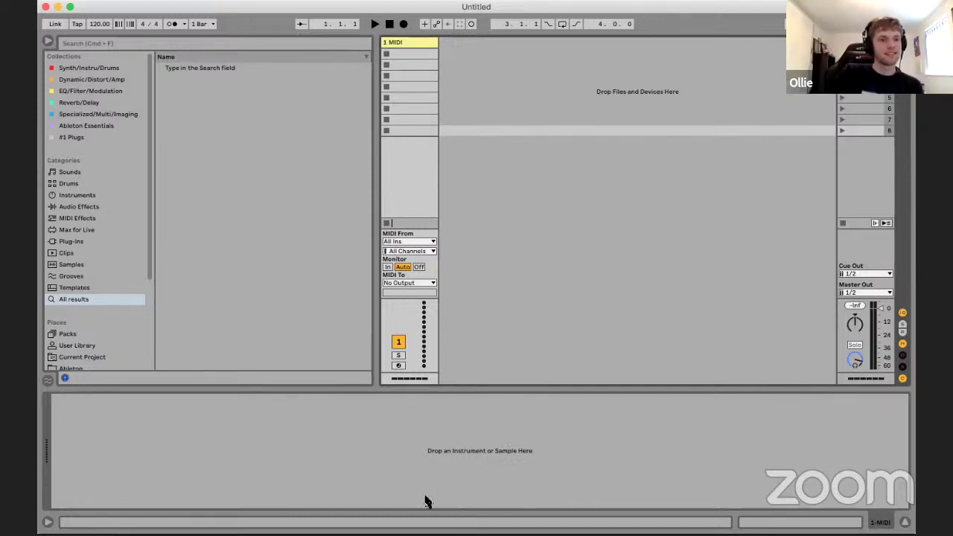
- Find Simpler in the browser and load it onto the first MIDI track
key(super+f)
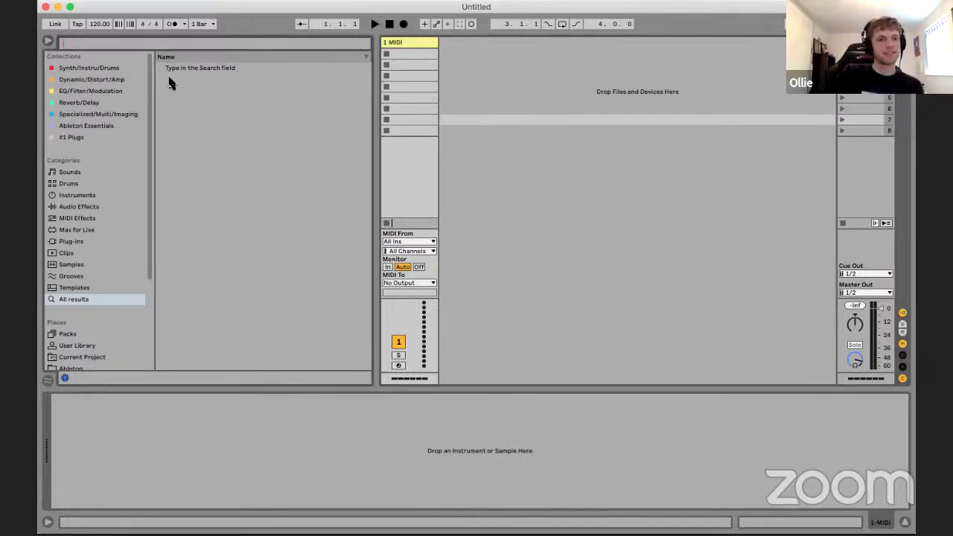
text(simpler)
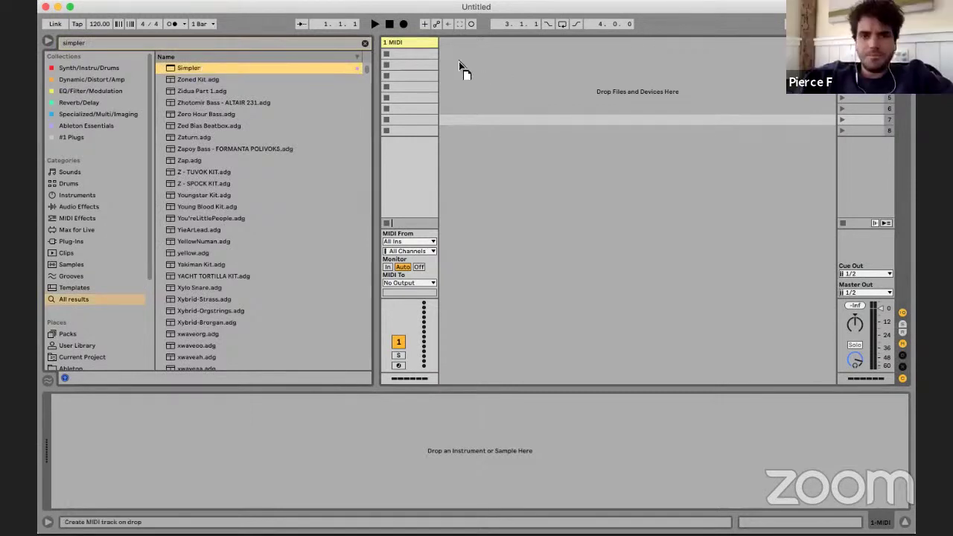
drag(405, 54, 407, 56)
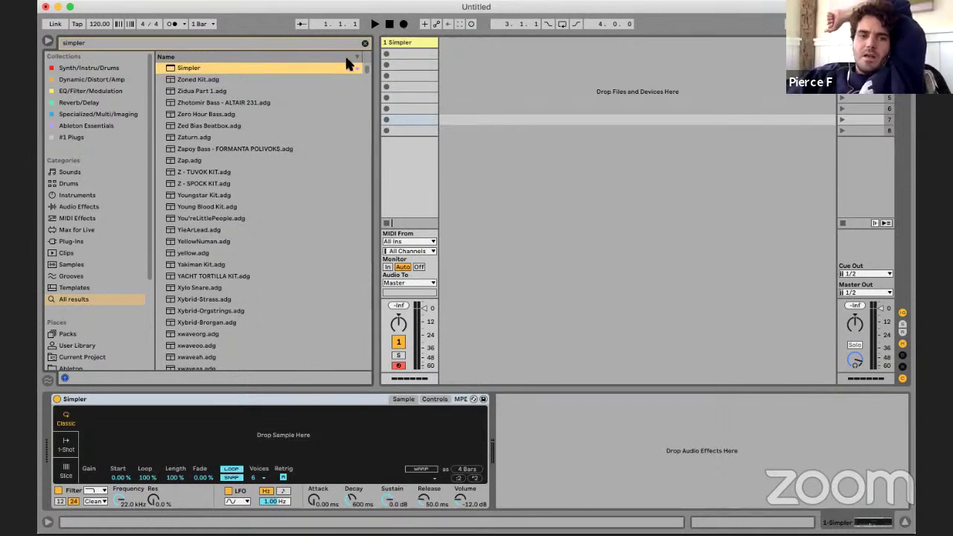
click(363, 44)
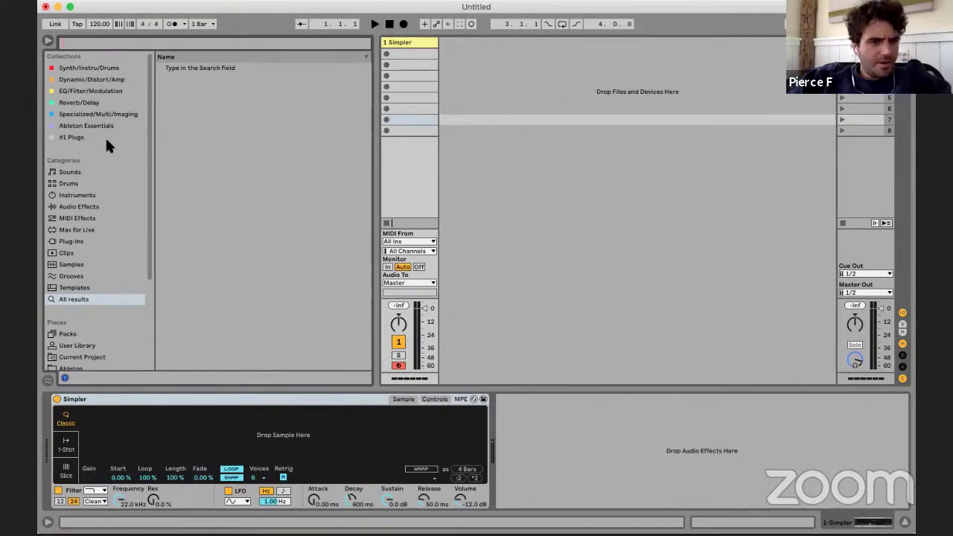
- Expand the Recorded Atmosphere folder inside the All Samples 2018 place
scroll(107, 141, down, 5)
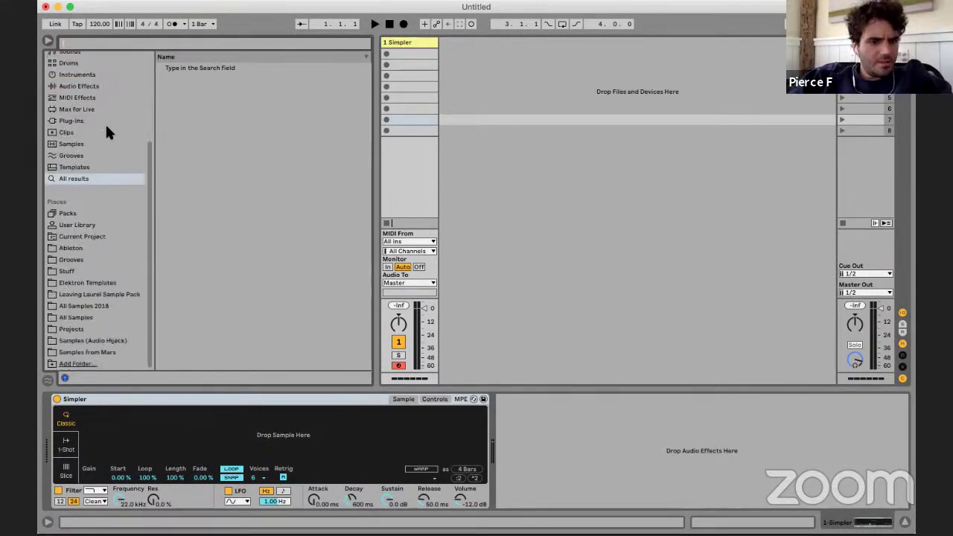
click(90, 304)
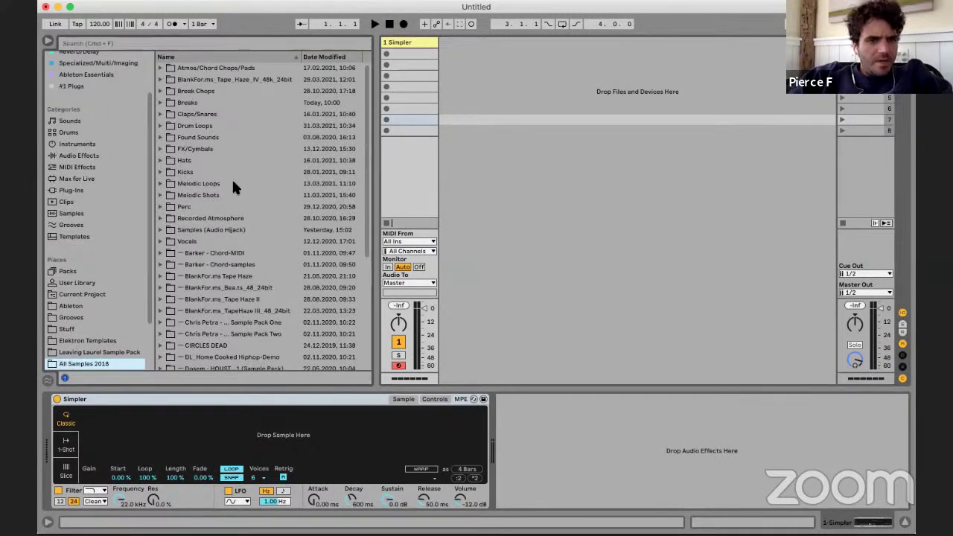
click(216, 219)
key(Right)
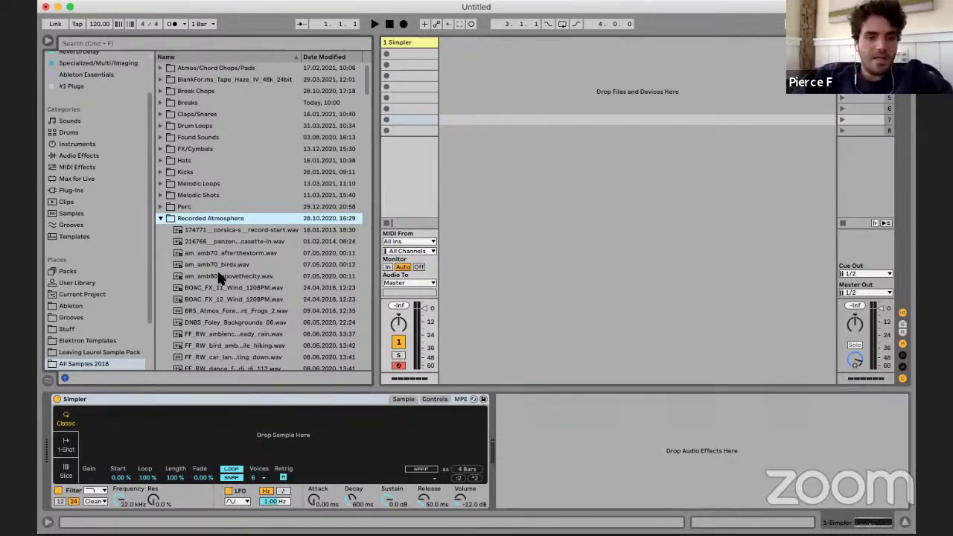
- Preview the BOAC_FX_12_Wind_120BPM and BRS_Atmos frogs samples in the Recorded Atmosphere folder
scroll(276, 239, down, 3)
click(275, 241)
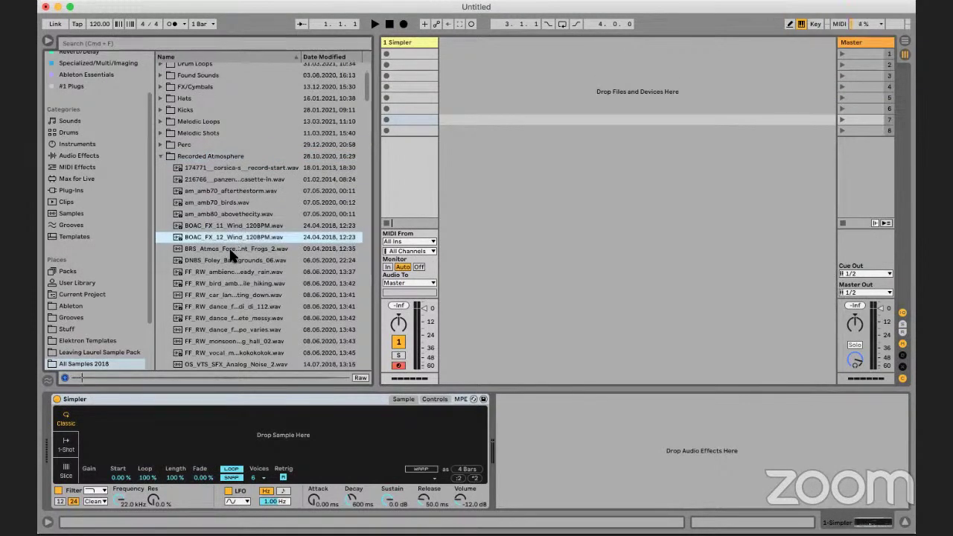
click(230, 251)
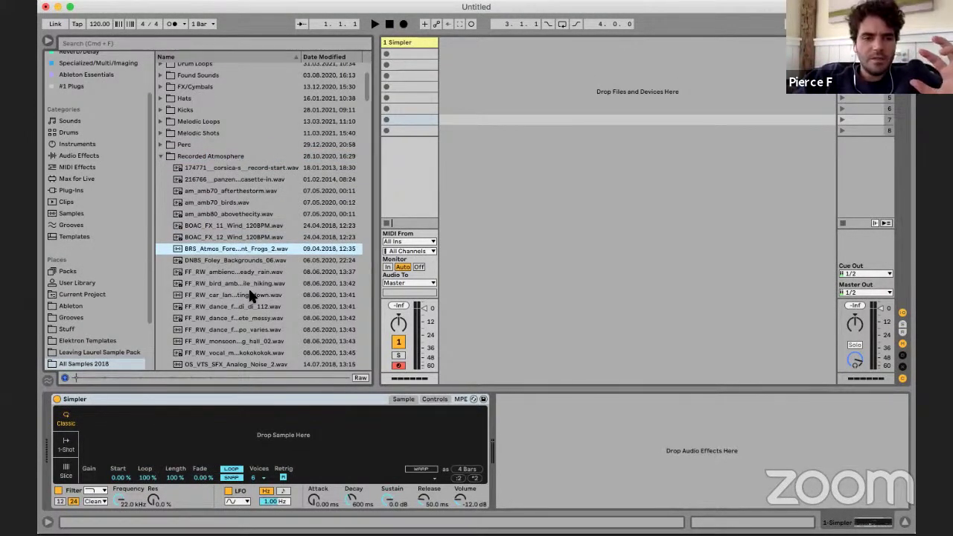
- Set the audio output device to ZoomAudioDevice in the preferences
key(super+comma)
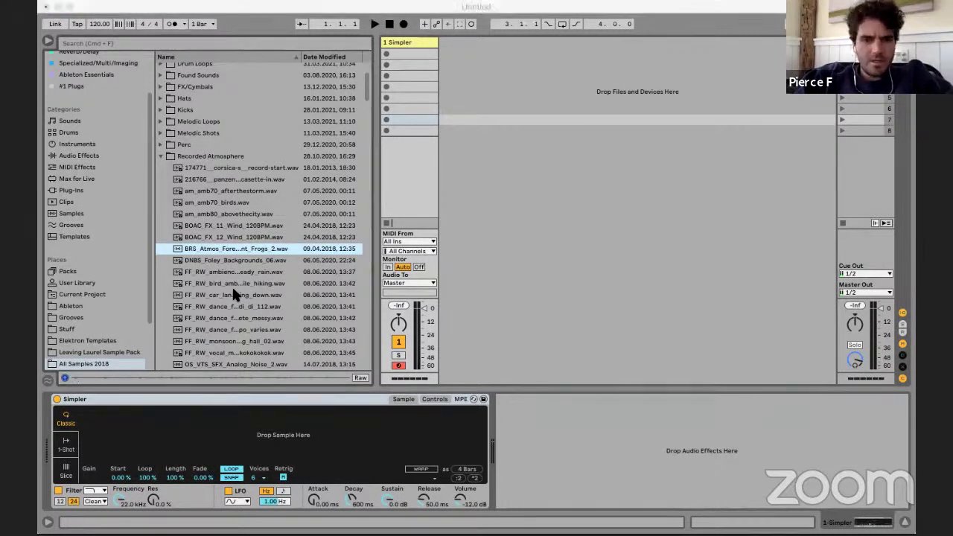
click(542, 149)
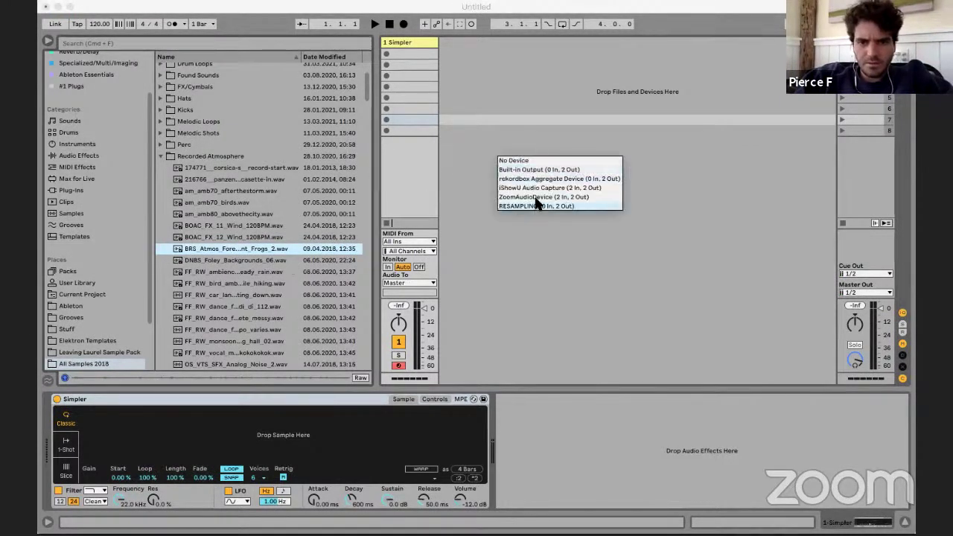
click(537, 197)
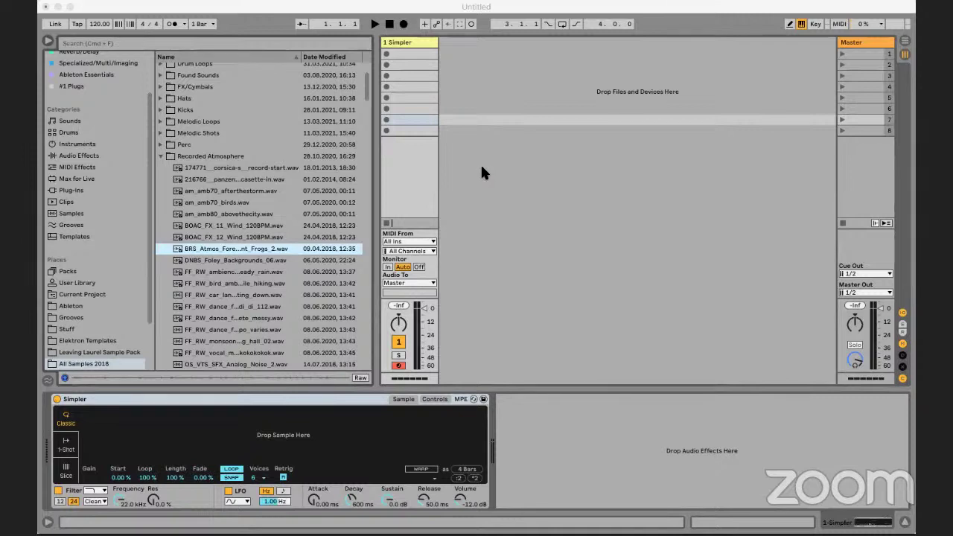
click(519, 232)
click(508, 282)
click(331, 89)
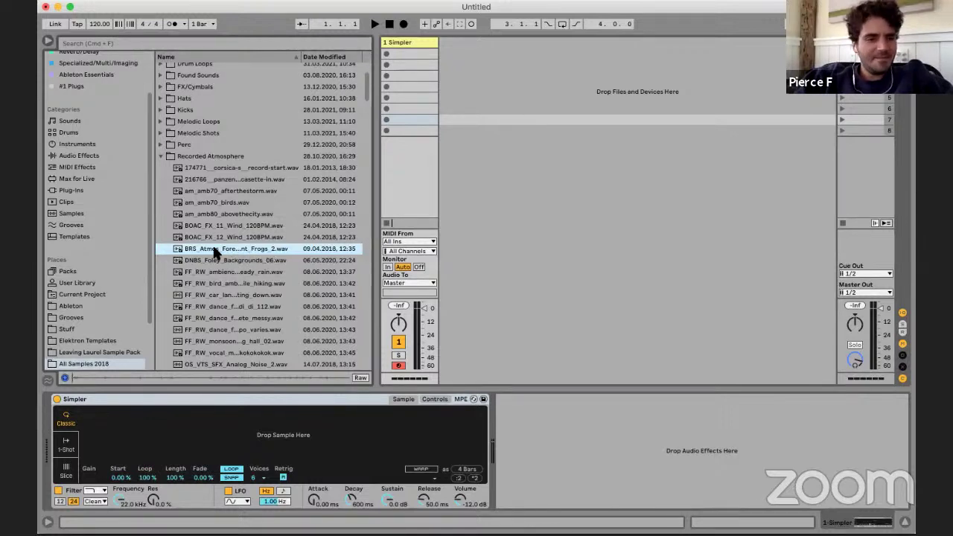
- Audition the FF_RW field recordings, from the rain ambience to the monsoon hall sample
key(Down)
key(Down)
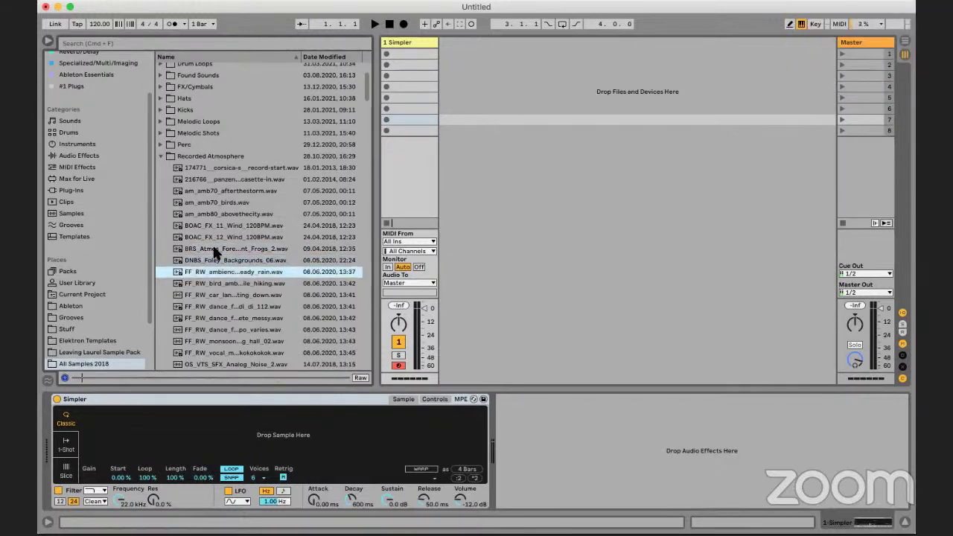
key(Down)
key(Down)
scroll(271, 245, down, 2)
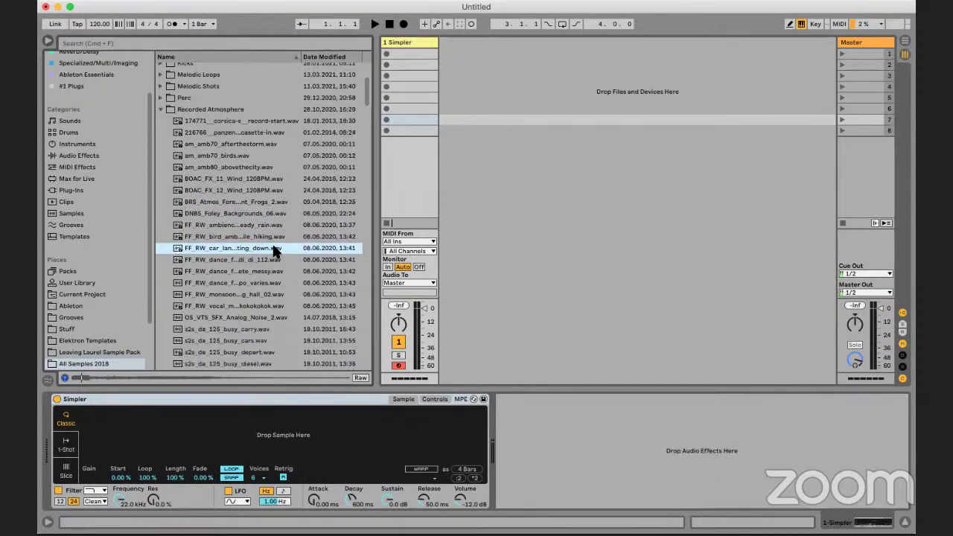
click(252, 291)
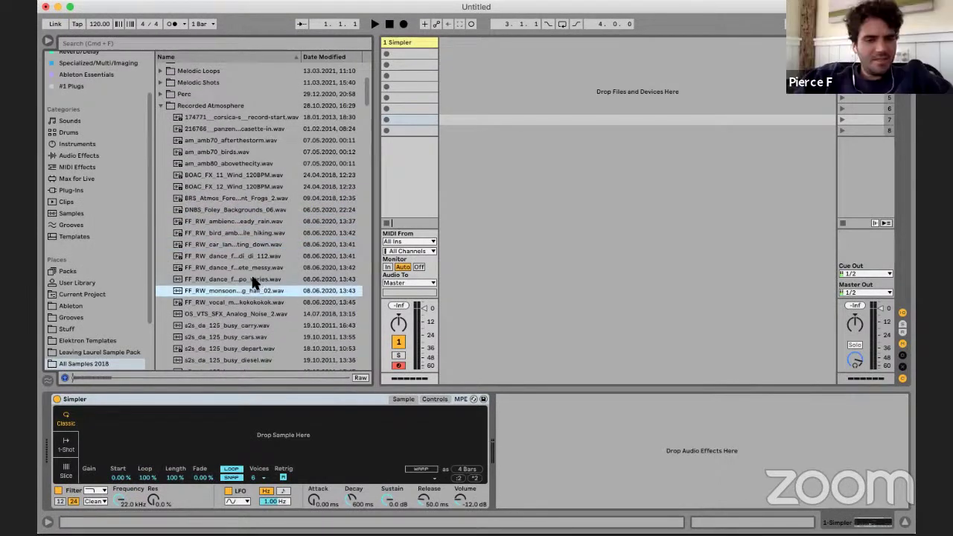
- Audition several of the s2s_da samples further down the Recorded Atmosphere folder
scroll(250, 275, down, 2)
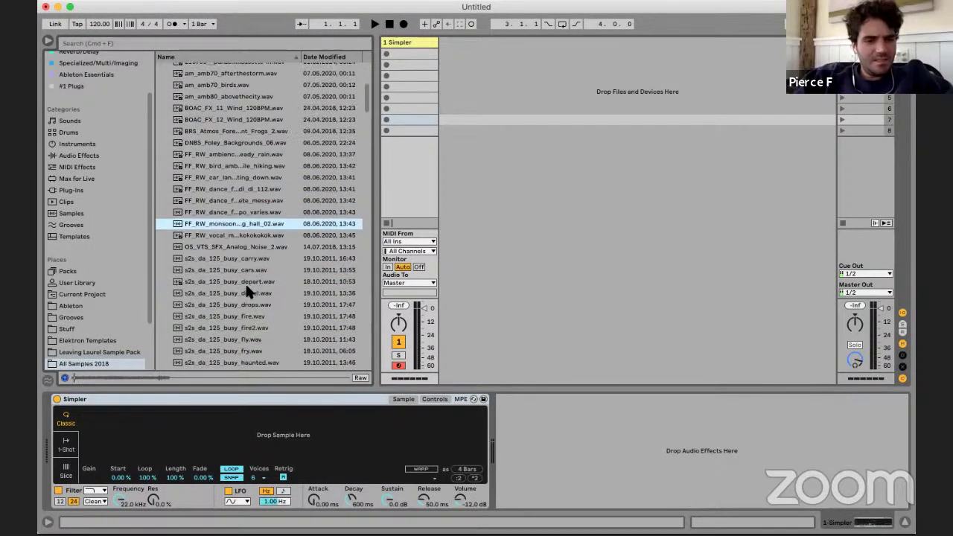
scroll(254, 249, down, 6)
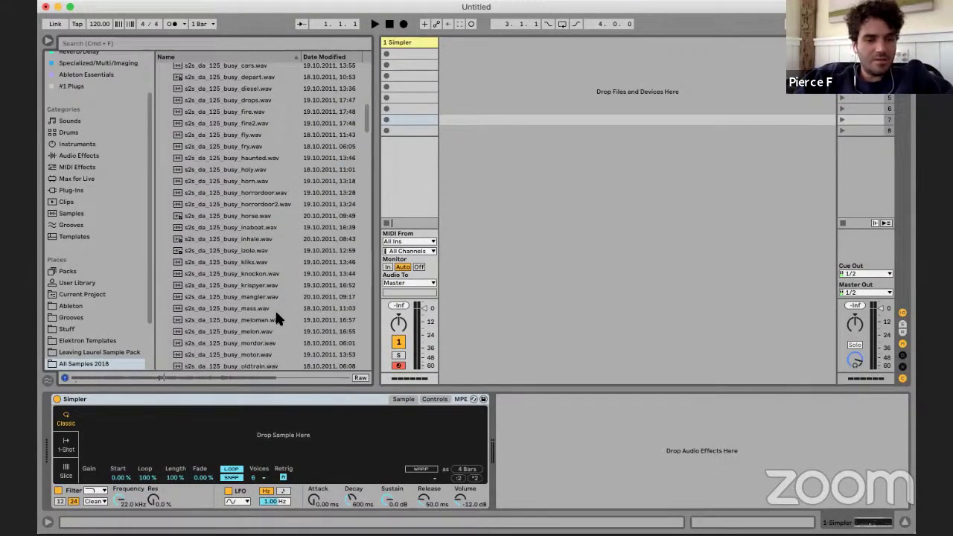
scroll(279, 291, down, 2)
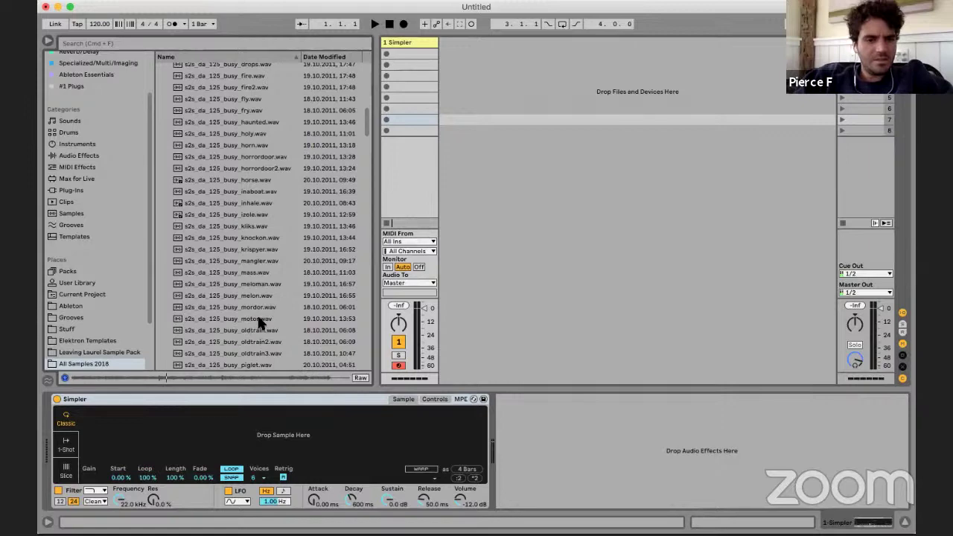
click(257, 318)
scroll(259, 265, down, 8)
click(259, 267)
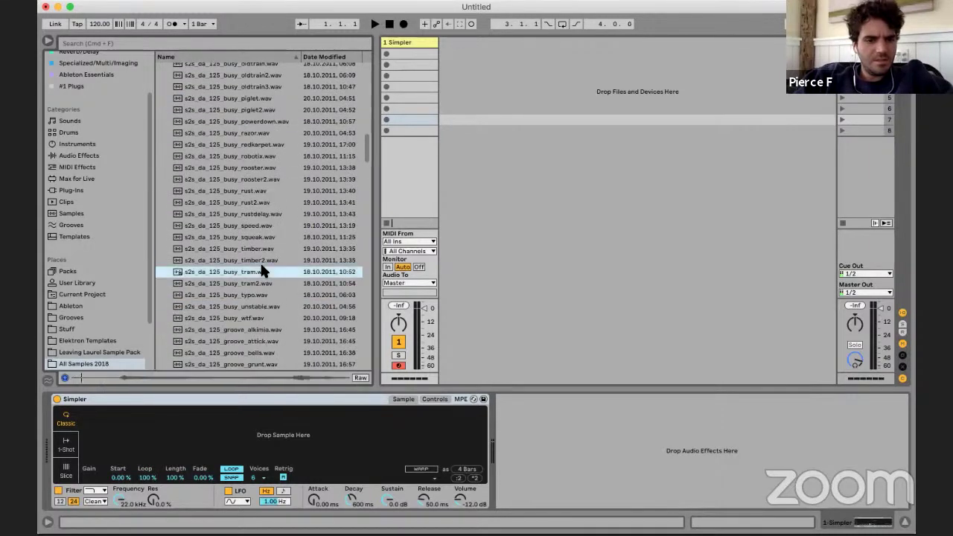
scroll(259, 265, down, 5)
click(261, 268)
scroll(260, 265, down, 5)
click(261, 267)
scroll(260, 268, down, 5)
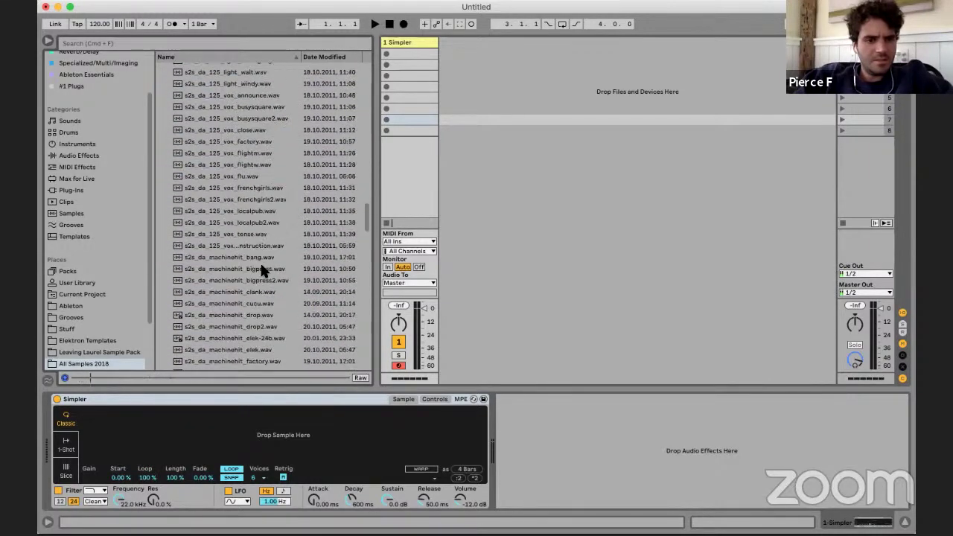
click(261, 268)
- Load the TRFDC_Raw_Travel_02_Station_Announcement sample into Simpler and play a note to hear it
scroll(260, 268, down, 3)
scroll(260, 270, down, 15)
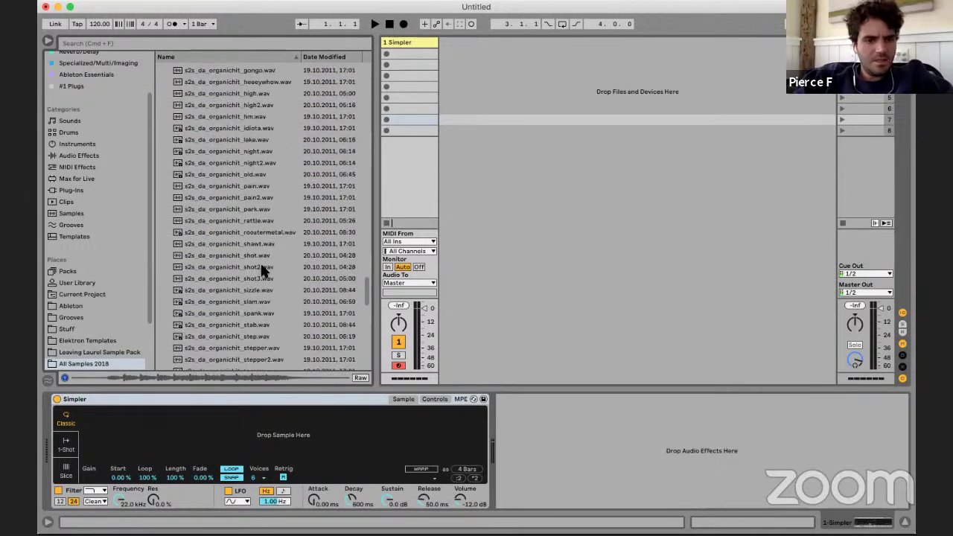
click(250, 199)
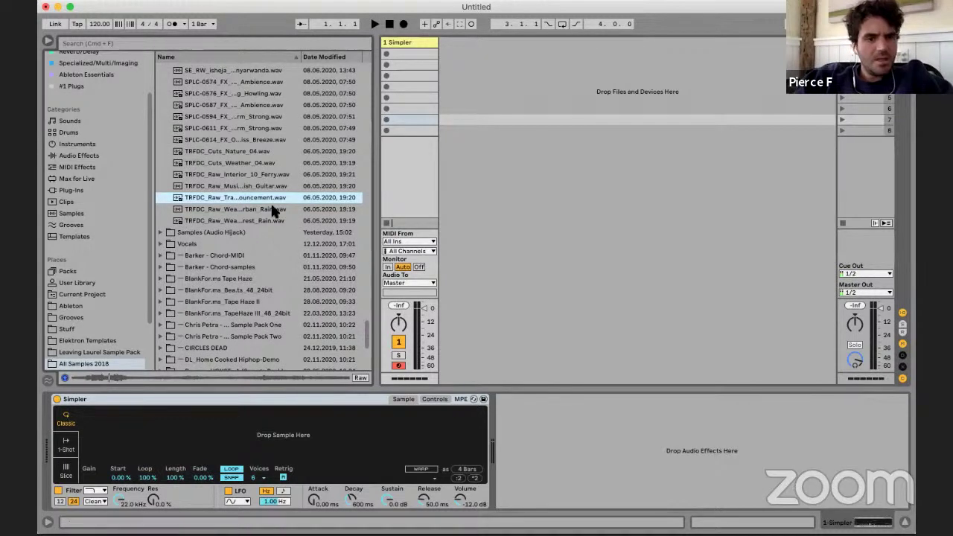
drag(246, 199, 206, 440)
key(a)
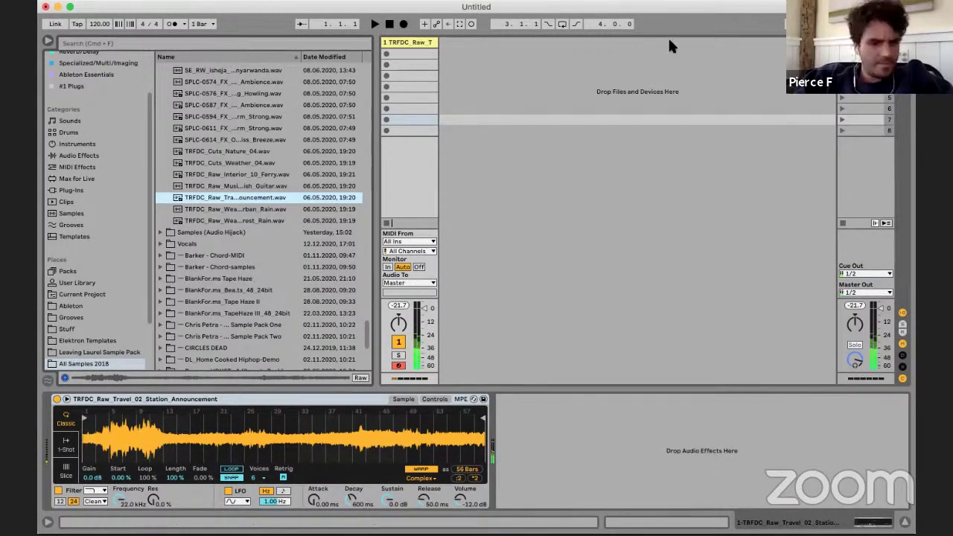
- Create a MIDI clip in the Simpler track's first slot and add a C3 note extended across the bar with Legato
double_click(396, 49)
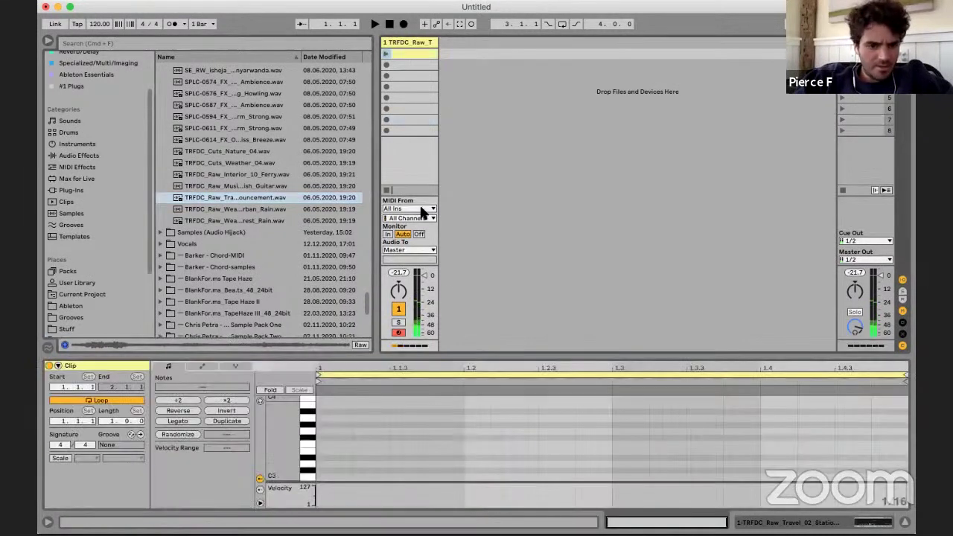
double_click(339, 476)
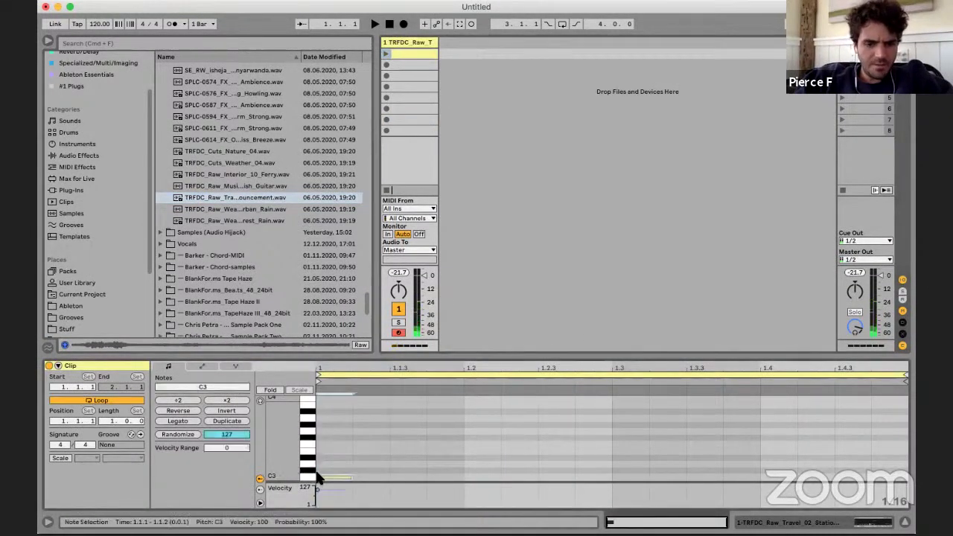
click(178, 421)
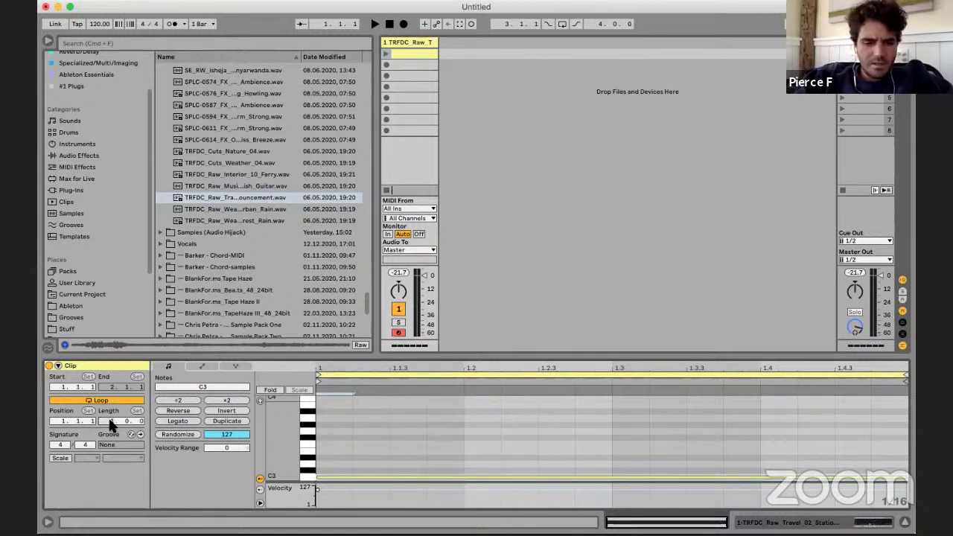
- Set the clip's loop length to 16 bars and stretch the C3 note across it with Legato
text(16)
key(Return)
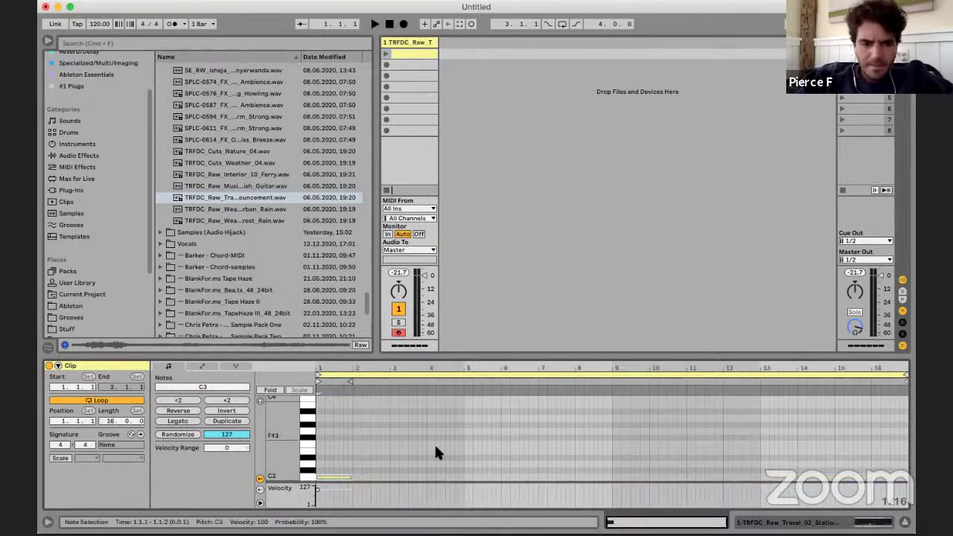
click(185, 419)
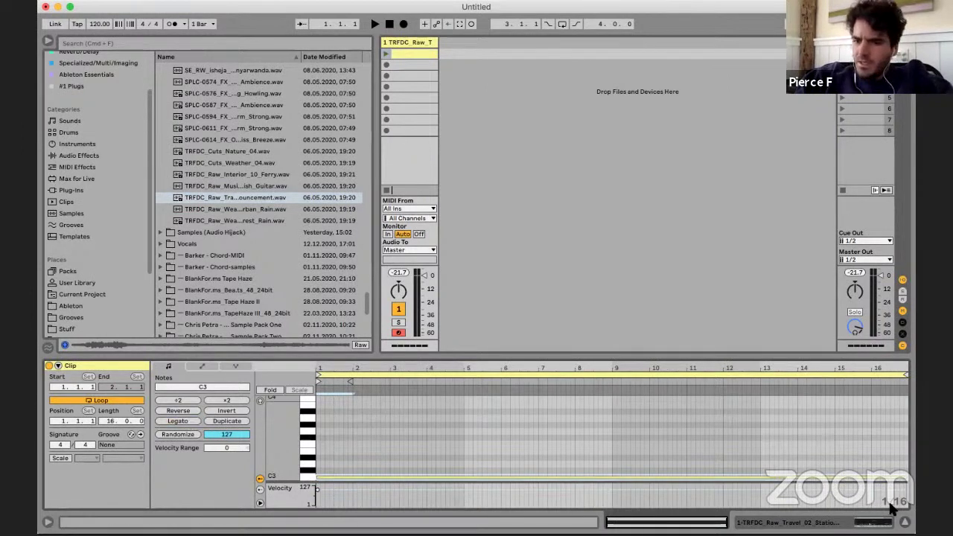
- Show the track's devices and move the MIDI clip from Session View to bar 1 of its Arrangement track
click(856, 523)
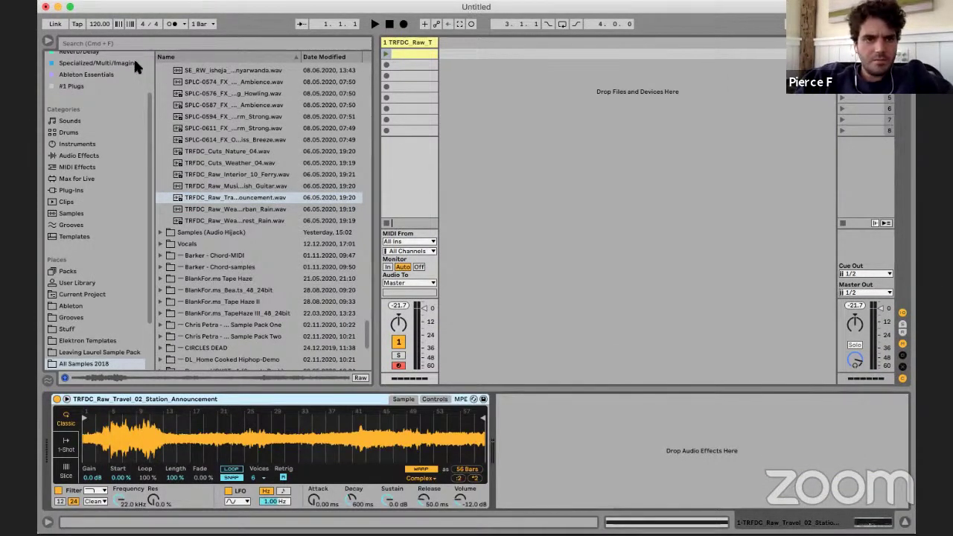
key(Tab)
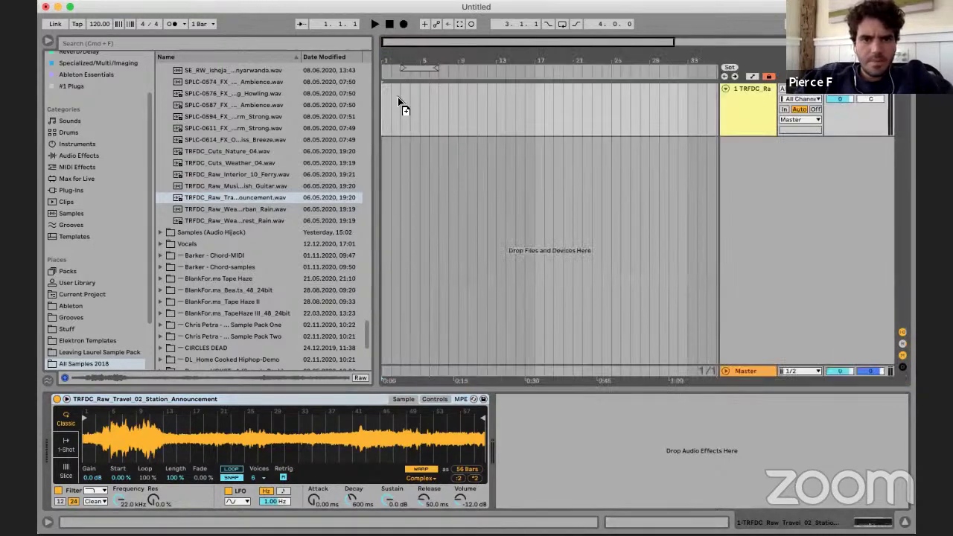
key(Tab)
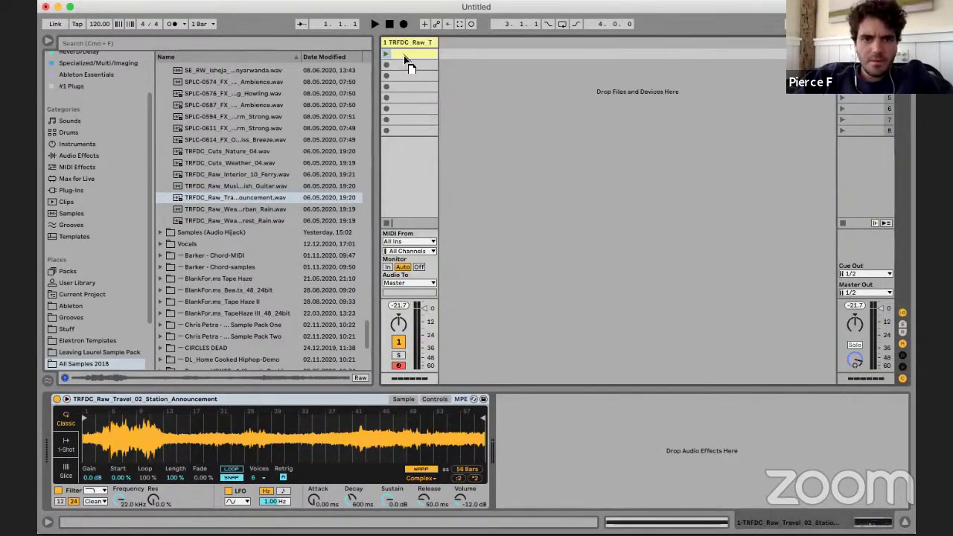
key(Tab)
drag(403, 55, 389, 89)
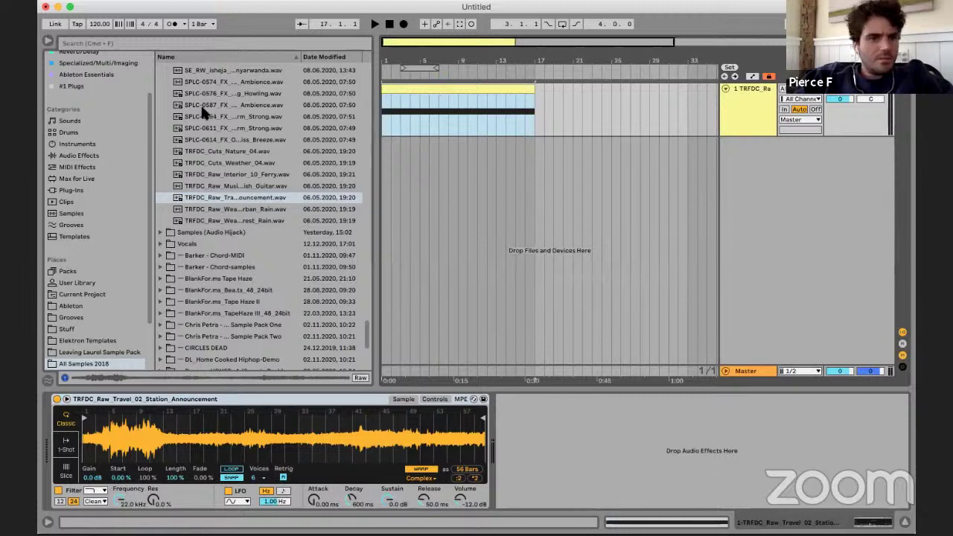
- Try an EQ Eight after Simpler with only band 3 active, set to 440 Hz
key(super+f)
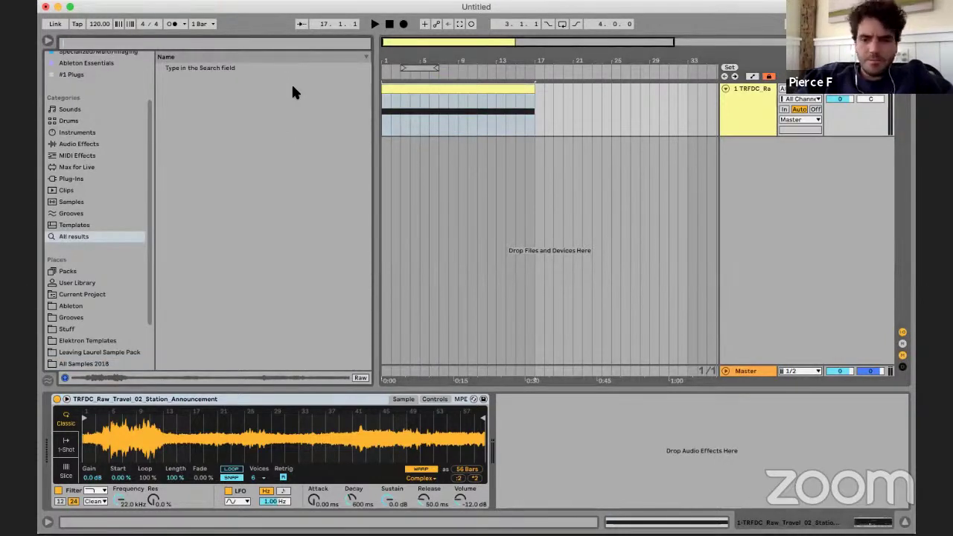
text(eq eigh)
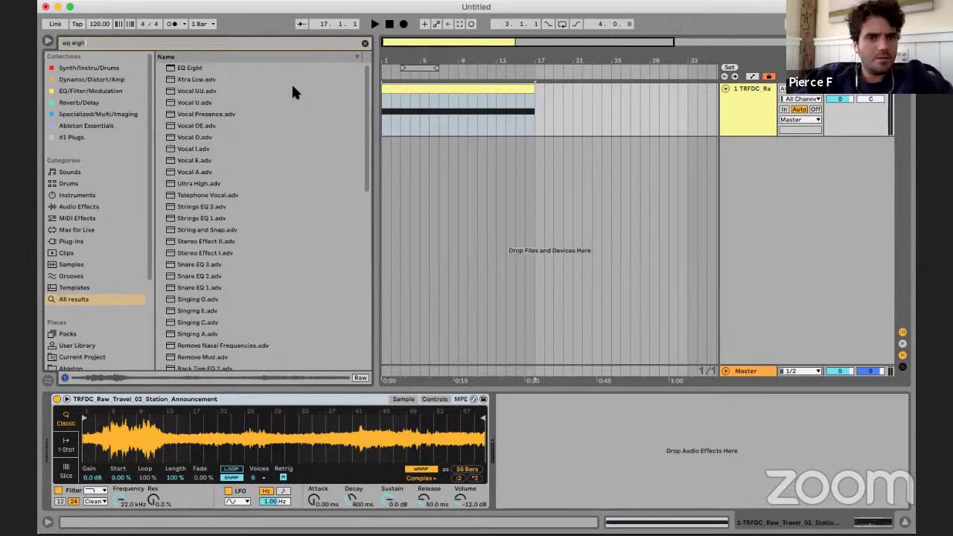
key(Down)
key(Return)
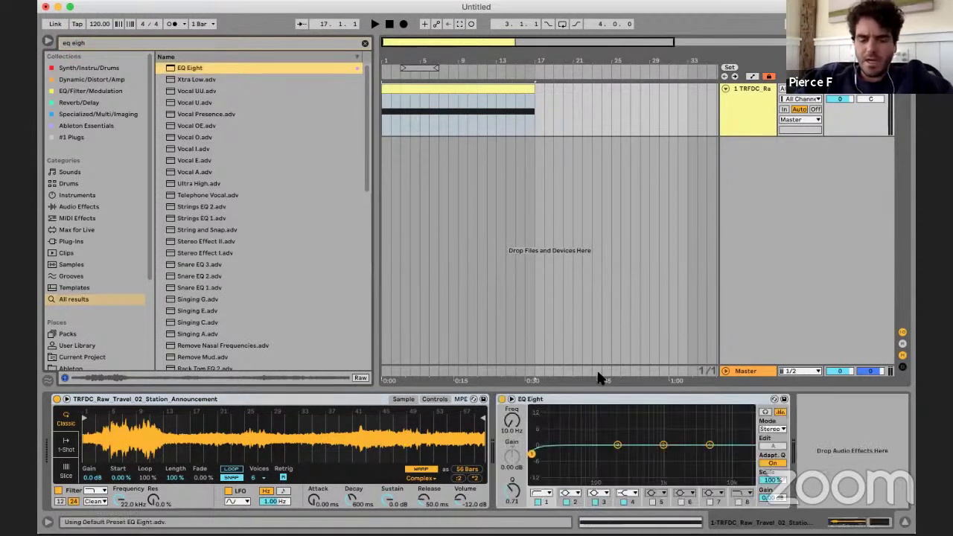
click(538, 503)
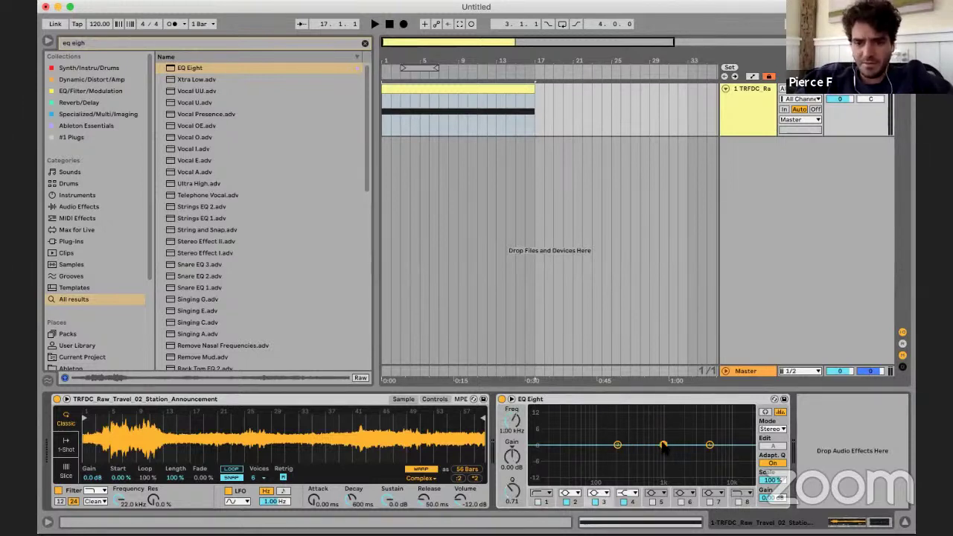
drag(511, 416, 512, 421)
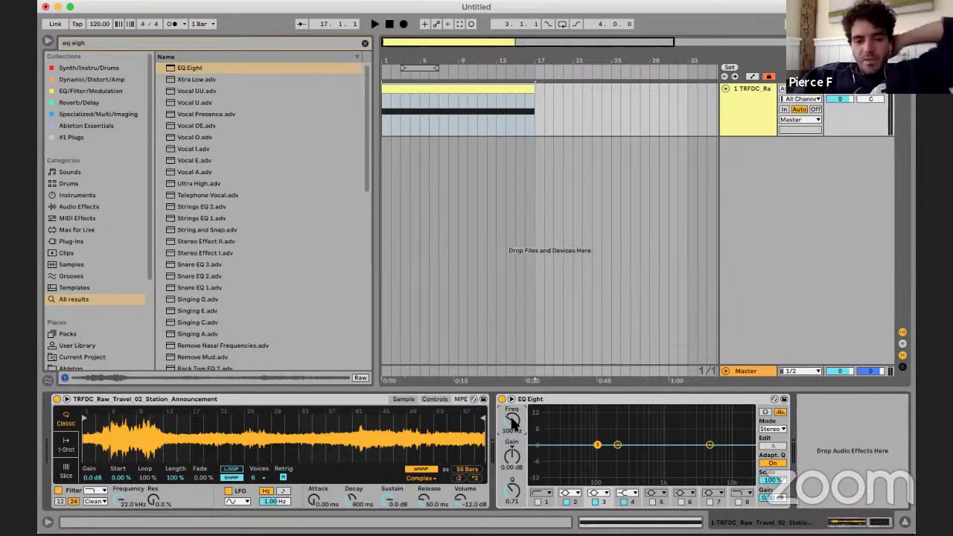
drag(512, 422, 512, 405)
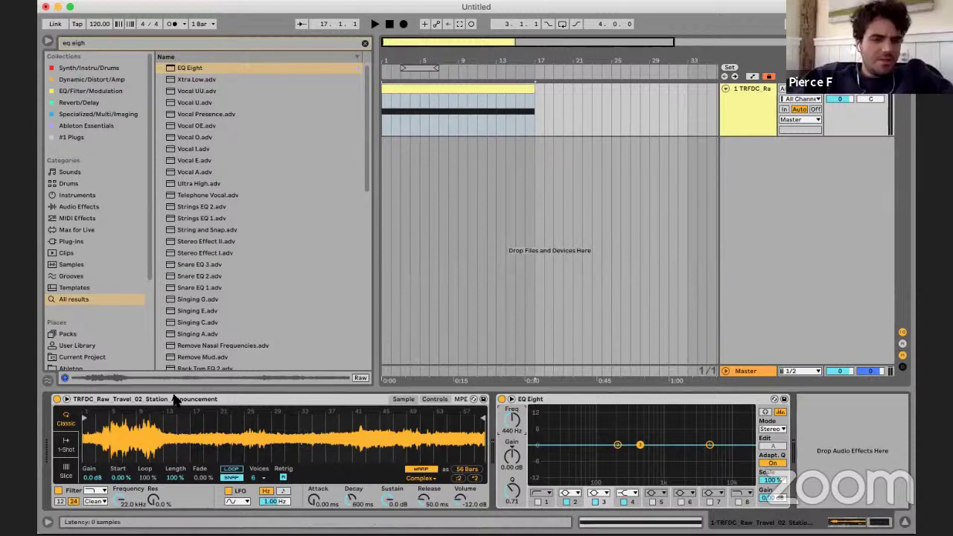
- Place the TRFDC_Raw_Travel_02_Station_Announcement sample from All Samples 2018 at bar 1 on a new audio track and delete the Simpler track
click(364, 43)
scroll(87, 111, down, 5)
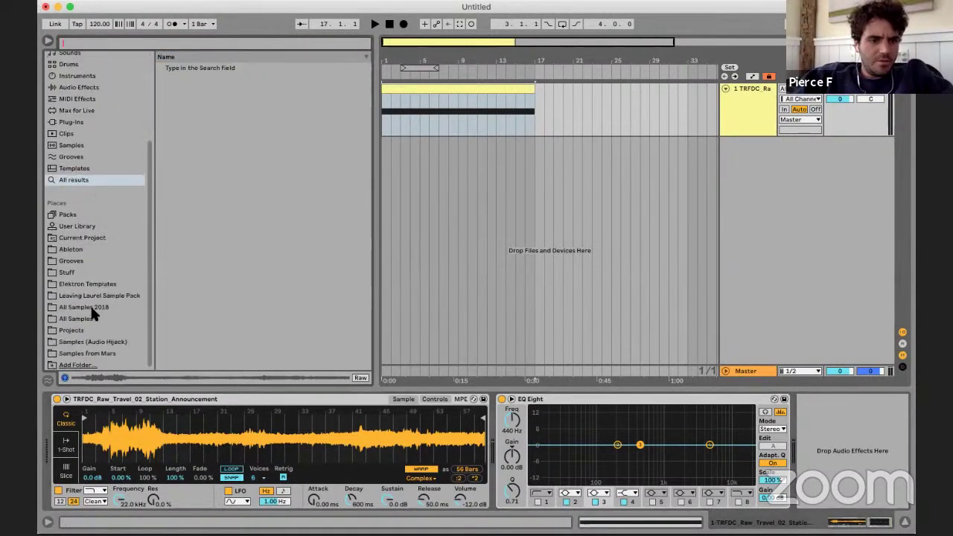
click(90, 303)
drag(230, 195, 387, 179)
drag(384, 175, 384, 179)
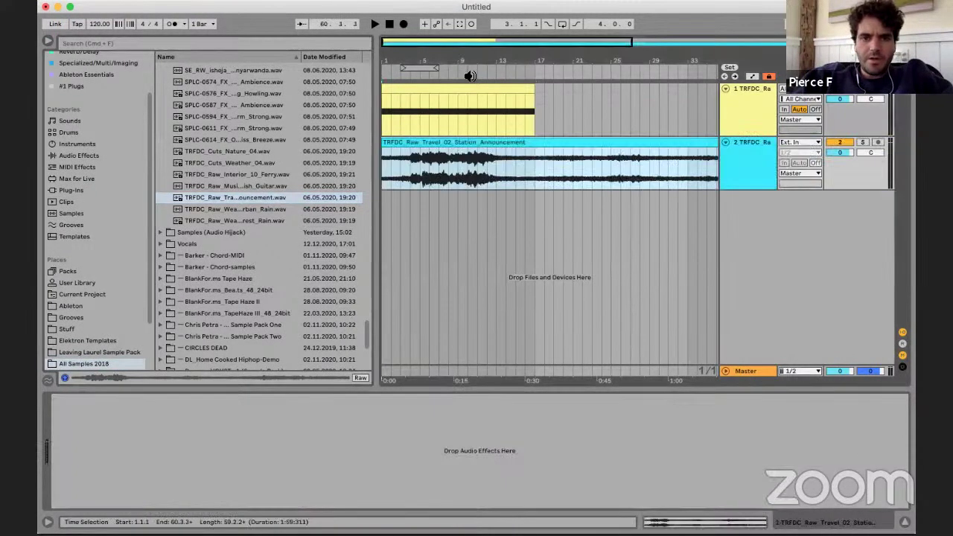
click(732, 91)
key(Delete)
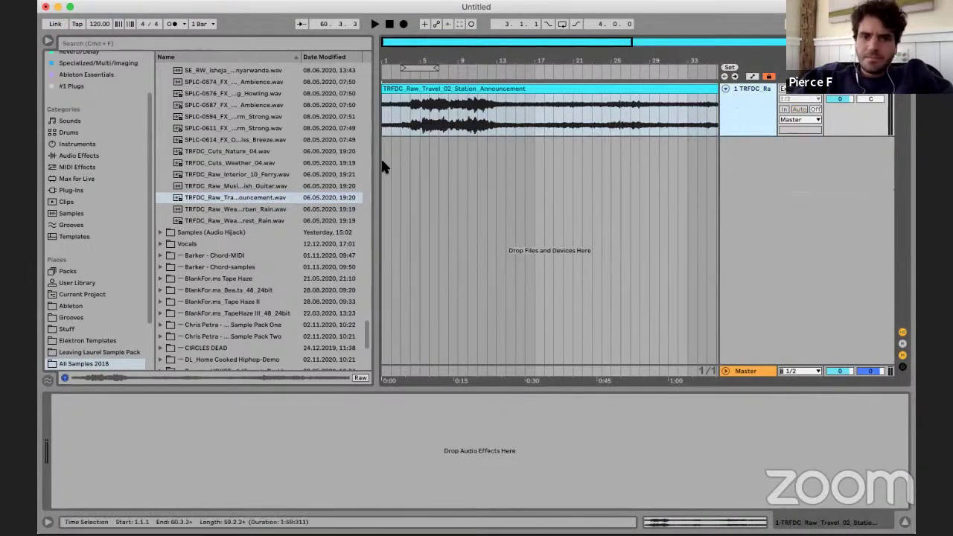
- Add EQ Eight to the station announcement audio track and turn off bands 1, 2 and 4, leaving only band 3
click(446, 125)
key(super+f)
text(eq)
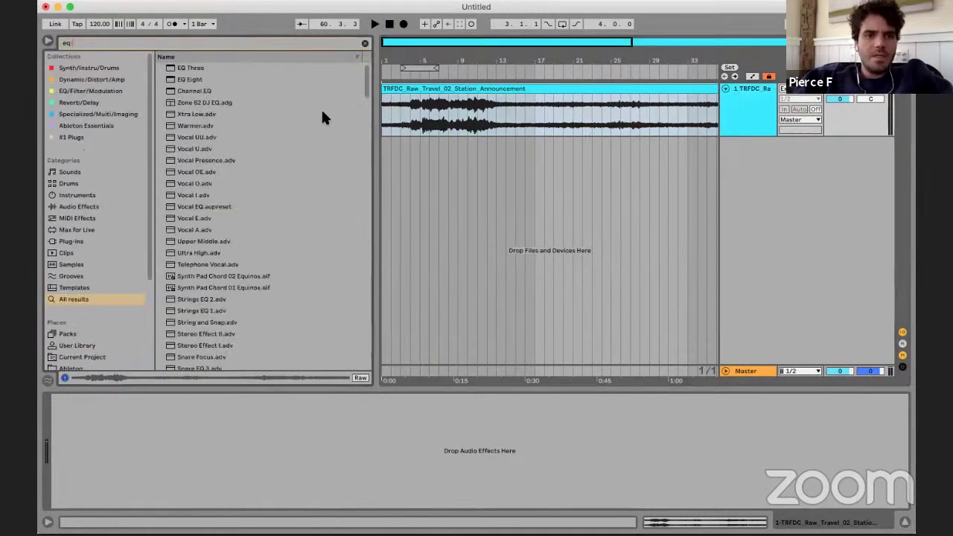
click(234, 78)
key(Return)
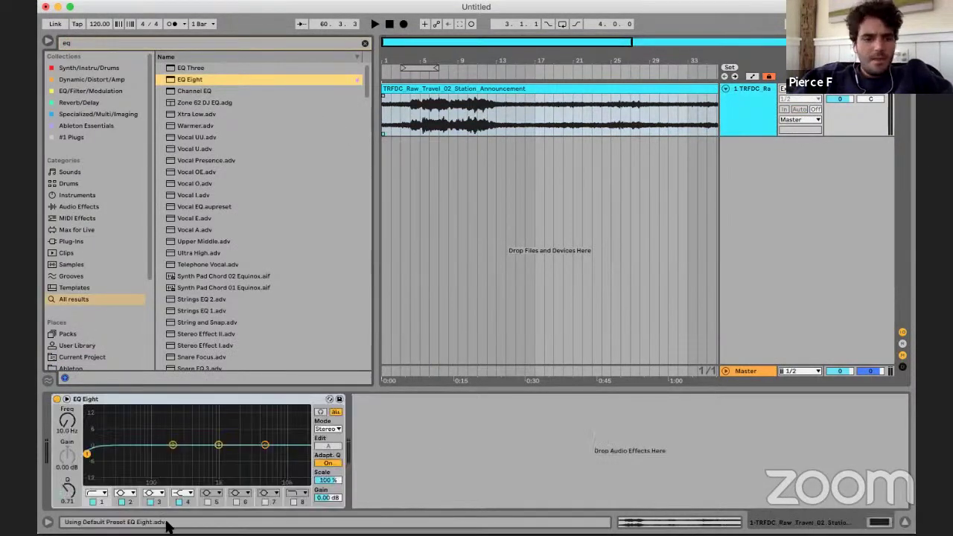
click(121, 502)
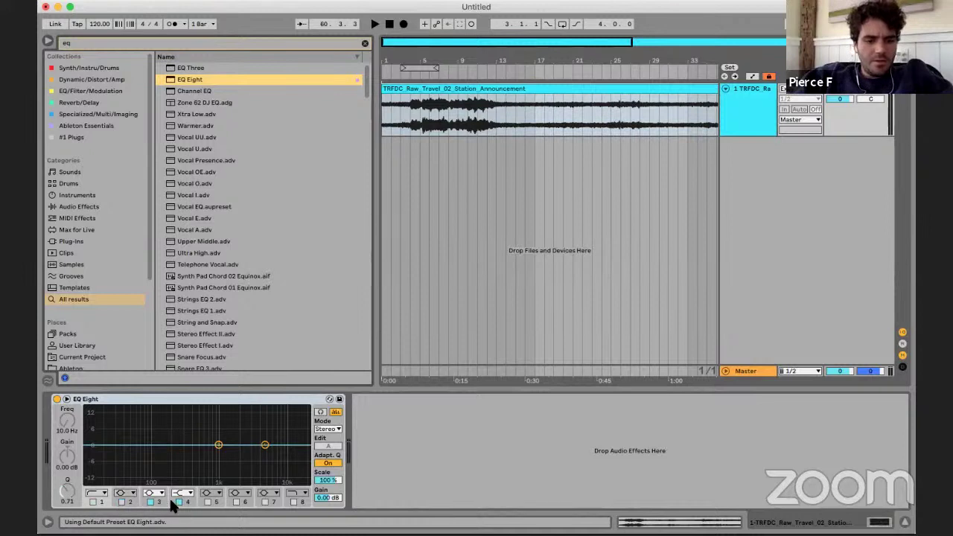
click(180, 502)
click(154, 503)
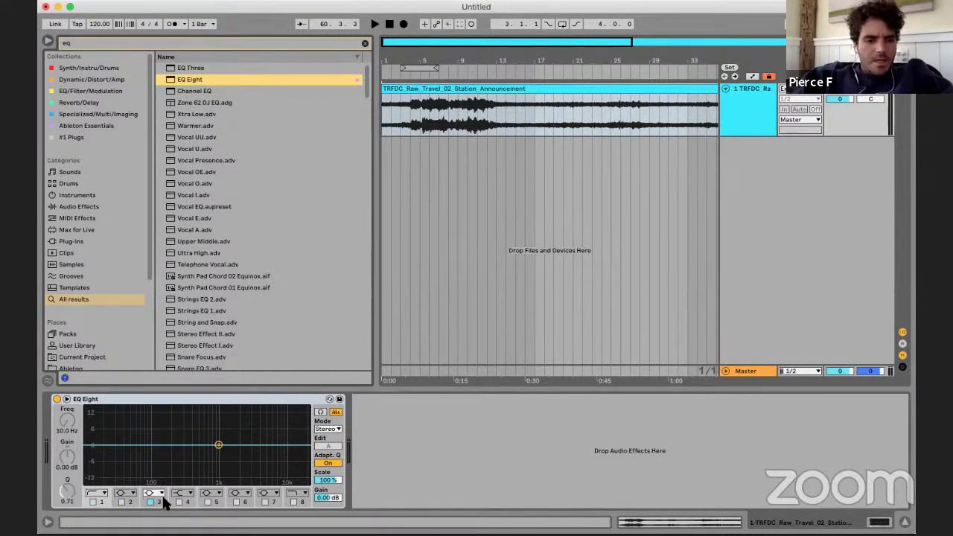
- Set EQ Eight's band 3 to 440 Hz with 15 dB gain and a Q of 18
scroll(60, 426, down, 3)
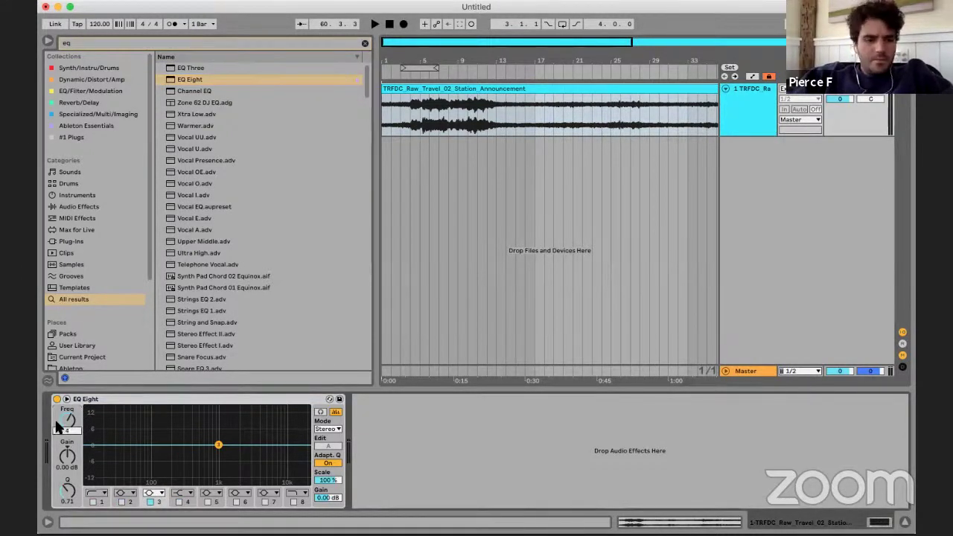
key(super+a)
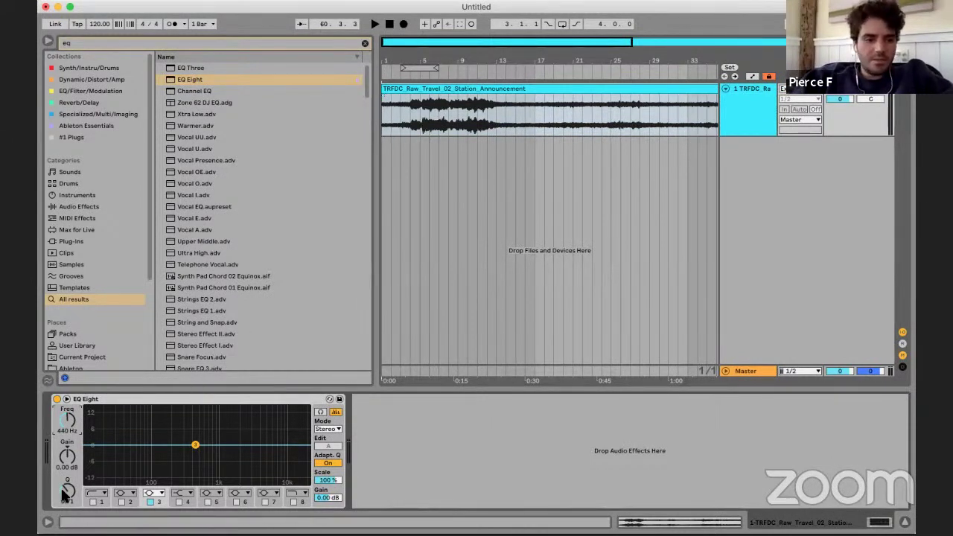
scroll(67, 460, up, 10)
scroll(67, 490, up, 10)
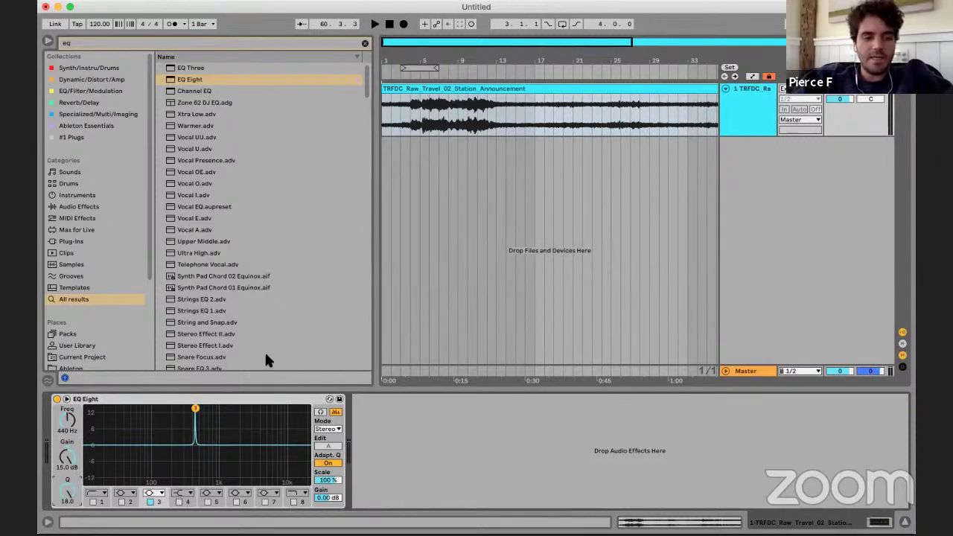
- Play the station announcement clip from bar 1 to hear the narrow 440 Hz boost
click(386, 112)
key(space)
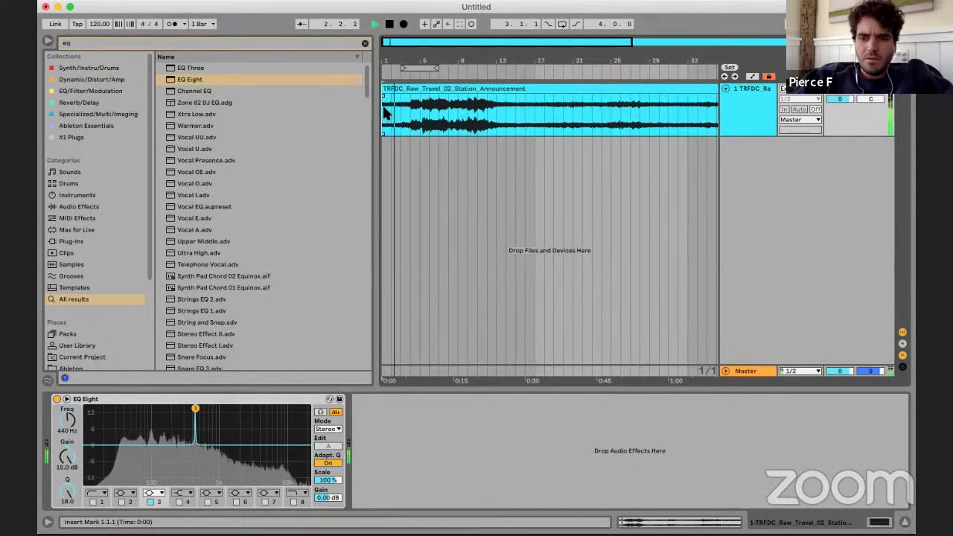
key(space)
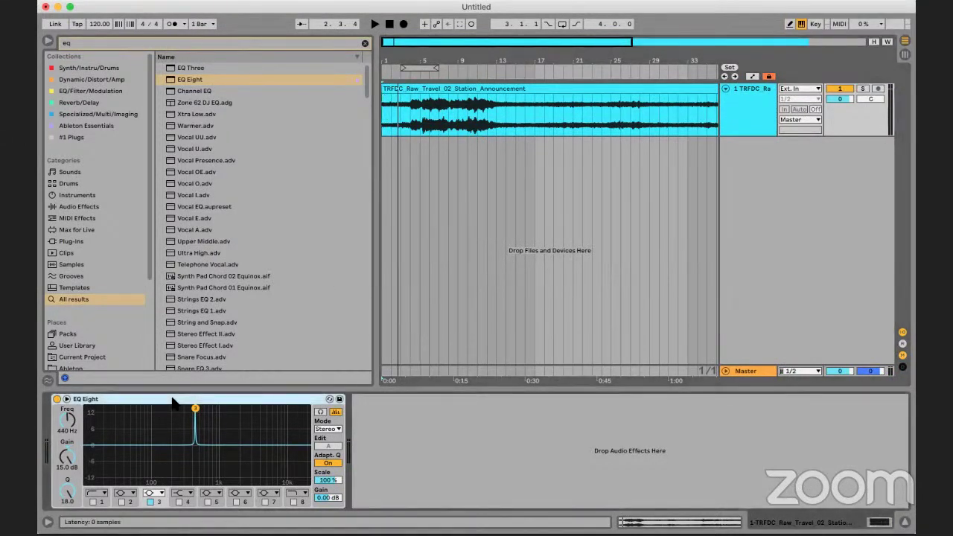
- Duplicate the EQ Eight twice to chain three in series and audition the clip from bar 1 and bar 15
key(super+d)
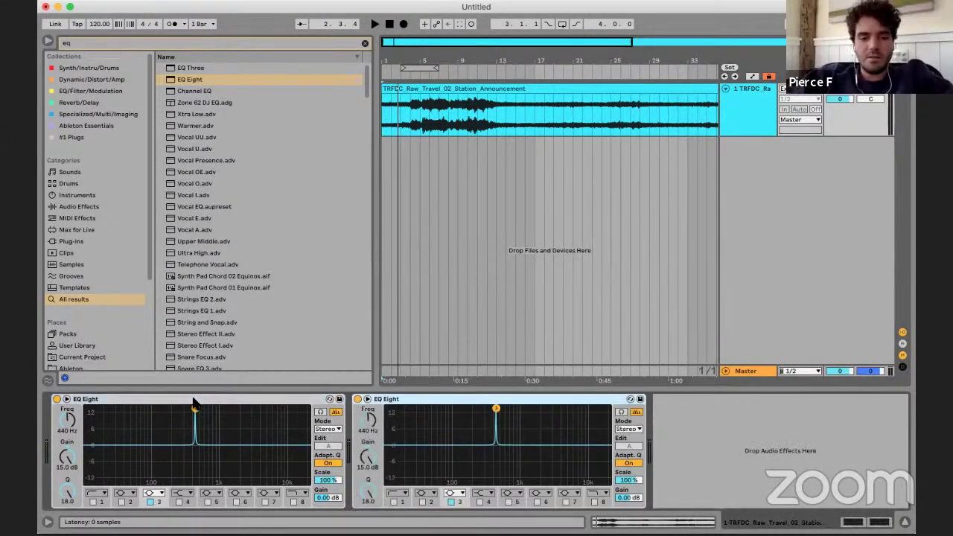
key(super+d)
key(space)
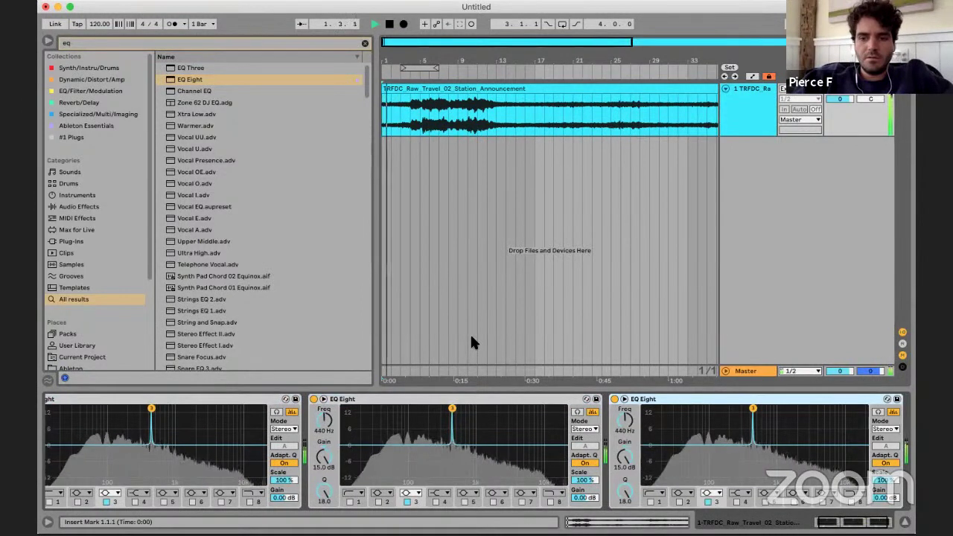
key(space)
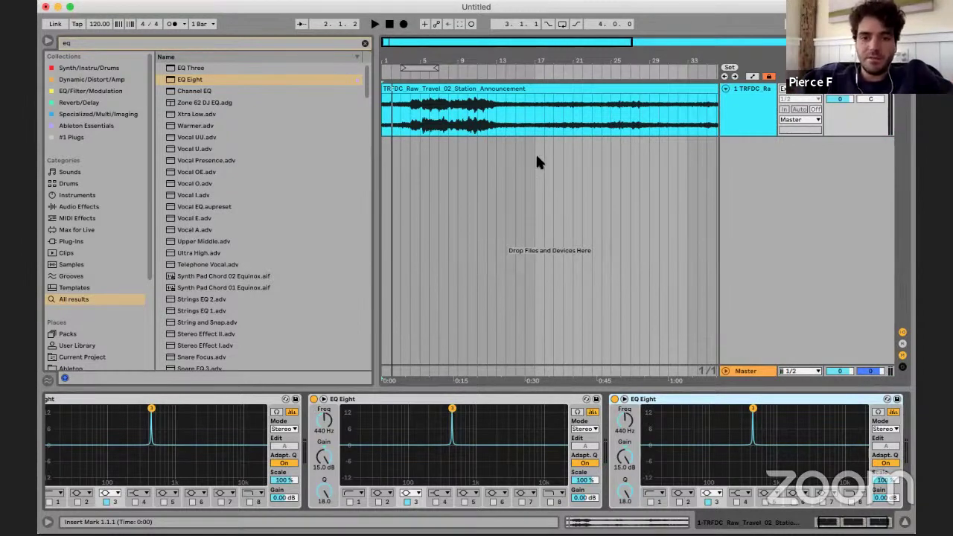
click(514, 132)
key(space)
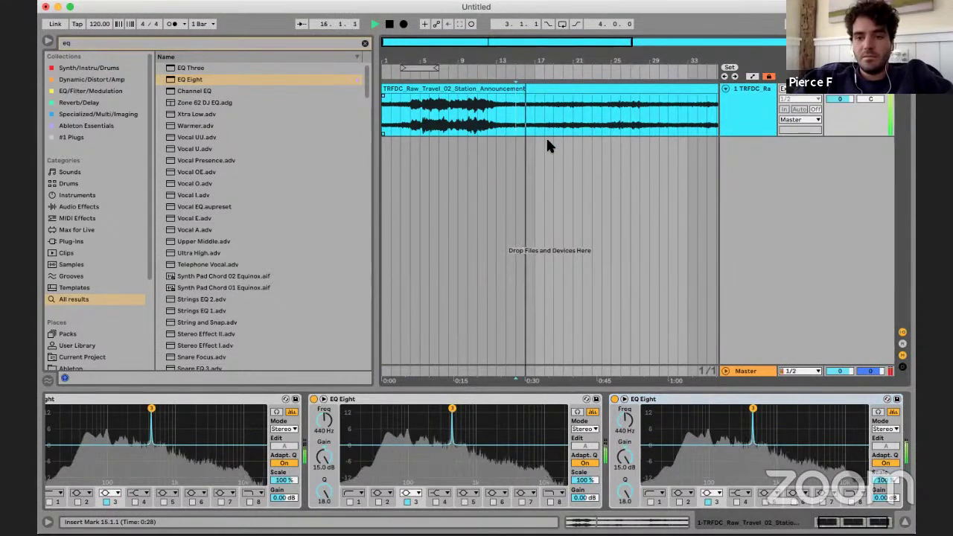
key(space)
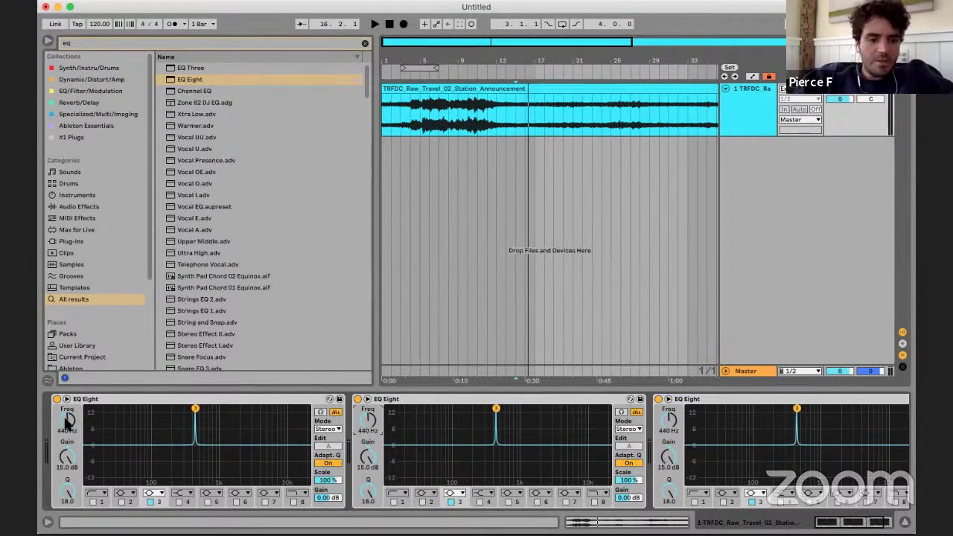
- Try different band 3 frequencies on the three EQ Eights while playing the clip, with the second at 156 Hz and the third at 367 Hz
drag(67, 420, 67, 376)
drag(368, 420, 368, 465)
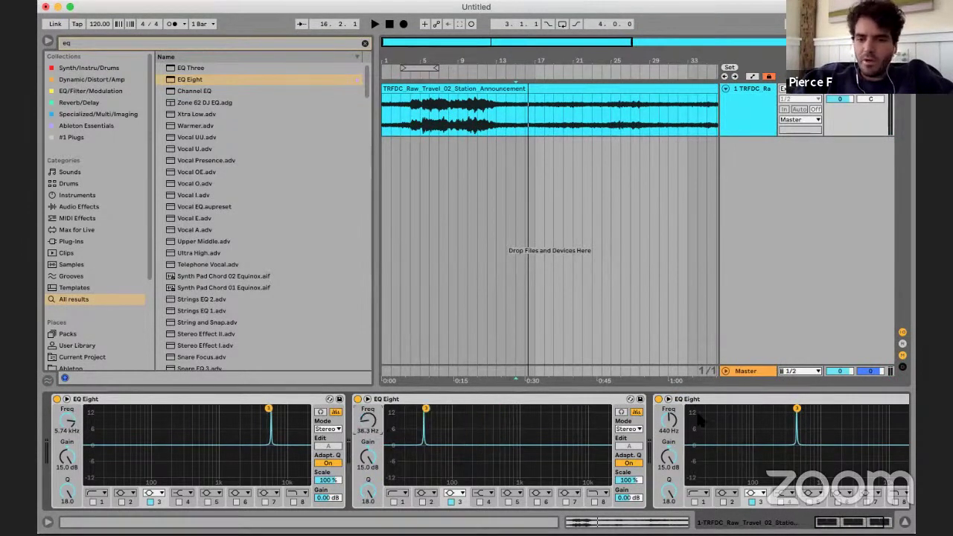
mouse_move(669, 421)
mouse_down()
mouse_move(668, 407)
mouse_move(668, 435)
mouse_move(668, 425)
mouse_up()
key(space)
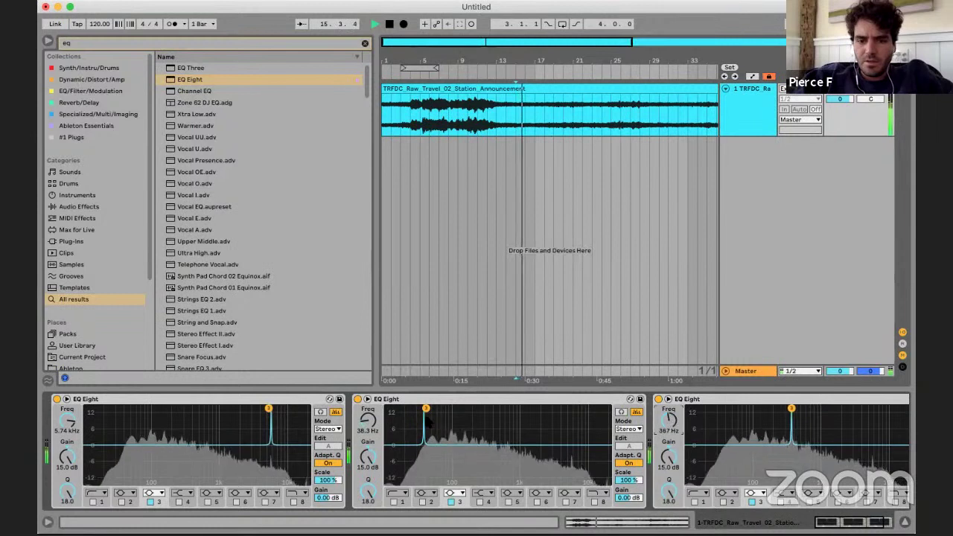
drag(368, 421, 368, 395)
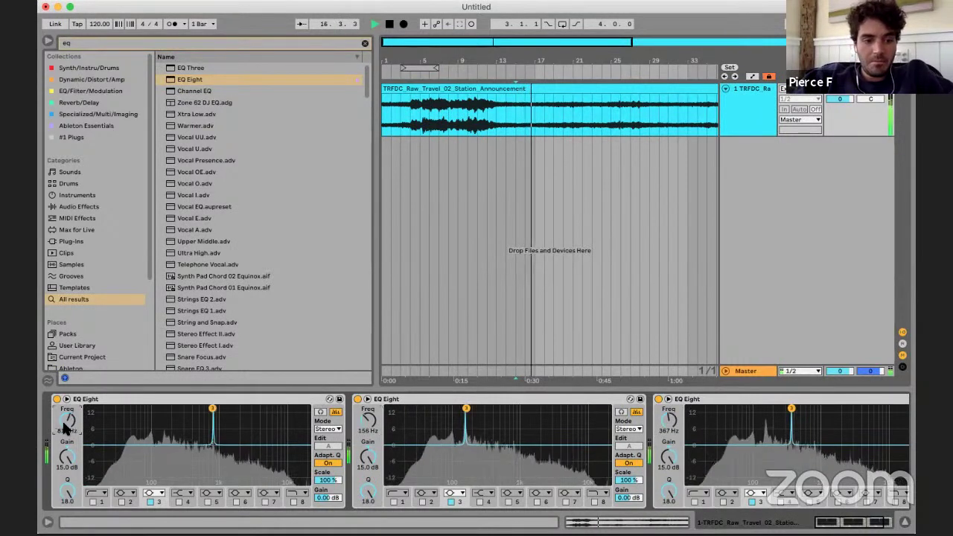
- Undo the band 3 frequency changes on all three EQ Eights
key(super+z)
key(super+z)
key(super+z)
key(super+z)
key(super+z)
key(super+z)
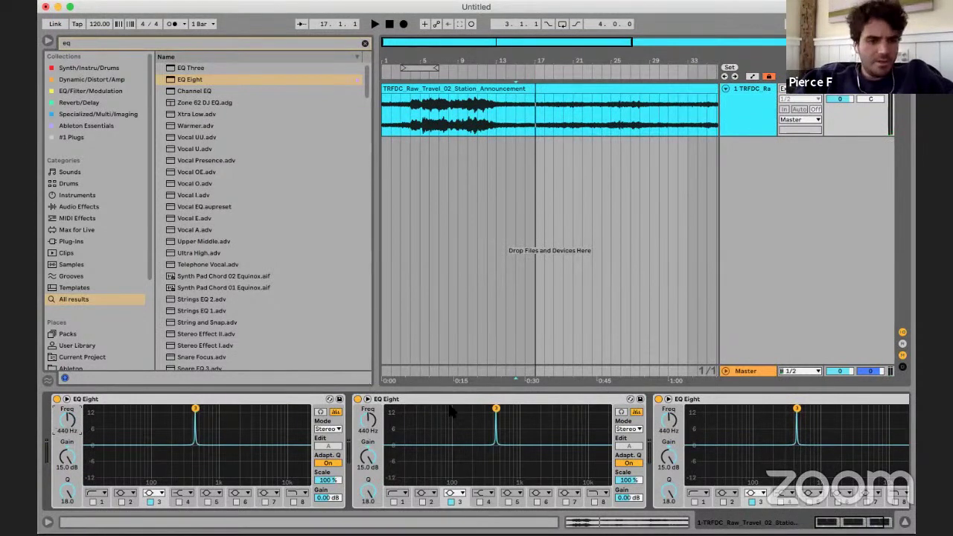
- While auditioning from bar 25, lower band 3's gain on the three EQ Eights to about 10.3, 11.0 and 12.4 dB respectively
scroll(450, 413, right, 5)
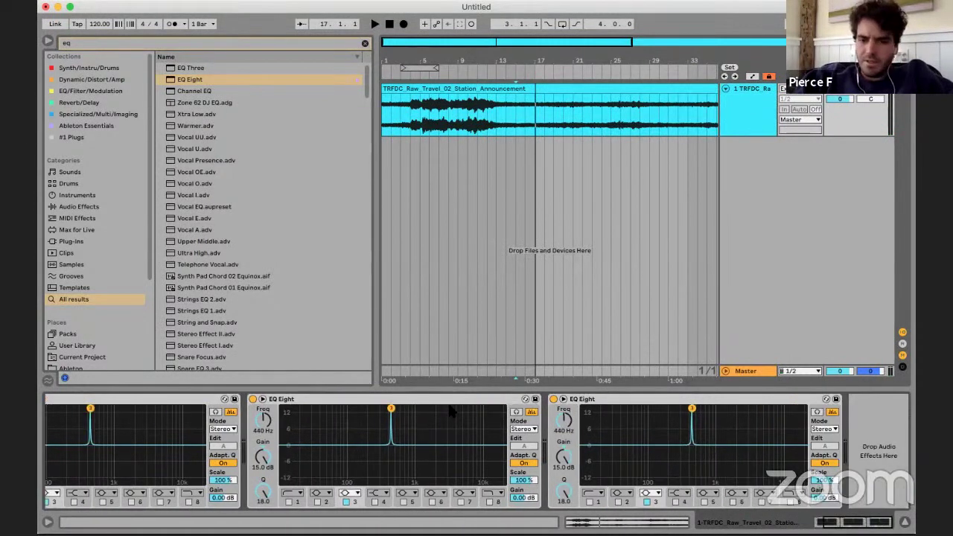
click(611, 109)
key(space)
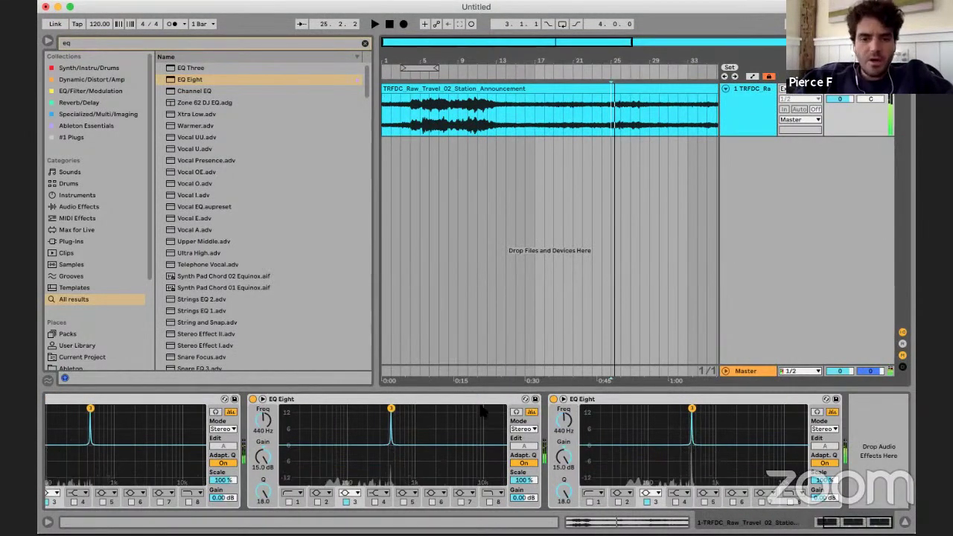
drag(563, 457, 563, 466)
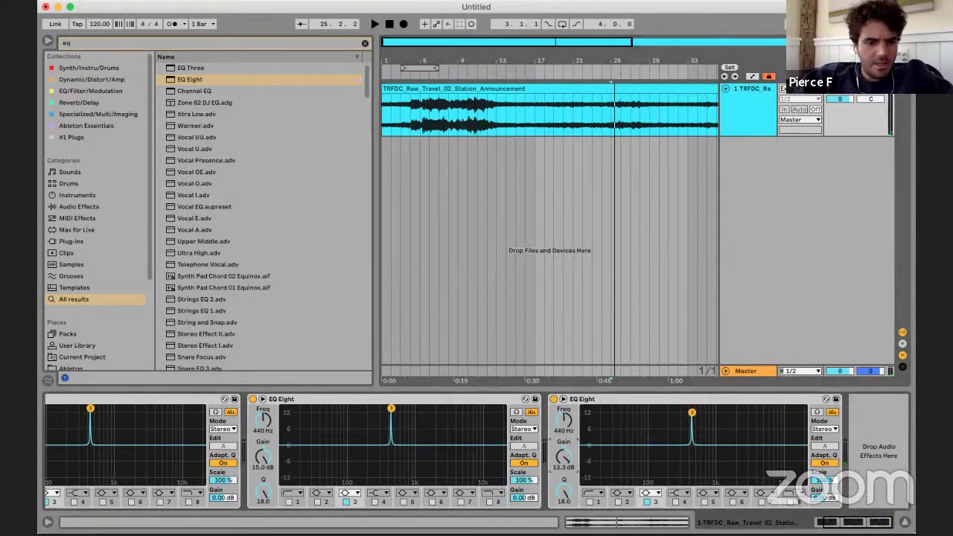
drag(261, 457, 261, 477)
scroll(246, 465, left, 5)
drag(66, 457, 67, 476)
key(space)
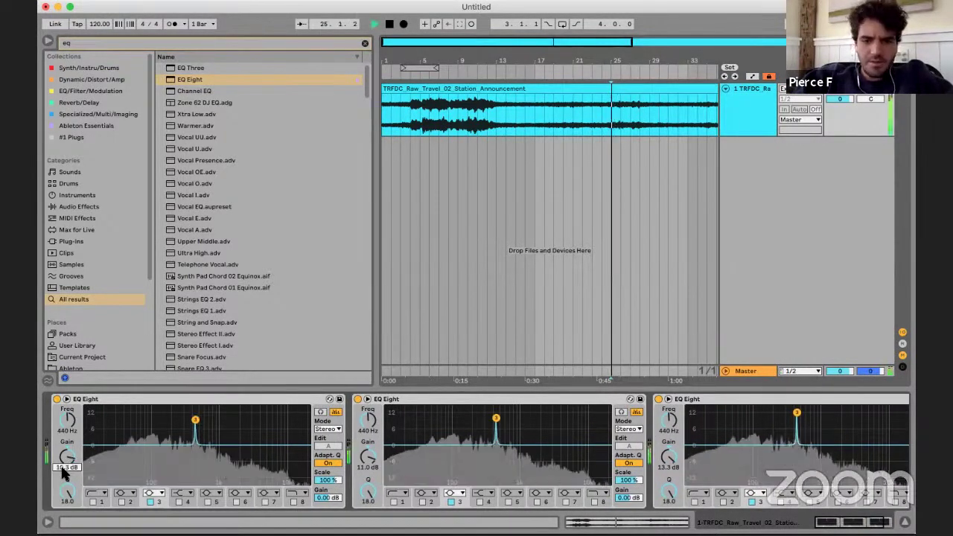
scroll(358, 475, right, 5)
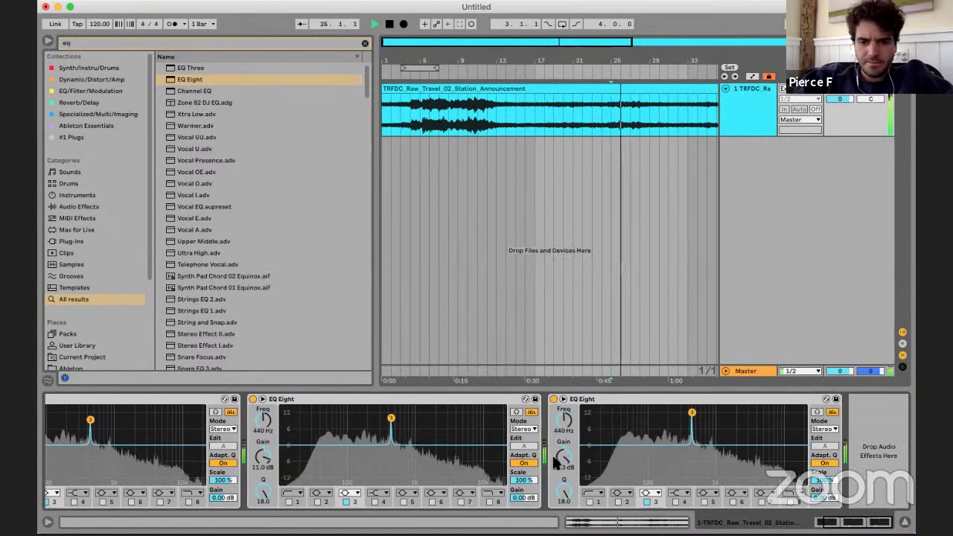
drag(560, 456, 560, 462)
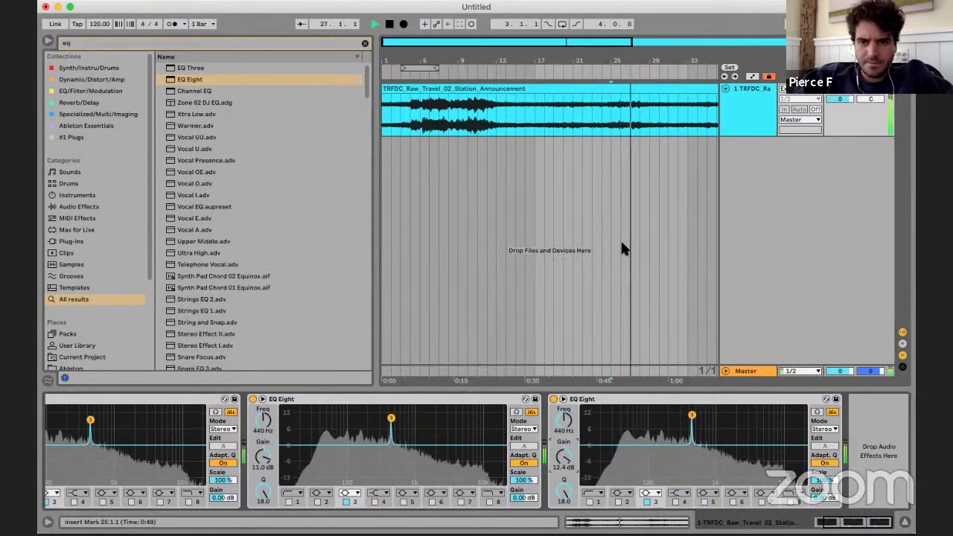
key(space)
- Freeze the station announcement track and flatten it so the three EQ Eights are rendered into the audio
key(minus)
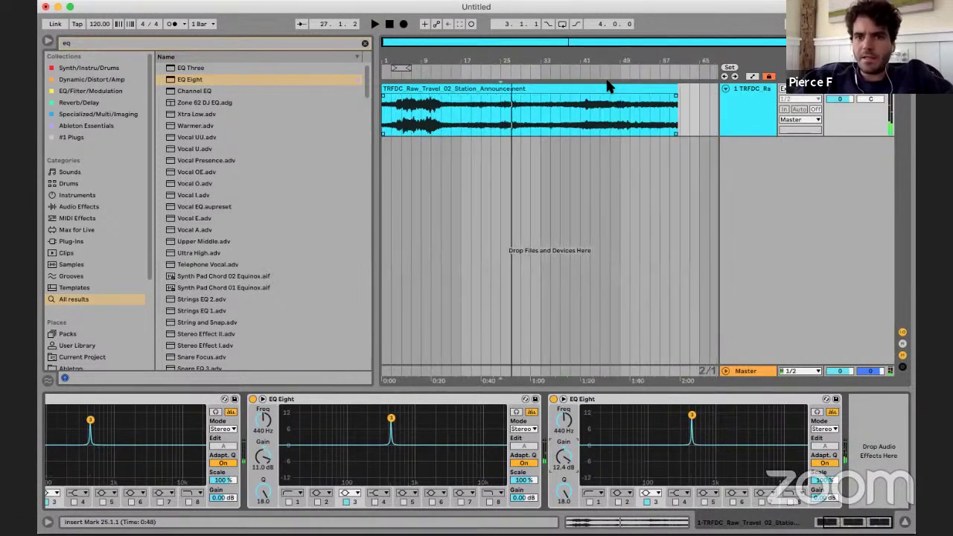
click(482, 90)
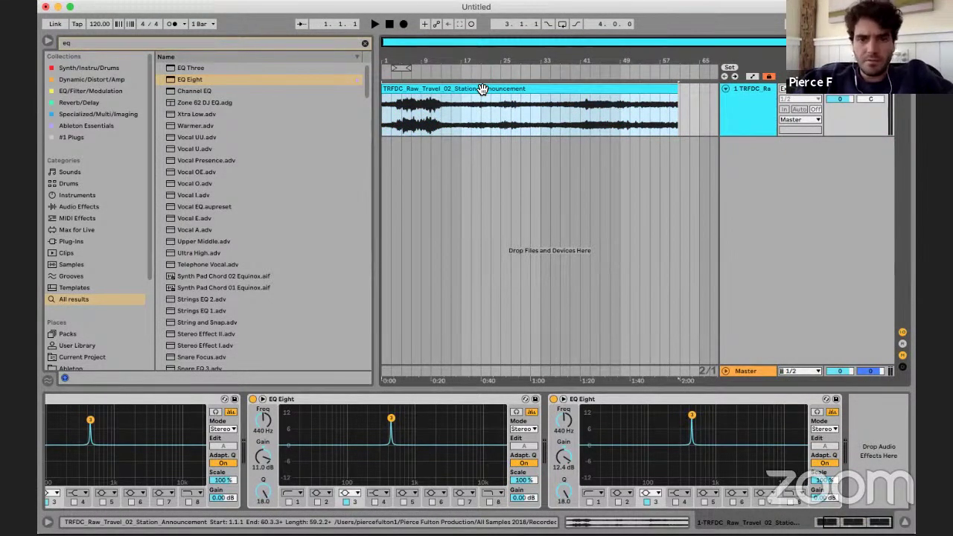
right_click(483, 89)
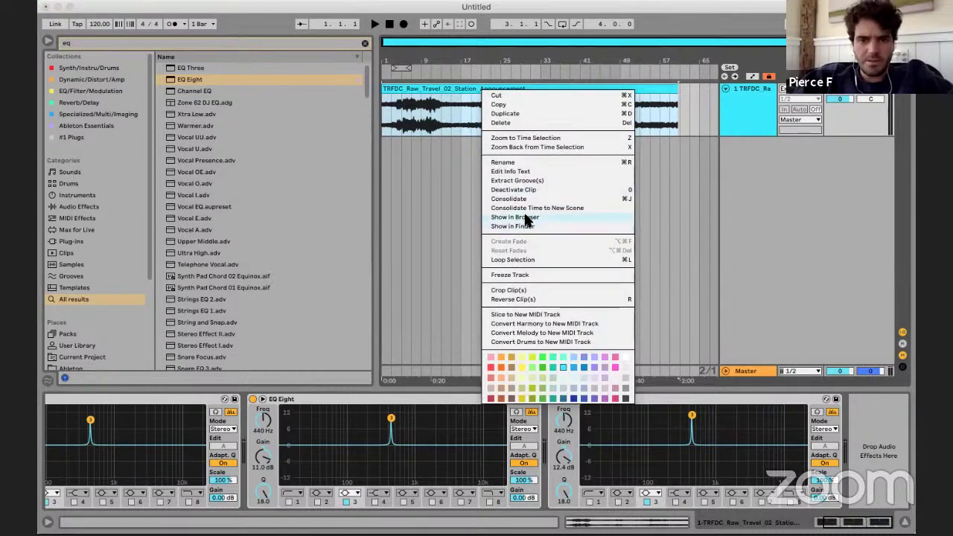
click(527, 272)
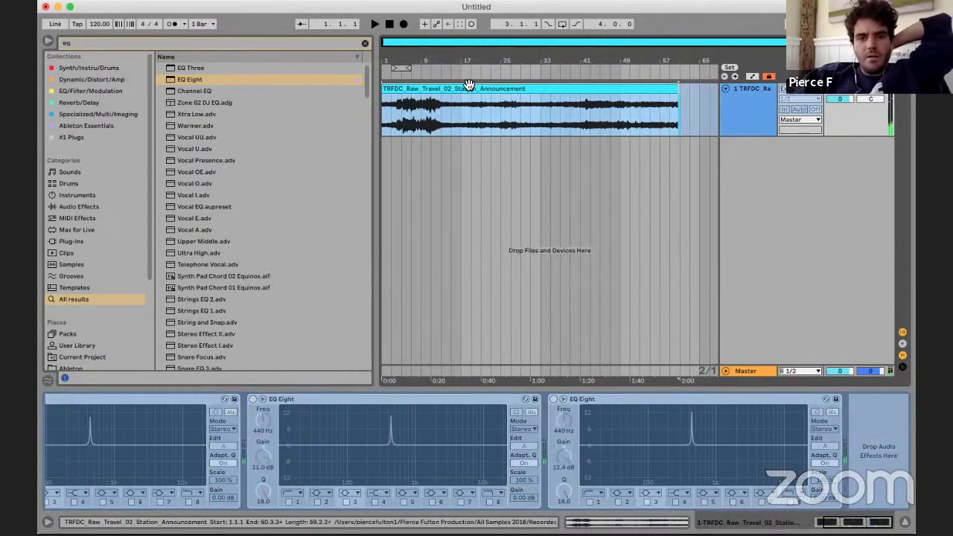
right_click(469, 85)
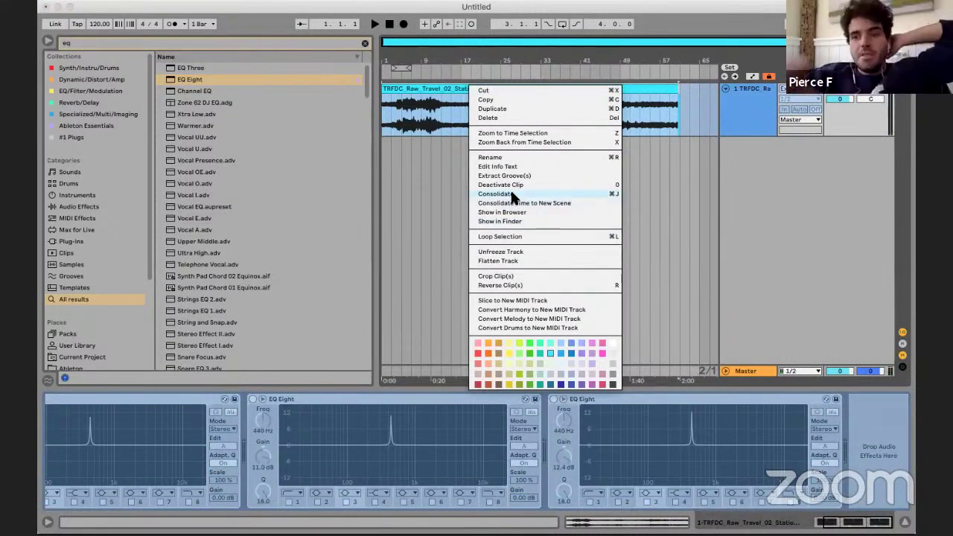
click(513, 259)
click(422, 119)
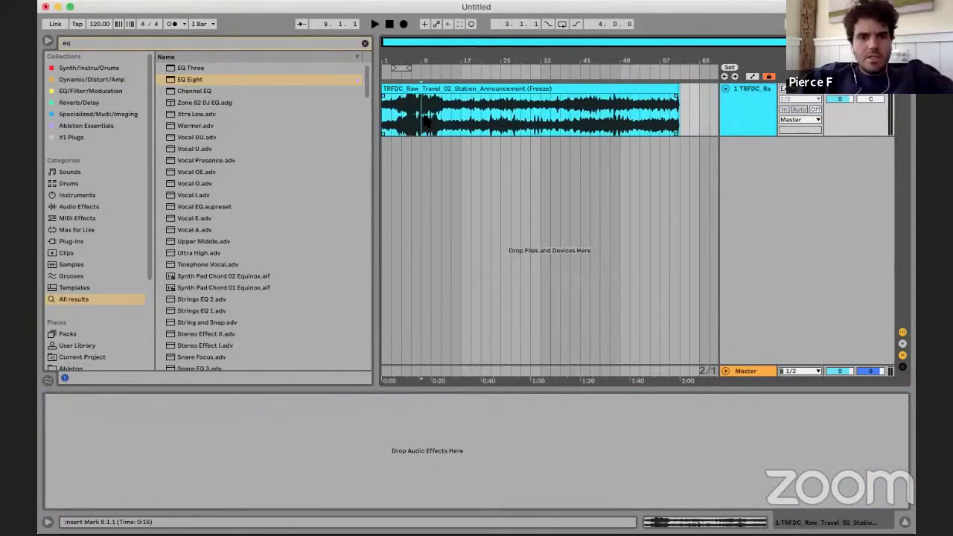
scroll(426, 121, up, 10)
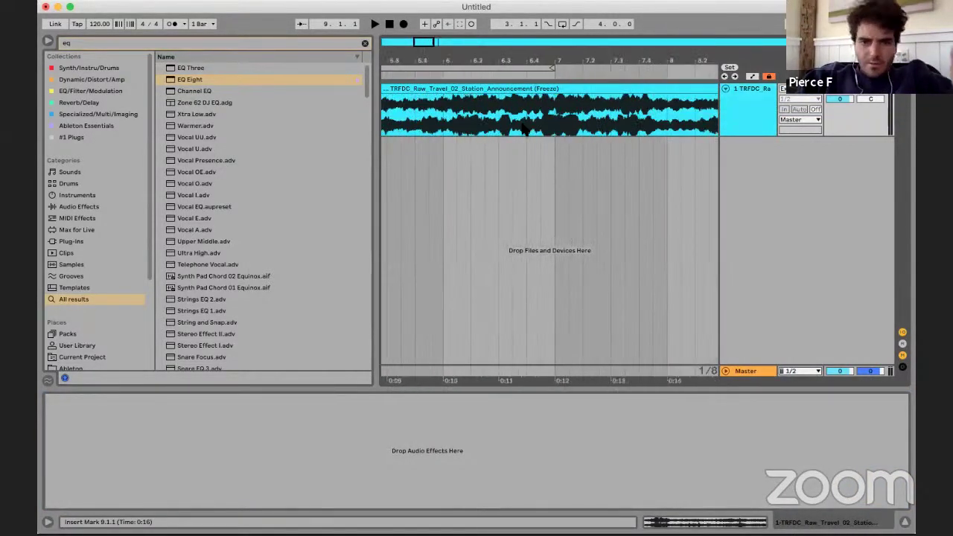
scroll(525, 130, down, 10)
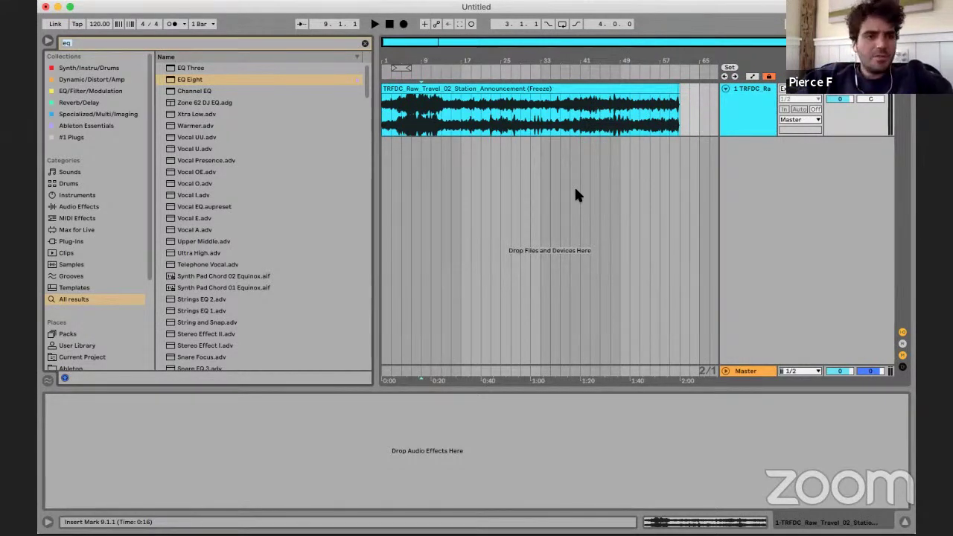
- Search the browser for sampler and add a Sampler instrument on a new track below the audio track
text(sampo)
key(BackSpace)
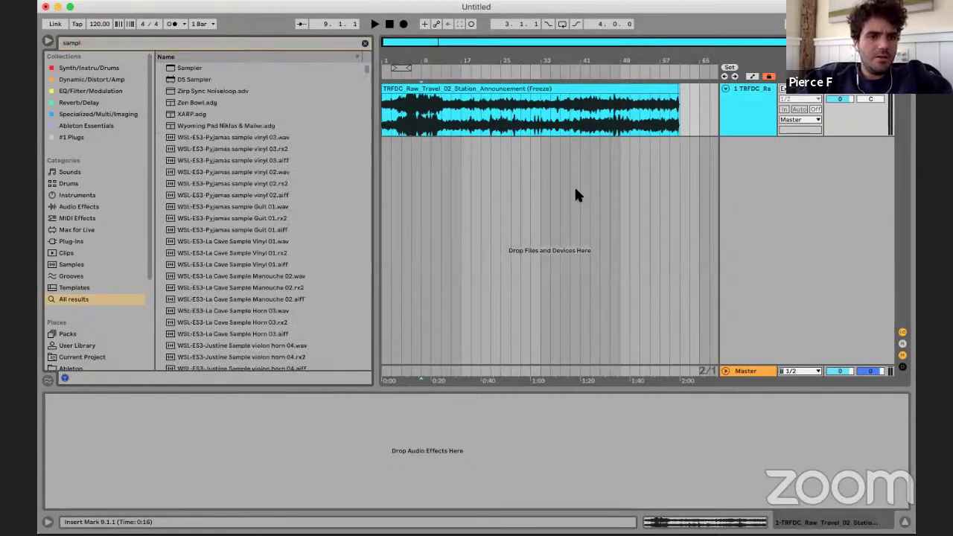
text(ler)
click(215, 68)
drag(216, 67, 471, 279)
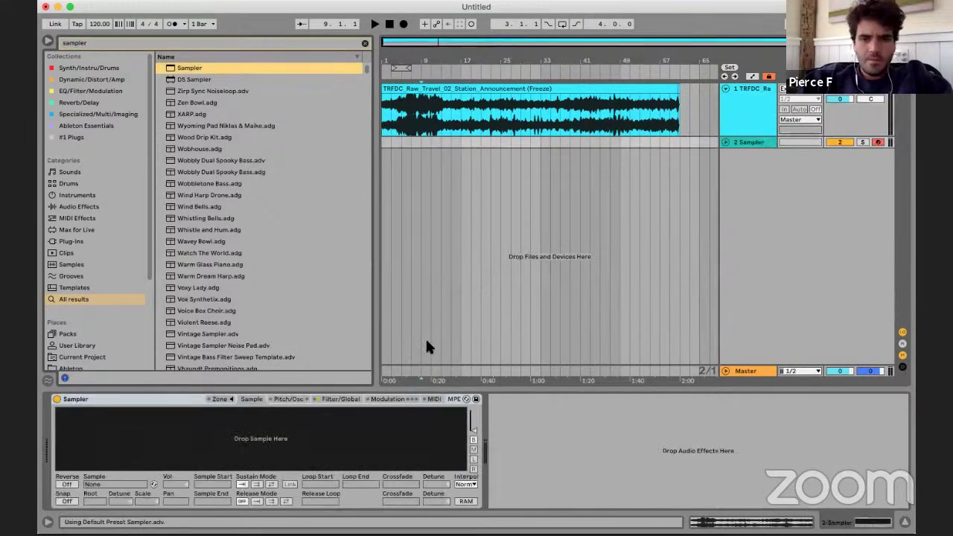
- Load the flattened station announcement clip into the Sampler as its sample
click(574, 91)
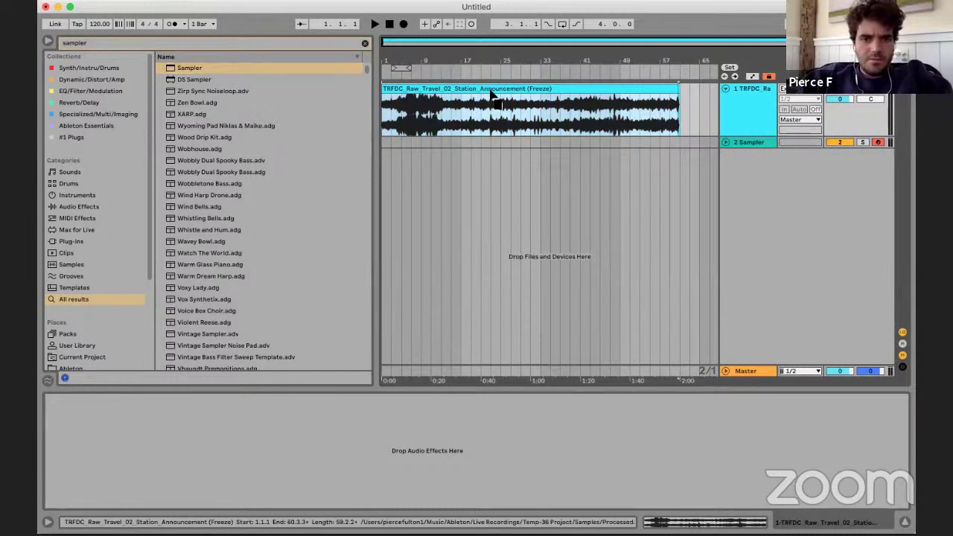
mouse_move(490, 89)
mouse_down()
mouse_move(486, 146)
mouse_move(493, 95)
mouse_move(483, 88)
mouse_up()
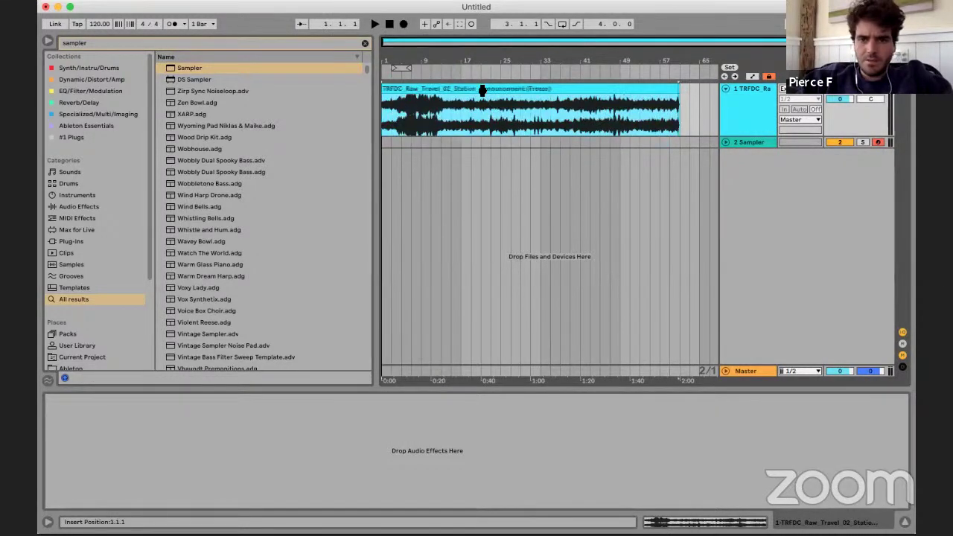
click(757, 144)
drag(542, 88, 260, 439)
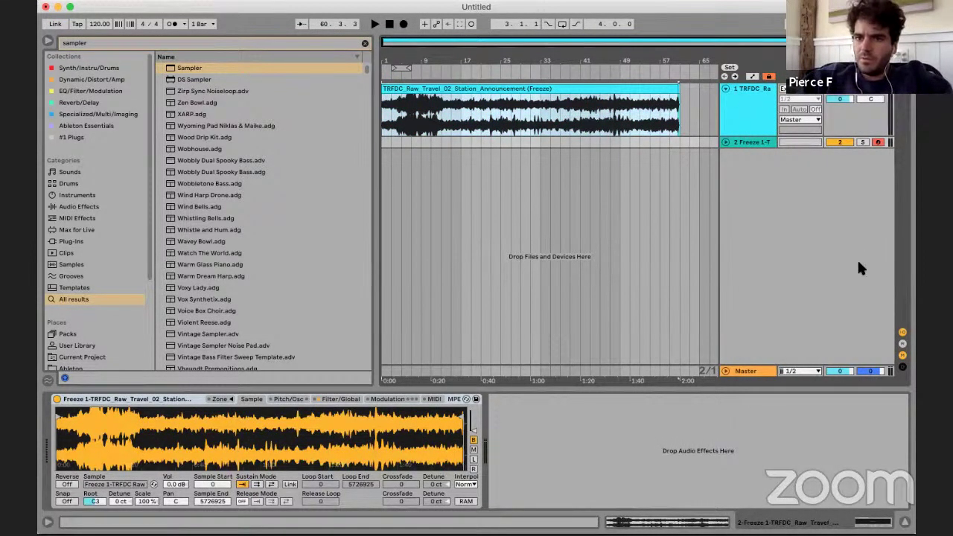
- Unfold the Sampler track, place the insert marker at bar 17 and audition the loaded sample
click(725, 141)
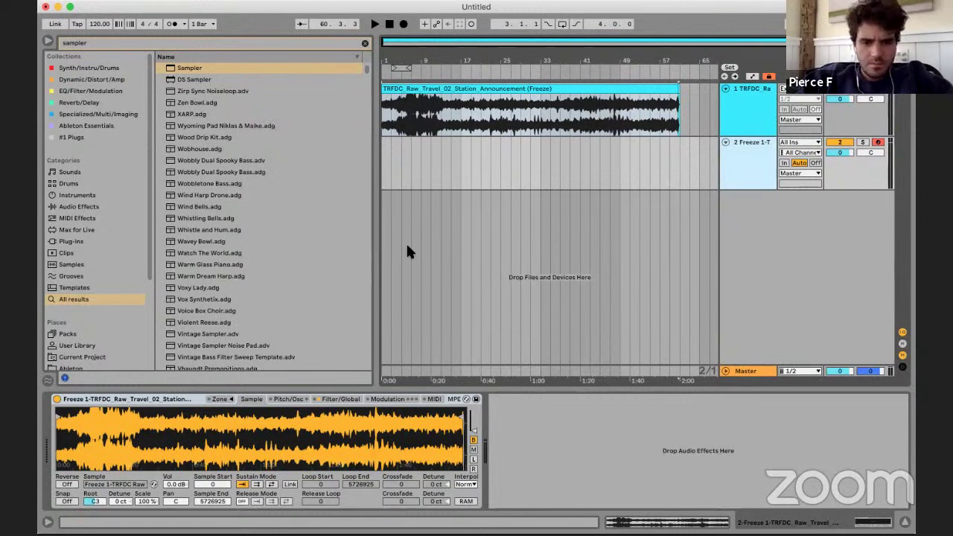
click(458, 185)
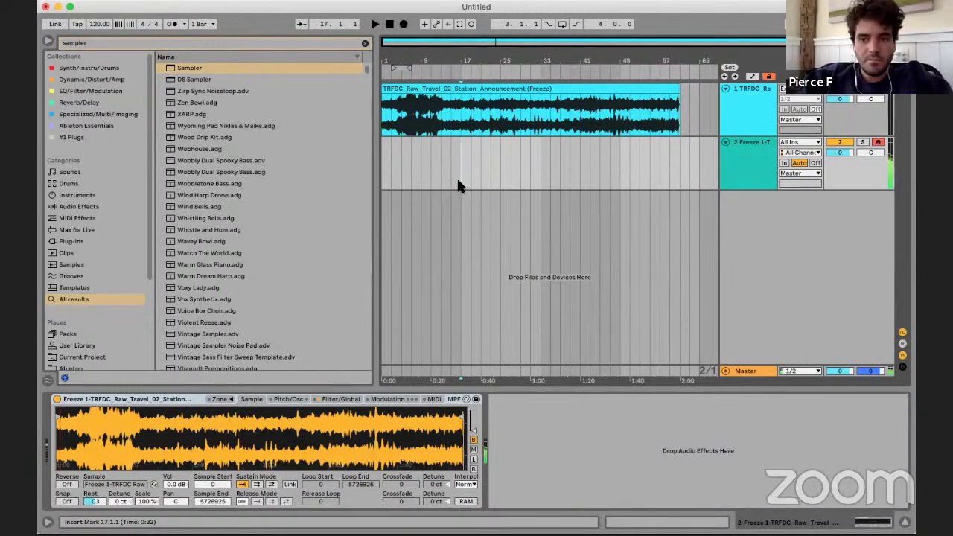
key(z)
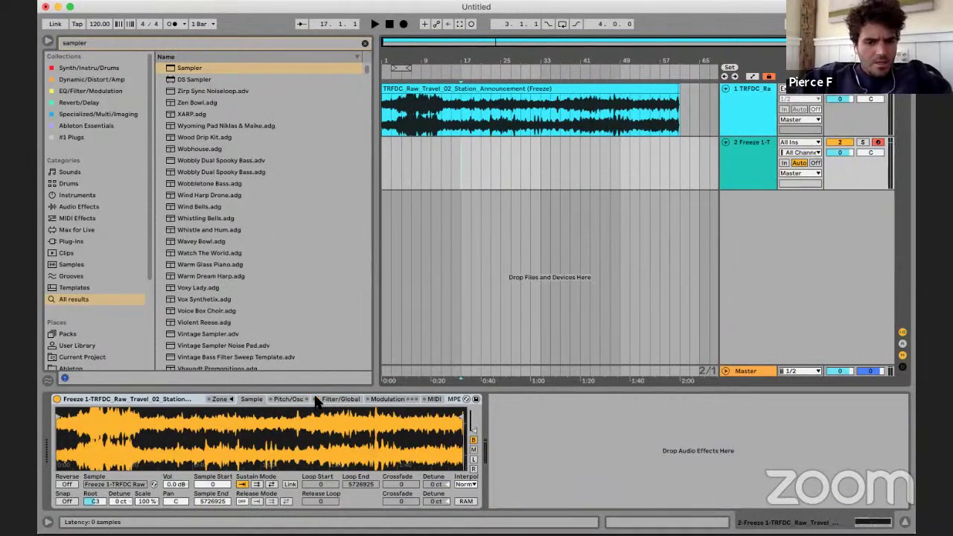
- Review the Sampler's filter, modulation and zone settings, enabling LFO 2 and checking its available modulation destinations
click(279, 401)
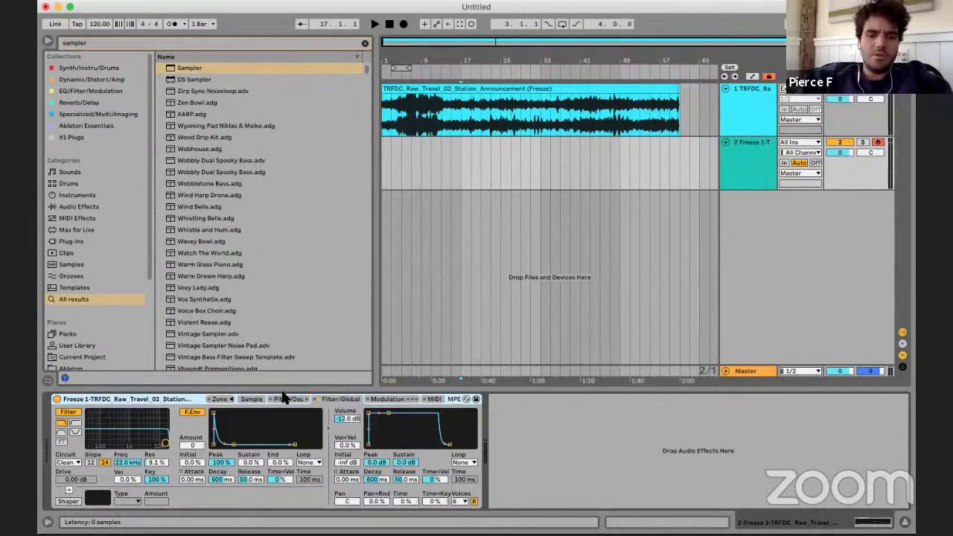
click(386, 399)
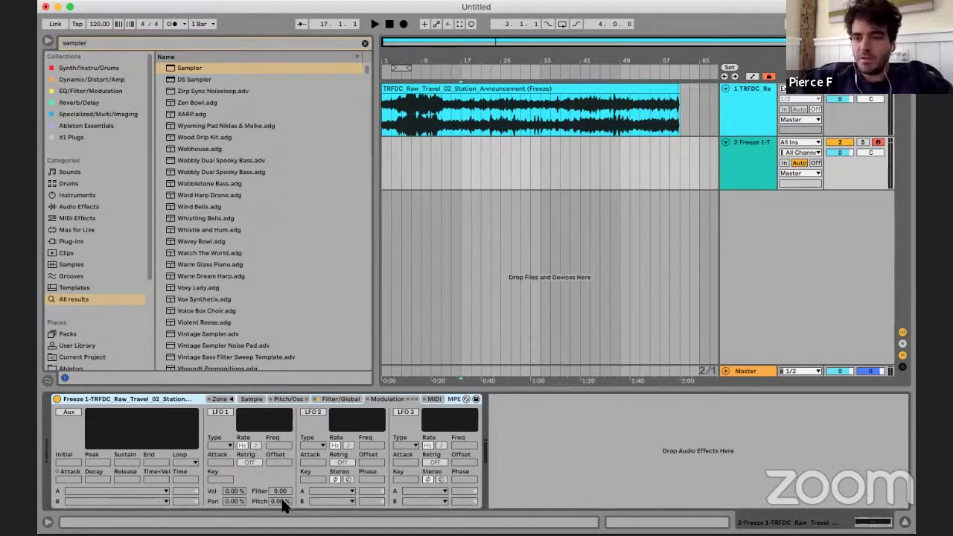
click(308, 411)
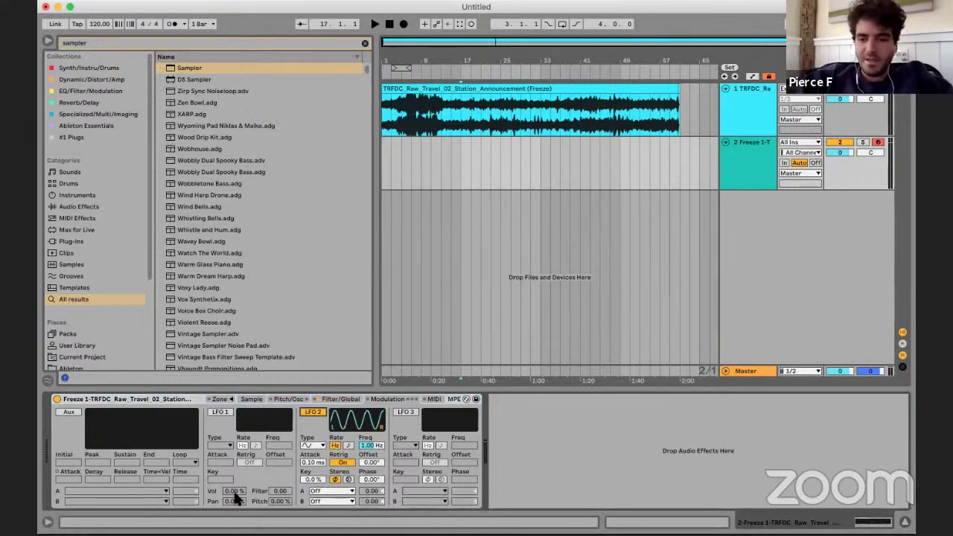
click(340, 492)
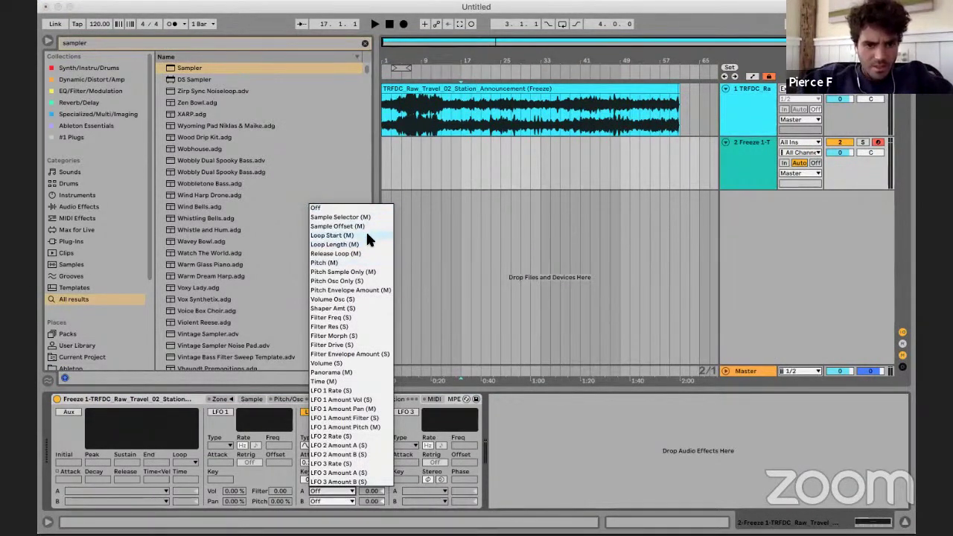
click(291, 394)
click(228, 399)
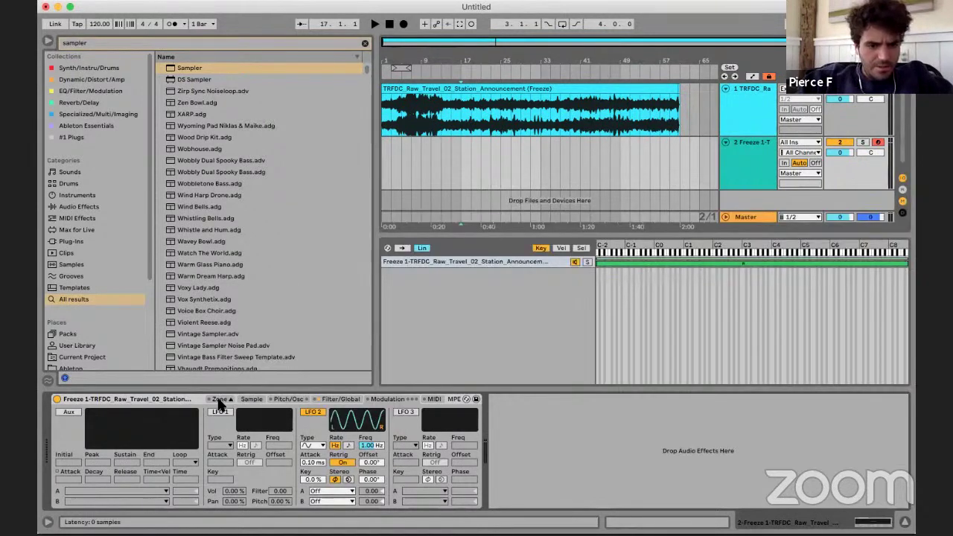
click(220, 400)
- Set the Sampler's sustain mode to back-and-forth looping, with the loop running from about 128595 to 214515
click(242, 400)
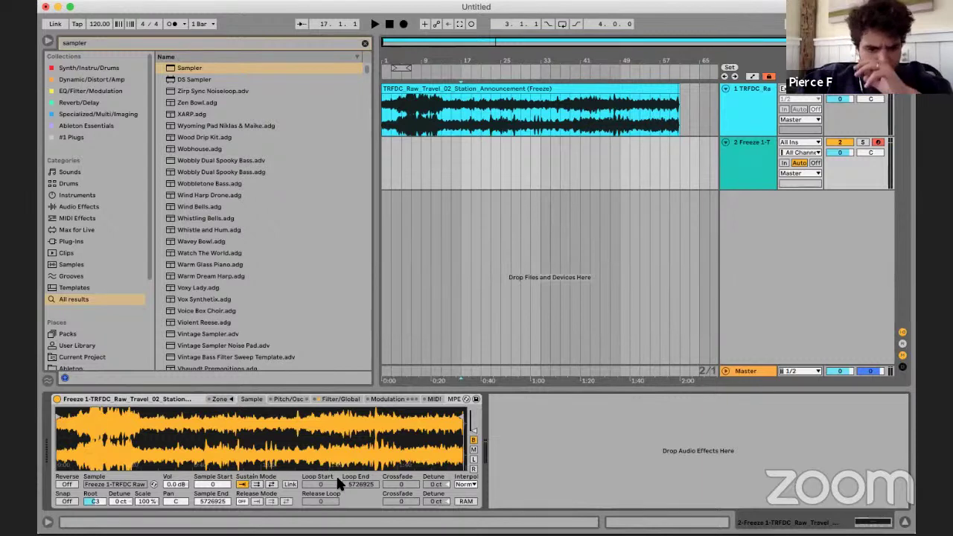
click(270, 485)
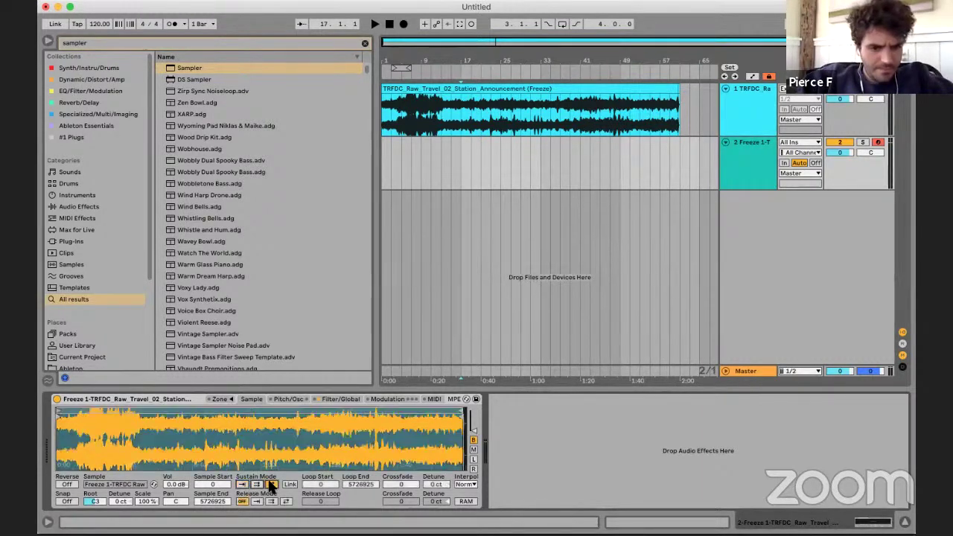
drag(151, 411, 158, 412)
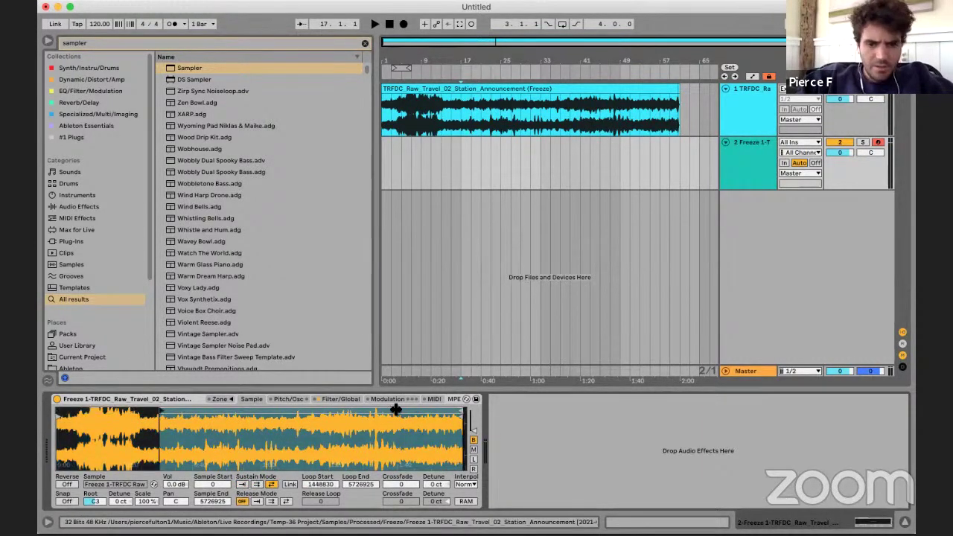
mouse_move(457, 411)
mouse_down()
mouse_move(291, 428)
mouse_move(239, 414)
mouse_move(81, 413)
mouse_up()
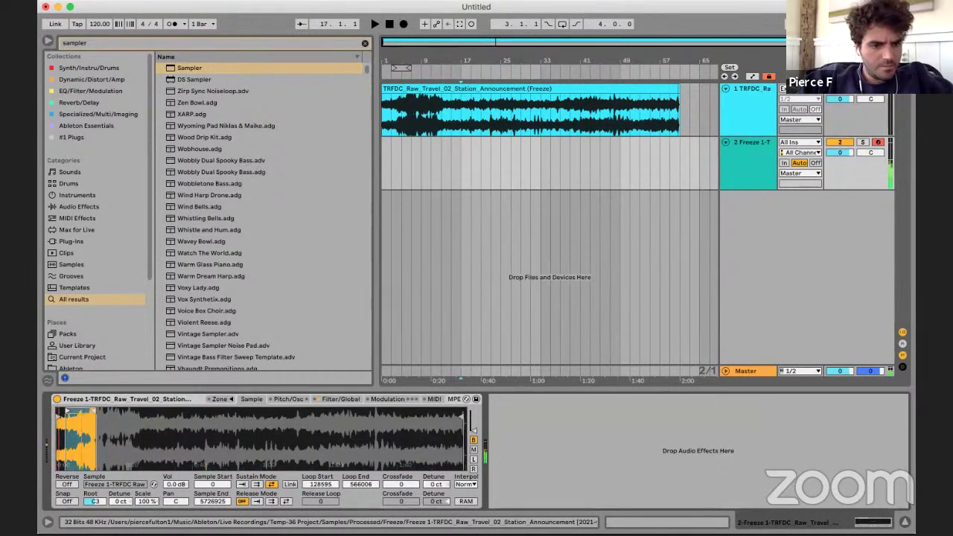
mouse_move(94, 411)
mouse_down()
mouse_move(67, 412)
mouse_move(181, 432)
mouse_move(302, 431)
mouse_up()
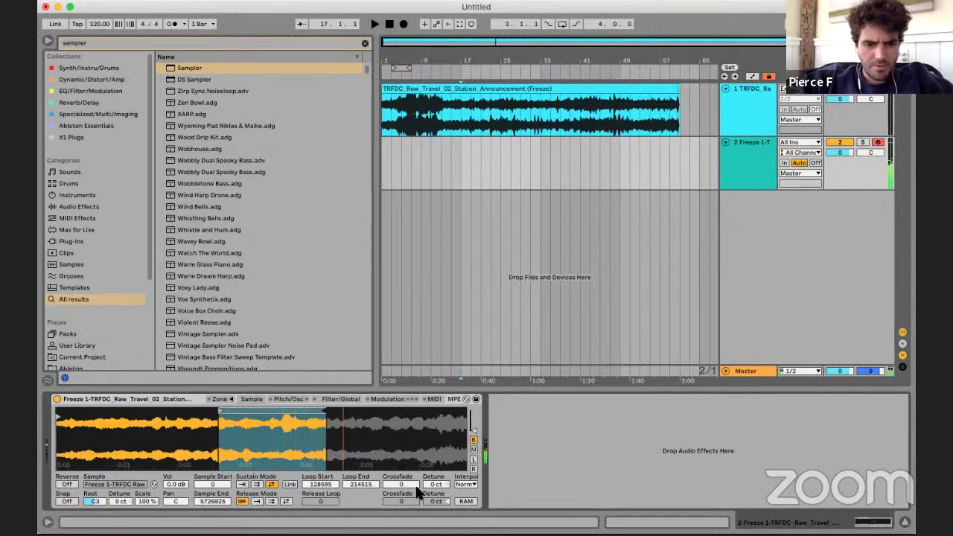
- Set the sustain loop crossfade to 13506 and move the loop to about 32025–117945 while auditioning notes
drag(403, 484, 403, 454)
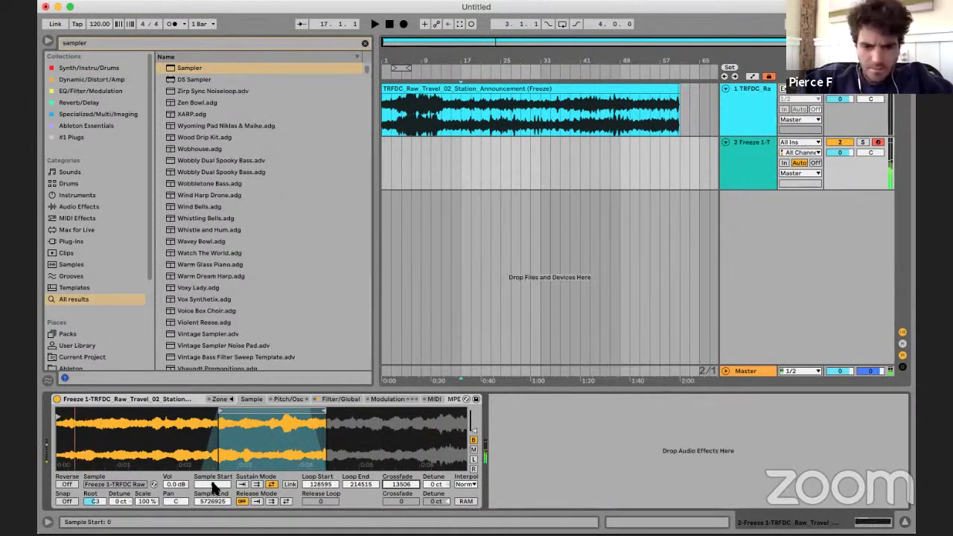
drag(265, 411, 145, 419)
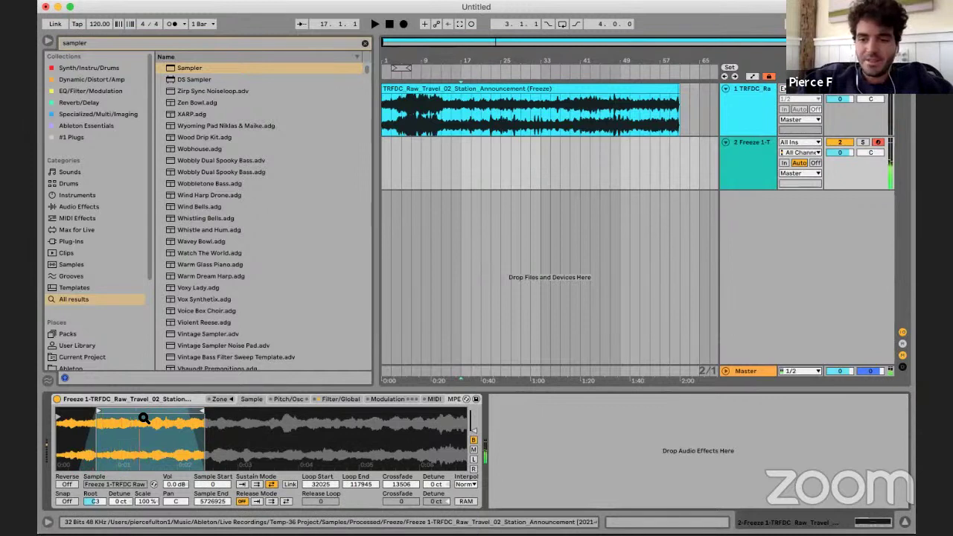
key(x)
key(a)
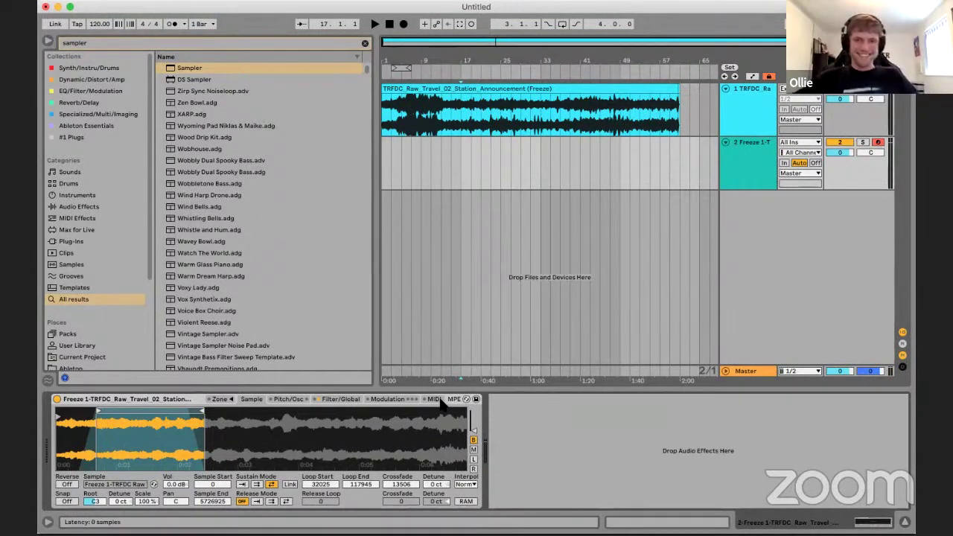
- Lengthen the sustain loop and move it further into the sample, from about 780557 to 1683916
drag(287, 428, 287, 417)
mouse_move(69, 412)
mouse_down()
mouse_move(137, 419)
mouse_move(76, 422)
mouse_up()
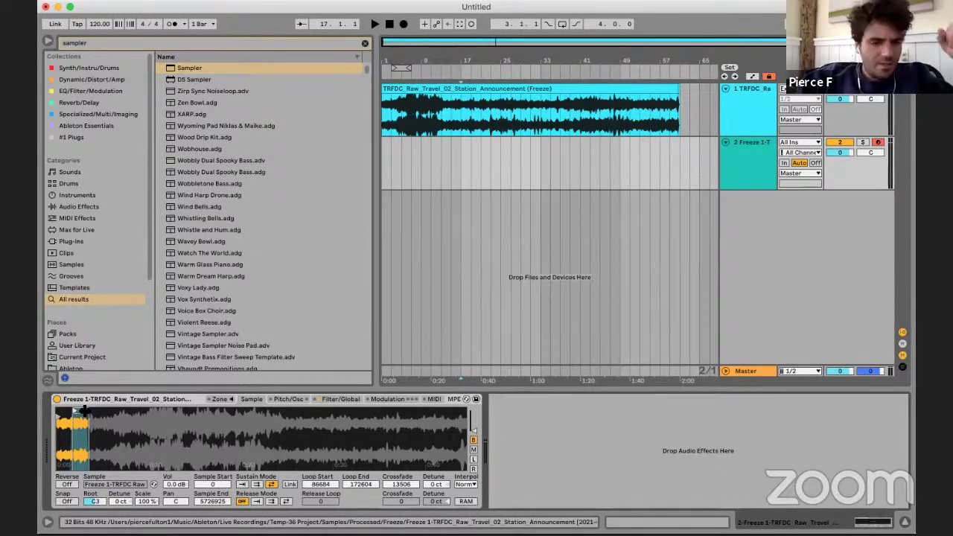
drag(82, 411, 376, 413)
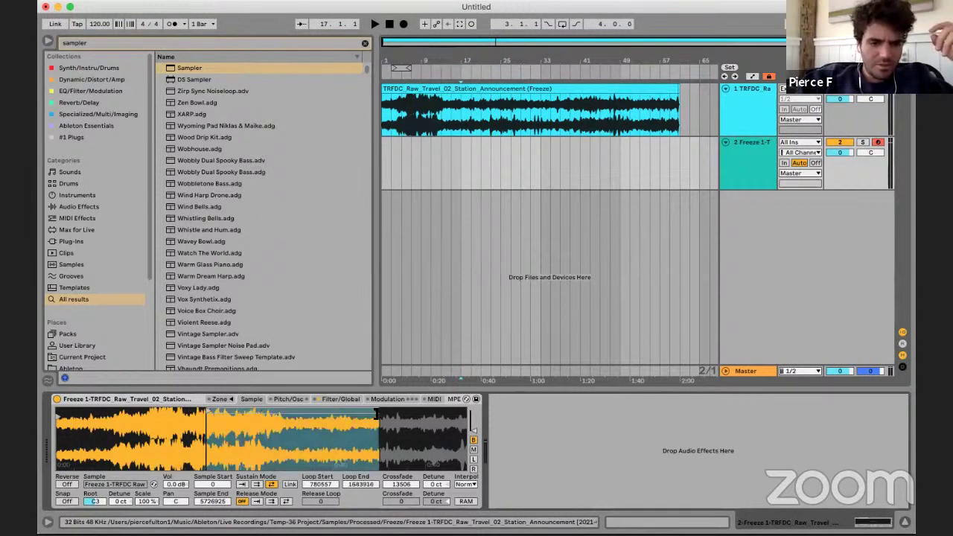
- Assign LFO 2's destination A to Loop Start with a modulation amount of about 57.46
click(388, 399)
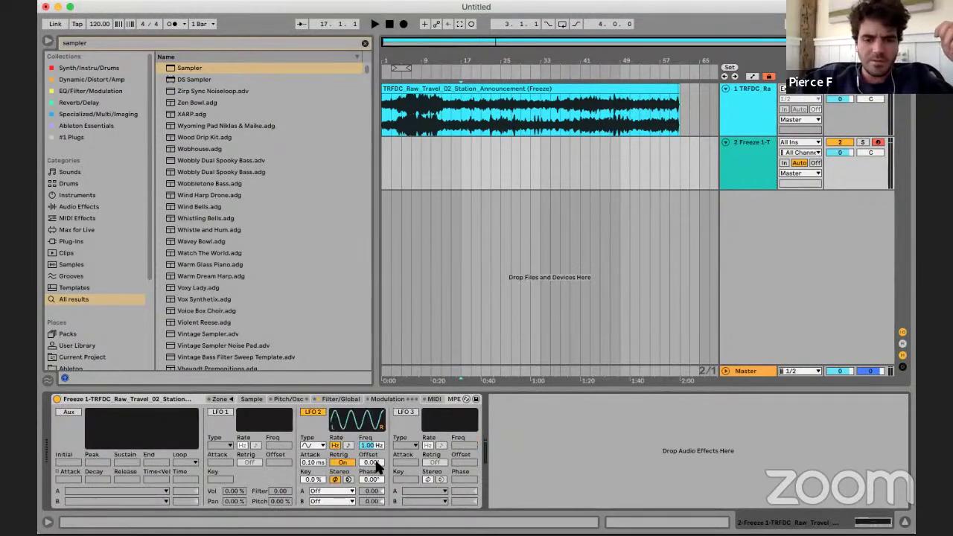
click(336, 491)
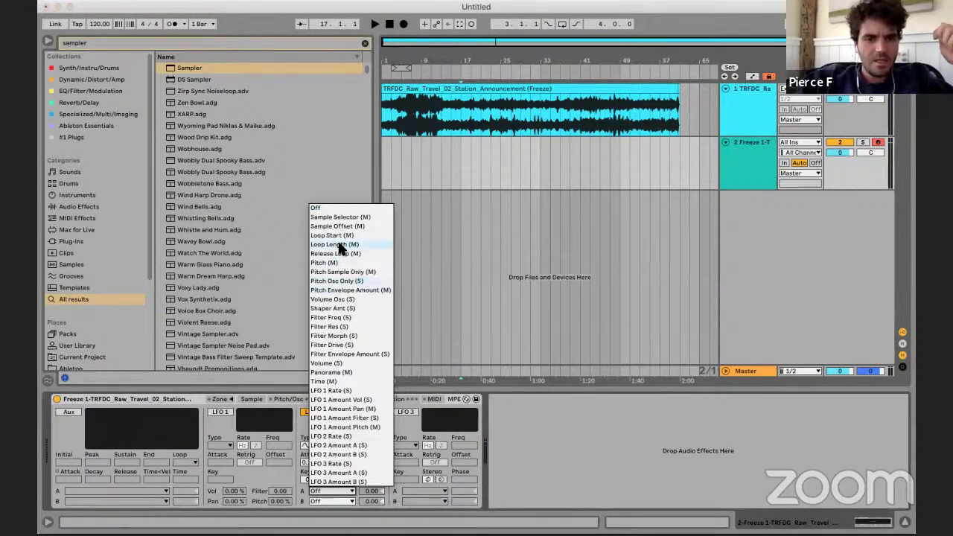
click(360, 234)
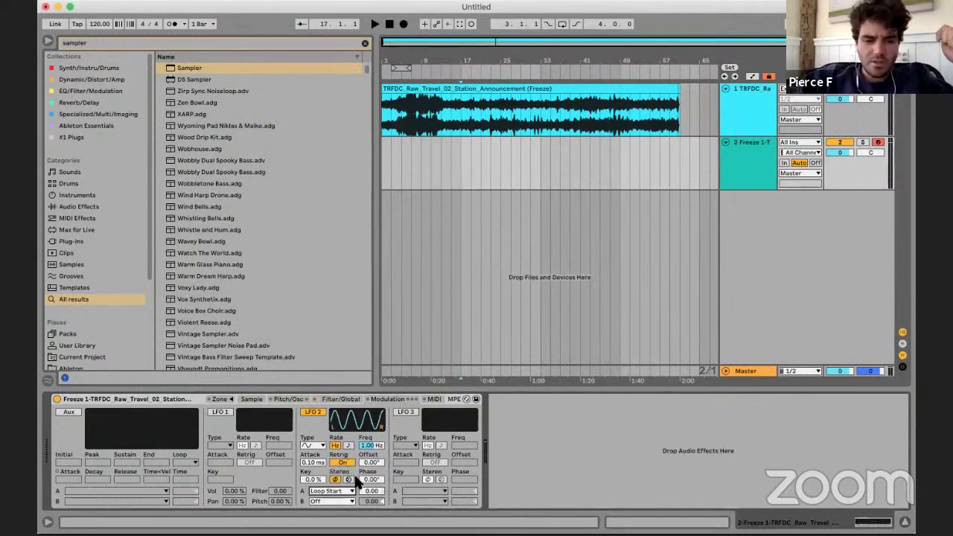
drag(371, 492, 381, 470)
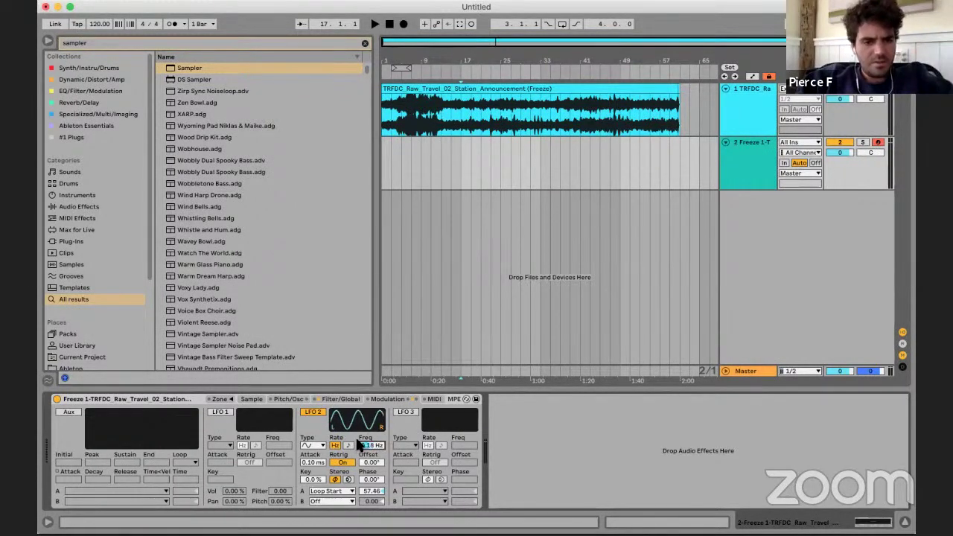
- Try Loop Length as LFO 2's destination A after checking the loop on the sample waveform
click(250, 399)
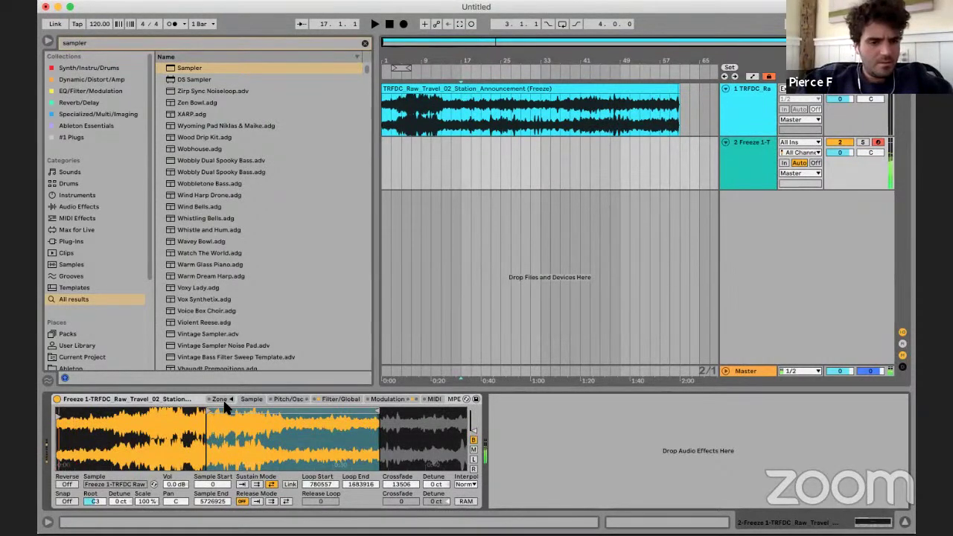
click(374, 399)
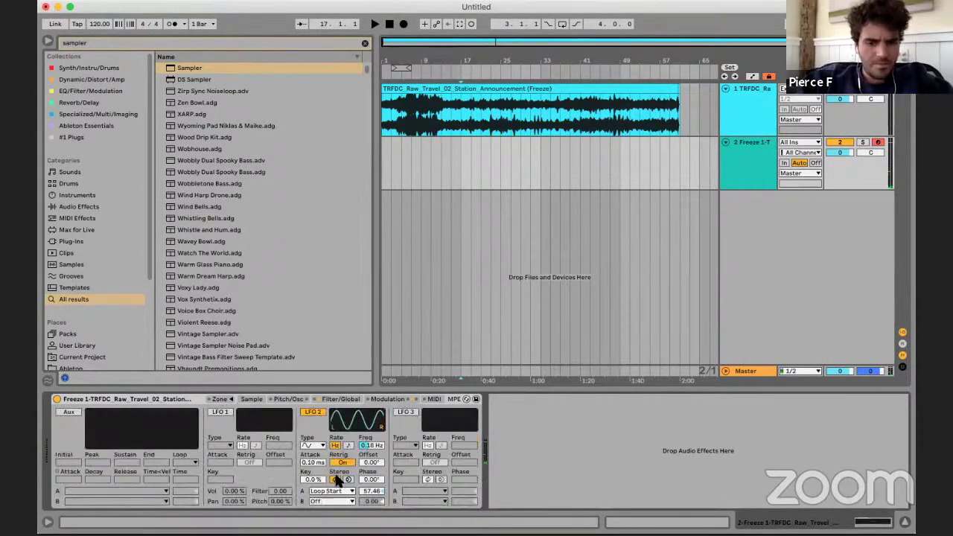
click(331, 492)
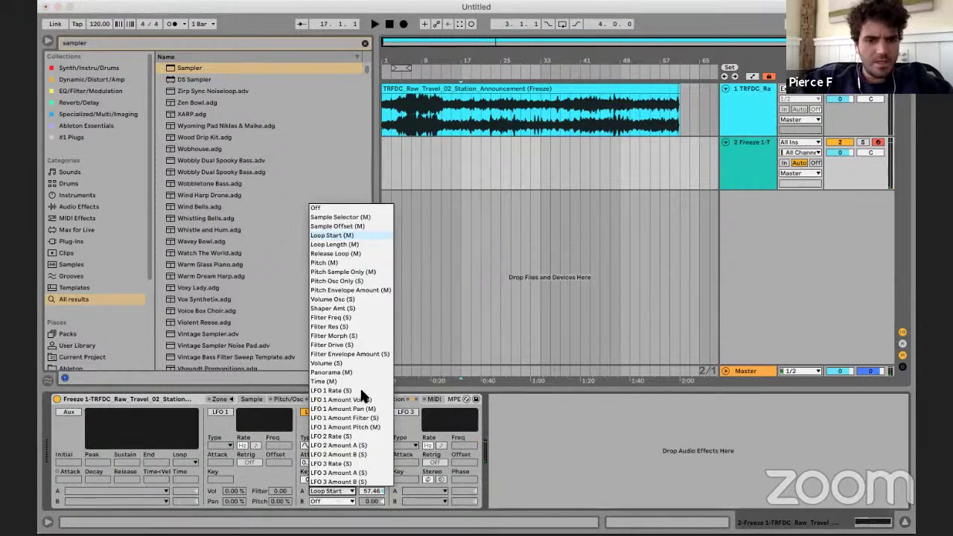
click(342, 244)
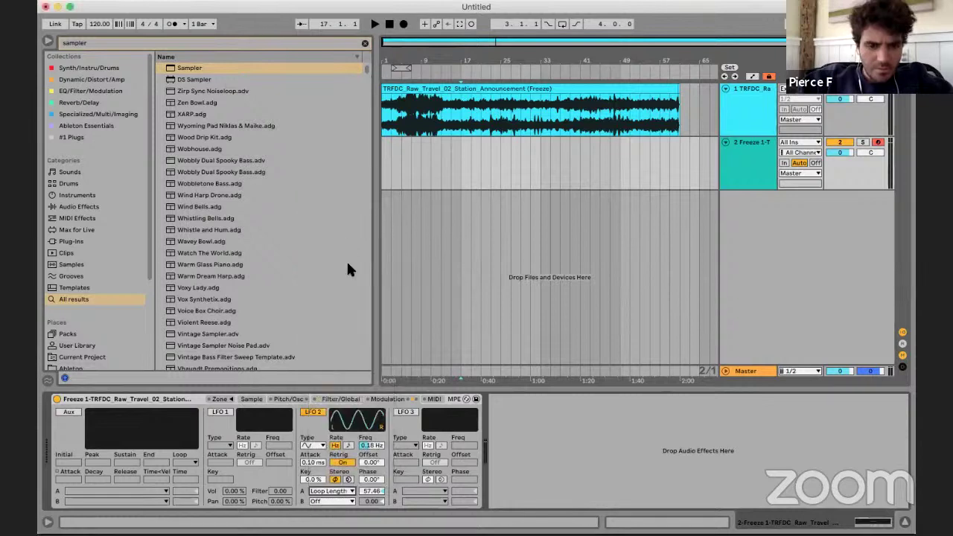
- Lower the computer keyboard octave to C2–D3 and audition the modulated sample while watching its waveform
click(220, 399)
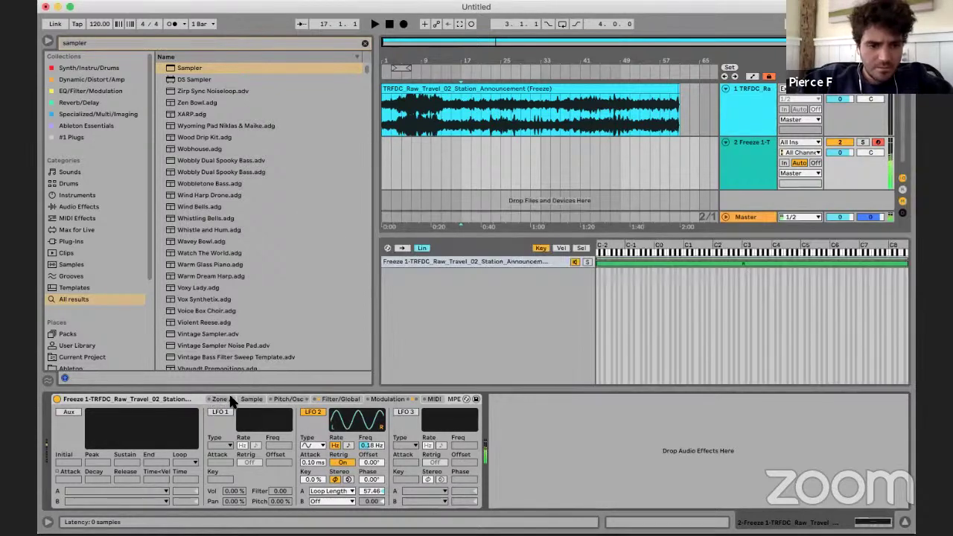
click(220, 399)
click(246, 399)
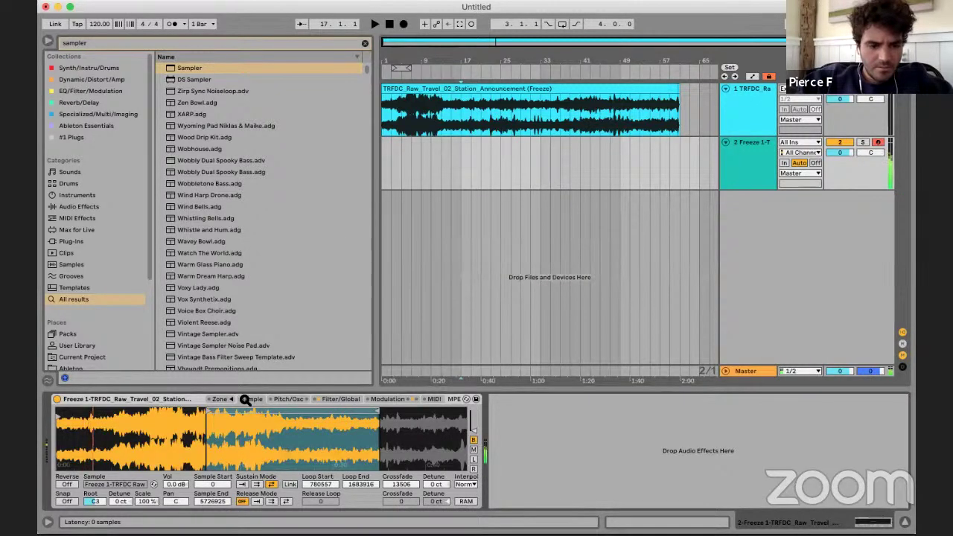
key(z)
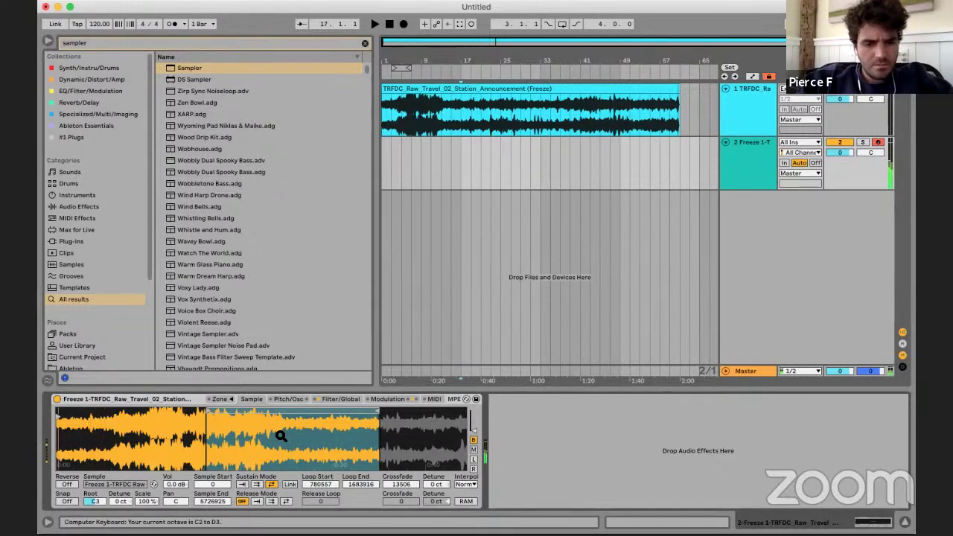
key(a)
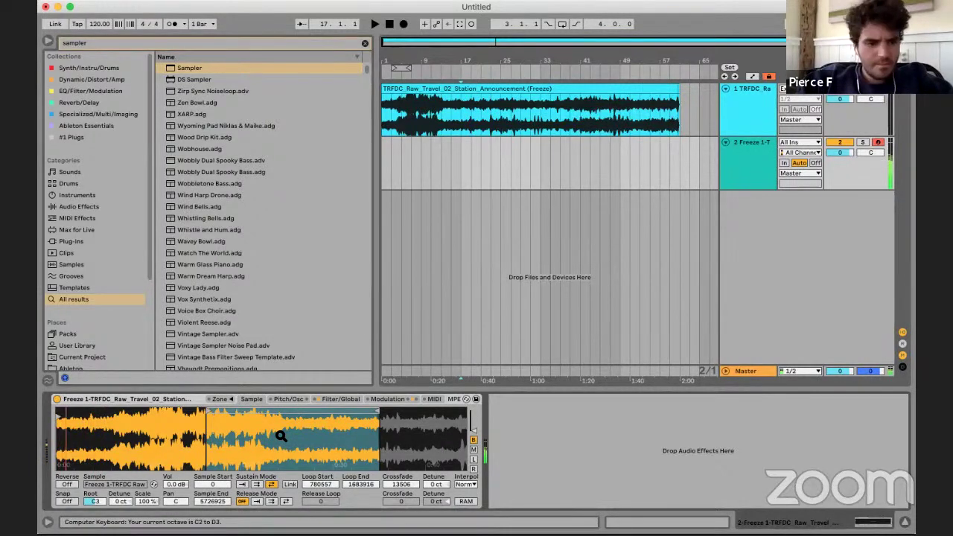
- Try Sample Offset as the target for LFO 2's destination A
click(398, 400)
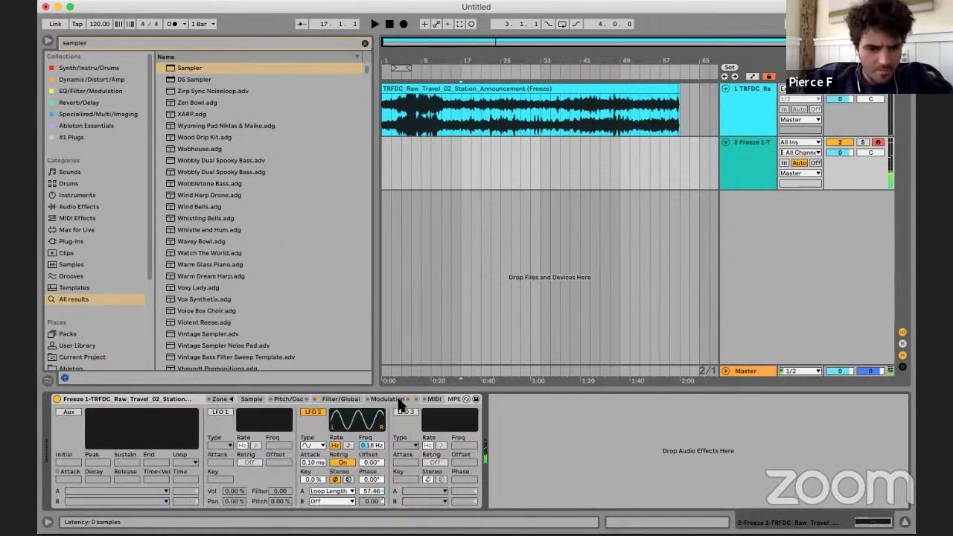
click(333, 491)
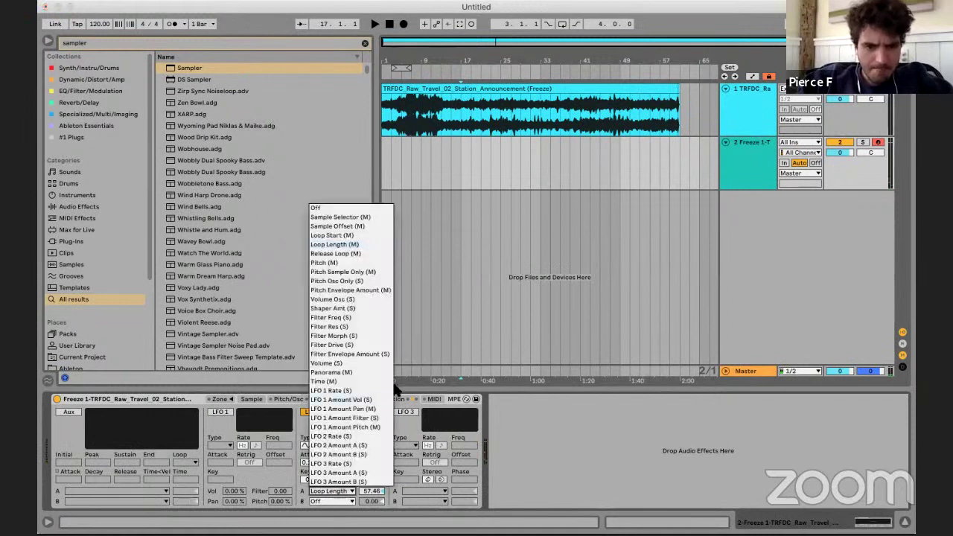
click(363, 226)
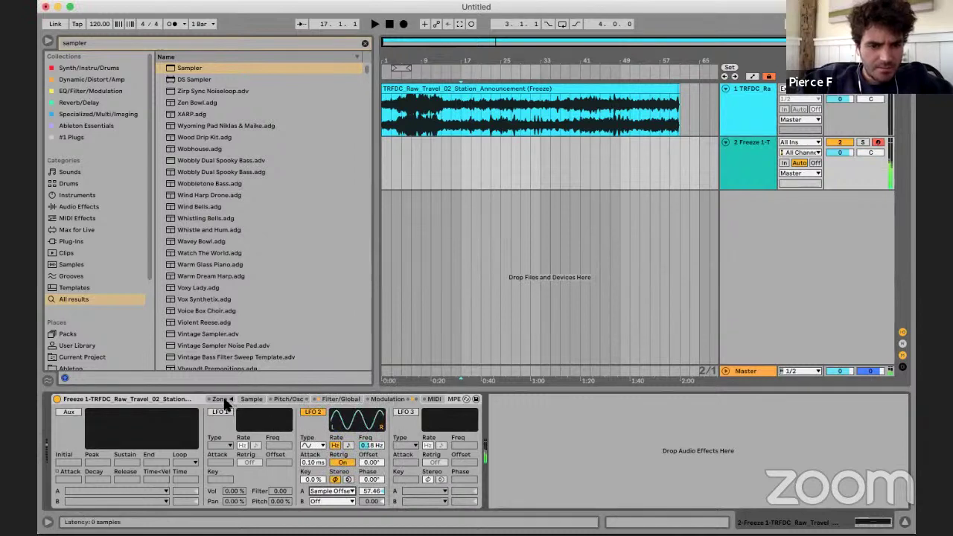
- Move the sustain loop's start to about 714021 and the sample start to about 443572
click(263, 400)
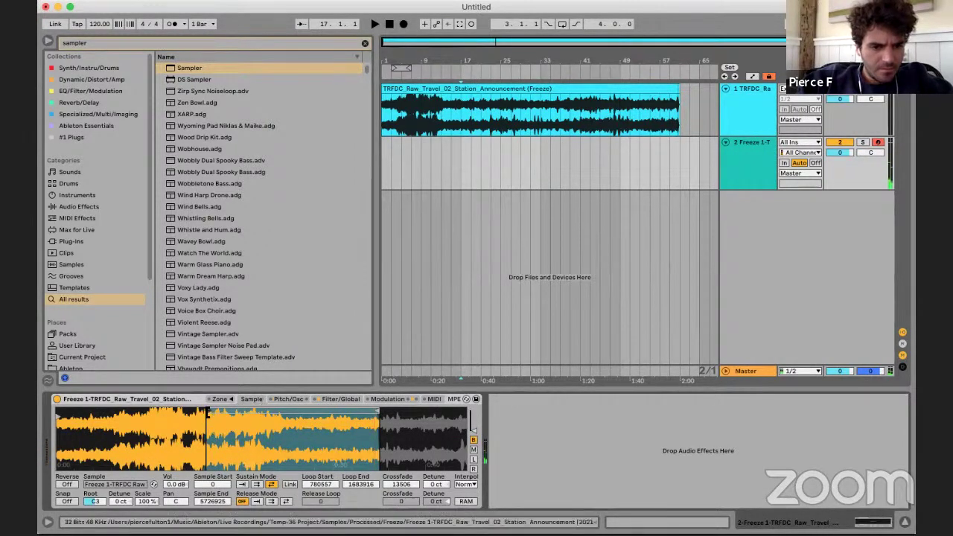
drag(207, 414, 194, 414)
mouse_move(58, 414)
mouse_down()
mouse_move(223, 414)
mouse_move(141, 414)
mouse_up()
- Assign LFO 2's destination A to Loop Start and raise its modulation amount to 100
click(388, 399)
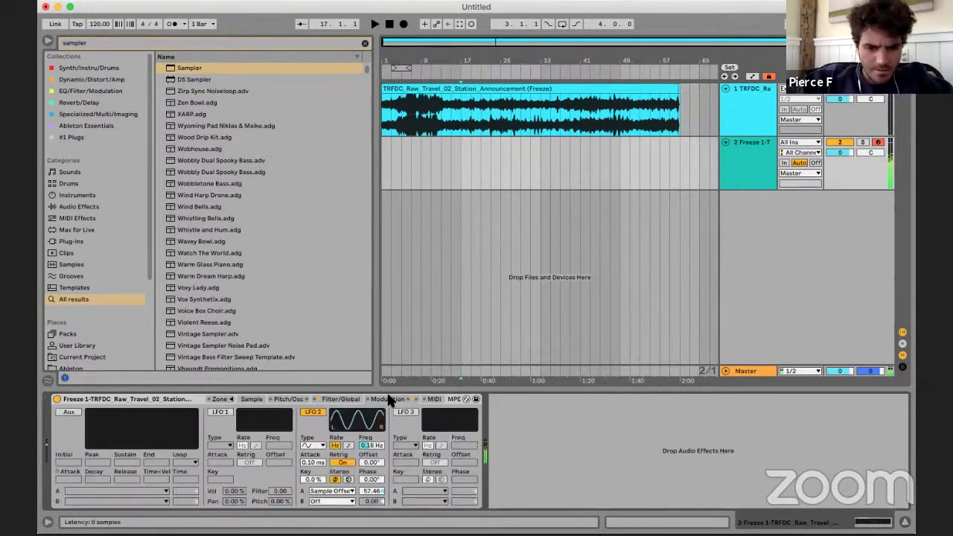
click(344, 493)
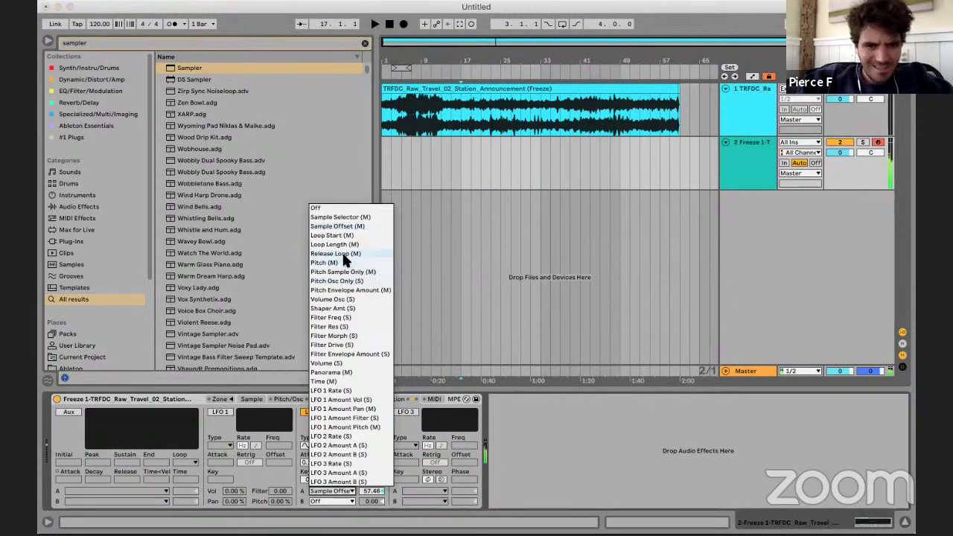
click(355, 233)
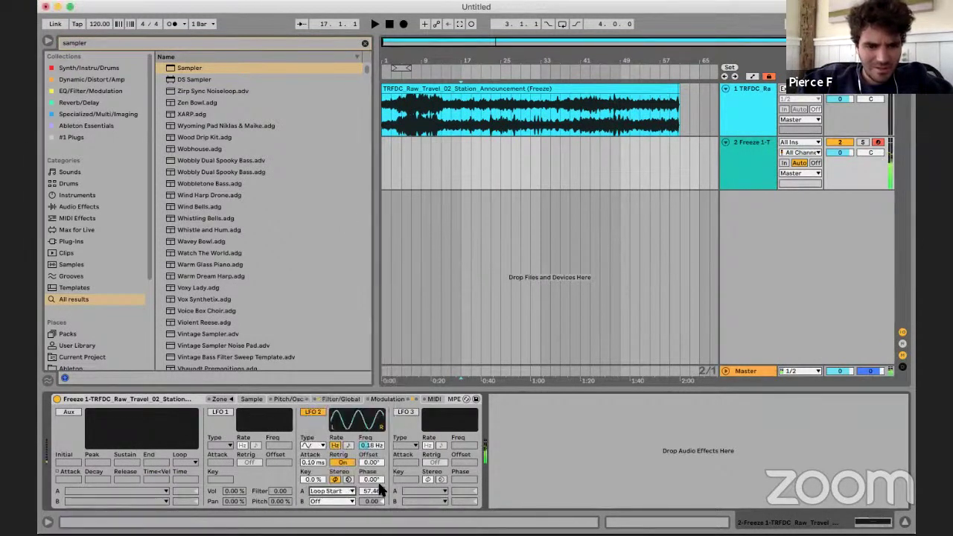
drag(372, 491, 372, 459)
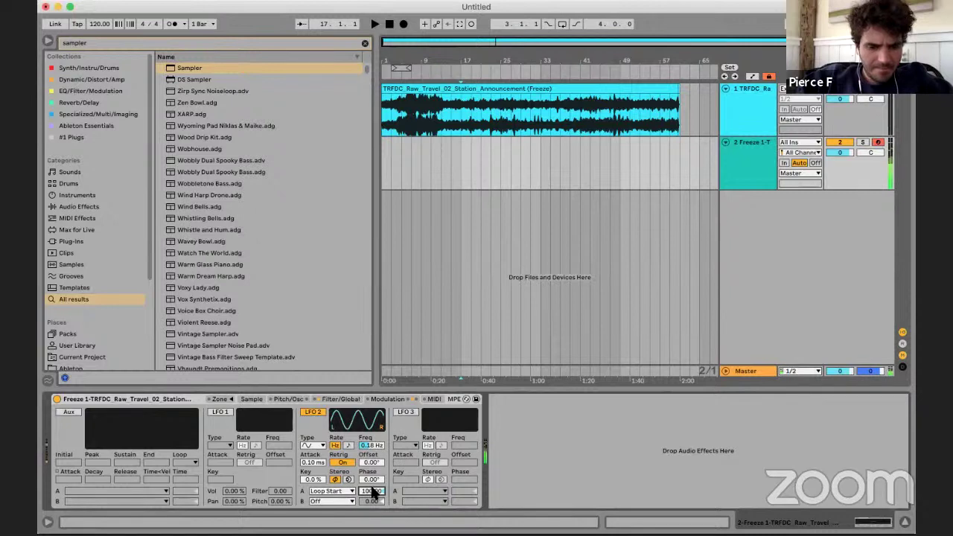
click(343, 463)
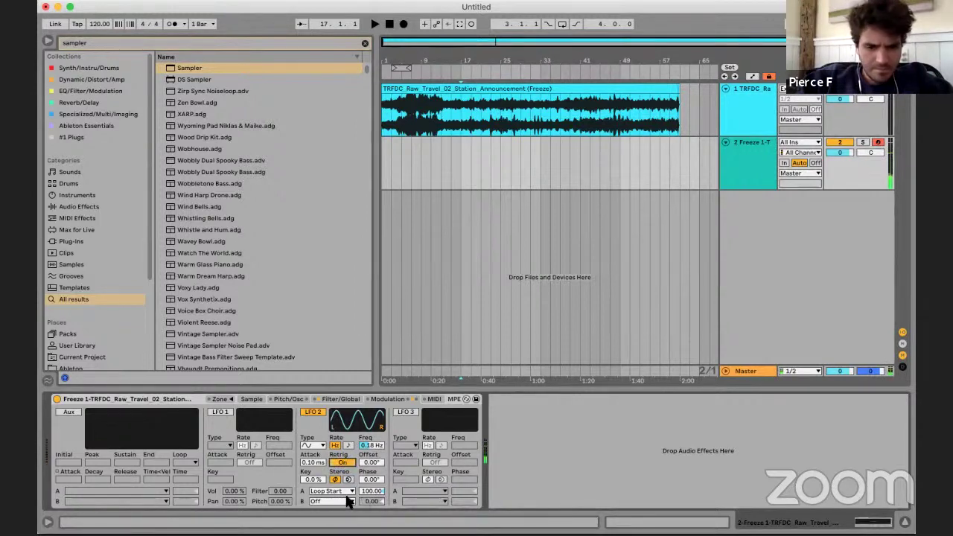
click(348, 491)
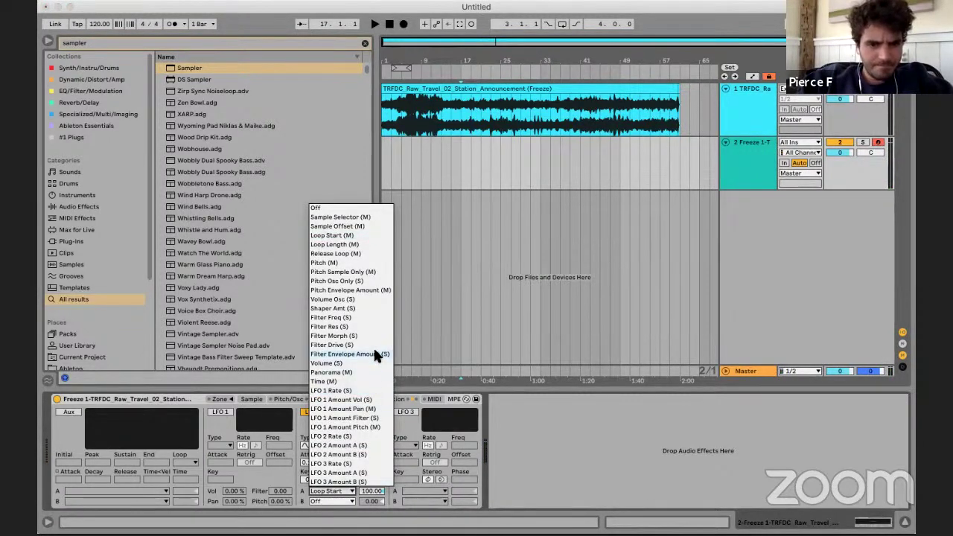
click(420, 423)
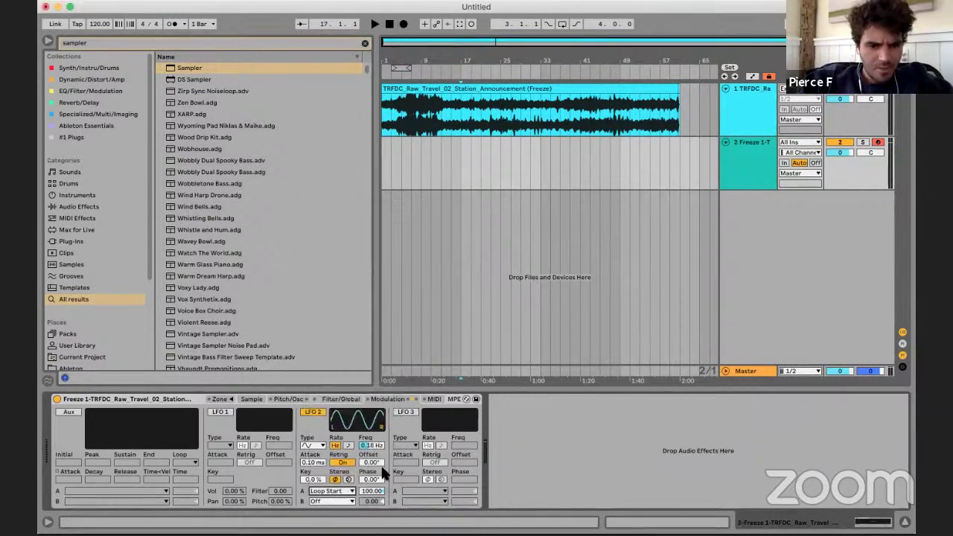
- Assign LFO 2's destination B to Loop Length with an amount of 100, and set the LFO frequency to 13.3 Hz
click(333, 501)
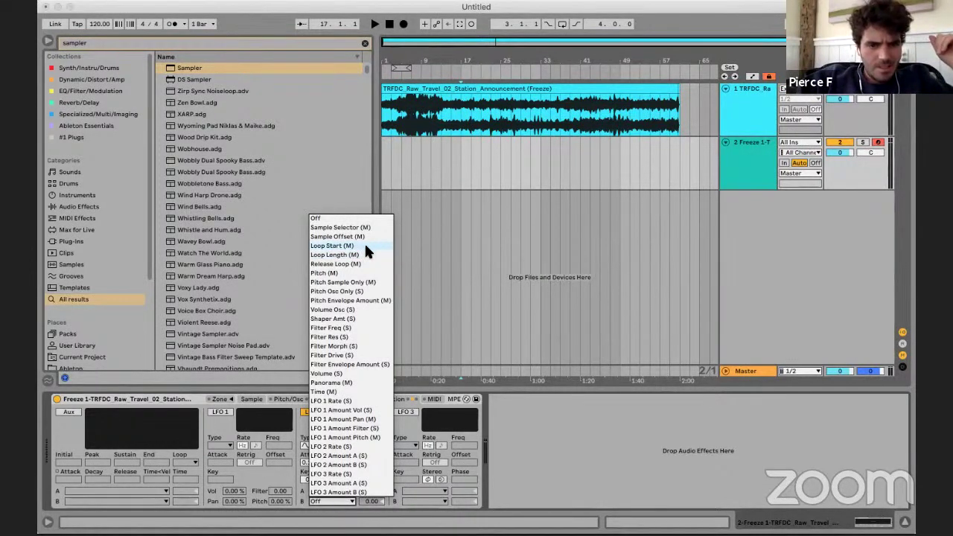
click(363, 254)
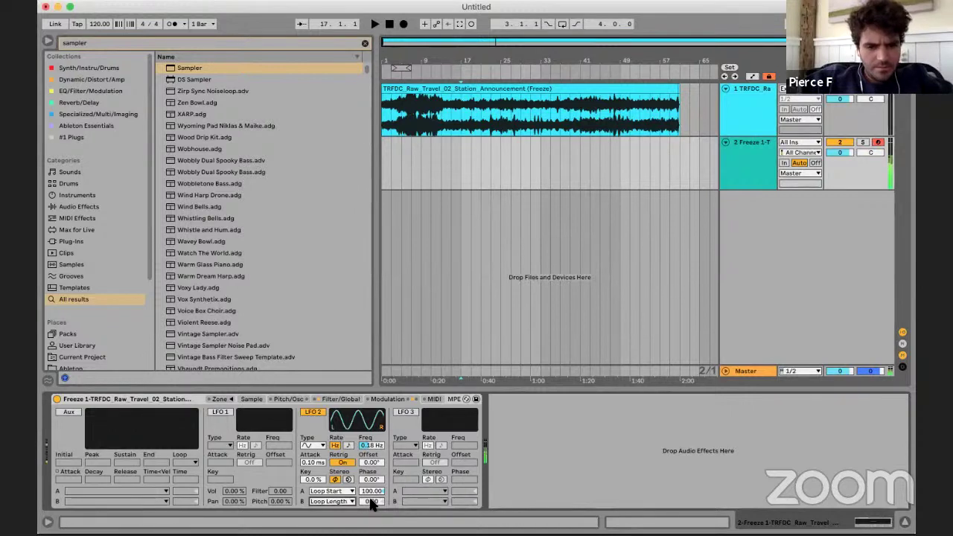
drag(365, 502, 365, 514)
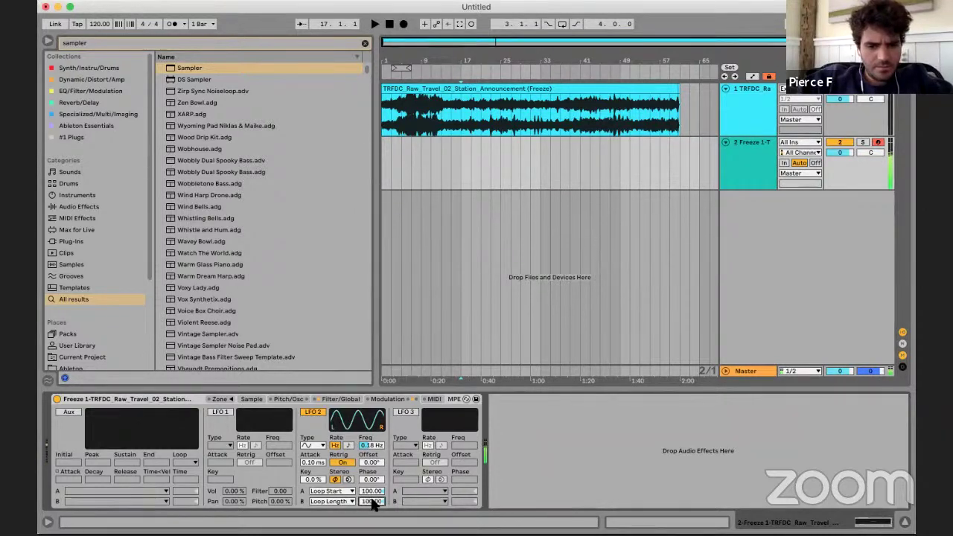
mouse_move(374, 445)
mouse_down()
mouse_move(374, 413)
mouse_move(370, 451)
mouse_up()
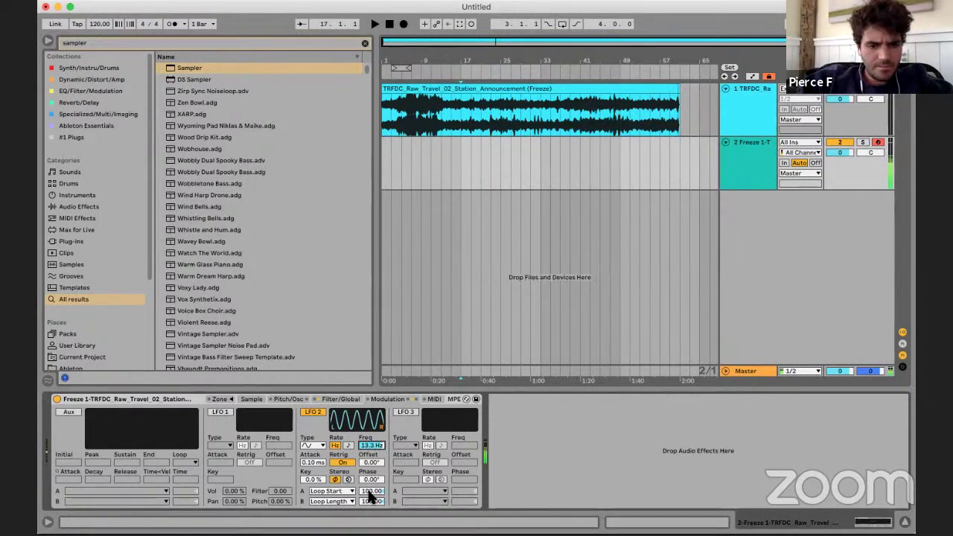
- Move the sample start forward to about 735062, just inside the sustain loop
click(251, 399)
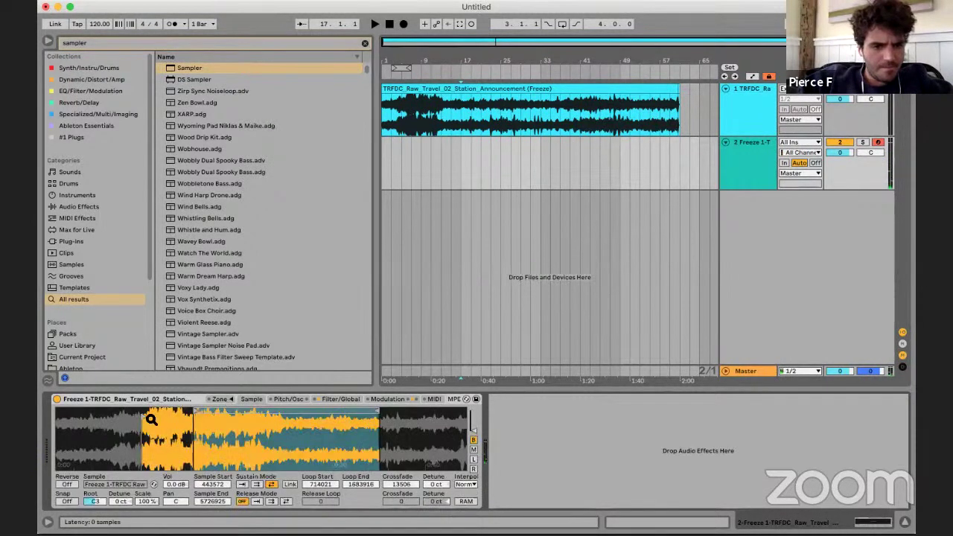
drag(145, 415, 198, 417)
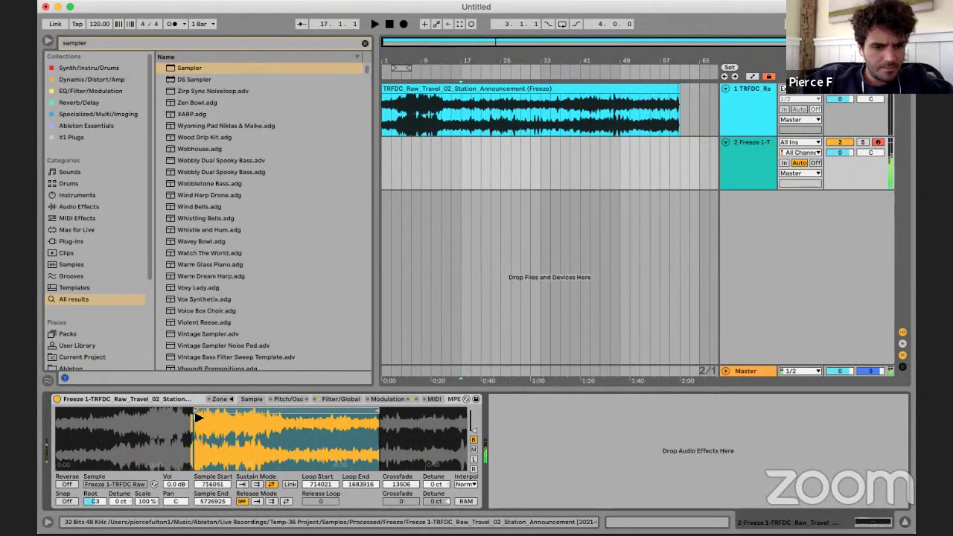
- Try Sample Selector for LFO 2's destination A, settle on Sample Offset, and check playback on the waveform
click(380, 399)
click(331, 492)
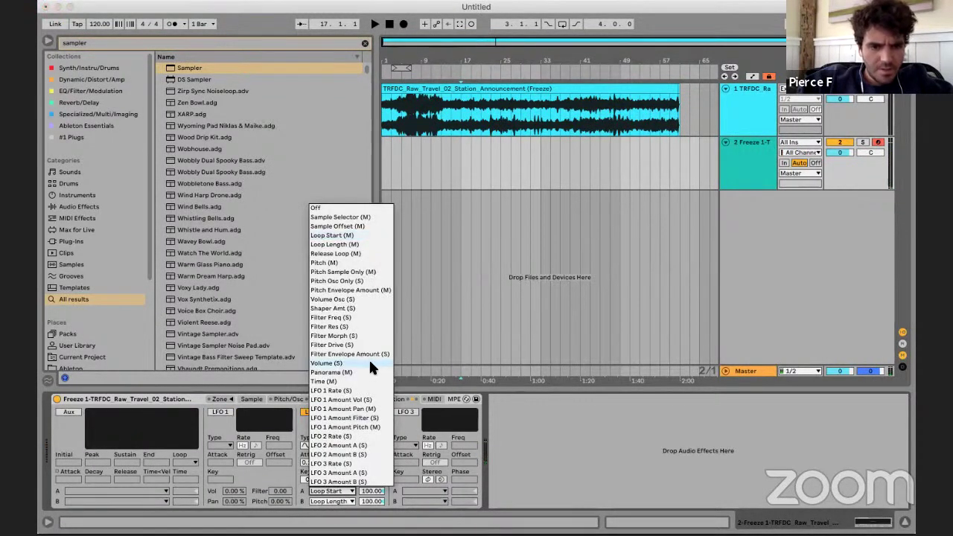
click(372, 216)
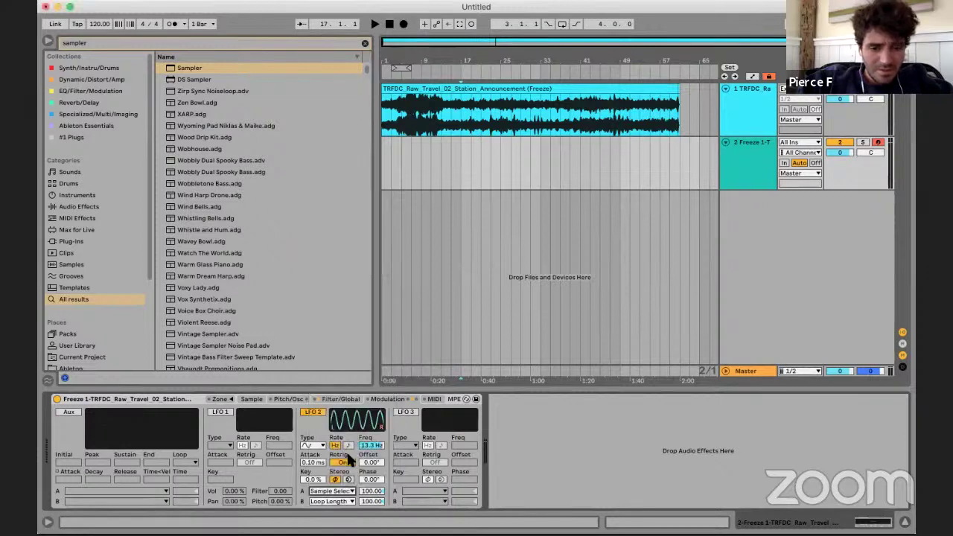
click(344, 494)
click(365, 226)
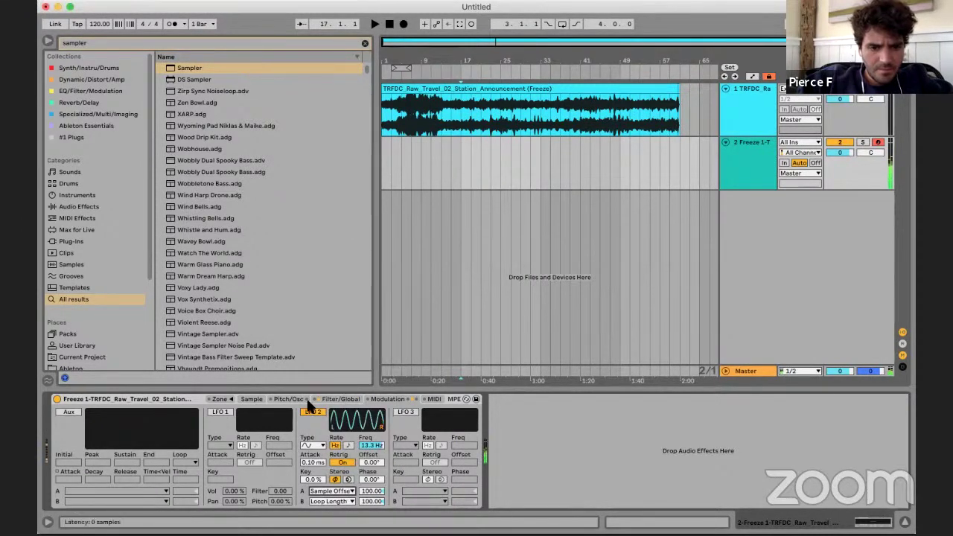
click(252, 399)
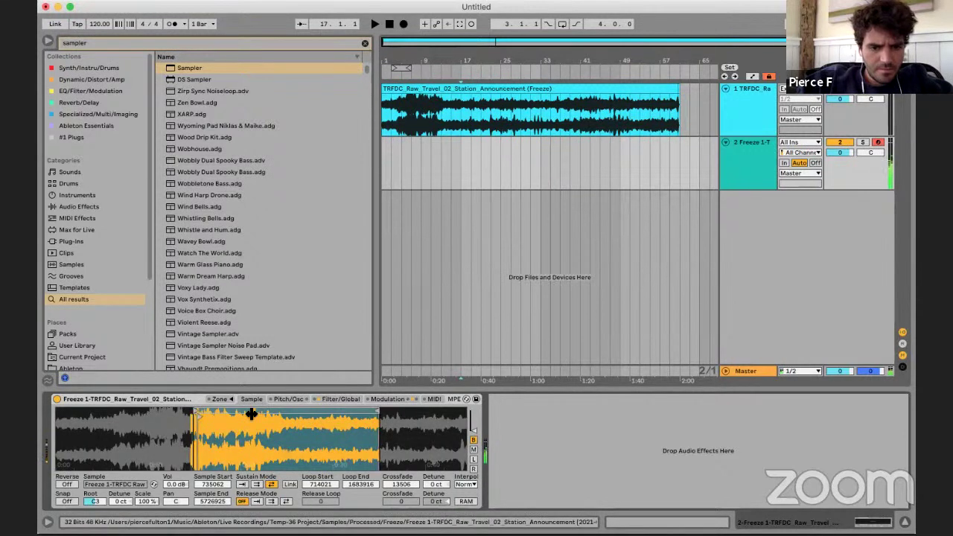
- Lower LFO 2's frequency to 0.48 Hz and review the available targets for destination A
click(378, 399)
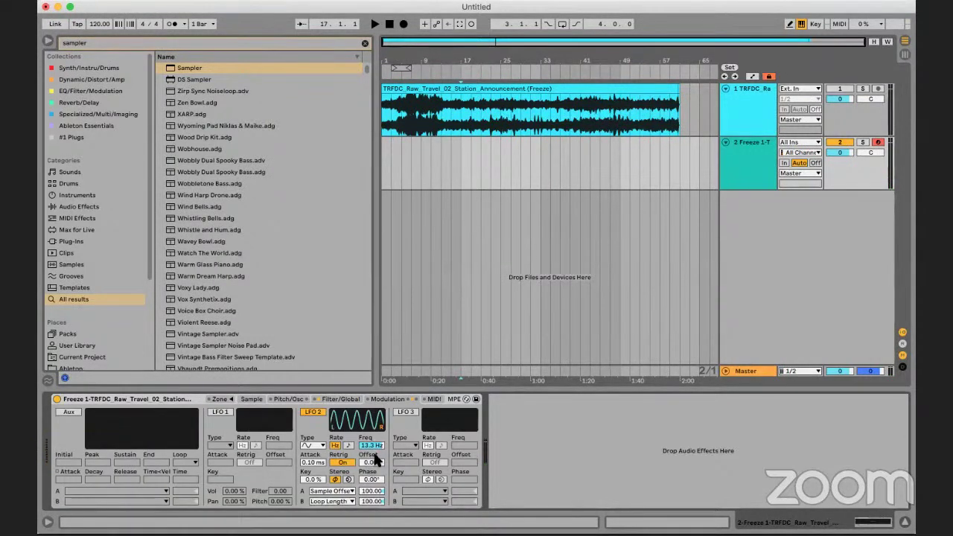
drag(372, 445, 374, 451)
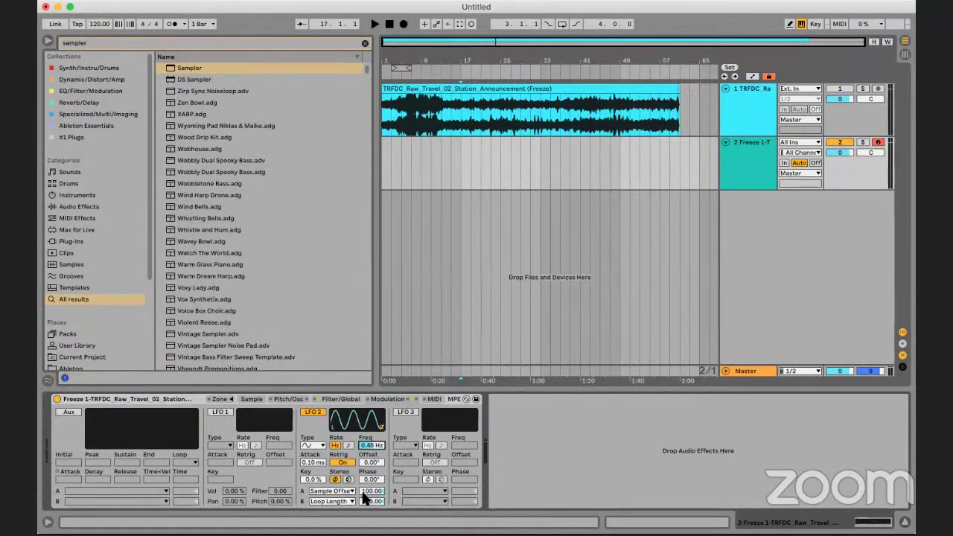
click(349, 491)
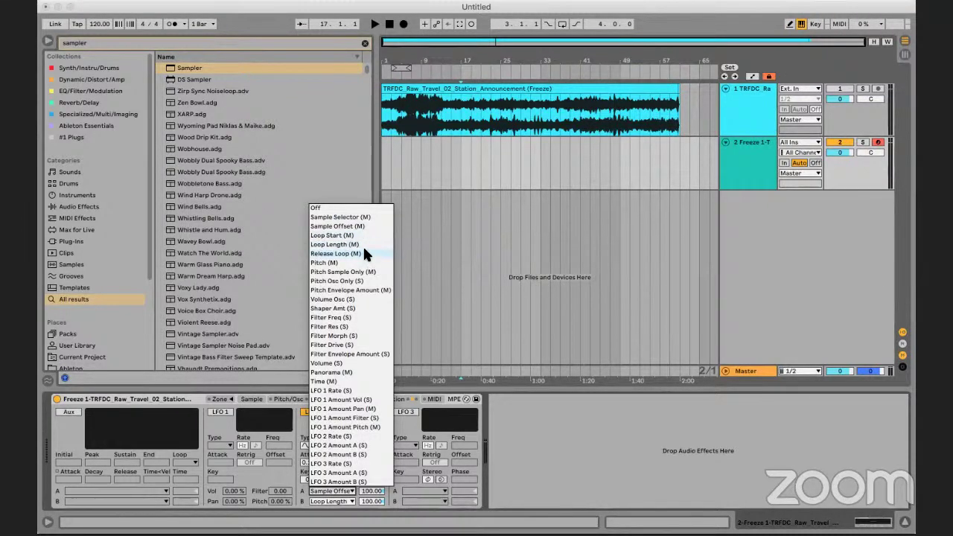
click(429, 247)
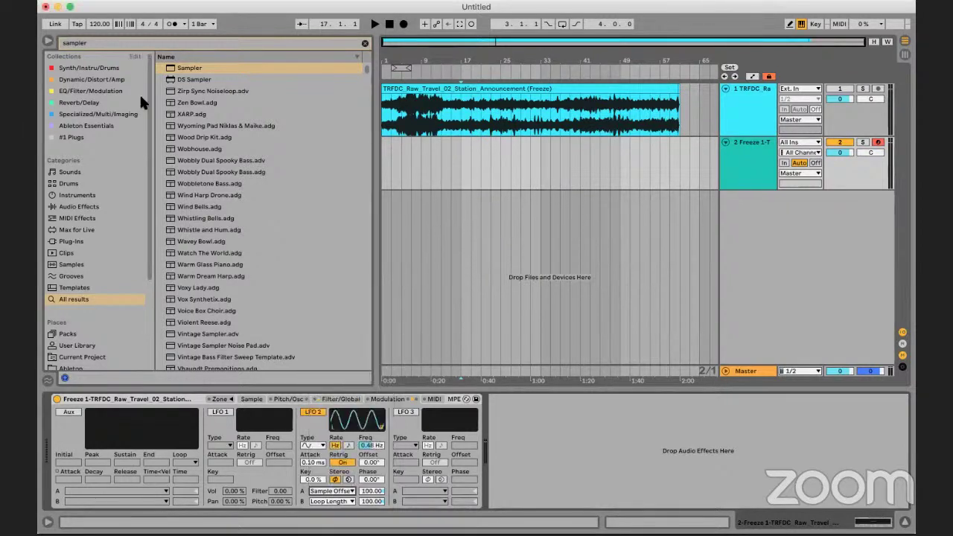
- Browse the library's audio effects and instruments, and list the External Instrument presets
click(88, 209)
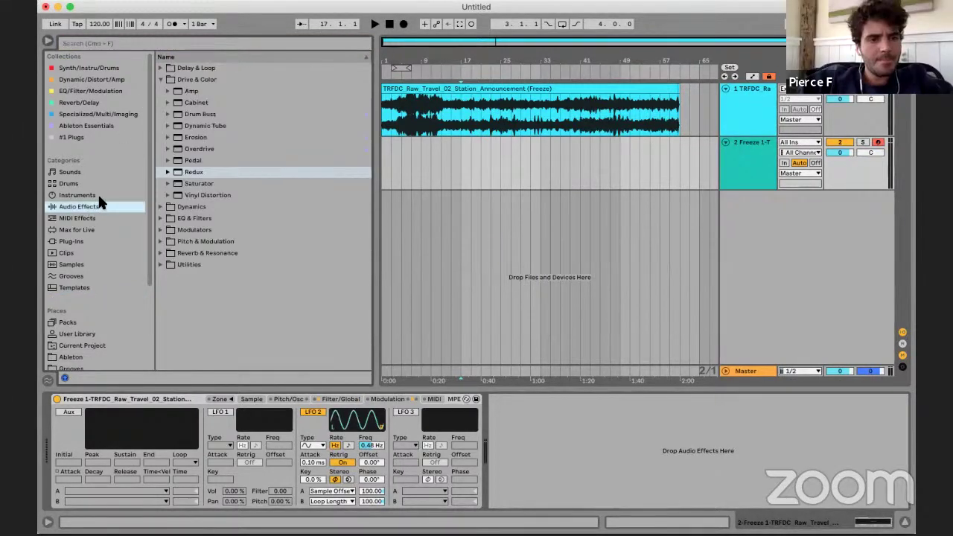
click(97, 195)
click(198, 151)
click(198, 151)
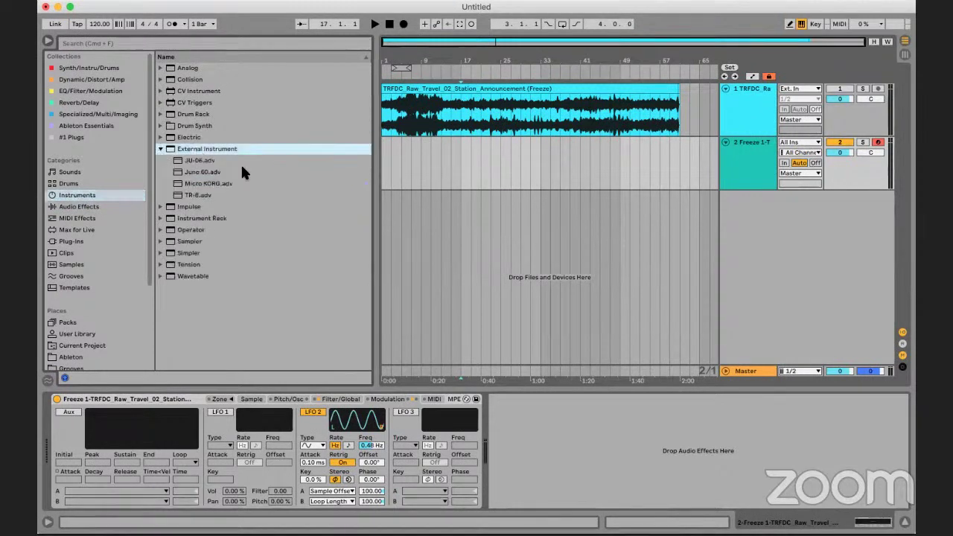
- Load the Noise 440 Pad preset from the Instrument Rack presets onto a new track below the frozen station announcement tracks
key(Left)
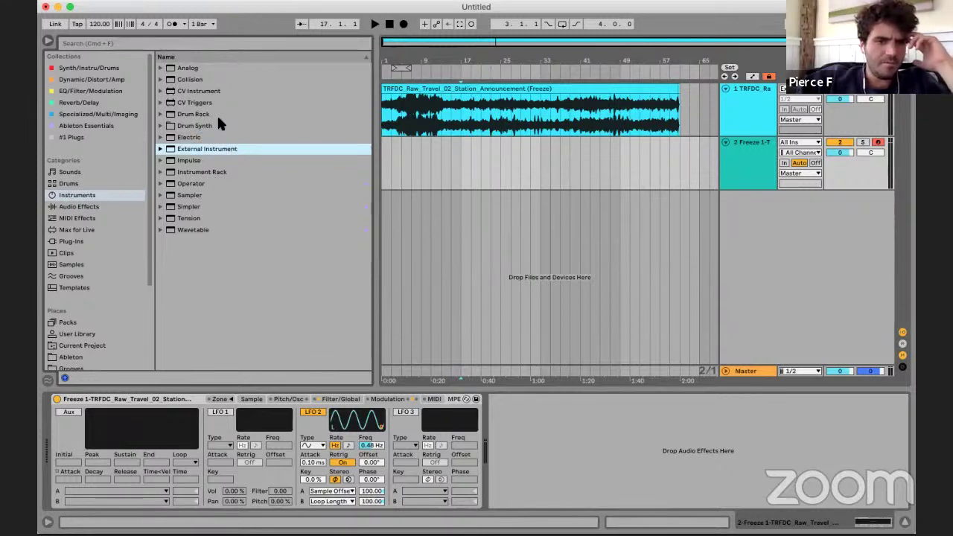
click(203, 183)
click(209, 173)
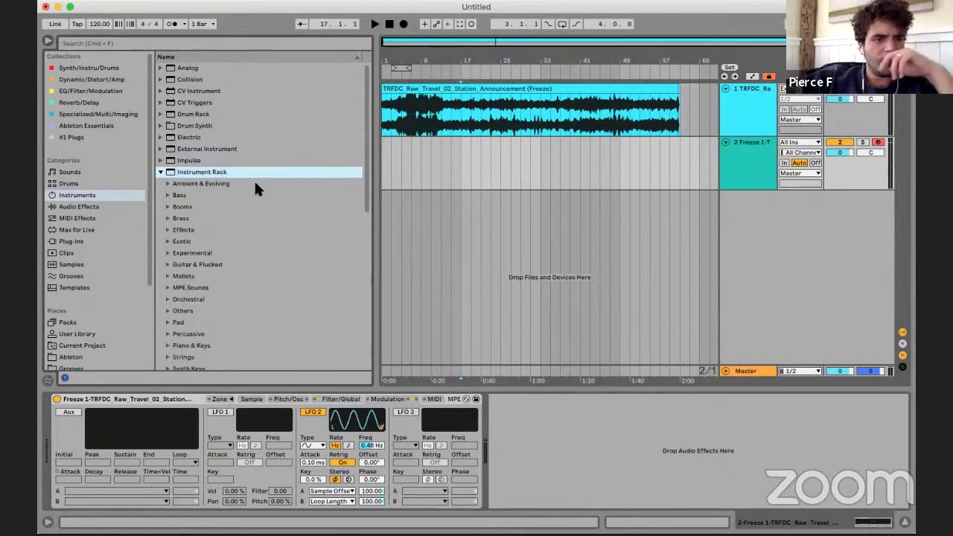
scroll(254, 186, down, 10)
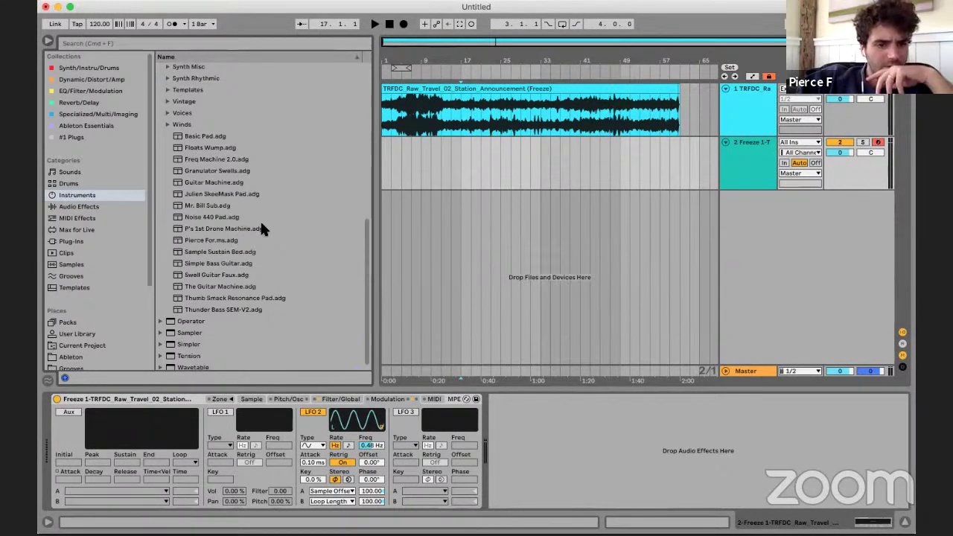
drag(212, 217, 635, 243)
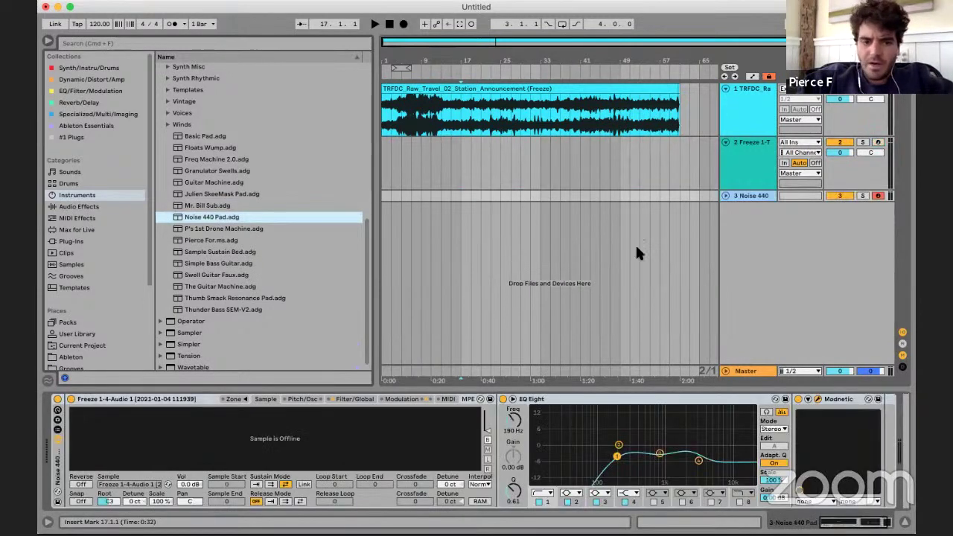
click(71, 34)
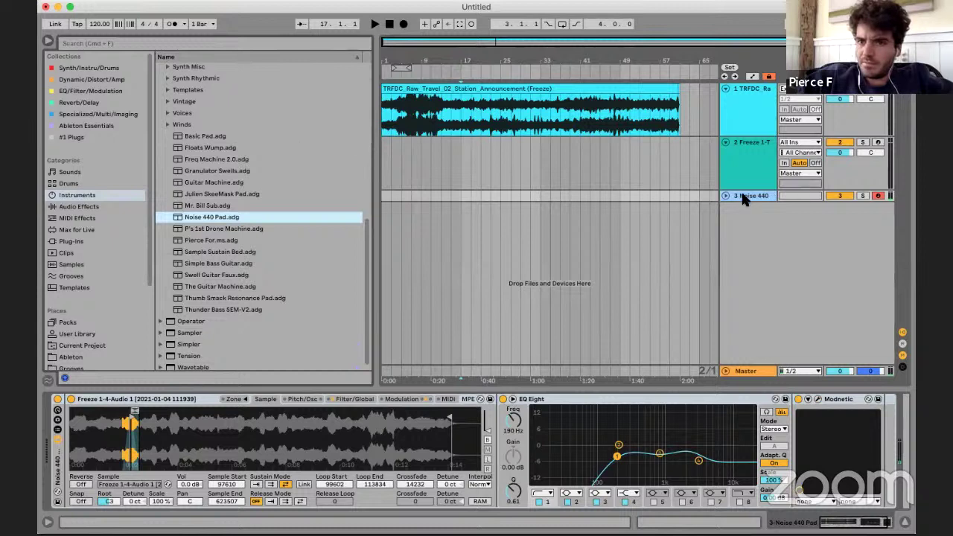
click(524, 213)
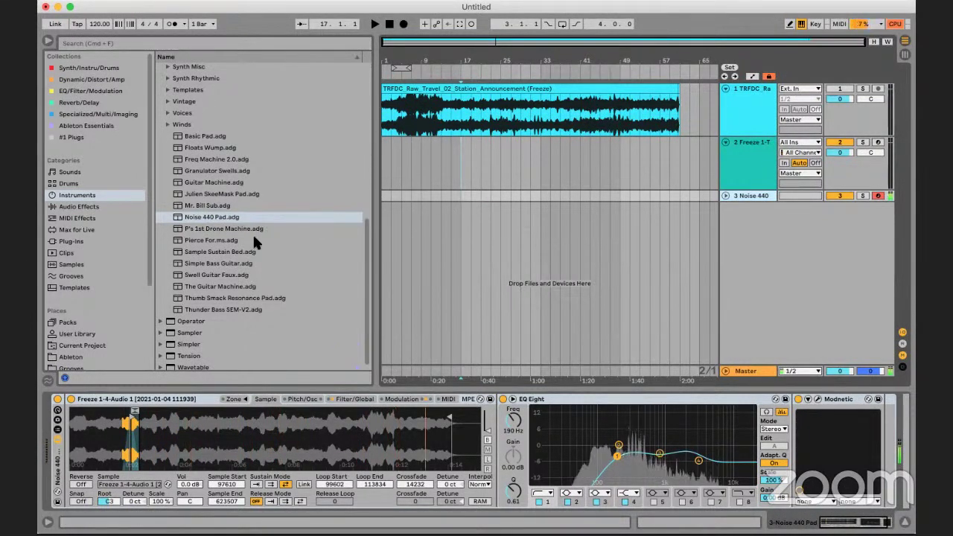
- Create a two-bar MIDI clip at the start of the Noise 440 track and look over the track's device chain
double_click(387, 195)
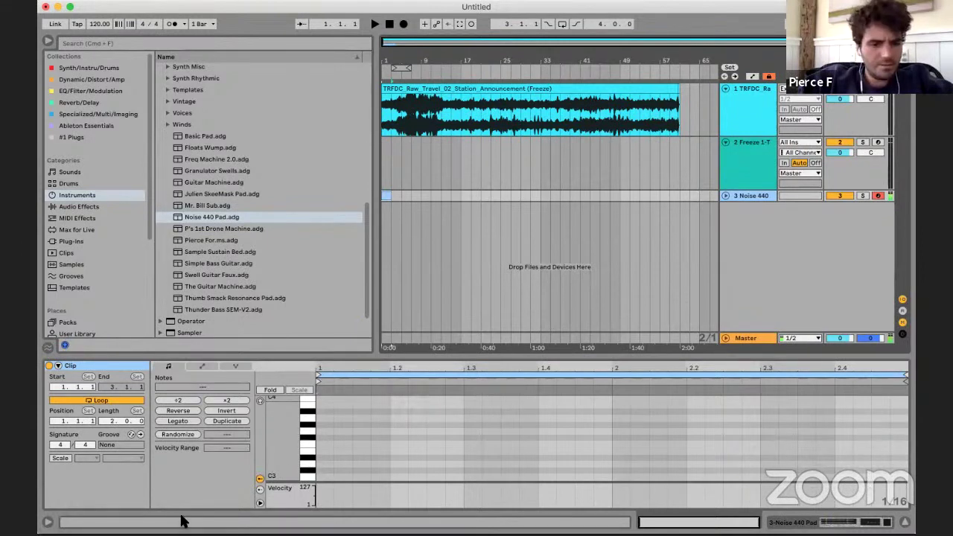
click(884, 522)
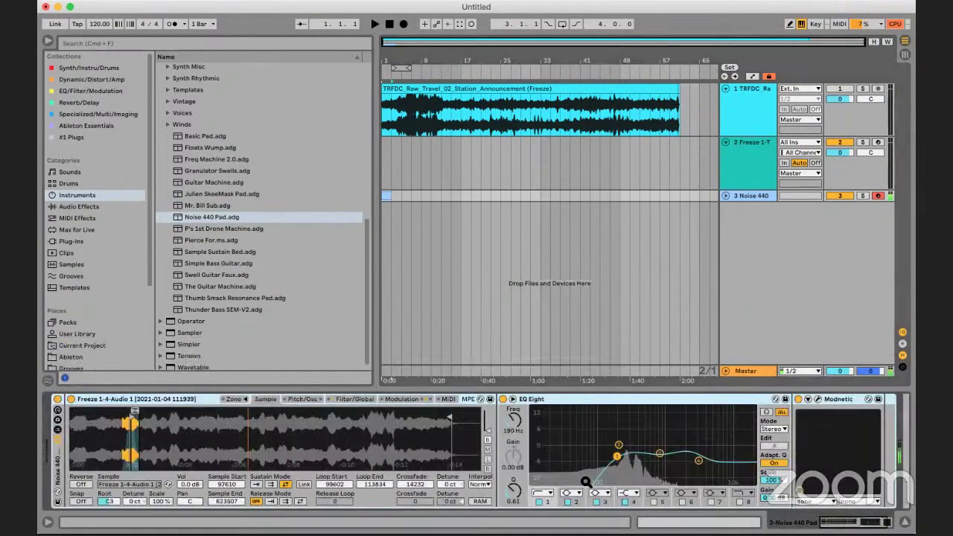
scroll(586, 481, right, 2)
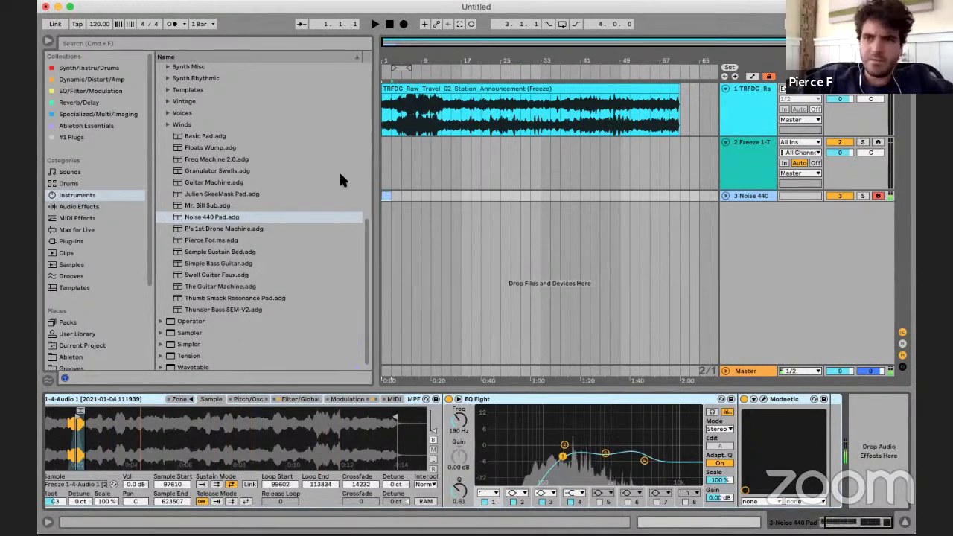
scroll(474, 454, left, 2)
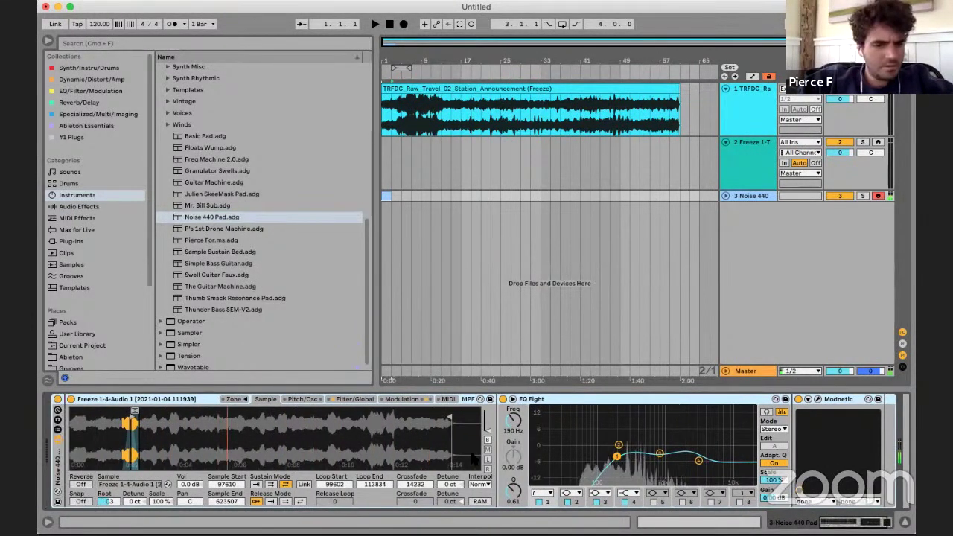
click(648, 192)
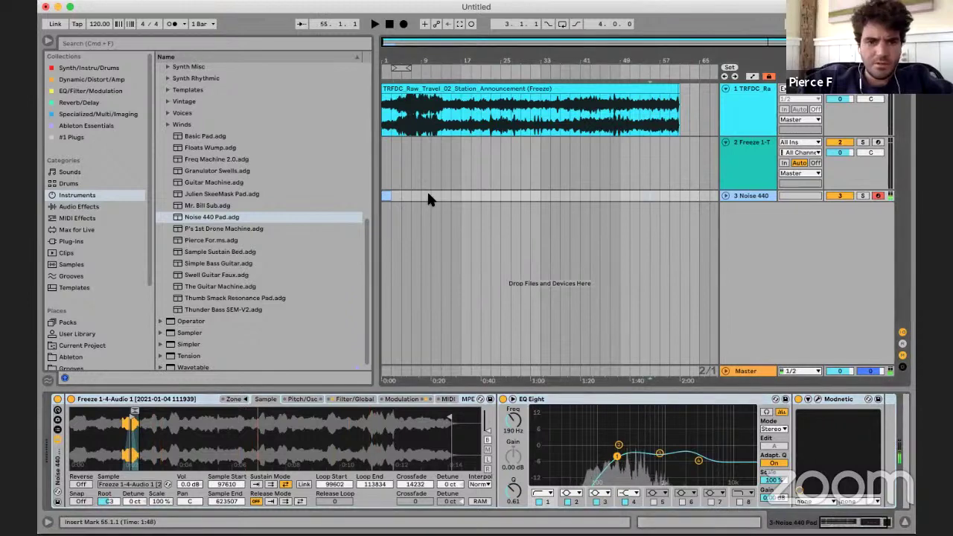
- Add an E2 note spanning the whole two-bar Noise 440 clip and duplicate it up to A2
double_click(388, 196)
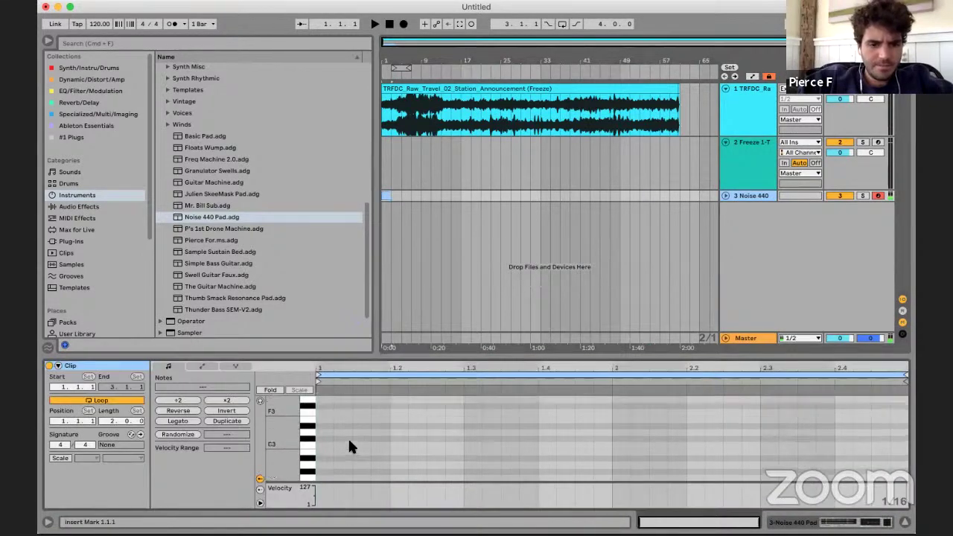
double_click(322, 417)
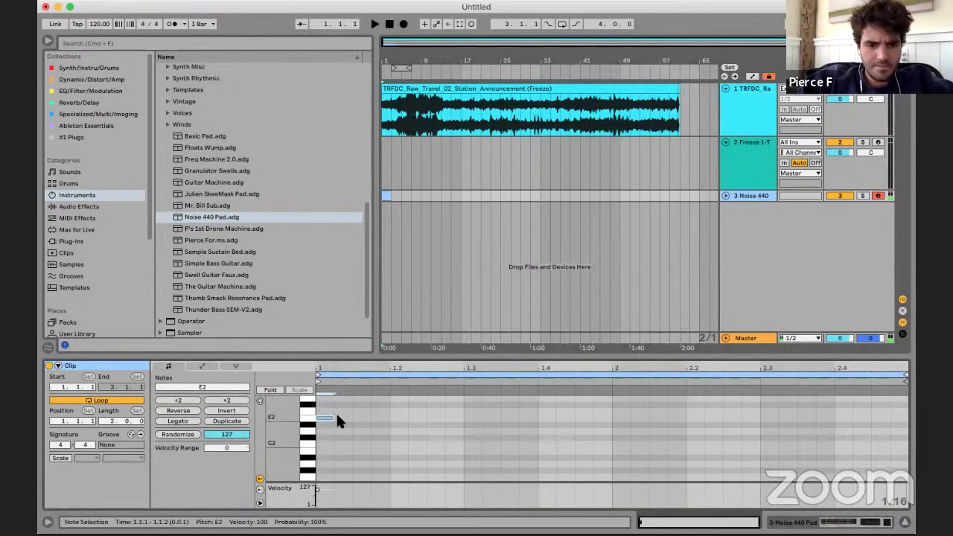
click(183, 421)
scroll(366, 442, up, 2)
click(372, 429)
alt+drag(372, 446, 373, 416)
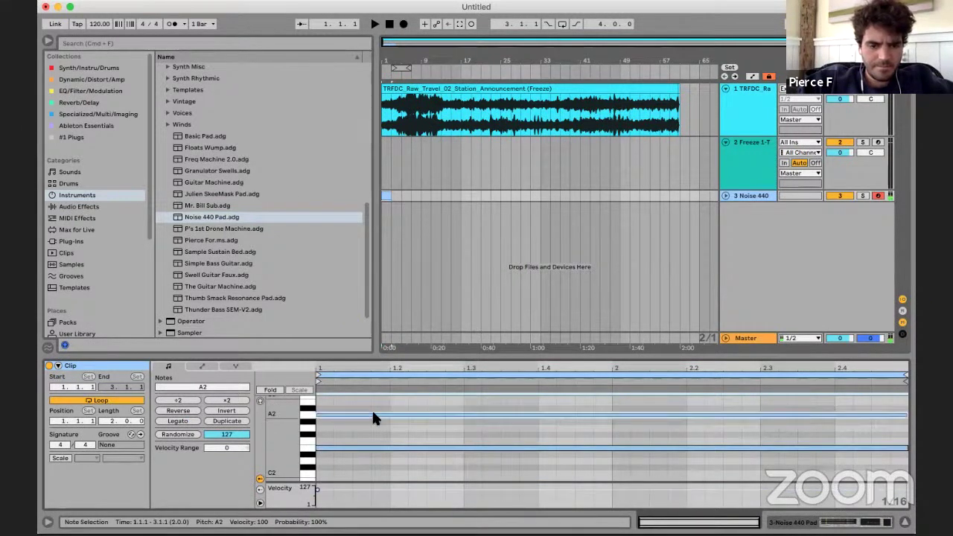
- Enable note preview in the clip editor and duplicate the A2 note up to D3
click(260, 400)
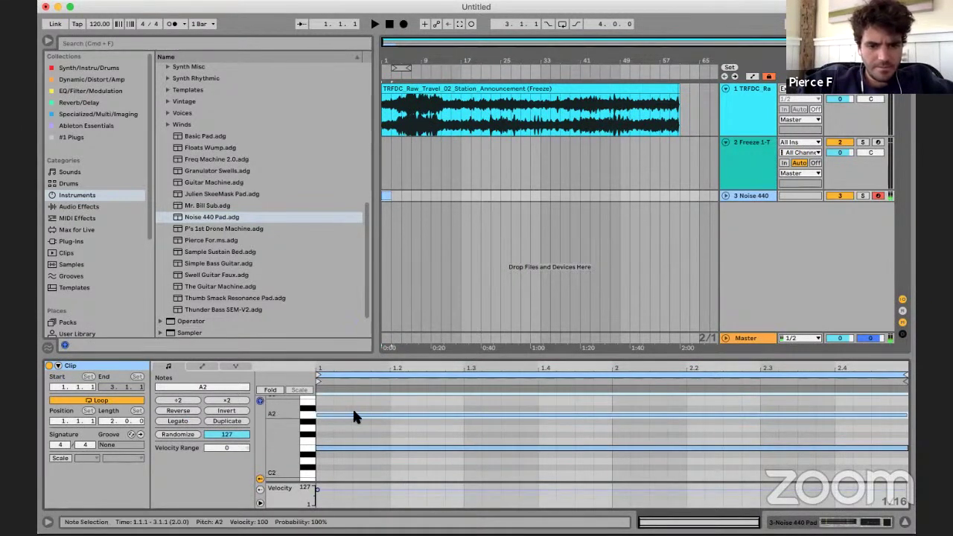
scroll(354, 410, up, 3)
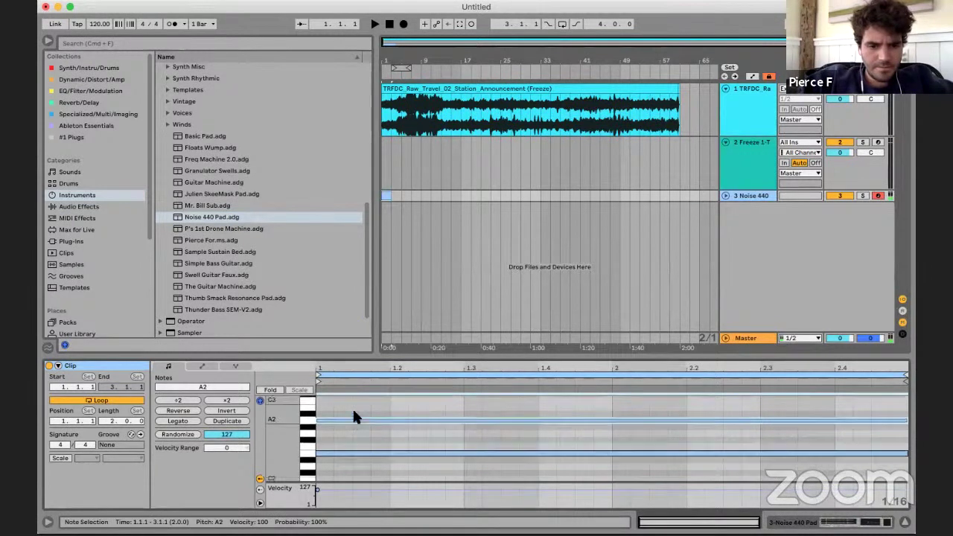
drag(350, 445, 351, 413)
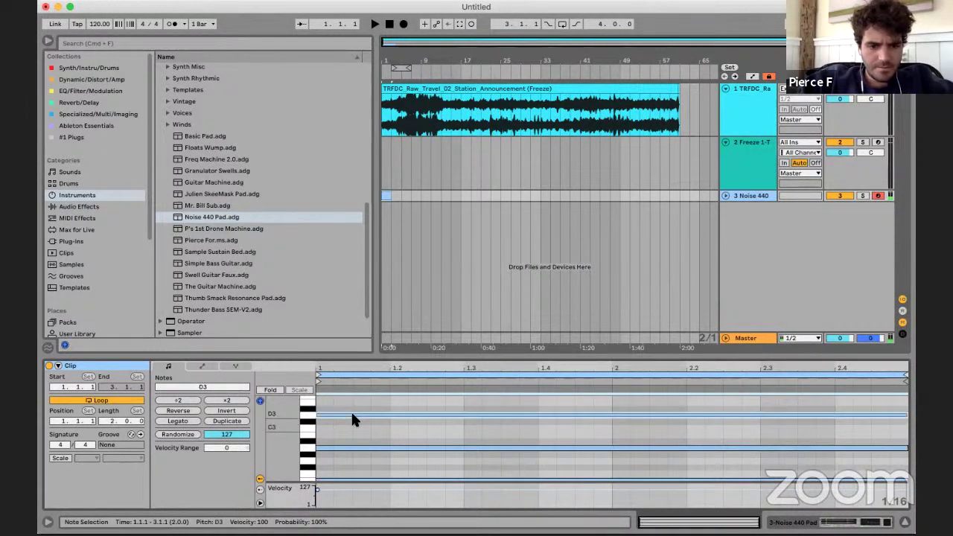
- Play the Noise 440 chord clip and extend its loop in the arrangement to bar 37
click(388, 196)
key(space)
drag(388, 196, 558, 197)
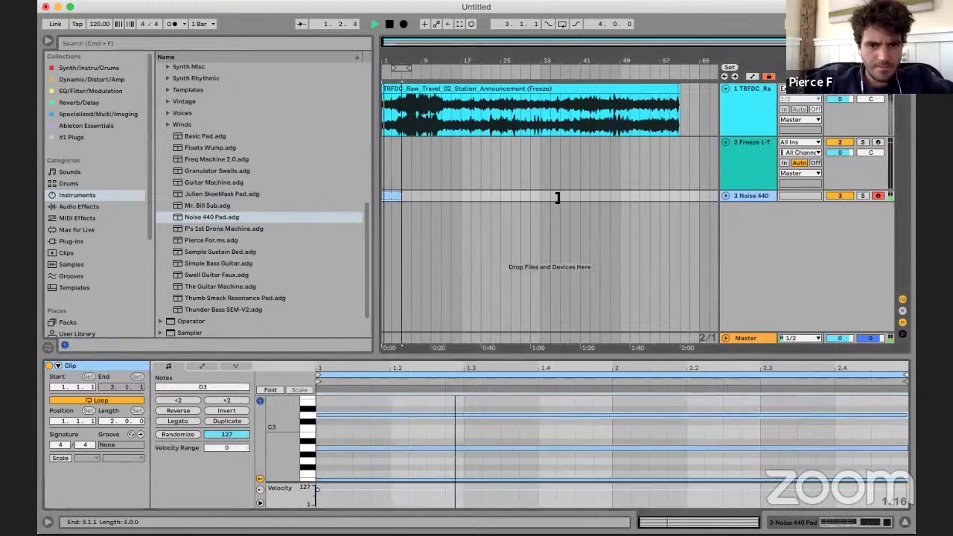
click(393, 449)
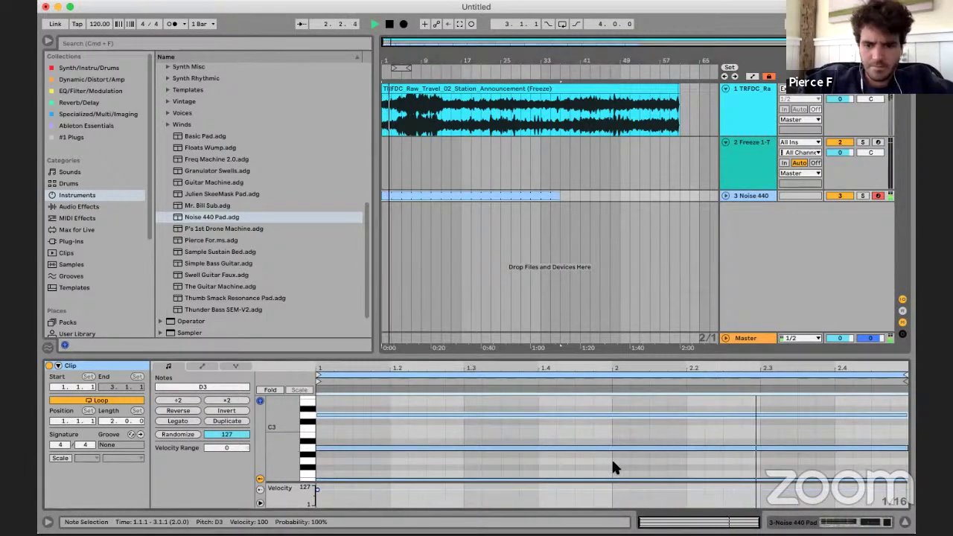
- Examine the Noise 440 Pad Sampler's LFO 2 settings during playback, stop, and inspect its sample loop close up
click(812, 523)
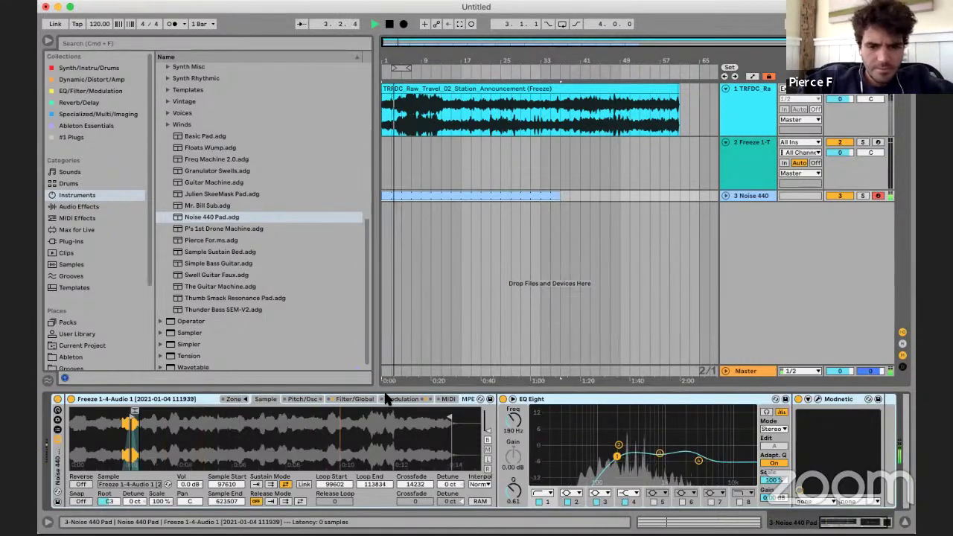
click(346, 399)
click(393, 399)
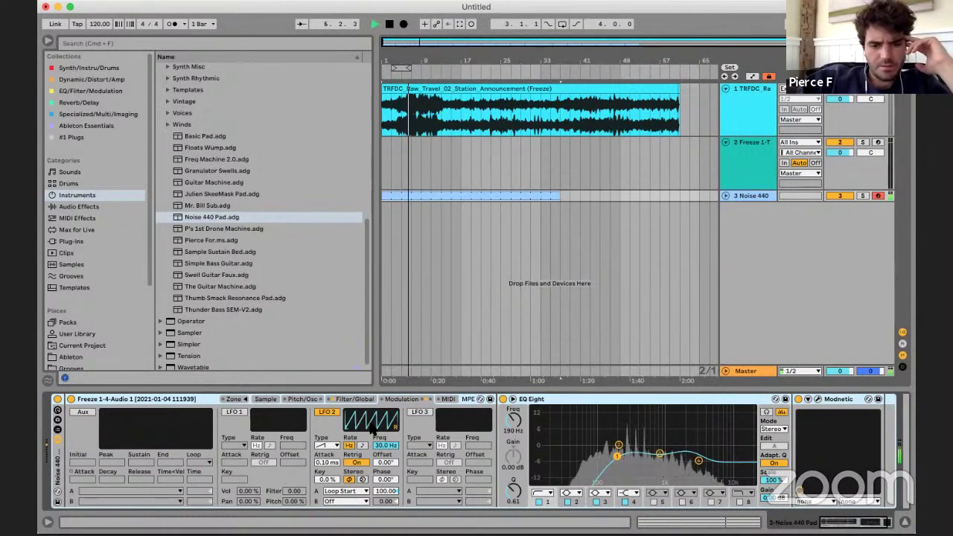
click(485, 196)
key(space)
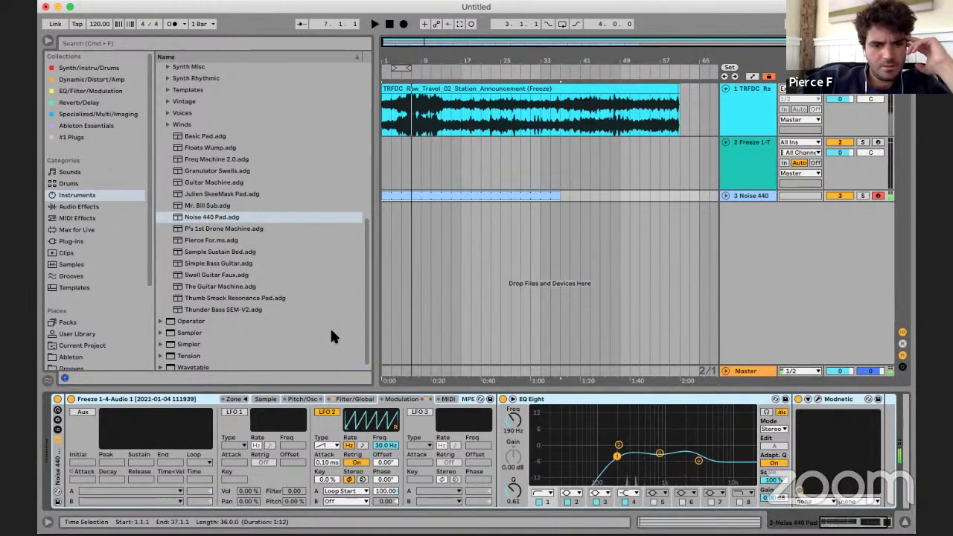
click(262, 400)
drag(152, 454, 285, 440)
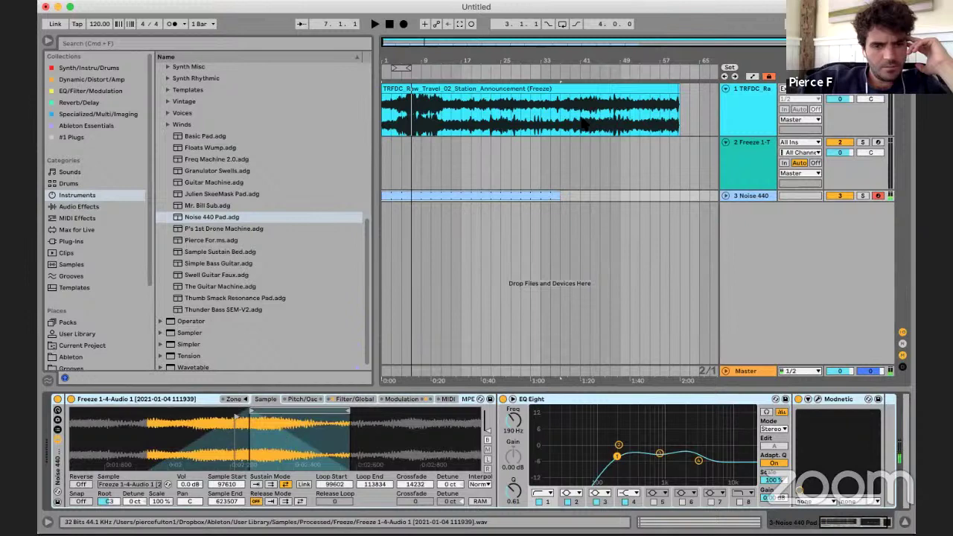
- Set LFO 2 of the station announcement Sampler to a falling sawtooth, with destination A on Loop Start and destination B off
click(469, 143)
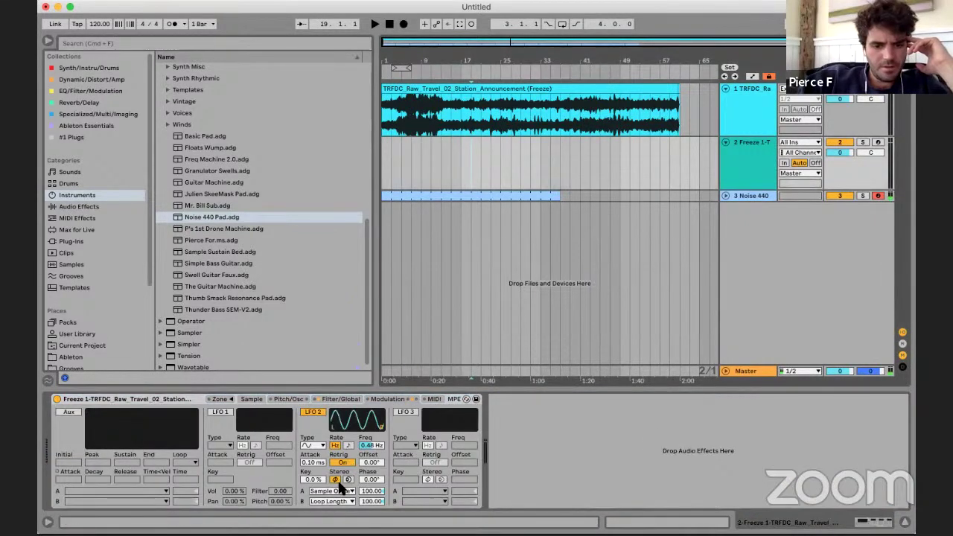
click(341, 505)
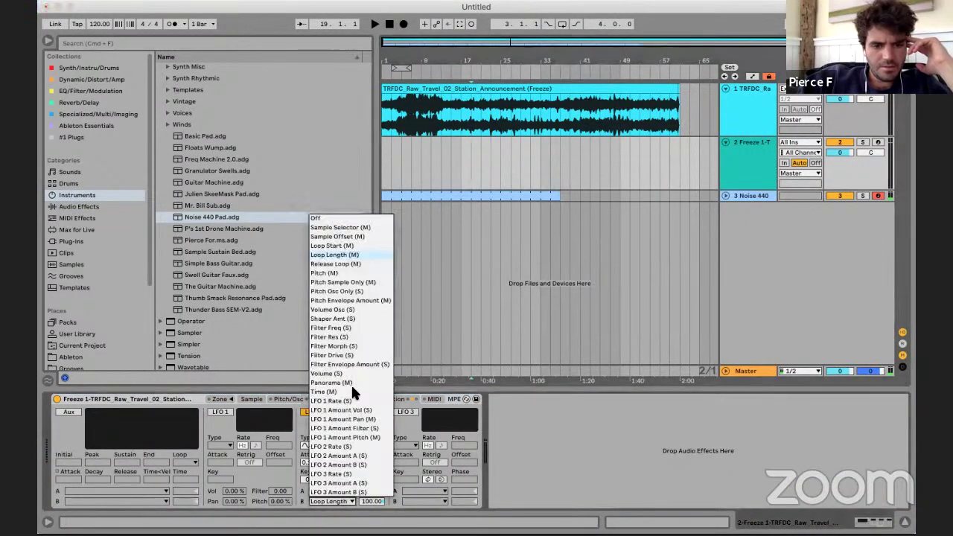
click(333, 215)
click(334, 490)
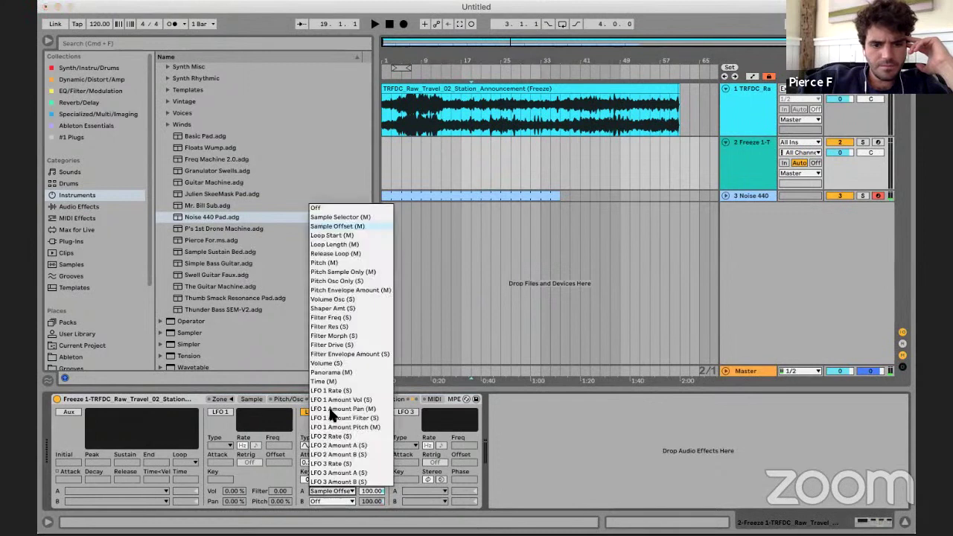
click(349, 235)
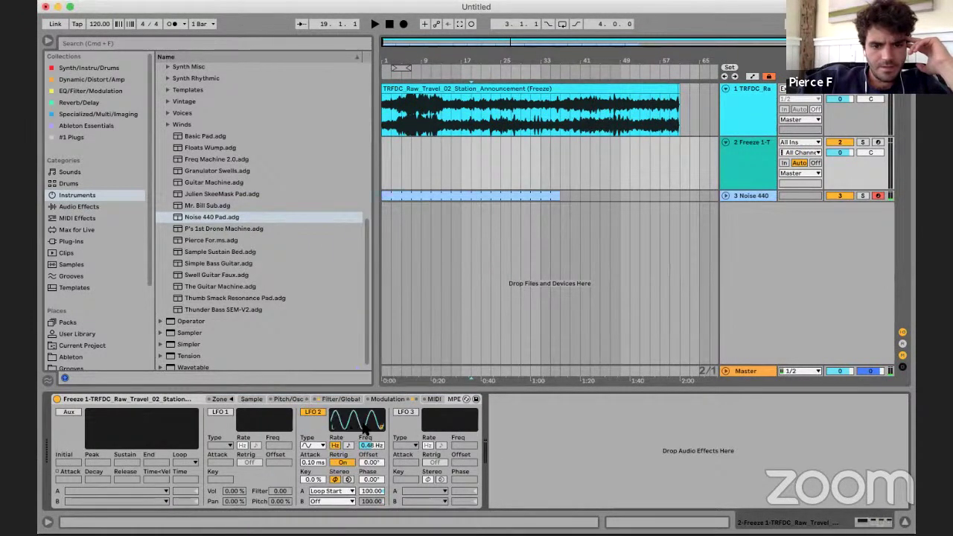
click(316, 446)
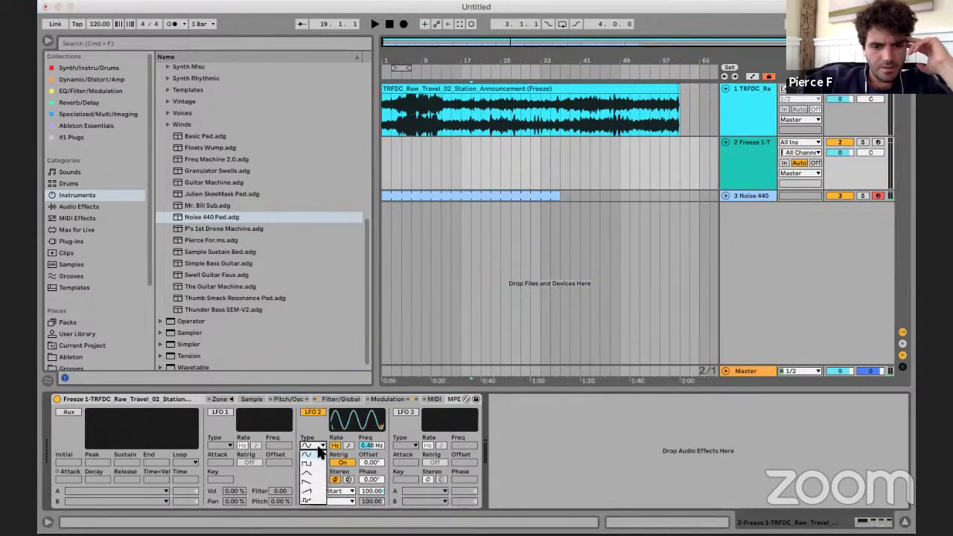
click(313, 484)
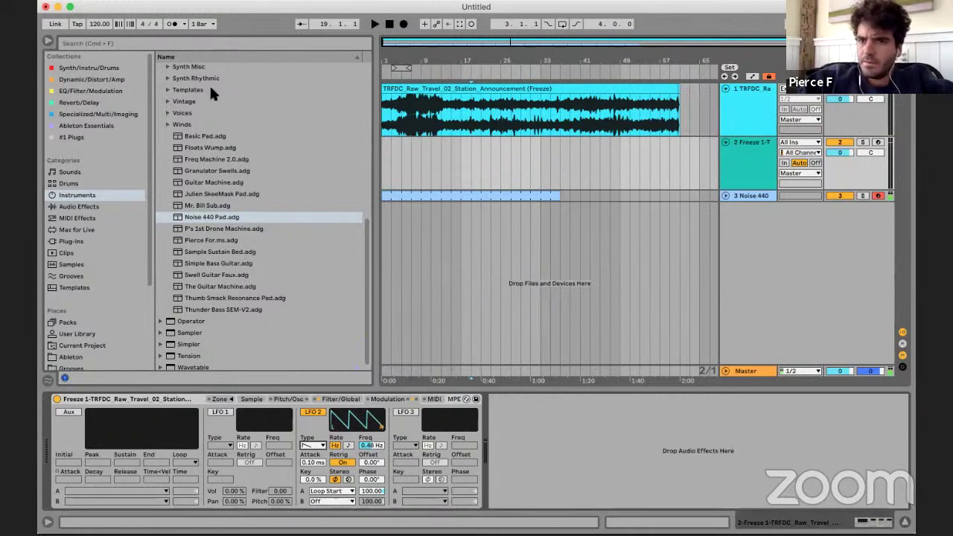
- Arm the station announcement Sampler track and move its loop start to about 1430072 and sample start to about 1400419
click(881, 142)
click(487, 143)
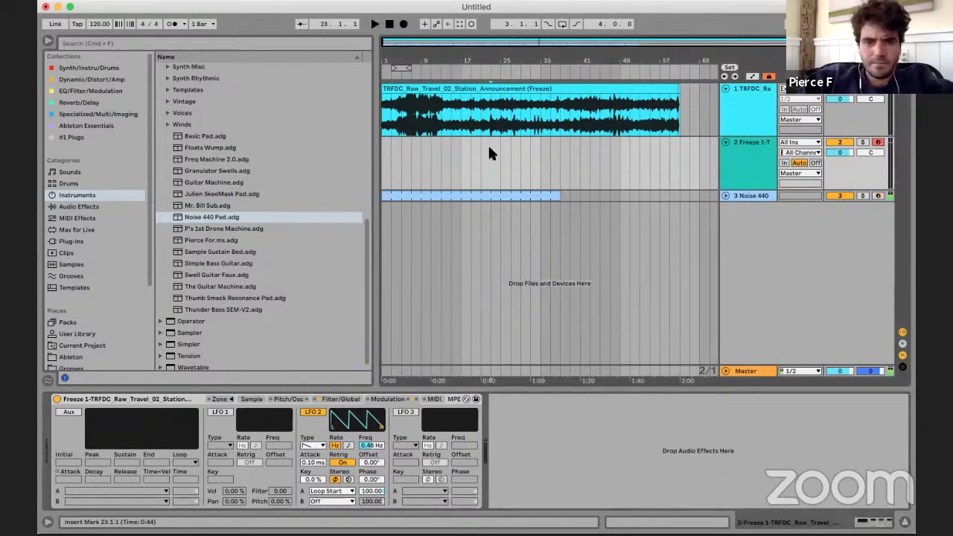
click(250, 399)
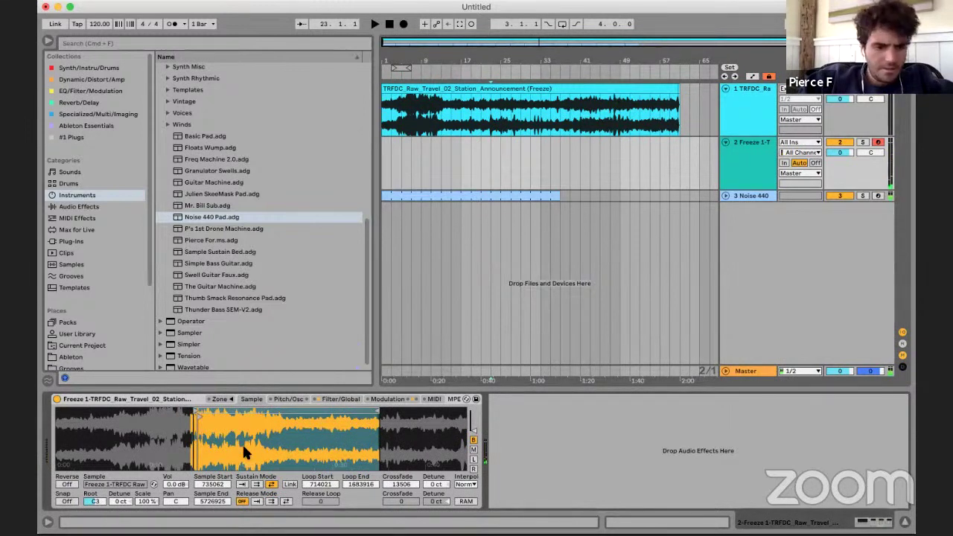
drag(193, 410, 332, 411)
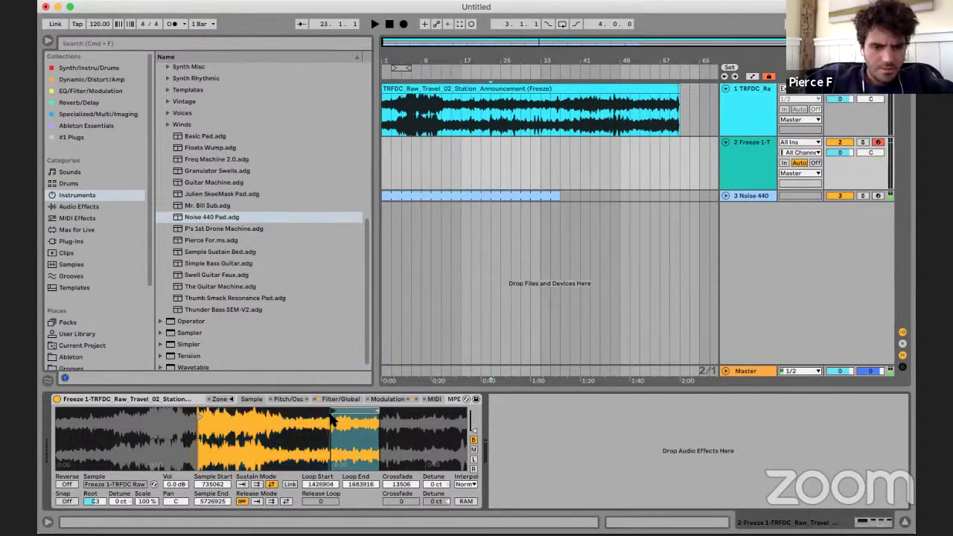
drag(201, 417, 328, 418)
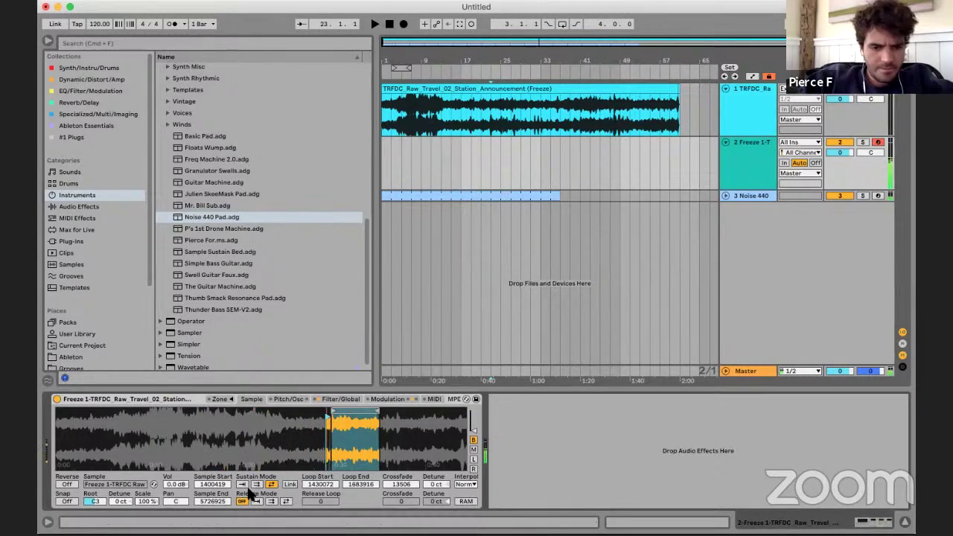
- Review the Noise 440 Pad Sampler's LFO 2 modulation settings for comparison with the station announcement Sampler
click(604, 187)
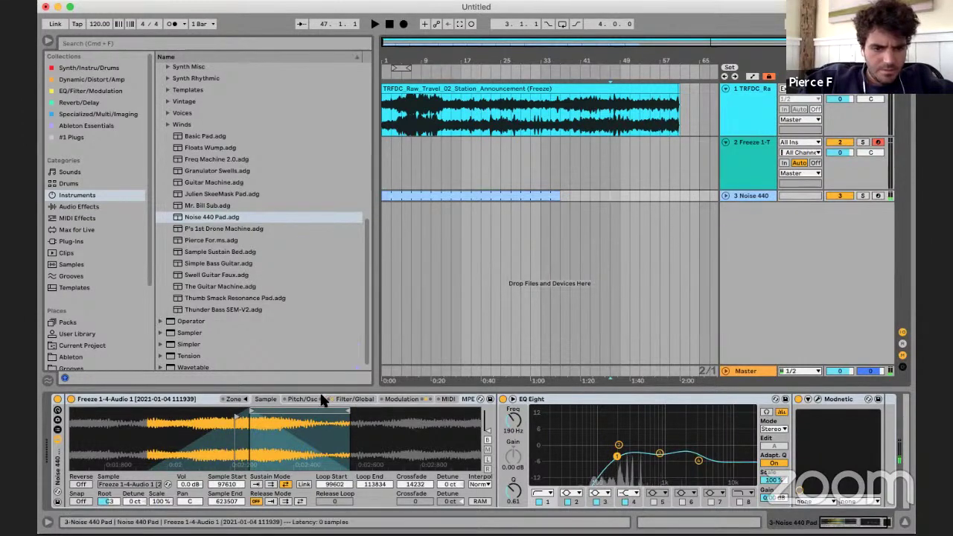
click(403, 399)
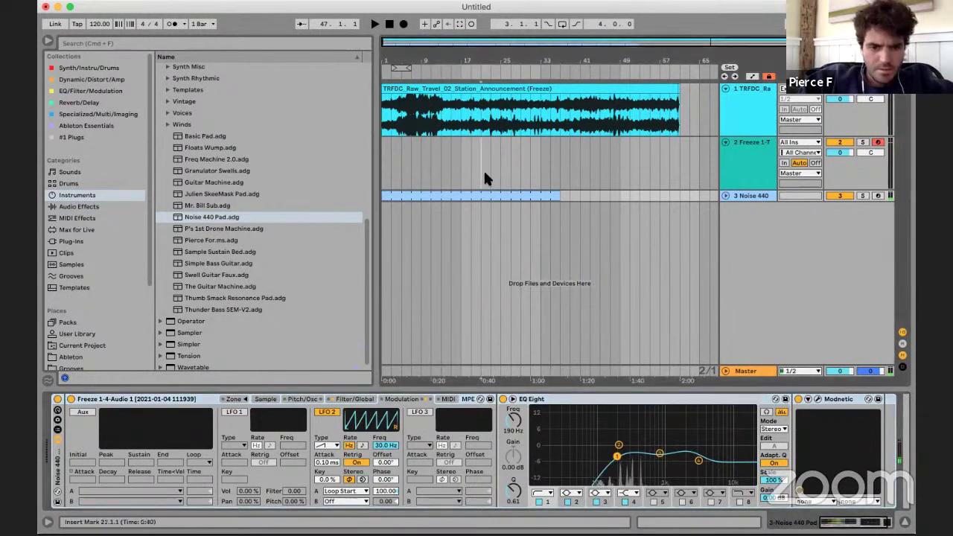
- Compare the LFO 2 settings of both Samplers, and inspect the Noise 440 Pad's pitch, filter and sample settings
click(483, 168)
click(395, 400)
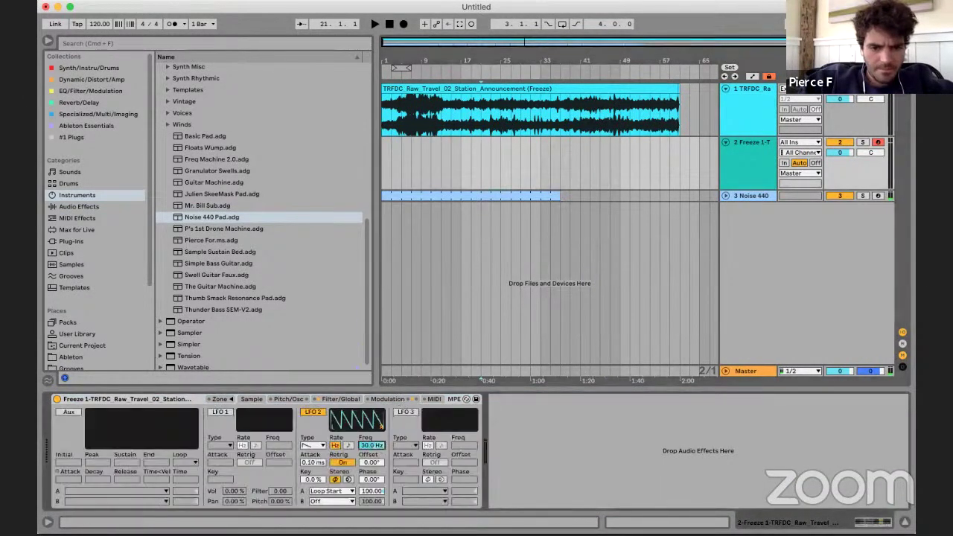
click(429, 150)
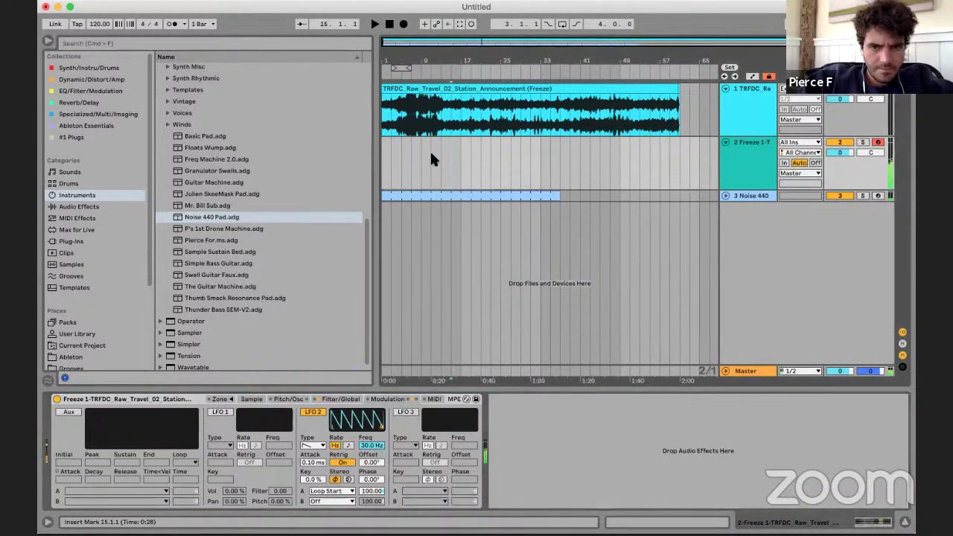
click(484, 196)
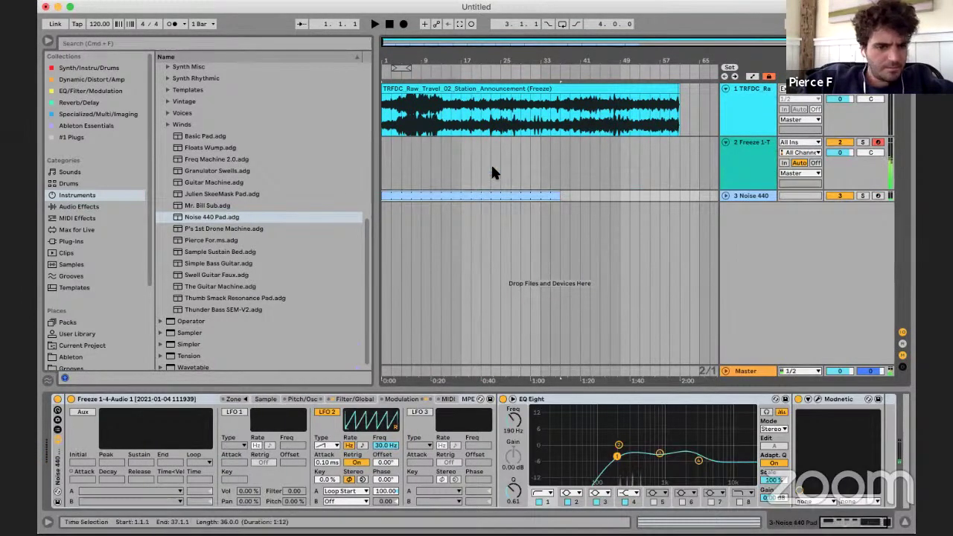
click(298, 399)
click(362, 399)
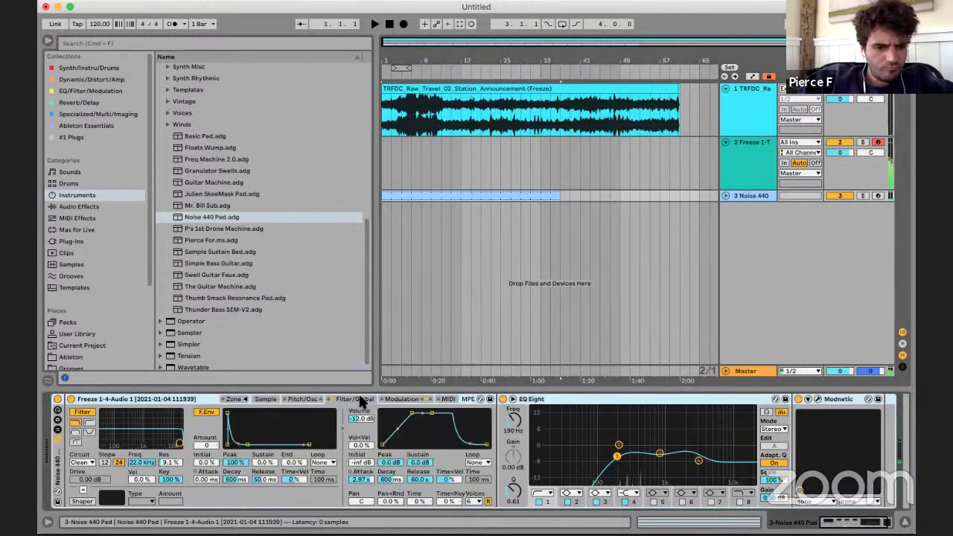
click(402, 400)
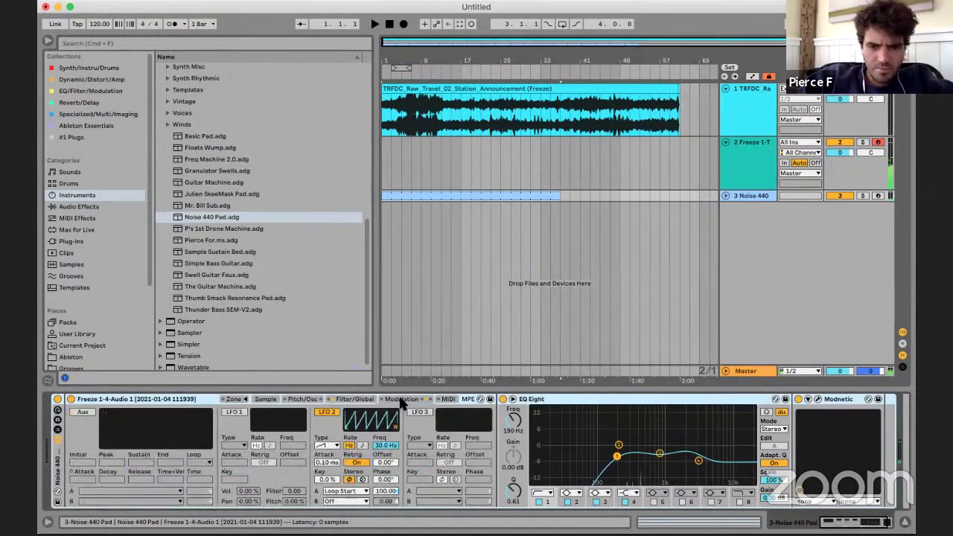
click(265, 400)
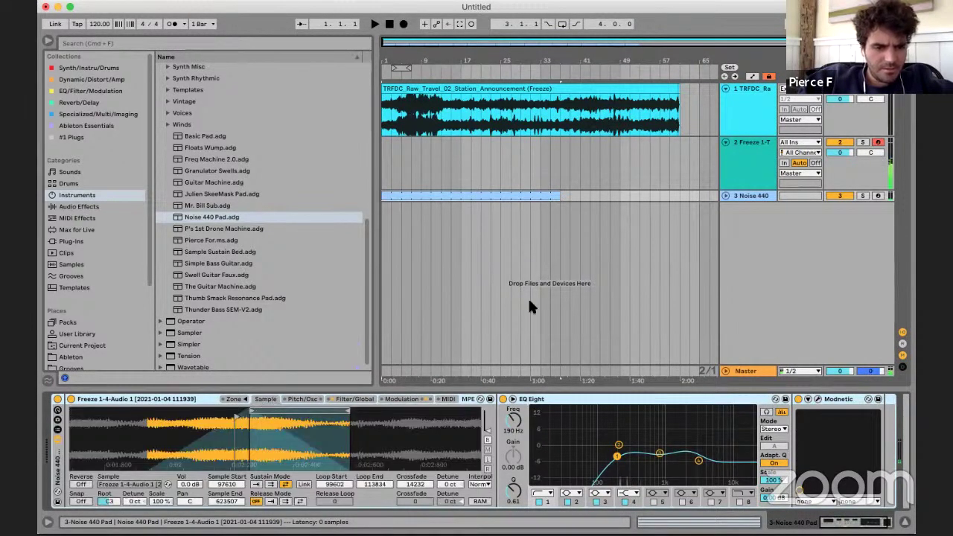
- Compare the station announcement Sampler's sample loop and crossfade with those of the Noise 440 Pad
click(441, 168)
click(251, 400)
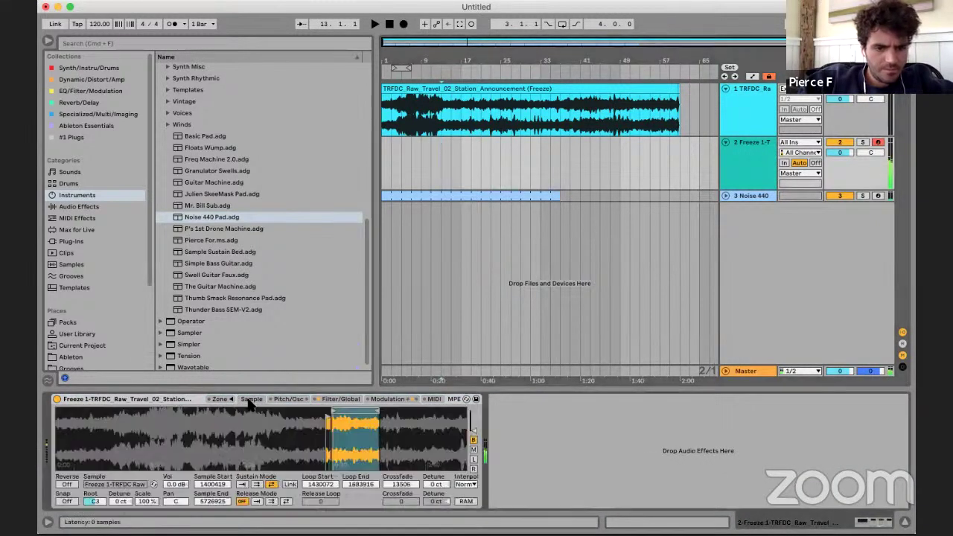
click(588, 190)
click(589, 174)
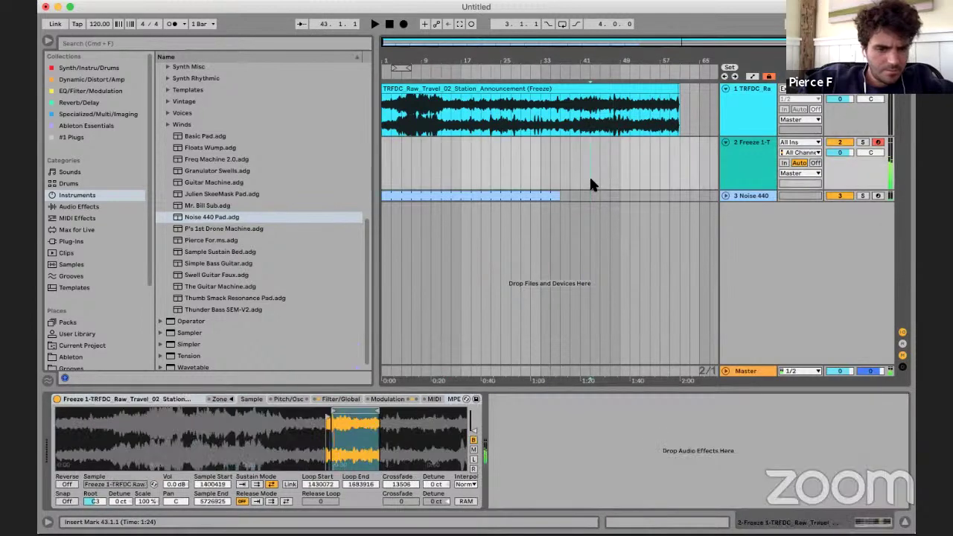
click(578, 195)
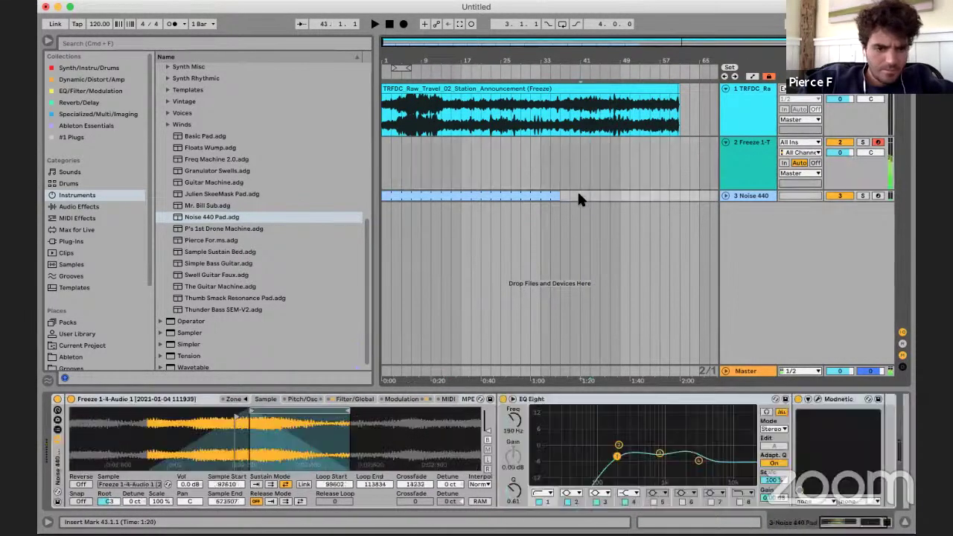
- Set the station announcement Sampler's sample start to about 1454281 and its sustain loop crossfade to about 187766
click(589, 180)
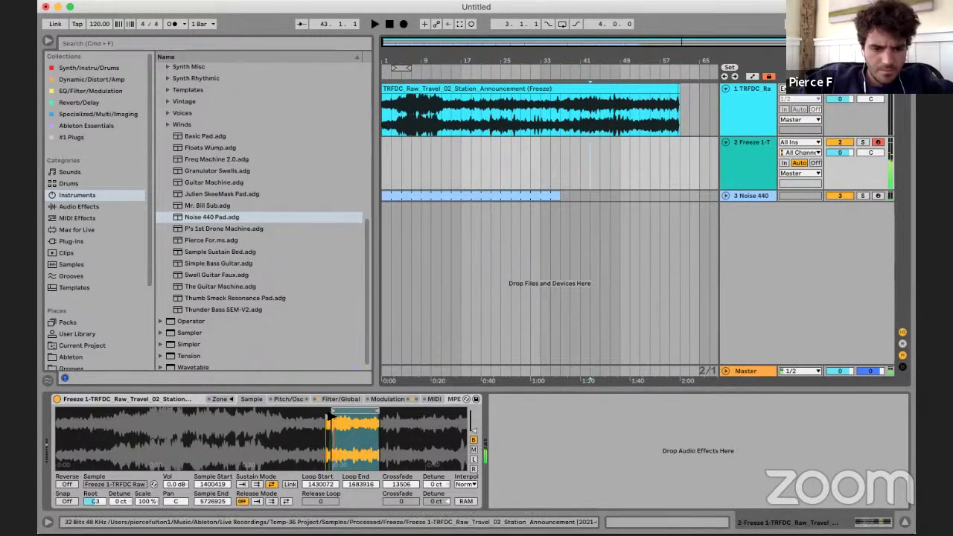
drag(328, 417, 336, 417)
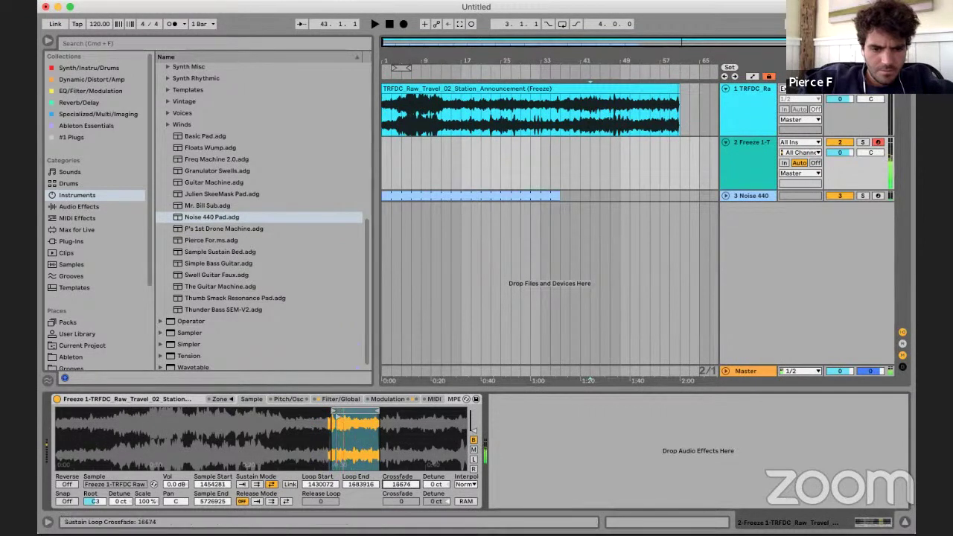
drag(400, 484, 402, 479)
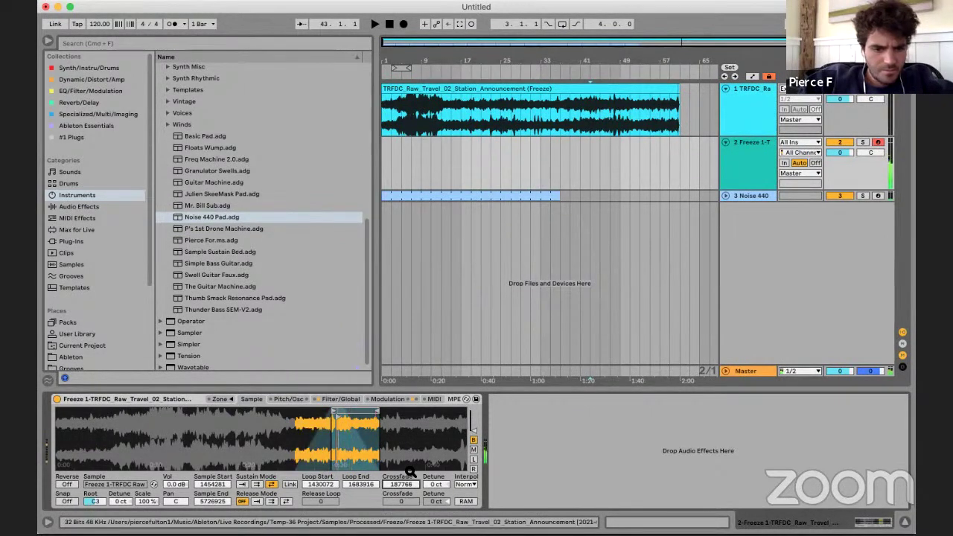
- Recheck the station announcement Sampler's loop and LFO 2 modulation settings
click(510, 196)
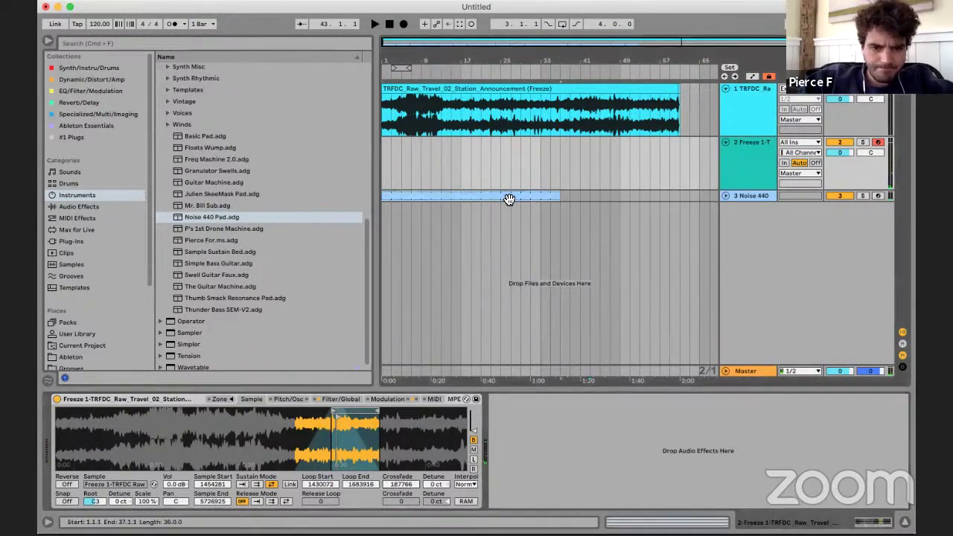
click(523, 182)
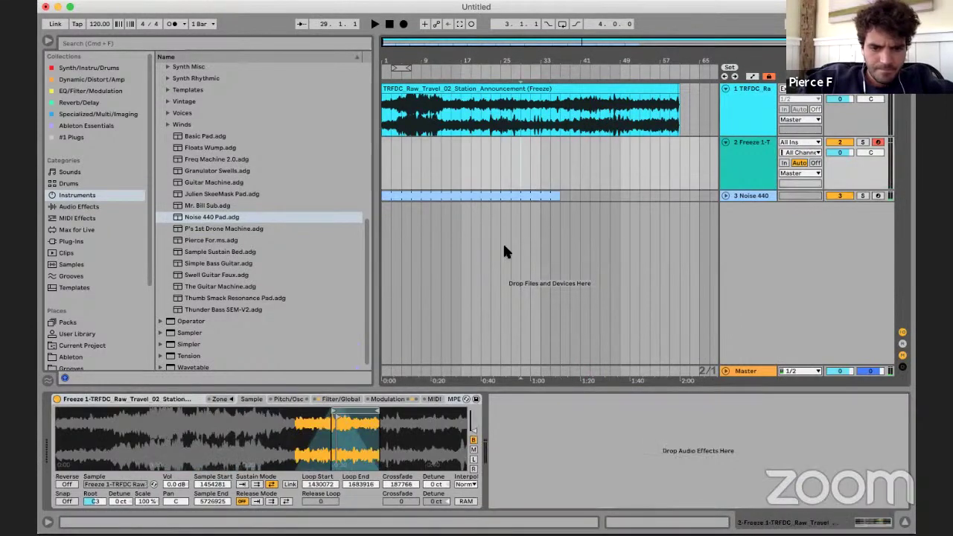
click(579, 195)
click(580, 171)
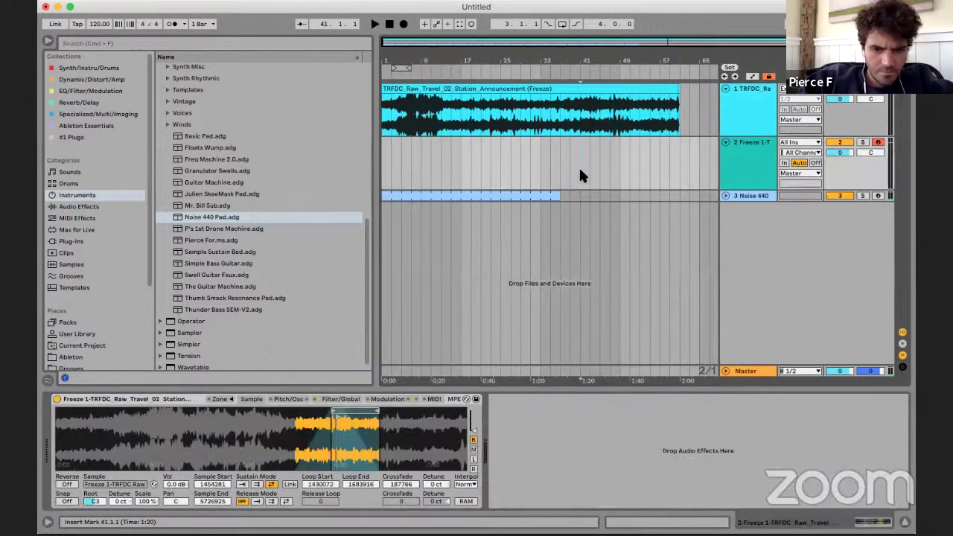
click(381, 399)
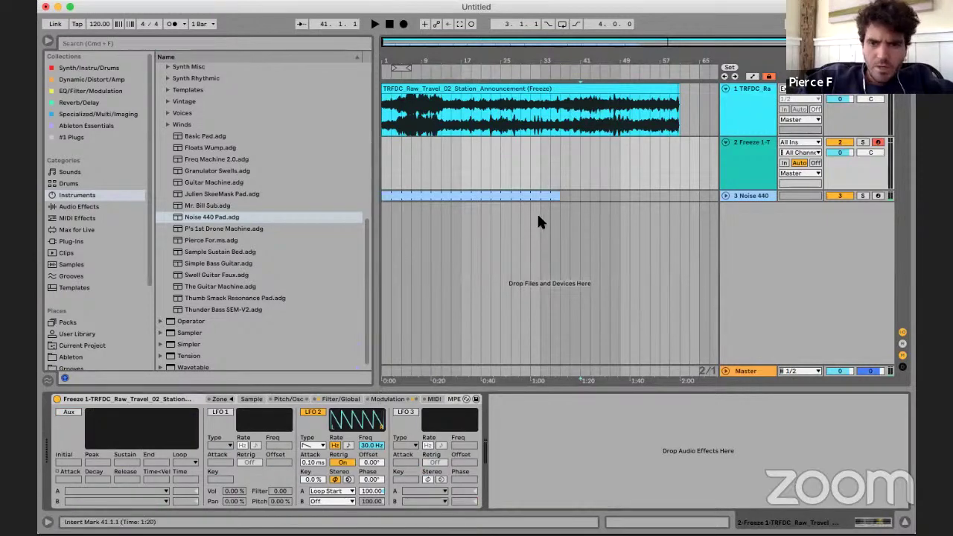
click(586, 178)
- Unfold and arm the Noise 440 Pad track, and lower the computer MIDI keyboard's octave to C3–D4
click(744, 194)
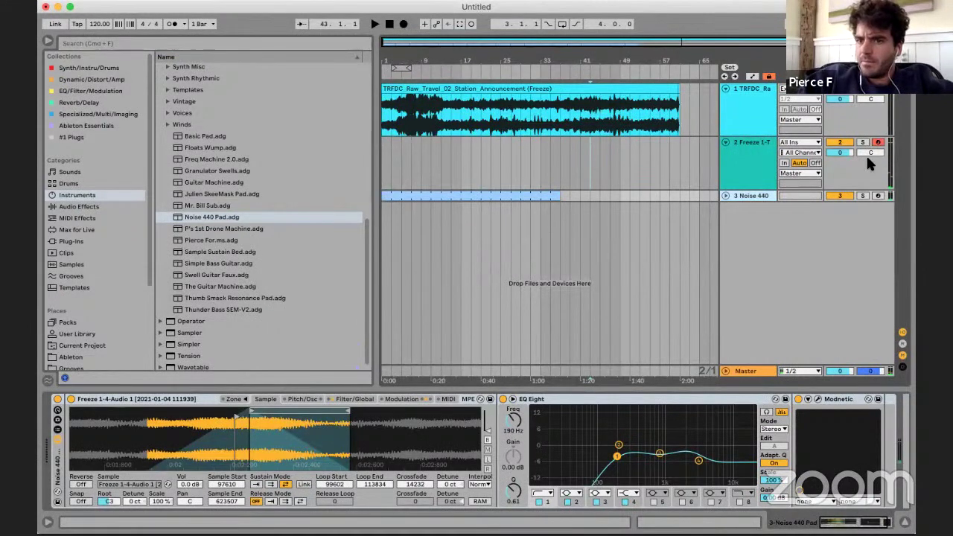
click(725, 195)
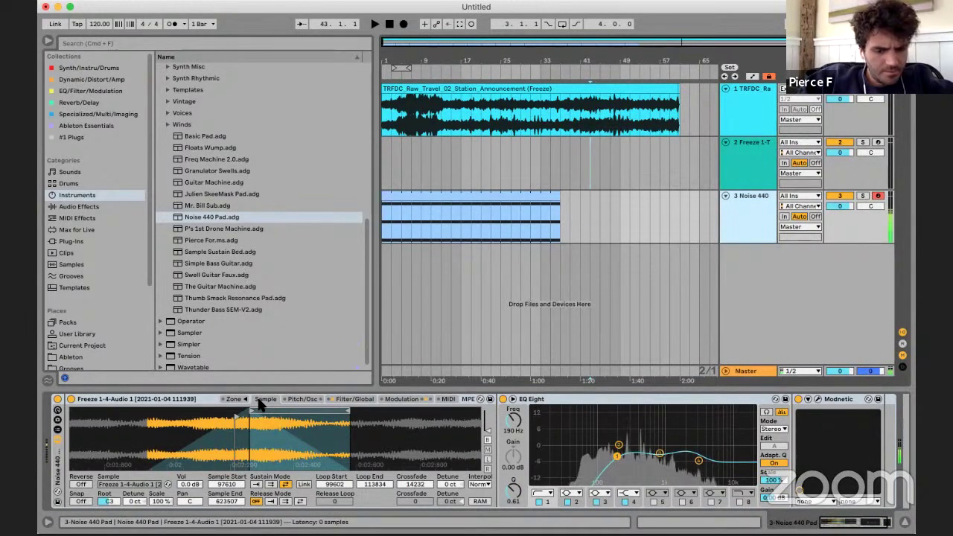
key(z)
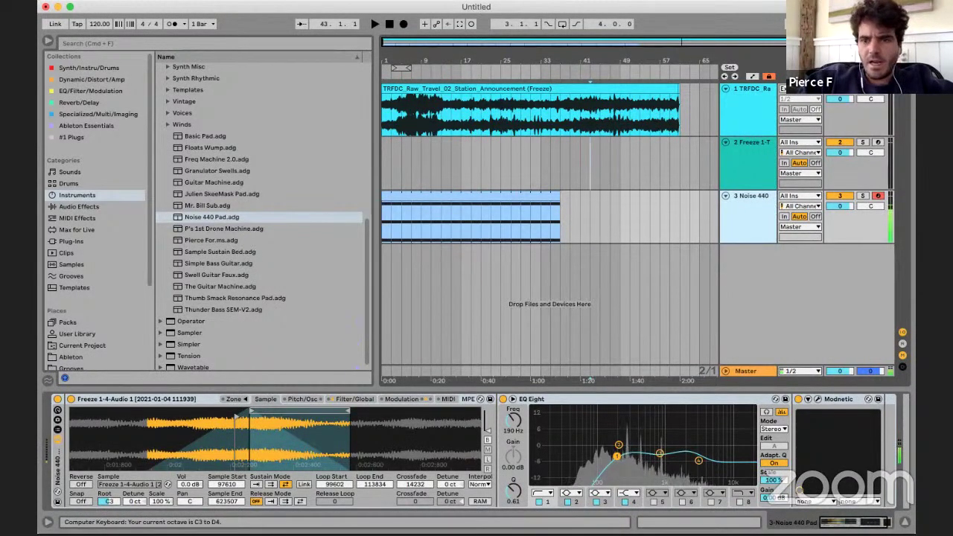
- In the Noise 440 Pad's EQ Eight, lower band 4 to about -9.3 dB at 2.97 kHz and enable band 8 as a high cut near 4.45 kHz
click(698, 461)
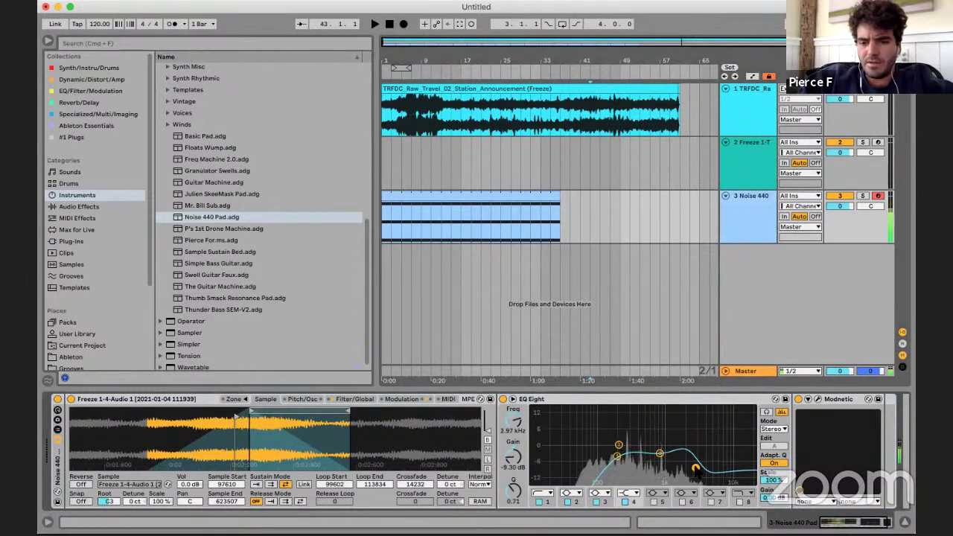
click(739, 501)
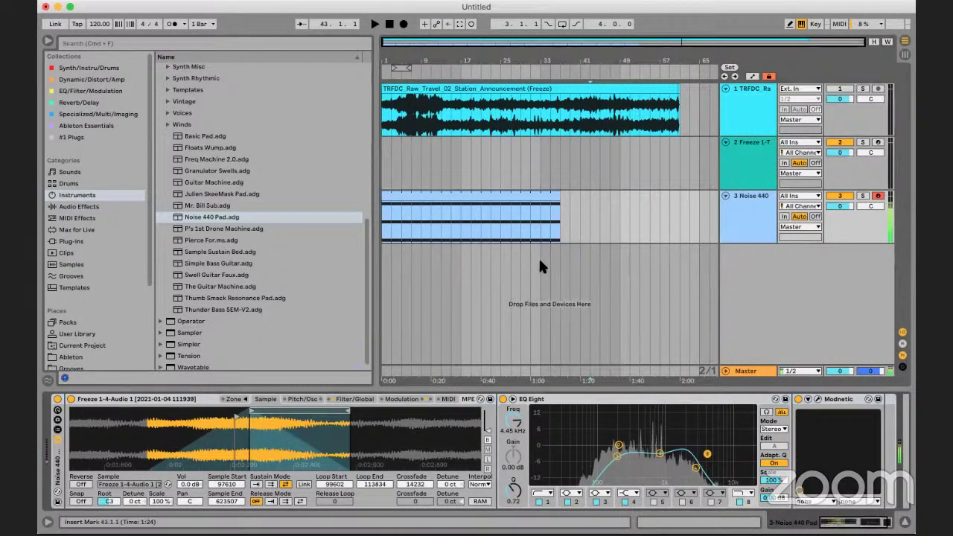
- Delete the existing Noise 440 Pad clip and record a new MIDI performance about 12 bars long from bar 1
click(397, 190)
key(Delete)
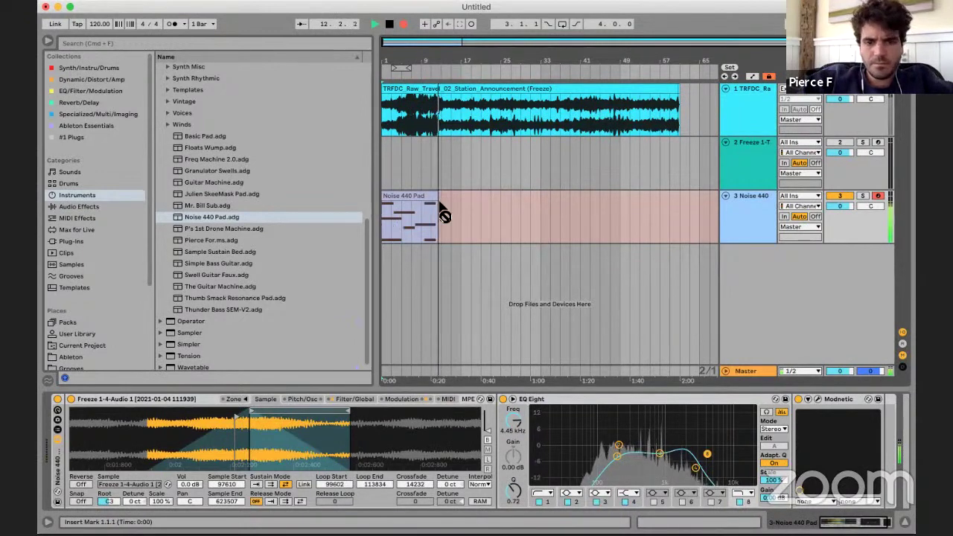
key(space)
- Open the newly recorded Noise 440 Pad clip and examine its notes during playback, stopping near bar 7
click(404, 217)
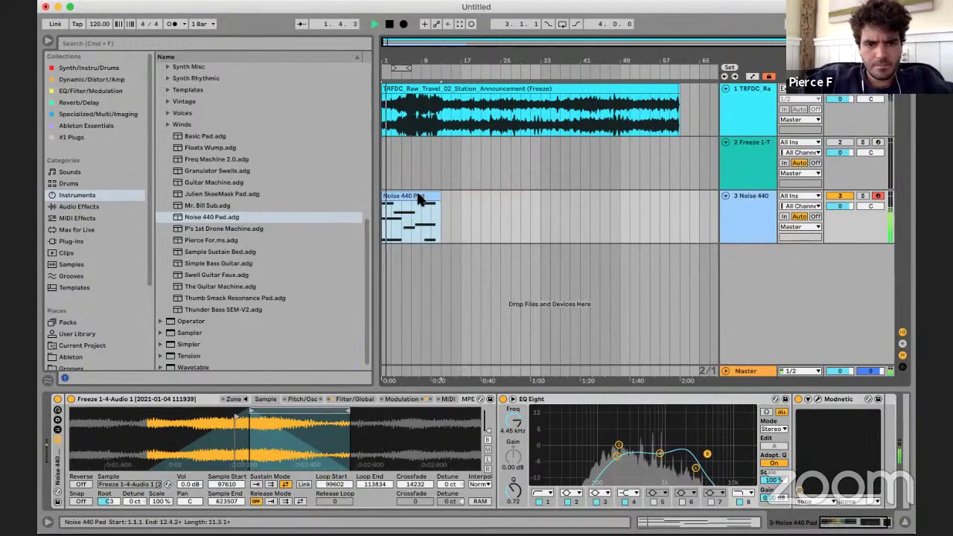
double_click(417, 195)
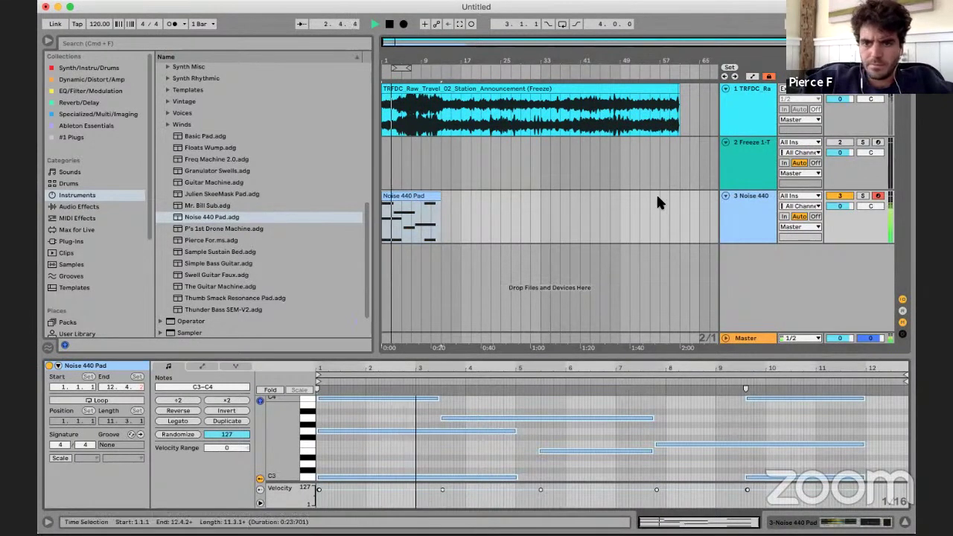
click(510, 280)
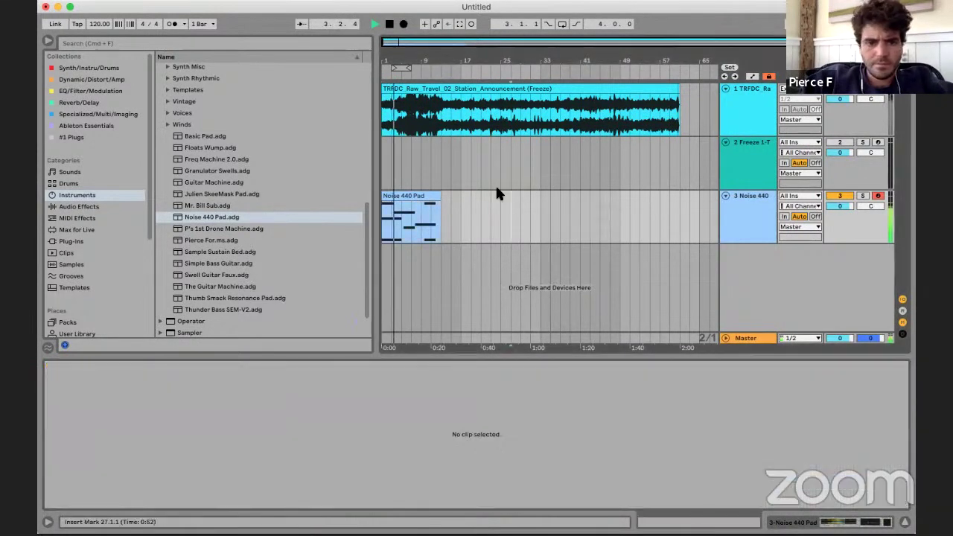
click(417, 196)
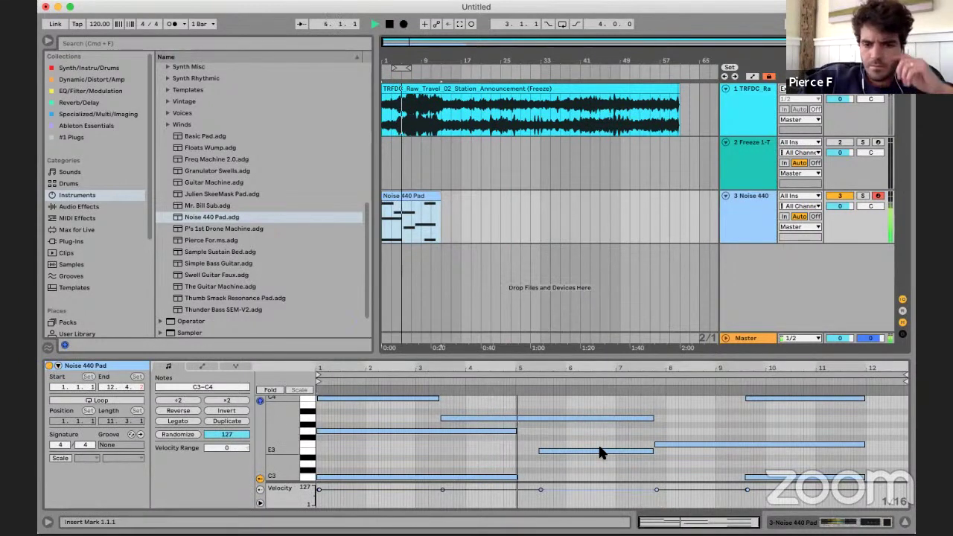
scroll(527, 433, down, 1)
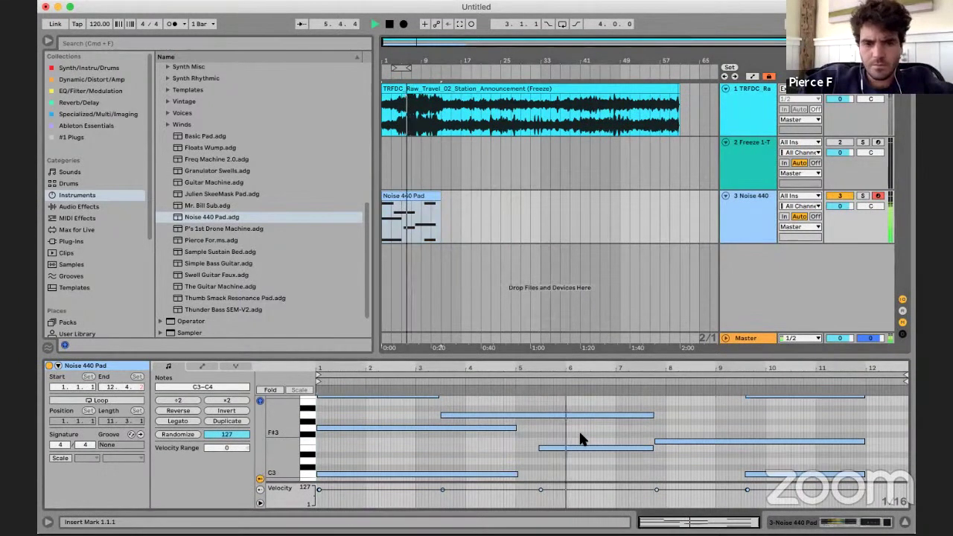
scroll(578, 430, up, 1)
click(674, 415)
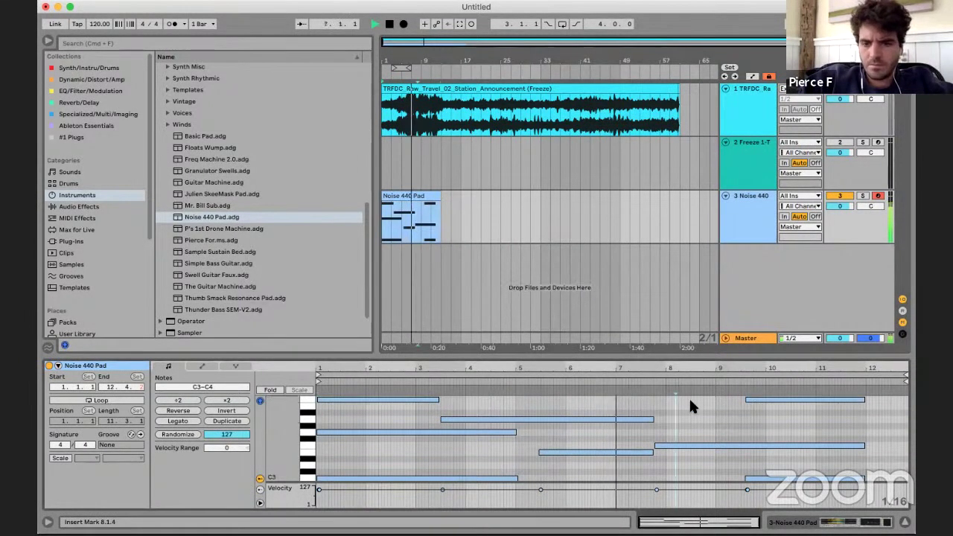
key(space)
- Delete the final F3, C4 and C3 notes that start after about bar 7.4 in the Noise 440 Pad clip
scroll(665, 413, up, 2)
drag(667, 413, 757, 499)
key(Delete)
scroll(750, 441, down, 3)
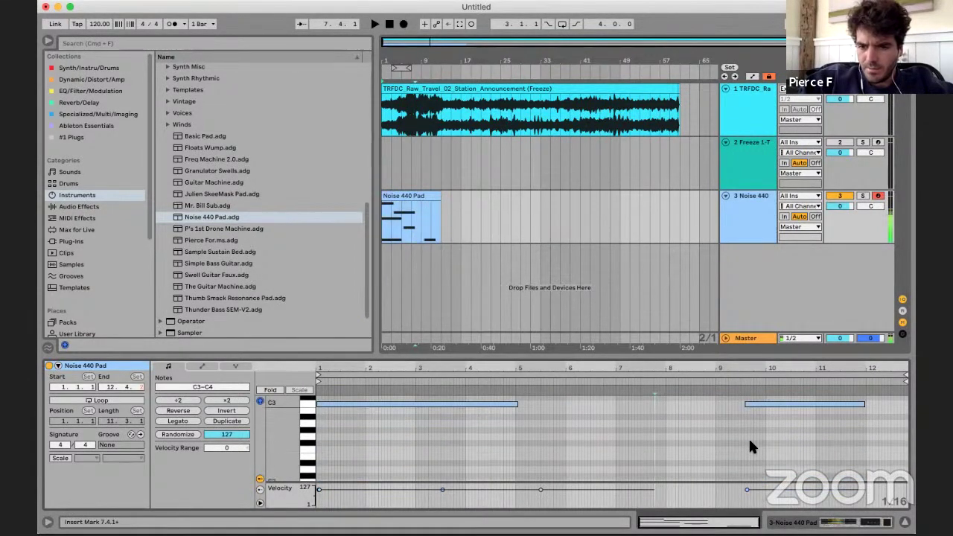
click(758, 402)
key(Delete)
scroll(588, 413, up, 5)
scroll(633, 402, down, 2)
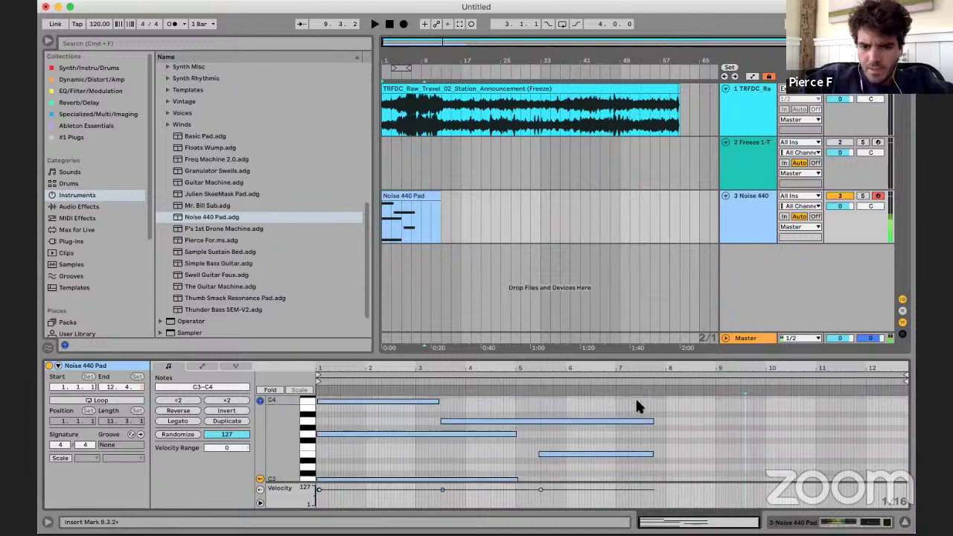
- Try Legato on the A3 and E3 notes, undo it, and extend both notes to the end of the clip
drag(625, 487, 333, 422)
click(185, 421)
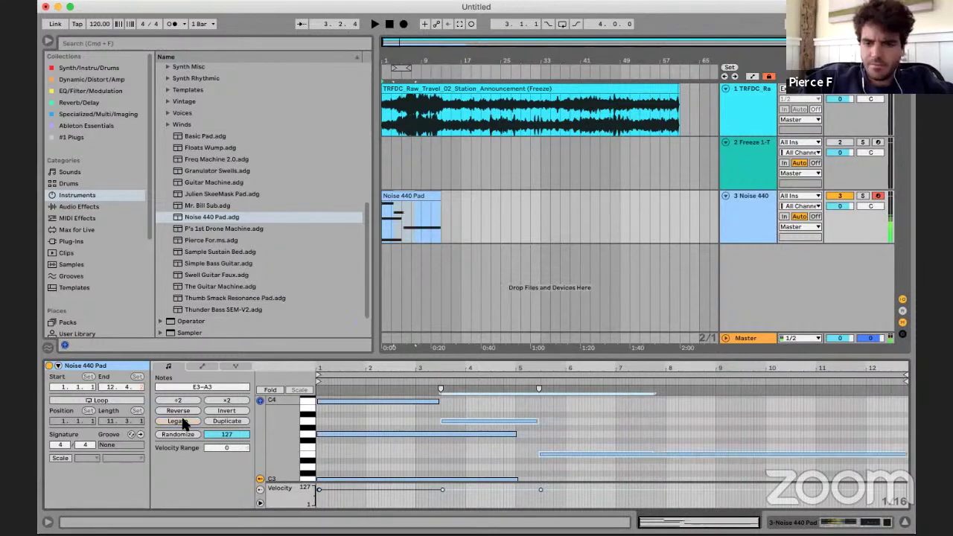
key(super+z)
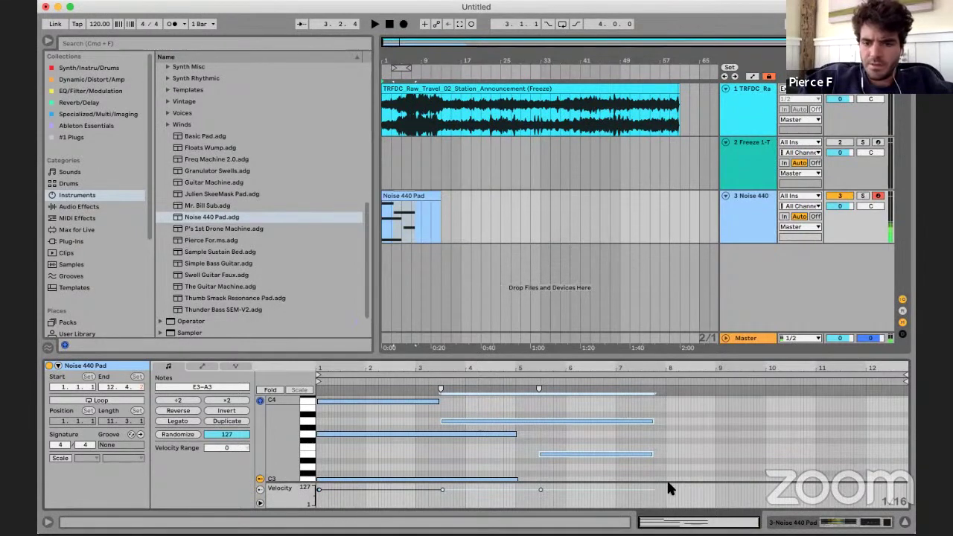
drag(652, 422, 863, 428)
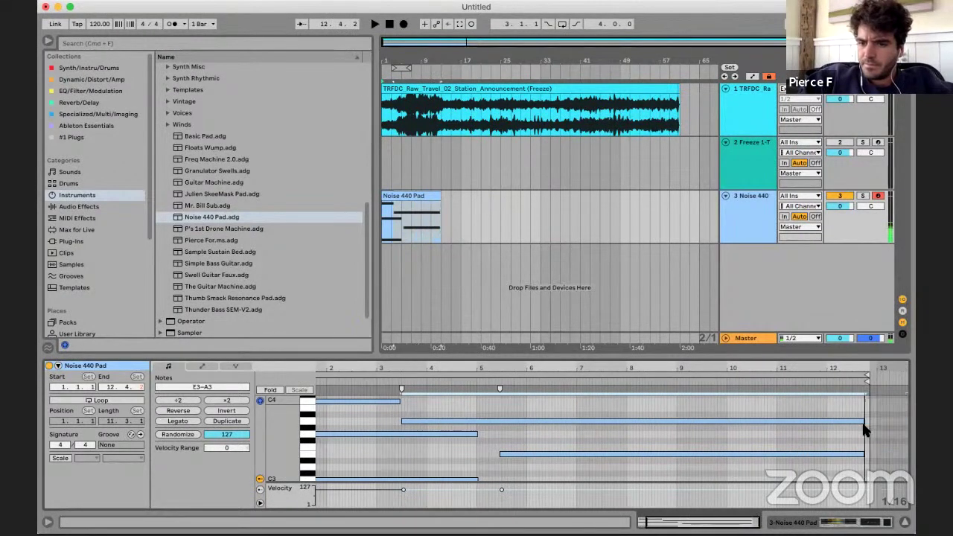
- Transpose all notes in the Noise 440 Pad clip down seven semitones and play the clip from the start
click(781, 436)
key(super+a)
key(Down)
key(Down)
key(Down)
key(Down)
key(Down)
key(Down)
key(Down)
key(space)
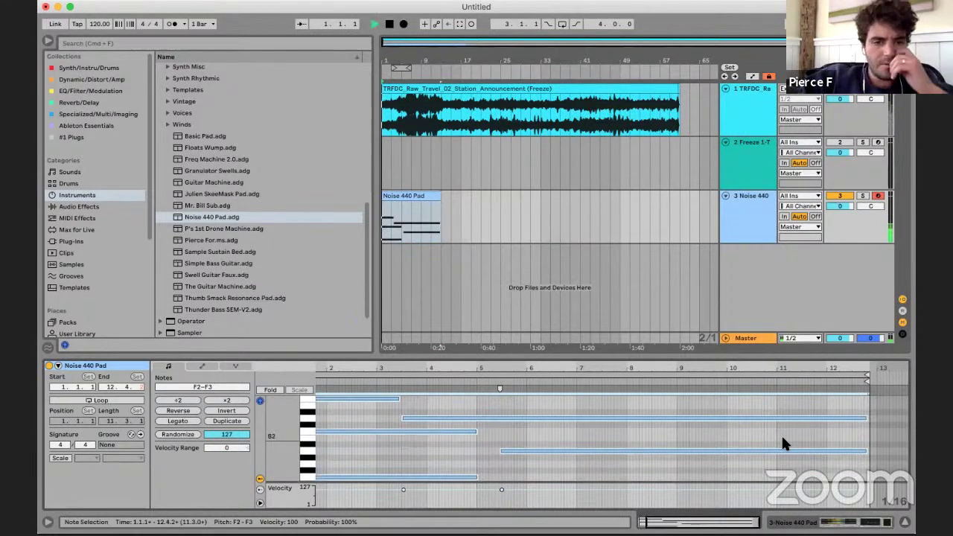
click(670, 169)
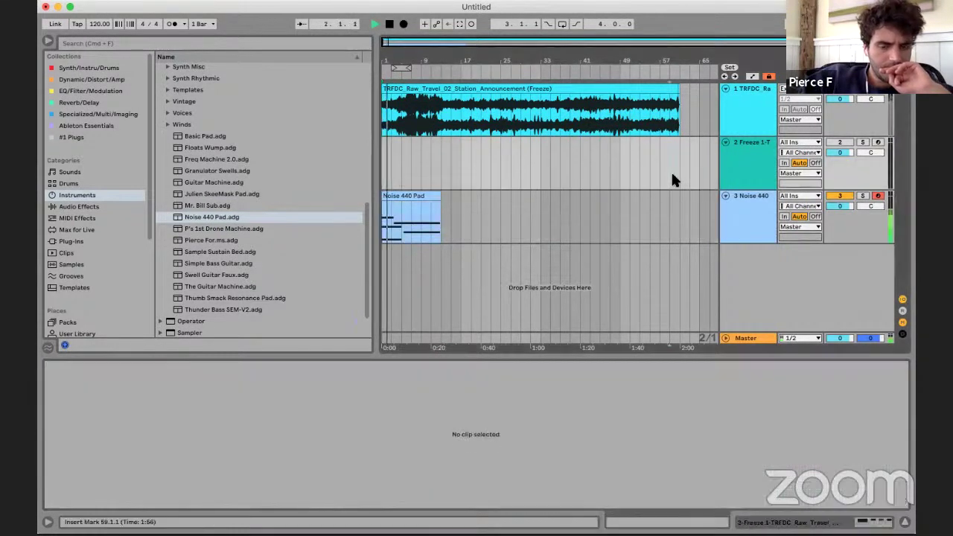
- Compare LFO 2 of the track 2 Sampler with the Noise 440 Pad's, and set the track 2 LFO 2 waveform to rising sawtooth
click(757, 244)
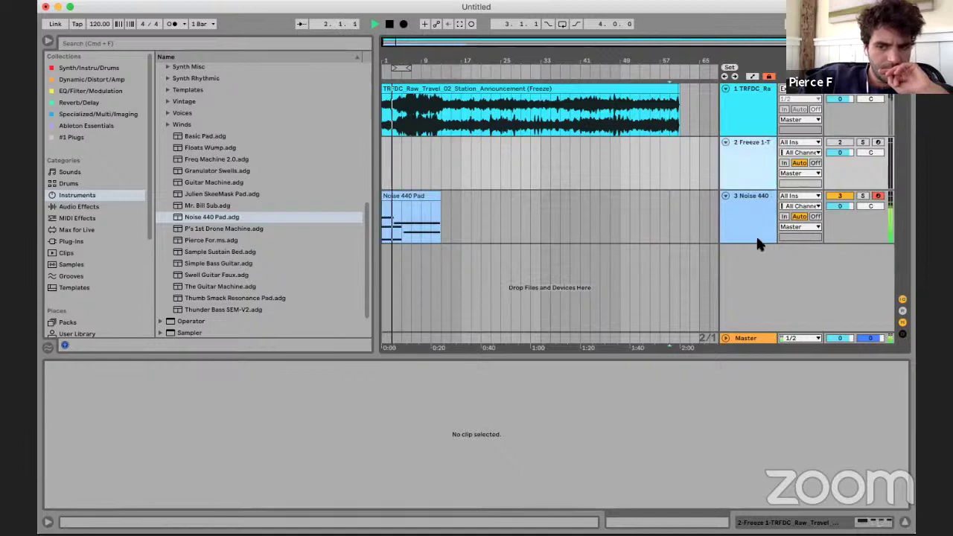
click(881, 524)
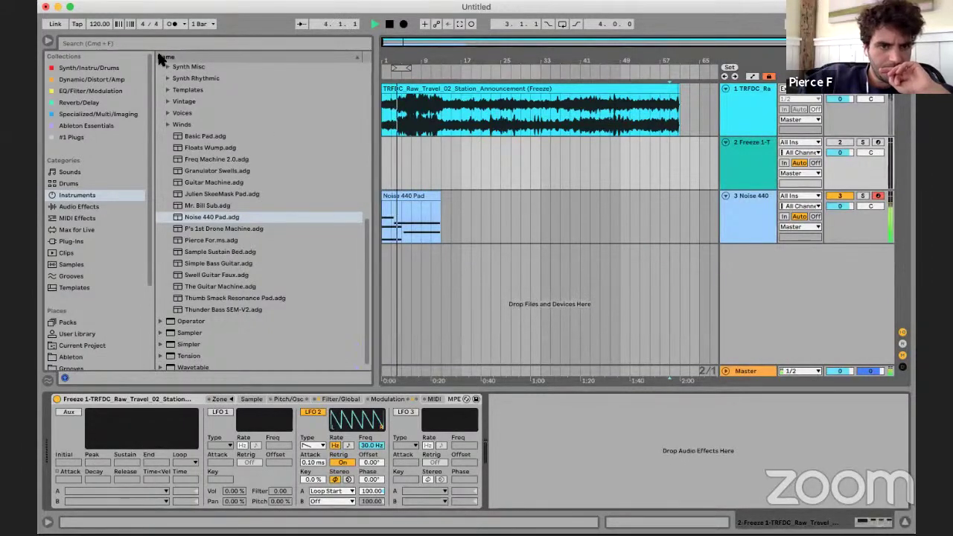
click(454, 221)
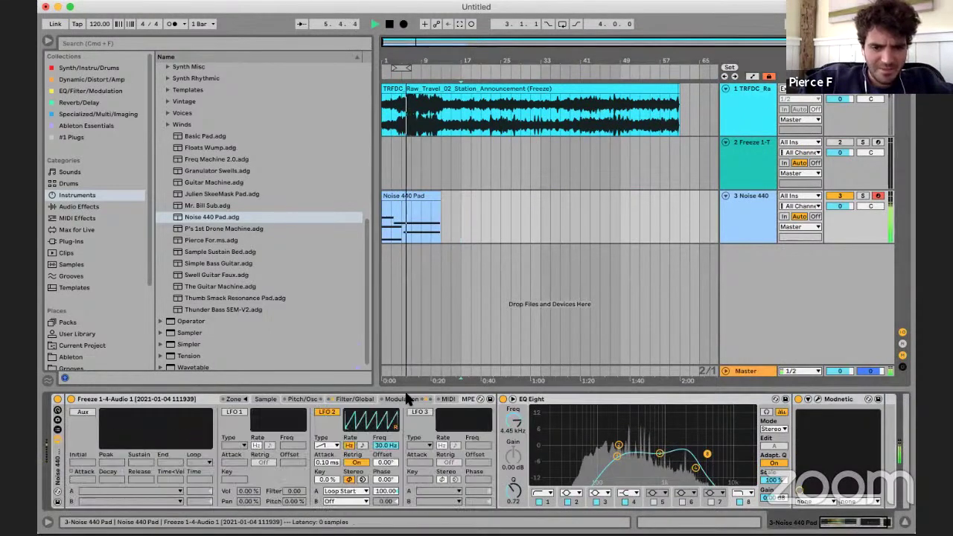
click(455, 160)
click(472, 212)
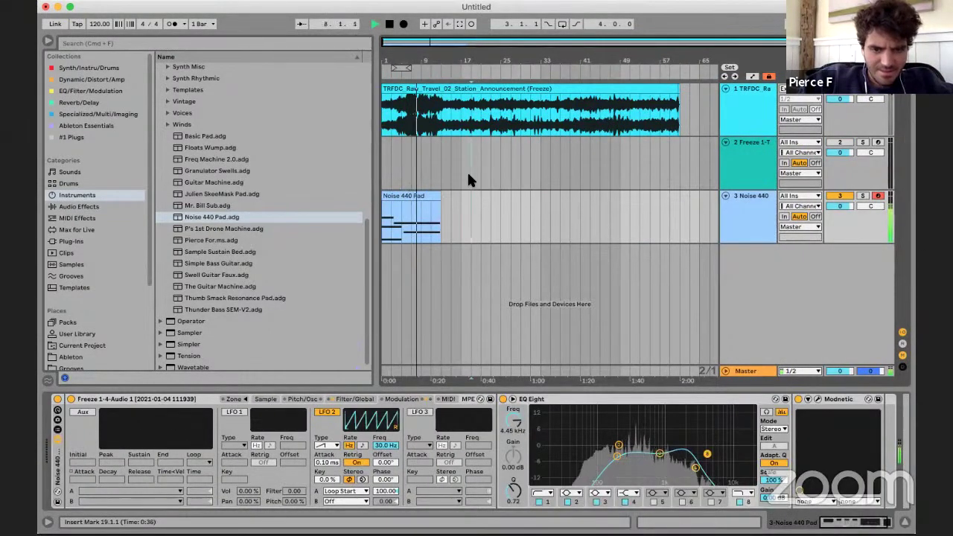
click(468, 178)
click(313, 445)
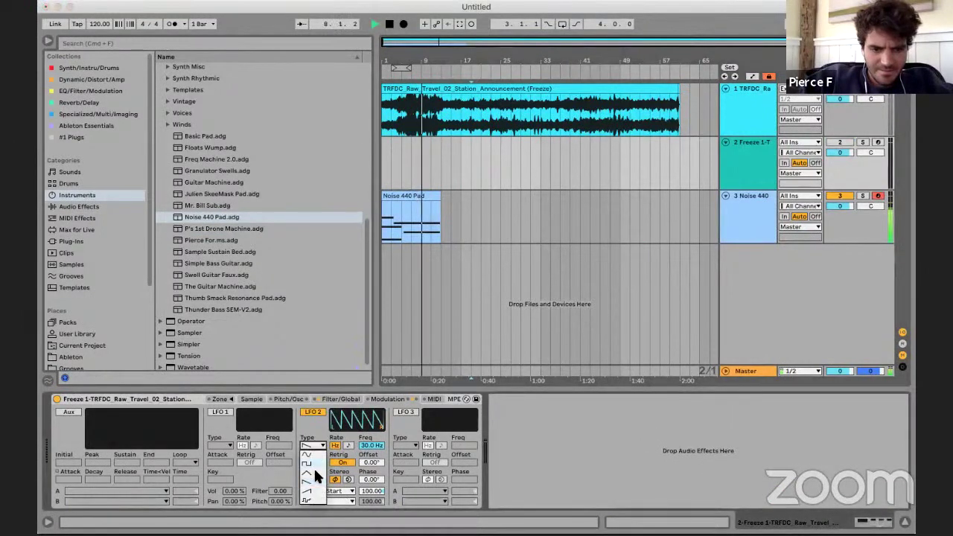
click(314, 491)
- Compare the LFO 2 and Filter/Global settings of the Noise 440 Pad with those of the track 2 Sampler
click(462, 216)
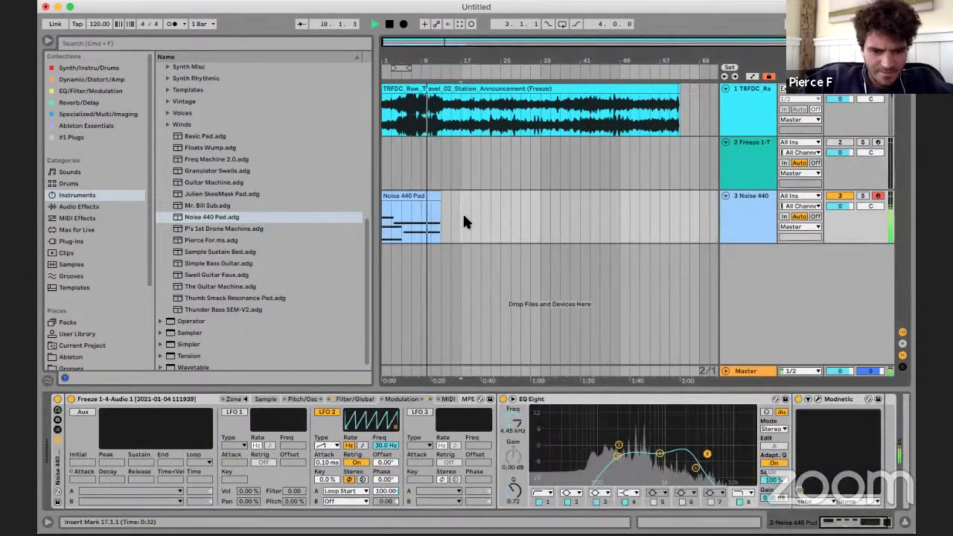
click(486, 144)
click(489, 198)
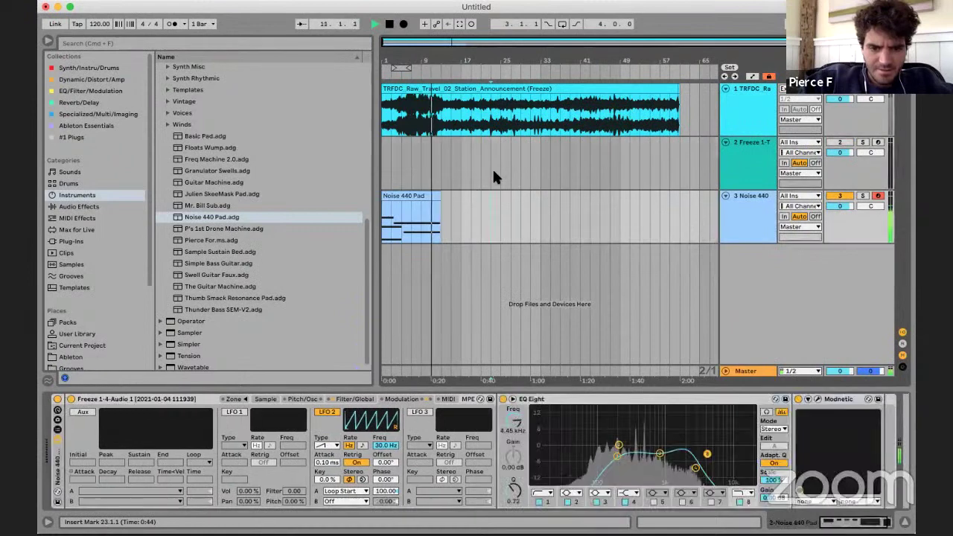
click(492, 166)
click(491, 195)
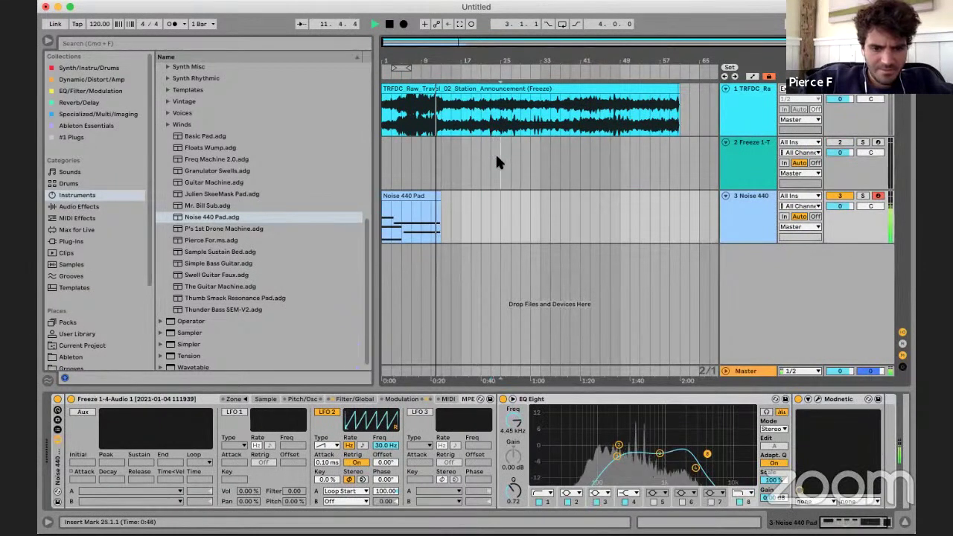
click(494, 157)
click(487, 198)
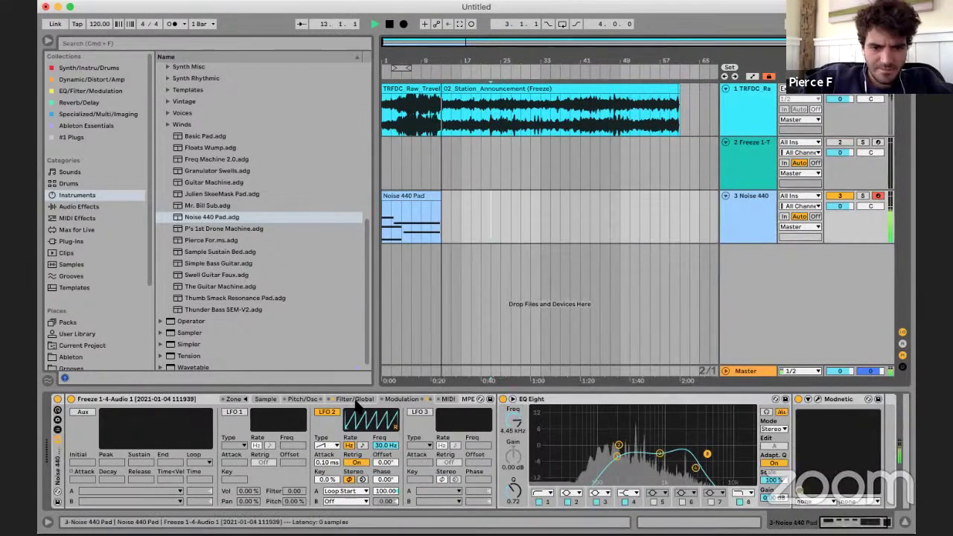
click(474, 153)
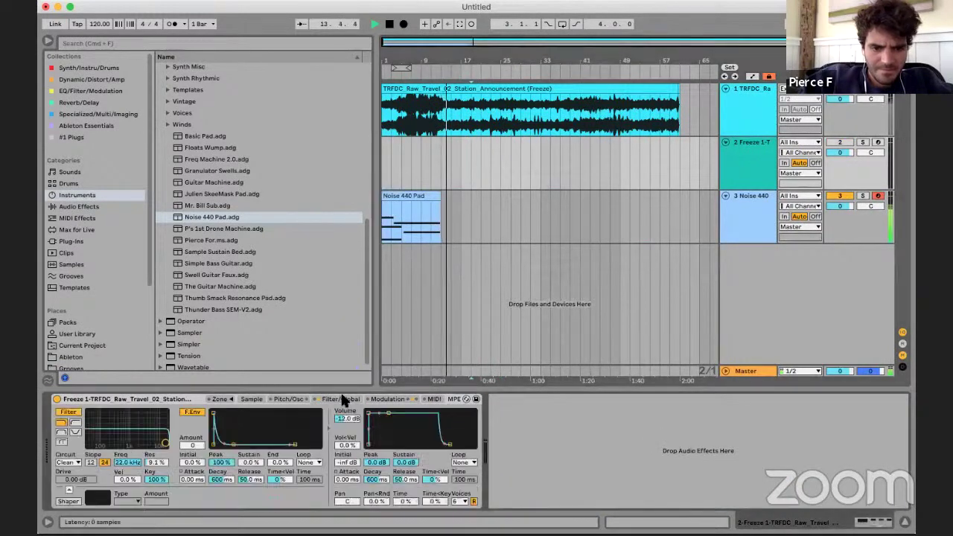
click(482, 207)
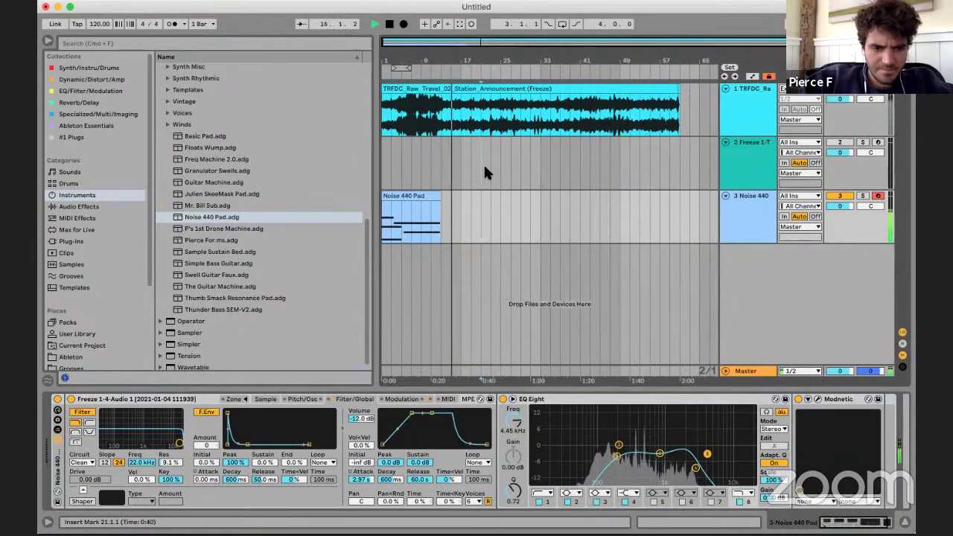
click(482, 175)
- Compare the sample start, loop and crossfade settings of the track 2 Sampler with those of the Noise 440 Pad
click(251, 399)
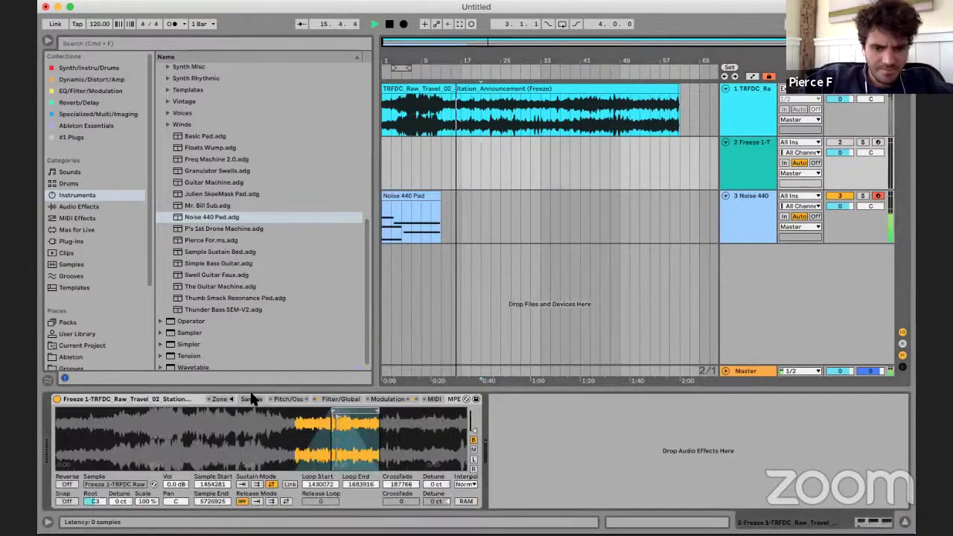
click(485, 234)
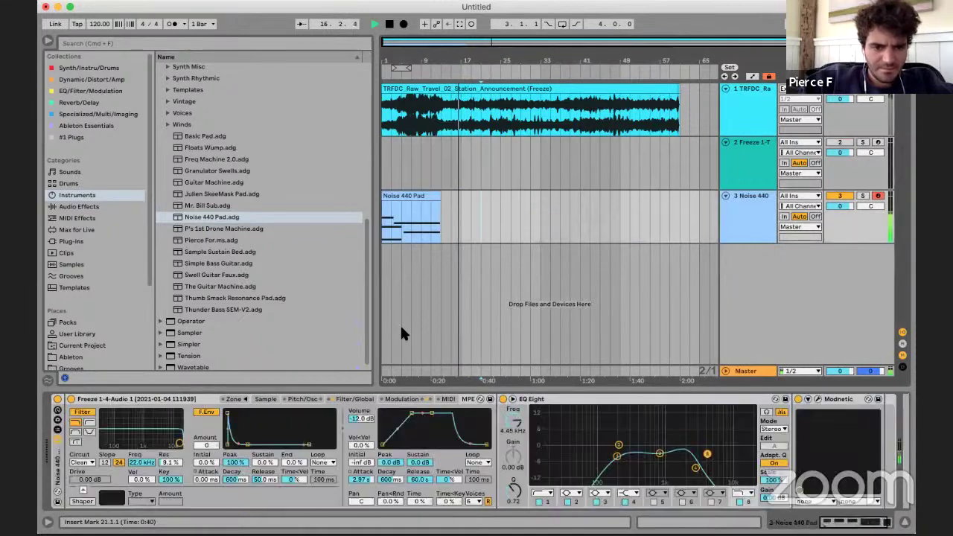
click(266, 399)
click(497, 151)
click(492, 196)
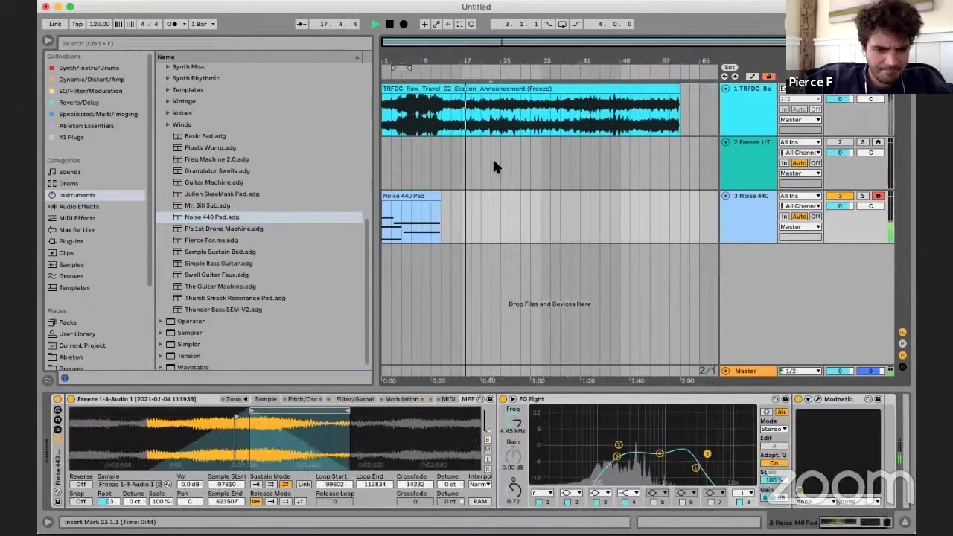
click(493, 163)
click(486, 217)
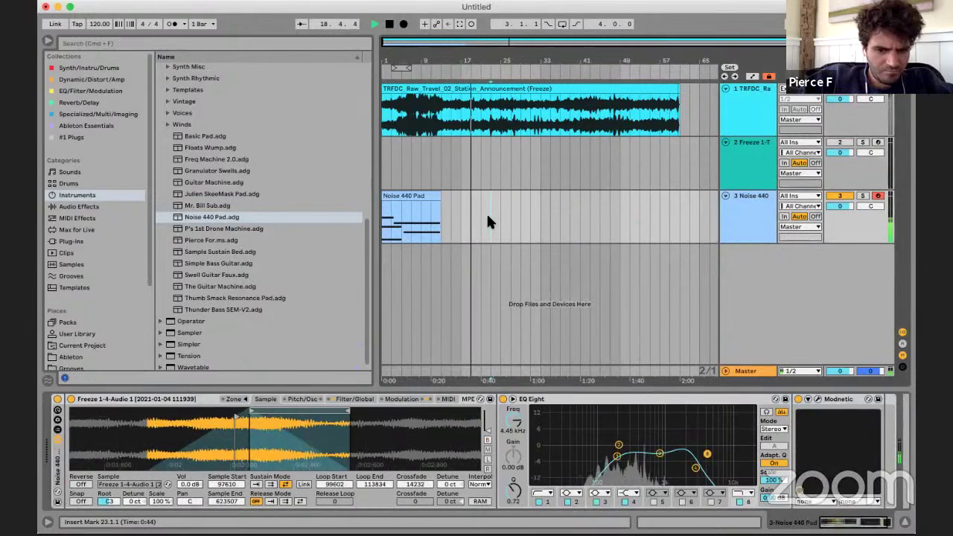
click(486, 154)
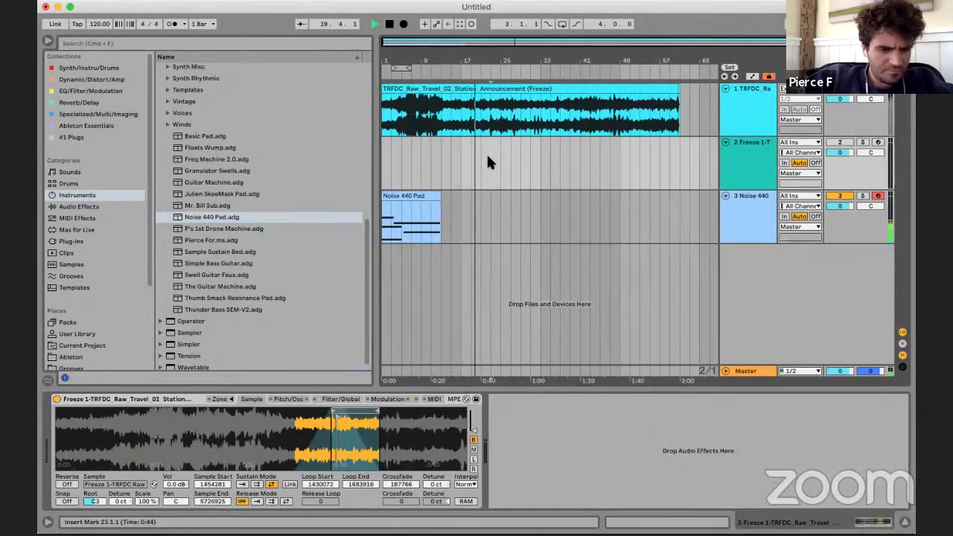
click(480, 212)
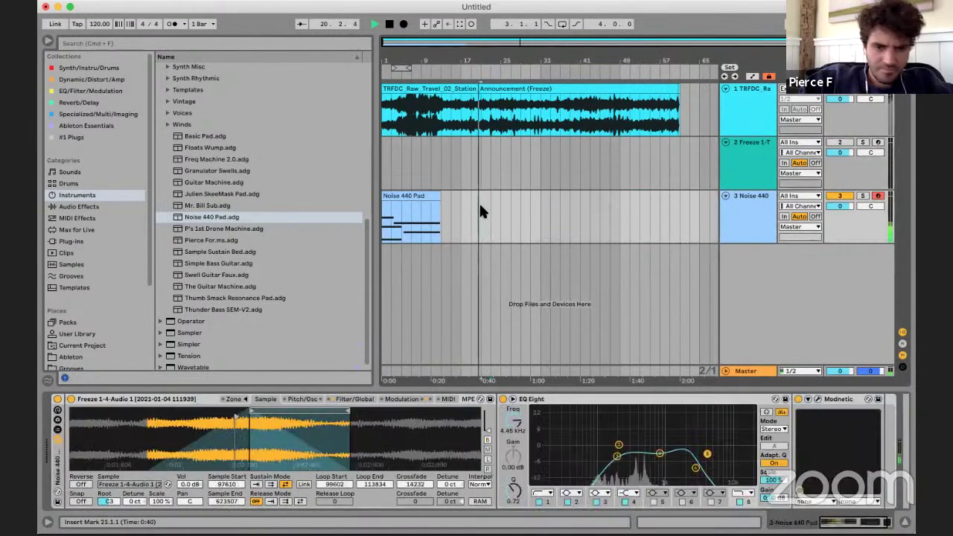
- Restart playback near the beginning of the Noise 440 Pad clip, then stop it with track 2 selected
key(space)
click(387, 226)
key(space)
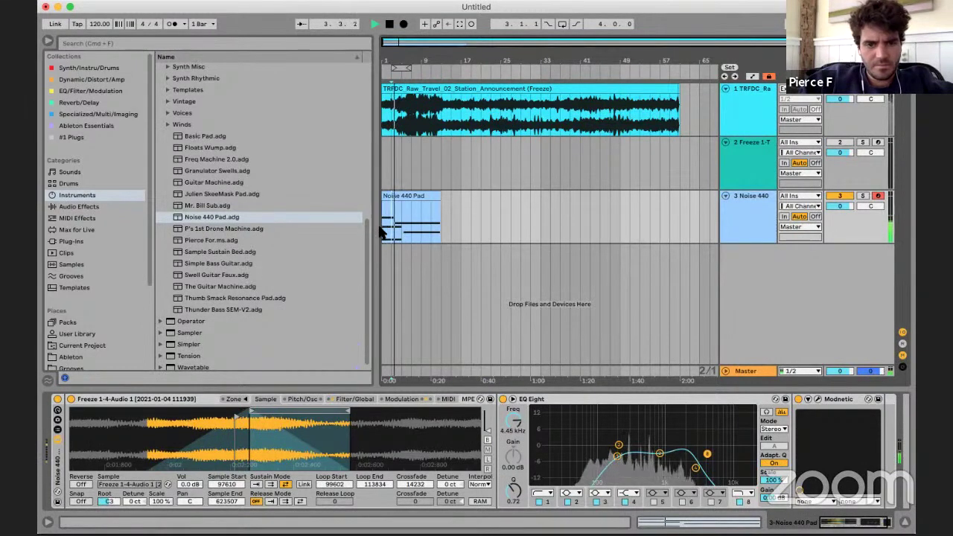
click(613, 149)
key(space)
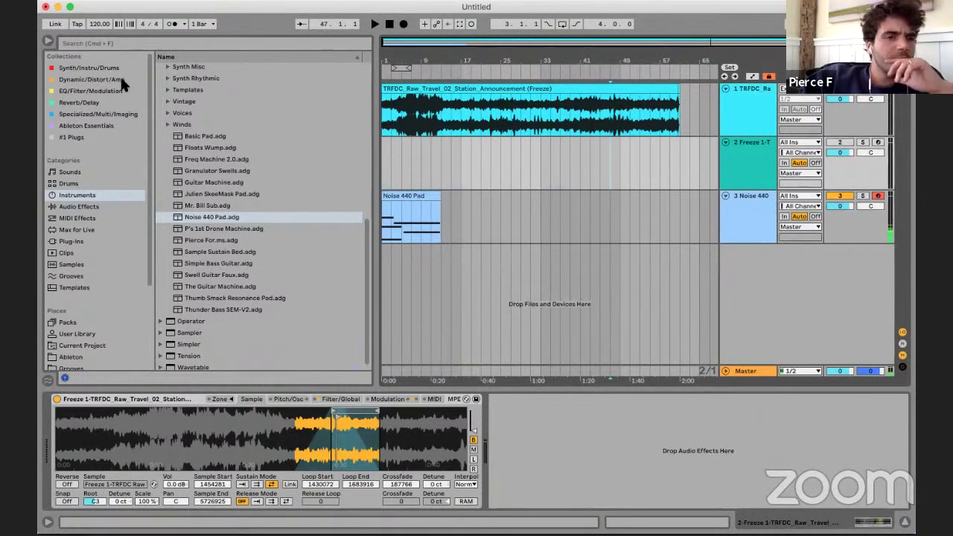
- Replace the Sampler on track 2 with an empty Simpler and load the frozen station announcement clip into it
key(super+f)
text(simpler)
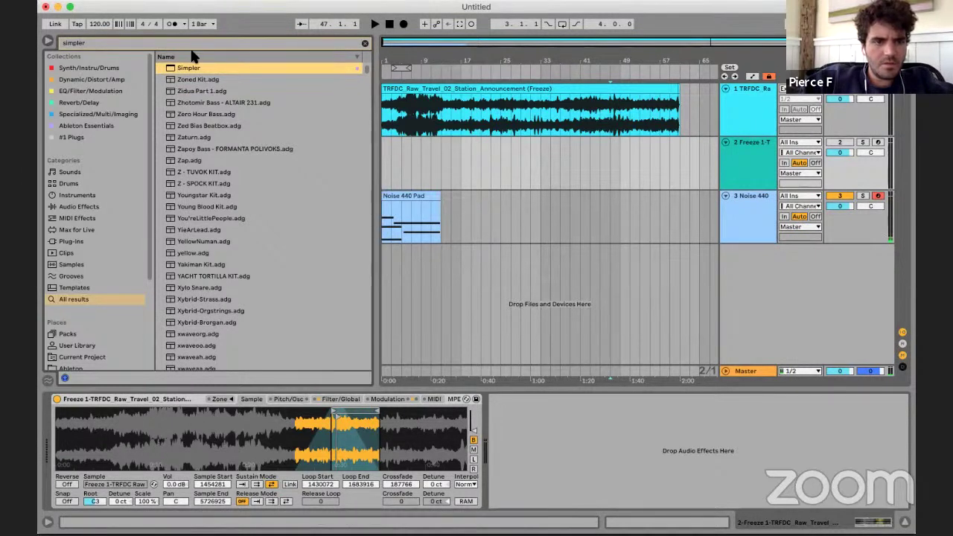
drag(192, 71, 165, 402)
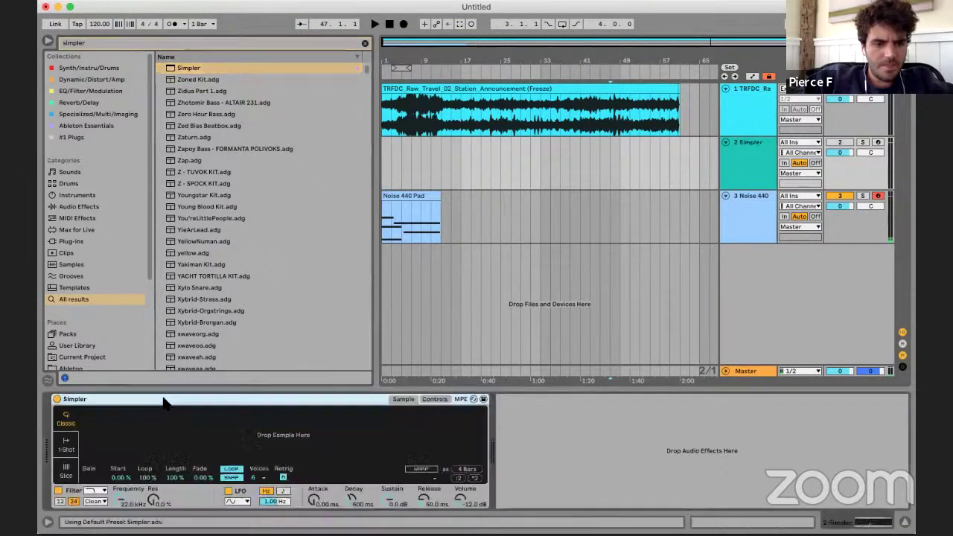
drag(450, 88, 275, 436)
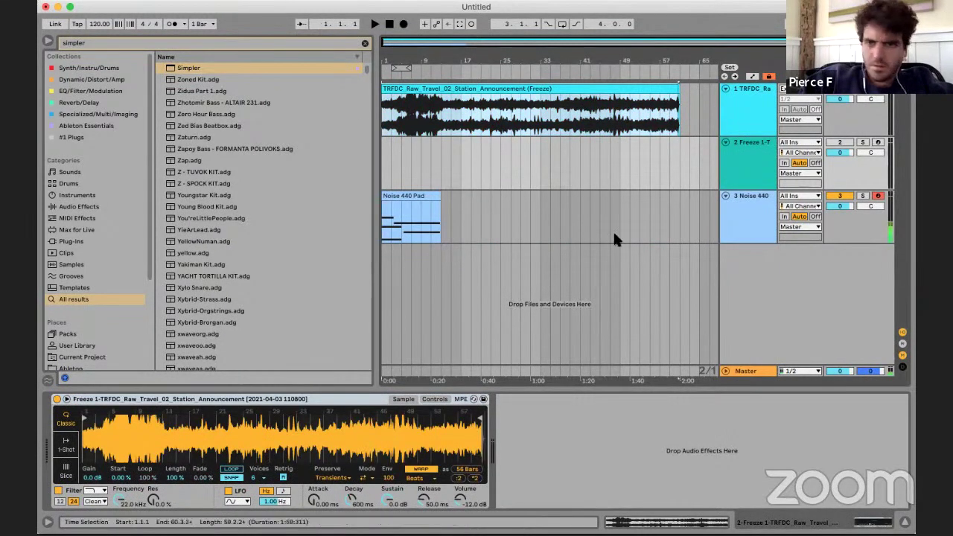
- Activate and record-arm the Simpler track, and mute the Noise 440 Pad track
click(754, 162)
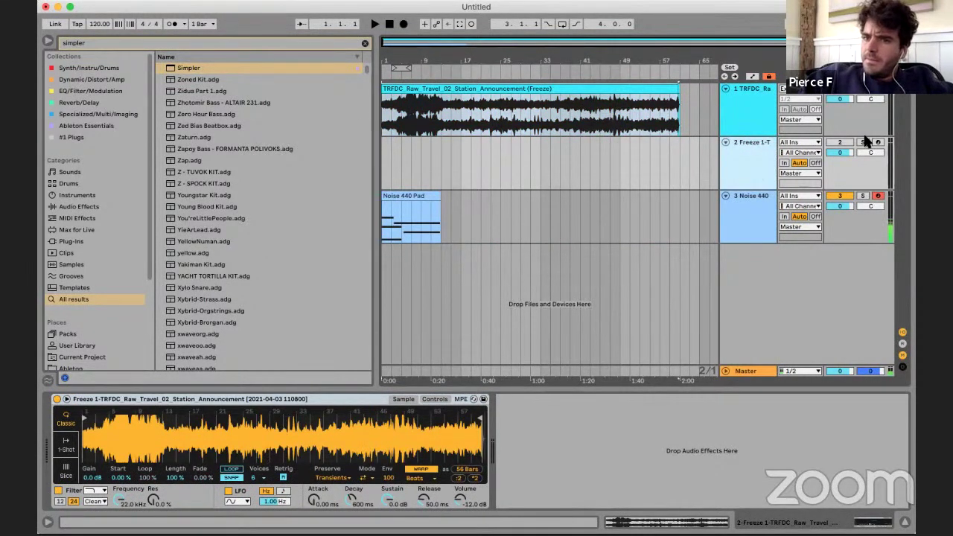
click(887, 141)
click(838, 193)
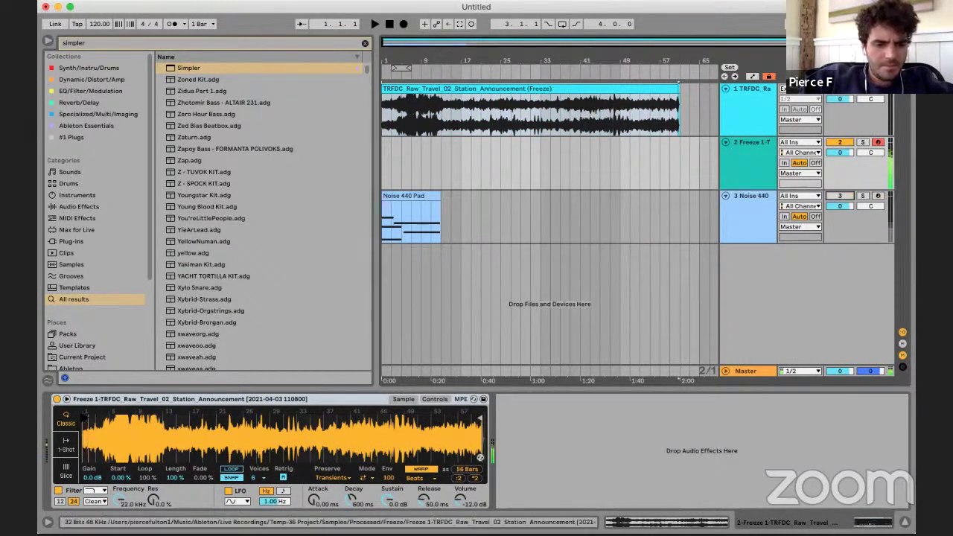
- Loop the Simpler sample from about bar 5 and set Simpler's LFO rate to 0.02 Hz
drag(85, 419, 112, 418)
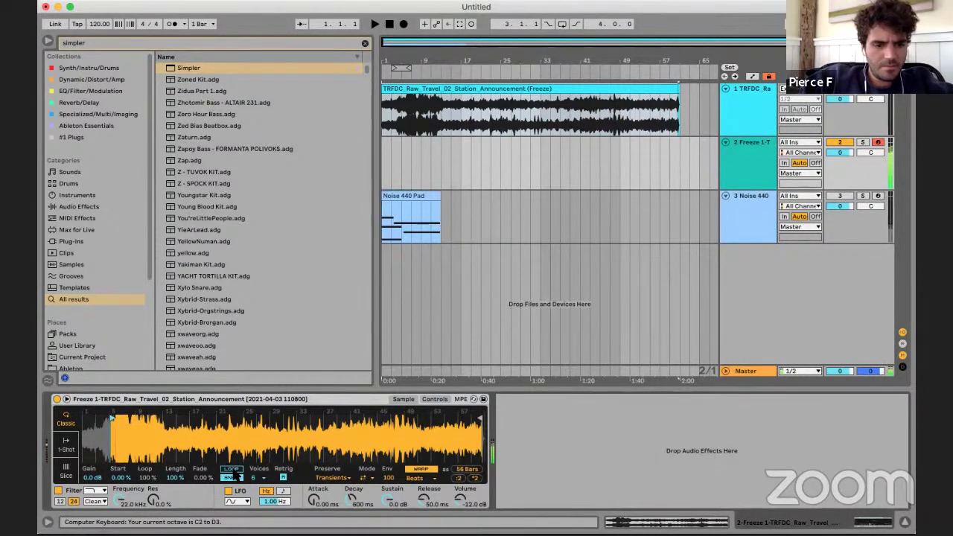
click(231, 470)
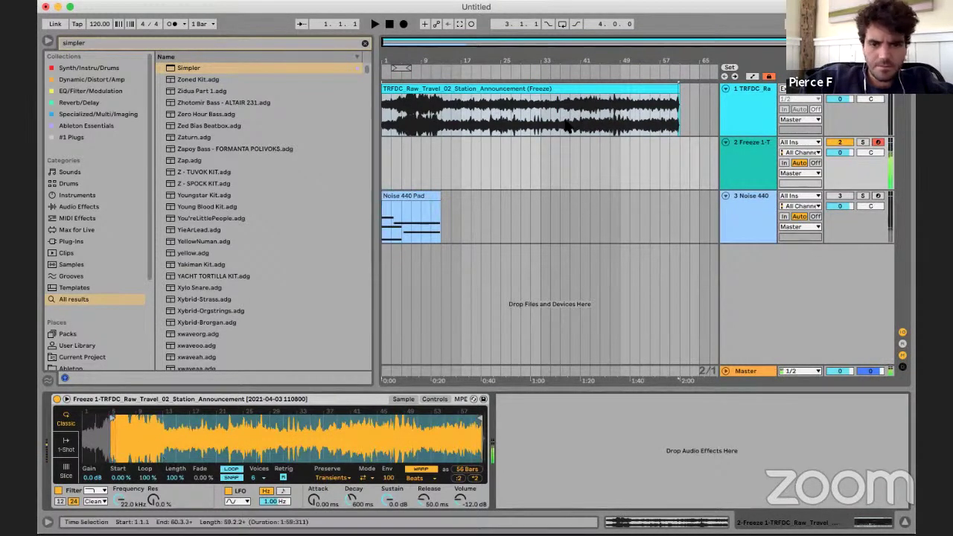
click(435, 399)
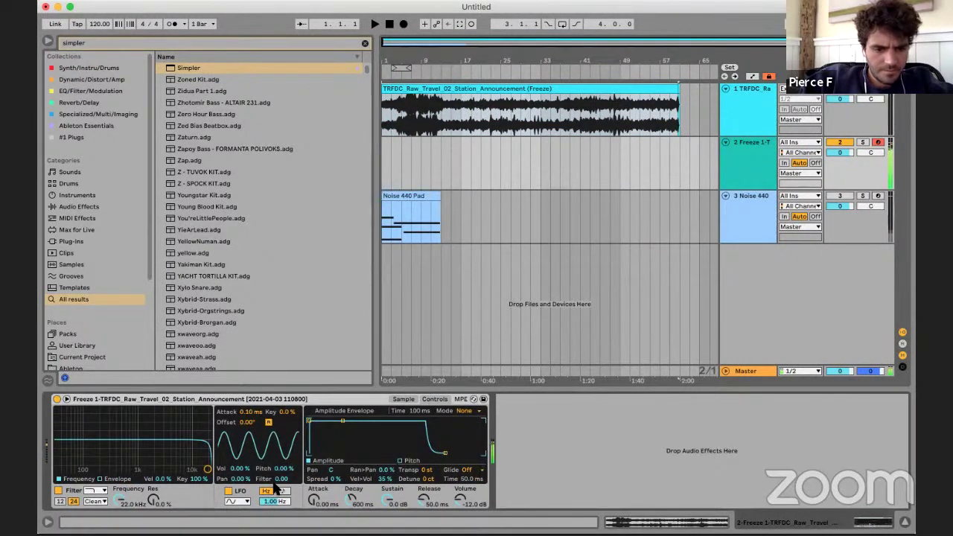
drag(274, 504, 273, 515)
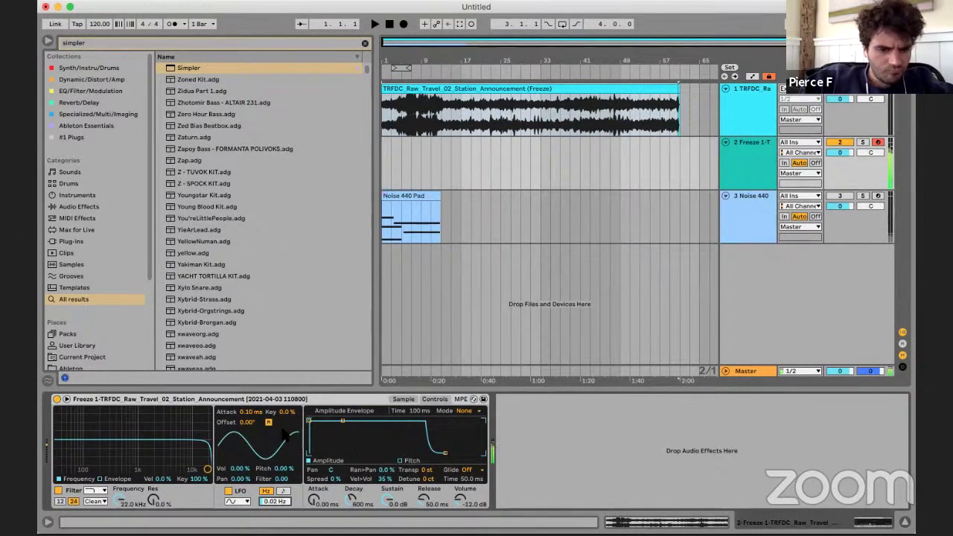
click(402, 399)
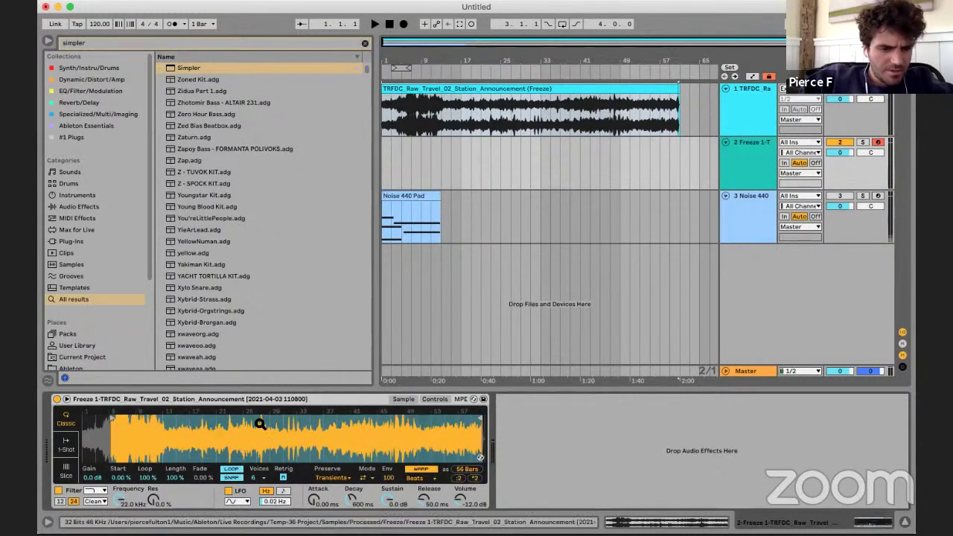
- Add the LFO device after Simpler, and try Simpler's 1-Shot mode before returning to Classic
key(super+f)
text(lfo)
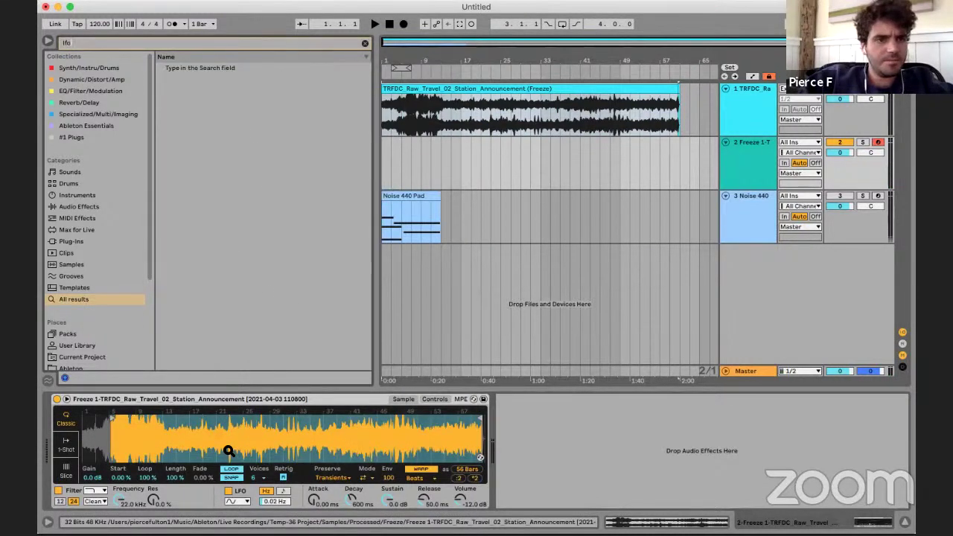
drag(173, 68, 542, 444)
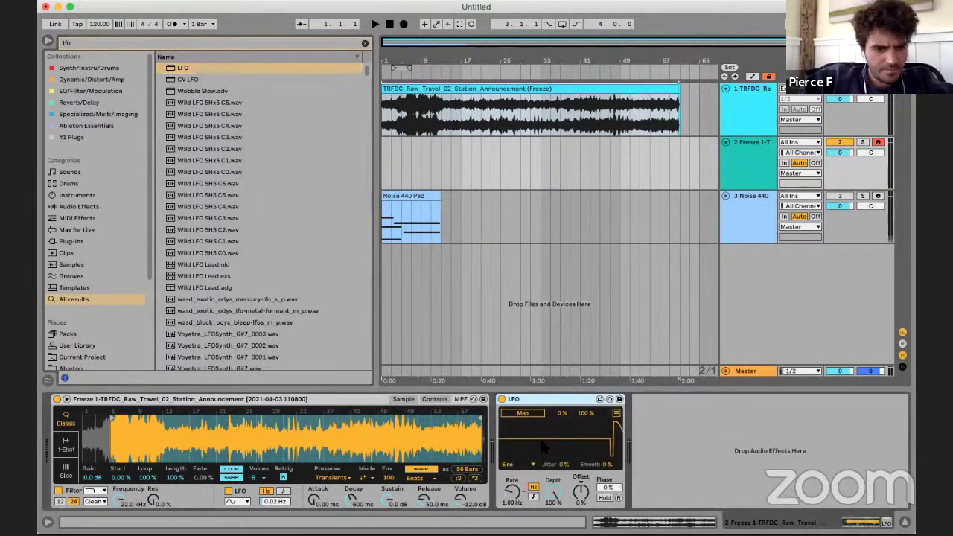
click(67, 450)
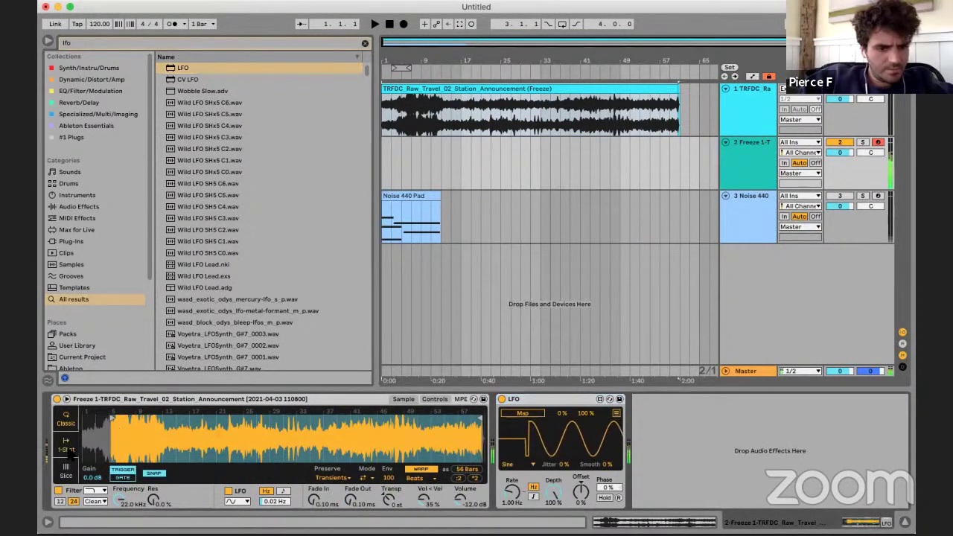
click(65, 422)
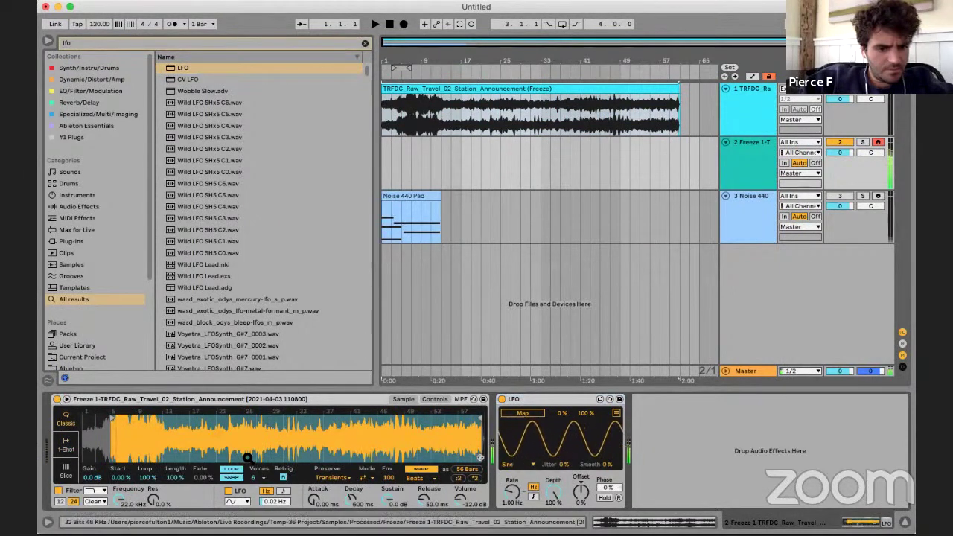
- Map the LFO device to Simpler's Start parameter and set the LFO waveform to Random
click(119, 477)
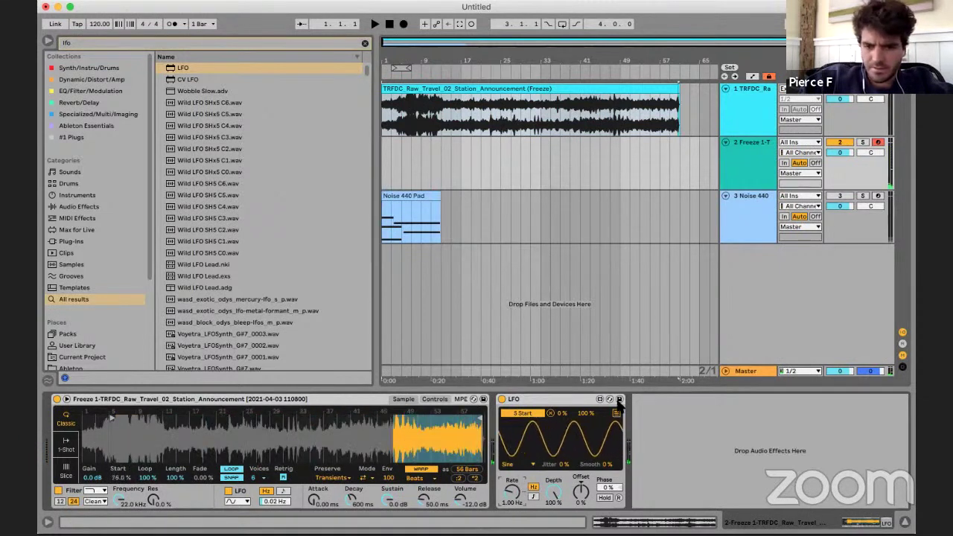
click(525, 465)
click(512, 444)
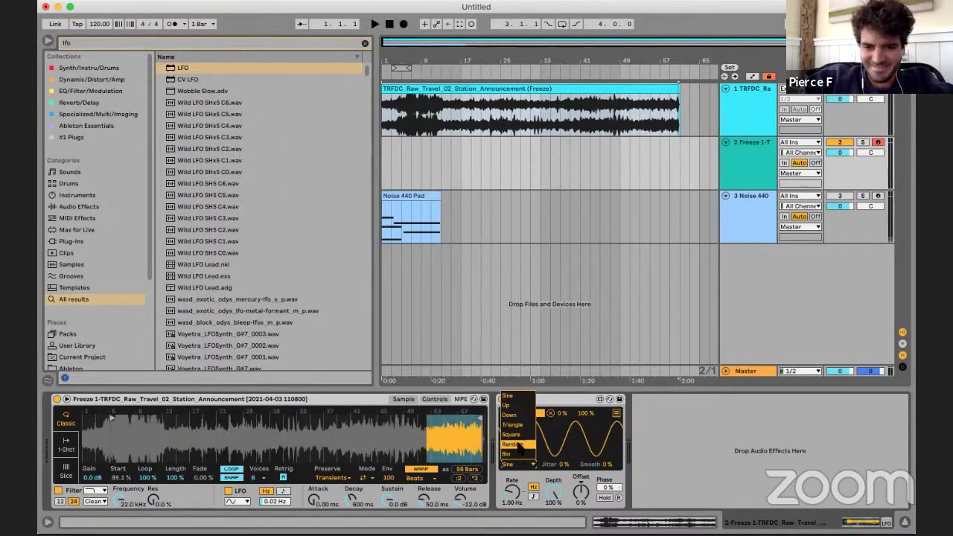
- Set the rate of the LFO device modulating Simpler's Start to 4.69 Hz
mouse_move(512, 492)
mouse_down()
mouse_move(511, 510)
mouse_move(508, 474)
mouse_up()
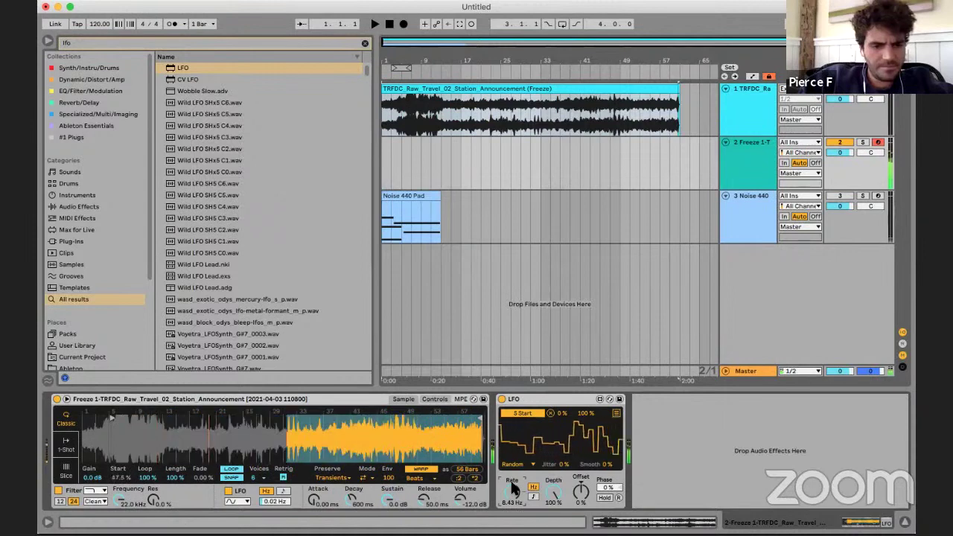
key(x)
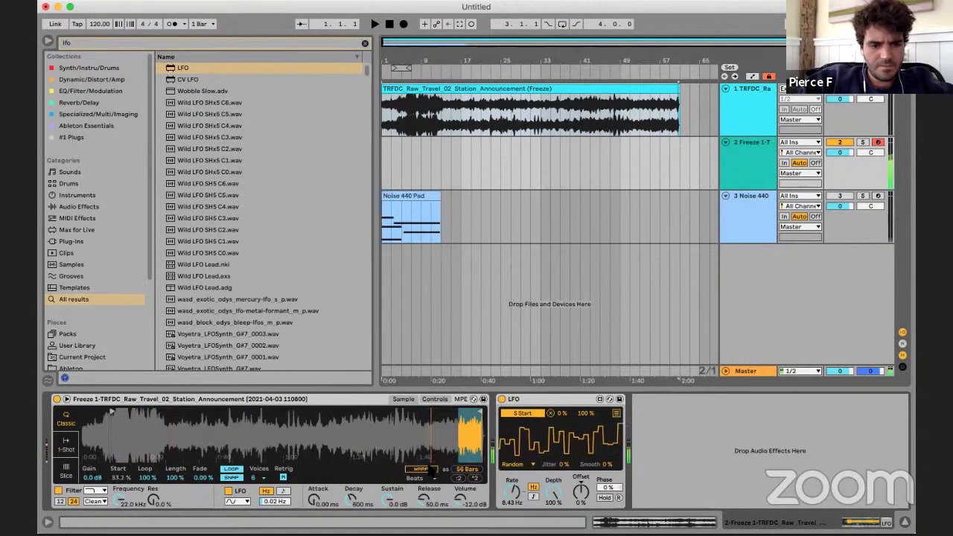
drag(512, 489, 509, 500)
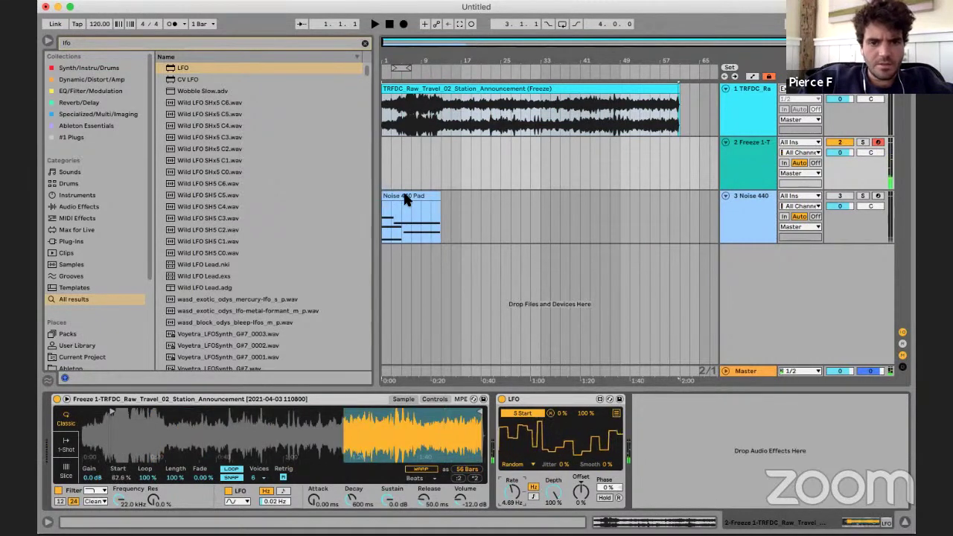
- Copy the Noise 440 Pad clip to the start of the Simpler track and play it, soloing the Simpler track after the pad
drag(405, 202, 409, 149)
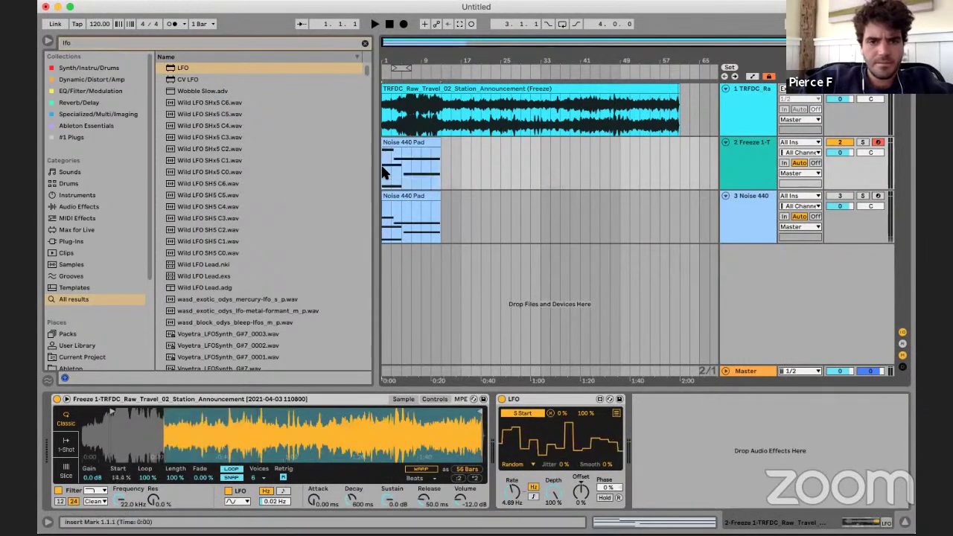
key(space)
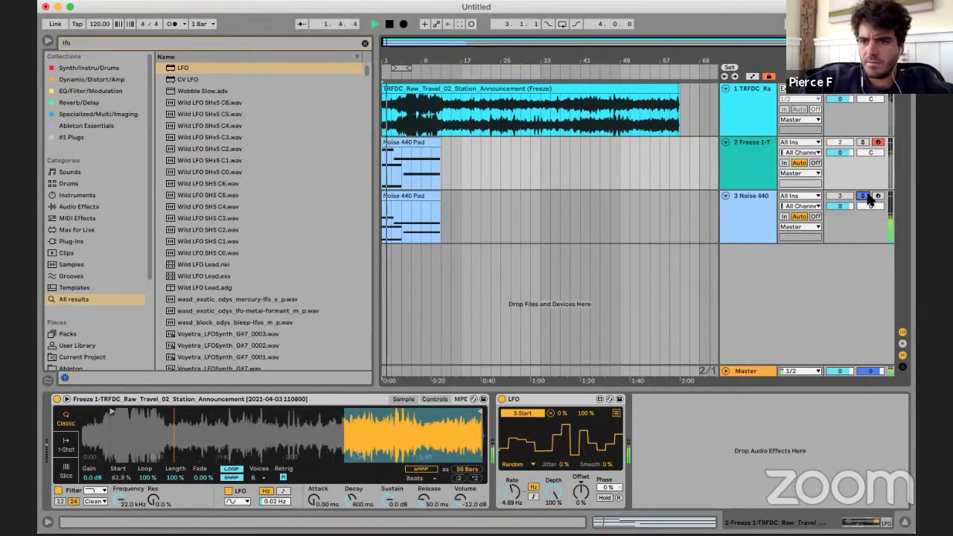
click(862, 195)
click(862, 142)
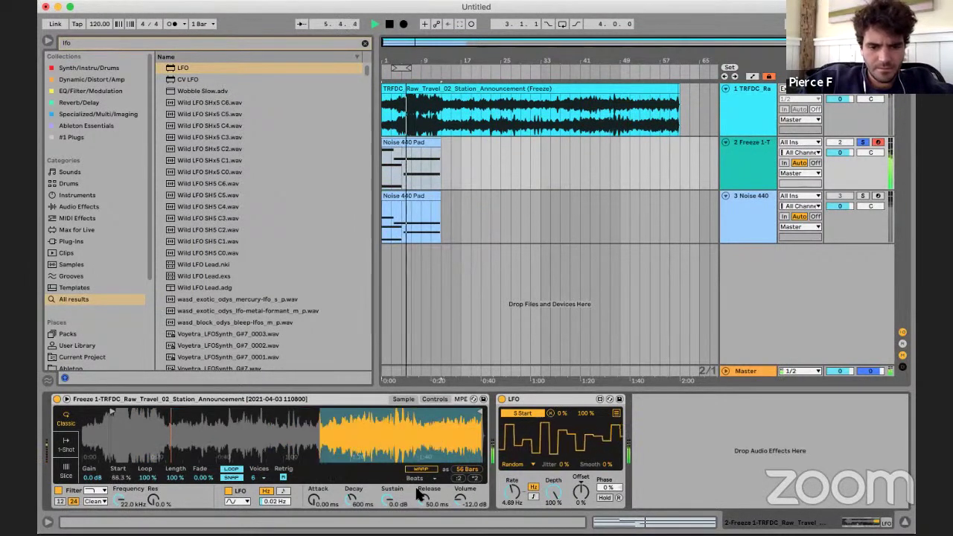
- Set Simpler's release to 13.6 s and add EQ Eight after the LFO device
drag(422, 496, 422, 447)
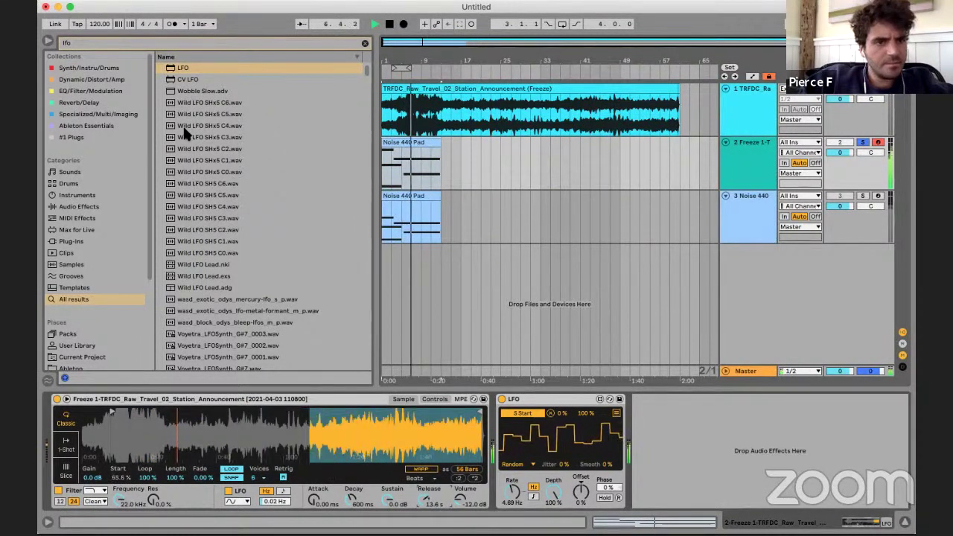
key(super+f)
text(eq eight)
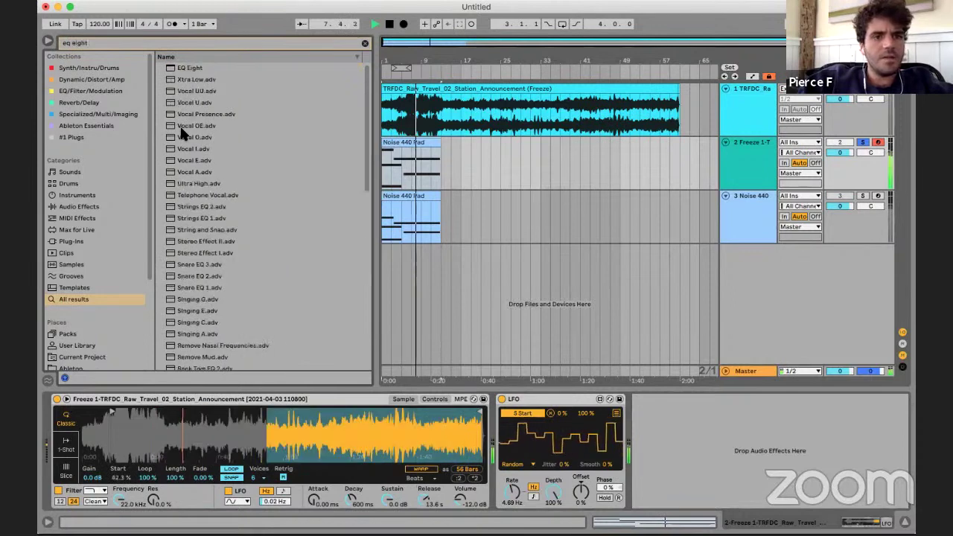
drag(203, 68, 655, 442)
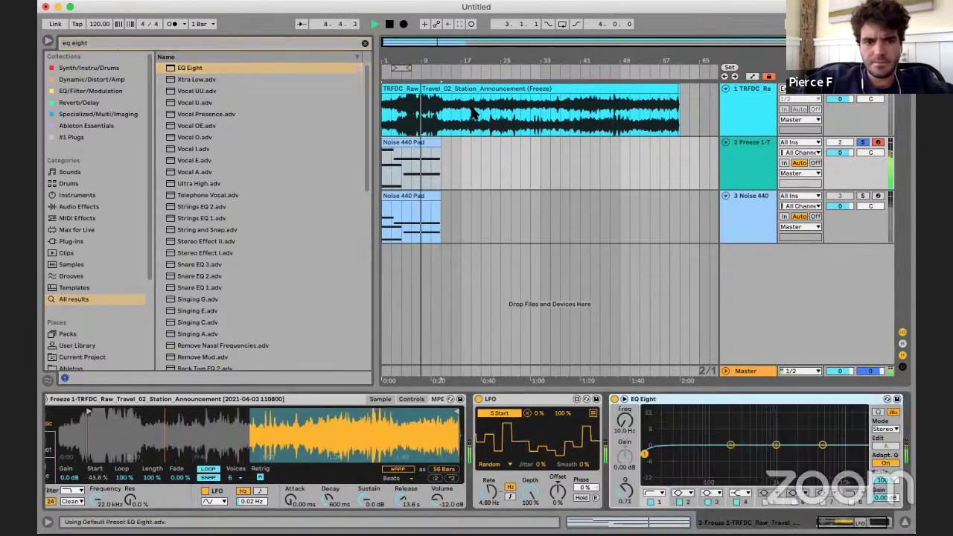
- Loop the arrangement over the first 8 bars and trim both Noise 440 Pad clips to end at bar 9
click(436, 232)
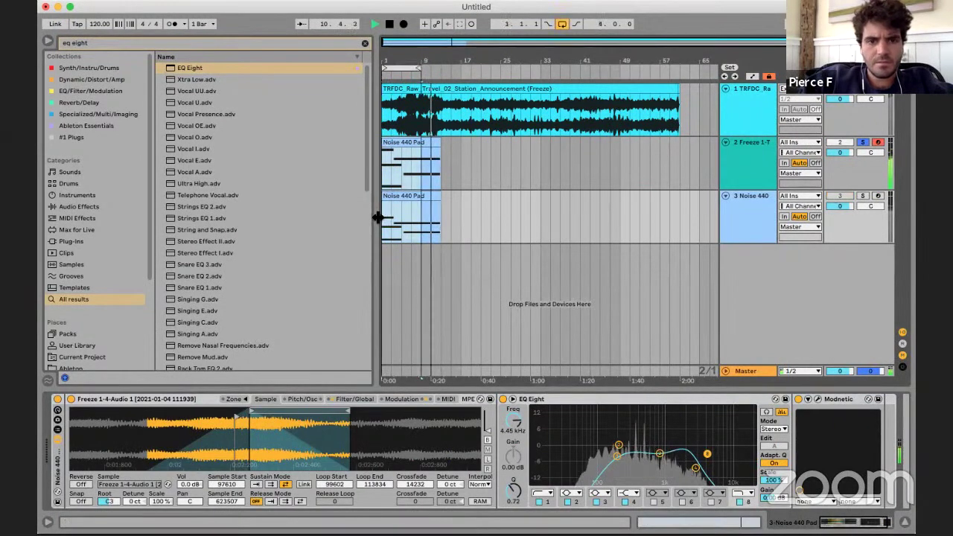
click(422, 173)
click(438, 231)
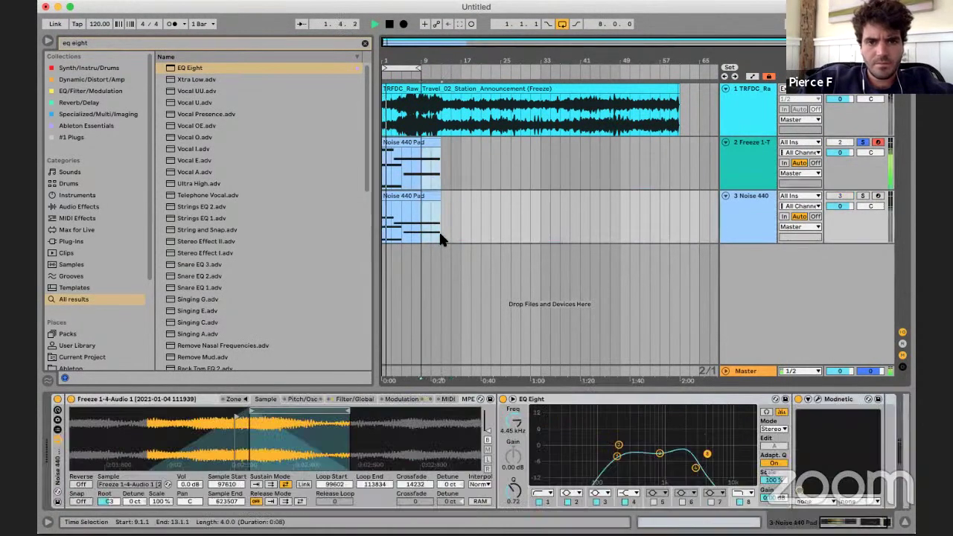
click(407, 165)
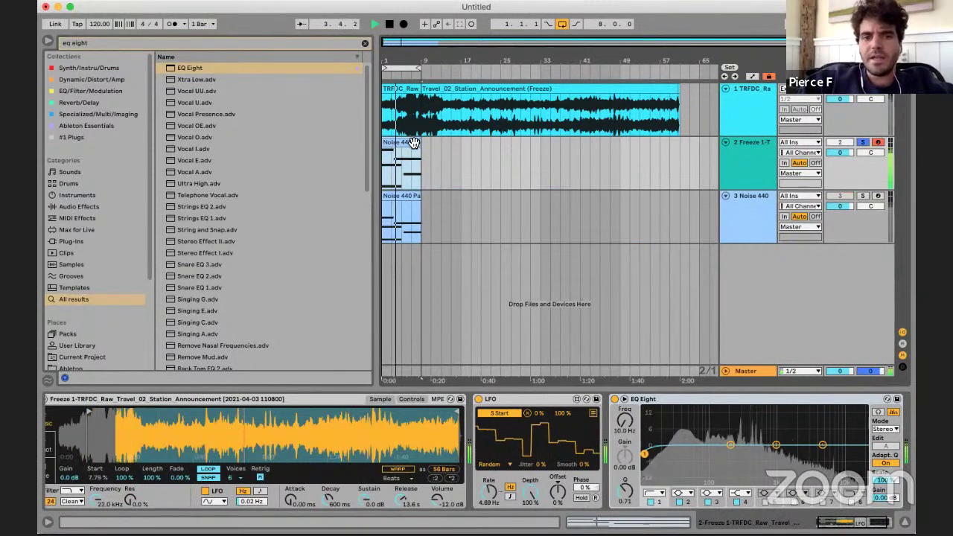
- Enable clip looping on both Noise 440 Pad clips
double_click(412, 142)
click(98, 401)
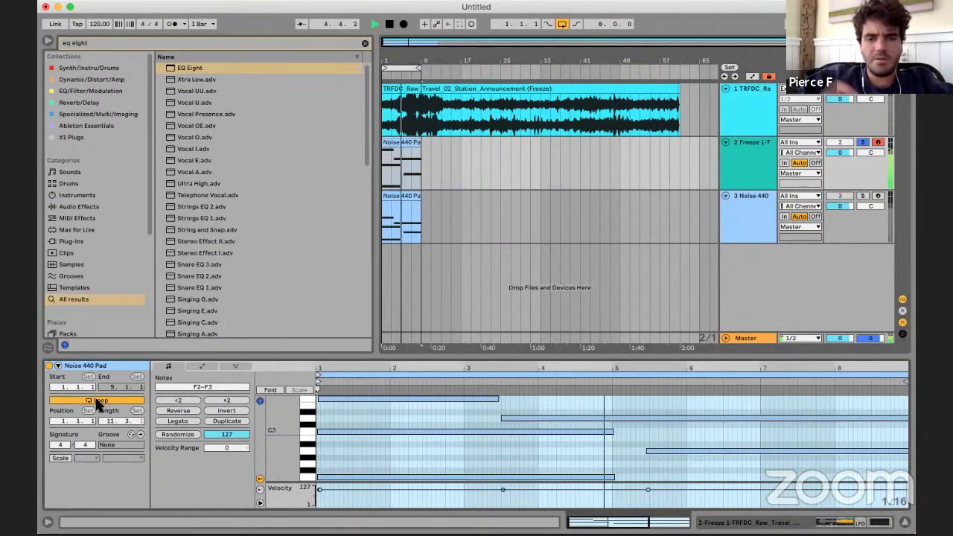
click(110, 400)
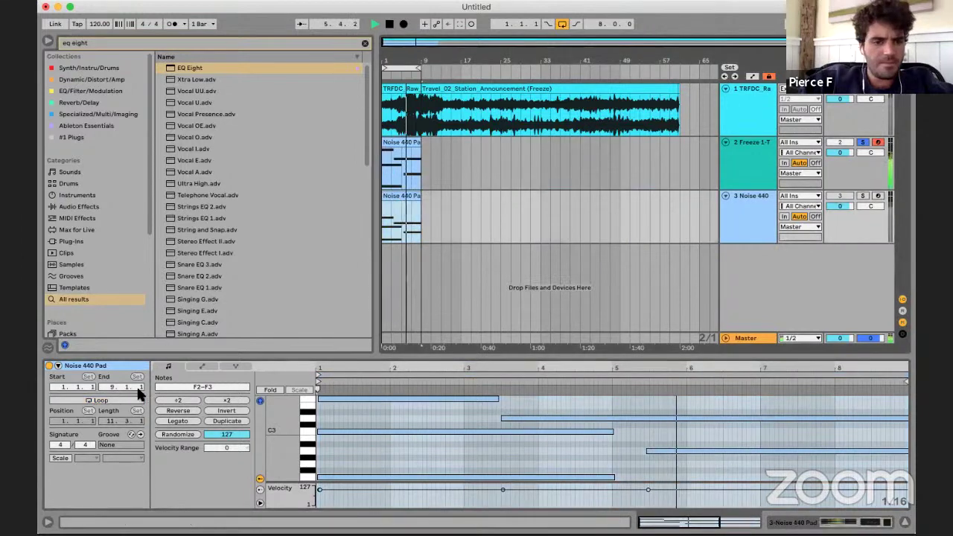
click(113, 402)
- Set the Simpler track clip's loop length to 8 bars and extend the clip to bar 63
click(405, 144)
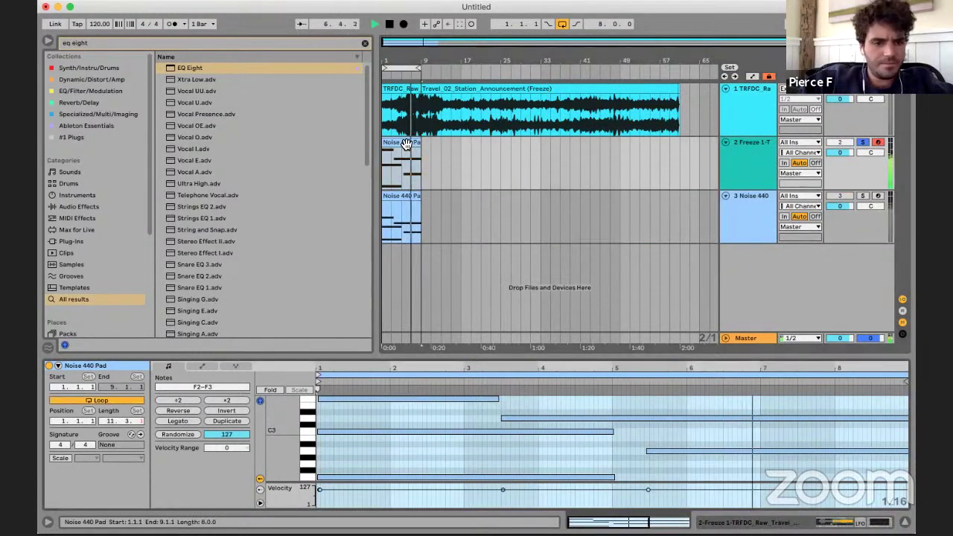
scroll(518, 400, down, 3)
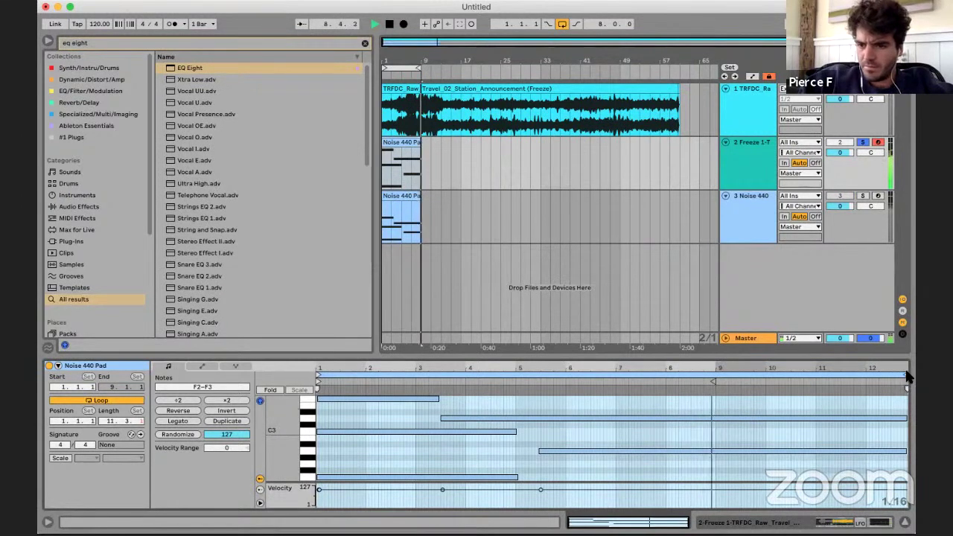
drag(904, 380, 702, 385)
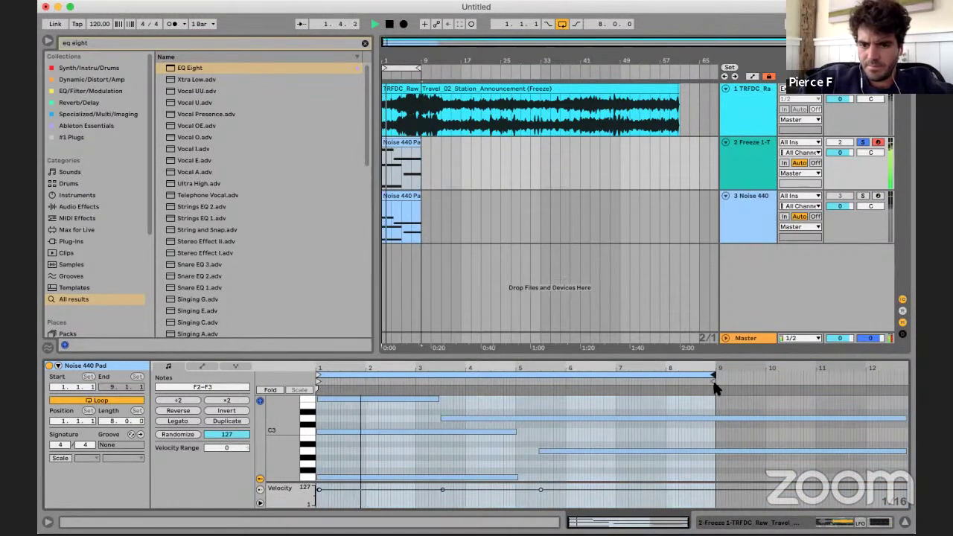
click(438, 126)
click(438, 148)
drag(420, 164, 685, 172)
- Stop playback, set the Noise 440 Pad track clip's loop length to 8 bars, and extend the clip to bar 63
click(406, 196)
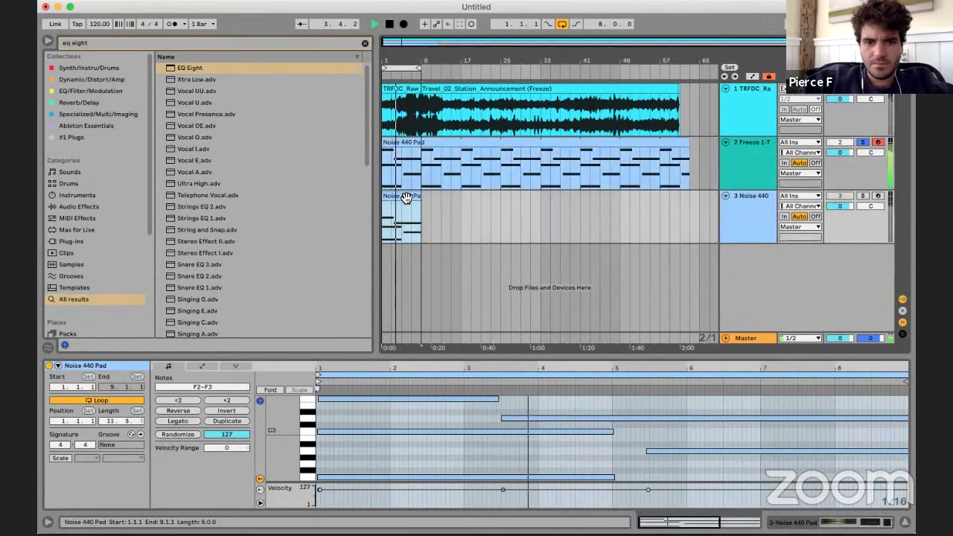
key(space)
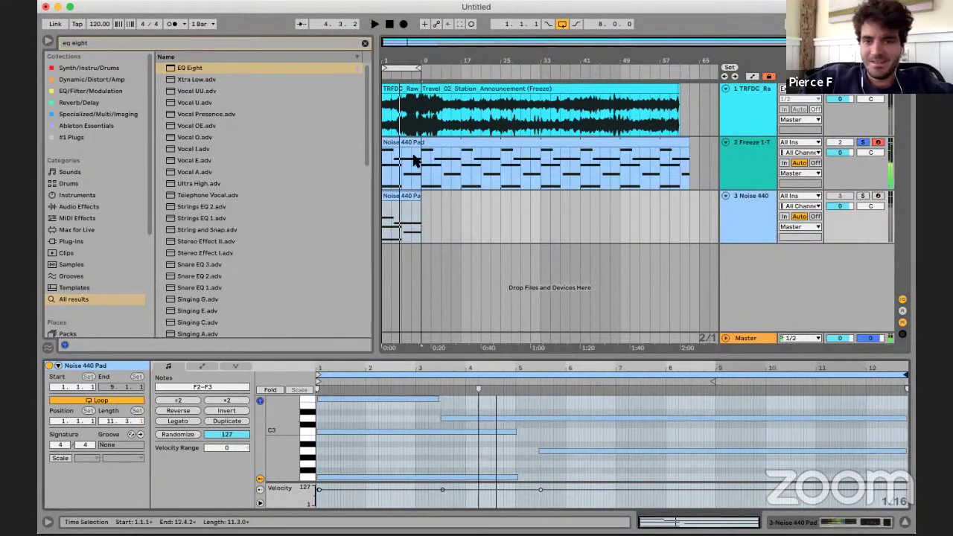
click(395, 196)
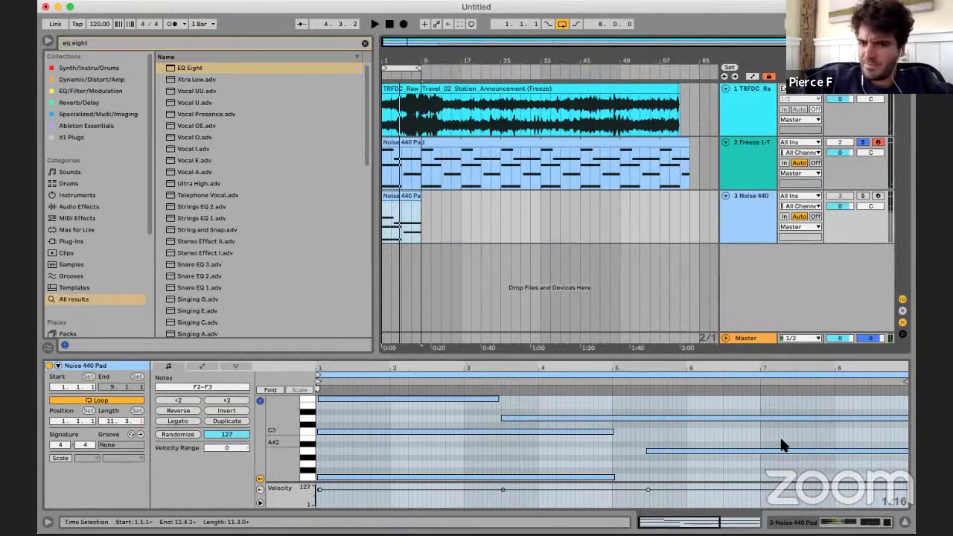
scroll(779, 436, down, 3)
drag(904, 377, 715, 380)
click(512, 259)
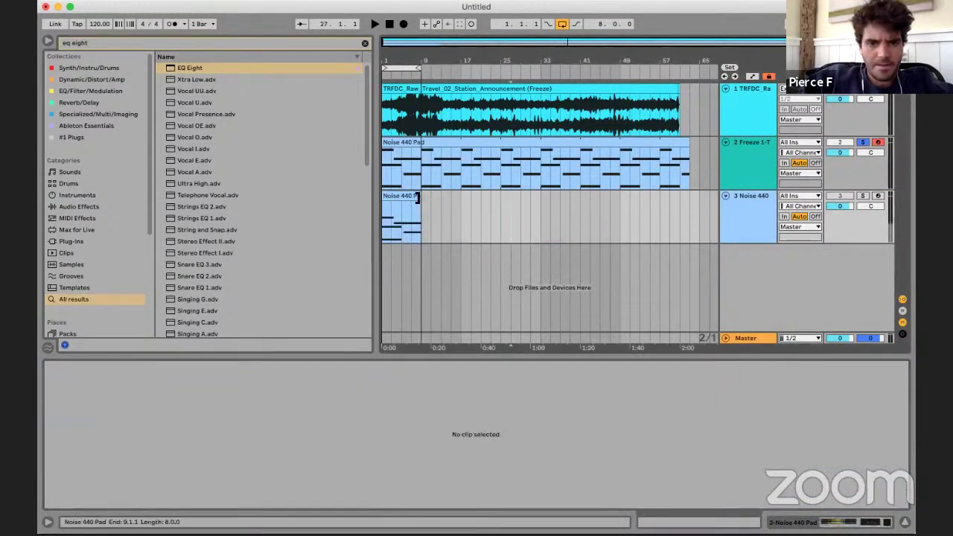
drag(419, 197, 674, 215)
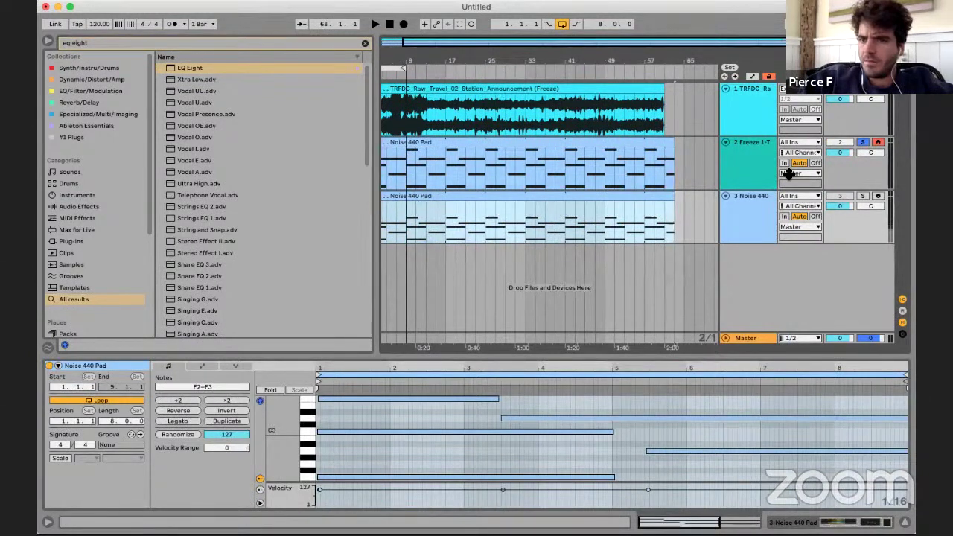
- Unsolo the Simpler track at -5.7 dB, reactivate the Noise 440 Pad track, and play both with the arrangement loop off
click(866, 143)
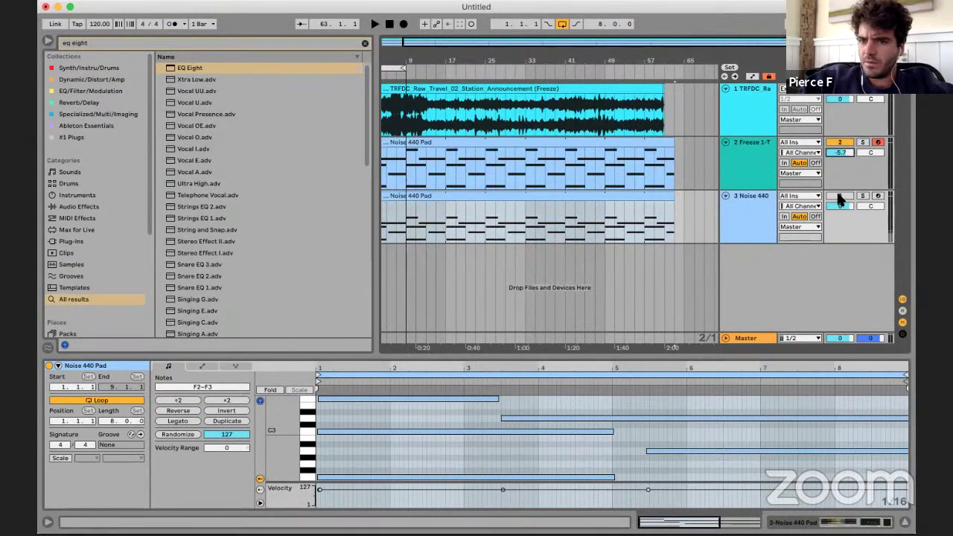
key(space)
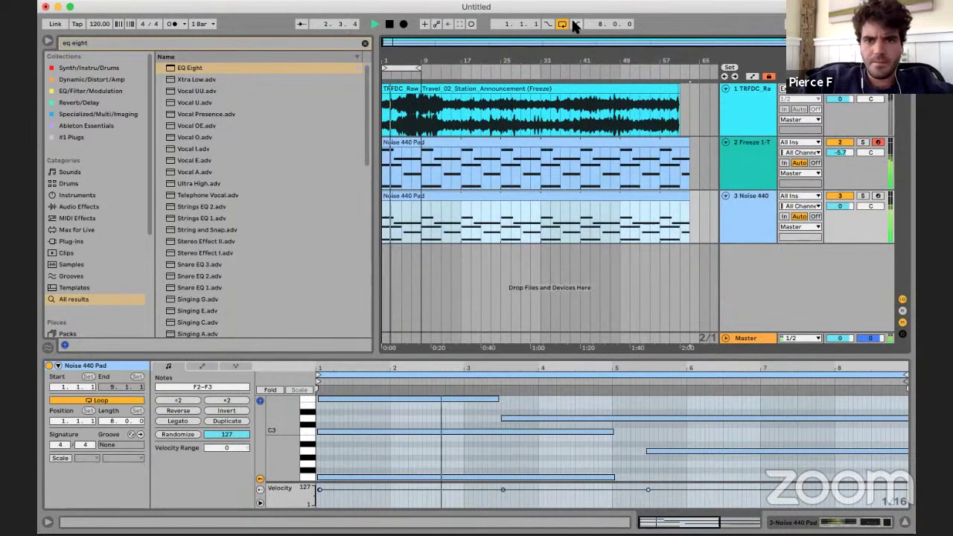
click(505, 132)
- Shape the Simpler track's EQ Eight with a low cut, a high cut and a slight dip at 1000 Hz
click(494, 153)
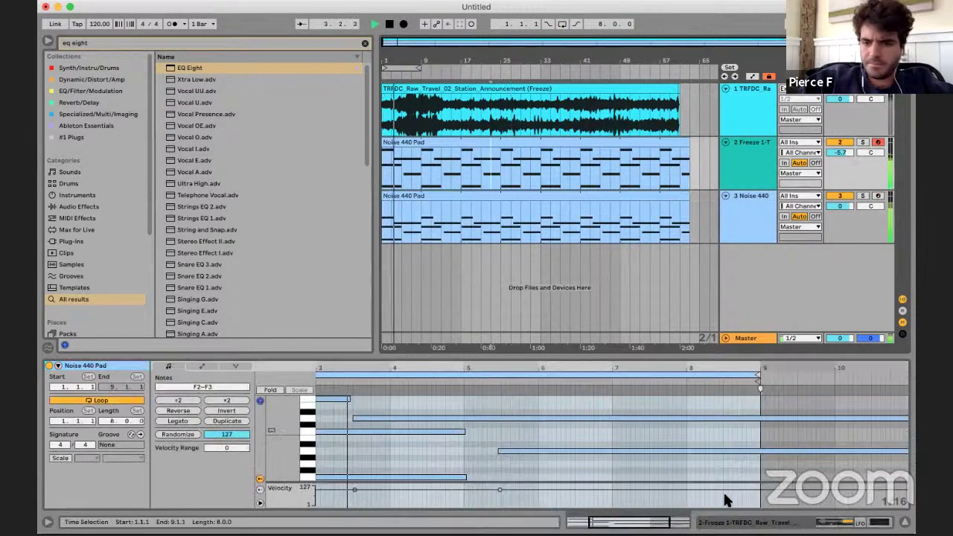
click(786, 521)
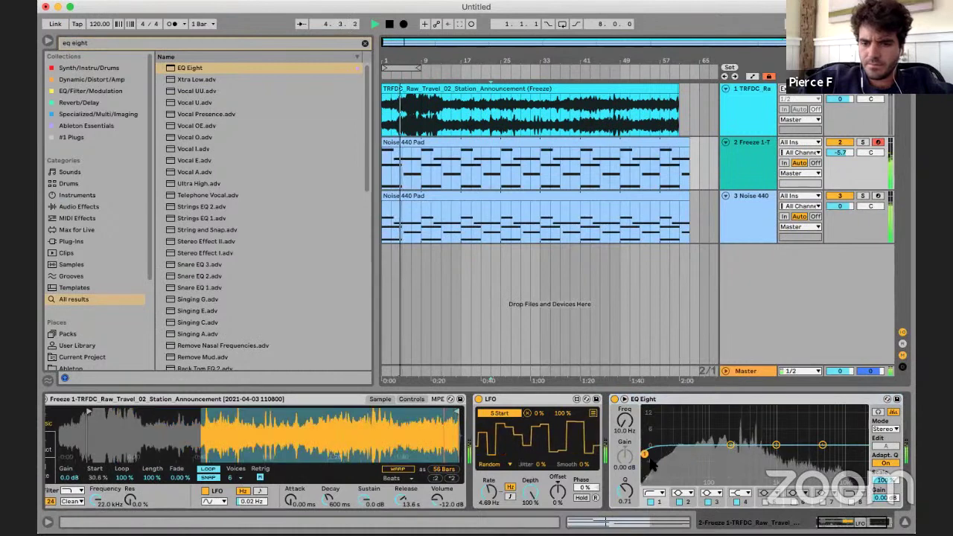
click(849, 502)
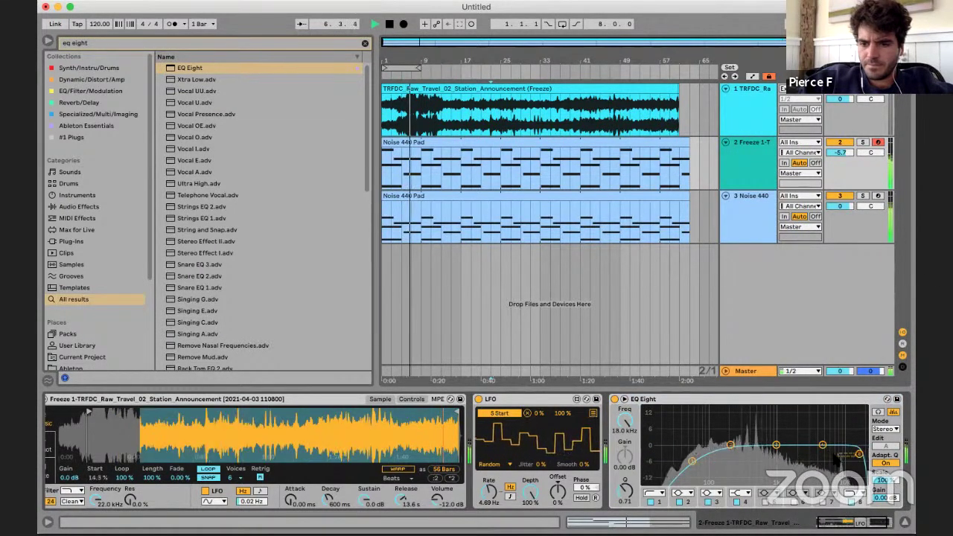
drag(859, 452, 776, 452)
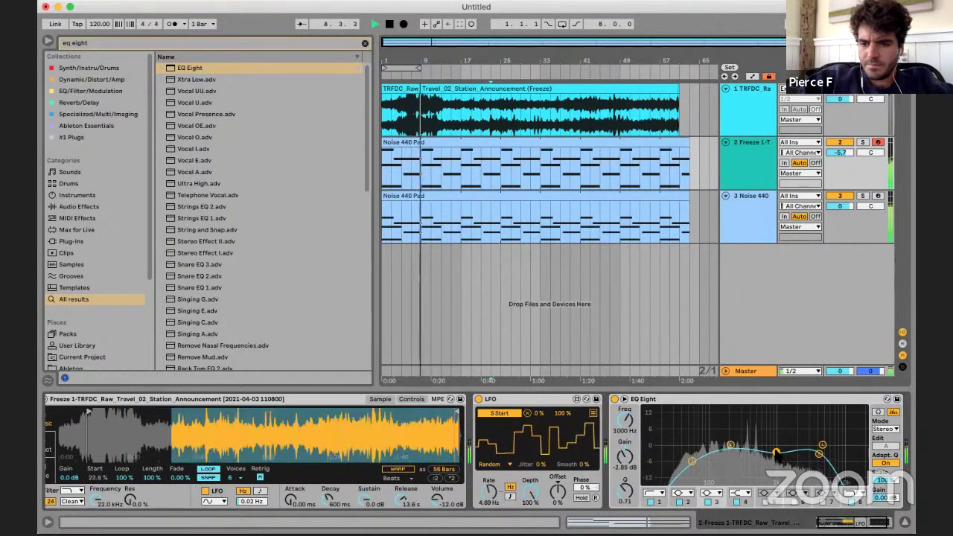
- Pan the Noise 440 Pad track to 29R and the Simpler track to 28L, and set the Simpler track's volume to -3.2 dB
drag(869, 207, 869, 190)
mouse_move(870, 152)
mouse_down()
mouse_move(871, 175)
mouse_move(840, 143)
mouse_move(869, 148)
mouse_up()
click(839, 152)
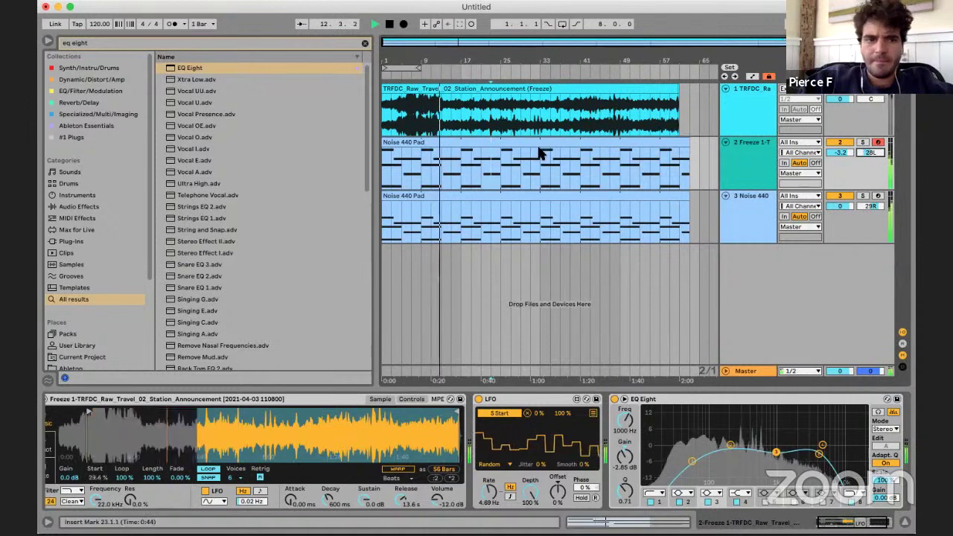
- Group the Simpler and Noise 440 Pad tracks
scroll(539, 152, down, 1)
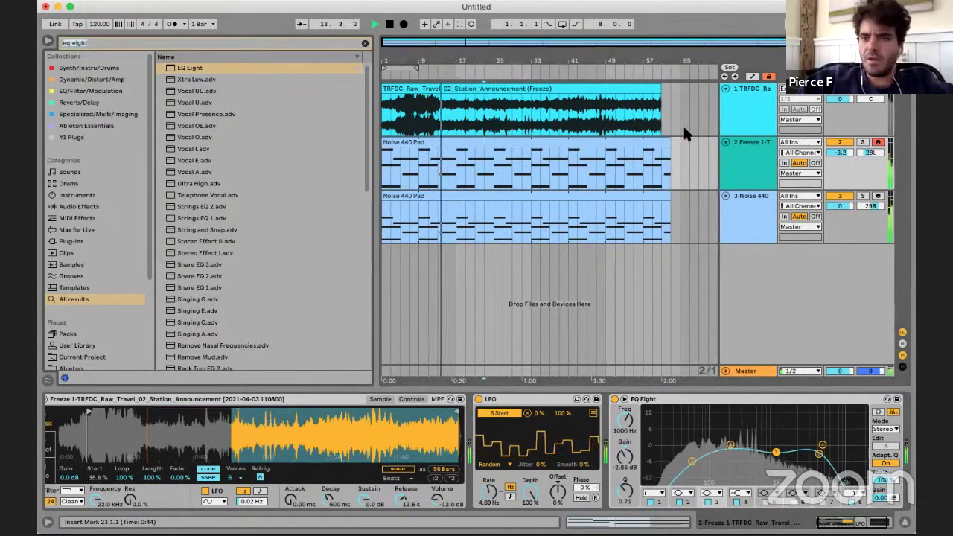
shift+click(745, 210)
key(super+g)
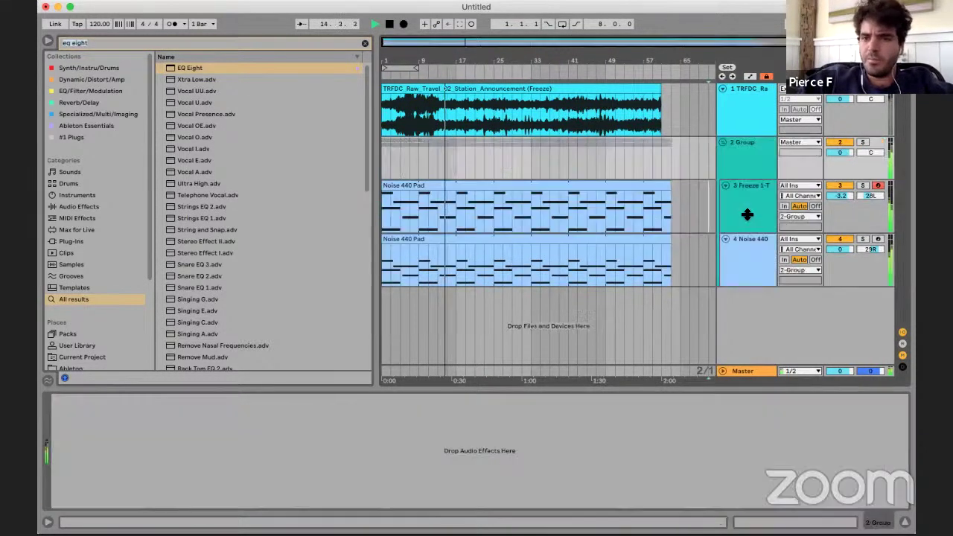
- Add Auto Pan to the group track with the random waveform, amount 32.5 % and rate 0.87 Hz
key(super+f)
text(auto pan)
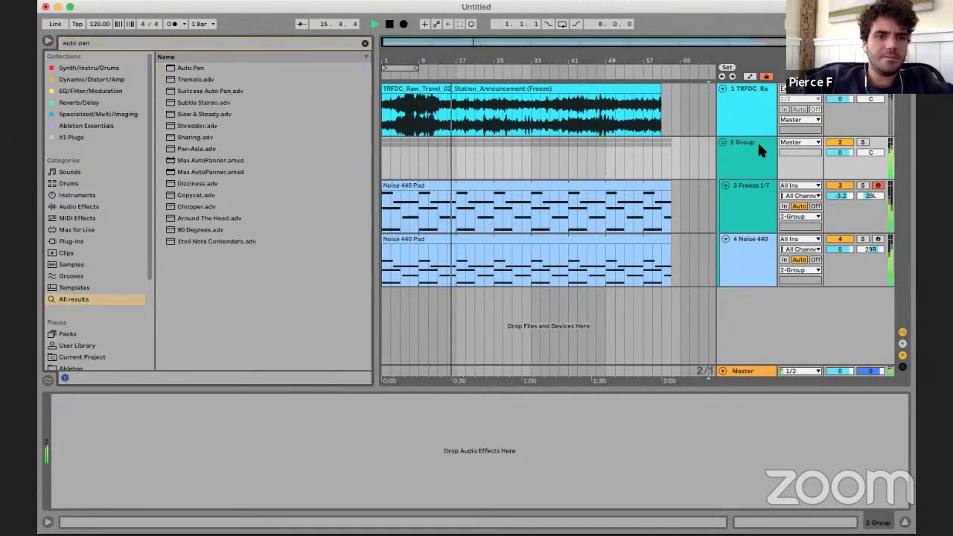
key(Down)
key(Return)
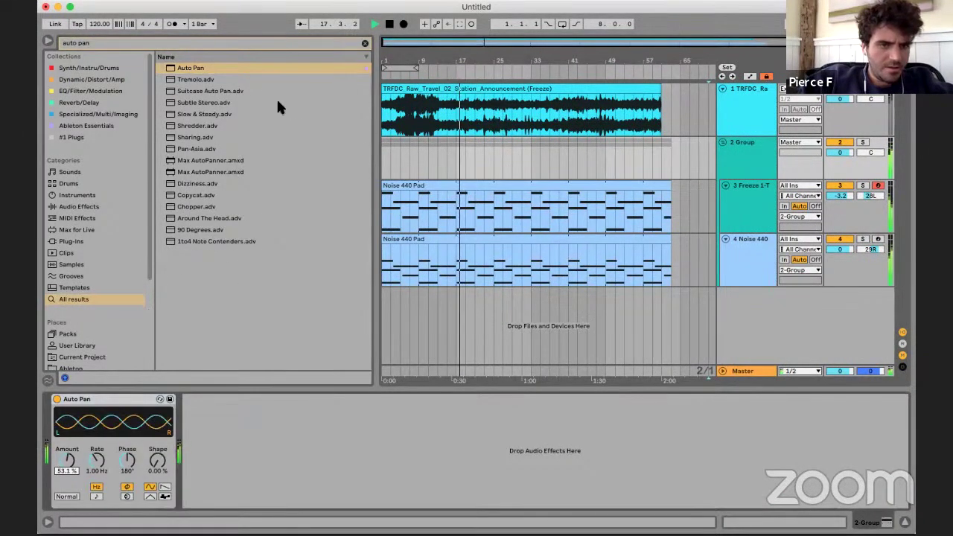
click(164, 498)
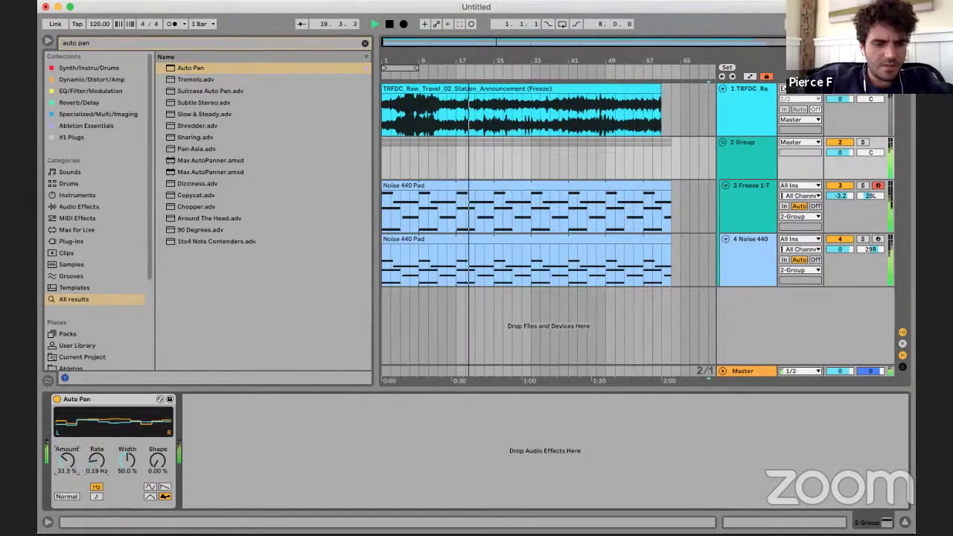
mouse_move(66, 460)
mouse_down()
mouse_move(99, 445)
mouse_move(71, 468)
mouse_up()
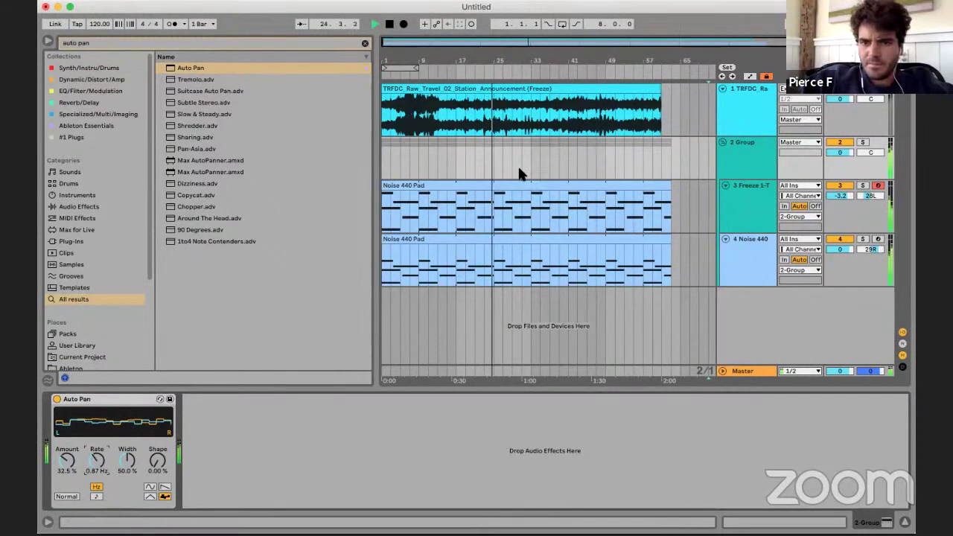
- Set the Simpler track's envelope to a decay of 29.8 s and a release of 50.4 s
click(447, 206)
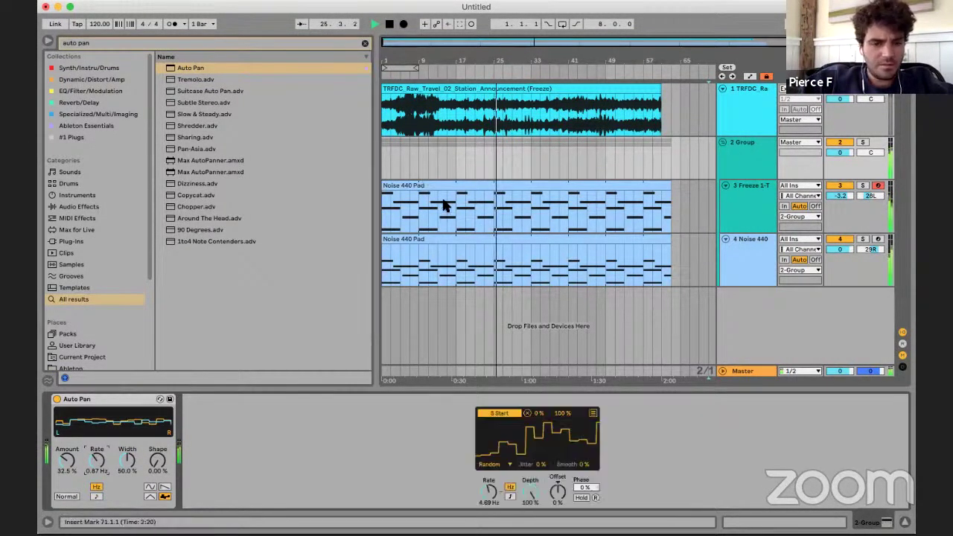
drag(400, 497, 401, 469)
drag(327, 497, 327, 443)
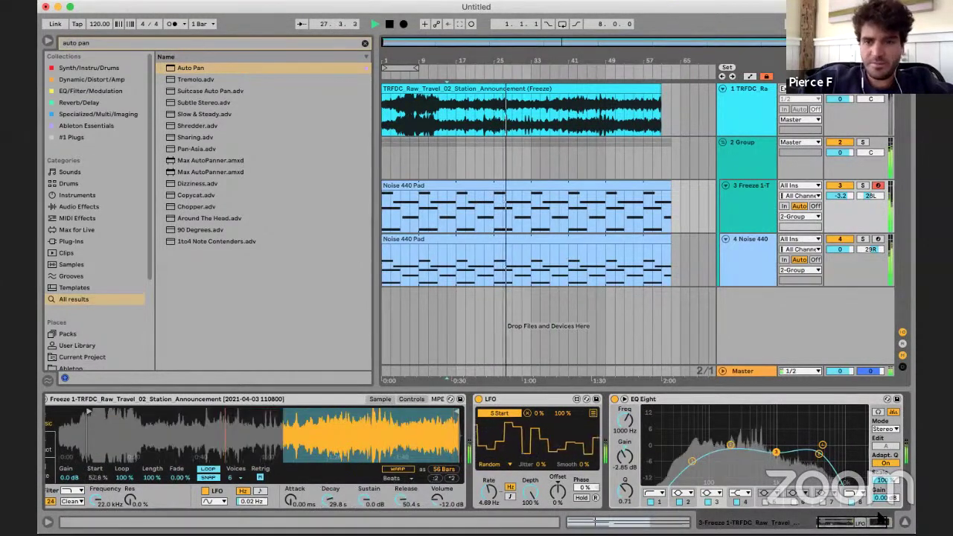
- Search for Hybrid Reverb and add it to the frozen station announcement track
click(905, 522)
key(super+f)
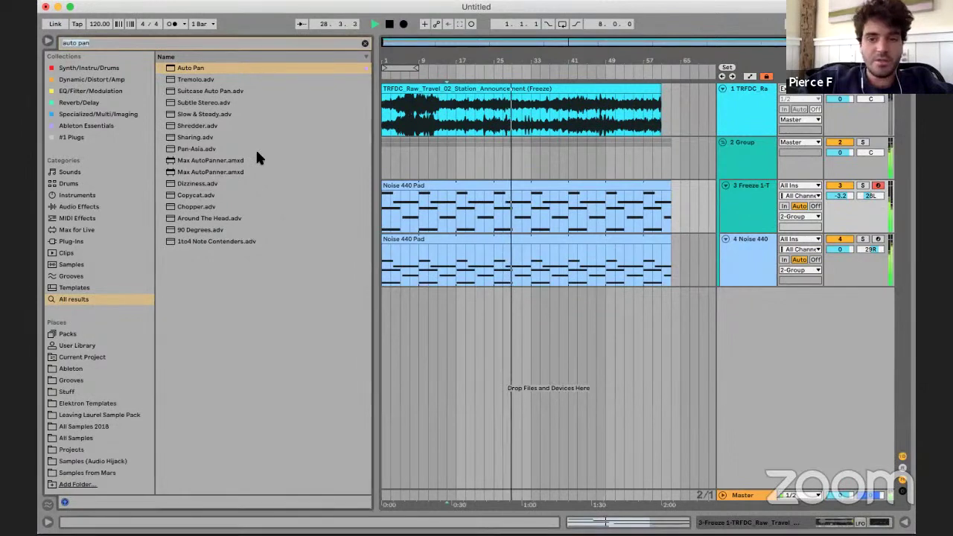
text(hyb)
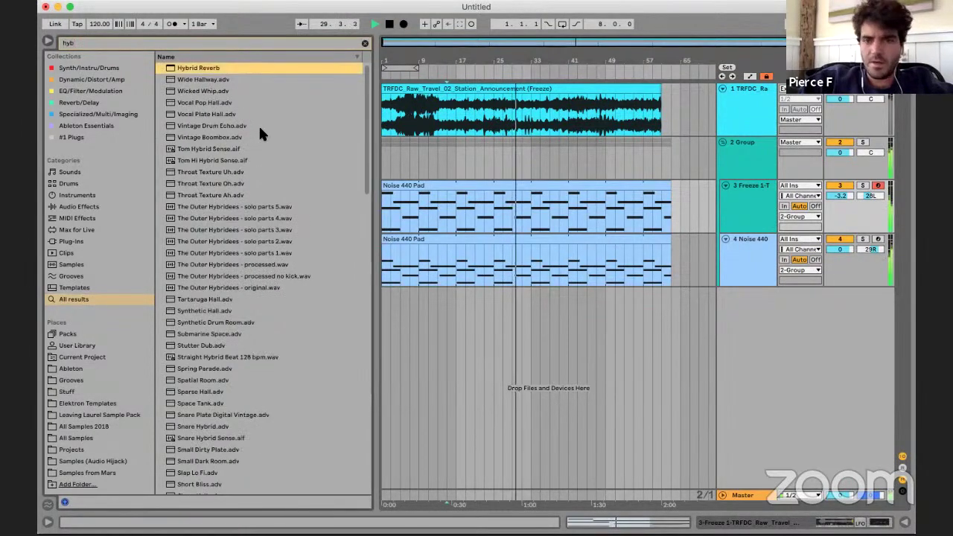
drag(182, 71, 721, 130)
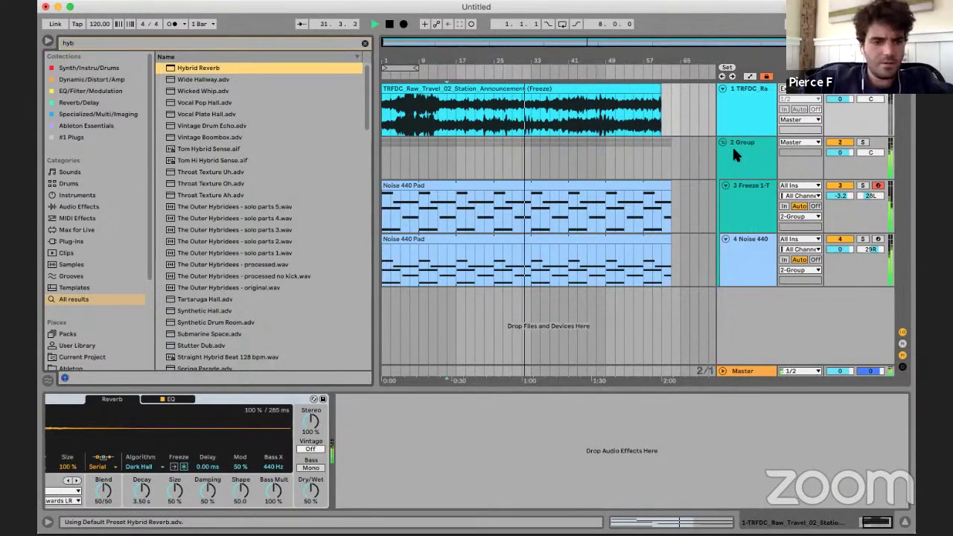
- Add Hybrid Reverb to the group track with blend 56/44, decay 9.66 s, size 71 %, stereo 175 % and dry/wet 35 %
click(733, 152)
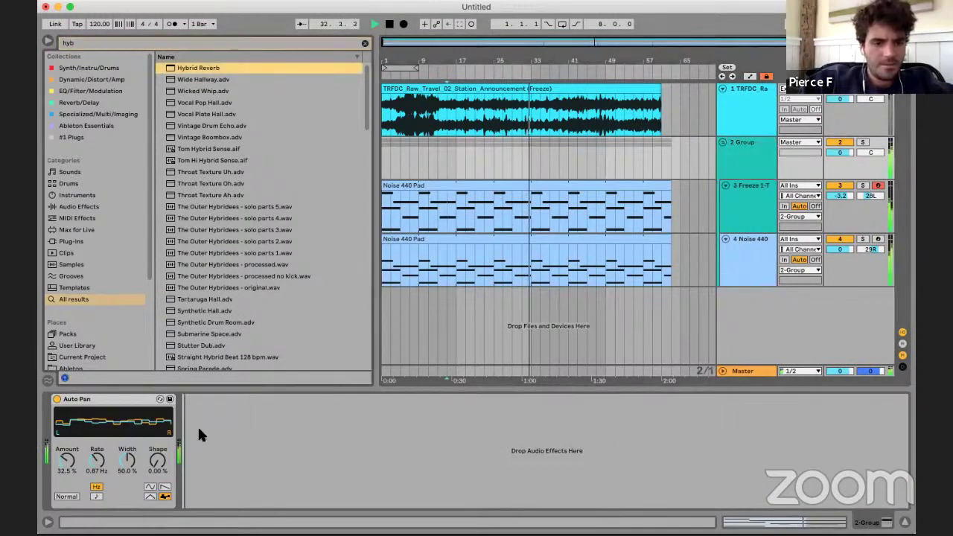
drag(199, 429, 199, 428)
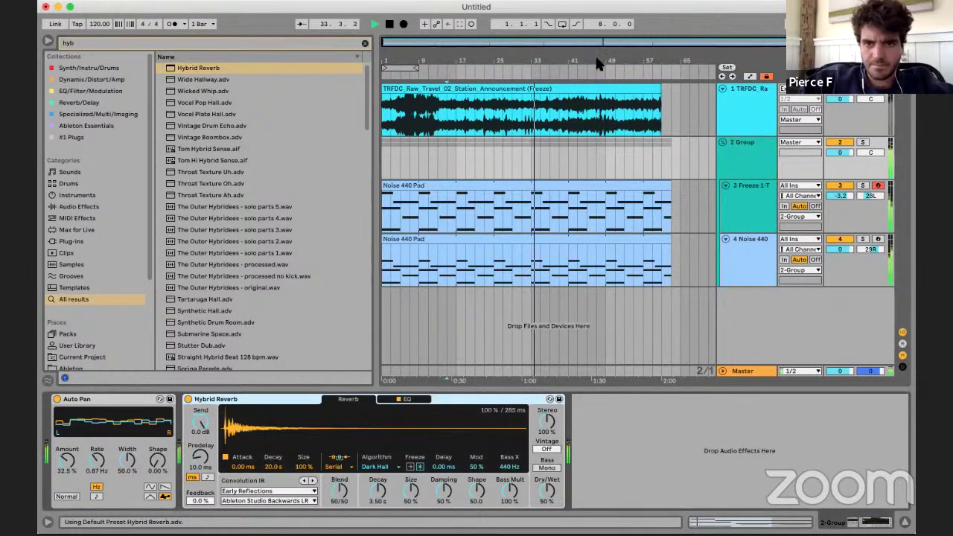
drag(546, 489, 546, 521)
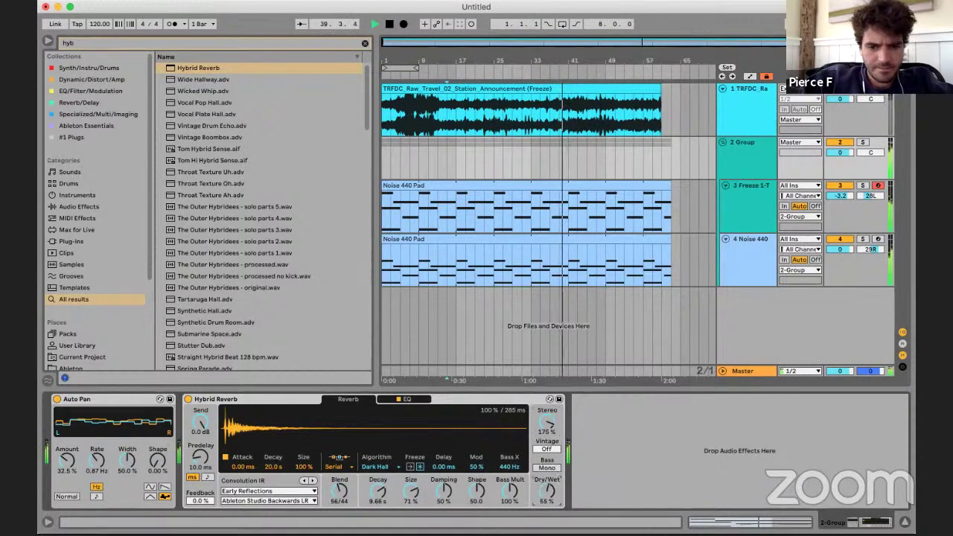
- Boost the group reverb's EQ by 5.8 dB at 1.38 kHz and set its dry/wet to 29 %
click(407, 399)
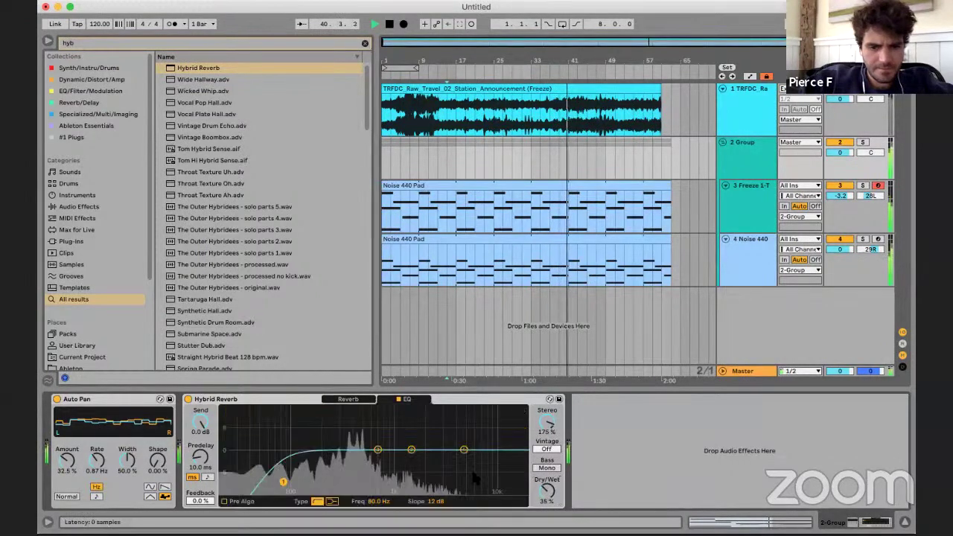
drag(463, 423, 408, 429)
click(547, 491)
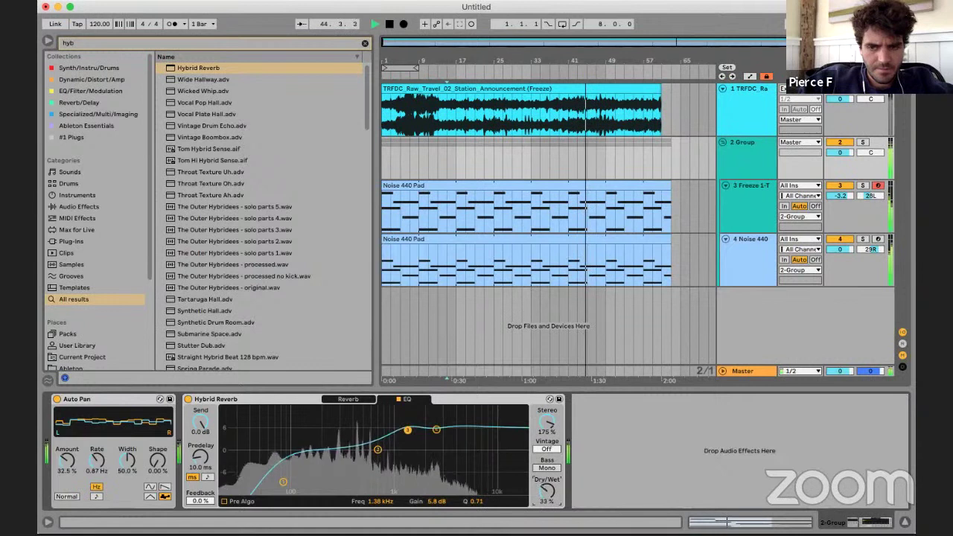
drag(546, 488, 547, 495)
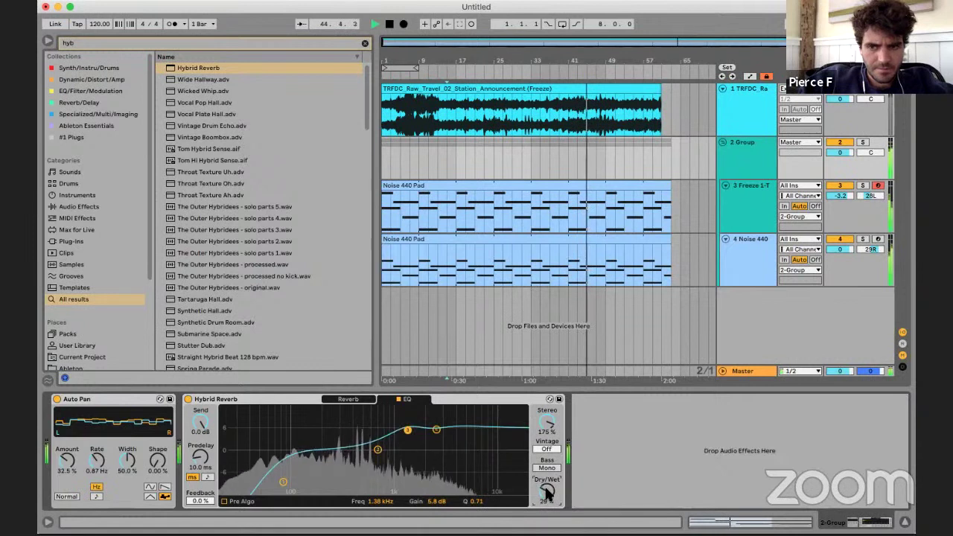
click(731, 163)
key(space)
- Search for the LABS instrument, add it on a new MIDI track, and set its Soft Piano volume to 138 %
click(569, 186)
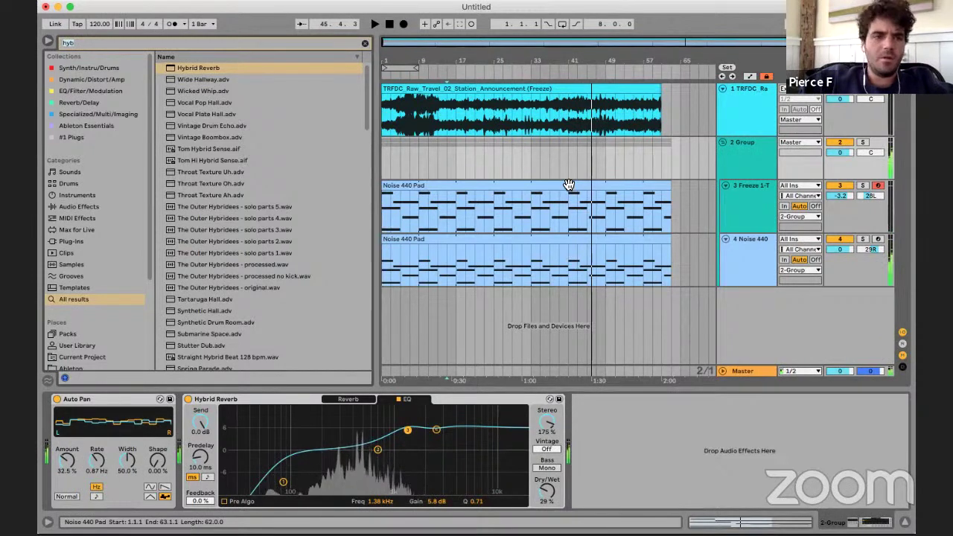
key(super+f)
text(labs)
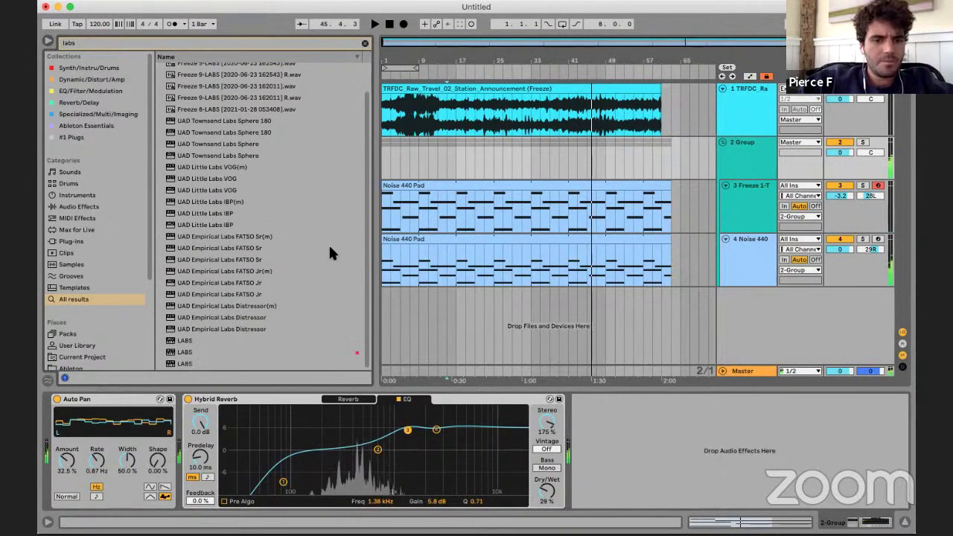
click(244, 354)
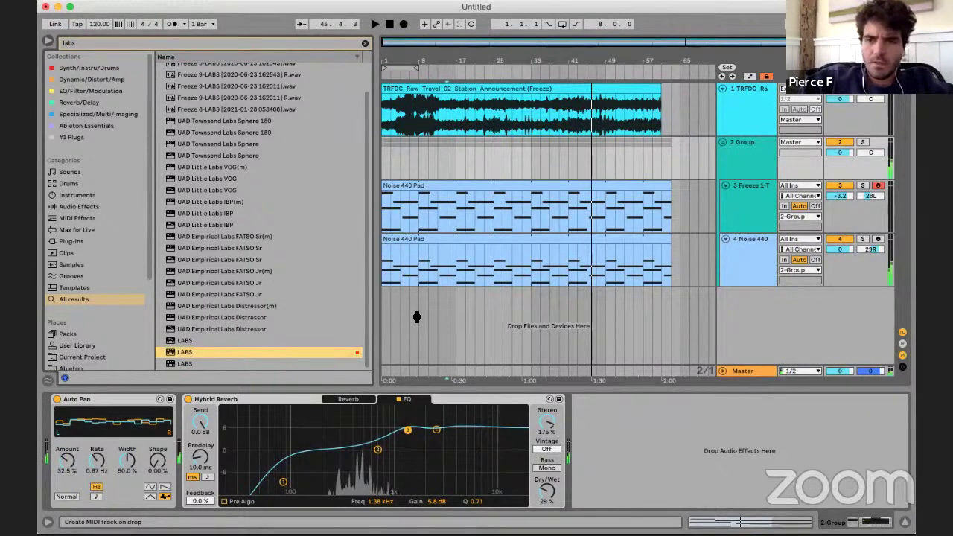
drag(416, 305, 417, 305)
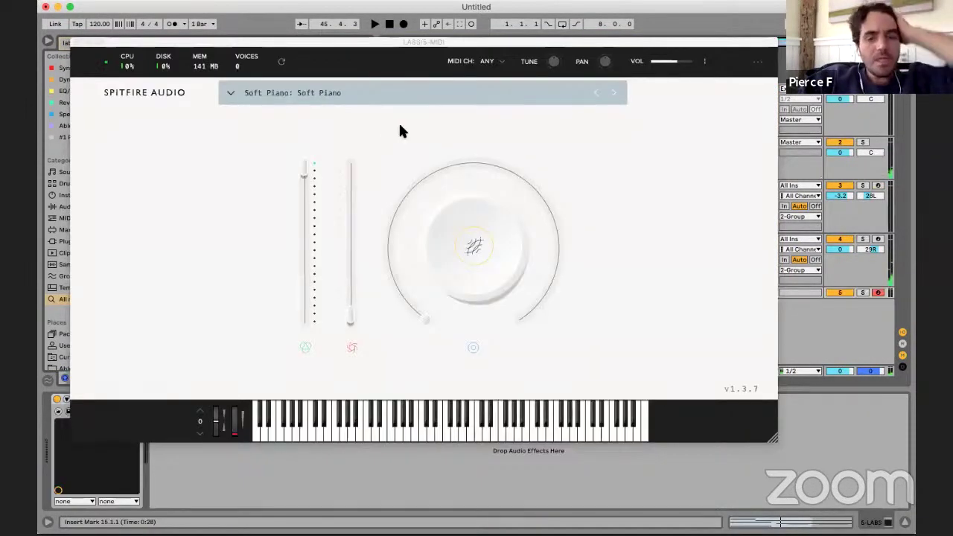
click(677, 62)
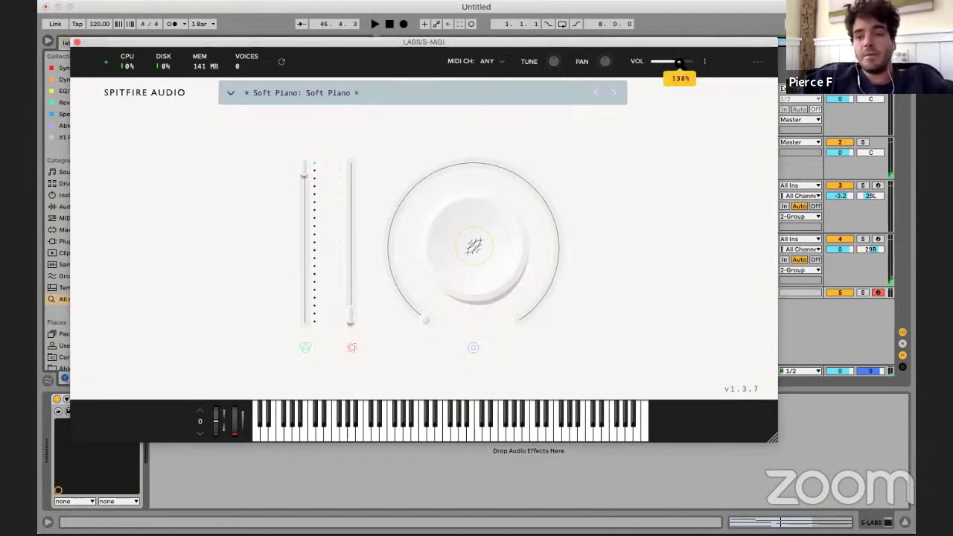
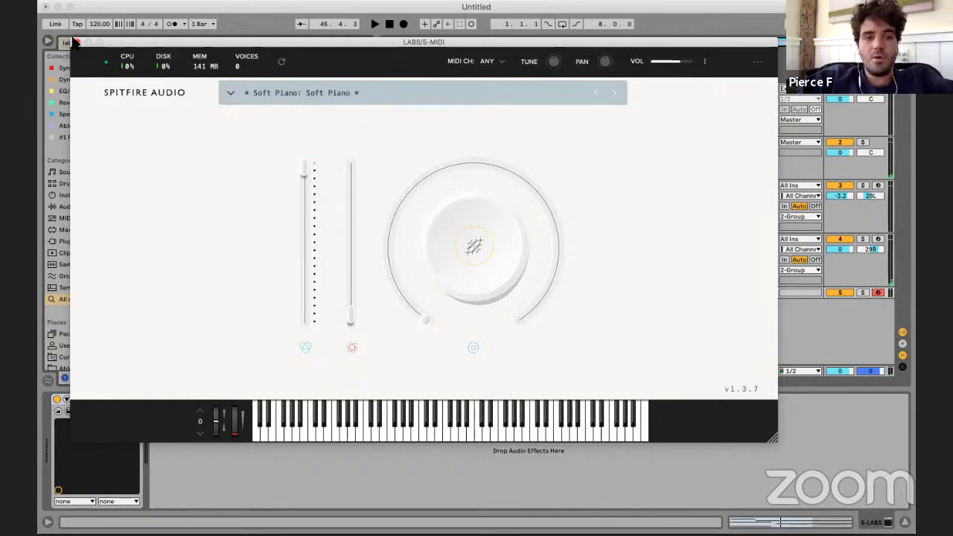
click(74, 42)
- Create an empty two-bar MIDI clip at bar 17 on the LABS track and enlarge its note editor
key(space)
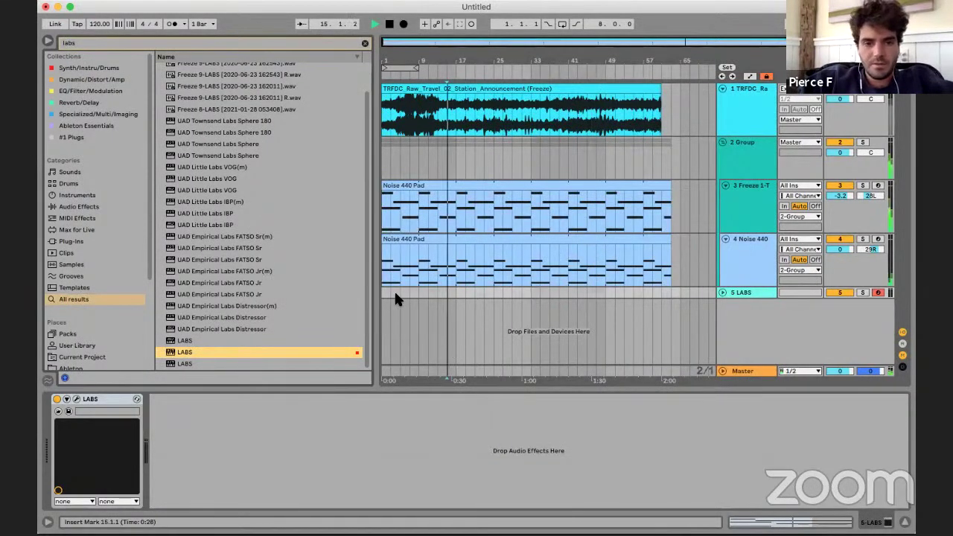
click(390, 290)
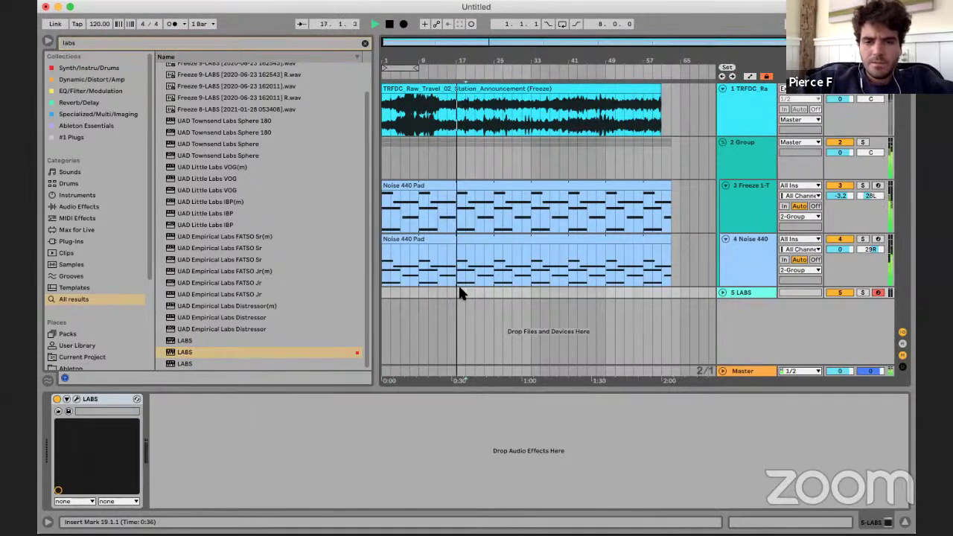
double_click(459, 290)
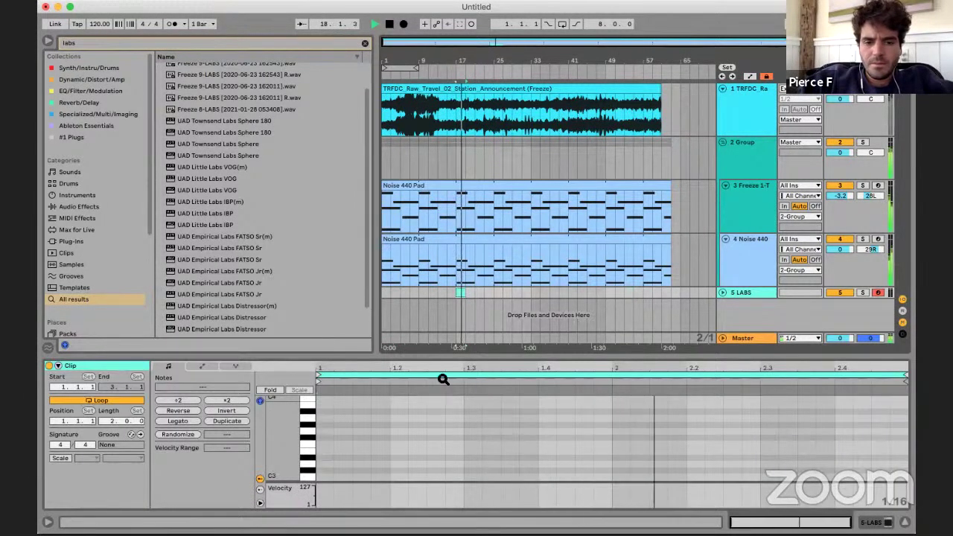
drag(436, 358, 436, 258)
click(516, 388)
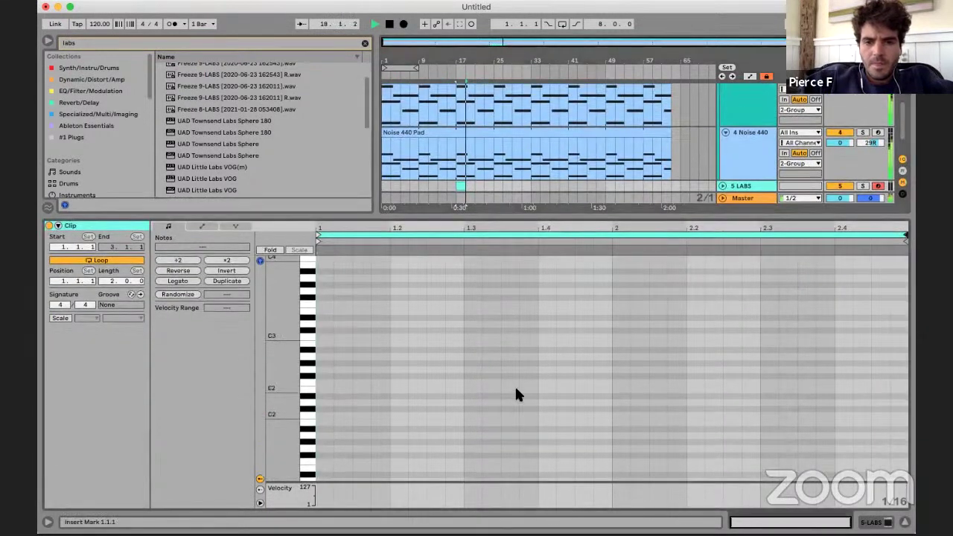
- Extend the LABS clip to bar 25 and set its loop length to 8 bars
click(461, 190)
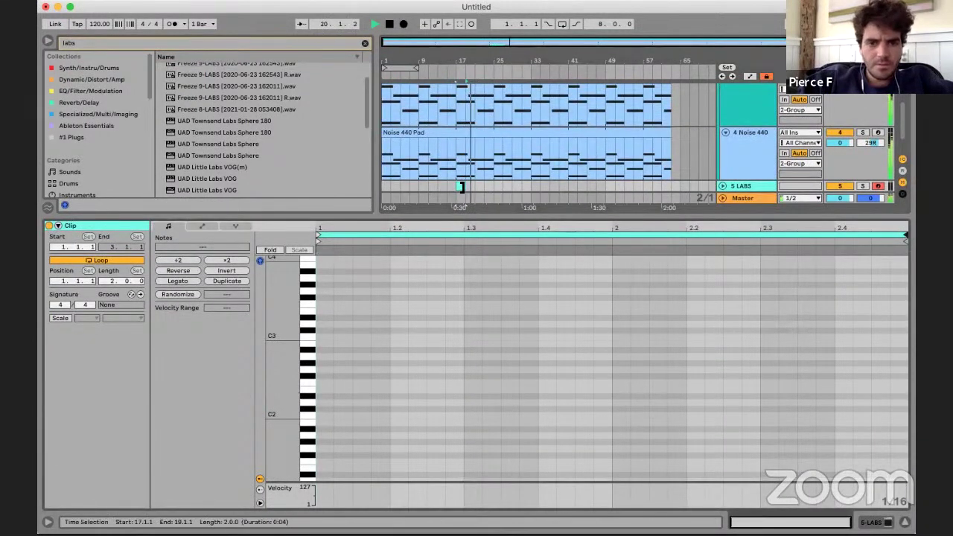
drag(460, 187, 493, 186)
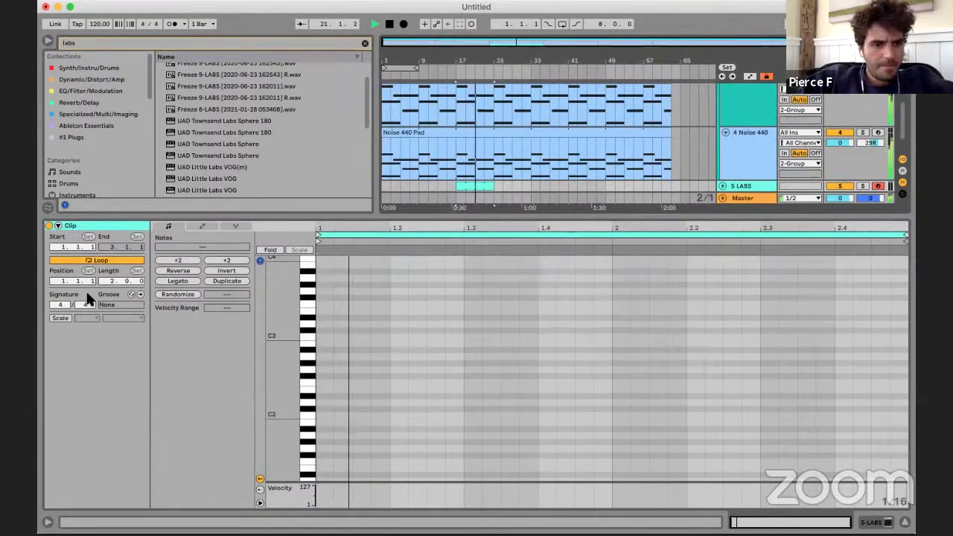
drag(109, 281, 108, 265)
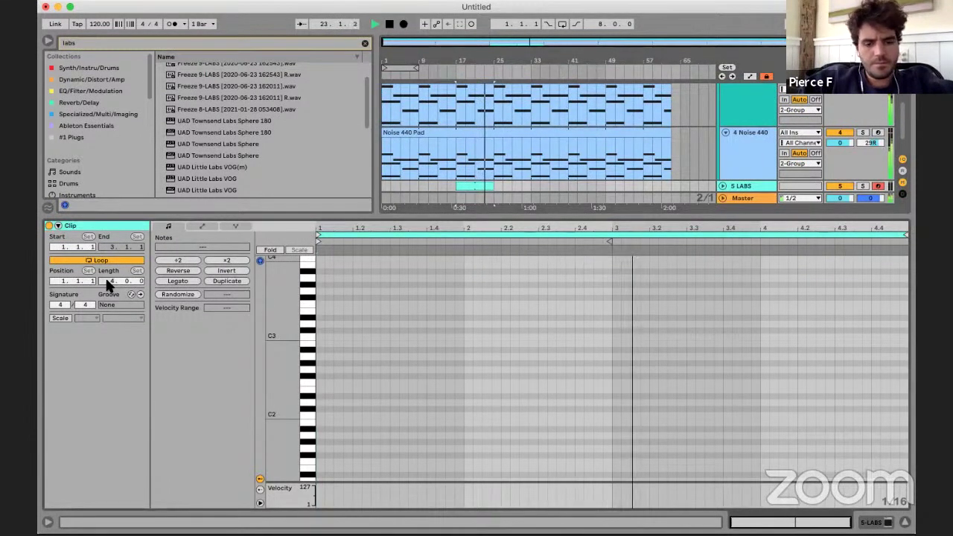
drag(105, 280, 109, 276)
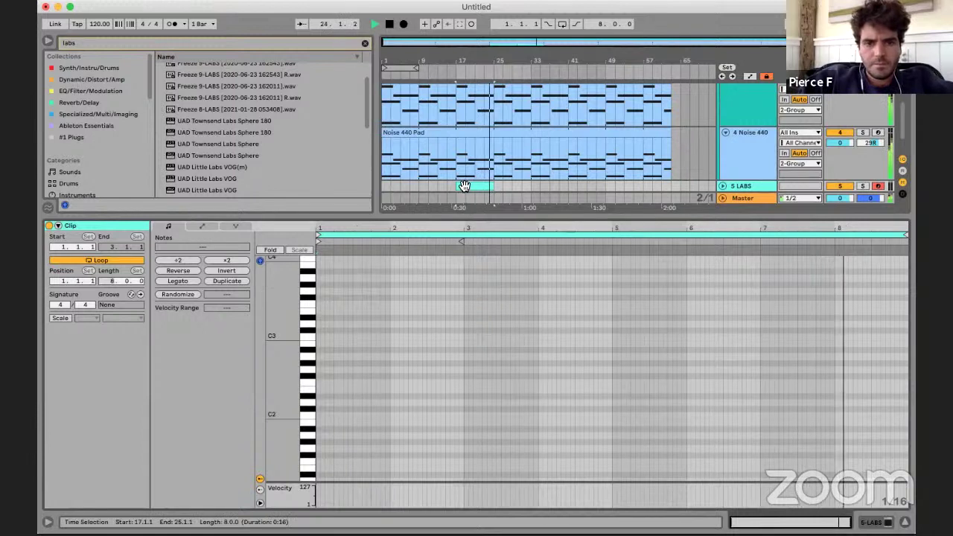
- Add a one-bar F#3 note at bar 2 of the LABS clip and play it back
key(space)
key(space)
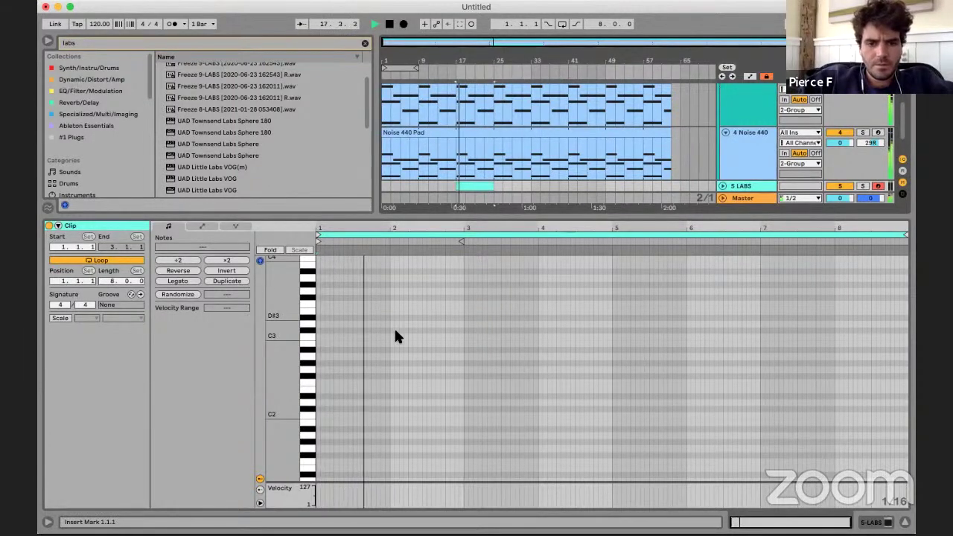
key(space)
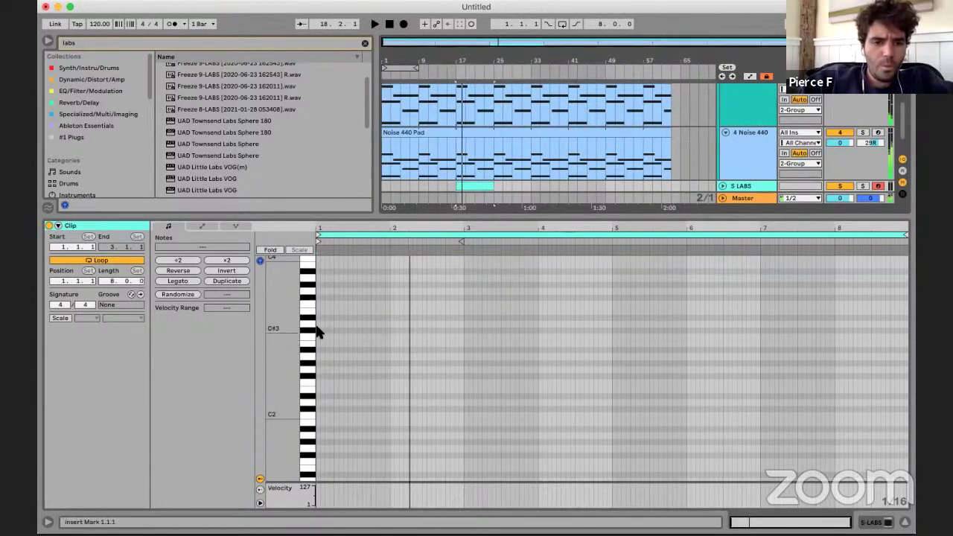
double_click(393, 298)
drag(391, 297, 463, 297)
key(space)
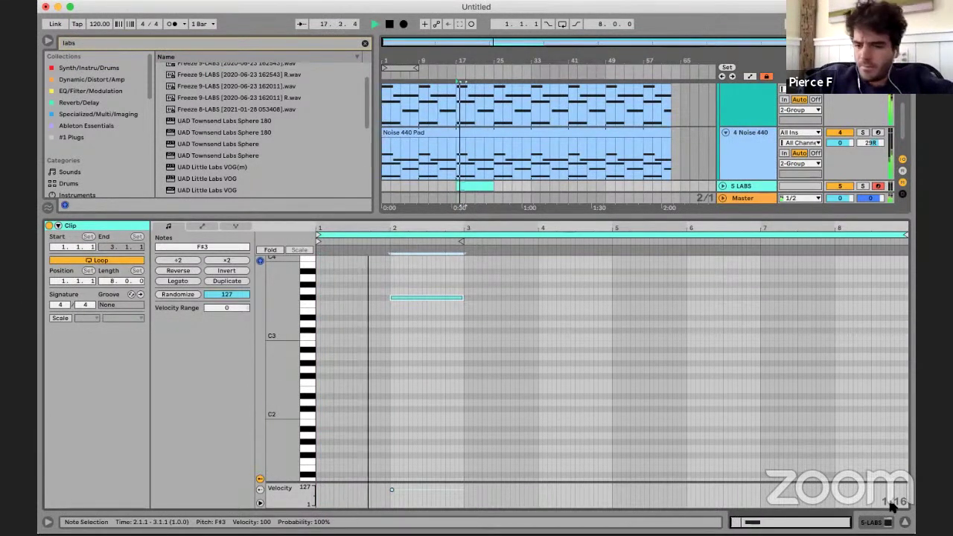
scroll(549, 153, down, 2)
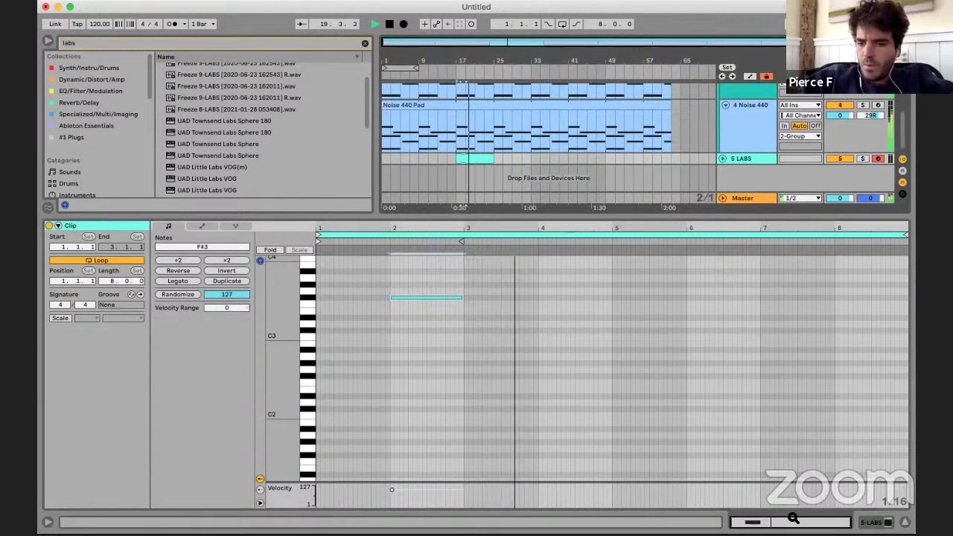
key(space)
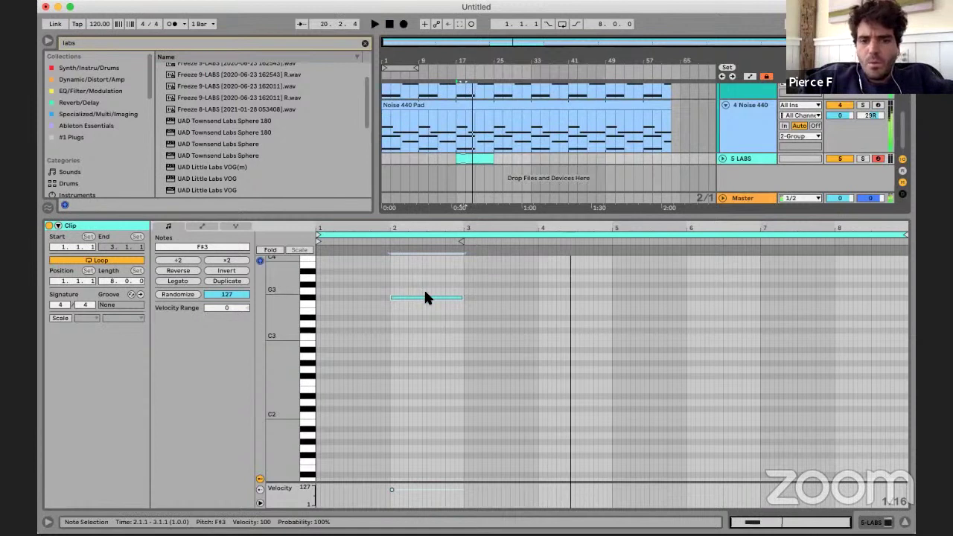
- Copy the F#3 note to bar 5 of the clip as two one-bar notes, B2 and G1
alt+drag(421, 297, 642, 380)
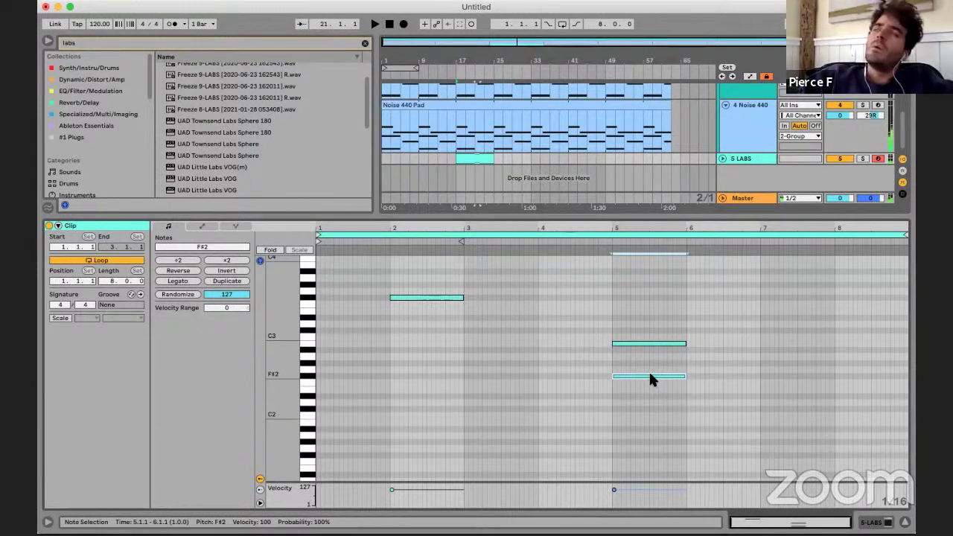
drag(624, 300, 625, 381)
click(630, 375)
key(Up)
key(shift+Down)
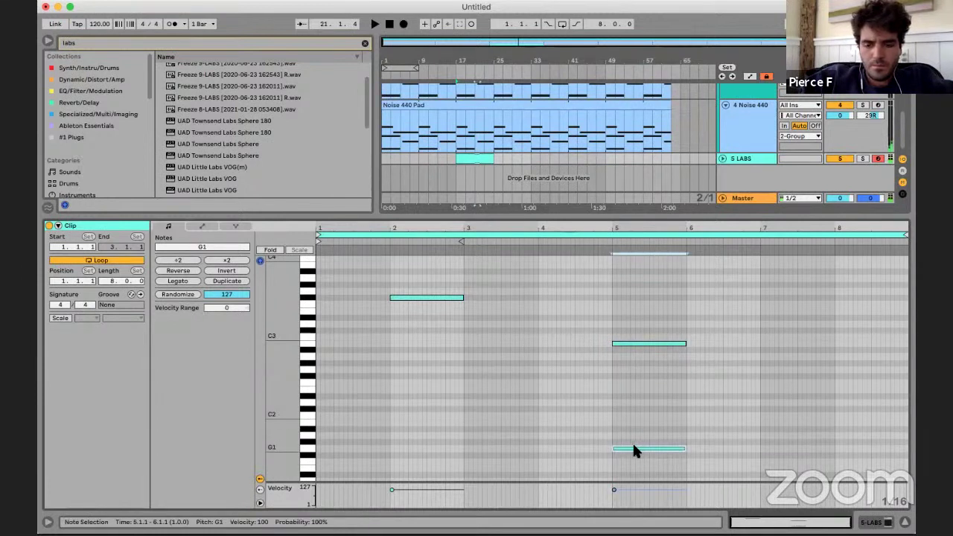
- Add a one-bar D2 note at bar 2 below the F#3 note and play the clip
click(634, 441)
double_click(415, 406)
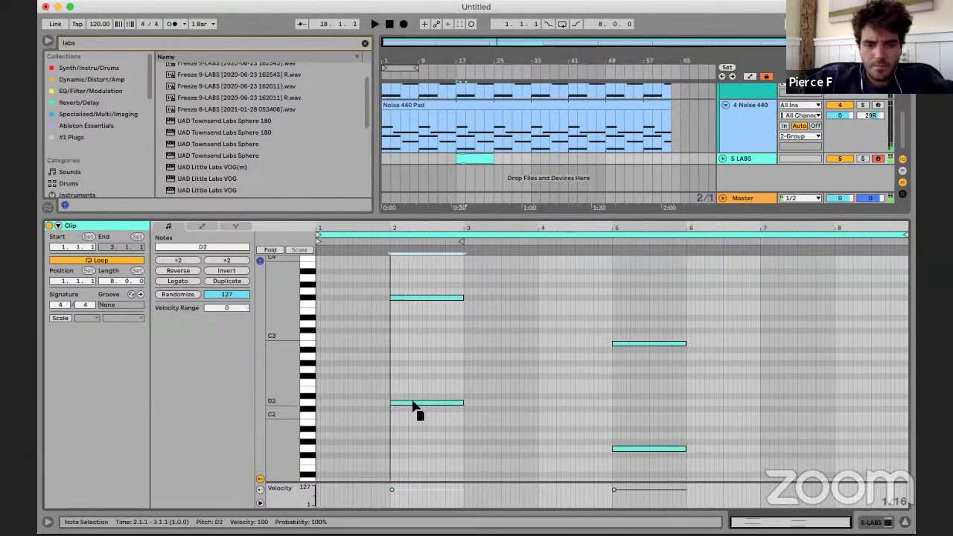
key(space)
- Open the LABS instrument and raise its volume to the maximum
click(501, 368)
click(872, 522)
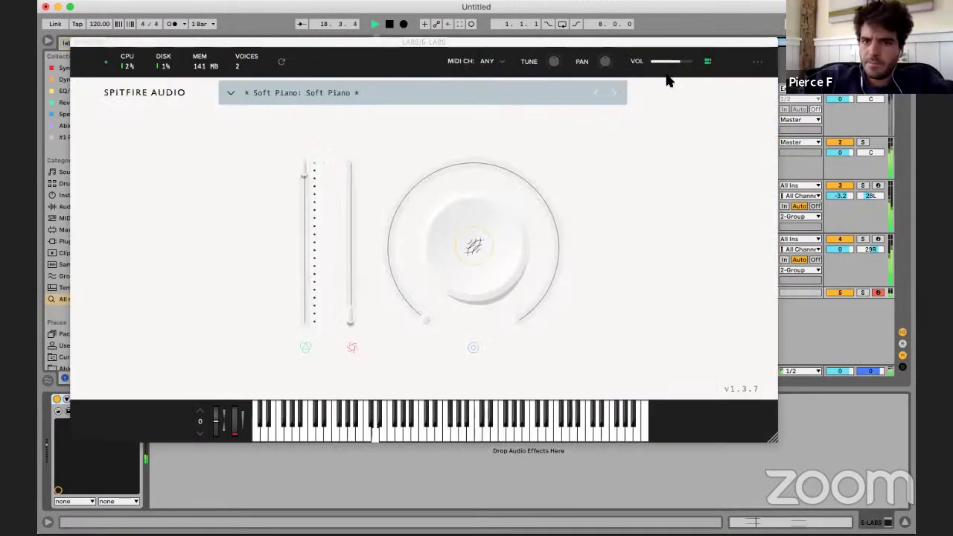
drag(671, 60, 690, 60)
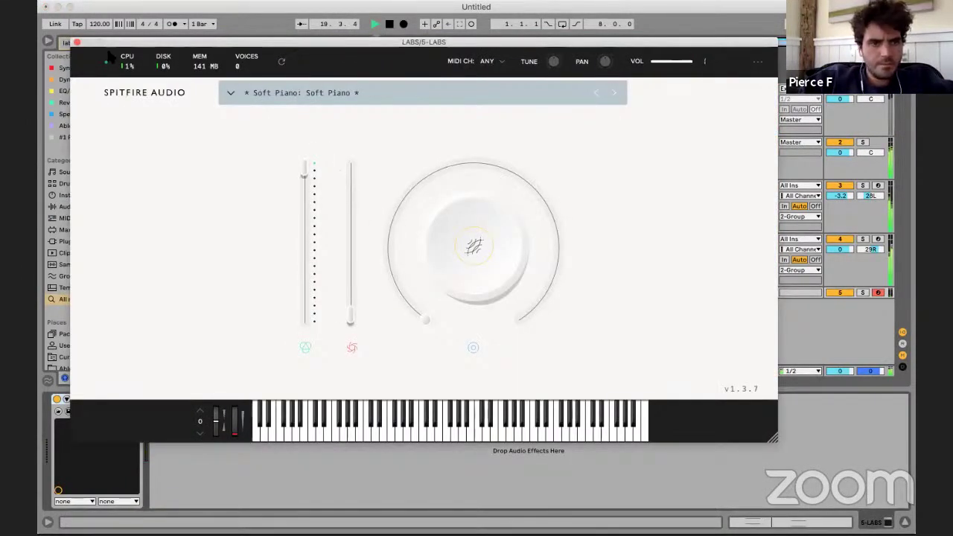
- Select all notes in the LABS clip and apply Legato to extend each chord until the next one
click(77, 43)
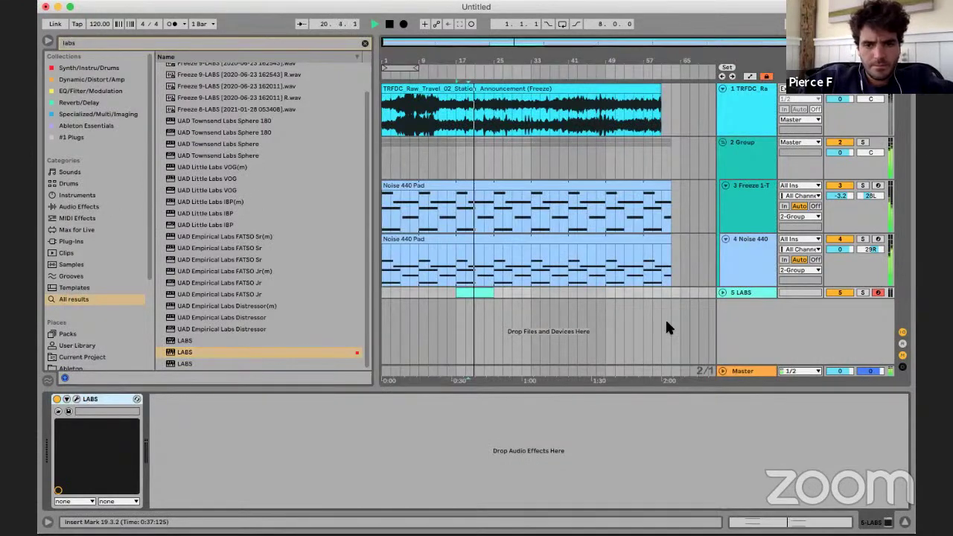
click(722, 292)
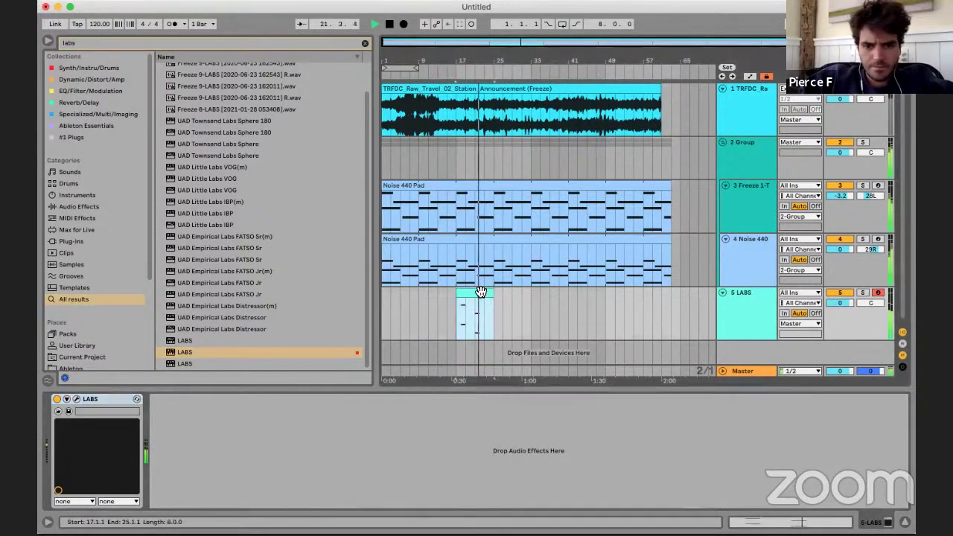
double_click(480, 292)
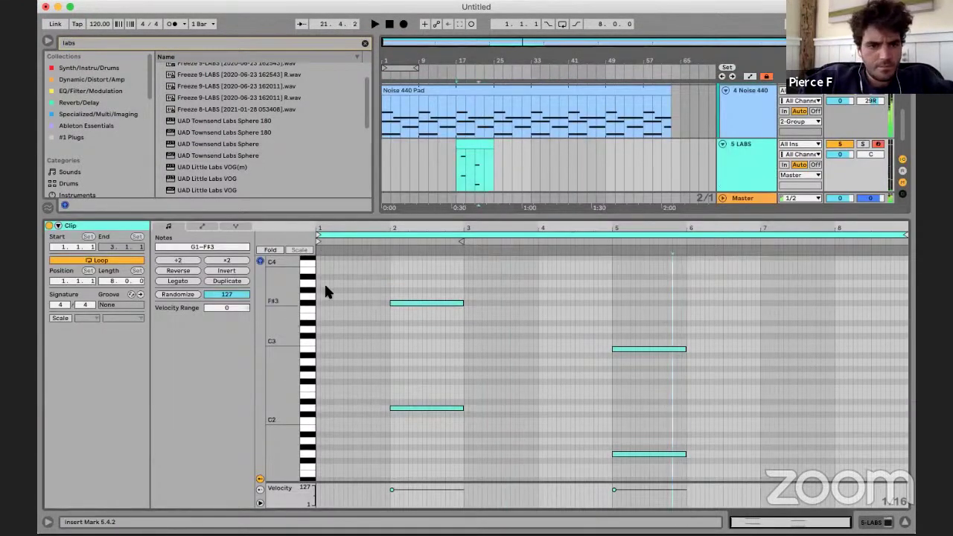
key(super+a)
click(189, 281)
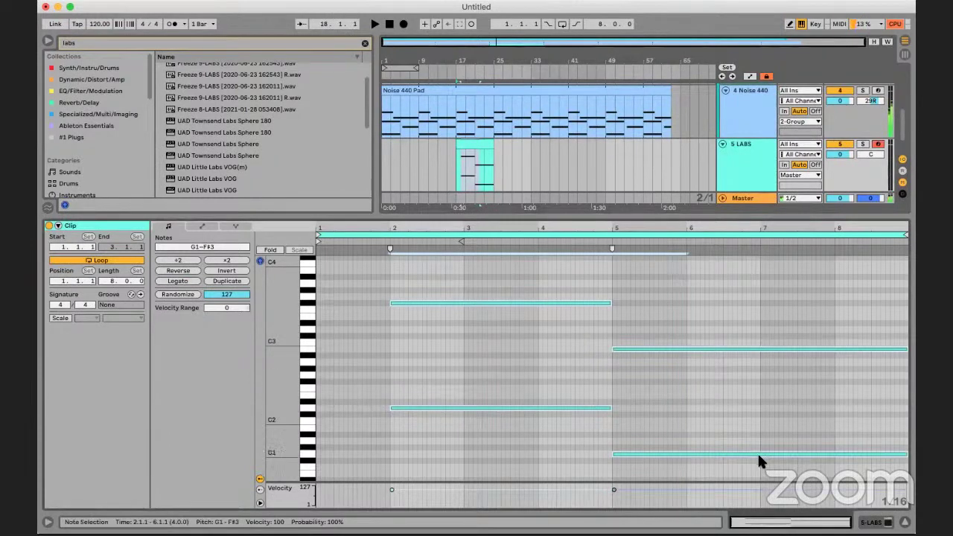
- Search the browser for "ott", load 4 Band OTT.adg onto the LABS track after the instrument and play the section
click(872, 521)
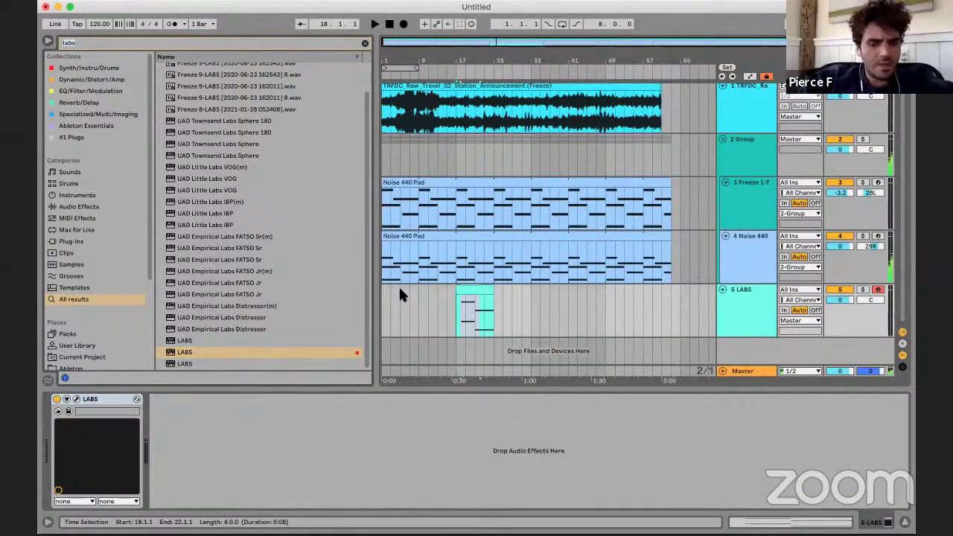
key(super+f)
text(ott)
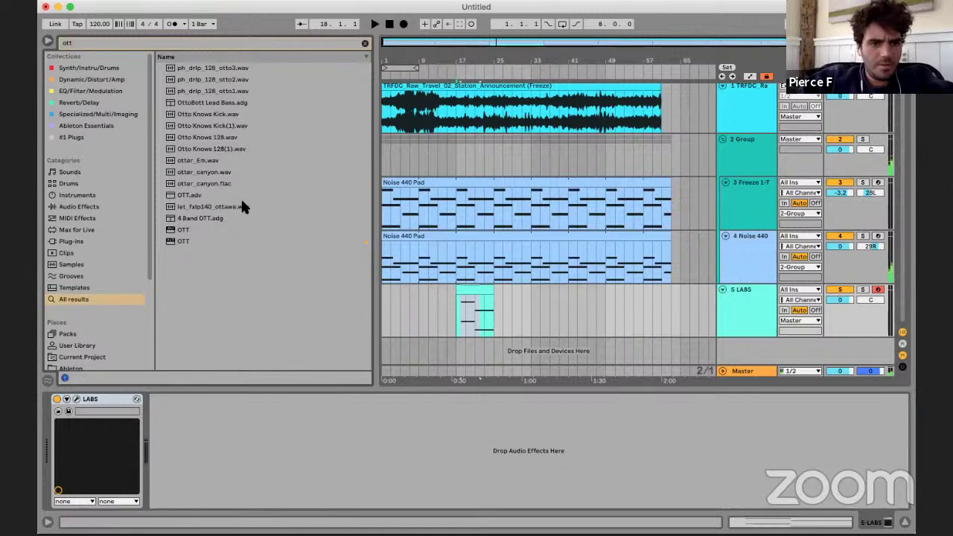
click(220, 207)
drag(213, 218, 188, 222)
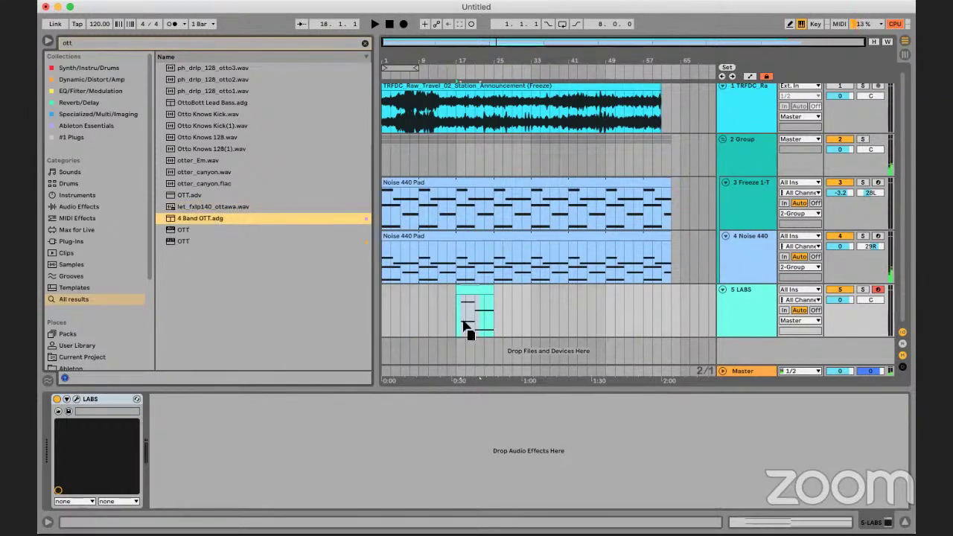
drag(463, 324, 463, 325)
key(space)
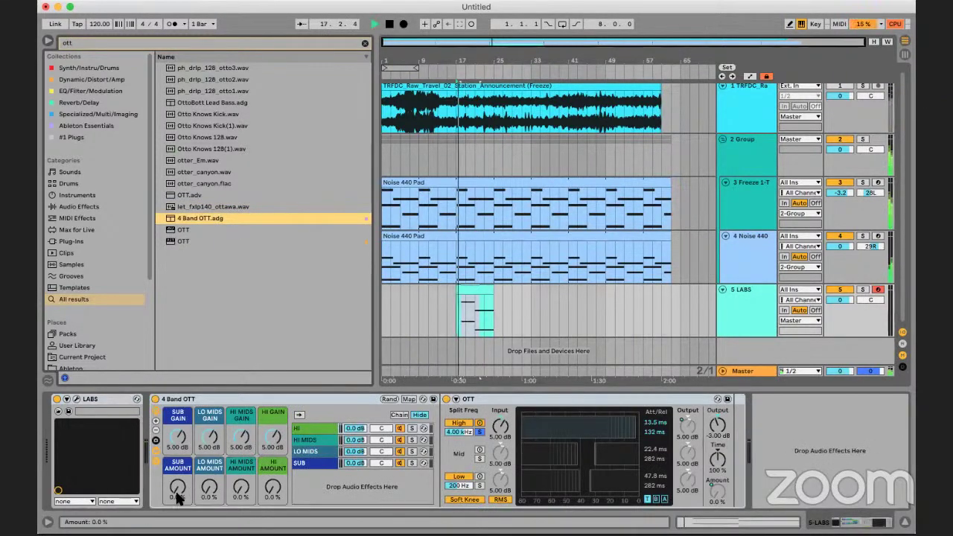
- Set the 4 Band OTT amounts to about 21% Lo Mids, 19% Hi Mids and 33% Hi, auditioning the LABS clip
drag(209, 485, 209, 469)
drag(273, 488, 240, 477)
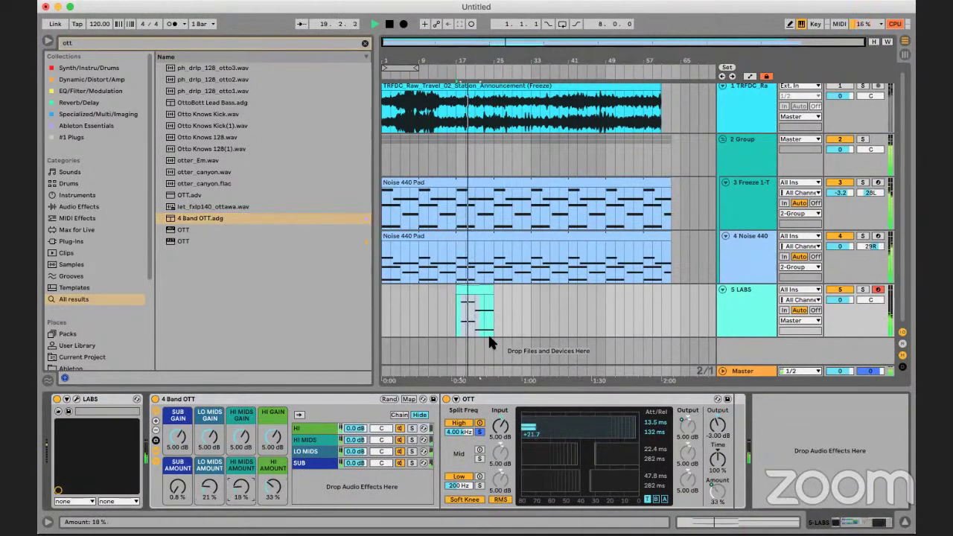
click(461, 311)
key(plus)
key(plus)
key(space)
key(space)
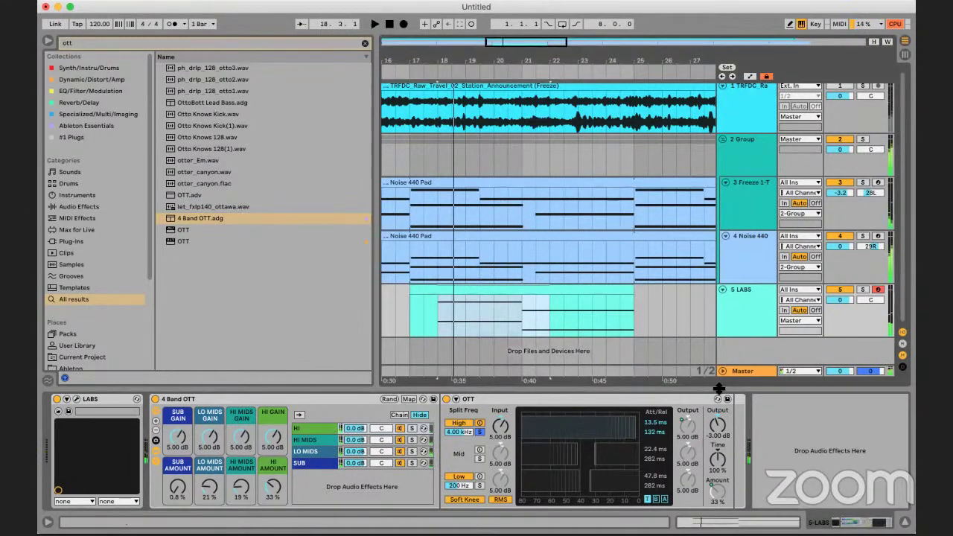
- Lower the OTT output to -5.10 dB and raise the Hi Mids amount to 22% and the Hi amount to 43%
drag(716, 423, 717, 433)
key(space)
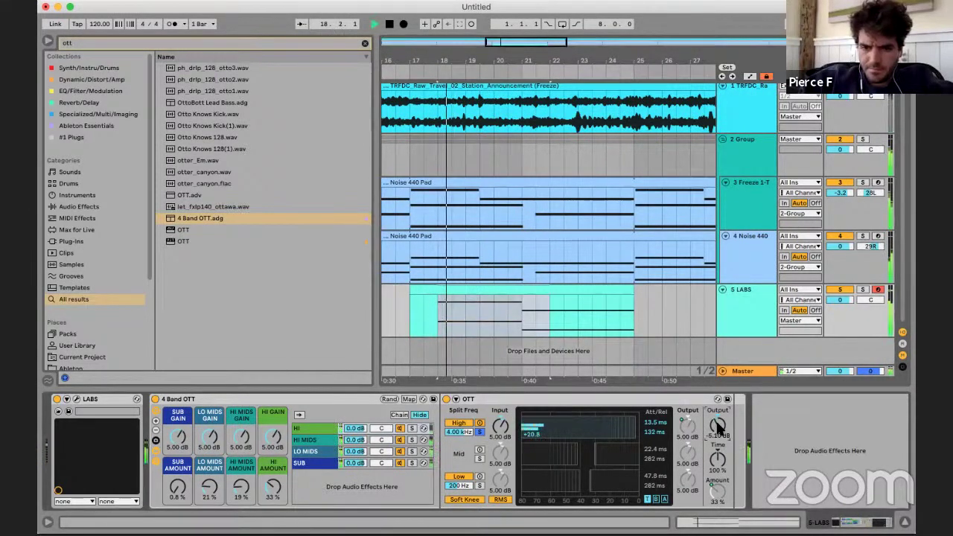
drag(272, 488, 241, 481)
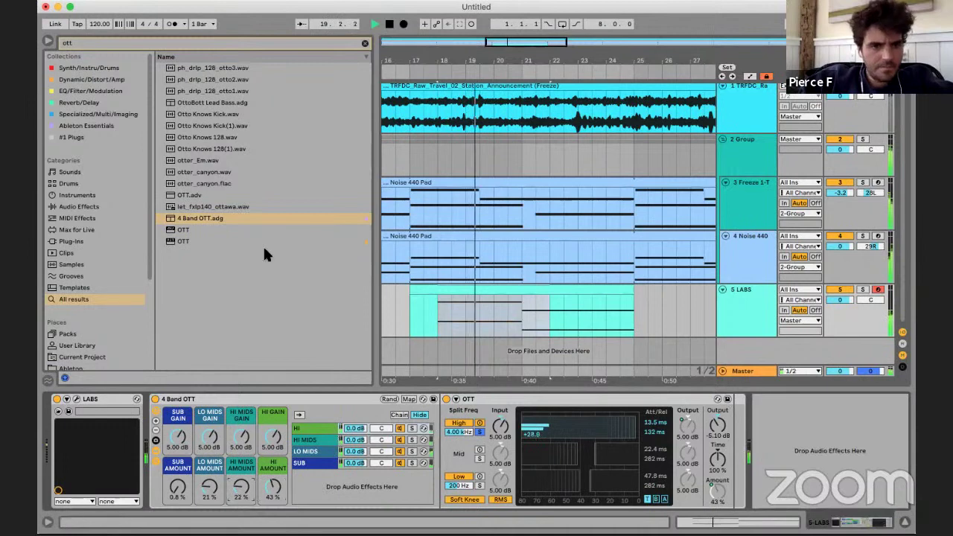
- Clear the browser search, stop playback and show the Audio Effects category
click(307, 42)
key(BackSpace)
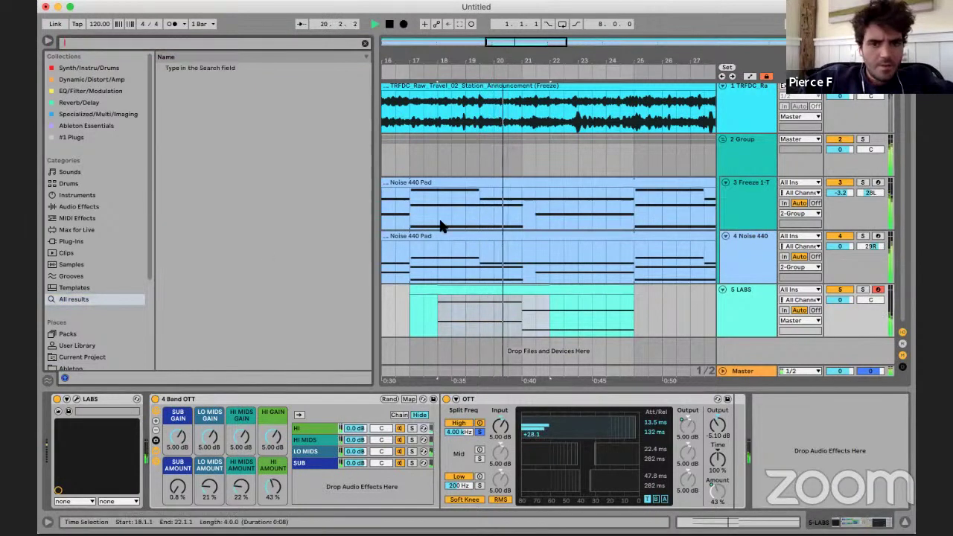
click(446, 315)
key(space)
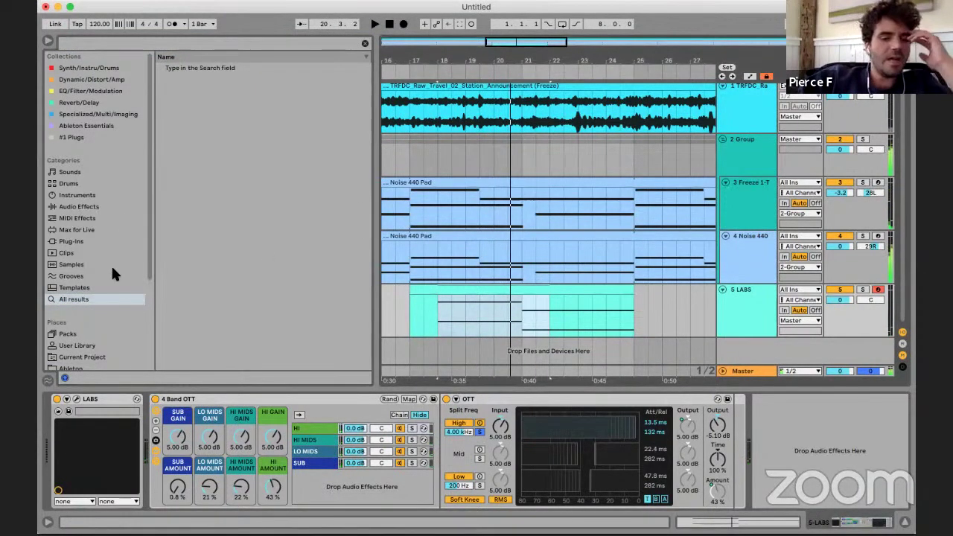
scroll(108, 290, down, 3)
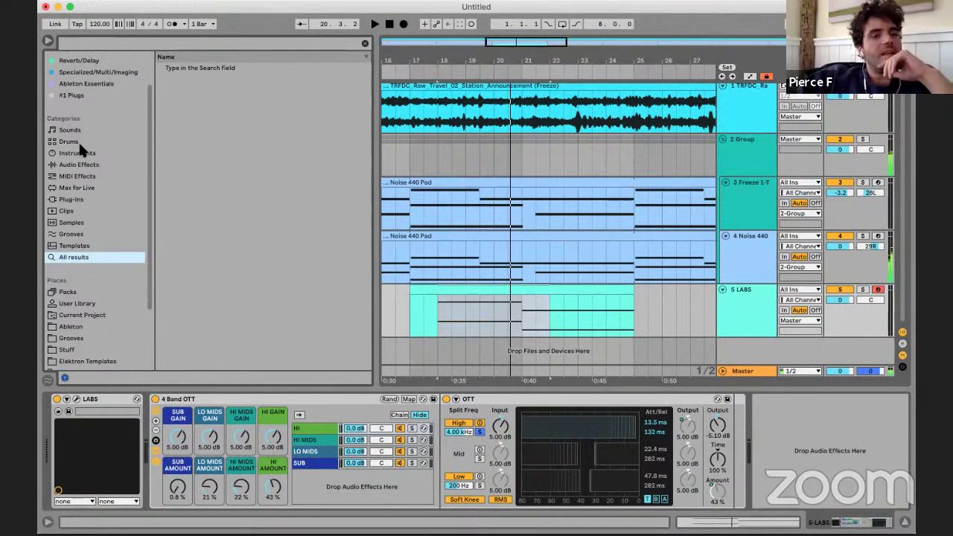
click(87, 165)
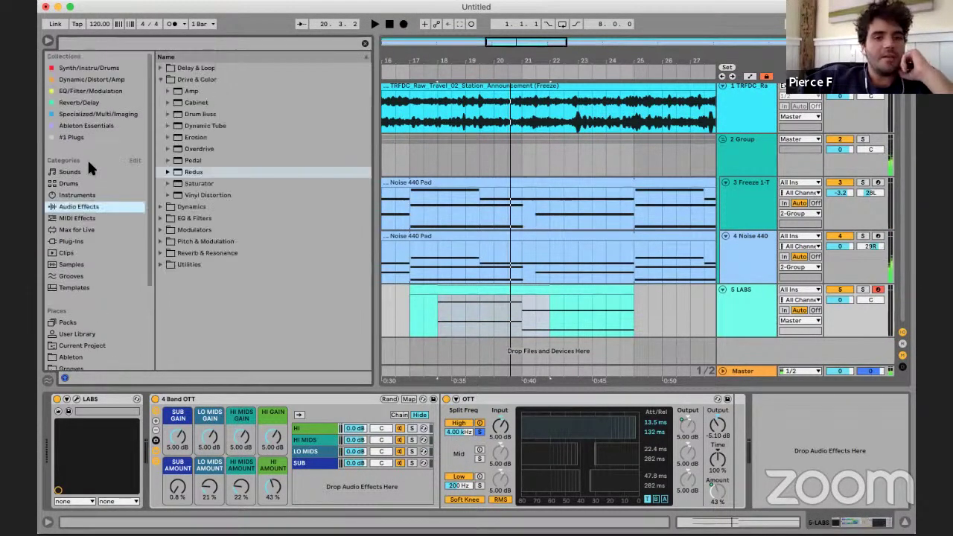
click(192, 79)
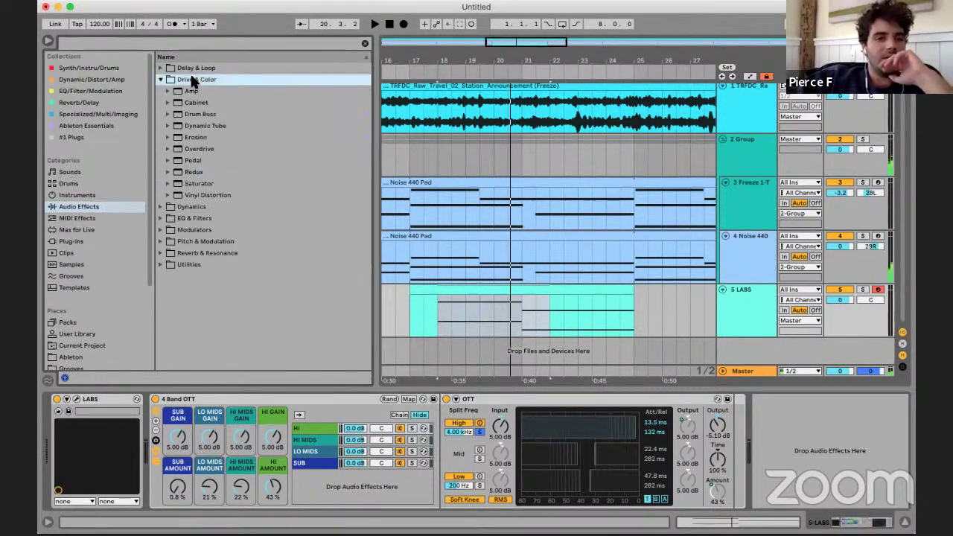
click(103, 194)
click(179, 125)
key(Left)
key(Left)
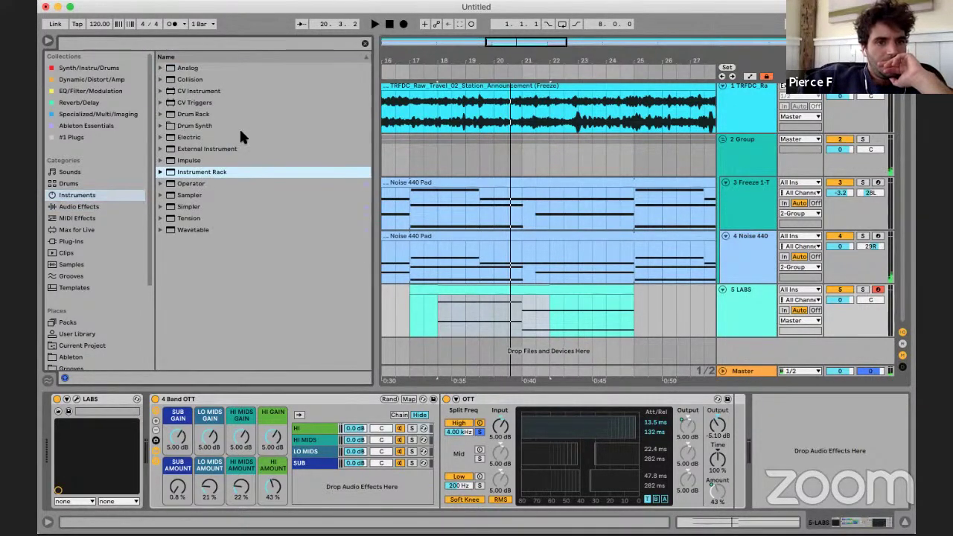
click(207, 145)
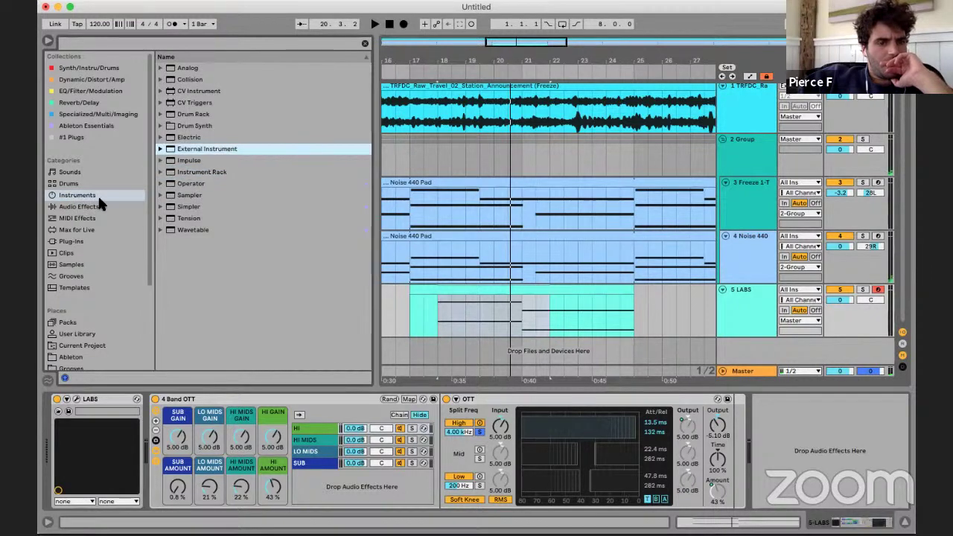
- Load the Back To The Nest Piano FX.adg audio effect rack onto the LABS track after the OTT rack
click(82, 206)
click(197, 151)
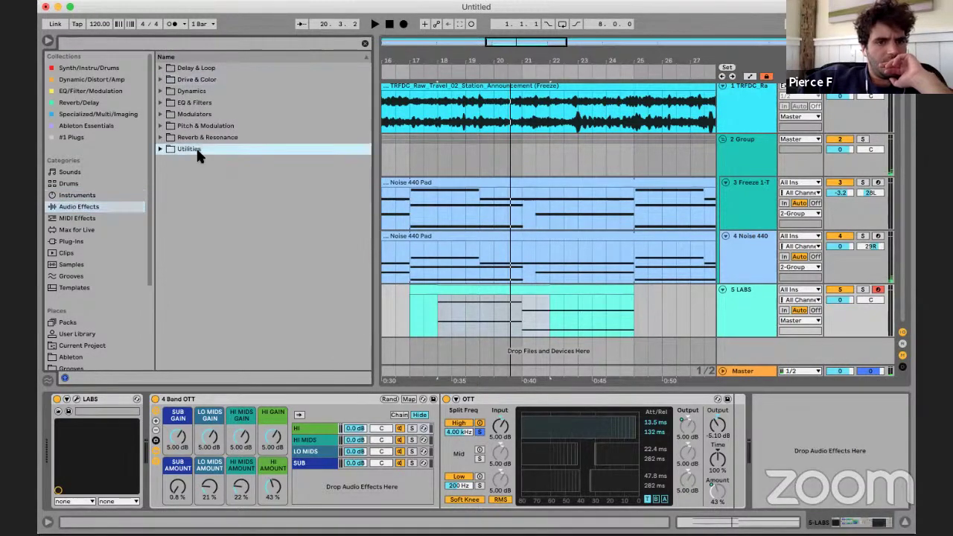
click(240, 160)
scroll(249, 223, down, 5)
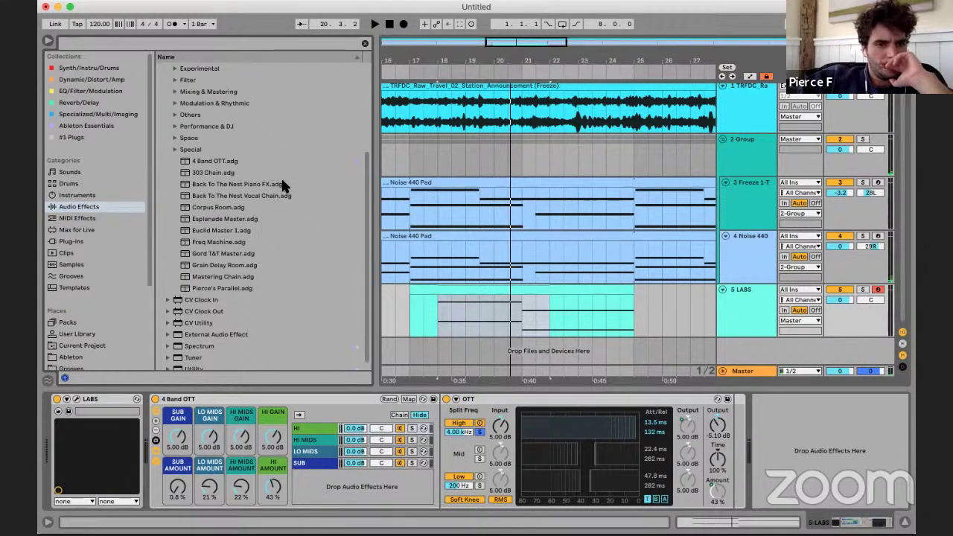
scroll(243, 264, up, 1)
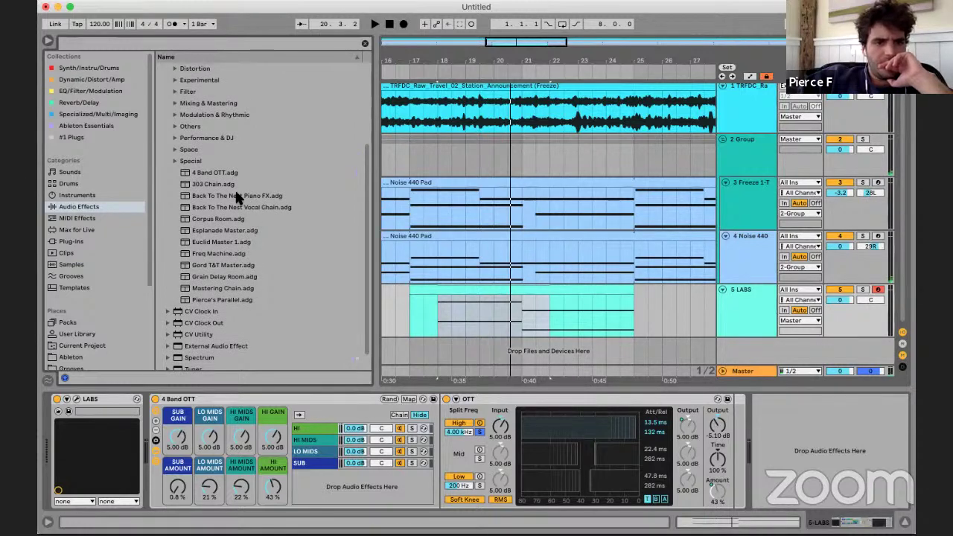
drag(237, 196, 256, 208)
drag(335, 231, 738, 456)
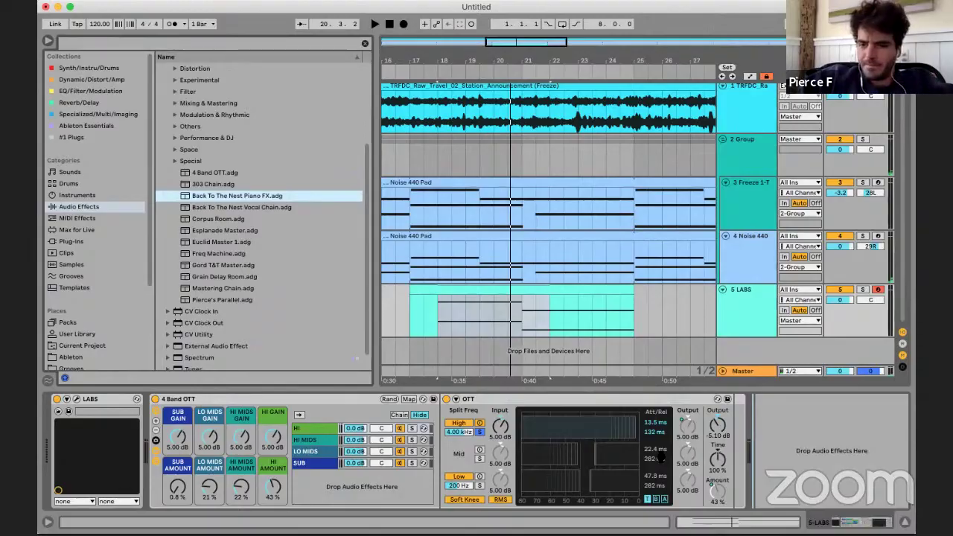
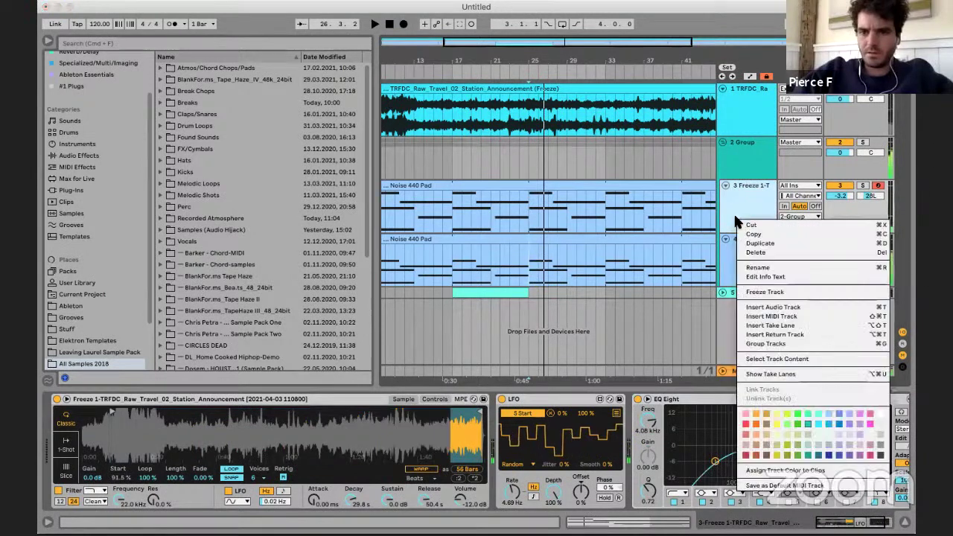
- Freeze the "Freeze 1-TRFDC" track 3 inside the group
click(785, 292)
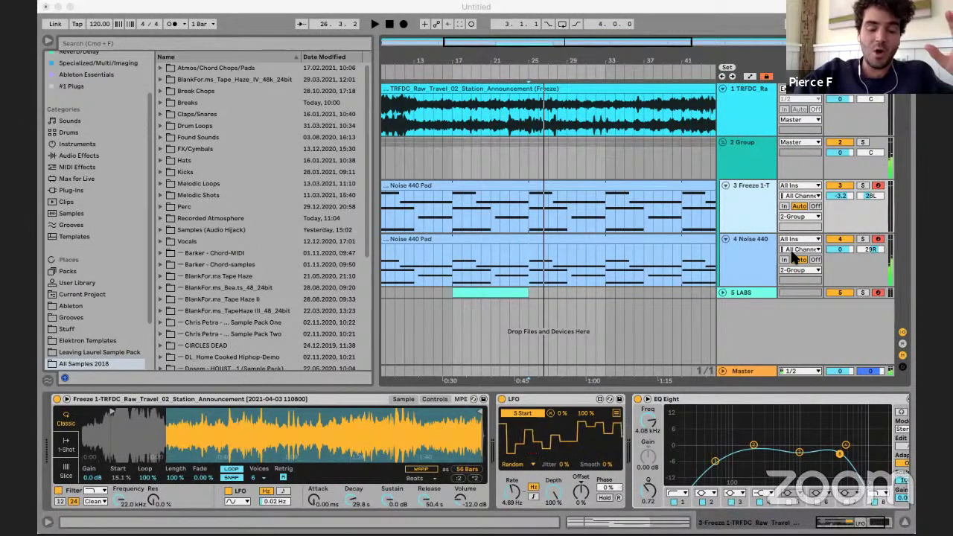
click(795, 256)
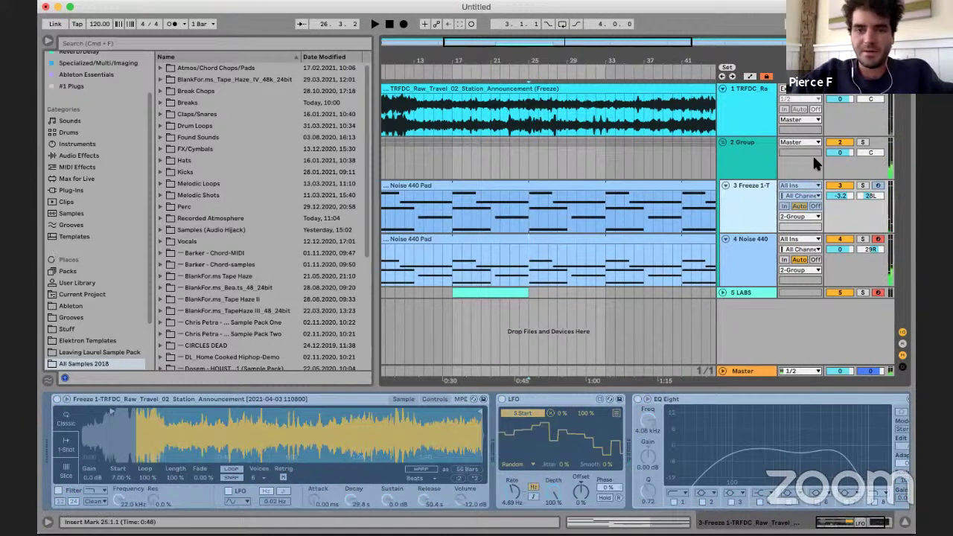
- Save the Live Set as "ambient pad" in the Projects folder
key(super+s)
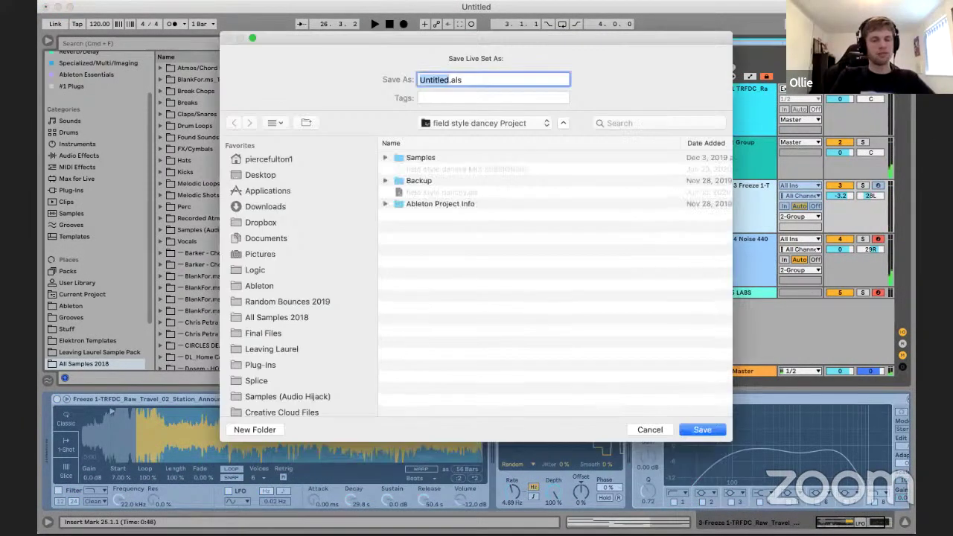
text(ambient pa)
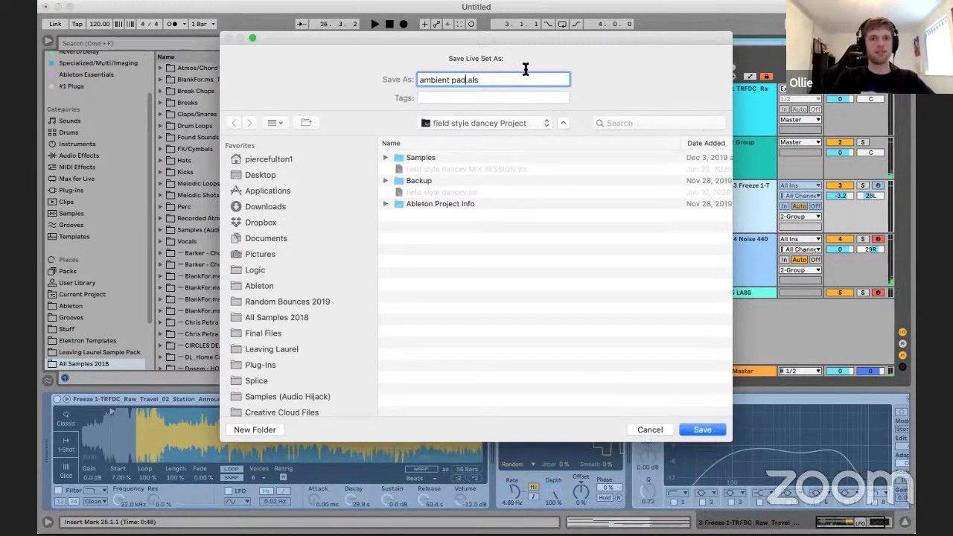
text(d)
click(482, 123)
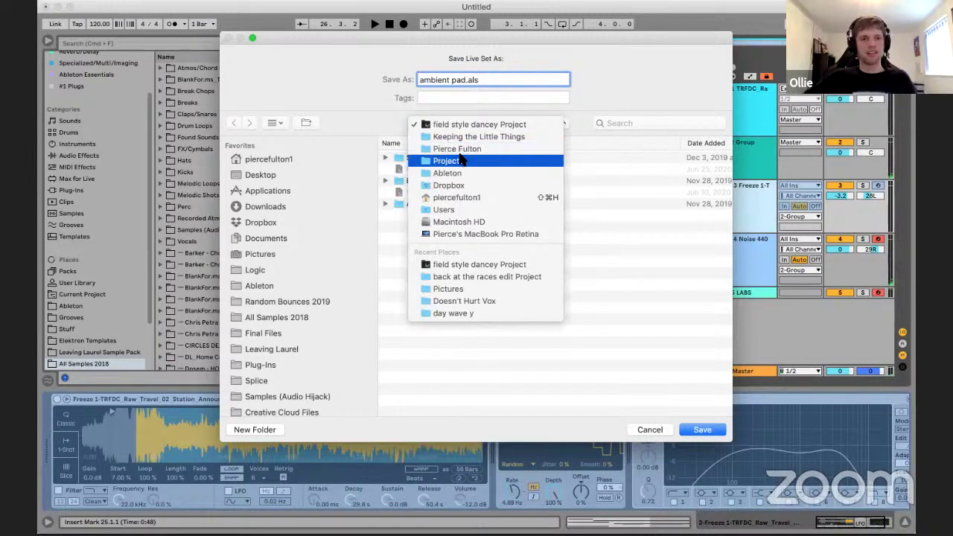
click(462, 160)
key(Return)
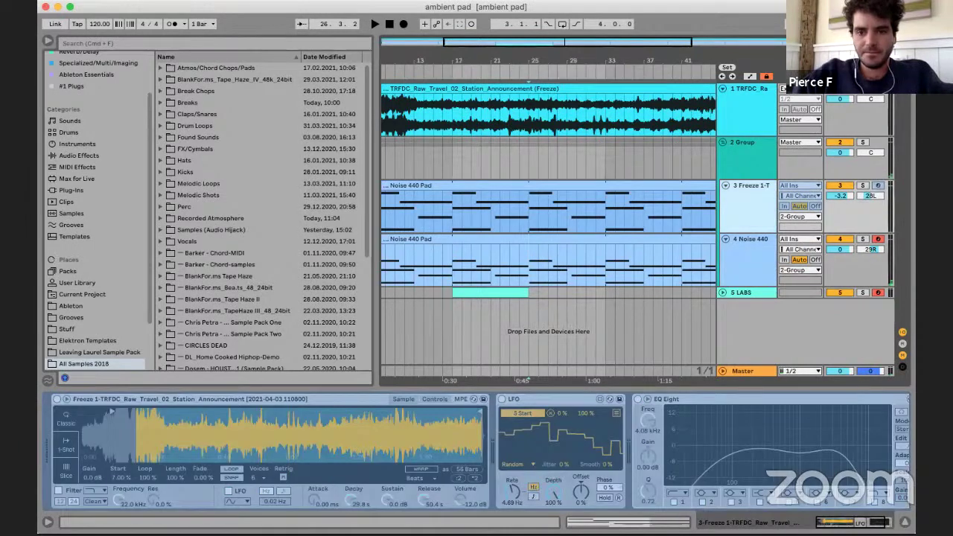
- Flatten the frozen "Freeze 1-TRFDC" track to audio and freeze the Noise 440 Pad track below it
right_click(742, 209)
click(771, 289)
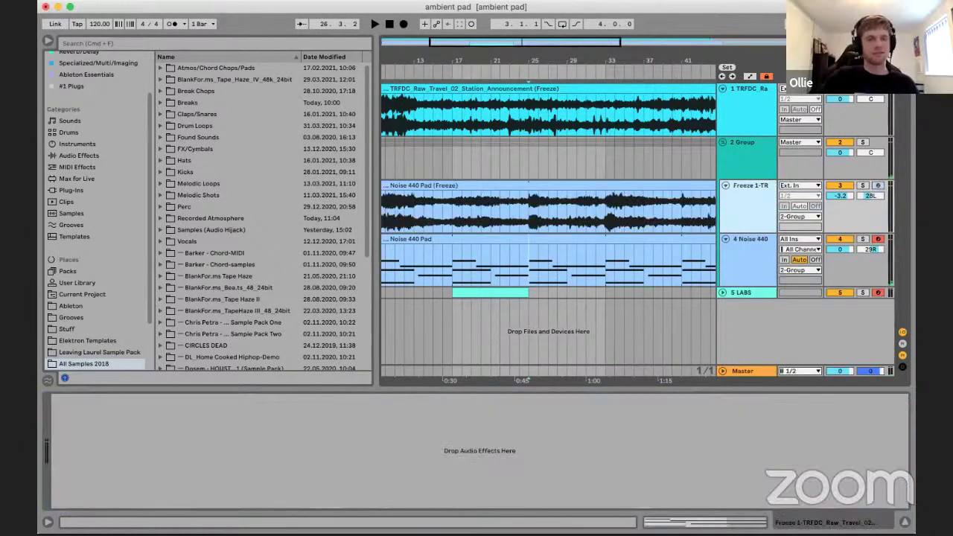
right_click(740, 262)
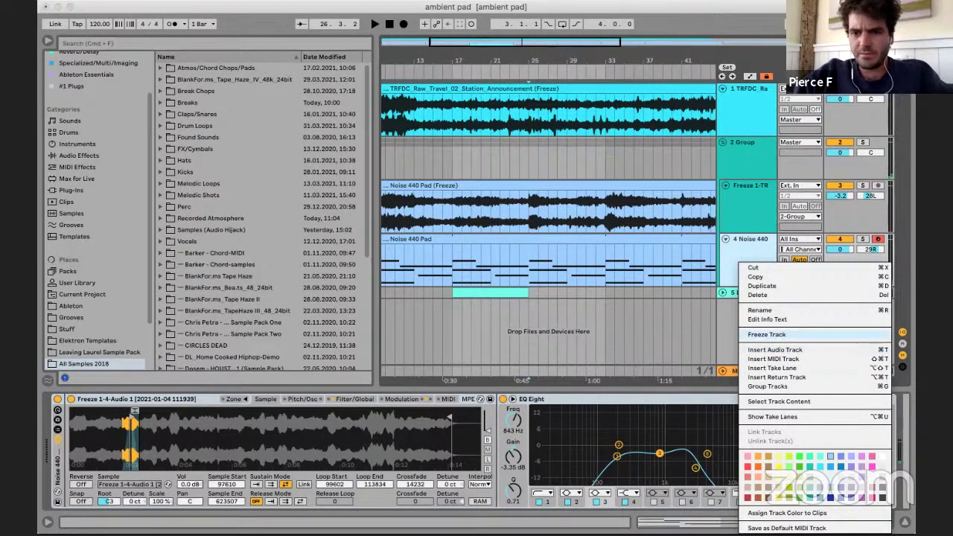
click(766, 334)
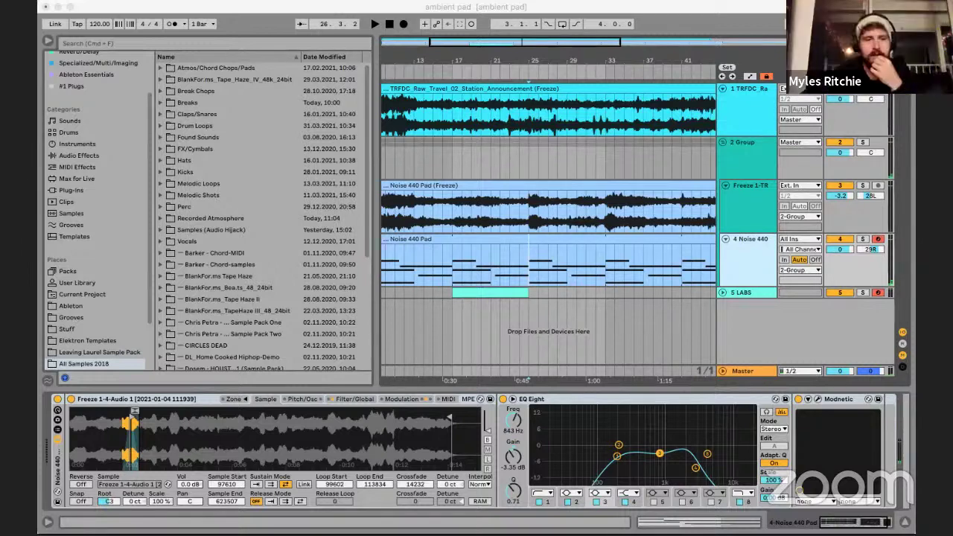
- Flatten the frozen Noise 440 Pad track to audio and play the arrangement
right_click(745, 251)
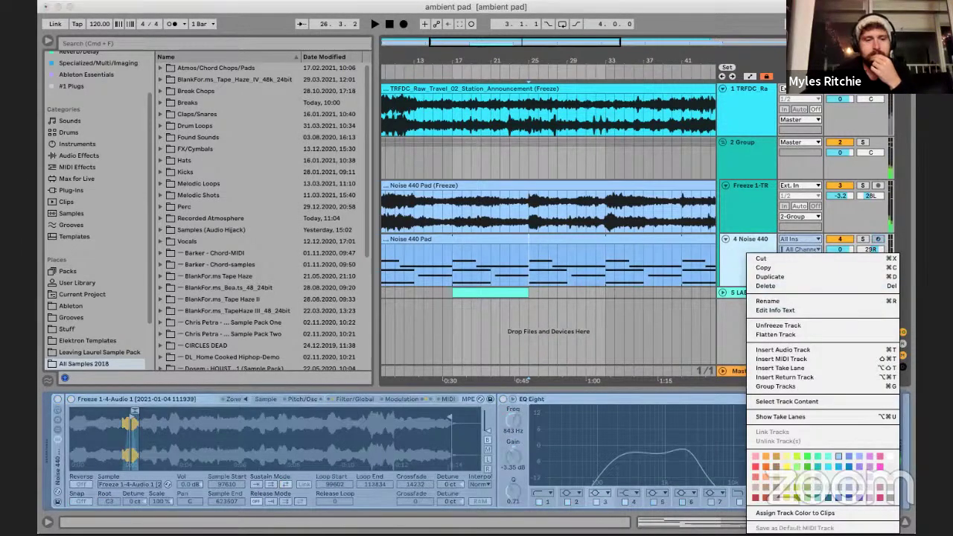
click(780, 335)
key(space)
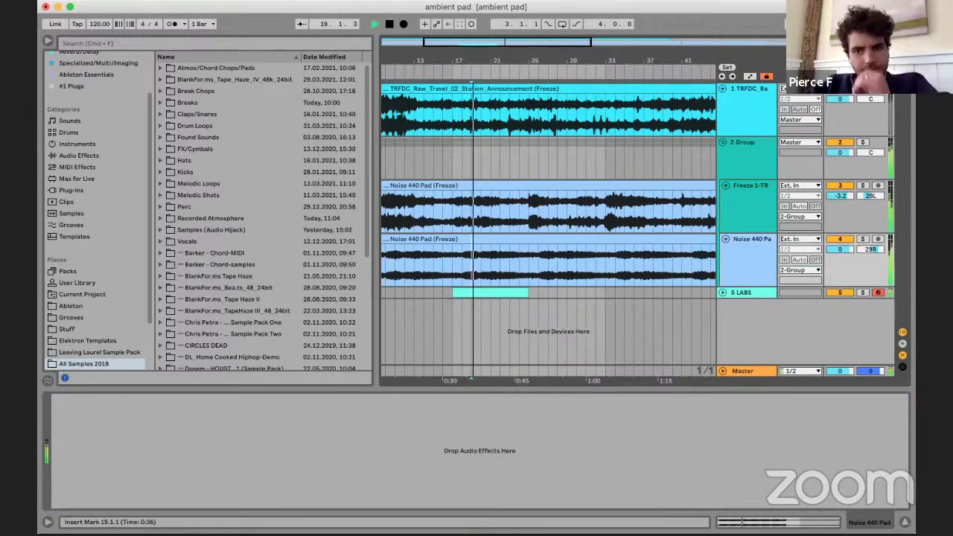
- Unfold the LABS track, place the insert marker at 18.1.1 on its clip with playback stopped, and insert a return track
click(723, 292)
scroll(471, 312, left, 1)
key(space)
click(471, 313)
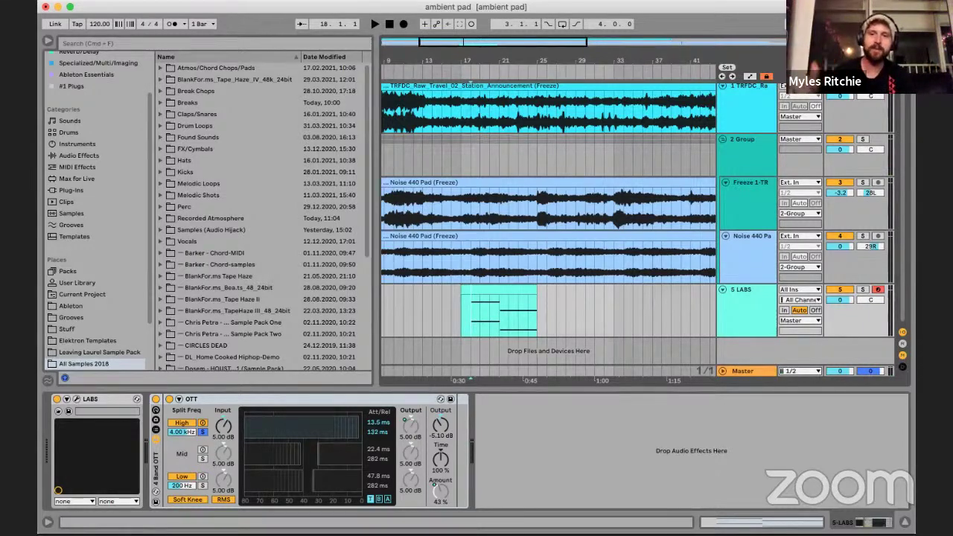
right_click(735, 351)
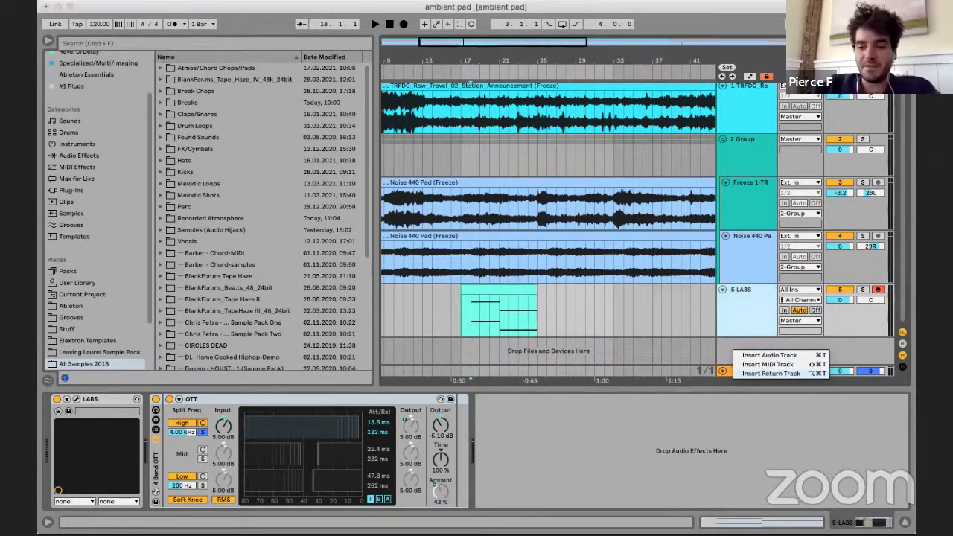
click(770, 373)
key(super+f)
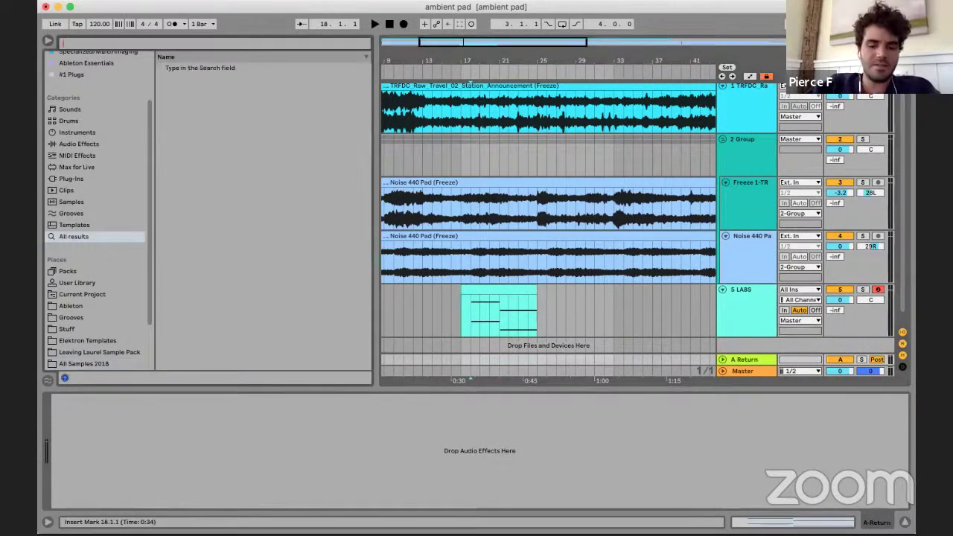
text(hybri)
key(BackSpace)
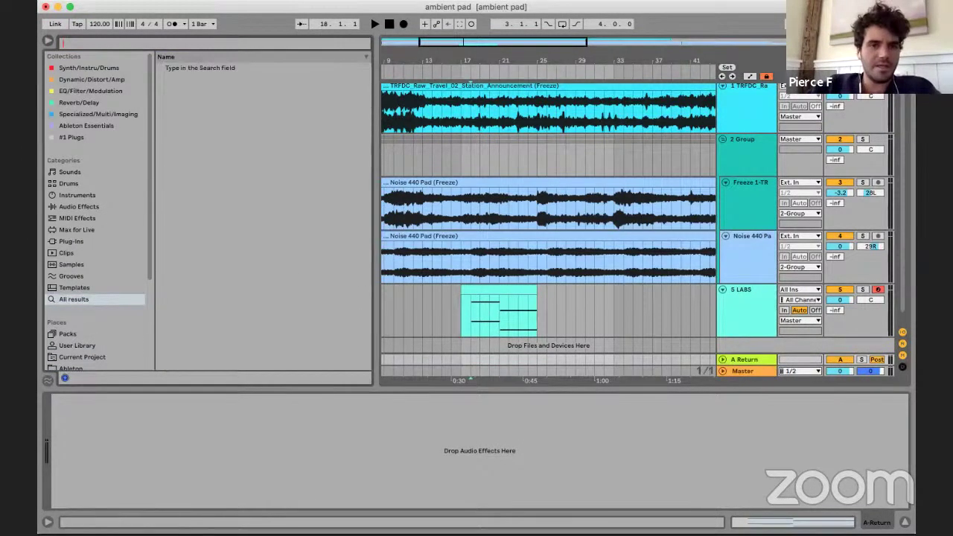
- Load the Hybrid Reverb preset Vintage Boombox, from the Special presets of the Reverb & Resonance audio effects, onto the new return track
click(79, 206)
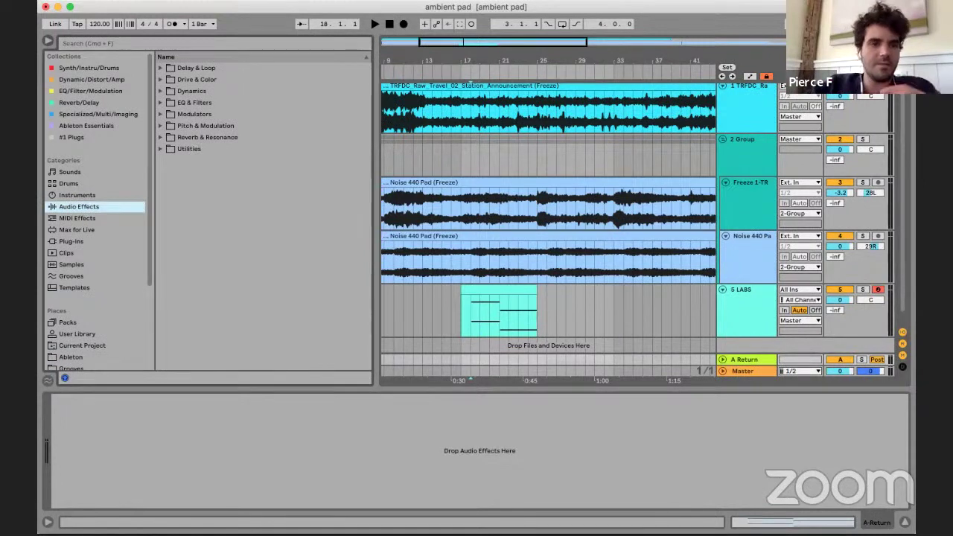
click(207, 137)
key(Right)
key(Down)
key(Down)
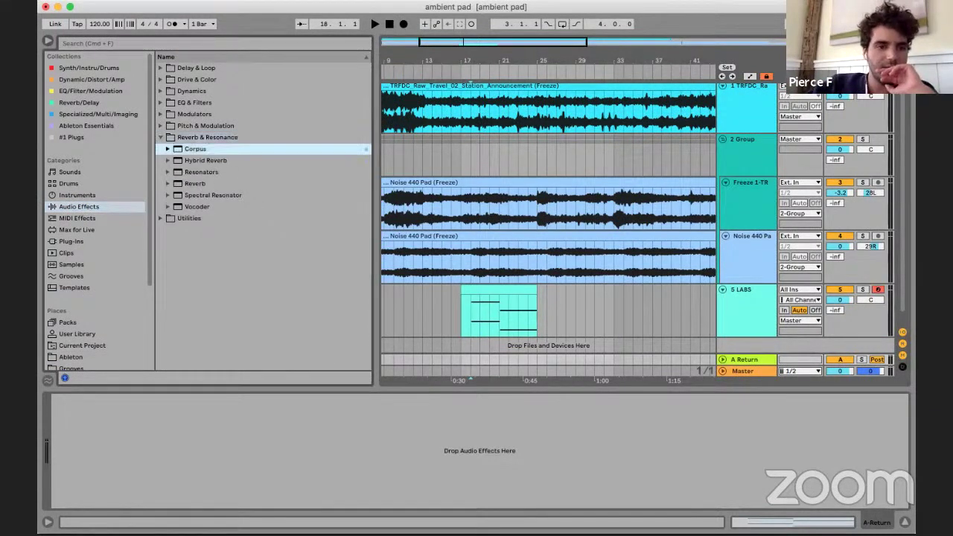
key(Right)
key(Down)
key(Down)
key(Down)
key(Down)
key(Down)
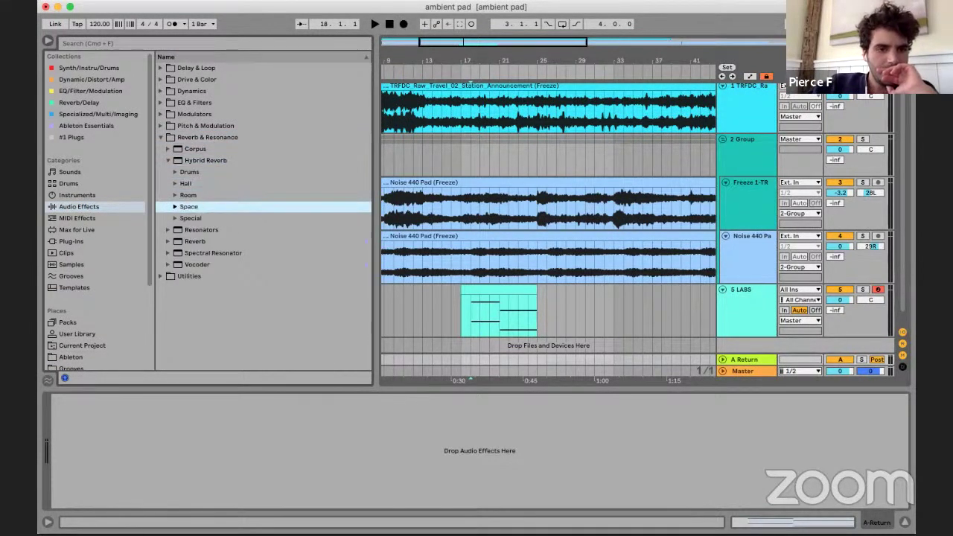
key(Right)
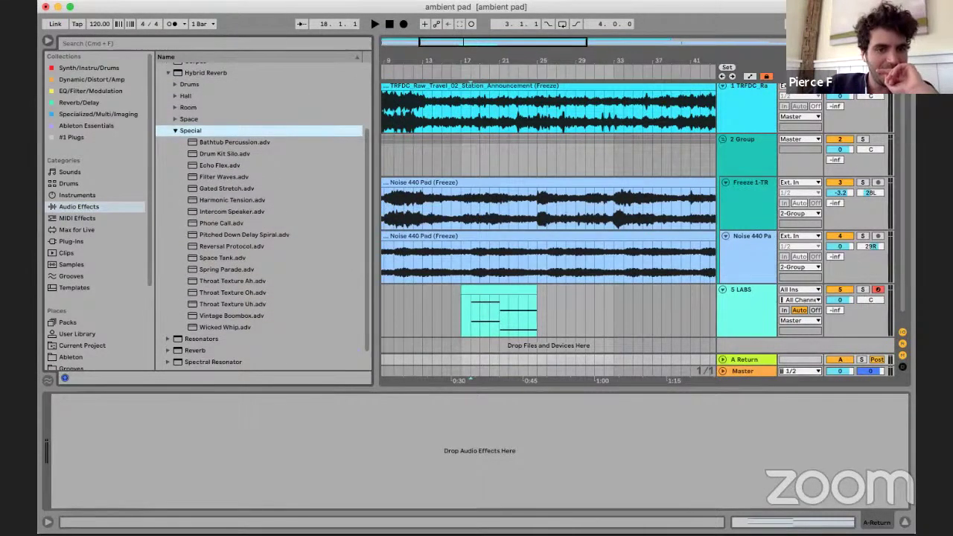
double_click(232, 316)
key(Return)
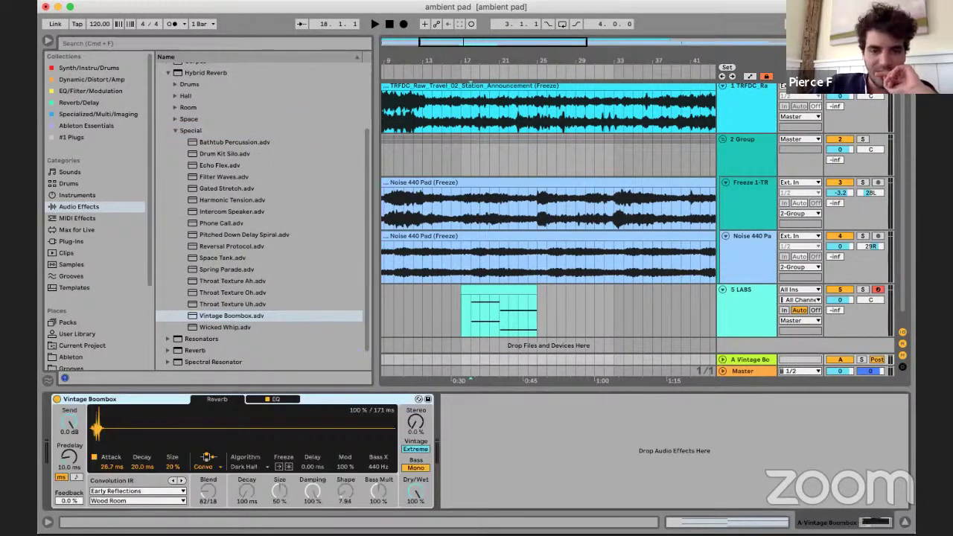
- Raise the LABS track's send to the return to about -8.4 dB, then solo and play the track
scroll(548, 209, down, 1)
drag(834, 306, 834, 290)
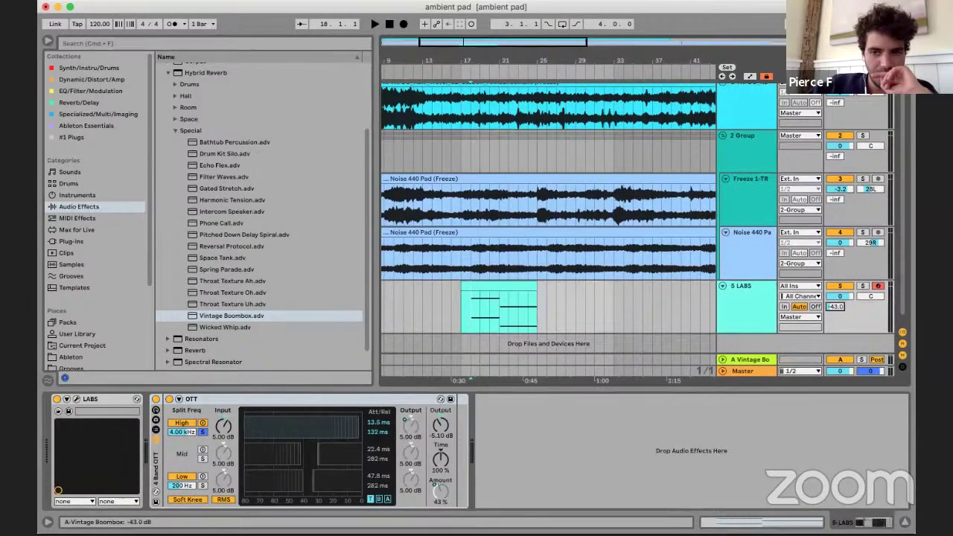
key(s)
key(space)
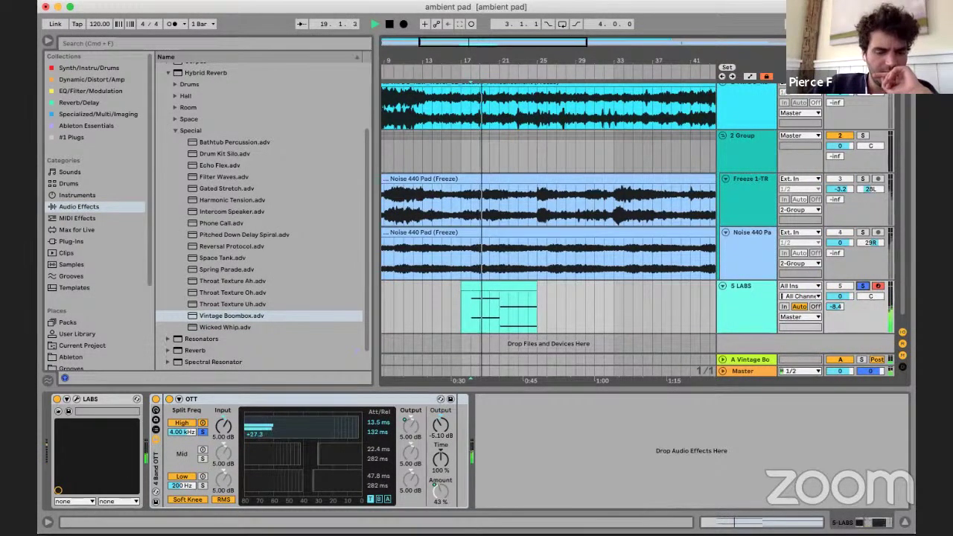
- Replace the return track's reverb with the Hybrid Reverb preset Wicked Whip and audition it on the LABS clip from bars 18 and 21
click(749, 359)
key(space)
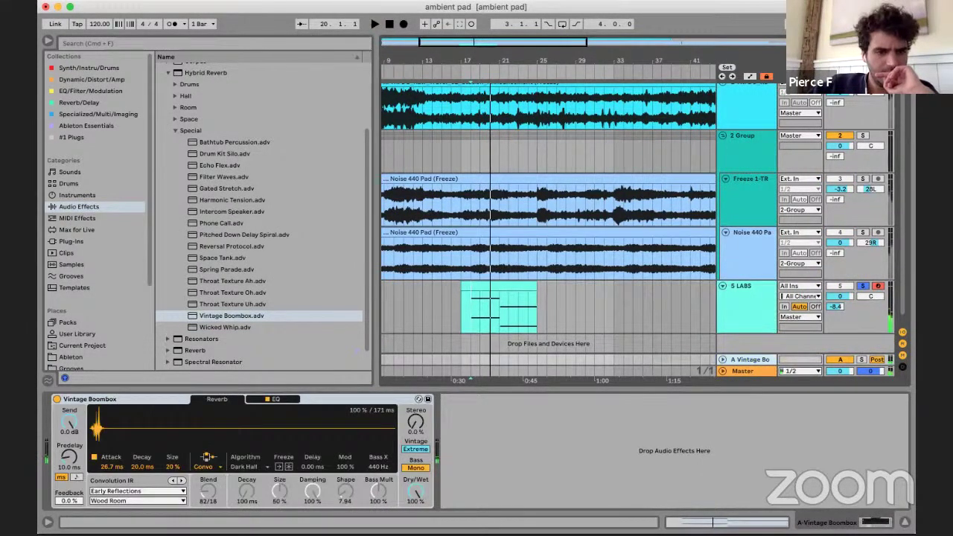
click(224, 326)
key(Return)
key(space)
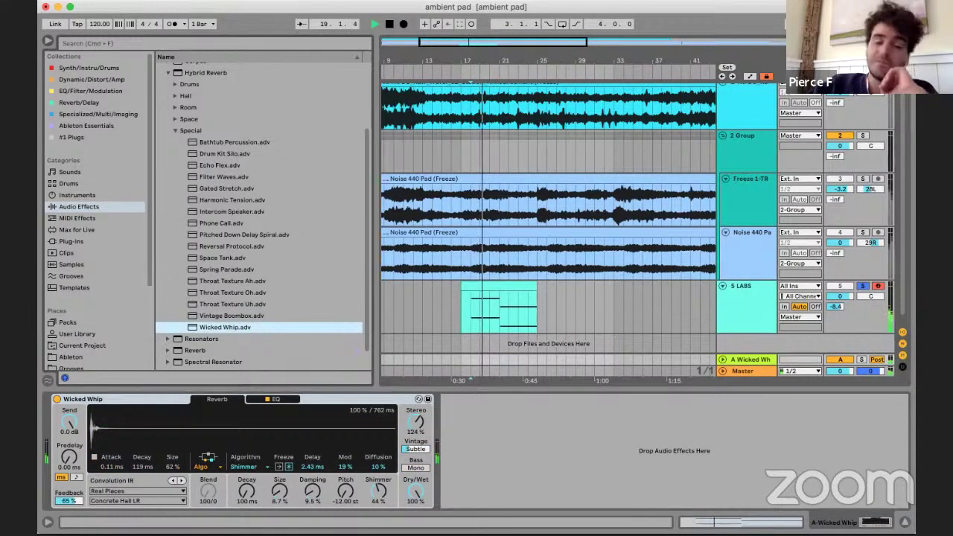
key(space)
key(space)
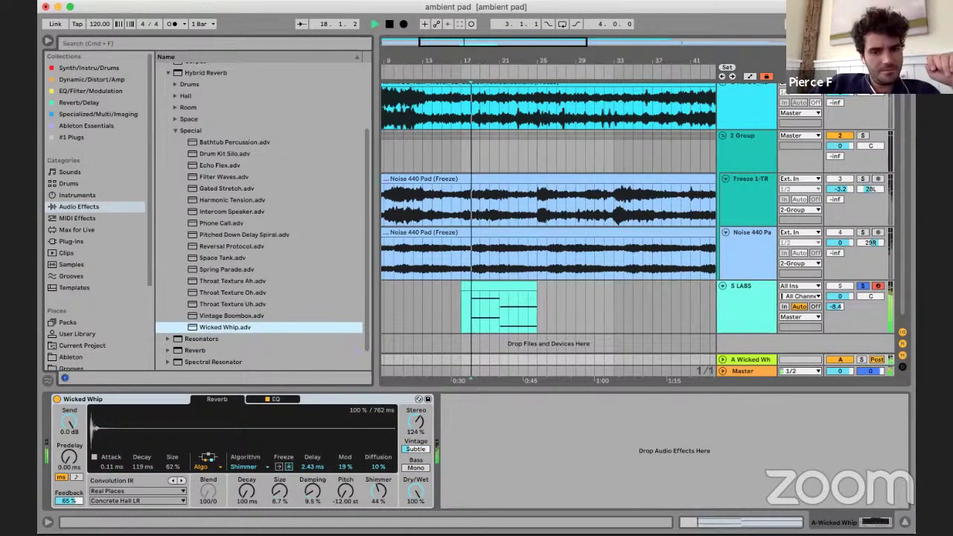
click(499, 313)
key(space)
key(space)
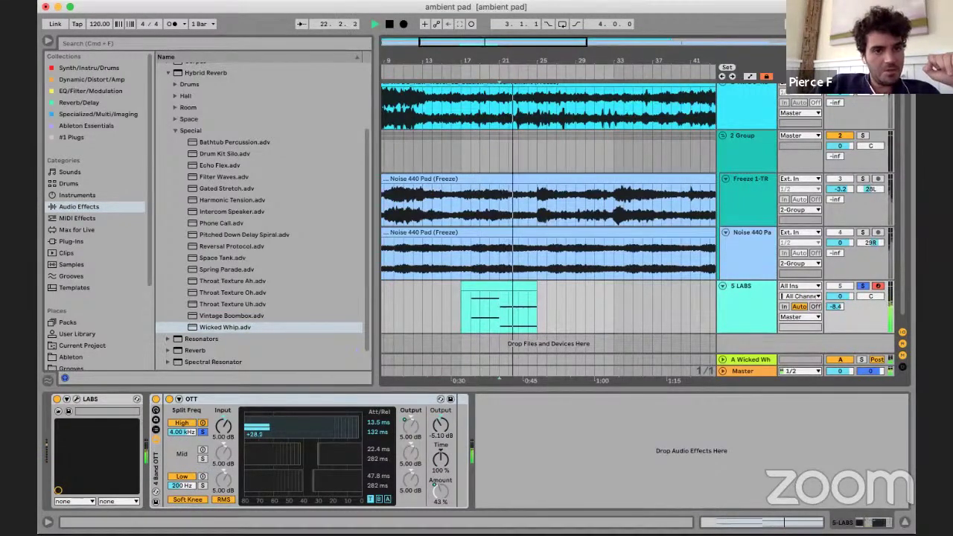
- Load the Hybrid Reverb preset Droney Cave from the Space presets onto the LABS track and play it
key(Up)
key(Up)
key(Up)
key(Up)
key(Up)
key(Up)
key(Up)
key(Up)
key(Up)
key(Up)
key(Up)
key(Up)
key(Up)
key(Up)
key(Up)
key(Up)
key(Up)
key(Left)
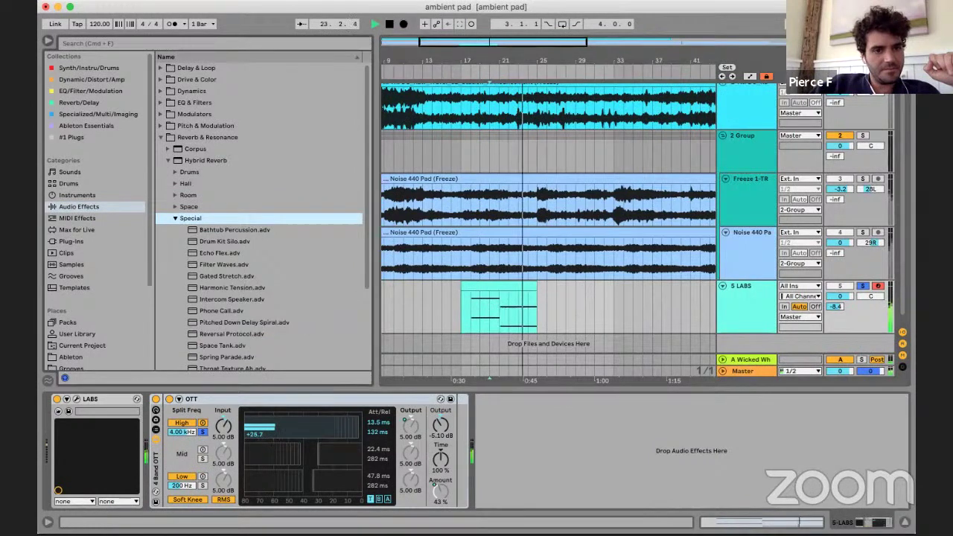
key(Up)
key(Right)
key(Down)
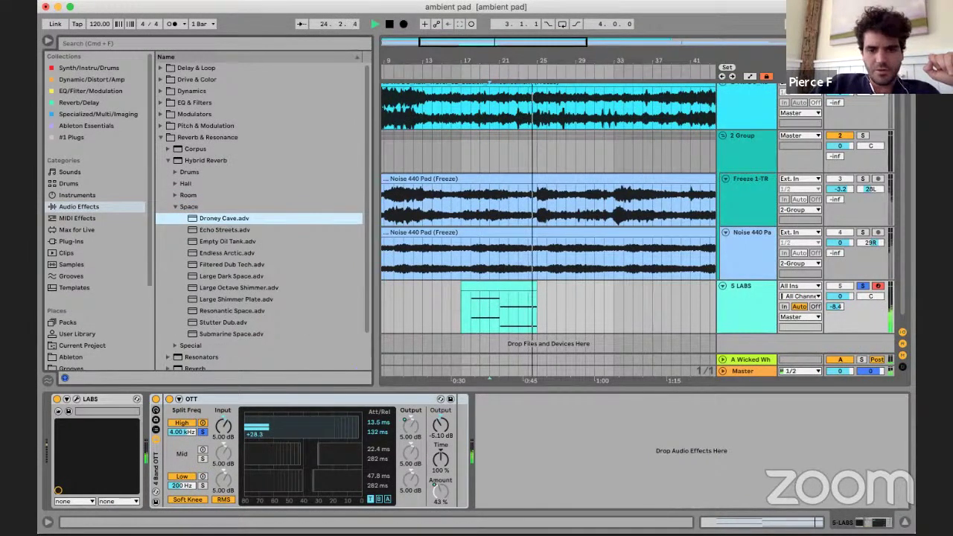
key(Return)
key(space)
key(space)
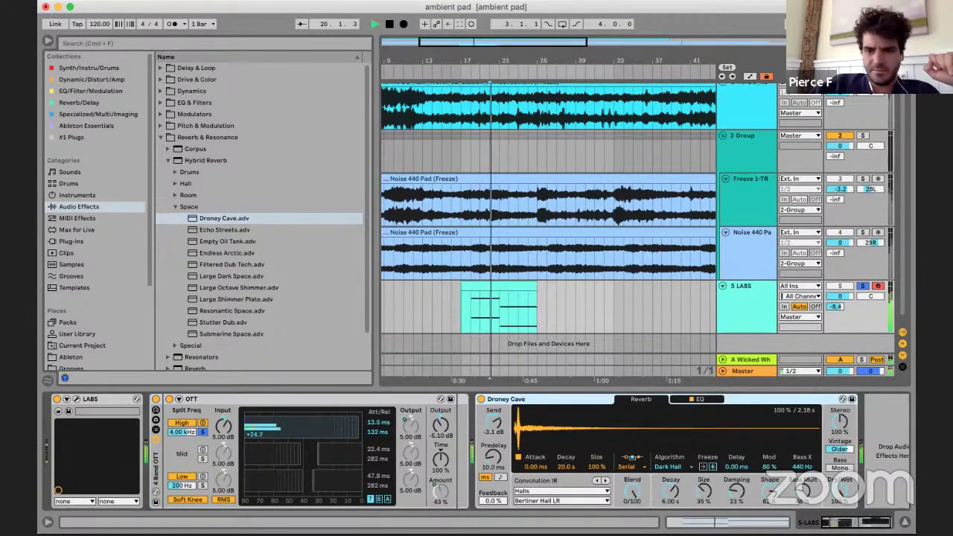
- Try the Droney Cave reverb on the return track behind Wicked Whip, listen from 18.1.1, and undo the move
click(479, 305)
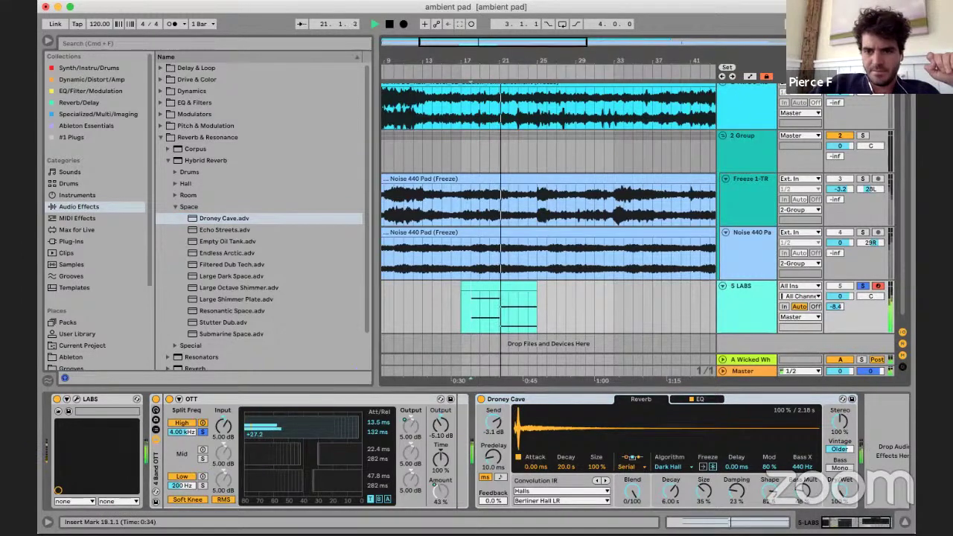
click(749, 359)
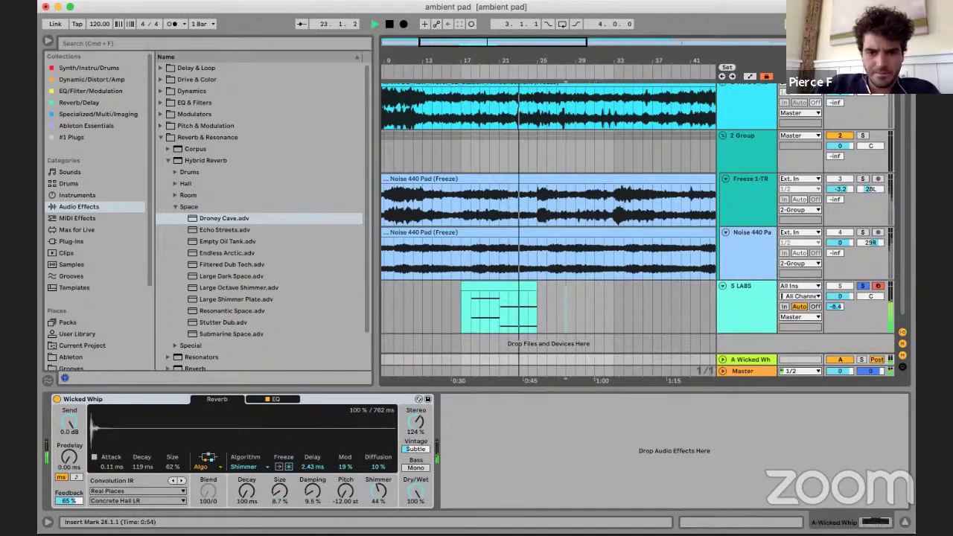
click(566, 309)
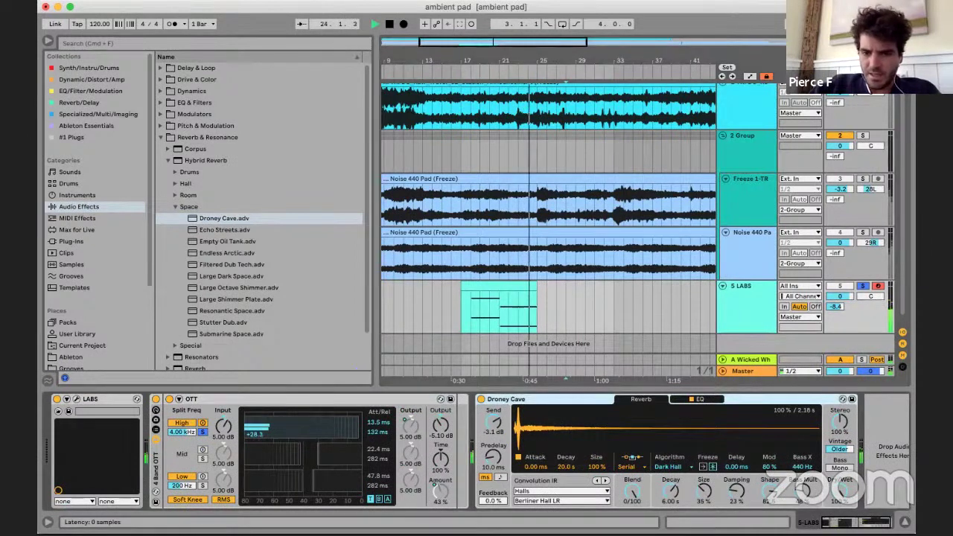
drag(550, 399, 749, 359)
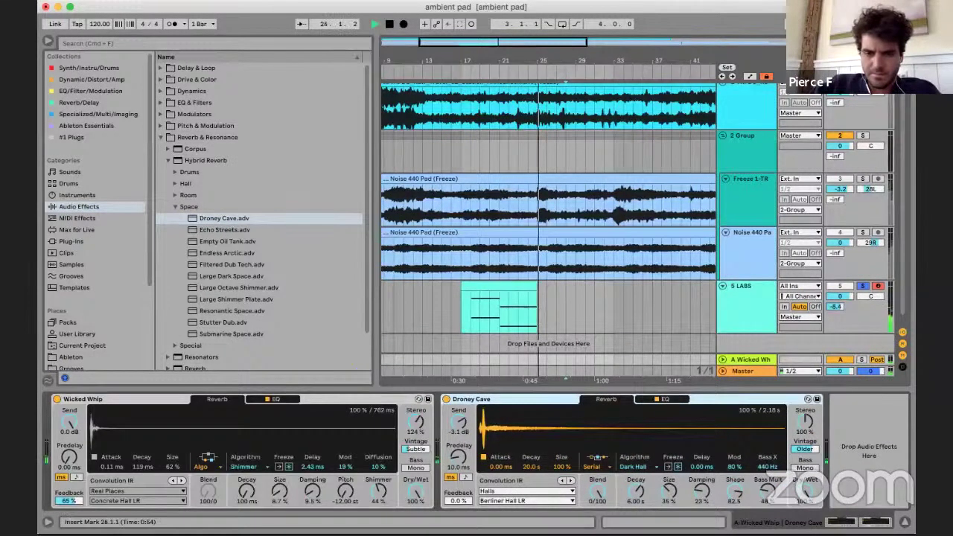
click(479, 309)
key(space)
click(471, 309)
key(space)
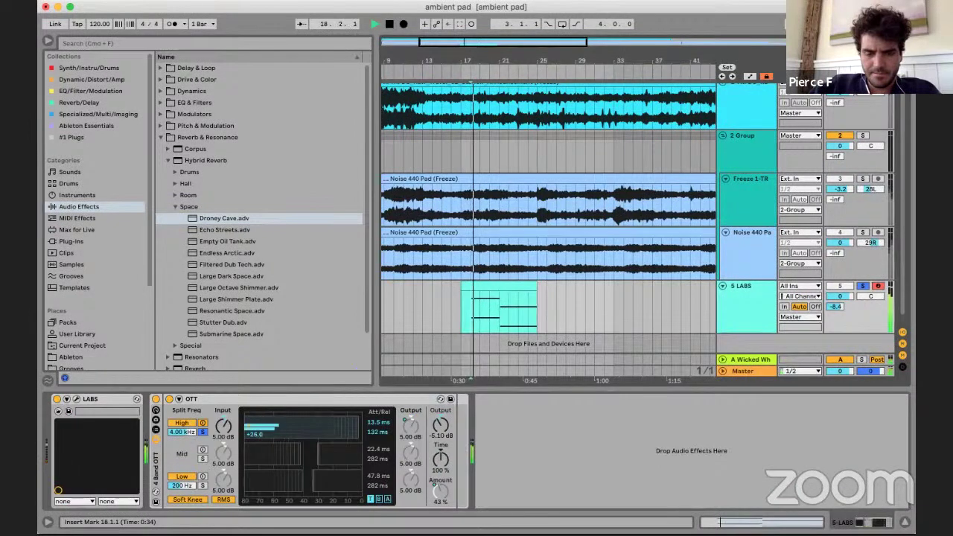
key(super+z)
key(space)
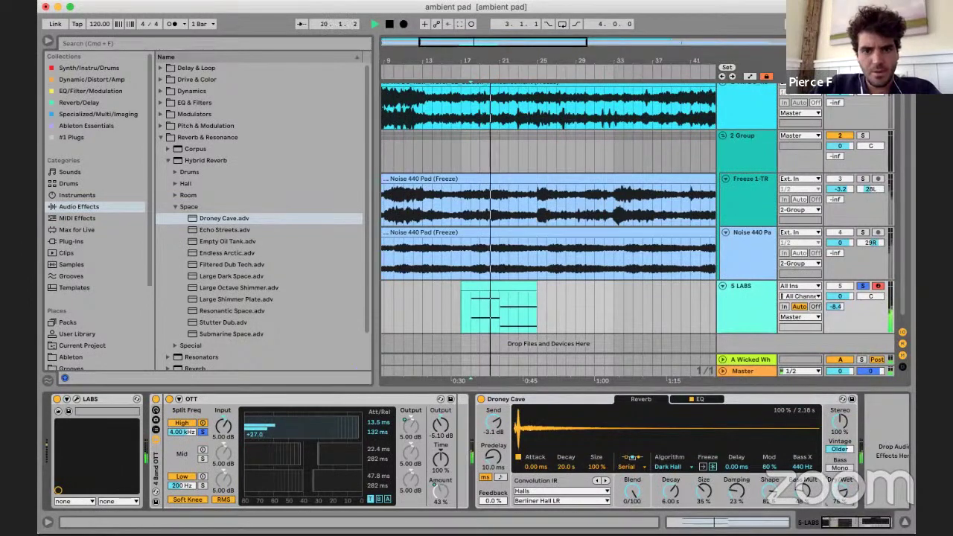
- Open the LABS MIDI clip with playback stopped and add a short B3 note at 3.3.3
click(497, 286)
double_click(497, 286)
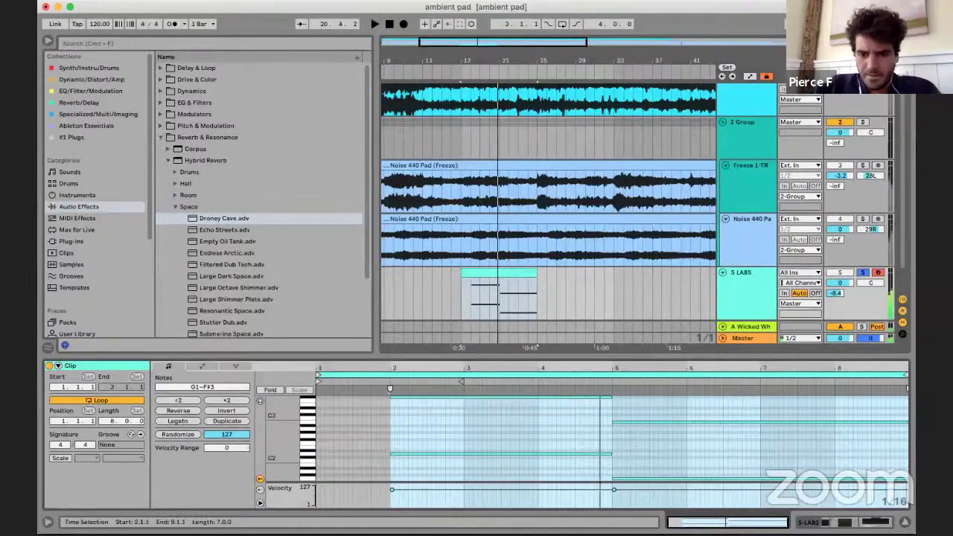
key(space)
click(510, 432)
scroll(510, 428, up, 3)
double_click(512, 409)
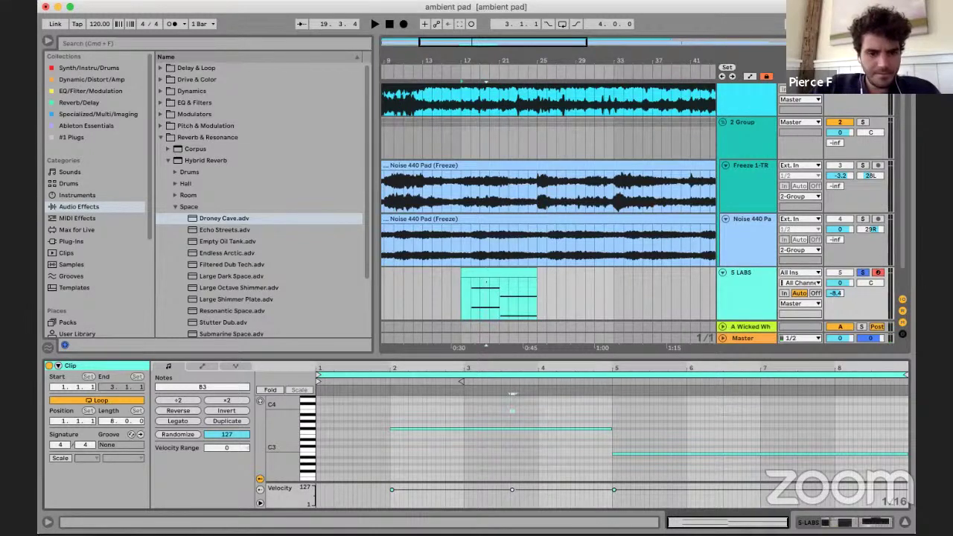
- Turn on note preview and try the new short note at A3 during playback before returning it to B3
click(259, 400)
key(Down)
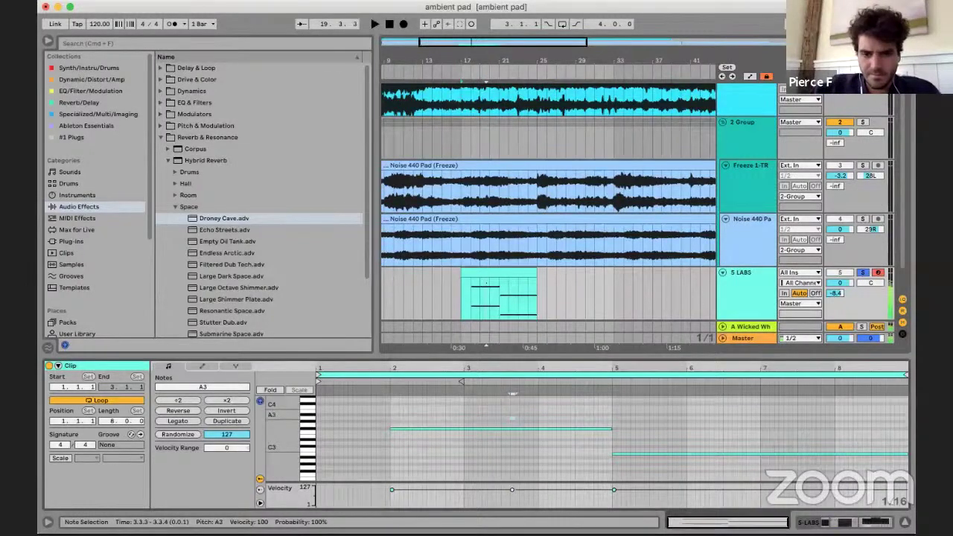
key(space)
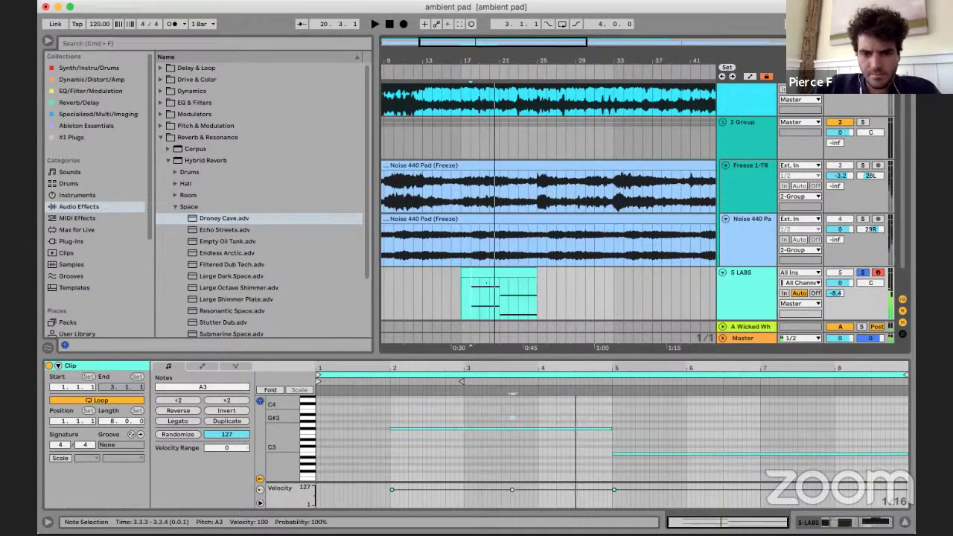
key(space)
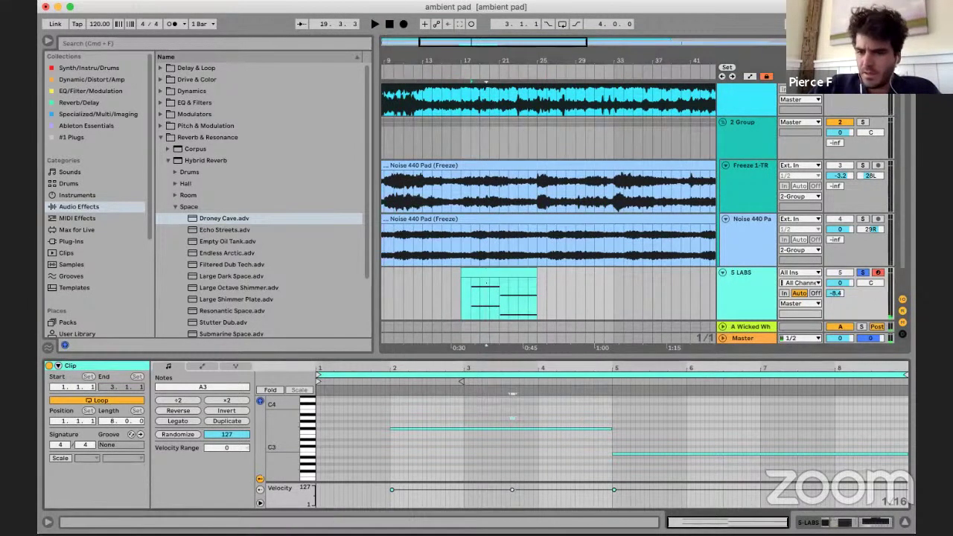
key(Up)
key(Up)
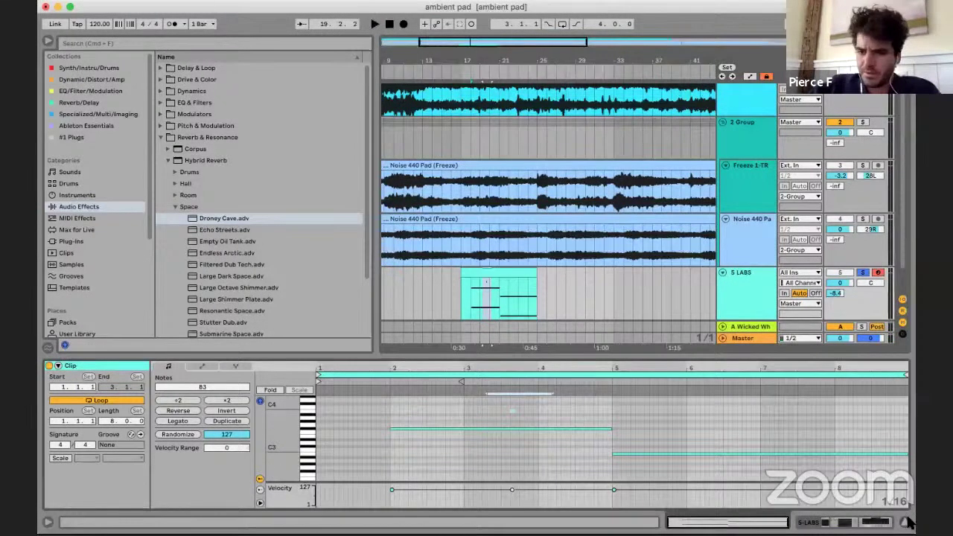
- Hide the clip editor, take the LABS track out of solo and play it together with the pads
click(905, 522)
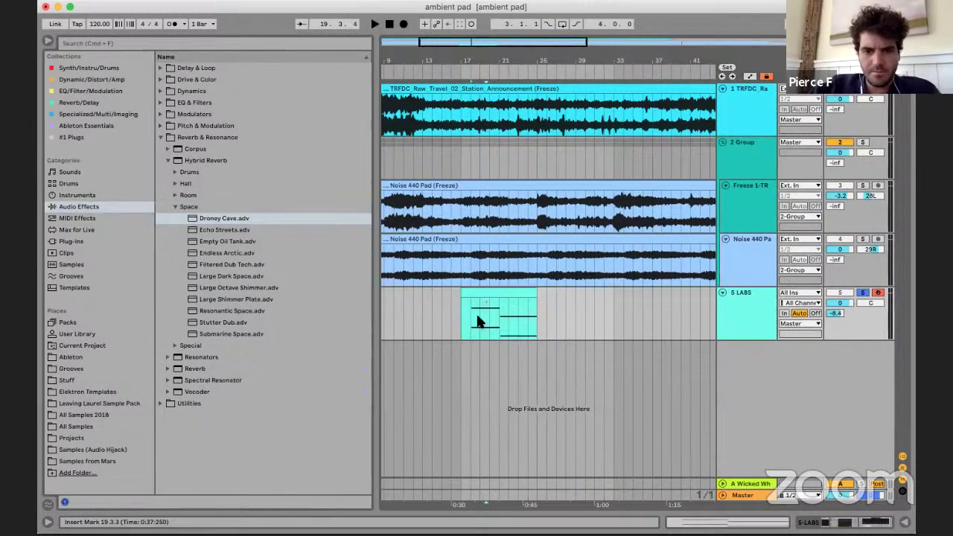
key(space)
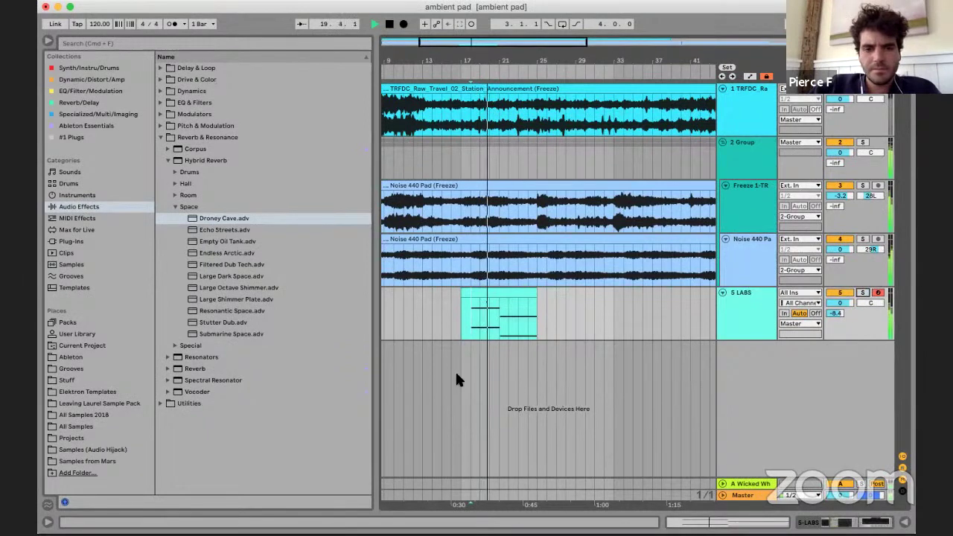
click(493, 294)
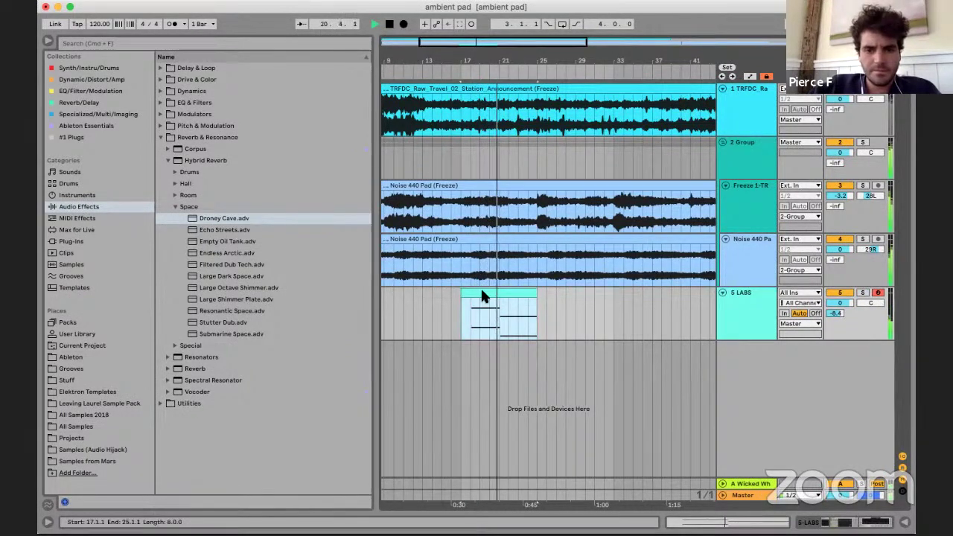
- Open the LABS MIDI clip, shift the long D2 and F#3 notes from bar 2 back to 1.1.1, and stop playback
double_click(480, 296)
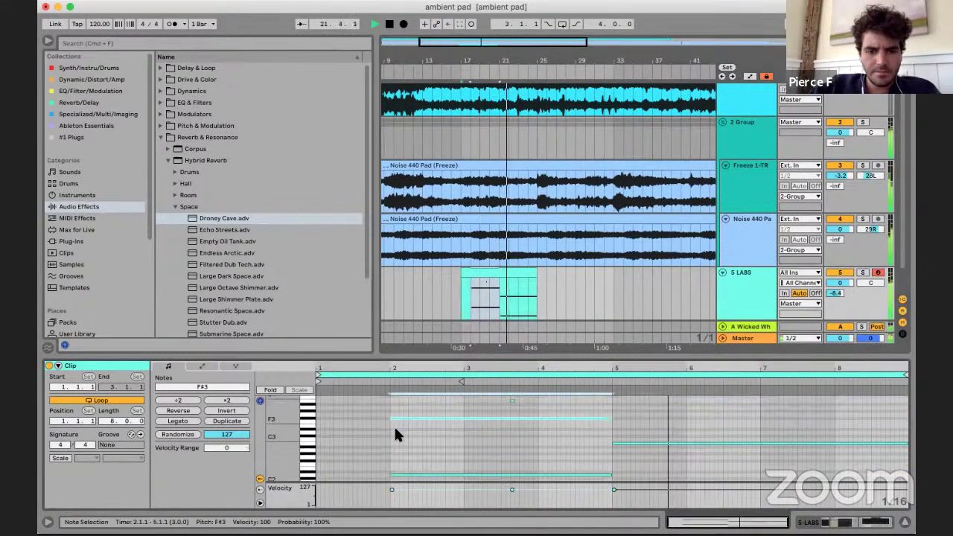
scroll(393, 425, down, 3)
click(395, 418)
scroll(392, 403, up, 2)
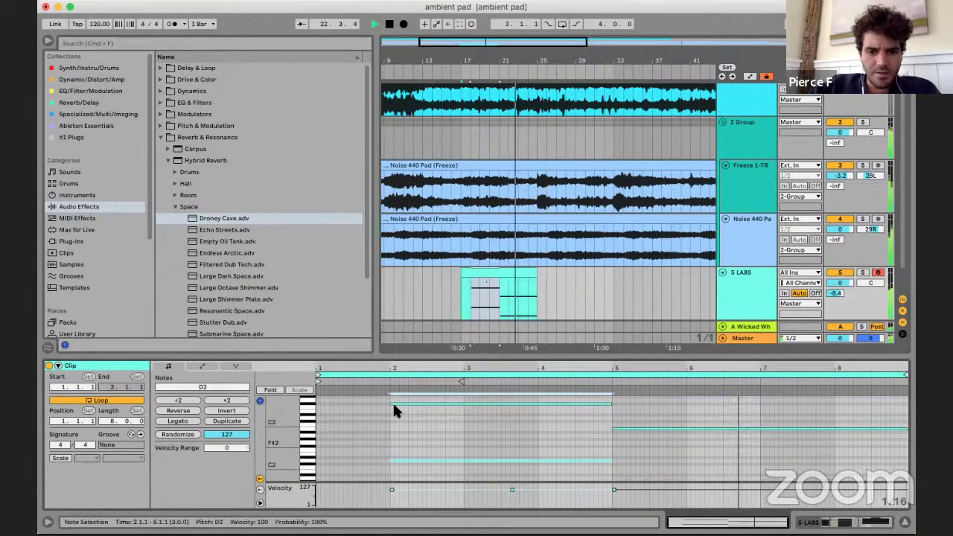
scroll(394, 406, up, 1)
shift+click(394, 423)
key(Left)
key(Left)
key(Left)
key(Left)
key(Left)
key(Left)
key(Left)
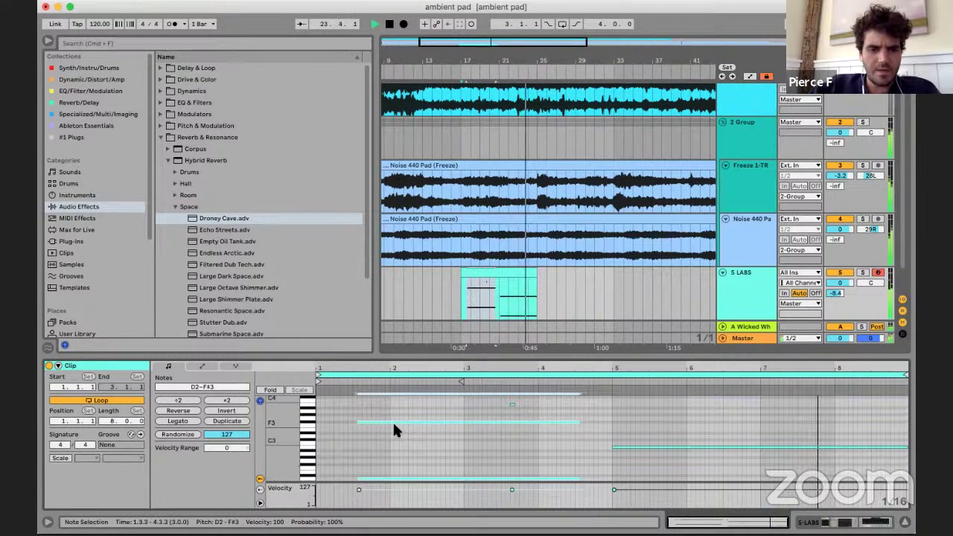
key(Left)
key(Left)
key(Left)
key(Left)
key(Left)
key(Left)
key(Left)
key(Left)
key(Left)
key(space)
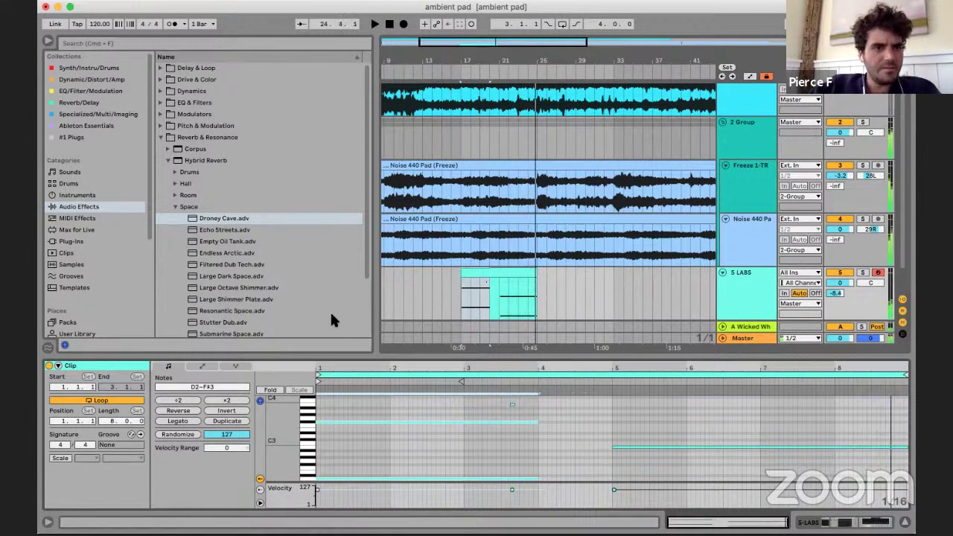
- Search the browser for "skaka" and add the second Skaka result as a new MIDI track below LABS
scroll(463, 270, down, 2)
key(super+f)
text(ska)
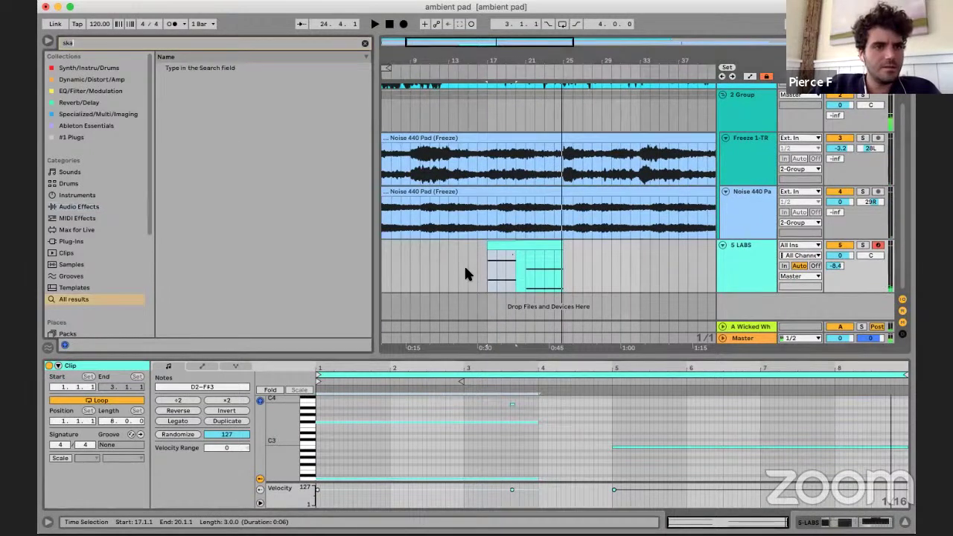
text(ka)
click(197, 67)
click(187, 80)
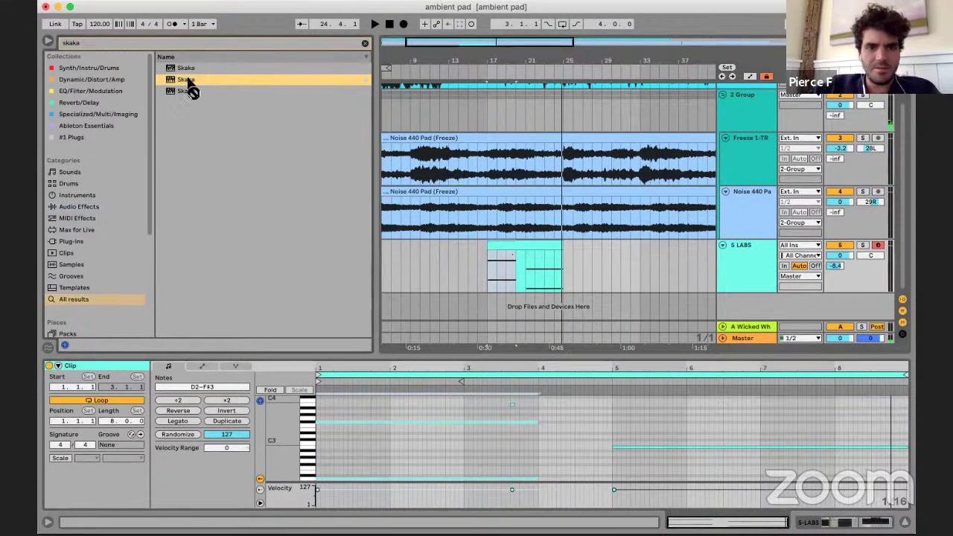
drag(190, 89, 503, 305)
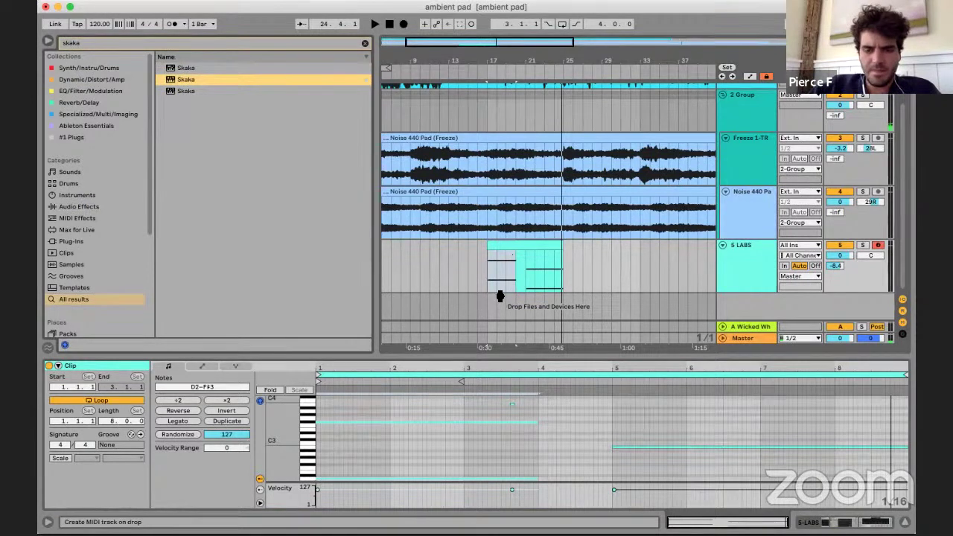
drag(496, 298, 496, 299)
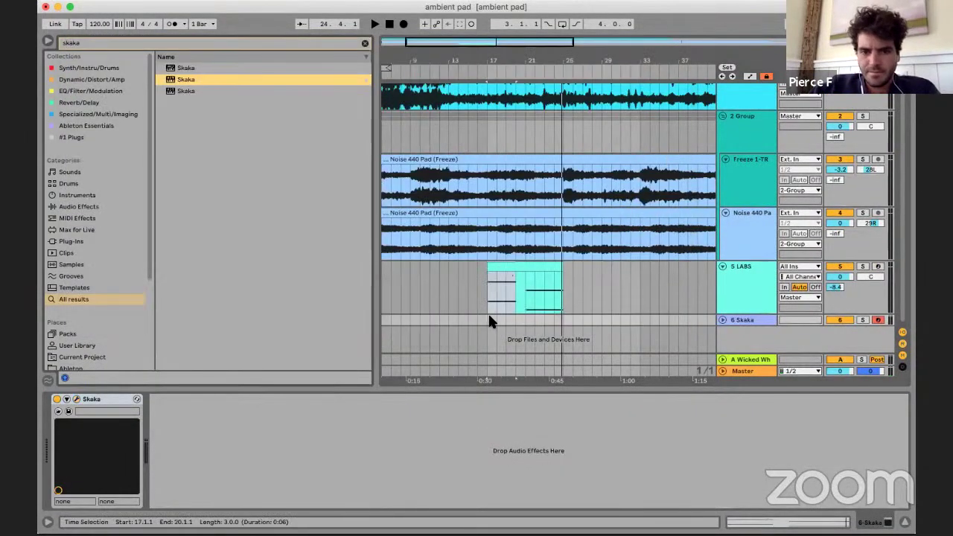
- Create a one-bar MIDI clip at 17.1.1 on the Skaka track and draw a C3 note filling the whole bar
double_click(489, 312)
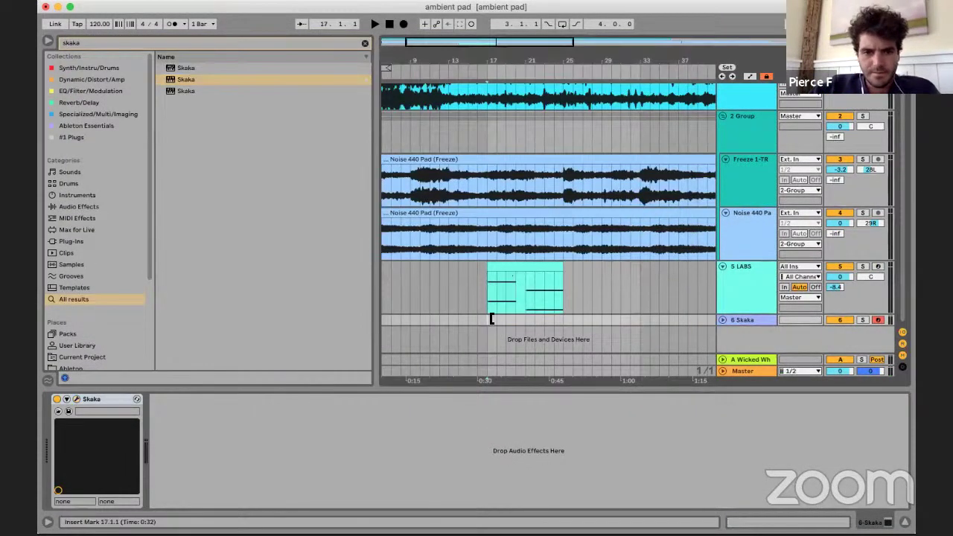
scroll(329, 439, down, 3)
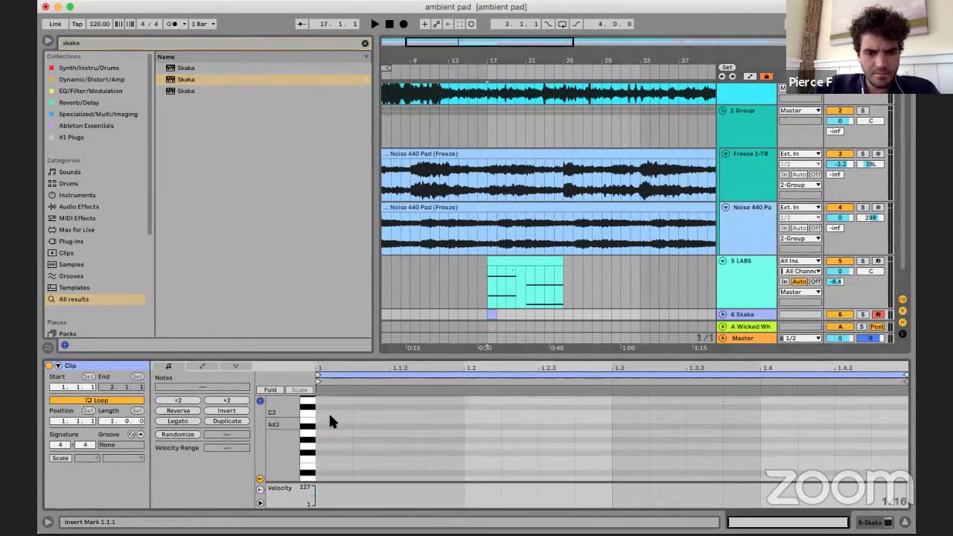
double_click(332, 413)
drag(346, 415, 886, 436)
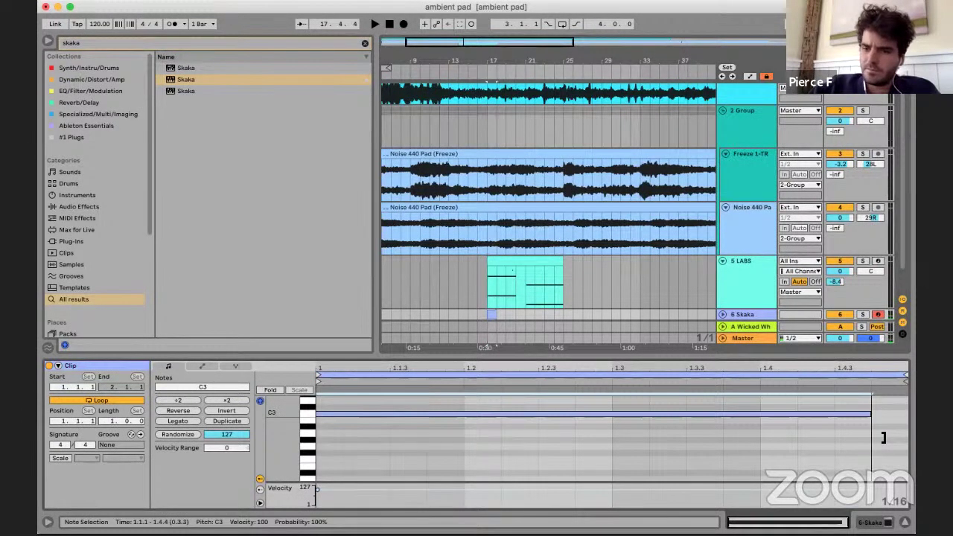
scroll(868, 277, down, 2)
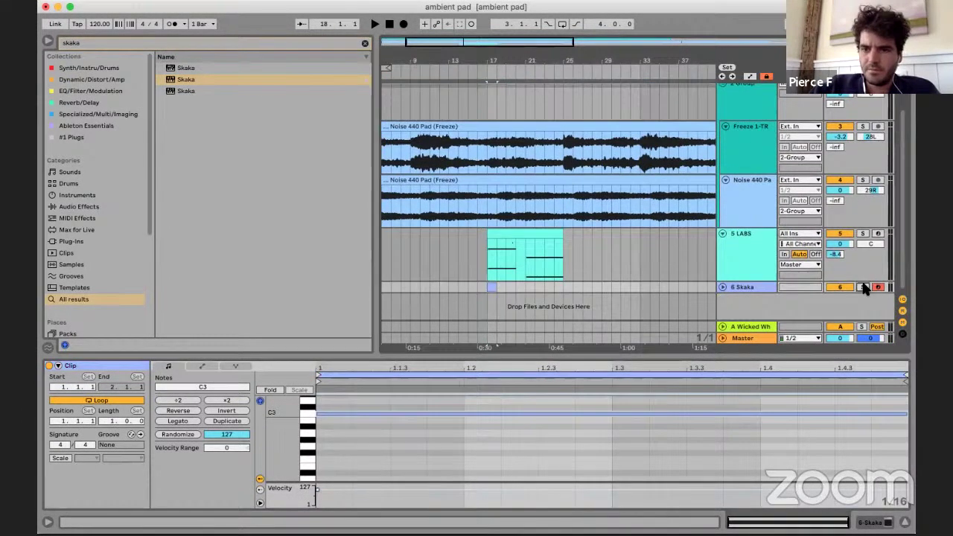
- Solo the Skaka track, start playback and extend its clip to bar 25 so it matches the LABS clip
click(861, 286)
key(space)
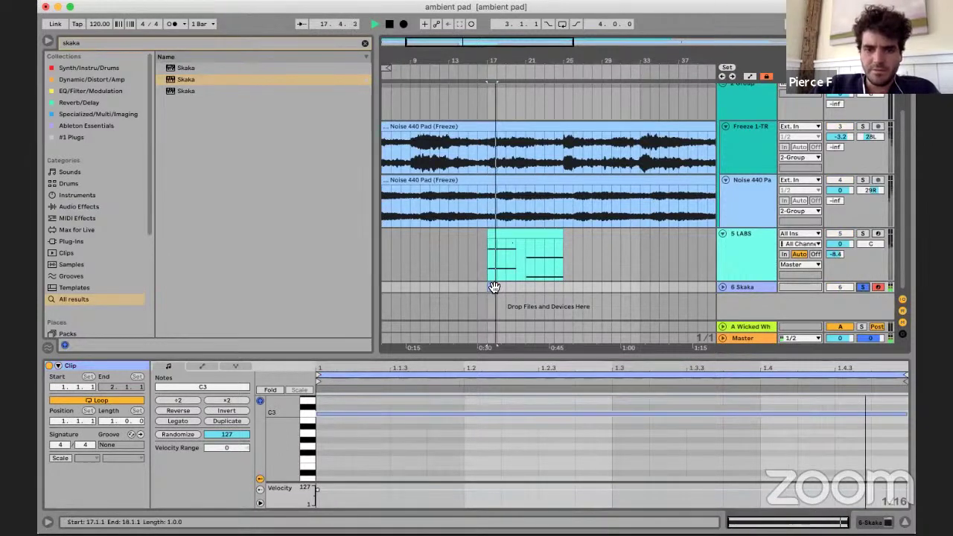
drag(498, 289, 563, 289)
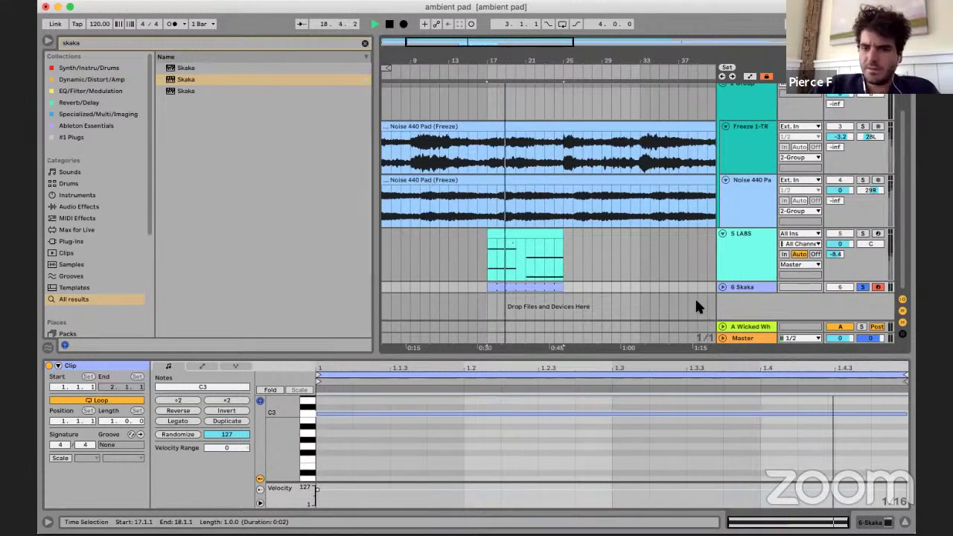
- Unfold the Skaka track and open the C Shaker pattern in the Skaka plug-in's editor
click(723, 287)
click(885, 523)
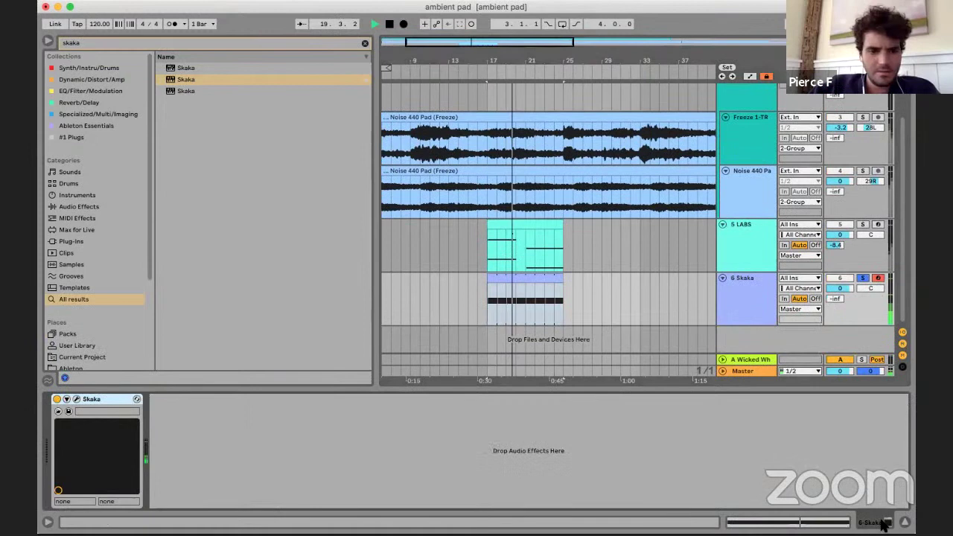
click(75, 399)
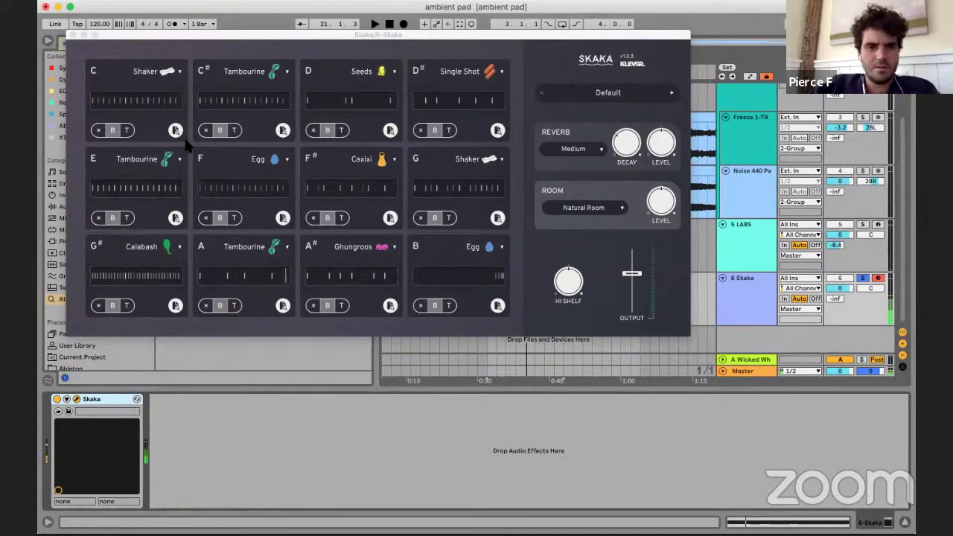
click(159, 102)
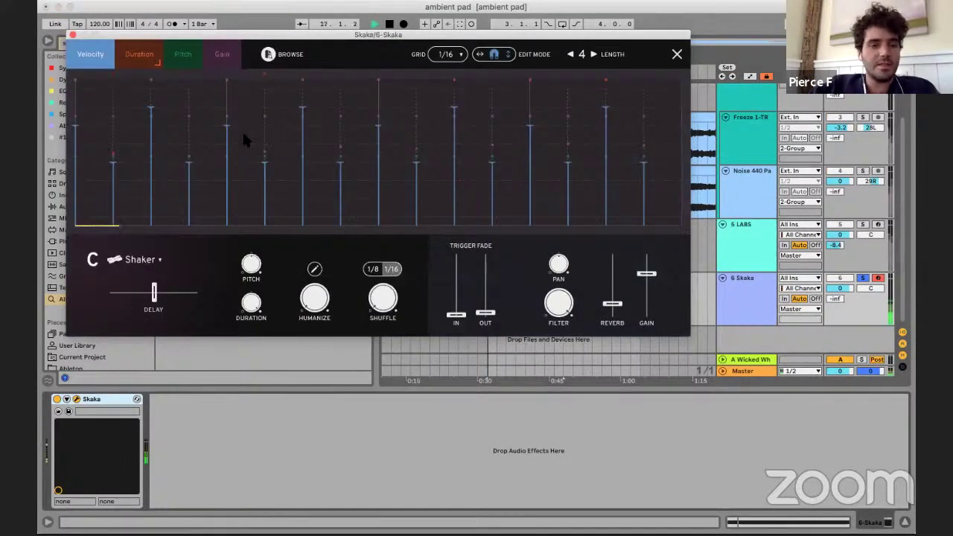
- Reshape the shaker's opening velocities, raising the first and third hits close to maximum and keeping the second hit lower
click(114, 144)
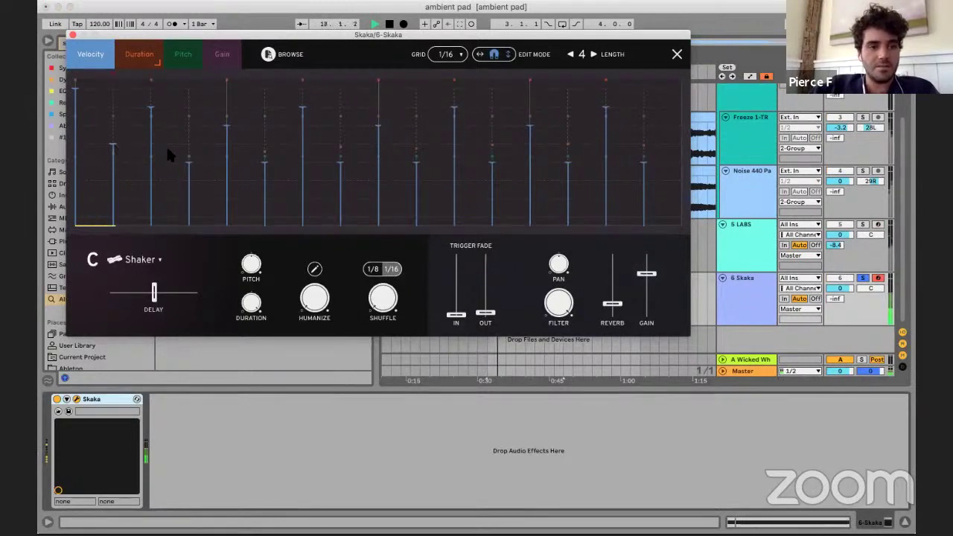
click(148, 145)
drag(111, 149, 111, 95)
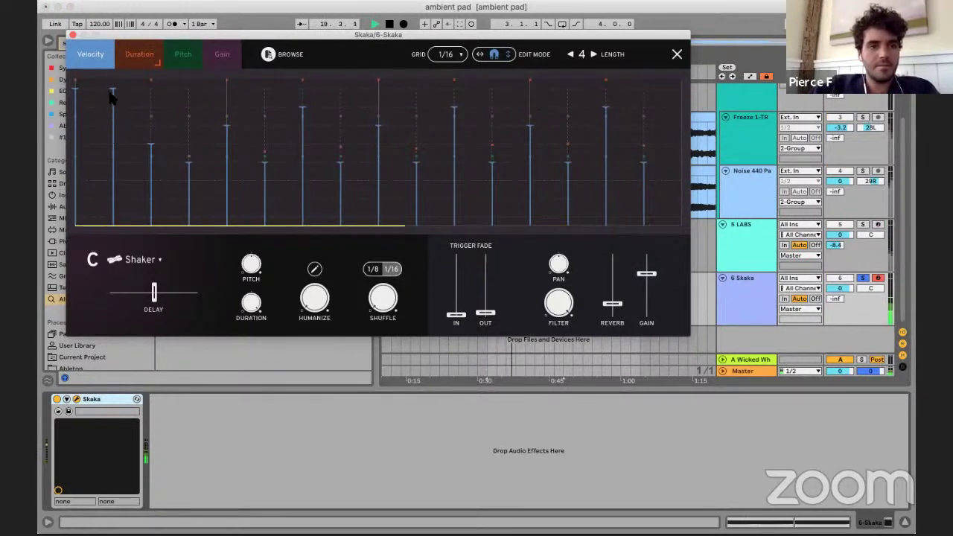
click(114, 145)
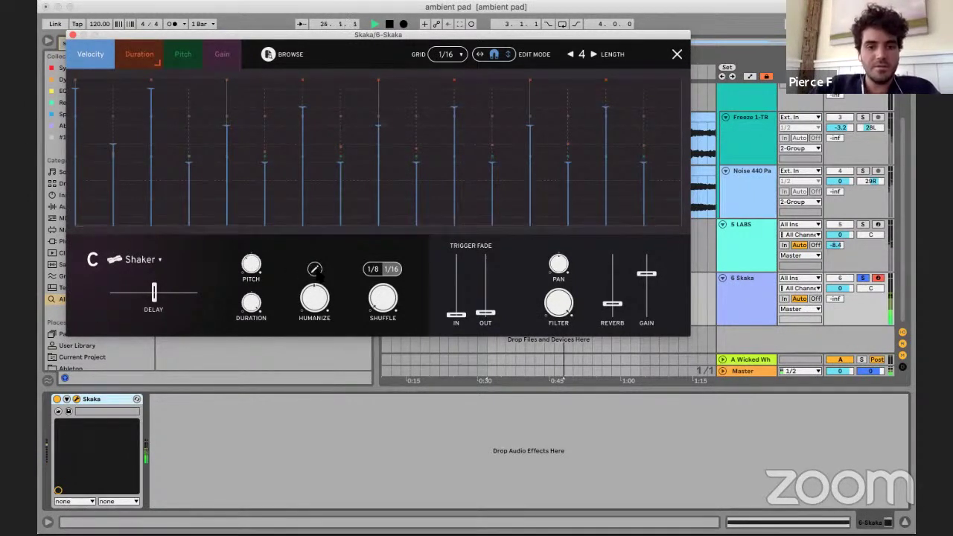
- Inspect the shaker's Humanize settings and restart playback
click(314, 269)
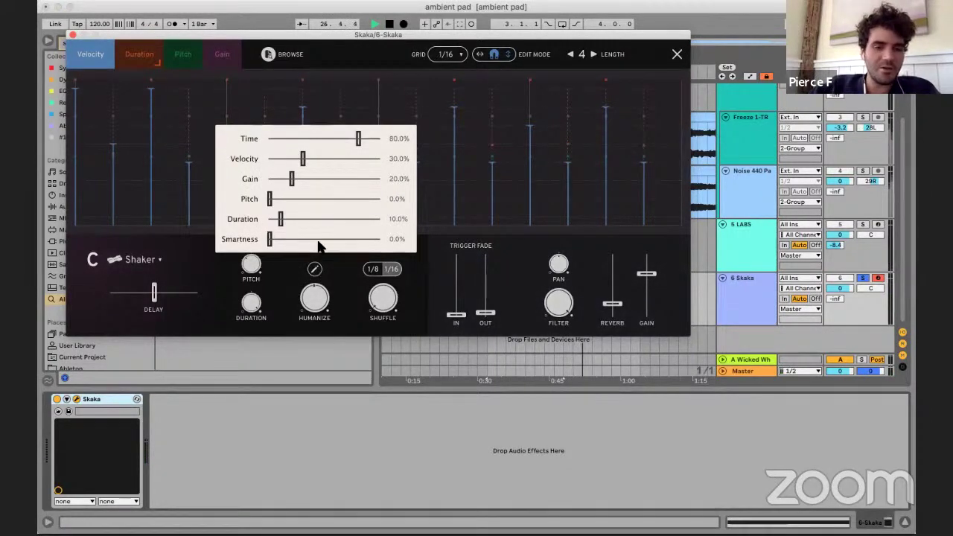
click(315, 273)
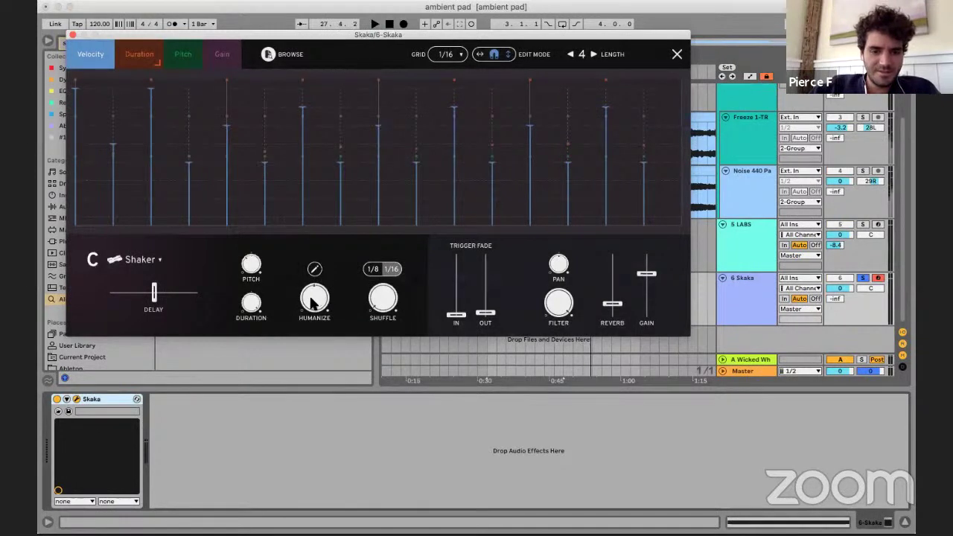
key(space)
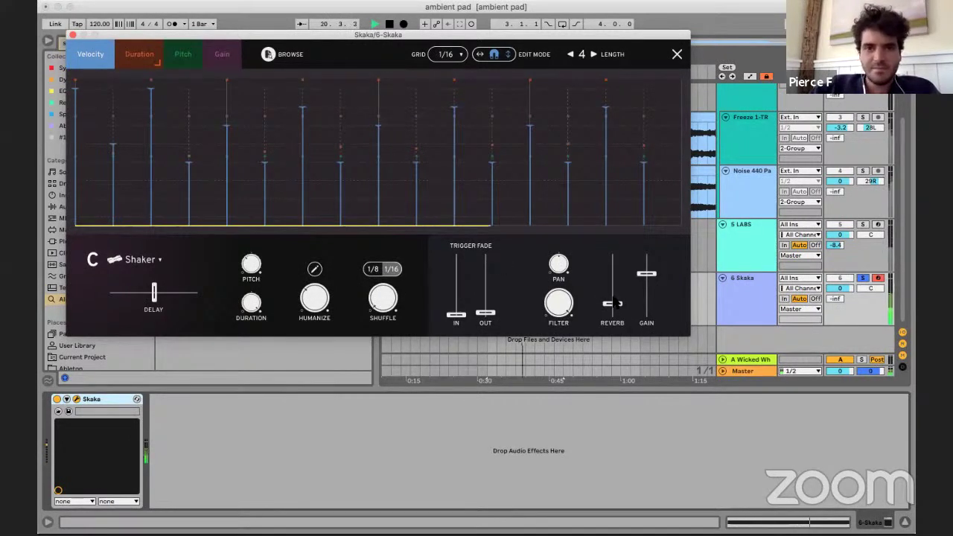
- Lower the shaker's reverb to its minimum, then close the pattern editor and the Skaka plug-in
drag(620, 306, 620, 318)
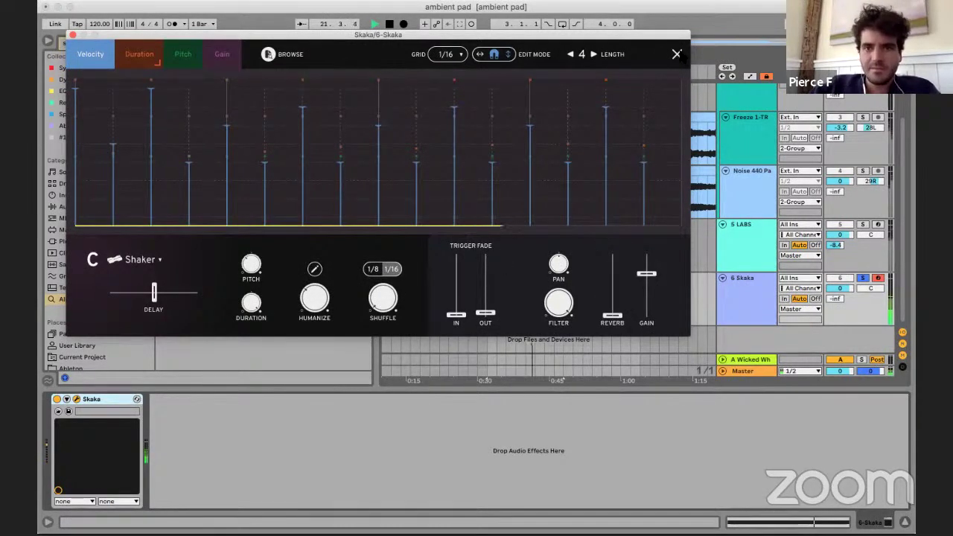
click(676, 54)
click(72, 36)
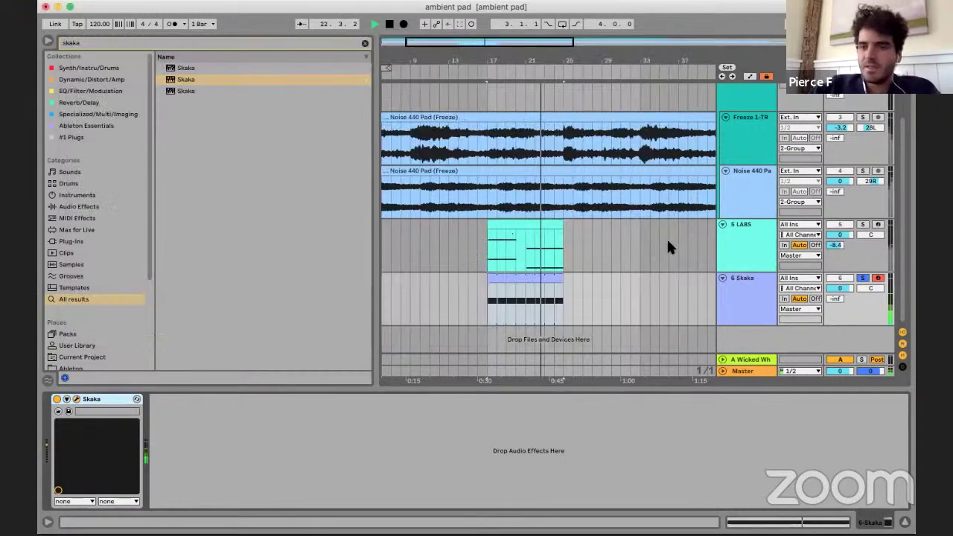
- Unsolo the Skaka track and play the full arrangement from bar 16
click(863, 279)
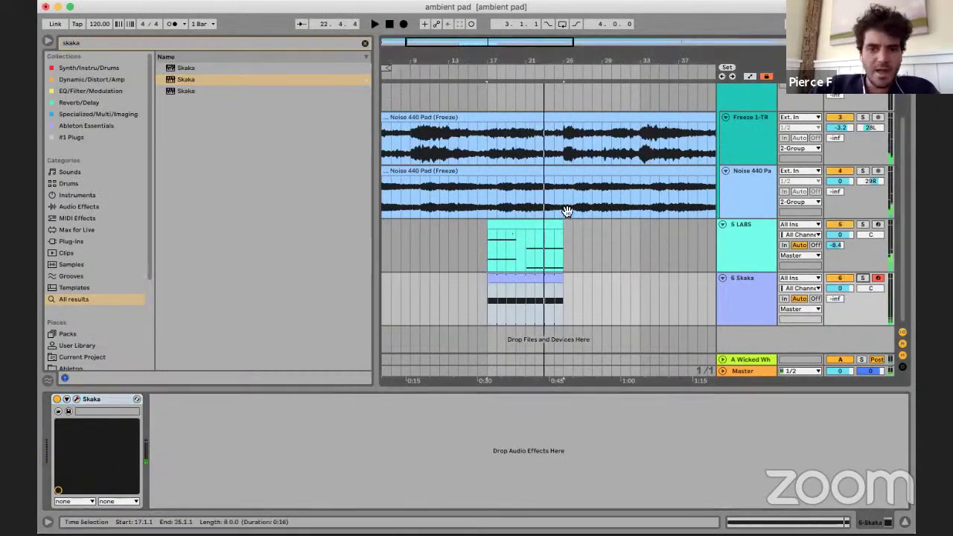
click(480, 293)
key(space)
- Mute the LABS track and loop playback over the Skaka clip from bar 17 to bar 25
click(833, 224)
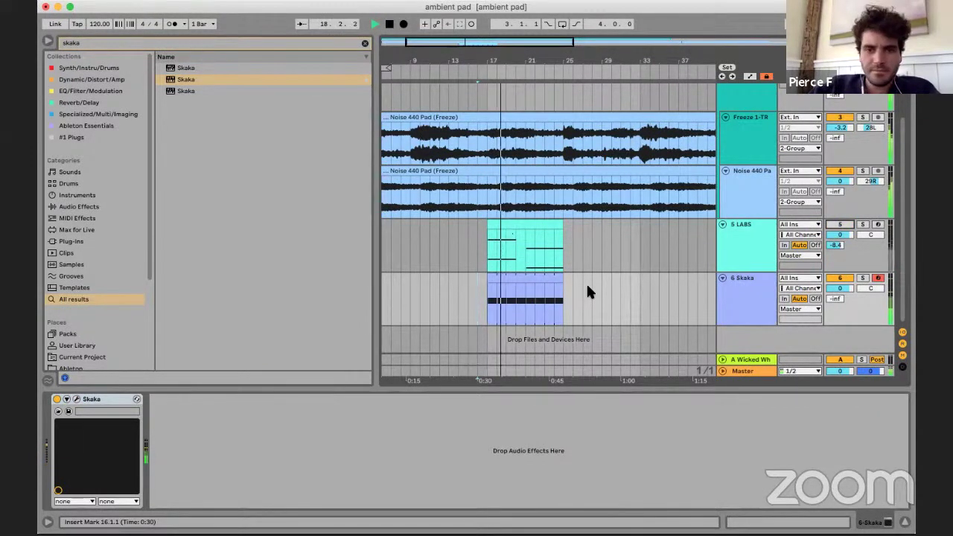
click(504, 283)
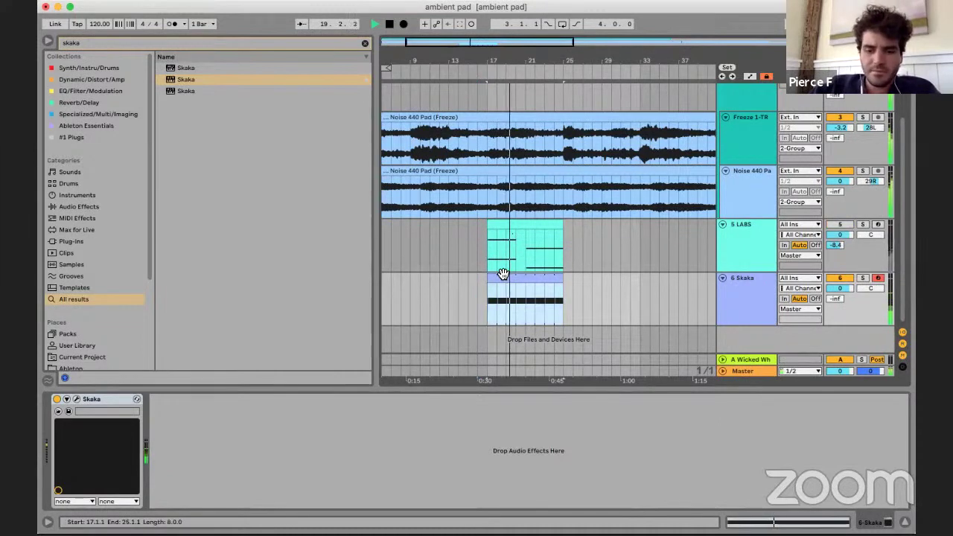
key(super+l)
- Search the browser for "kick 2" and load the Kick 2 instrument onto a new MIDI track below Skaka
key(super+f)
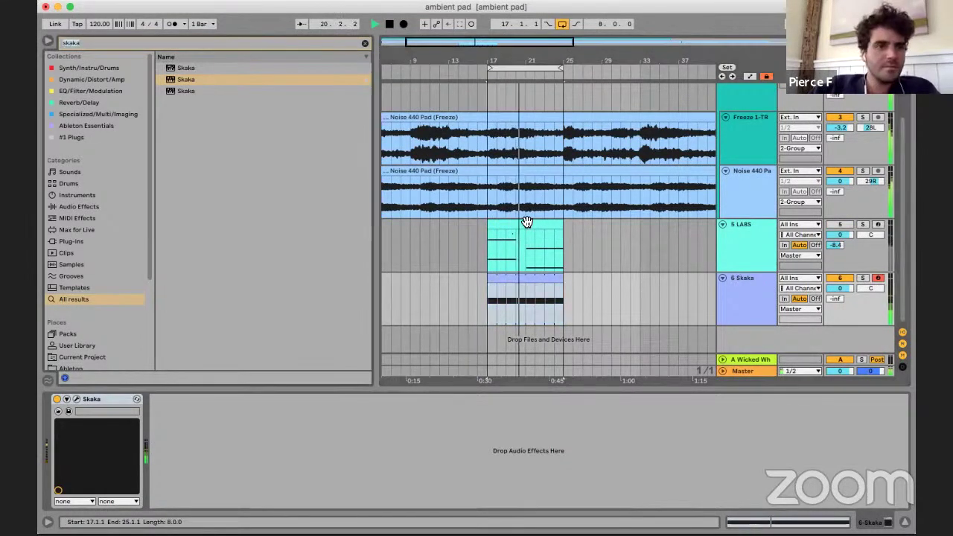
text(kick 2)
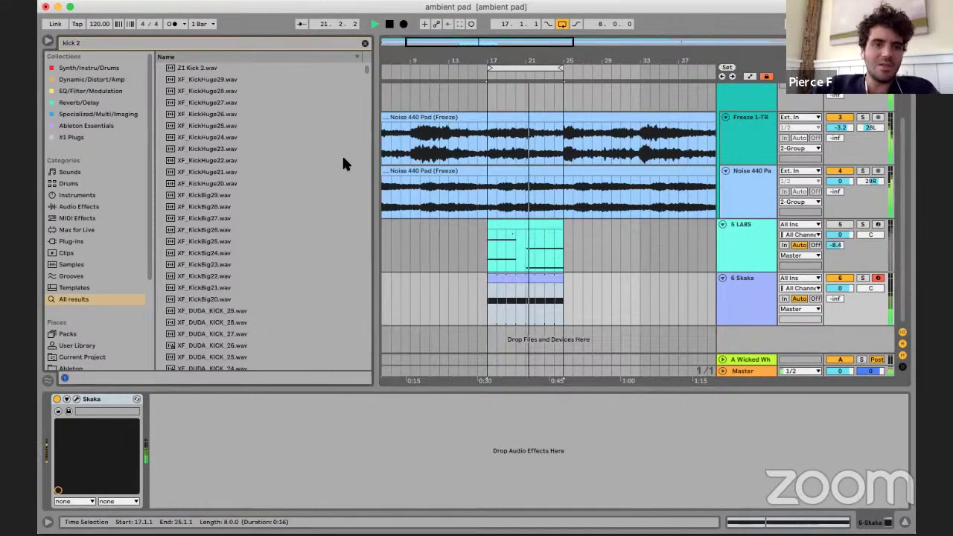
scroll(229, 163, down, 10)
drag(366, 103, 372, 469)
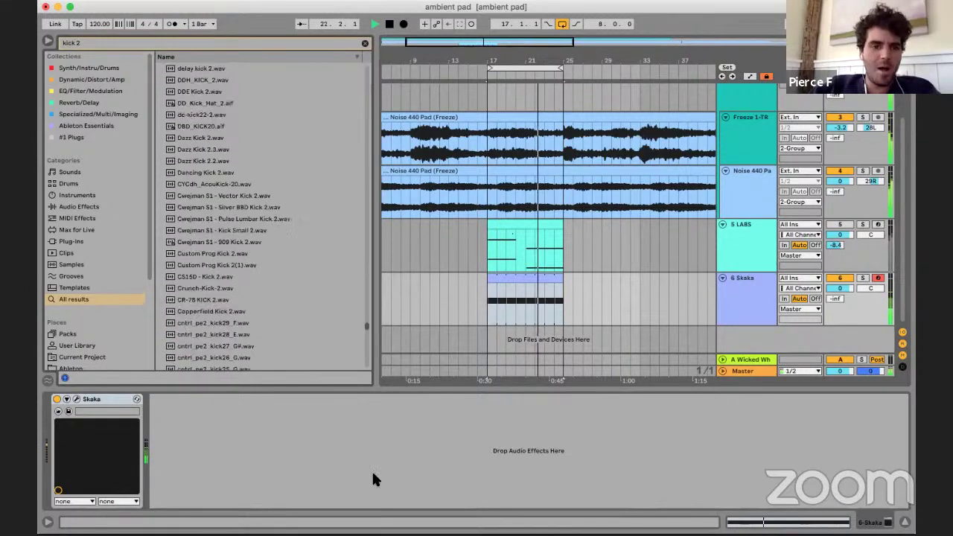
click(186, 352)
drag(191, 360, 514, 335)
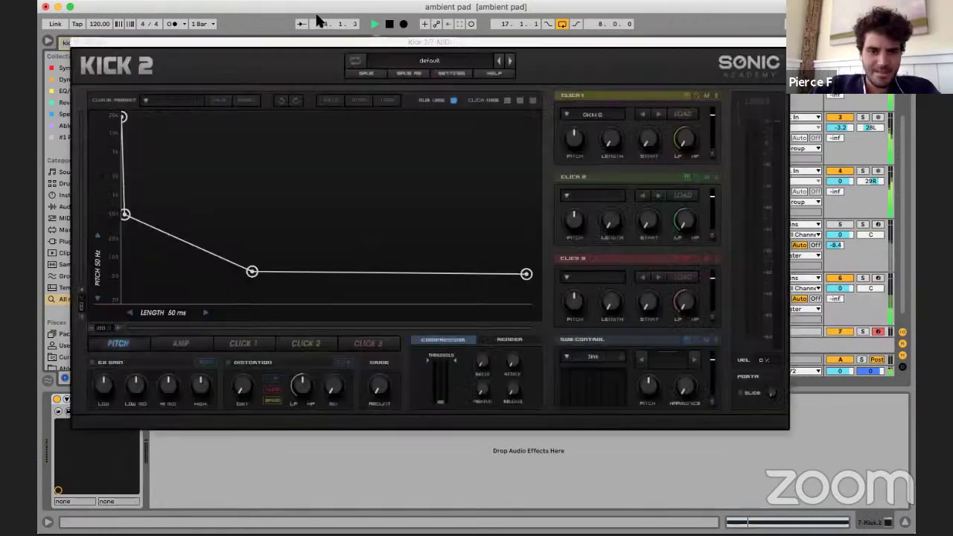
- Load the user preset "mfb 11" in Kick 2 and close the plug-in
click(426, 61)
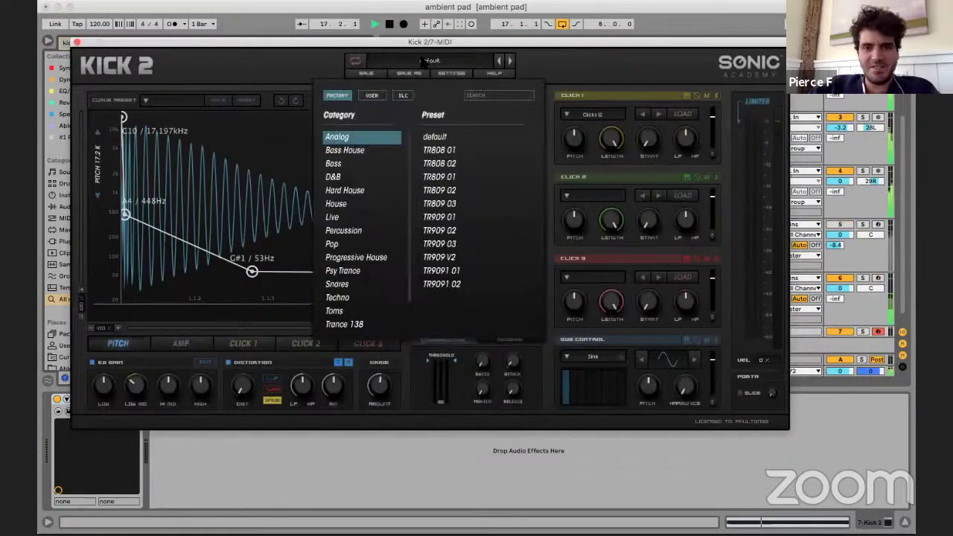
click(372, 96)
click(361, 136)
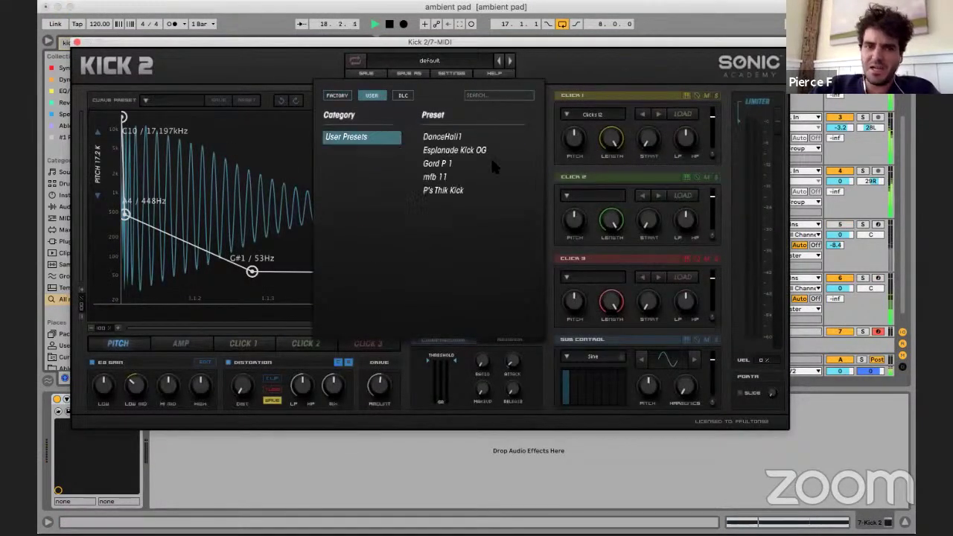
click(447, 177)
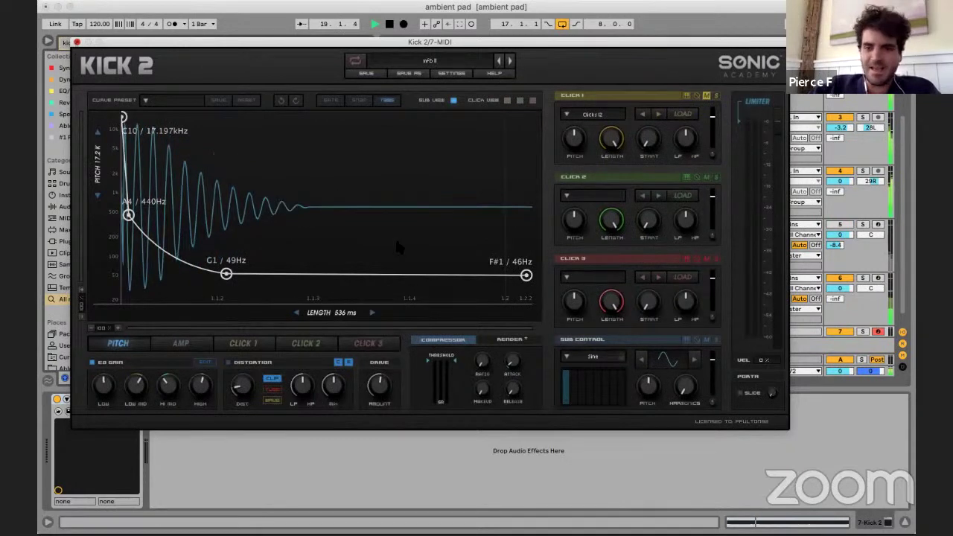
key(super+w)
- Create a one-bar MIDI clip at bar 17 on the Kick 2 track with a one-beat C3 note on beat 1
double_click(489, 332)
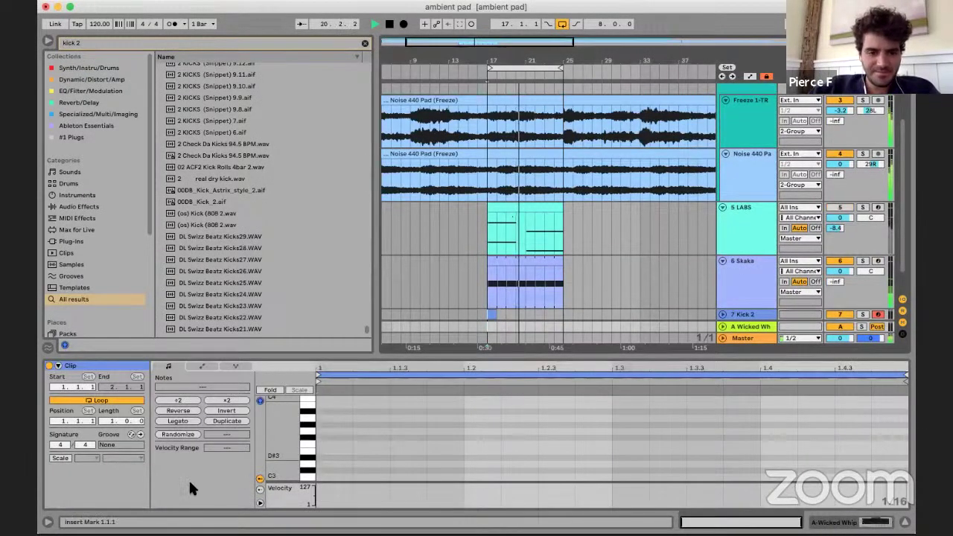
scroll(385, 433, down, 2)
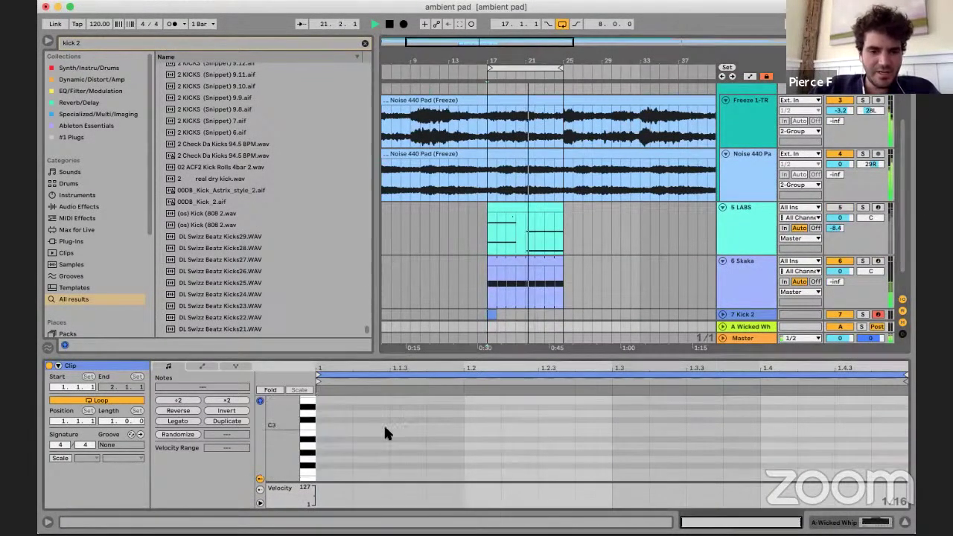
double_click(329, 426)
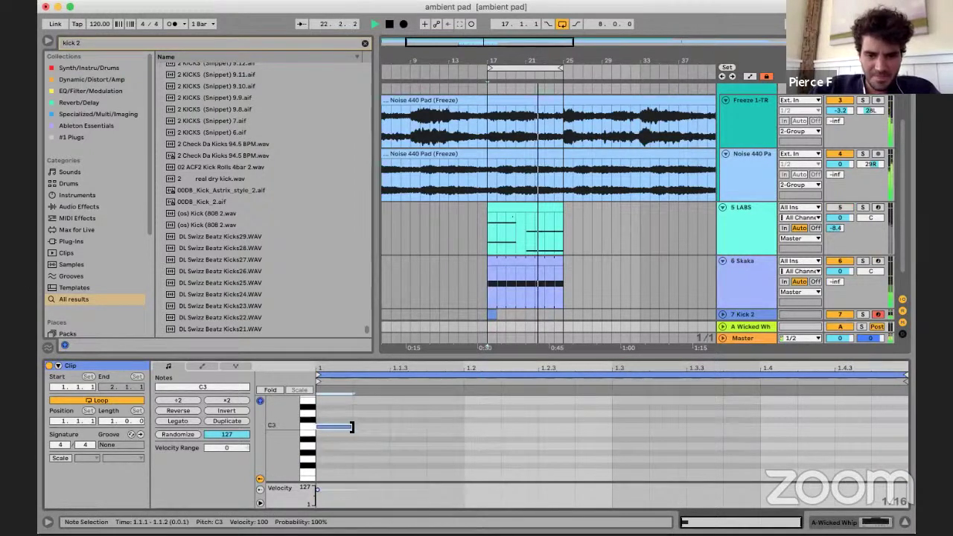
drag(352, 426, 479, 442)
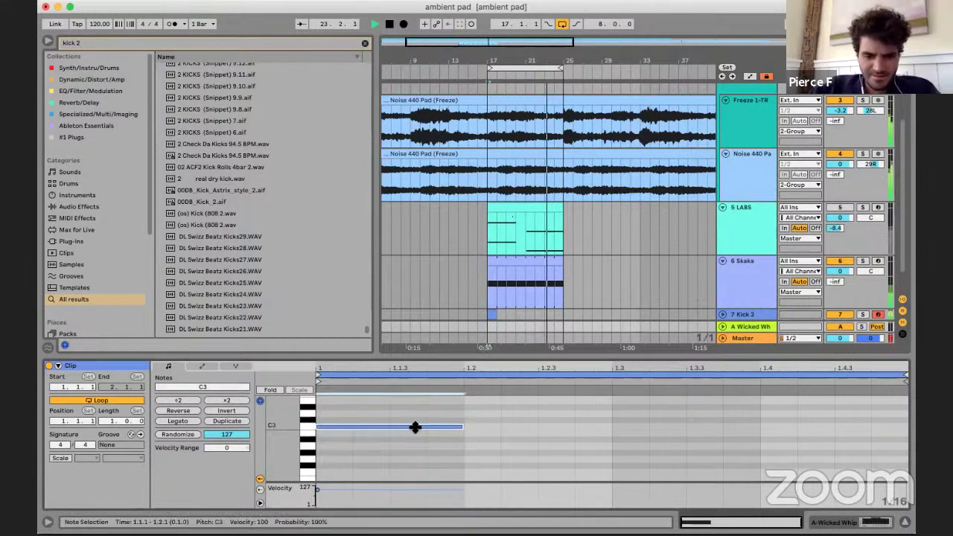
- Duplicate the kick note onto beats 2, 3 and 4, then extend the clip to bar 25
key(ctrl+d)
key(ctrl+d)
key(ctrl+d)
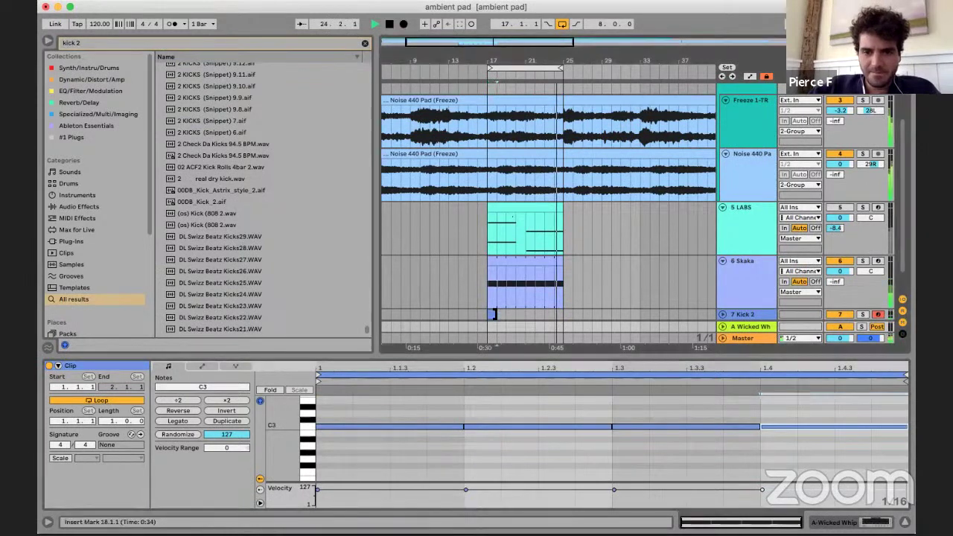
drag(494, 313, 564, 315)
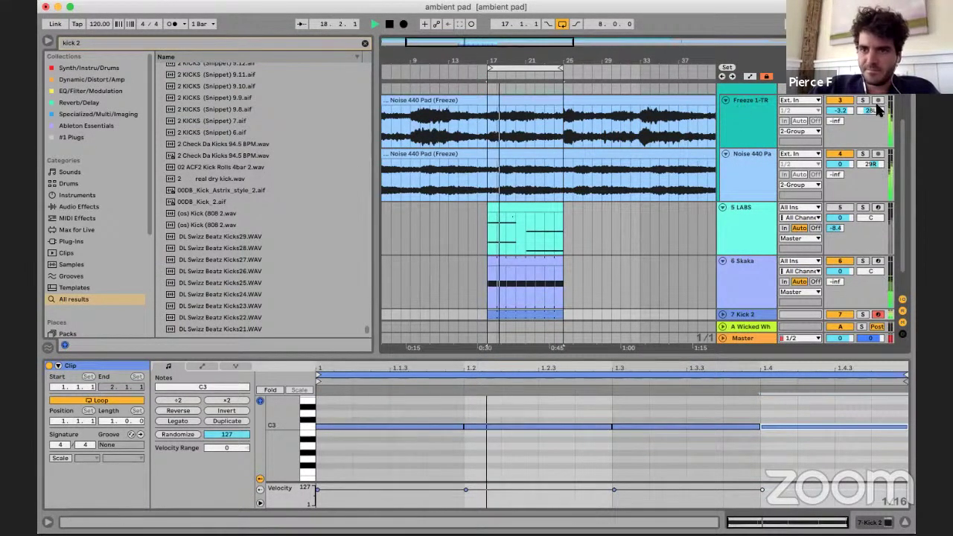
- Set the volume of the 2 Group track to -4.8 dB
scroll(748, 142, up, 3)
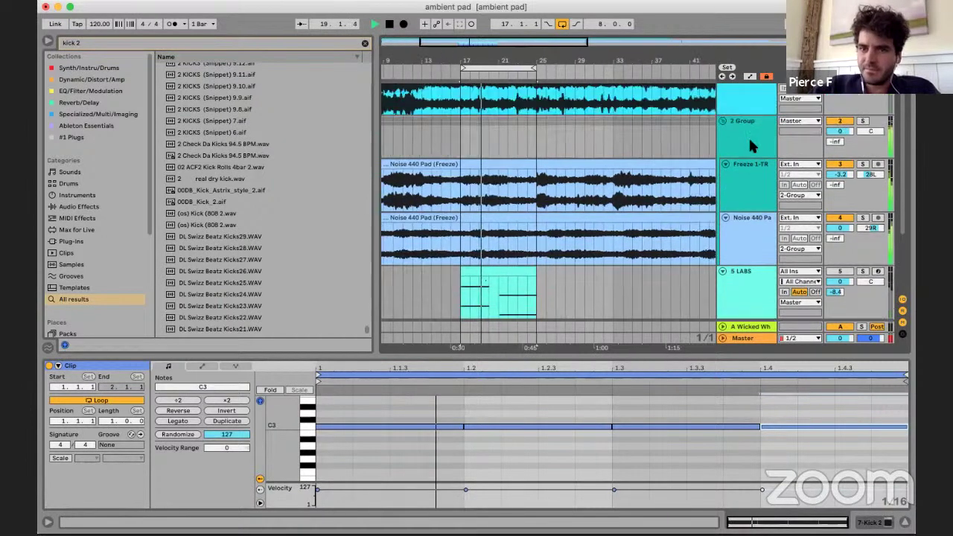
drag(840, 131, 831, 203)
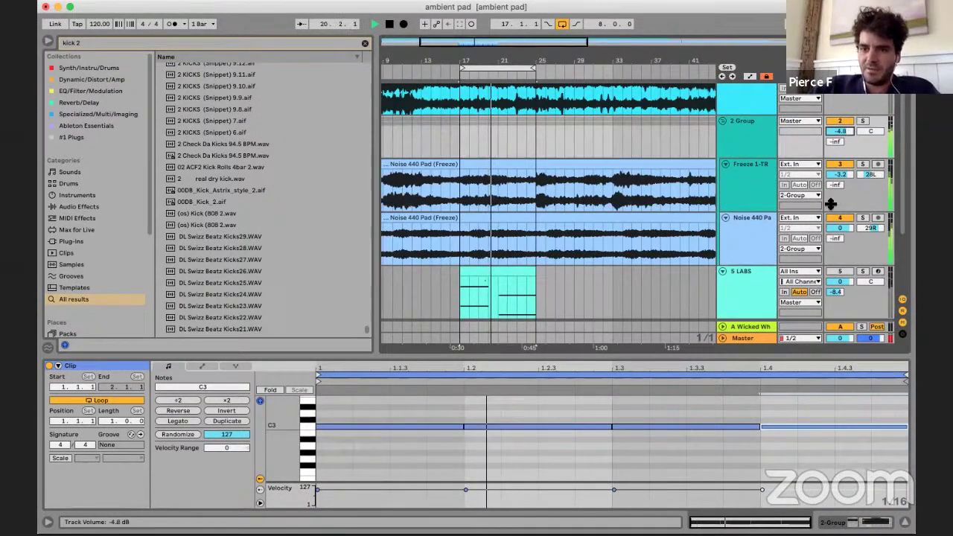
- Unfold the Kick 2 track and balance the percussion, setting Skaka to -6.4 dB and Kick 2 to -6.5 dB
scroll(823, 220, down, 3)
click(725, 251)
scroll(741, 279, down, 1)
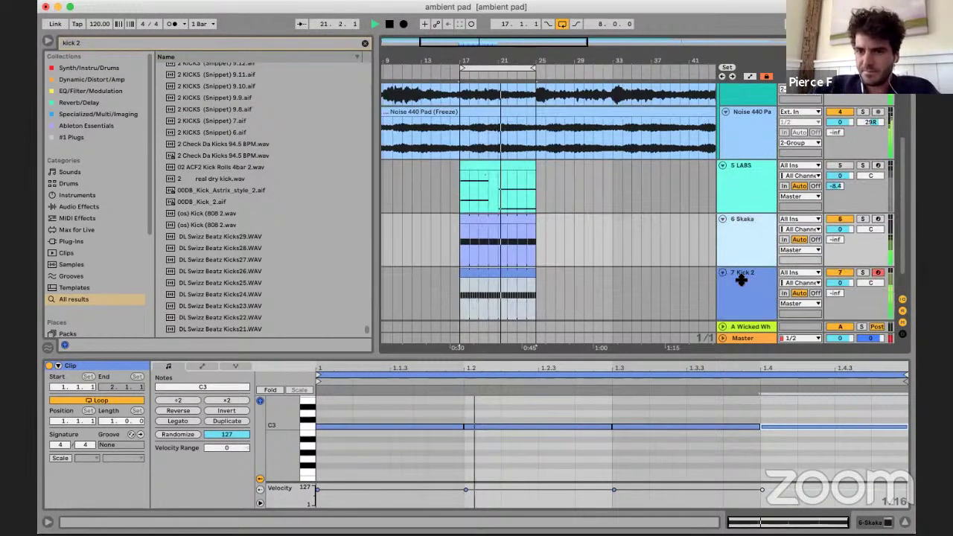
drag(840, 229, 844, 340)
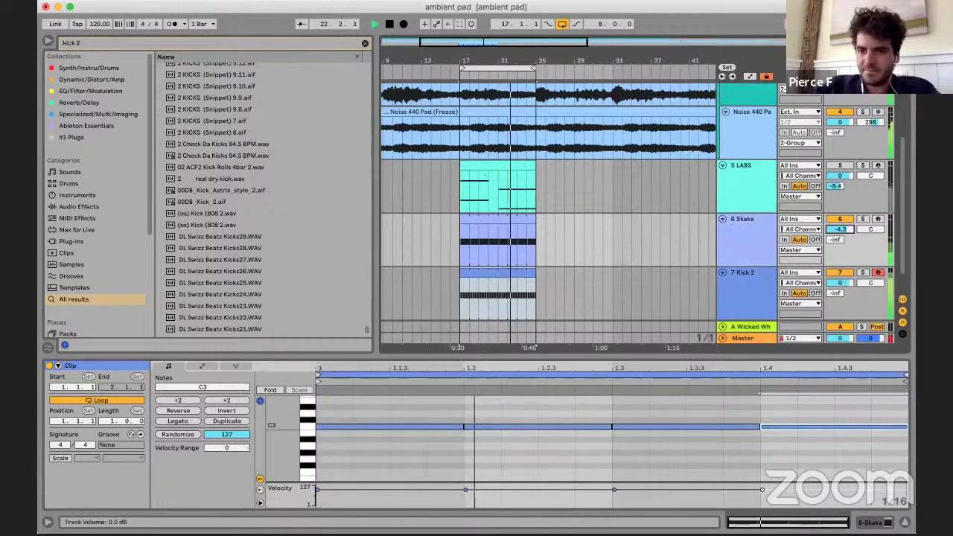
drag(842, 283, 842, 277)
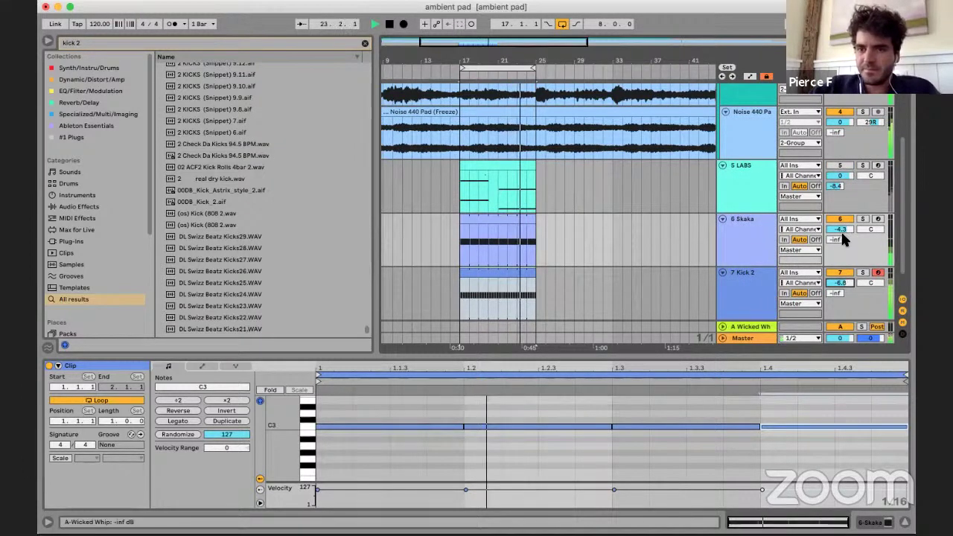
drag(841, 229, 841, 276)
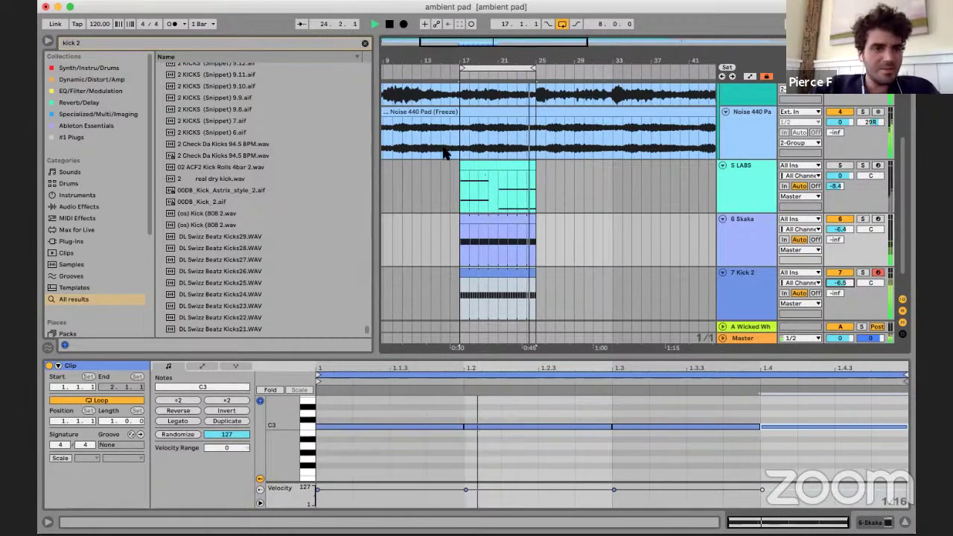
- Stop playback, search the browser for "pro l 2", and load FabFilter Pro-L 2 onto the Master track
key(space)
key(super+f)
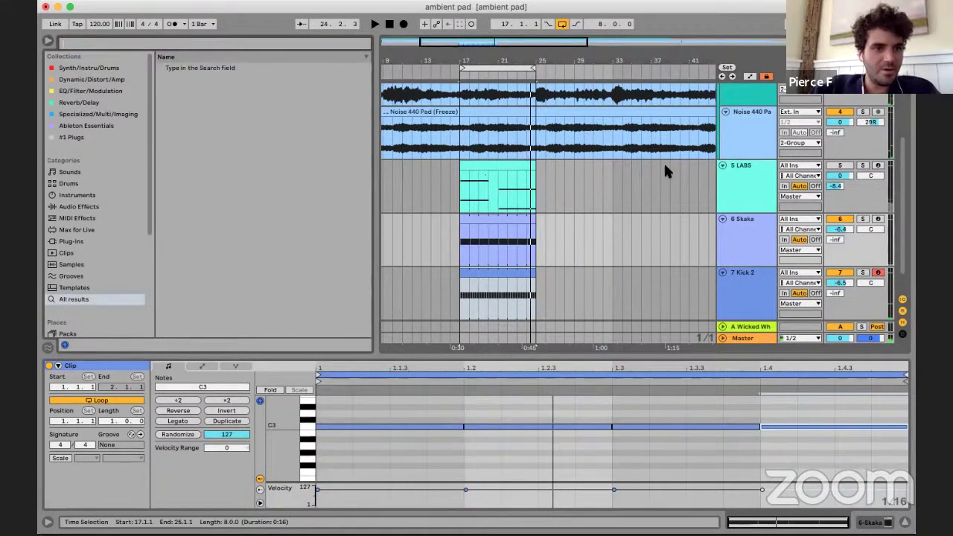
text(pro l)
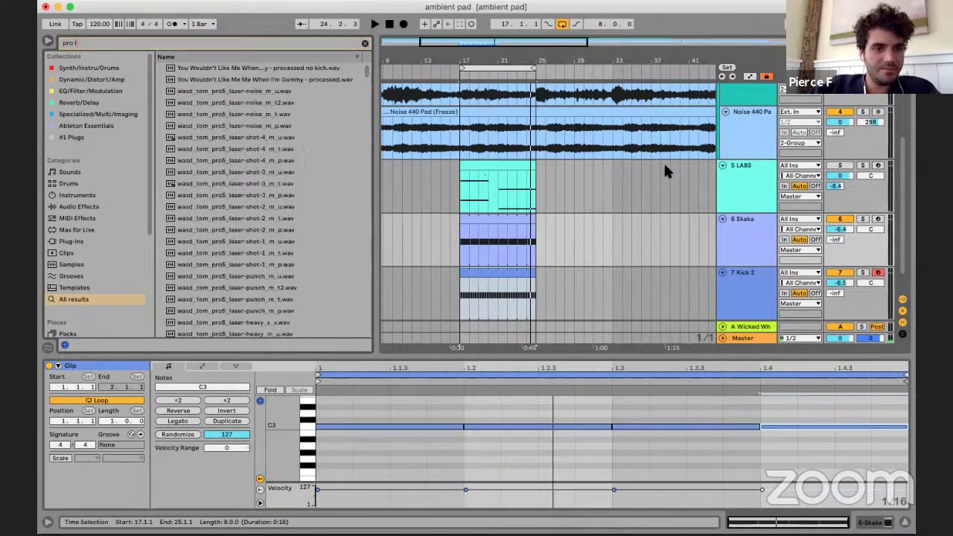
text( 2)
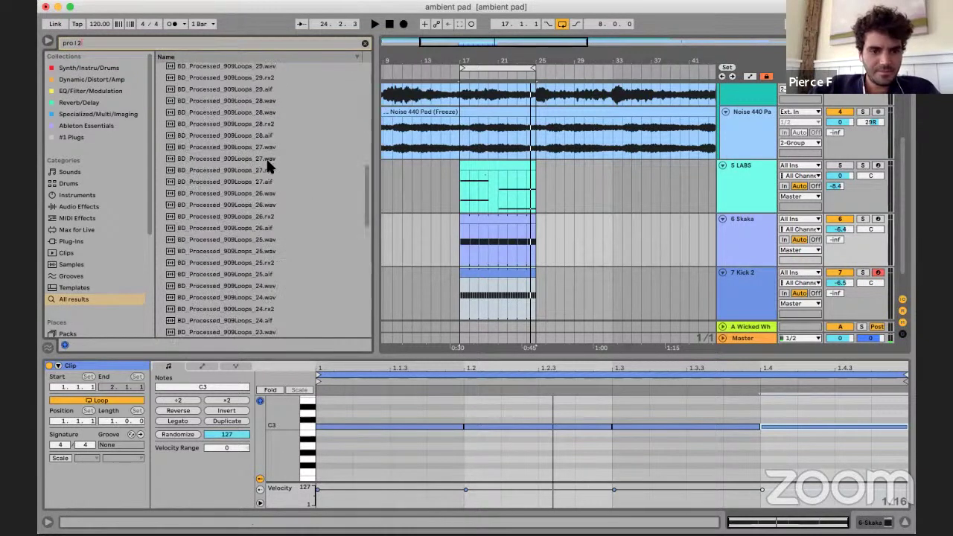
scroll(249, 238, down, 15)
click(212, 306)
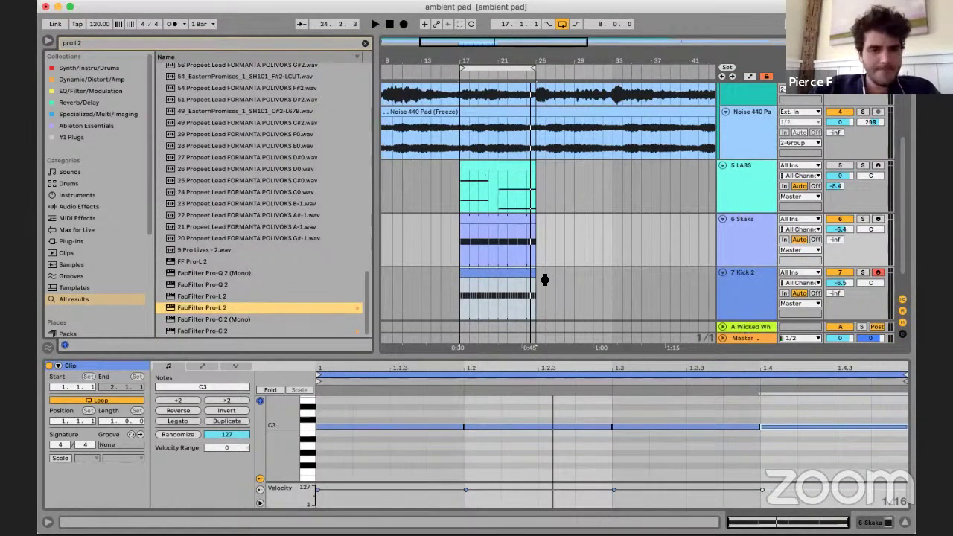
drag(545, 280, 744, 337)
- Play the loop and raise the Pro-L 2 limiter's gain to about +4.2 dB, then close the plug-in window
key(space)
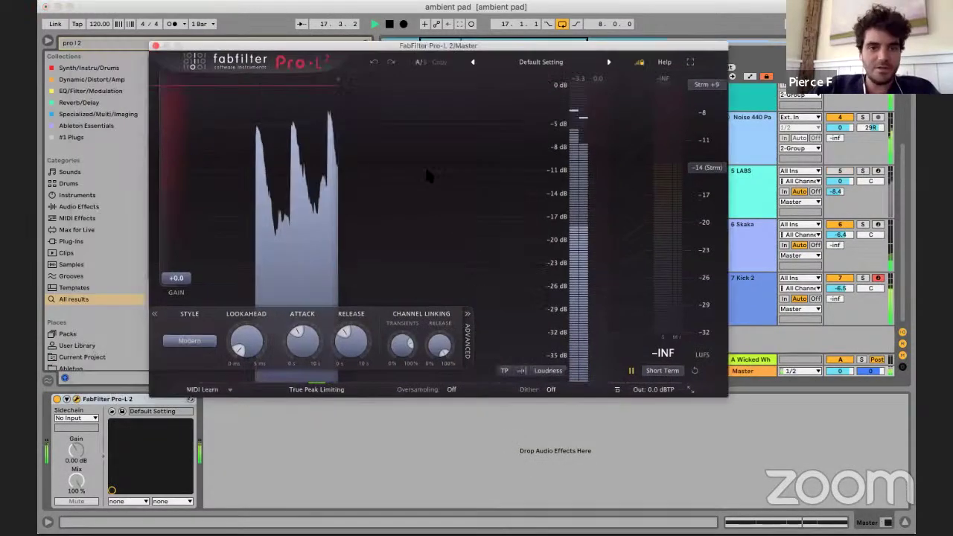
drag(424, 45, 557, 44)
drag(312, 274, 313, 253)
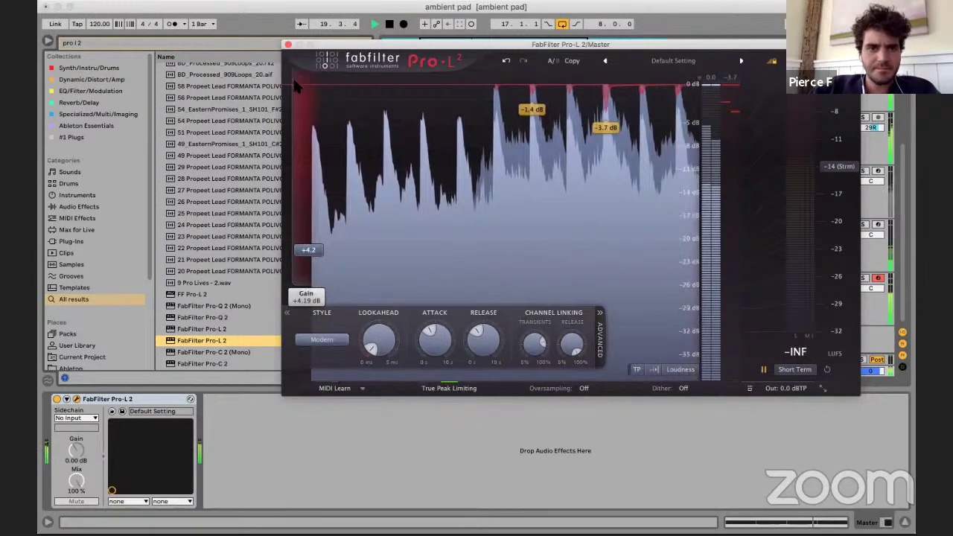
click(288, 44)
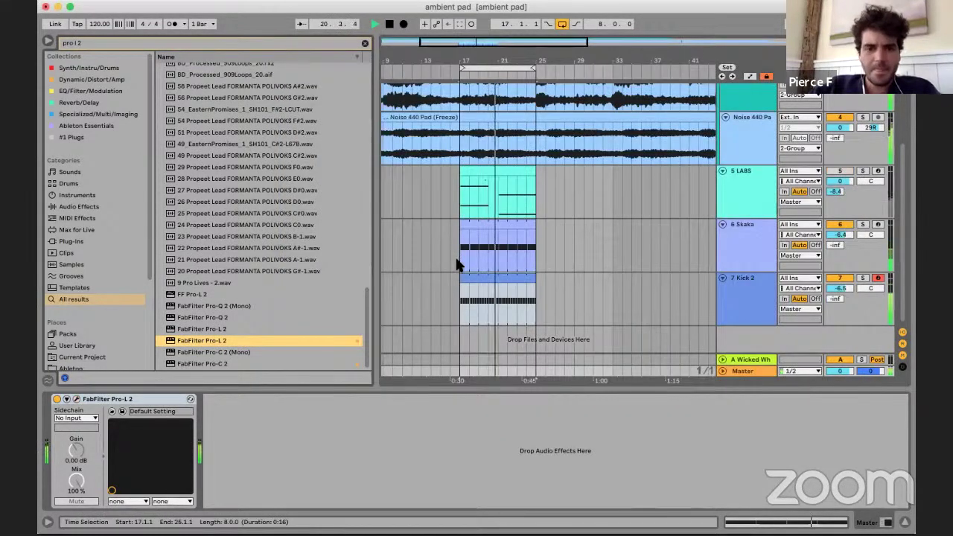
- Search the browser for "diva" and load the Diva synth as a new MIDI track below Kick 2
click(462, 205)
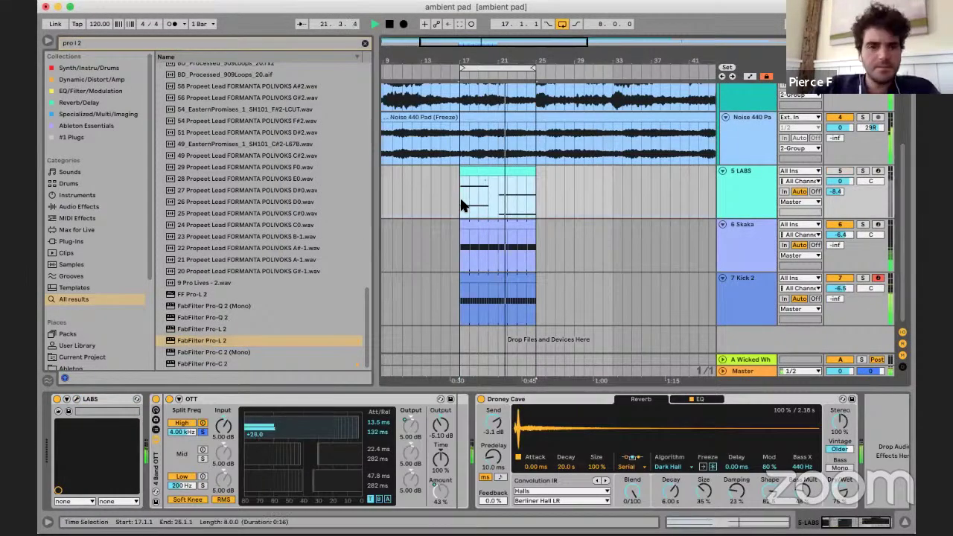
key(super+f)
text(di)
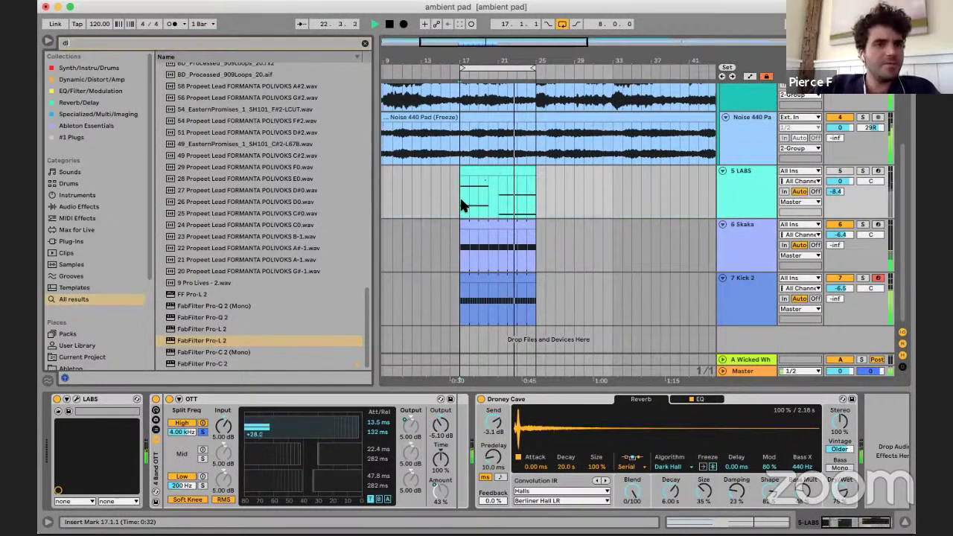
text(va)
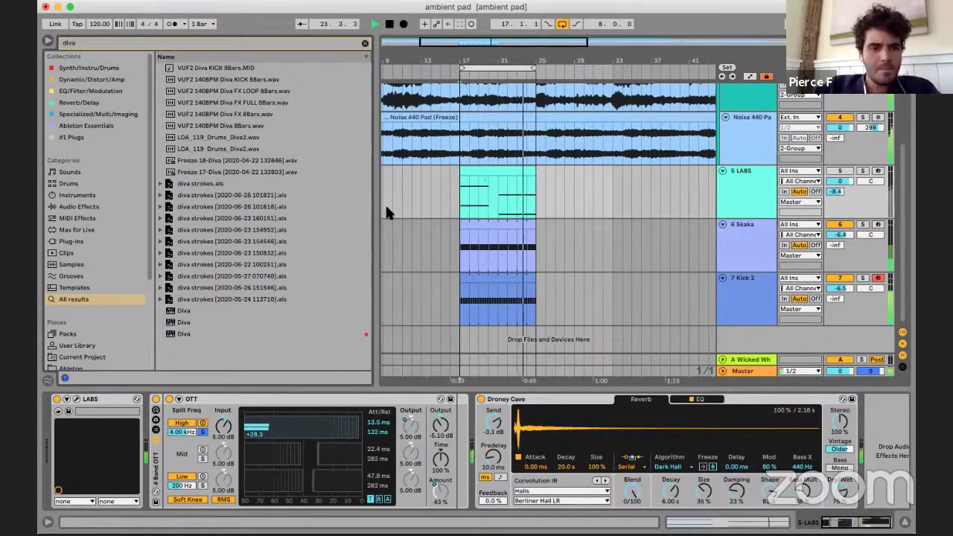
click(208, 333)
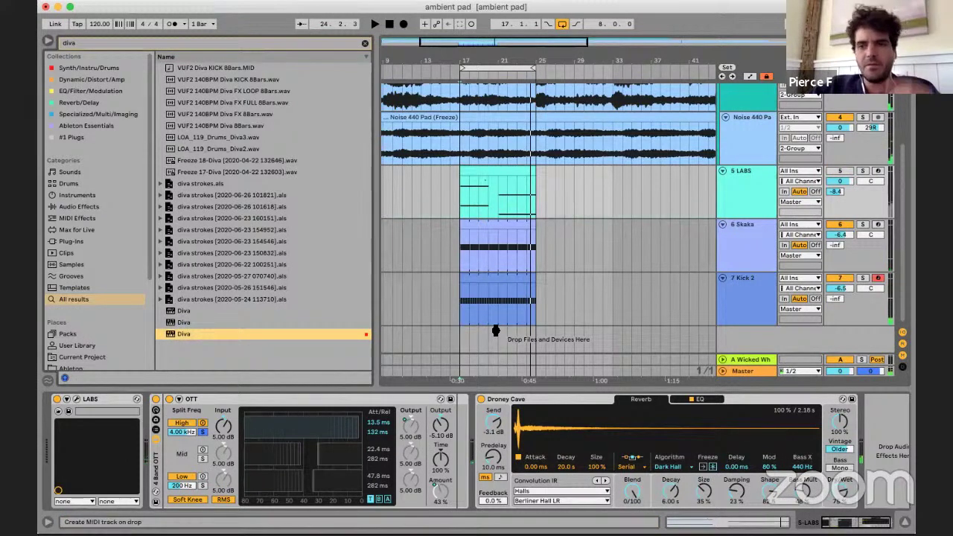
drag(494, 329, 494, 324)
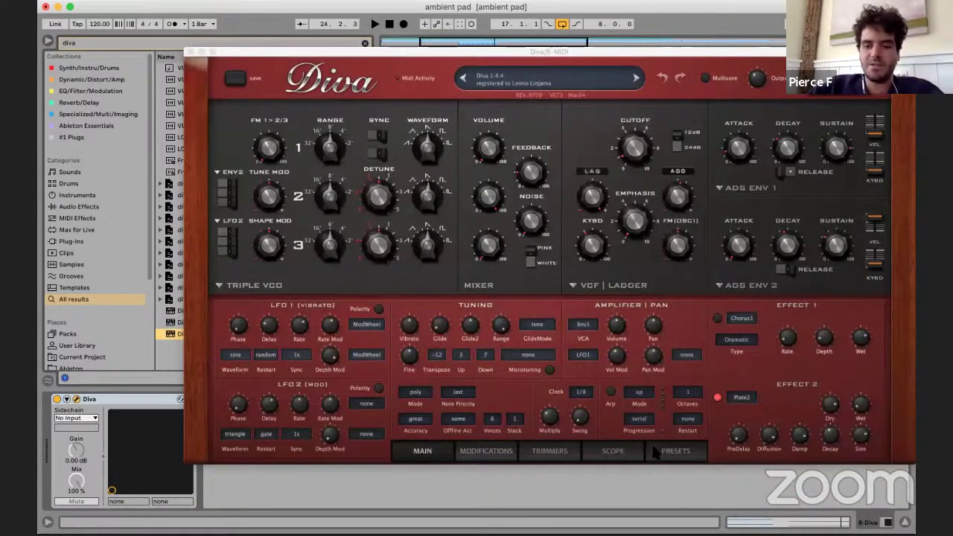
- Open Diva's 8 TEMPLATES preset folder and try the INIT Alpha, June-60, Jupe-6, Jupe-8 and Minimono templates
click(659, 455)
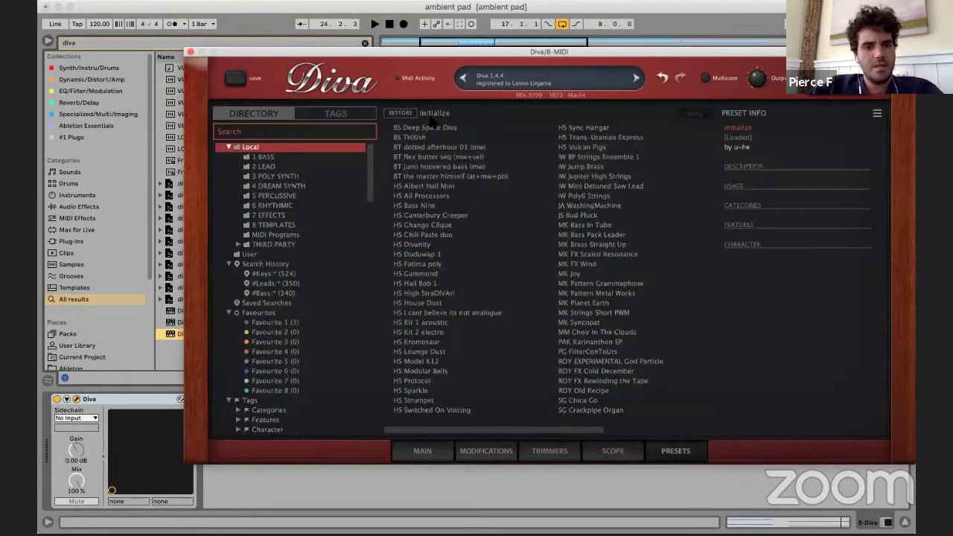
click(287, 226)
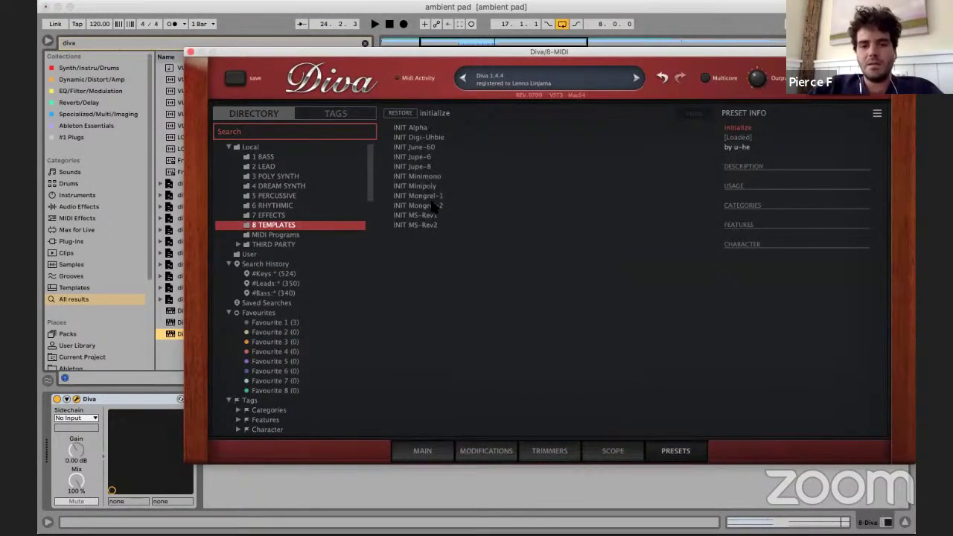
click(429, 128)
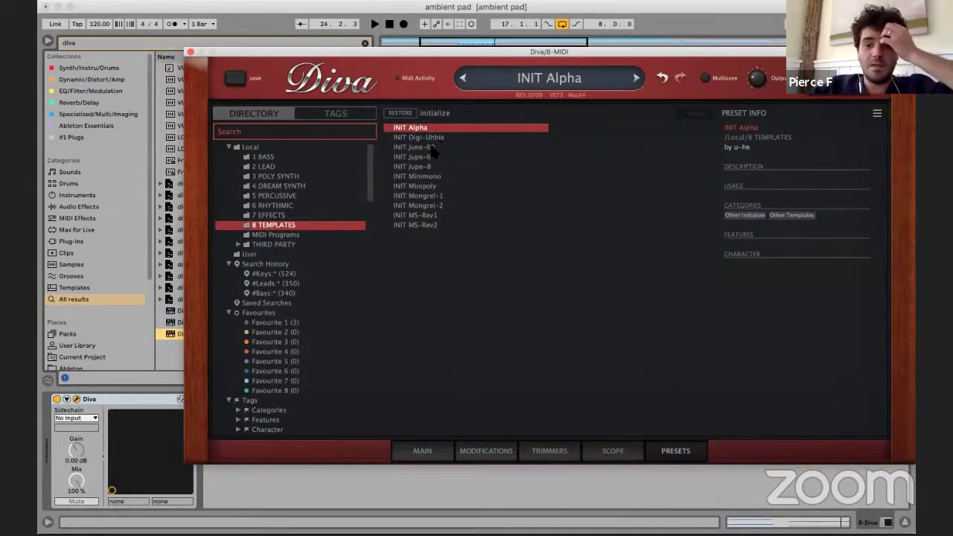
click(429, 148)
click(428, 157)
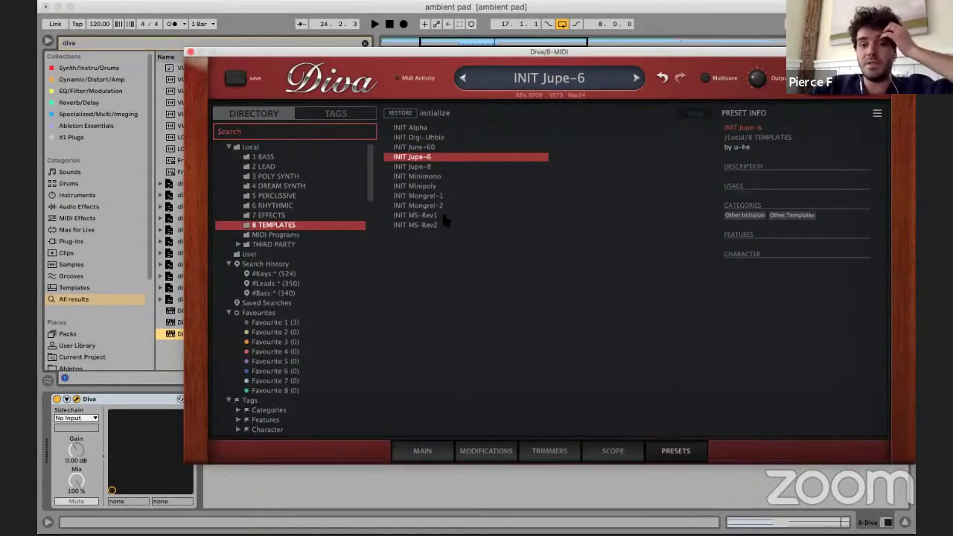
click(428, 176)
click(430, 166)
click(431, 157)
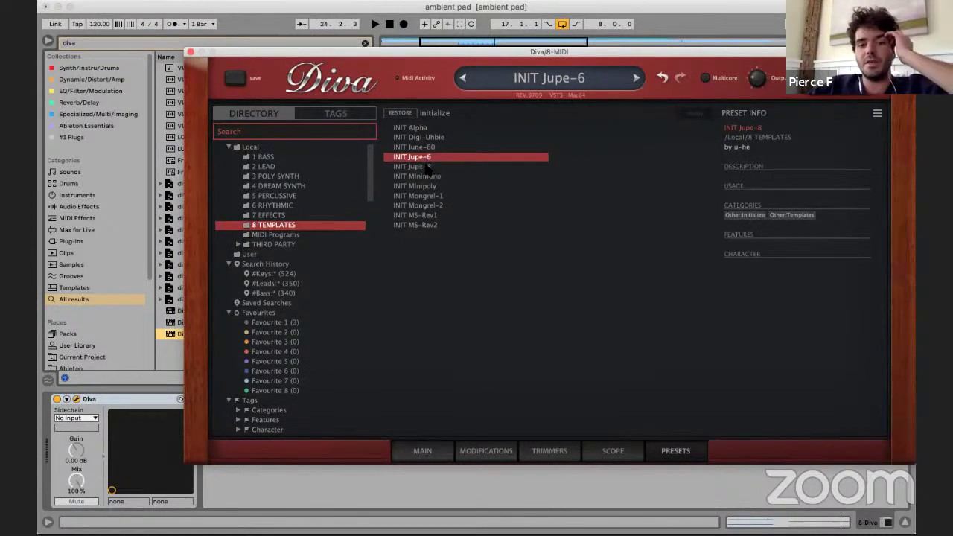
click(439, 168)
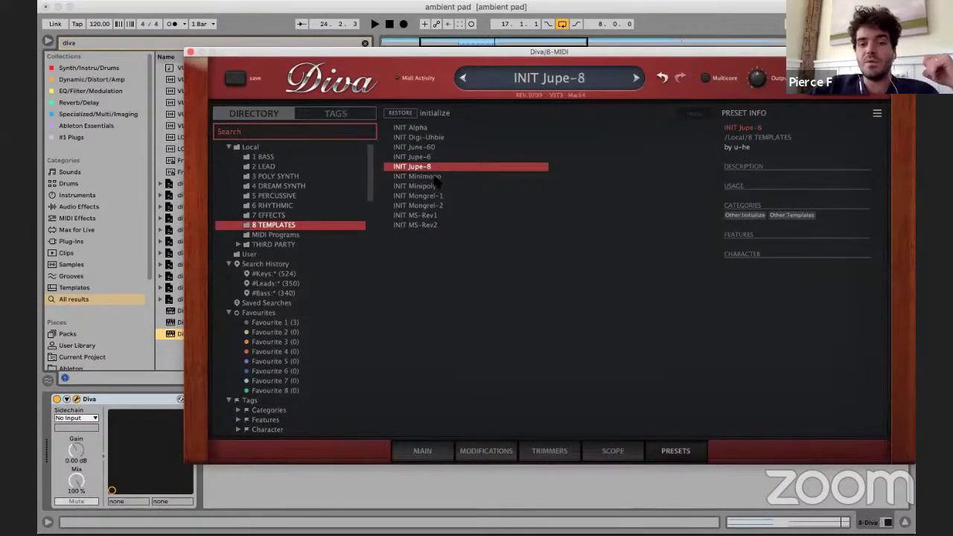
click(436, 177)
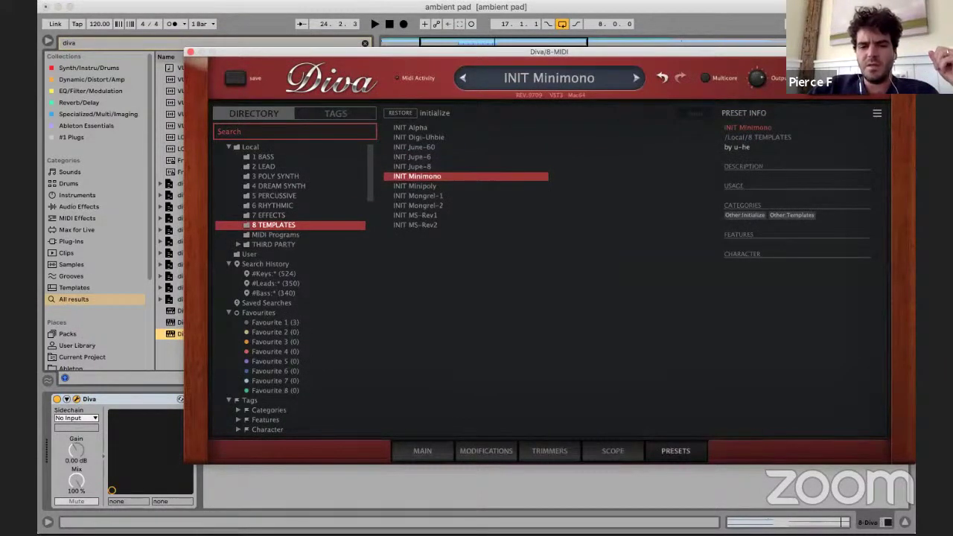
- Check the INIT Minimono controls, then try the INIT Minipoly, MS-Rev1, MS-Rev2, Mongrel-2 and Mongrel-1 templates
click(421, 451)
click(666, 452)
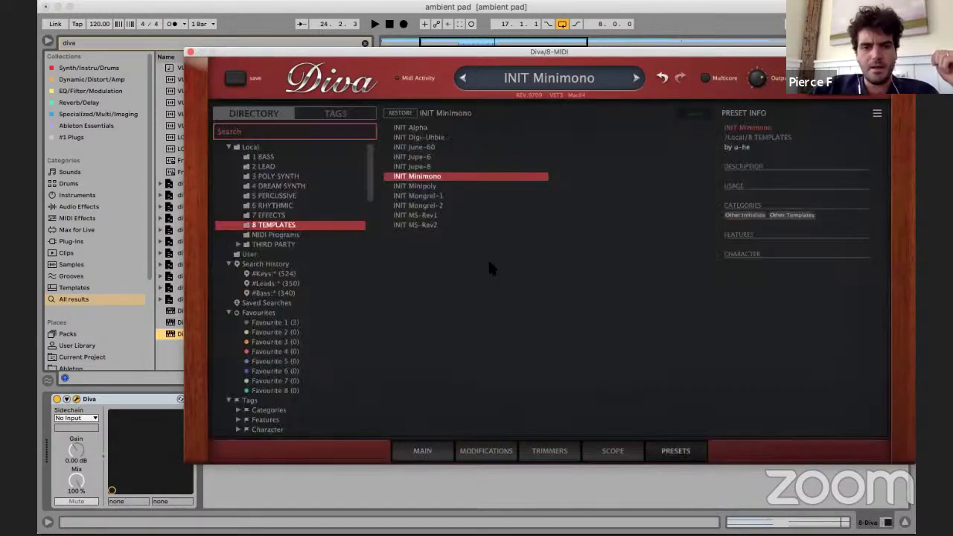
click(421, 187)
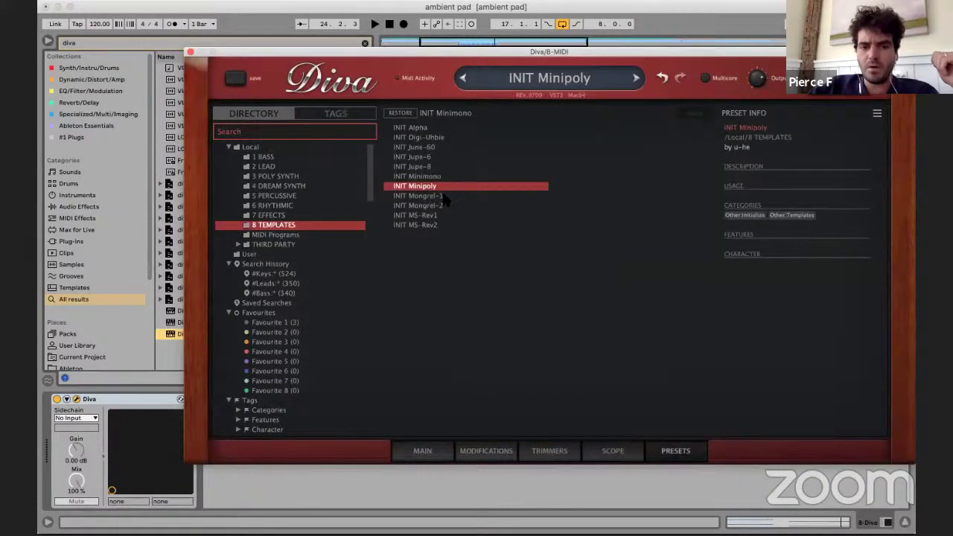
click(438, 215)
click(439, 224)
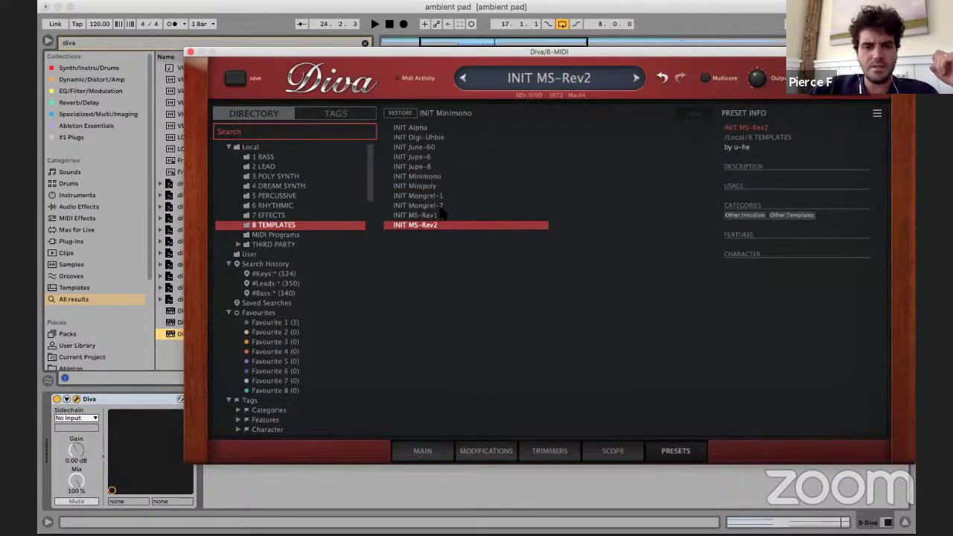
click(442, 206)
click(435, 195)
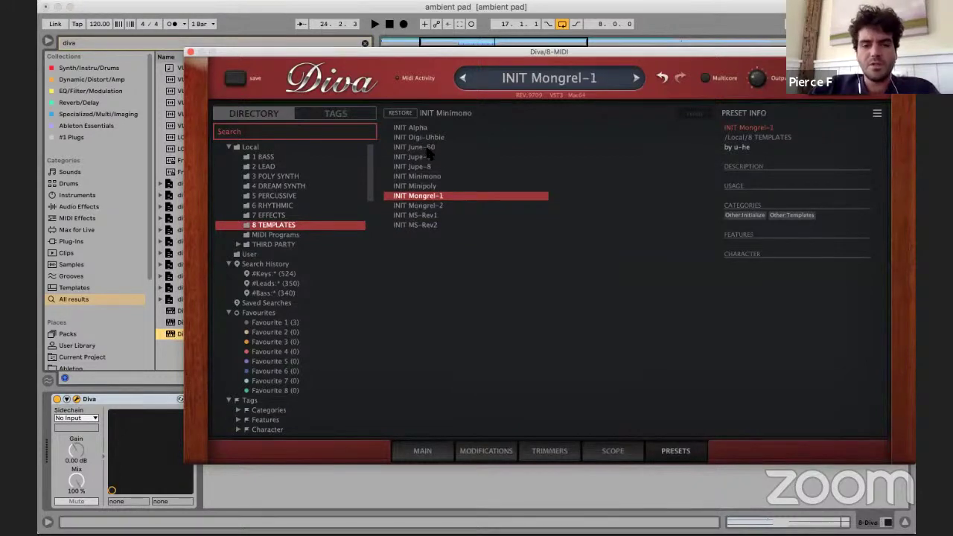
- Load Diva's INIT MS-Rev2 template, shift the computer keyboard down to C1–D2, and lower the VCF cutoff
click(437, 225)
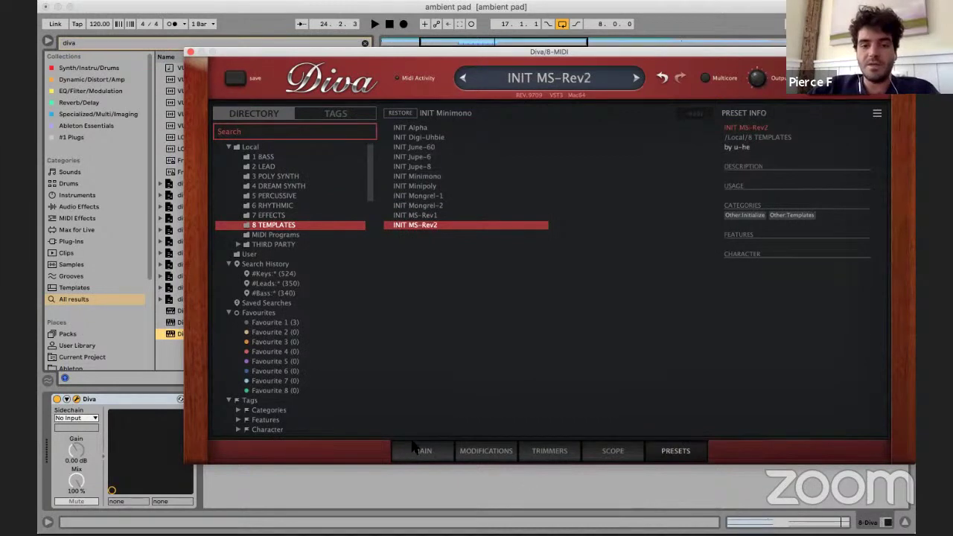
click(416, 449)
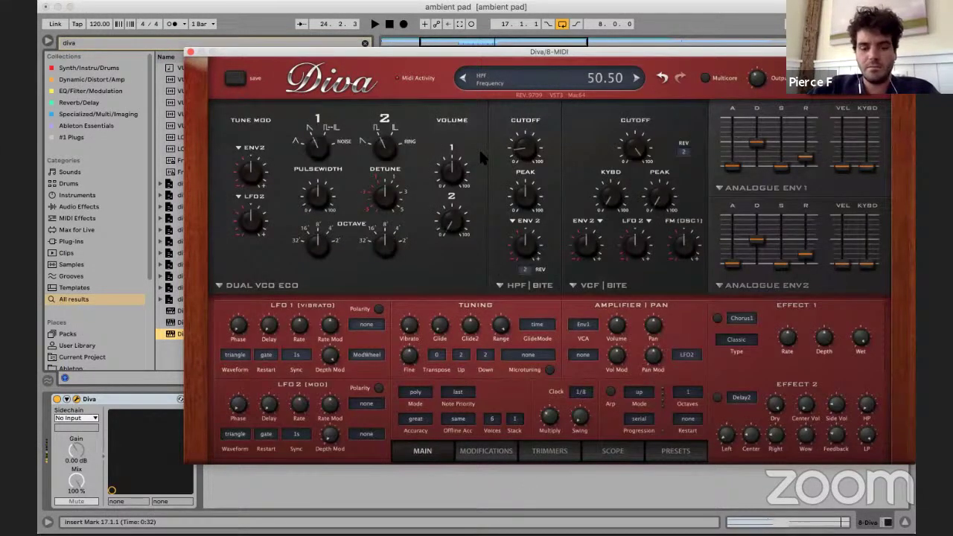
key(z)
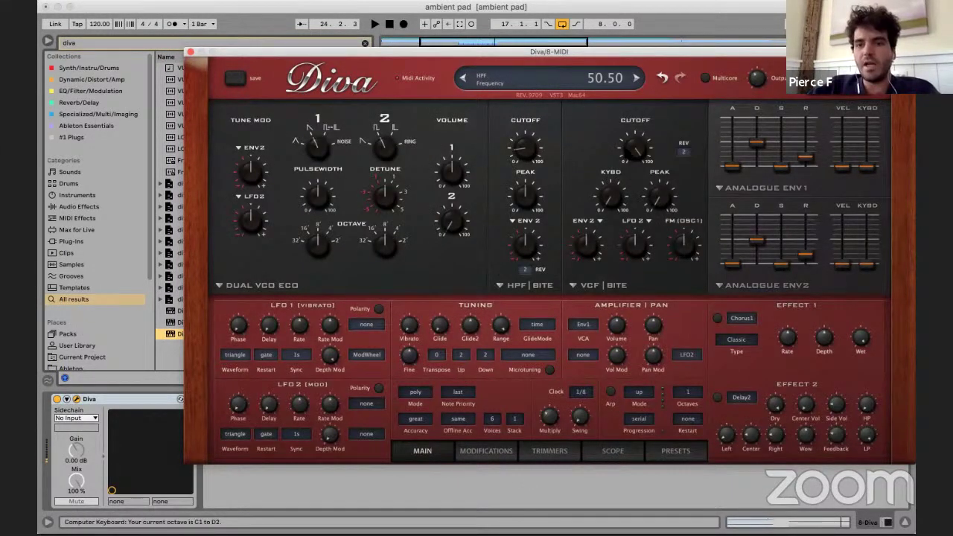
drag(635, 153, 634, 175)
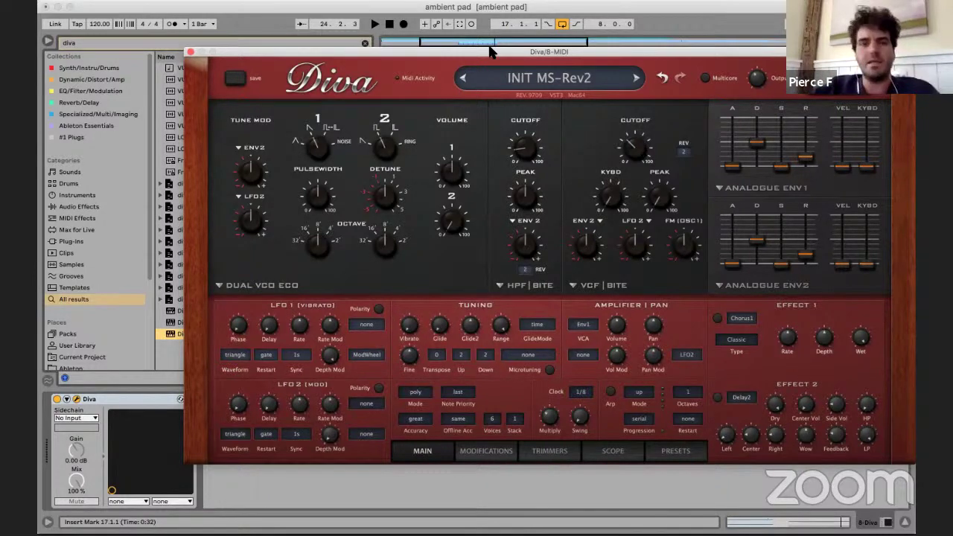
click(190, 53)
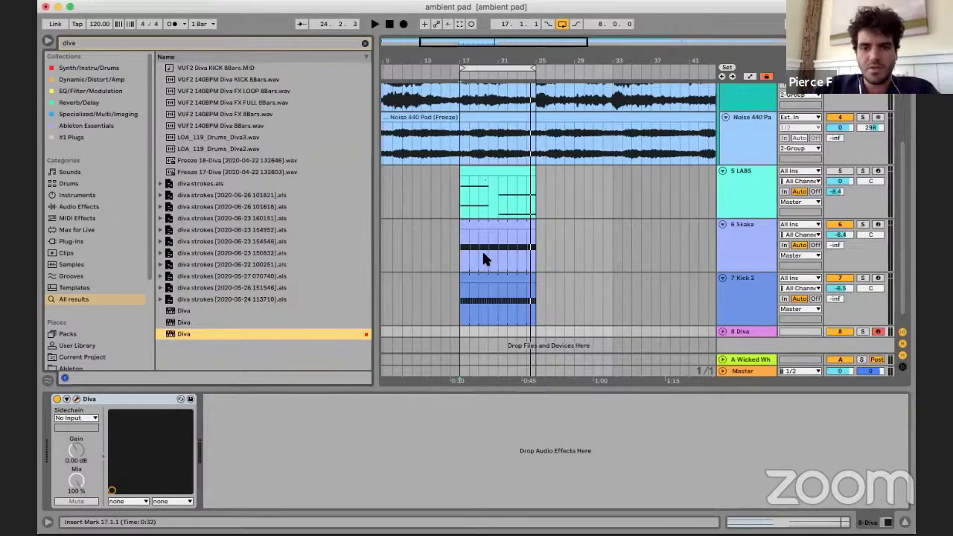
- Unfold the Diva track and play the loop from bar 17
click(722, 320)
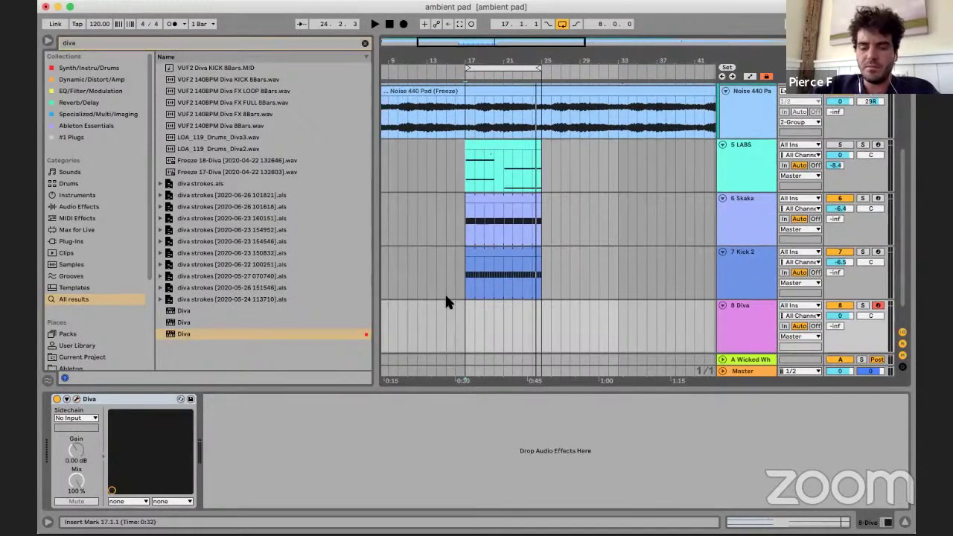
scroll(444, 292, down, 2)
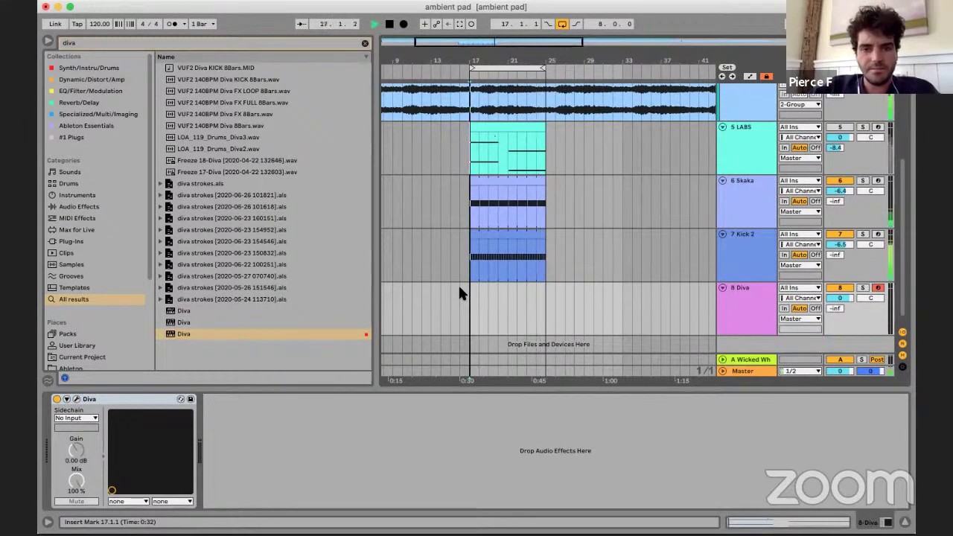
key(space)
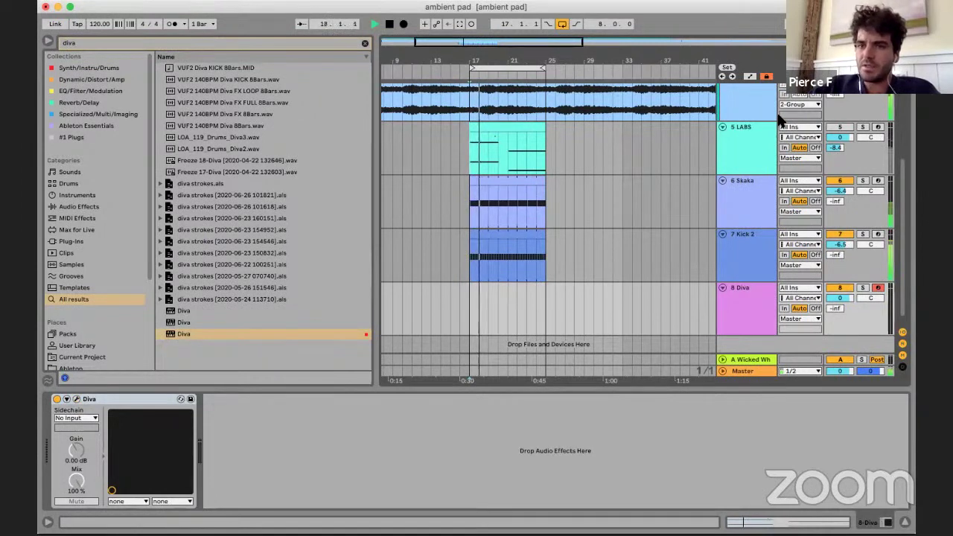
- Reactivate the LABS track, restart playback to hear it in the mix, and deactivate it again
click(840, 126)
key(space)
key(space)
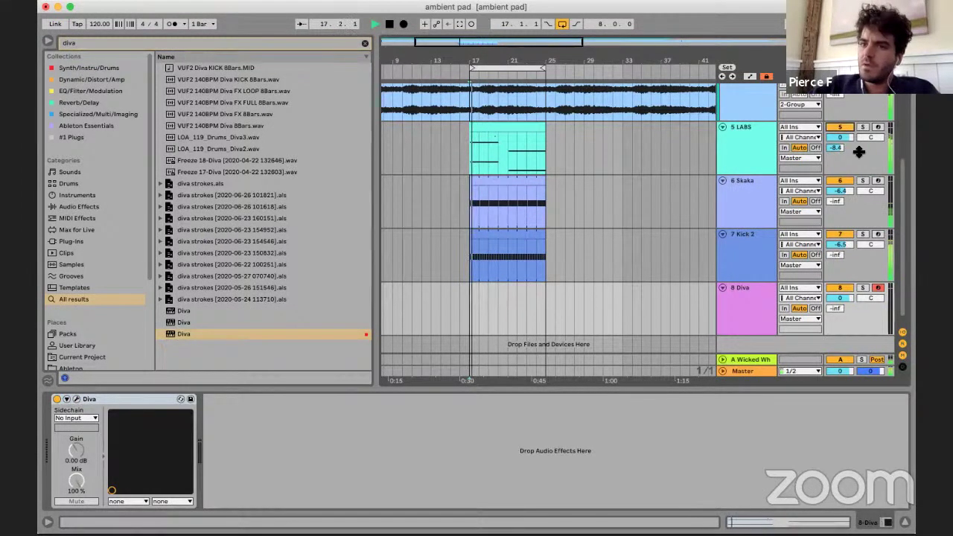
click(840, 126)
- Create a one-bar MIDI clip at bar 17 on the Diva track and stop playback
double_click(471, 292)
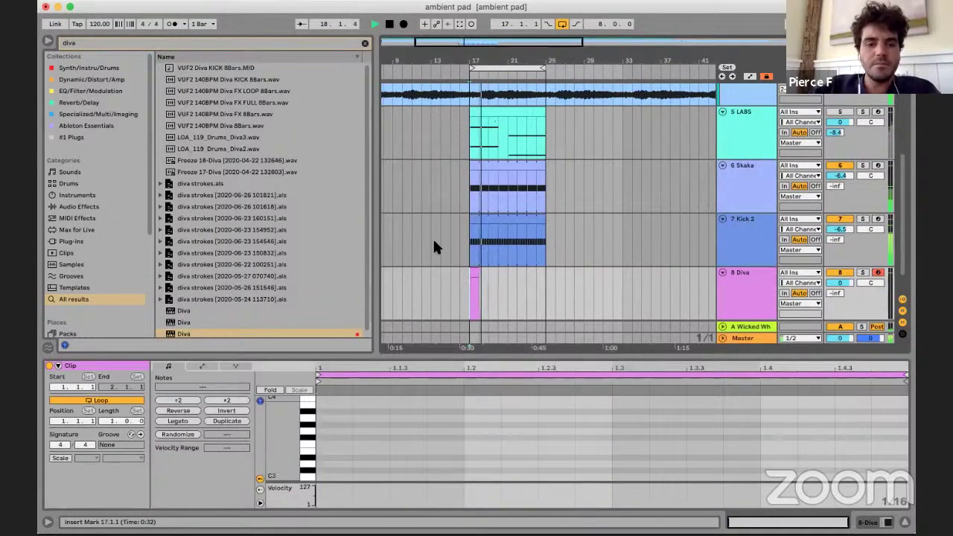
key(space)
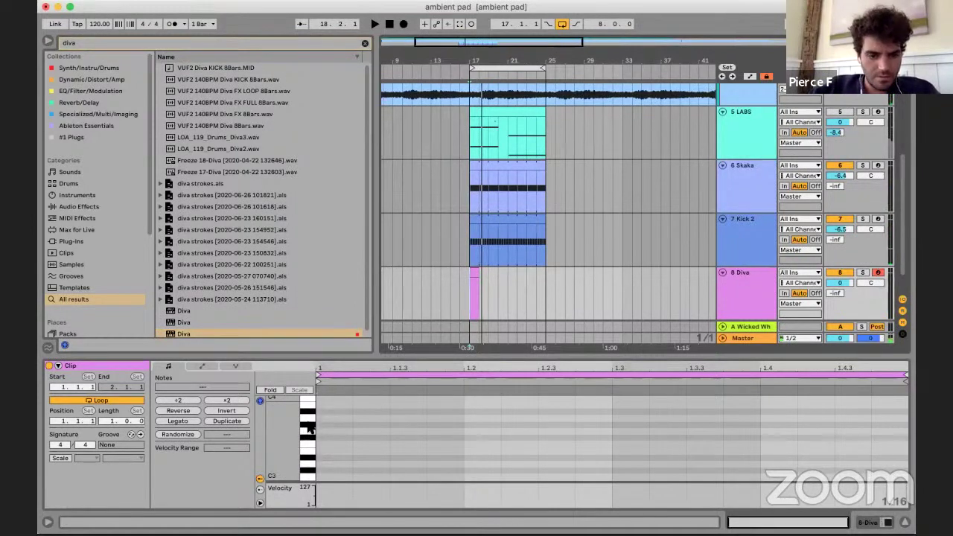
scroll(309, 430, down, 5)
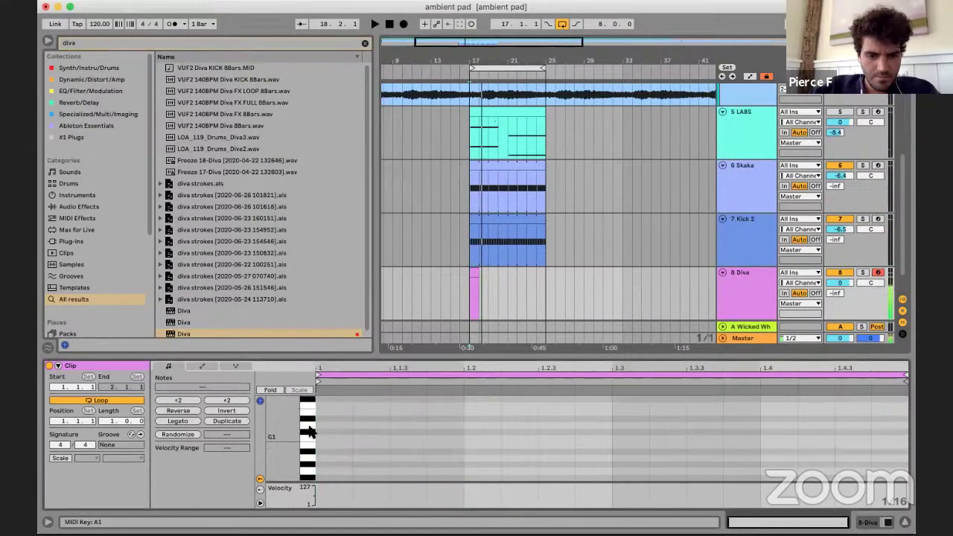
- Draw a D1 note three sixteenths long at the start of the Diva clip and duplicate it back to back across the bar
scroll(309, 430, down, 3)
scroll(309, 447, up, 3)
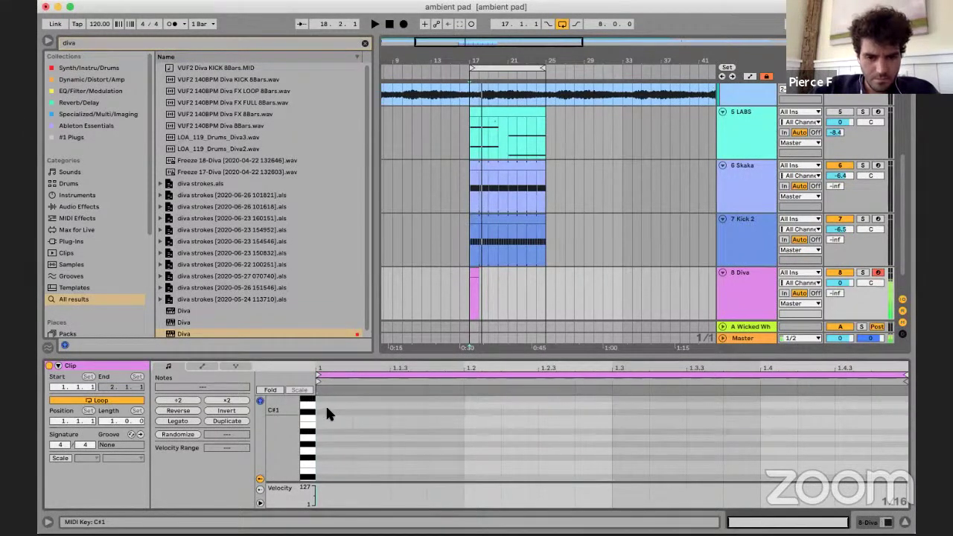
double_click(329, 398)
drag(353, 399, 417, 409)
key(ctrl+d)
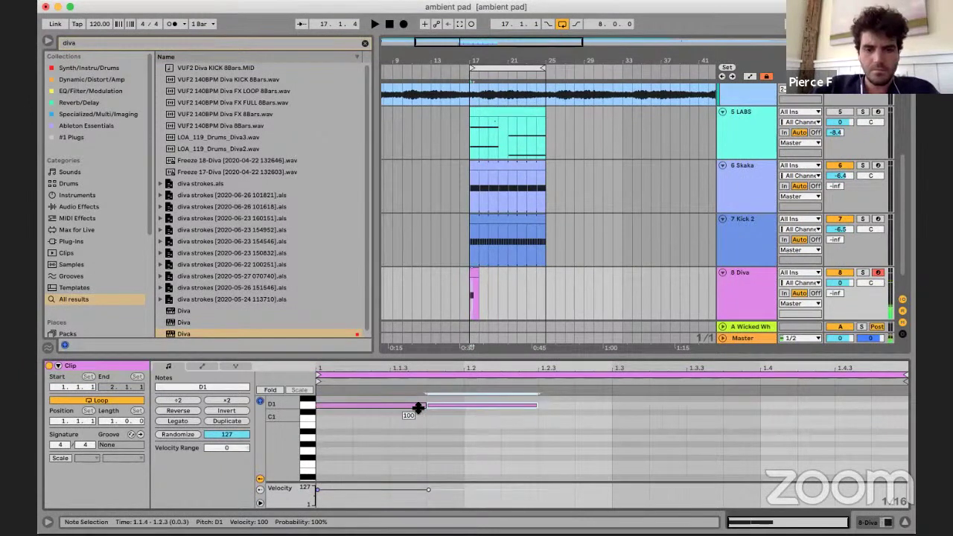
key(ctrl+d)
key(ctrl+d)
key(space)
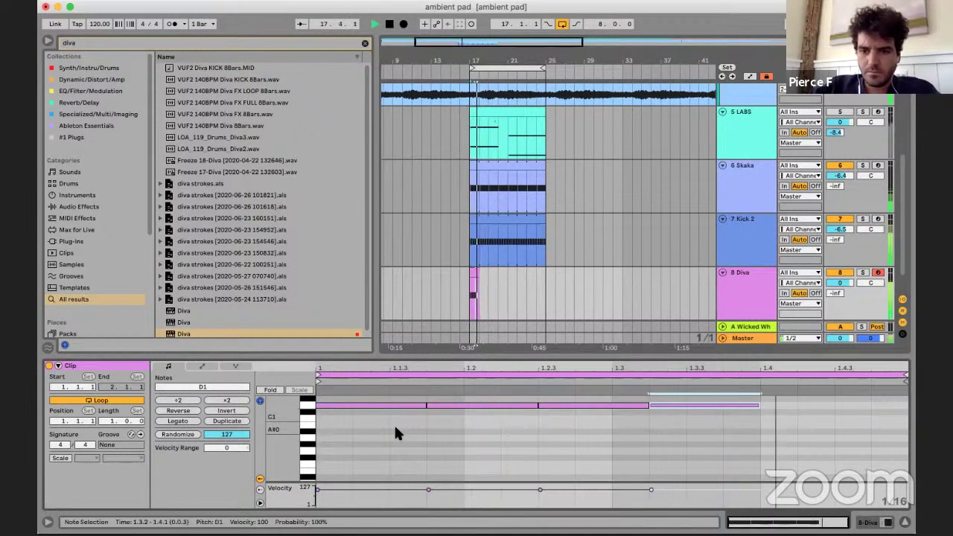
key(space)
key(ctrl+d)
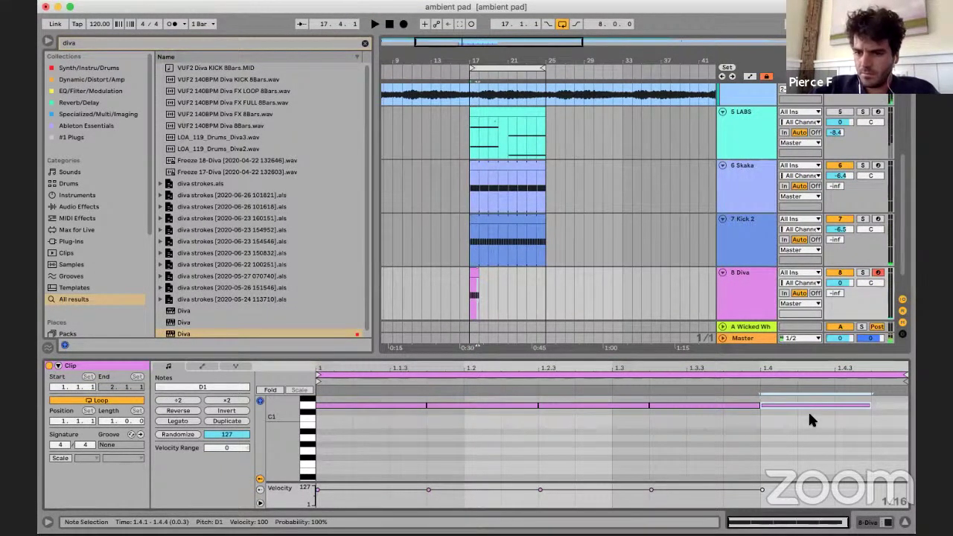
key(ctrl+d)
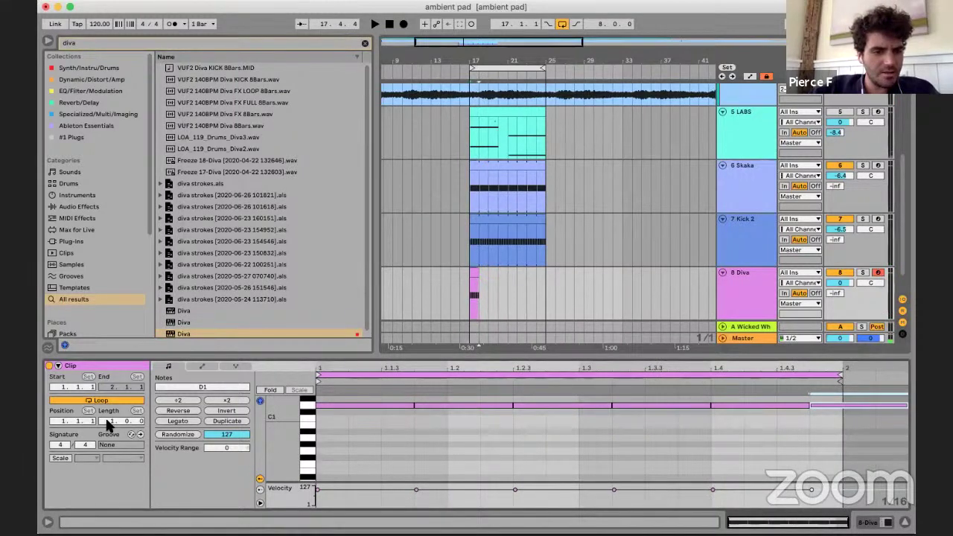
- Set the Diva clip's loop length to 4 bars, duplicate the D1 notes into bar 4, and play the part
text(4)
key(Return)
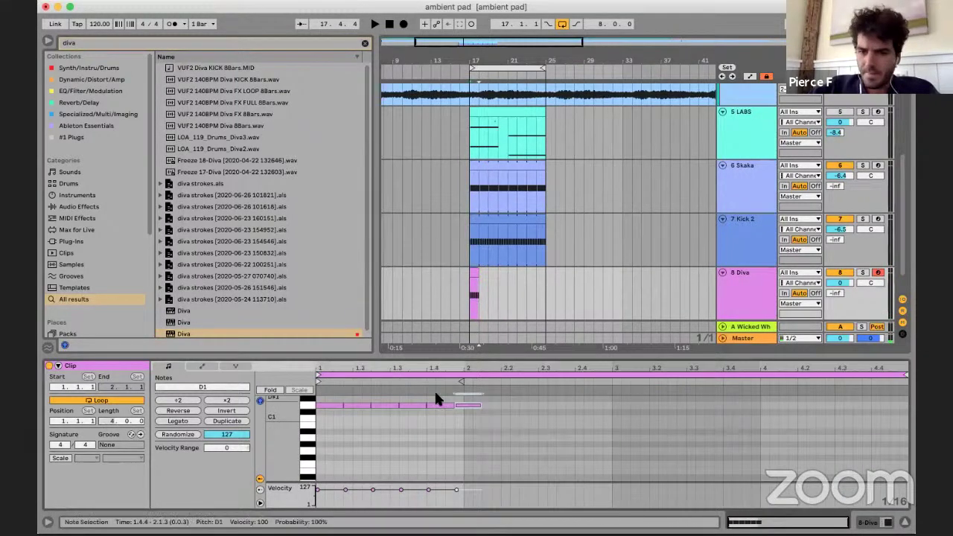
drag(482, 421, 305, 399)
key(super+d)
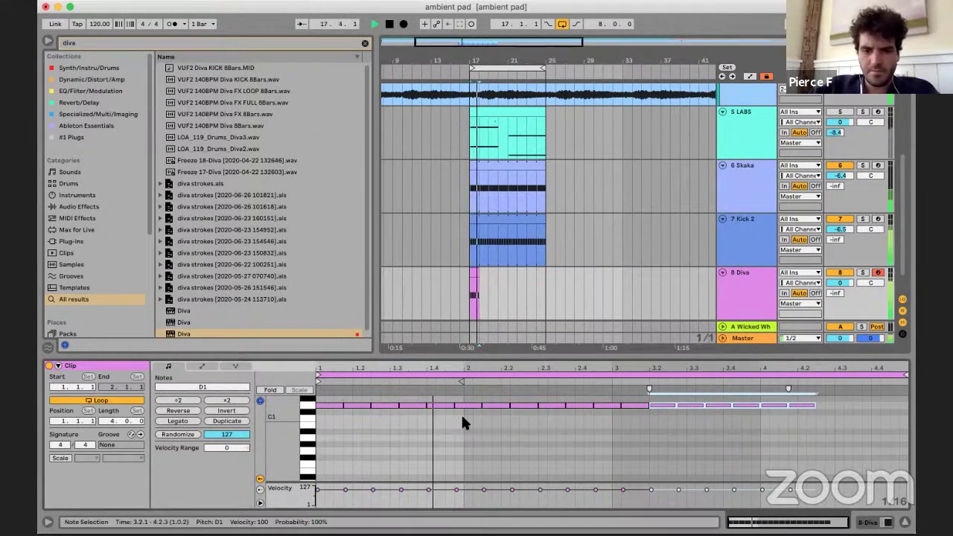
key(space)
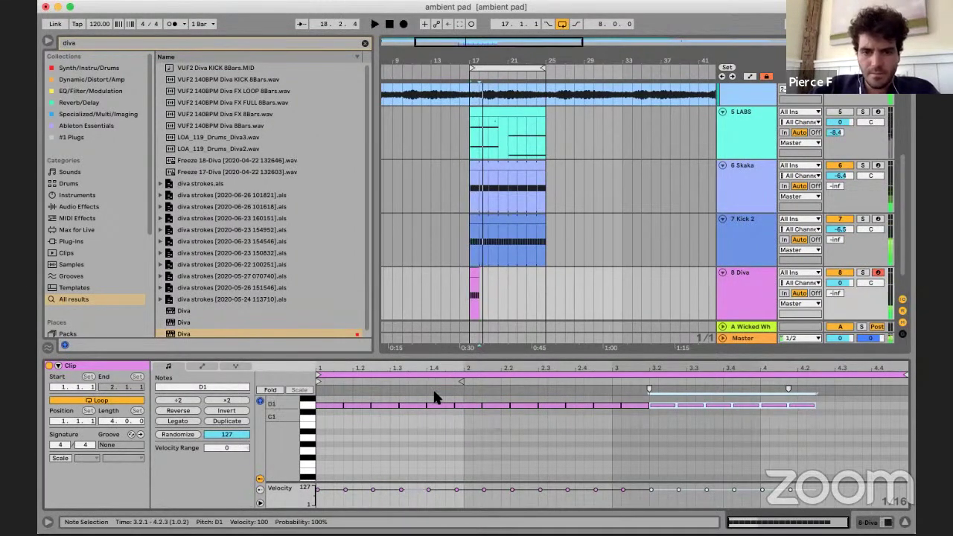
- Extend the Diva clip in the arrangement to bar 25, play it, and set its loop length to 8 bars
click(474, 271)
mouse_move(525, 273)
mouse_down()
mouse_move(561, 272)
mouse_move(544, 274)
mouse_up()
key(space)
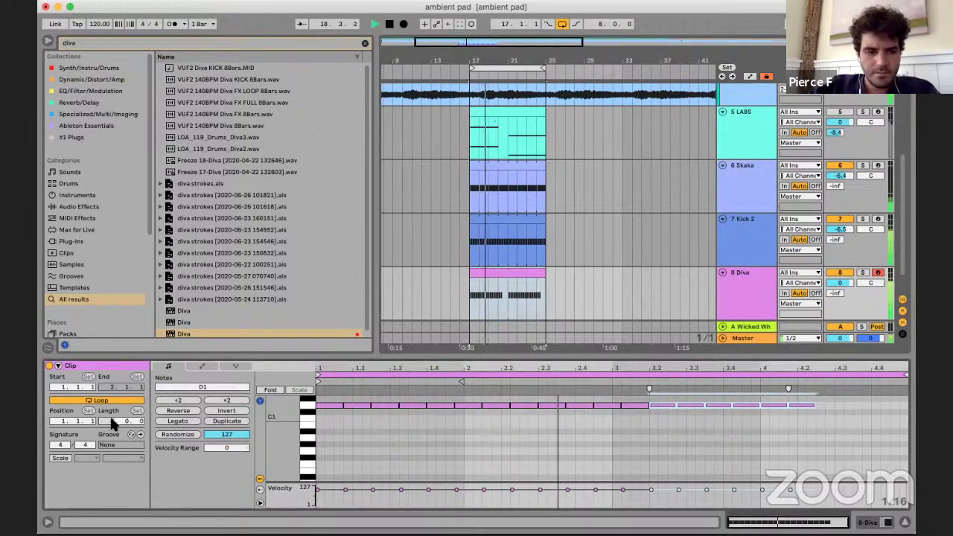
text(8)
key(Return)
- Select all D1 notes in the clip and duplicate them once, directly after the existing ones
click(480, 423)
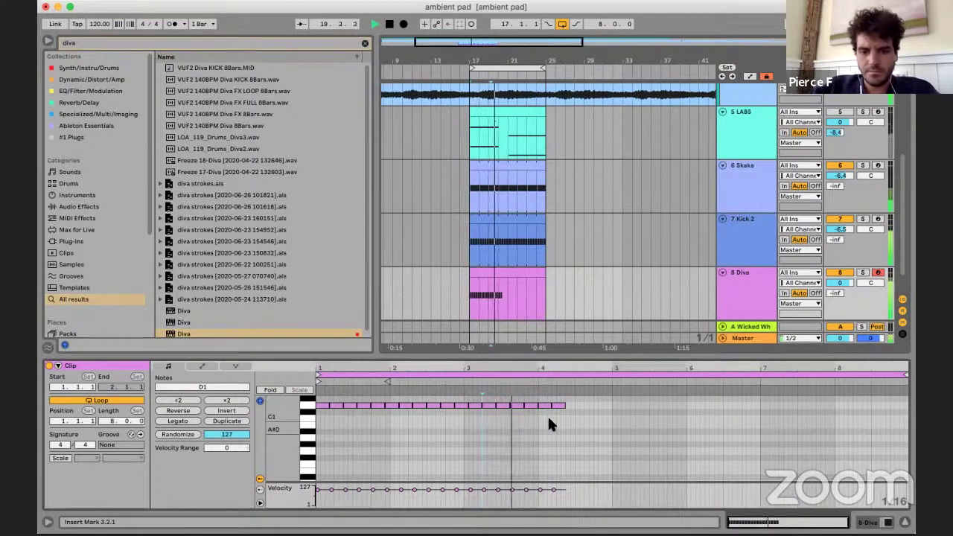
key(ctrl+a)
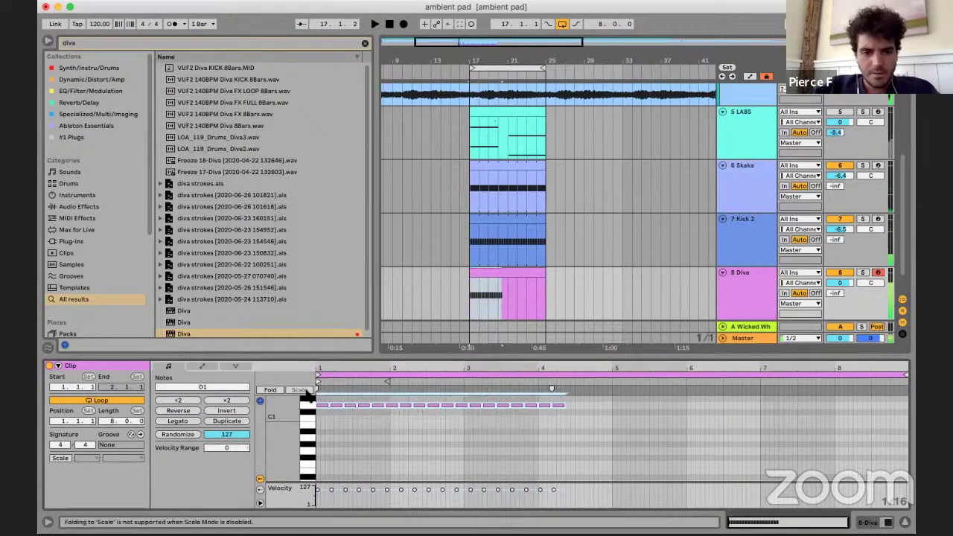
key(ctrl+d)
click(519, 440)
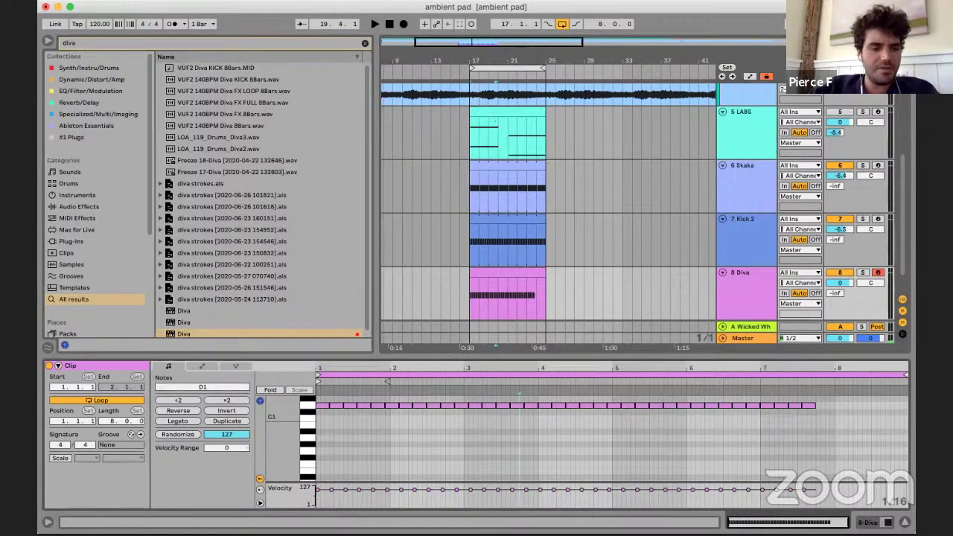
click(454, 421)
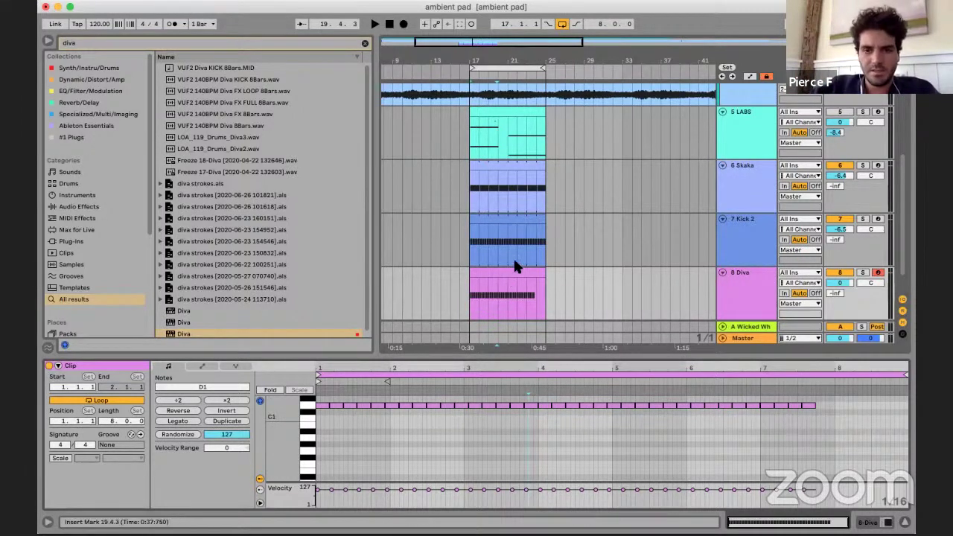
- Duplicate the notes from bar 6 onward to fill the rest of the eight-bar clip, trim the excess past its end, and start playback
drag(813, 421, 697, 390)
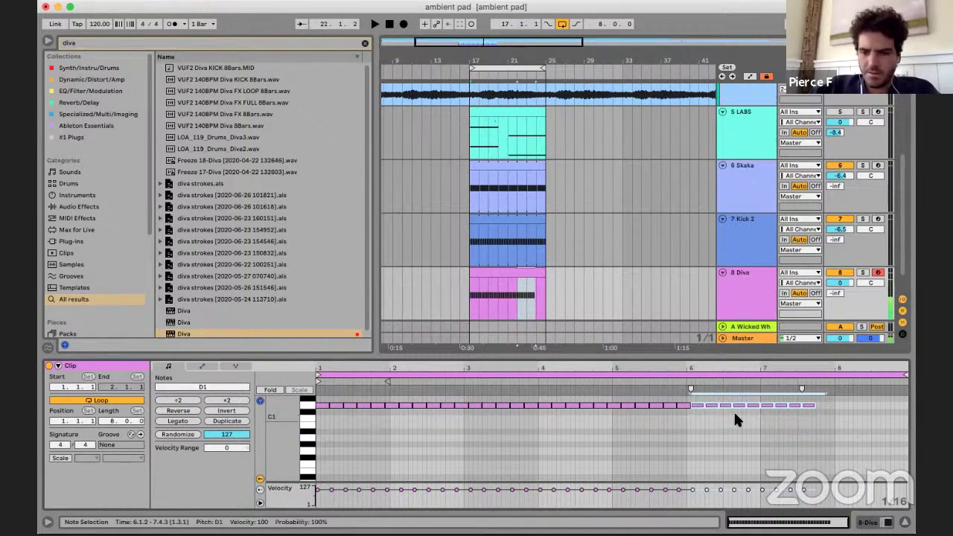
key(super+d)
drag(786, 404, 775, 406)
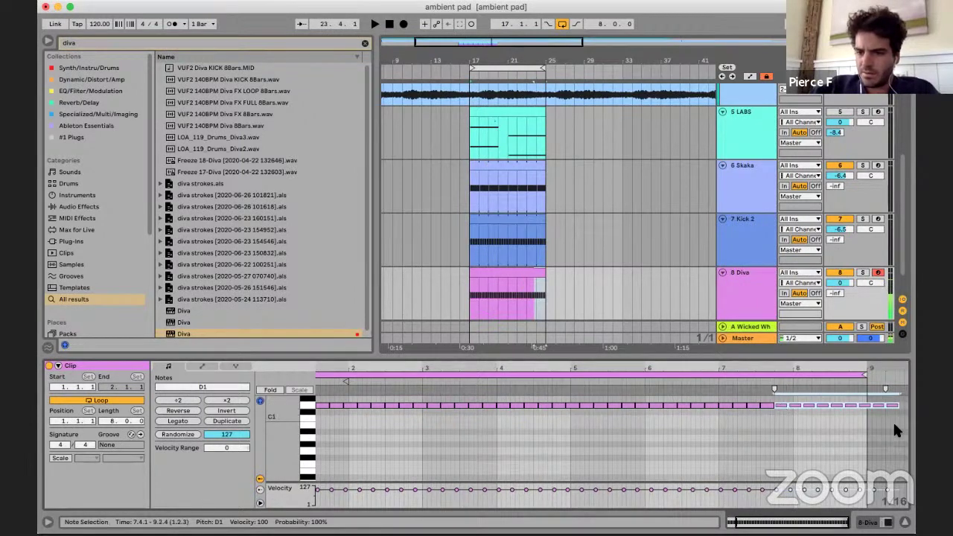
drag(892, 425, 882, 404)
key(space)
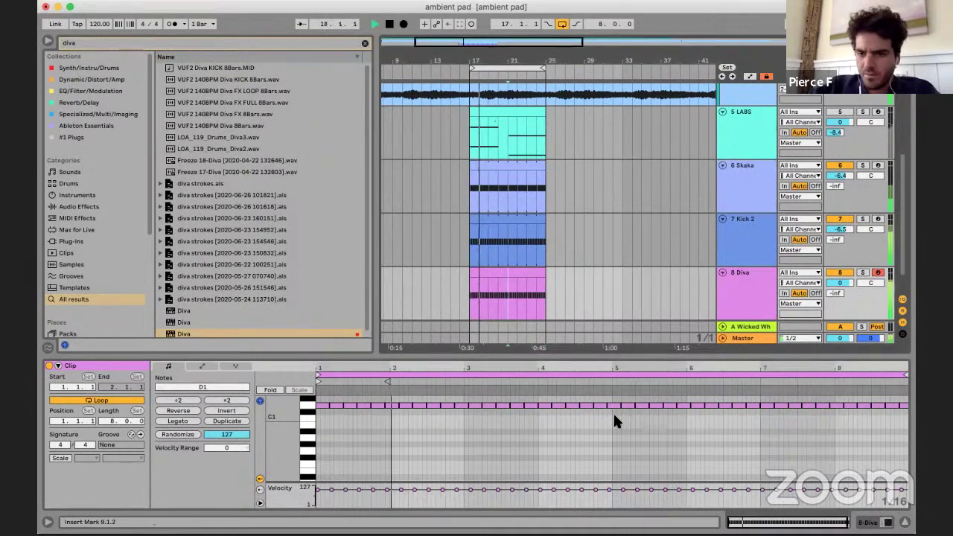
- Transpose the Diva notes in the second half of the clip, where the LABS chord changes at bar 21, down to B0
click(503, 302)
scroll(503, 301, up, 3)
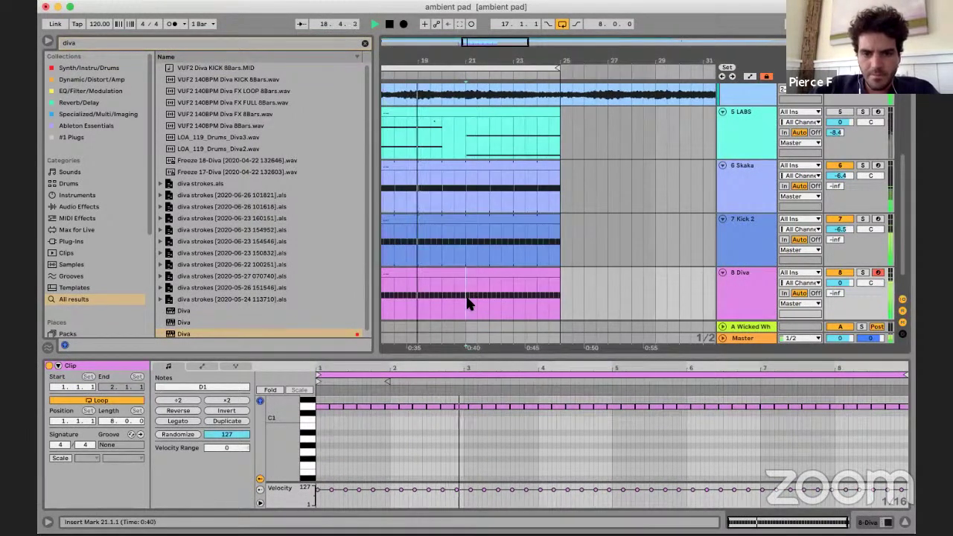
drag(609, 413, 914, 378)
key(Down)
key(Down)
key(Down)
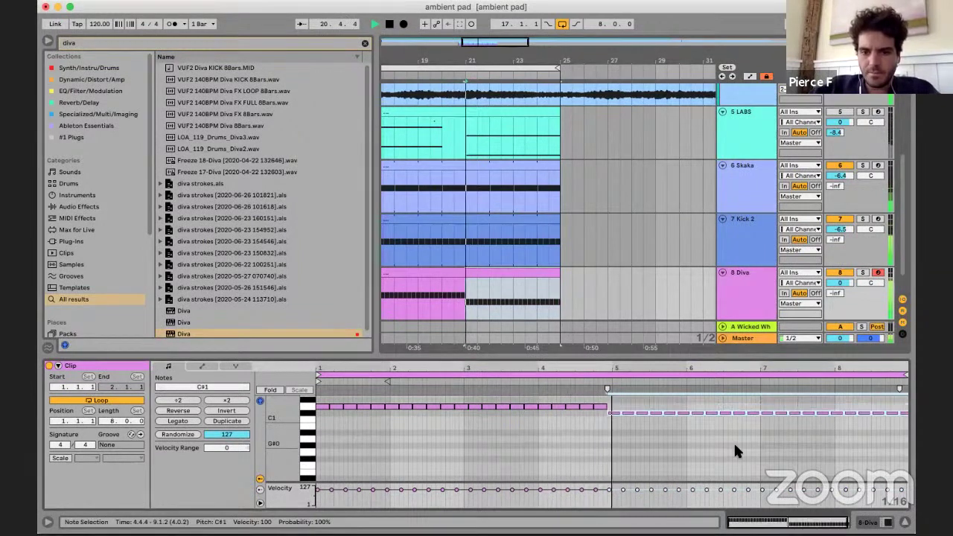
key(Down)
key(Down)
key(Up)
key(Up)
key(Up)
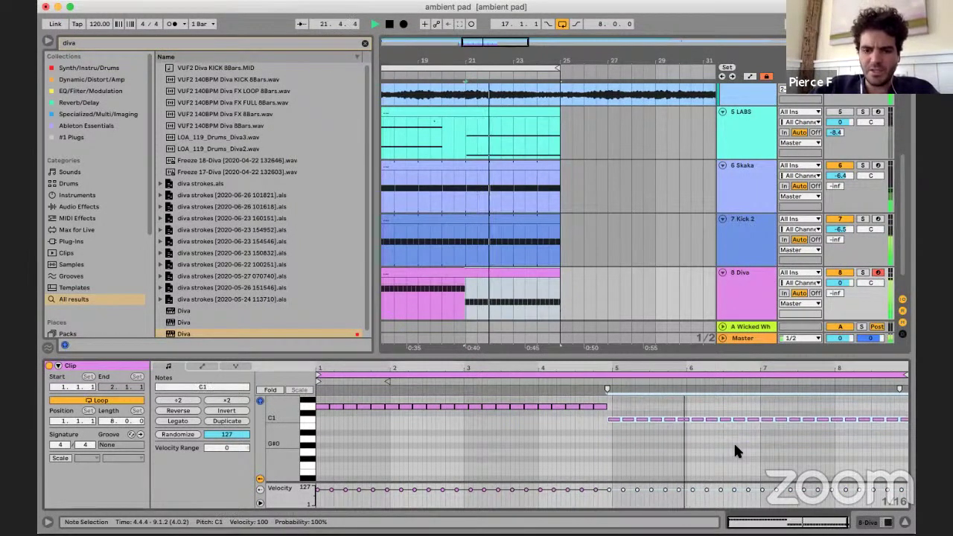
key(Down)
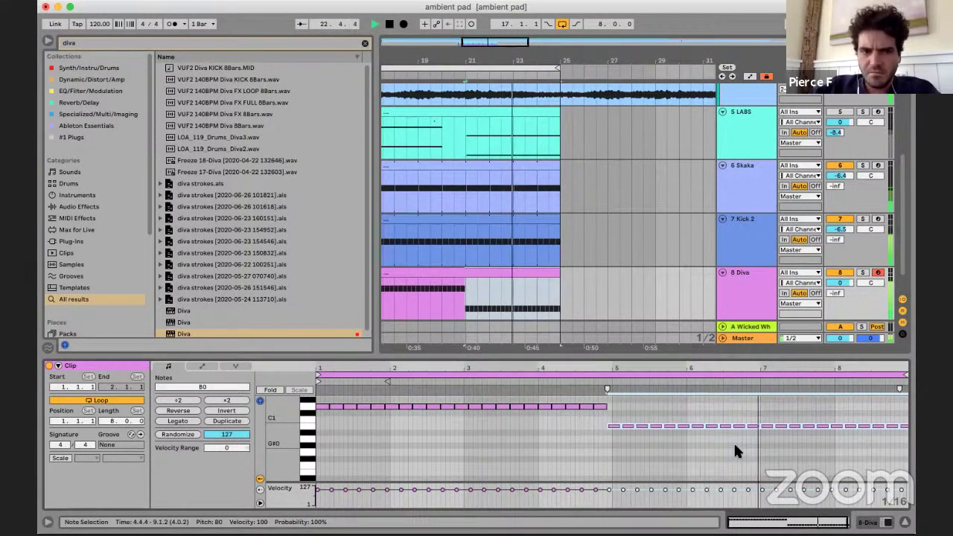
- Show the Diva track's devices and lower its volume to -3.9 dB
scroll(499, 247, down, 4)
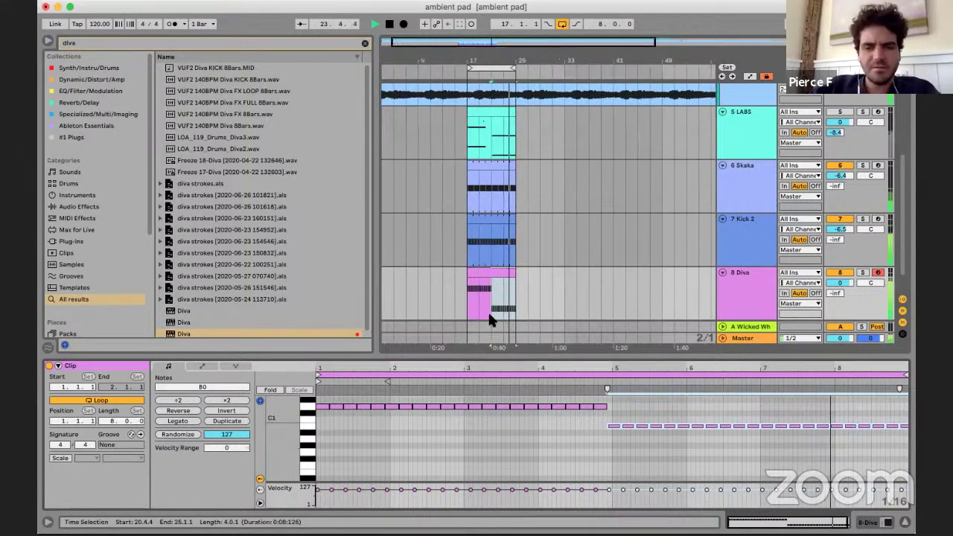
click(685, 285)
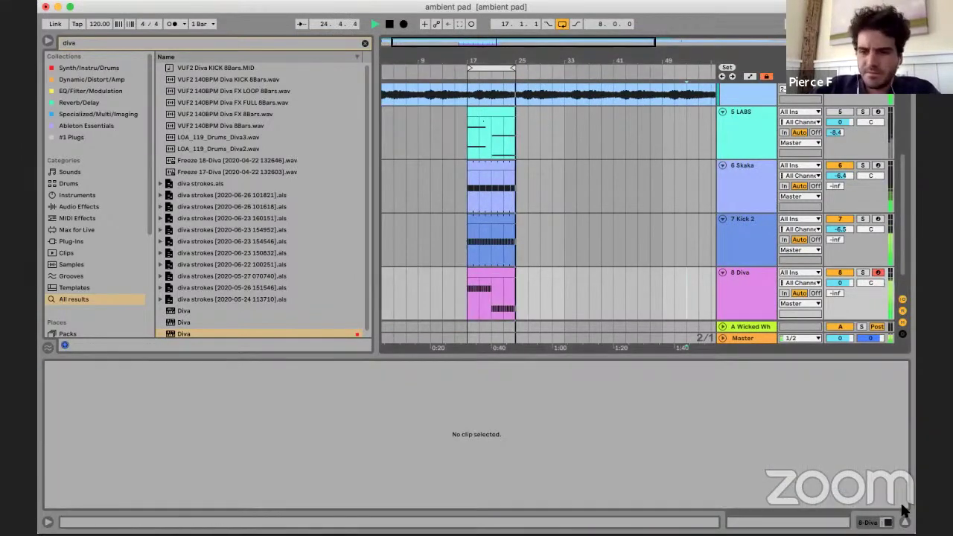
click(887, 522)
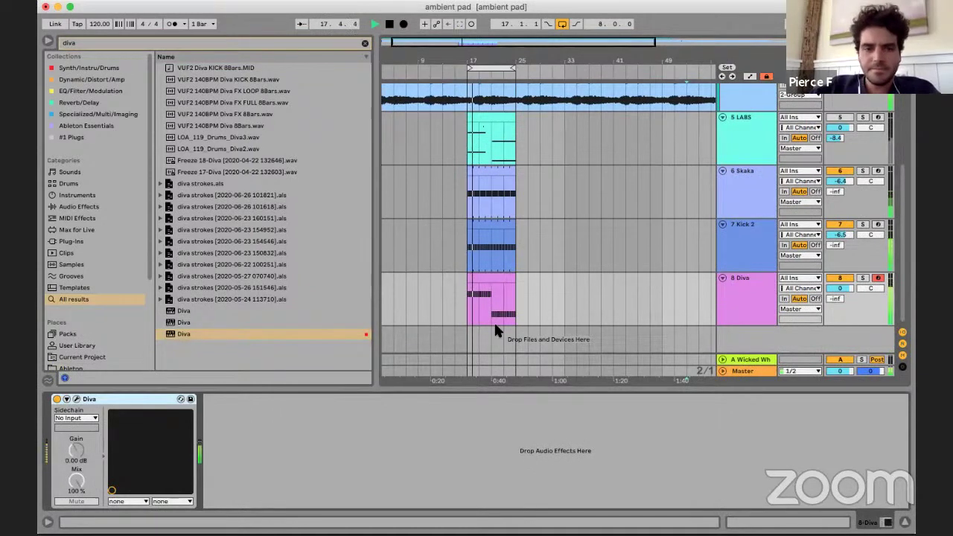
drag(847, 288, 848, 305)
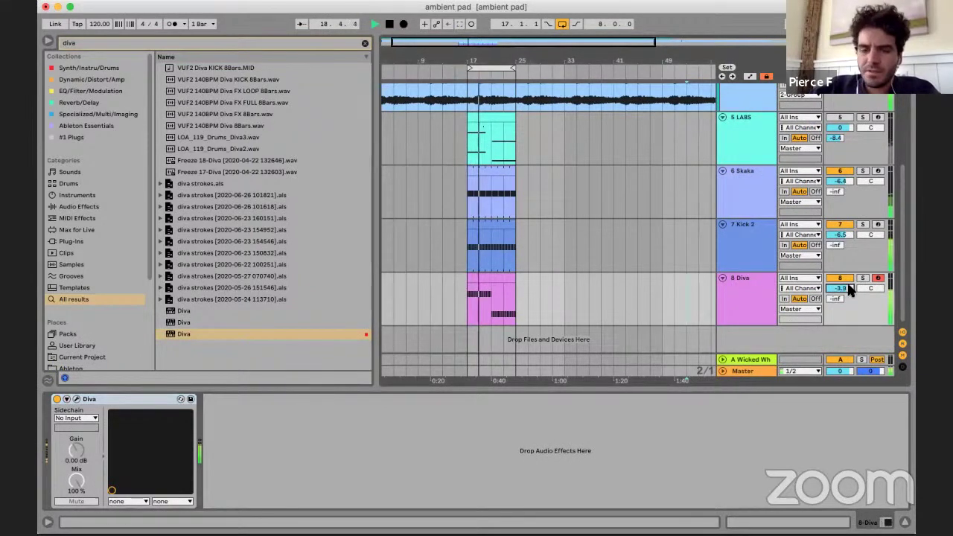
- Search the browser for "compressor" and add the stock Compressor after Diva
key(super+f)
key(super+f)
text(compressor)
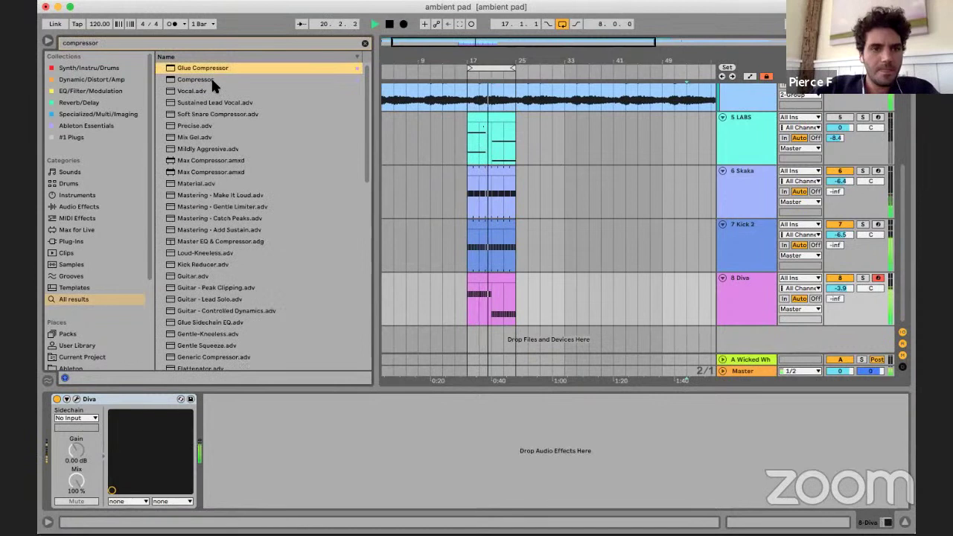
click(195, 79)
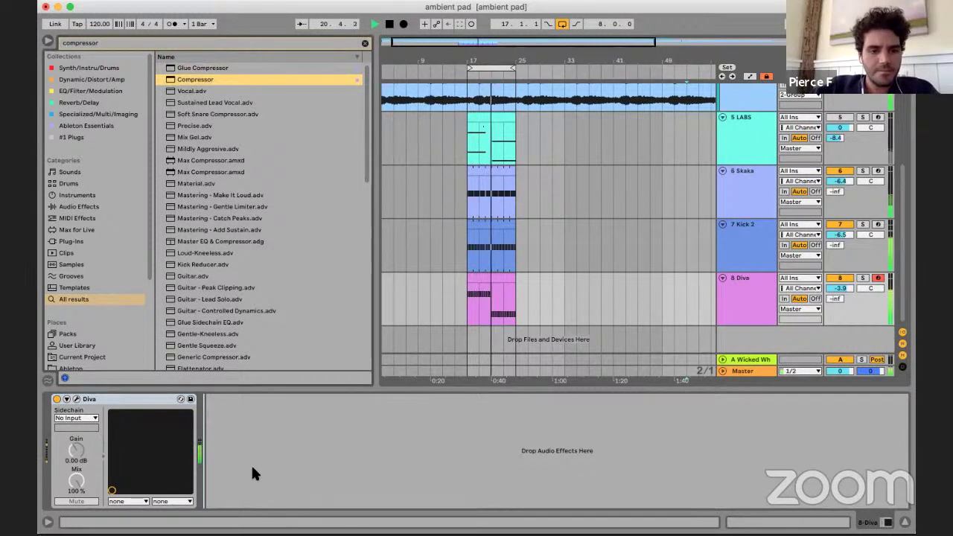
drag(231, 427, 232, 427)
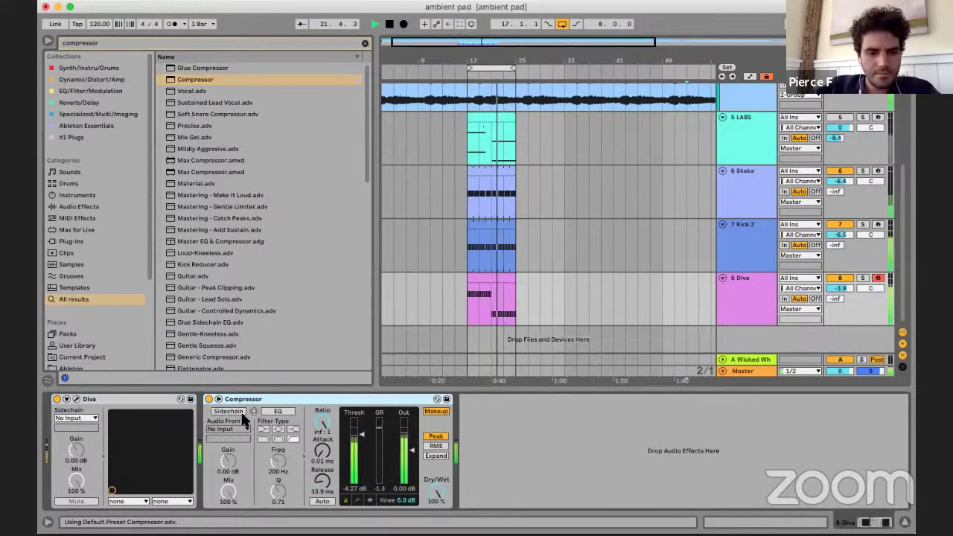
- Enable the Compressor's sidechain and set its audio source to 7-Kick 2, Post FX
click(237, 411)
click(237, 414)
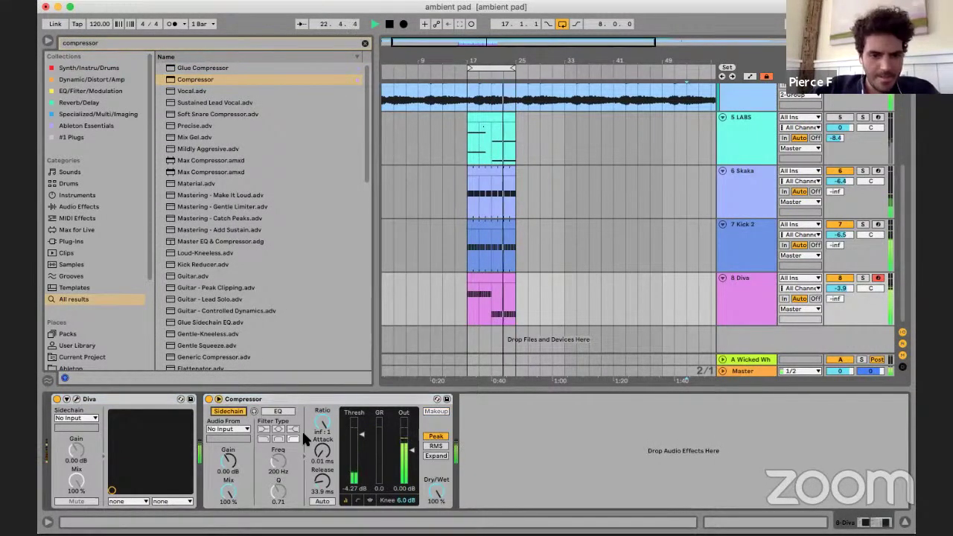
click(231, 428)
click(243, 380)
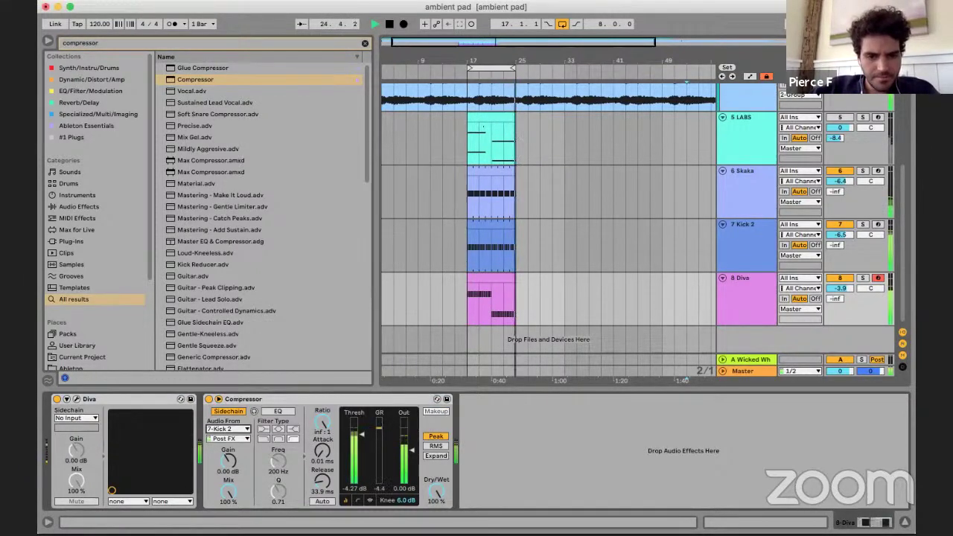
- Set the Compressor's threshold to -28.1 dB, attack to 0.11 ms and release to 58.2 ms, and enable the sidechain EQ at 263 Hz
drag(322, 448, 322, 442)
drag(322, 488, 276, 469)
click(277, 412)
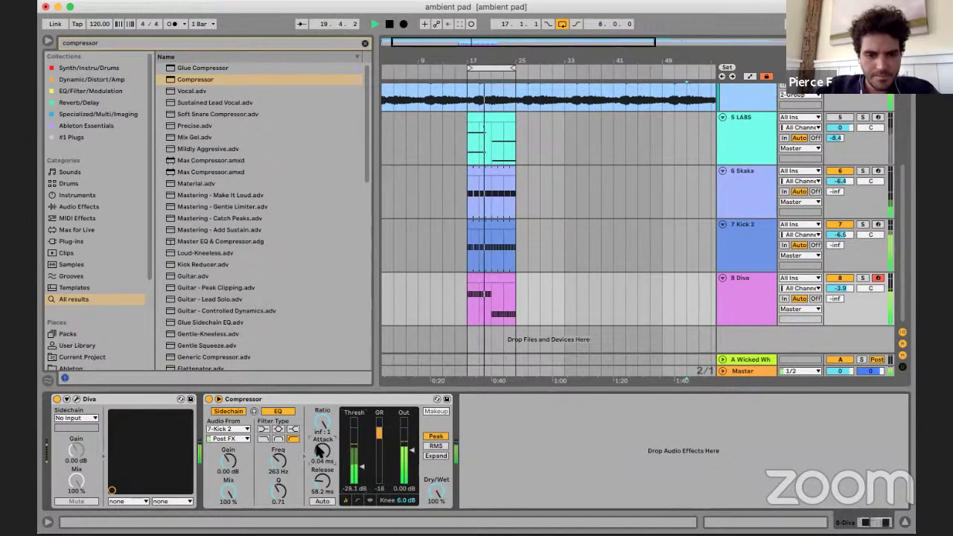
- Insert a new MIDI track directly below the Kick 2 track
scroll(525, 141, up, 5)
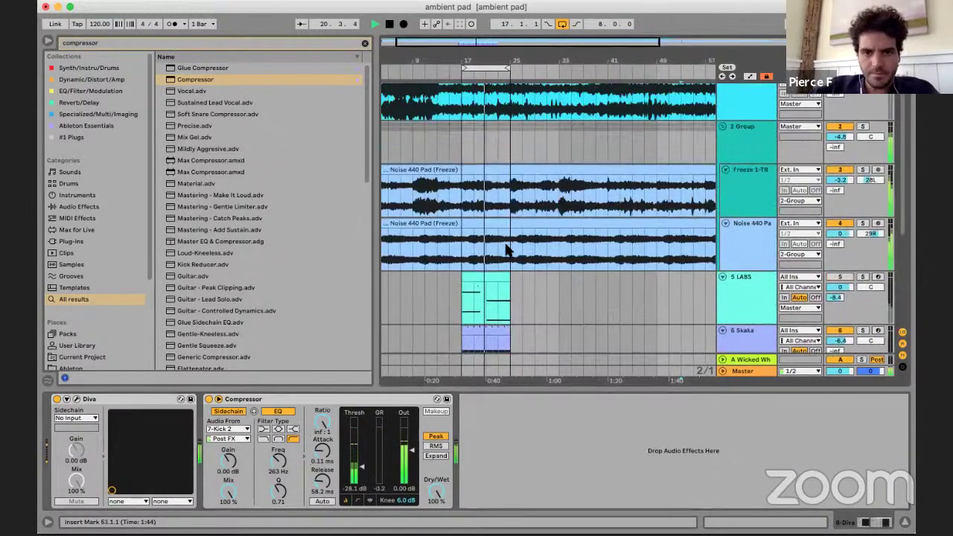
scroll(478, 240, down, 5)
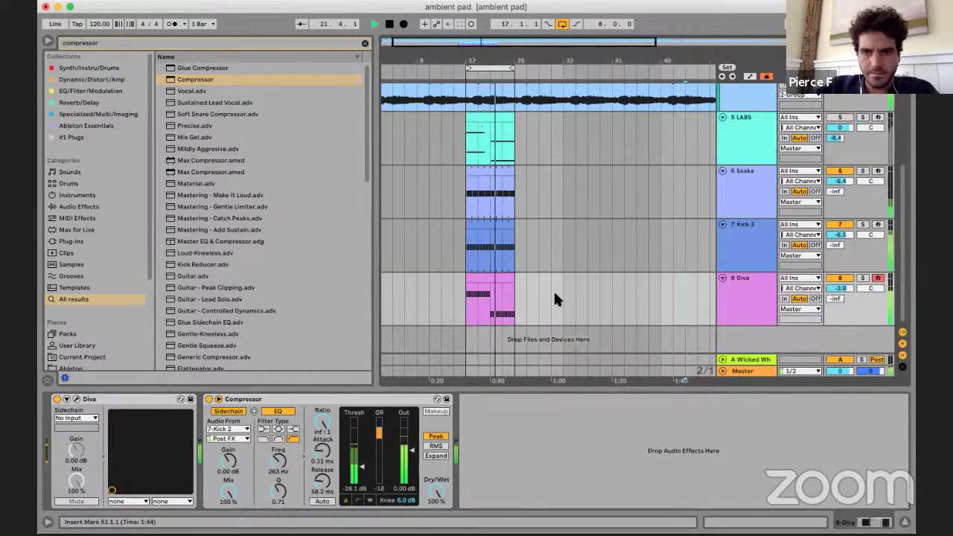
scroll(519, 279, right, 3)
scroll(521, 283, left, 3)
click(510, 257)
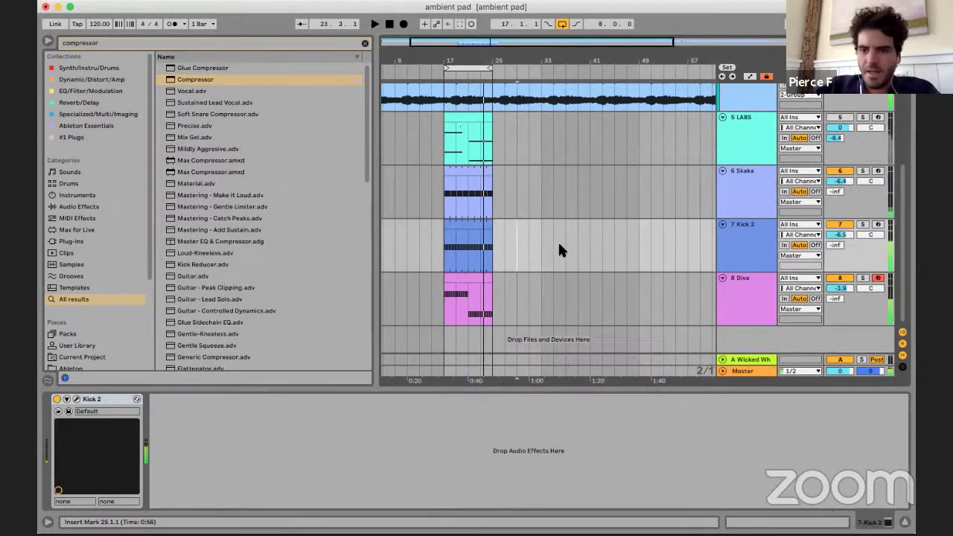
key(super+shift+t)
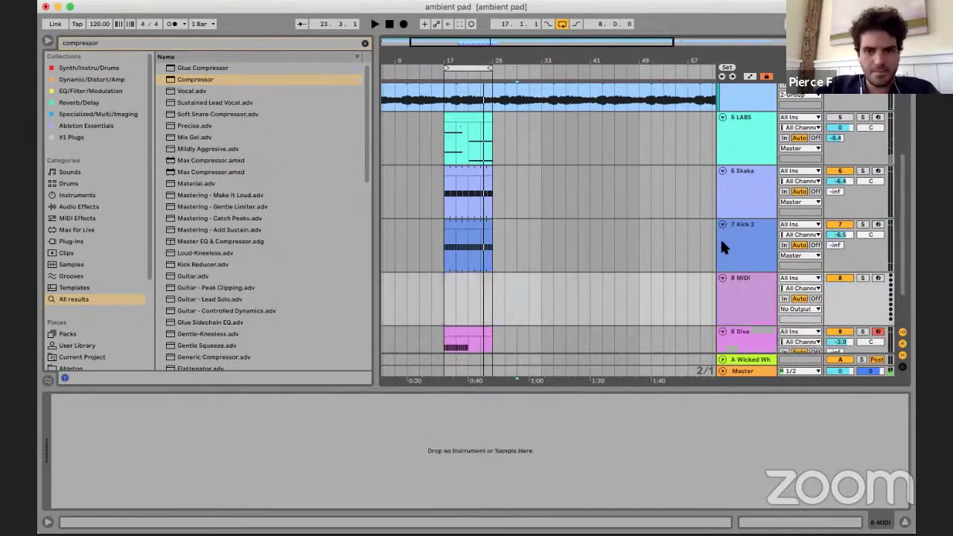
key(super+f)
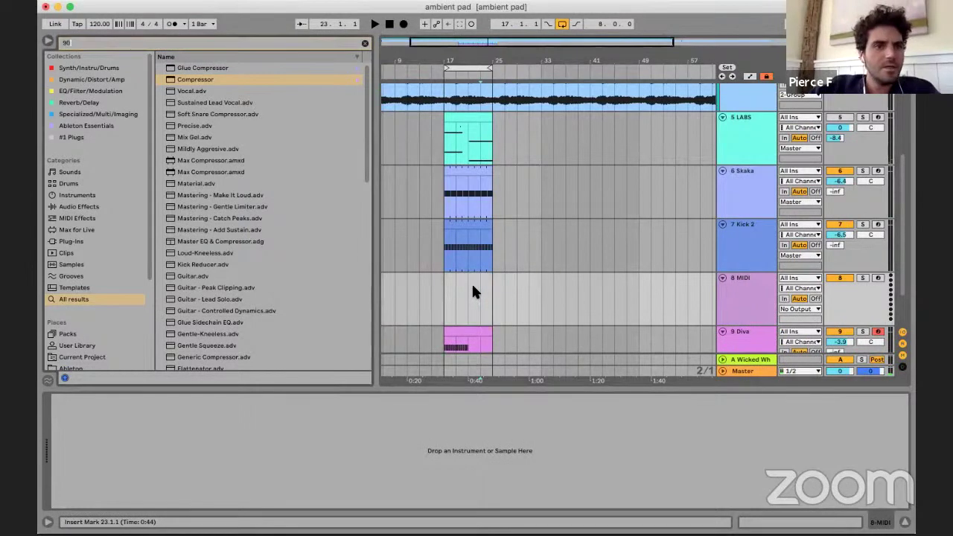
text(909)
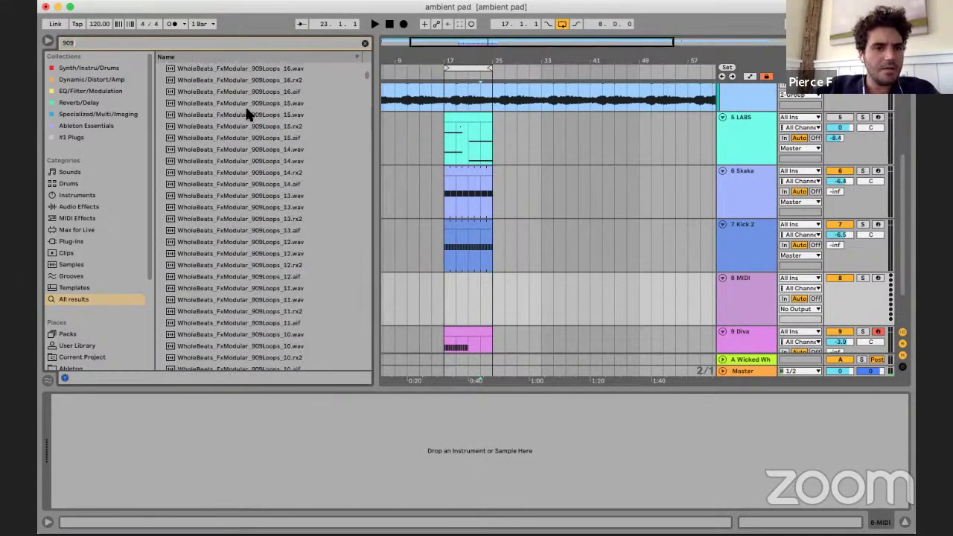
key(Escape)
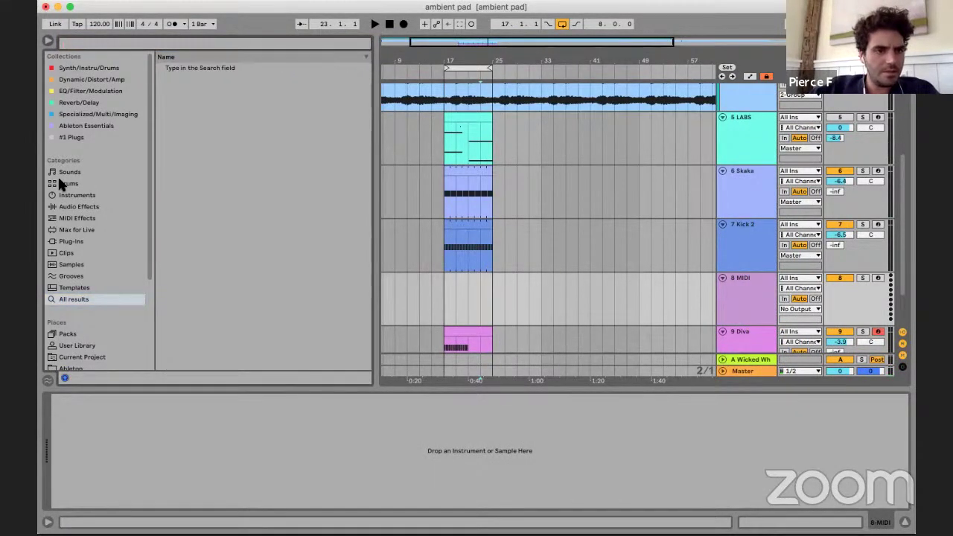
- Find 909 Core Kit in the browser's Drums category and load it onto the new MIDI track
click(61, 183)
scroll(216, 282, down, 5)
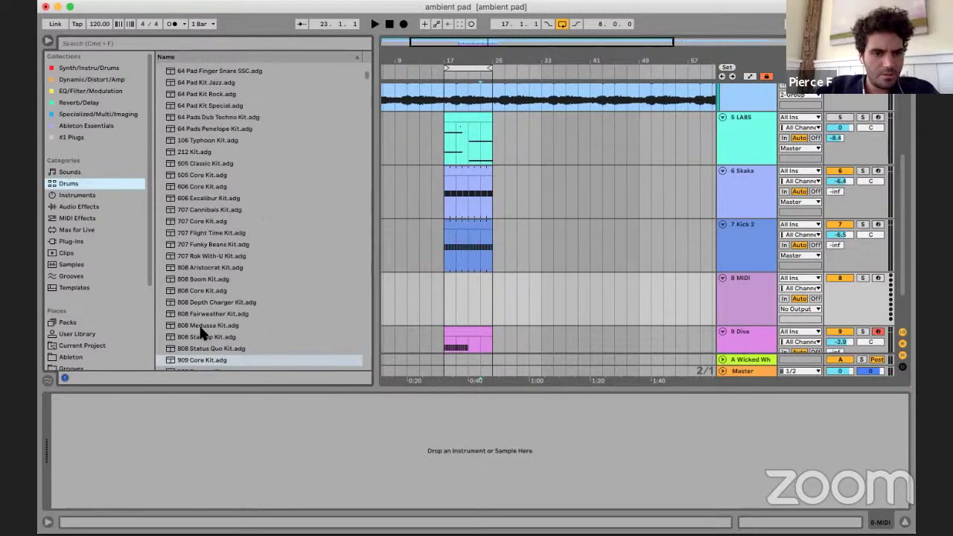
drag(200, 314, 454, 296)
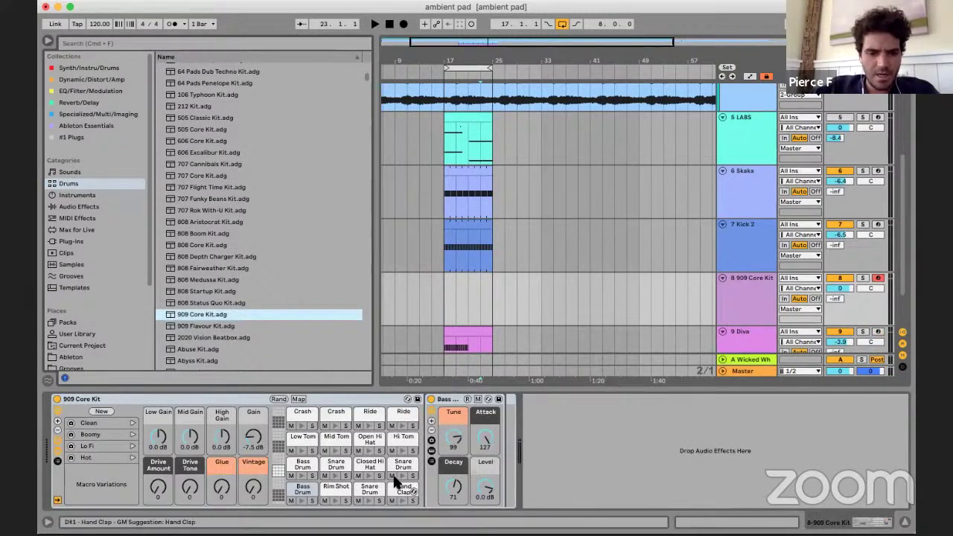
- Create a one-bar clip at bar 17 on the 909 Core Kit track with Closed Hi Hat notes at 1.1.3, 1.2.3, 1.3.3 and 1.4.3
scroll(446, 282, up, 3)
double_click(446, 282)
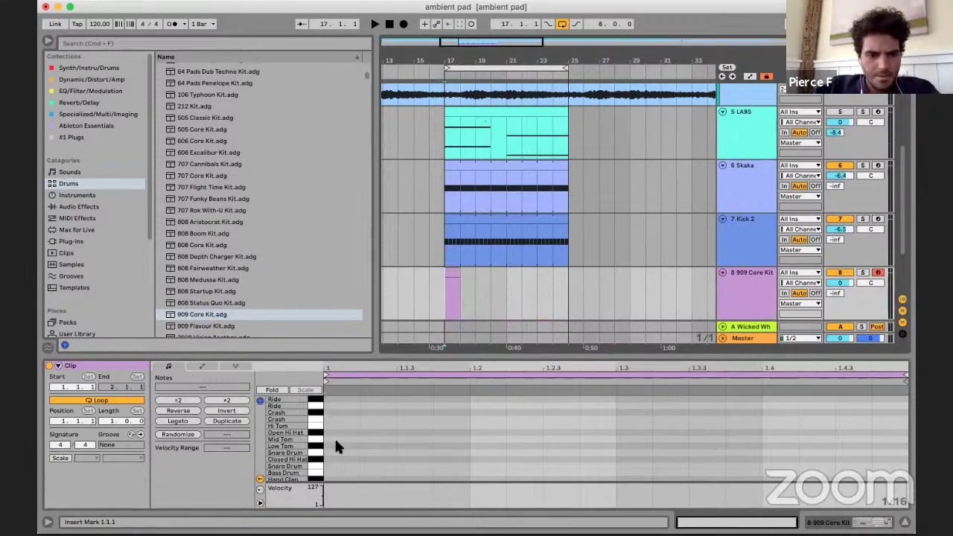
scroll(336, 440, down, 2)
double_click(413, 437)
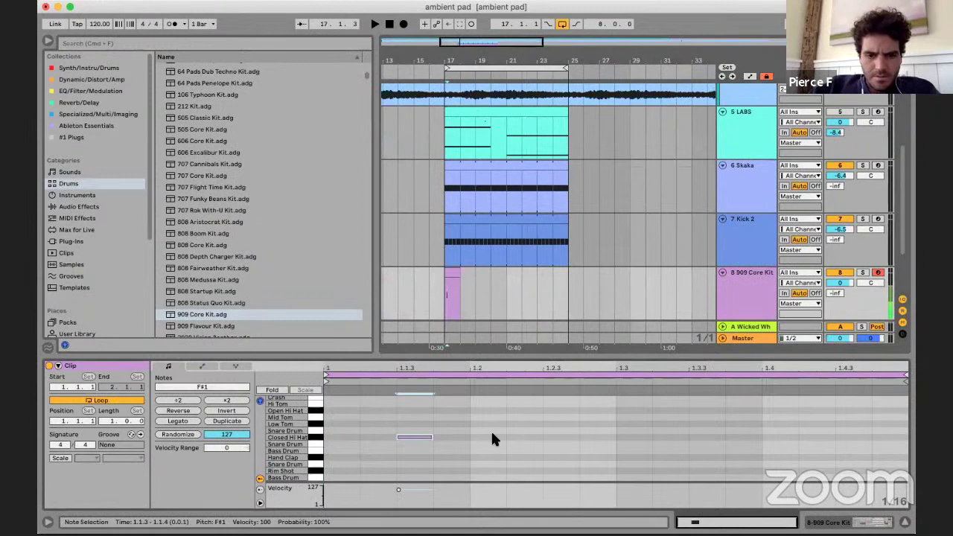
double_click(551, 437)
double_click(696, 437)
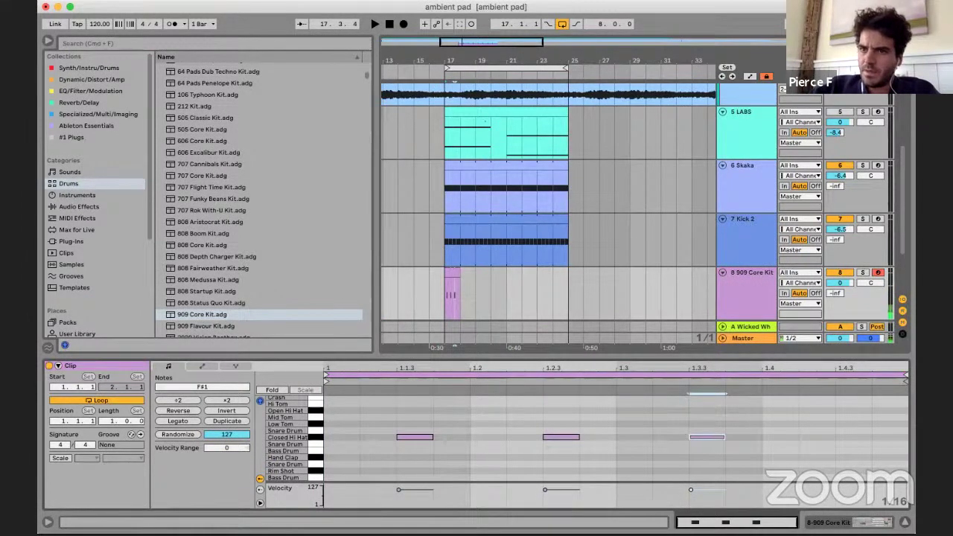
double_click(854, 437)
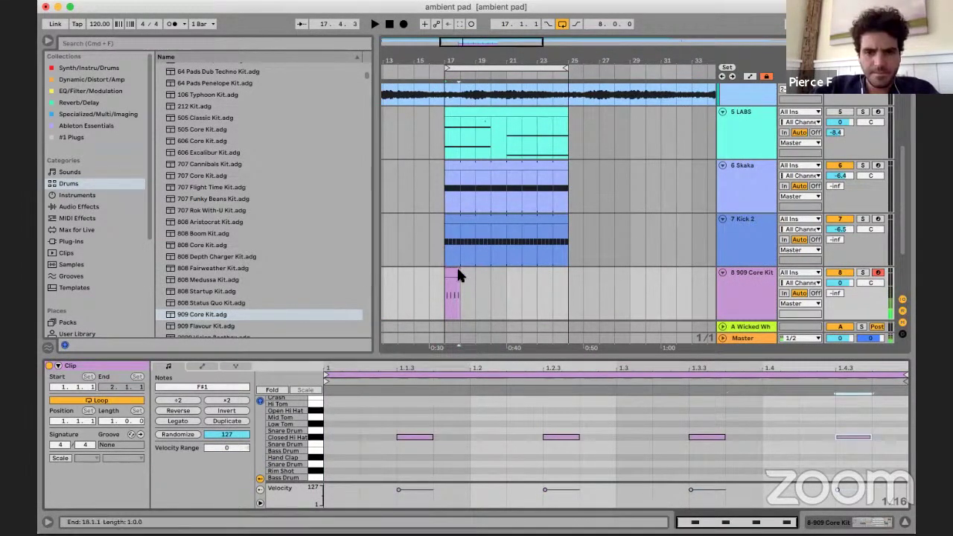
- Extend the hi-hat clip to bar 25 and lower the 909 Core Kit track's volume to -4.7 dB during playback
drag(459, 273, 570, 286)
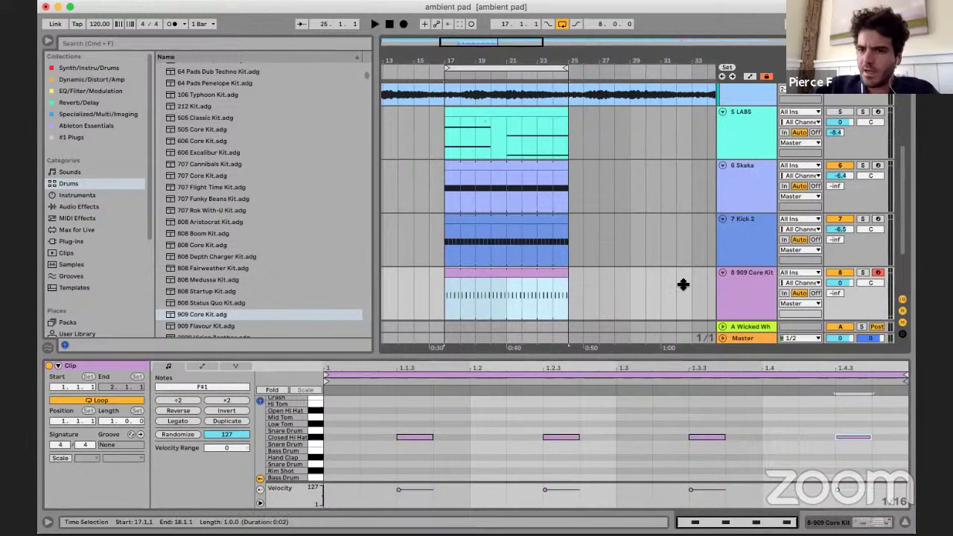
drag(843, 282, 843, 298)
key(space)
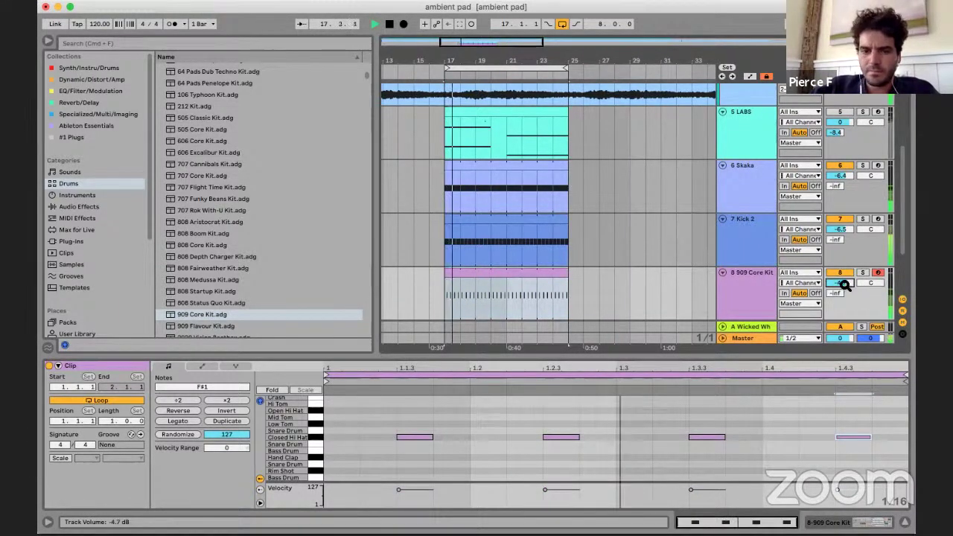
- Show the 909 Core Kit's devices and set the Closed Hi Hat pad's decay to 246 ms
click(816, 520)
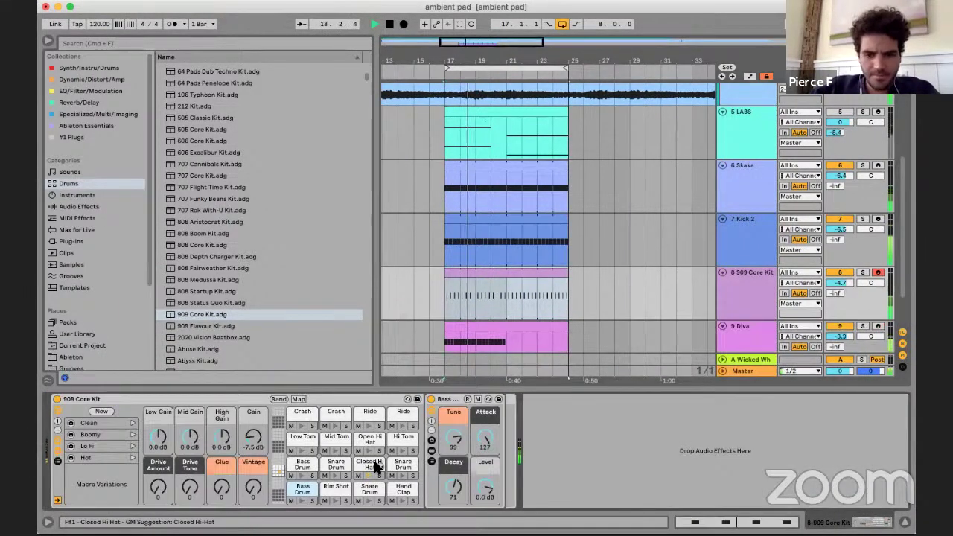
click(378, 466)
click(465, 434)
mouse_move(467, 436)
mouse_down()
mouse_move(467, 454)
mouse_move(469, 445)
mouse_up()
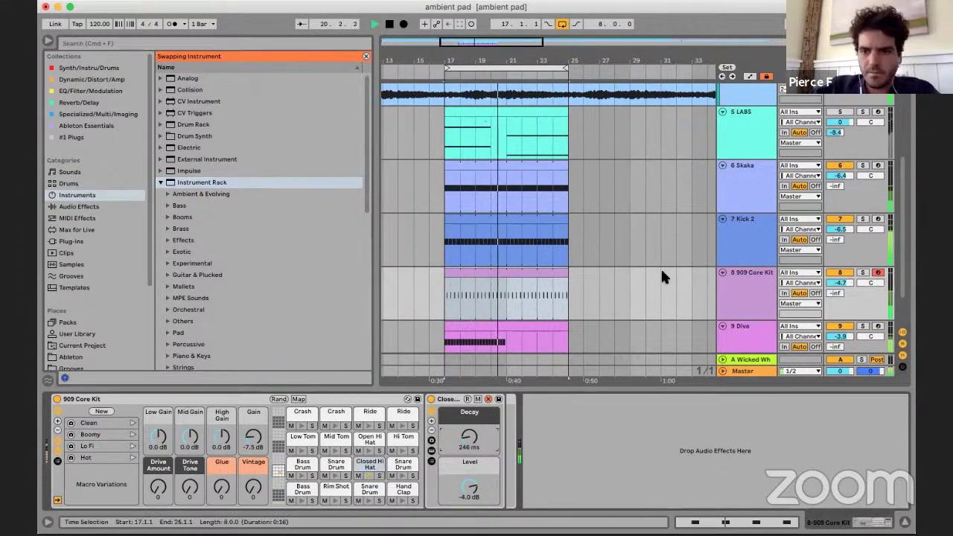
click(437, 292)
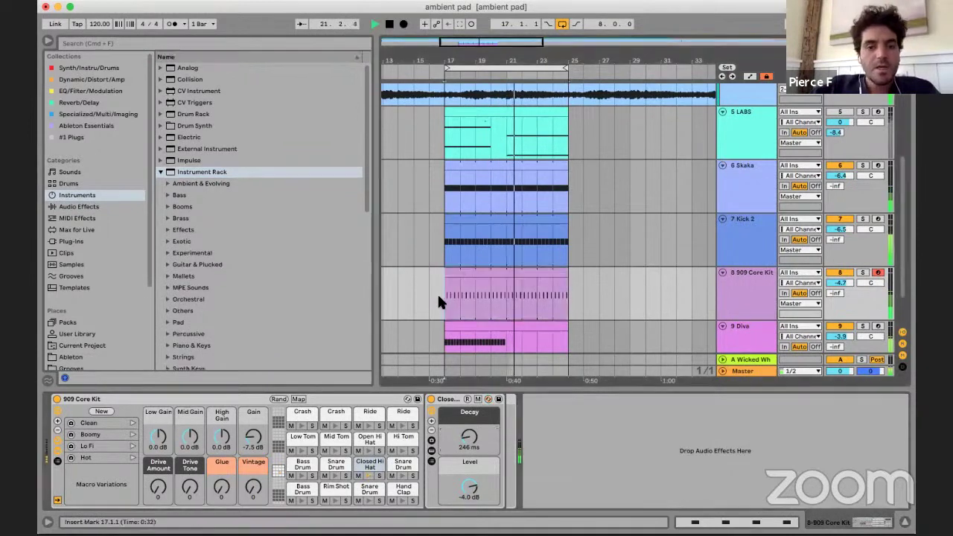
- Add the Note Echo MIDI effect before the 909 Core Kit and play the track soloed
click(92, 218)
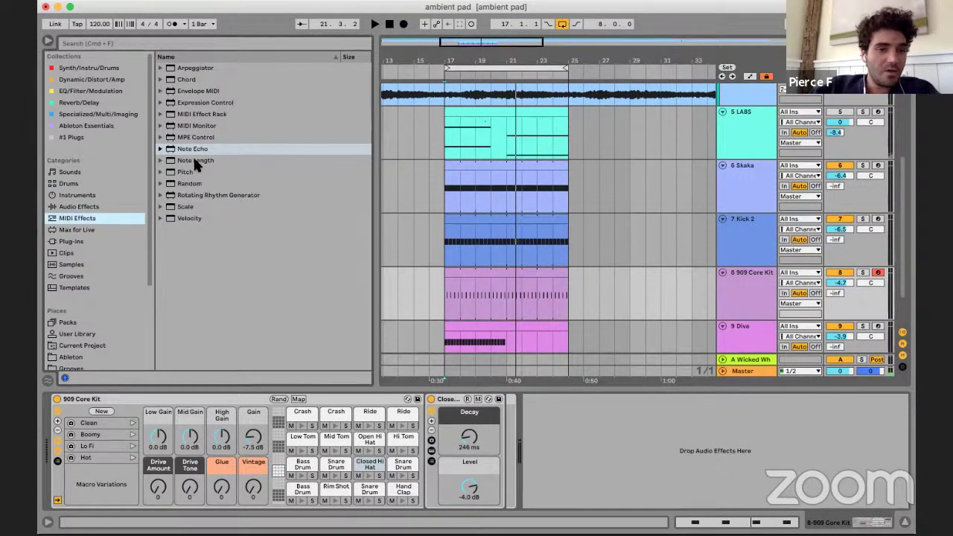
drag(195, 152, 49, 423)
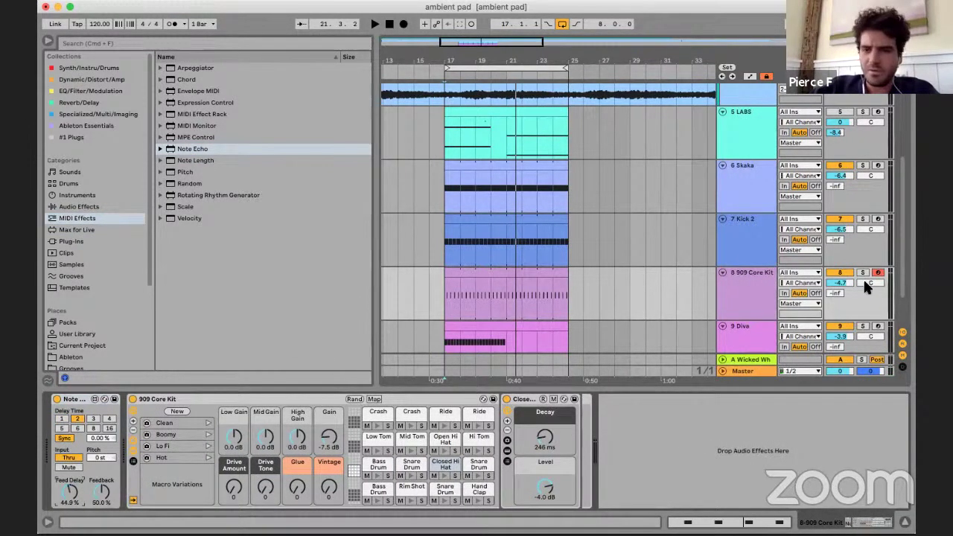
click(862, 272)
key(space)
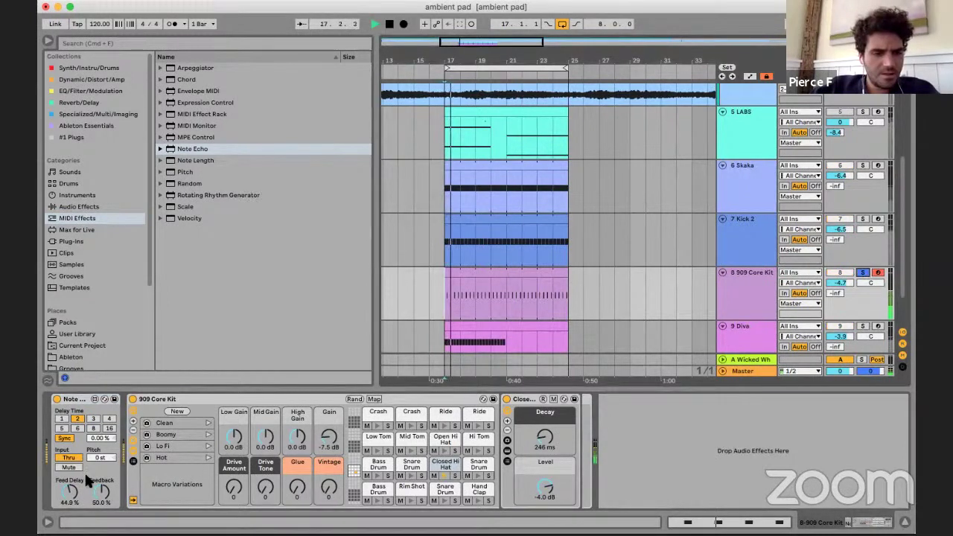
- Set Note Echo's delay time to 5, feedback to 100% and feed delay to 64.6%
mouse_move(71, 491)
mouse_down()
mouse_move(70, 467)
mouse_move(70, 482)
mouse_up()
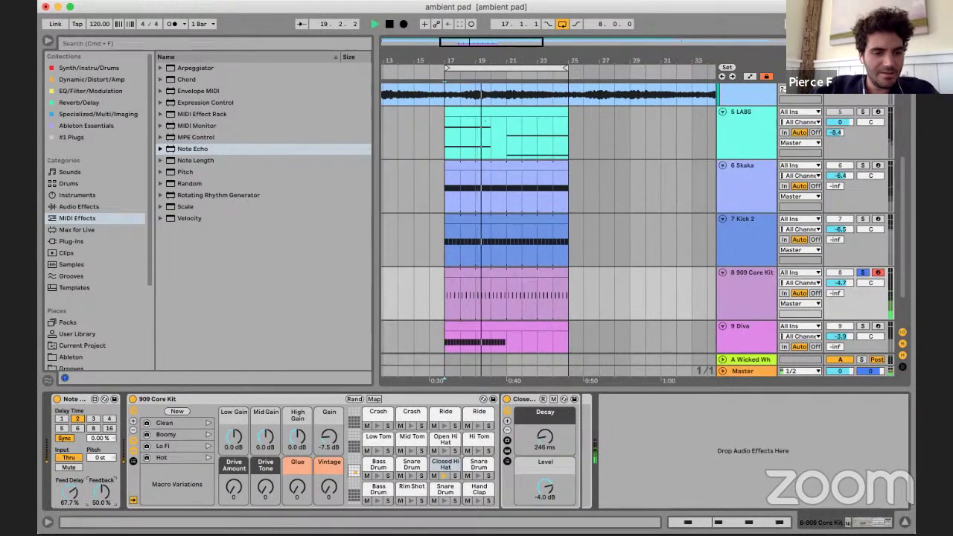
drag(71, 493, 70, 486)
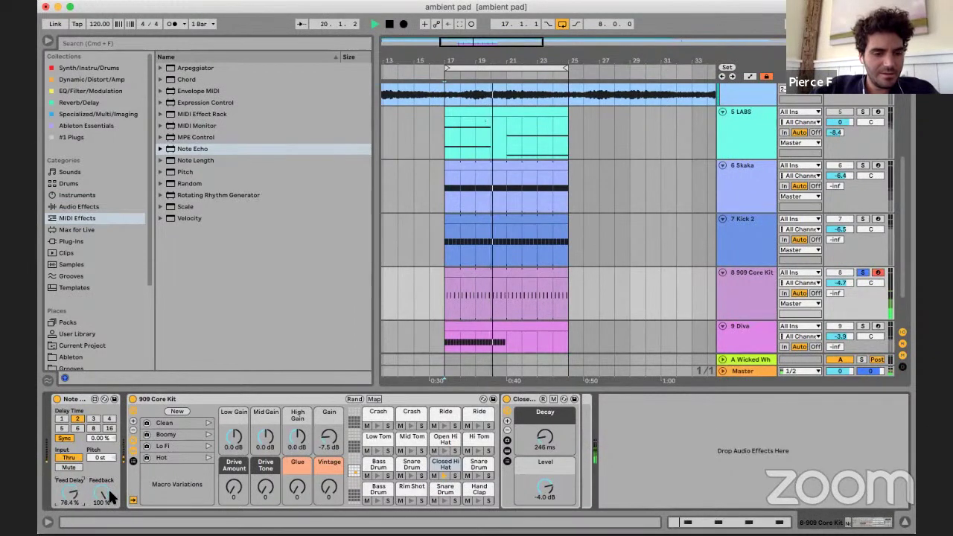
click(62, 419)
click(93, 419)
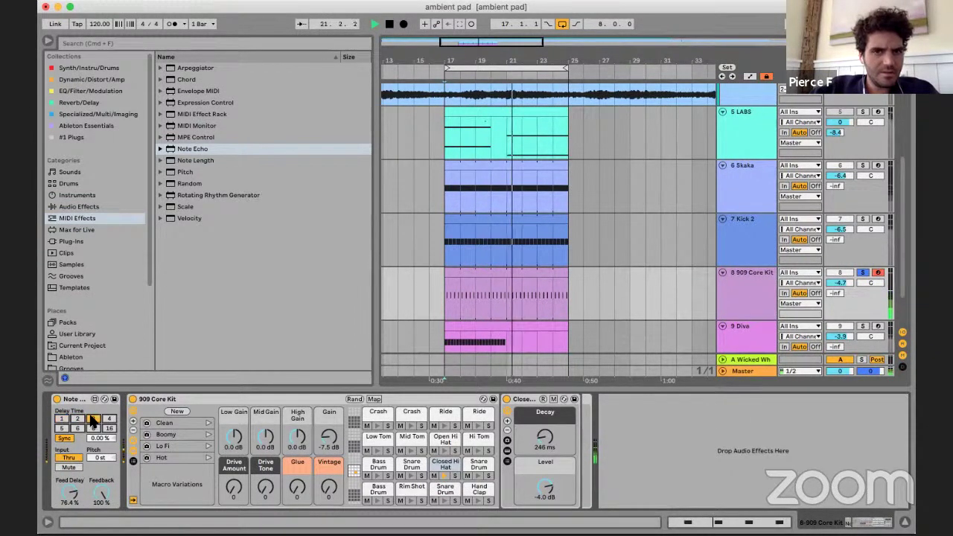
click(64, 428)
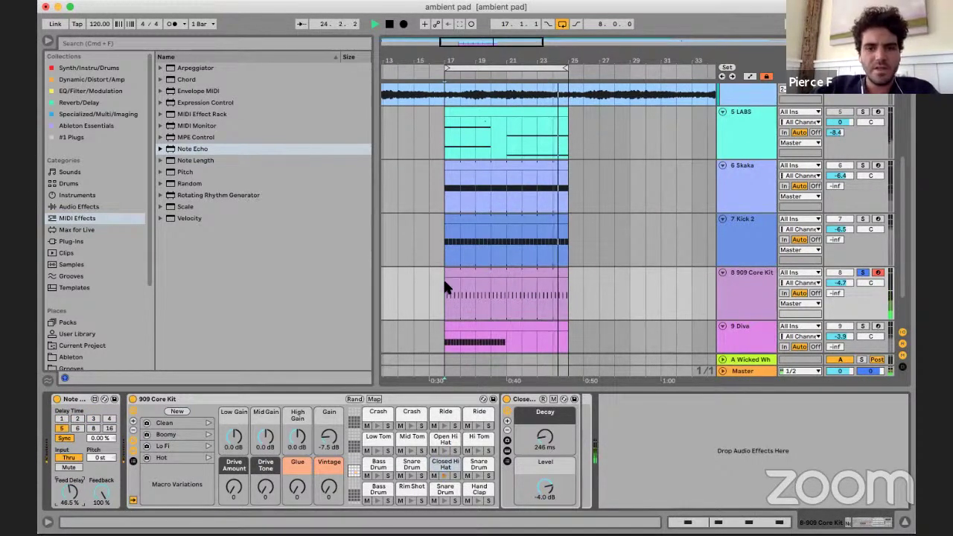
drag(70, 492, 69, 480)
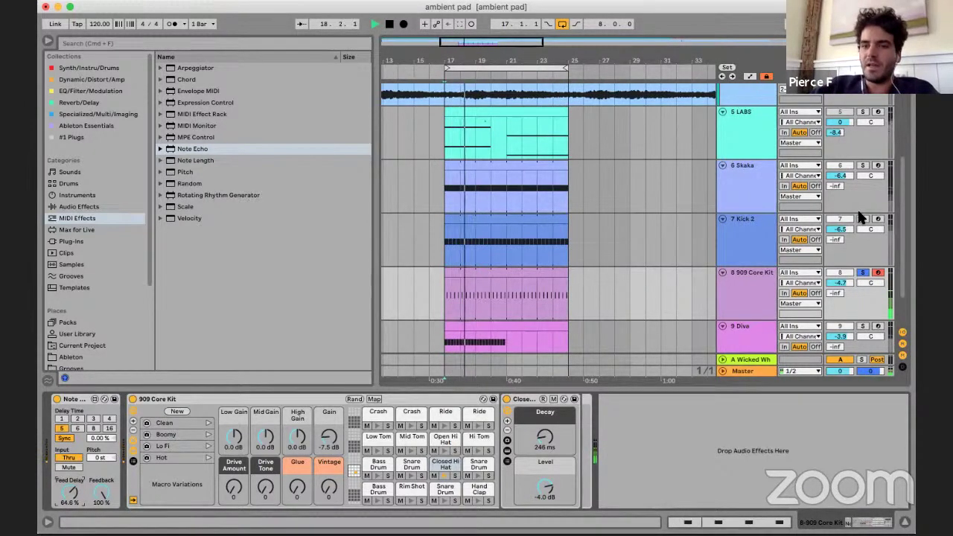
- Raise the 909 Core Kit's volume to -3.4 dB while soloing it with Skaka and Kick 2, and clear the solos
click(862, 165)
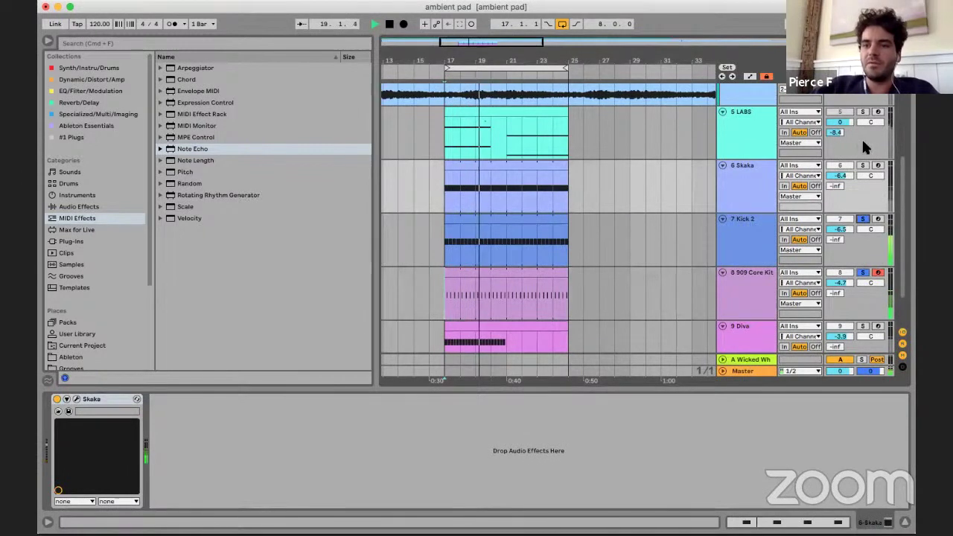
click(450, 295)
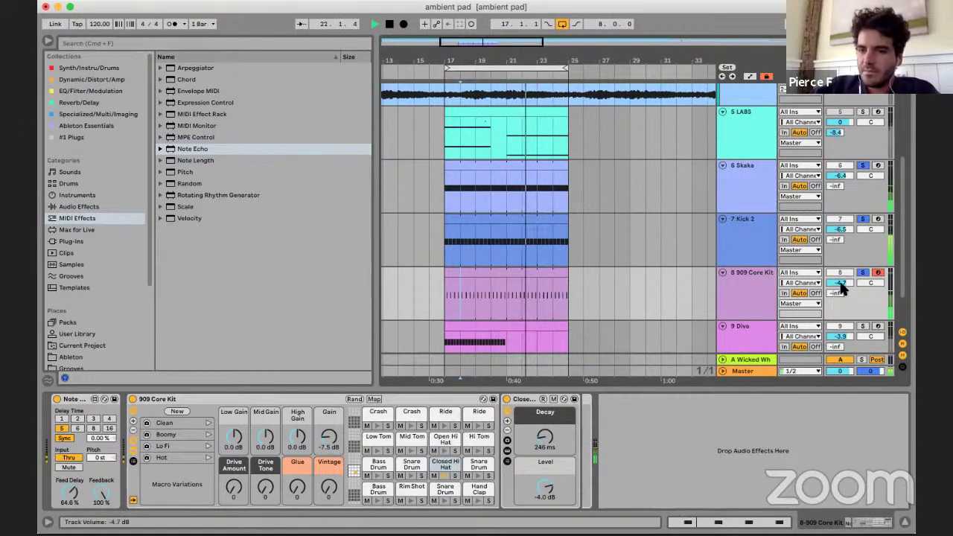
drag(839, 283, 839, 271)
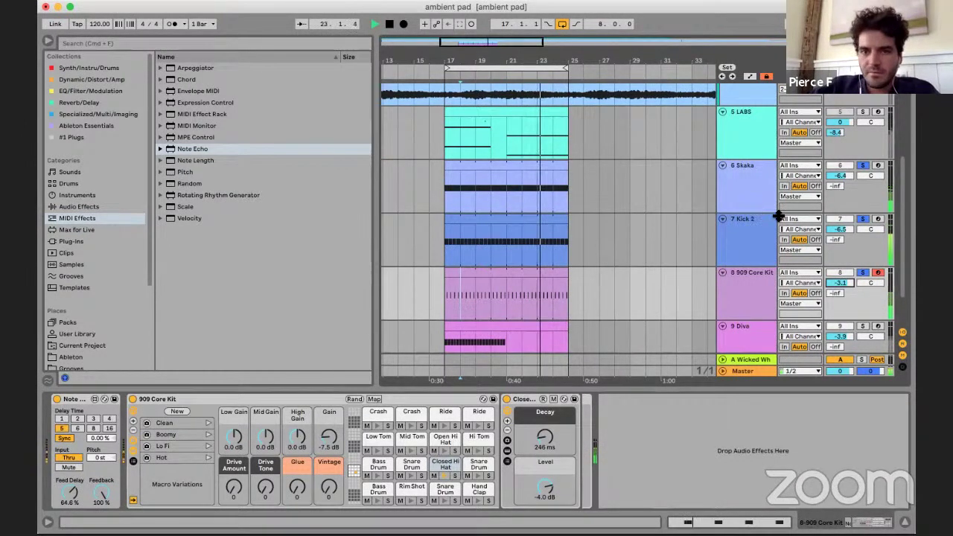
click(862, 273)
- Open the Diva synth's editor, set its VCF cutoff to 74.50 and raise the filter's peak
scroll(601, 210, down, 2)
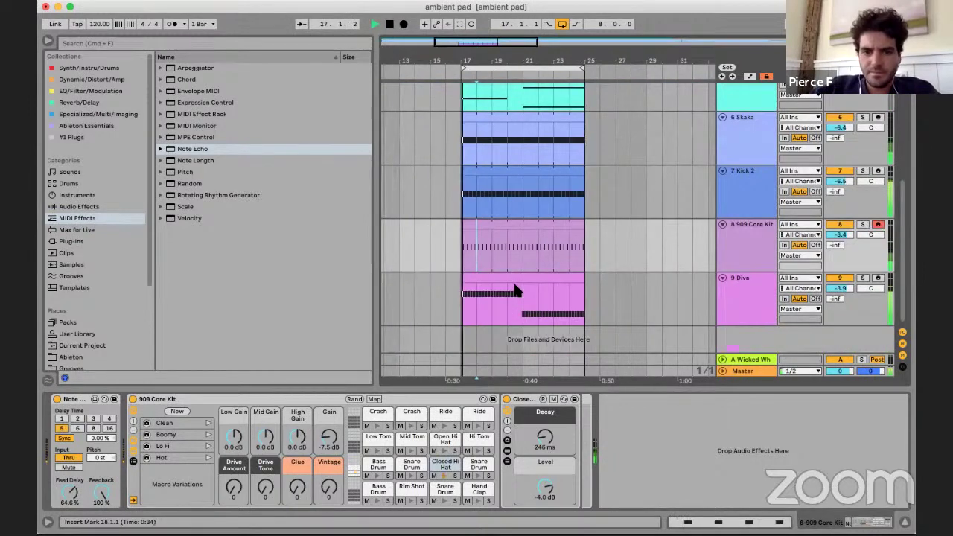
click(468, 296)
double_click(491, 285)
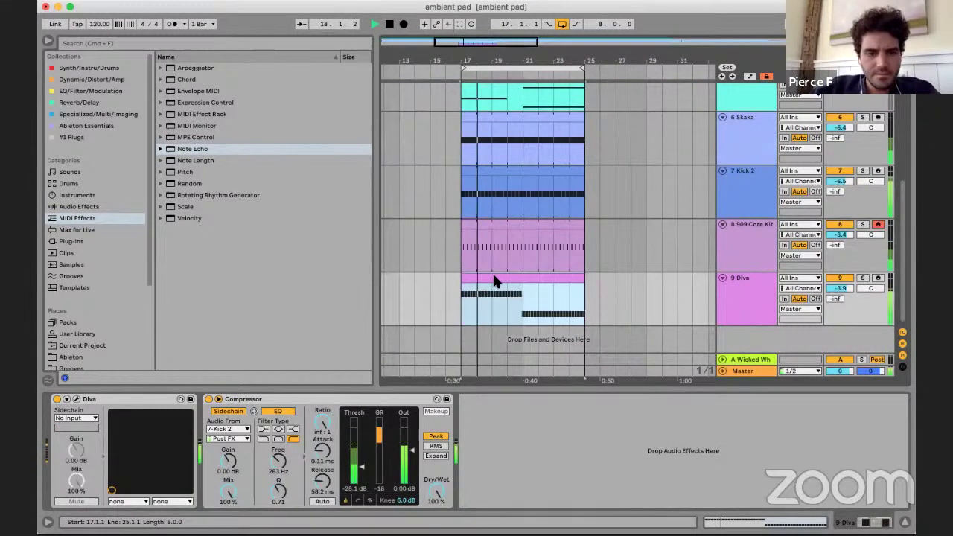
key(shift+Tab)
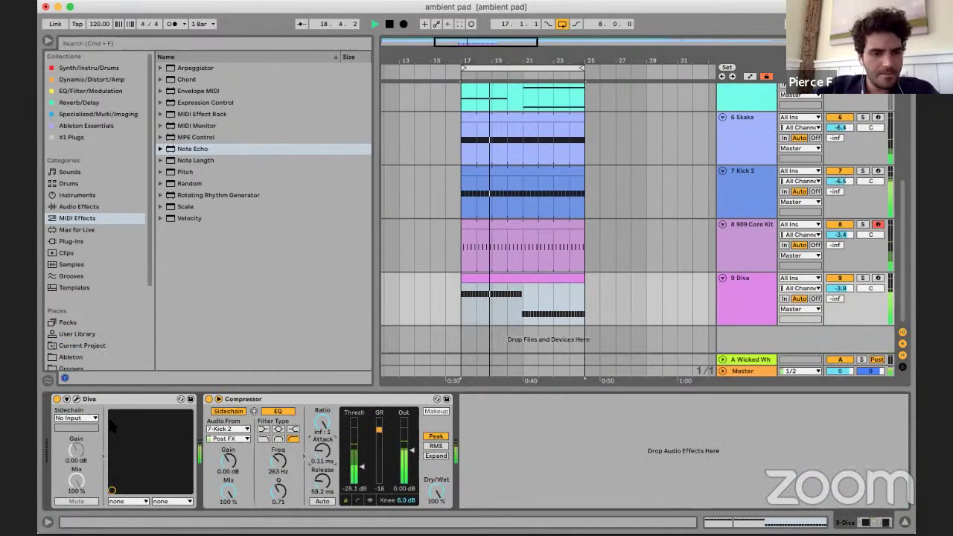
click(73, 400)
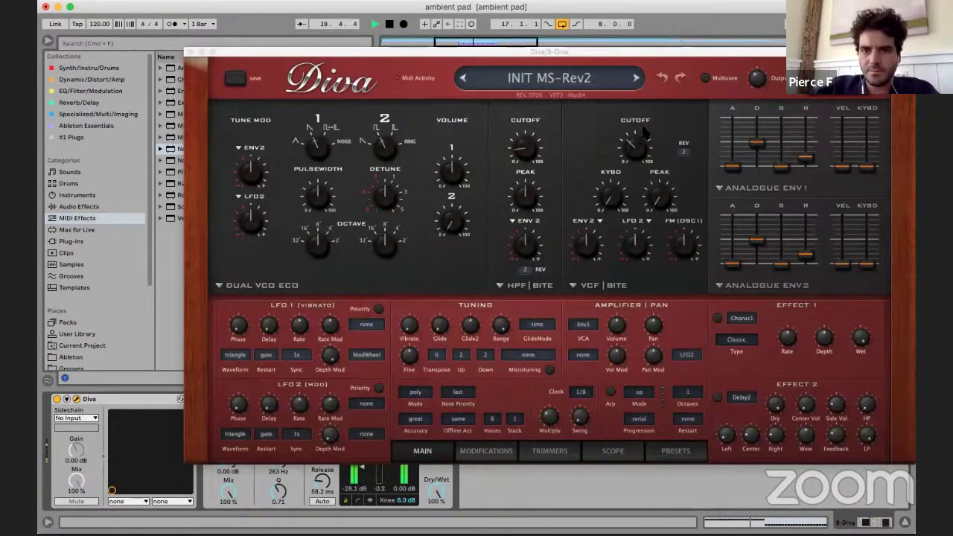
drag(641, 130, 655, 100)
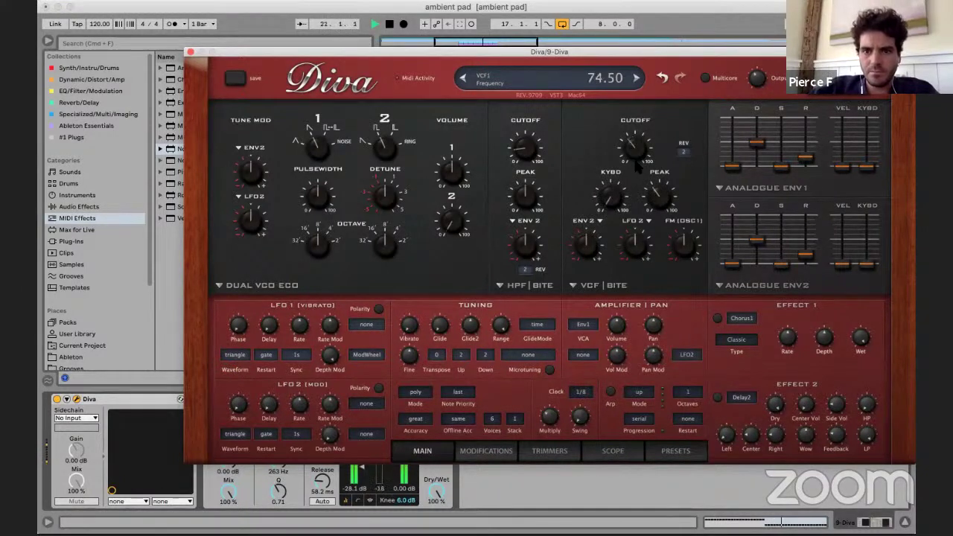
drag(633, 140, 656, 196)
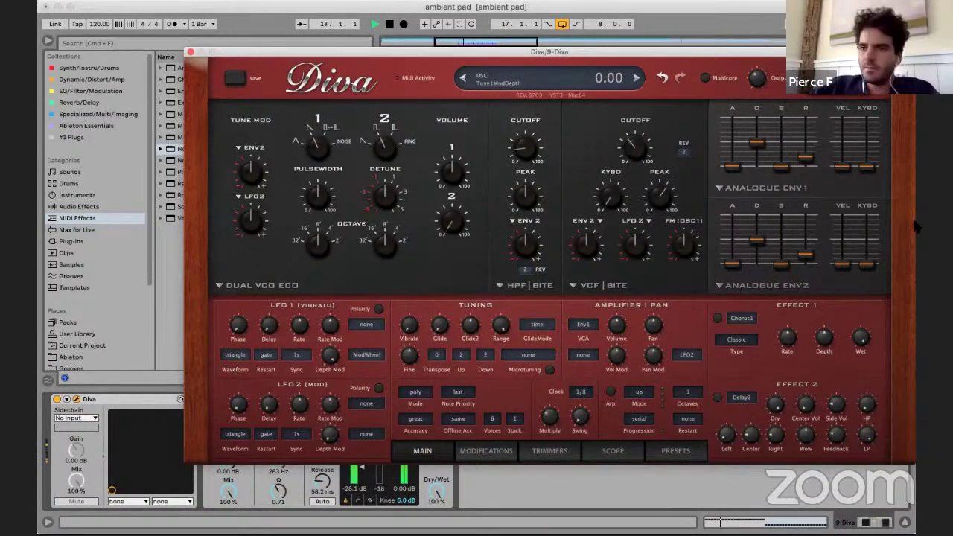
- Move the Diva editor off the arrangement, close it and stop playback
drag(216, 51, 165, 232)
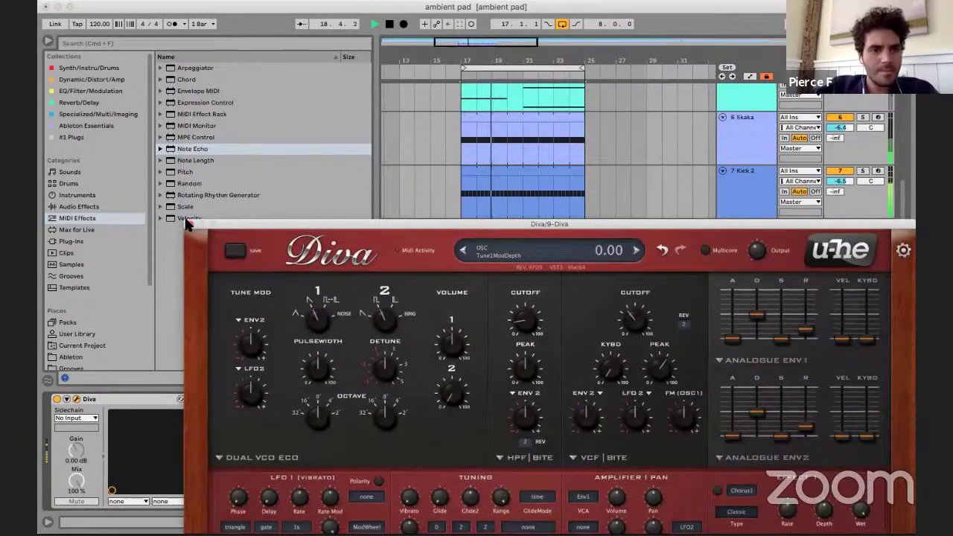
click(191, 223)
key(space)
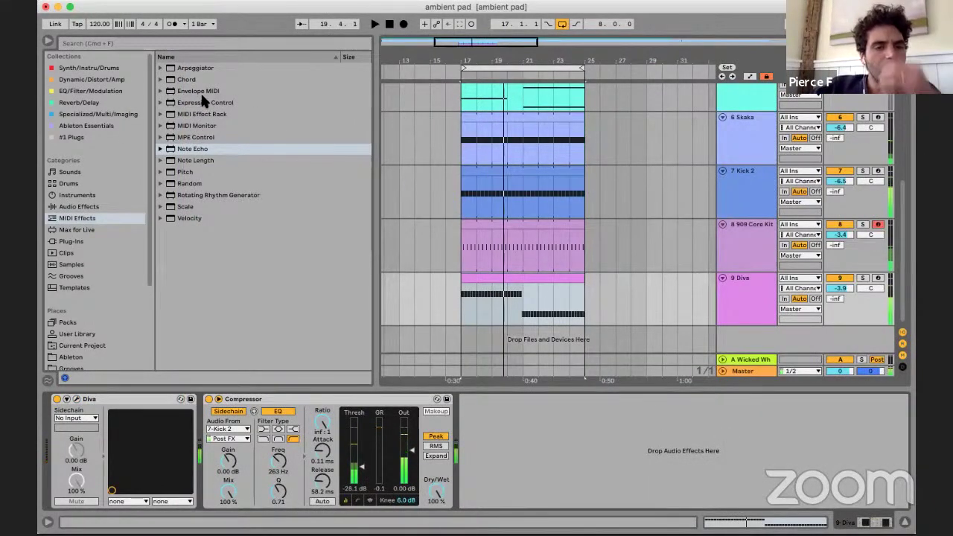
- Try the Envelope MIDI effect before the Diva instrument and remove it
click(199, 96)
click(179, 89)
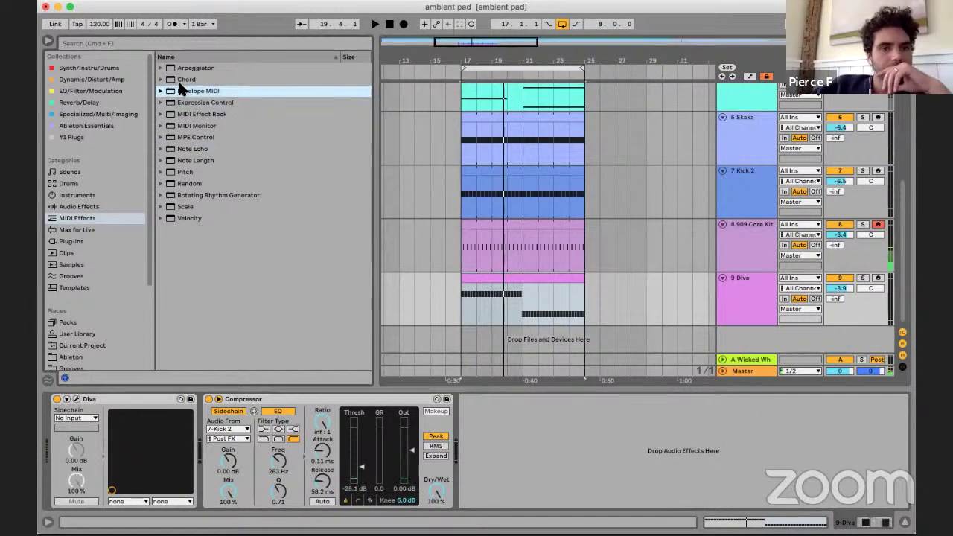
drag(195, 93, 487, 466)
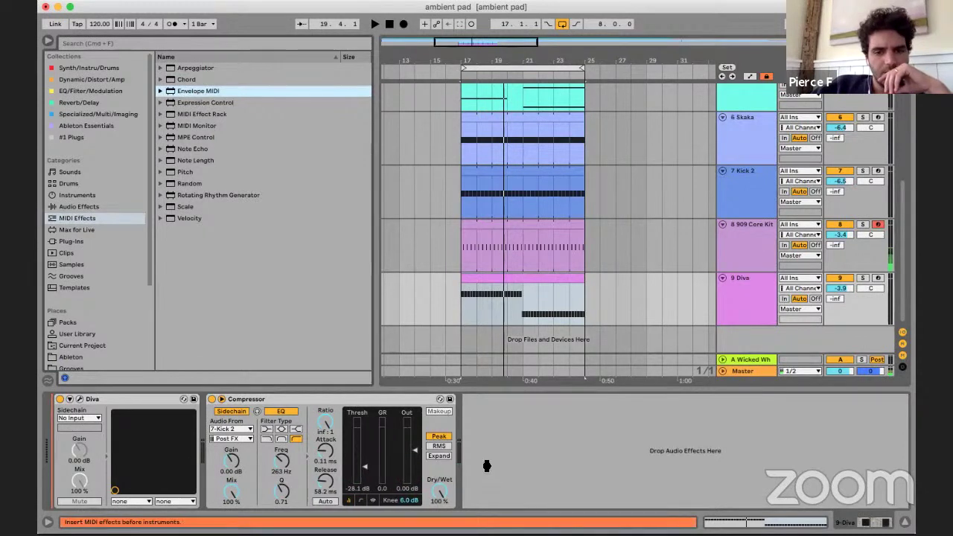
drag(484, 469, 486, 468)
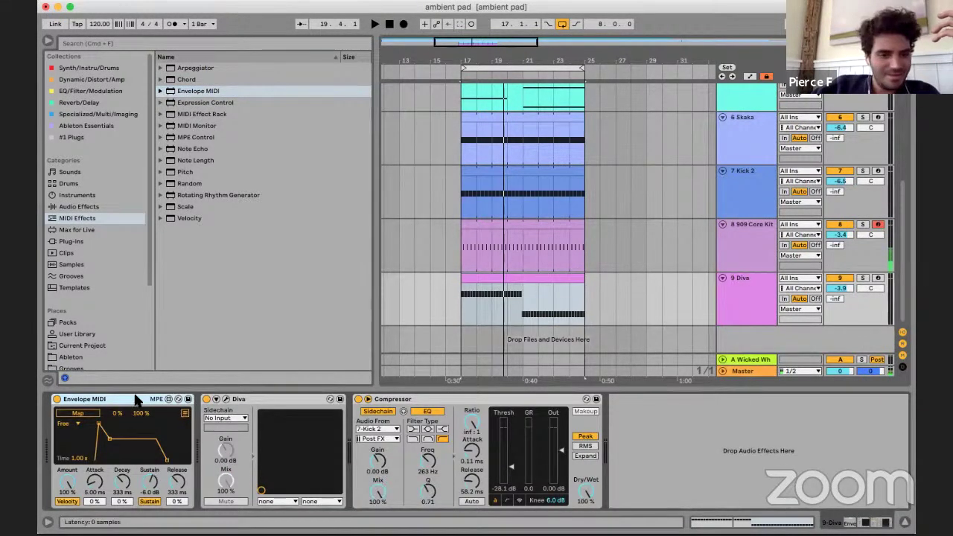
key(BackSpace)
- Lower Note Echo's feedback to 36.2% on the 909 Core Kit track
click(477, 244)
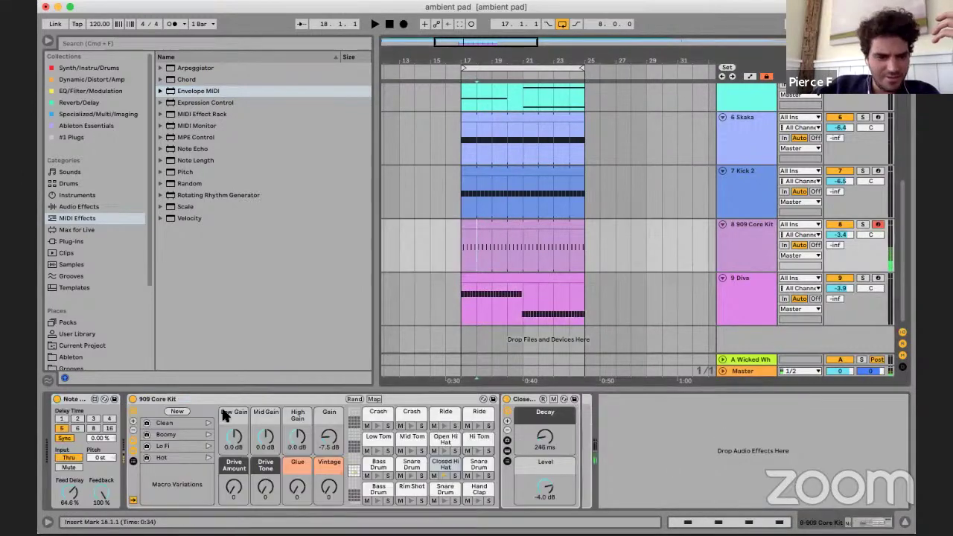
drag(108, 499, 106, 525)
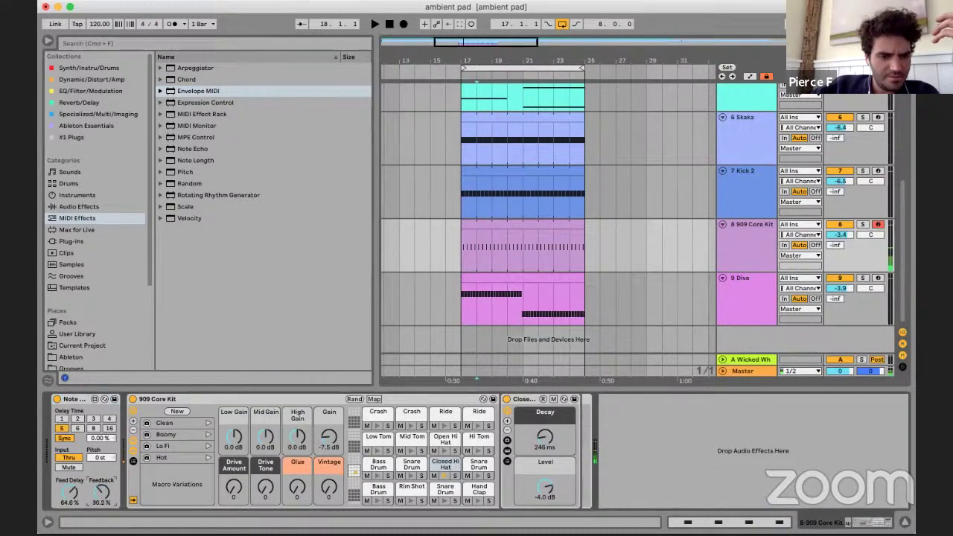
- Select the Diva track and expand the Modulators folder of the audio effects, collapsing Reverb & Resonance
click(487, 305)
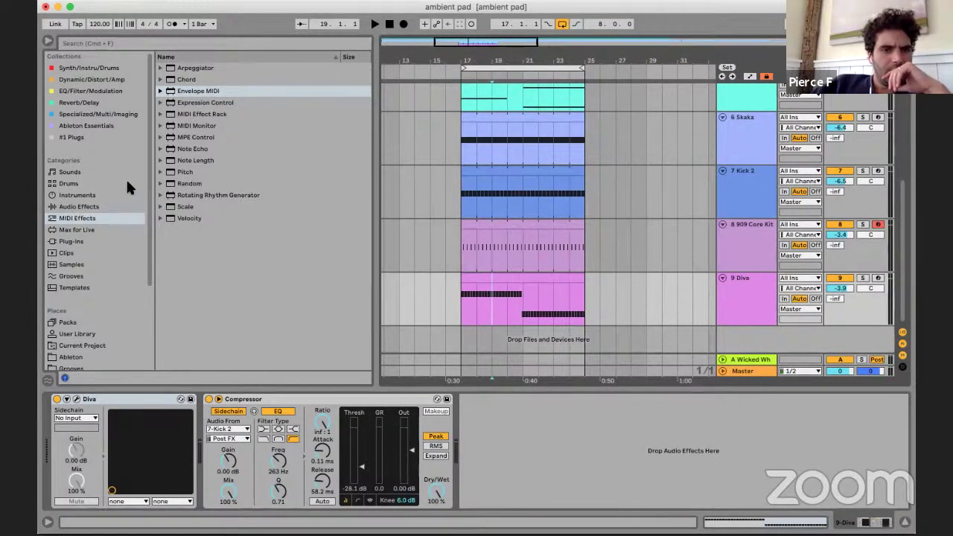
click(70, 184)
click(76, 207)
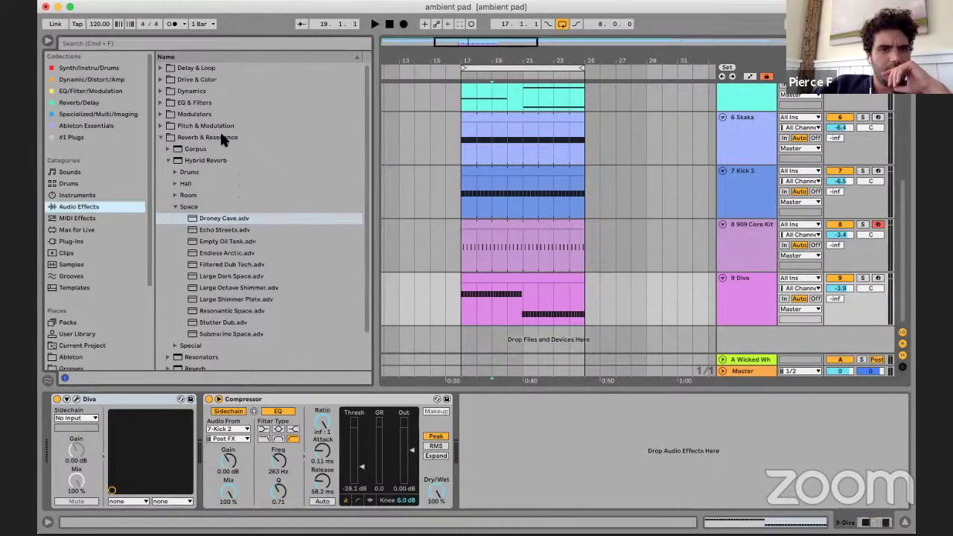
double_click(217, 130)
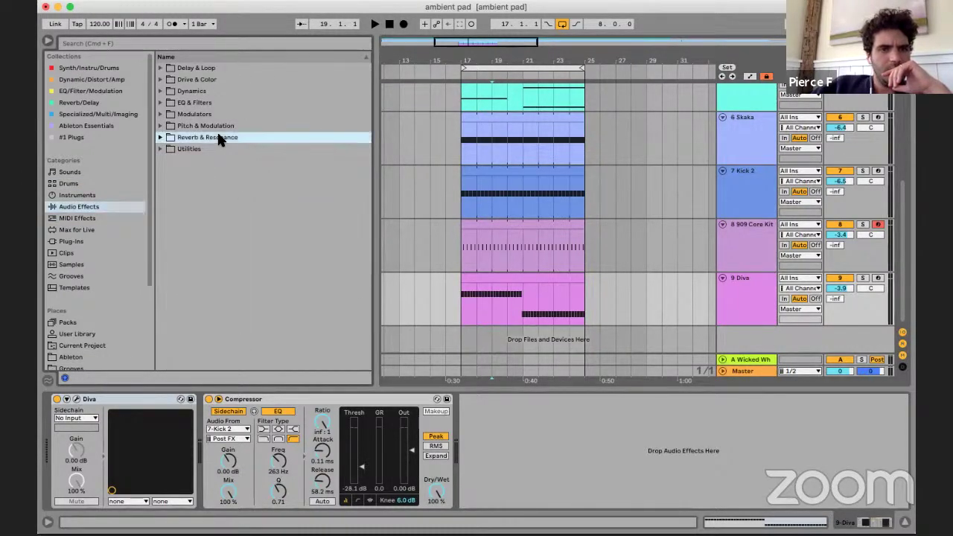
key(Up)
key(Up)
key(Right)
- Try an Envelope Follower and a Shaper after Diva's Compressor, and delete the Shaper
click(227, 172)
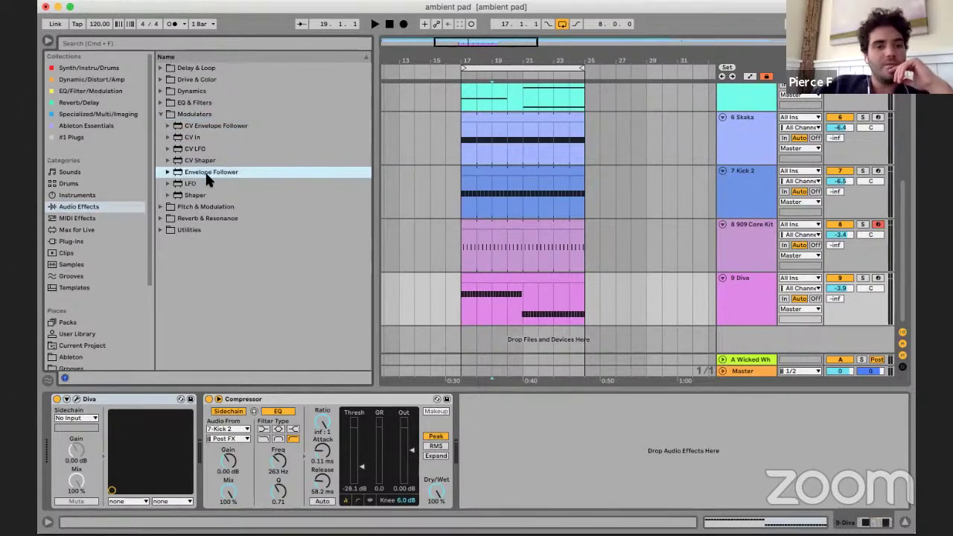
drag(201, 168, 529, 426)
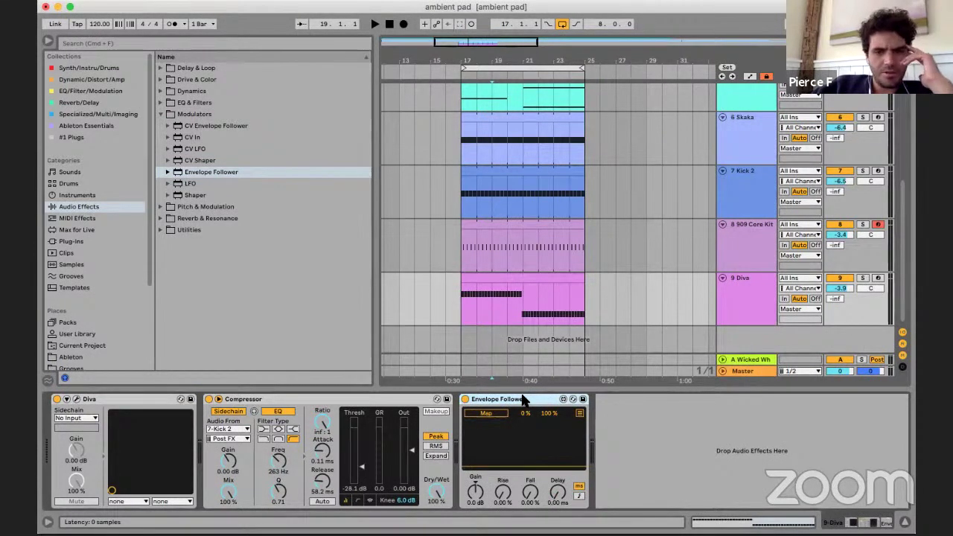
click(198, 195)
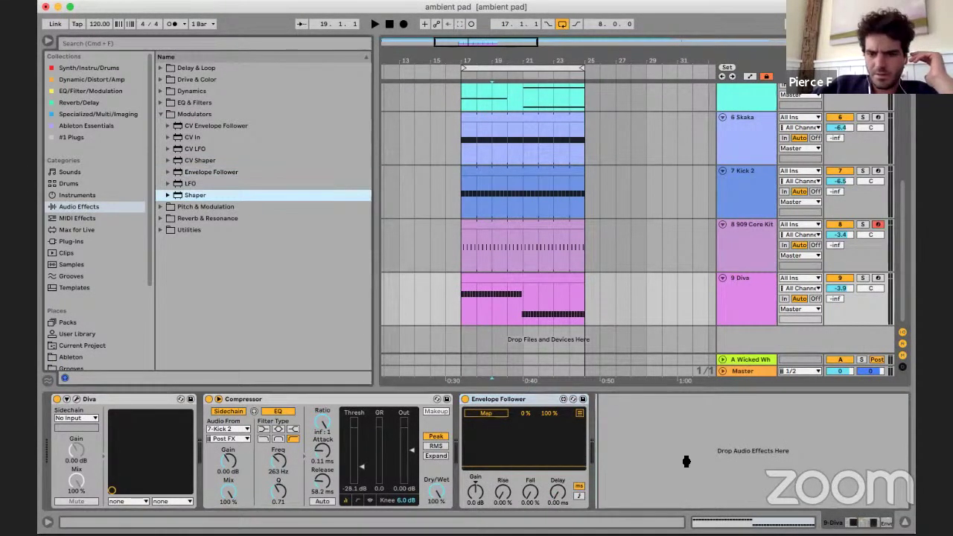
drag(684, 459, 684, 459)
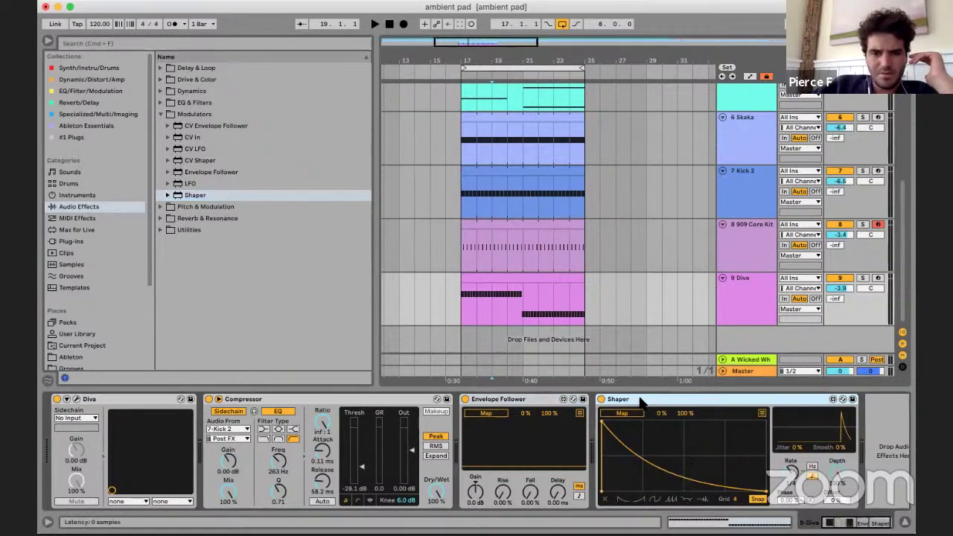
key(Delete)
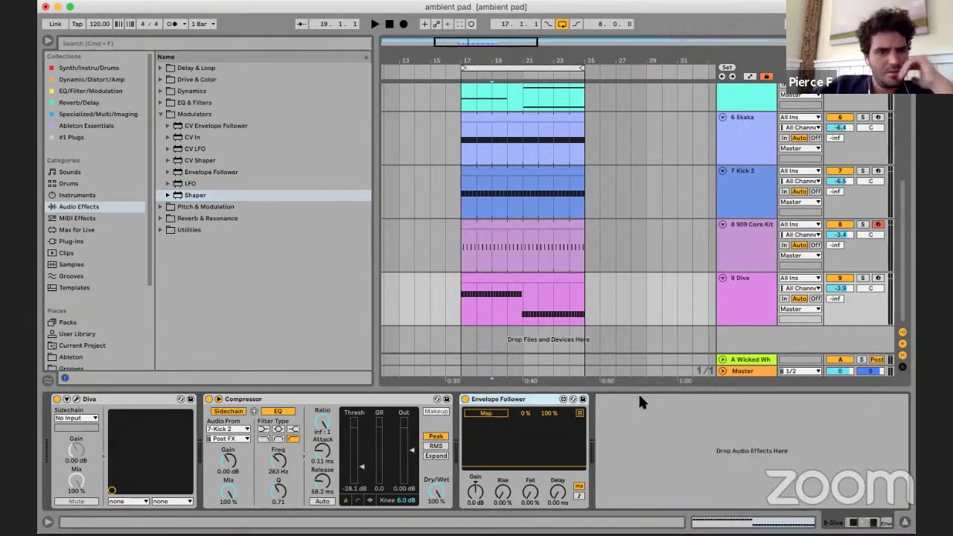
click(247, 173)
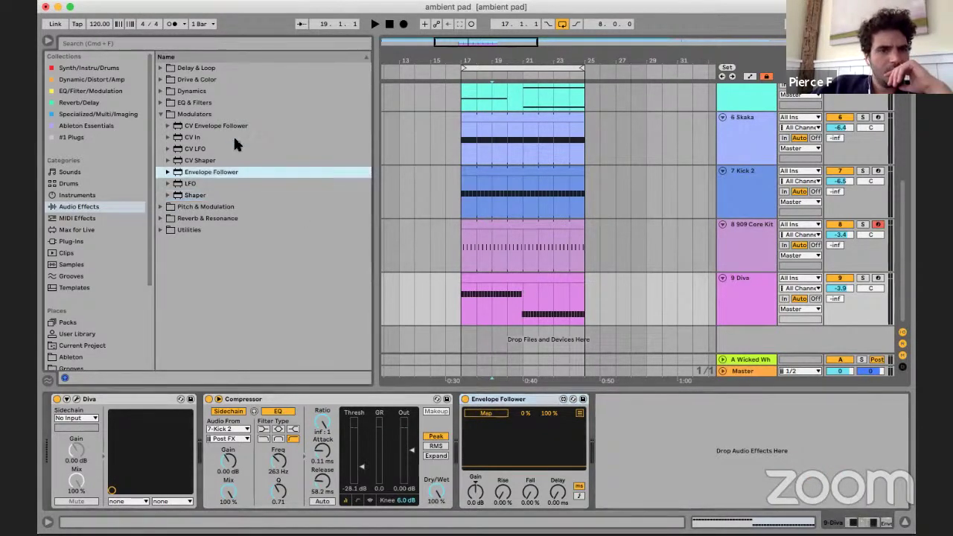
click(229, 186)
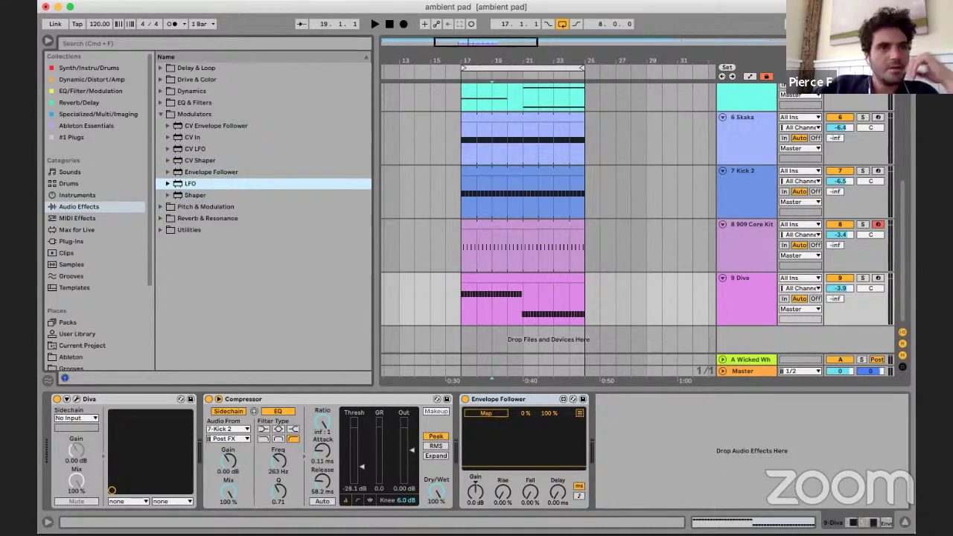
click(119, 0)
mouse_move(132, 31)
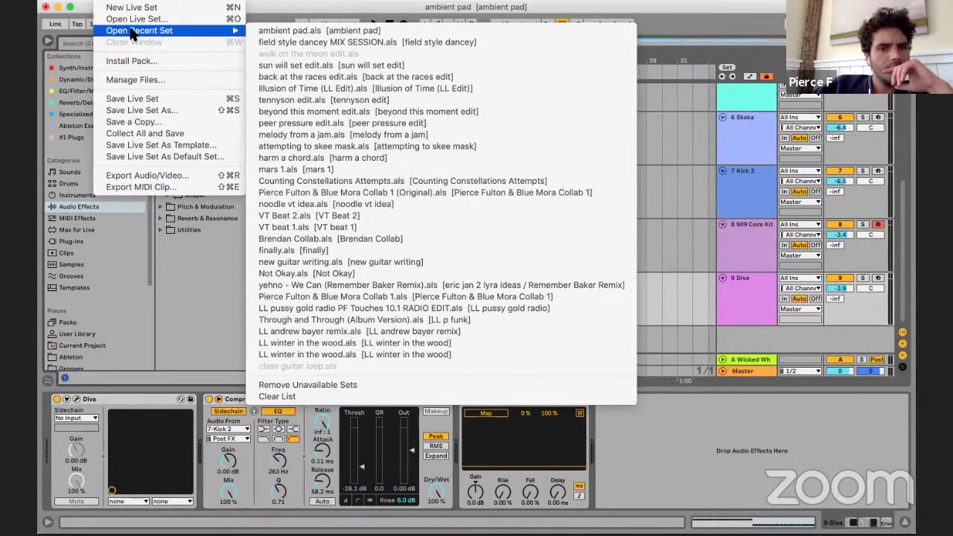
click(364, 32)
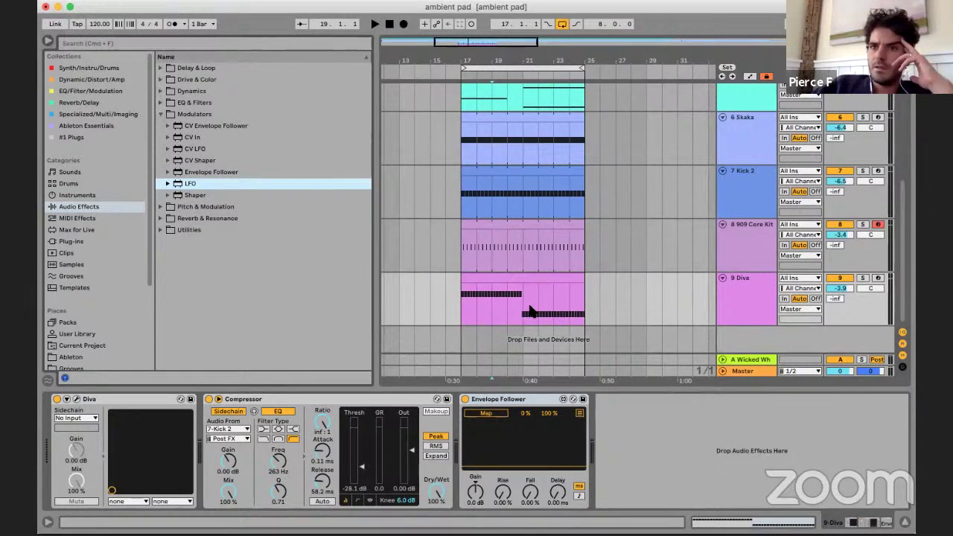
click(453, 166)
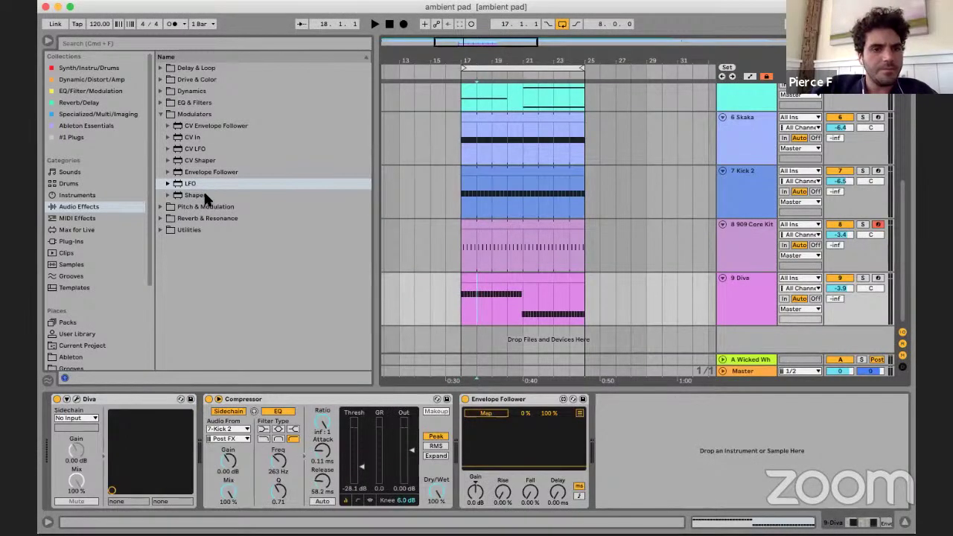
- Replace the Envelope Follower after Diva's Compressor with the Shaper modulator
click(197, 197)
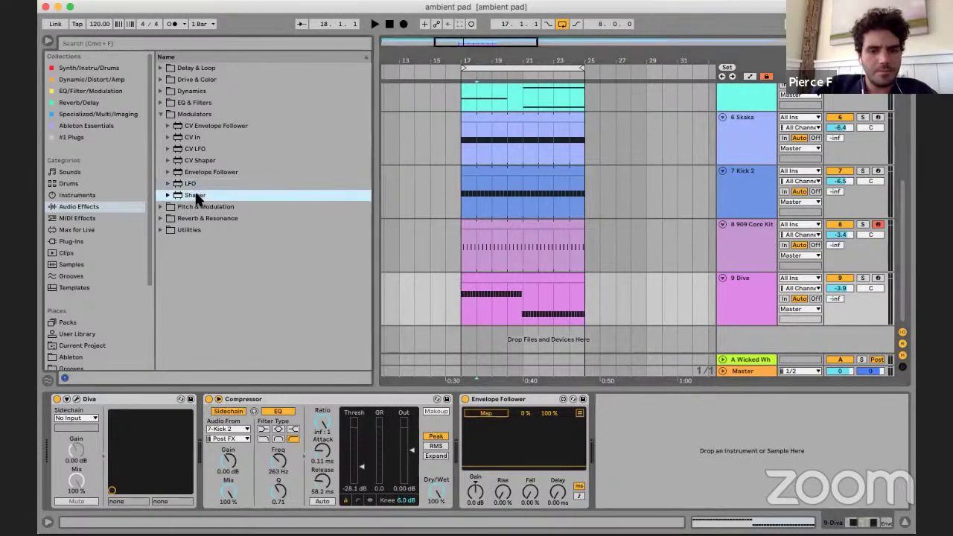
click(521, 399)
key(Delete)
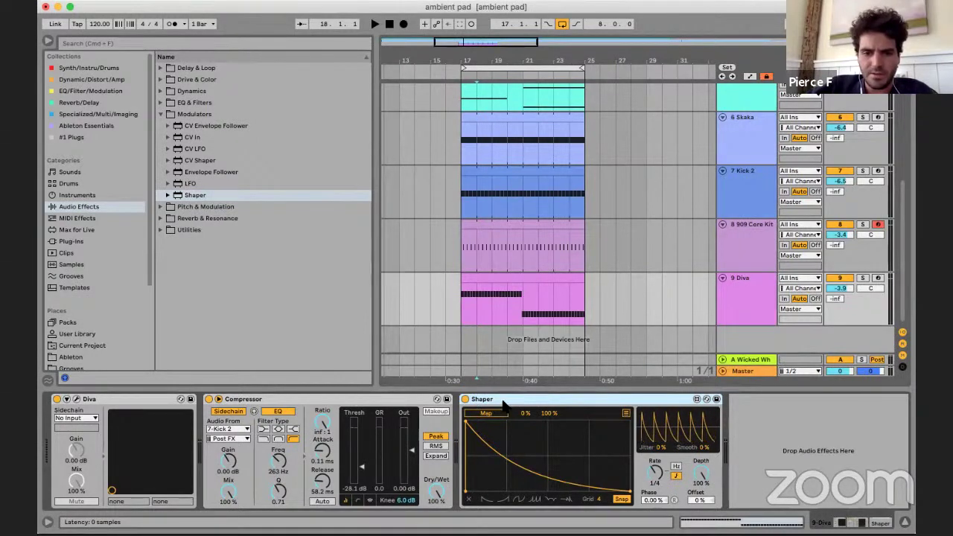
click(67, 400)
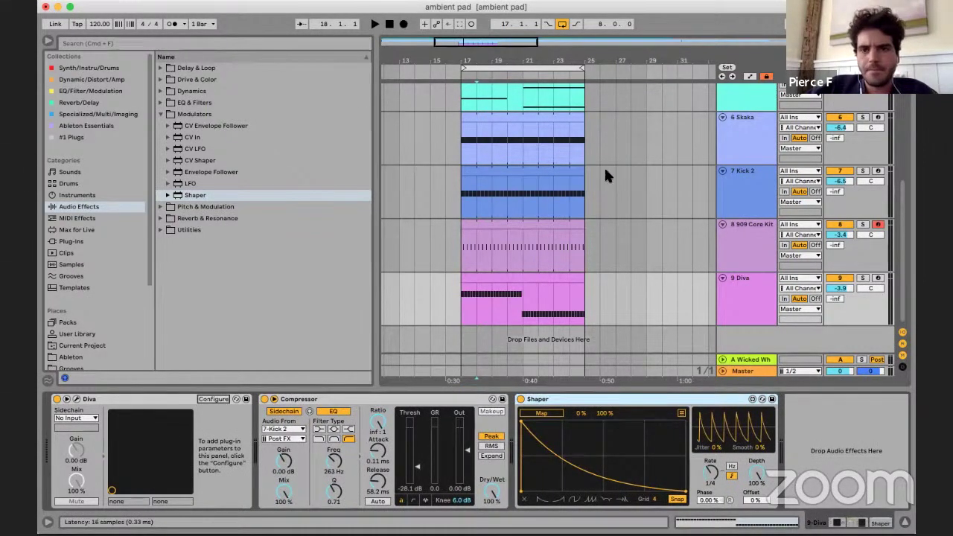
key(super+alt+p)
click(190, 121)
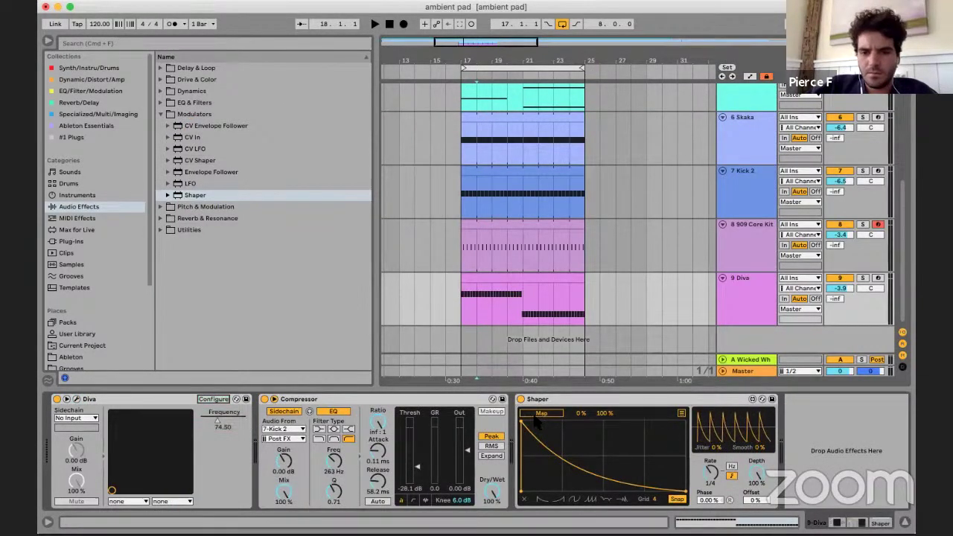
- Map the Shaper to Diva's Frequency parameter and play the Diva track soloed
click(214, 416)
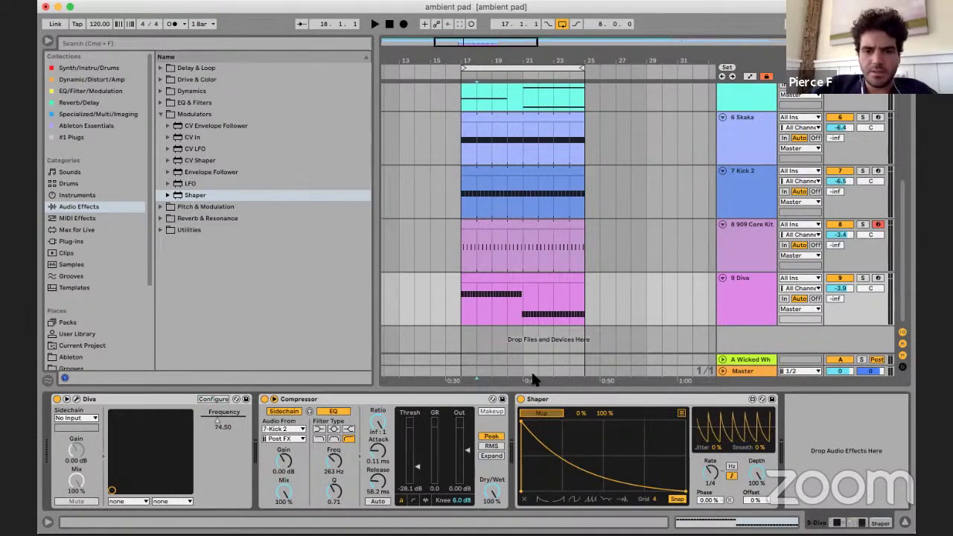
click(457, 305)
click(862, 278)
key(space)
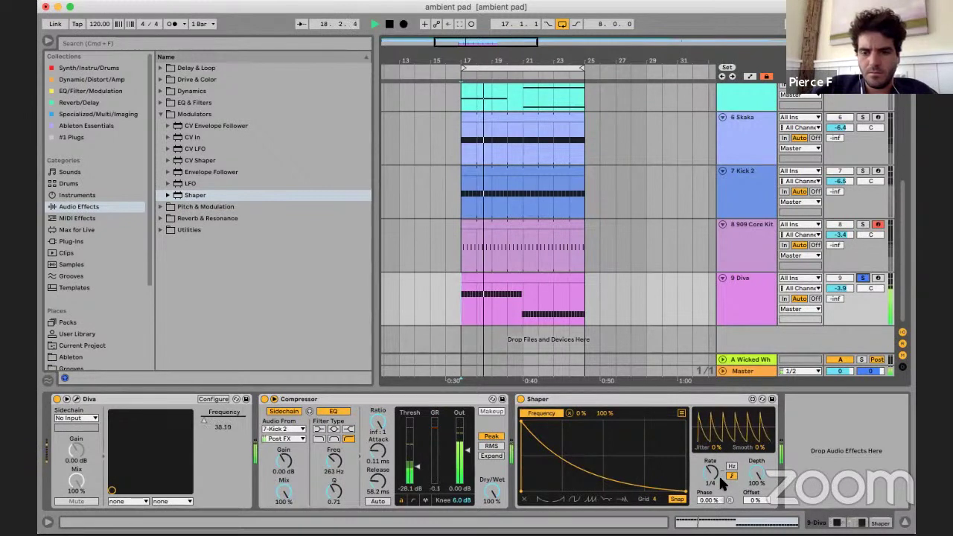
- Give the Shaper the preset curve with growing sawtooth spikes, a free rate of 0.40 Hz and a depth of 69.3%
click(607, 499)
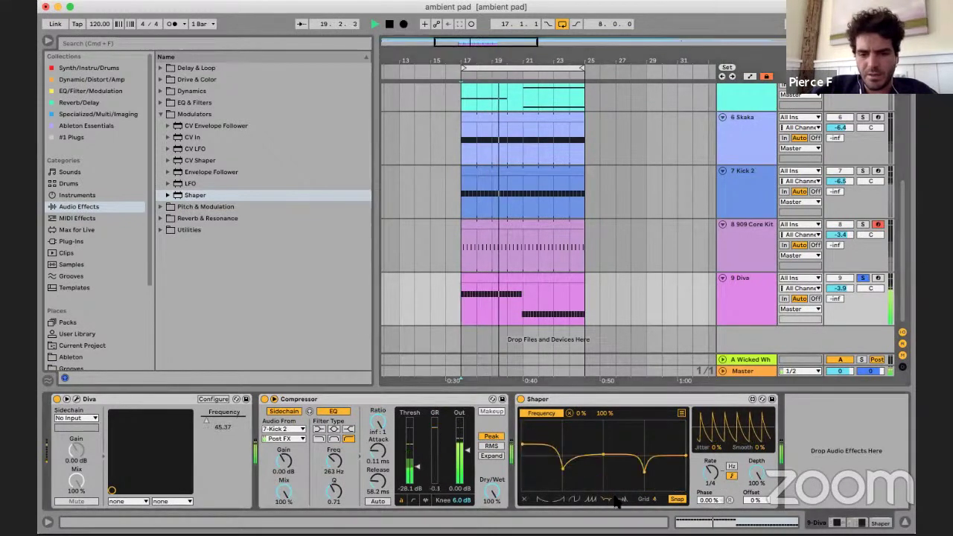
click(622, 499)
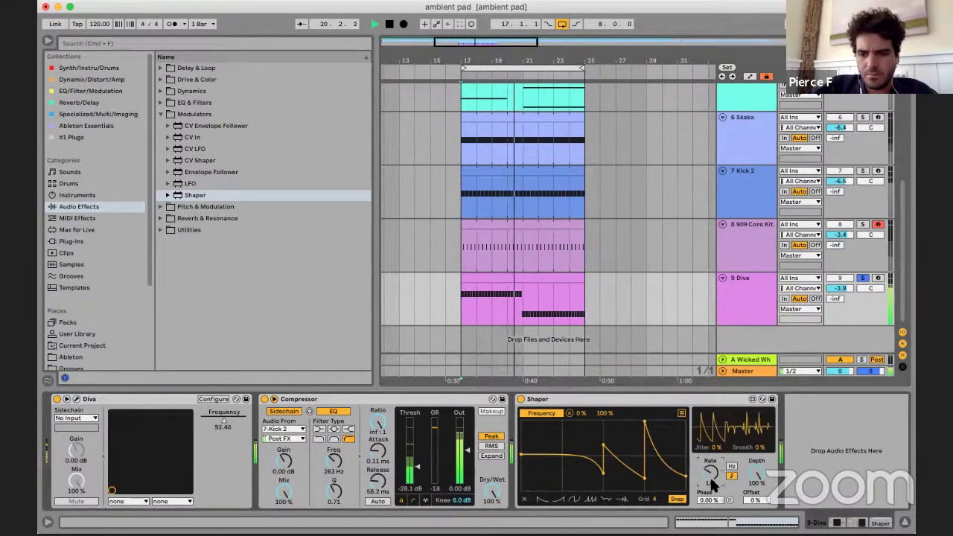
drag(710, 473, 710, 456)
click(731, 467)
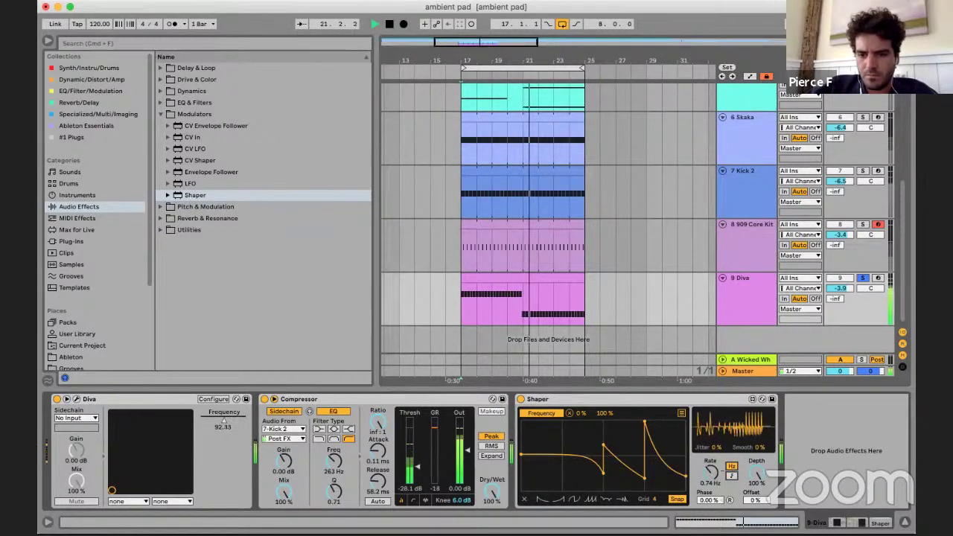
mouse_move(714, 469)
mouse_down()
mouse_move(757, 353)
mouse_move(710, 466)
mouse_move(751, 482)
mouse_move(710, 463)
mouse_up()
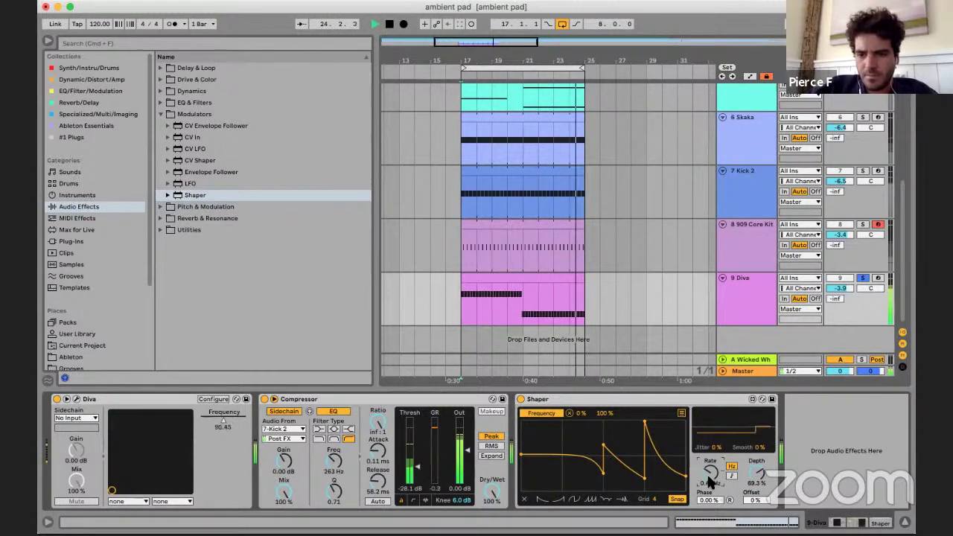
click(461, 306)
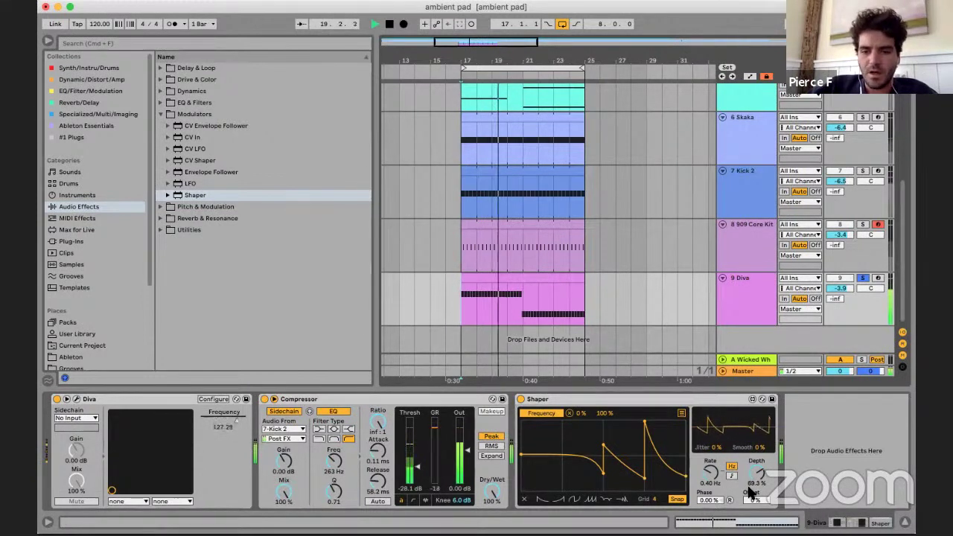
- Set the VCF peak to 52.50 in Diva's editor, close it, clear the Diva solo and stop playback
click(86, 401)
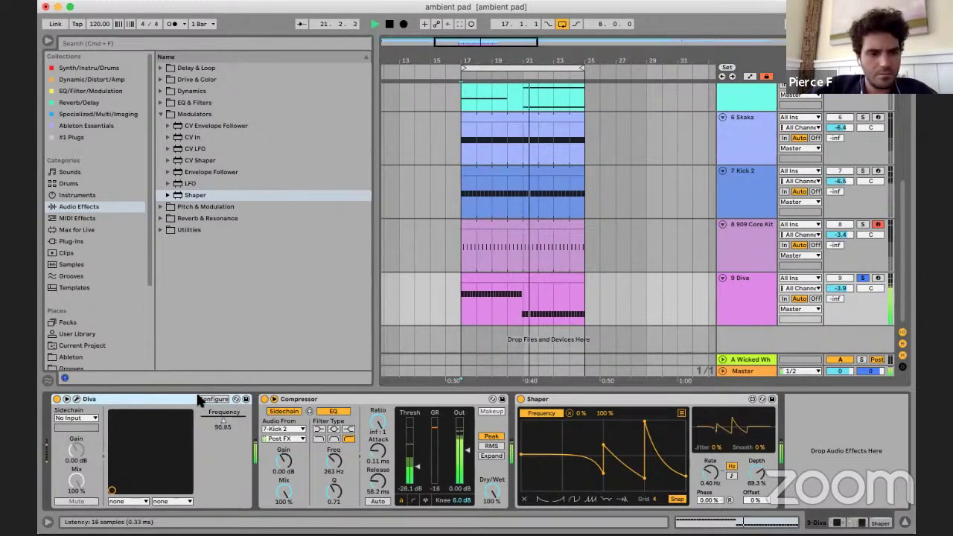
click(76, 399)
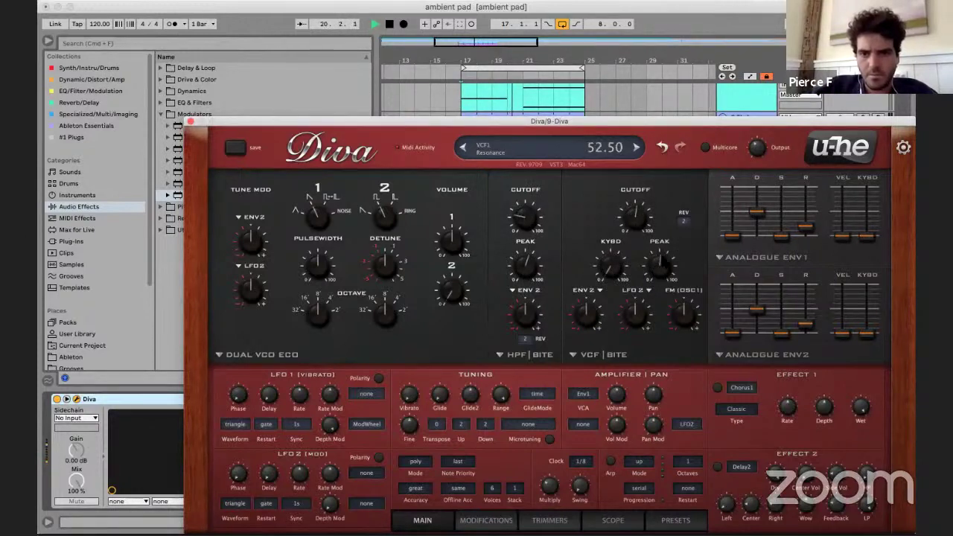
click(189, 122)
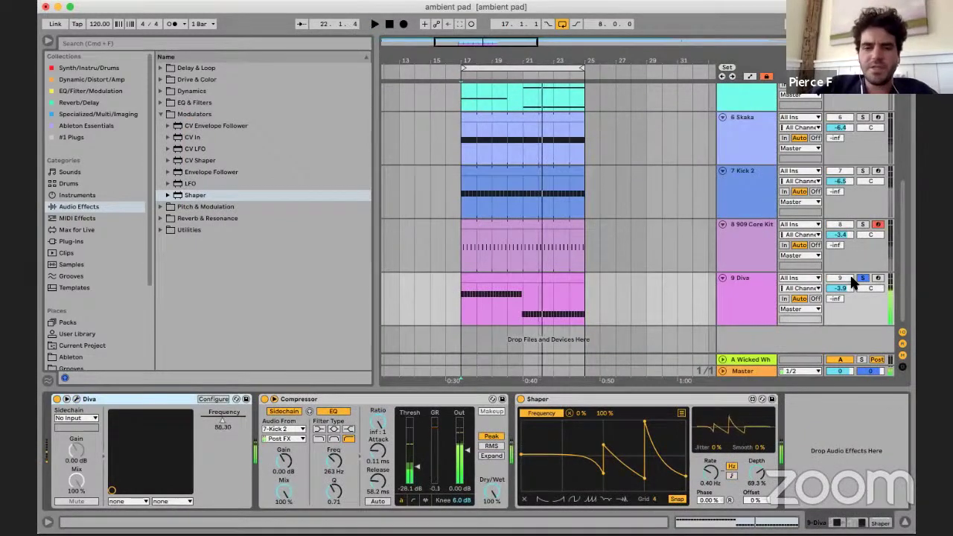
key(space)
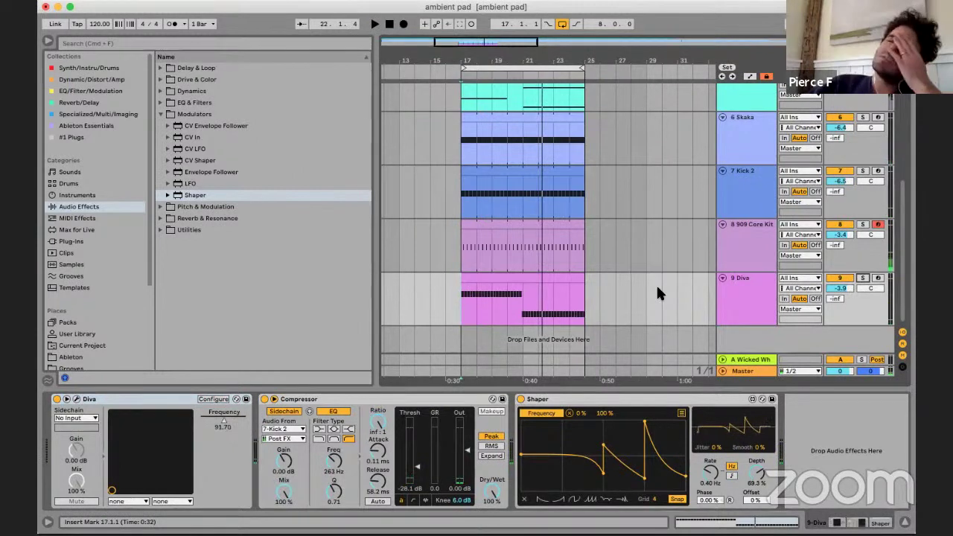
- Play from bar 17, lower the Shaper depth to 58.3% and set Diva's send A to -17.0 dB
click(465, 297)
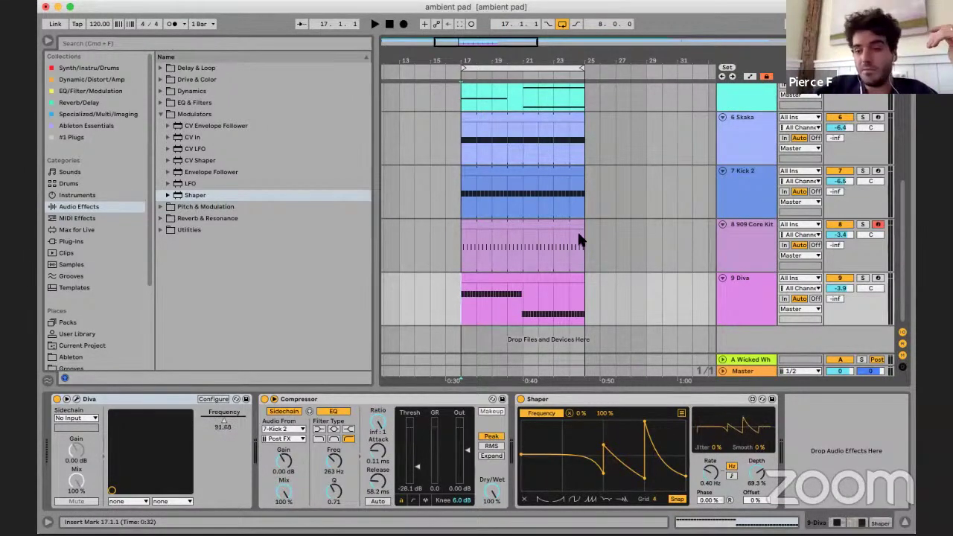
key(space)
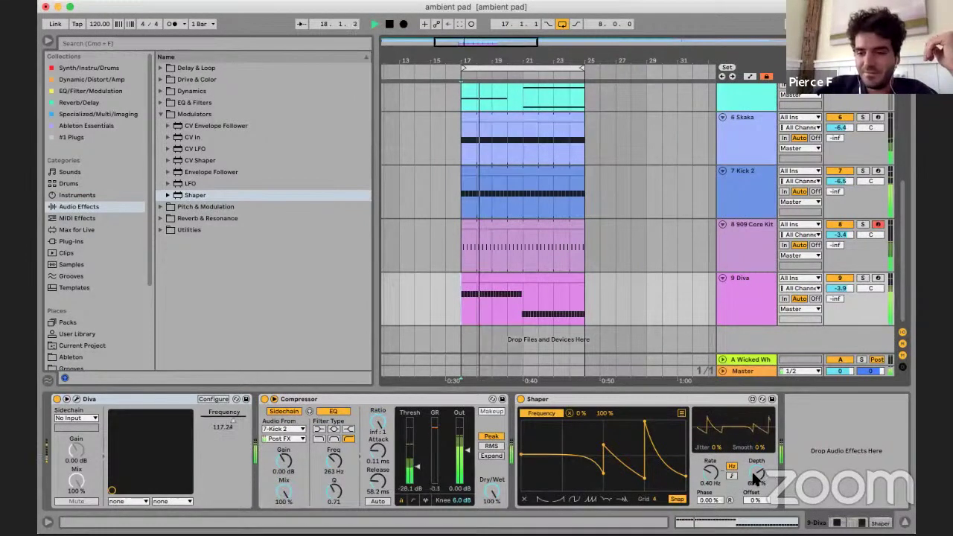
drag(756, 470, 755, 479)
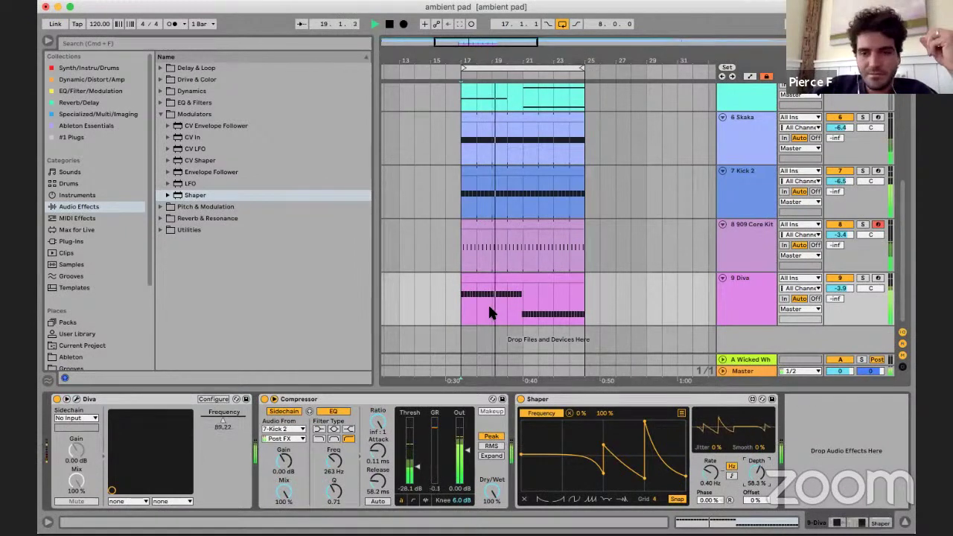
mouse_move(833, 298)
mouse_down()
mouse_move(834, 246)
mouse_move(834, 327)
mouse_move(834, 304)
mouse_up()
- Search the browser for "nostalgia"
click(760, 360)
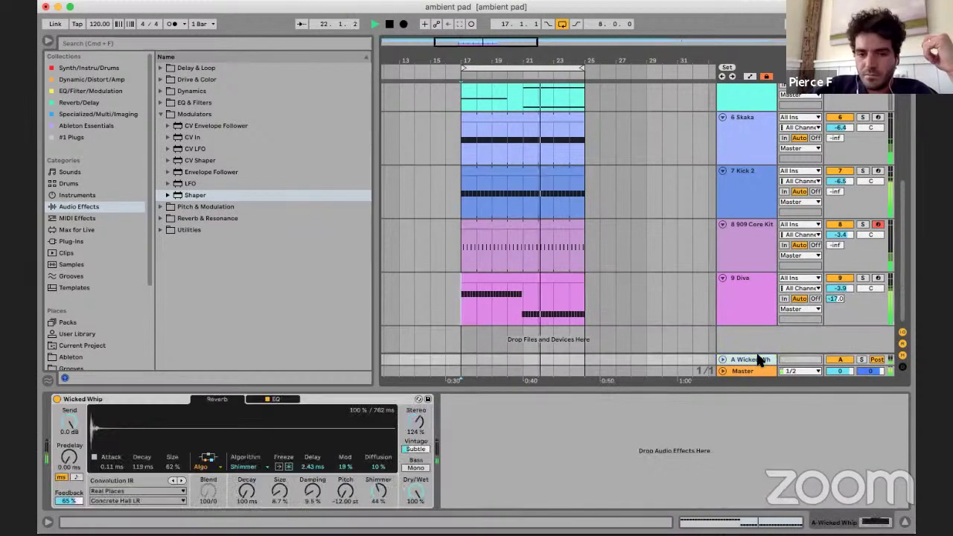
key(super+f)
text(nostalgia)
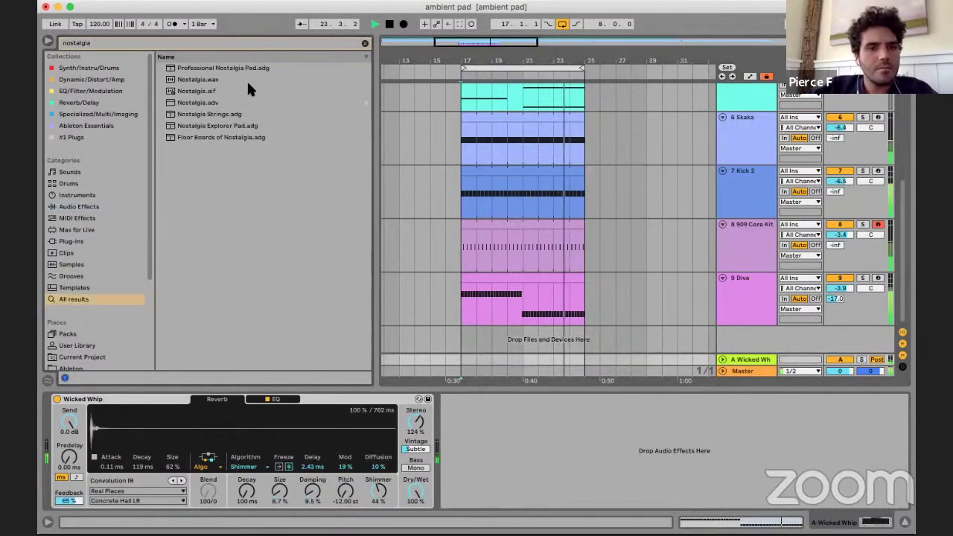
click(213, 91)
click(212, 103)
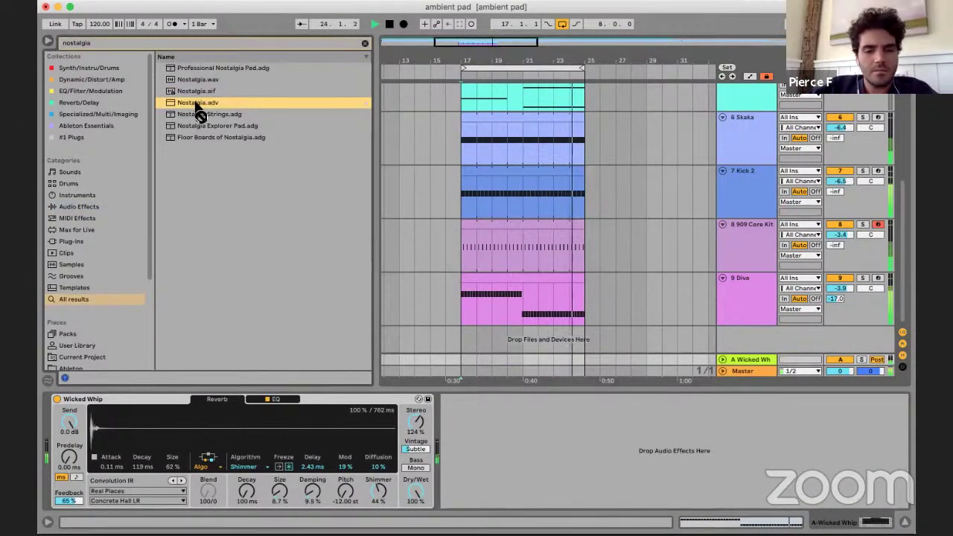
click(738, 491)
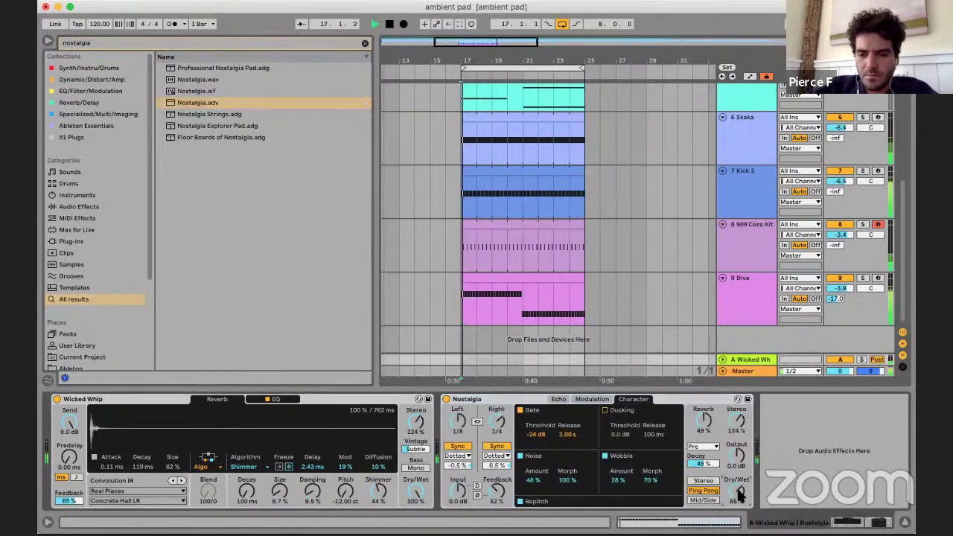
click(514, 399)
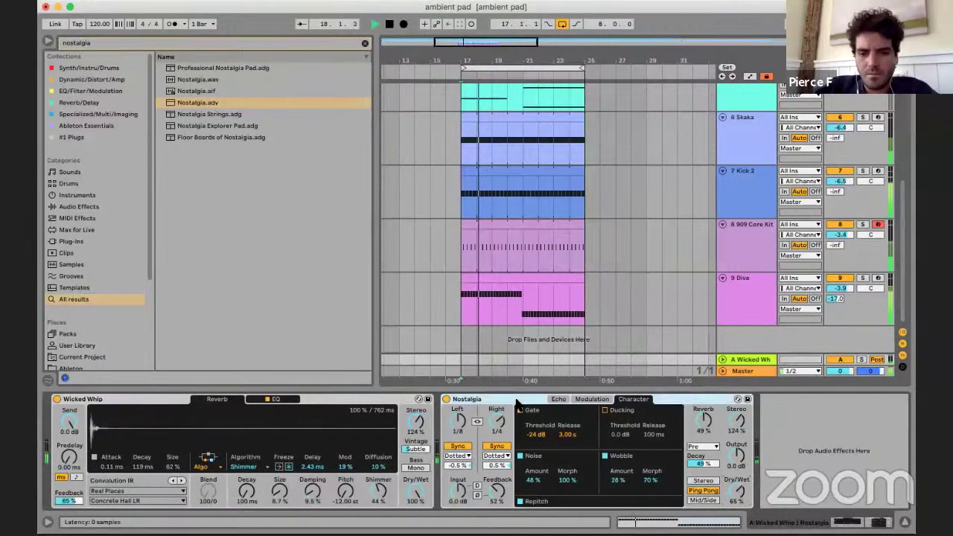
key(Delete)
- Insert a second return track and load the Nostalgia.adv echo preset onto it
right_click(760, 286)
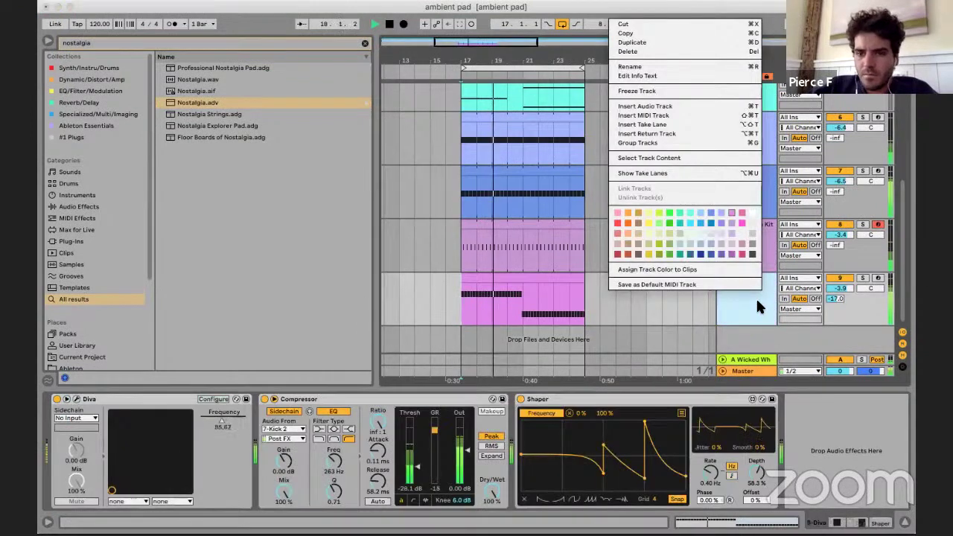
click(746, 298)
right_click(747, 299)
click(788, 148)
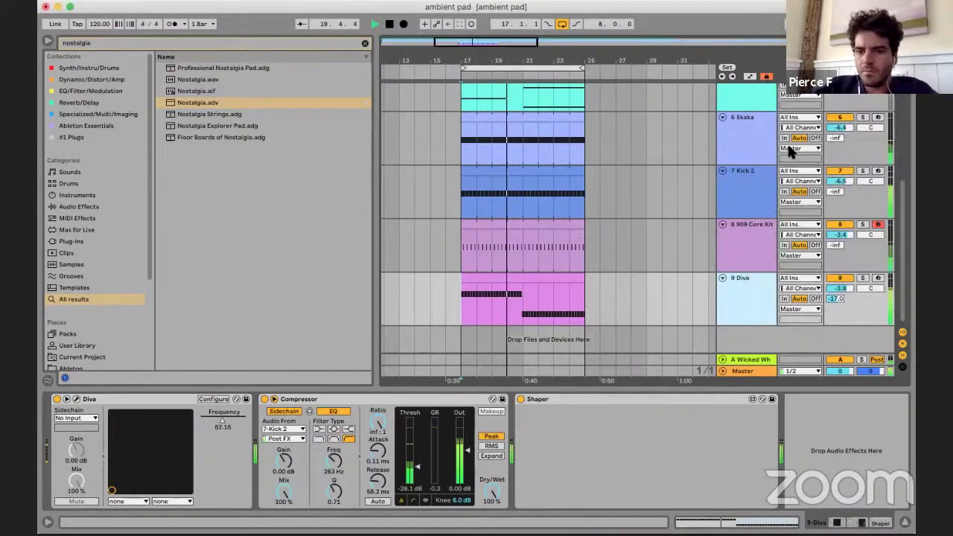
click(751, 360)
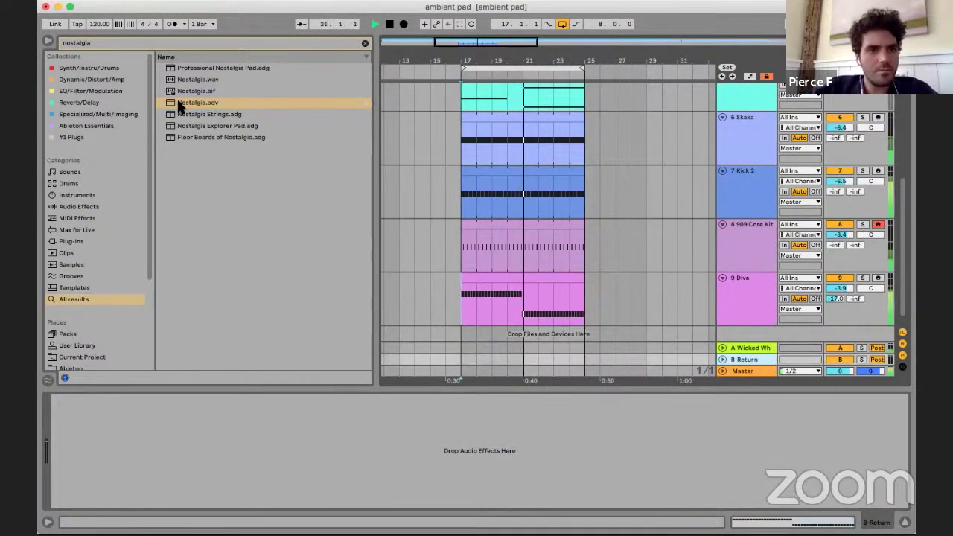
drag(177, 97, 188, 451)
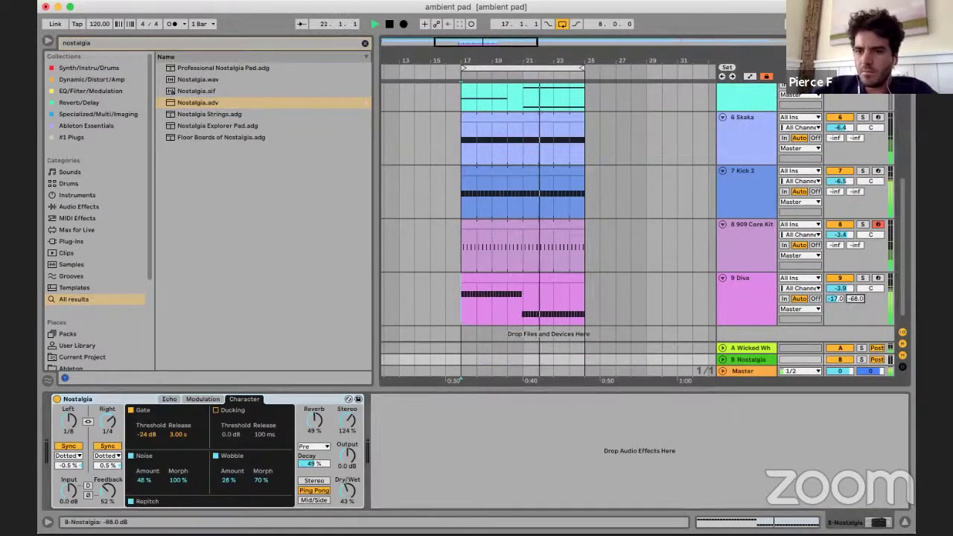
- Set Nostalgia's Dry/Wet to 100% and Diva's send B to -9.7 dB
drag(855, 299, 855, 253)
drag(345, 490, 345, 447)
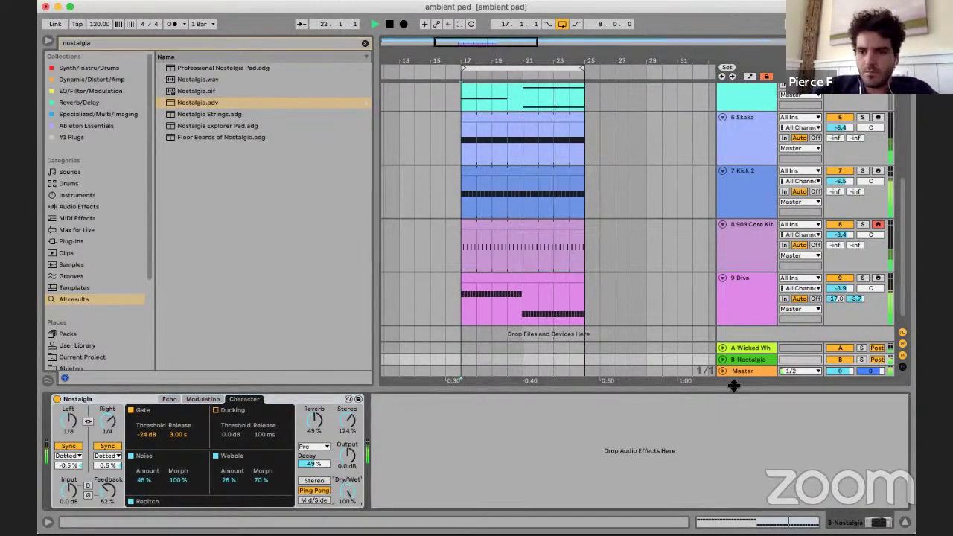
drag(851, 293, 856, 298)
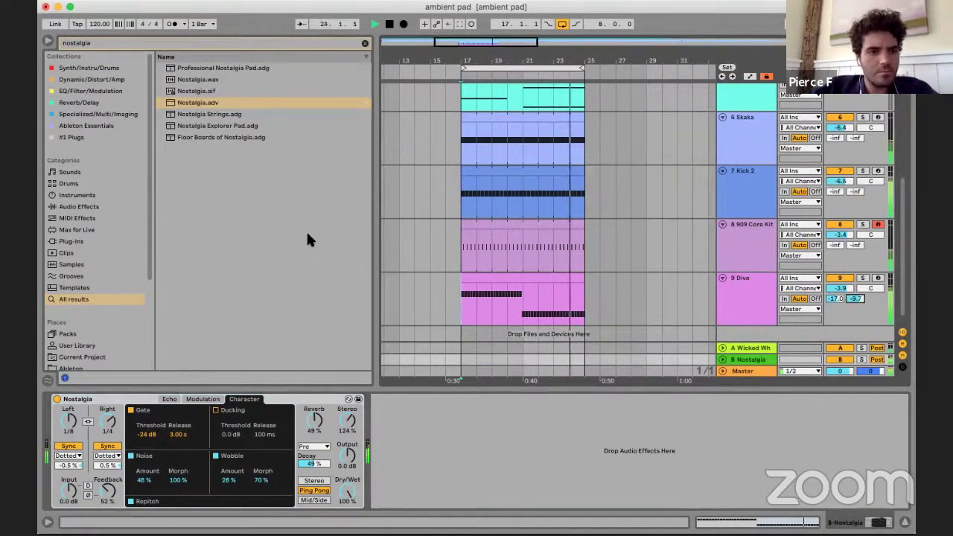
- Add an EQ Eight after Nostalgia with the lows rolled off up to about 202 Hz, and set Diva's send B to -7.5 dB
key(super+f)
text(eq eight)
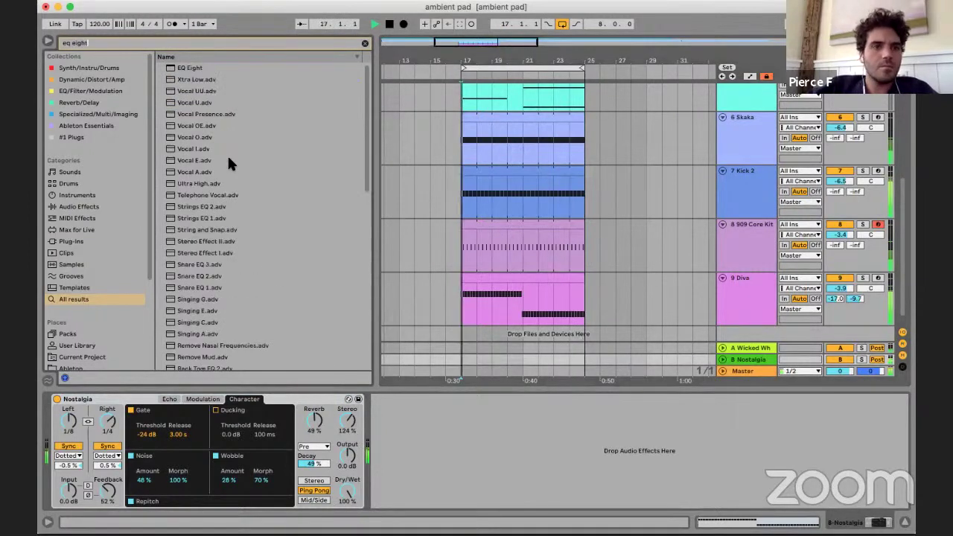
key(Down)
key(Return)
drag(407, 452, 482, 454)
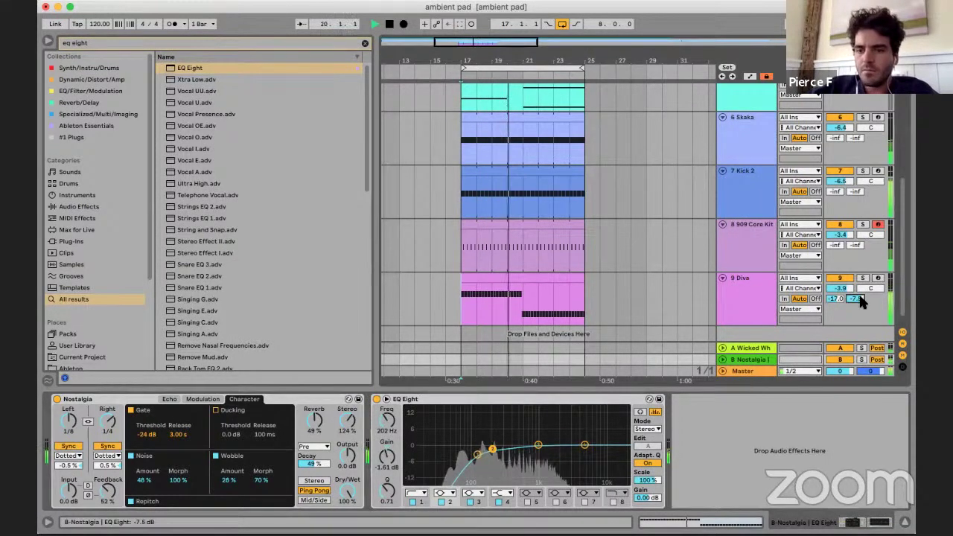
drag(856, 299, 856, 288)
- Activate the LABS track, play it from bar 17 and set its volume to -5.4 dB
key(super+alt+l)
key(minus)
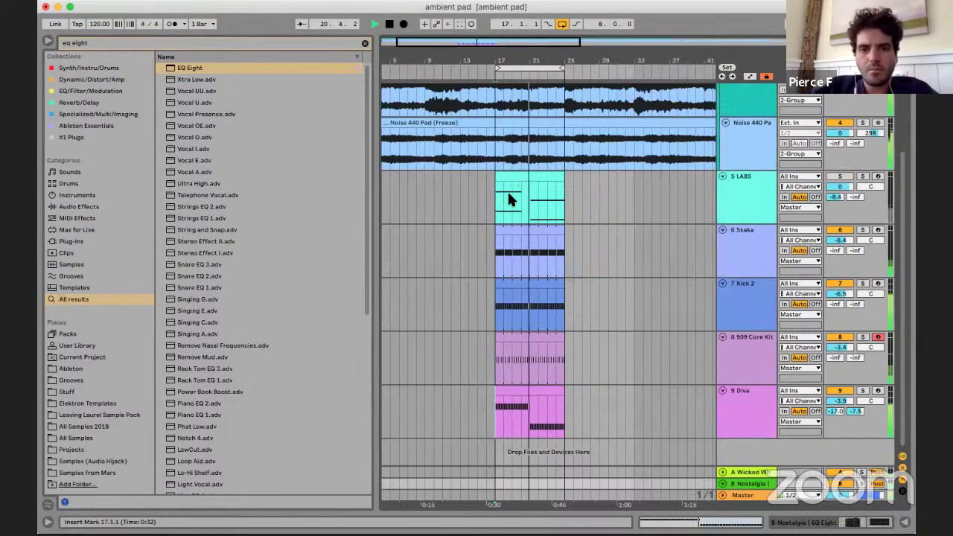
click(507, 192)
key(space)
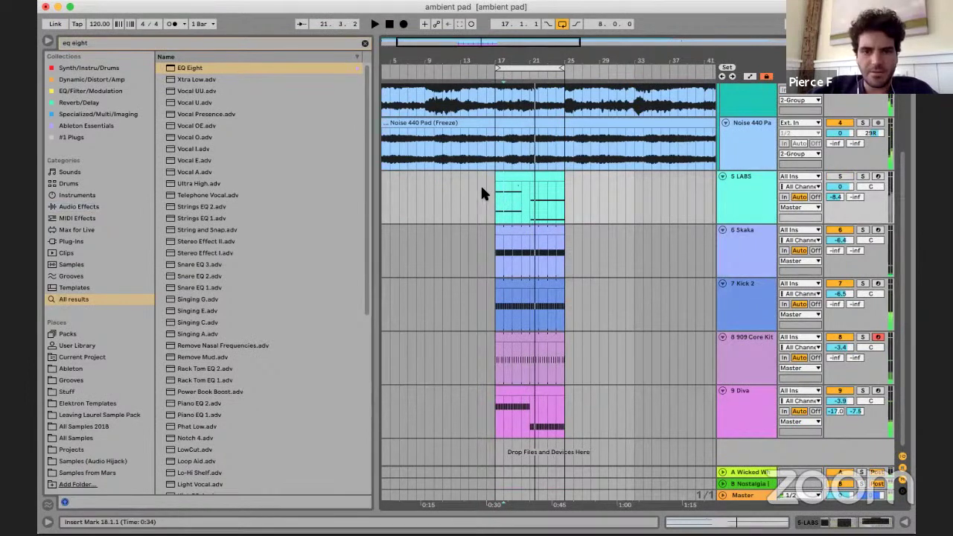
click(480, 185)
click(493, 193)
key(space)
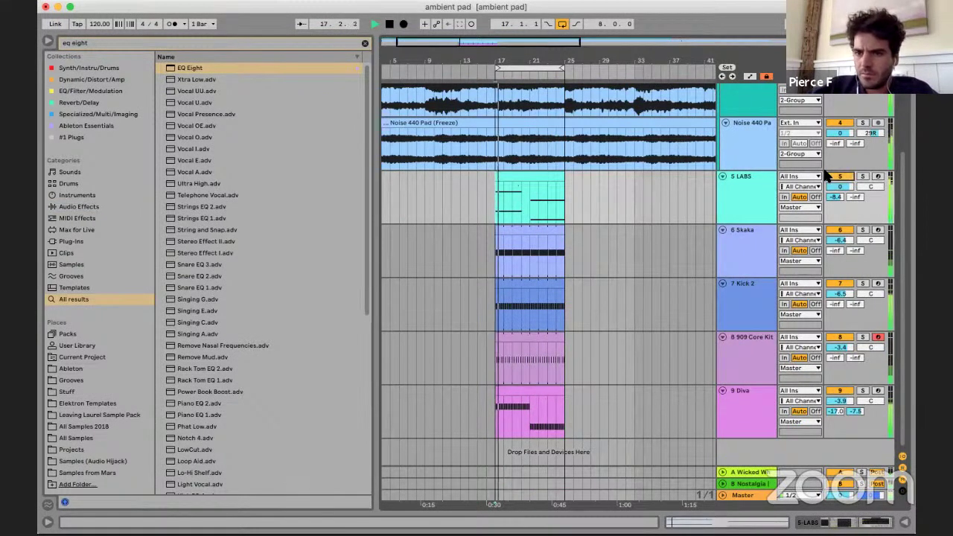
drag(840, 186, 842, 223)
drag(842, 184, 842, 176)
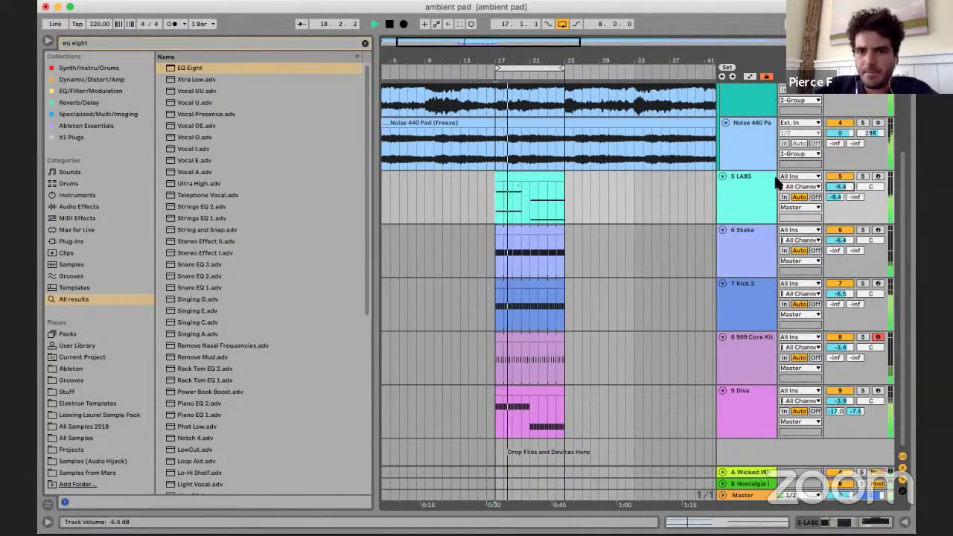
- Open the LABS clip's notes, stop playback and place a copy of the clip at bar 33
click(618, 179)
click(756, 208)
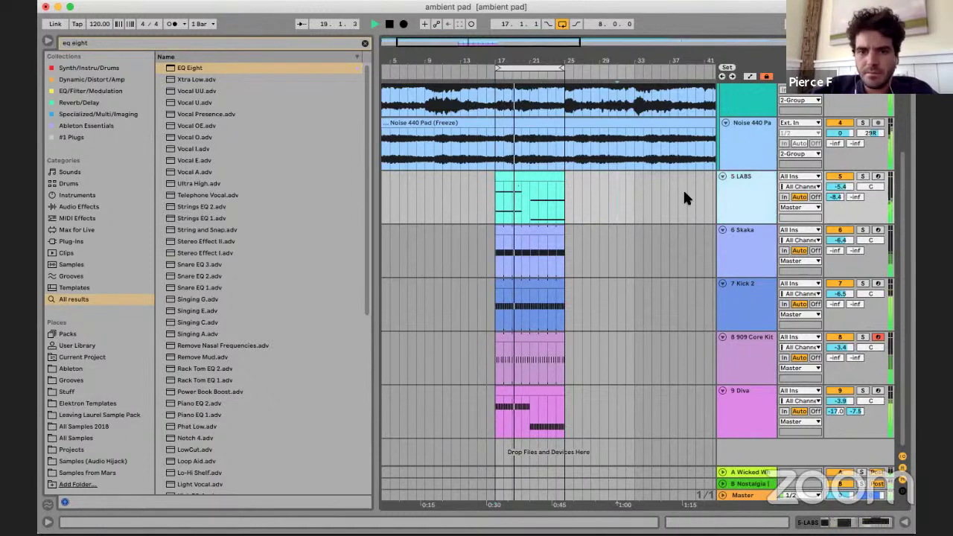
double_click(546, 179)
click(603, 401)
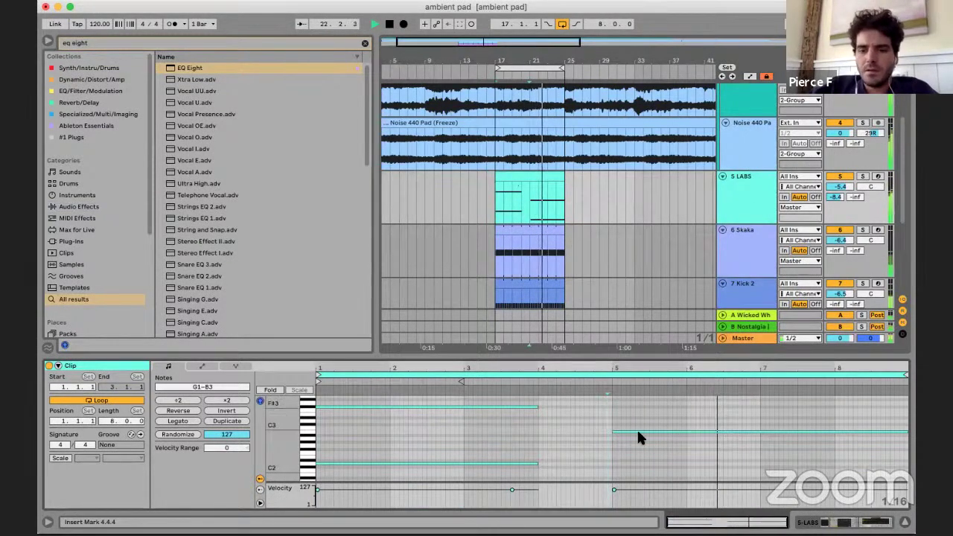
scroll(637, 428, down, 3)
key(space)
mouse_move(626, 437)
mouse_down()
mouse_move(644, 484)
mouse_move(638, 460)
mouse_up()
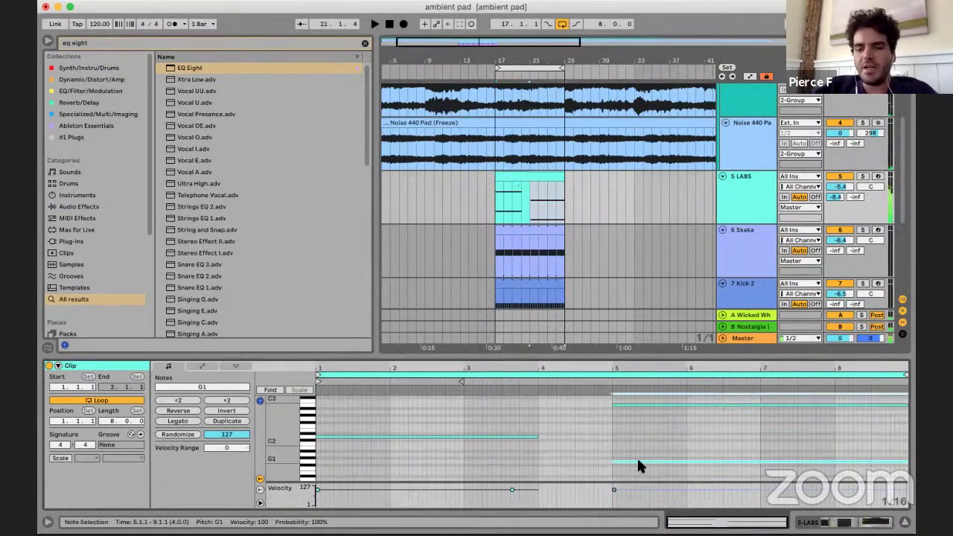
click(619, 209)
drag(518, 184, 662, 181)
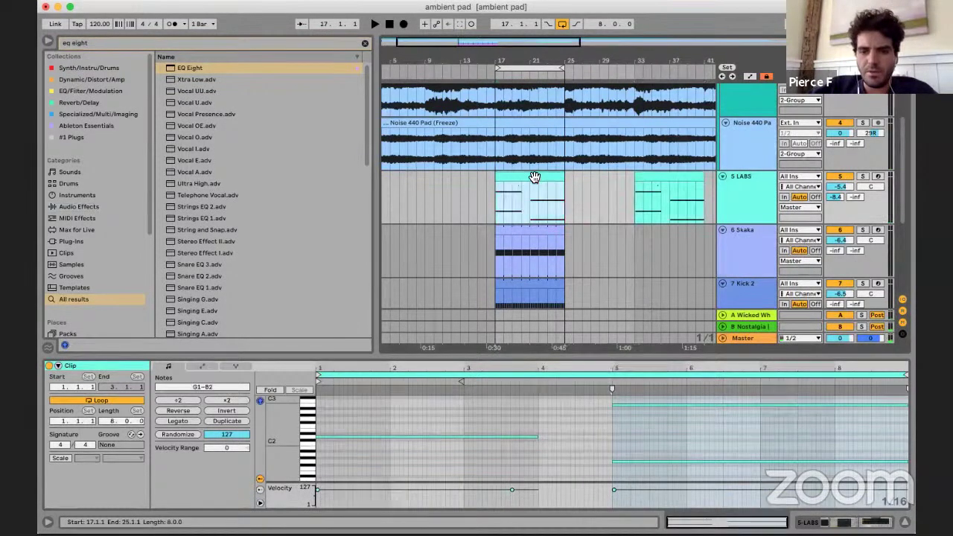
- Raise the lowest note at bar 5 of the original LABS clip from G1 to B1
scroll(614, 437, down, 3)
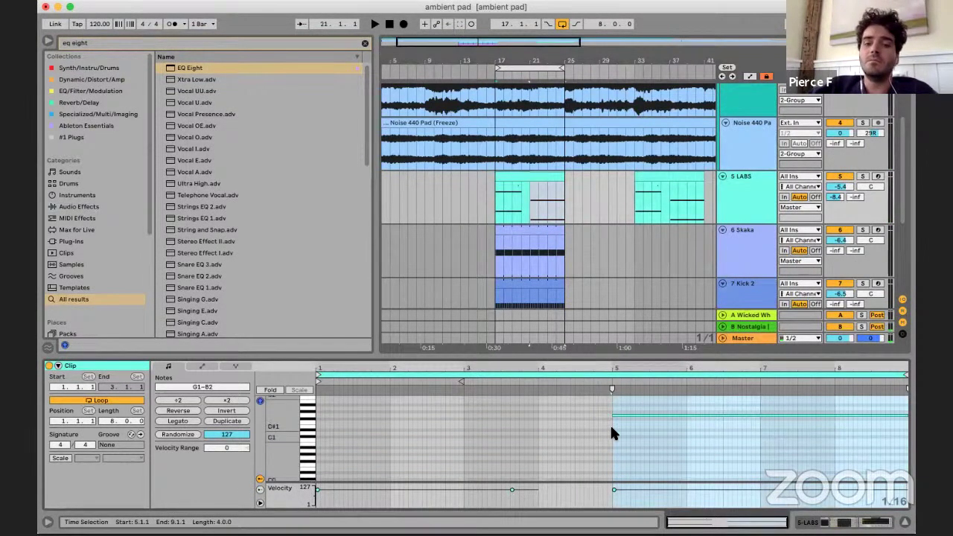
drag(603, 418, 654, 453)
key(Up)
key(Up)
key(Up)
key(Up)
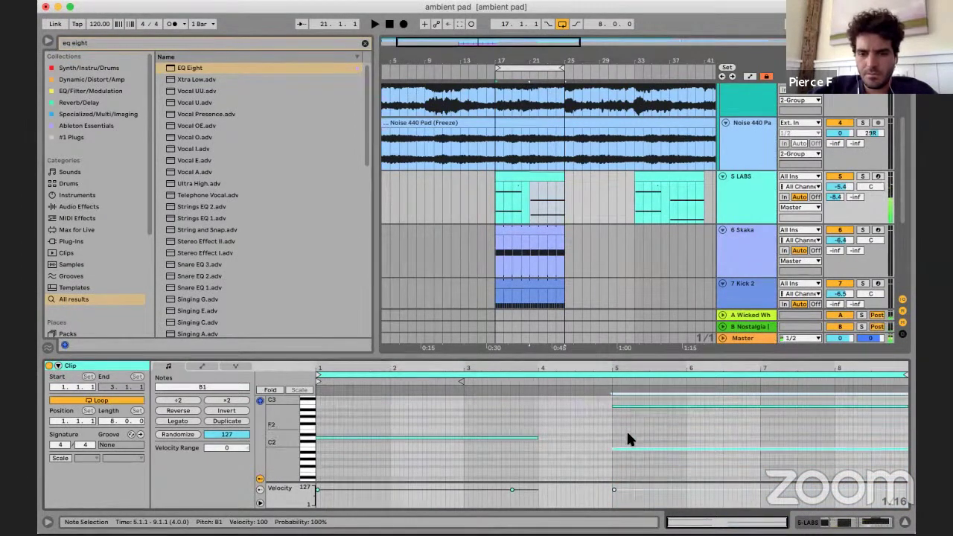
- Add a third chord note at bar 5 of the LABS clip by copying the B1 note and moving the copy to D3
scroll(649, 460, up, 2)
drag(649, 460, 650, 407)
scroll(650, 408, down, 3)
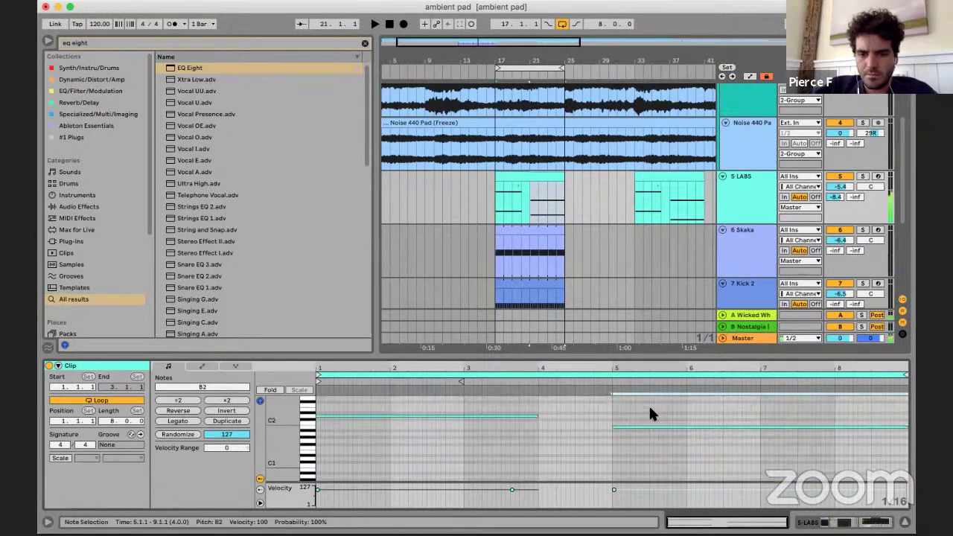
key(Up)
key(Up)
key(Up)
key(Up)
key(Up)
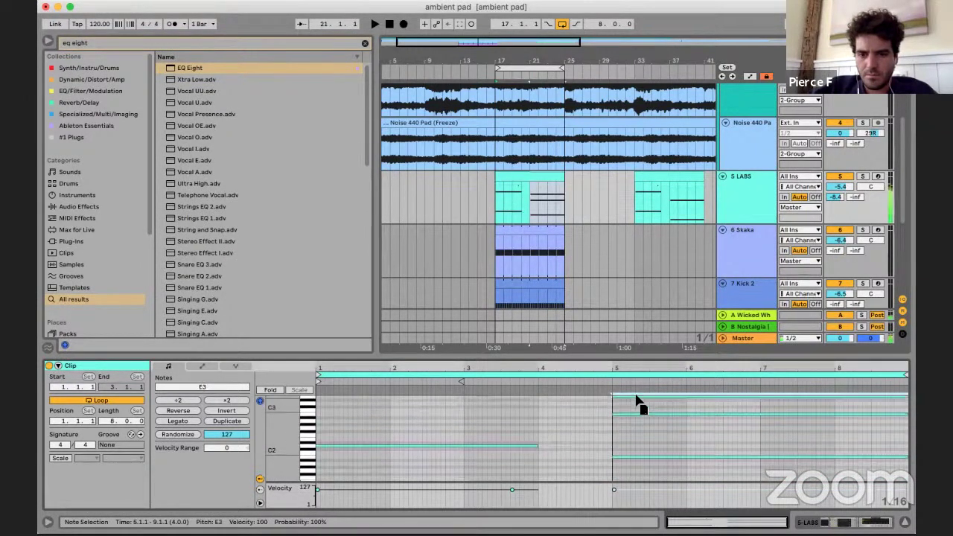
key(Down)
key(Down)
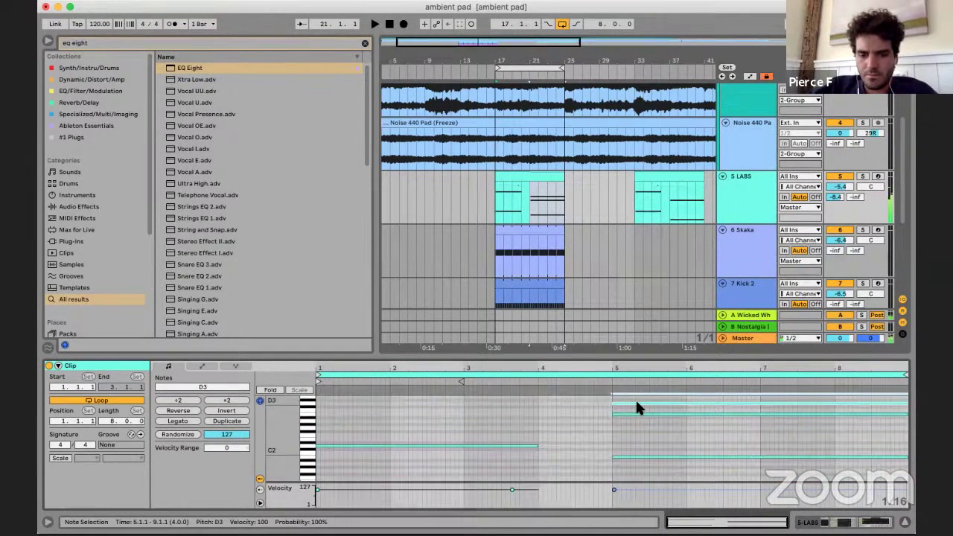
- Solo the LABS track and play the looped section from bar 17
key(space)
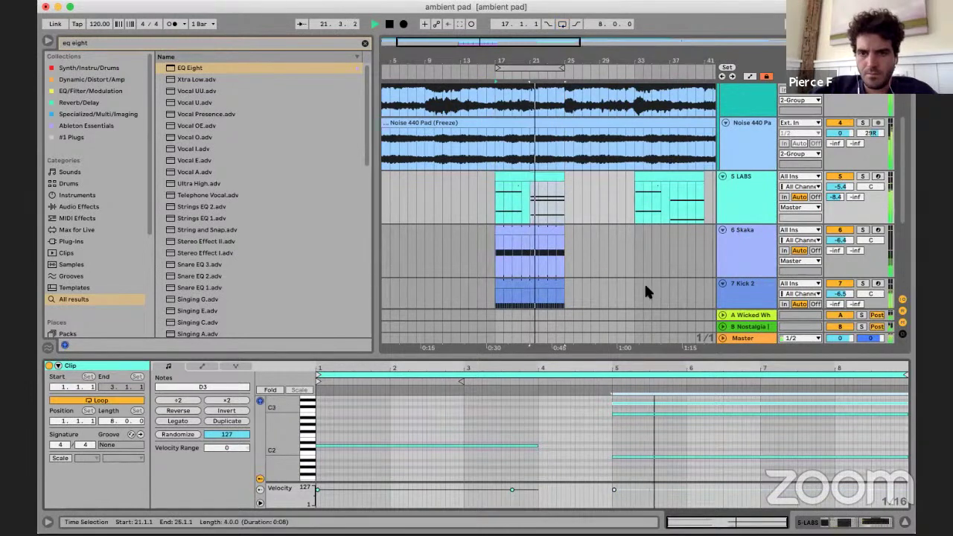
click(861, 177)
key(super+l)
key(space)
key(space)
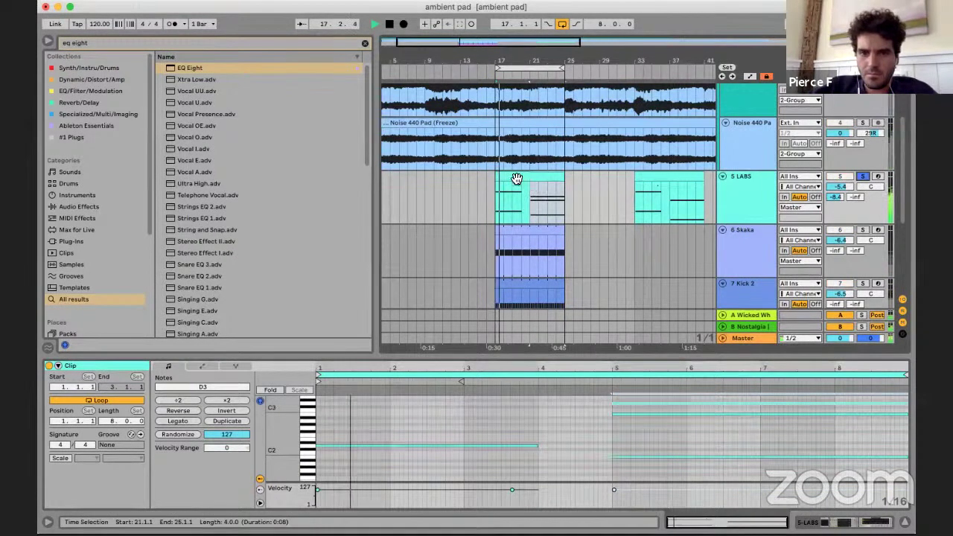
- Stop playback, insert a short note at 2.1.1 in the LABS clip, move it to A3 and play the result
click(517, 178)
click(438, 430)
key(space)
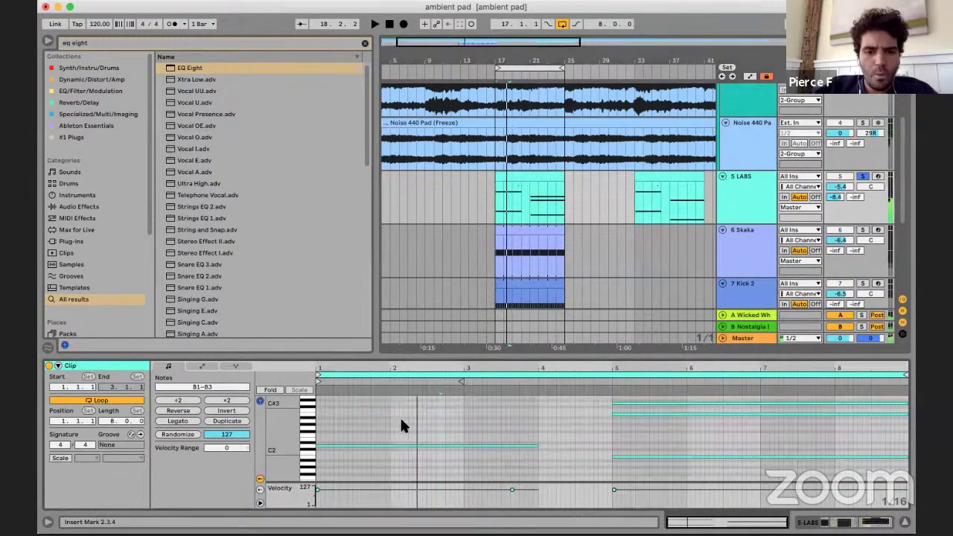
click(394, 412)
double_click(391, 415)
scroll(390, 416, up, 3)
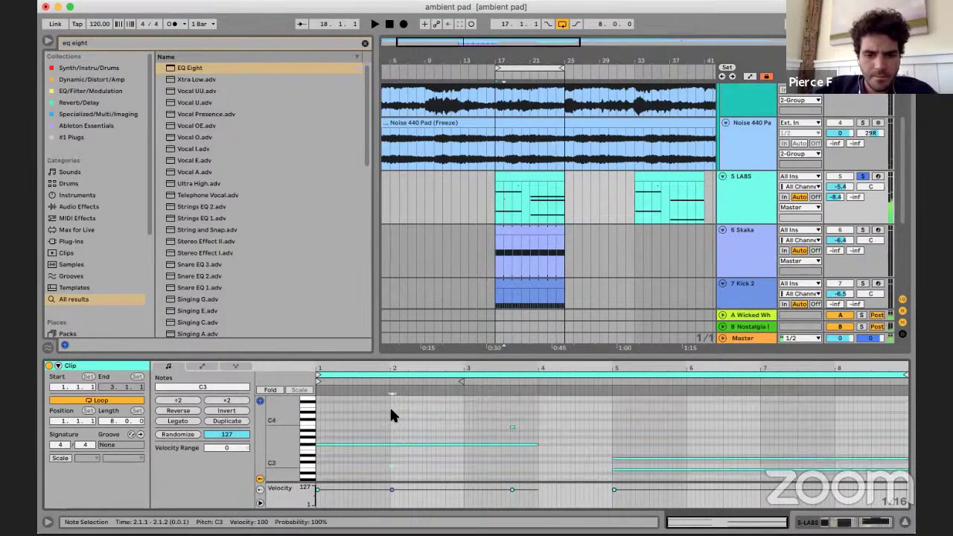
key(shift+Up)
key(Down)
key(Down)
key(Down)
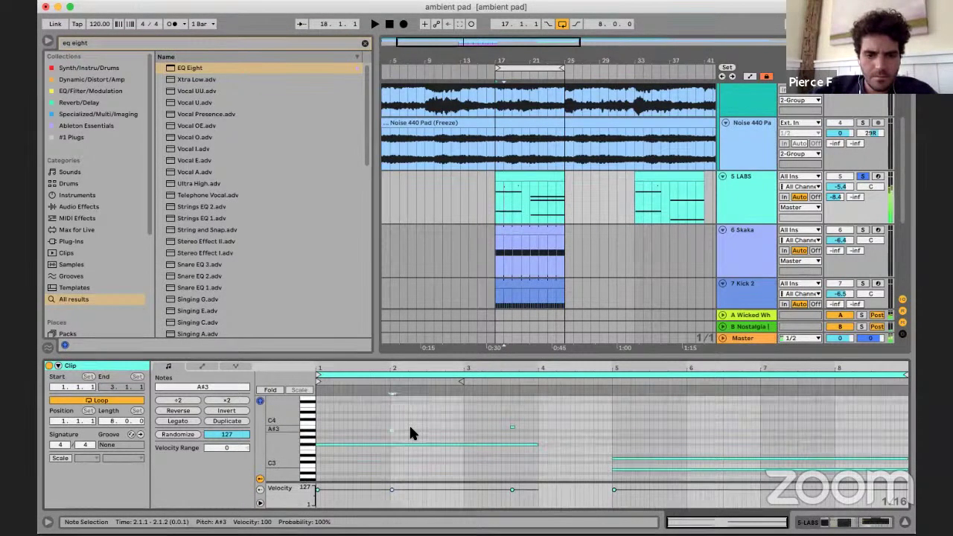
key(space)
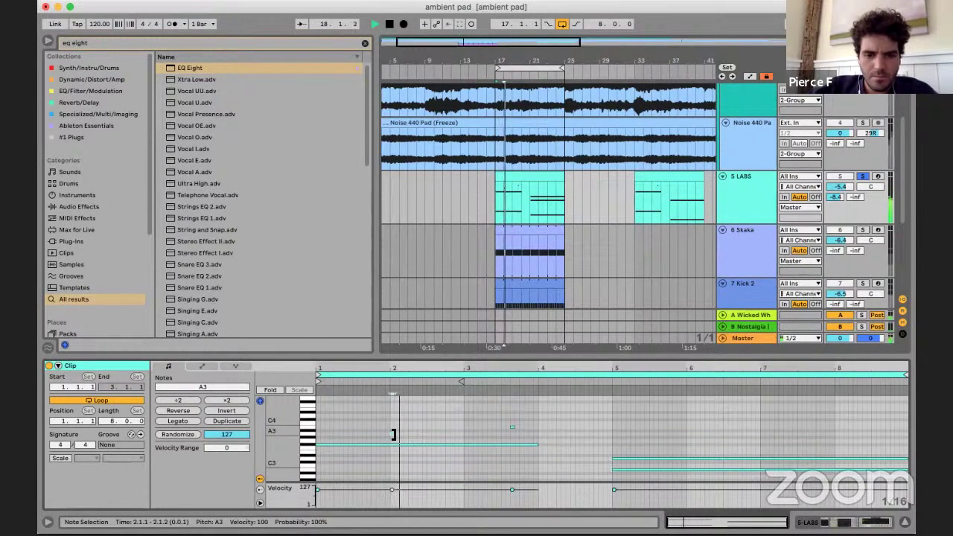
- Lengthen the A3 note at 2.1.1 to 2.2.3, stop playback and extend the trimmed F#3 note back to 4.1.1
drag(394, 434, 520, 442)
key(space)
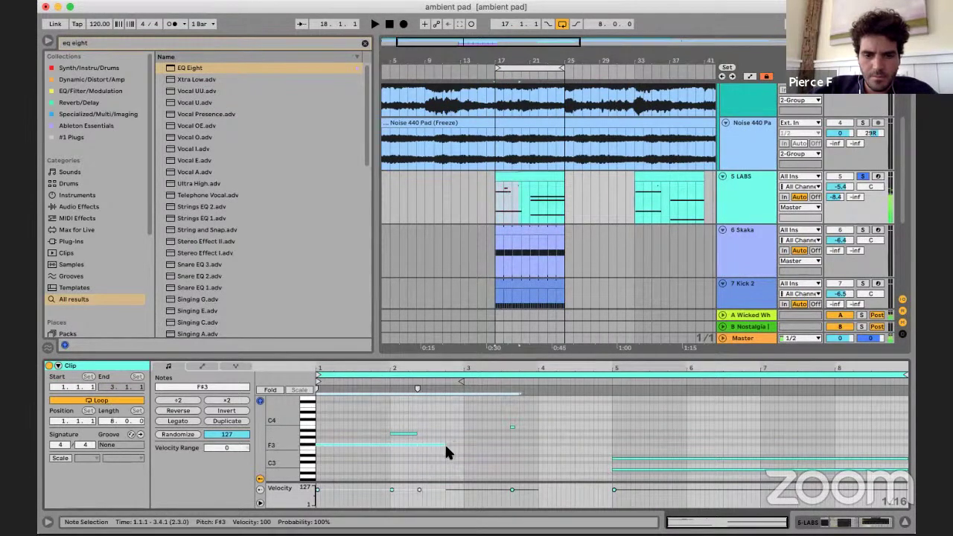
click(445, 446)
drag(441, 444, 541, 445)
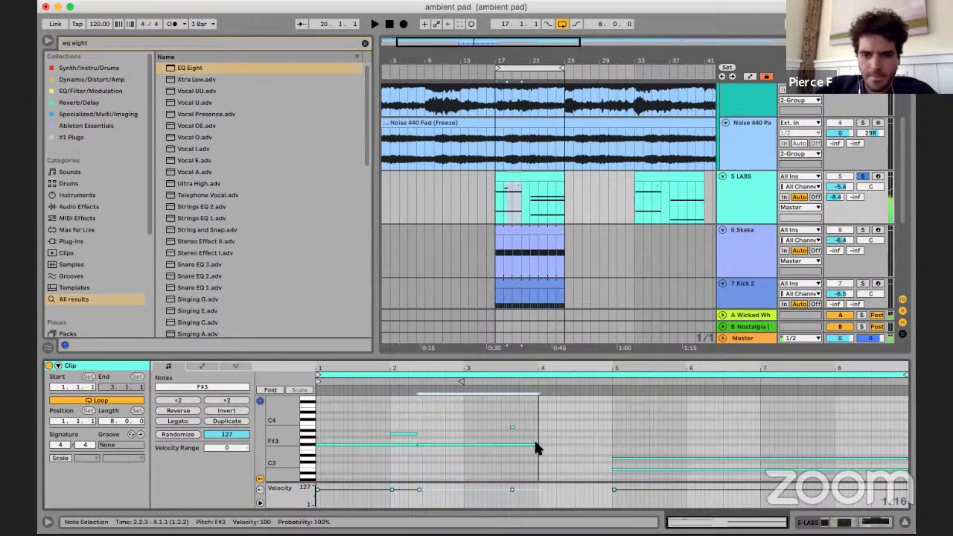
- Move the short B3 note in the LABS clip to 4.3.1, lengthen it to 4.4.1 and add an A3 note at 4.4.1
click(512, 426)
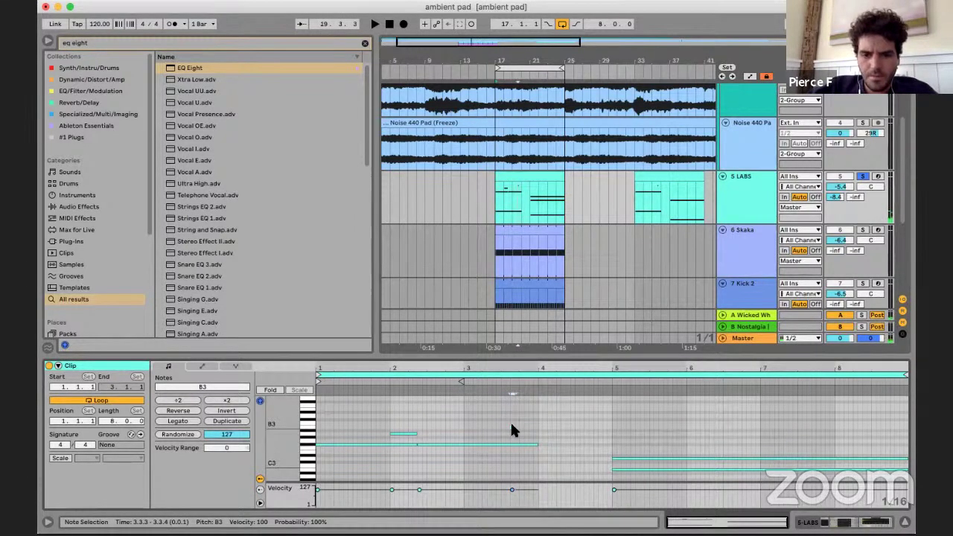
mouse_move(512, 426)
mouse_down()
mouse_move(481, 428)
mouse_move(532, 428)
mouse_up()
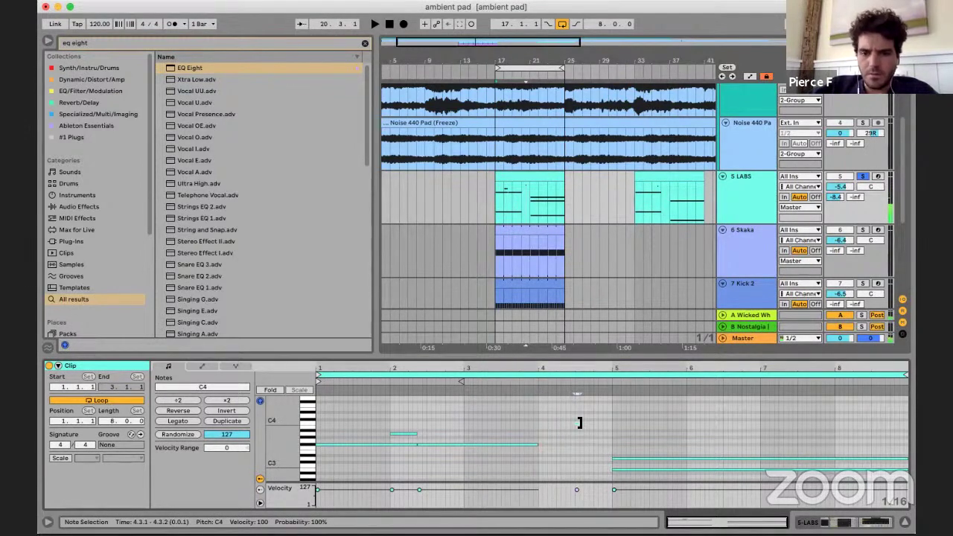
drag(588, 425, 607, 437)
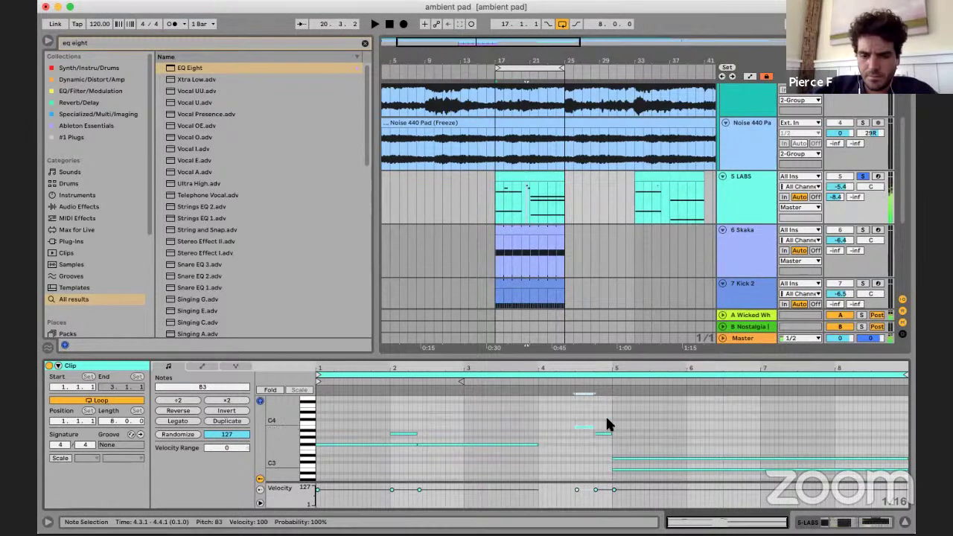
click(601, 434)
- Play the edited melody, lower the velocity of the A3 note at 2.1.1 to 49 and stop playback
key(space)
click(525, 434)
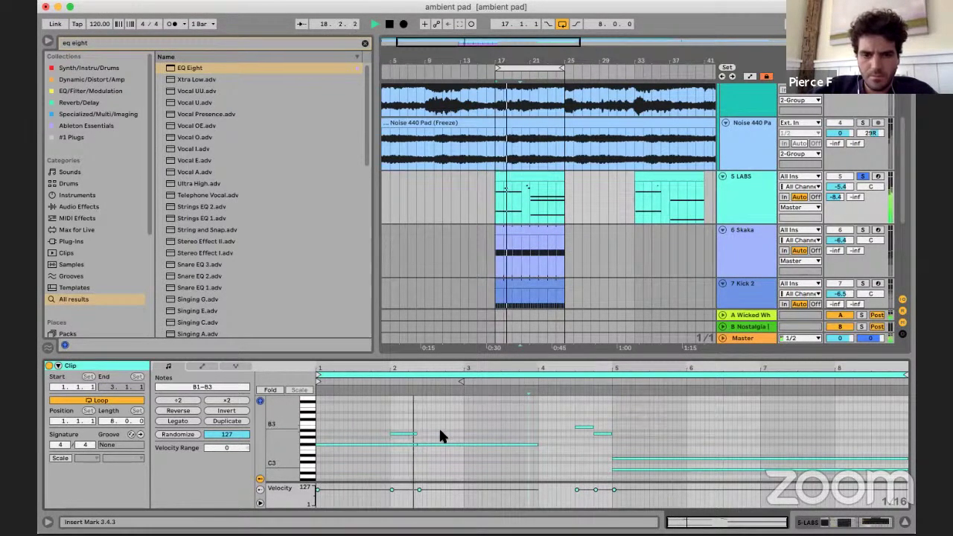
mouse_move(391, 490)
mouse_down()
mouse_move(393, 503)
mouse_move(388, 494)
mouse_up()
key(space)
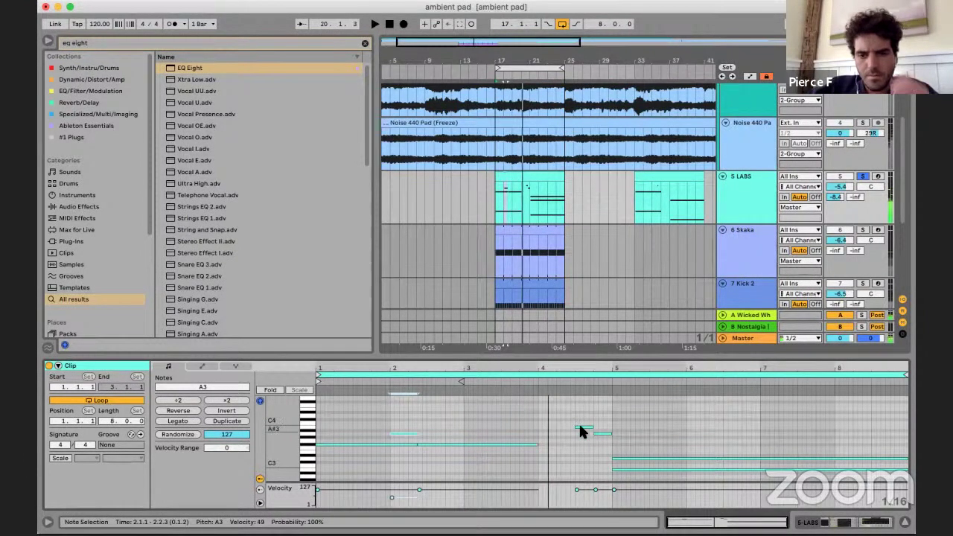
- Move the B3 note to 4.1.1 and the A3 note to 4.3.1, lengthening both to half a bar
drag(581, 427, 618, 439)
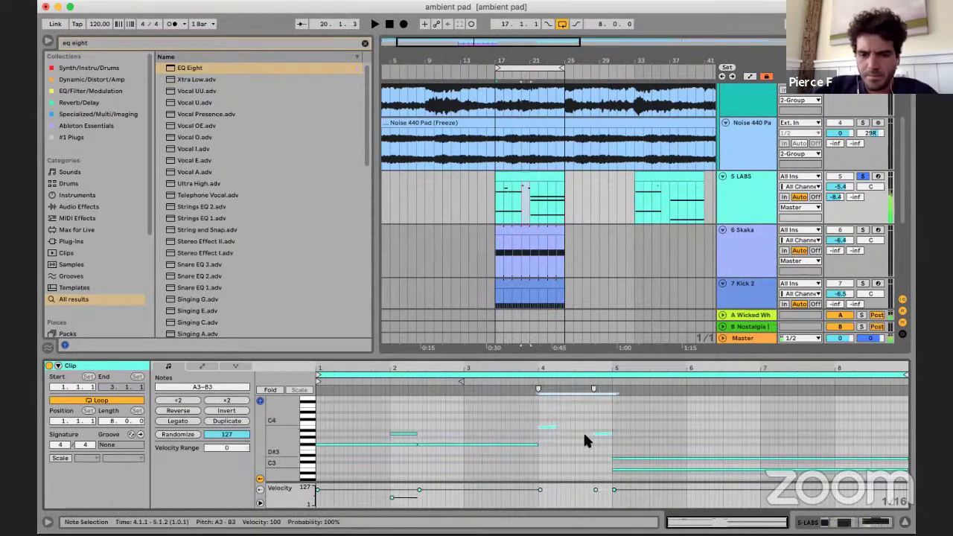
drag(554, 427, 580, 426)
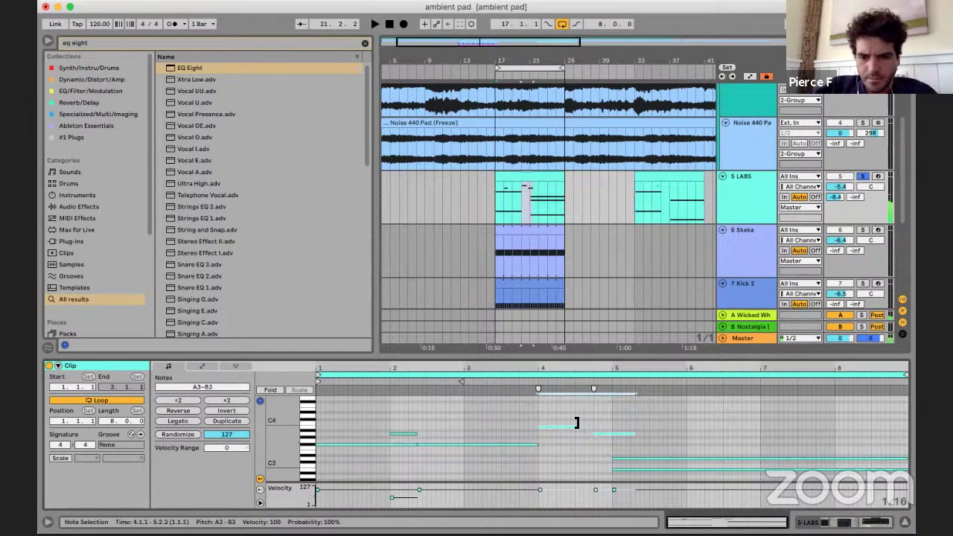
click(610, 433)
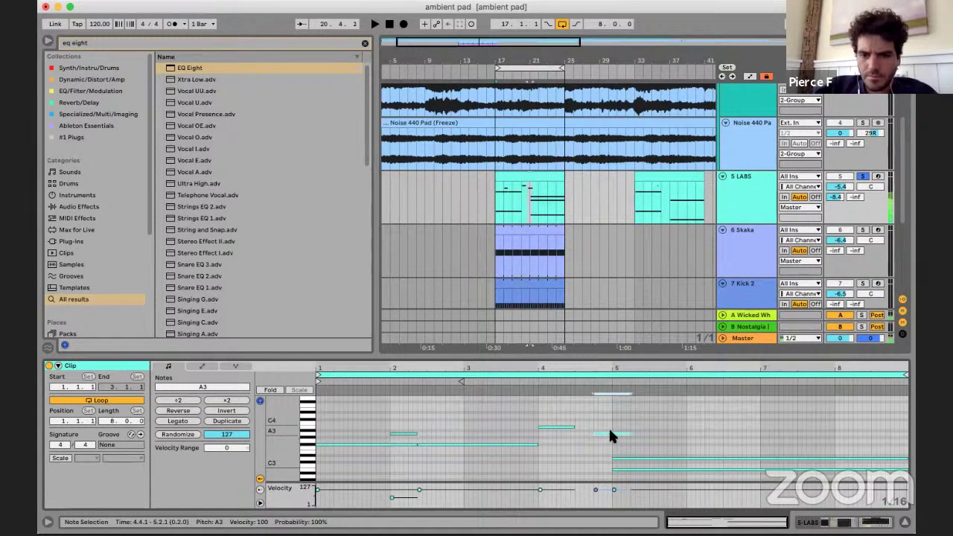
drag(610, 432, 589, 430)
- Extend the sustained D2 and F#3 notes of the first chord to end at 5.1.1
scroll(579, 429, down, 3)
click(554, 429)
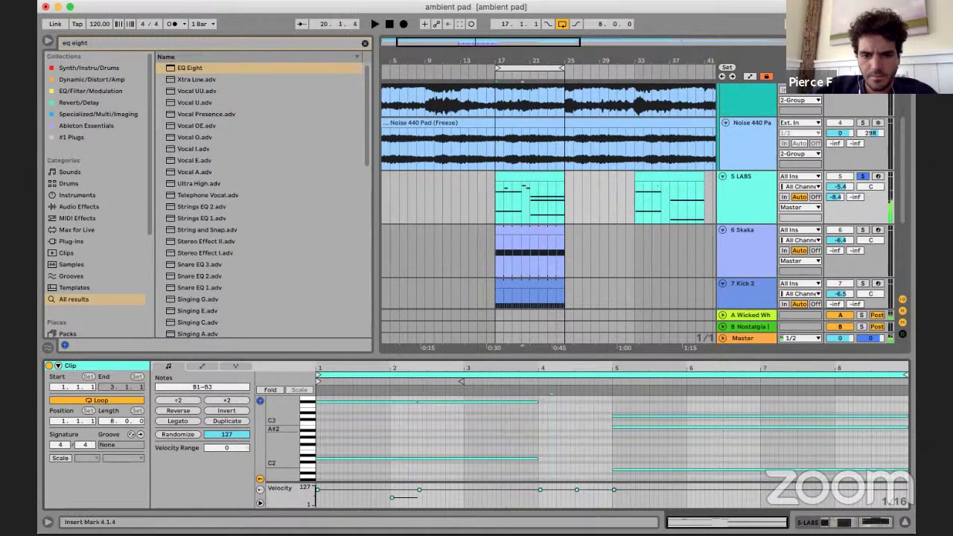
drag(504, 388, 509, 466)
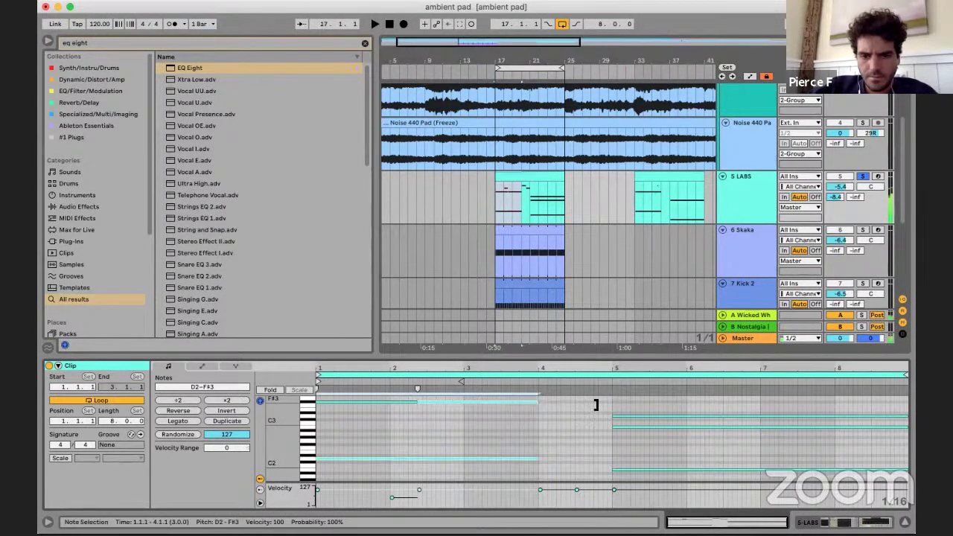
drag(596, 404, 609, 399)
- Play the looped section, unsolo the LABS track and set its volume to -5.6 dB
key(space)
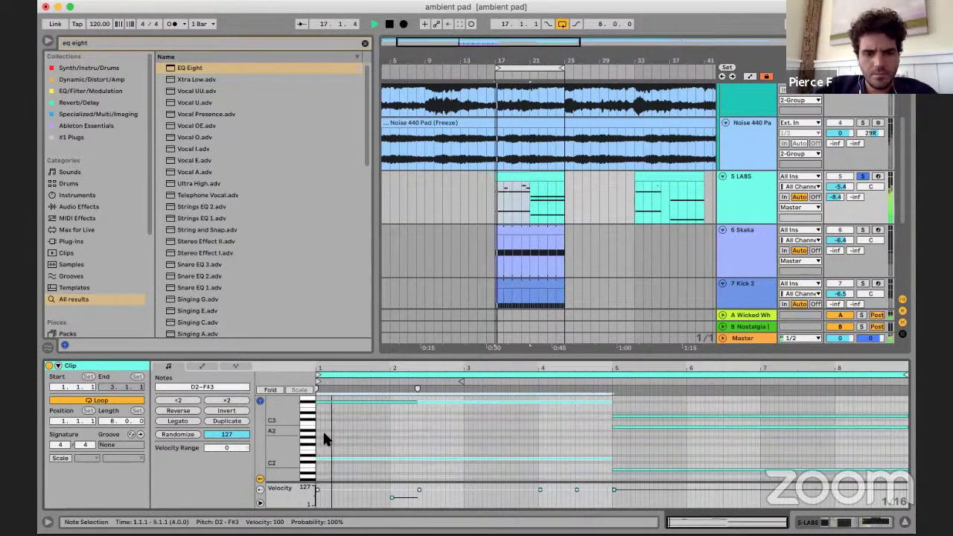
click(324, 439)
click(862, 176)
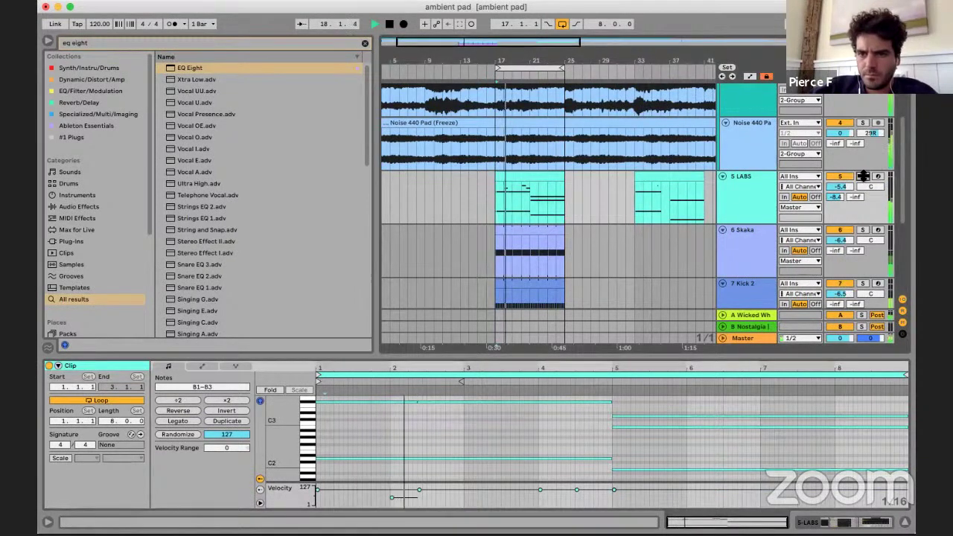
drag(841, 186, 844, 190)
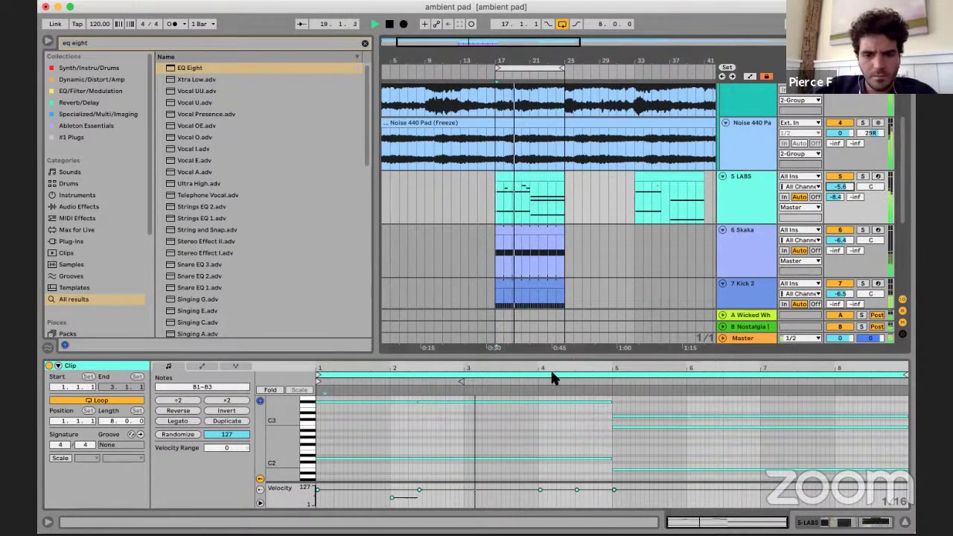
- Set the LABS track's Nostalgia send to -10.3 dB, bypassing the Droney Cave reverb for comparison and re-enabling it
scroll(480, 443, up, 5)
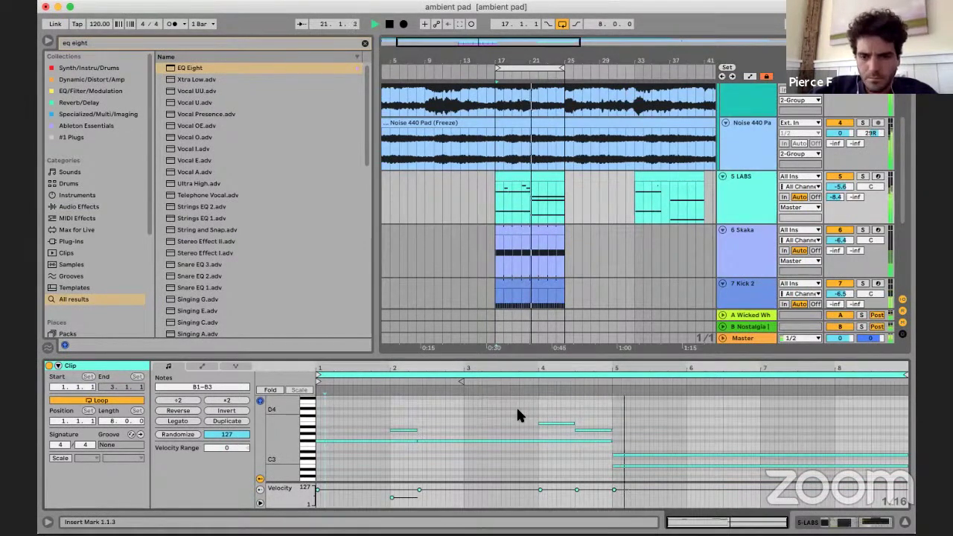
click(823, 518)
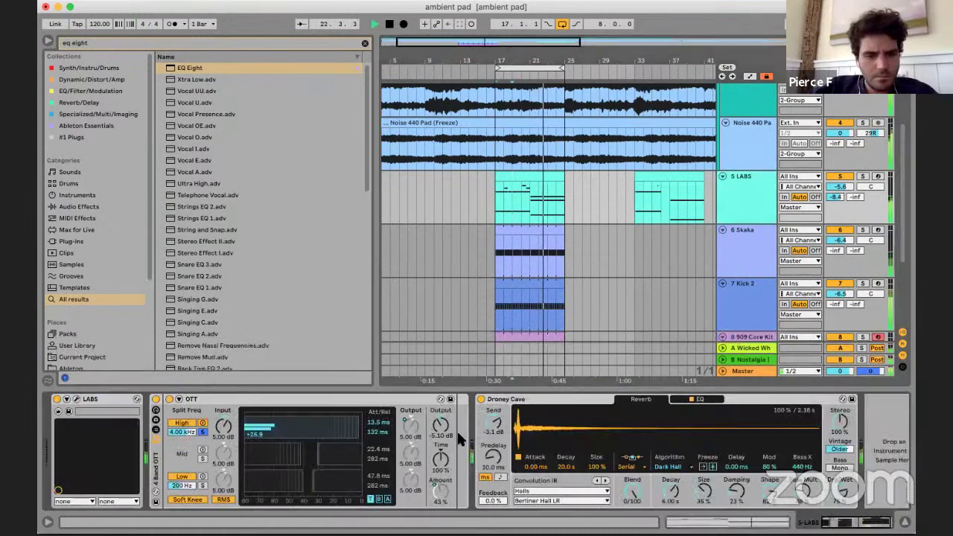
click(480, 400)
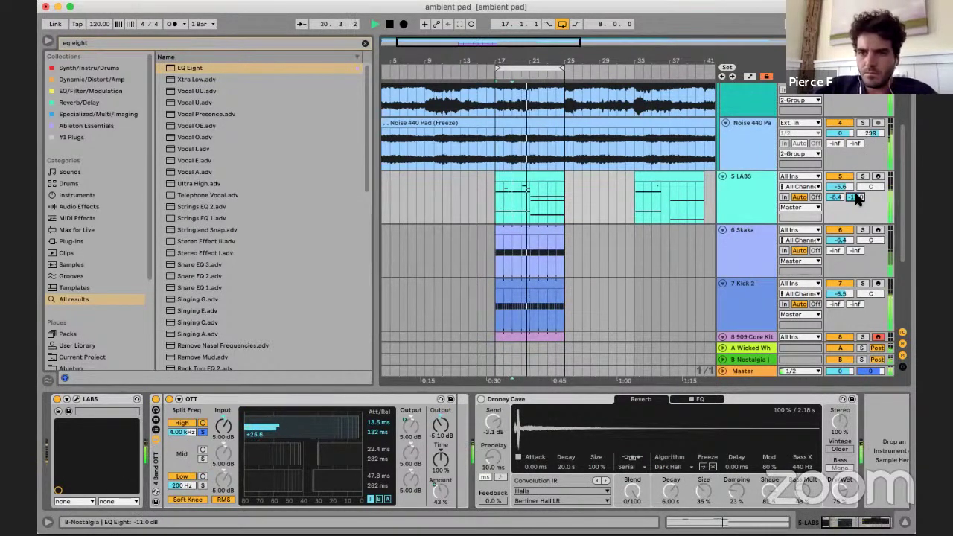
click(481, 398)
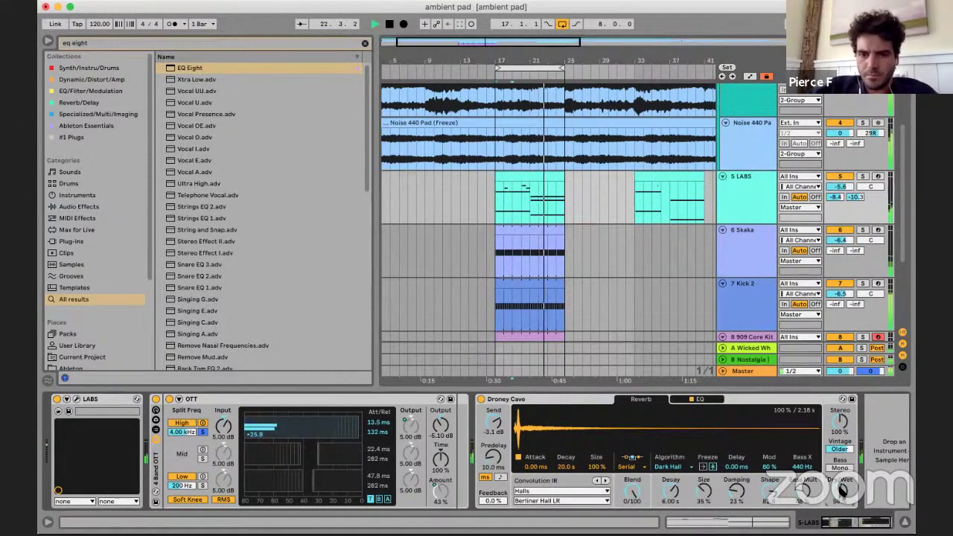
- In Diva, set oscillator 2's tune to -12, raise its volume, shorten the Env 2 decay and increase the filter's Env 2 amount
click(905, 522)
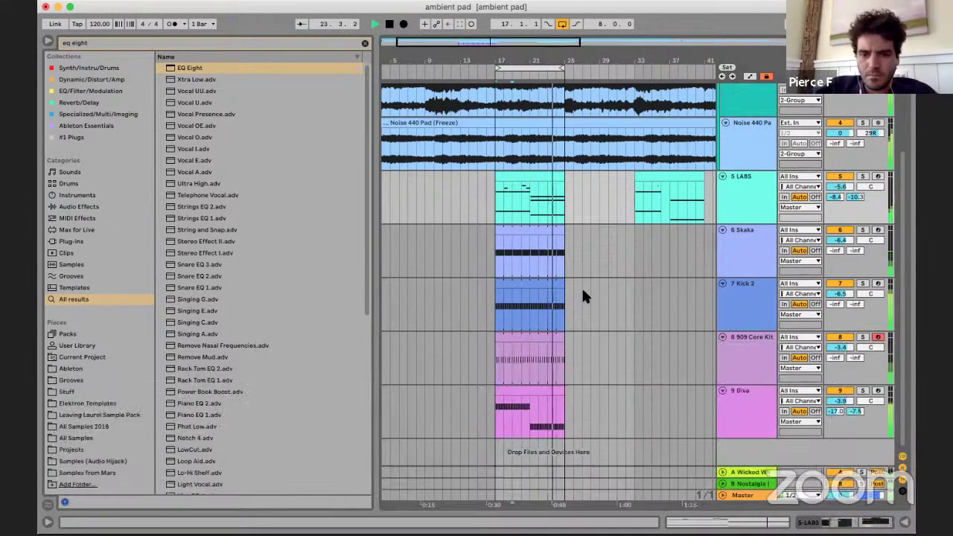
scroll(581, 287, left, 1)
click(556, 391)
click(763, 521)
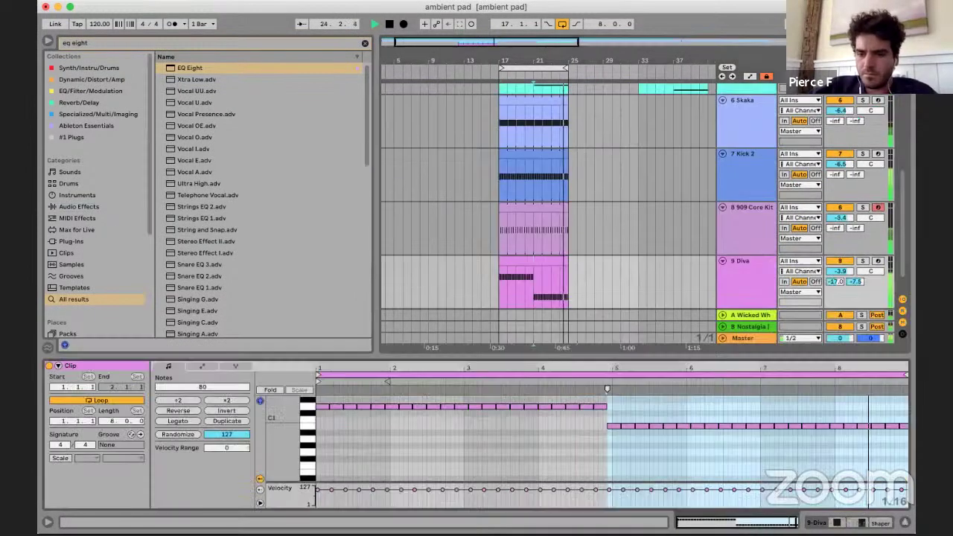
key(shift+Tab)
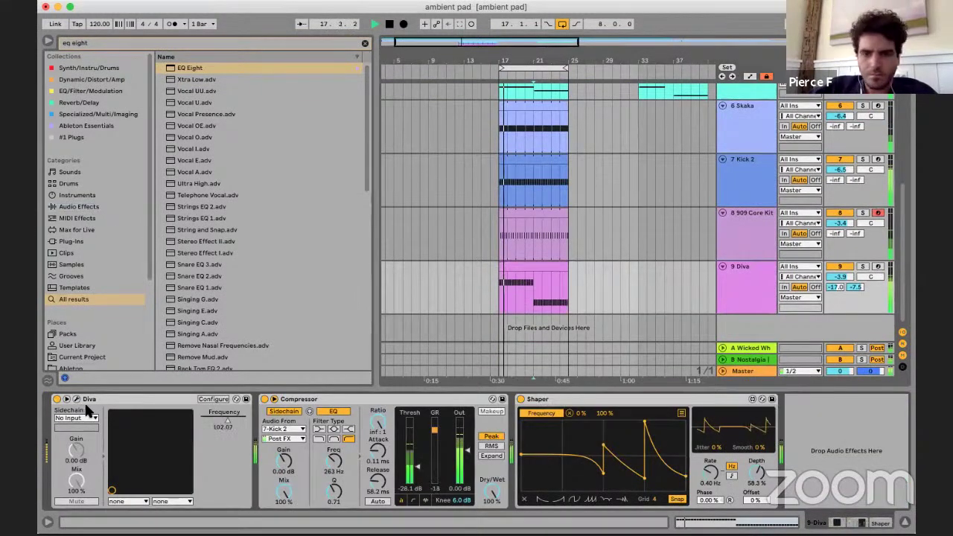
key(super+alt+p)
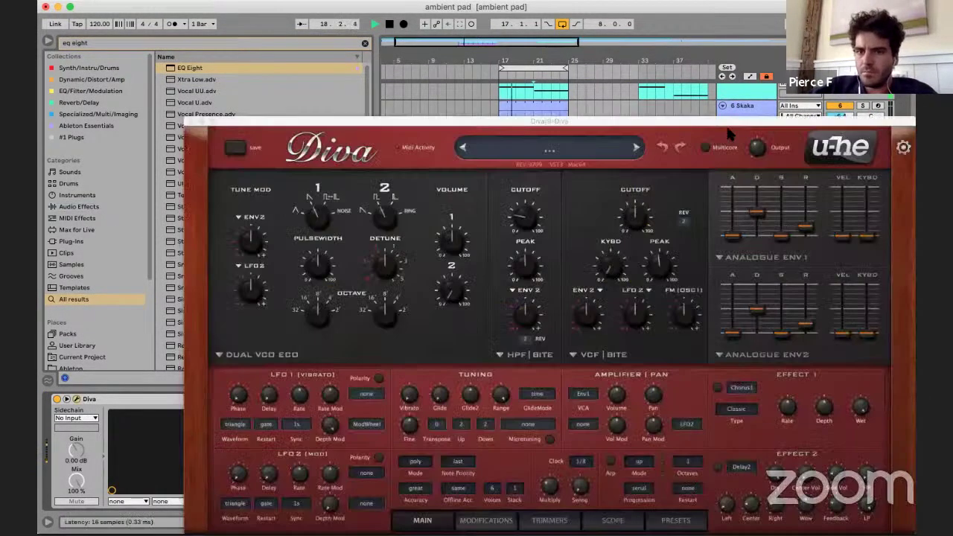
drag(536, 121, 516, 50)
click(856, 288)
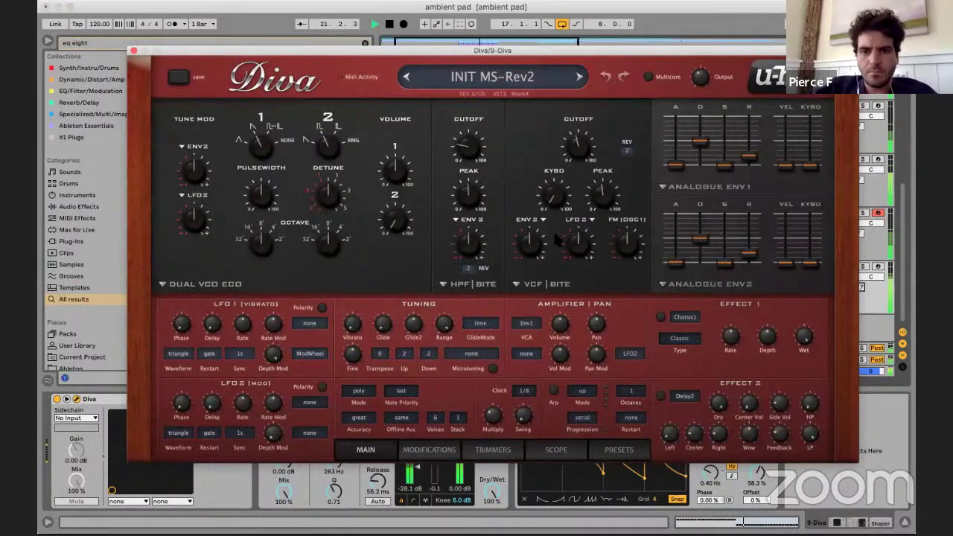
click(698, 243)
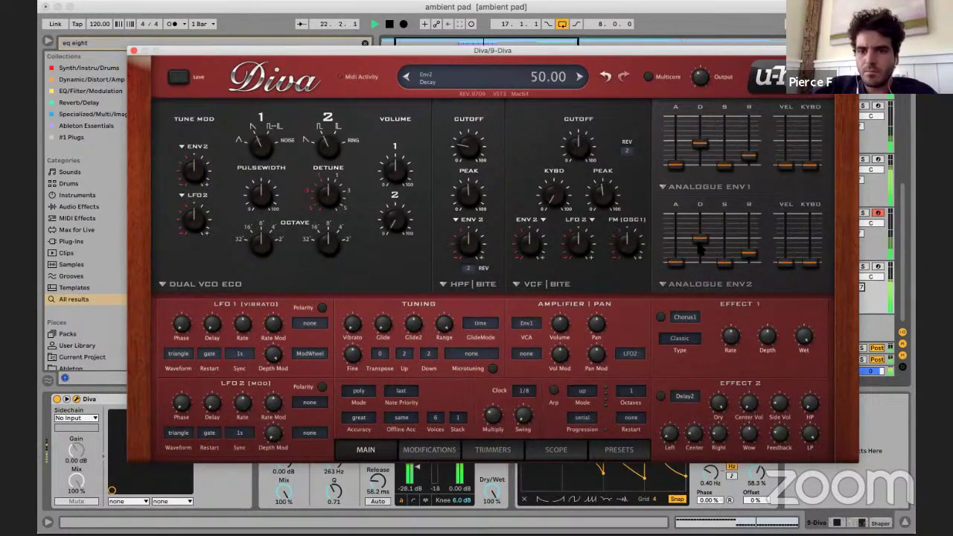
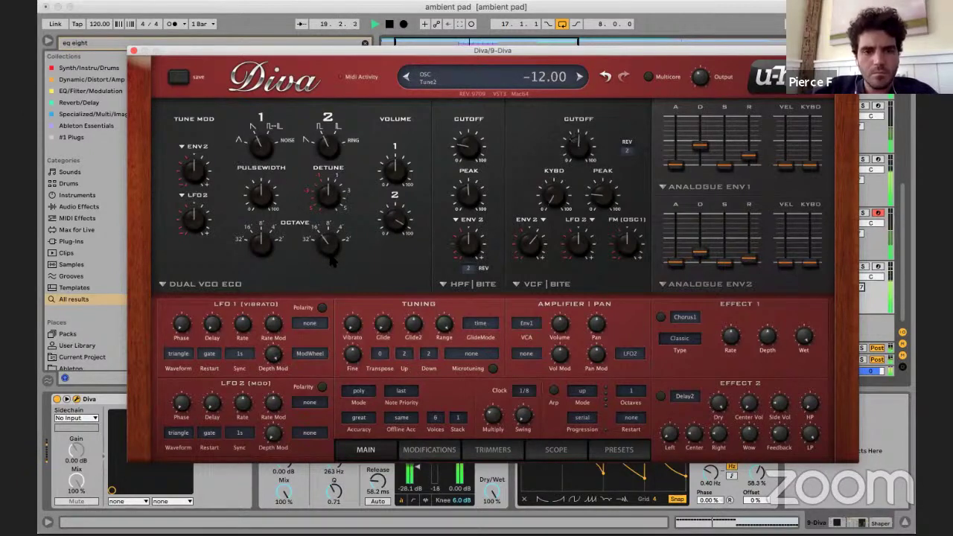
- Lower the Diva track's Nostalgia send to -19.7 dB and transpose its clip's notes from bar 5 up one octave
click(133, 50)
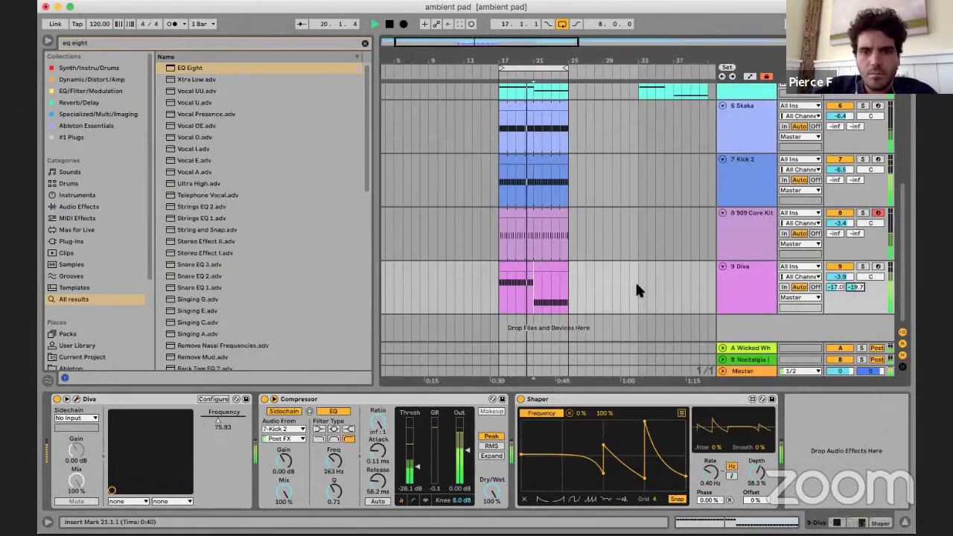
double_click(525, 263)
key(shift+Up)
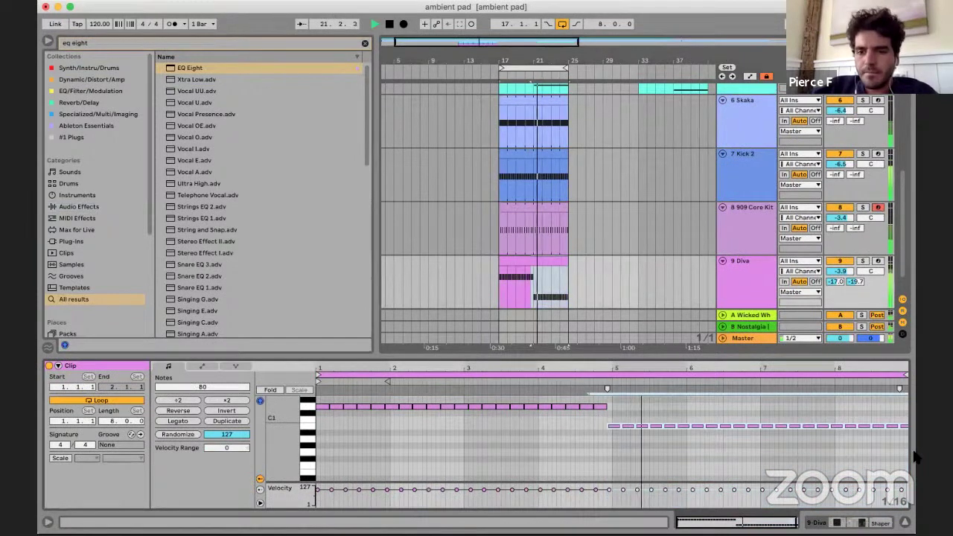
click(832, 520)
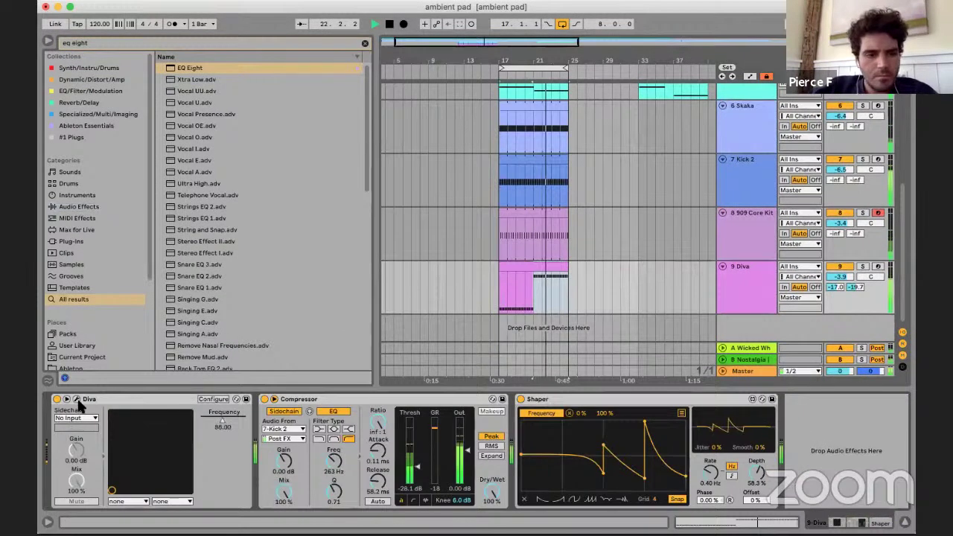
- Raise Diva's Glide to about 53, fine-tune it by ear and close the plug-in window
key(super+alt+p)
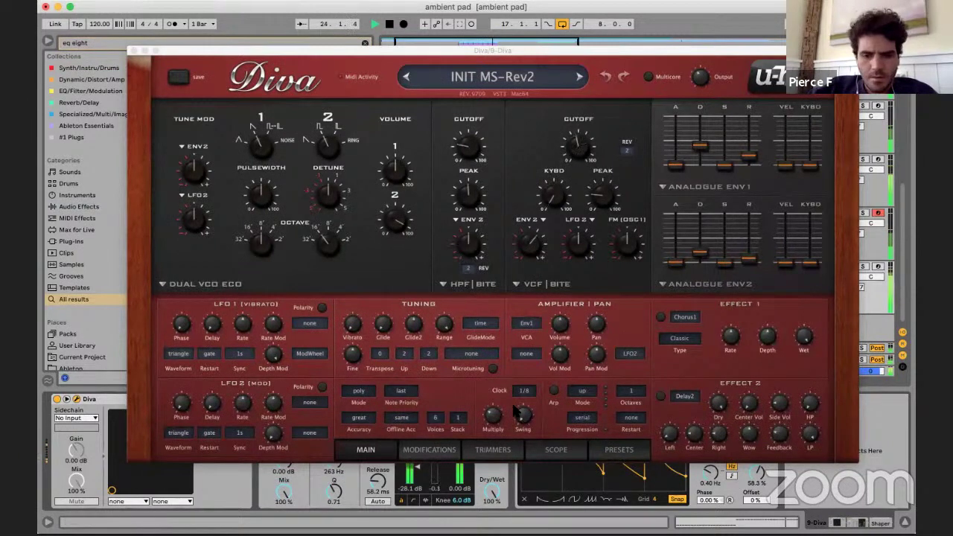
click(398, 291)
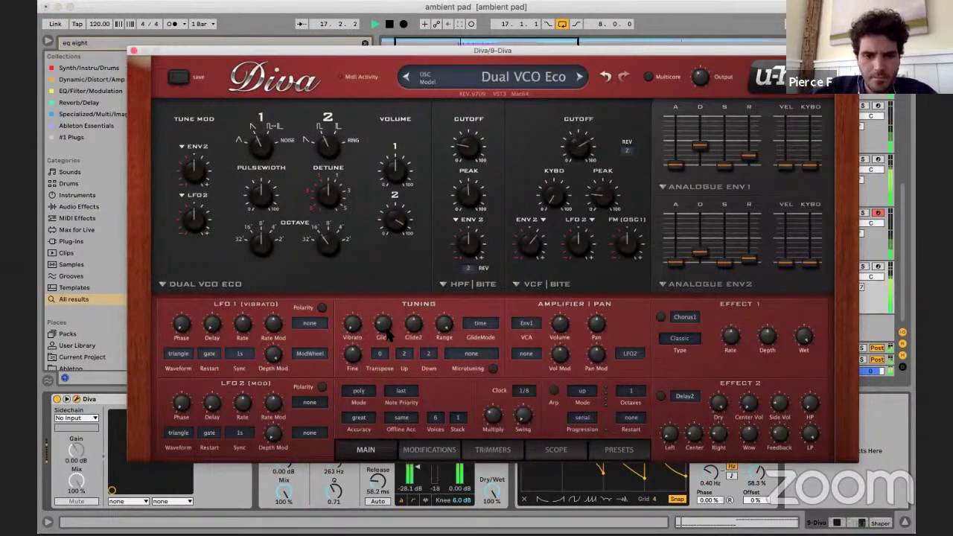
drag(384, 326, 388, 311)
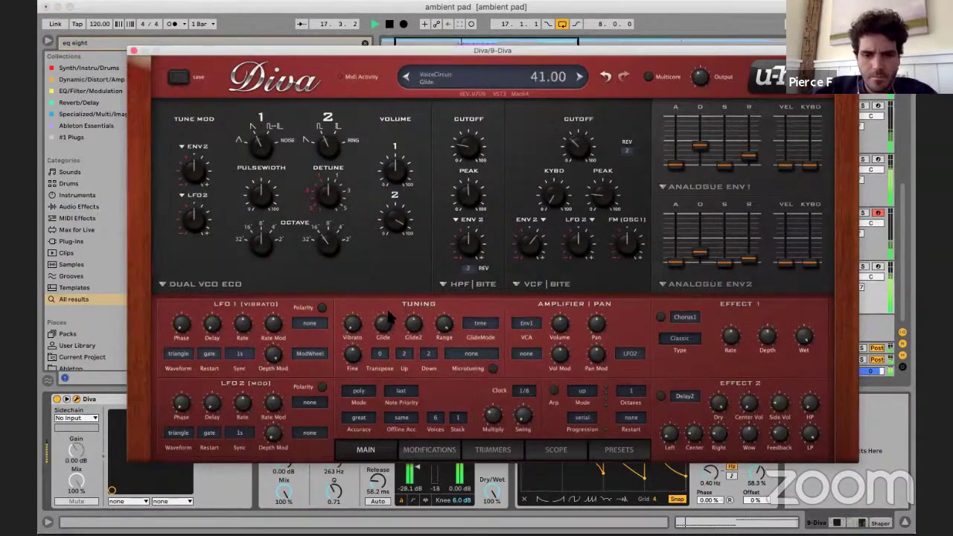
click(481, 325)
click(488, 330)
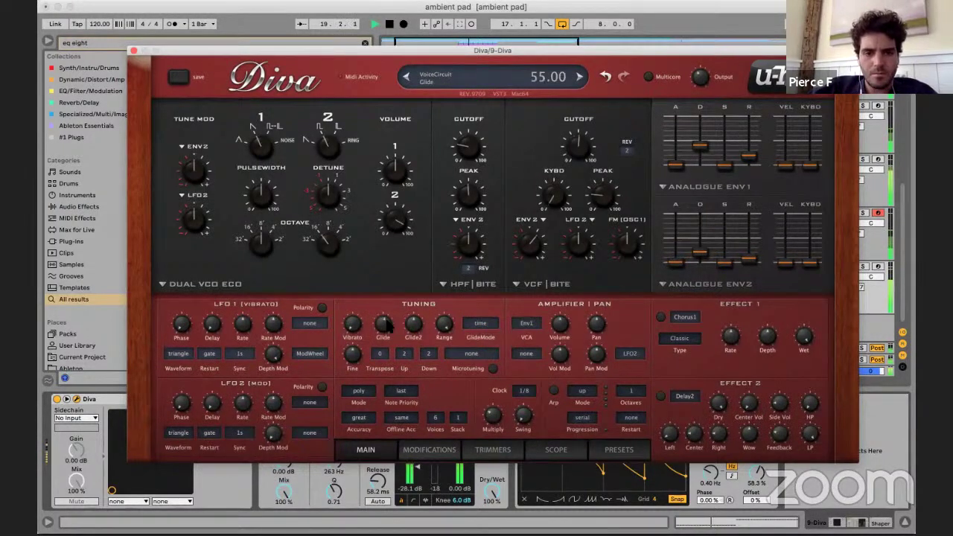
mouse_move(386, 319)
mouse_down()
mouse_move(382, 337)
mouse_move(382, 322)
mouse_up()
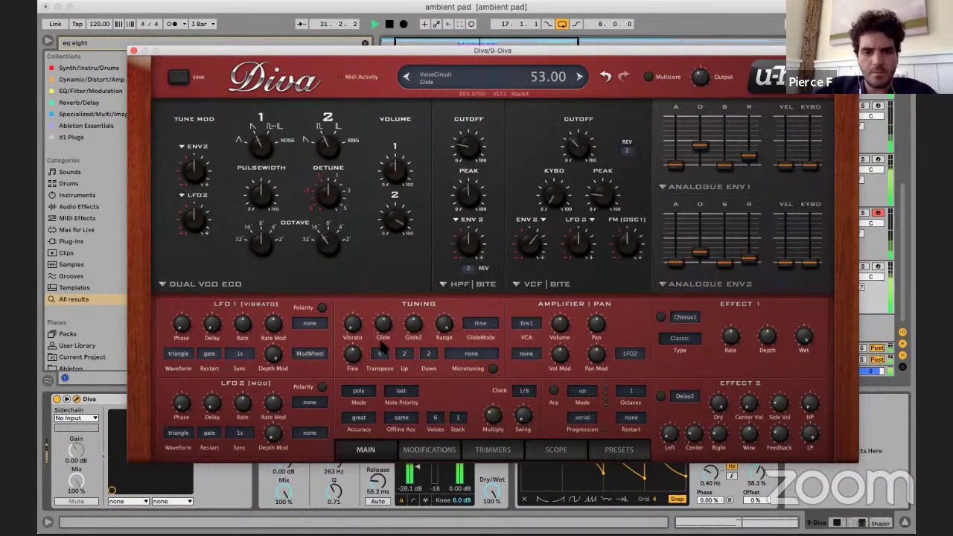
drag(381, 327, 382, 335)
click(133, 51)
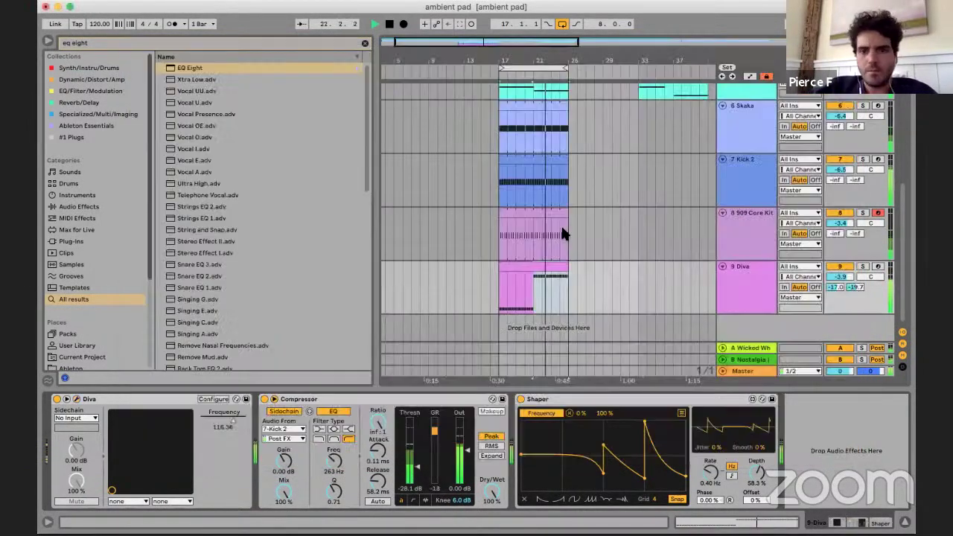
- Lower the Skaka track's volume to -9.2 dB and move the second LABS clip out to bar 73
scroll(561, 227, up, 5)
key(minus)
scroll(534, 141, down, 5)
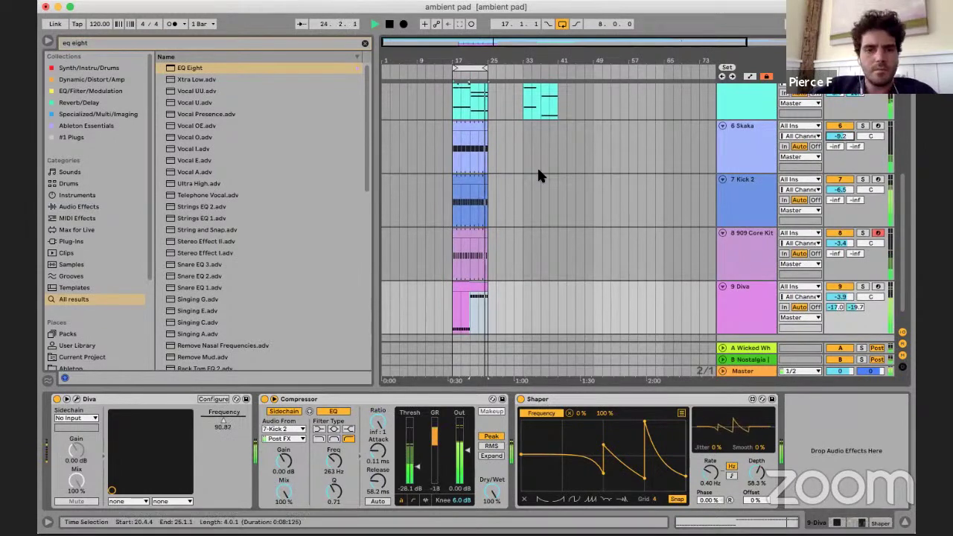
scroll(536, 165, up, 4)
key(plus)
key(minus)
key(minus)
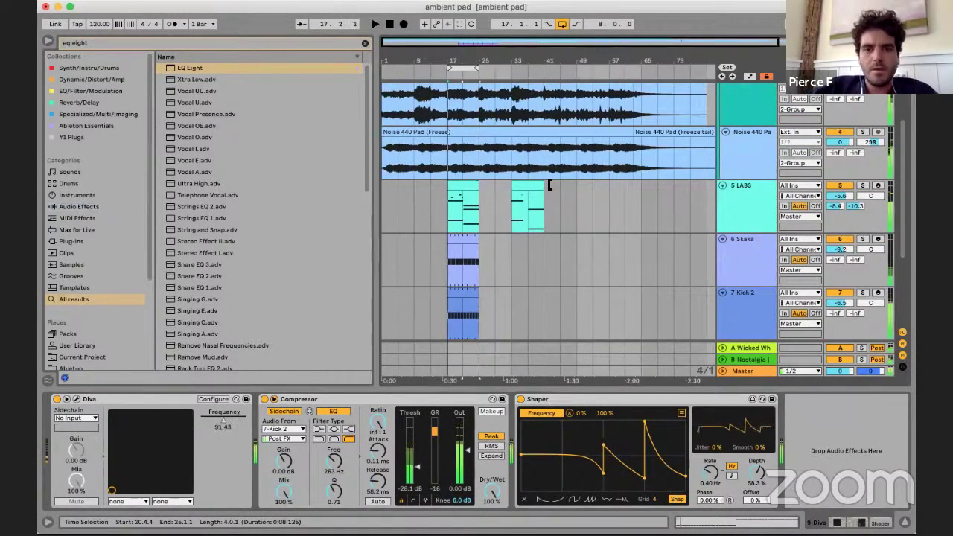
key(space)
click(517, 185)
drag(516, 184, 678, 180)
scroll(590, 190, down, 1)
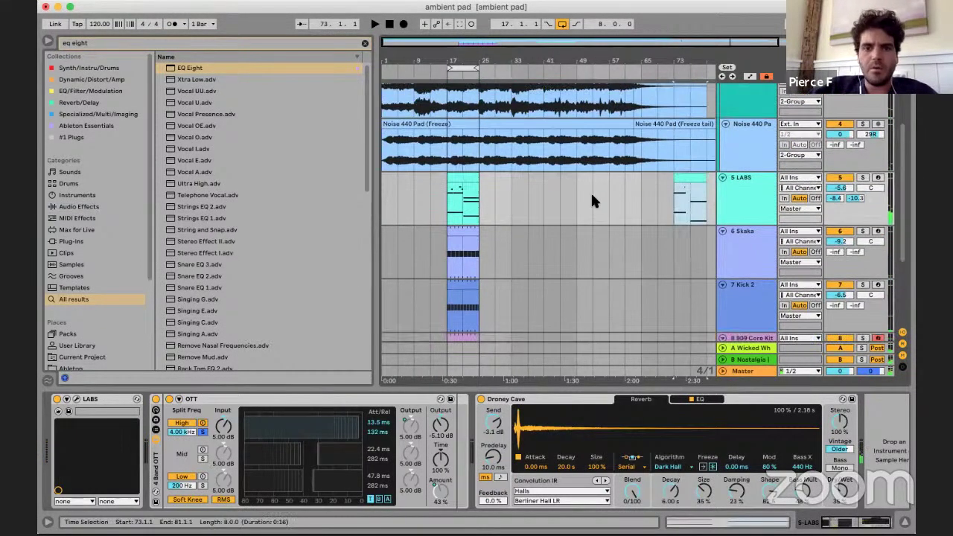
- Extend the bar 17 clips on all tracks from LABS through Diva back to bar 1 and out to about bar 69
click(472, 178)
scroll(463, 276, down, 5)
shift+click(461, 274)
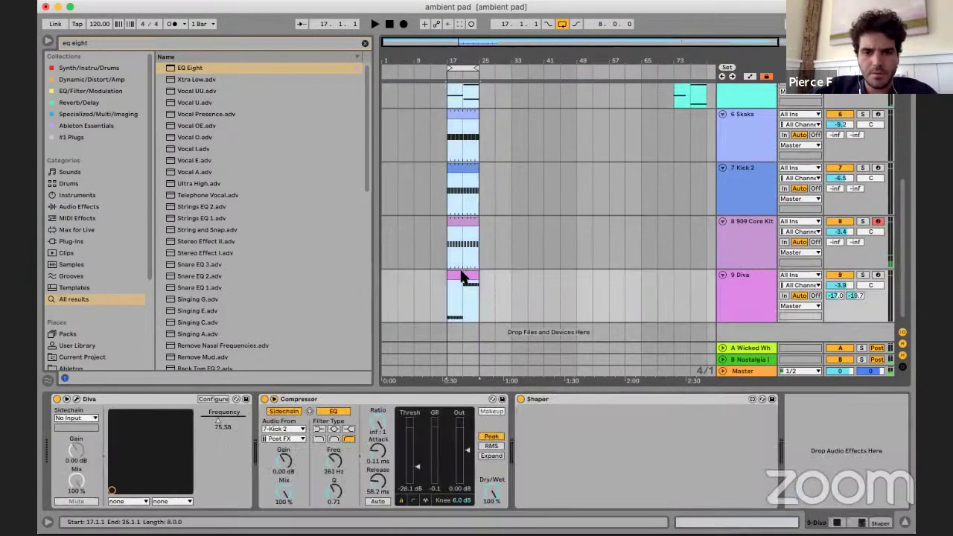
scroll(461, 223, up, 5)
drag(461, 183, 397, 179)
drag(413, 182, 648, 183)
click(523, 240)
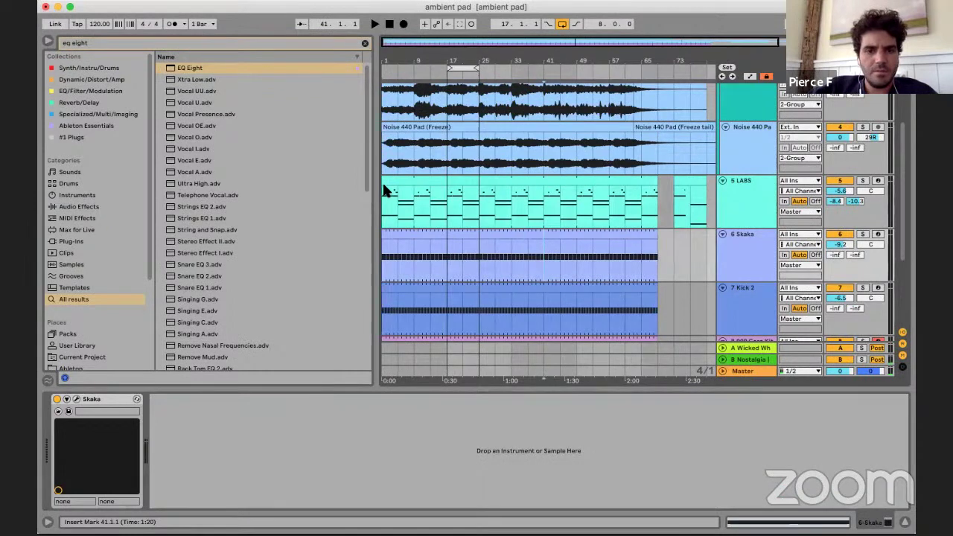
- Trim the LABS clip to start at bar 17 and the Diva clip at bar 9, and play the arrangement from the beginning
drag(383, 184, 451, 183)
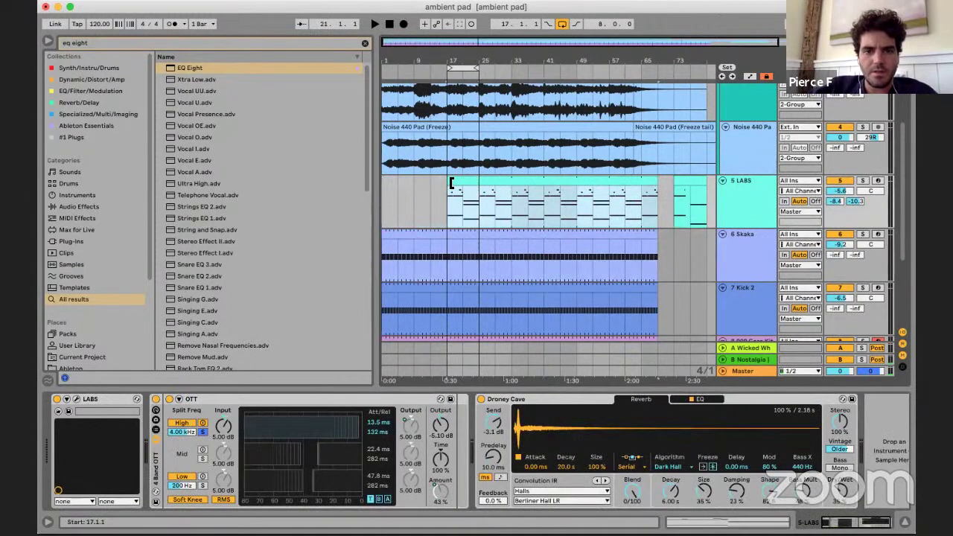
click(382, 199)
scroll(382, 198, down, 1)
scroll(389, 272, down, 3)
drag(384, 268, 414, 268)
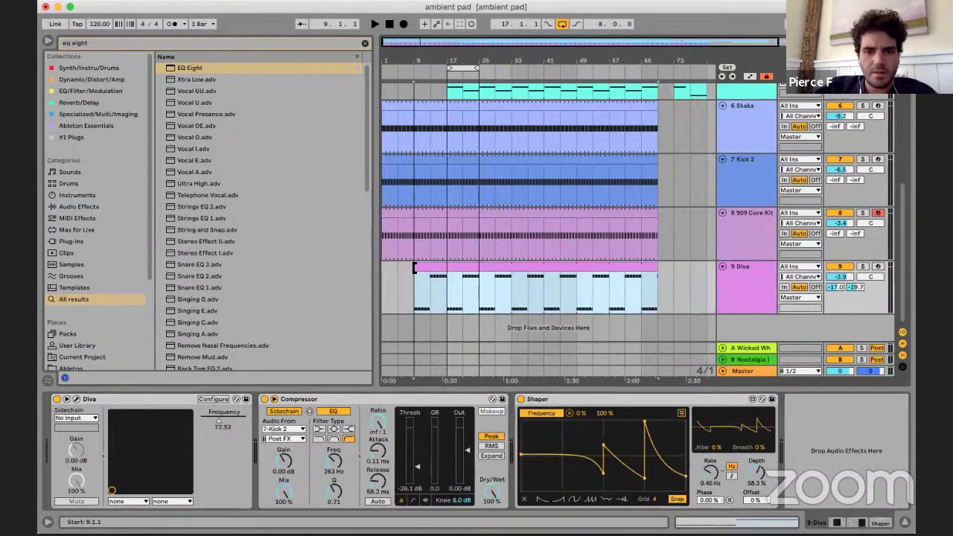
click(382, 264)
key(space)
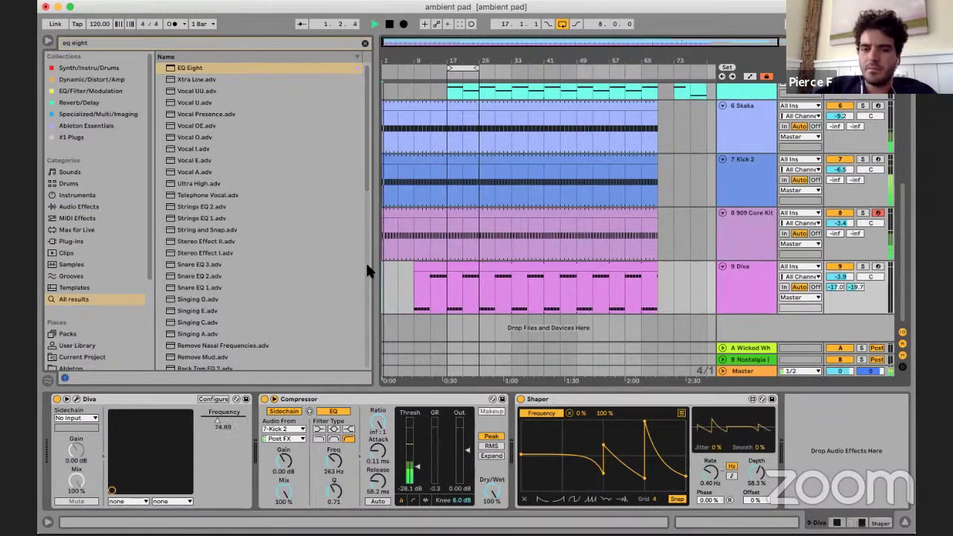
- Browse the All Samples 2018 folder, clear the search text and expand Drum Loops
scroll(74, 246, down, 5)
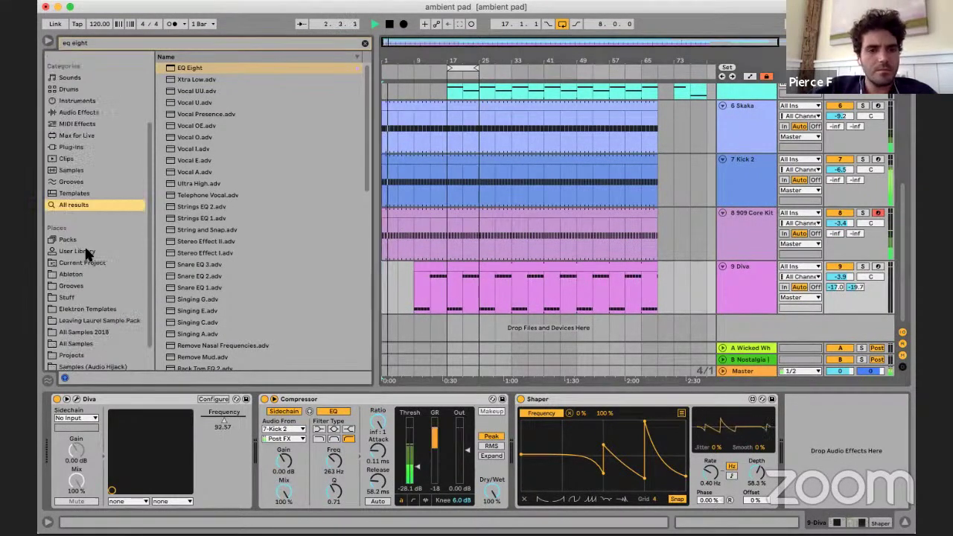
click(99, 305)
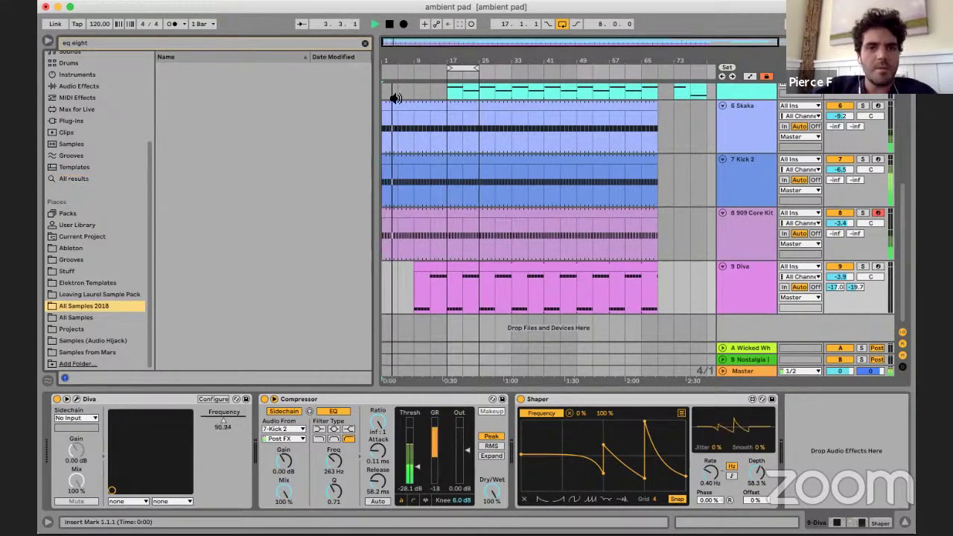
click(365, 43)
click(197, 126)
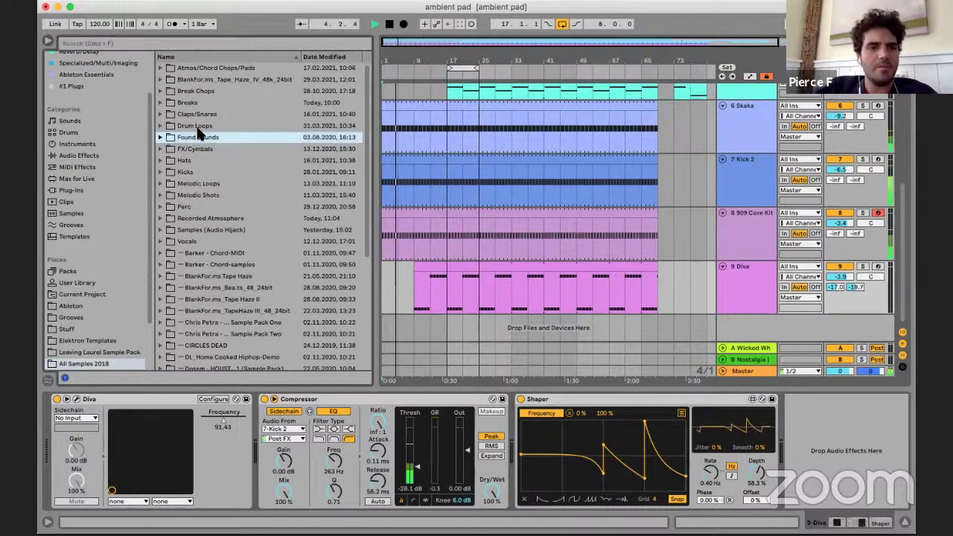
click(198, 130)
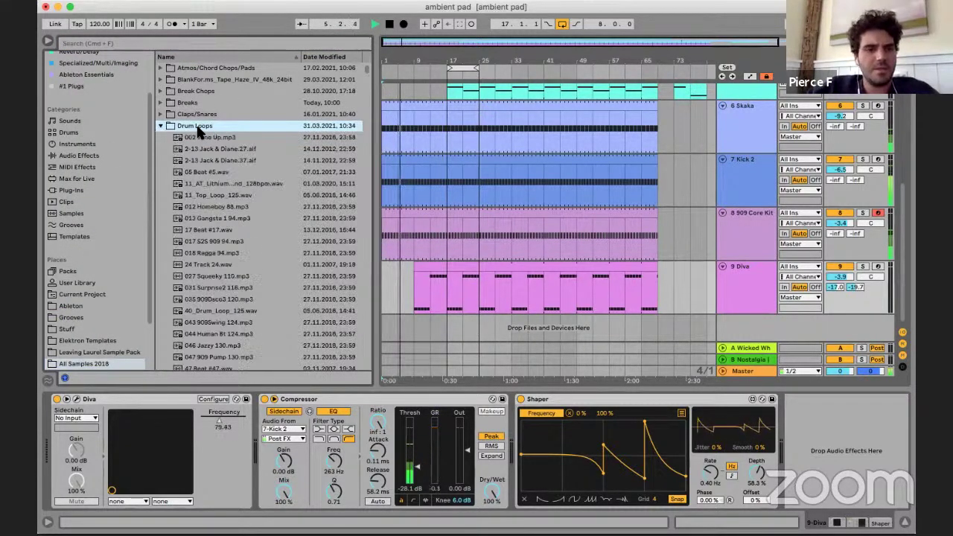
- Audition ABLK_36_150_BPM.wav and AF_Top_Loop_28.wav against the track, and sort the samples by date modified
scroll(238, 216, down, 10)
click(240, 208)
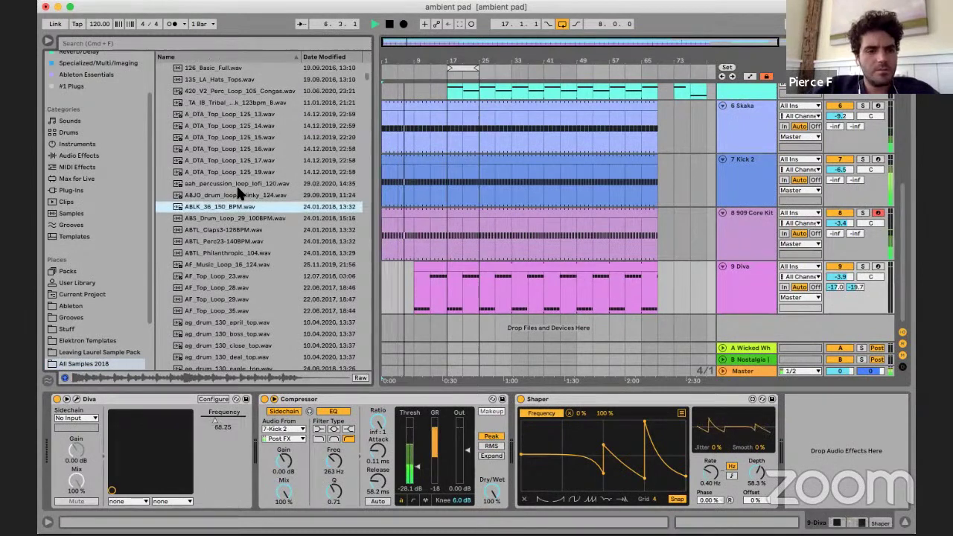
click(227, 286)
scroll(234, 245, down, 4)
scroll(248, 179, up, 3)
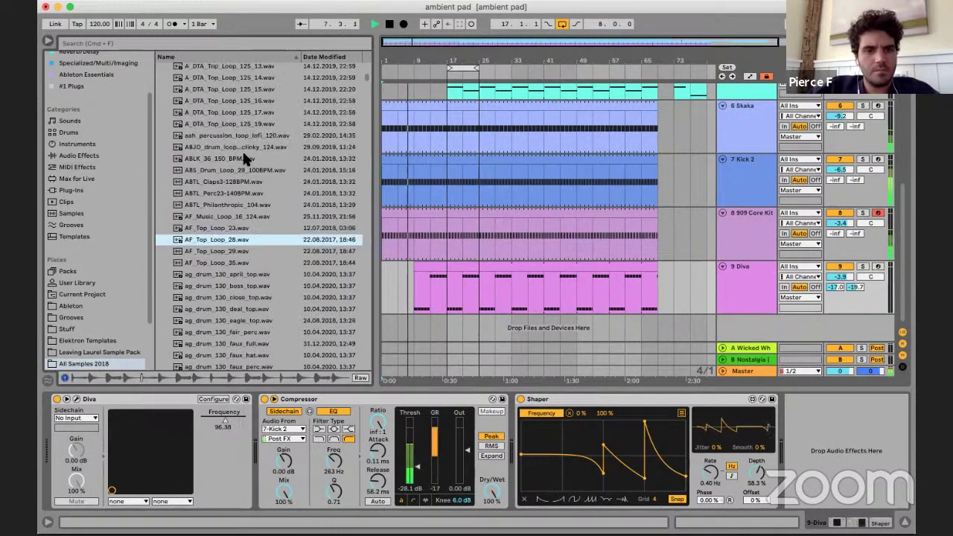
click(335, 58)
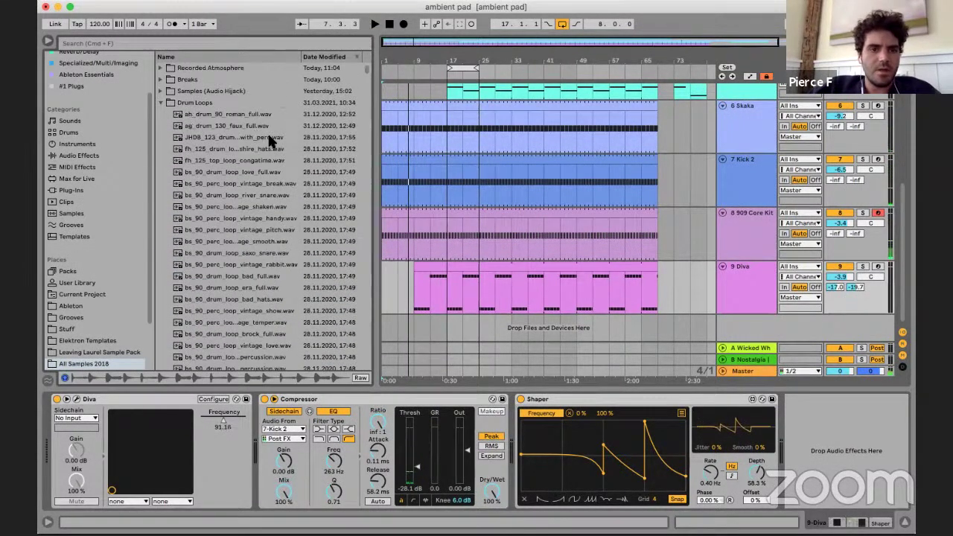
- Play from bar 1 and audition the bs_90 loops love_full, vintage_break, river_snare and vintage_gogo
click(385, 247)
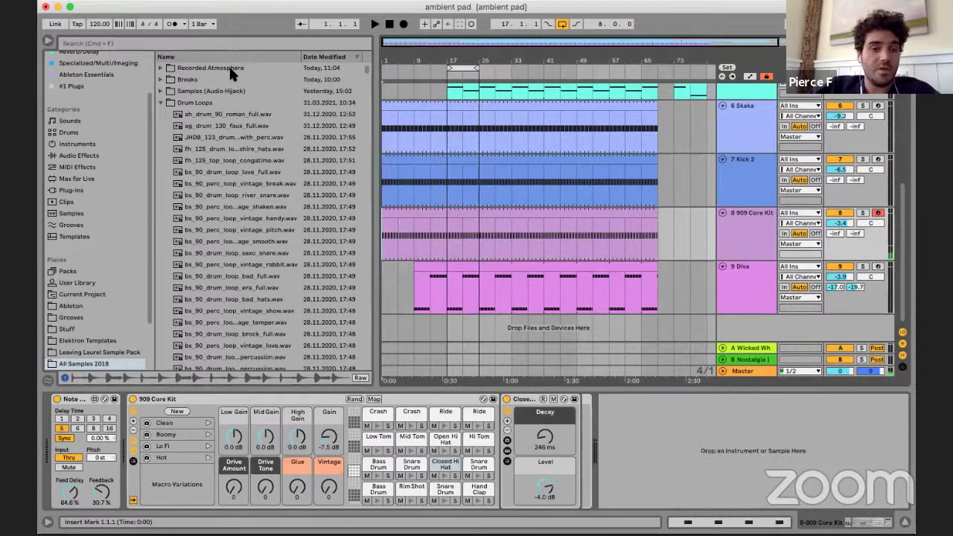
click(224, 172)
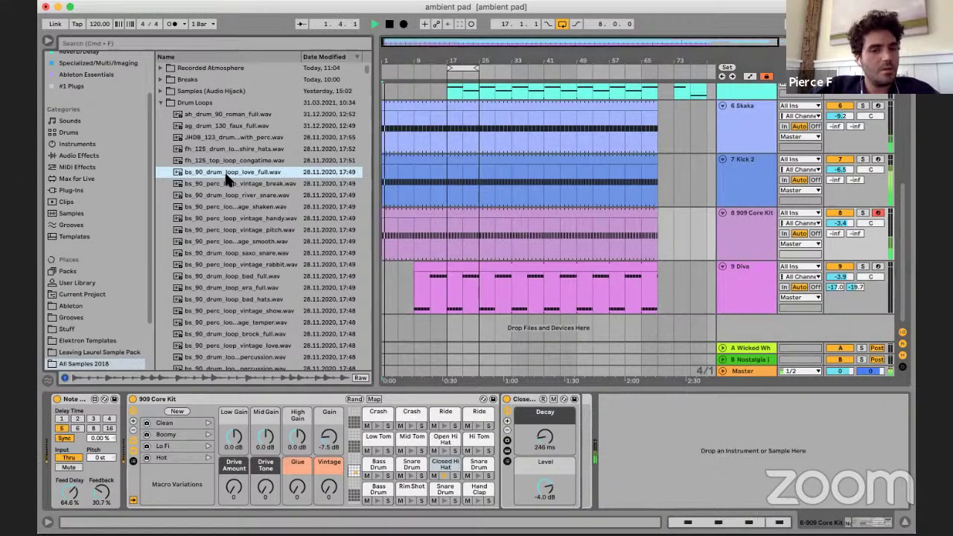
key(Down)
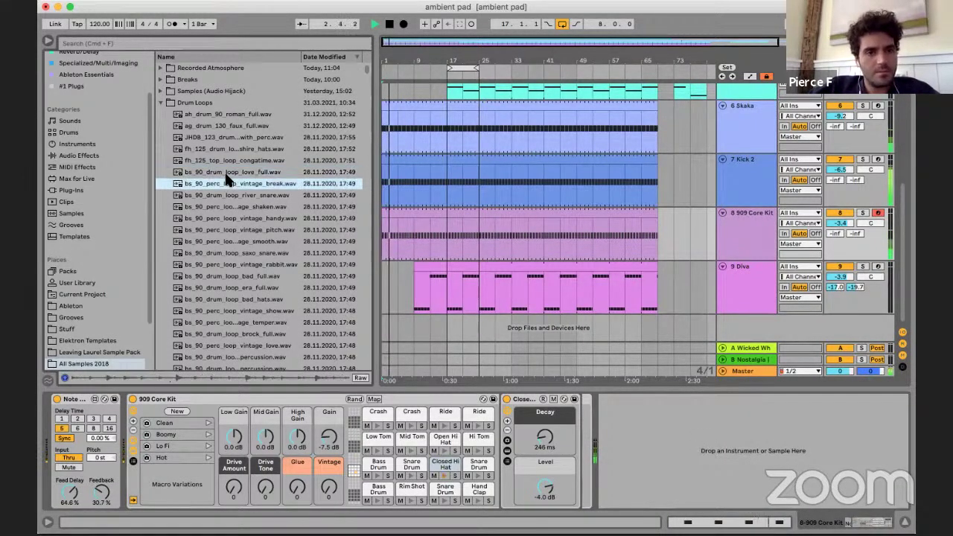
key(Down)
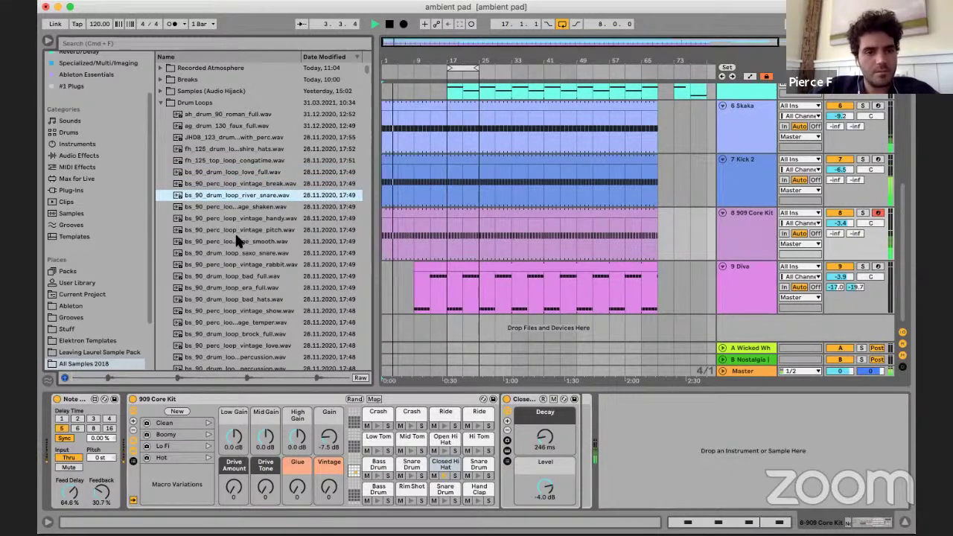
scroll(241, 224, down, 5)
click(227, 308)
scroll(238, 275, down, 5)
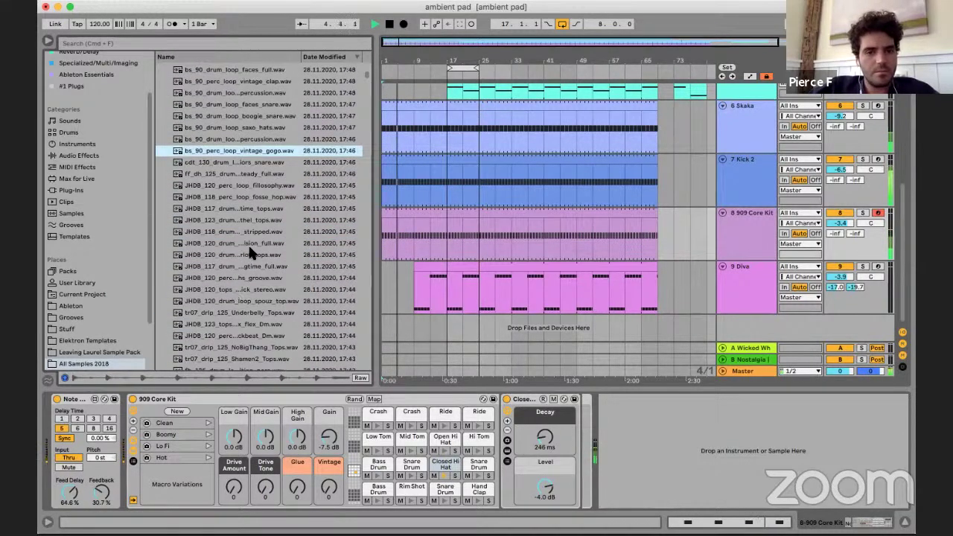
- Audition the newer drum loops from ff_dh_125 through JHDB_123, going back to the JHDB_117 swingtime tops loop
click(217, 173)
key(Down)
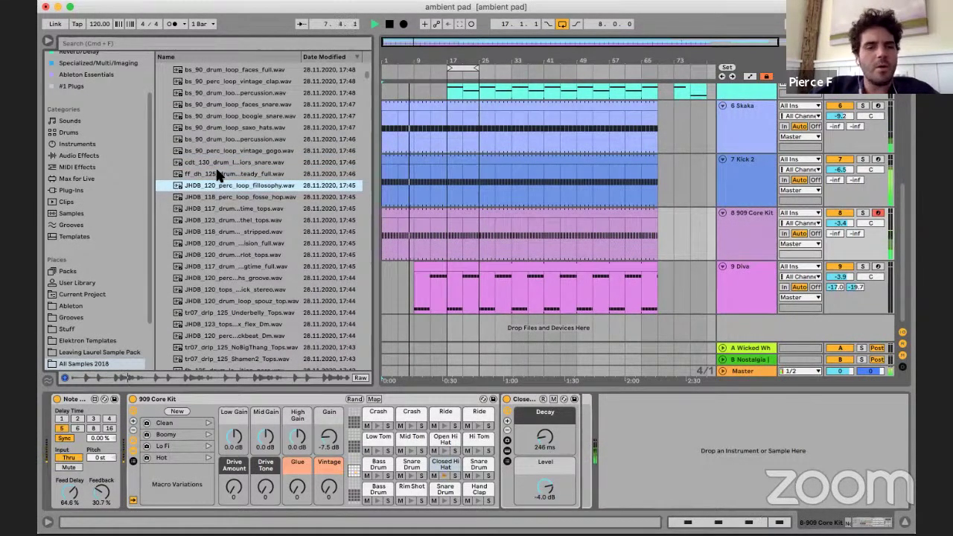
key(Down)
key(Down)
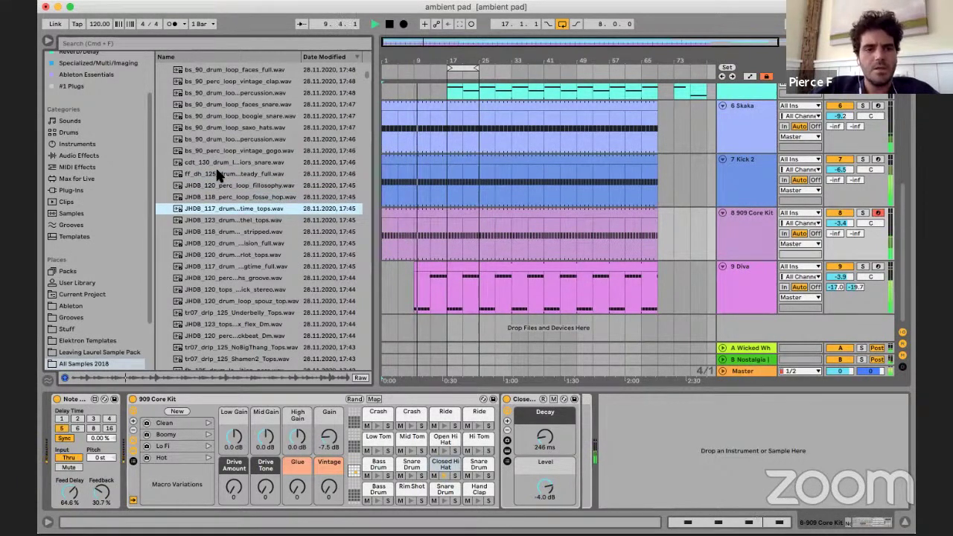
key(Down)
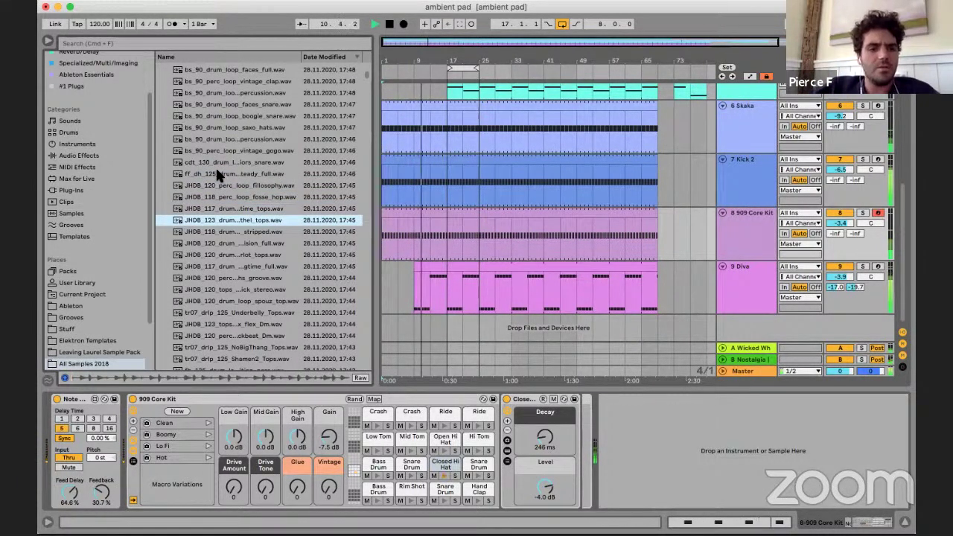
key(Up)
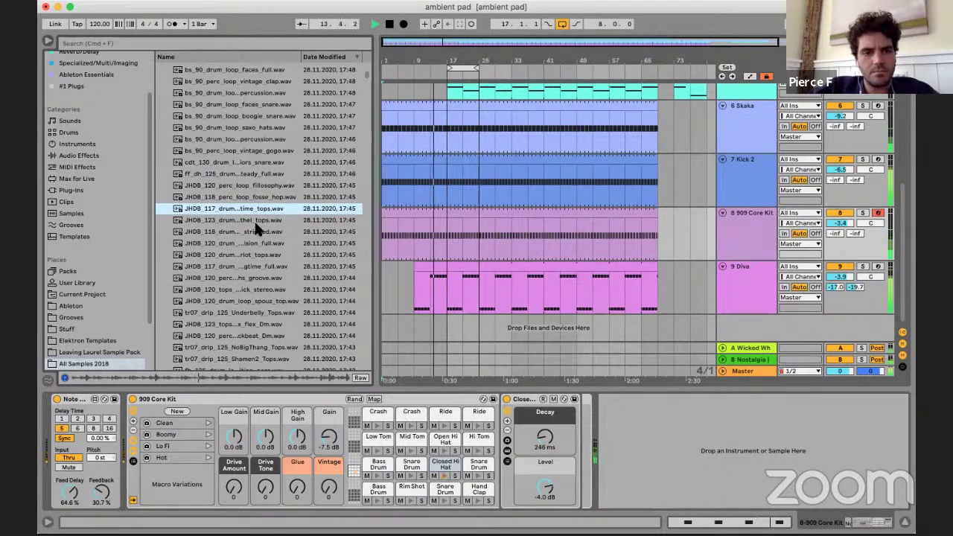
- Place the JHDB_117 swingtime tops loop on a new audio track at bar 9, set its volume to -6.0 dB and solo it
drag(212, 213, 422, 334)
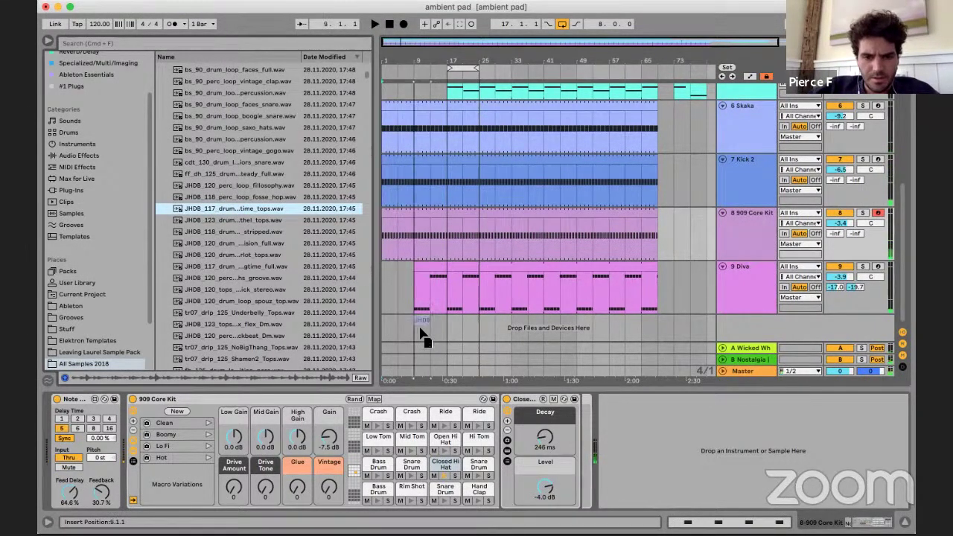
click(750, 313)
scroll(861, 268, down, 2)
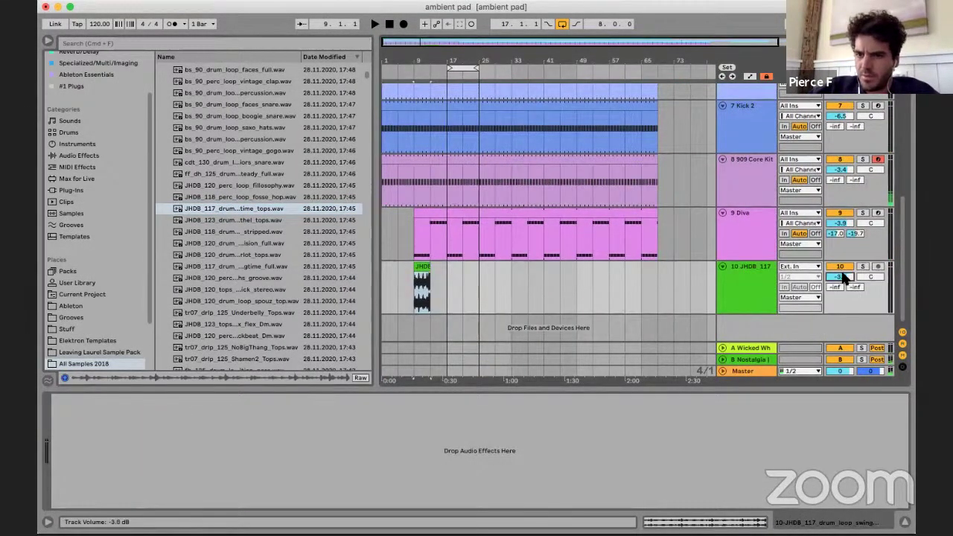
drag(843, 277, 845, 283)
click(862, 266)
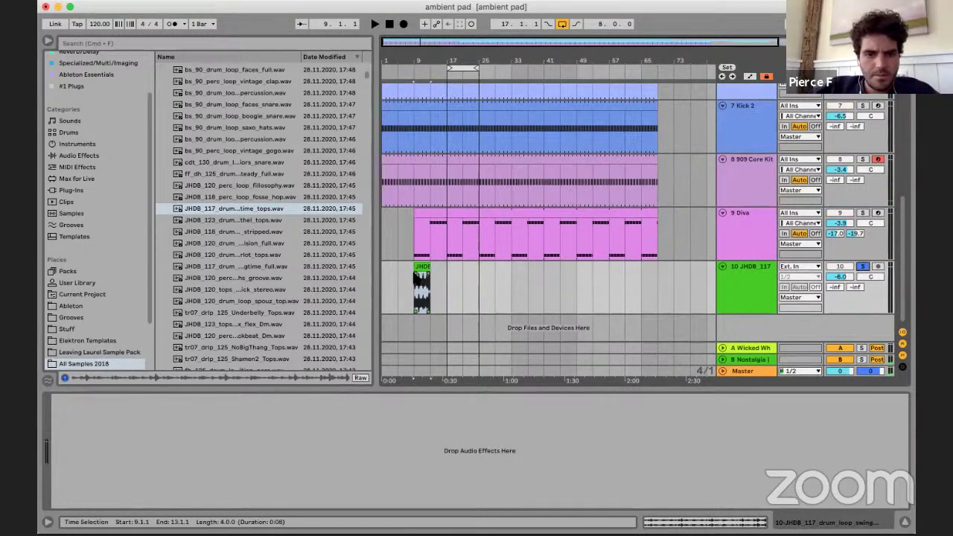
- Open the JHDB_117 loop clip, change its warp mode from Complex to Beats and play it
click(422, 268)
key(space)
double_click(422, 270)
key(space)
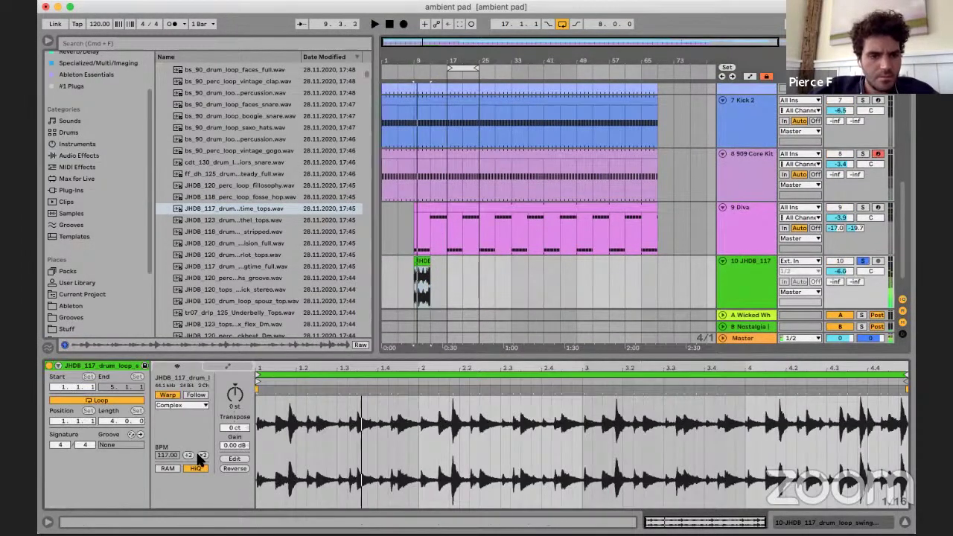
click(182, 405)
click(173, 415)
key(space)
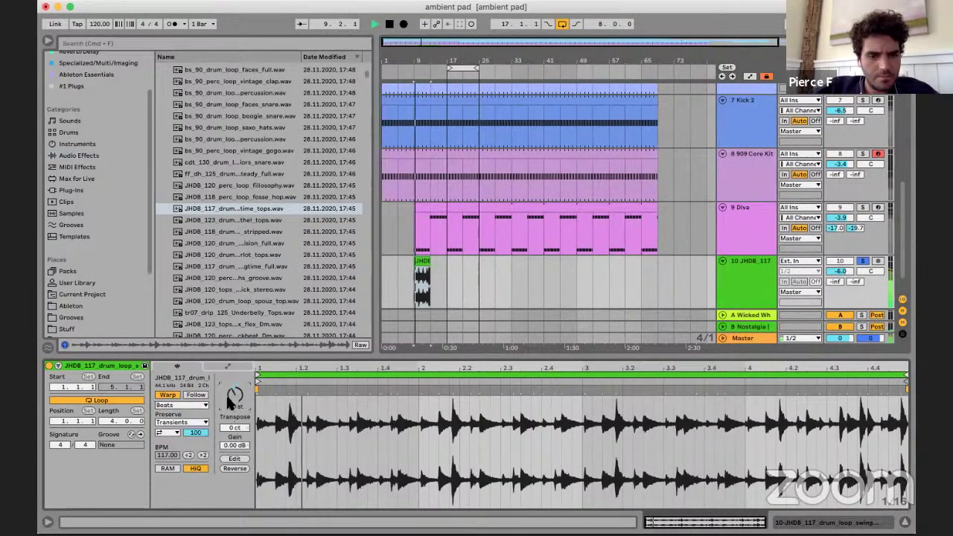
- Transpose the loop by -10 st, turn off transient looping with the envelope at 54, and replay it from bar 9
click(172, 431)
click(172, 440)
click(194, 432)
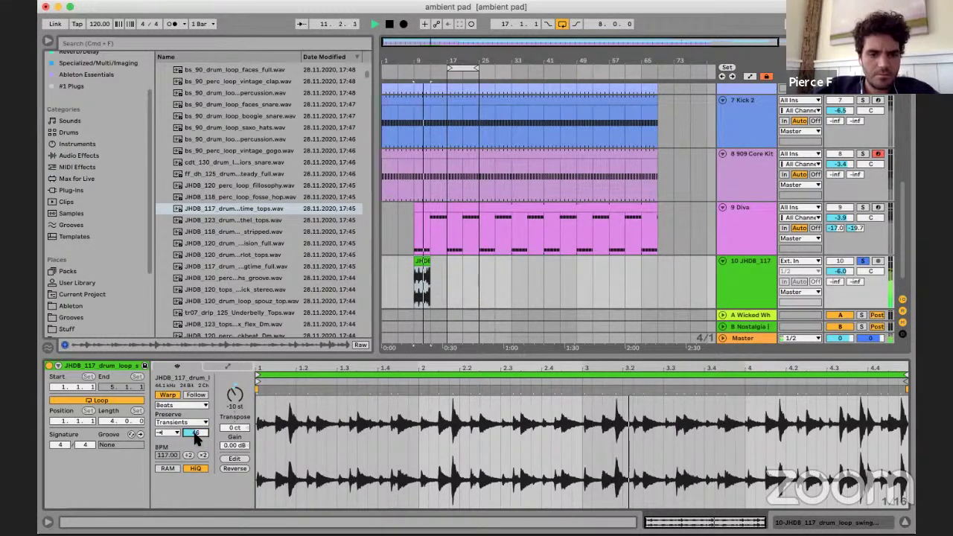
click(415, 287)
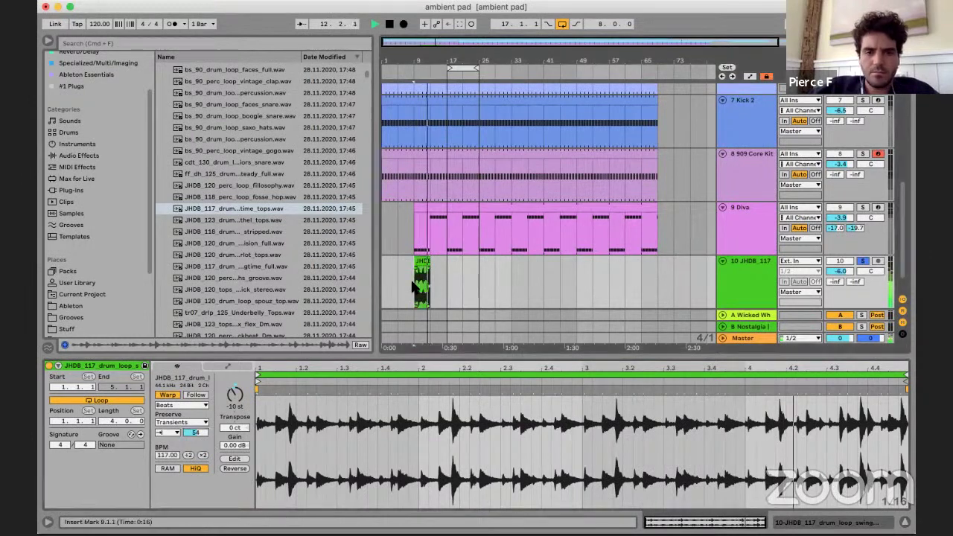
key(space)
key(space)
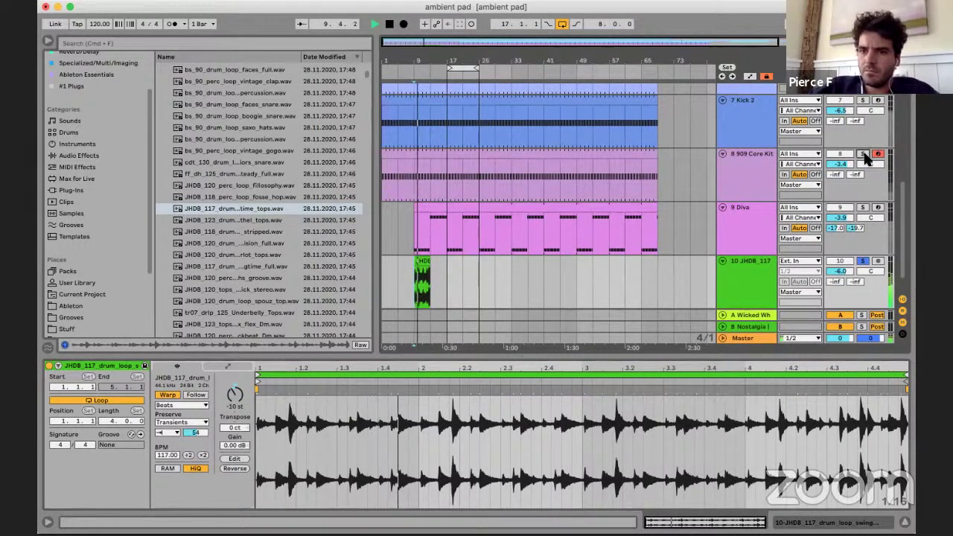
- Solo the Kick 2 and 909 Core Kit tracks alongside the loop, move the loop clip to bar 17 and stop playback
scroll(859, 128, up, 2)
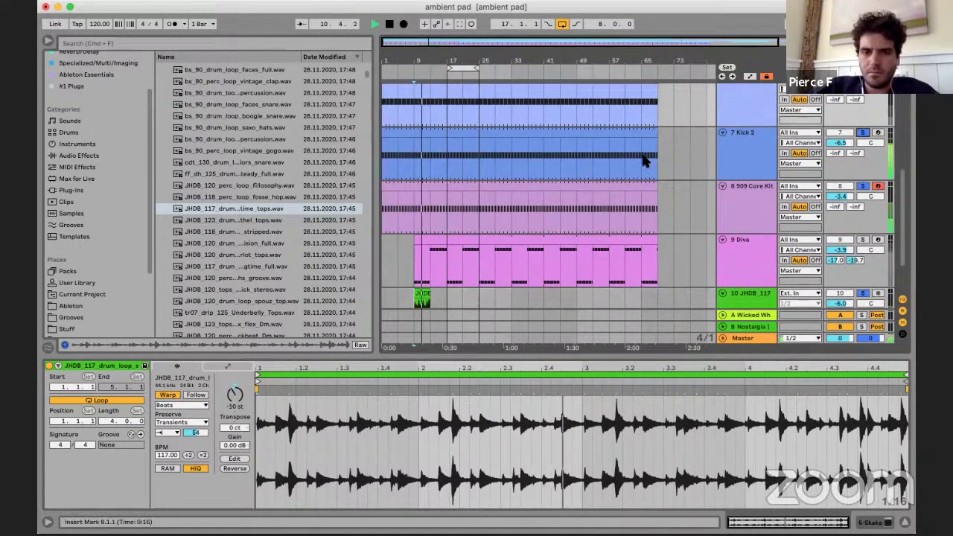
scroll(461, 155, up, 3)
scroll(461, 163, down, 4)
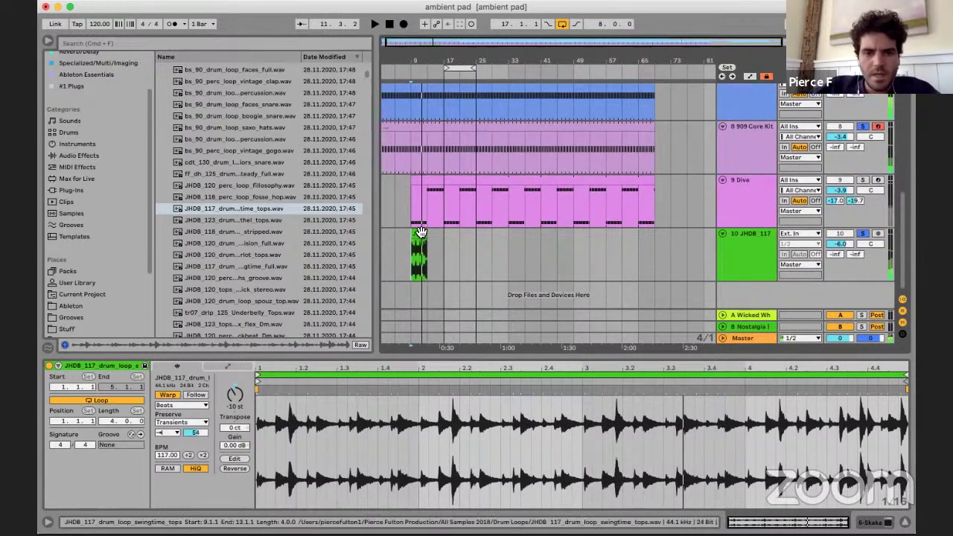
drag(418, 234, 450, 235)
key(space)
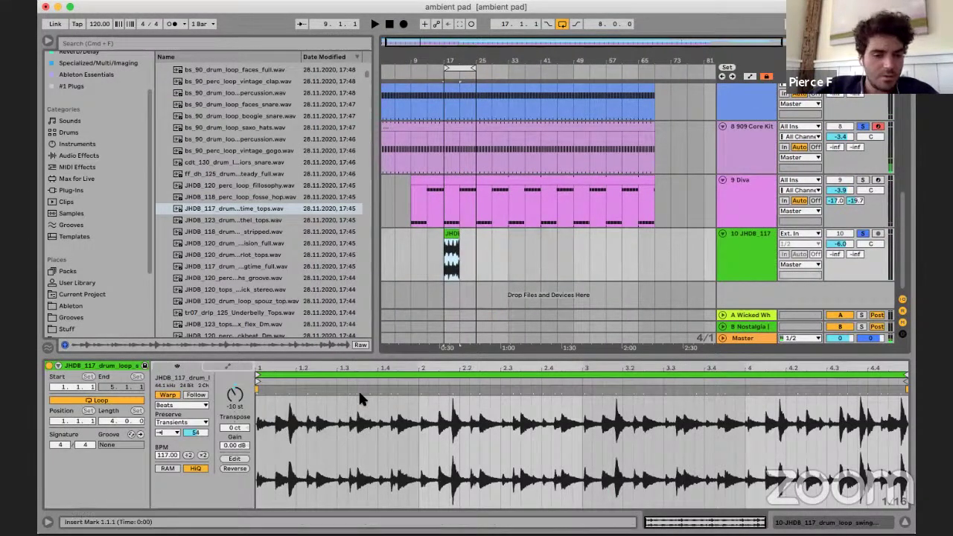
- Quantize the whole JHDB_117 loop to the grid, replay it from bar 17 and transpose it to -11 st
key(space)
click(297, 432)
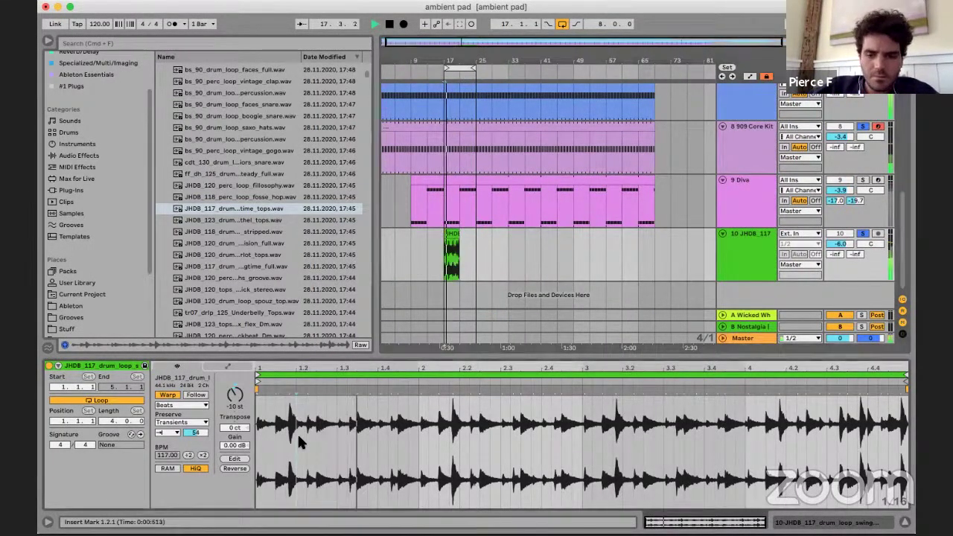
key(super+a)
key(super+u)
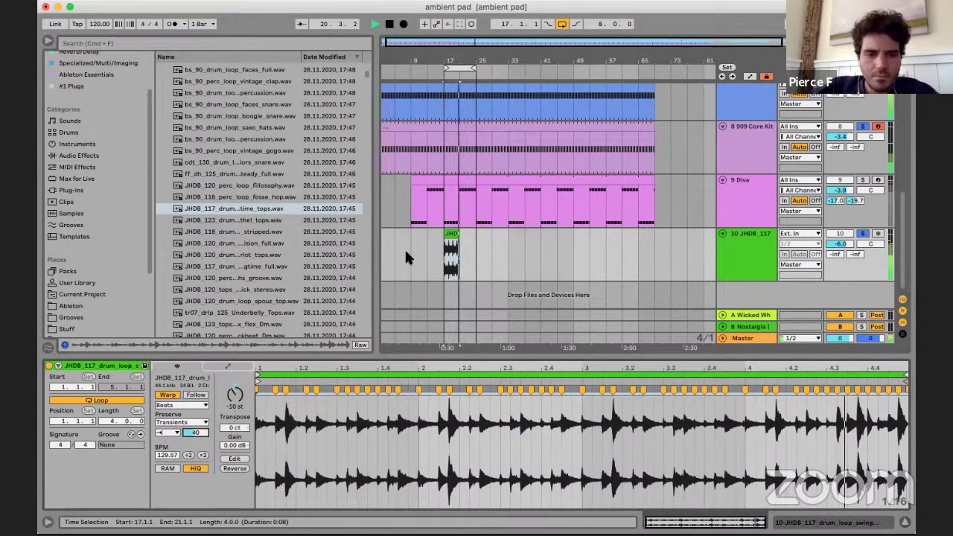
key(space)
key(space)
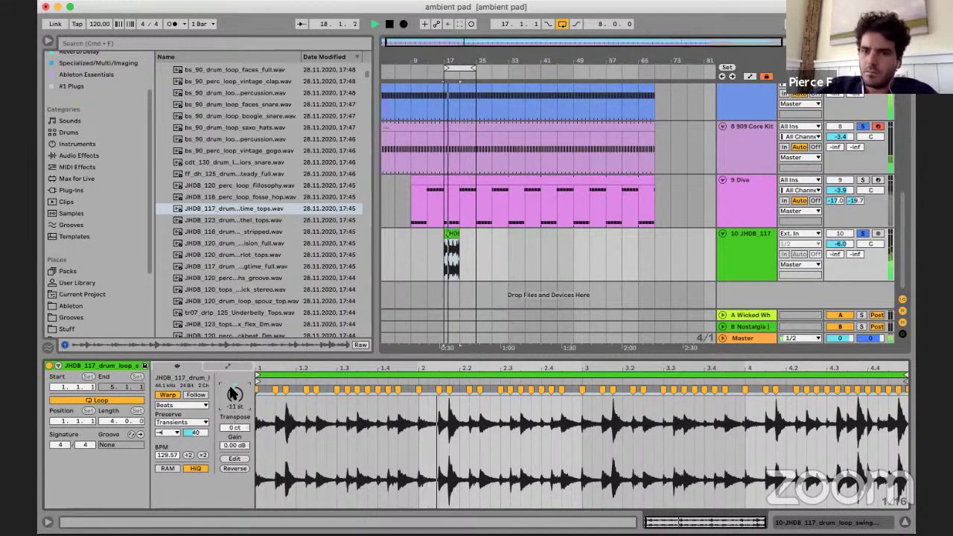
drag(233, 413, 233, 421)
- Set the JHDB_117 track's volume to -7.4 dB, its Wicked send to -20.6 dB and its Nostalgia send to -19.4 dB
drag(838, 242, 848, 250)
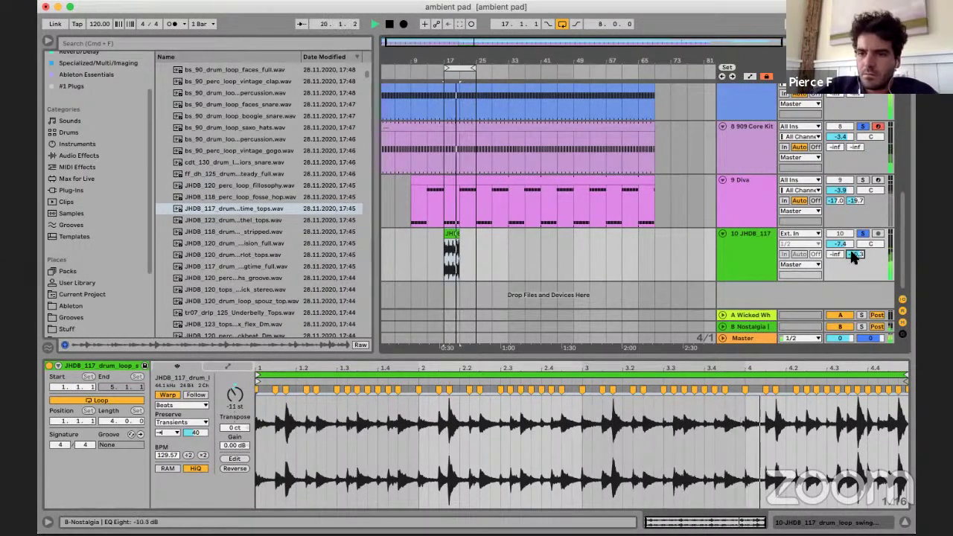
scroll(854, 254, down, 3)
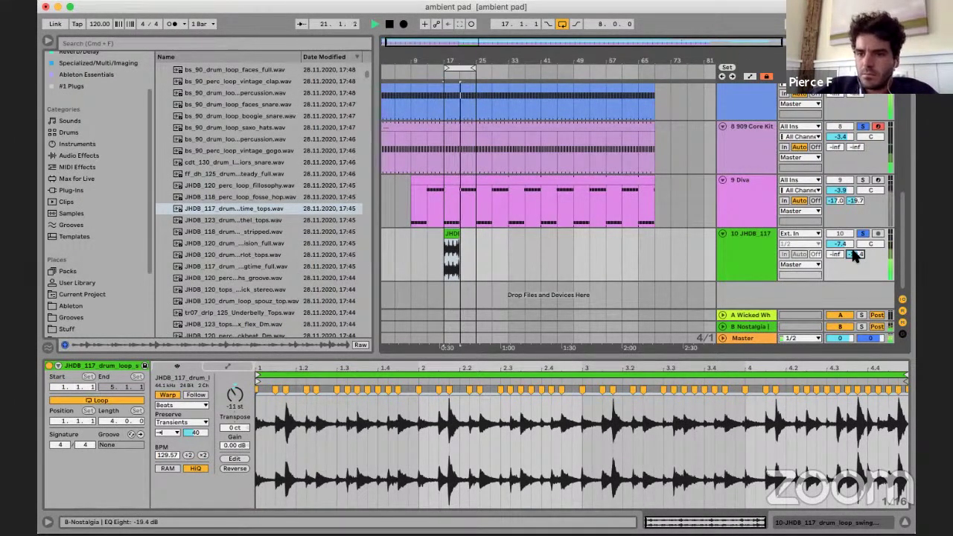
scroll(832, 256, up, 5)
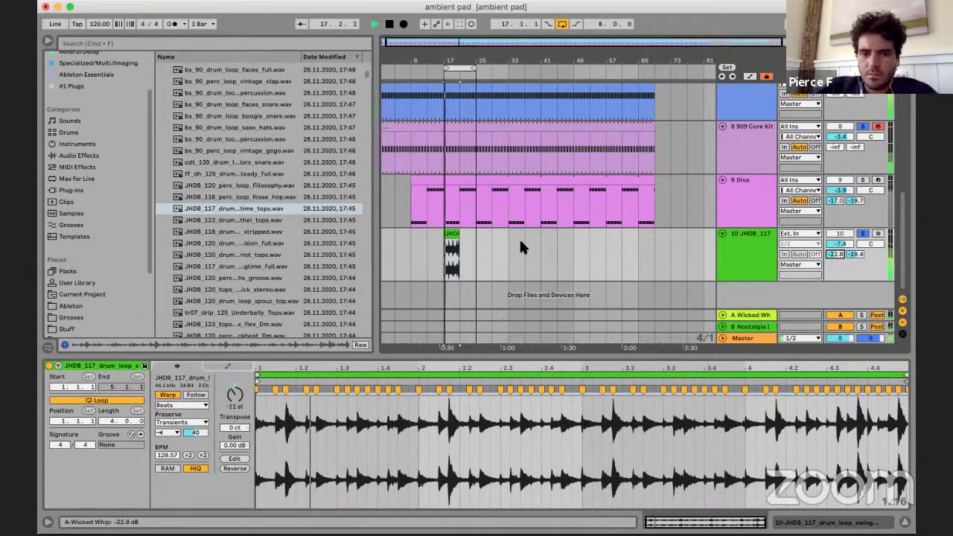
scroll(832, 254, up, 2)
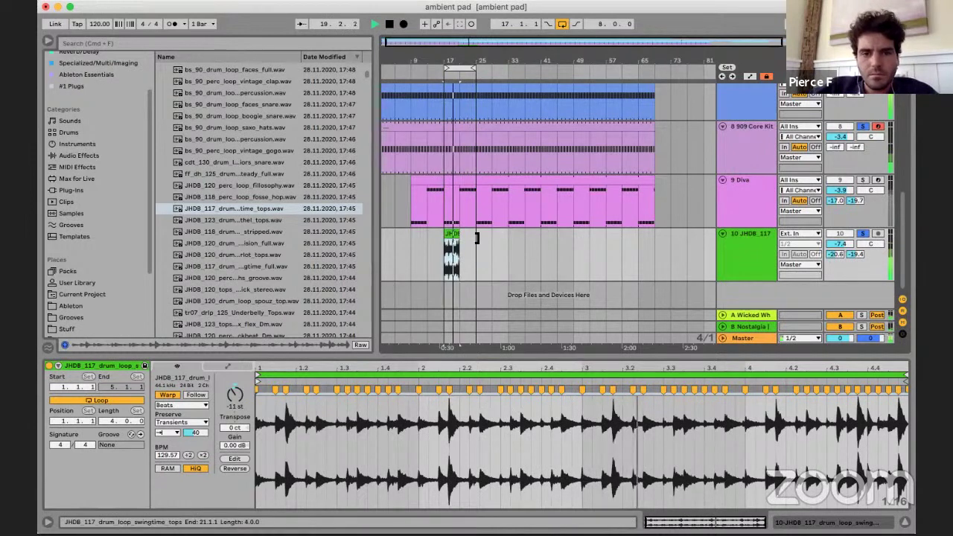
- Extend the JHDB_117 loop clip to bar 25, unsolo the drum tracks and lower the loop track's volume to -10.4 dB
key(super+d)
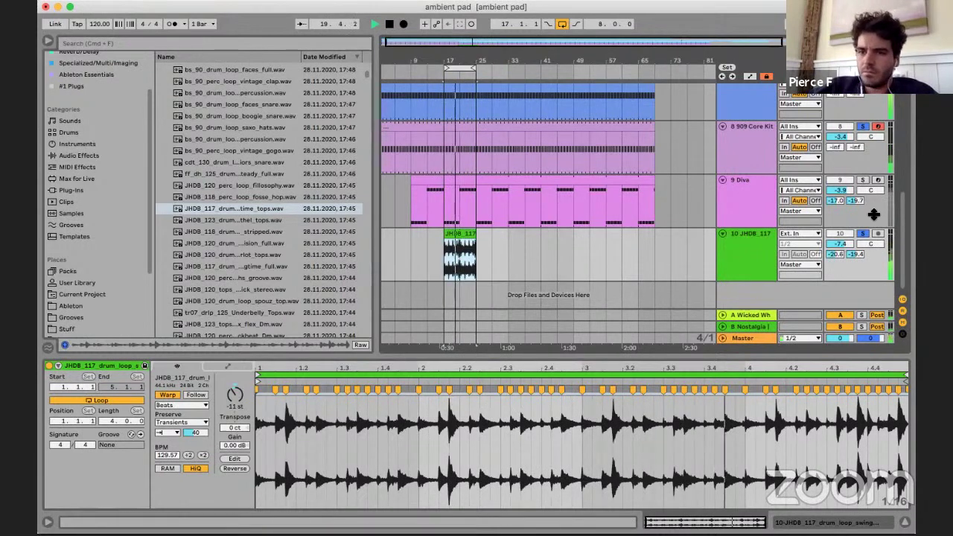
click(862, 126)
scroll(839, 245, down, 2)
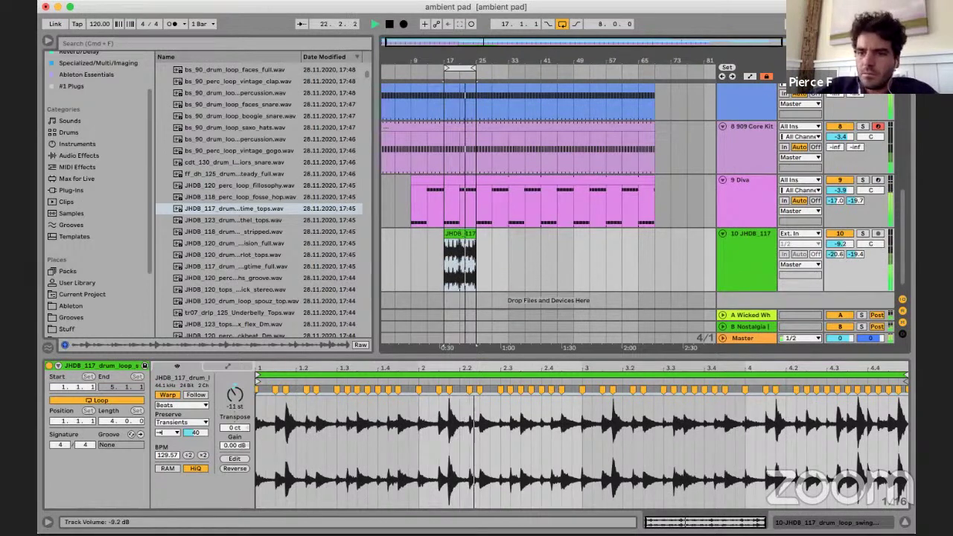
scroll(839, 246, down, 2)
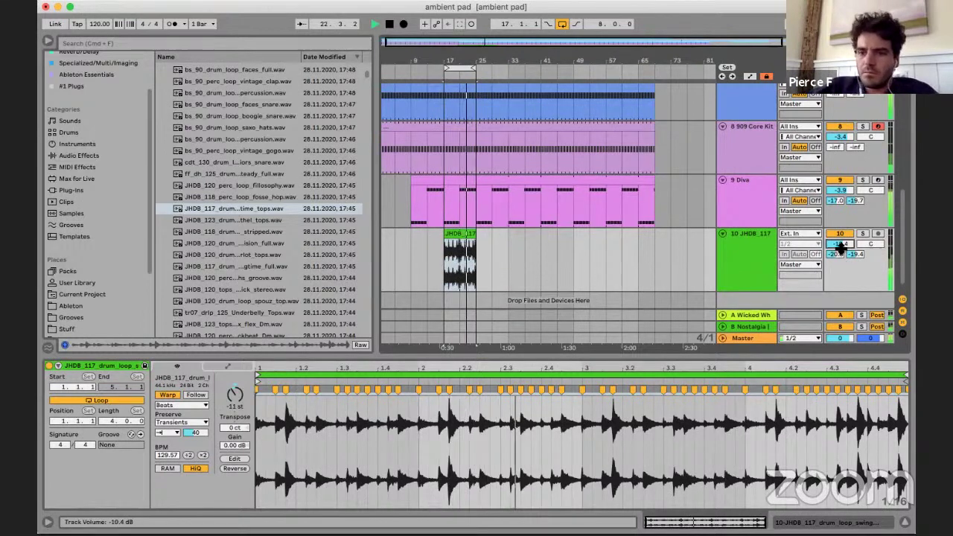
click(813, 276)
- Play the full arrangement from bar 9, lower the 2 Group track's volume to -8.3 dB and fold the station announcement track
click(462, 231)
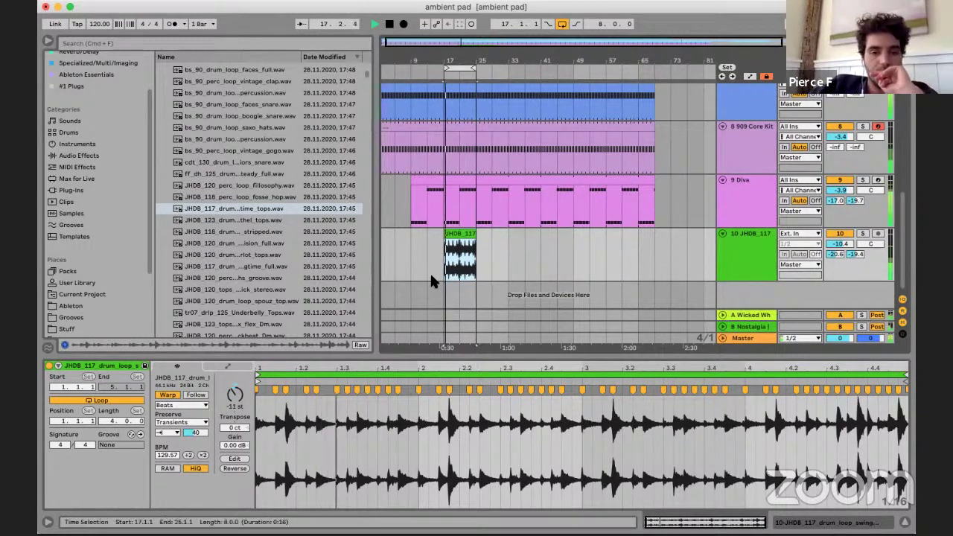
click(461, 252)
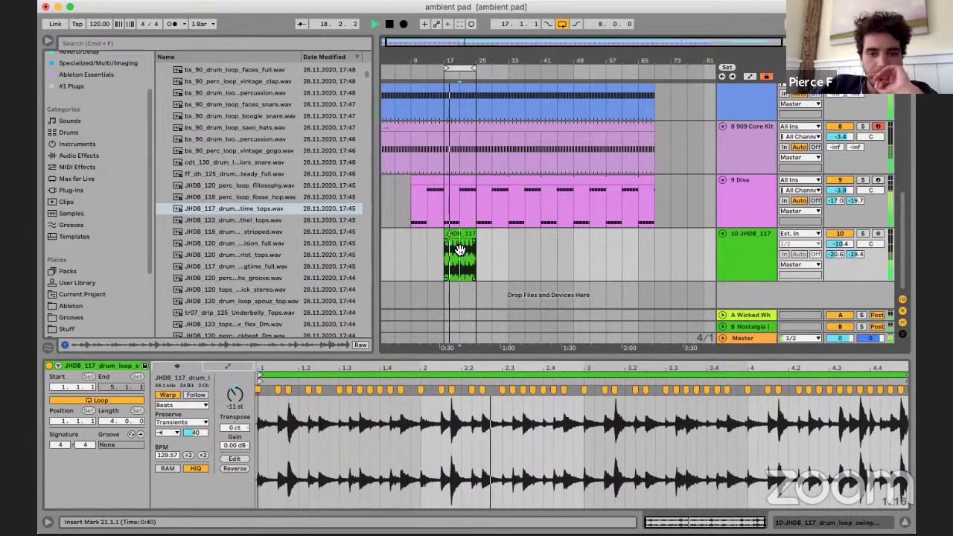
click(397, 250)
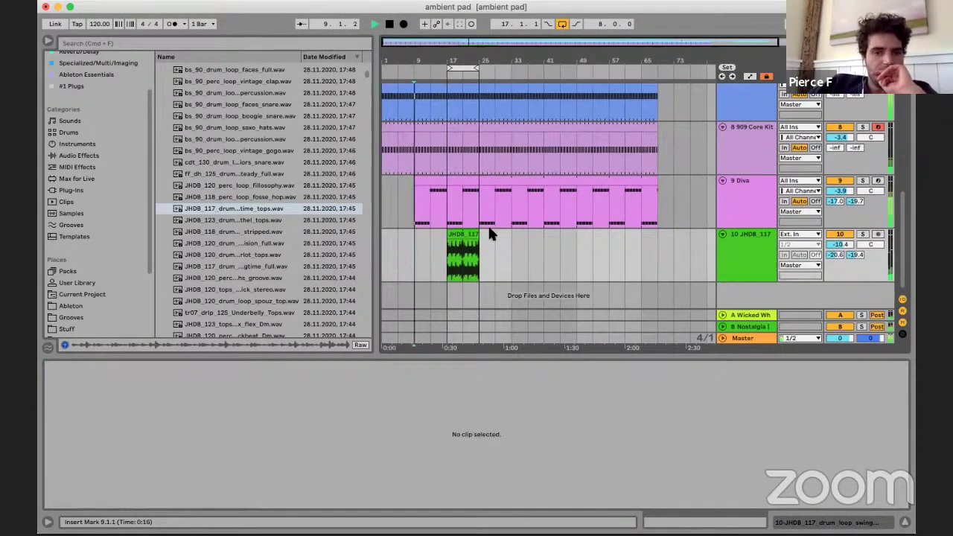
scroll(478, 204, up, 3)
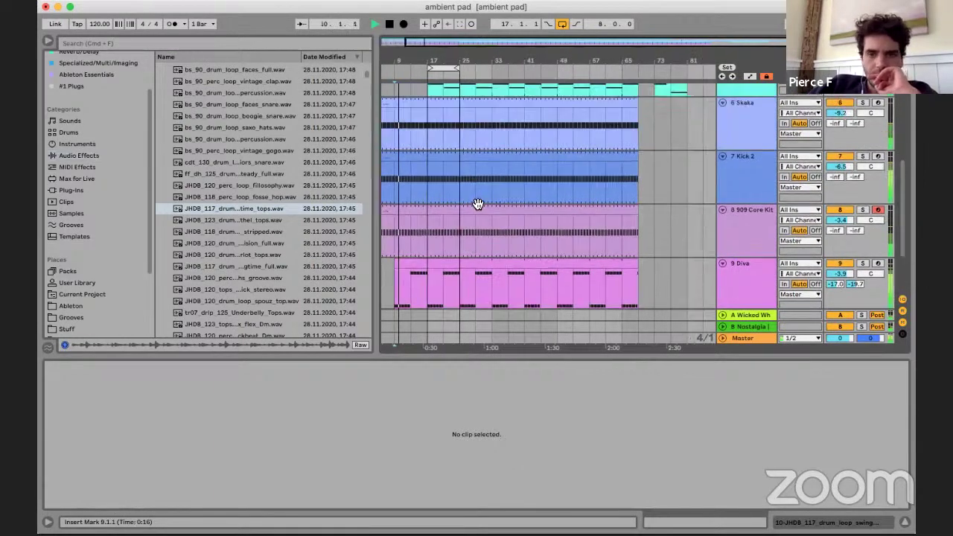
scroll(803, 210, up, 5)
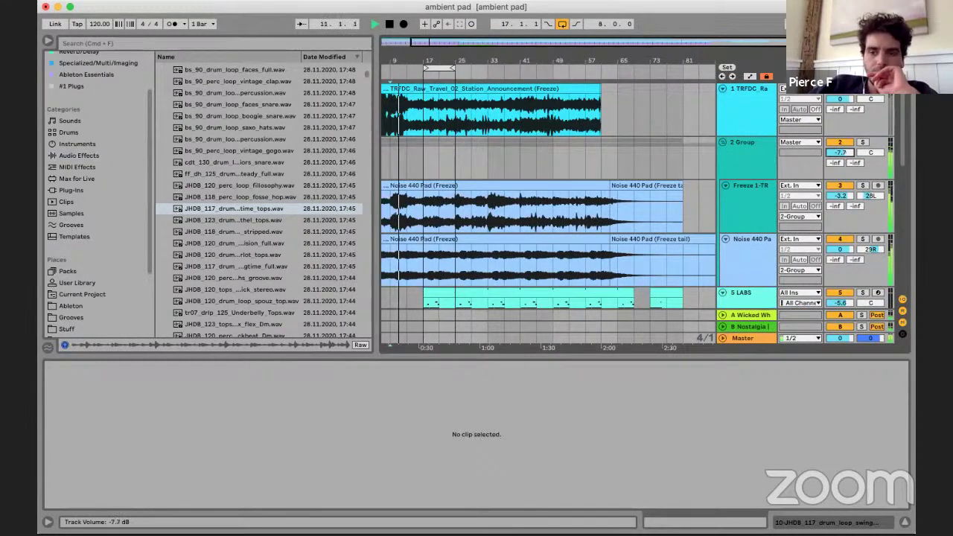
drag(840, 151, 851, 154)
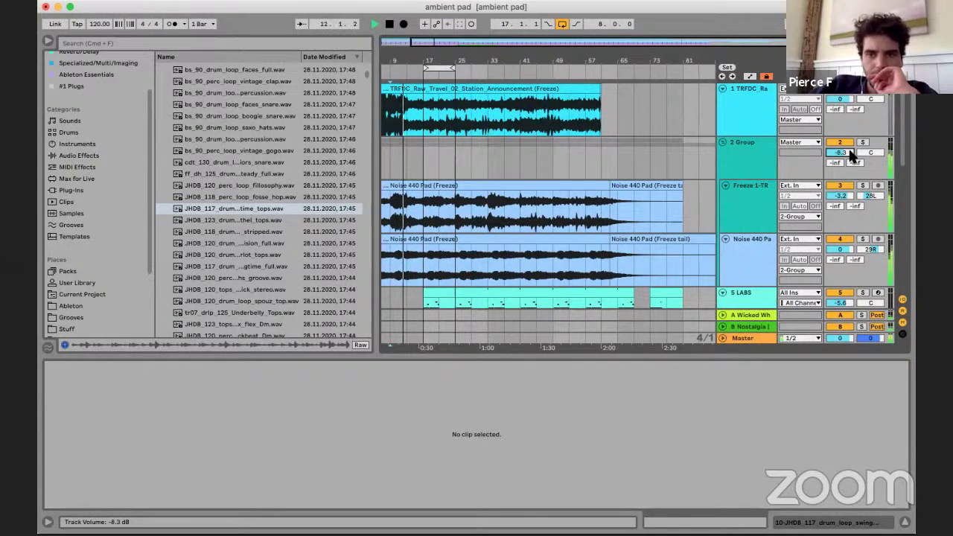
click(721, 87)
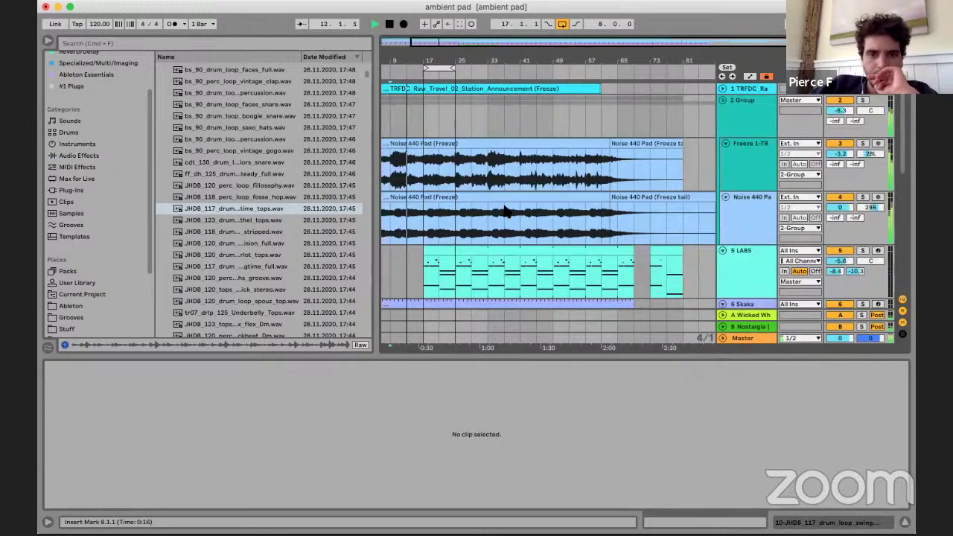
- Turn off arrangement looping and extend the JHDB_117 loop clip to bar 69, where the drum clips end
scroll(489, 164, down, 5)
click(562, 23)
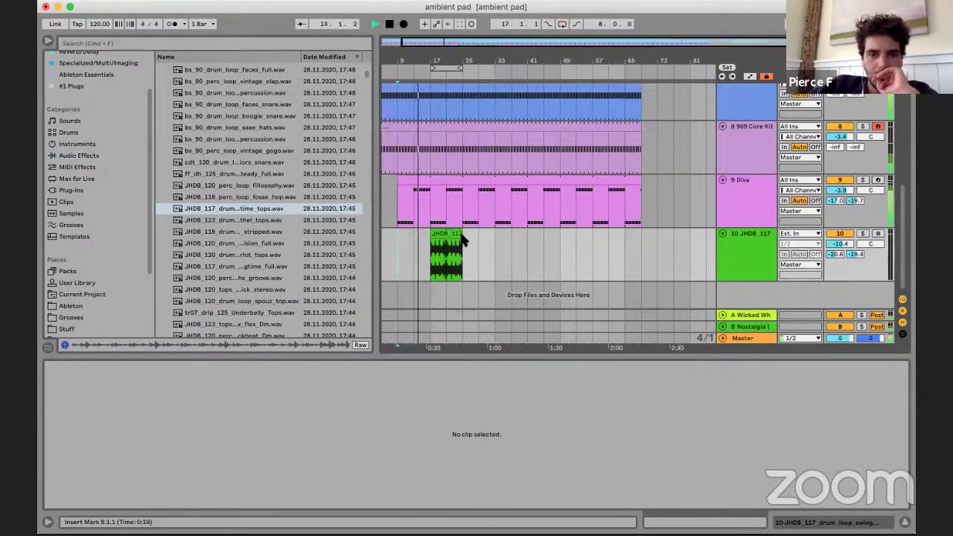
drag(462, 234, 641, 246)
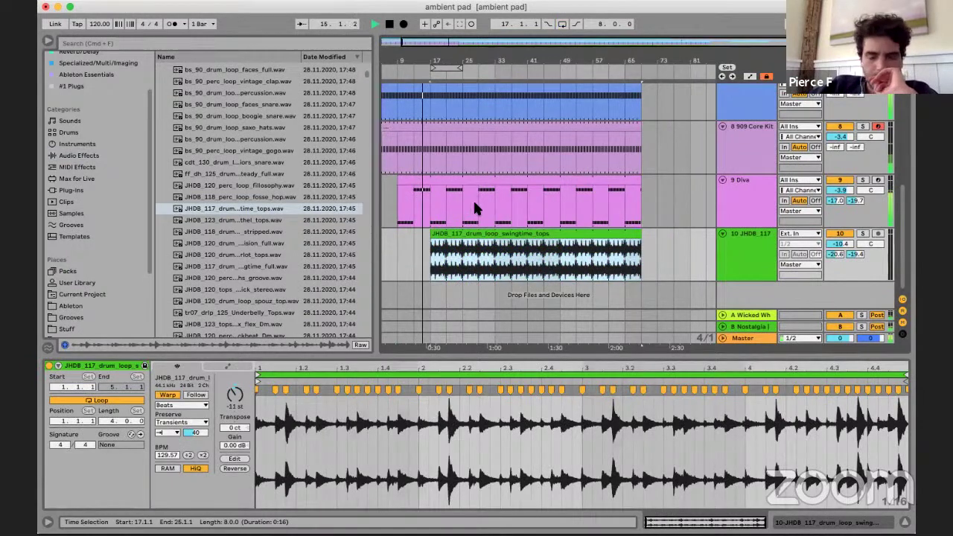
- Set the 909 Core Kit track's volume to -1.6 dB and the JHDB_117 track's volume to -12.5 dB
drag(846, 136, 848, 132)
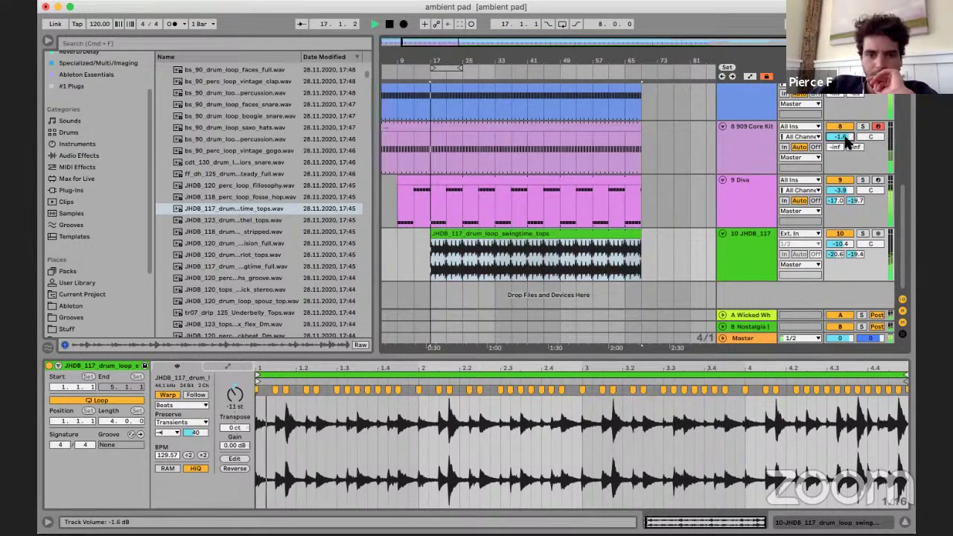
drag(838, 245, 840, 247)
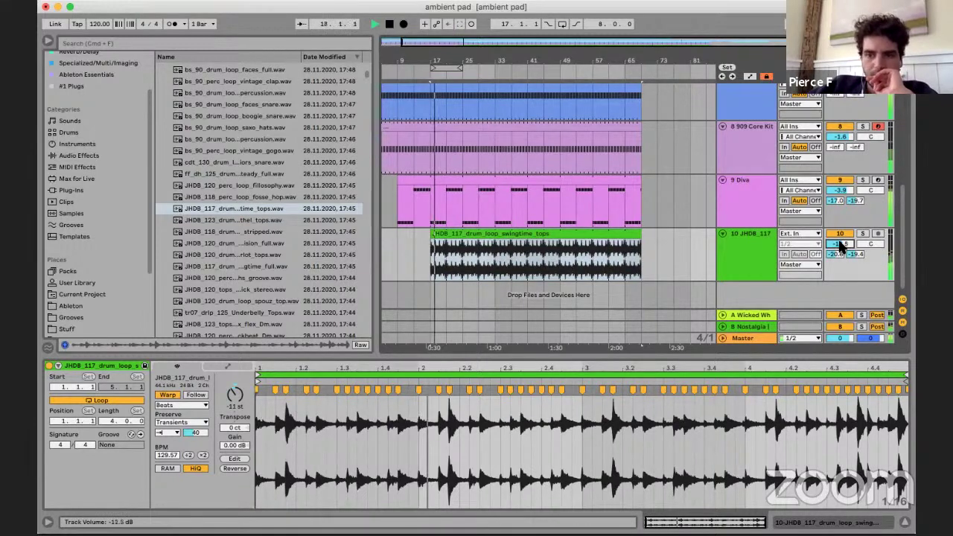
- Split the LABS melody clip at bar 25 to separate its first eight bars
scroll(514, 171, up, 5)
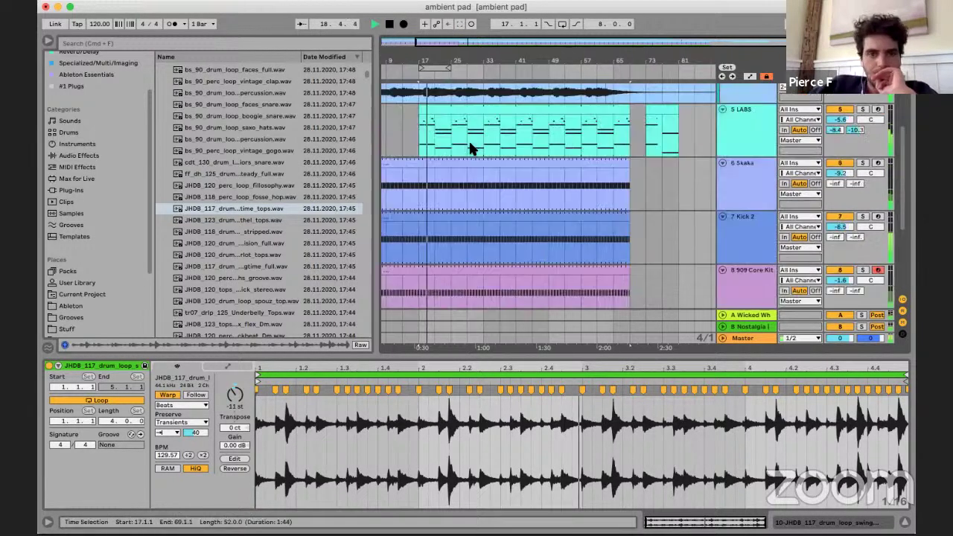
click(444, 144)
click(447, 143)
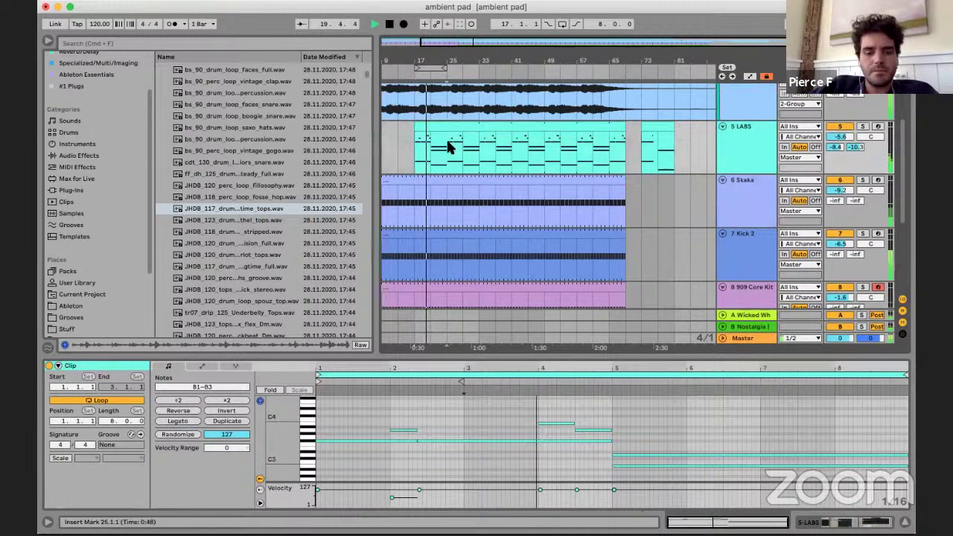
key(super+e)
- Delete the short melody notes in bars 2 and 4 of the first LABS clip and audition it from bar 17
click(436, 130)
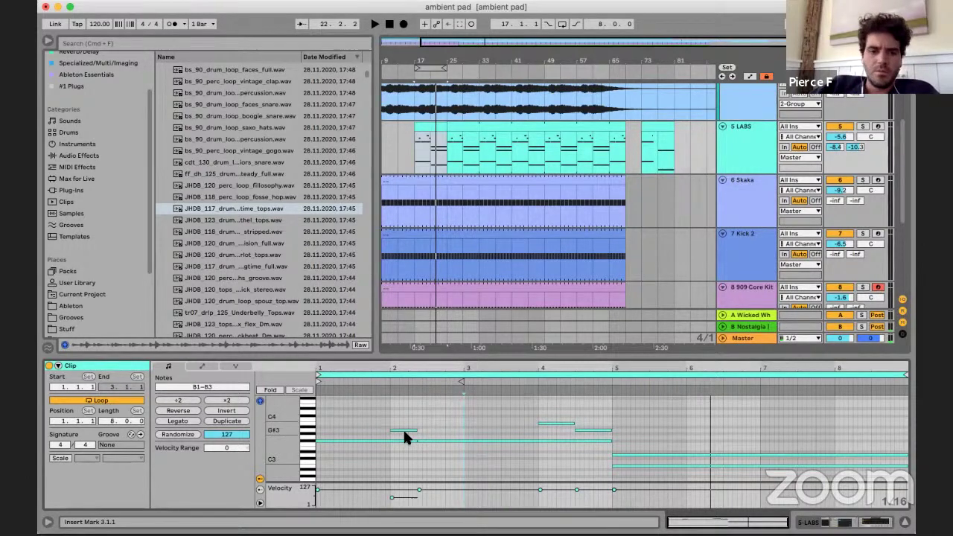
scroll(404, 430, down, 1)
drag(511, 410, 588, 430)
key(Delete)
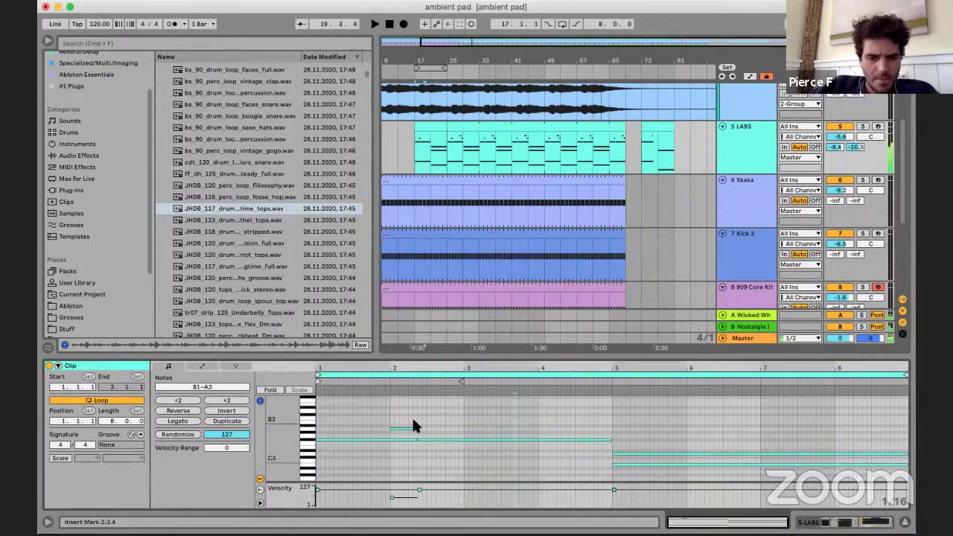
click(415, 428)
key(Delete)
key(space)
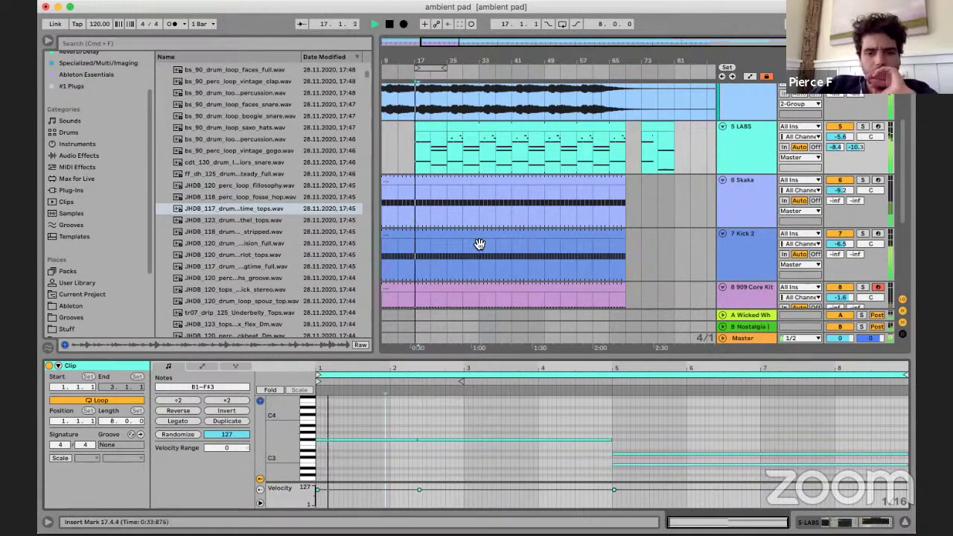
scroll(444, 453, down, 3)
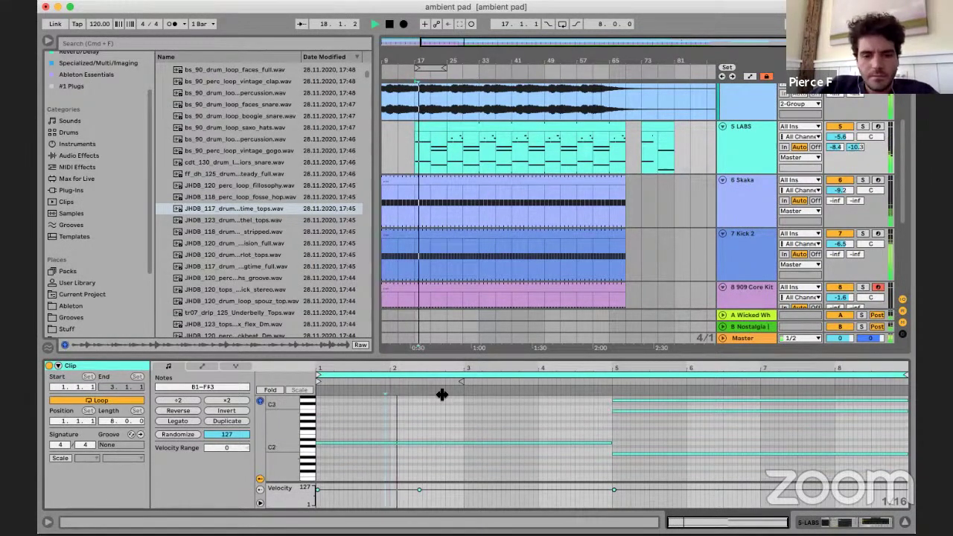
scroll(443, 416, up, 4)
key(space)
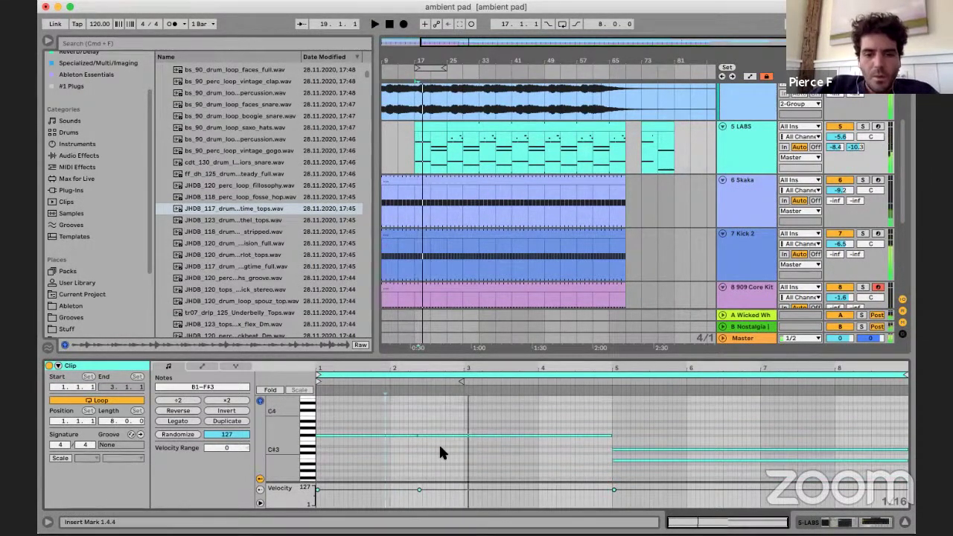
- Split the long F#3 note at bar 3, add a D3 note from bar 3 to bar 5 and replay the clip
drag(419, 436, 493, 451)
click(459, 430)
click(458, 436)
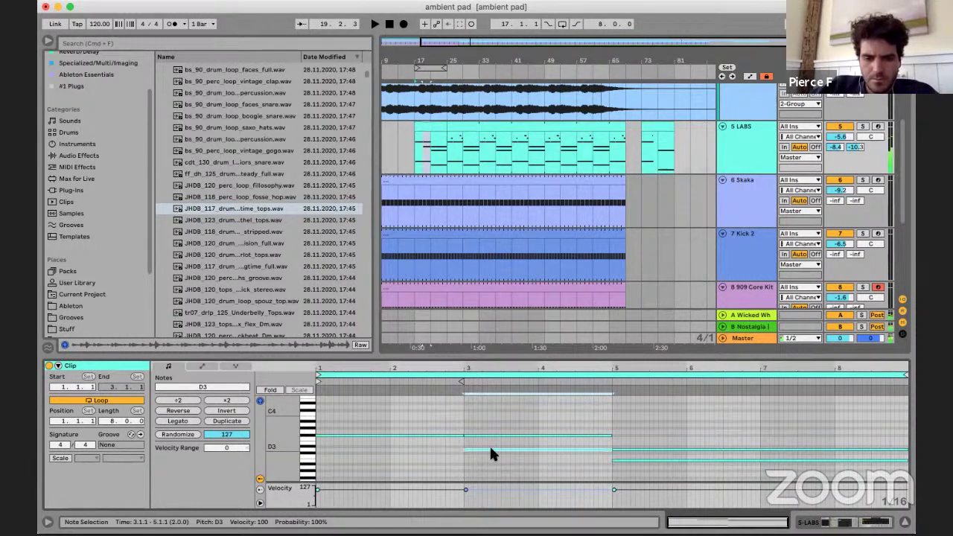
key(space)
click(462, 430)
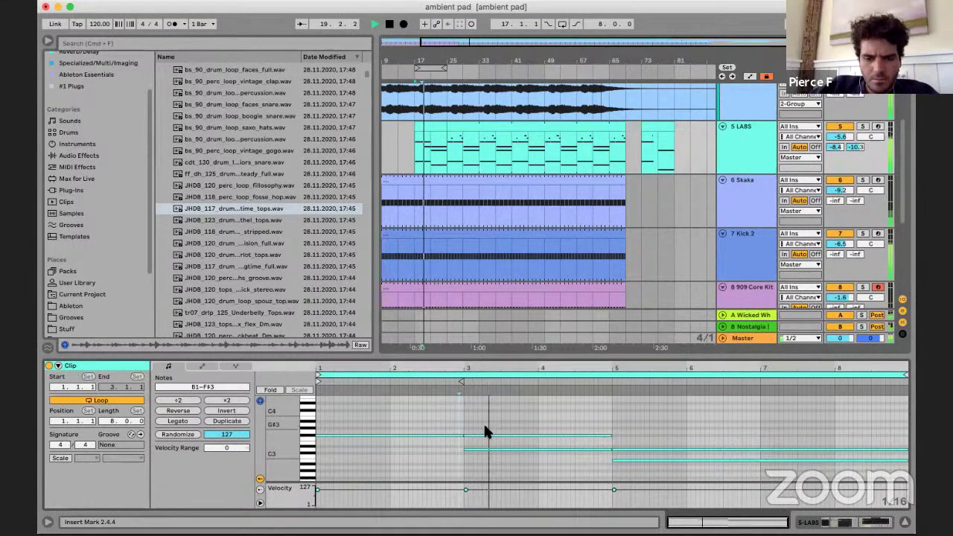
scroll(482, 421, down, 2)
key(space)
- End the F#3 and D3 notes at bar 4, place a slightly lower note through bar 4 and cut the bass note at bar 3
scroll(521, 417, up, 1)
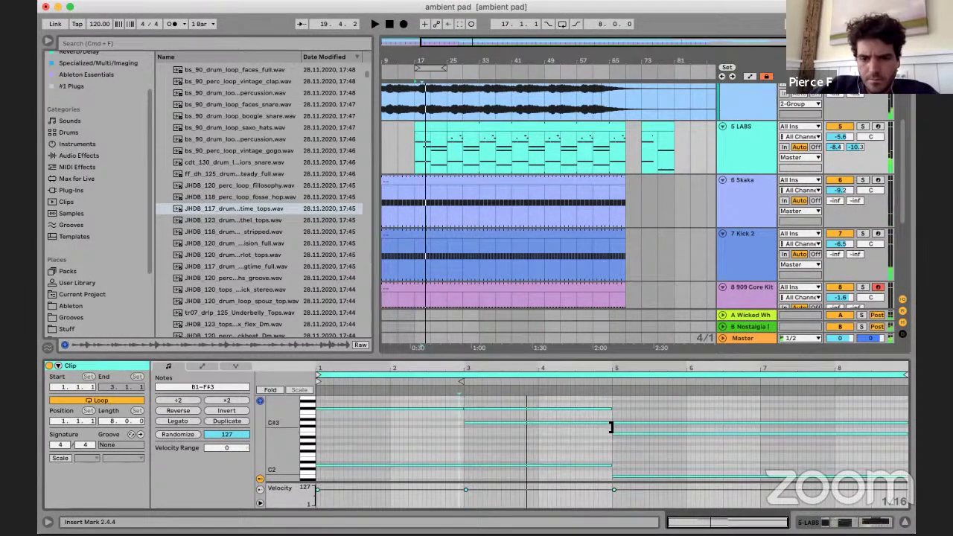
drag(601, 408, 544, 428)
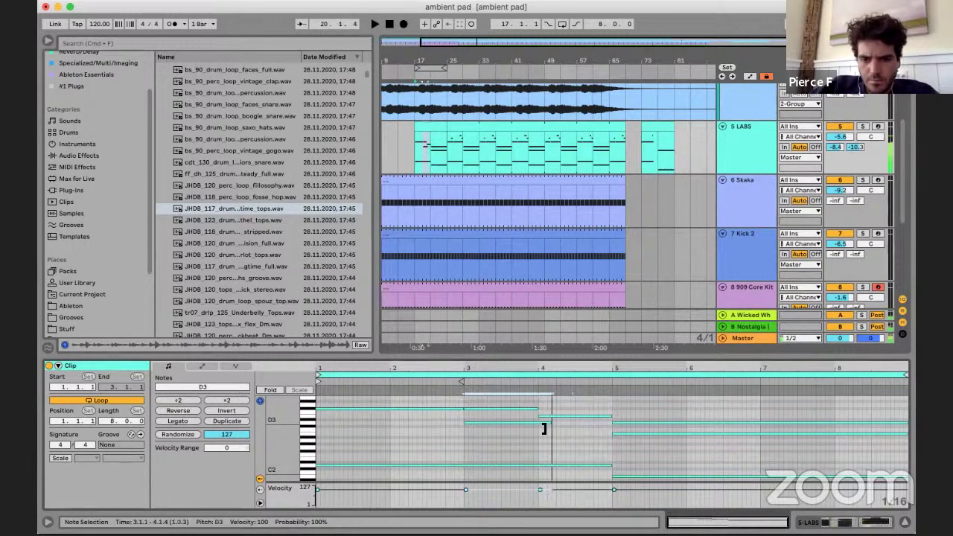
drag(605, 467, 458, 467)
- Transpose the F#3 note in bar 3 down an octave to F#2, add a bass note beneath it and replay from bar 17
click(477, 416)
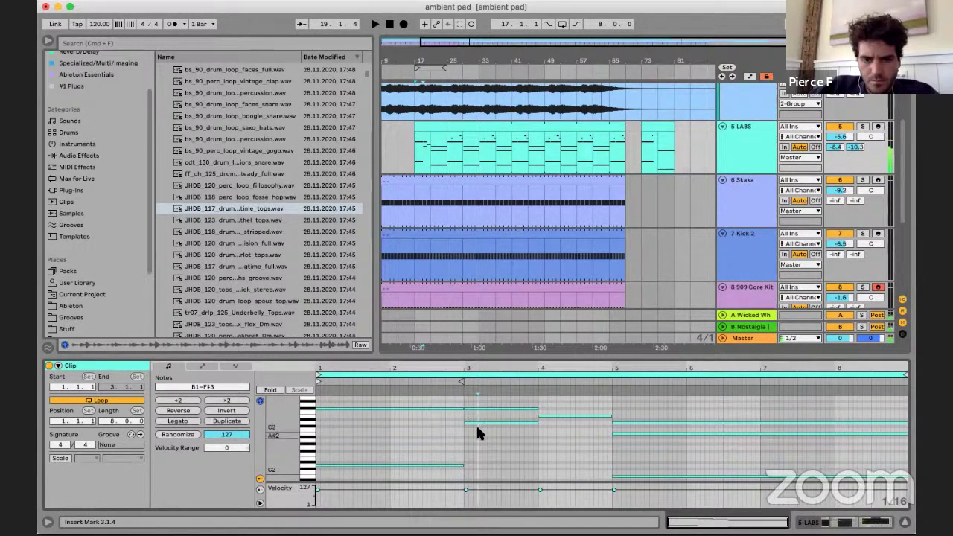
mouse_move(477, 422)
mouse_down()
mouse_move(479, 469)
mouse_move(473, 461)
mouse_move(478, 468)
mouse_move(514, 451)
mouse_move(486, 409)
mouse_up()
key(shift+Down)
key(space)
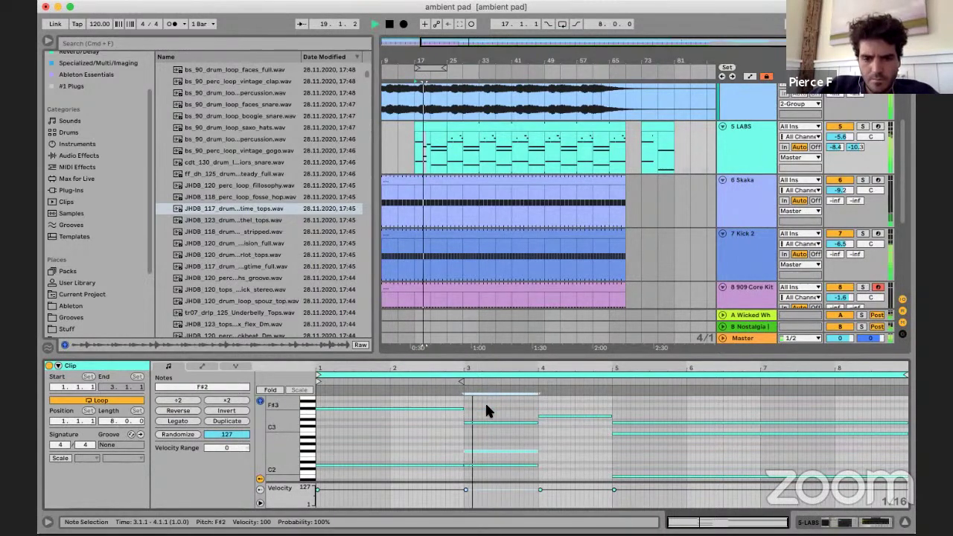
click(562, 443)
click(515, 466)
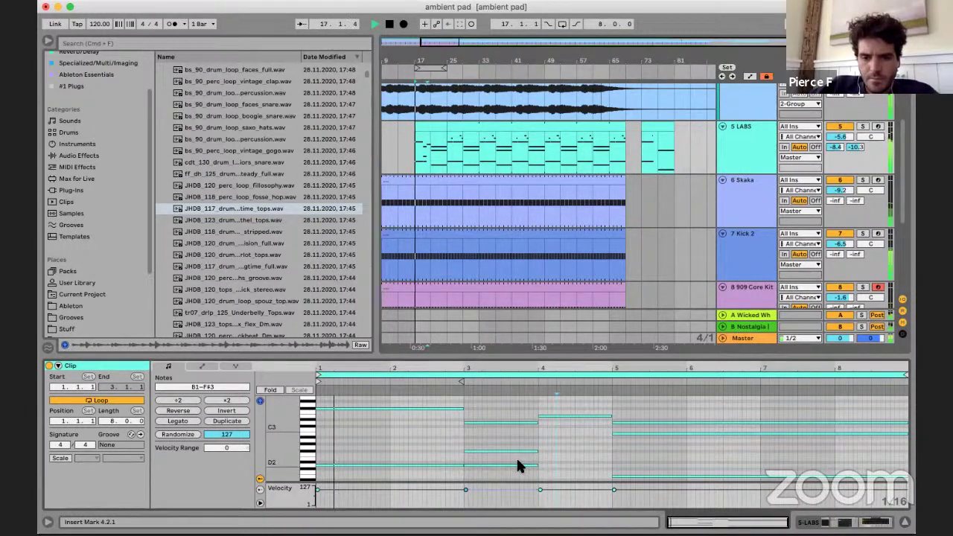
- Add E2 and A2 notes spanning bar 4 of the LABS clip, below the existing top note
key(space)
drag(515, 469, 583, 431)
key(space)
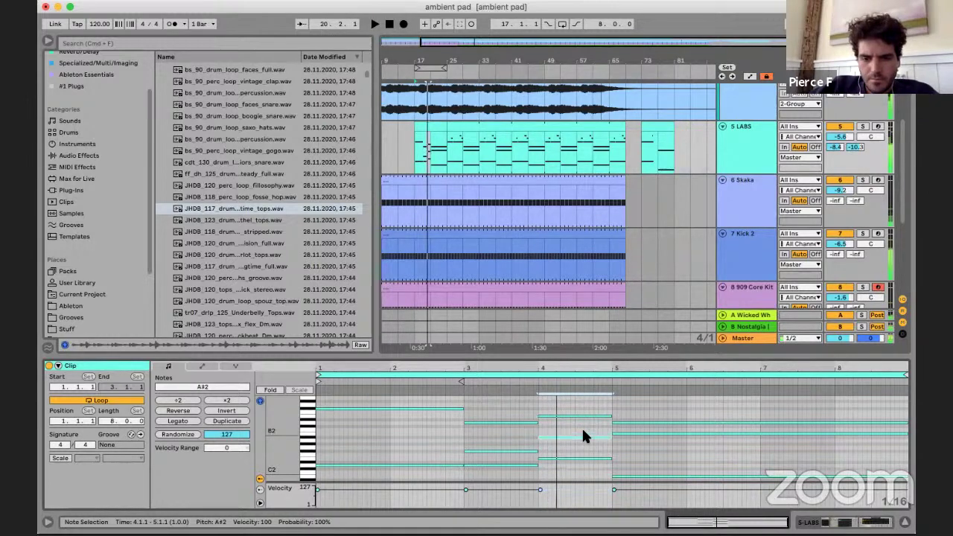
key(space)
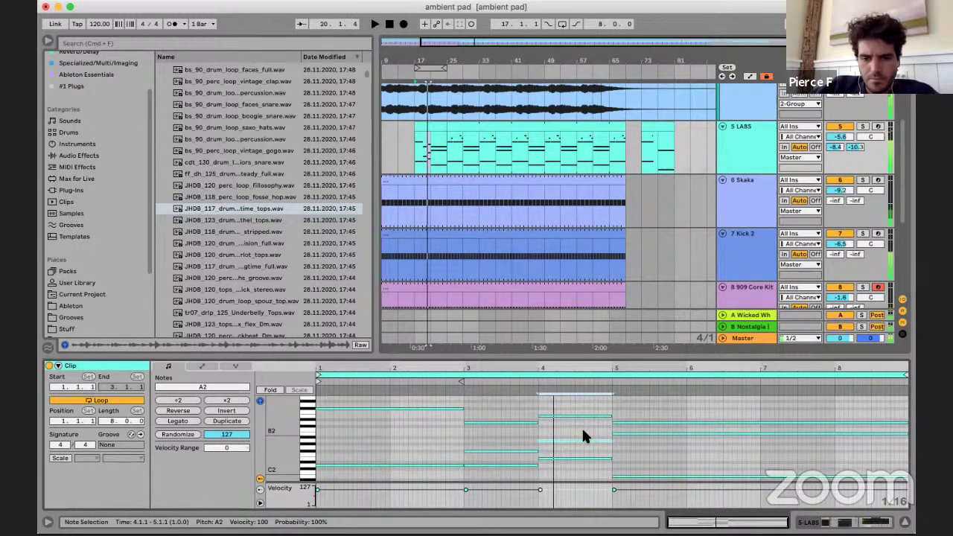
key(alt+Down)
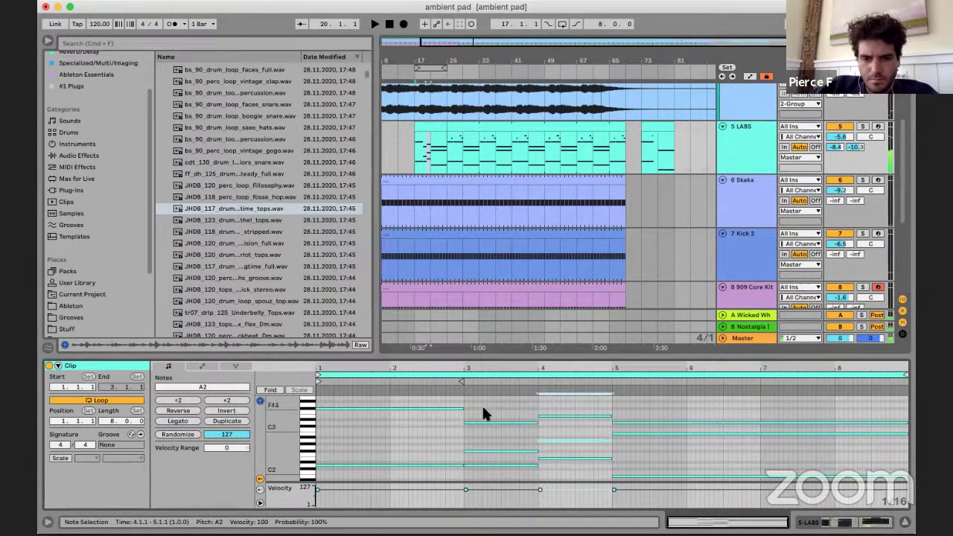
- Try the middle note of bar 4 at B2, A2 and G2, and delete it
drag(483, 404, 489, 478)
click(565, 441)
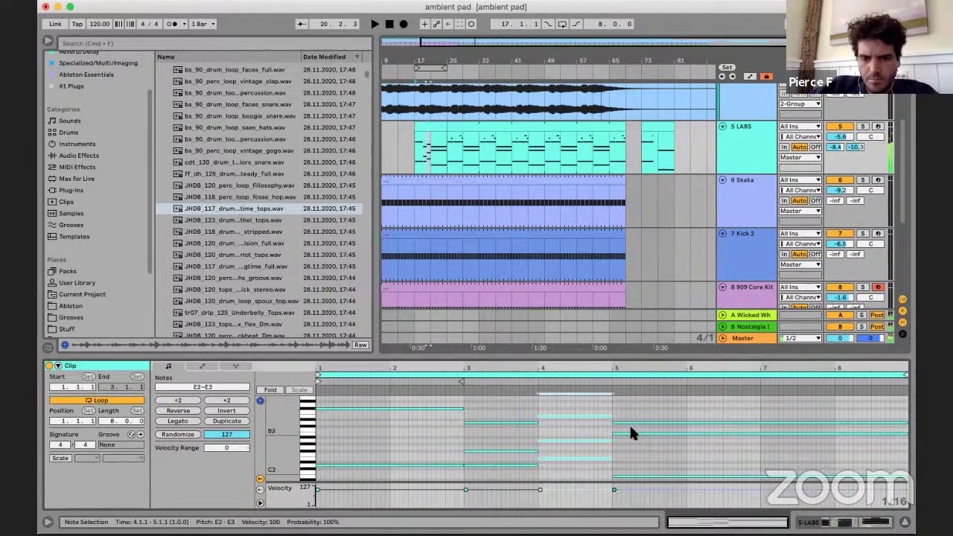
drag(570, 410, 567, 461)
click(560, 425)
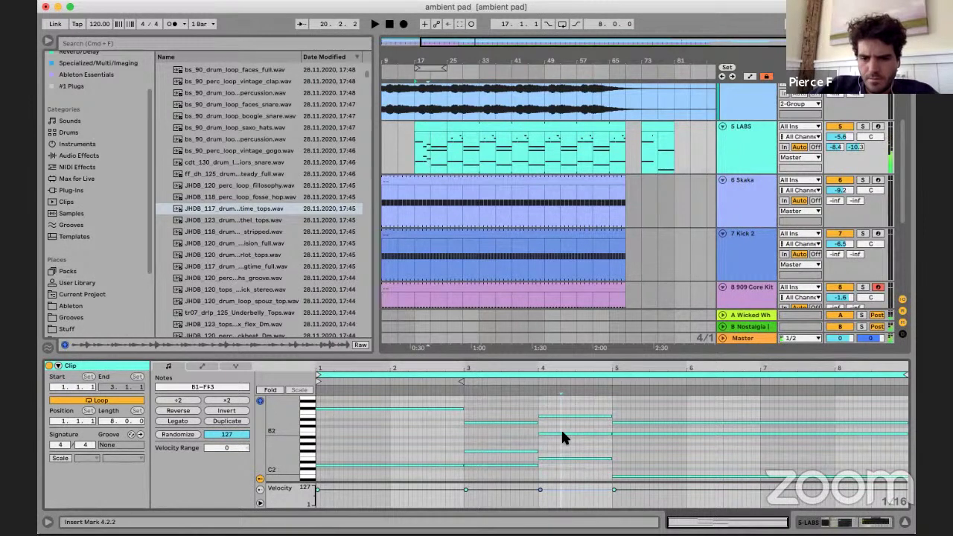
click(562, 432)
key(Up)
key(Up)
drag(560, 427, 561, 442)
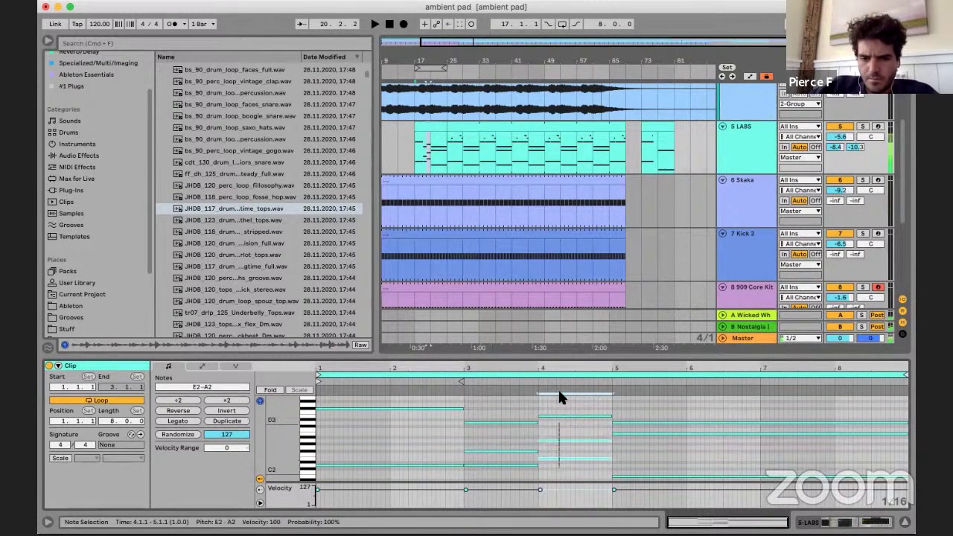
drag(564, 440, 563, 444)
key(Delete)
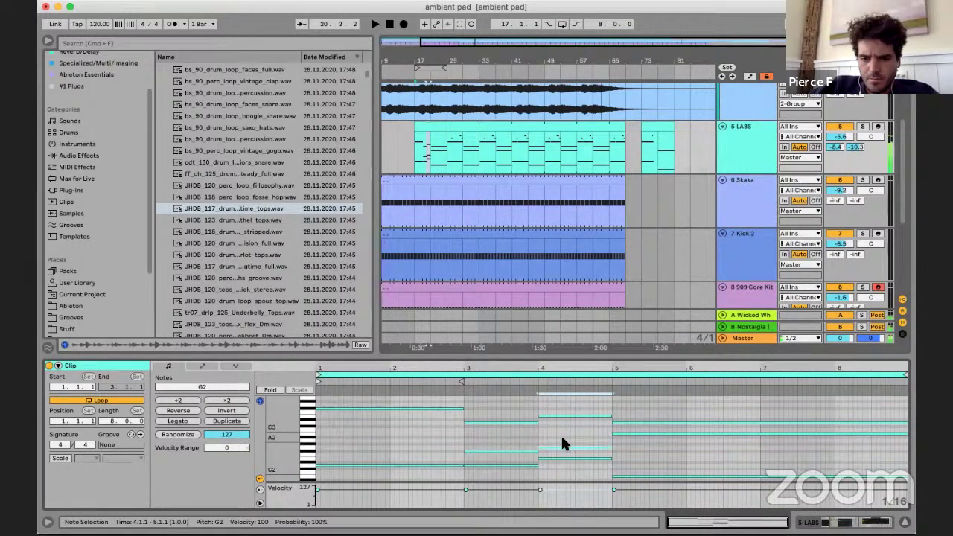
- Replay the LABS clip from bar 17 to audition the chord change in its first four bars
click(562, 437)
key(space)
click(485, 430)
scroll(484, 430, down, 1)
scroll(484, 430, up, 2)
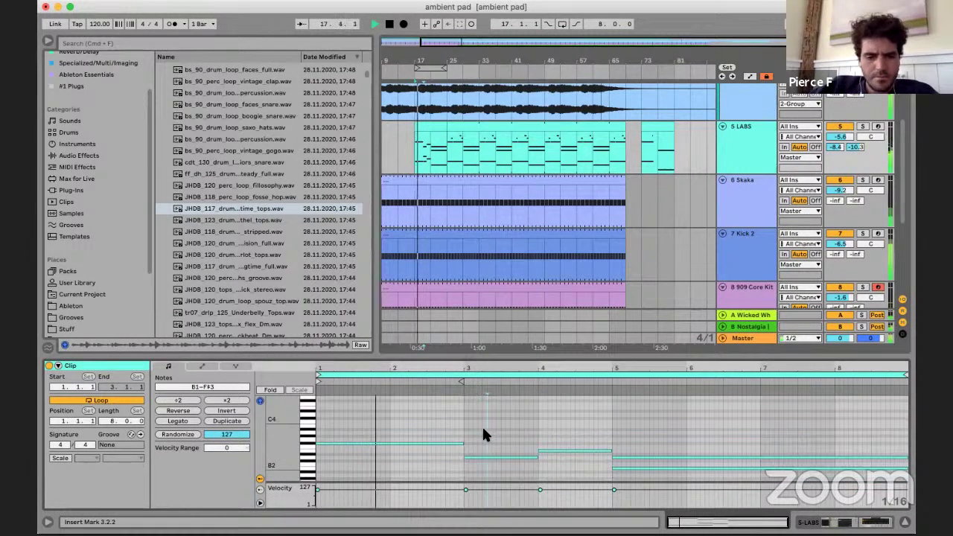
scroll(490, 421, down, 1)
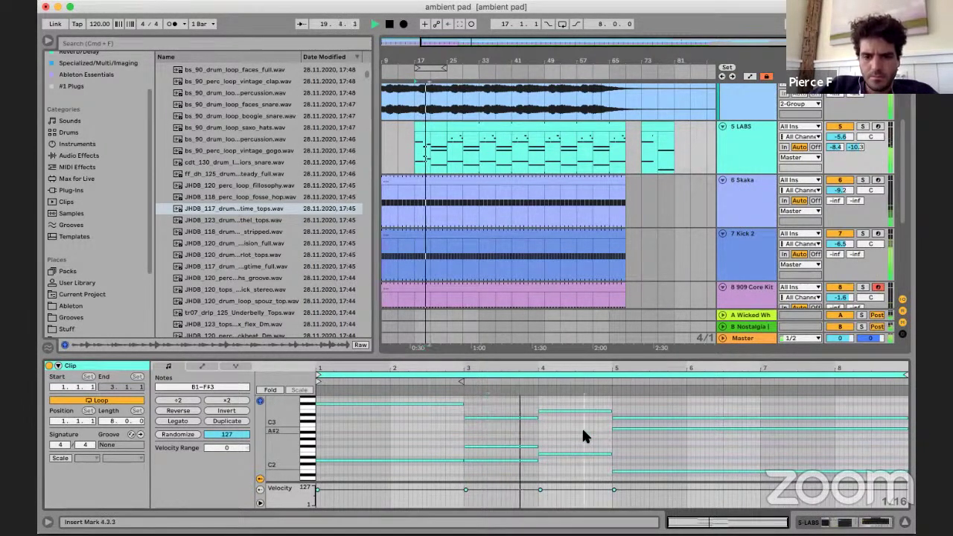
- Replace the bar 4 notes by extending the three-note bar 3 chord to bar 5, and replay from bar 17
key(space)
drag(568, 459, 608, 458)
key(Delete)
click(606, 451)
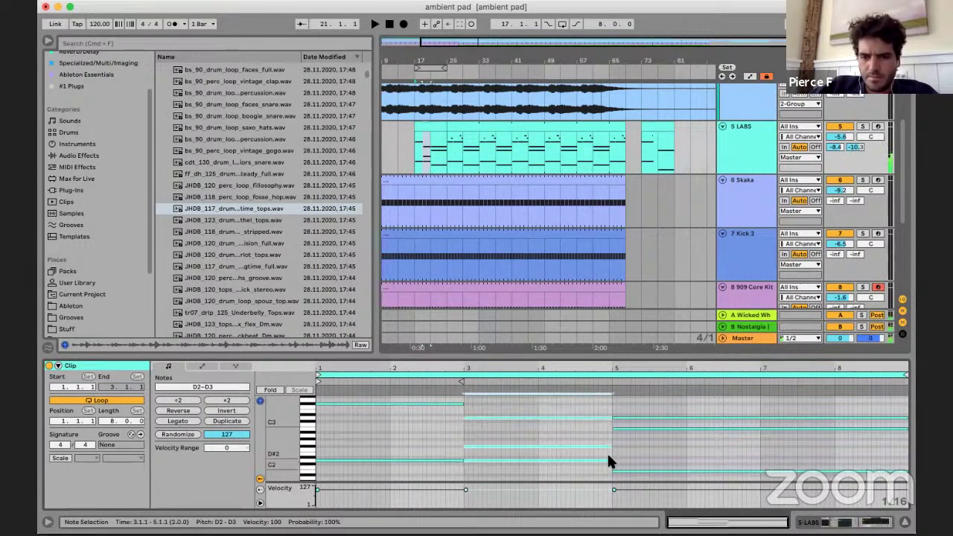
key(space)
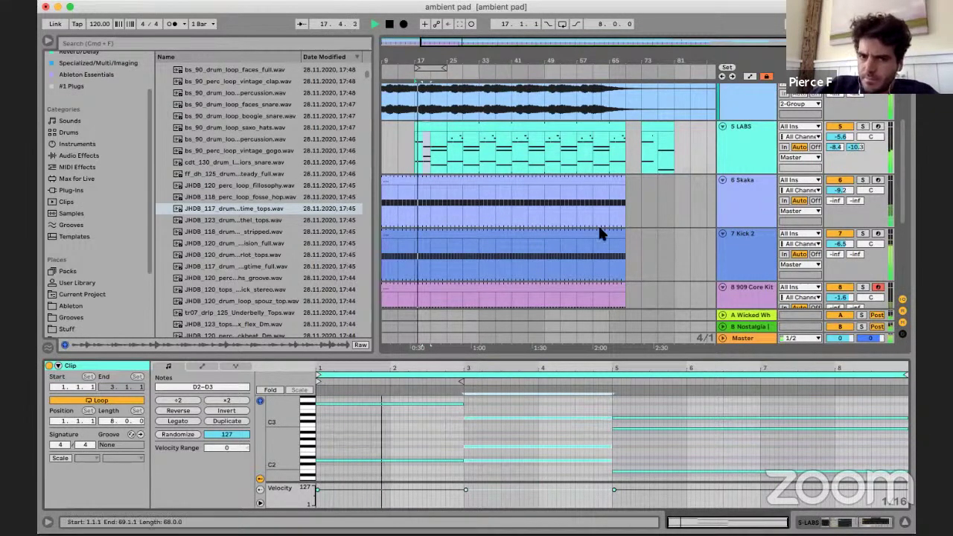
- Show the LABS device chain and review all tracks of the arrangement while auditioning the revised melody
click(843, 521)
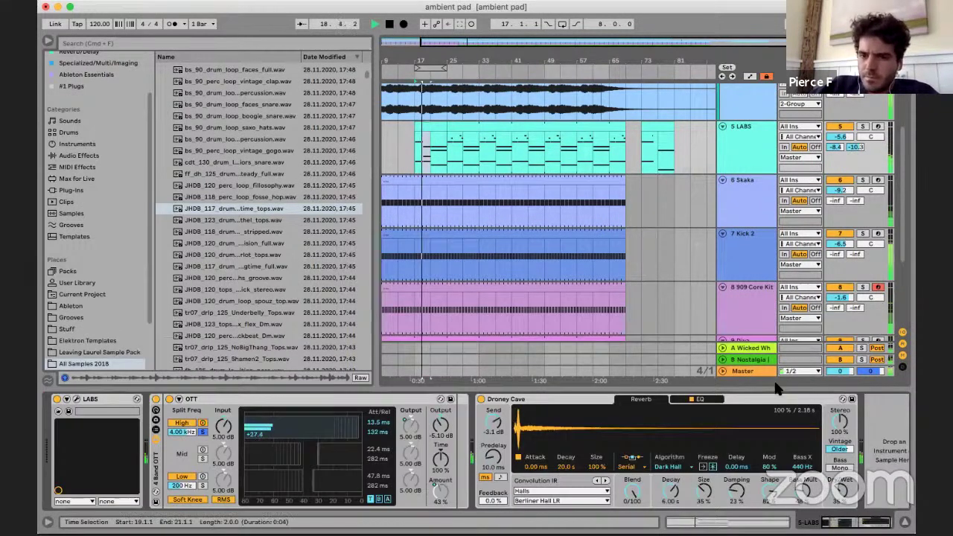
scroll(766, 219, down, 4)
drag(837, 225, 831, 216)
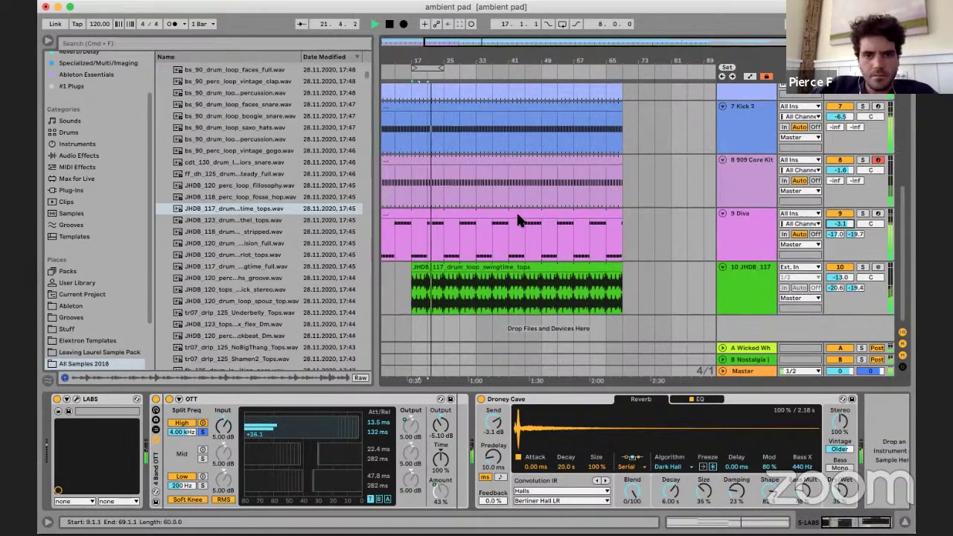
scroll(513, 212, up, 3)
scroll(505, 192, down, 2)
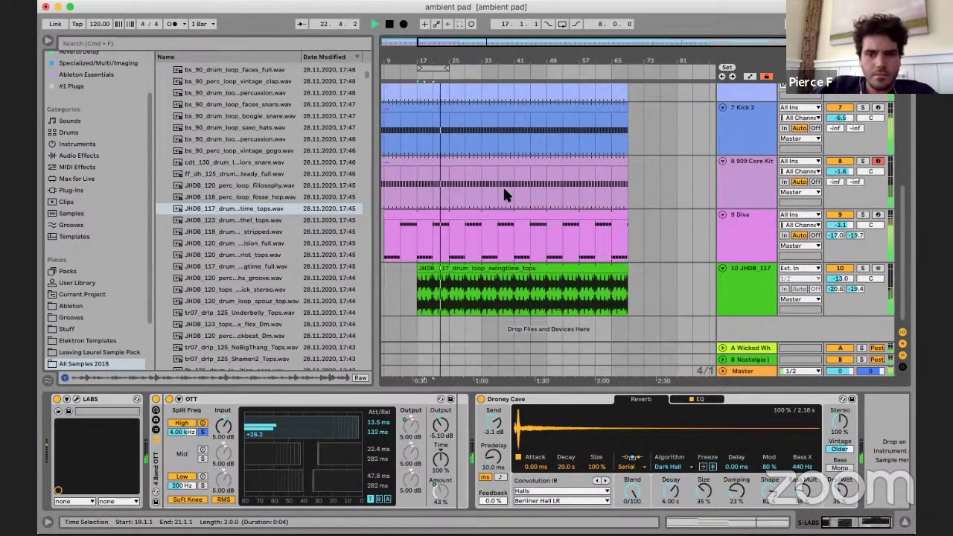
scroll(506, 192, left, 3)
scroll(505, 192, up, 5)
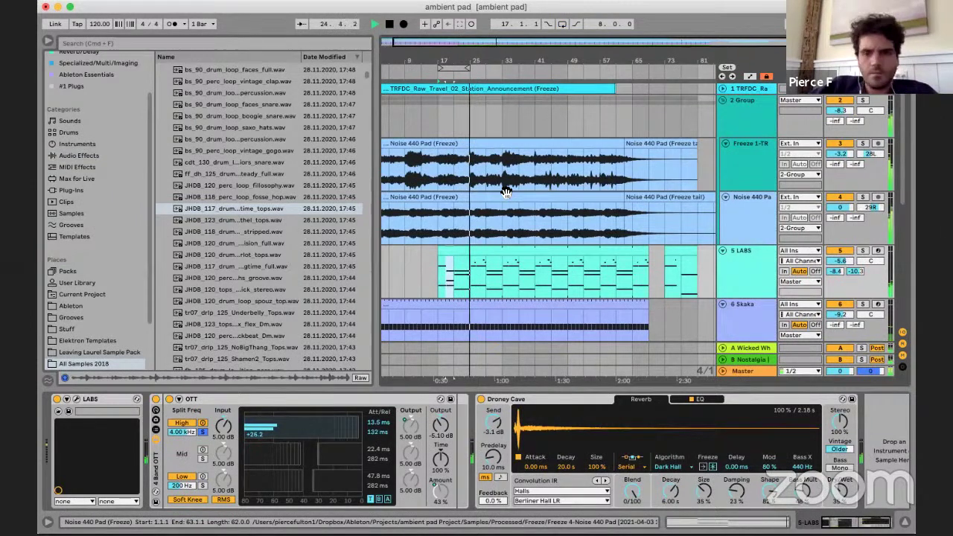
scroll(527, 164, down, 2)
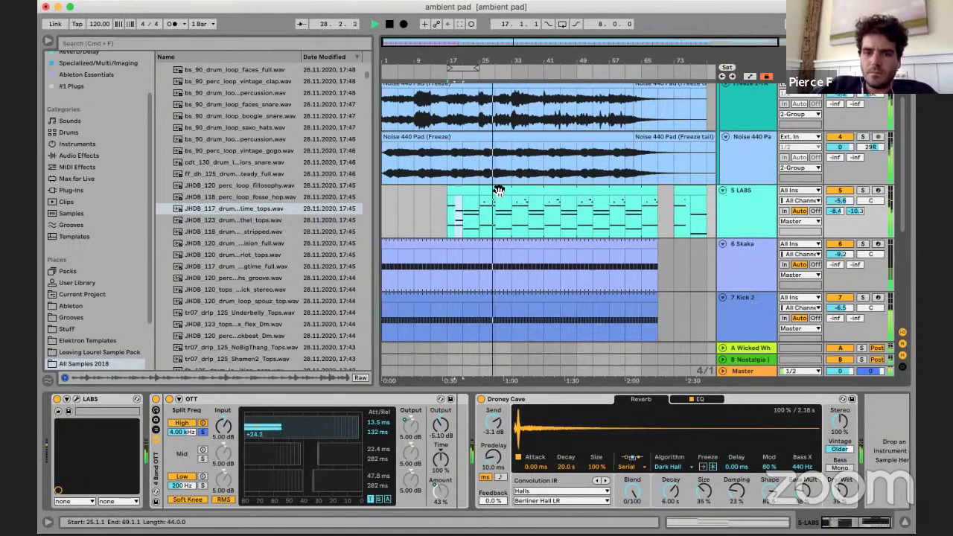
- Split the LABS melody at bar 33, delete its repeats from there to bar 69 and stop playback
click(509, 224)
key(super+e)
click(529, 191)
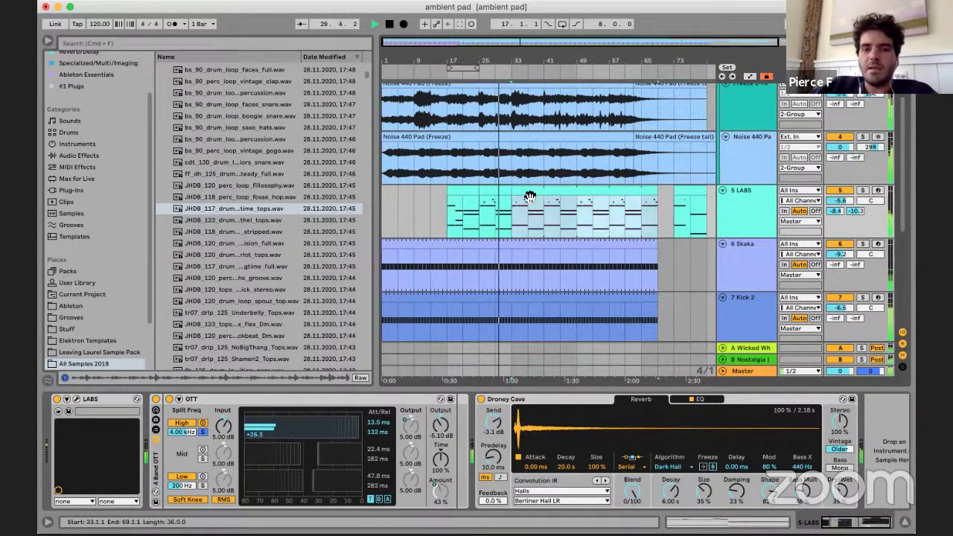
key(Delete)
key(space)
- Consolidate the LABS clips from bar 17 to bar 33 into one looped clip and extend it to bar 65
drag(513, 210, 442, 210)
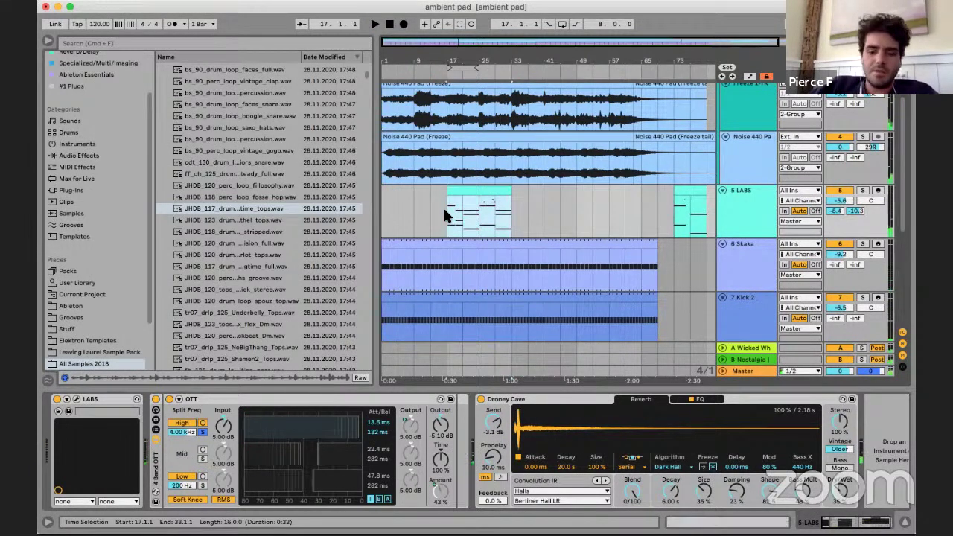
double_click(464, 189)
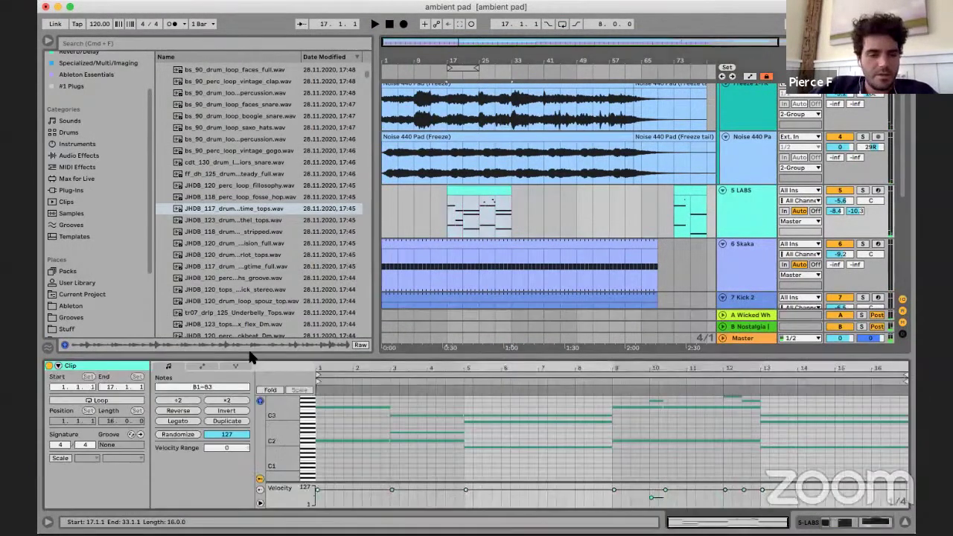
click(104, 400)
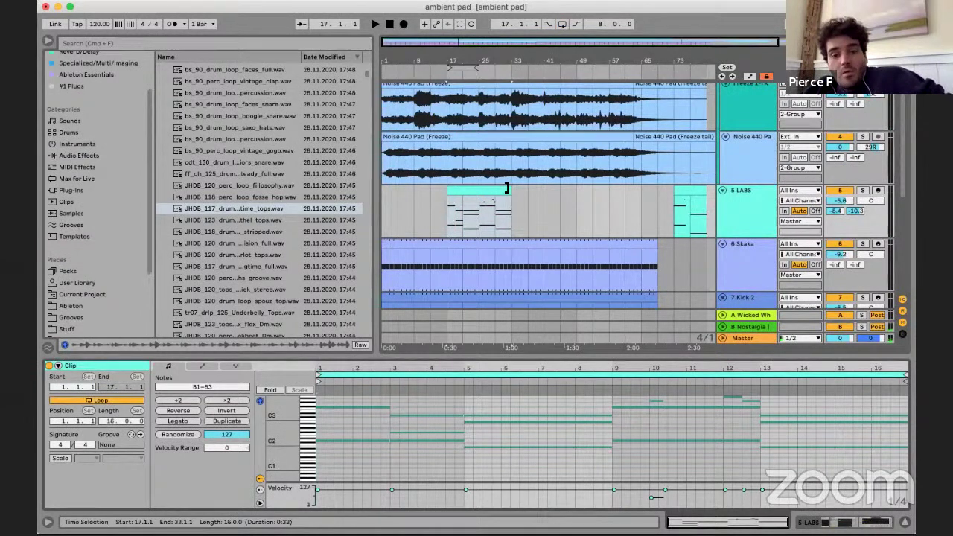
drag(506, 188, 644, 200)
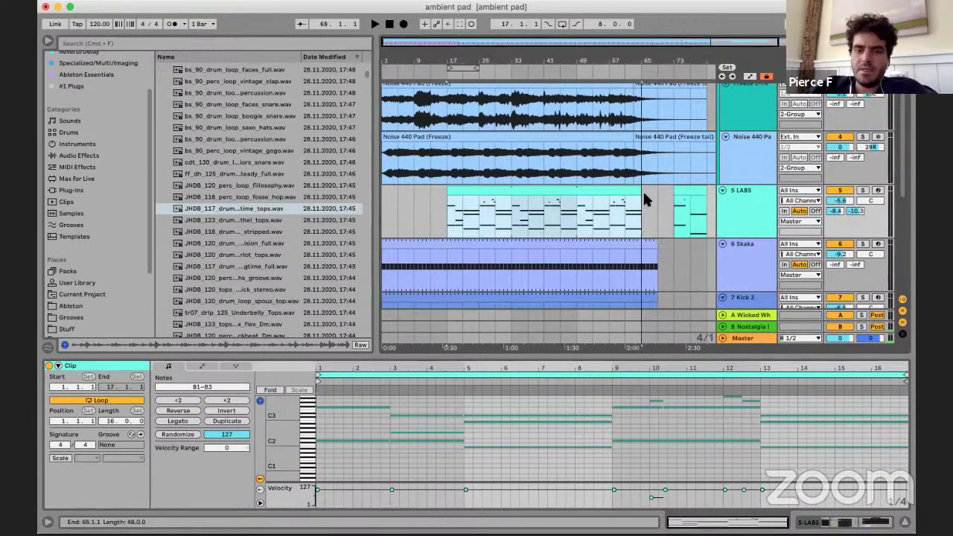
- Play the arrangement from bar 25 and set the JHDB_117 drum loop track's volume to -13.4
click(696, 191)
click(475, 213)
key(space)
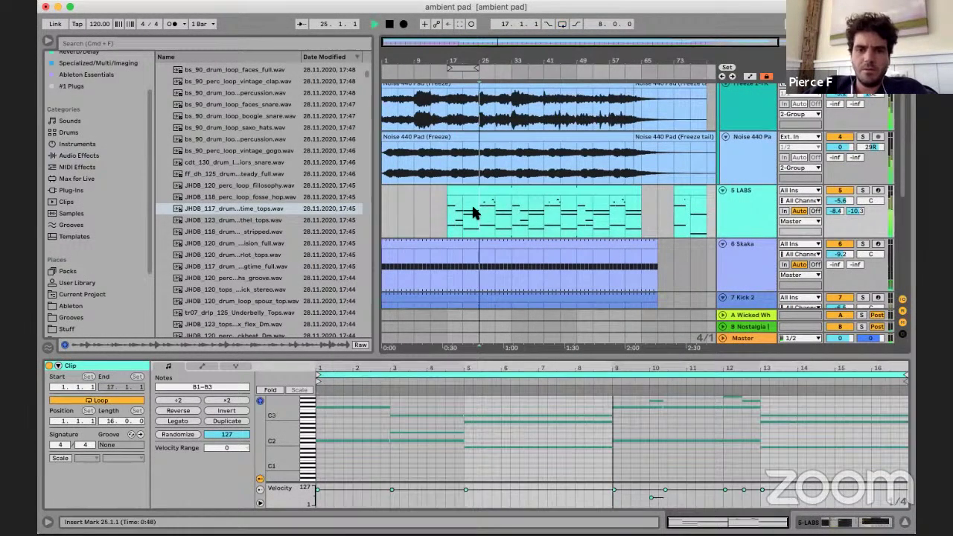
scroll(514, 221, down, 5)
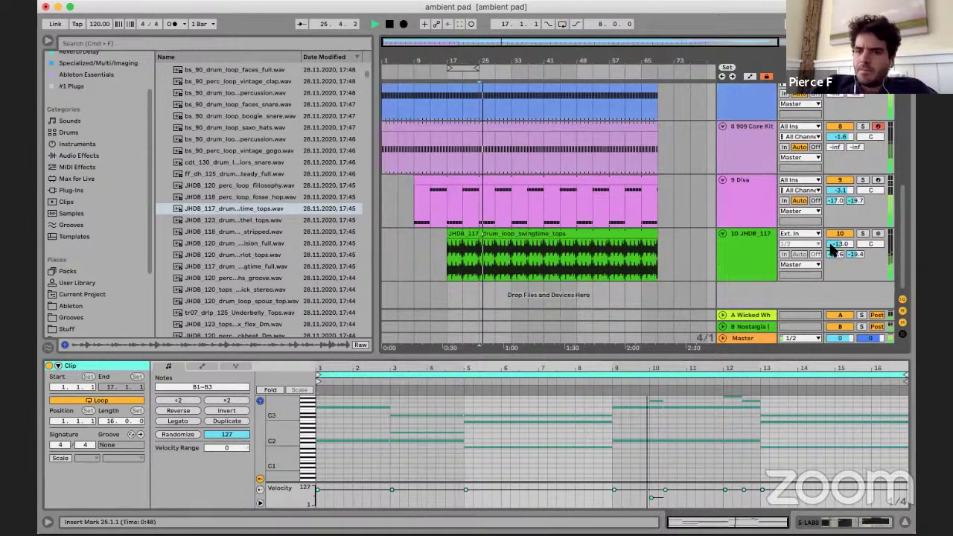
- Preview other drum and percussion loops in the sample list, including JHDB_120_drum_loop_spouz_top, tr07_drip_125_Underbelly_Tops and the KOAN_SOUND shaker
click(207, 220)
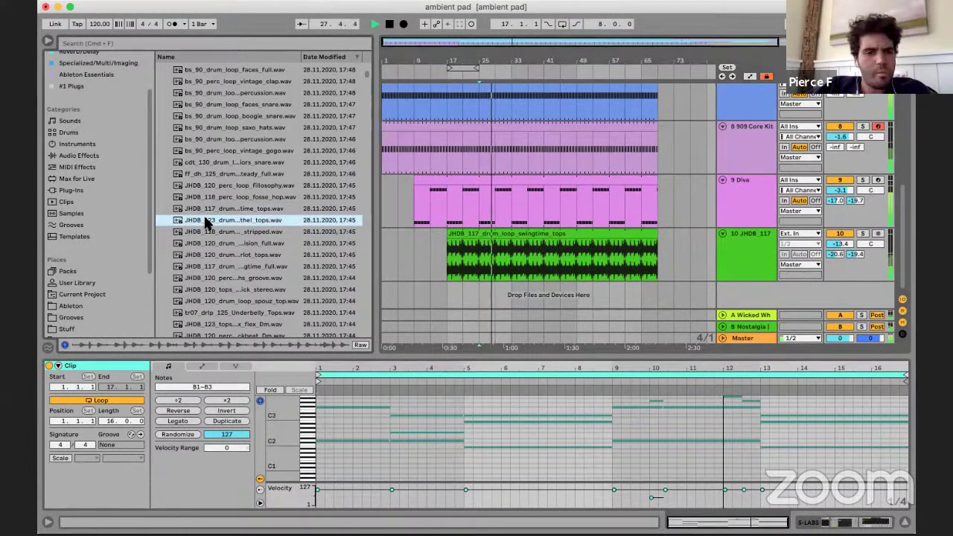
key(Down)
scroll(237, 216, down, 3)
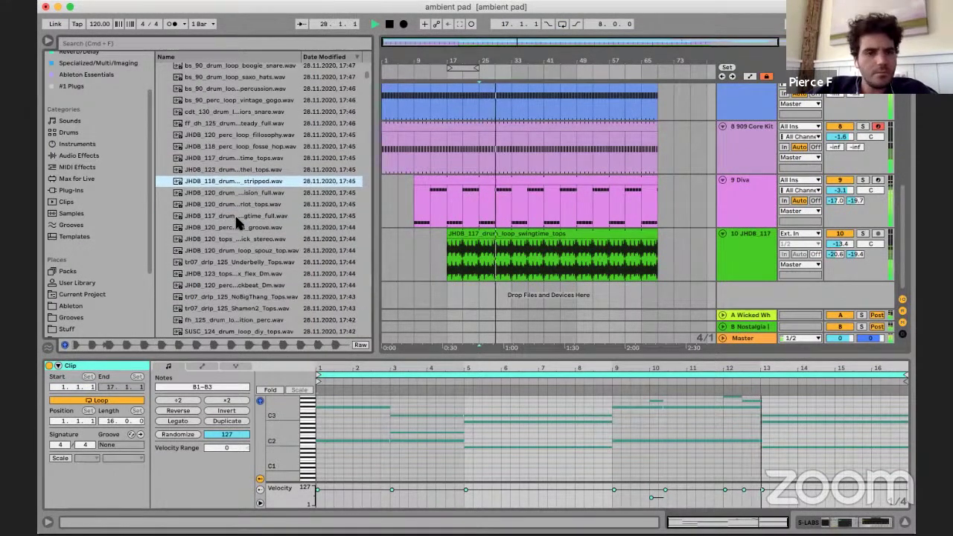
click(234, 248)
scroll(235, 251, down, 3)
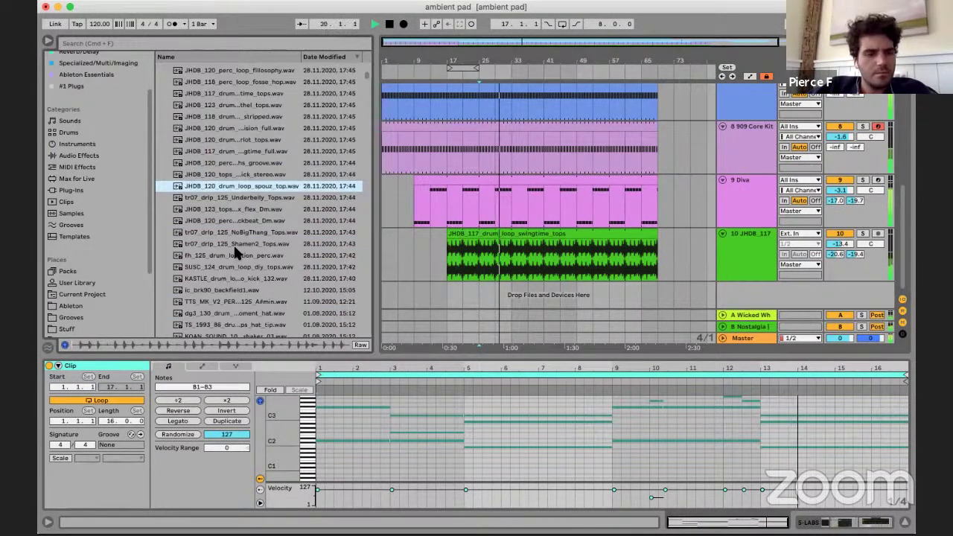
key(Down)
scroll(239, 245, down, 3)
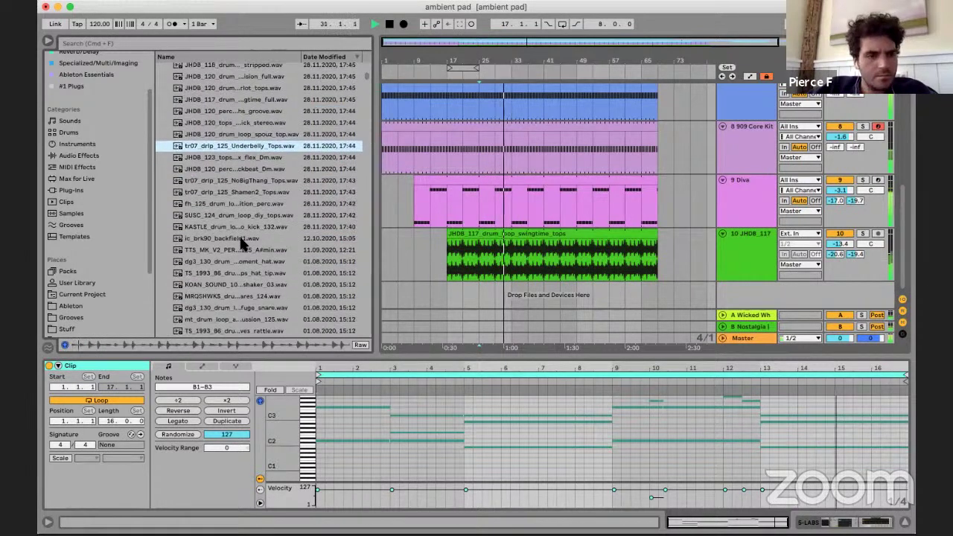
scroll(244, 242, down, 3)
click(246, 232)
scroll(249, 233, down, 2)
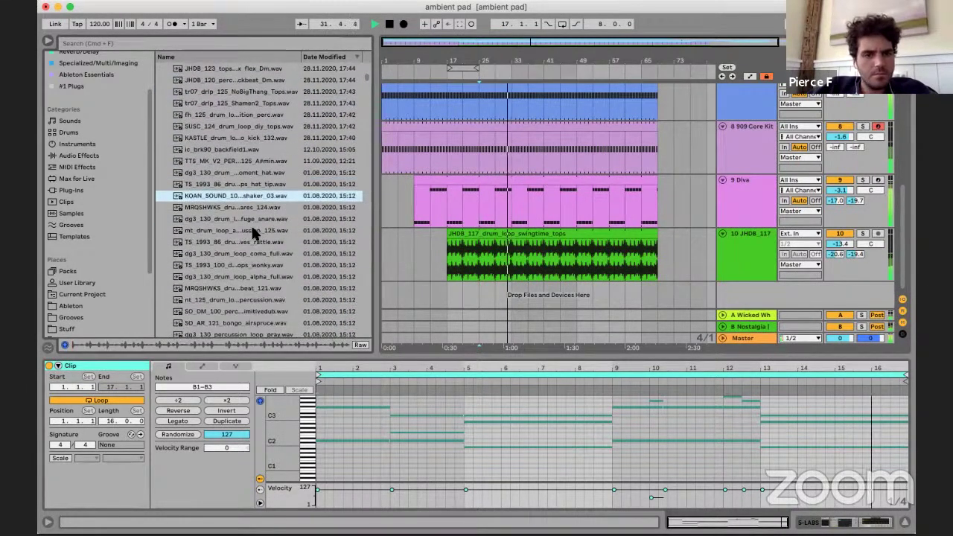
- Stop playback, split the Skaka clip at bar 33 and select the part running to bar 69
click(496, 214)
scroll(465, 125, up, 2)
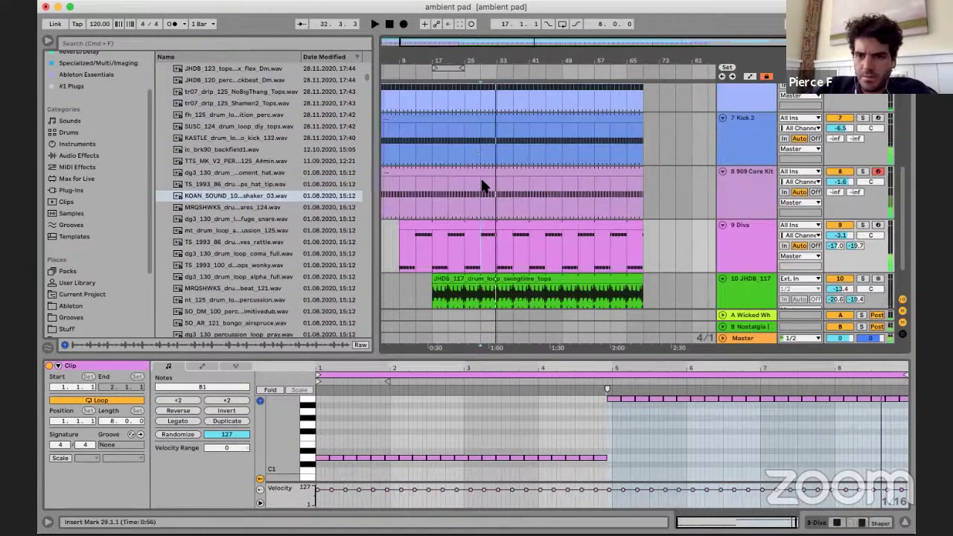
scroll(485, 170, up, 2)
scroll(500, 141, left, 1)
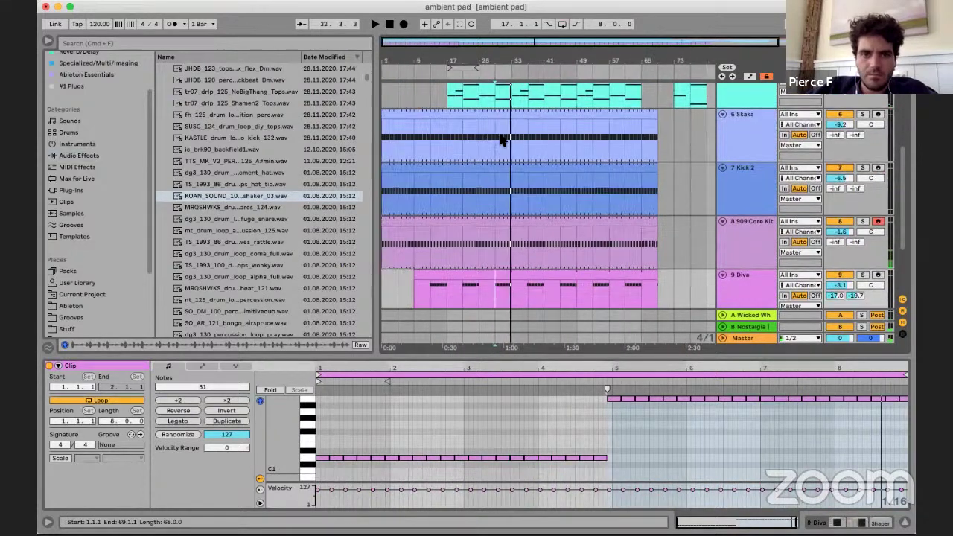
click(513, 141)
scroll(495, 197, up, 3)
scroll(495, 197, right, 1)
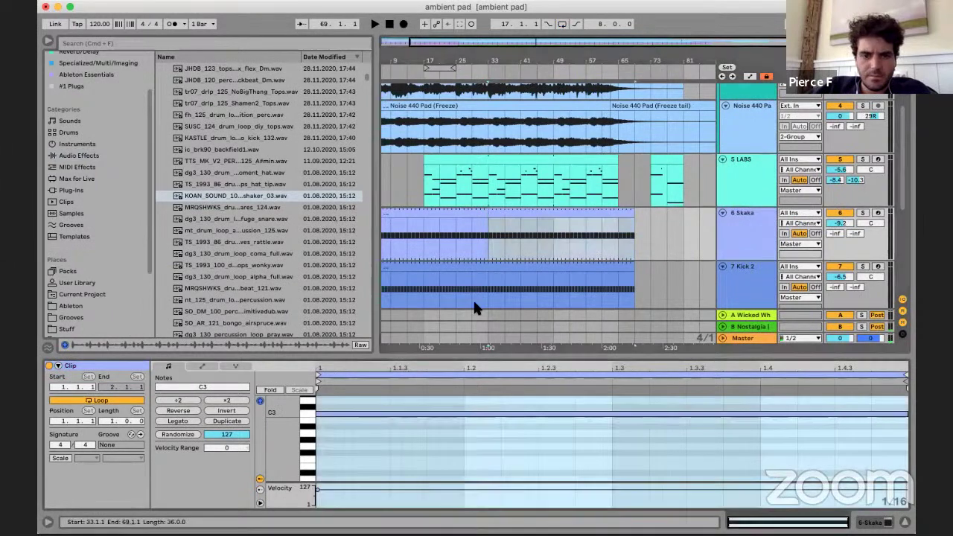
- Add an E3 note across the full one-bar loop of the Skaka clip from bar 33 and play it
click(444, 444)
scroll(443, 443, up, 2)
drag(440, 448, 437, 419)
key(space)
click(498, 229)
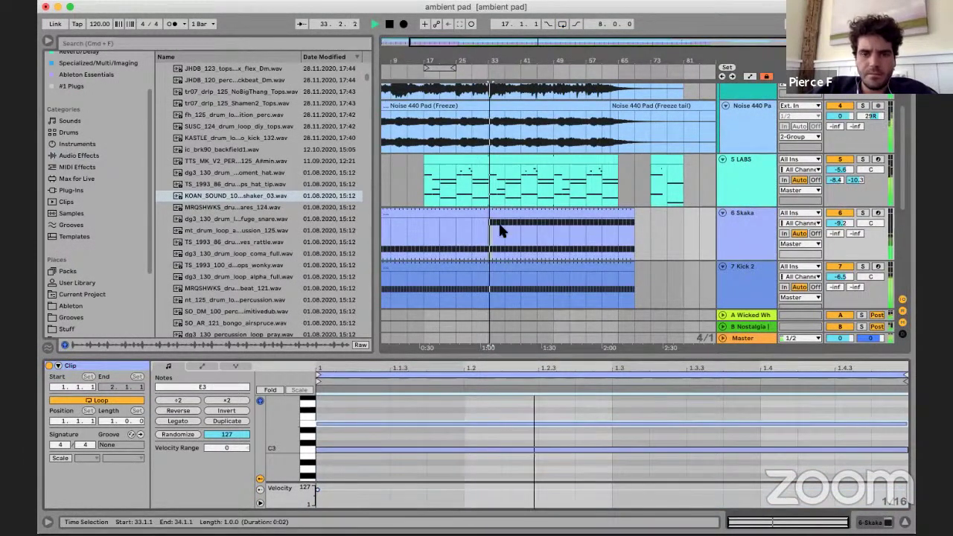
- Loop playback from bar 33 to bar 57 and open the Skaka instrument's interface
key(shift+Tab)
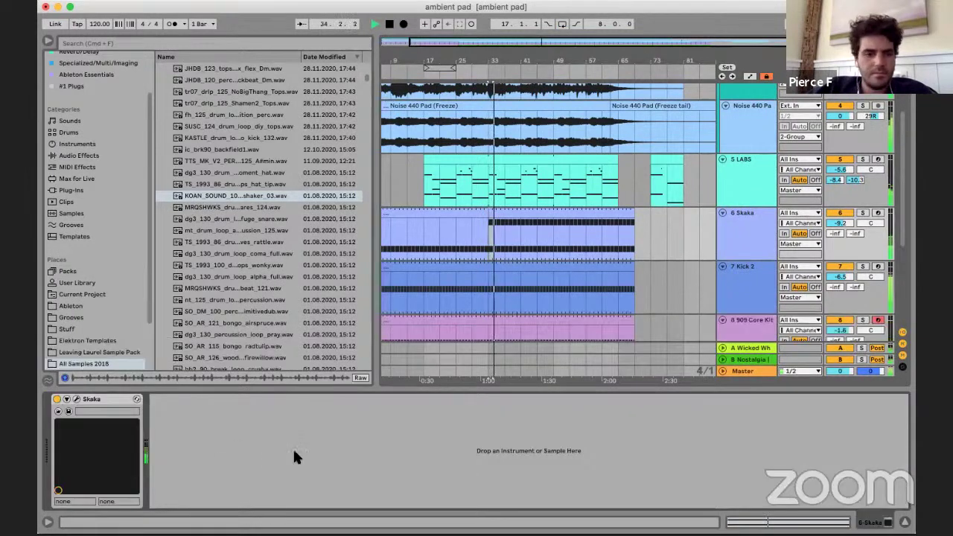
drag(489, 238, 584, 240)
key(super+l)
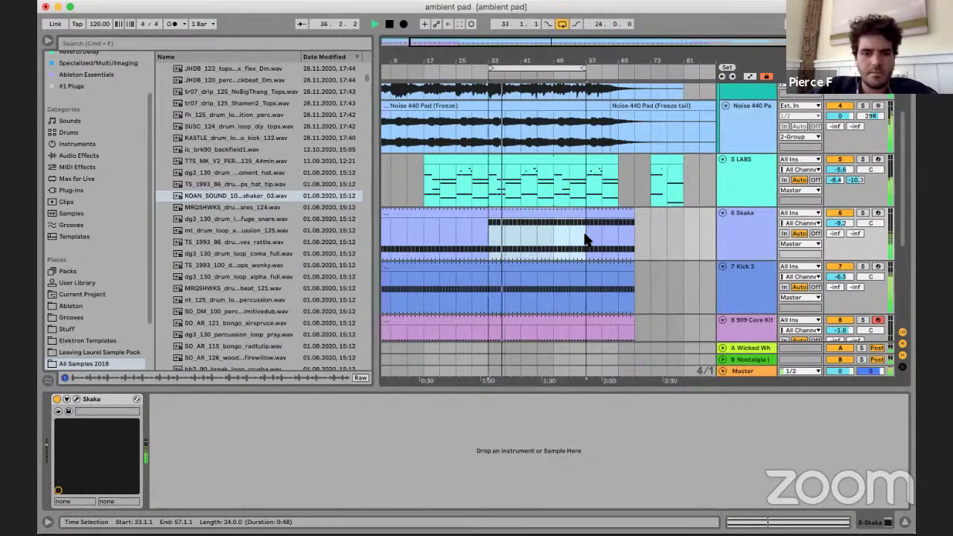
click(76, 399)
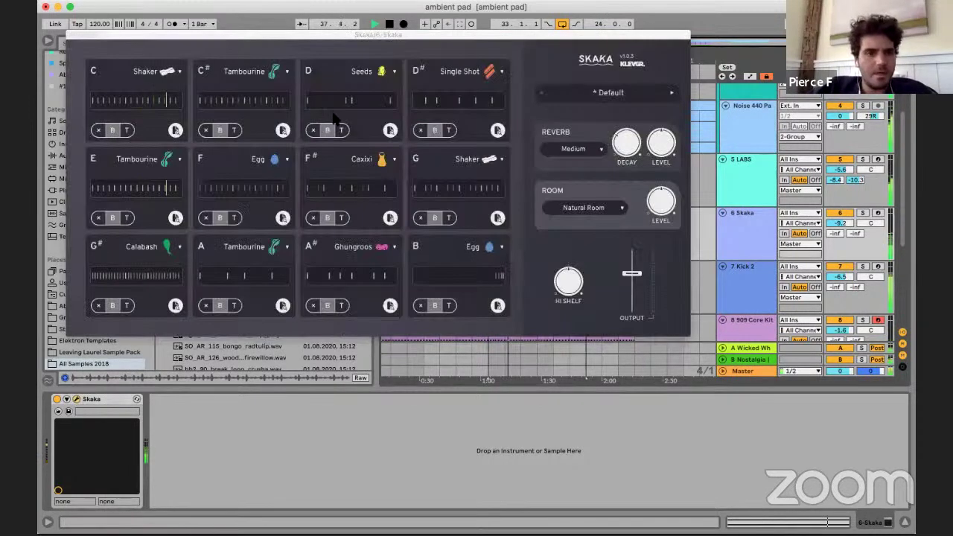
- Audition Single Shot, Seeds and Ghungroos for the E slot and switch it to Calabash
click(172, 160)
click(170, 178)
click(175, 157)
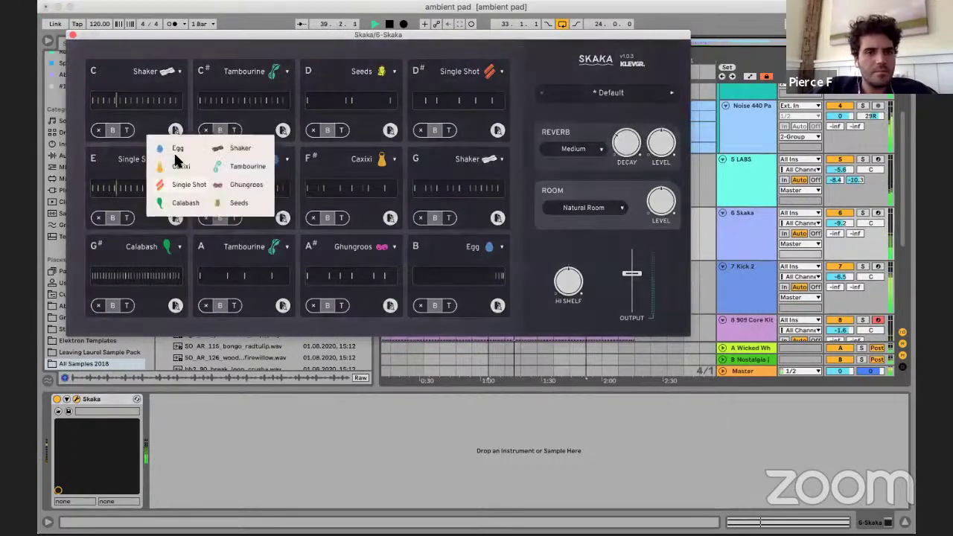
click(248, 198)
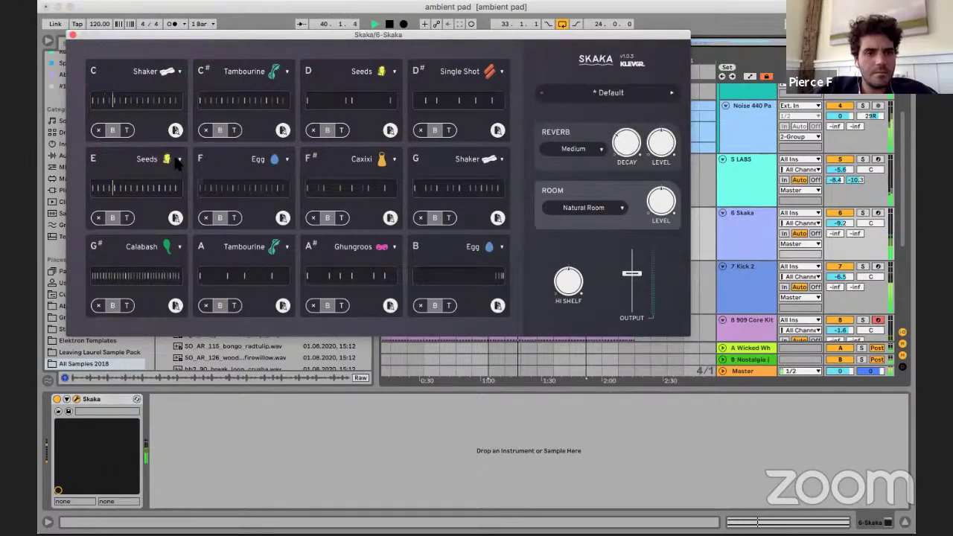
click(174, 162)
click(243, 175)
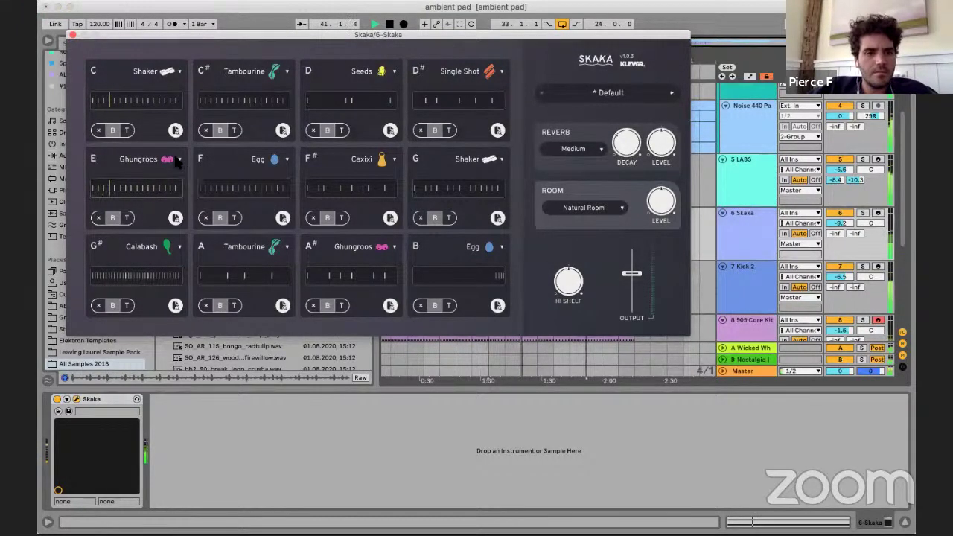
click(178, 160)
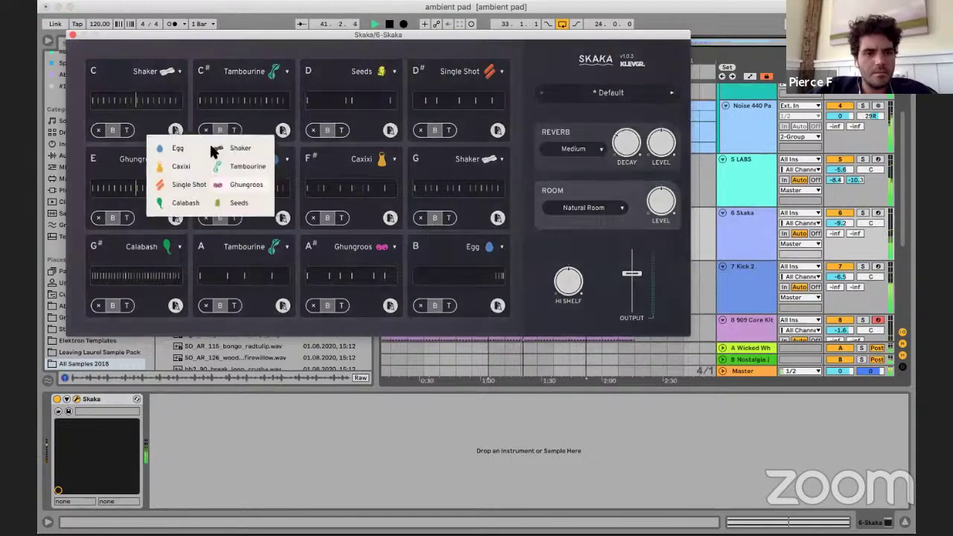
click(171, 198)
- Open the E slot's pattern and add off-grid velocity hits near its start and end, lowering some of them
click(143, 187)
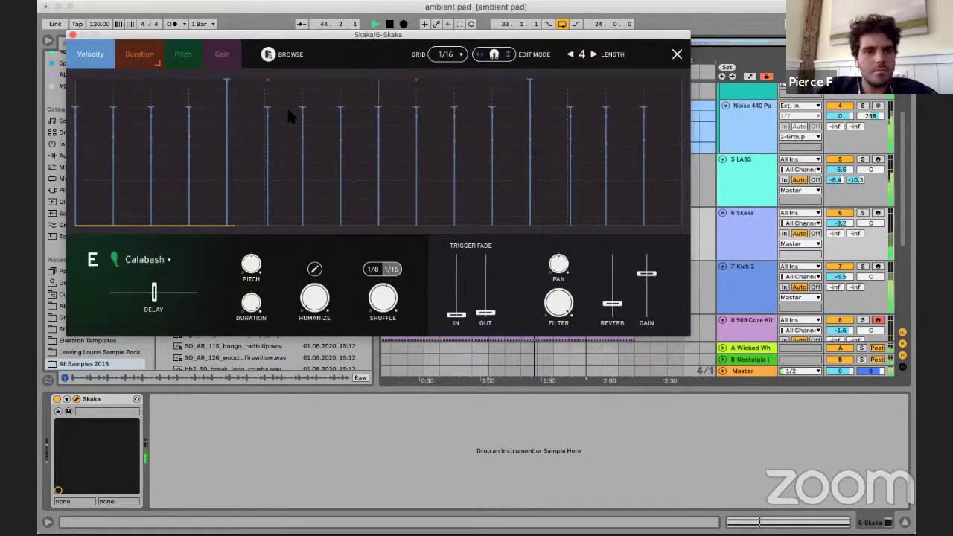
click(289, 108)
click(223, 144)
click(149, 147)
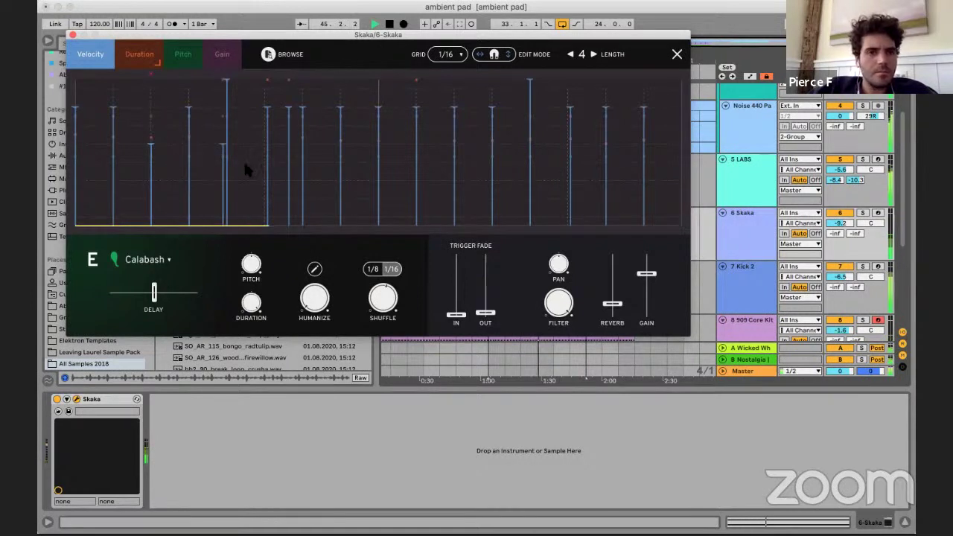
drag(208, 142, 205, 103)
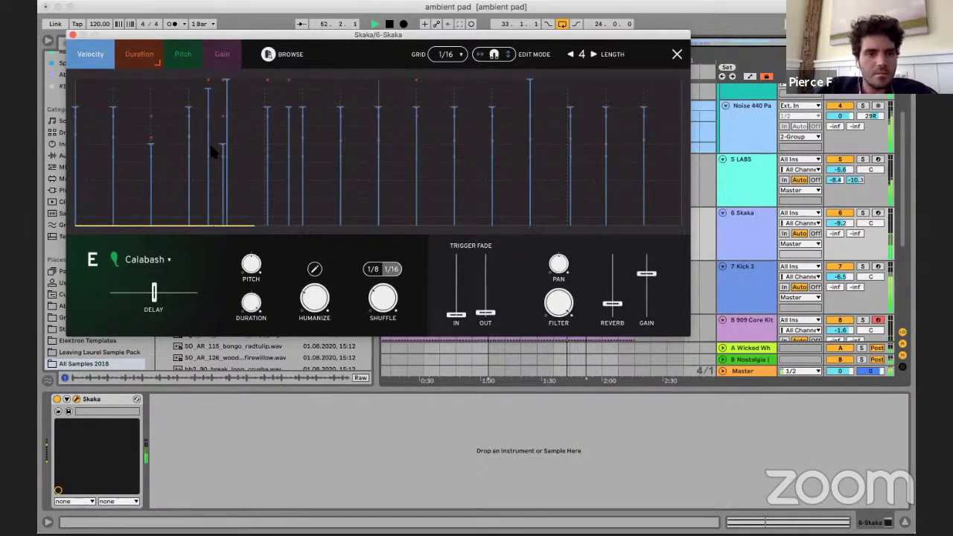
drag(212, 151, 221, 166)
click(598, 132)
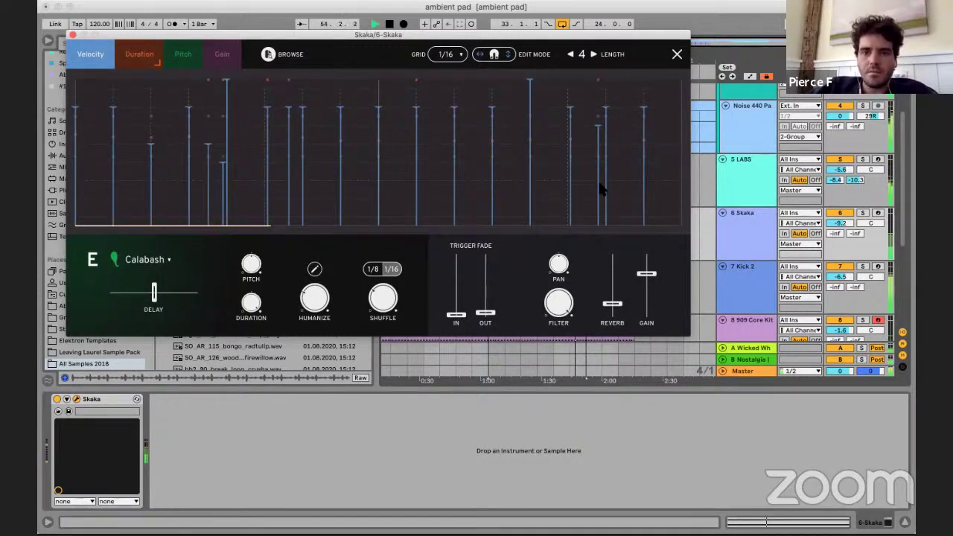
click(629, 149)
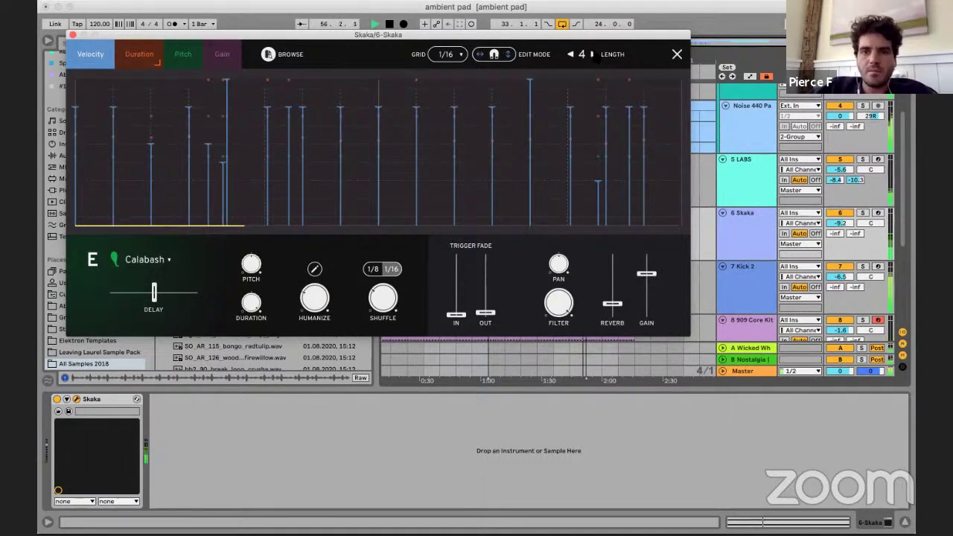
- Extend the E pattern's length to 6, fill the added beats with hits of varied velocity and play it
click(593, 54)
click(593, 54)
key(space)
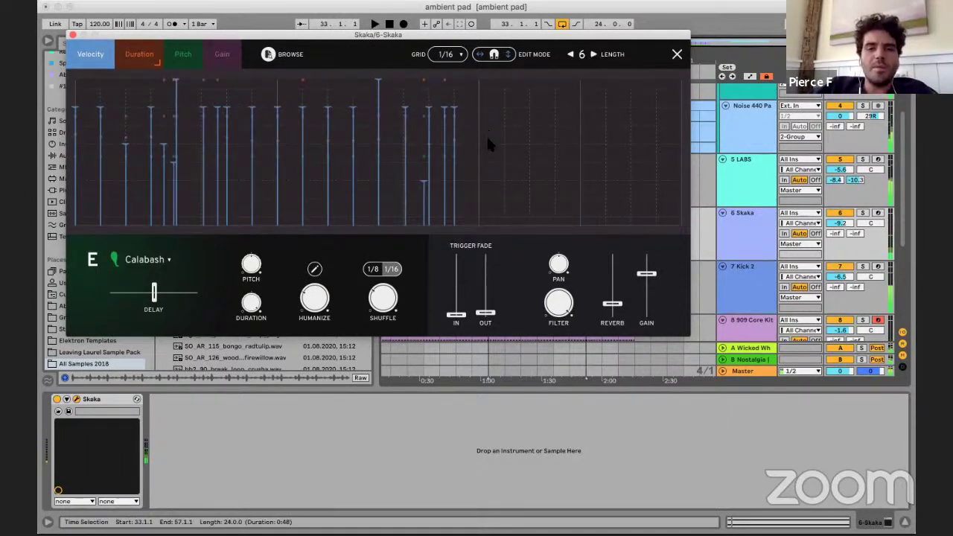
click(475, 82)
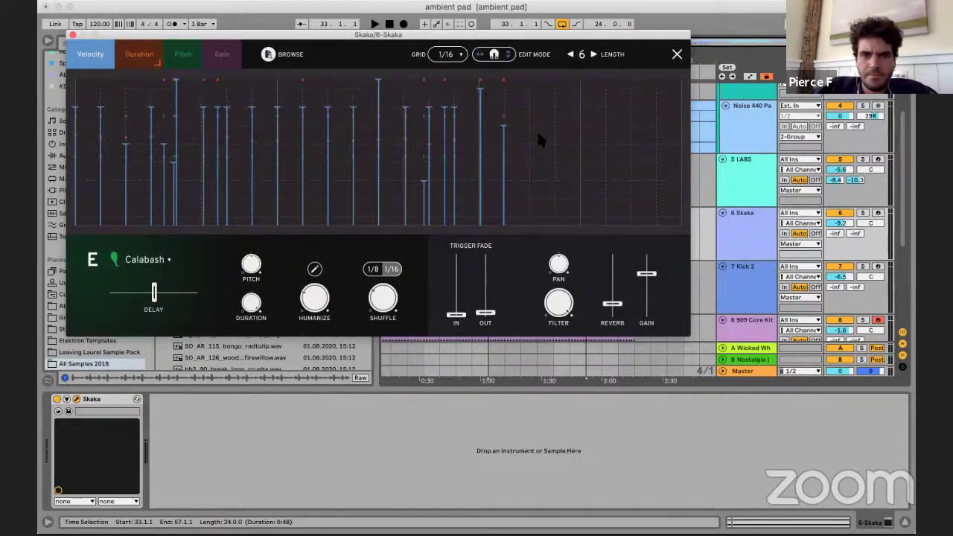
click(529, 100)
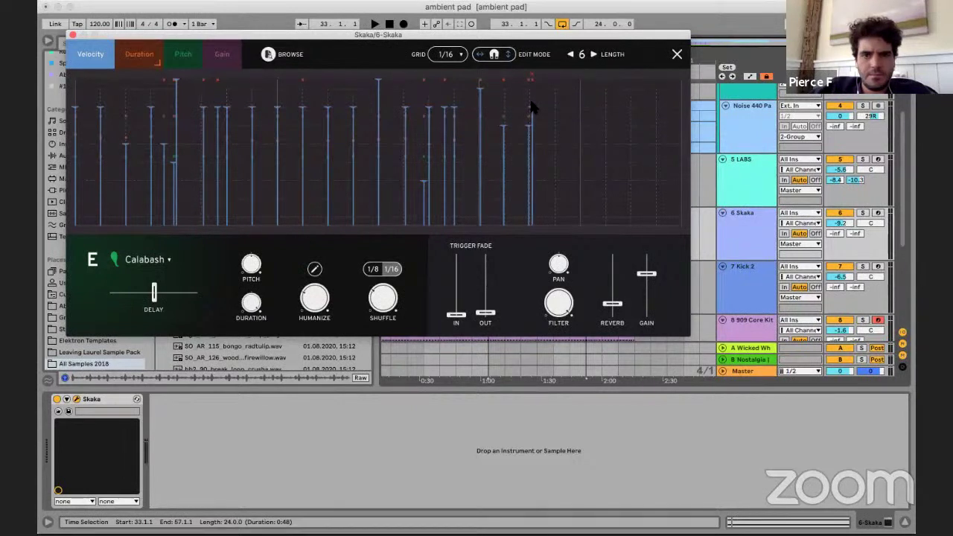
click(629, 125)
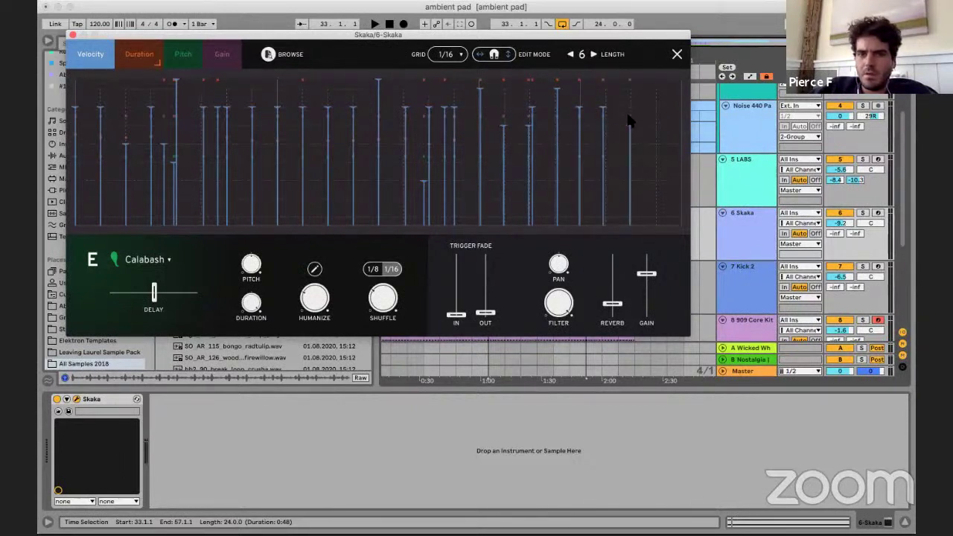
key(space)
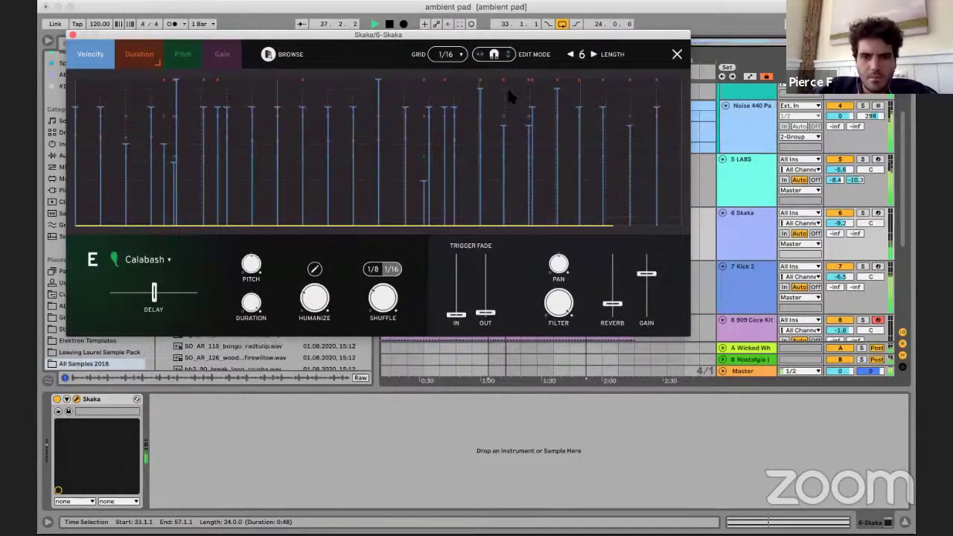
- Audition Seeds, Caxixi and Egg as the E slot's instrument and settle on Single Shot
click(171, 253)
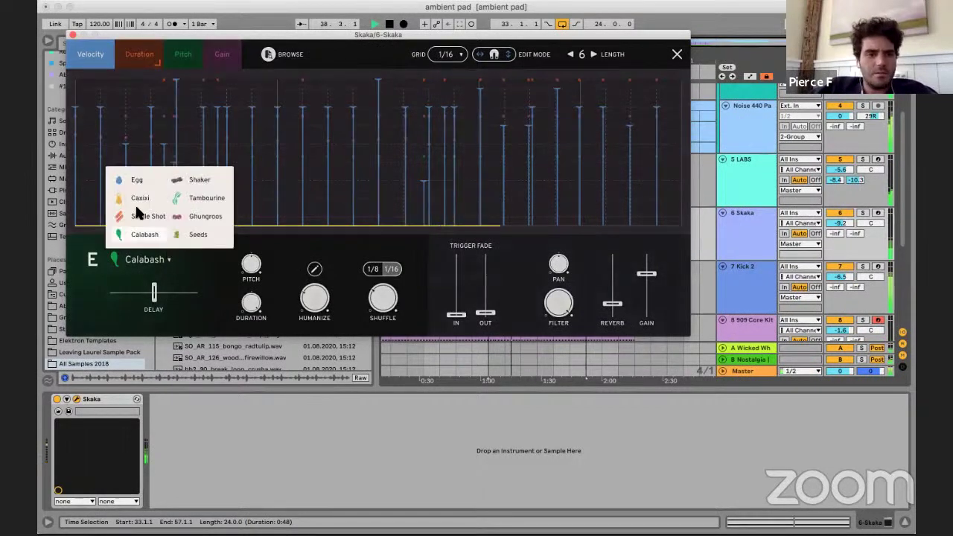
click(195, 234)
click(156, 259)
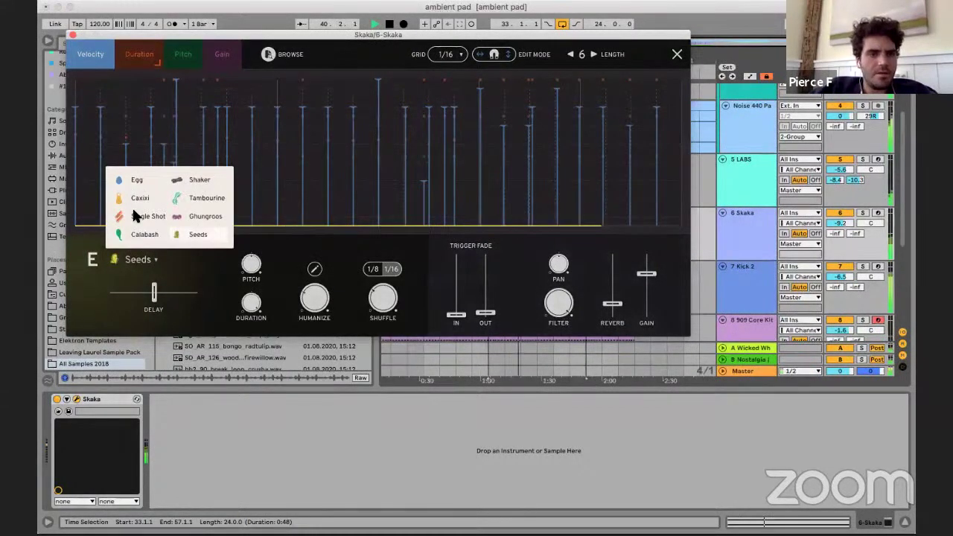
click(137, 215)
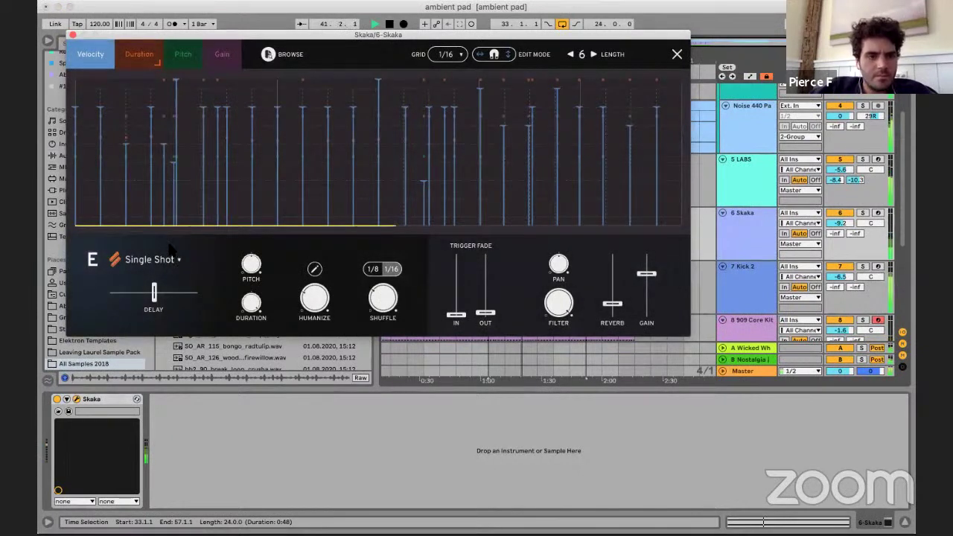
click(172, 255)
click(137, 189)
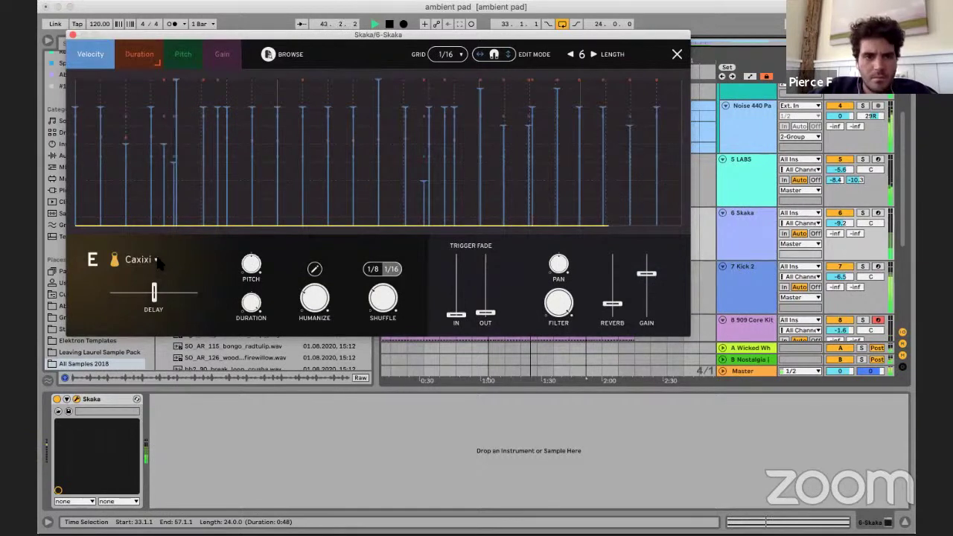
click(155, 260)
click(137, 181)
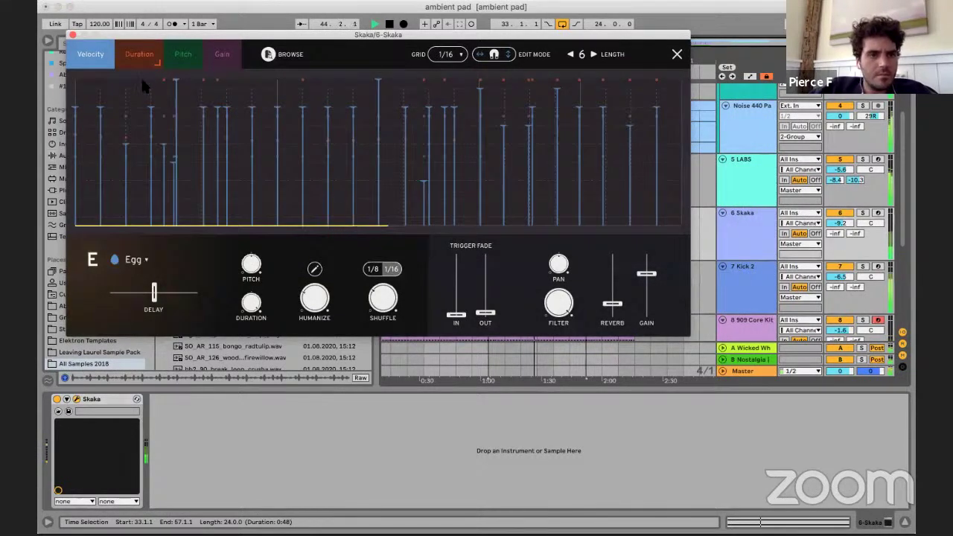
click(146, 260)
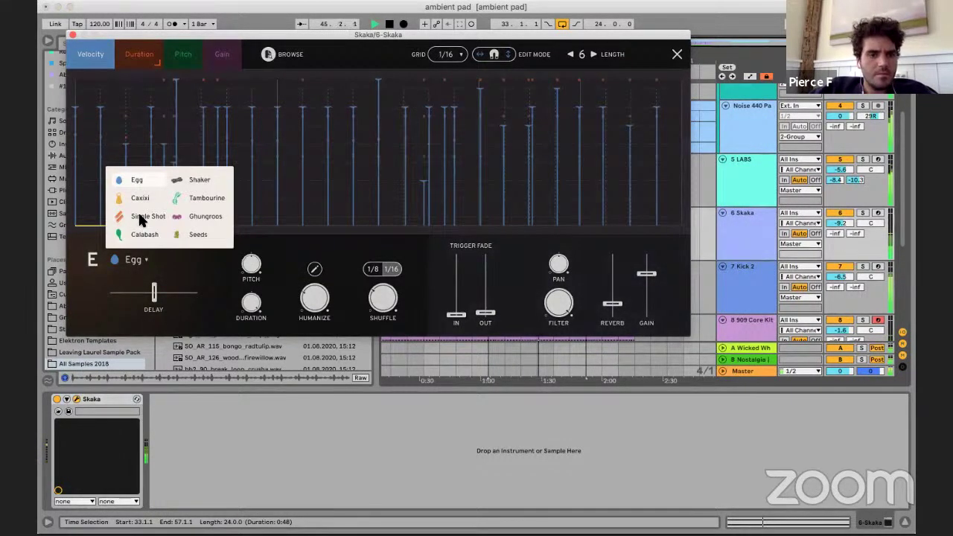
click(142, 217)
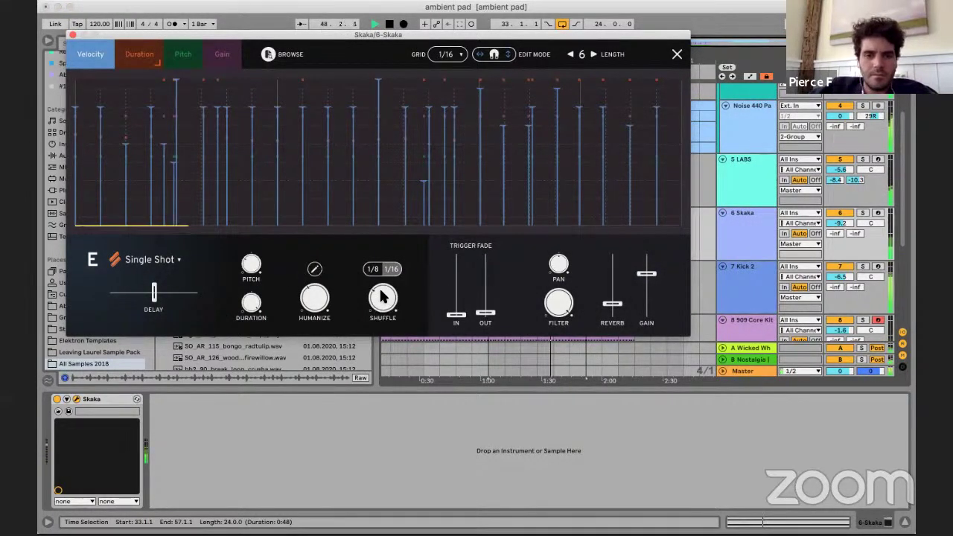
- Lower the E slot's reverb to minimum, add pitch-varied hits across its first two beats and close the Skaka interface
drag(612, 304, 612, 315)
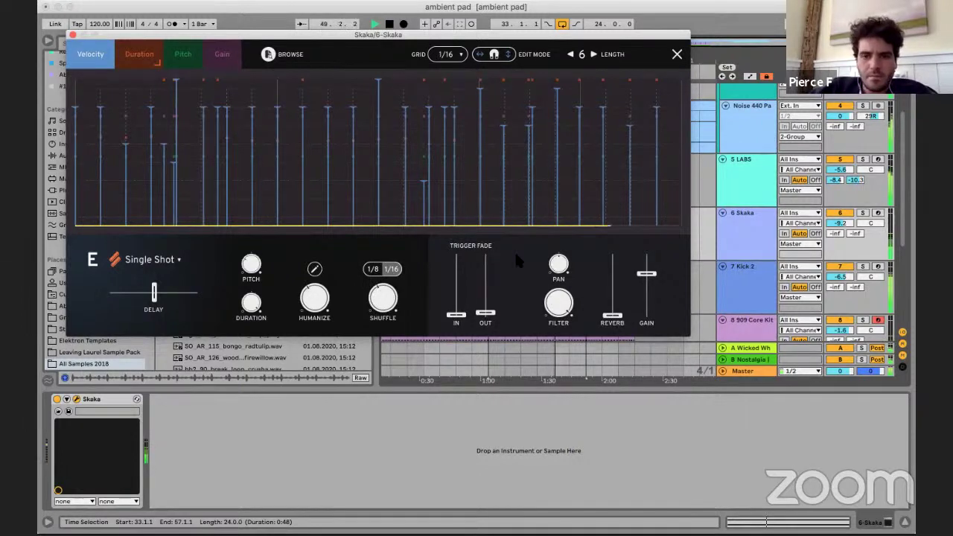
click(223, 54)
click(186, 55)
click(149, 55)
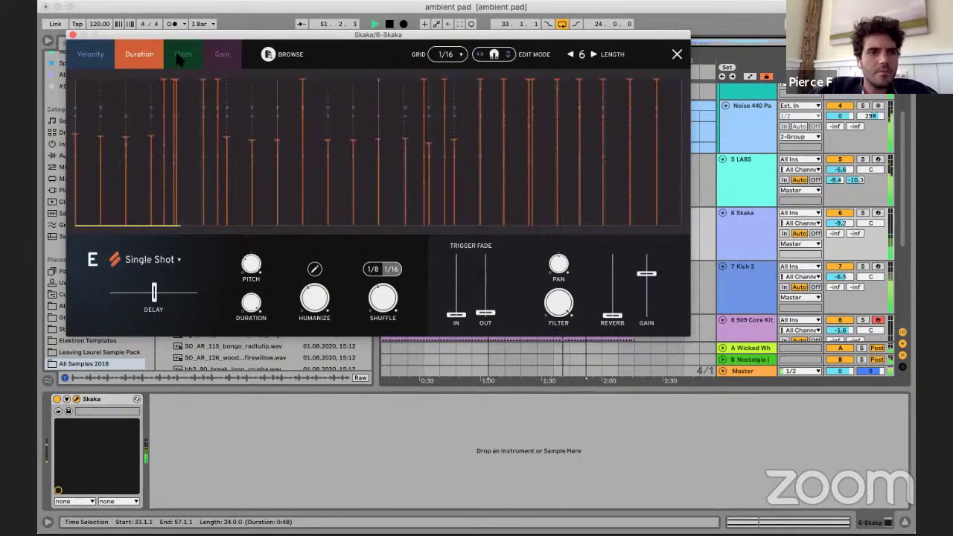
click(182, 55)
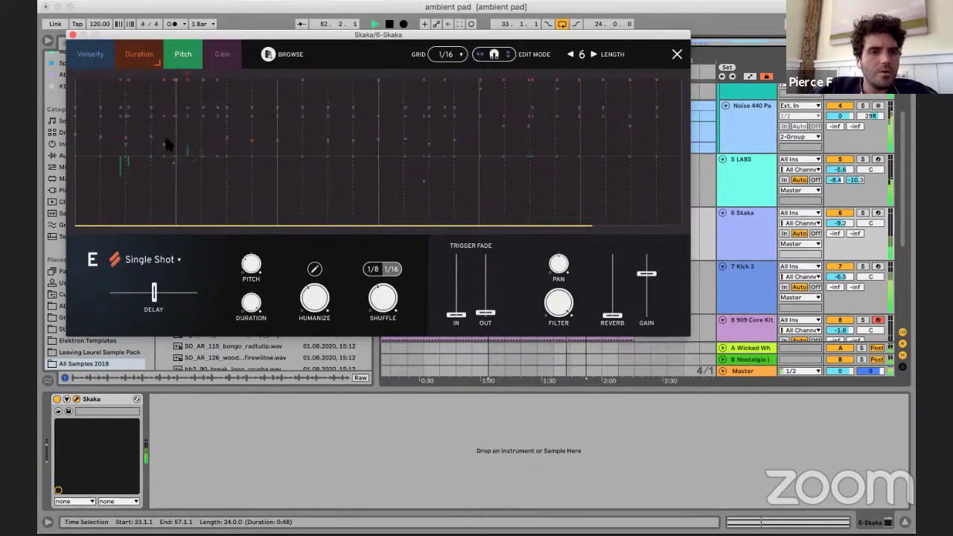
drag(166, 137, 188, 146)
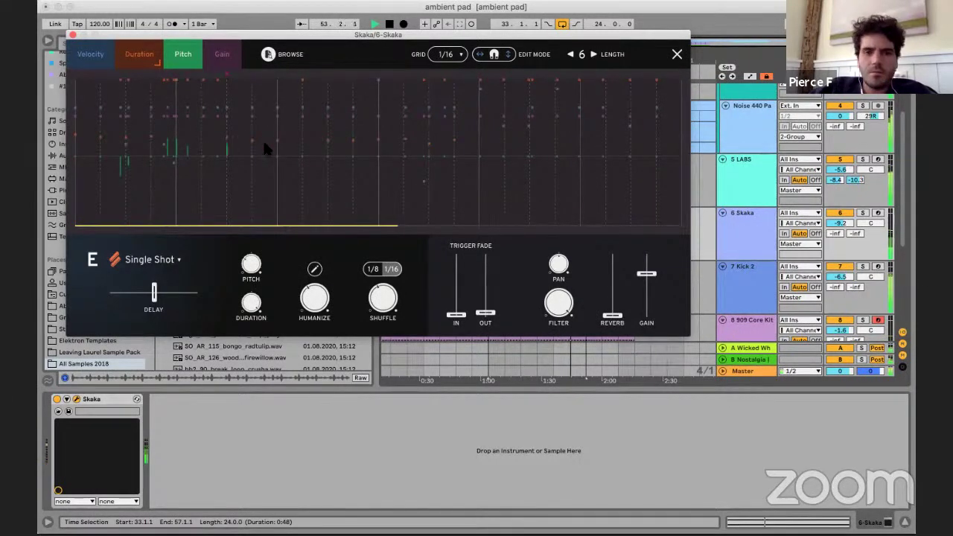
click(262, 140)
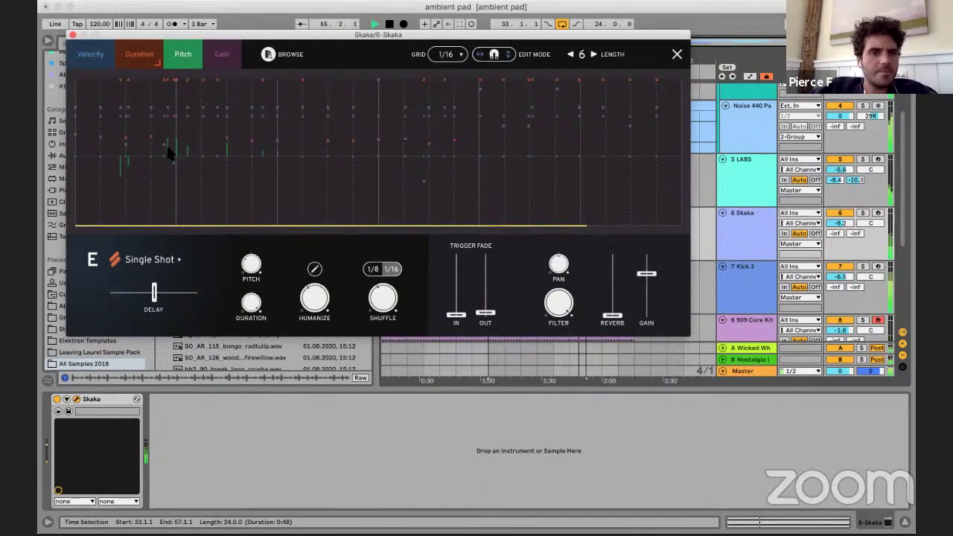
click(135, 55)
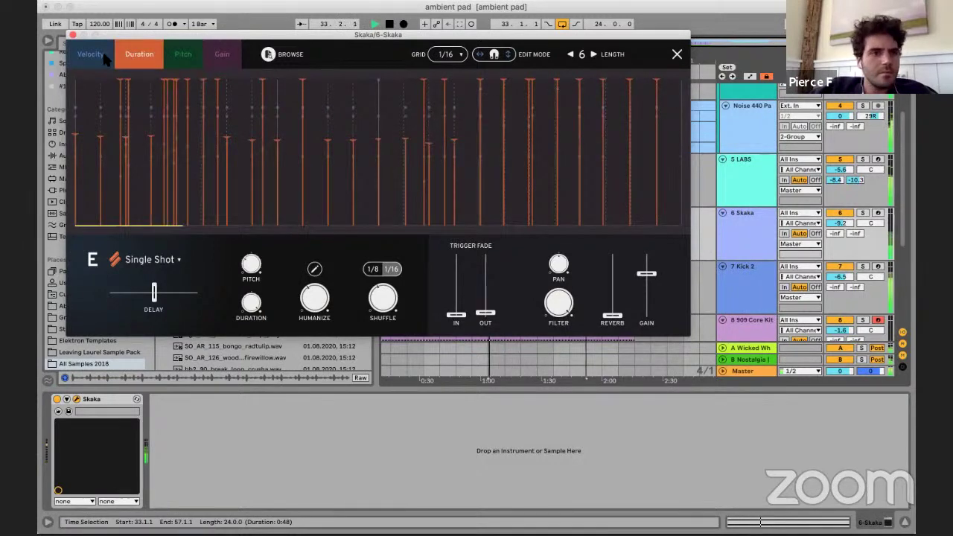
click(104, 60)
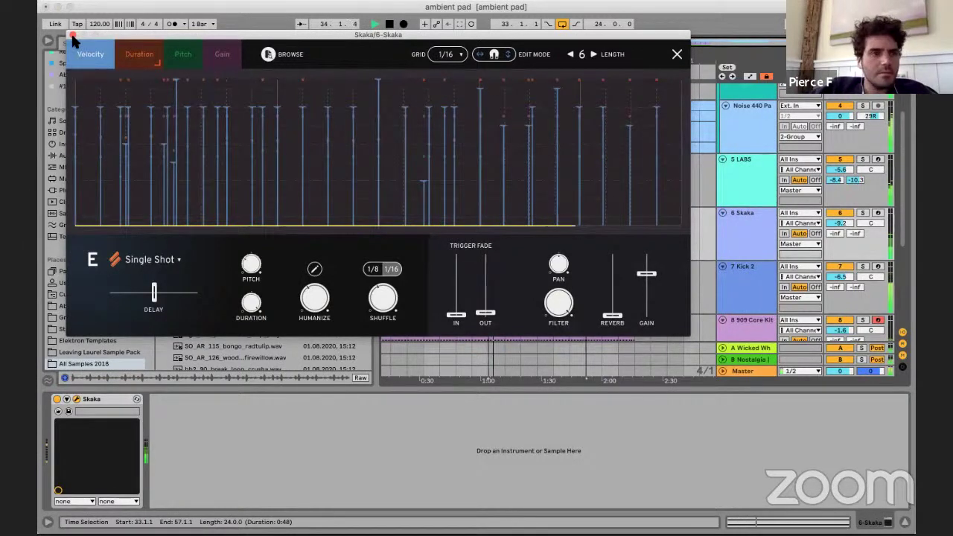
click(72, 38)
- Search for compressor, add the stock Compressor after Skaka and enable its sidechain with 7-Kick 2 as input
key(super+f)
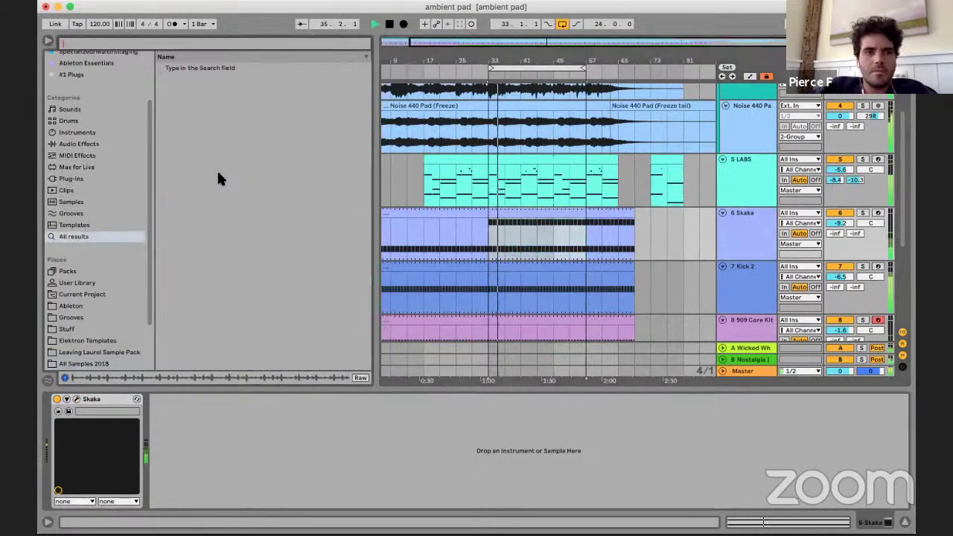
text(compressor)
click(213, 68)
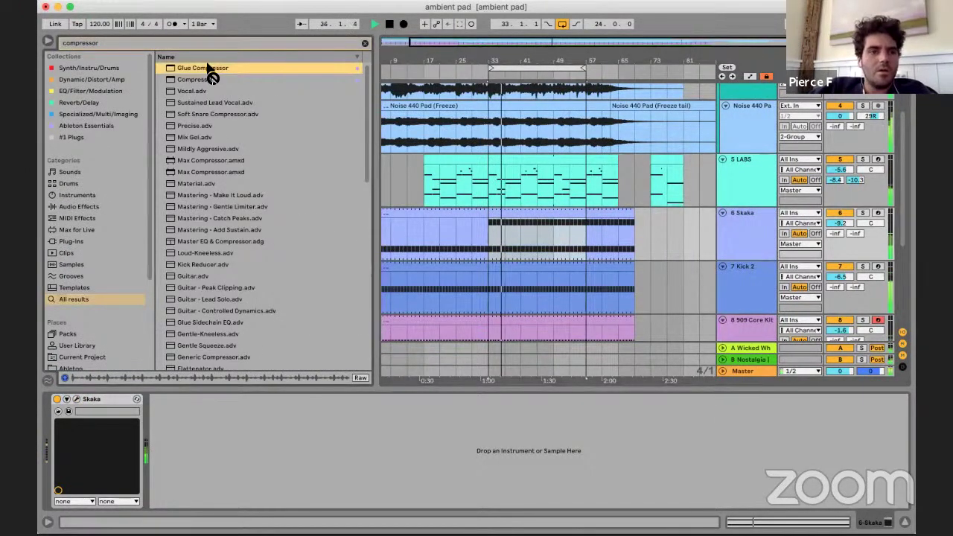
click(194, 79)
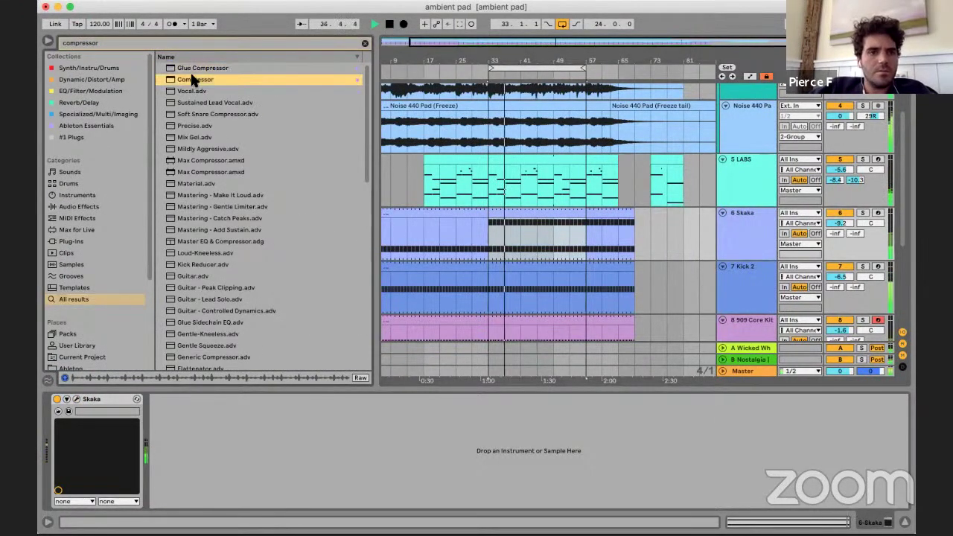
drag(346, 331, 241, 461)
click(177, 411)
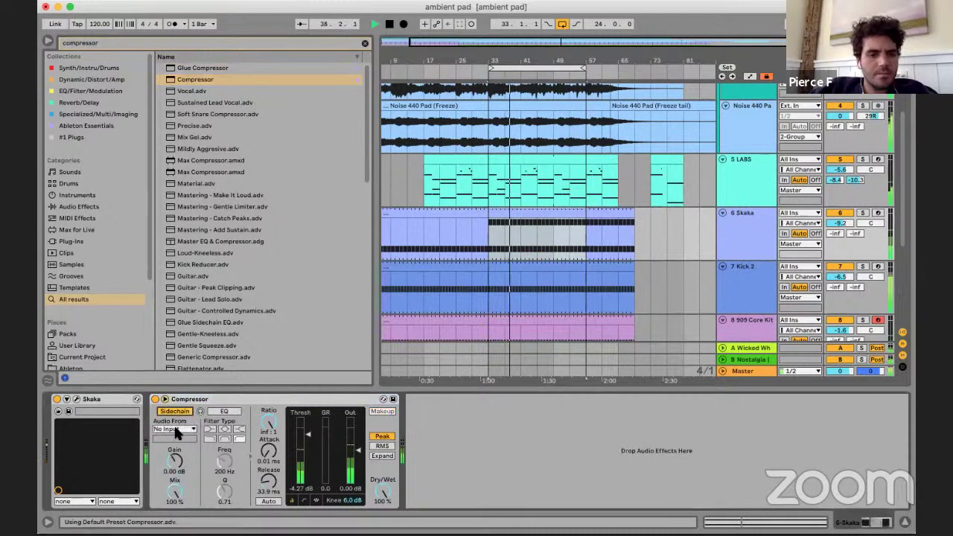
click(176, 428)
click(219, 354)
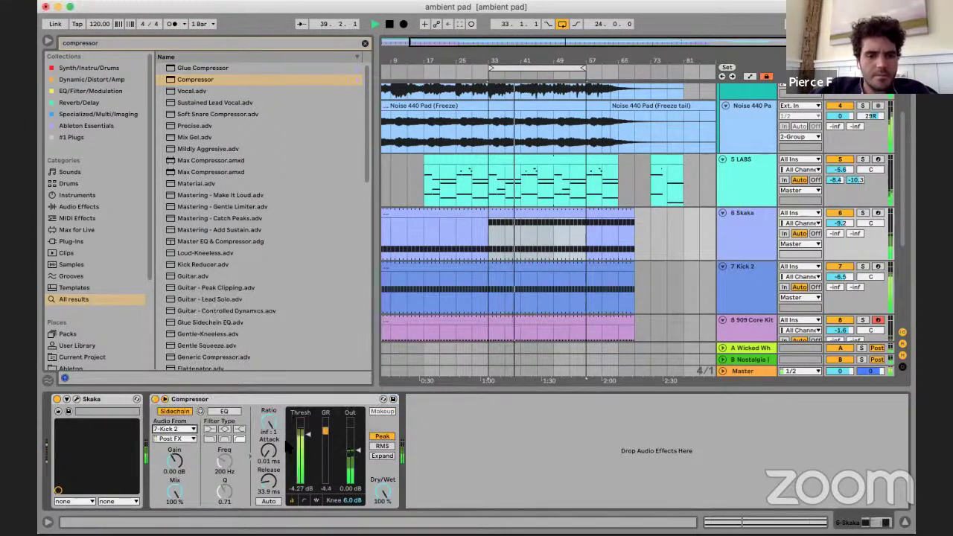
- Set the Compressor's threshold to about -19.1 dB, attack 0.14 ms and release 19.8 ms, with its sidechain EQ enabled at 263 Hz
mouse_move(305, 456)
mouse_down()
mouse_move(301, 476)
mouse_move(302, 447)
mouse_up()
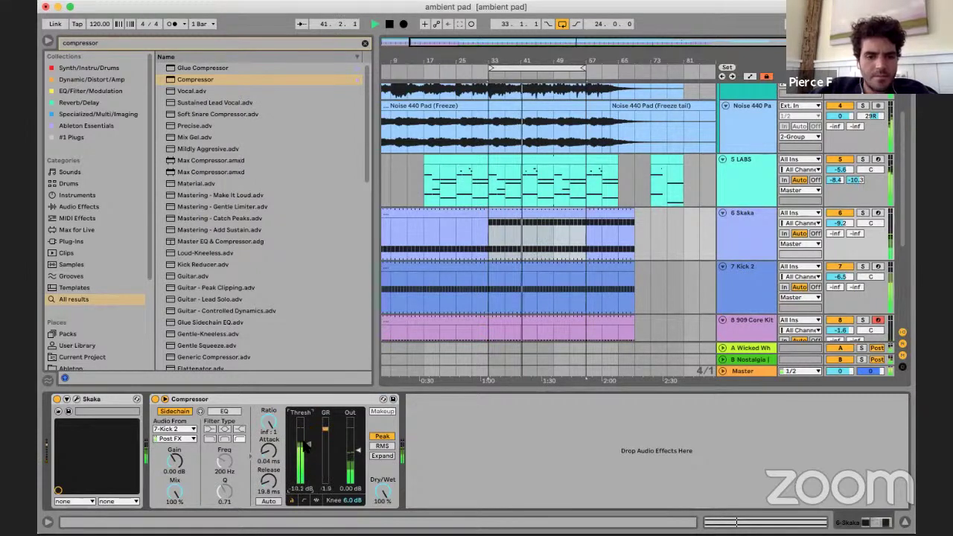
click(224, 411)
drag(226, 470, 226, 469)
mouse_move(305, 443)
mouse_down()
mouse_move(309, 461)
mouse_move(269, 447)
mouse_move(308, 459)
mouse_up()
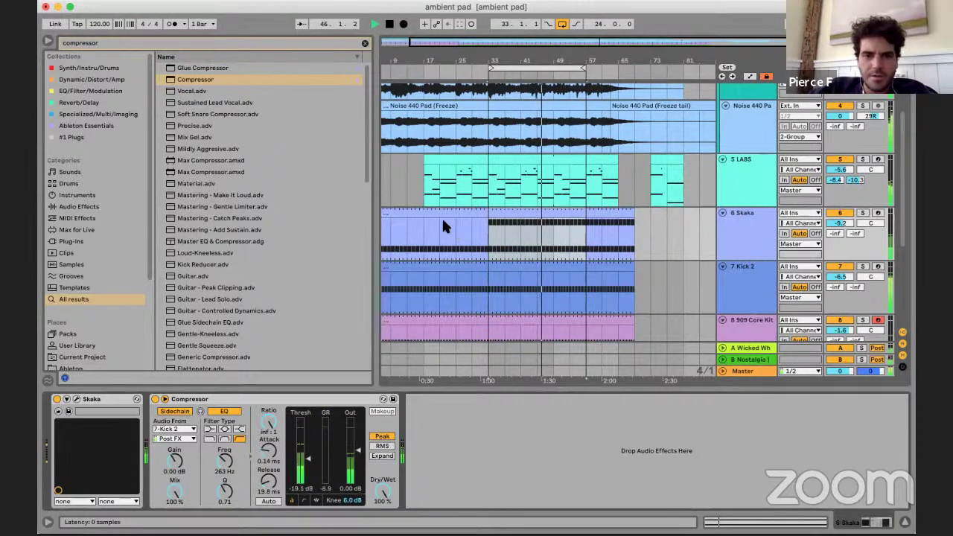
- Reopen the Skaka interface, slightly lower the gain of the E slot's Single Shot and close the interface
key(super+alt+p)
click(134, 159)
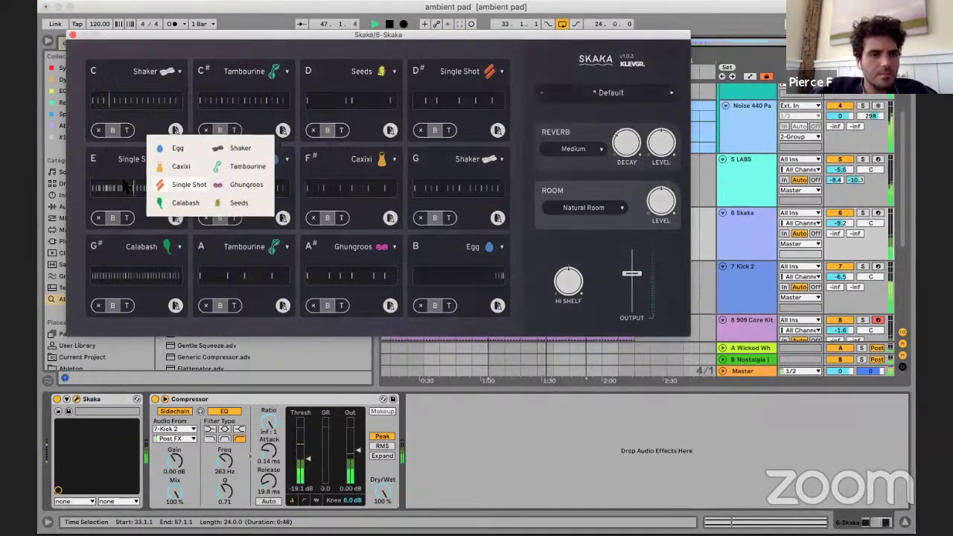
click(124, 183)
click(124, 184)
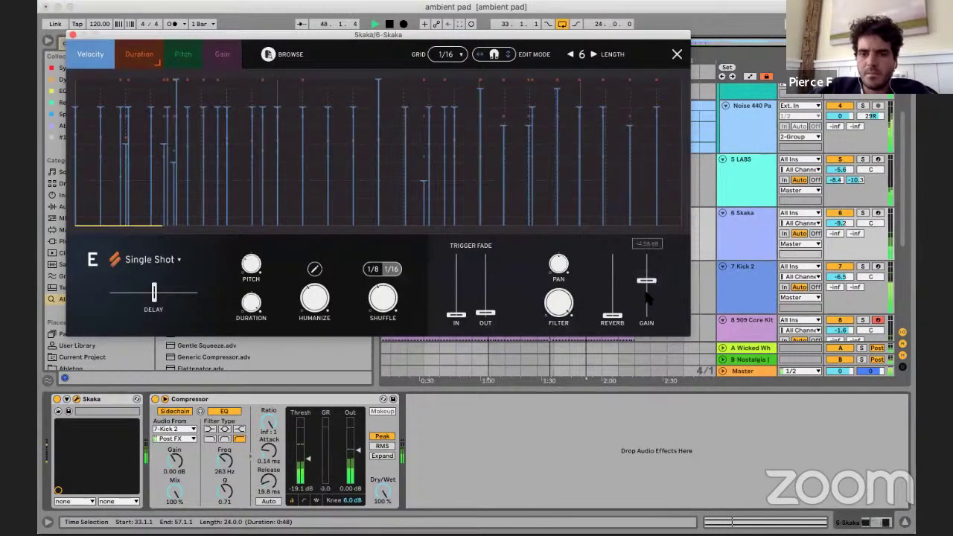
drag(645, 291, 645, 298)
drag(257, 260, 257, 275)
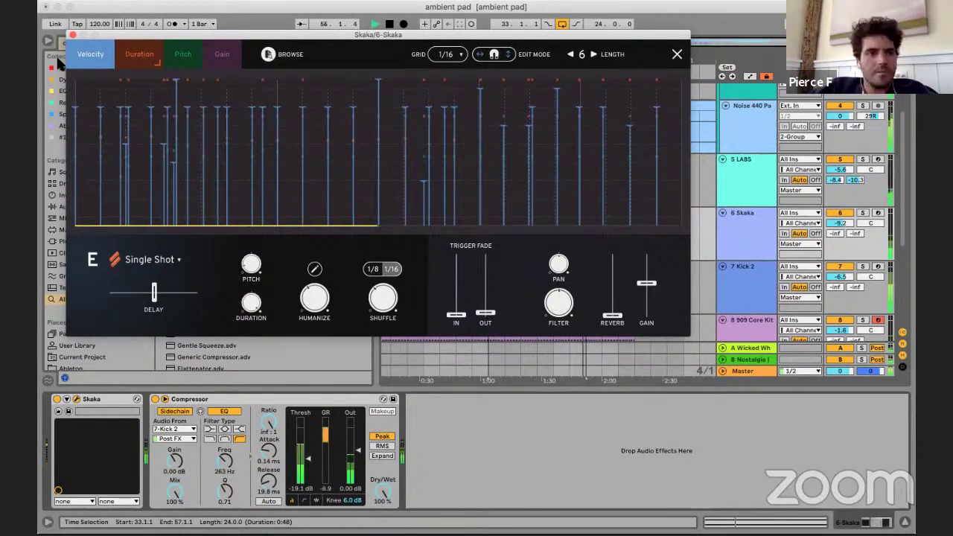
click(72, 35)
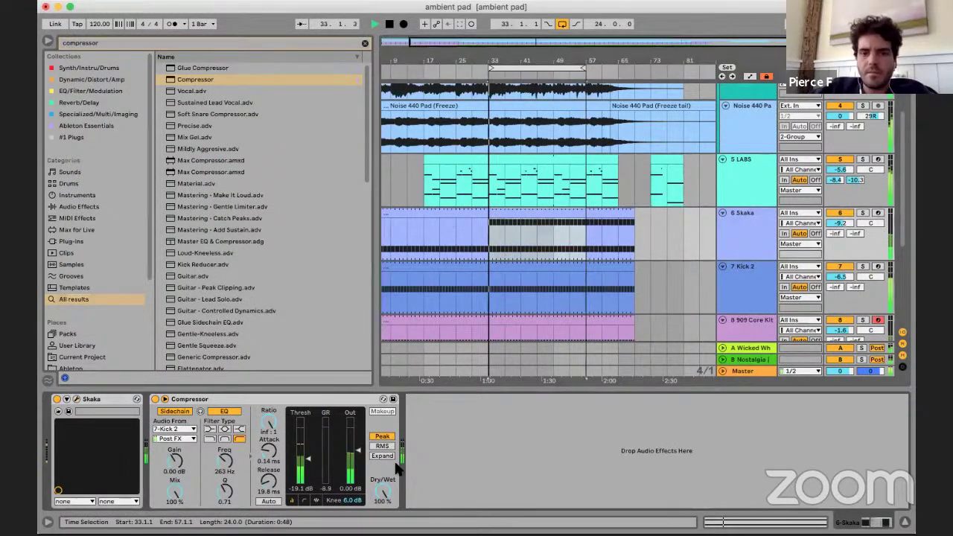
- Play the arrangement from bar 77 to audition the short closing clip on the LABS track
scroll(600, 208, down, 2)
scroll(600, 213, up, 5)
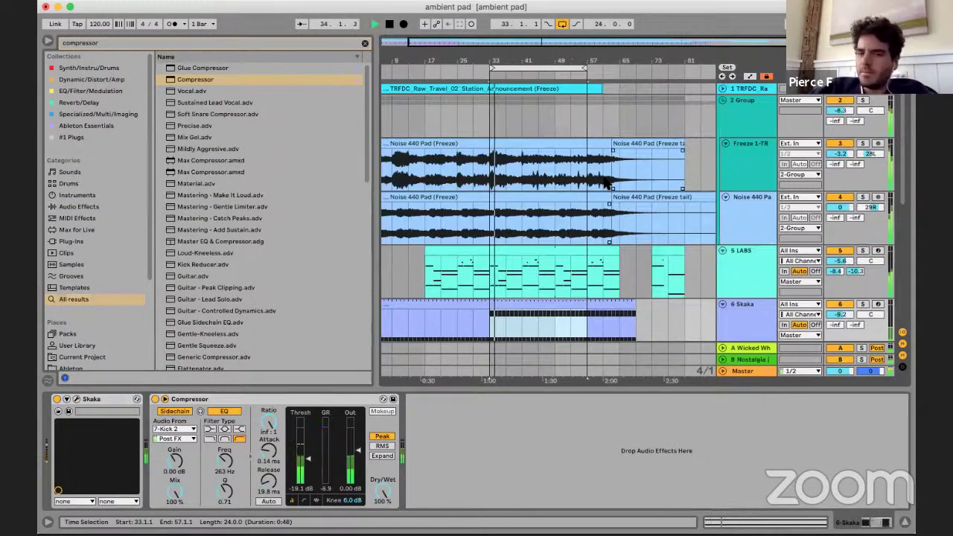
scroll(606, 183, down, 3)
click(555, 150)
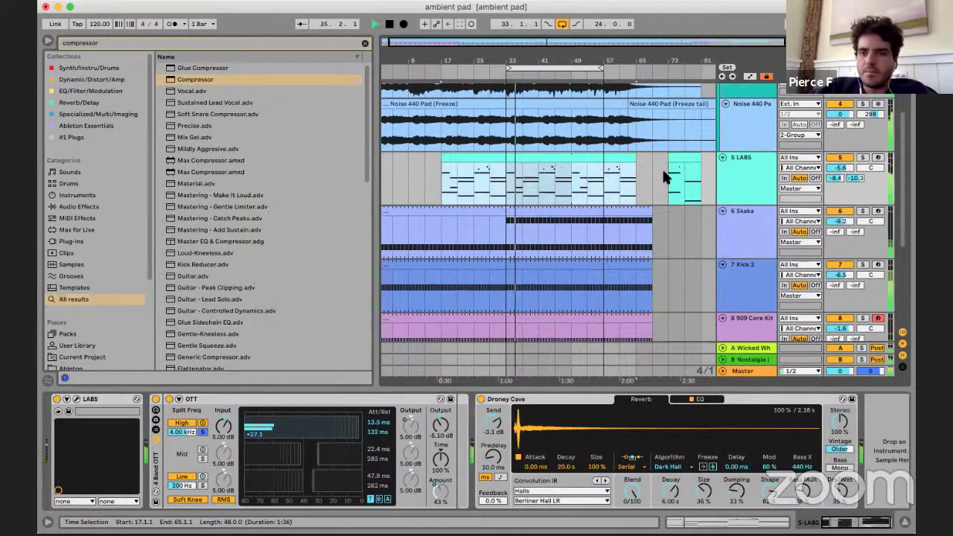
scroll(662, 168, right, 3)
click(627, 186)
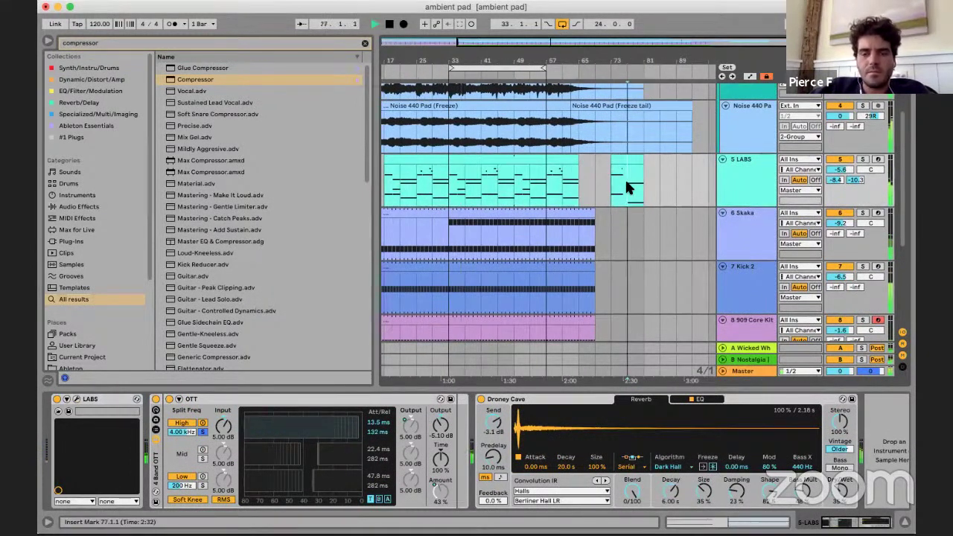
click(630, 164)
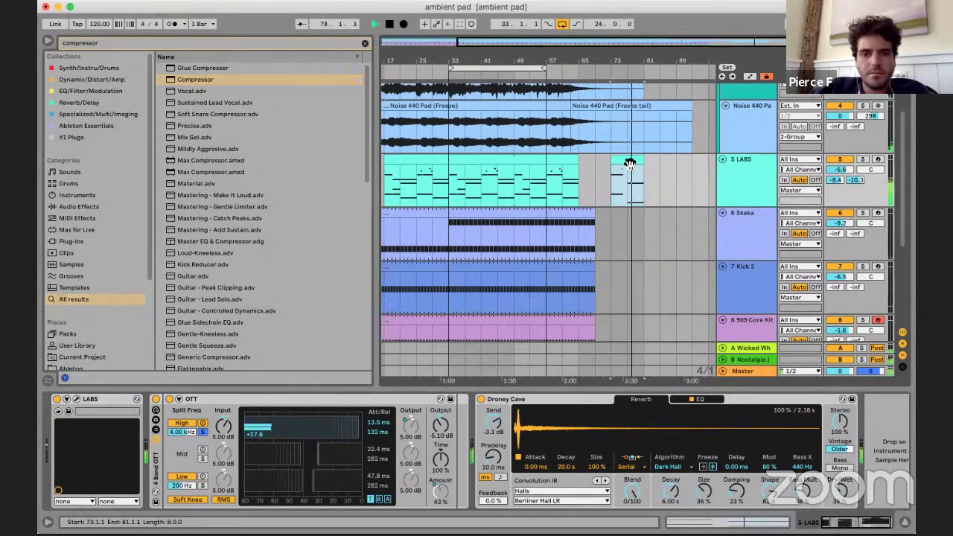
- Restart playback from bar 33 and review the layered tracks from the pads down to the JHDB_117 drum loop
click(450, 181)
scroll(530, 167, left, 3)
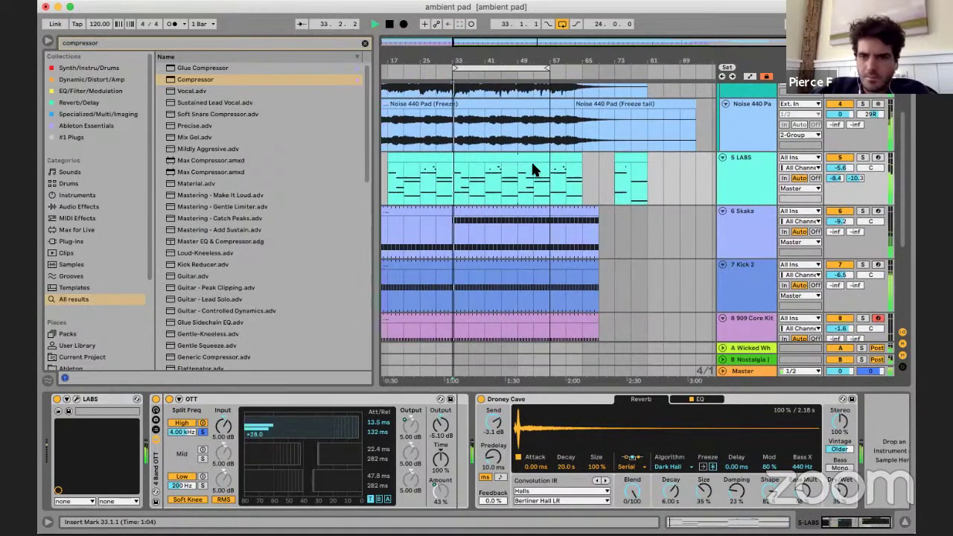
scroll(517, 177, up, 2)
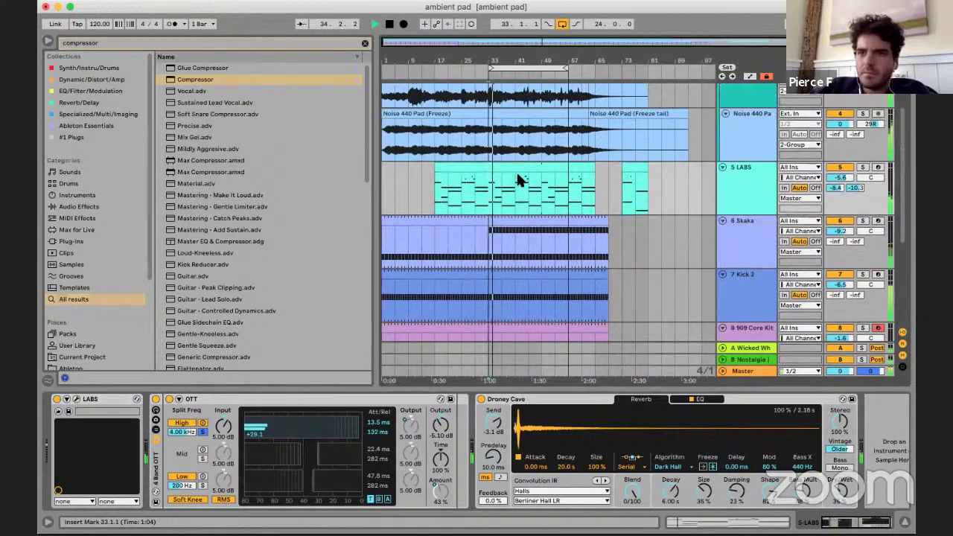
scroll(516, 223, down, 5)
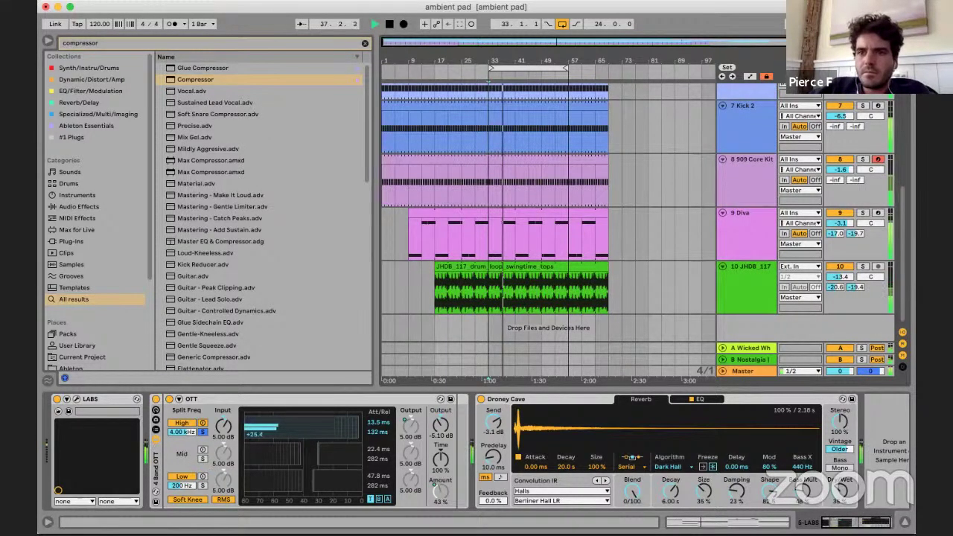
- Stop playback, save the set and place the insert marker at bar 33 on the Kick 2 track
click(572, 156)
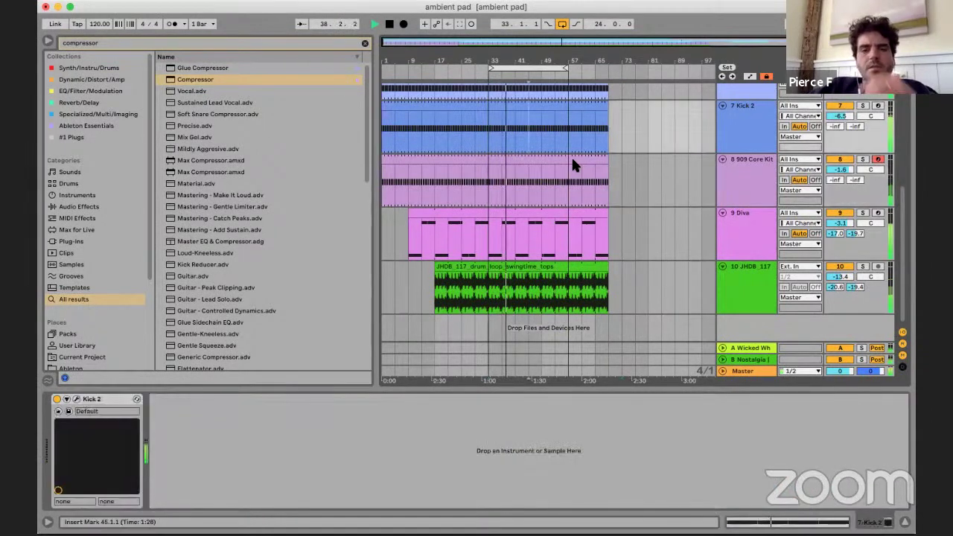
key(space)
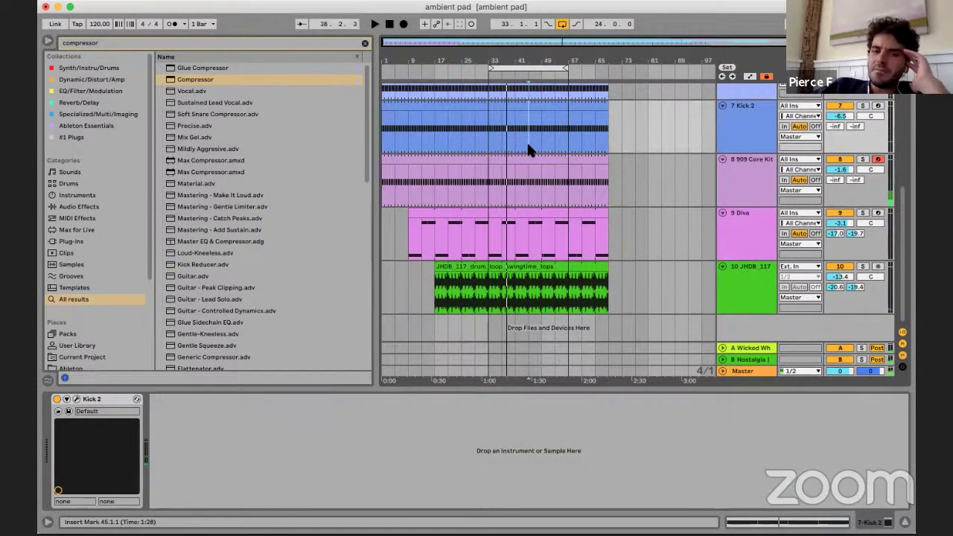
key(super+s)
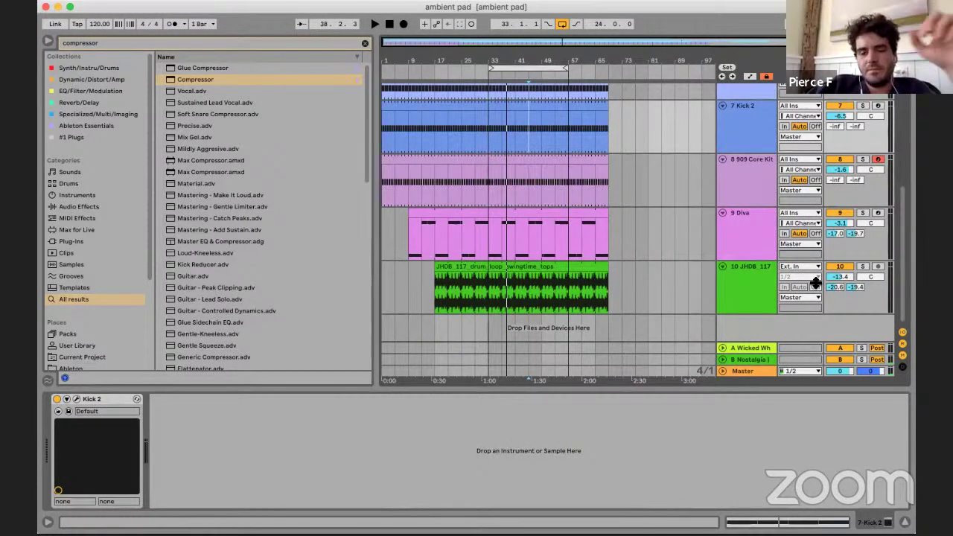
click(504, 123)
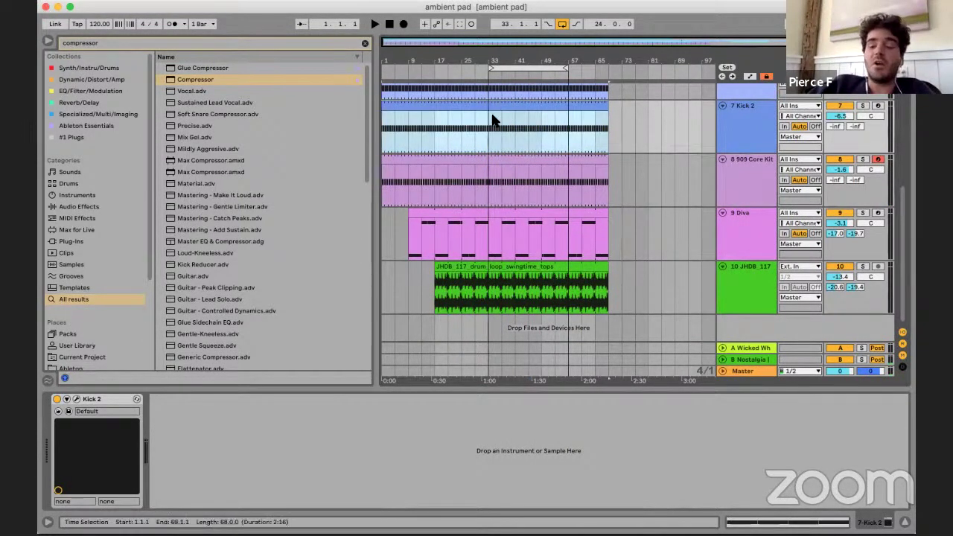
click(491, 116)
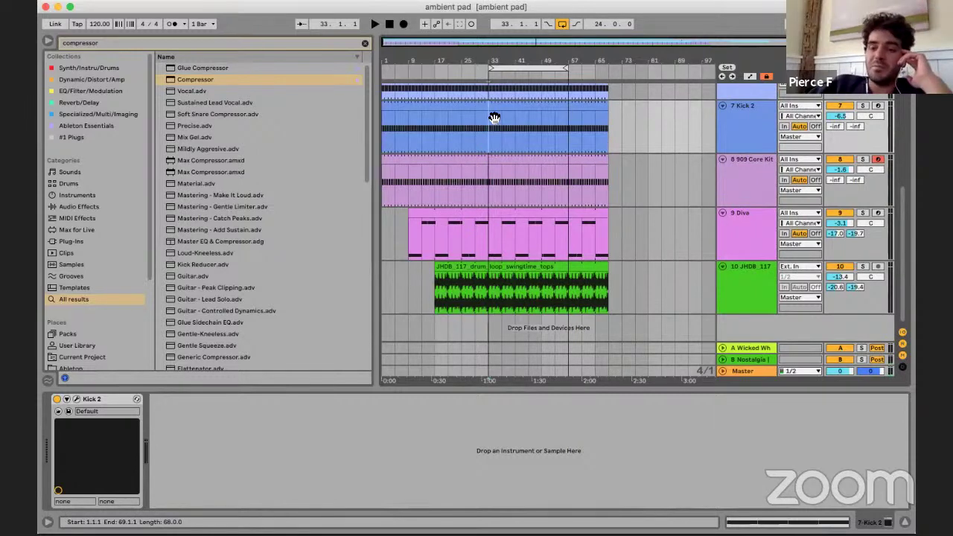
- Delete the freeze tail clips on tracks 3 and 4 and extend both Noise 440 Pad clips over the space they occupied
scroll(494, 118, up, 5)
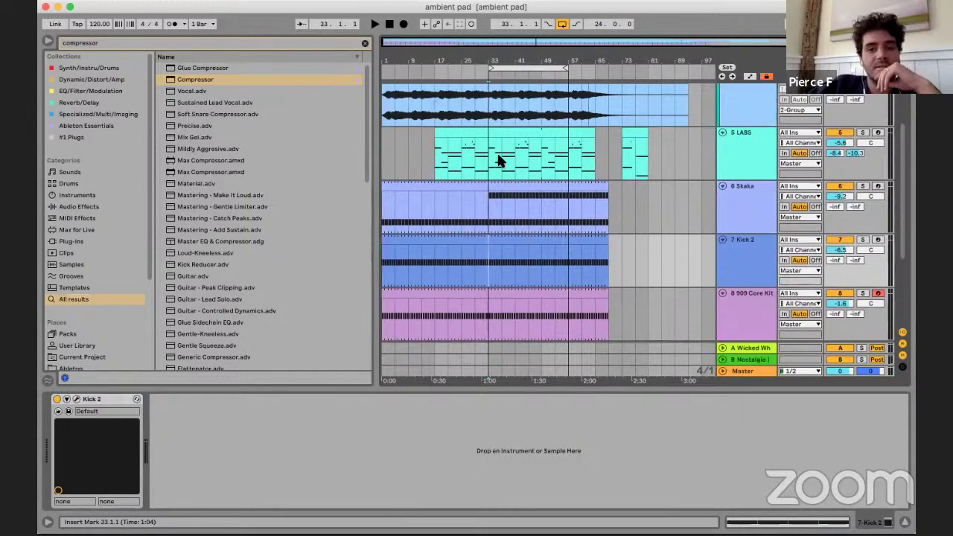
scroll(499, 158, up, 5)
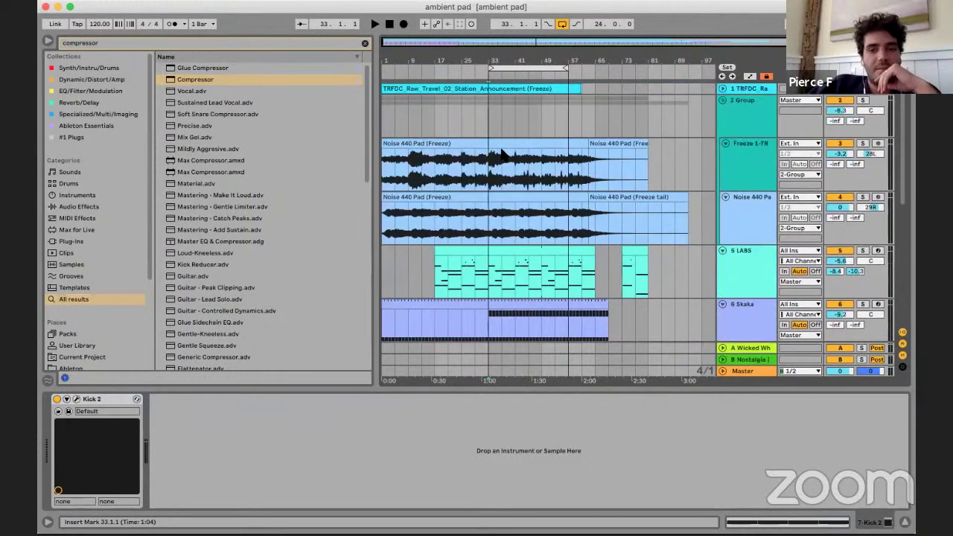
click(601, 152)
click(601, 143)
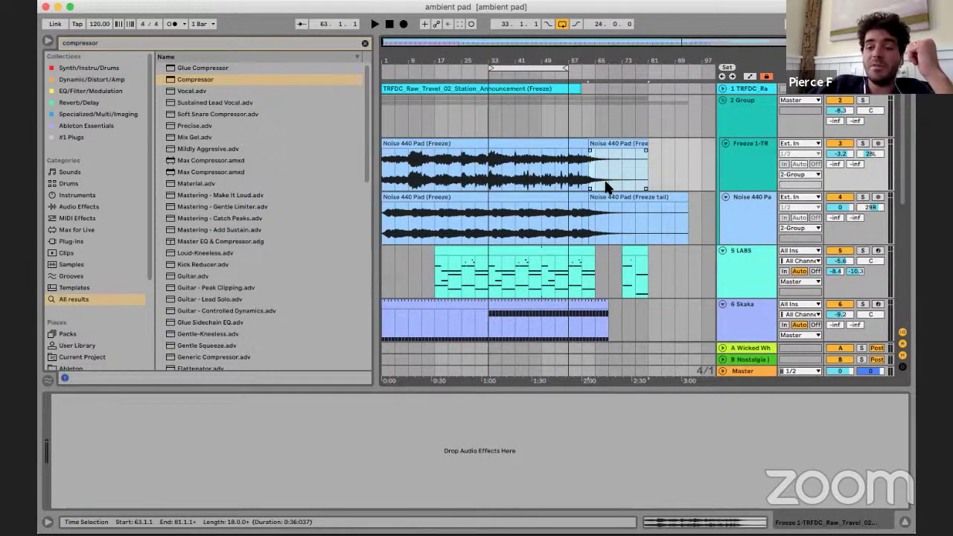
key(Delete)
click(613, 201)
key(Delete)
drag(586, 199, 689, 197)
drag(585, 143, 780, 136)
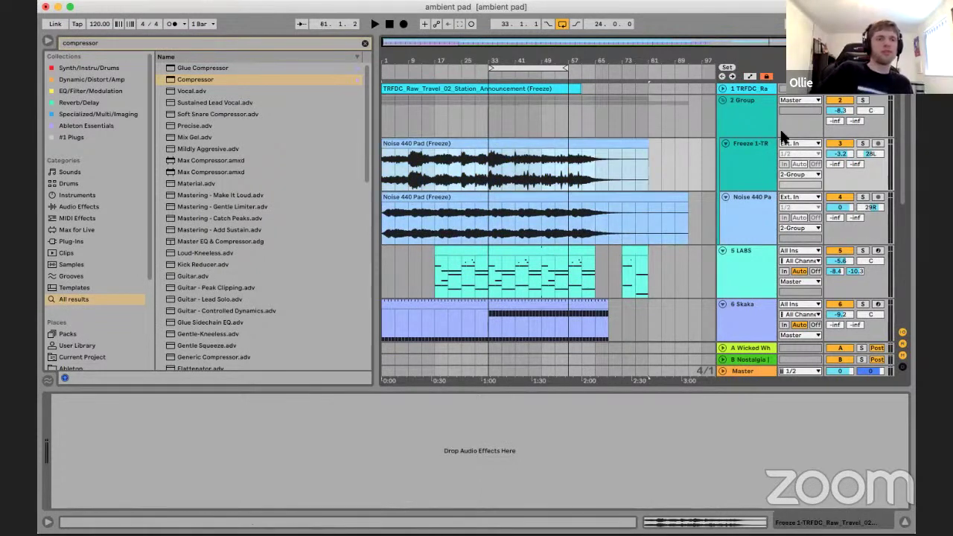
- Collapse the group and fold tracks 5 LABS through 10 JHDB_117 in the arrangement
click(722, 100)
click(721, 111)
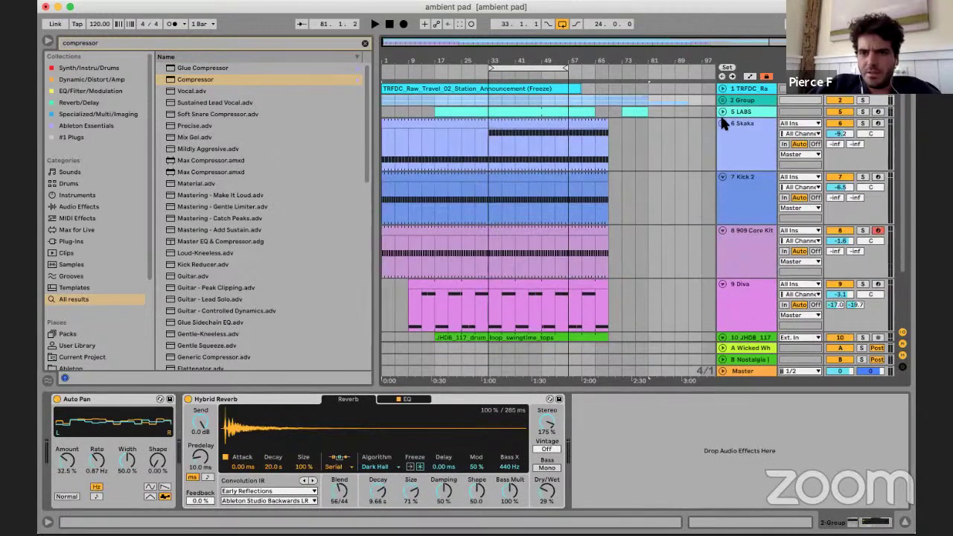
click(721, 123)
click(721, 135)
click(721, 146)
click(721, 157)
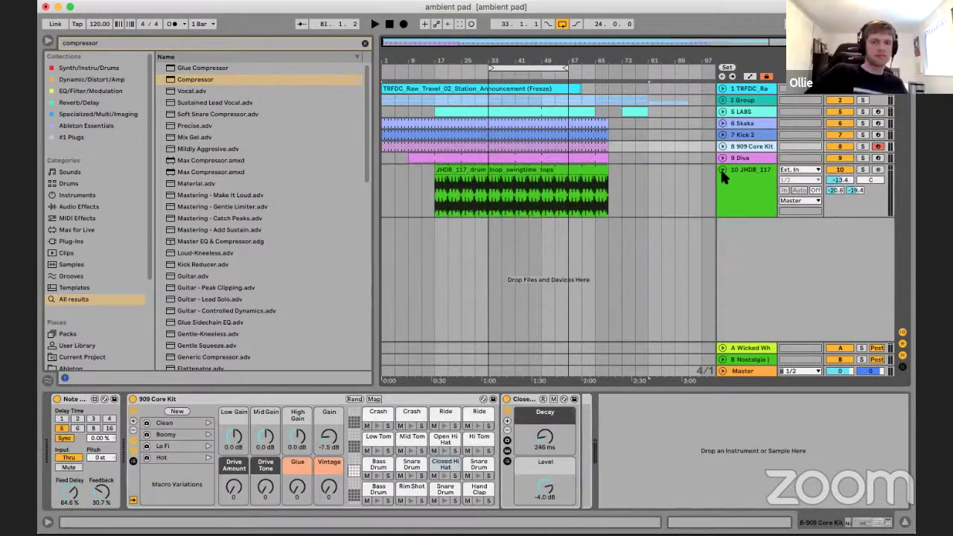
click(721, 170)
- Find Kontakt in the browser and add it to the arrangement as a new MIDI track
key(super+f)
text(konta)
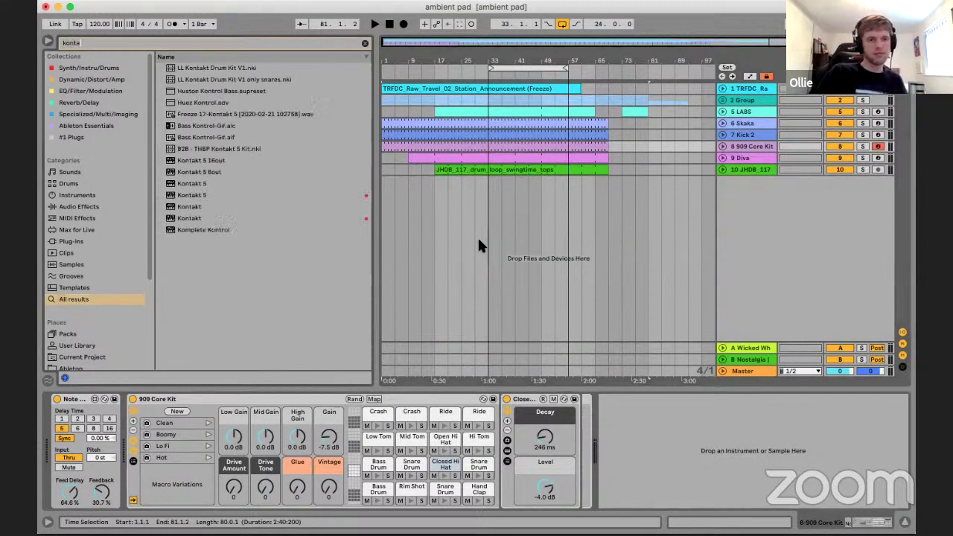
text(kt)
click(260, 159)
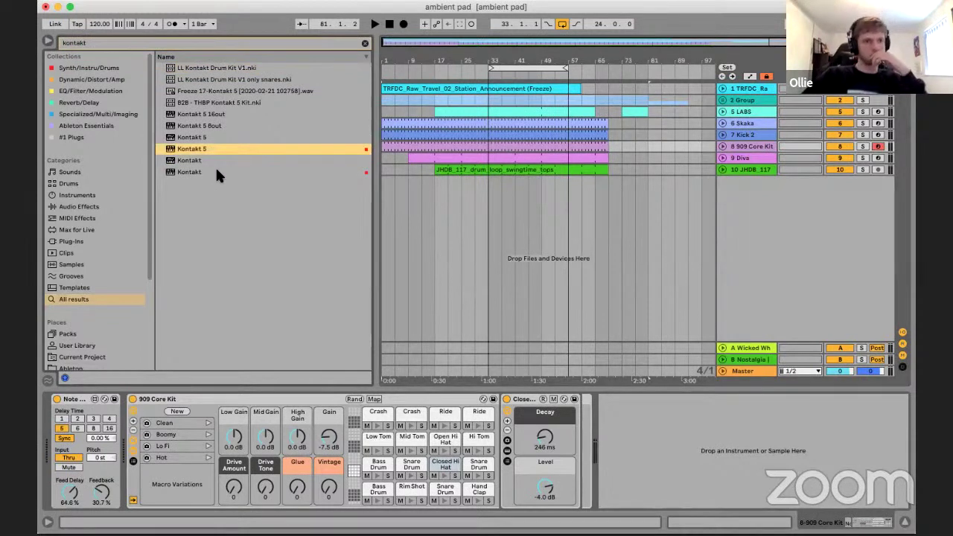
drag(217, 172, 462, 220)
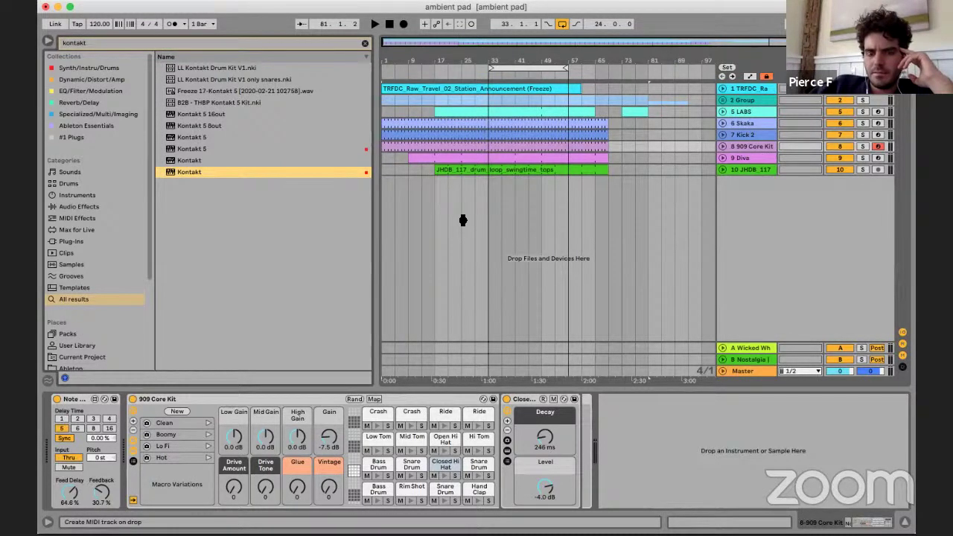
drag(463, 221, 462, 216)
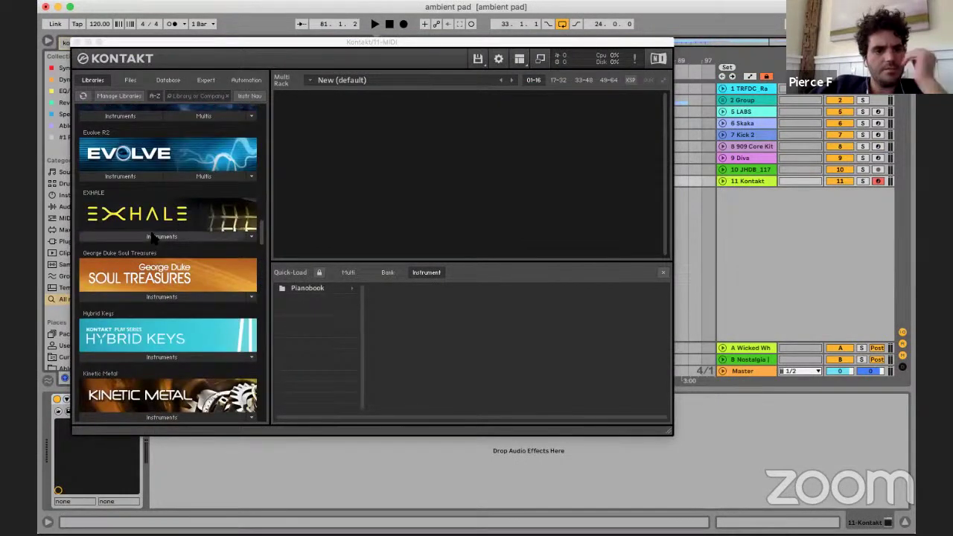
- Load EXHALE.nki from the EXHALE library into Kontakt and close the Quick-Load browser
click(155, 237)
drag(434, 208, 430, 206)
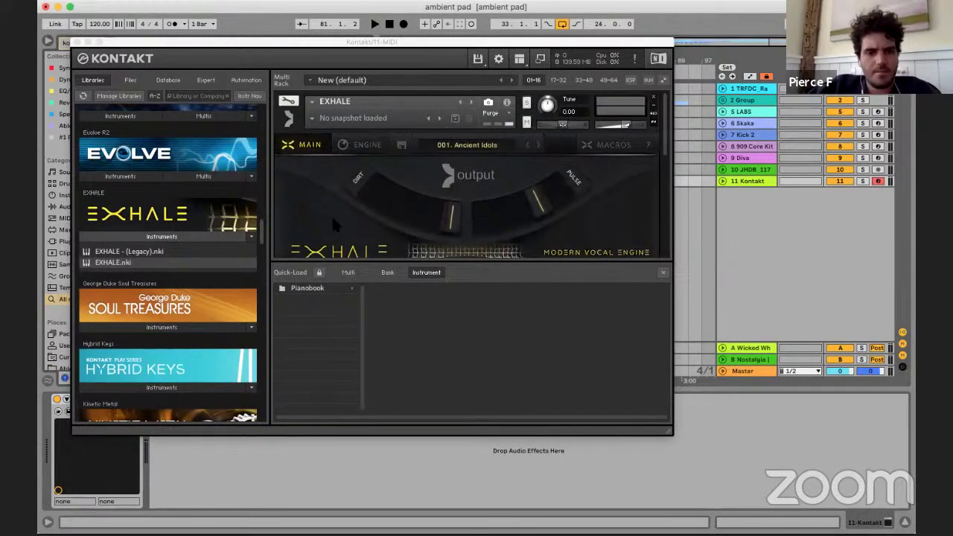
click(661, 270)
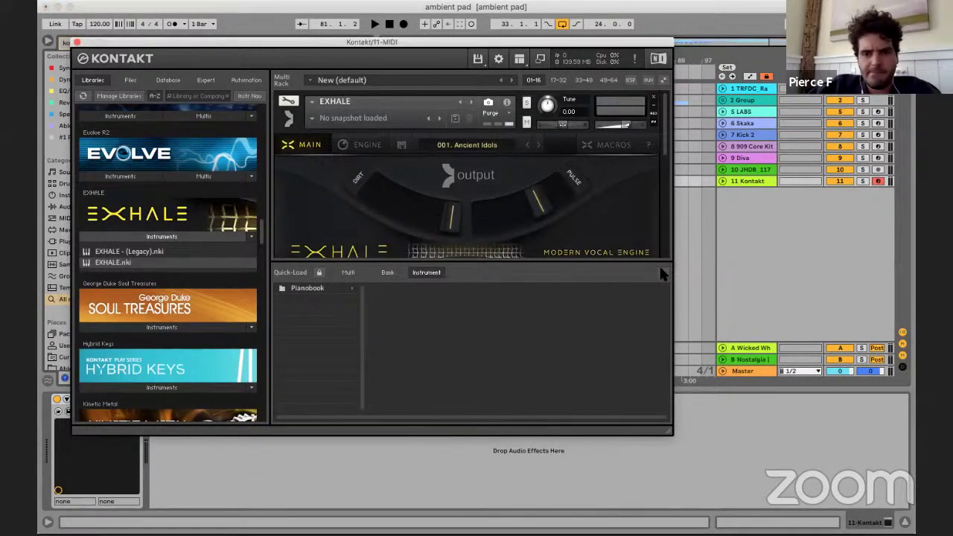
click(662, 274)
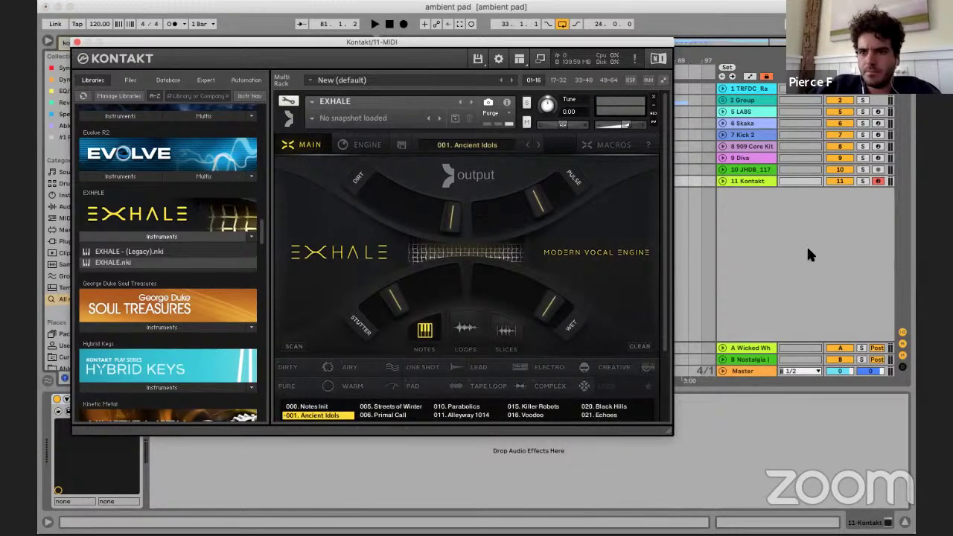
- Change the EXHALE preset to 006. Primal Call and accept losing the current changes
drag(629, 42, 683, 214)
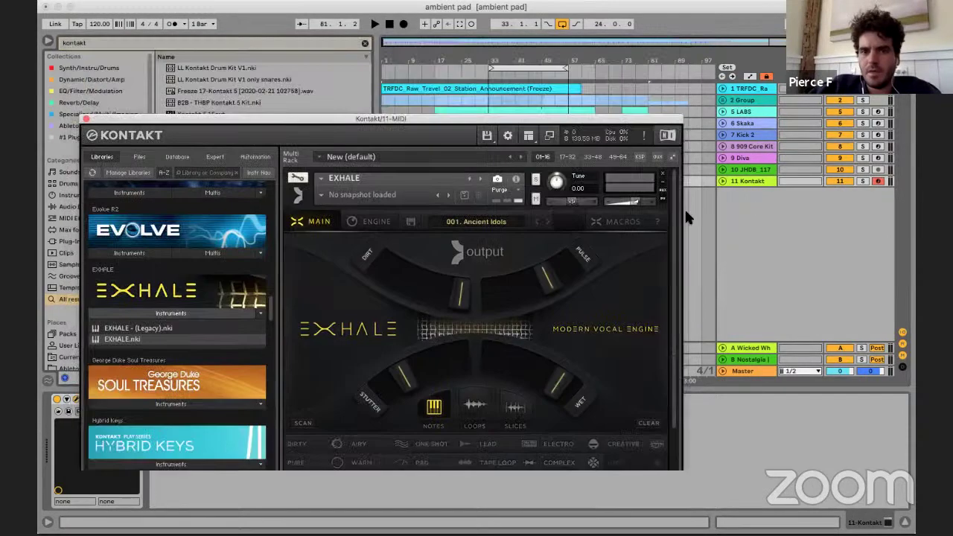
click(489, 177)
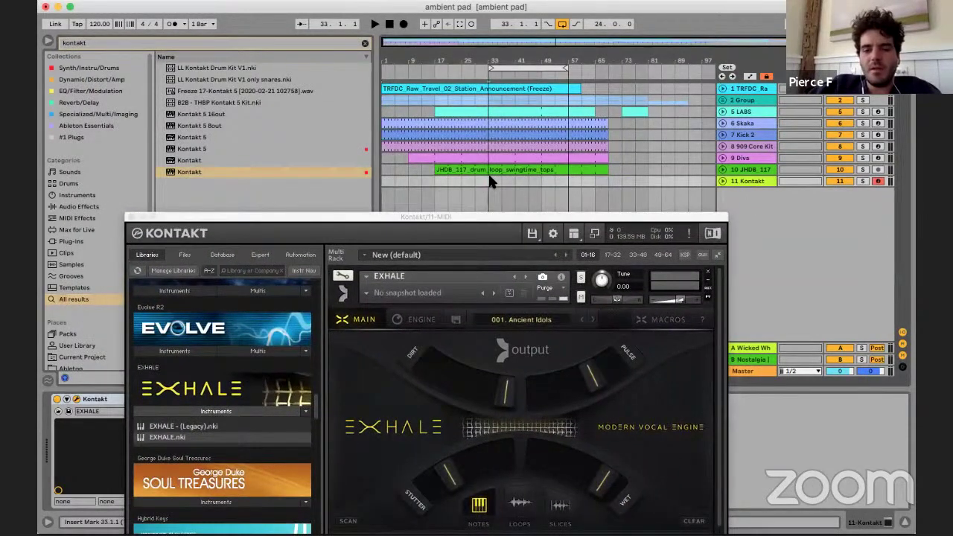
drag(490, 214, 460, 111)
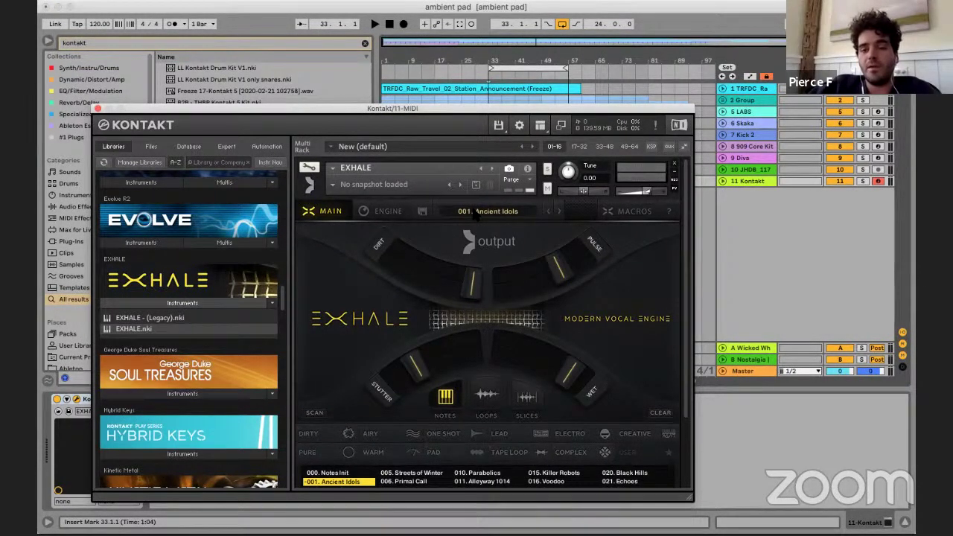
click(432, 481)
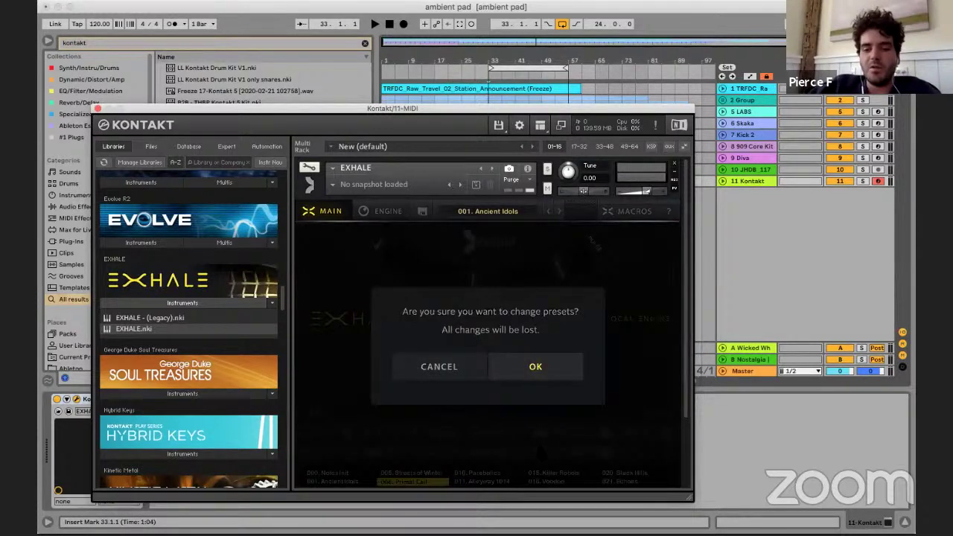
click(528, 371)
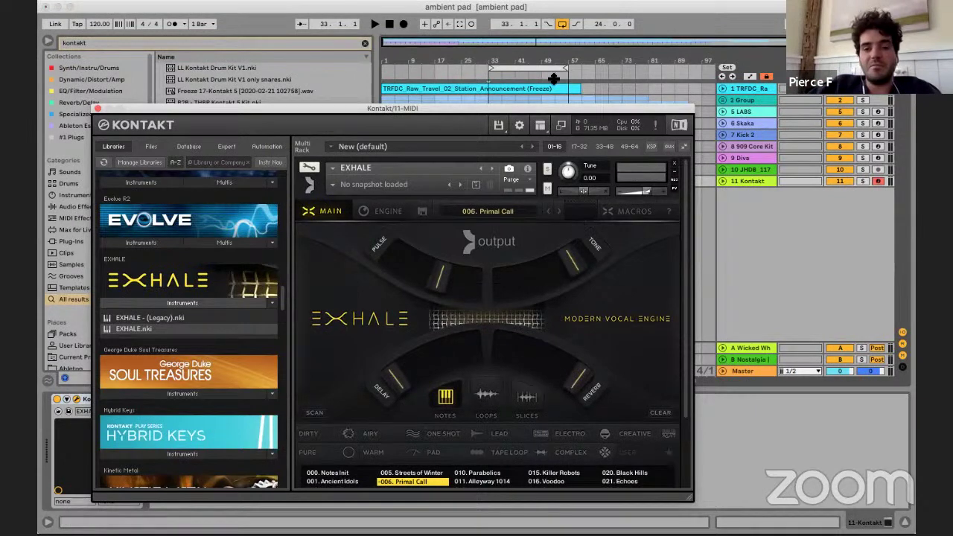
- Uncover the arrangement and play it briefly from bar 37 on the Kontakt track
drag(537, 105, 569, 298)
scroll(586, 219, down, 2)
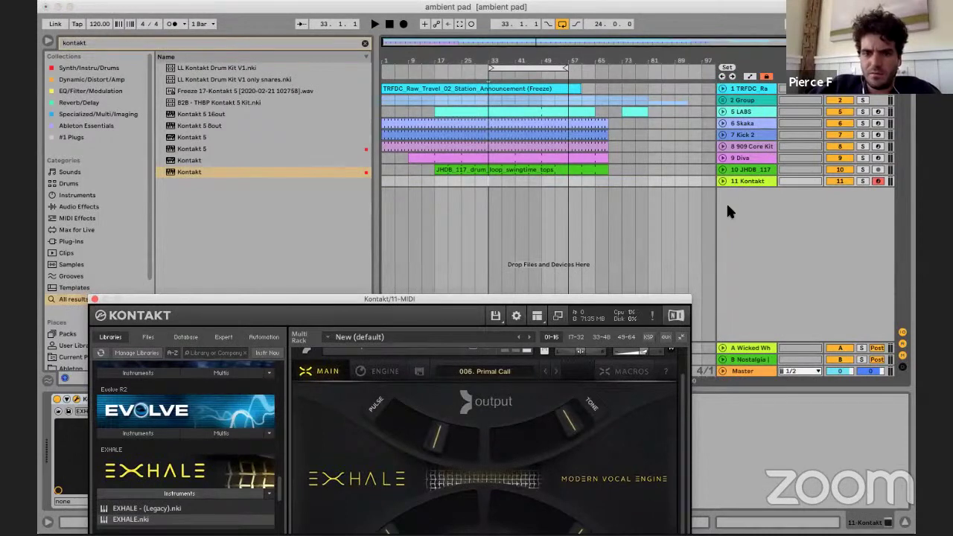
click(493, 177)
key(space)
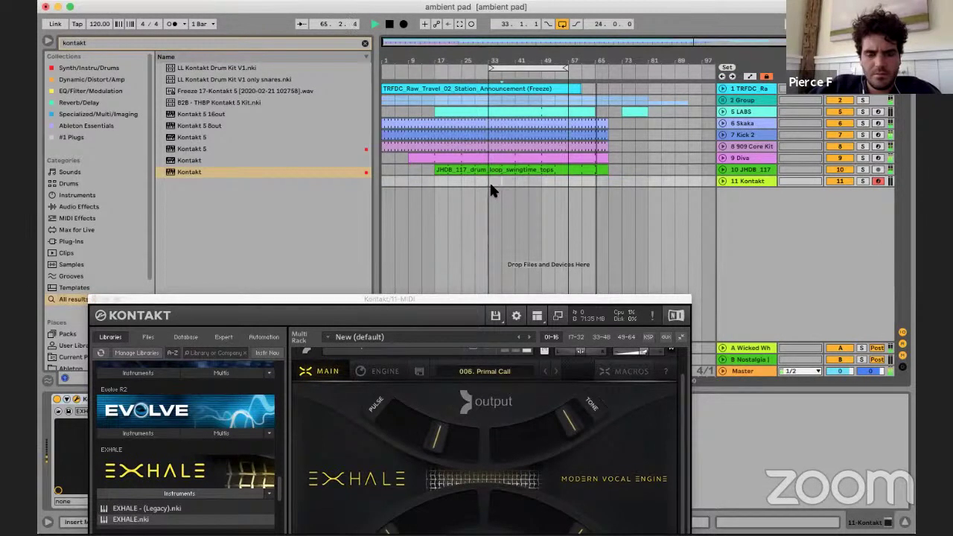
key(space)
- Remove EXHALE from the Kontakt rack and load Breakfast in NY.nki from the Scarbee Vintage Keys library
drag(476, 299, 480, 7)
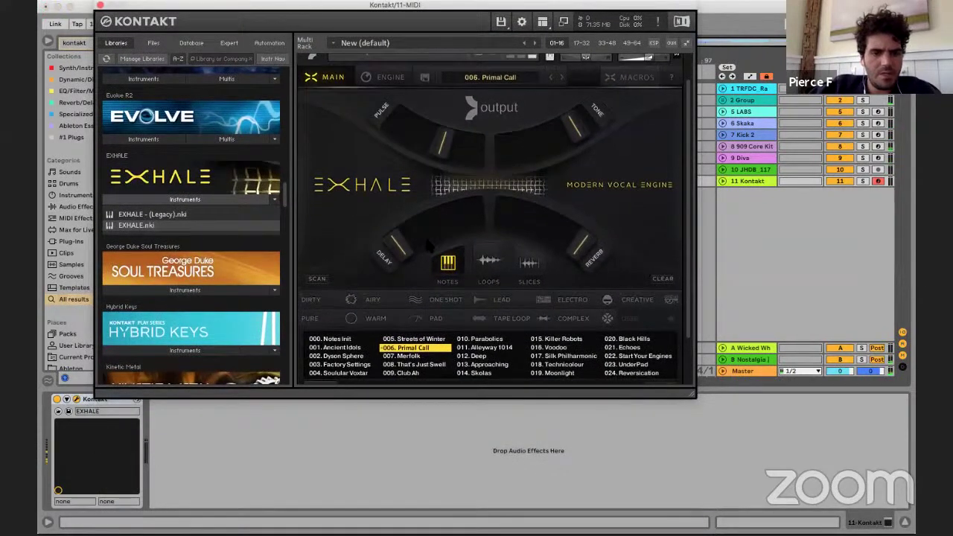
scroll(554, 186, up, 2)
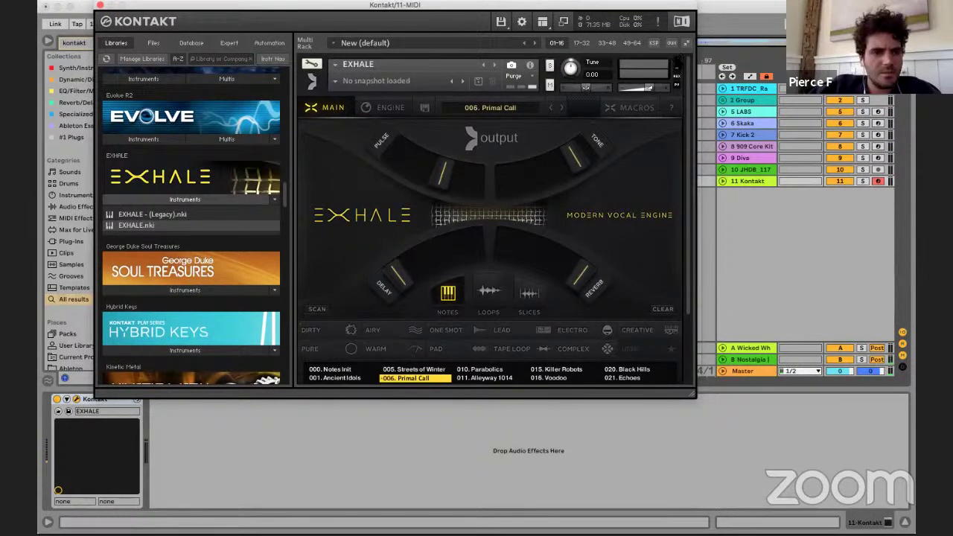
click(676, 60)
click(508, 185)
scroll(190, 246, down, 5)
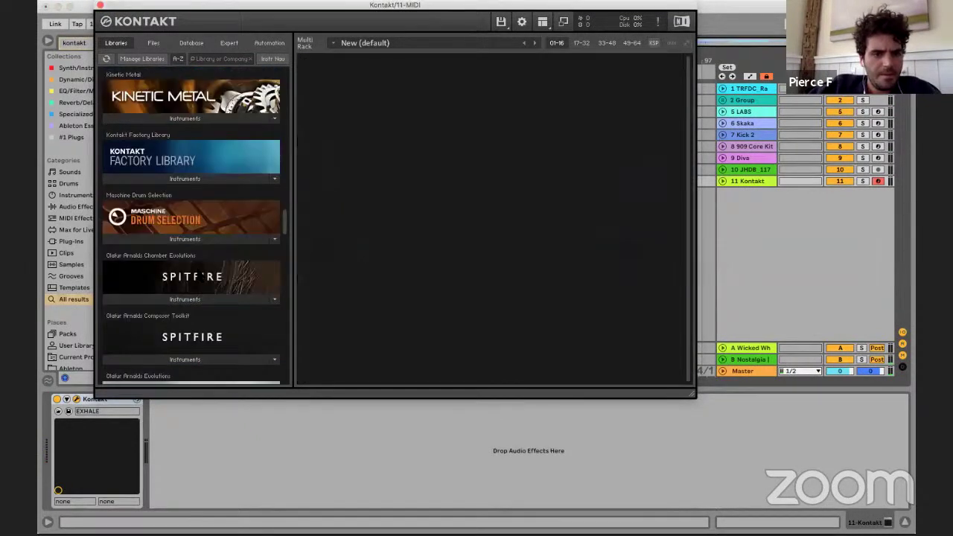
scroll(199, 269, up, 2)
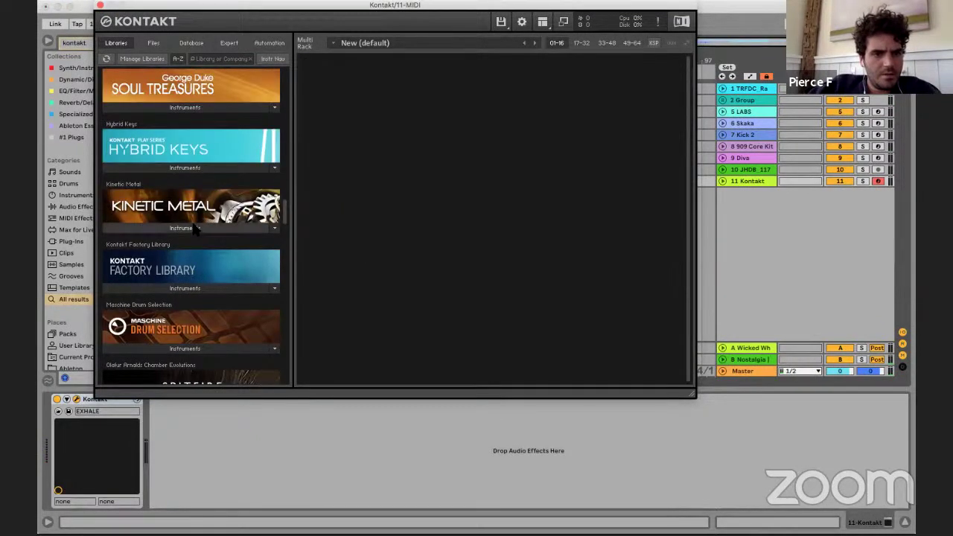
scroll(195, 229, down, 20)
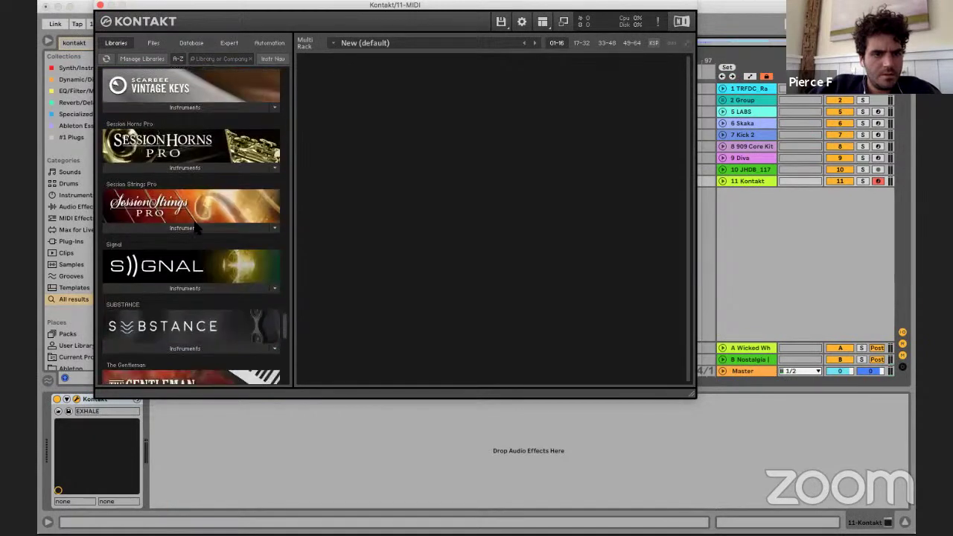
scroll(182, 218, up, 3)
click(185, 200)
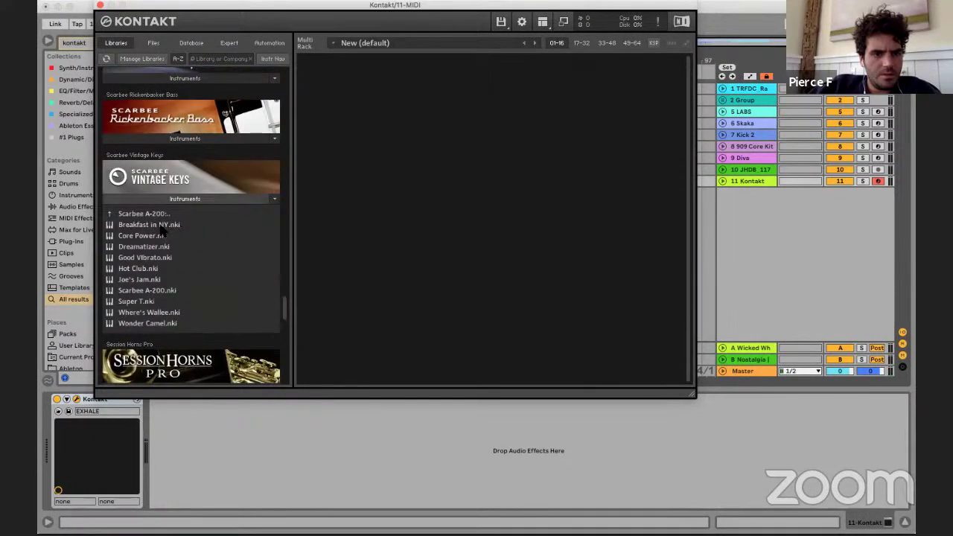
drag(380, 227, 380, 227)
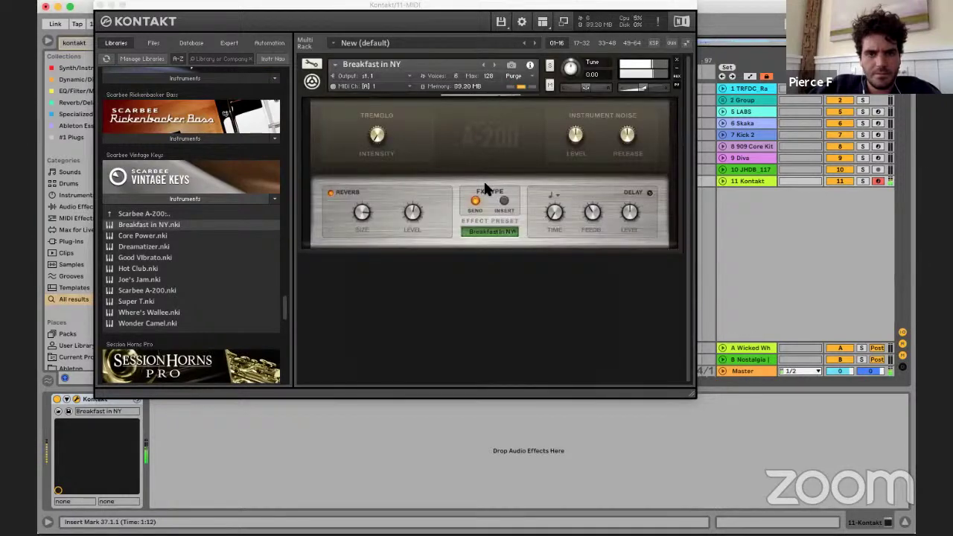
- Remove Breakfast in NY from the Kontakt rack and load EXHALE.nki from the EXHALE library again
click(676, 59)
scroll(186, 224, up, 10)
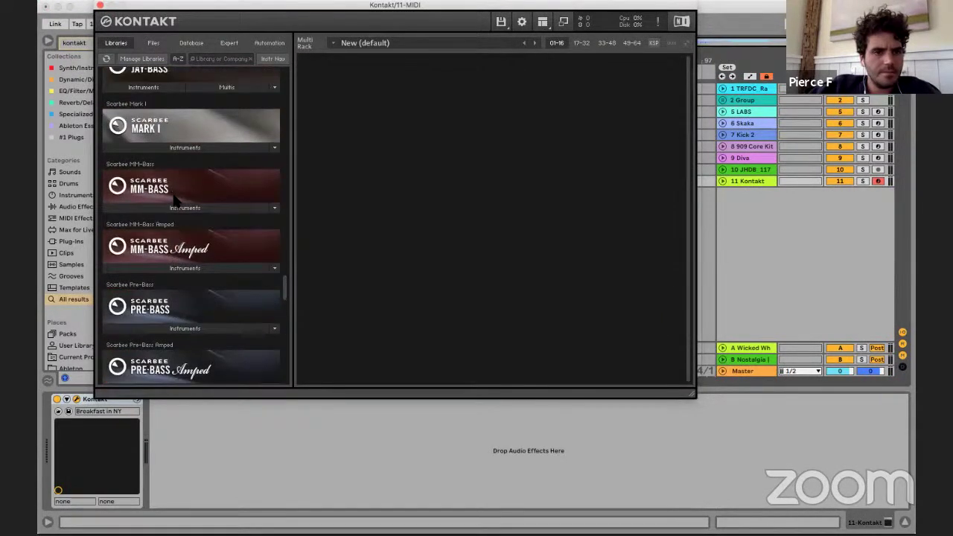
scroll(174, 200, up, 10)
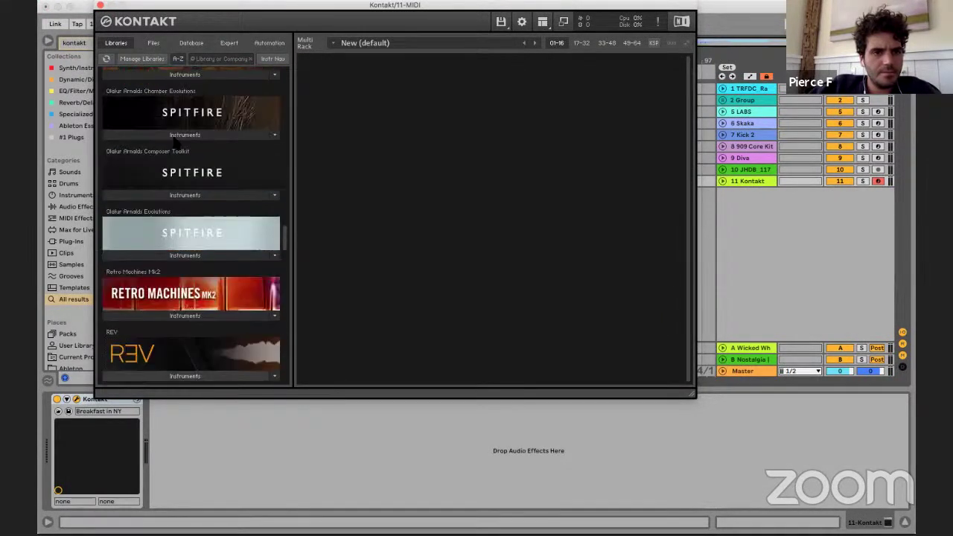
scroll(173, 140, up, 10)
click(175, 141)
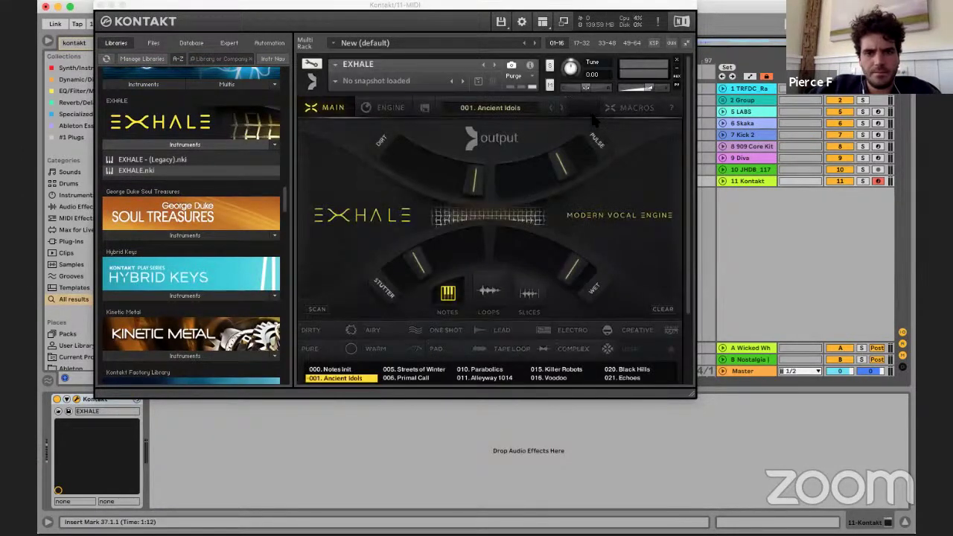
- Audition EXHALE's 001. Ancient Idols preset with a note in different octaves
key(z)
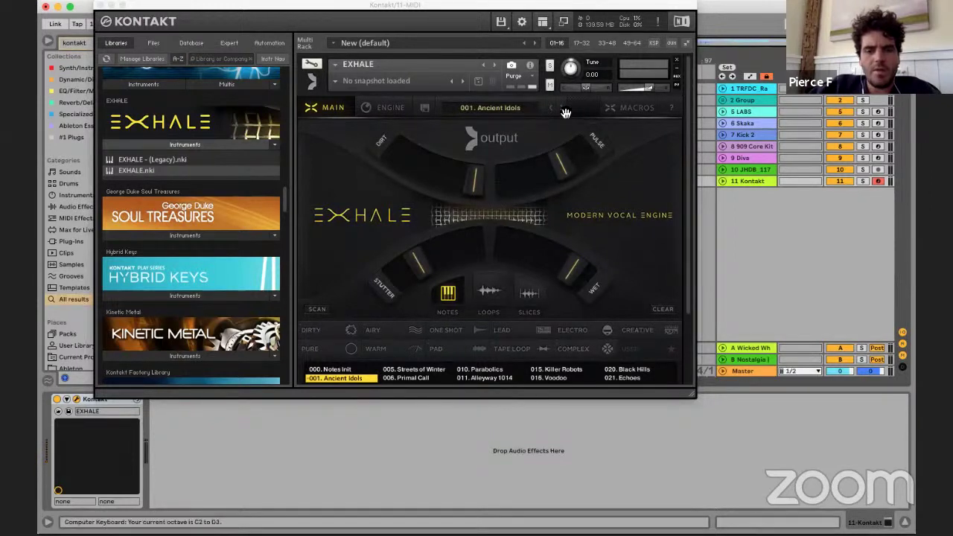
key(a)
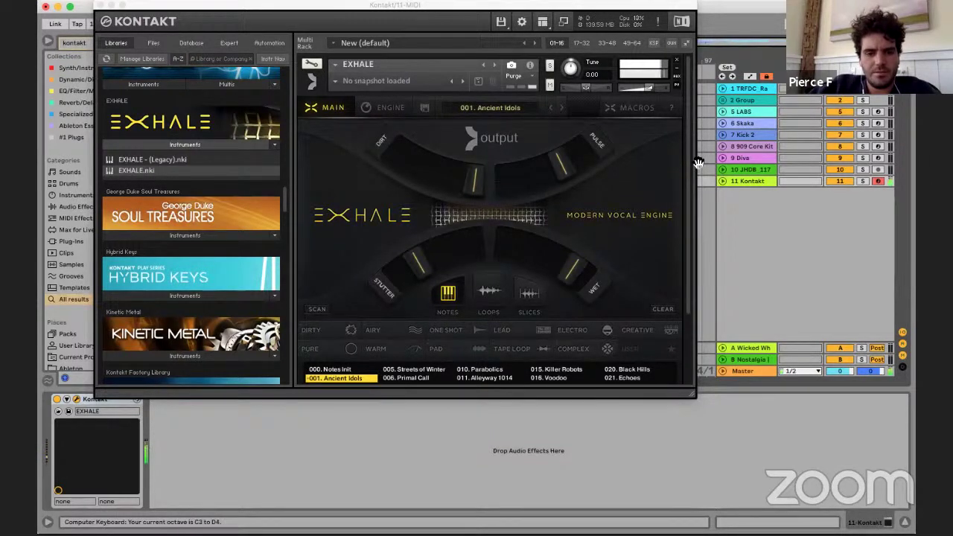
key(x)
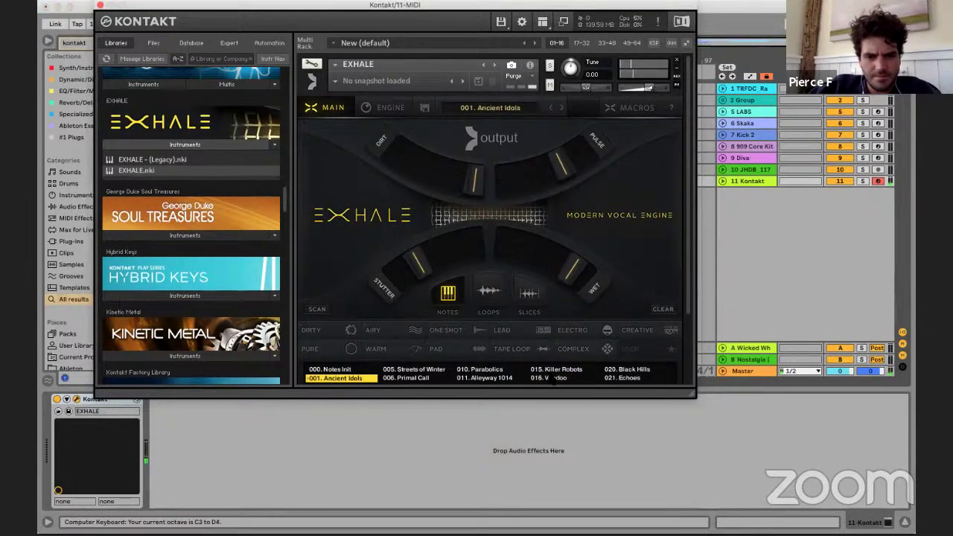
- Try EXHALE's 016. Voodoo preset, accepting the loss of current changes, followed by the 020. Black Hills preset
click(555, 378)
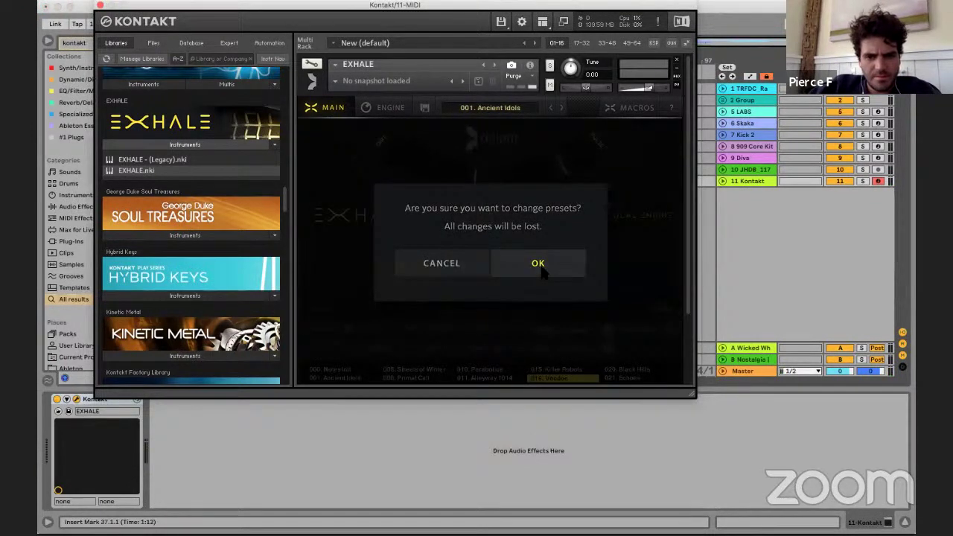
click(540, 273)
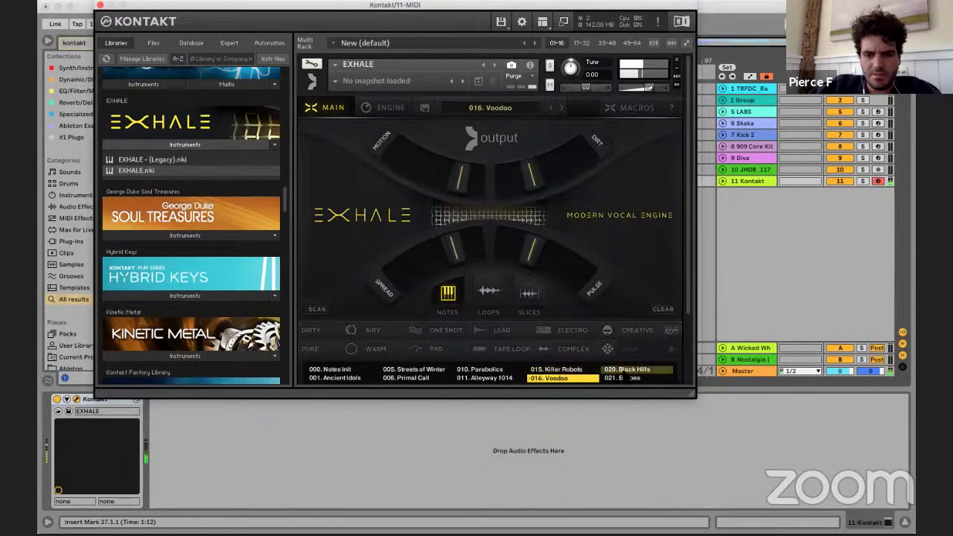
click(623, 371)
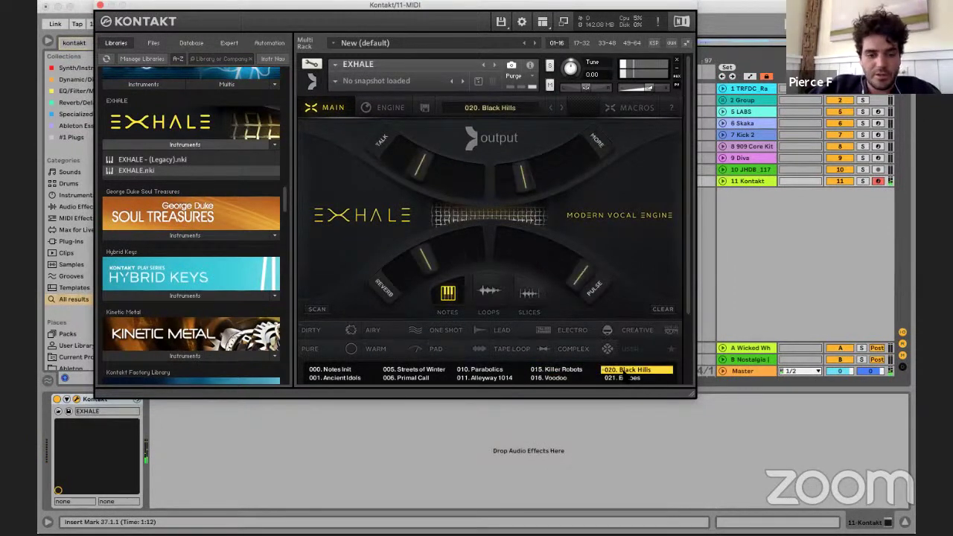
- Enlarge the Kontakt window, switch EXHALE to Slices mode, and audition the 007. Low Down preset in a lower octave
drag(693, 394, 773, 469)
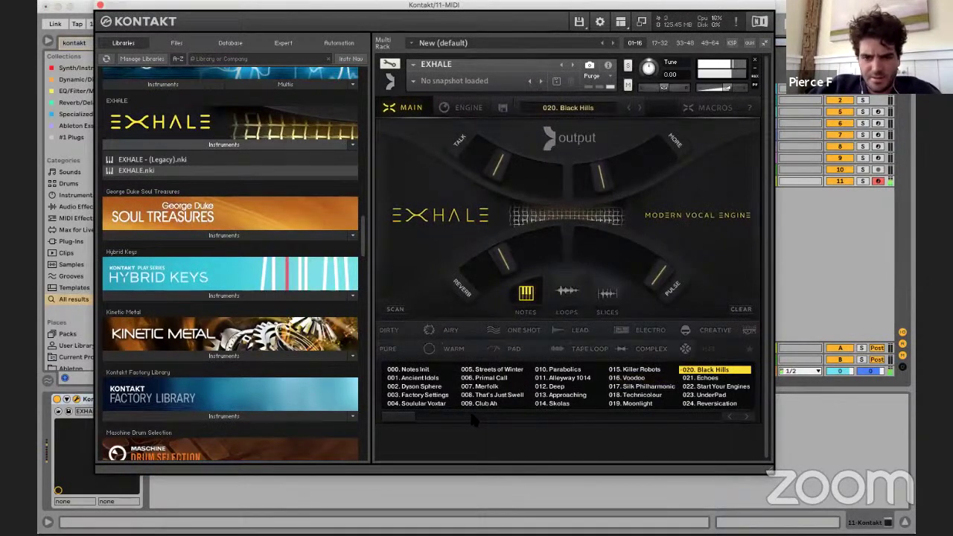
click(606, 311)
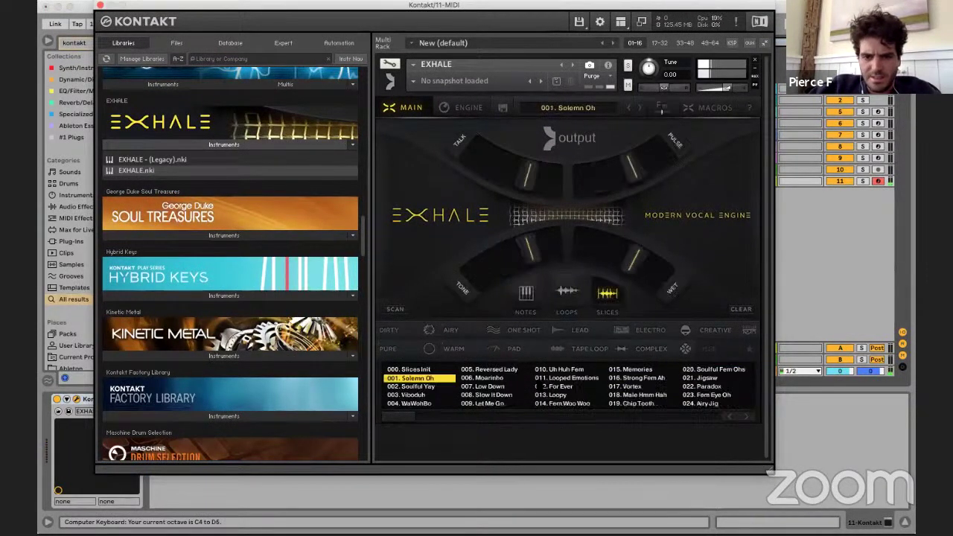
click(503, 387)
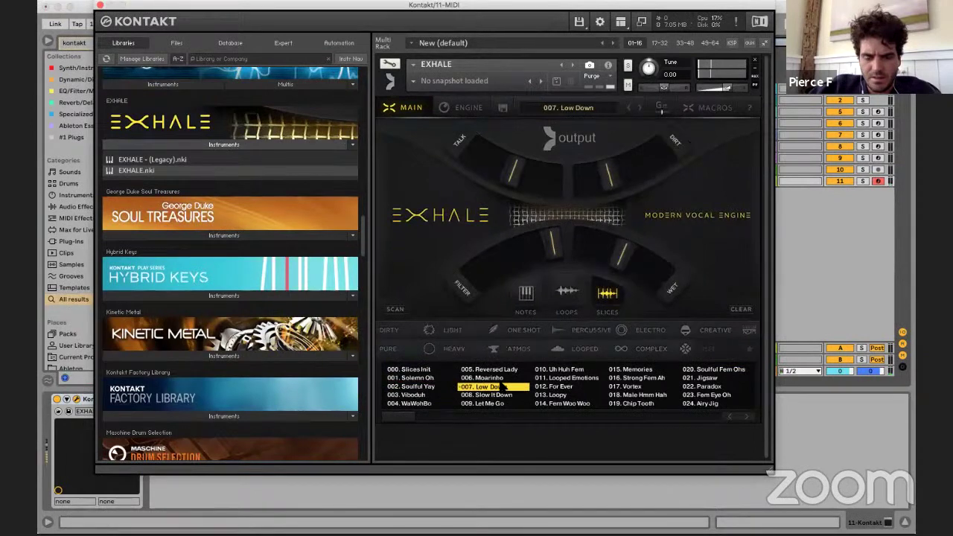
key(z)
key(a)
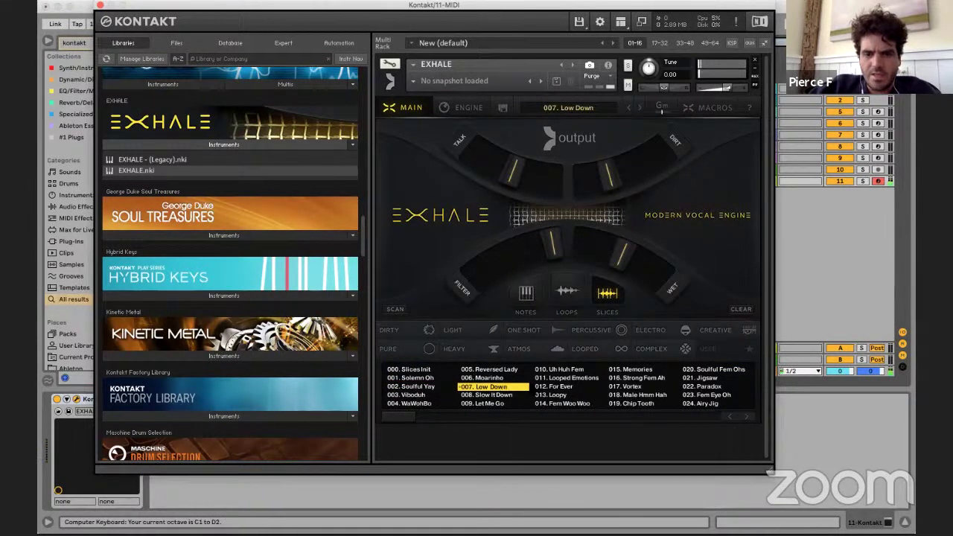
- Load EXHALE's 012. For Ever preset, reveal its key choices, and close the Kontakt window
click(548, 387)
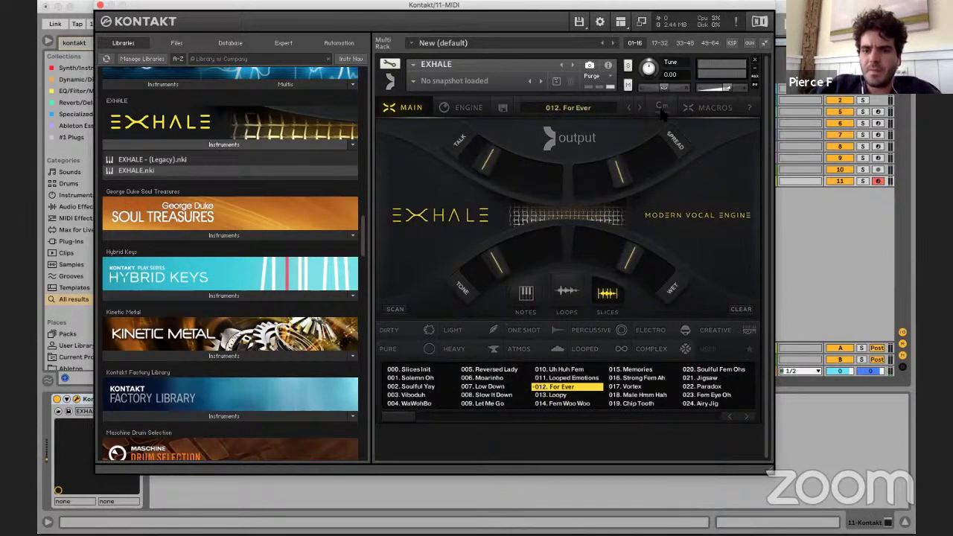
click(661, 108)
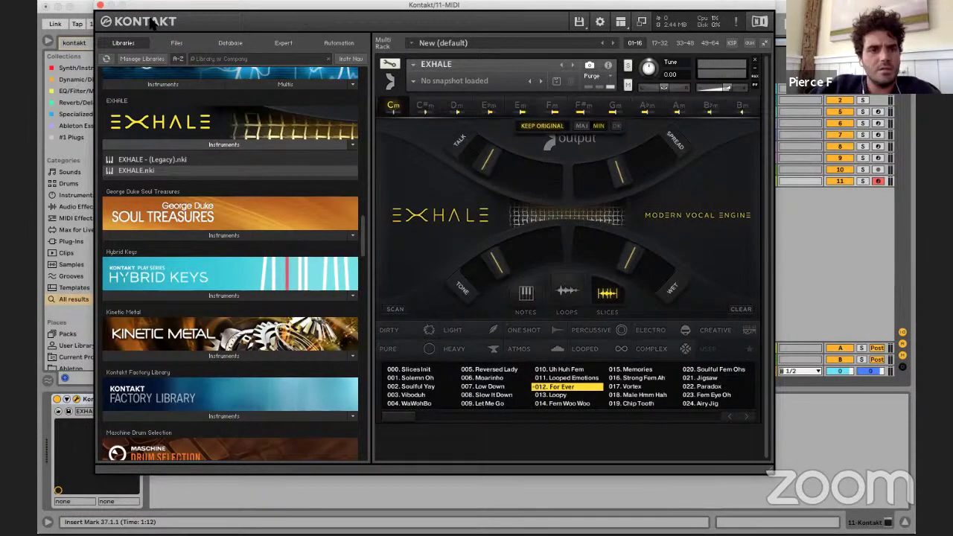
click(99, 6)
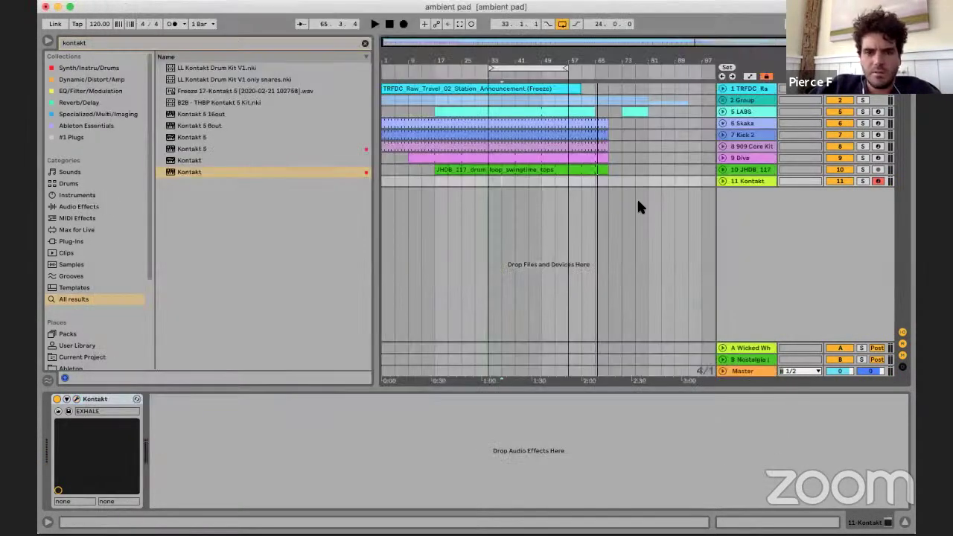
- Unfold the LABS track, open its MIDI clip at bar 17, and solo the track during playback
click(722, 112)
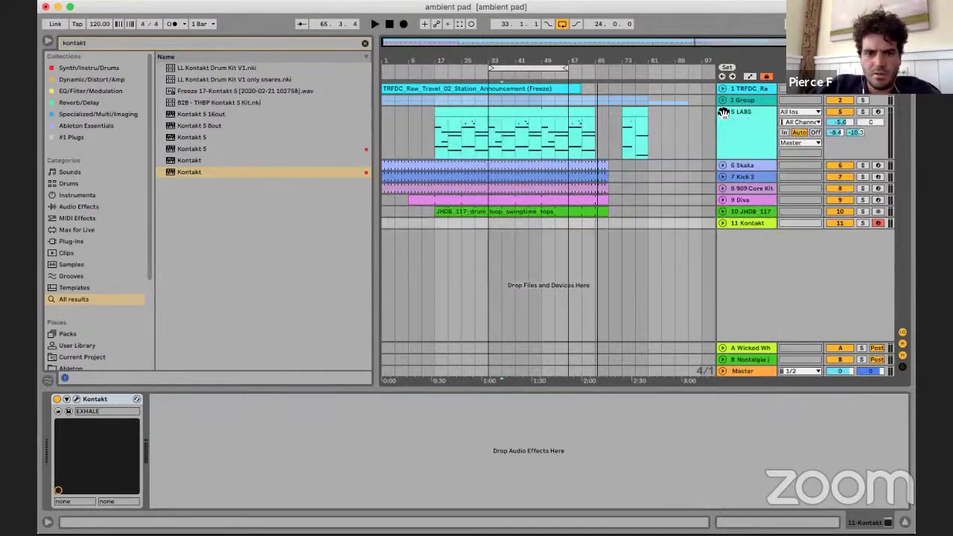
double_click(452, 125)
key(space)
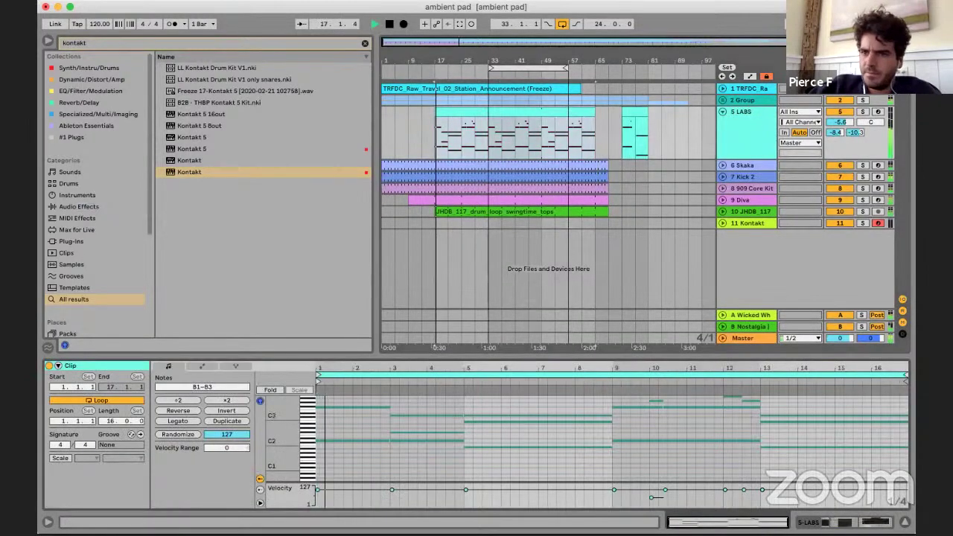
click(862, 112)
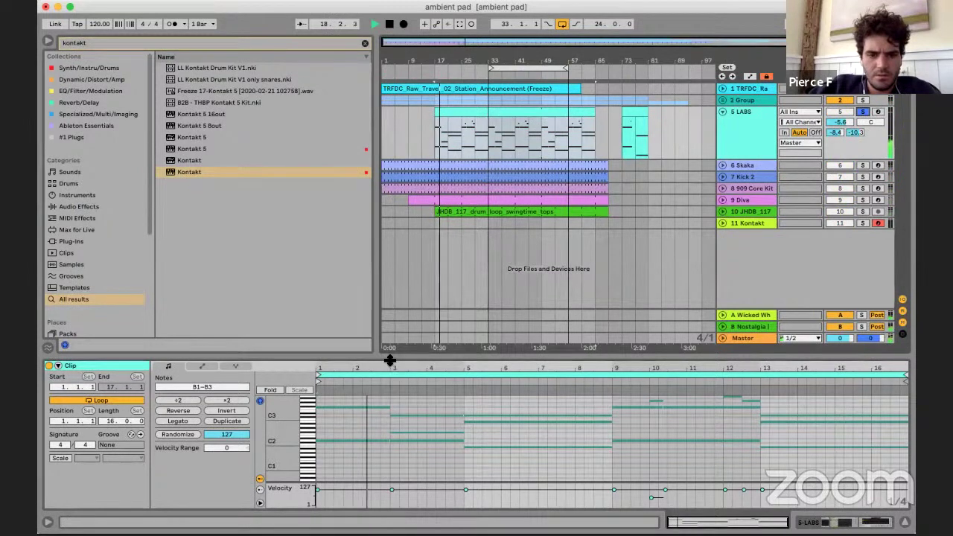
- Enlarge the MIDI note editor and check the pitches of the LABS clip's opening chord
drag(389, 358, 383, 263)
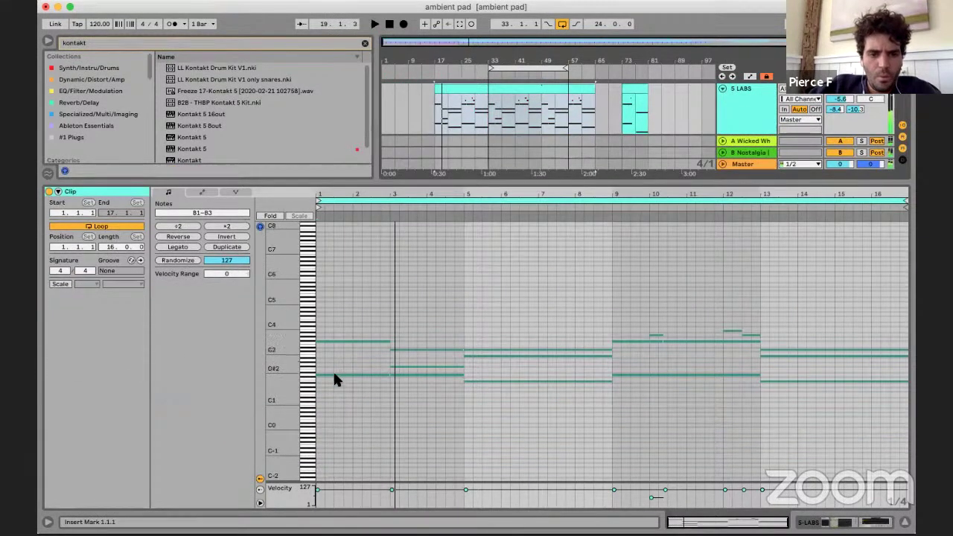
click(335, 374)
key(space)
click(376, 357)
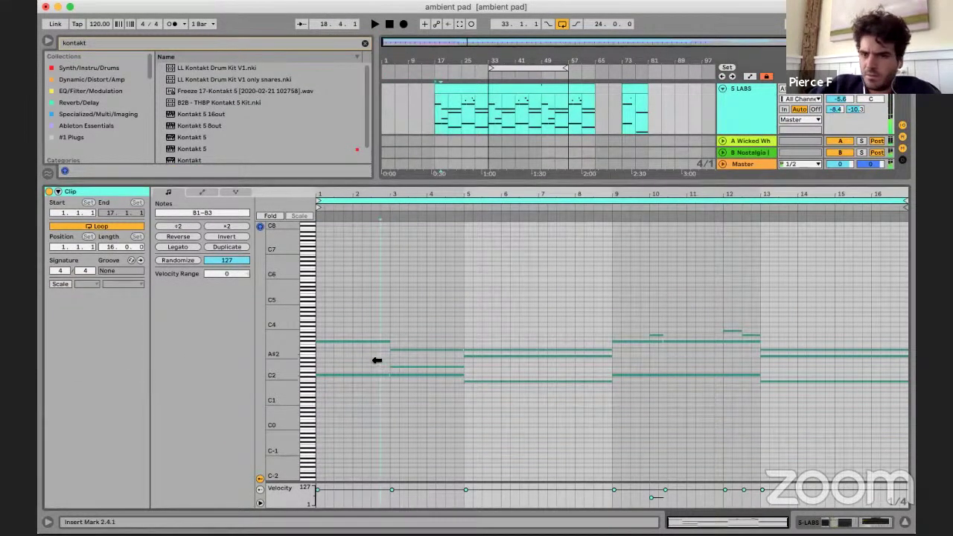
- Solo the Kontakt track alongside LABS, place the insert marker at bar 33, and show the Kontakt device
double_click(746, 183)
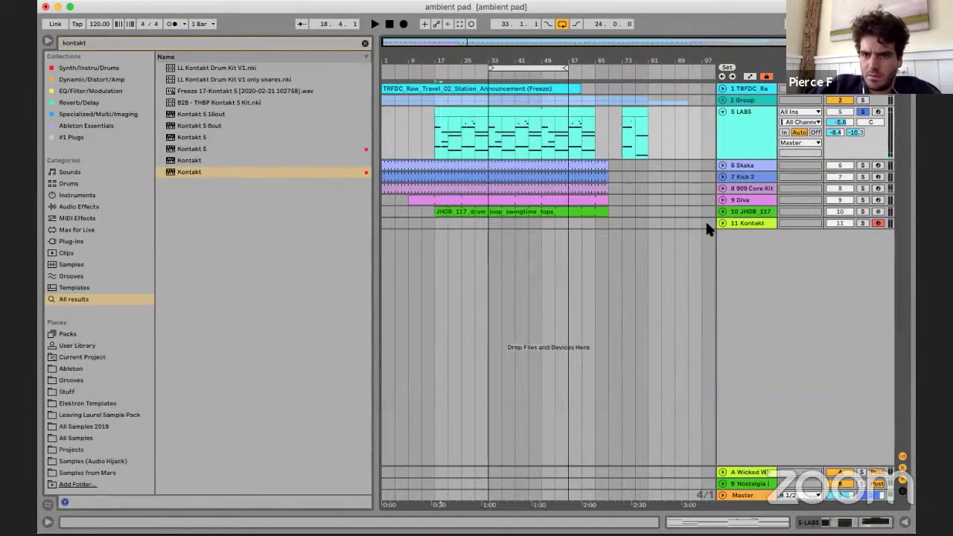
click(738, 223)
click(861, 223)
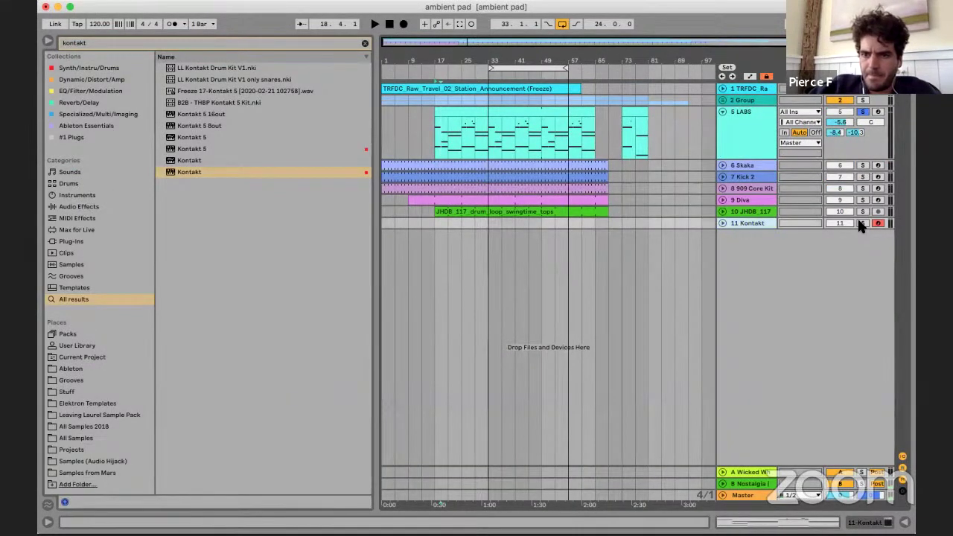
click(491, 225)
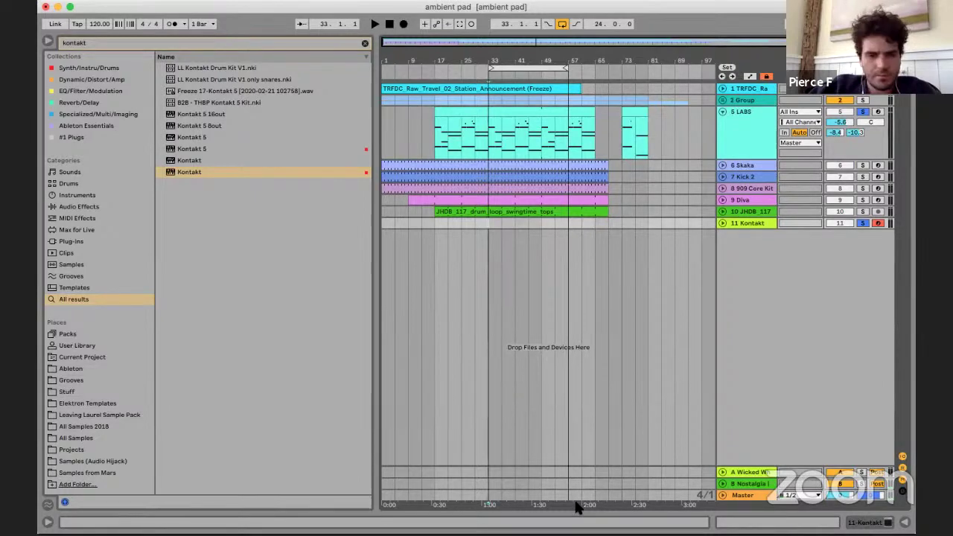
key(shift+Tab)
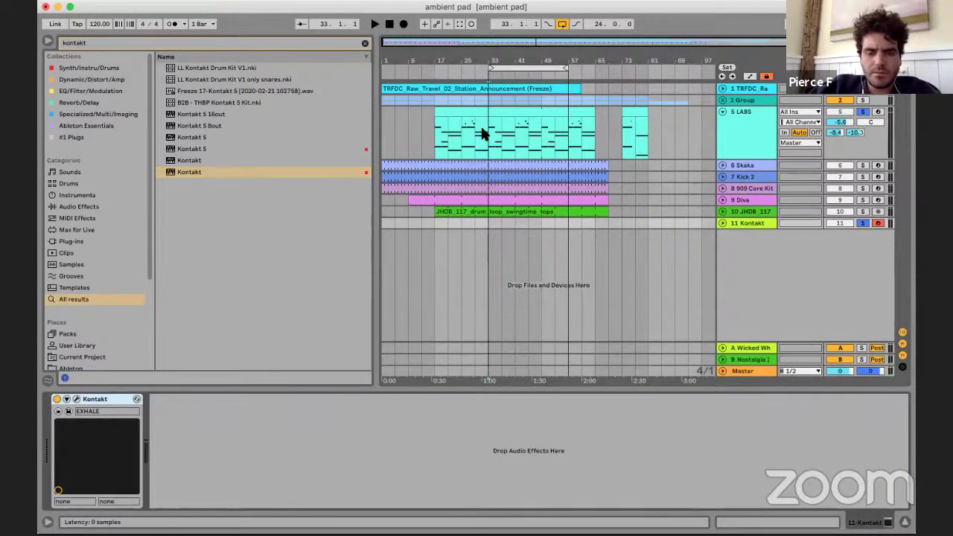
- Reopen EXHALE, audition the For Ever preset in a lower octave, and set its key to D major
key(super+alt+p)
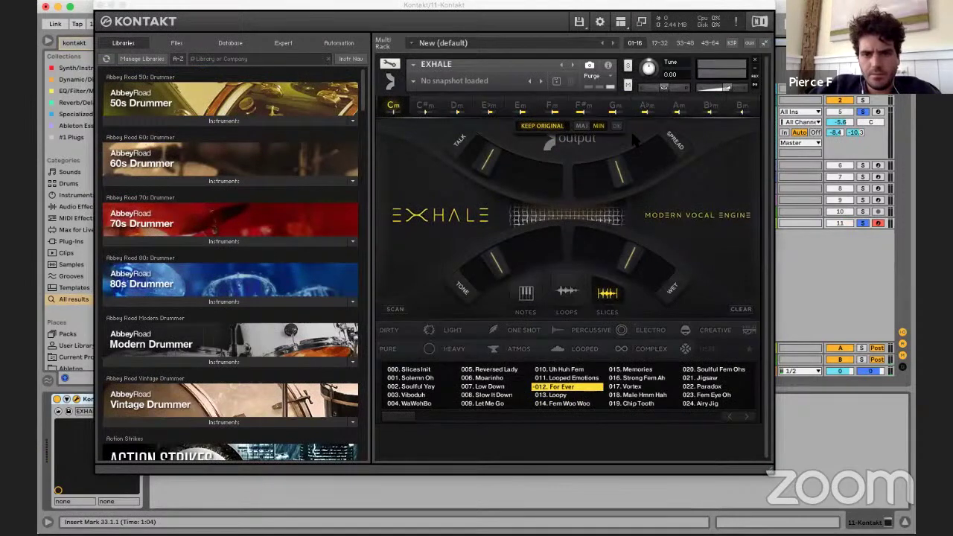
key(z)
key(a)
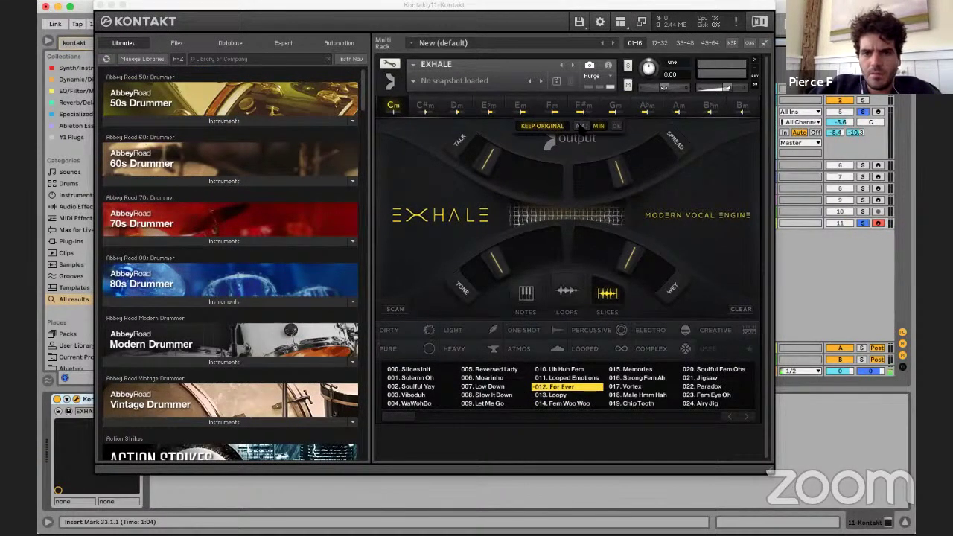
click(581, 126)
click(456, 108)
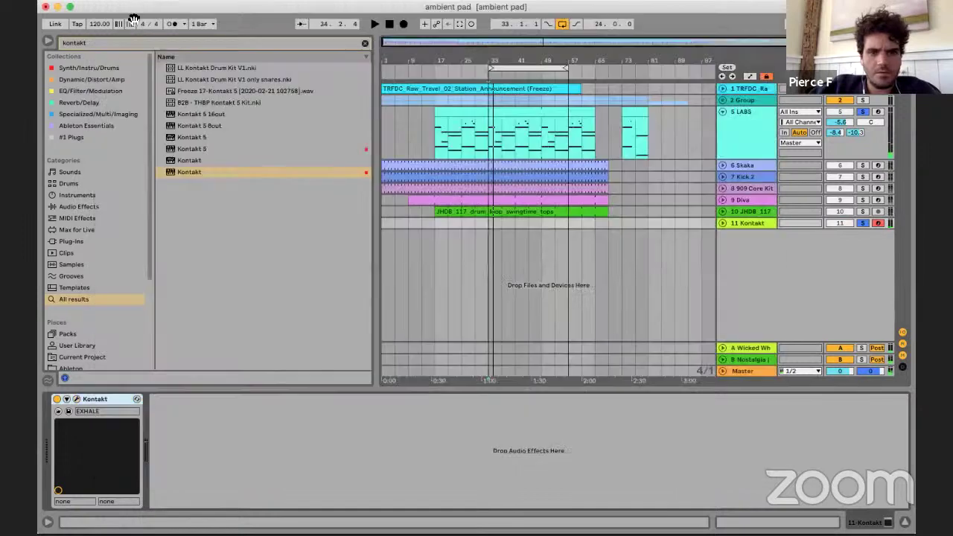
- Close the Kontakt window and examine the pitch of the lowest opening note in the LABS clip at bar 17
click(100, 6)
double_click(460, 119)
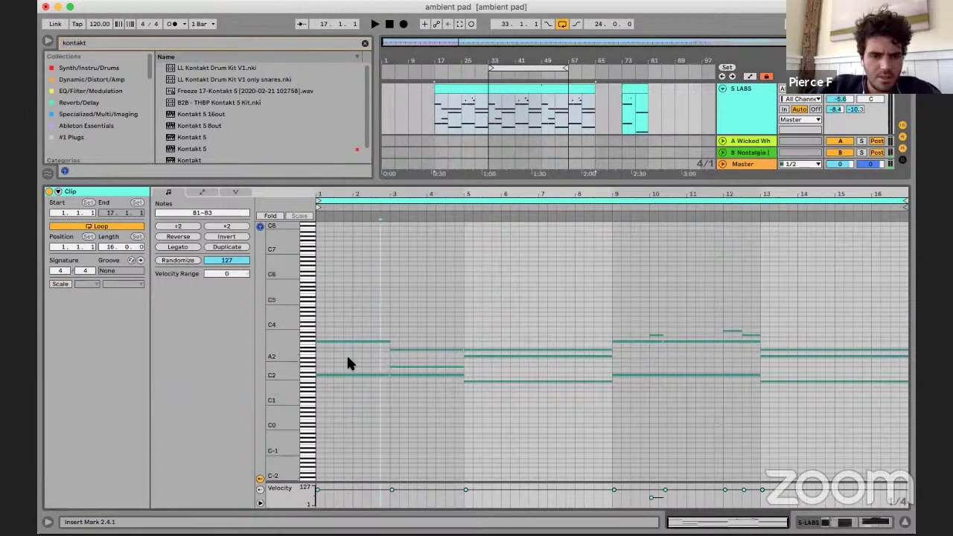
scroll(346, 353, up, 5)
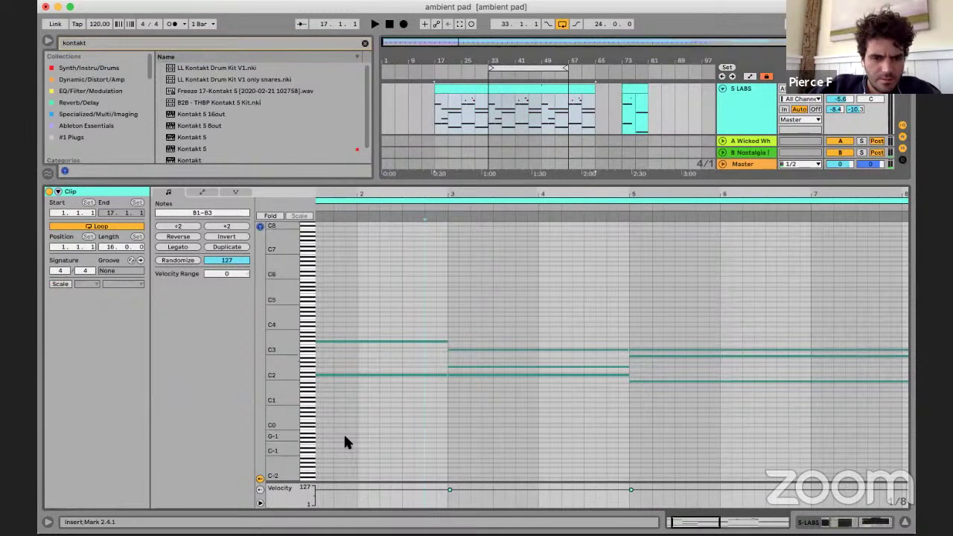
scroll(343, 432, up, 5)
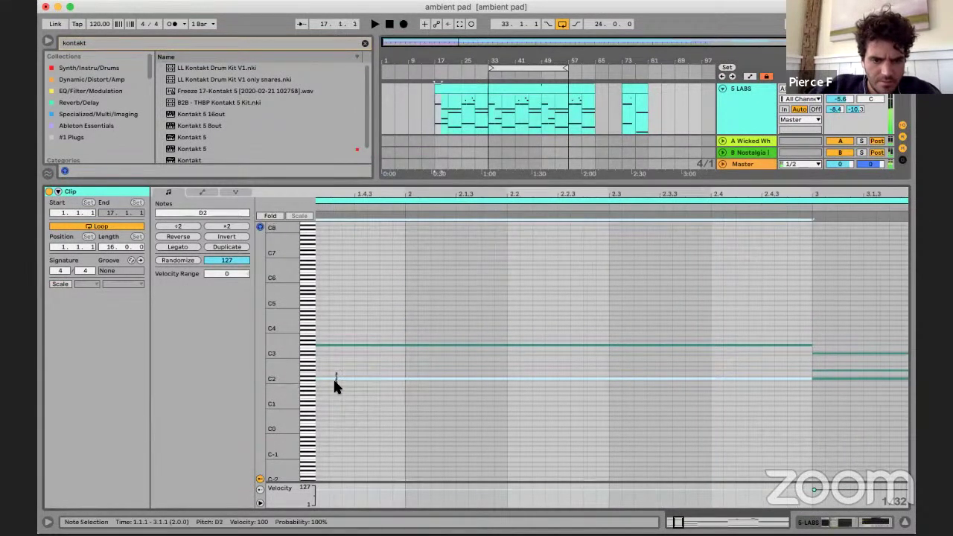
click(333, 379)
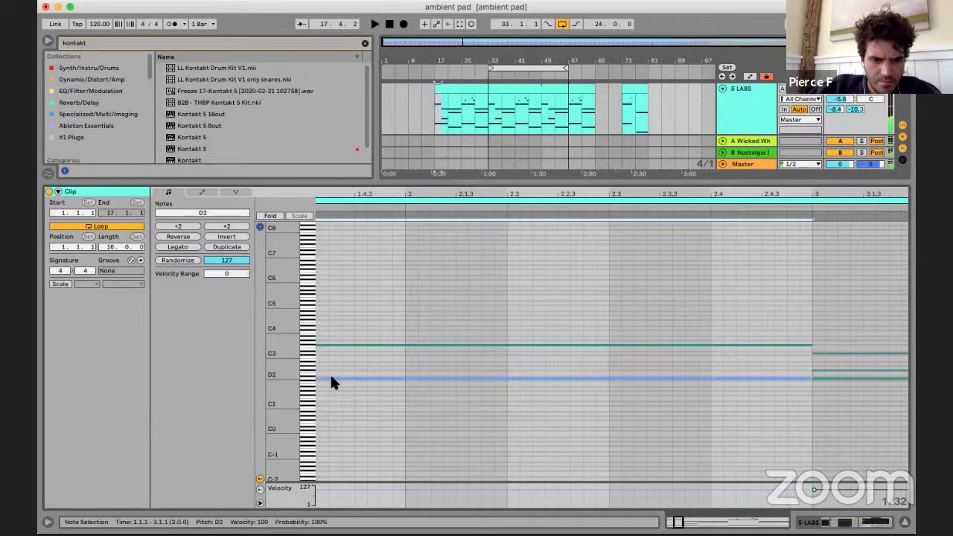
click(331, 376)
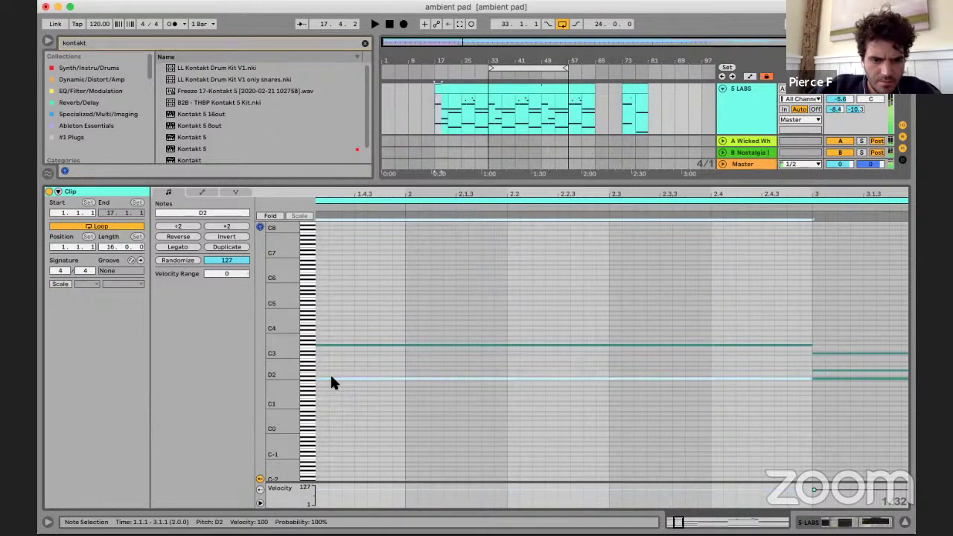
click(835, 523)
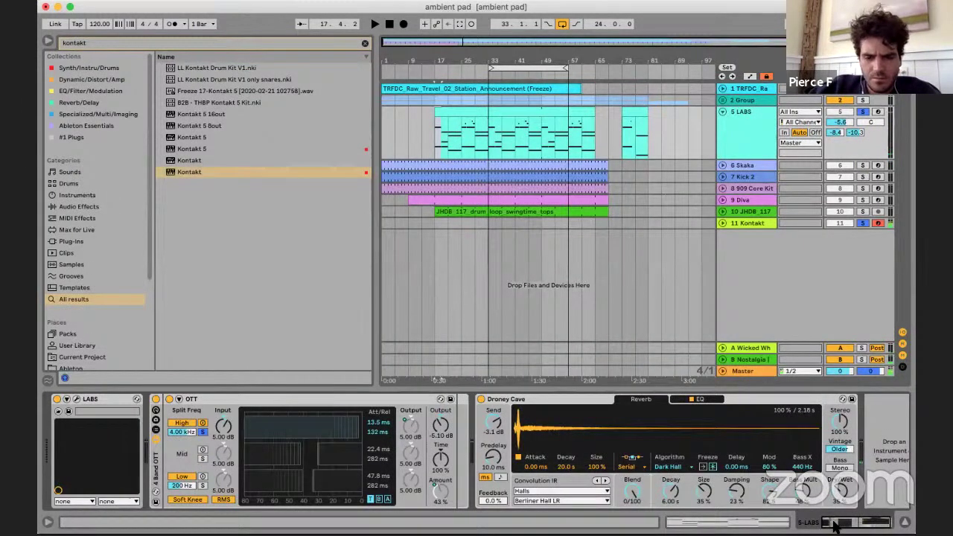
- Play the Kontakt track from within the loop region and load EXHALE's 017. Vortex preset, auditioning it an octave lower
click(523, 218)
key(space)
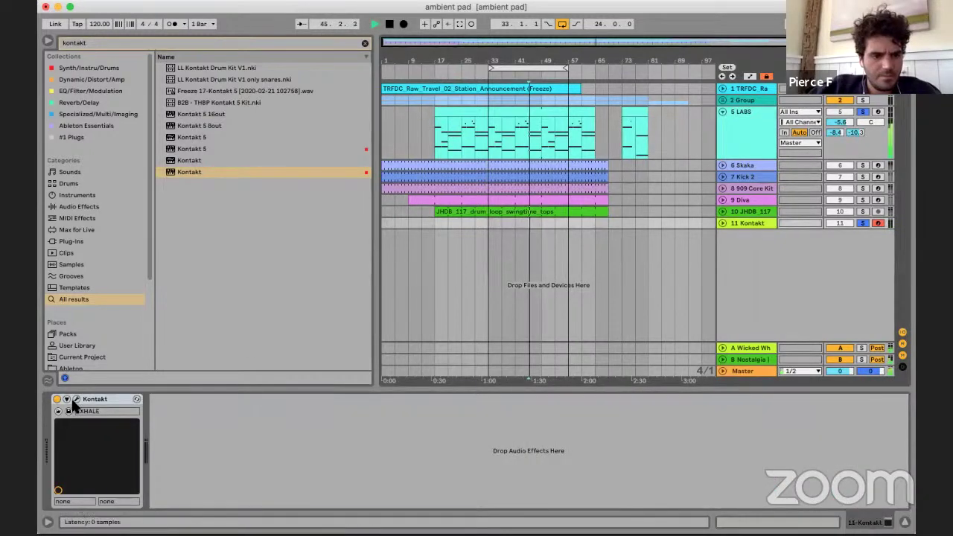
key(super+alt+p)
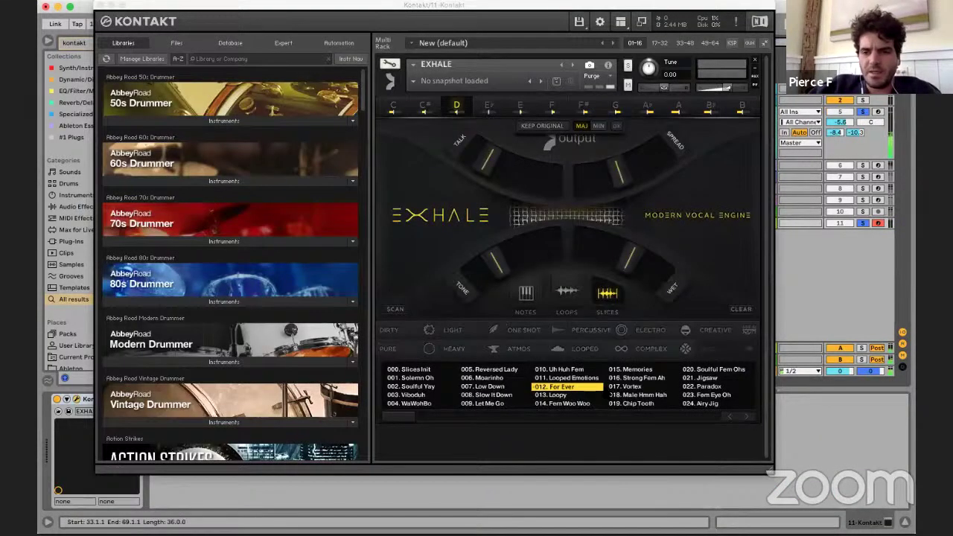
click(624, 387)
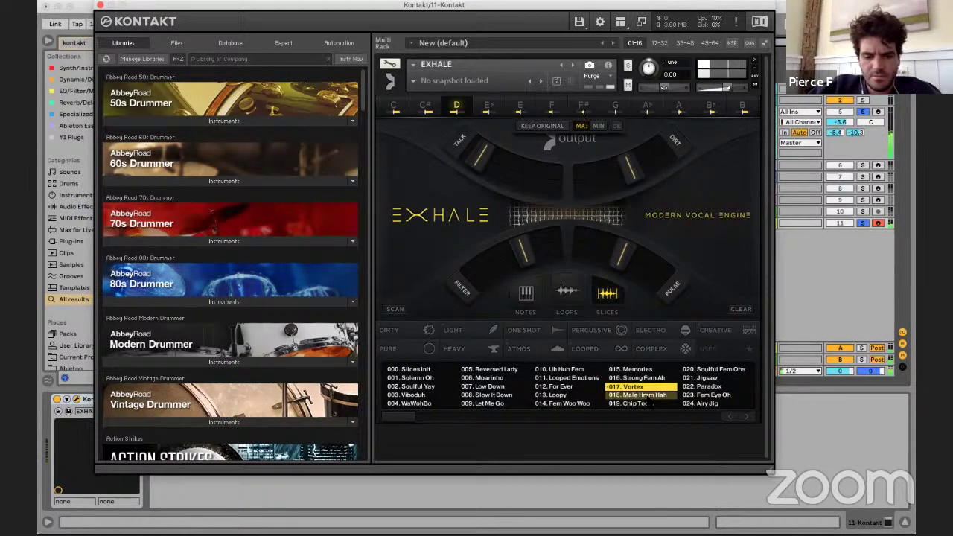
key(z)
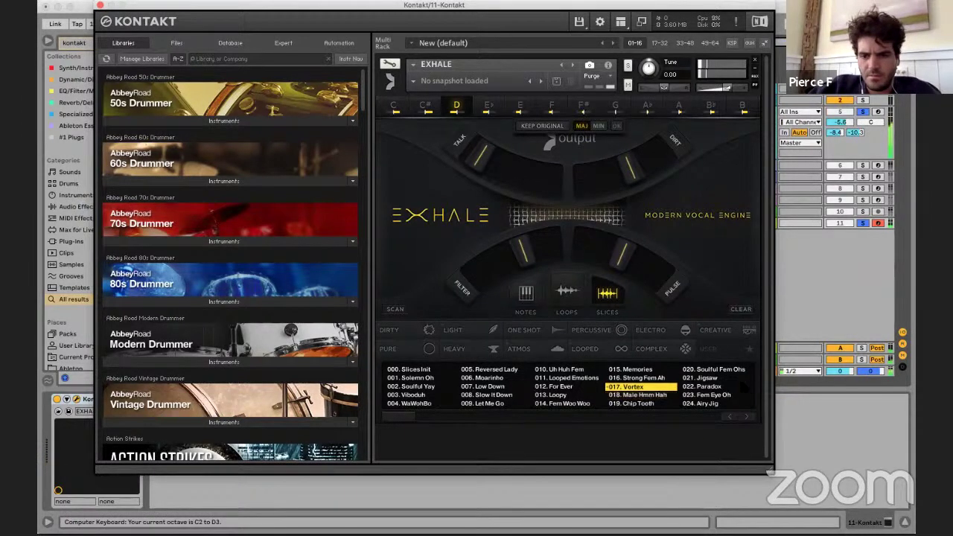
- Audition EXHALE's slices presets 022. Paradox, 047. Drogbaaaaa, 037. Faded and 043. OhToTheOh against the chords
click(733, 387)
key(a)
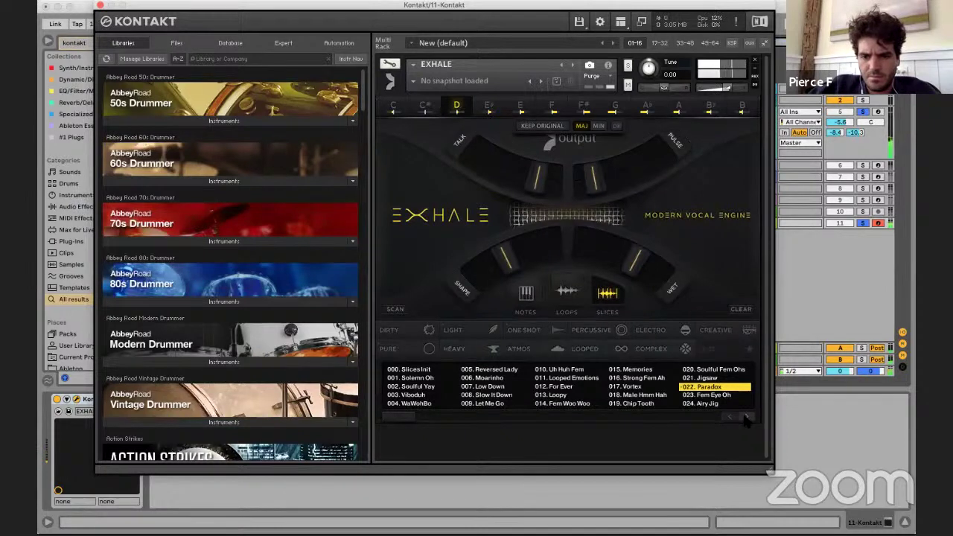
click(747, 417)
click(690, 387)
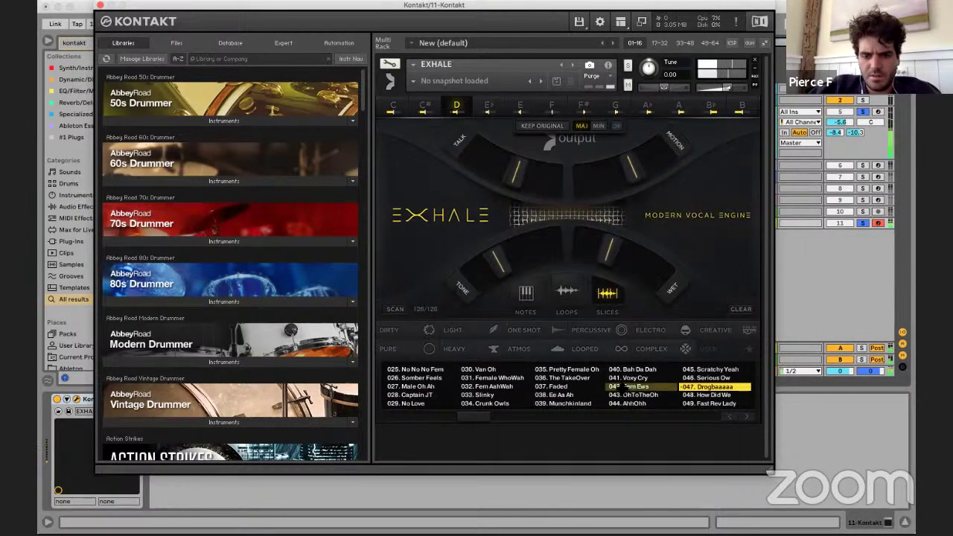
click(559, 387)
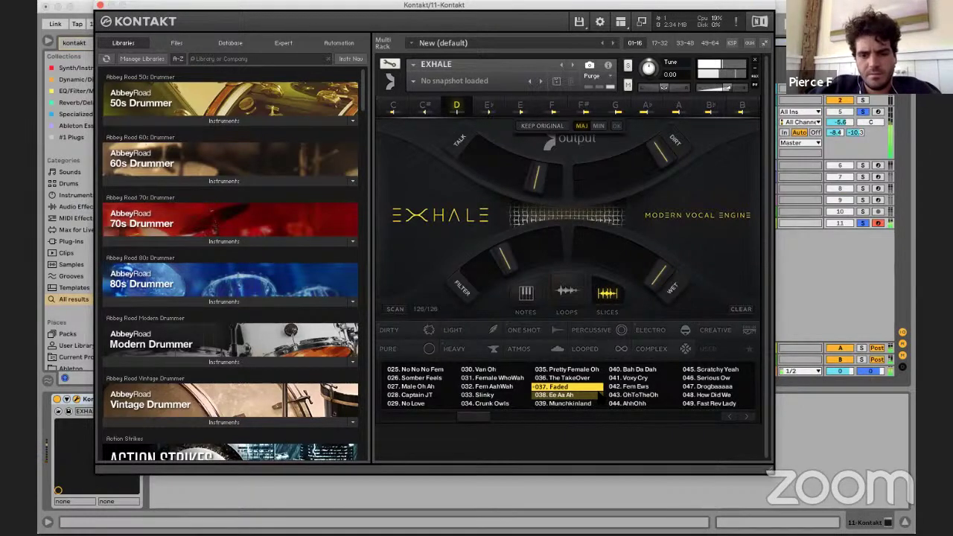
click(661, 399)
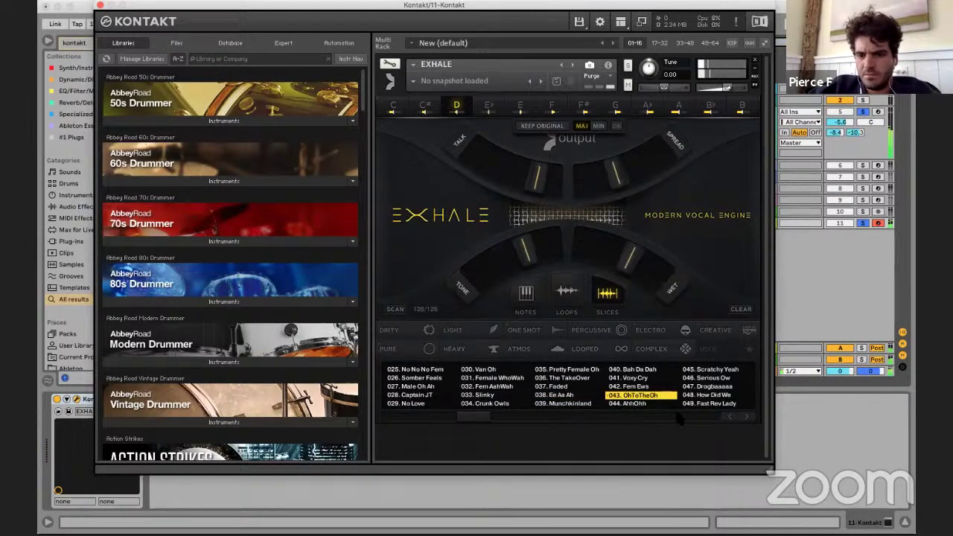
- Audition EXHALE's slices presets 069. High and Dry, 072. Higher and 098. Various Fem Ohs
click(743, 415)
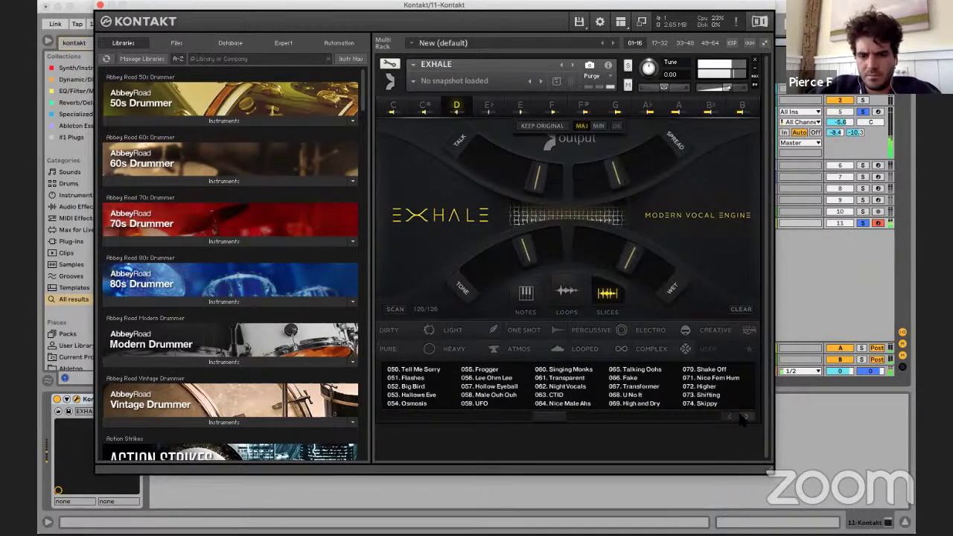
click(640, 403)
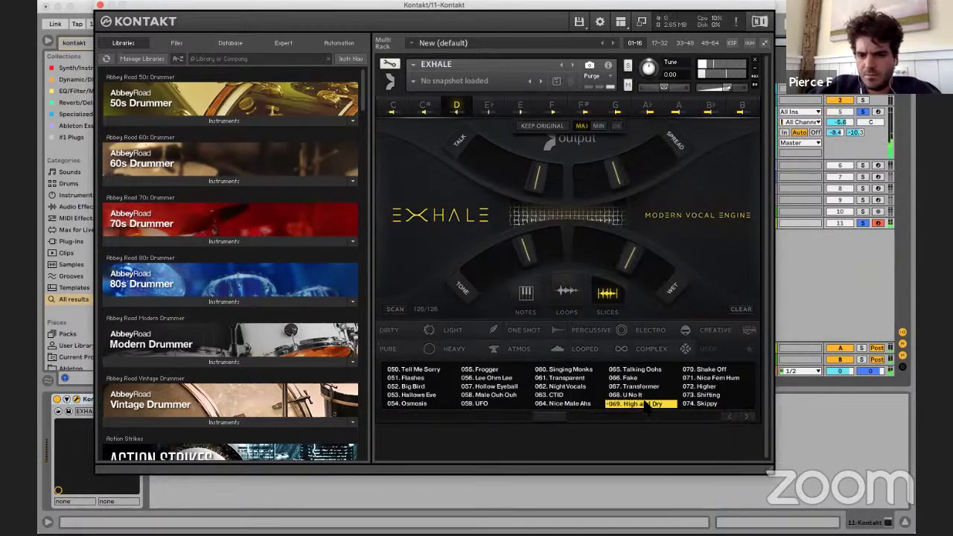
click(716, 387)
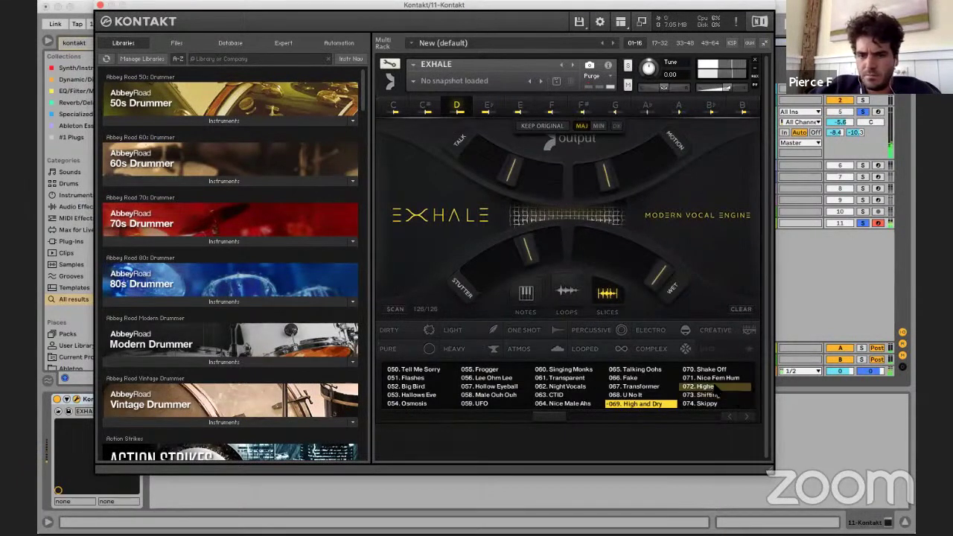
click(745, 417)
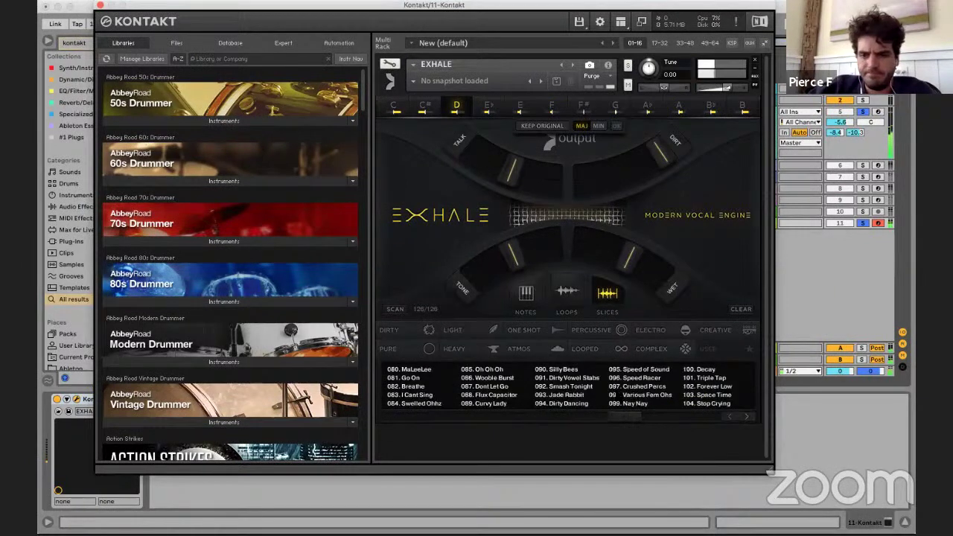
click(621, 394)
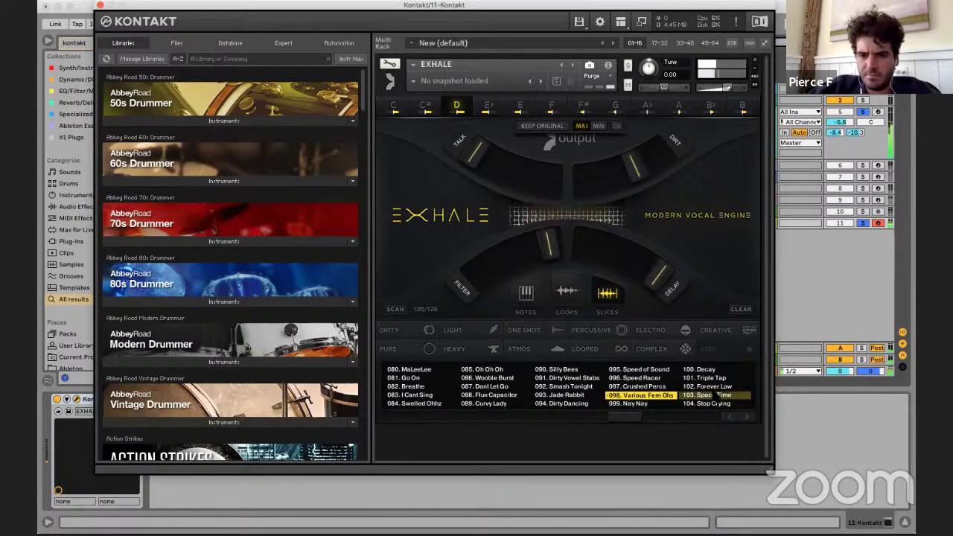
- Audition EXHALE's slices presets 103. Space Time and 123. Swedish Riser
click(711, 395)
key(a)
key(a)
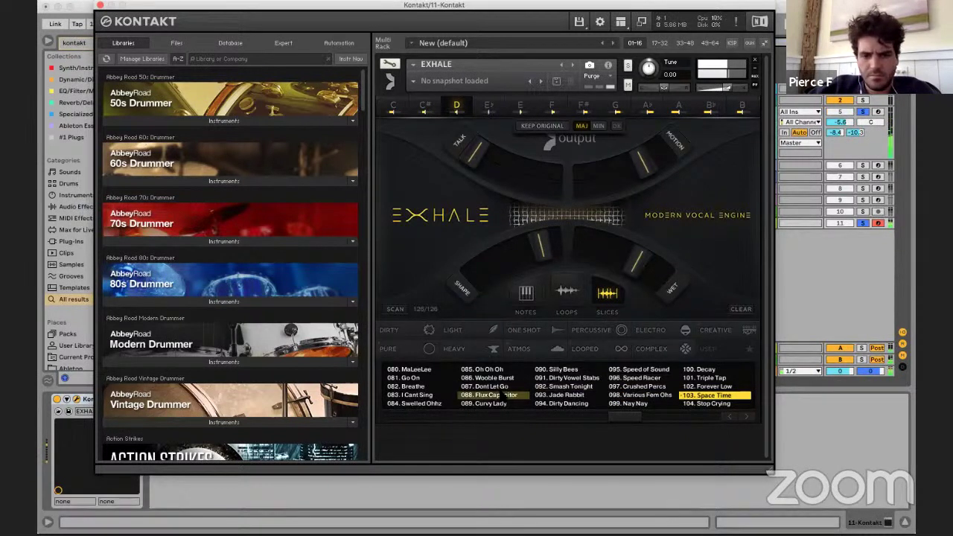
scroll(612, 395, right, 4)
click(612, 395)
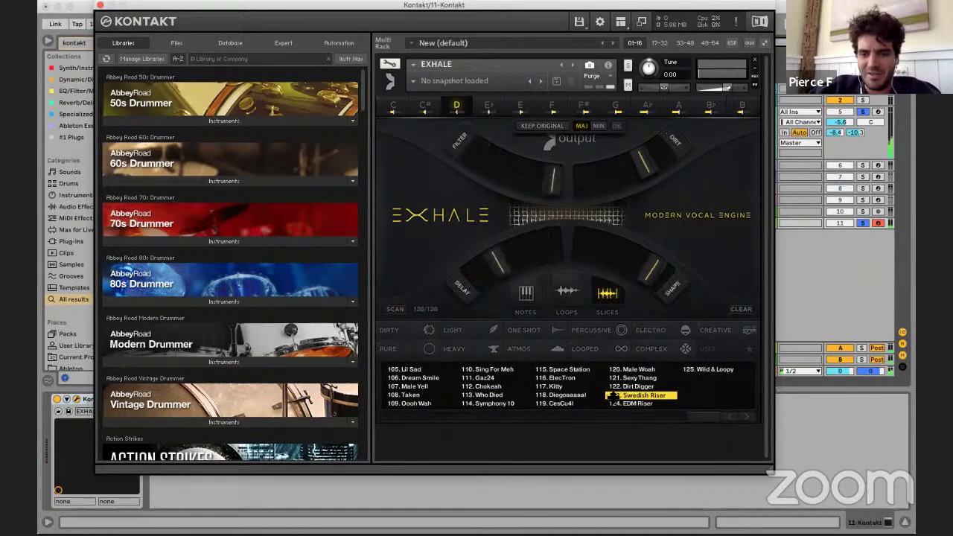
key(a)
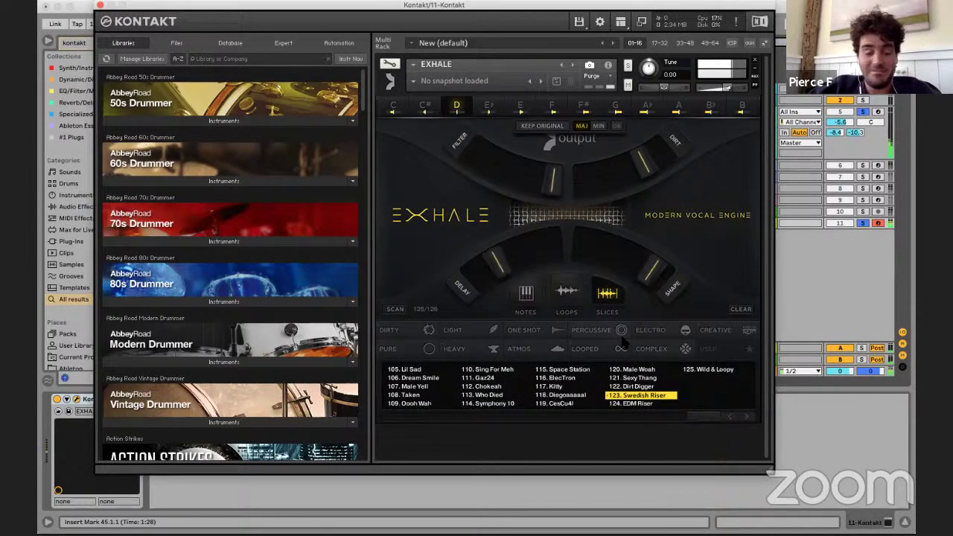
- Close the Kontakt window and delete the Kontakt track from the arrangement
click(100, 6)
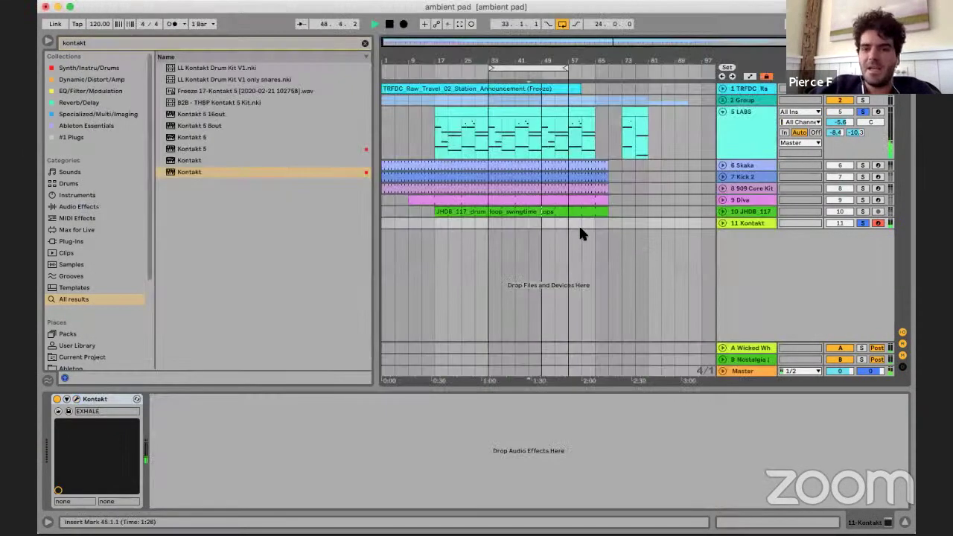
click(733, 225)
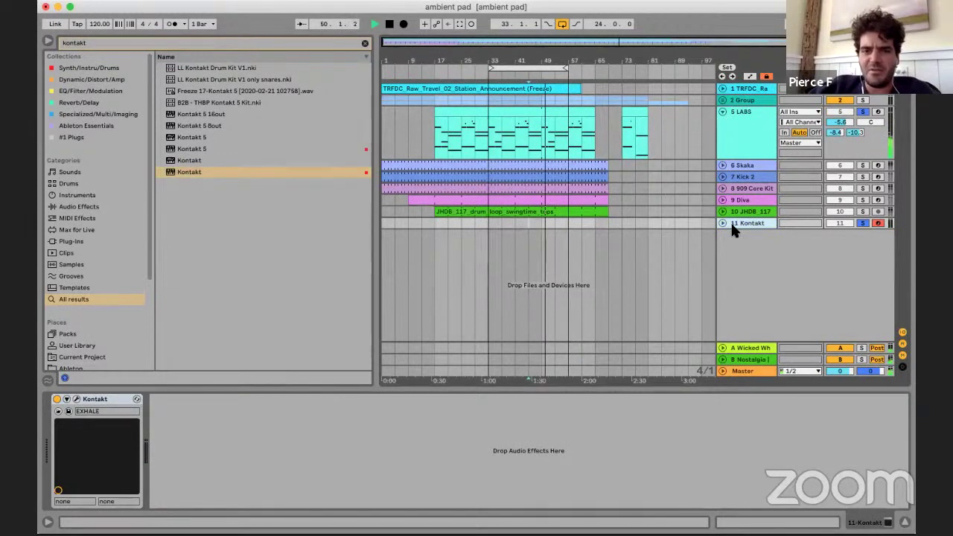
key(Delete)
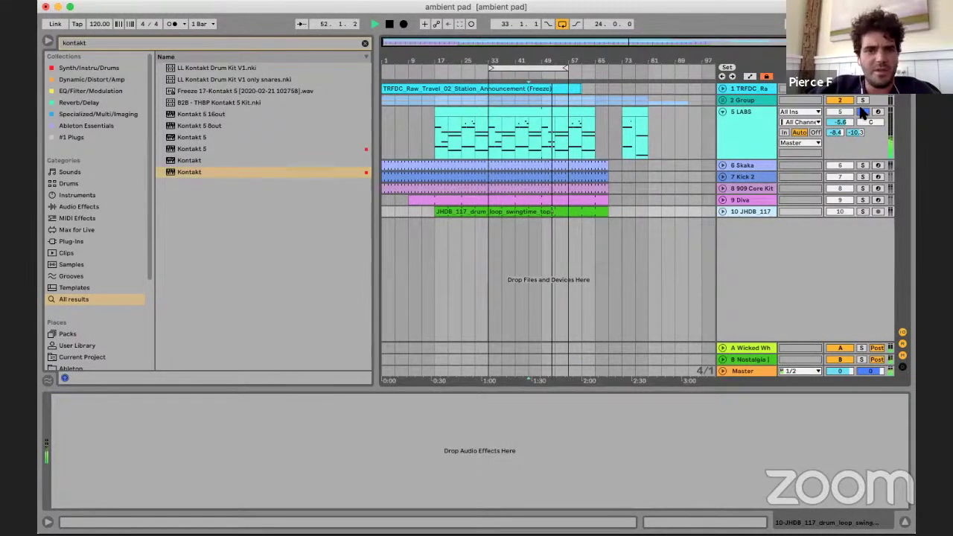
- Unsolo the LABS track and play the full arrangement from bar 33
click(439, 145)
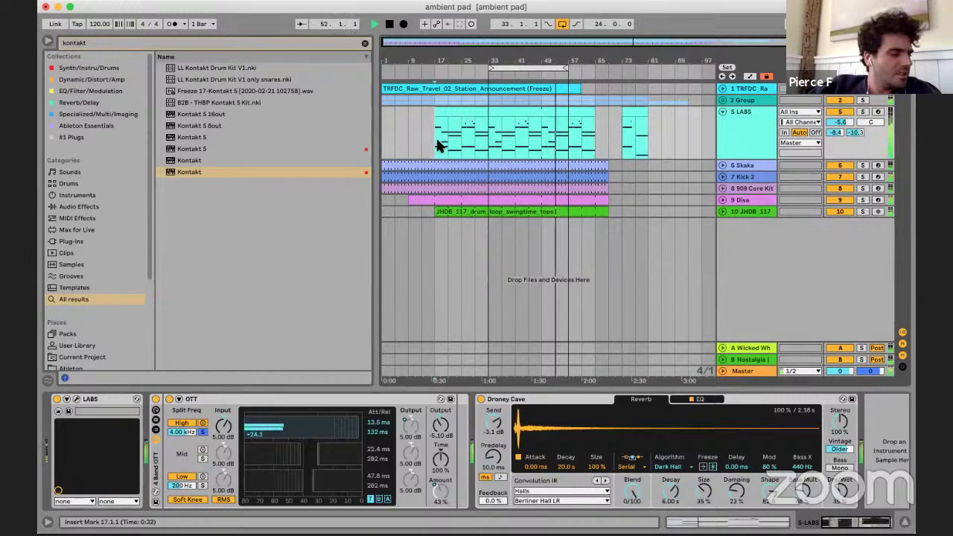
click(490, 140)
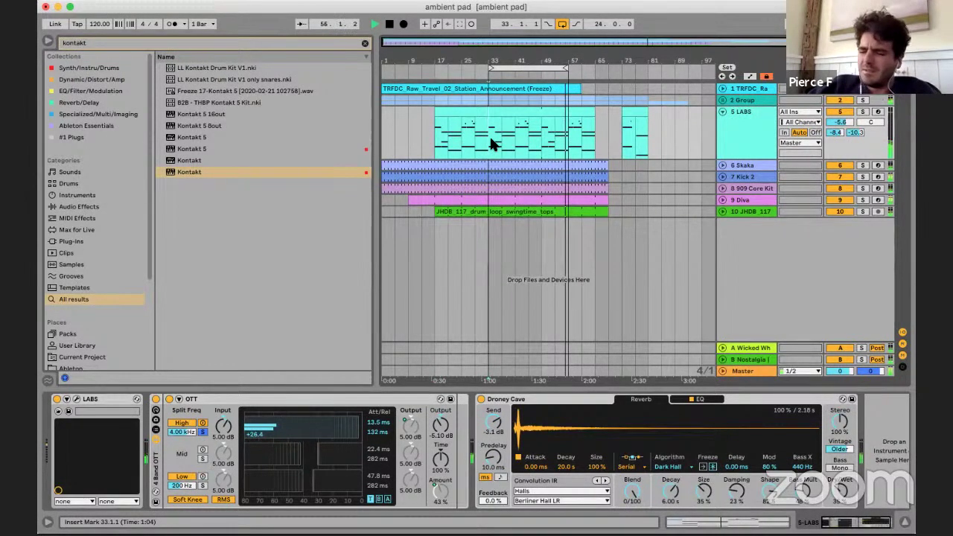
key(space)
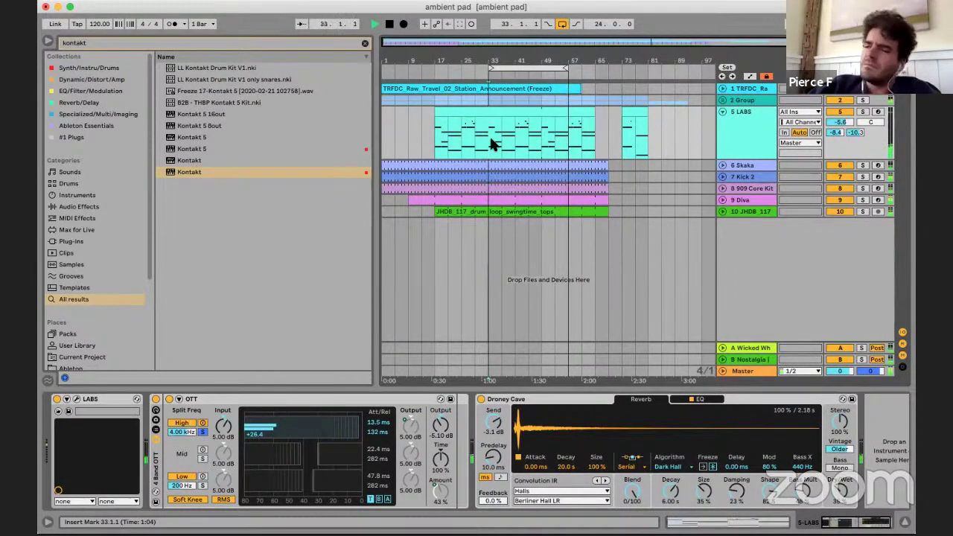
key(space)
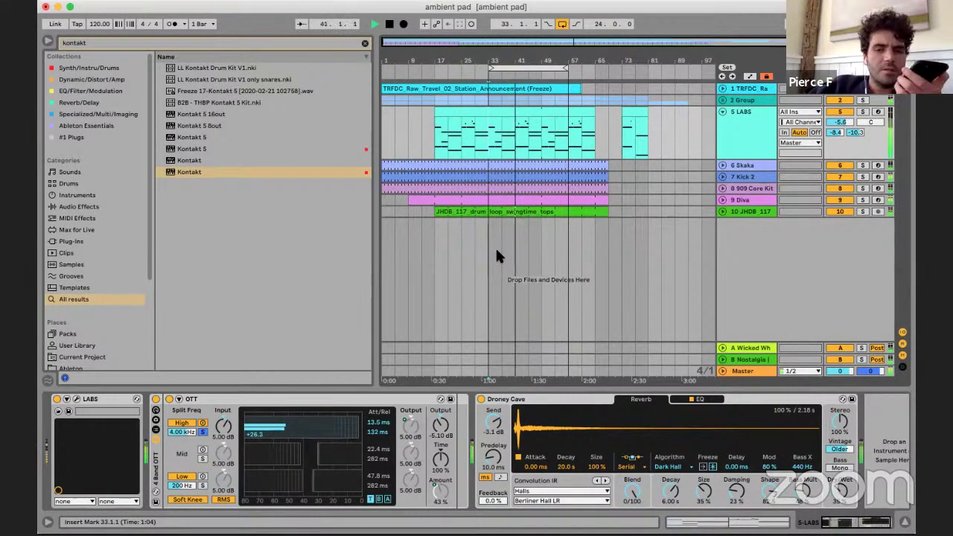
- Place the insert marker at bar 31 and play the arrangement from there
scroll(474, 229, up, 4)
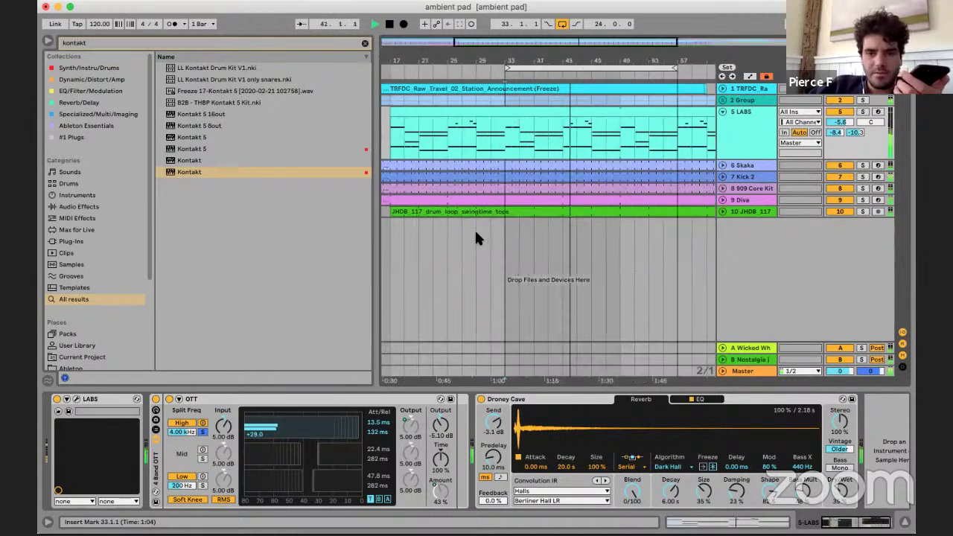
click(487, 230)
key(space)
key(space)
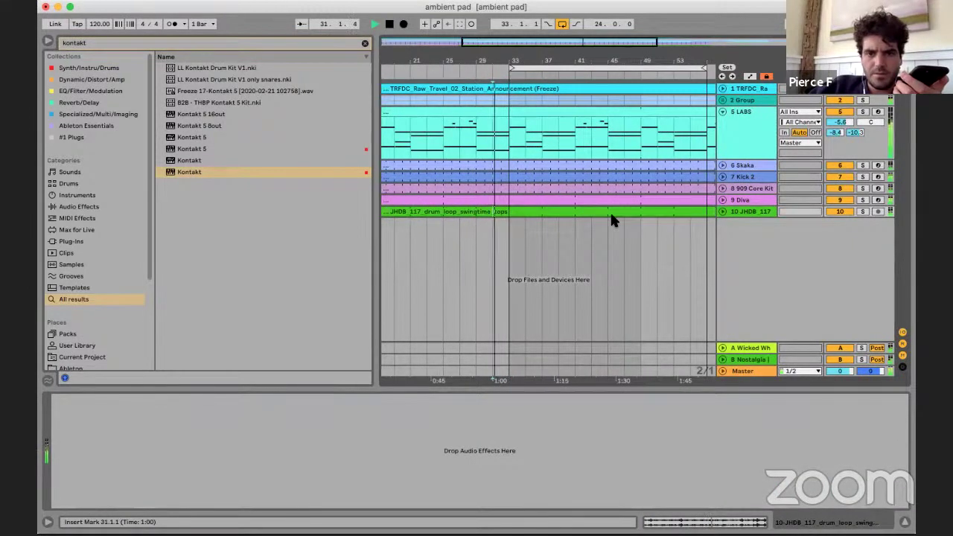
scroll(561, 230, up, 1)
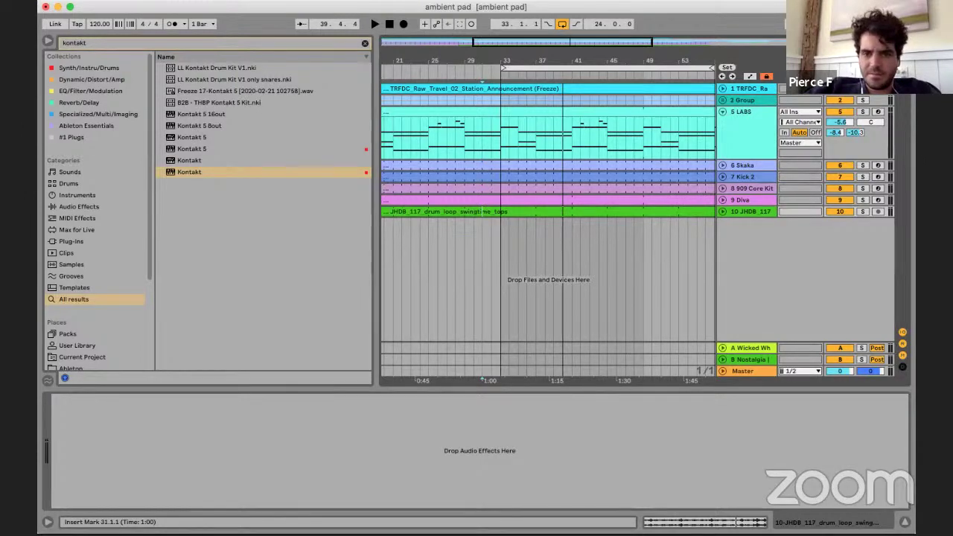
- Bring the Class choppin.m4a recording from Messages into a new audio track and move its clip to start at bar 31
key(super+Tab)
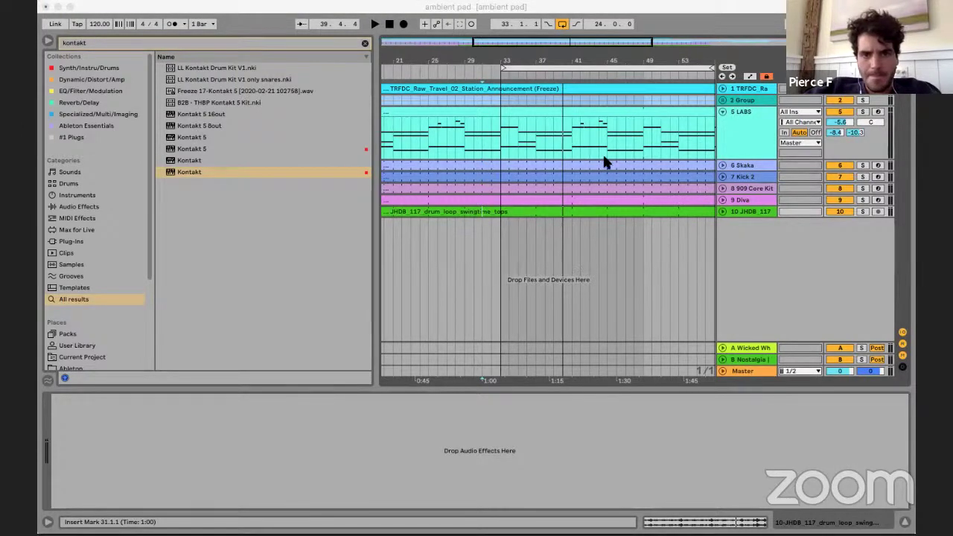
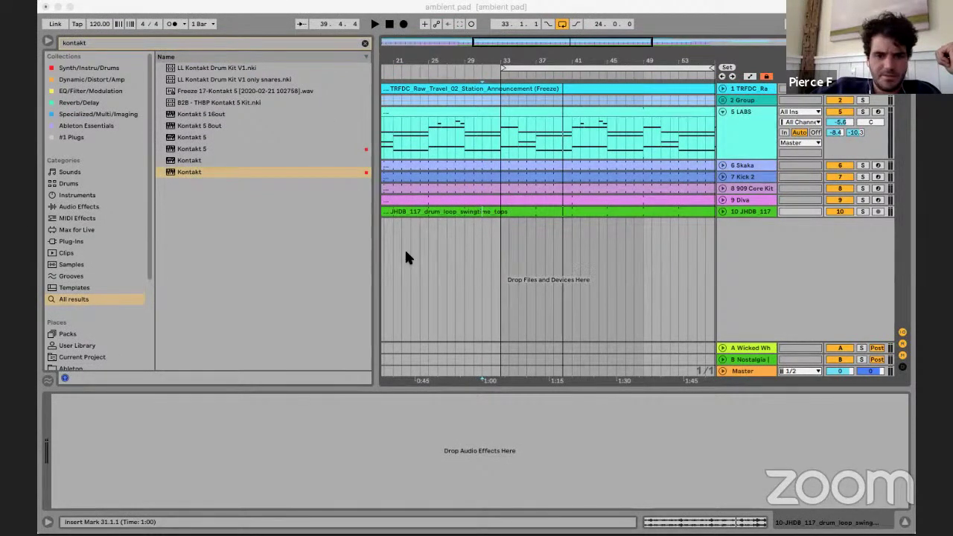
drag(406, 252, 402, 252)
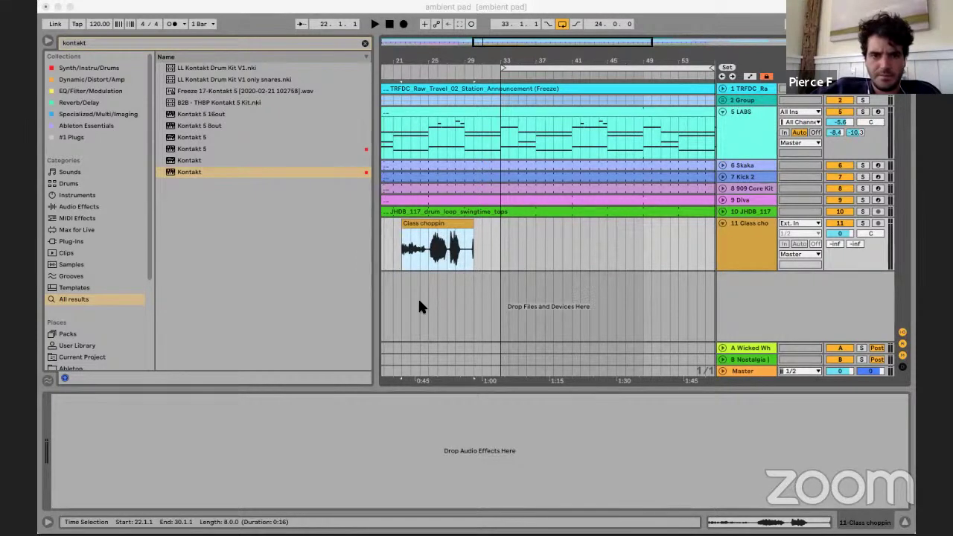
click(498, 218)
drag(458, 228, 493, 225)
drag(493, 225, 455, 226)
scroll(460, 225, left, 4)
scroll(579, 213, right, 2)
drag(521, 224, 602, 224)
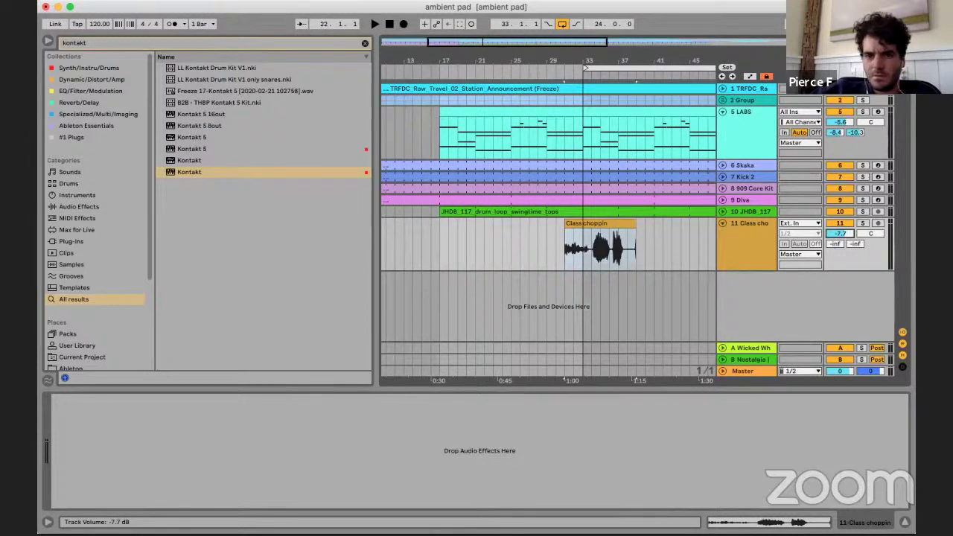
- Lower the Class choppin track's volume to -13.0 dB and solo it while playing its clip from bar 31
click(602, 232)
key(space)
scroll(578, 235, up, 4)
scroll(510, 240, right, 3)
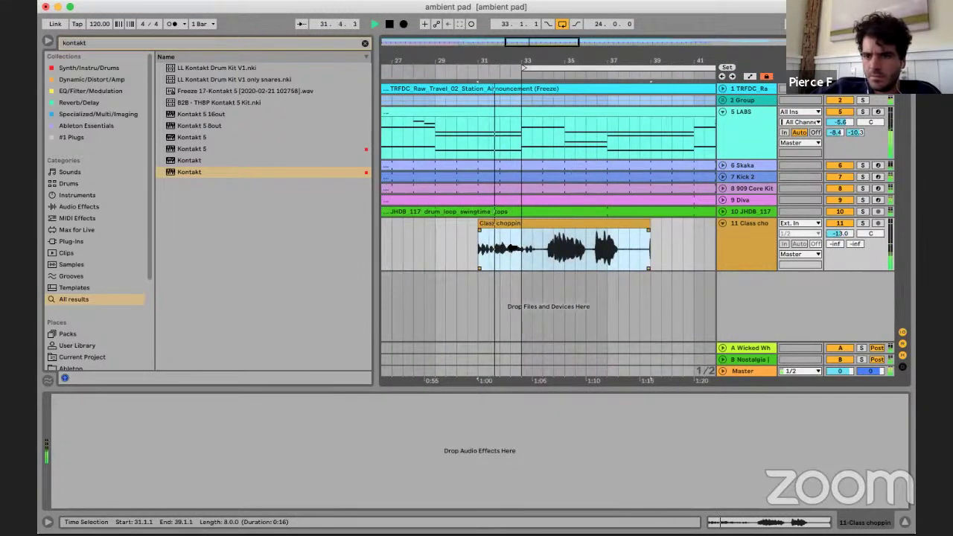
click(861, 226)
click(862, 224)
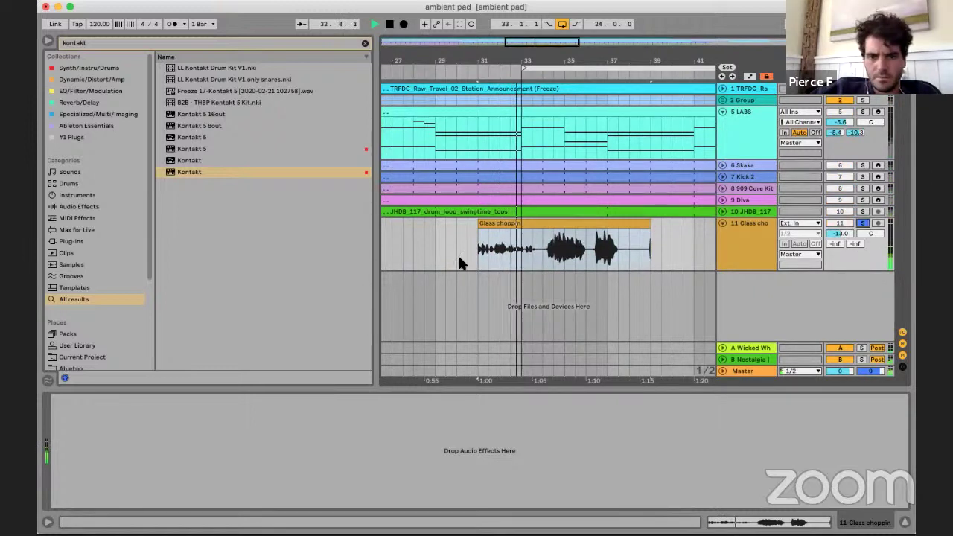
- Trim the start of the Class choppin clip to 33.3.1, then unsolo and deactivate its track
drag(480, 225, 532, 226)
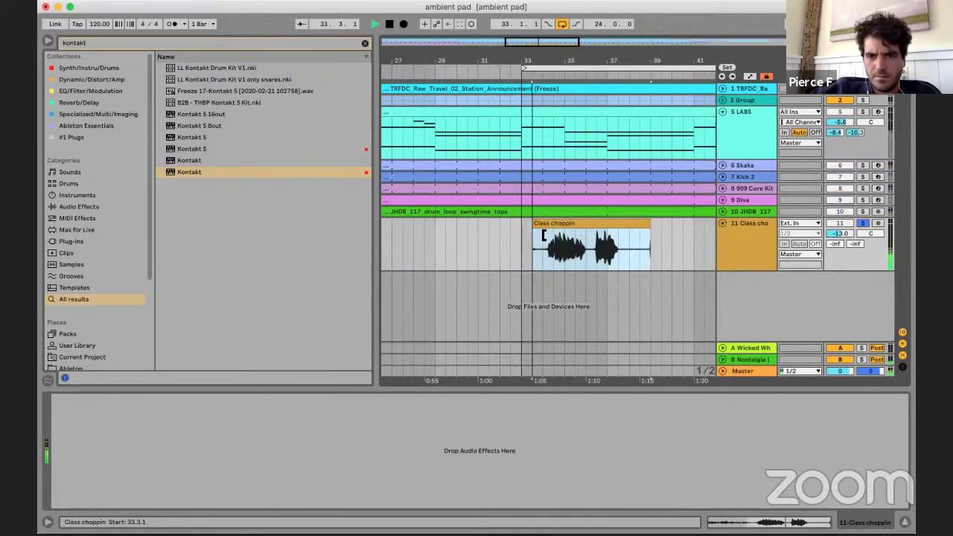
key(space)
click(862, 224)
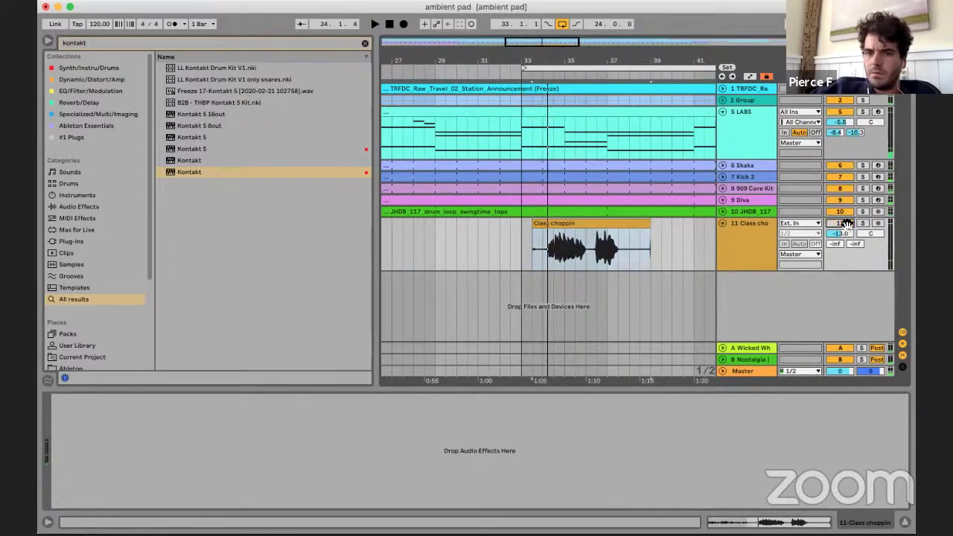
- Play the arrangement from bar 33 and move the Class choppin clip earlier to start at 32.2.1
click(523, 159)
key(space)
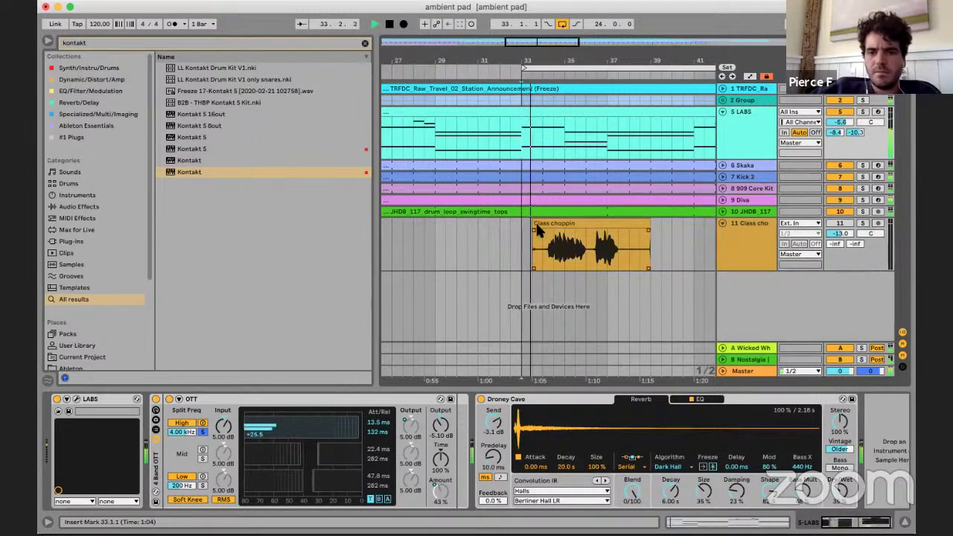
scroll(534, 227, up, 3)
drag(580, 222, 542, 223)
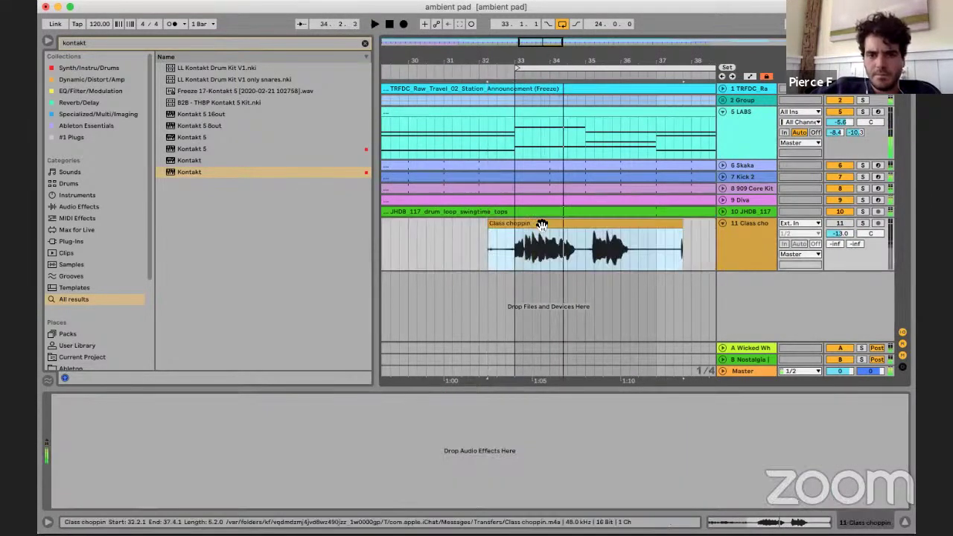
- Reactivate the Class choppin track and nudge its clip about an eighth note later, checking the timing from 32.4.1
scroll(546, 223, up, 3)
click(838, 223)
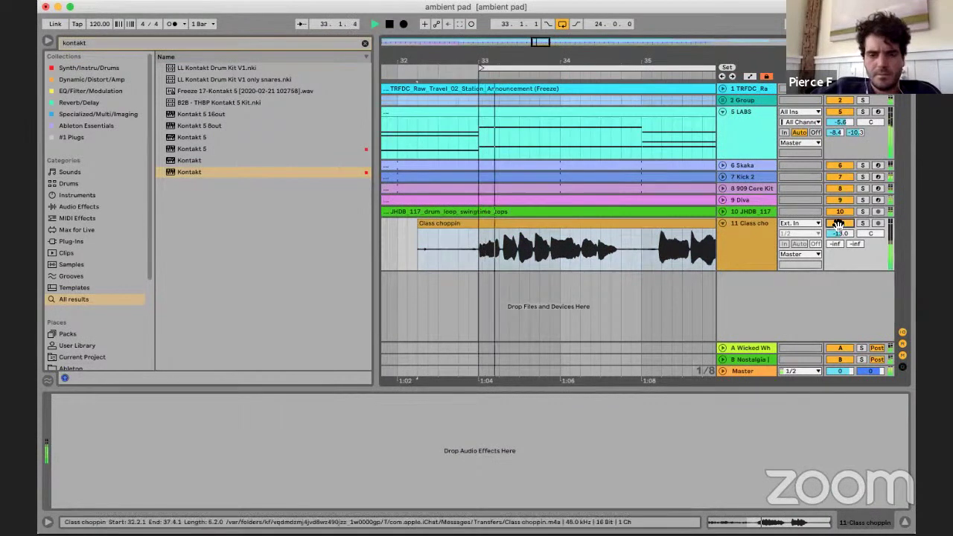
key(space)
drag(502, 221, 512, 226)
click(458, 250)
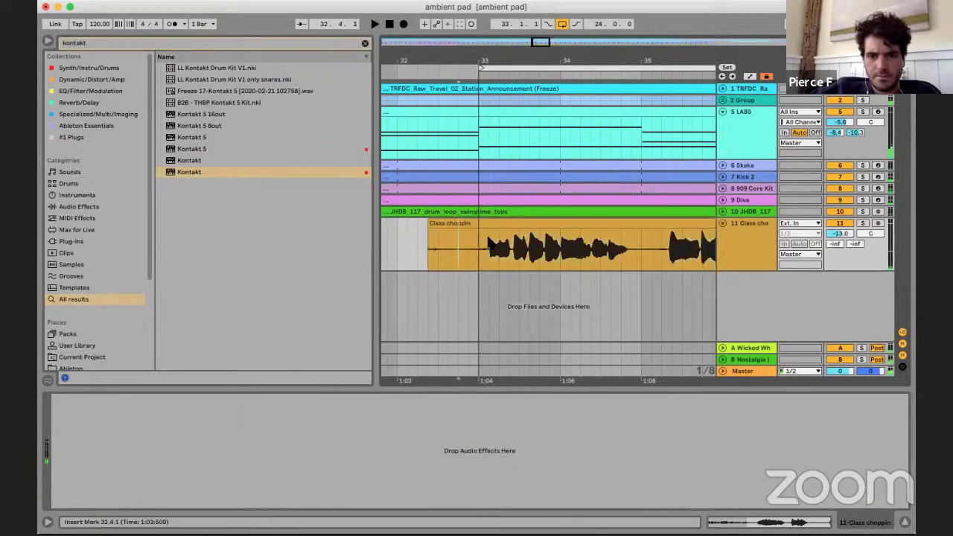
key(space)
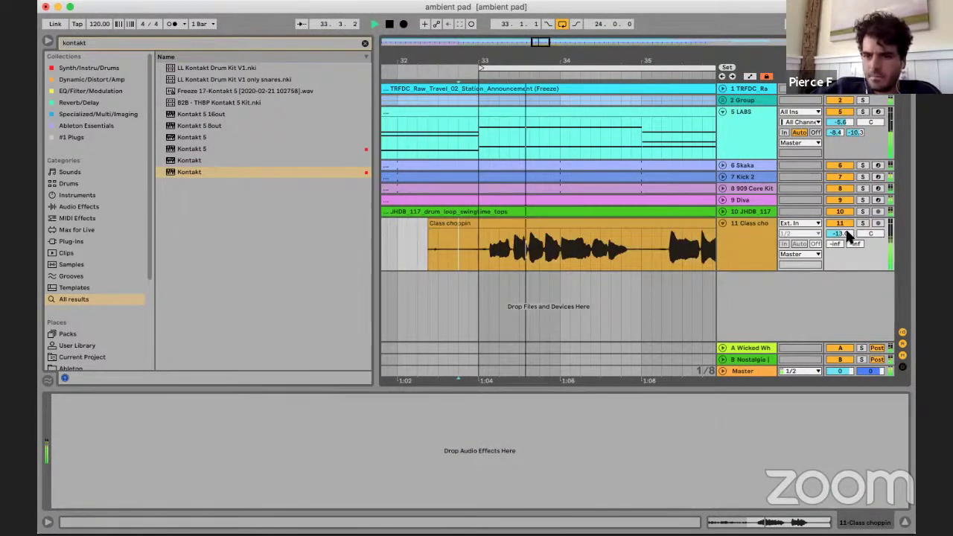
- Move the Class choppin clip slightly later to start at 32.3.1 and replay it against the chords
drag(497, 223, 507, 223)
key(space)
key(space)
- Set the Class choppin track's volume to -8.8 dB and solo it during playback
drag(843, 237, 844, 221)
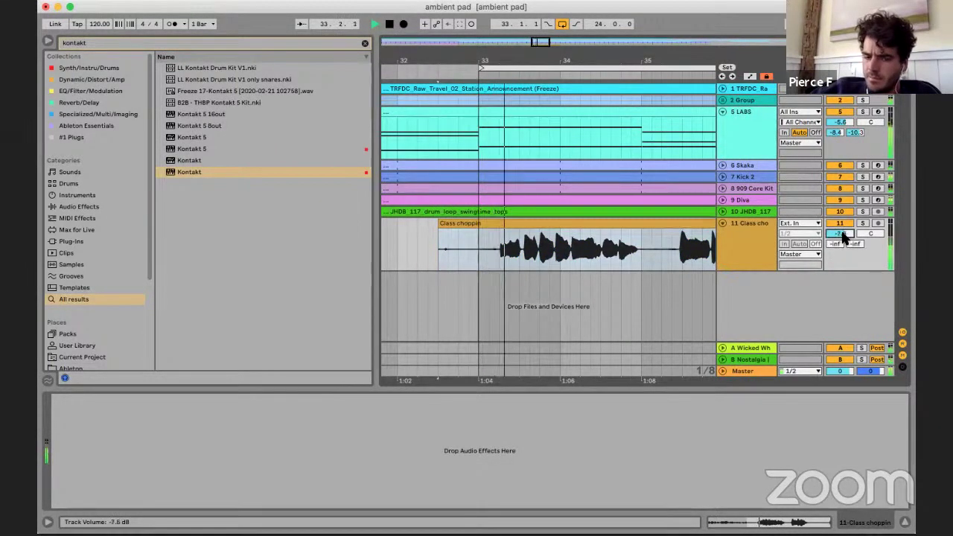
click(863, 222)
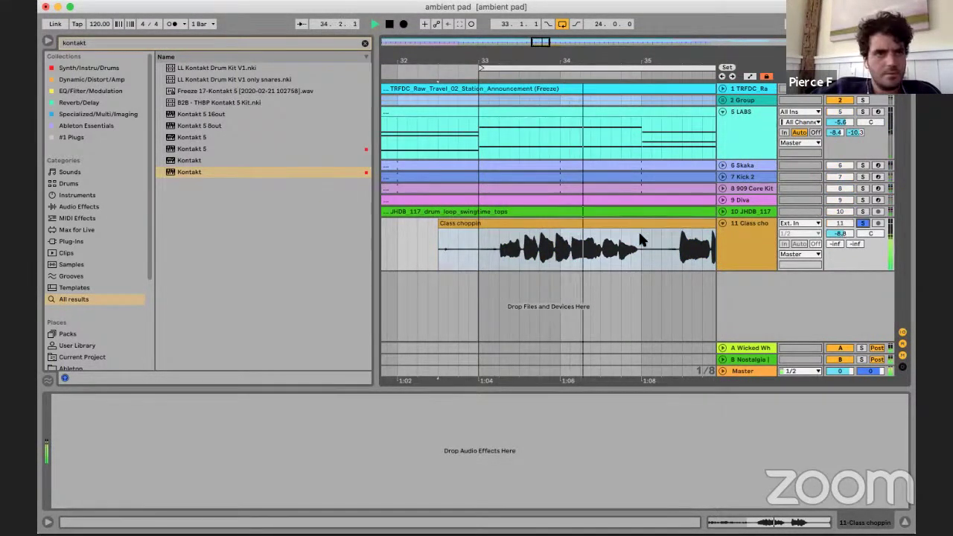
key(minus)
key(space)
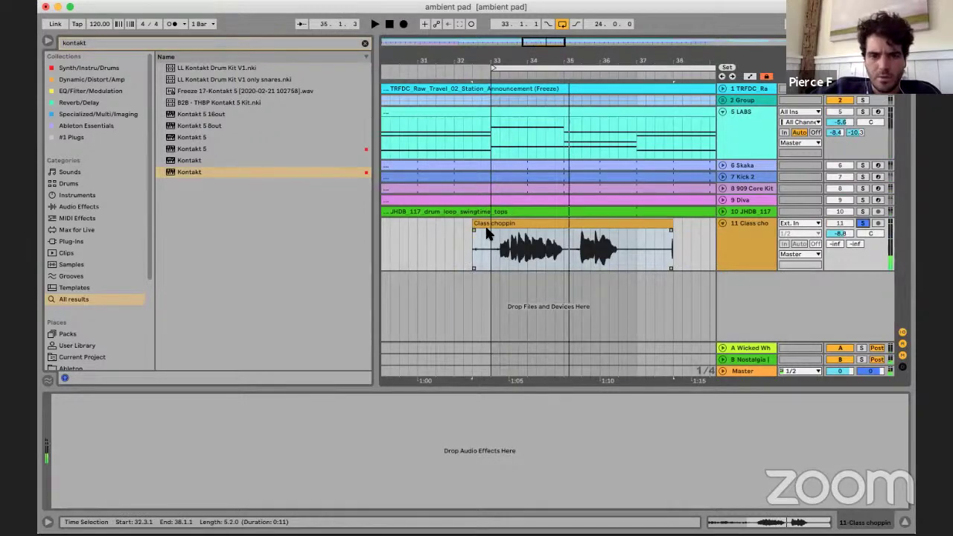
- Open the Class choppin clip's settings, turn off Warp and play the unwarped clip
double_click(480, 223)
click(167, 221)
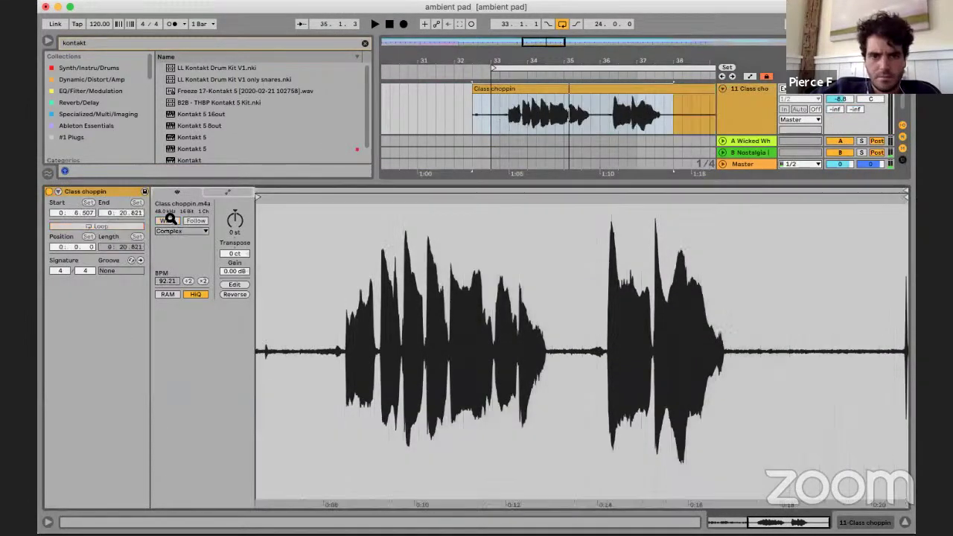
key(space)
- Extend the start of the Class choppin clip back to 30.4.1 and audition it from 32.2.1
drag(473, 91, 409, 92)
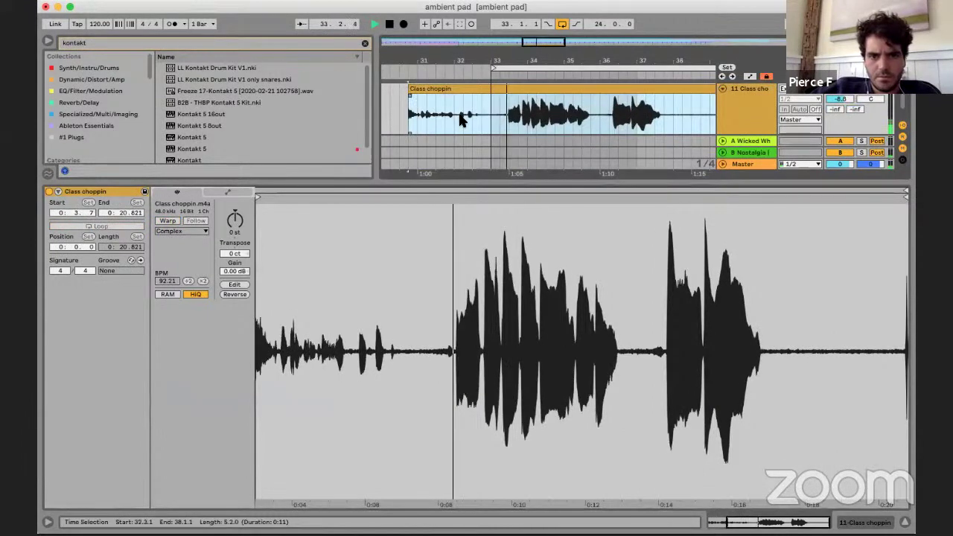
click(461, 115)
key(space)
key(space)
key(plus)
scroll(518, 116, left, 3)
scroll(517, 116, up, 2)
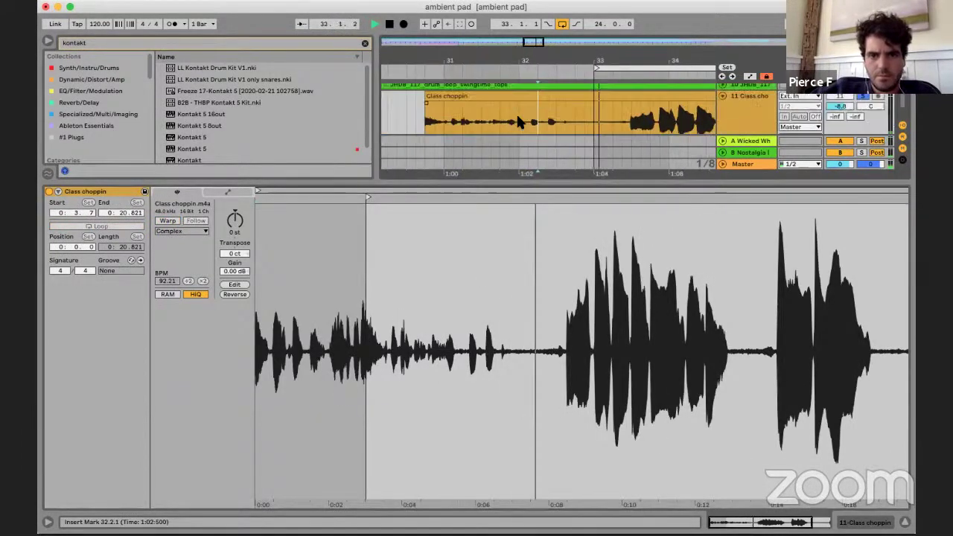
scroll(518, 117, down, 4)
scroll(512, 121, up, 3)
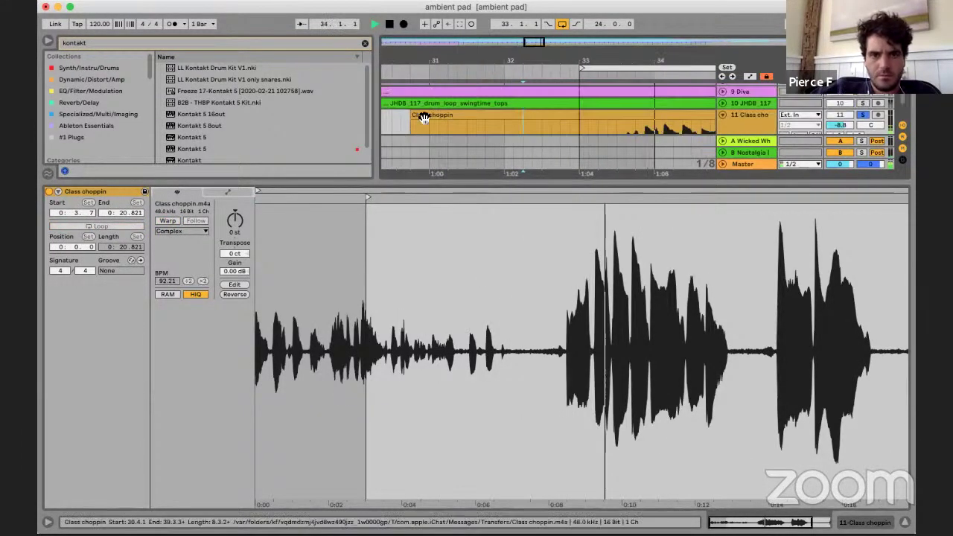
- Trim the start of the Class choppin clip to 33.3.1 and shift it earlier, with its start at 32.4.1
drag(560, 132, 618, 131)
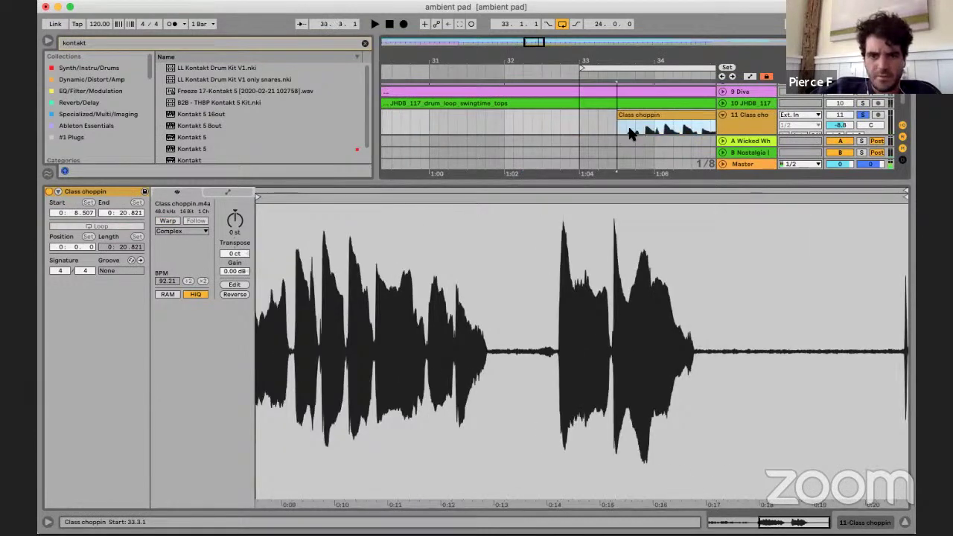
click(903, 523)
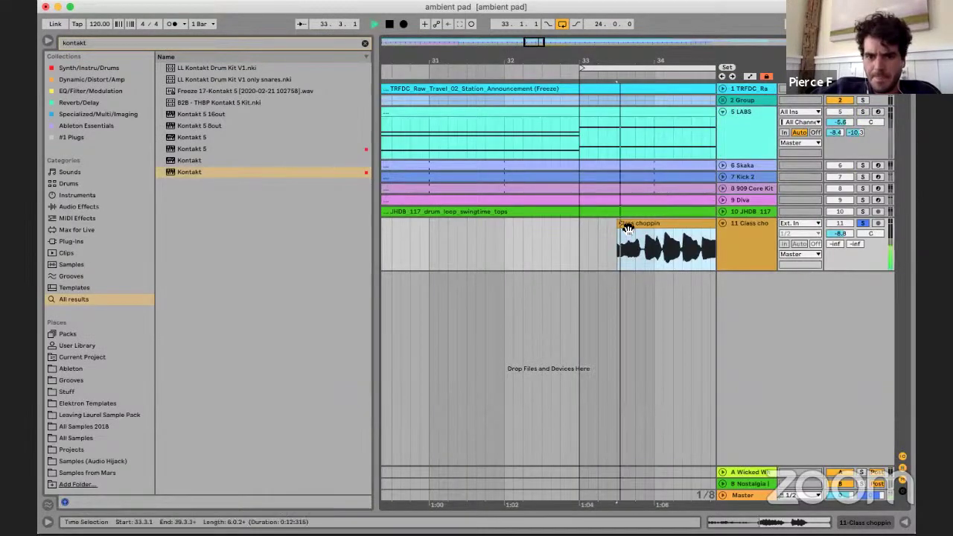
drag(641, 224, 605, 224)
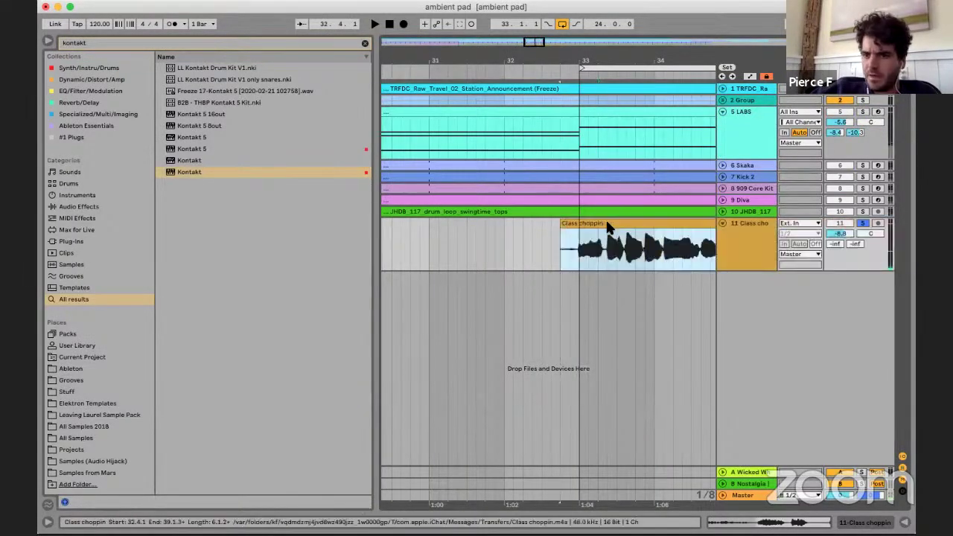
- Unsolo the Class choppin track, move its clip to start at 33.1.1 and play from there with the chords
click(863, 223)
key(space)
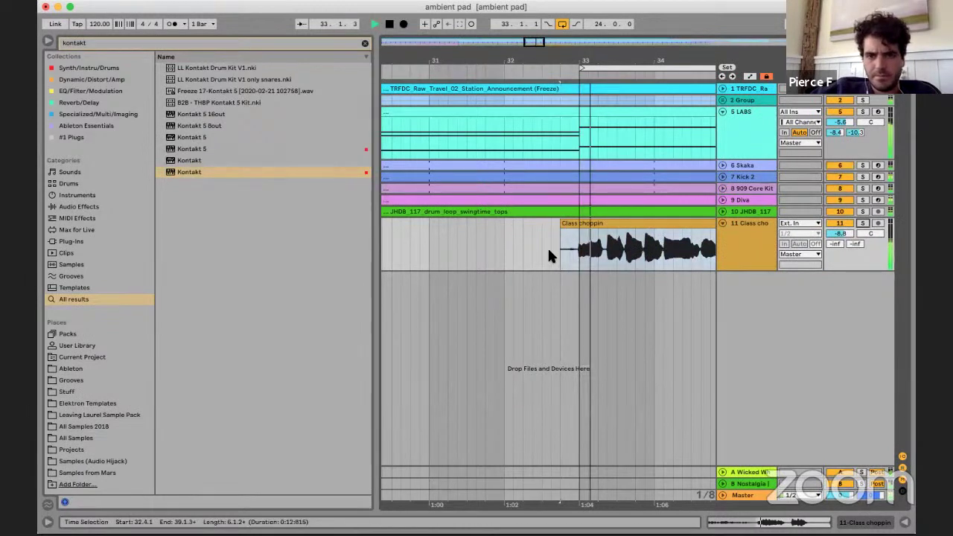
scroll(547, 246, right, 2)
key(space)
drag(545, 224, 562, 223)
click(526, 231)
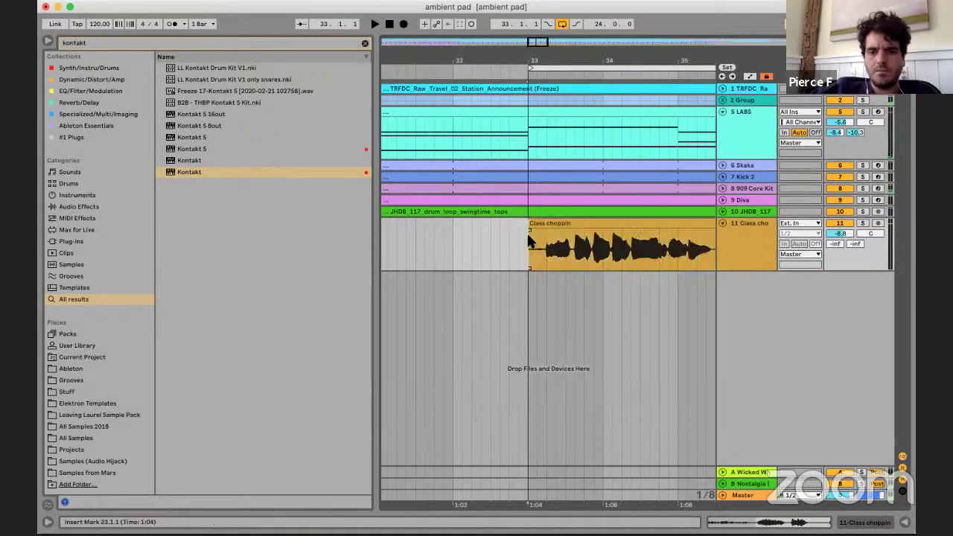
key(space)
key(plus)
key(plus)
key(space)
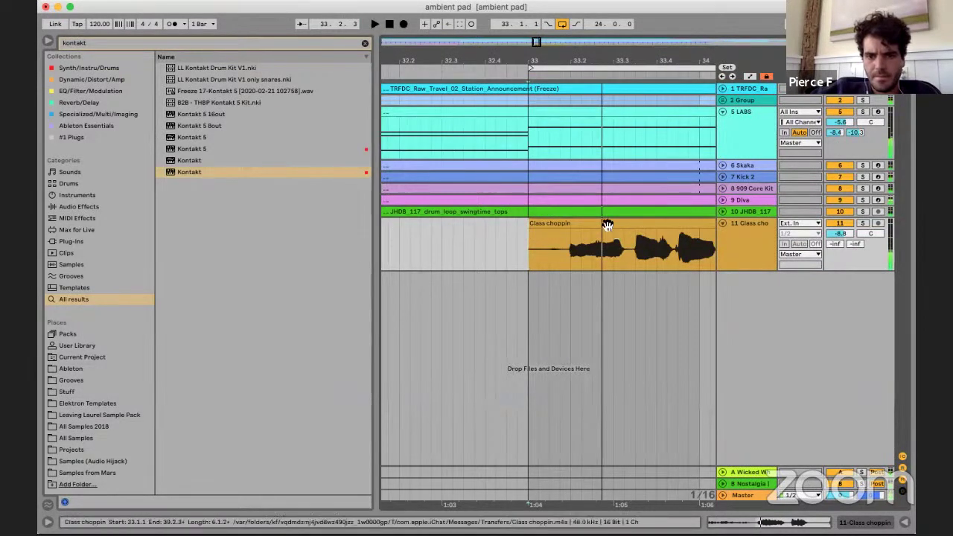
- Move the Class choppin clip earlier to start at 32.4.3 and play the arrangement from 33.1.1
drag(606, 223, 582, 226)
click(504, 288)
click(525, 266)
key(space)
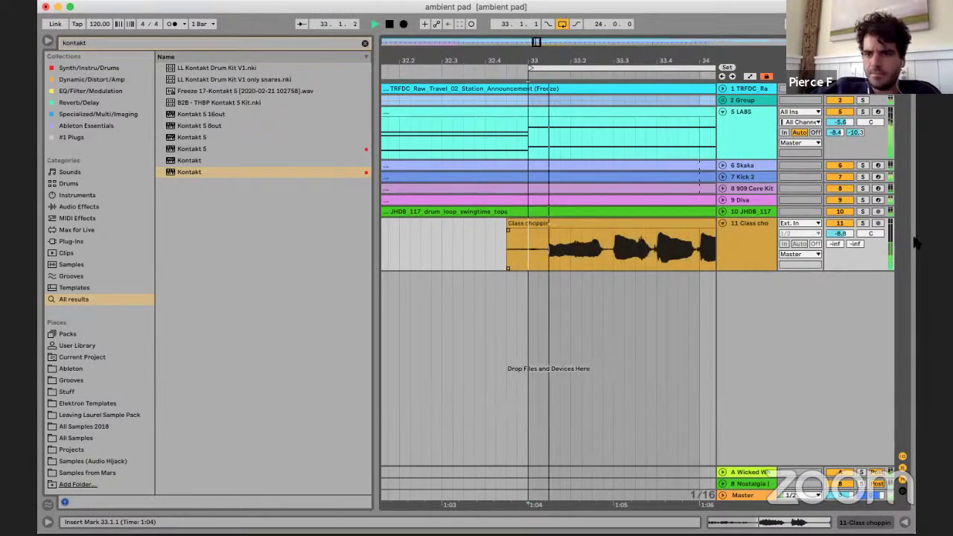
- During playback, trim the end of the Class choppin clip to 38.4.1 and extend it back out to 39.2.1
scroll(608, 245, down, 2)
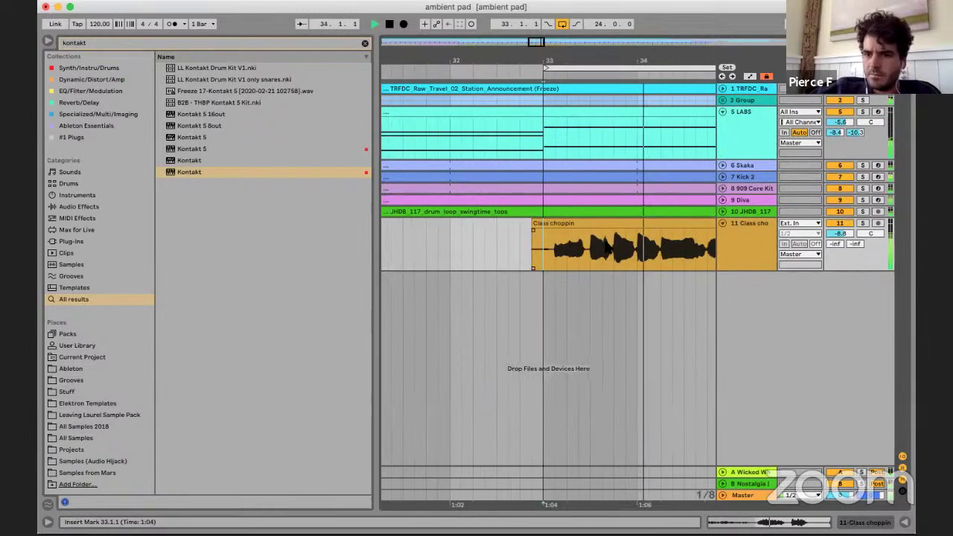
scroll(607, 245, right, 3)
scroll(602, 217, down, 2)
scroll(601, 216, down, 2)
scroll(541, 215, right, 2)
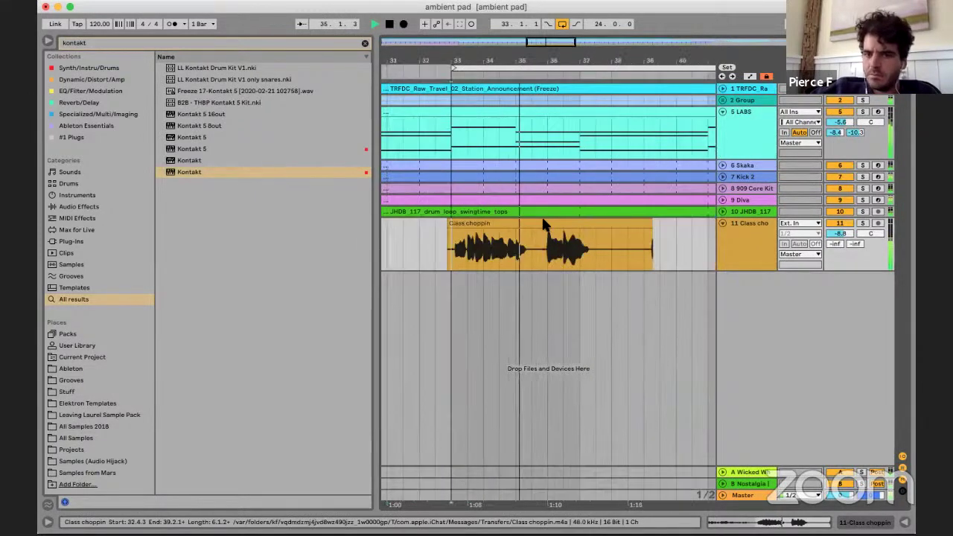
scroll(623, 225, down, 2)
drag(640, 223, 632, 222)
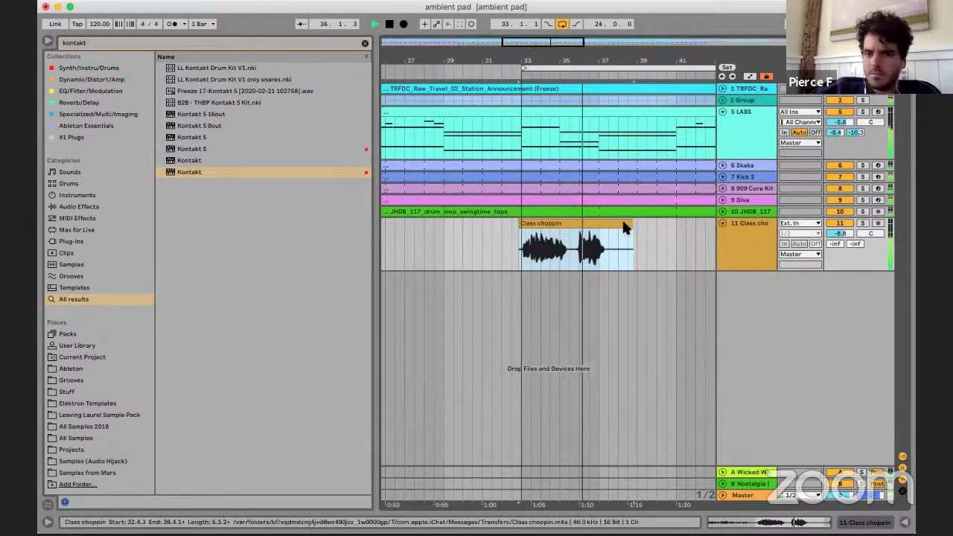
scroll(622, 226, right, 3)
drag(530, 223, 577, 225)
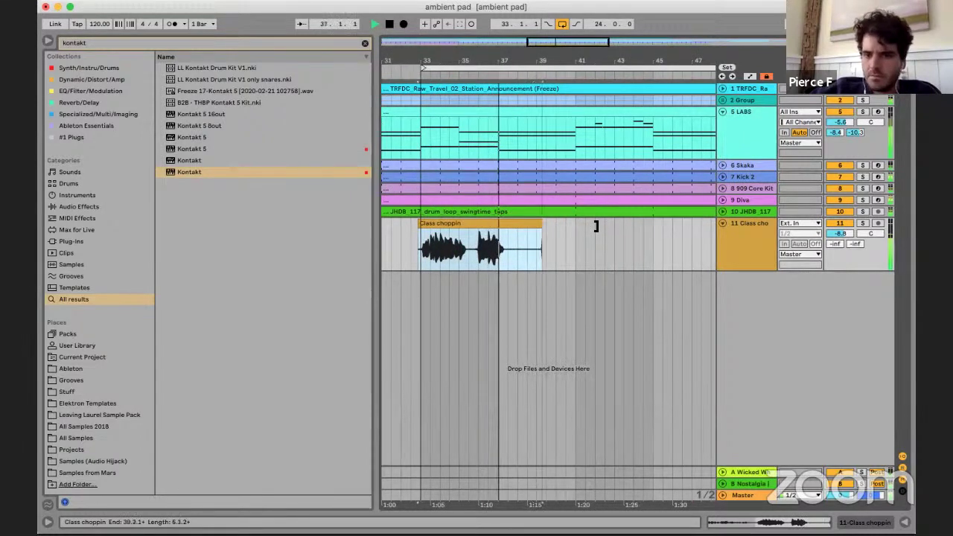
click(523, 249)
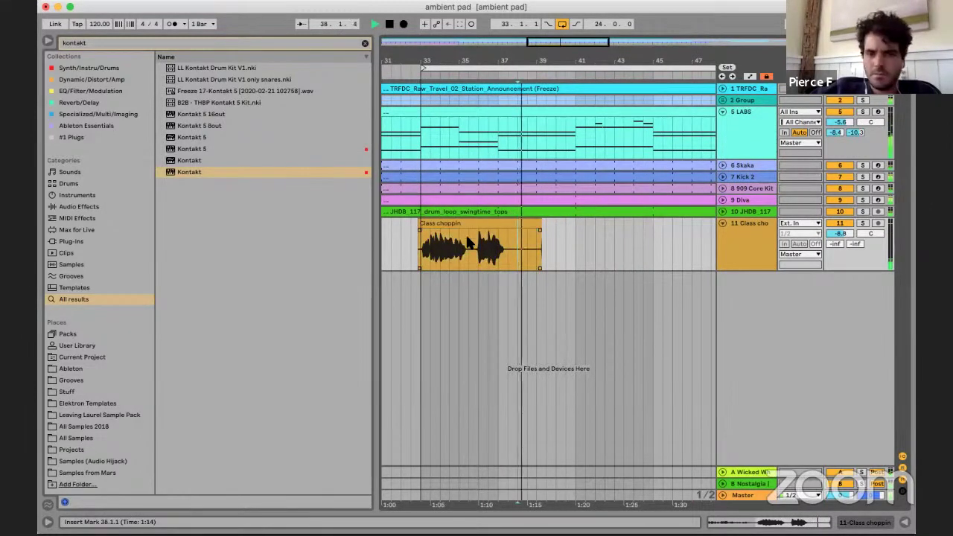
key(space)
- Trim the start of the Class choppin clip to 33.1.1 and delete its end from 39.1.1 onward
scroll(421, 248, up, 3)
click(418, 247)
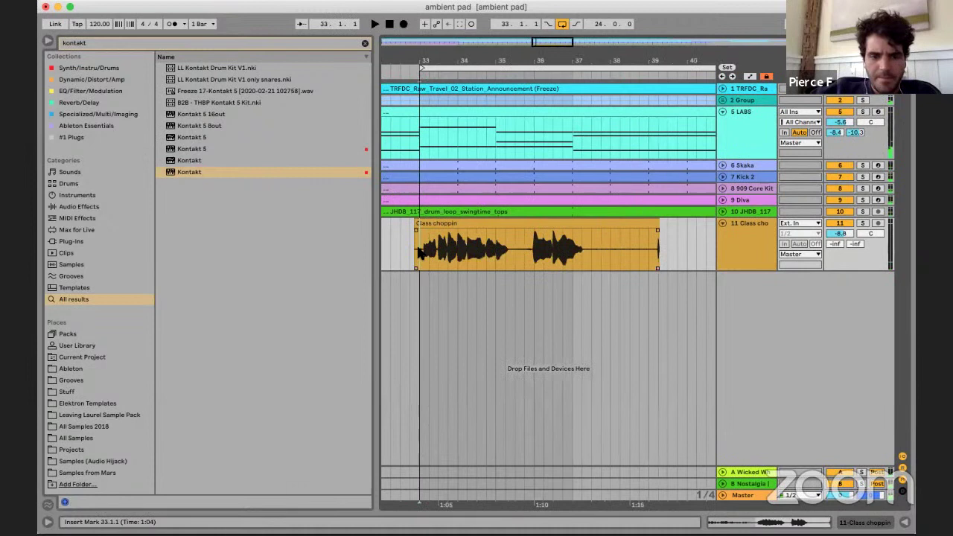
drag(416, 238, 420, 238)
click(422, 266)
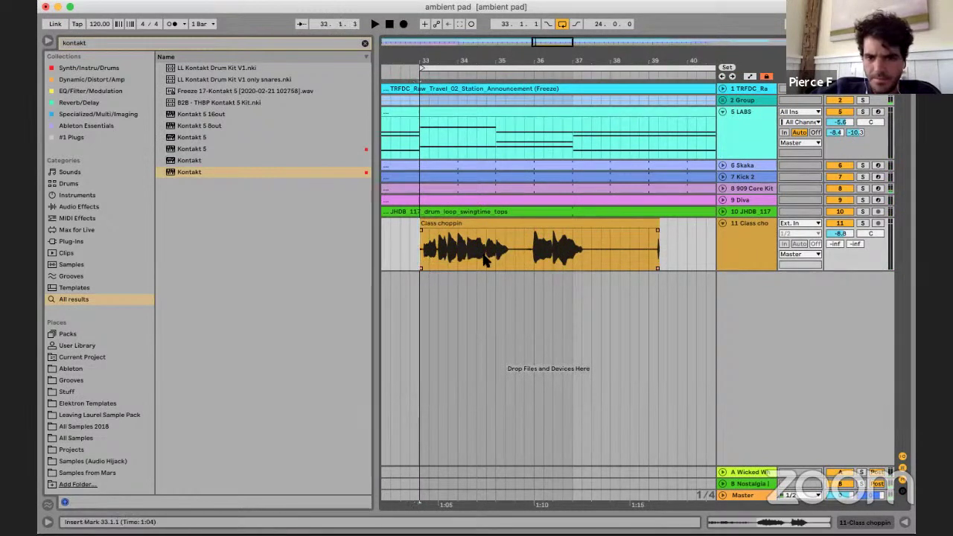
drag(656, 245, 688, 244)
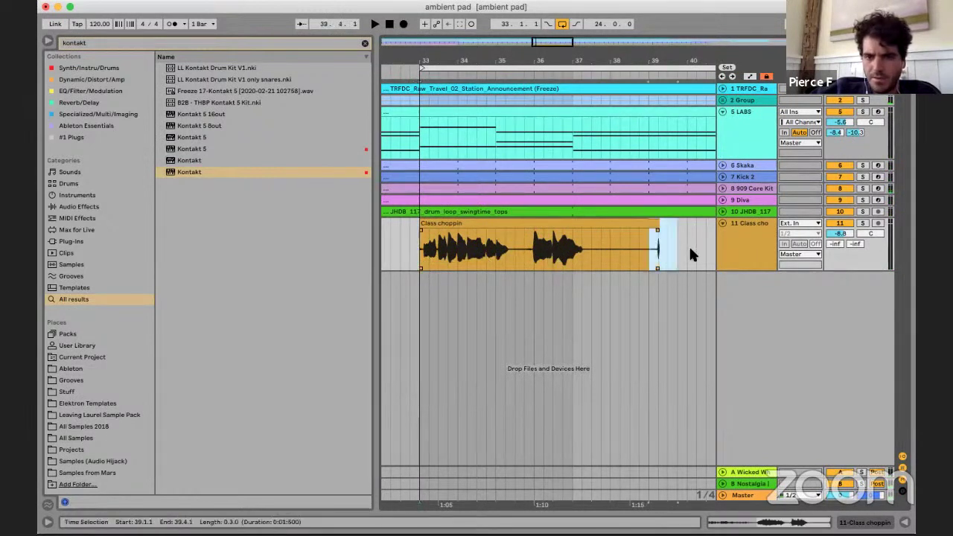
- Duplicate the quiet section of the Class choppin clip from 38.2.1 to 39.1.1 three times to extend the recording
click(623, 251)
shift+click(650, 247)
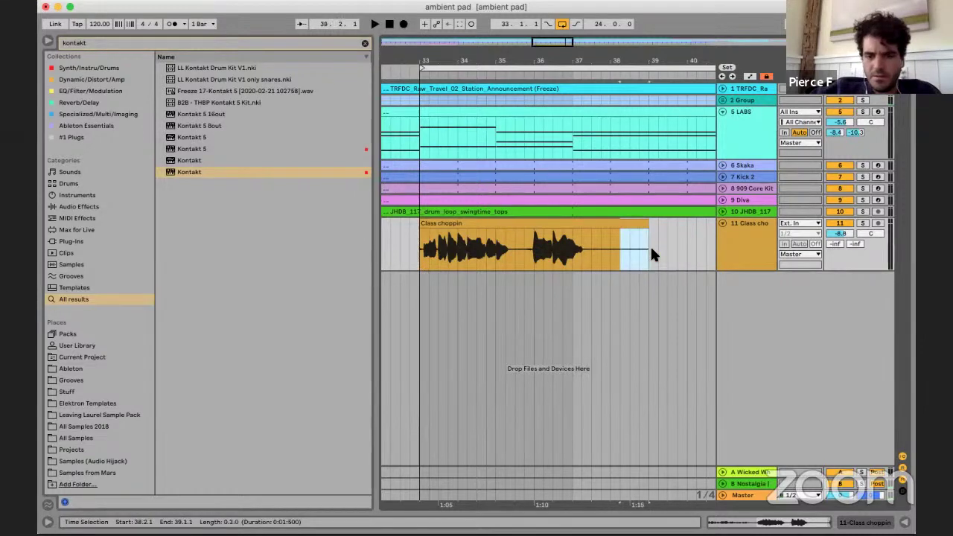
scroll(650, 246, down, 3)
scroll(493, 276, right, 3)
key(super+d)
key(super+d)
key(super+d)
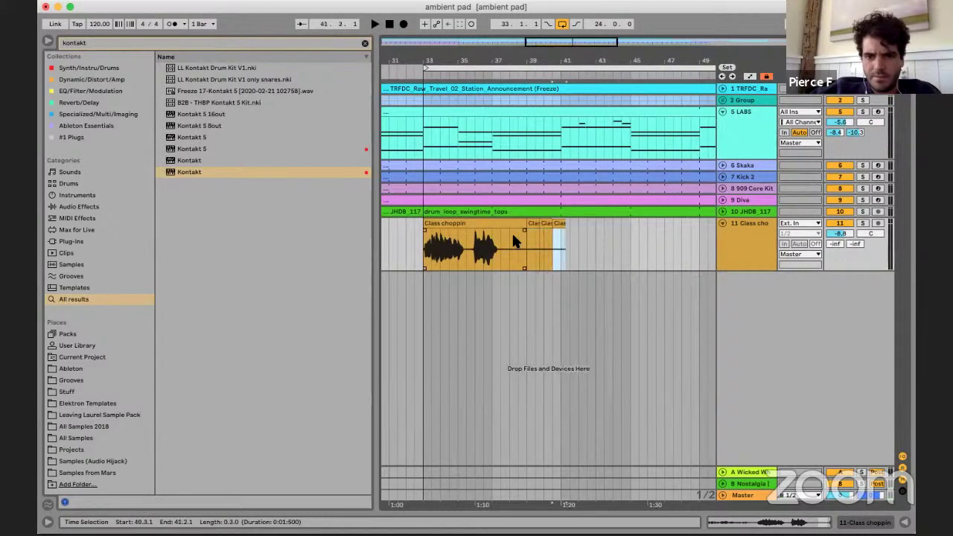
- Trim the last duplicated Class choppin segment to end at 41.1.1, select the segments, and undo the trim
click(563, 227)
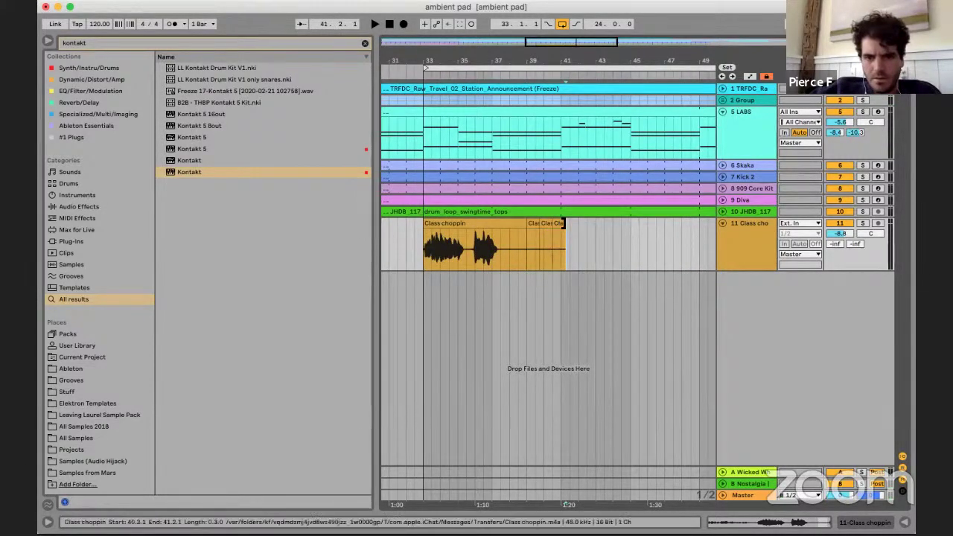
drag(564, 223, 560, 225)
click(534, 224)
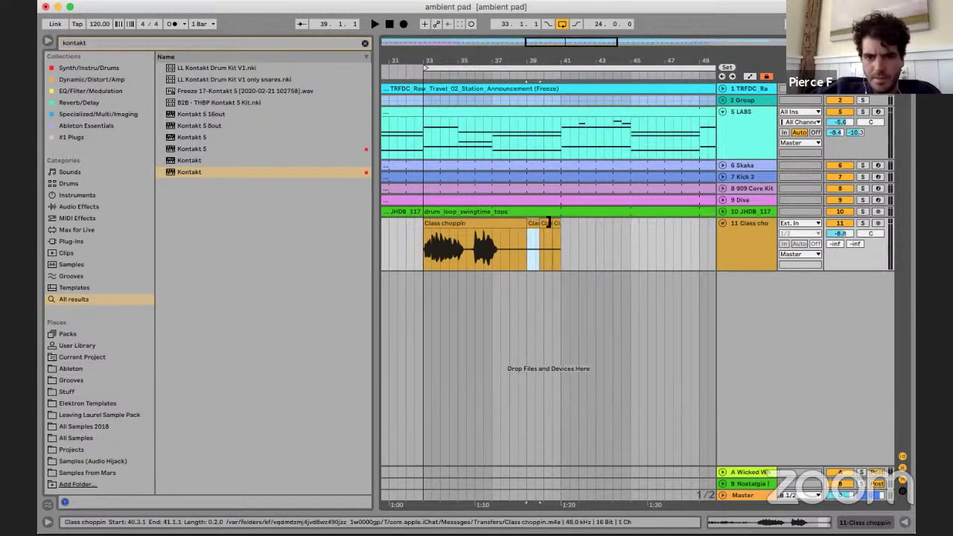
click(517, 223)
shift+click(554, 223)
click(512, 256)
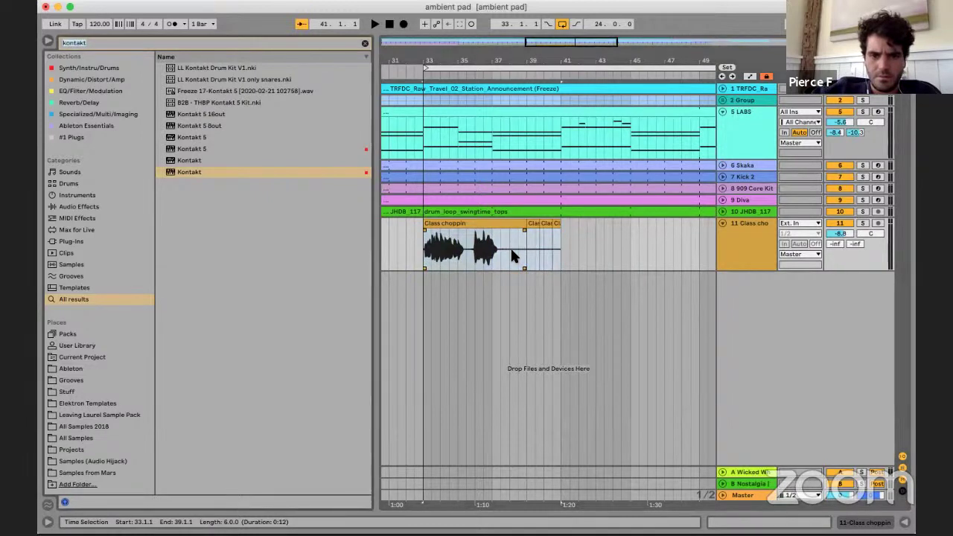
key(super+z)
- Select all the Class choppin segments and examine the crossfade at the join at bar 39 closely
click(511, 223)
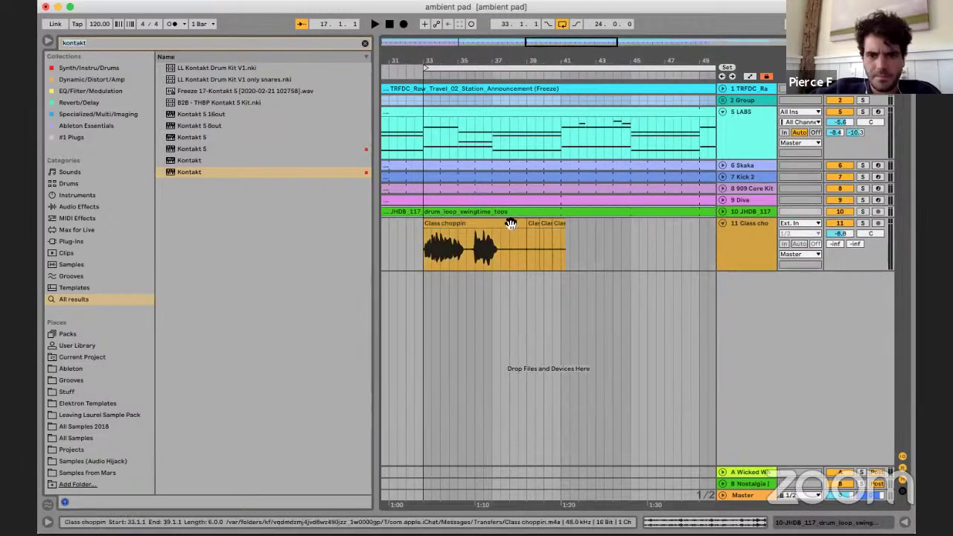
shift+click(563, 224)
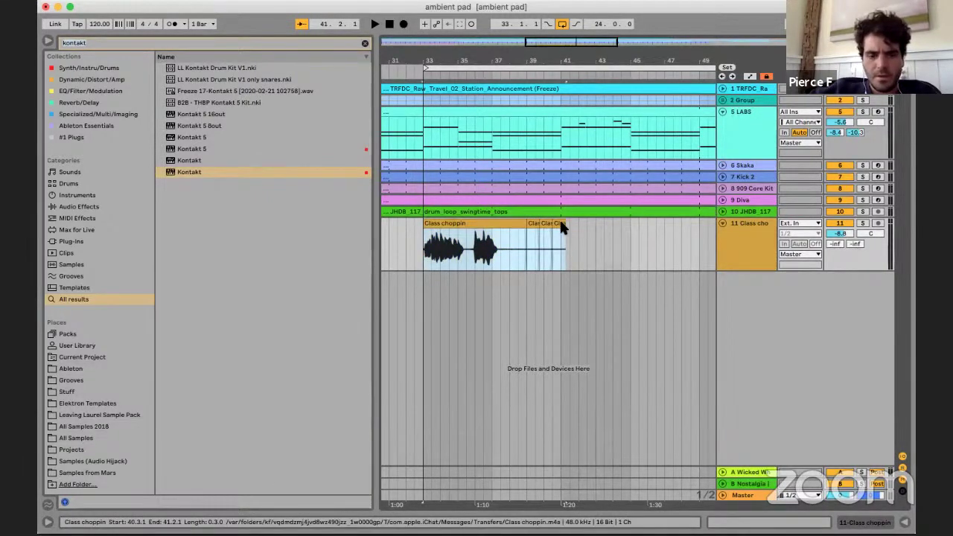
click(489, 242)
scroll(509, 251, up, 5)
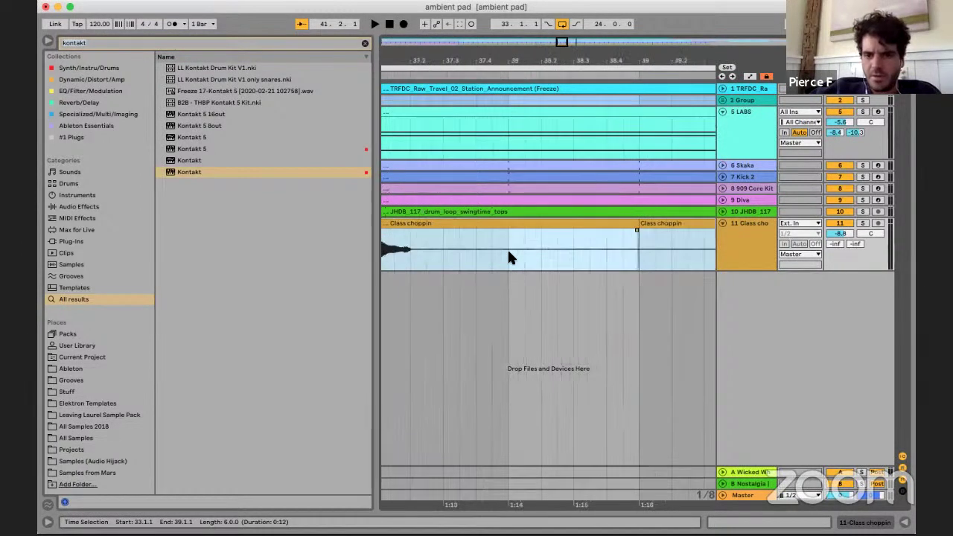
scroll(508, 250, right, 3)
scroll(508, 251, up, 3)
key(plus)
key(plus)
key(plus)
key(plus)
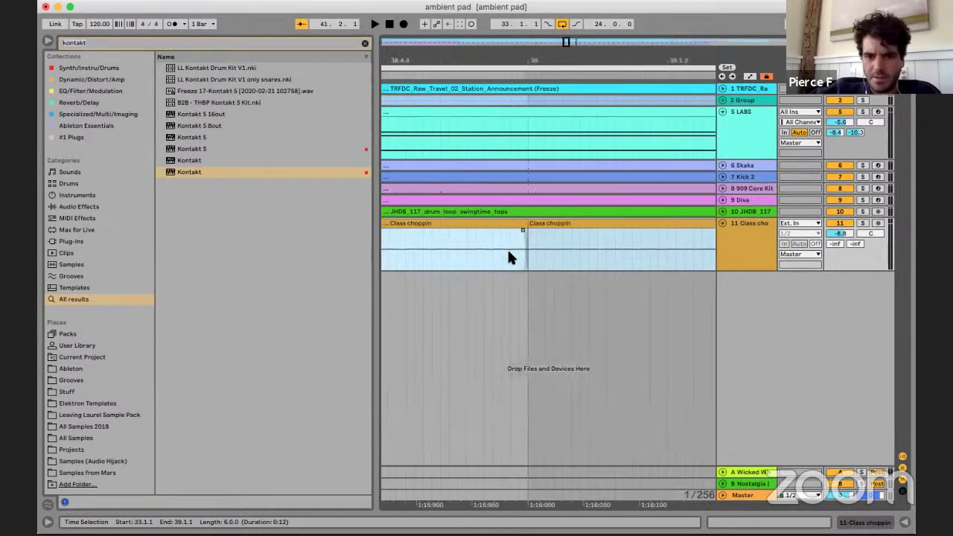
key(minus)
key(minus)
key(minus)
key(minus)
key(minus)
key(minus)
key(minus)
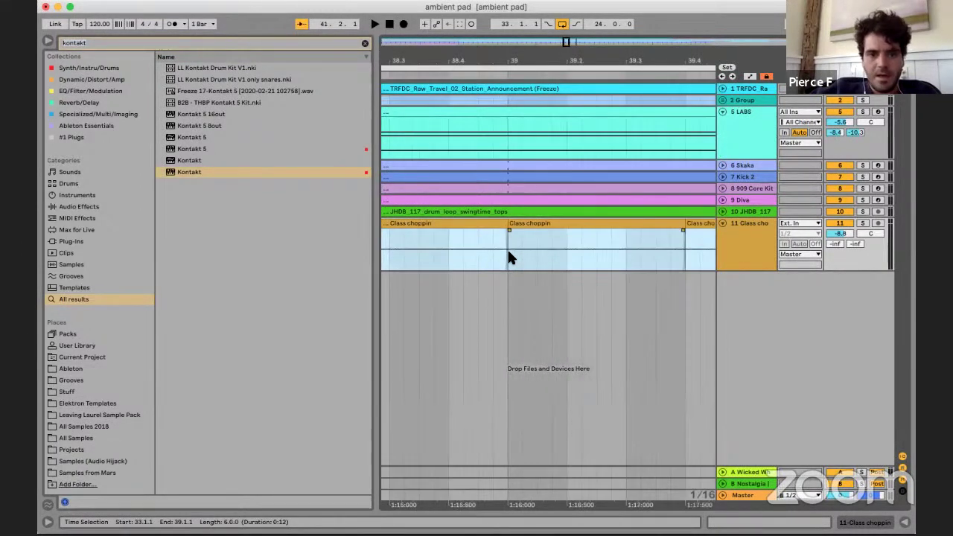
- Inspect the start of the Class choppin clip at 33.1.1 and mark a short range there
scroll(469, 230, right, 10)
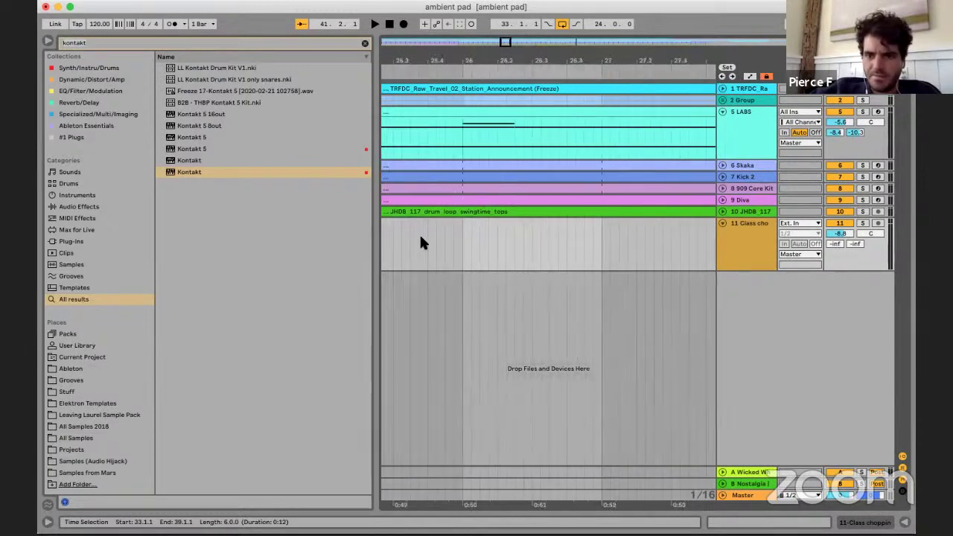
key(plus)
key(plus)
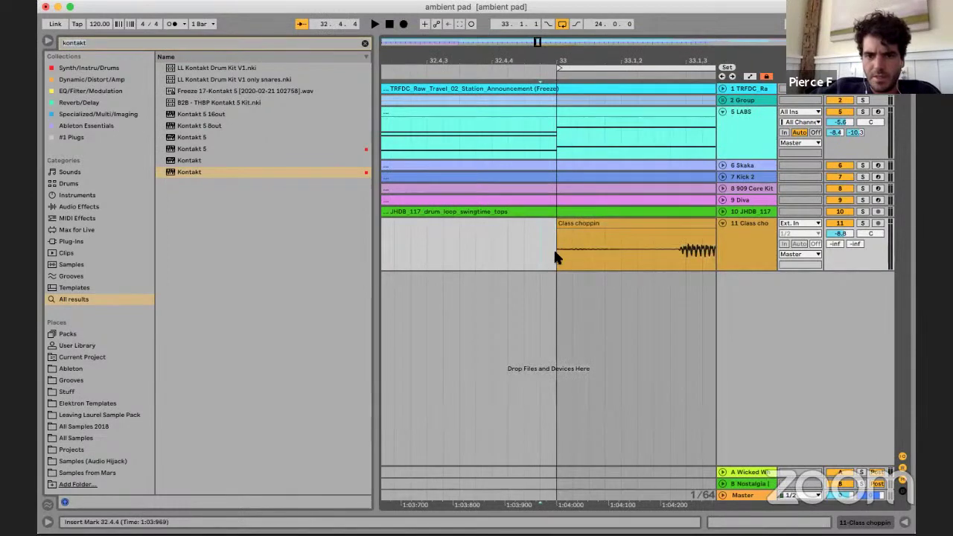
drag(554, 254, 571, 256)
scroll(595, 245, down, 10)
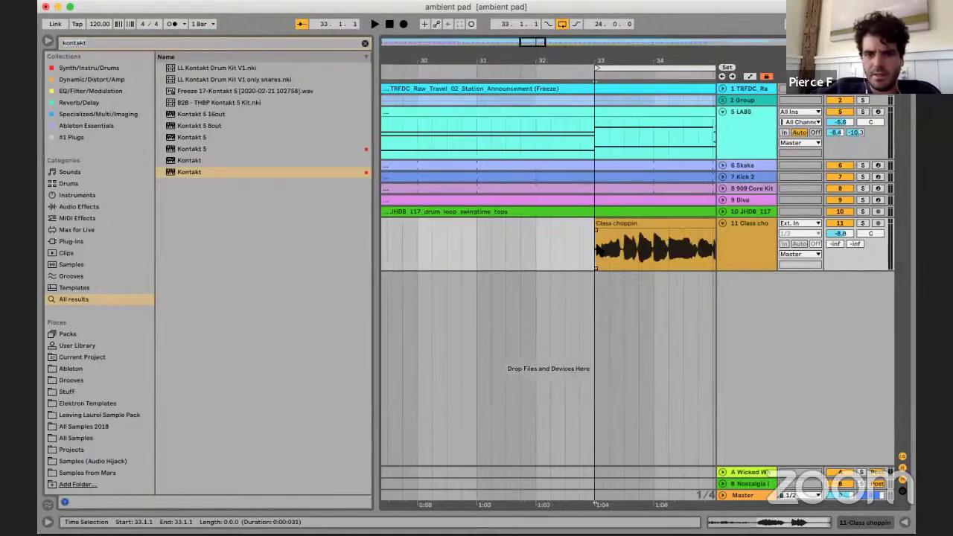
- Trim the last Class choppin segment so that it ends exactly at 41.1.1
scroll(596, 244, right, 3)
scroll(596, 244, up, 3)
scroll(423, 250, up, 8)
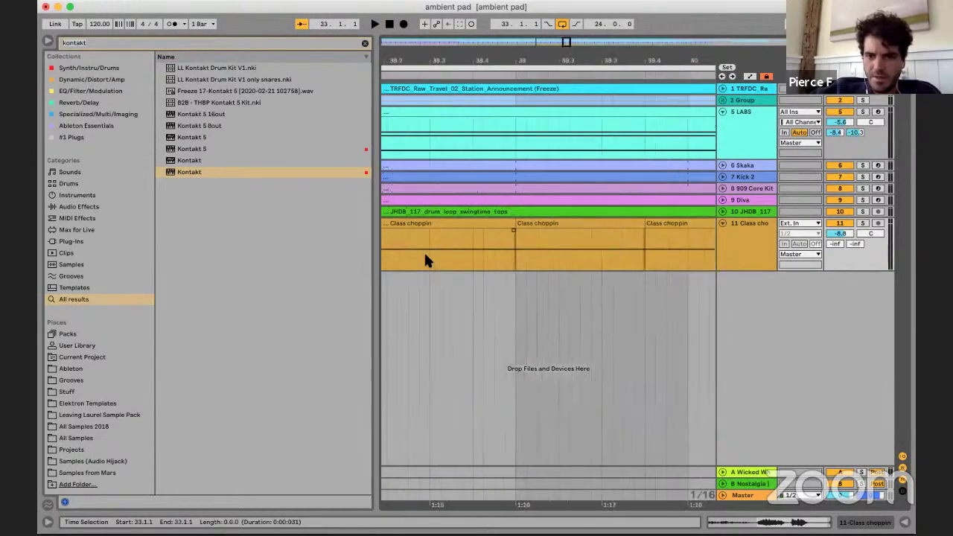
scroll(424, 250, right, 3)
drag(513, 222, 481, 222)
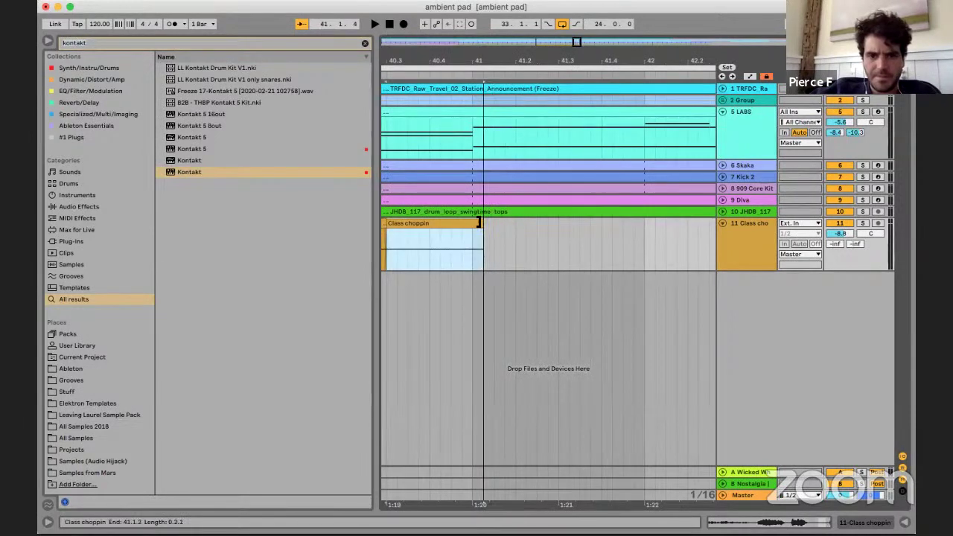
double_click(465, 222)
click(904, 521)
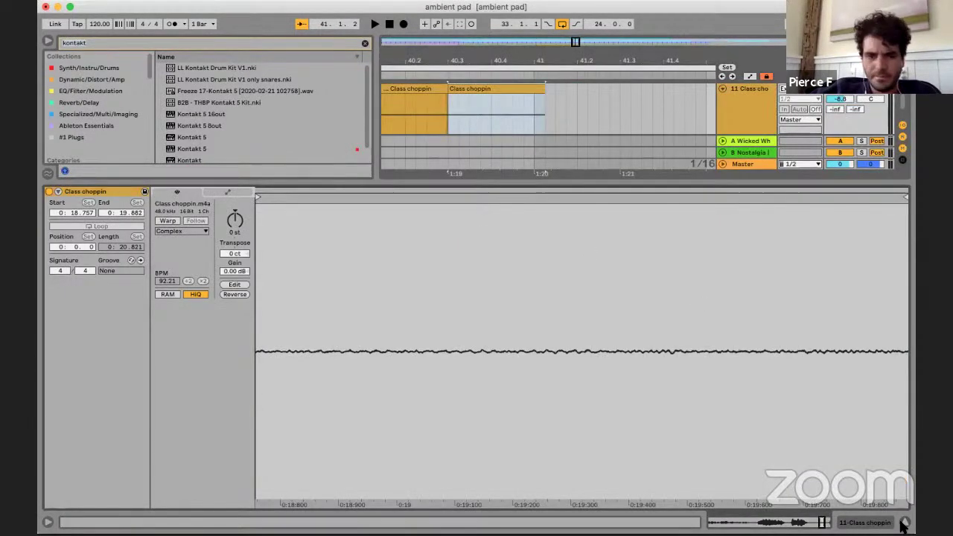
drag(541, 224, 534, 224)
click(527, 241)
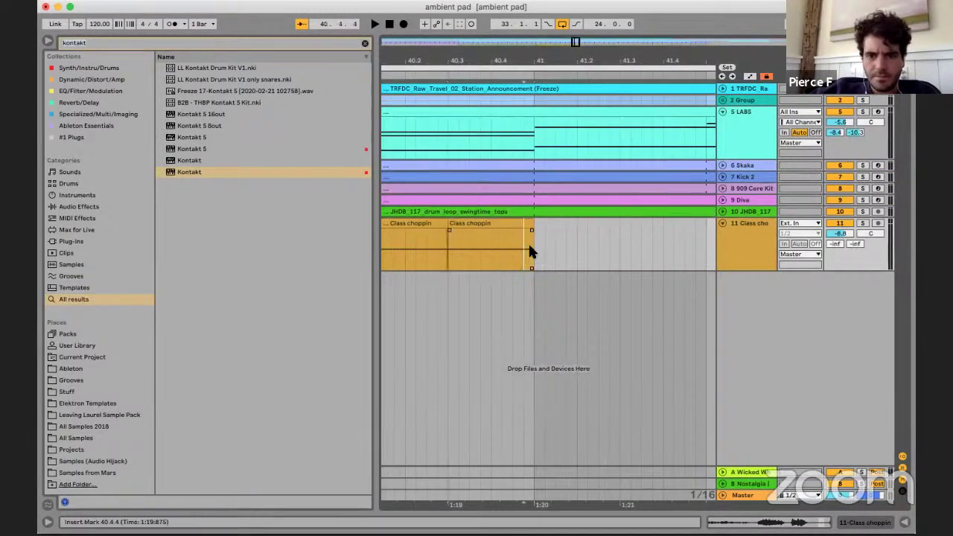
- Play the arrangement from 33.1.1 to hear the extended Class choppin part in context
scroll(527, 241, down, 10)
click(489, 252)
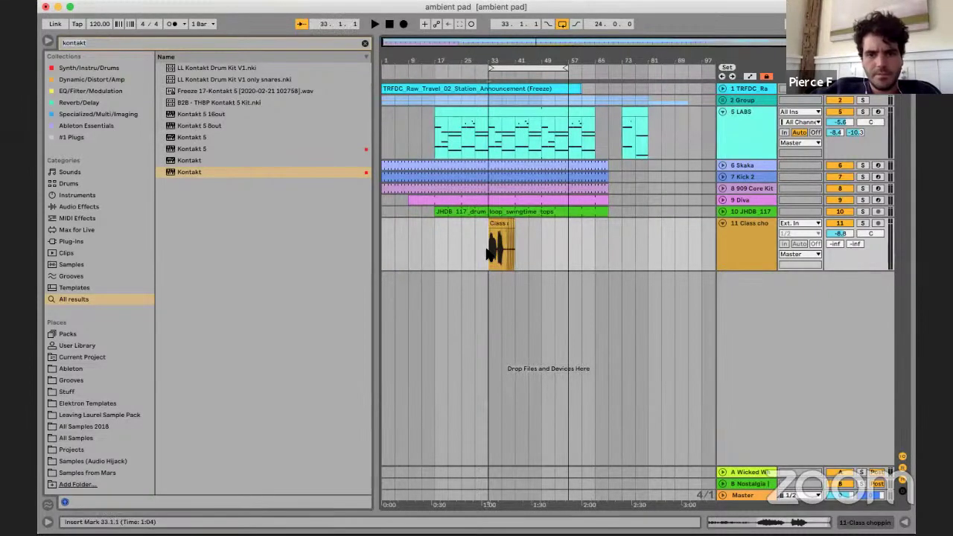
key(space)
click(661, 238)
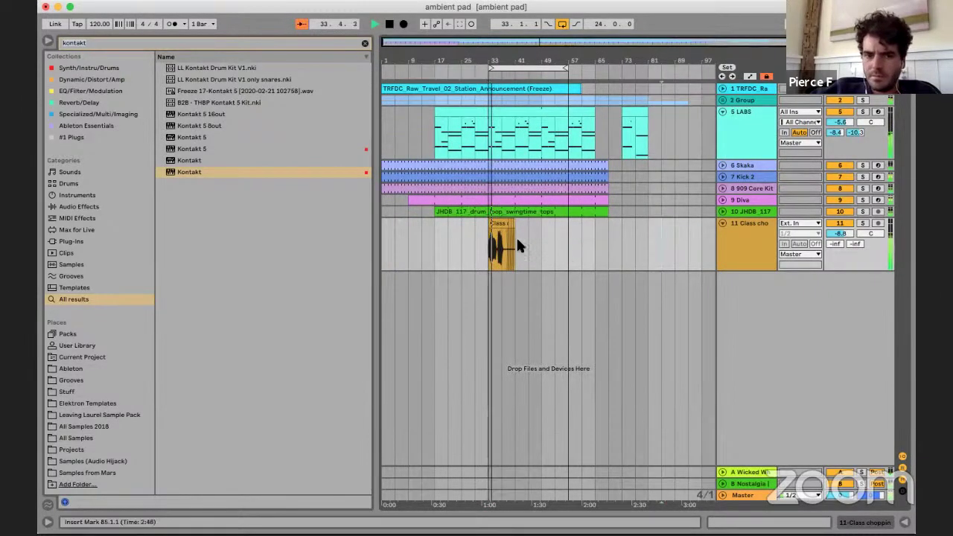
- Consolidate the Class choppin segments from 33.1.1 to 41.1.1 into a single clip
scroll(516, 237, up, 5)
drag(517, 243, 459, 248)
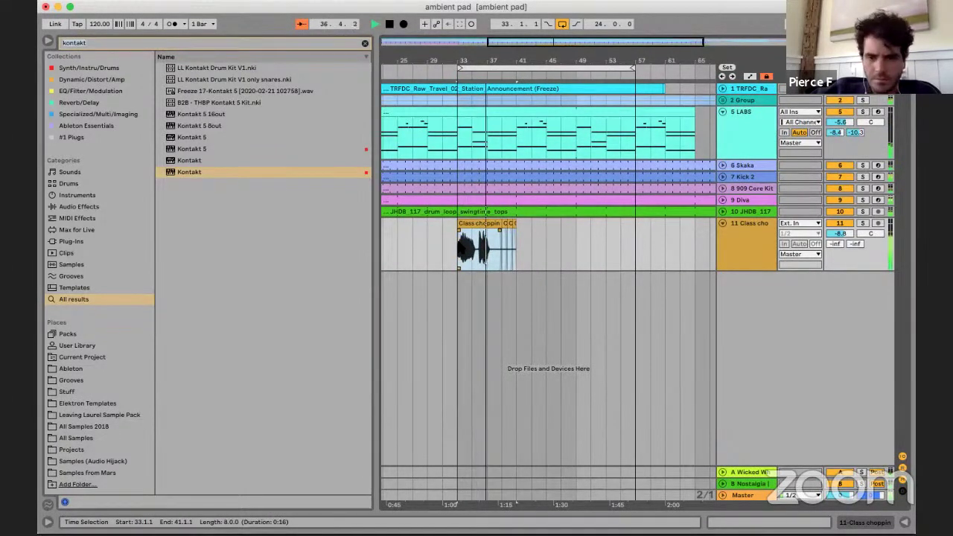
key(super+j)
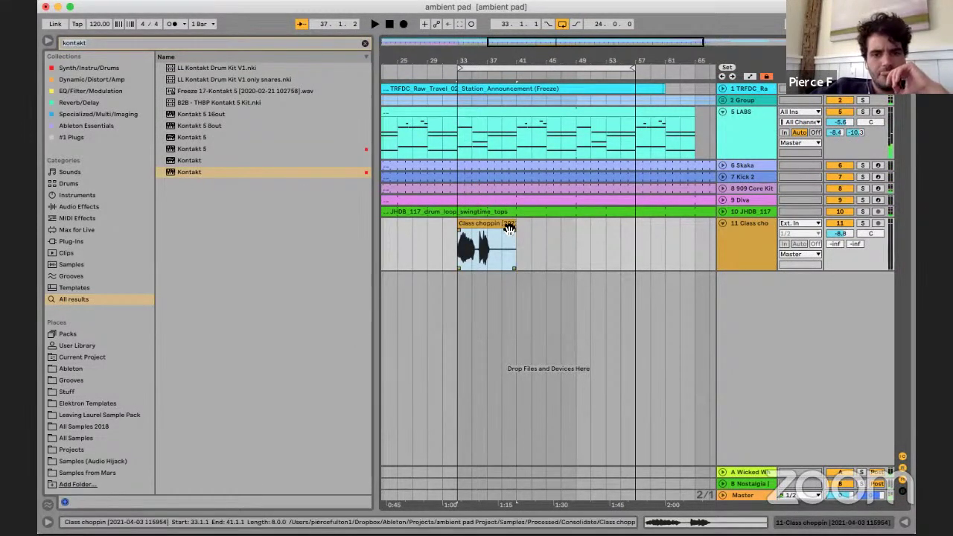
- Turn on looping for the consolidated Class choppin clip and extend it to end at 57.1.1
click(506, 225)
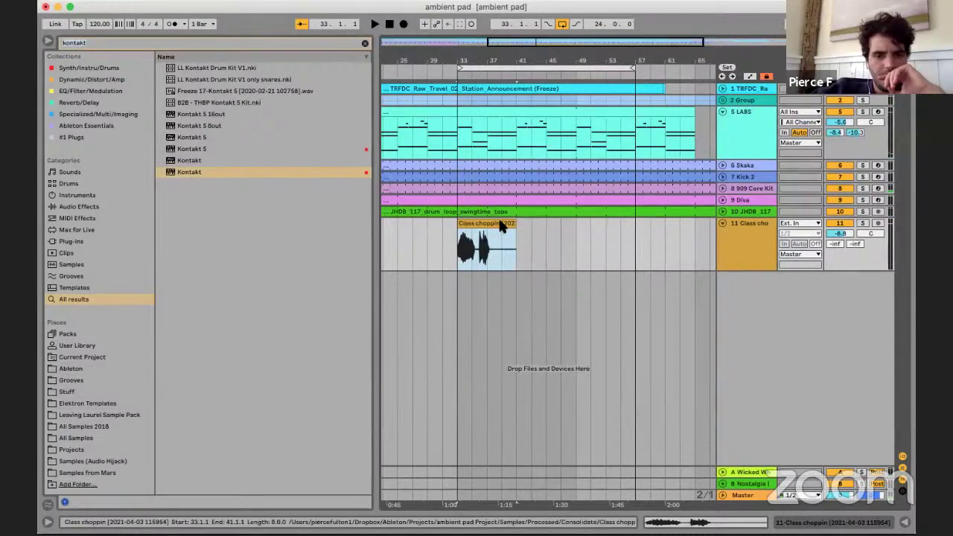
double_click(503, 225)
click(97, 225)
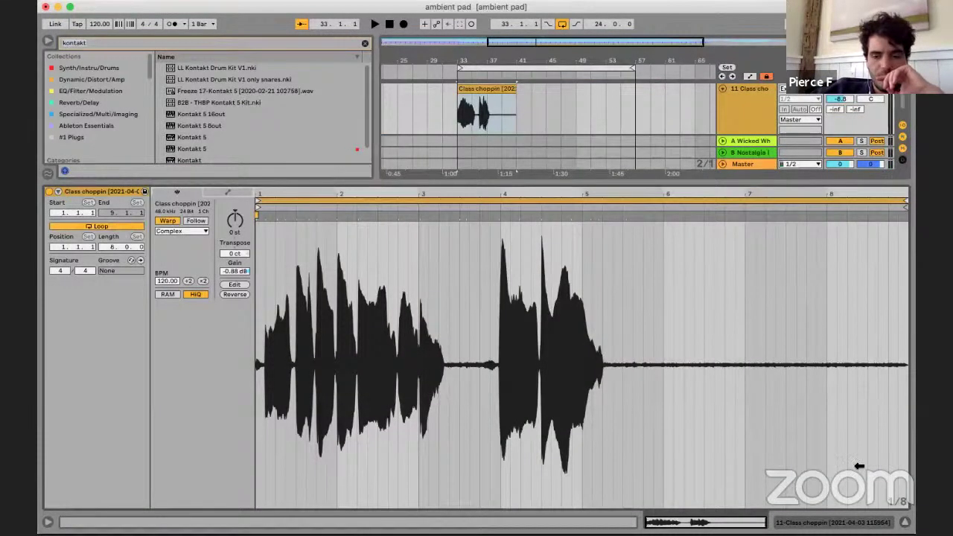
click(905, 522)
drag(506, 220, 640, 227)
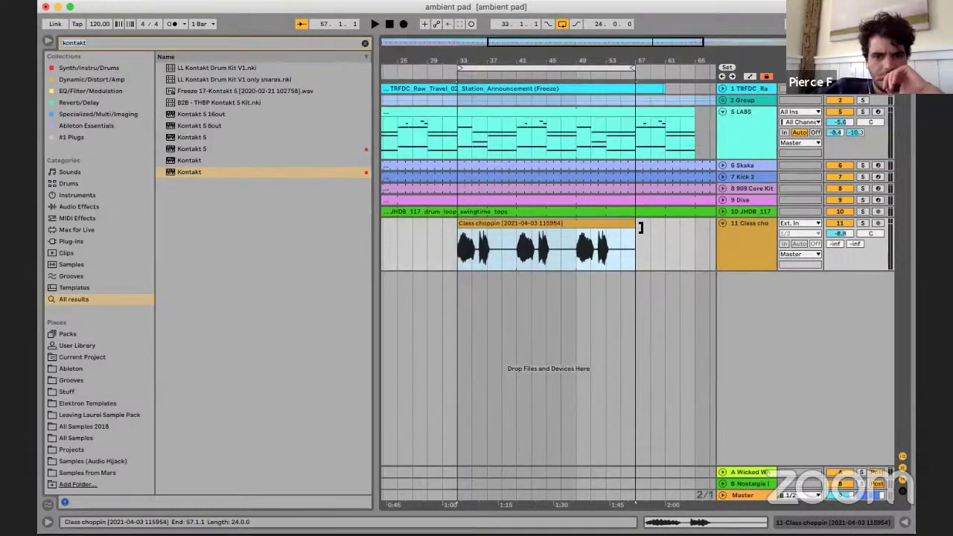
- Search the browser for "simpler" and load Simpler on a new track below Class choppin
key(super+f)
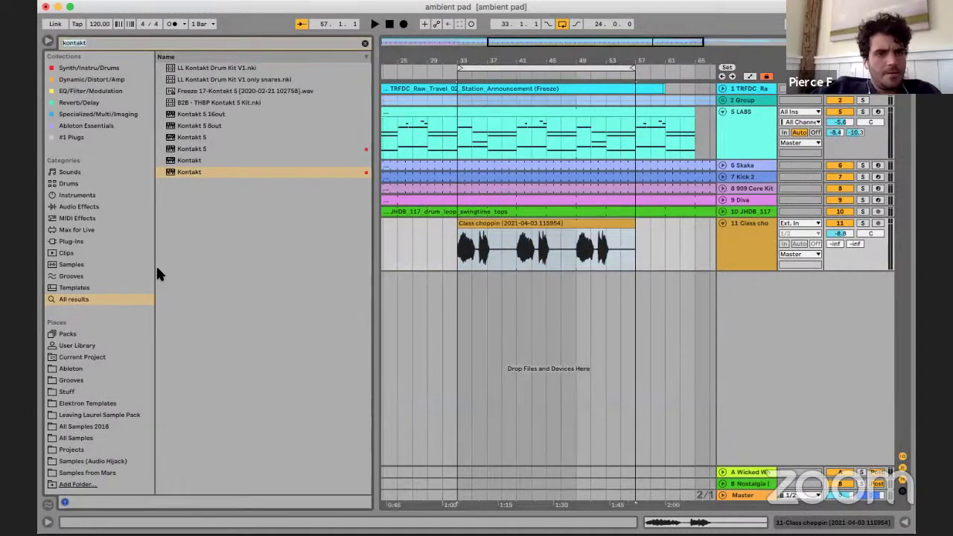
text(simpler)
scroll(230, 192, down, 10)
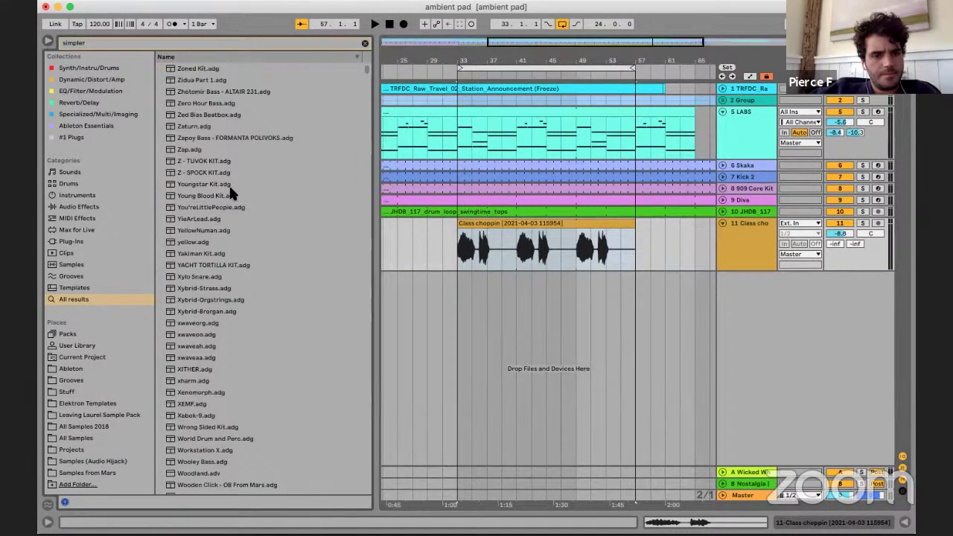
key(Down)
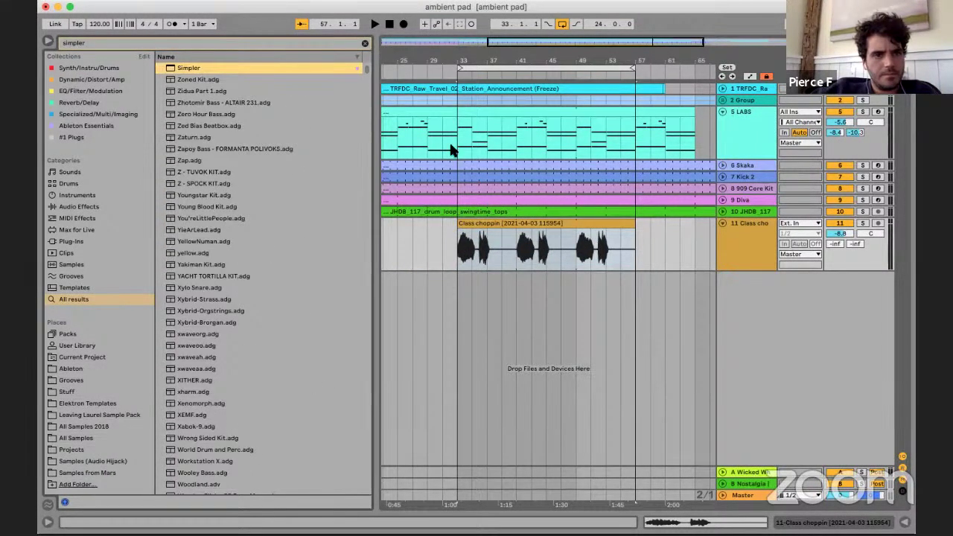
drag(212, 65, 492, 389)
- Load the consolidated Class choppin clip into Simpler in Slice mode and fold the original Class choppin track
drag(497, 223, 497, 227)
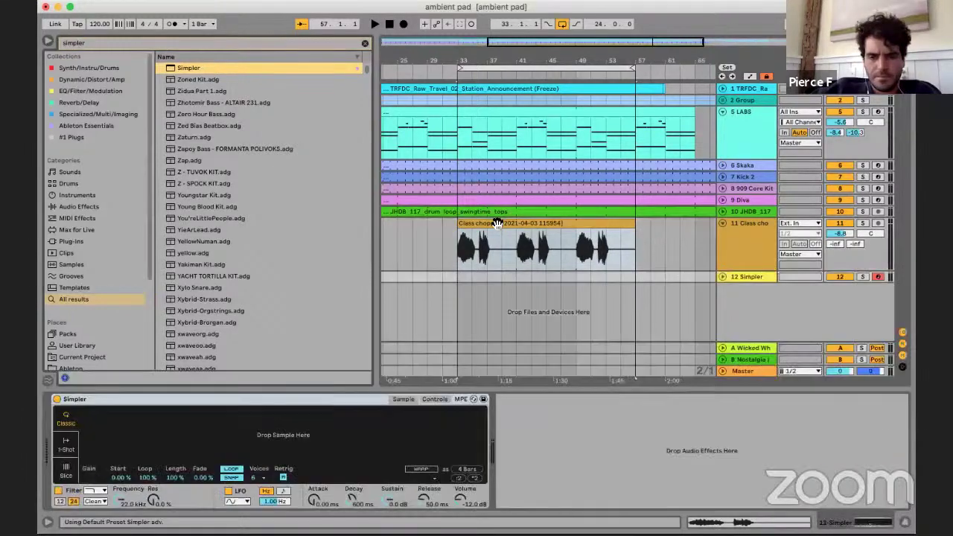
click(66, 468)
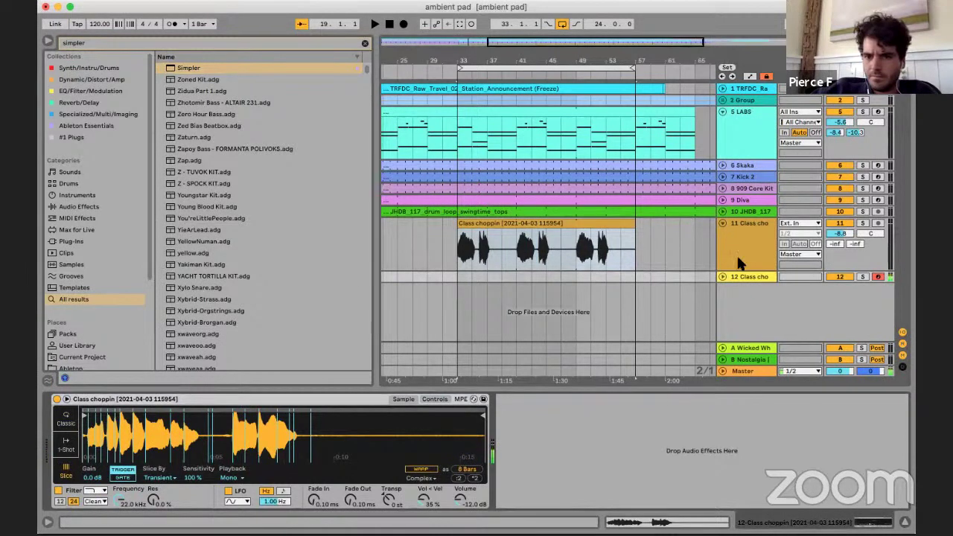
click(722, 223)
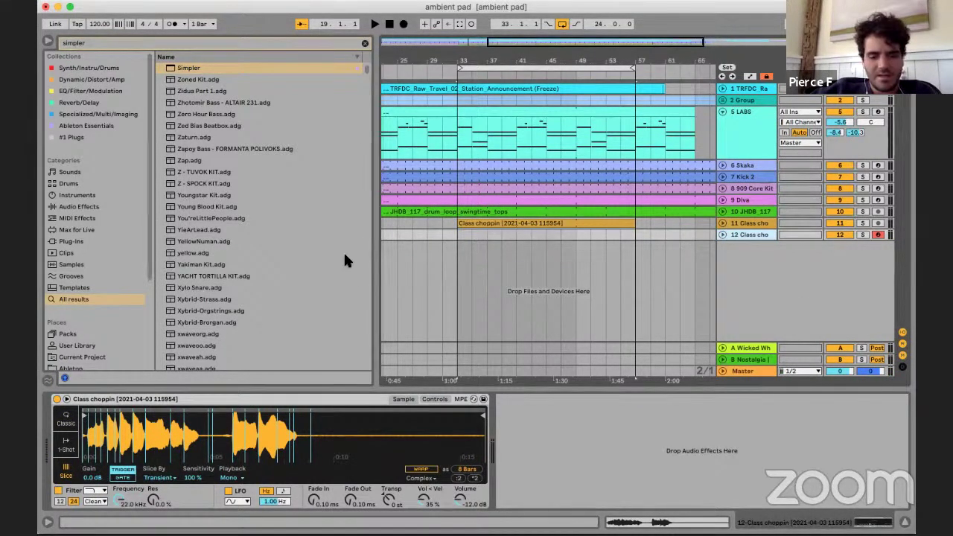
- Clear the browser search and list the Audio Effect Rack presets in the Utilities folder of Audio Effects
click(102, 206)
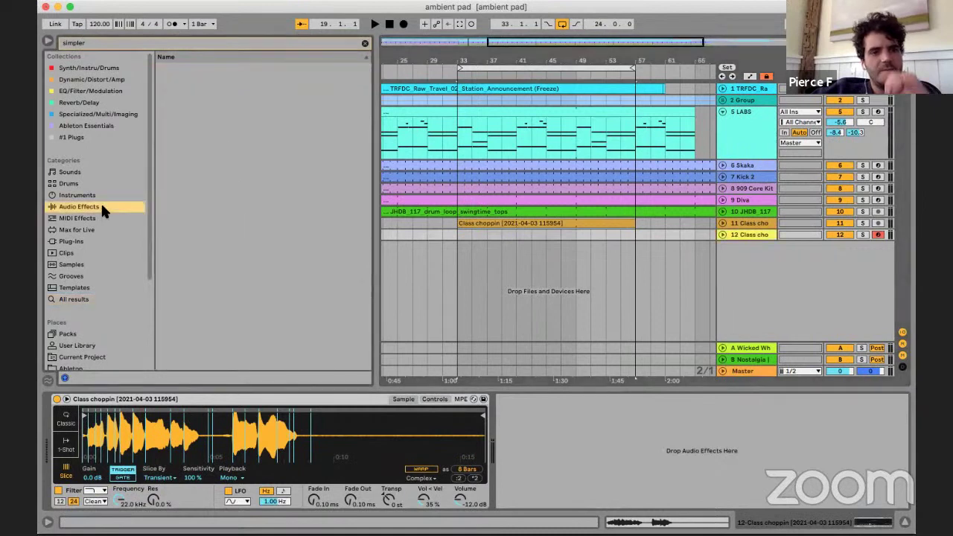
click(365, 43)
click(236, 139)
key(Left)
key(Left)
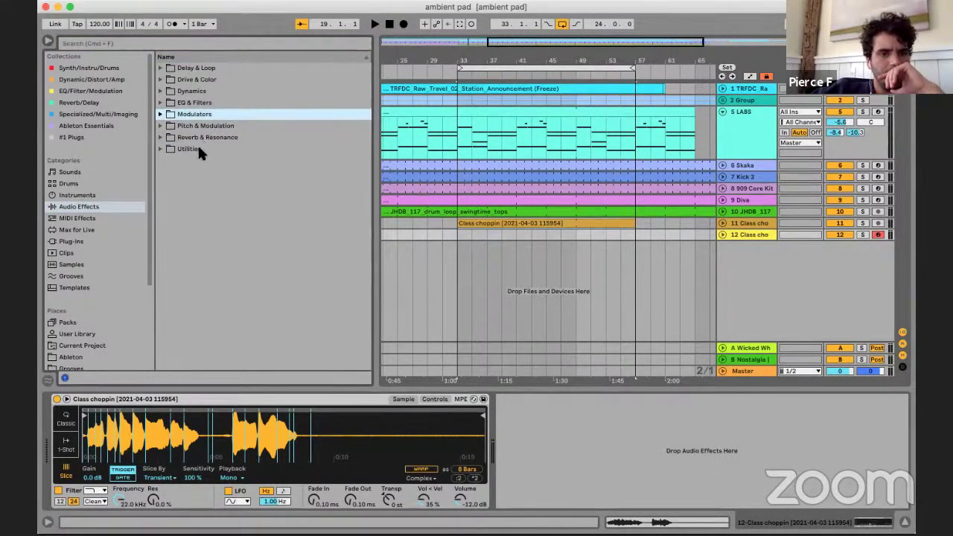
click(198, 147)
key(Right)
key(Down)
key(Right)
scroll(276, 224, down, 2)
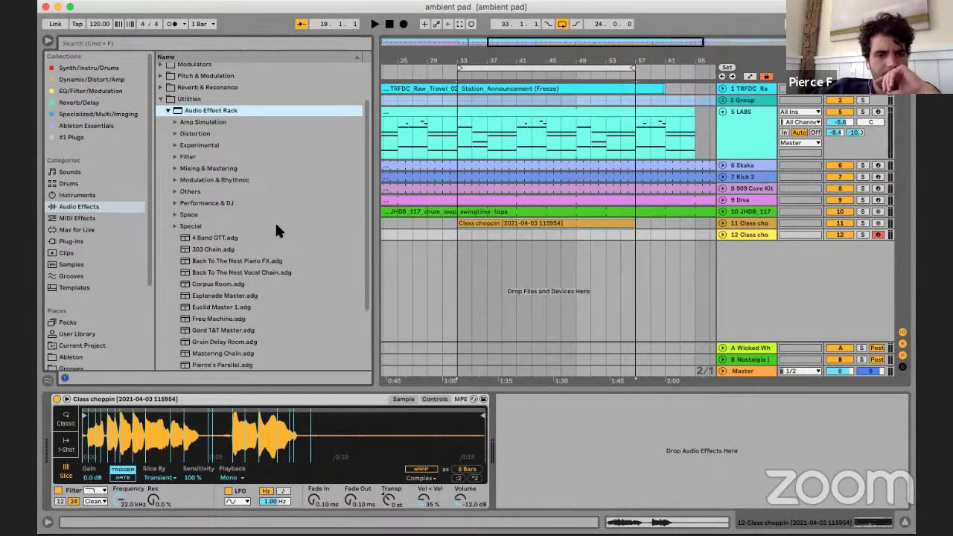
- Add the Back To The Nest Vocal Chain.adg rack after Simpler on track 12
click(262, 273)
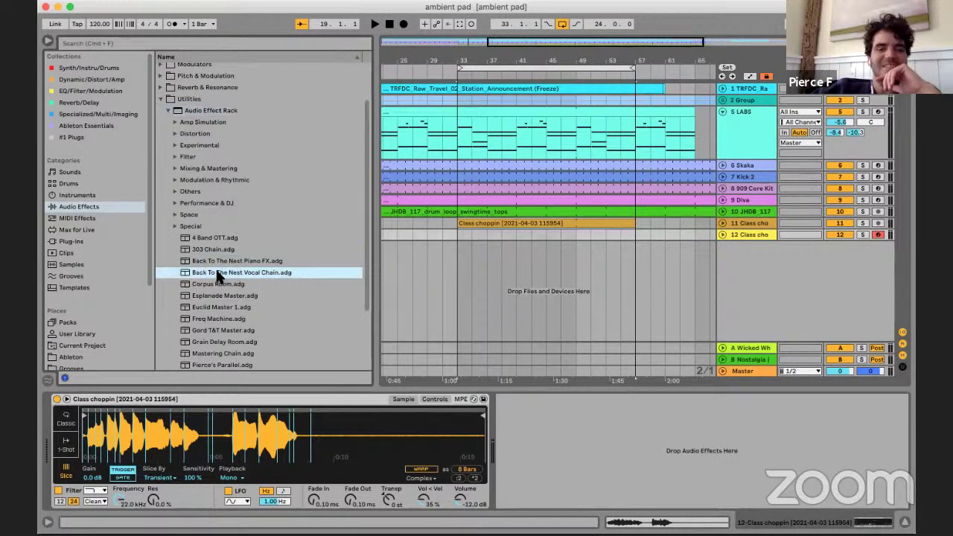
drag(216, 271, 561, 462)
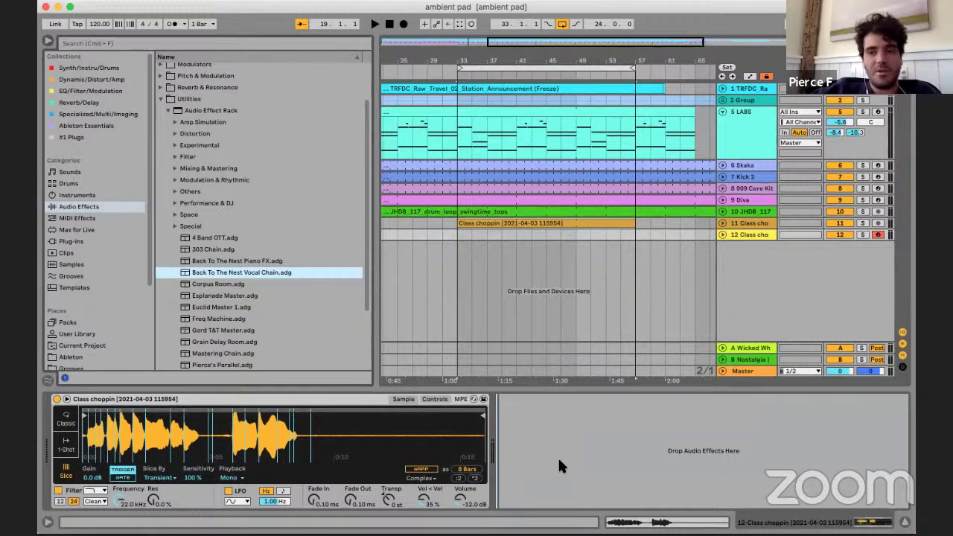
key(Return)
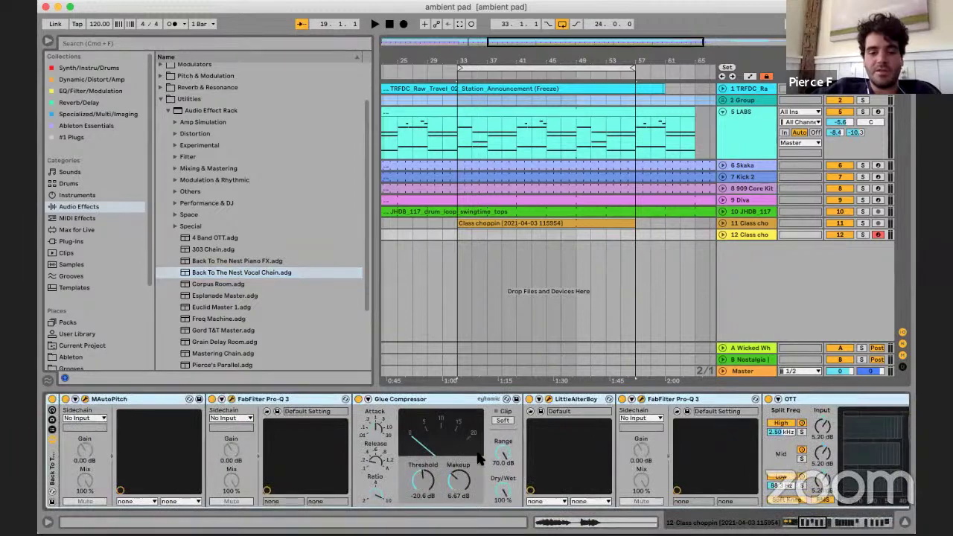
- Show the vocal chain's plug-in windows and close them all one by one, from soothe2 back to MAutoPitch
key(super+alt+p)
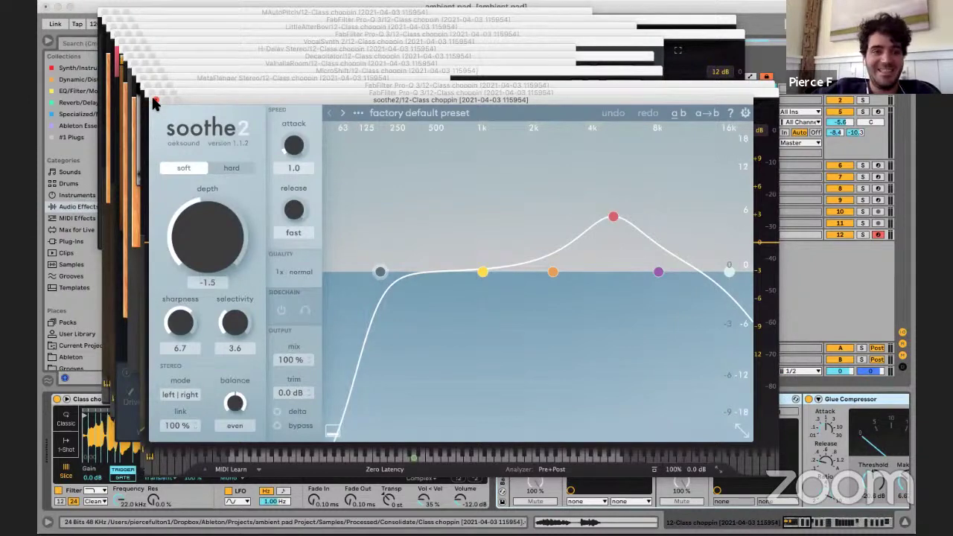
click(154, 102)
click(145, 83)
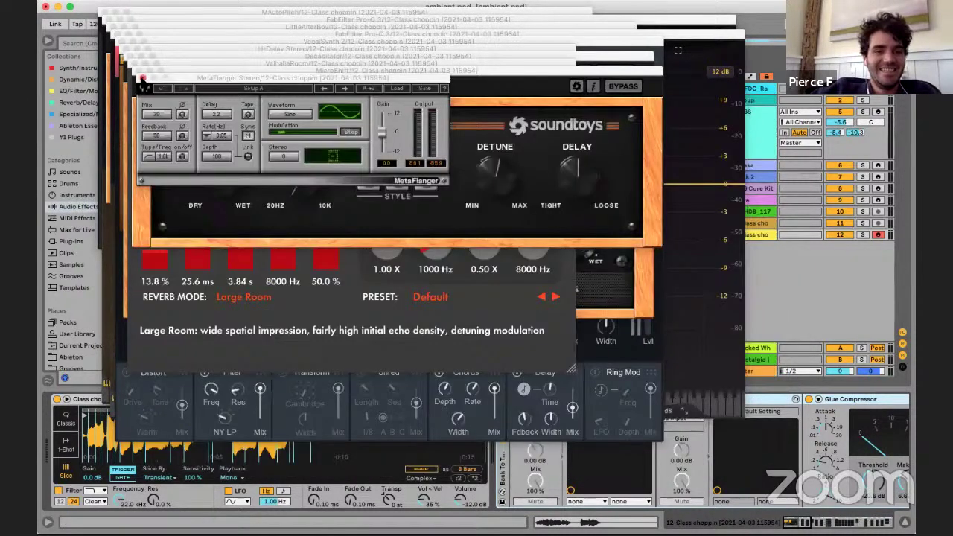
click(142, 78)
click(137, 70)
click(133, 62)
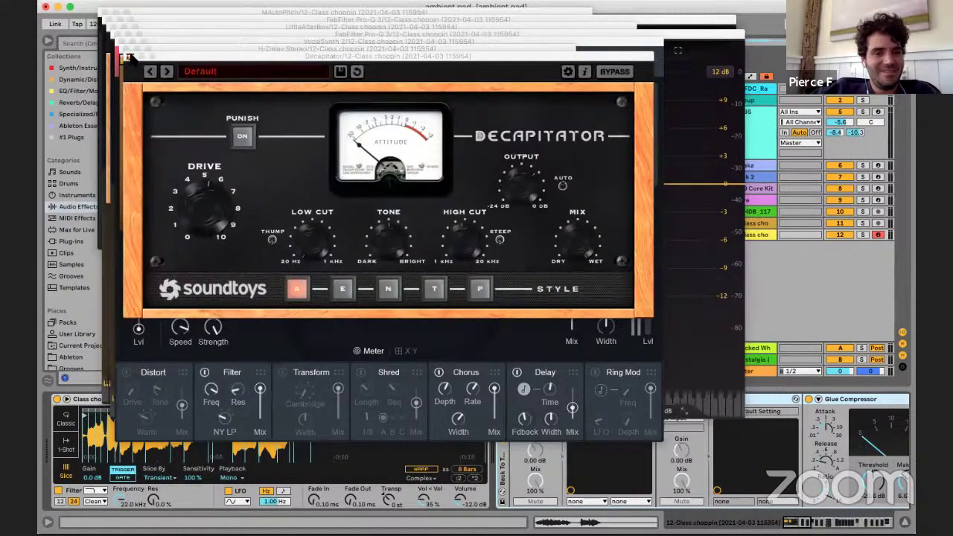
click(128, 56)
click(124, 49)
click(119, 41)
click(115, 34)
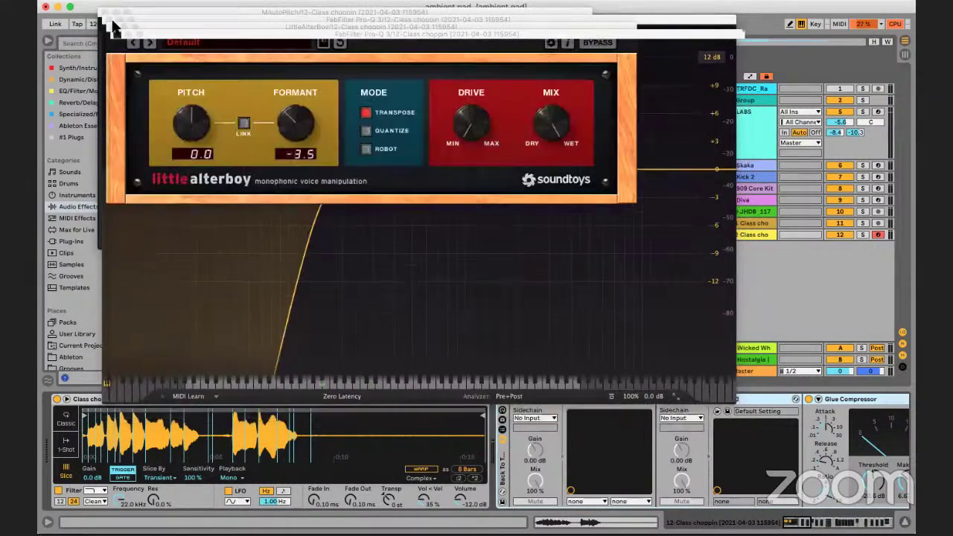
click(110, 27)
click(106, 19)
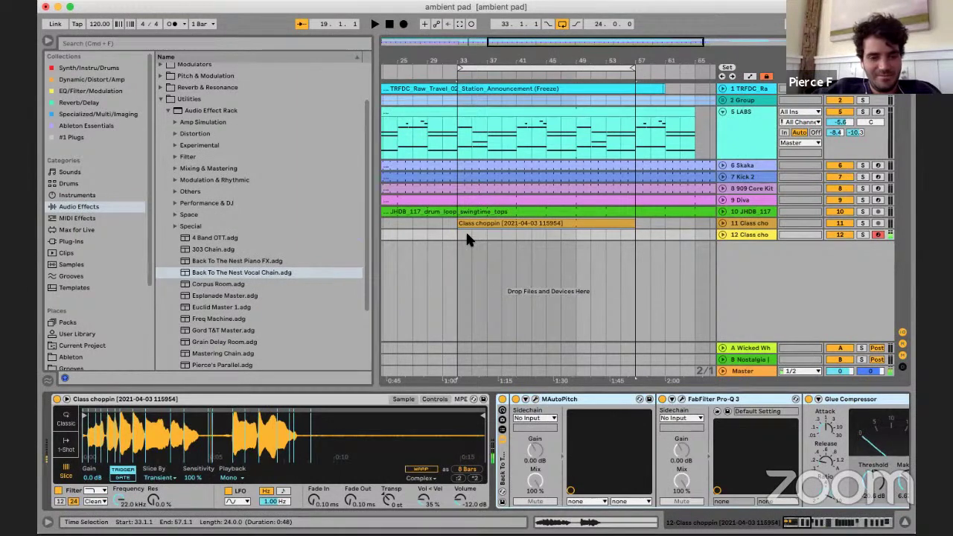
- Lower the computer MIDI keyboard's octave for playing the Simpler slices
key(z)
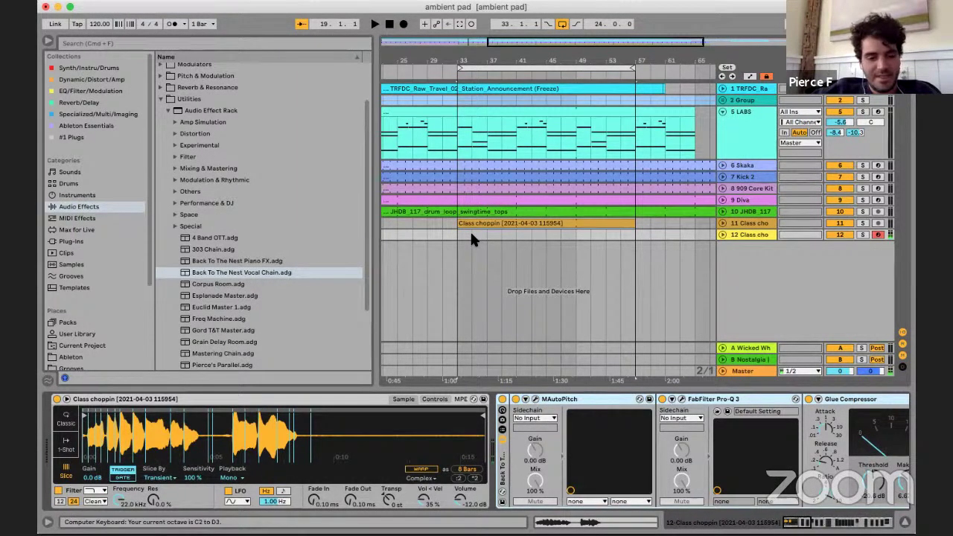
key(z)
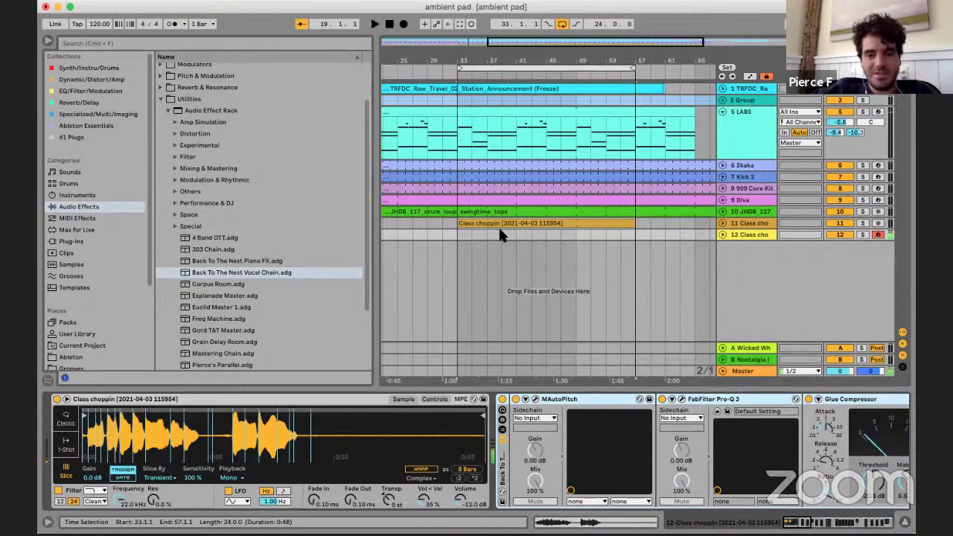
- Mute the original Class choppin track 11 and start playback from 33.1.1
click(460, 225)
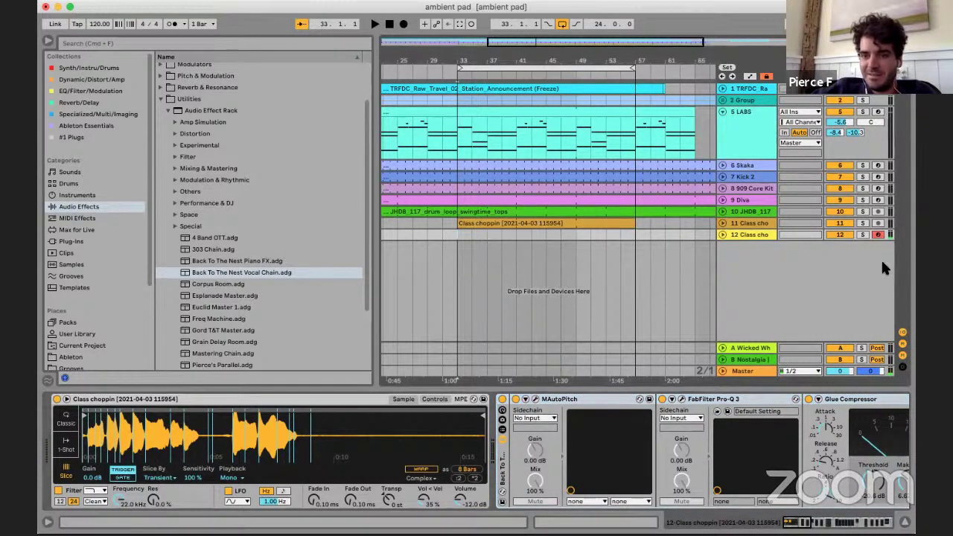
click(837, 224)
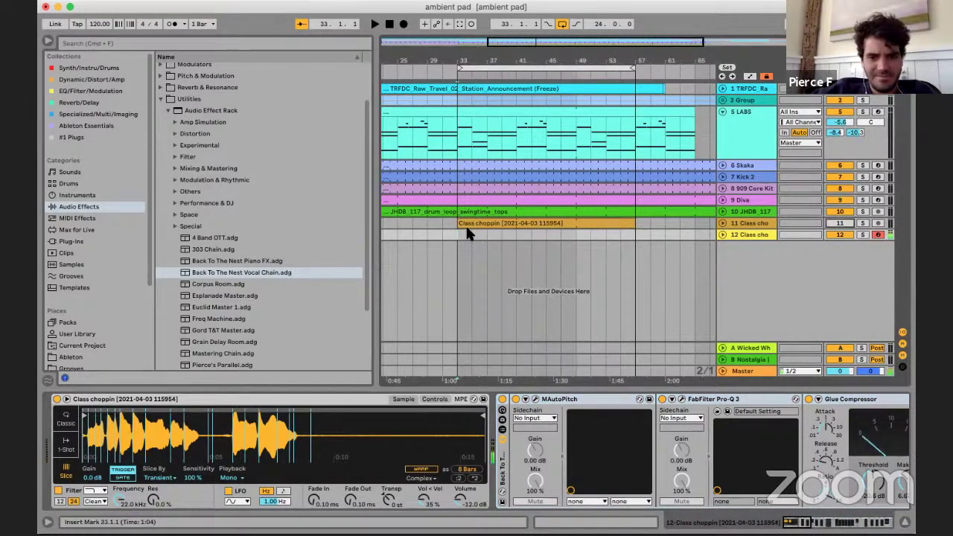
scroll(476, 231, left, 3)
key(space)
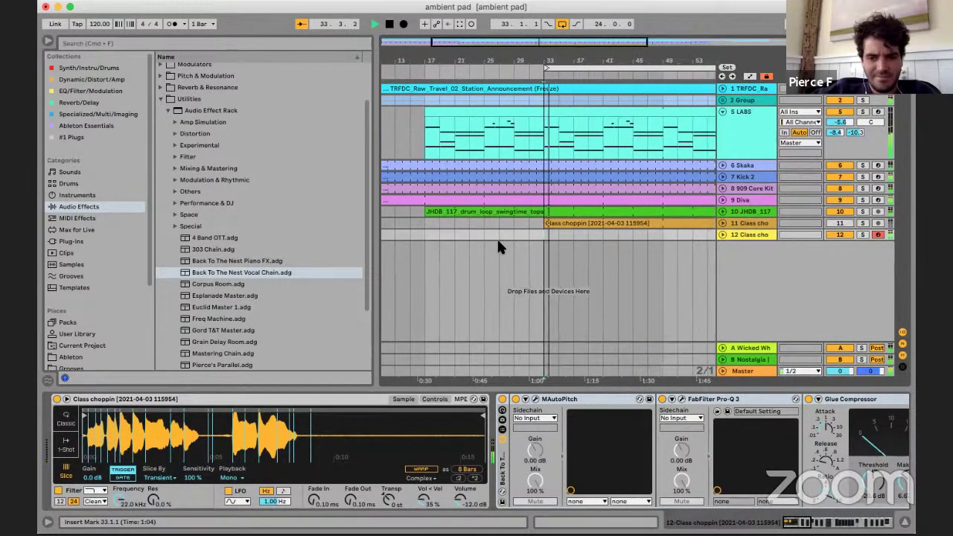
- Set the scale in track 12's MAutoPitch to D Major
click(527, 399)
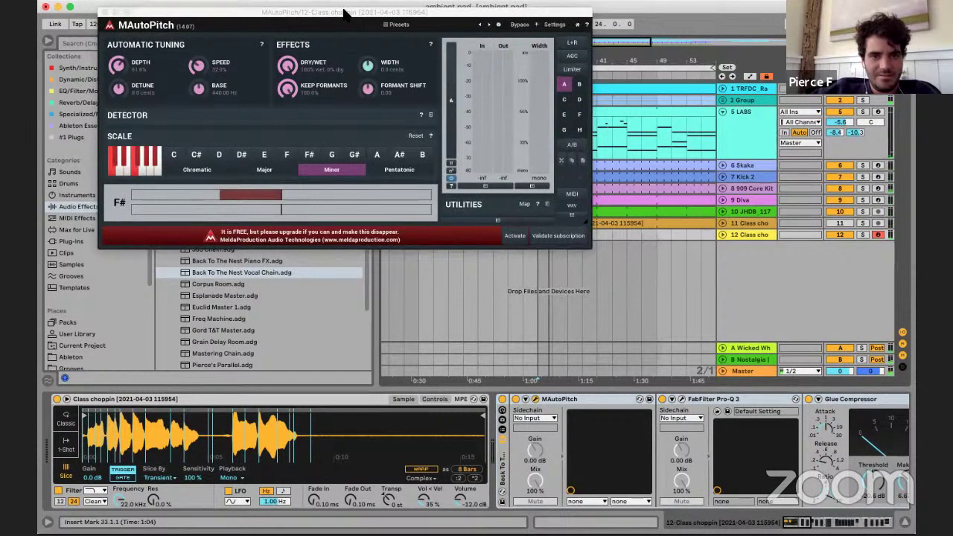
drag(346, 14, 617, 37)
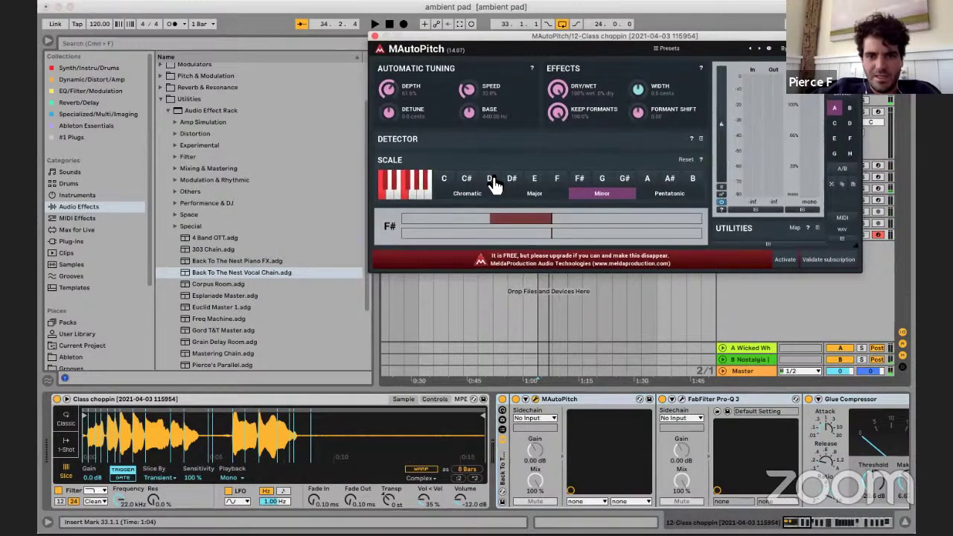
click(533, 193)
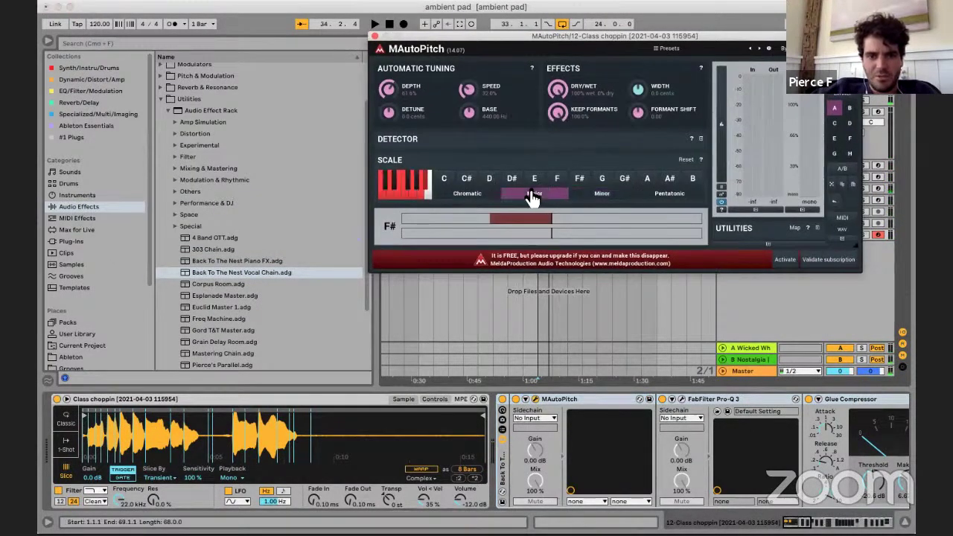
click(489, 182)
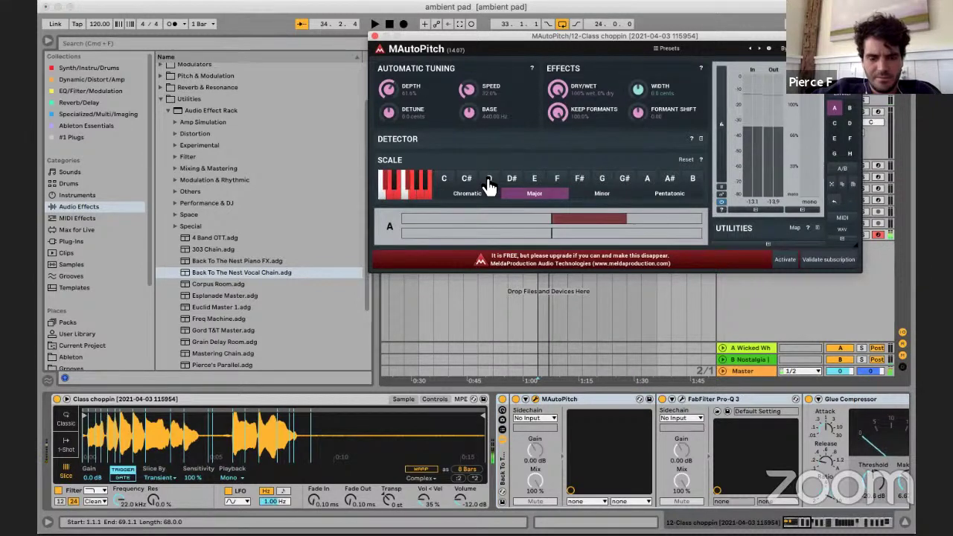
- Set the Class choppin Simpler's Fade Out to 64.0 ms and its slicing Sensitivity to 78 %, playing the arrangement to check
drag(352, 501, 353, 521)
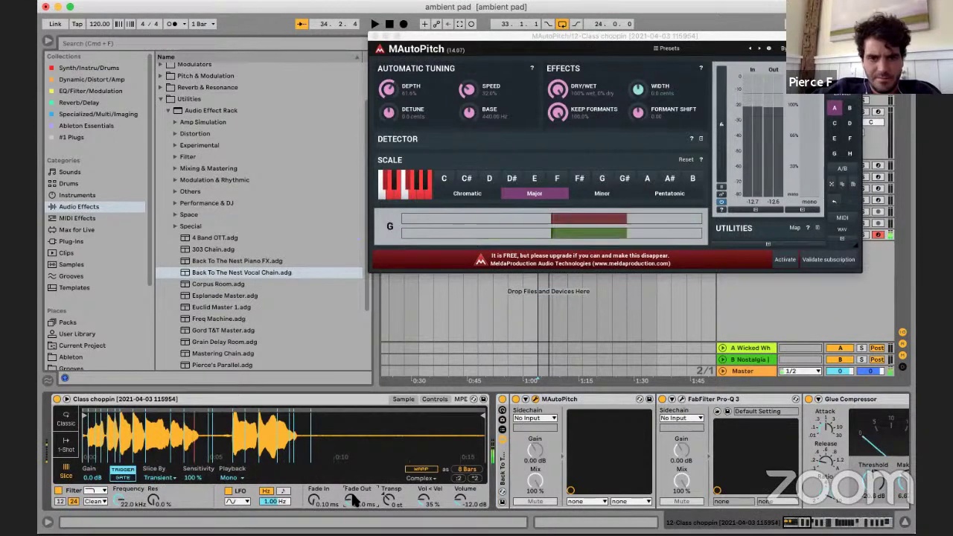
click(375, 36)
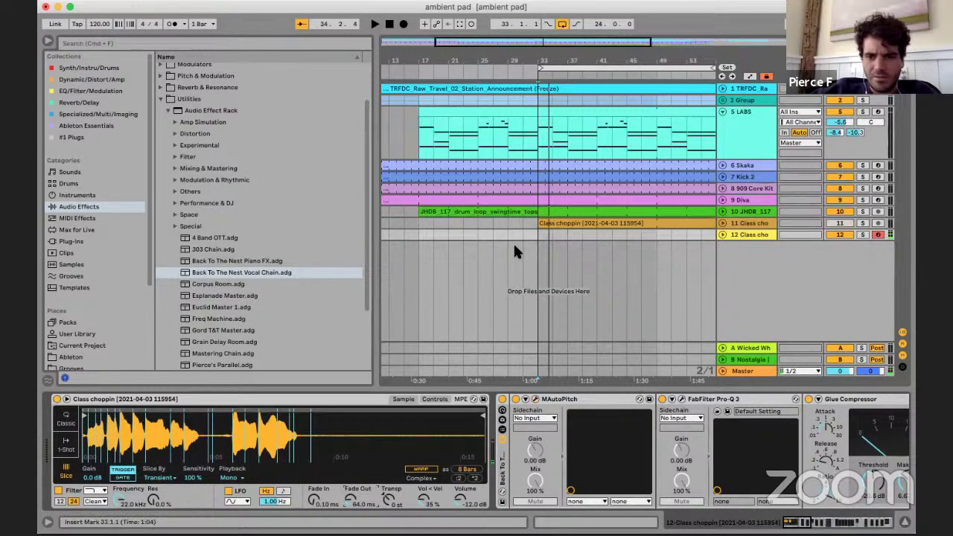
key(space)
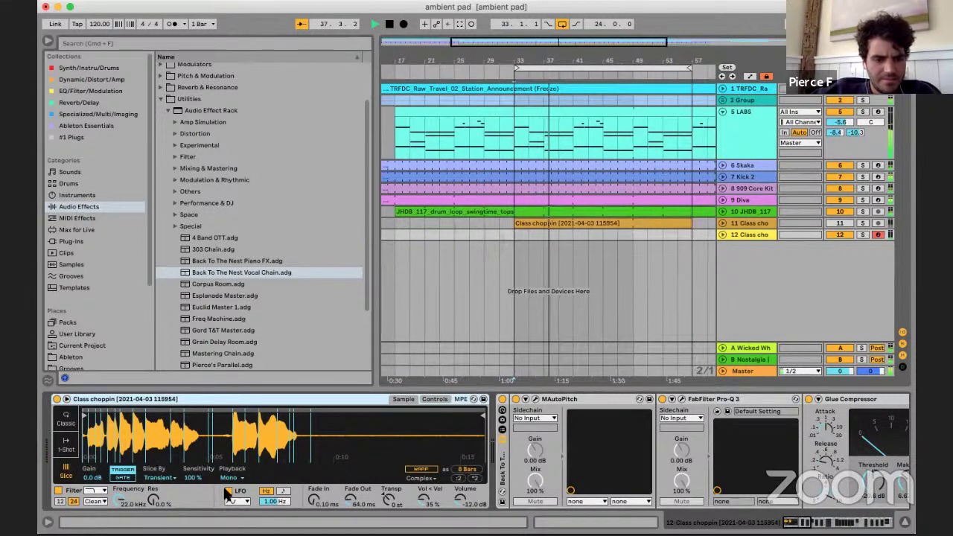
drag(190, 477, 192, 485)
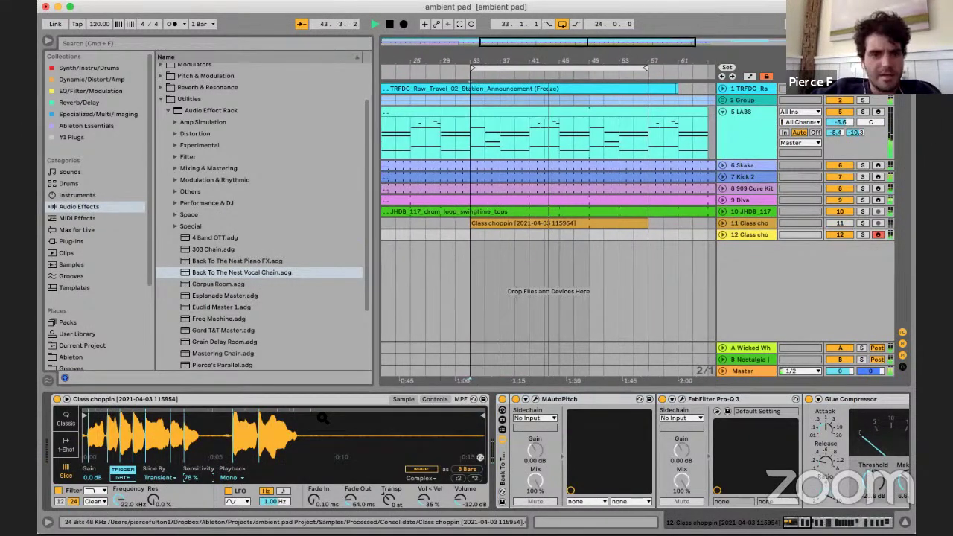
scroll(319, 419, right, 1)
key(space)
- Search the browser for "simplon" and add the FabFilter Simplon plug-in to the 5 LABS track
scroll(474, 467, right, 15)
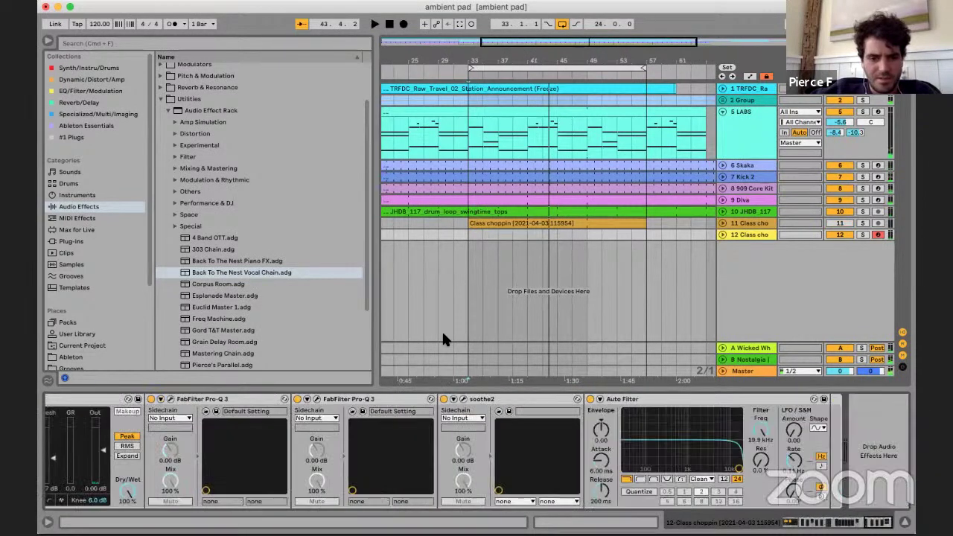
scroll(473, 463, right, 3)
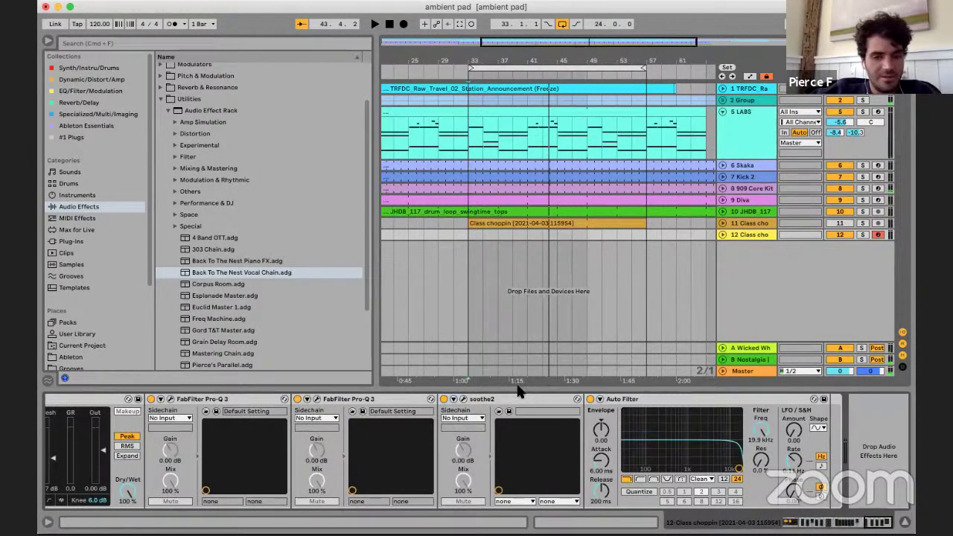
key(super+f)
text(simplon)
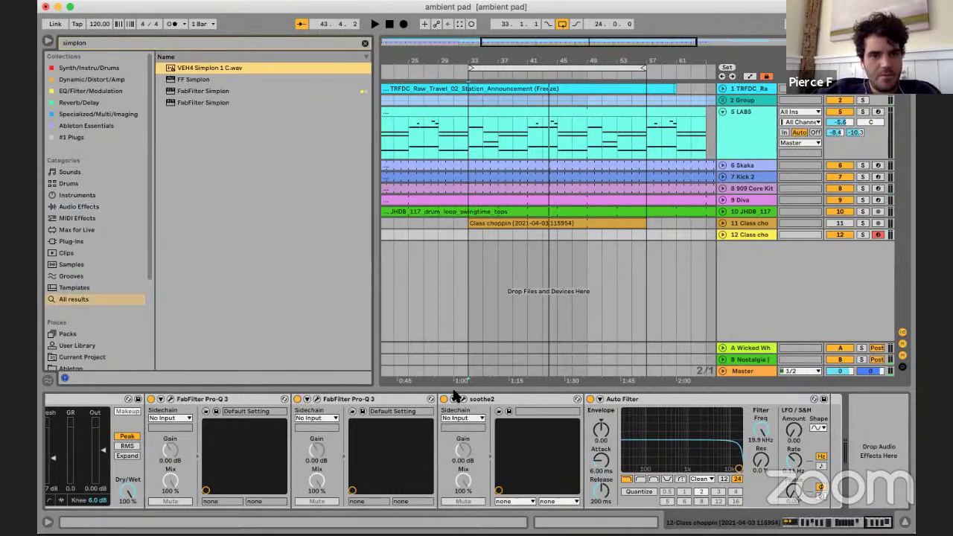
key(Return)
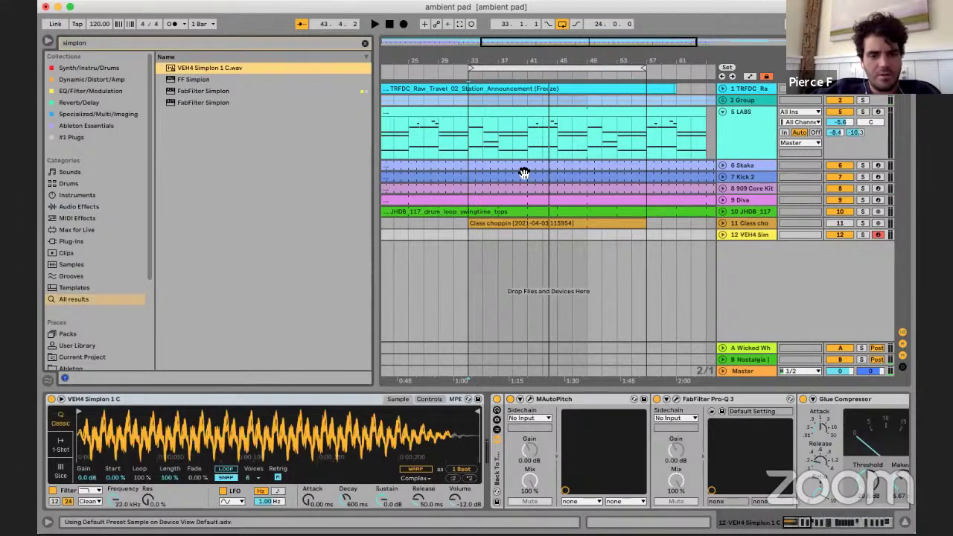
click(219, 78)
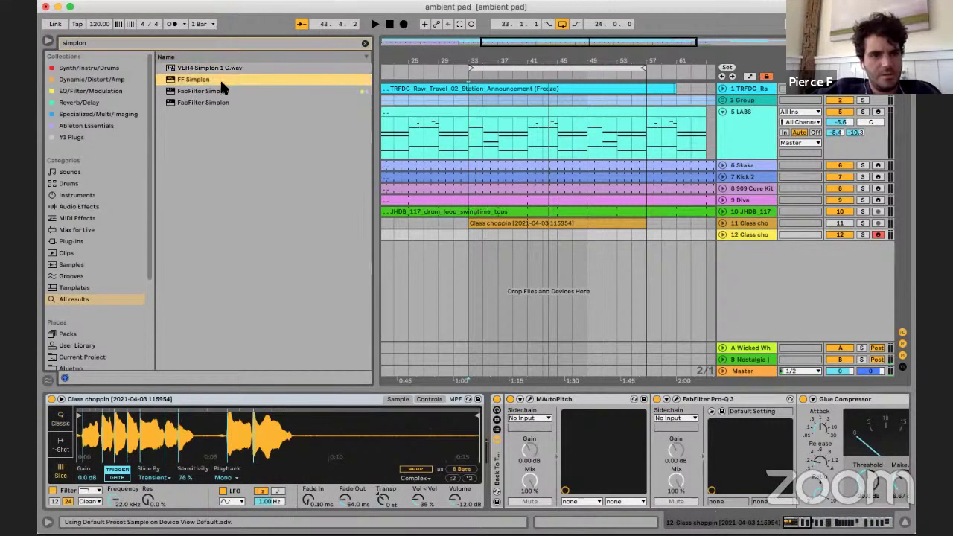
click(195, 91)
drag(684, 509, 507, 463)
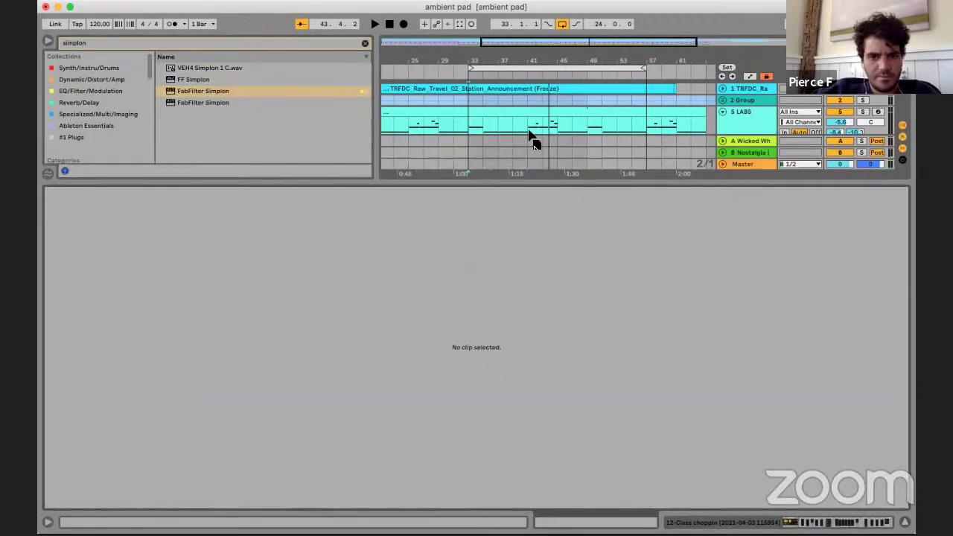
key(Tab)
key(Tab)
scroll(564, 139, down, 2)
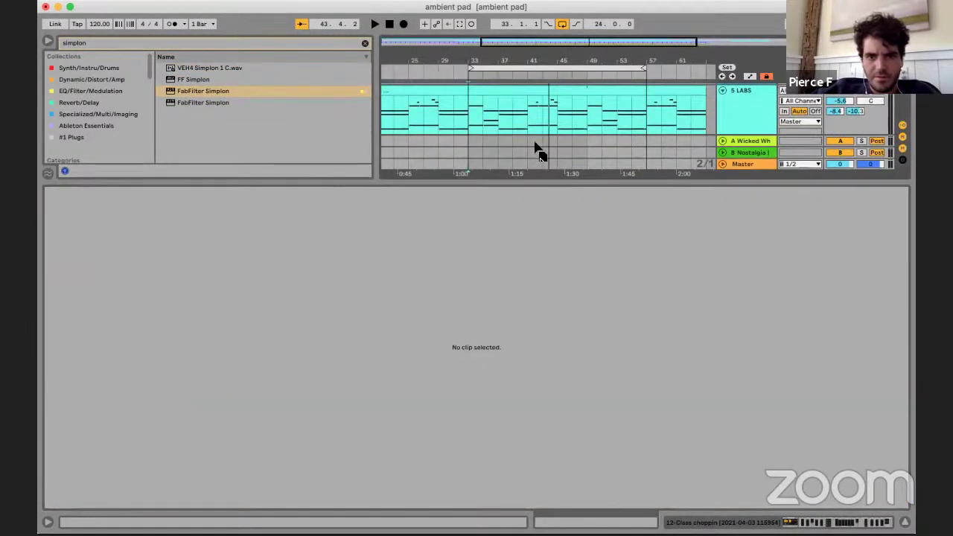
click(580, 136)
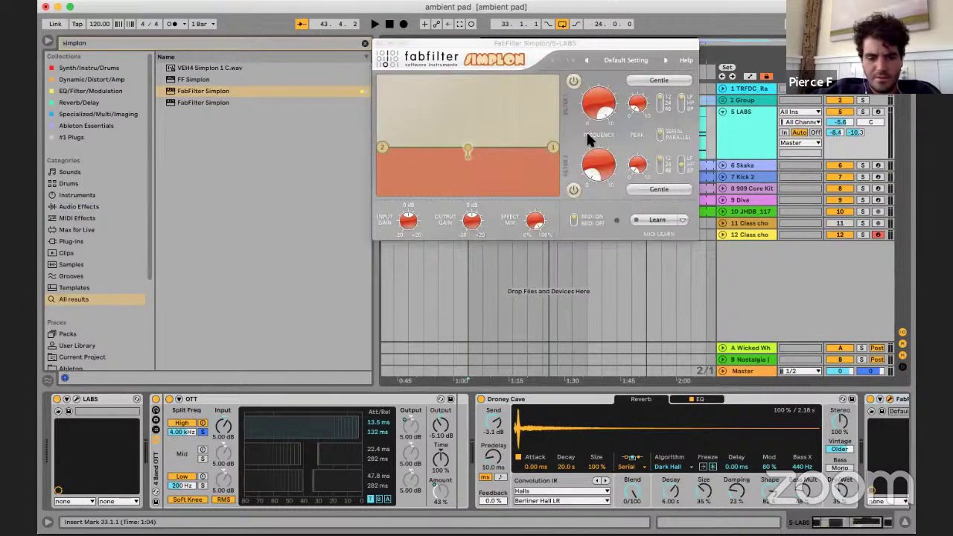
- Add FabFilter Simplon at the end of track 12's effect chain and move its two filter frequencies together into a narrow mid band
click(509, 238)
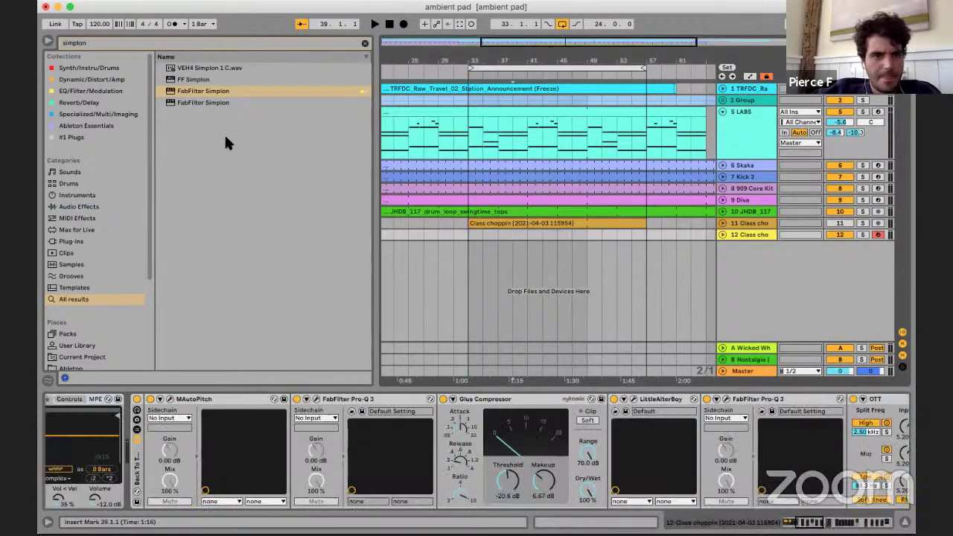
scroll(281, 421, right, 5)
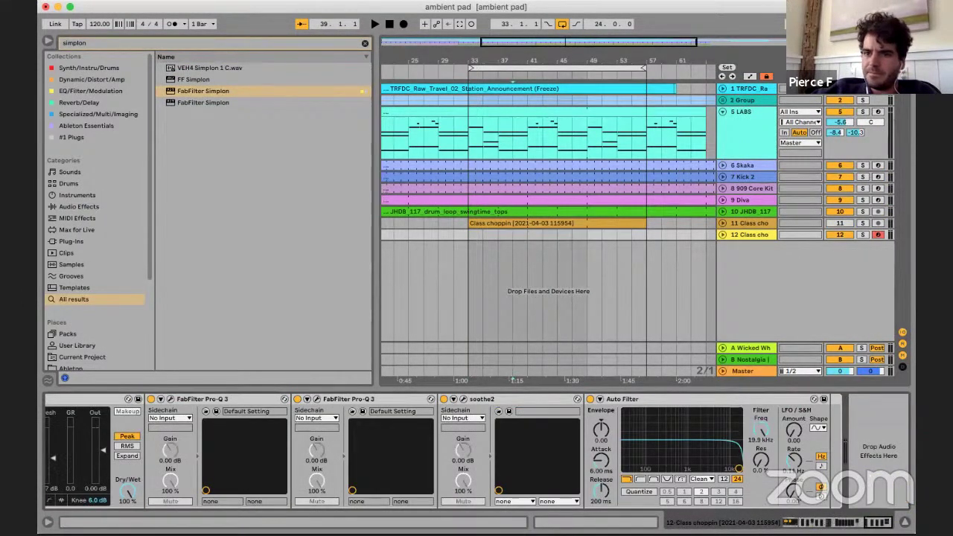
mouse_move(198, 92)
mouse_down()
mouse_move(774, 357)
mouse_move(896, 445)
mouse_up()
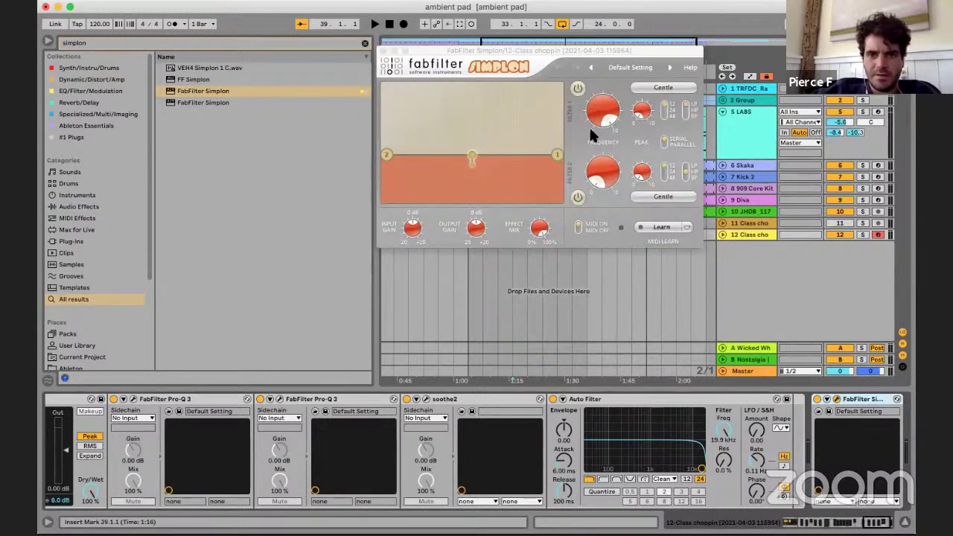
mouse_move(589, 125)
mouse_down()
mouse_move(594, 172)
mouse_move(599, 142)
mouse_up()
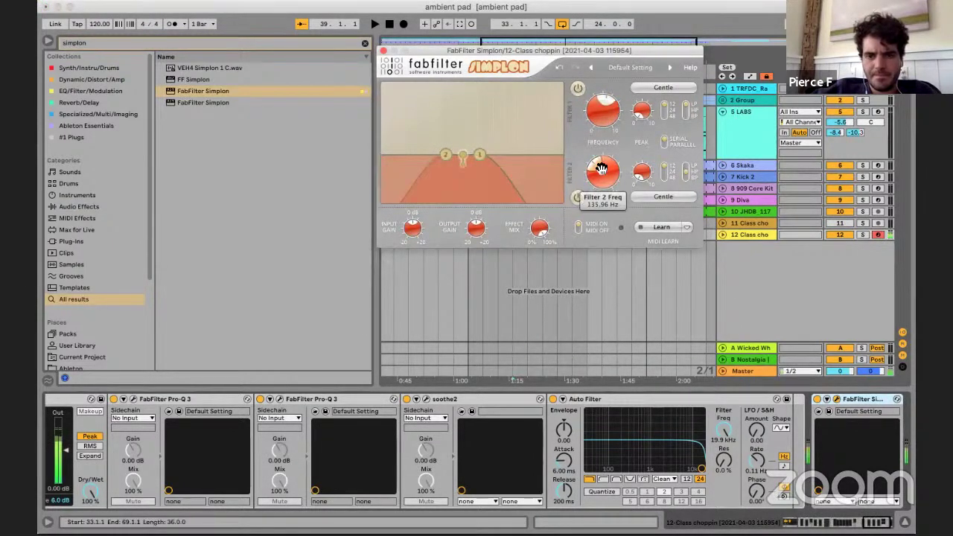
drag(605, 99, 605, 83)
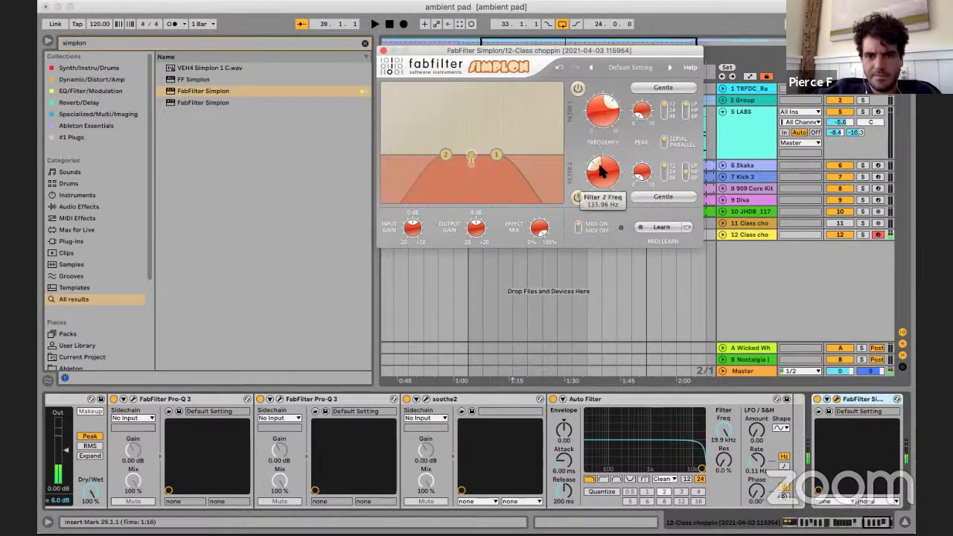
drag(601, 170, 609, 140)
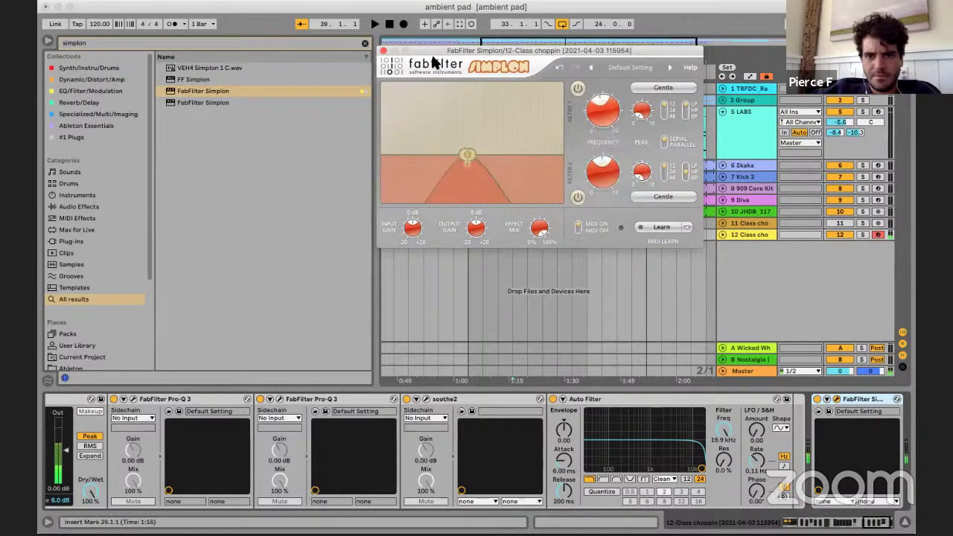
- Close the Simplon window and delete the plug-in from the end of track 12's effect chain
click(383, 50)
scroll(840, 454, right, 2)
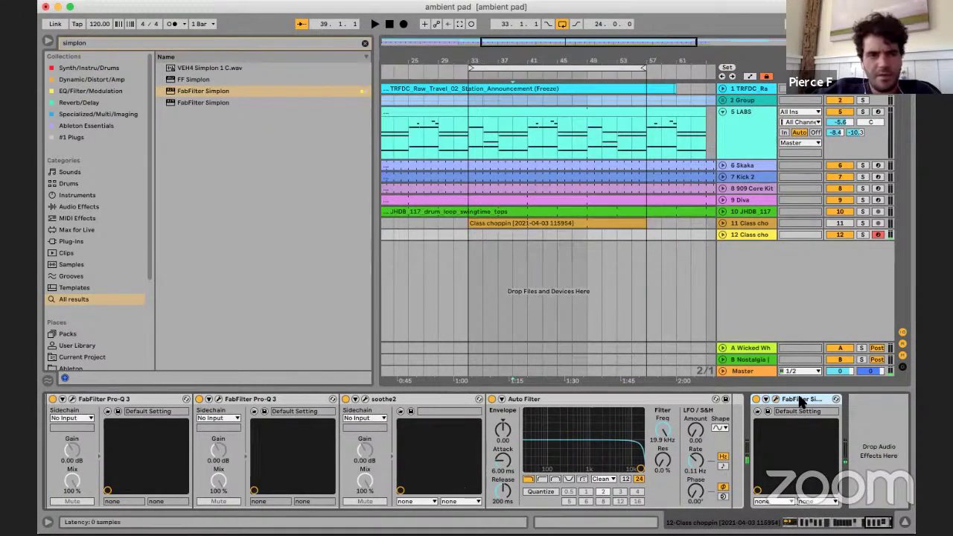
key(BackSpace)
- Search the browser for "retro color" and add RC-20 Retro Color at the end of track 12's effect chain
key(super+f)
text(re)
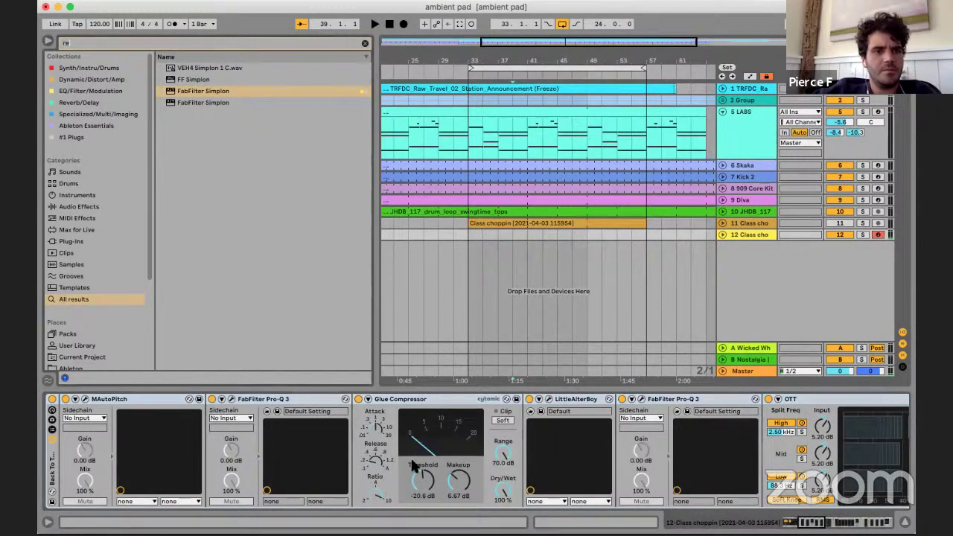
text(tro color)
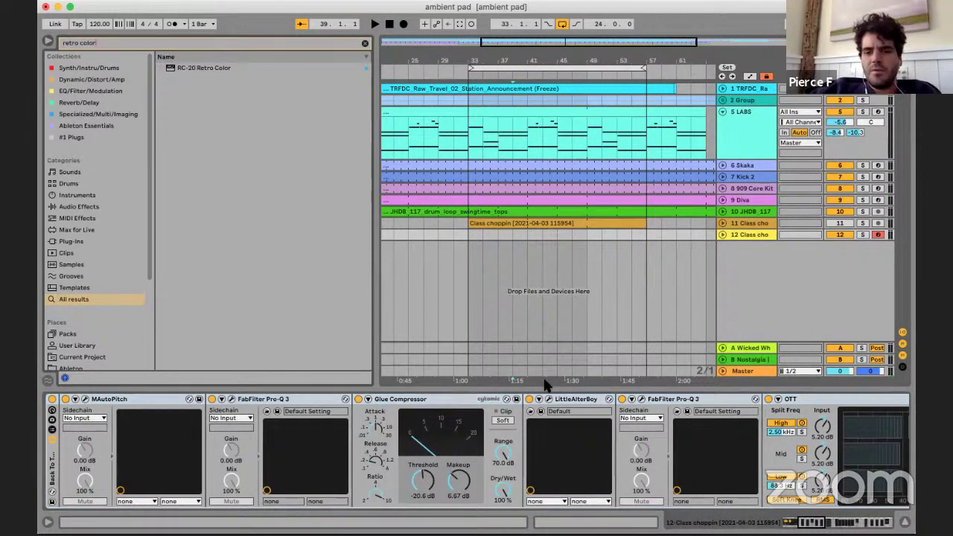
scroll(512, 409, right, 10)
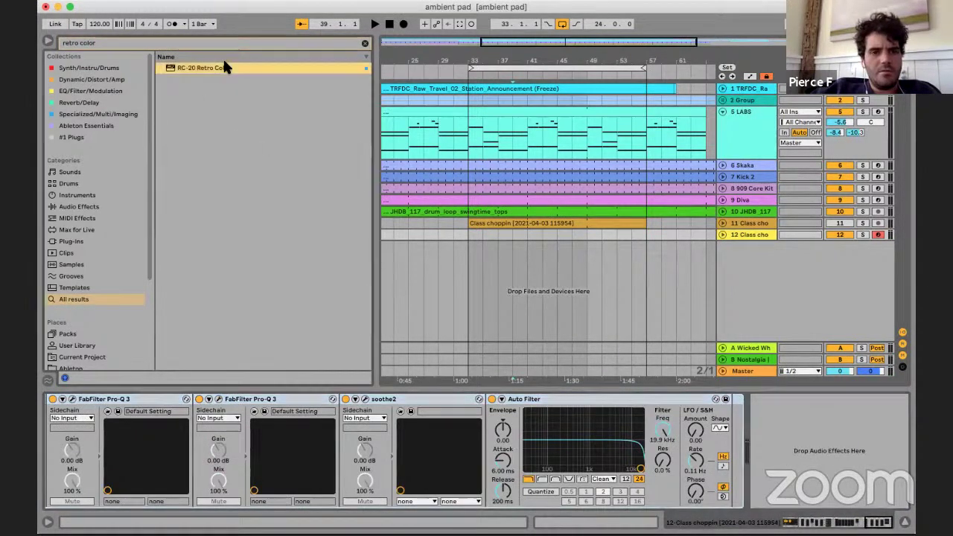
drag(203, 68, 791, 464)
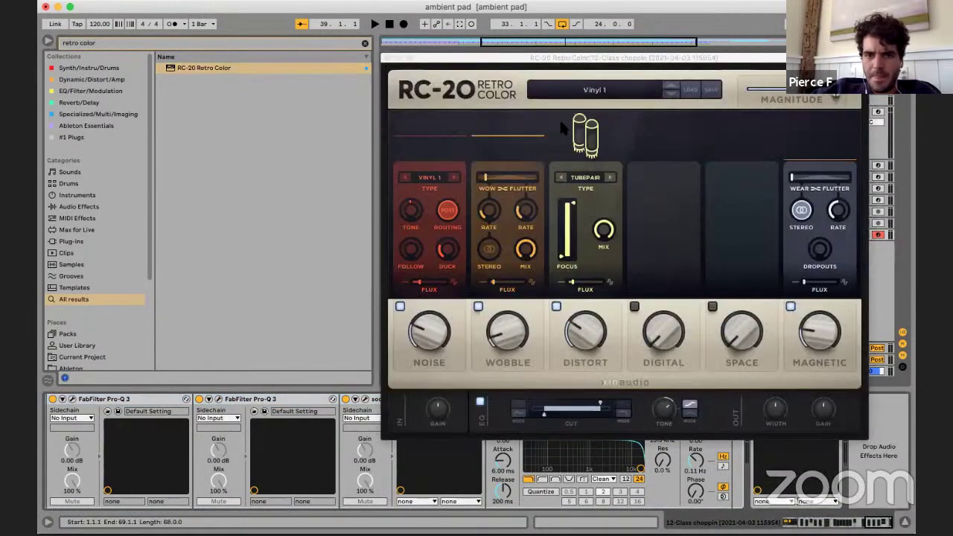
- Audition the Magnitude Transition 1 preset in RC-20 Retro Color and choose Magnitude Transition 2
click(581, 90)
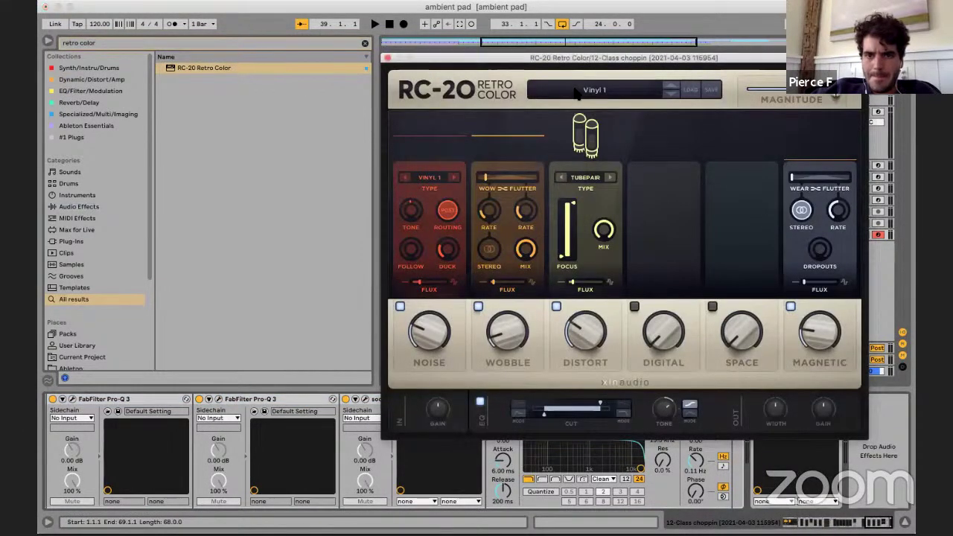
scroll(547, 197, up, 10)
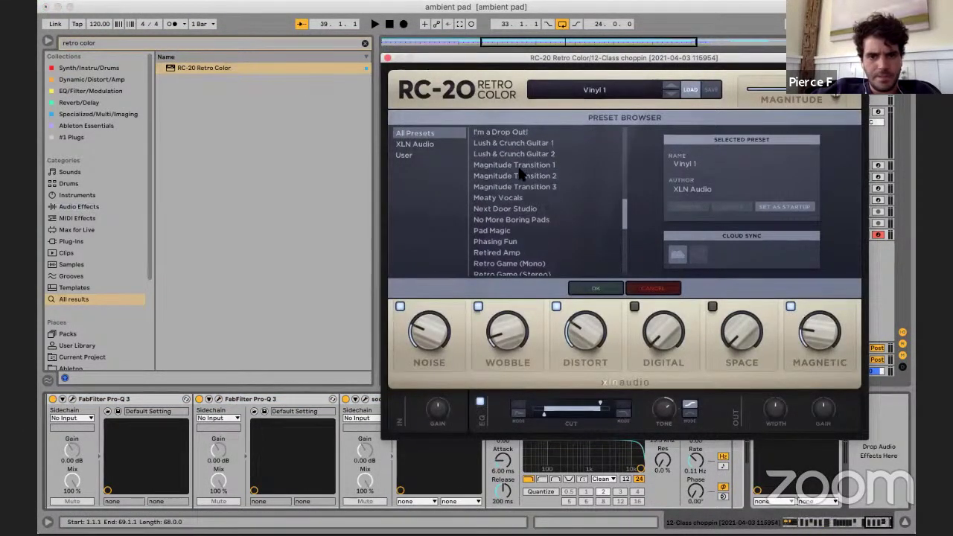
click(533, 166)
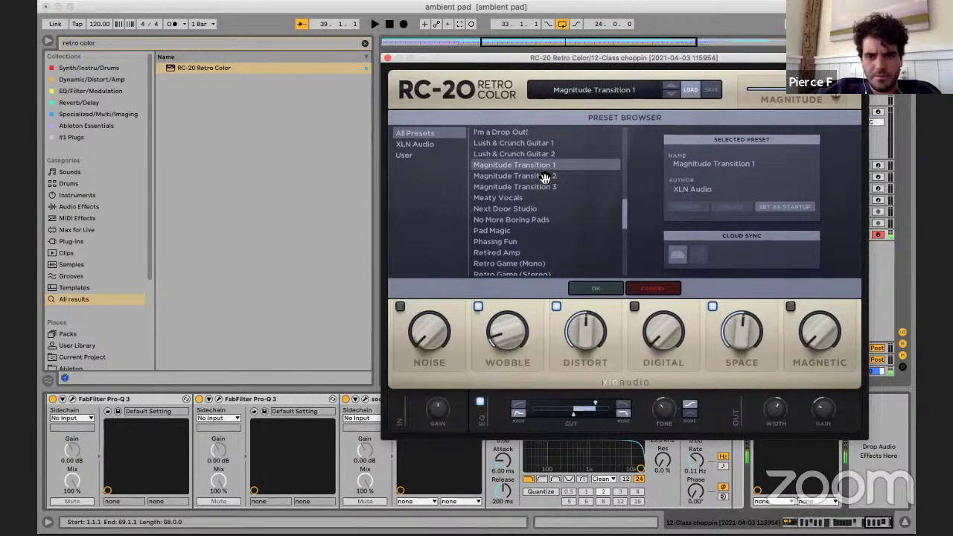
click(544, 177)
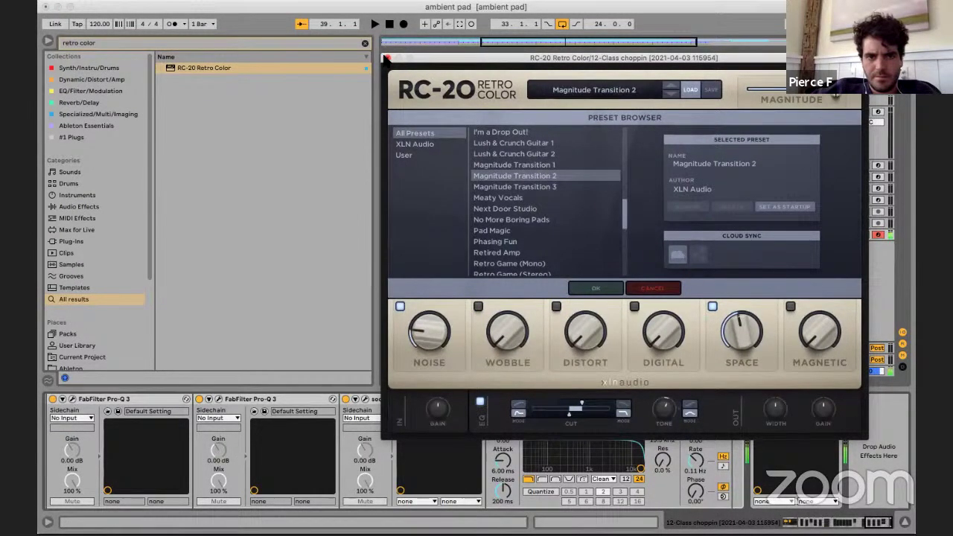
click(386, 58)
- Unfold track 12 and adjust the Transpose amount of its Class choppin Simpler during playback
key(space)
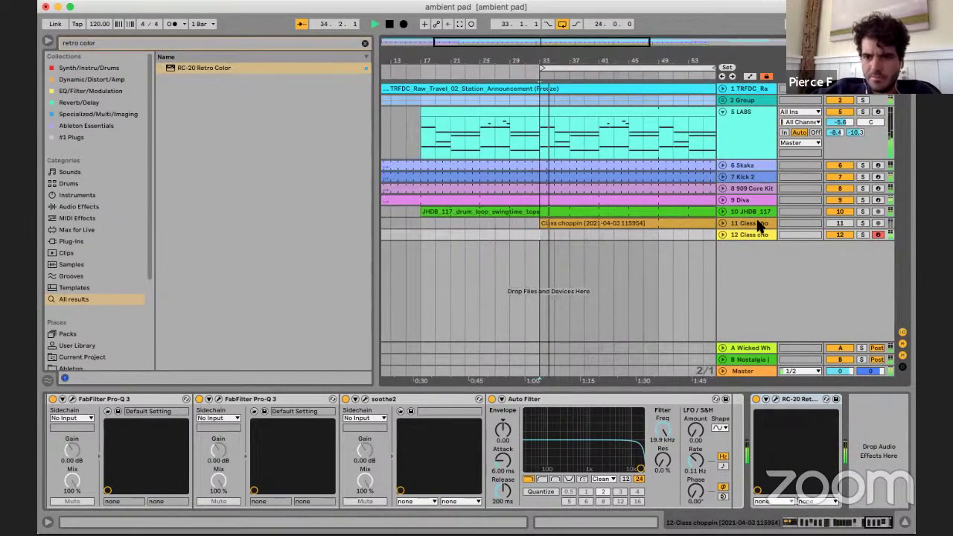
click(722, 235)
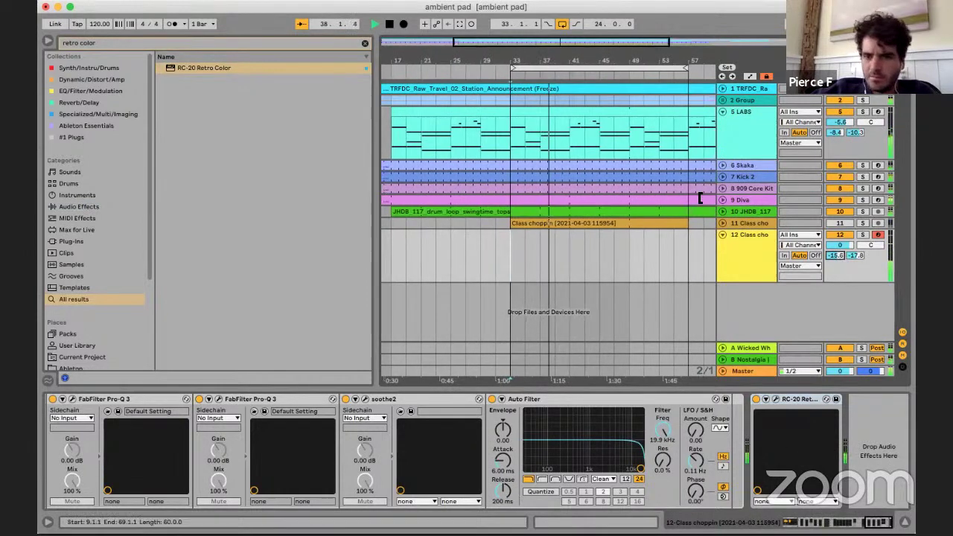
click(761, 247)
scroll(117, 436, left, 10)
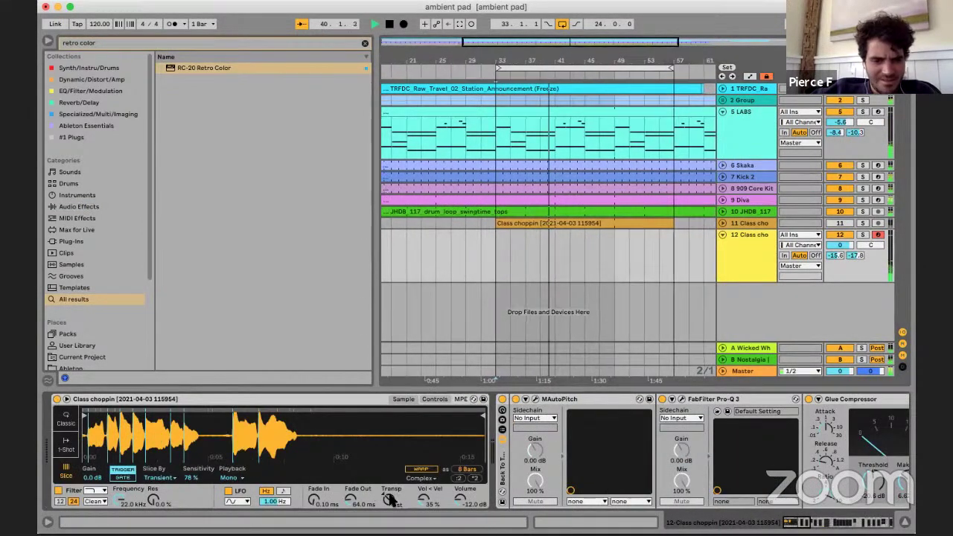
drag(387, 498, 387, 521)
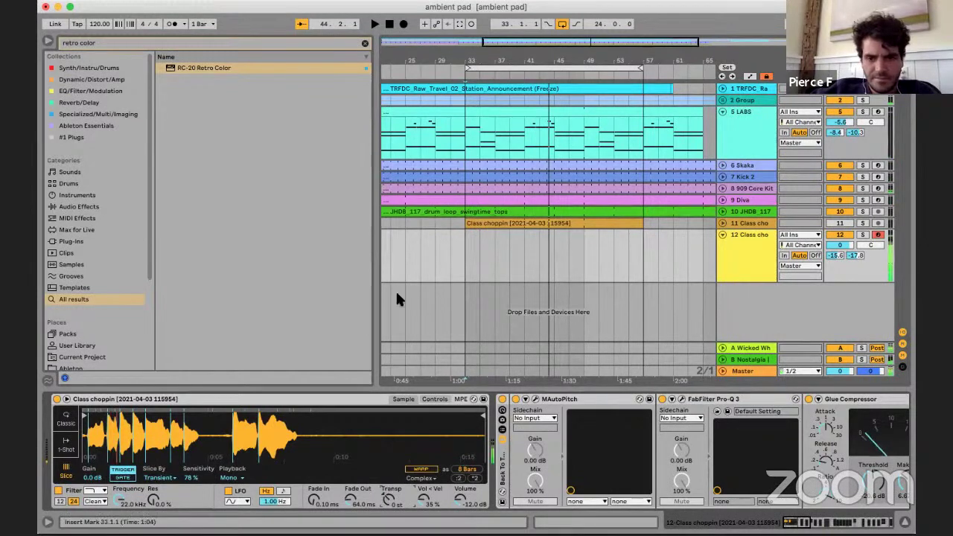
key(space)
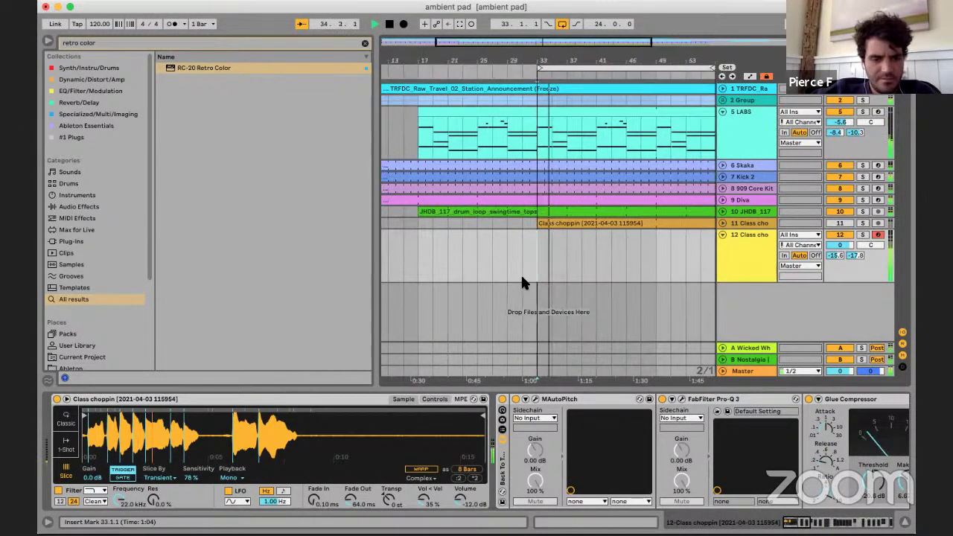
key(space)
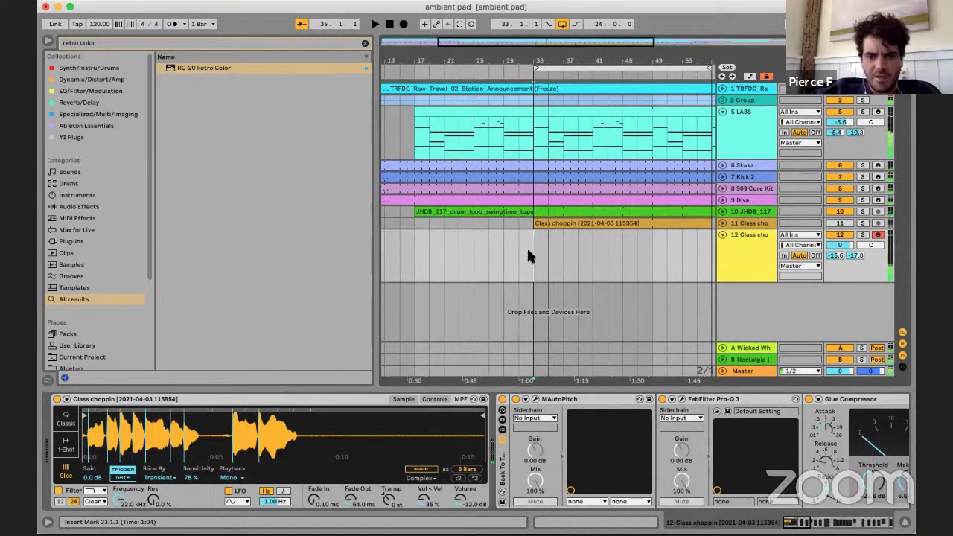
click(537, 241)
key(super+shift+m)
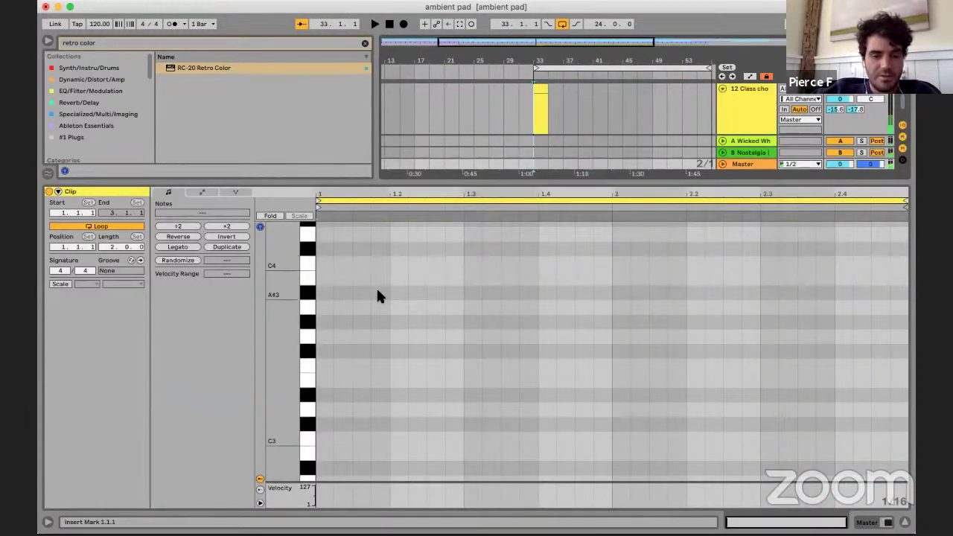
scroll(377, 295, down, 3)
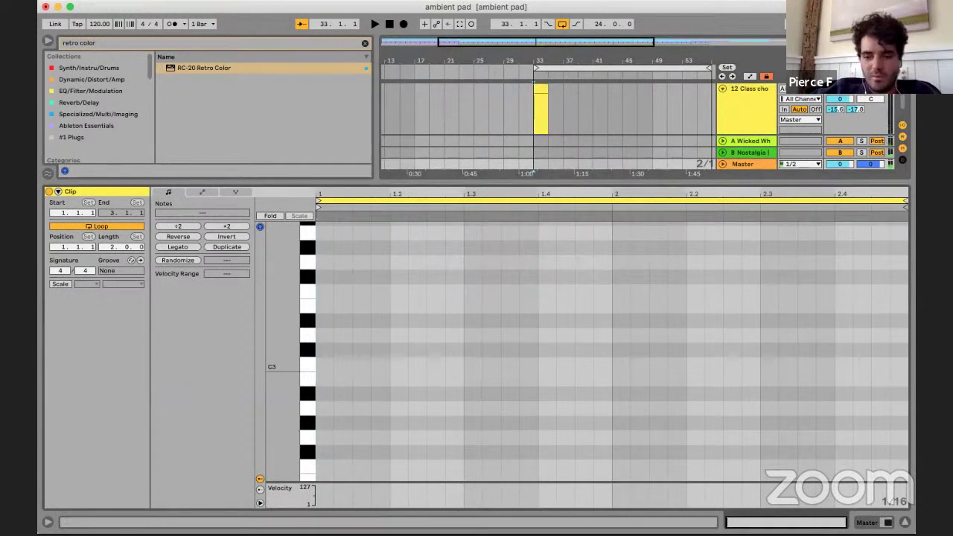
click(869, 522)
key(super+z)
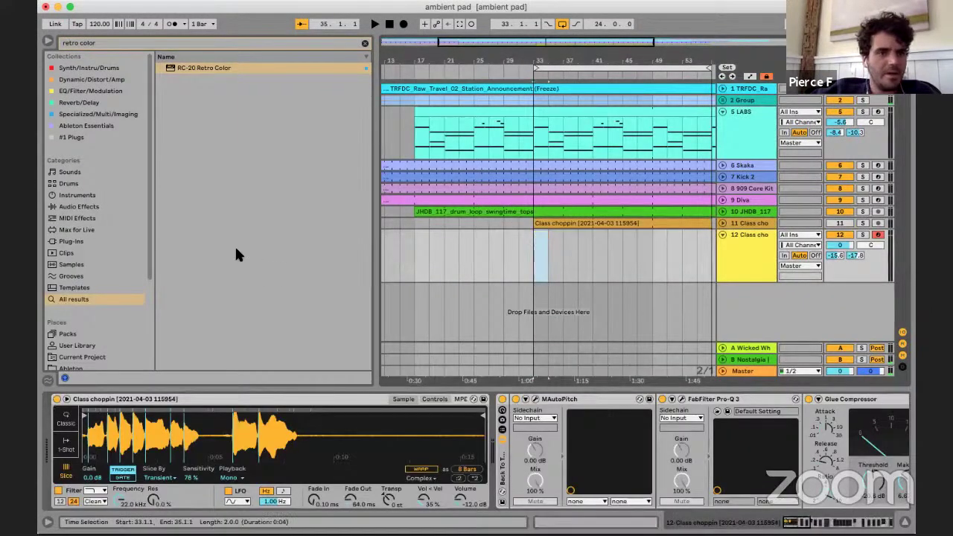
- Look through the Max for Live audio effects in the browser
key(super+f)
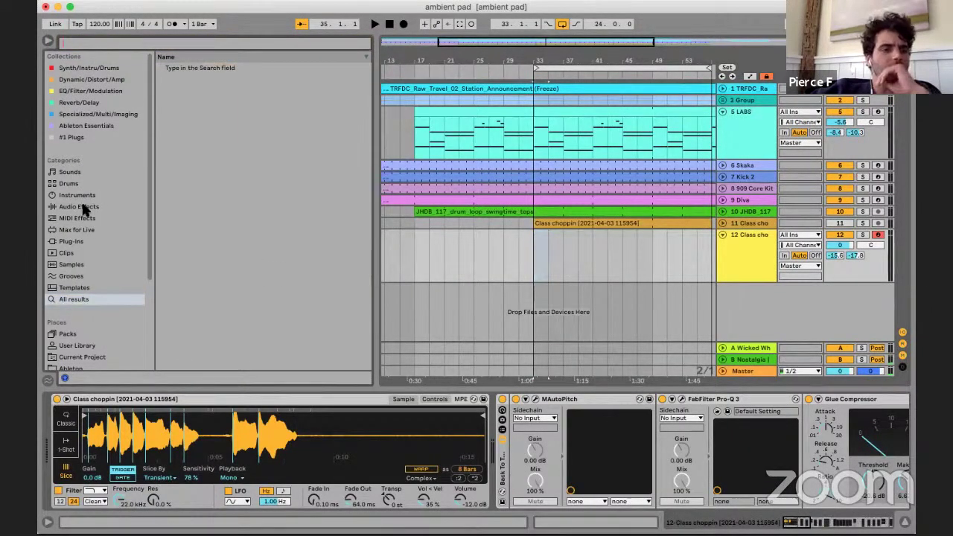
click(86, 206)
click(93, 229)
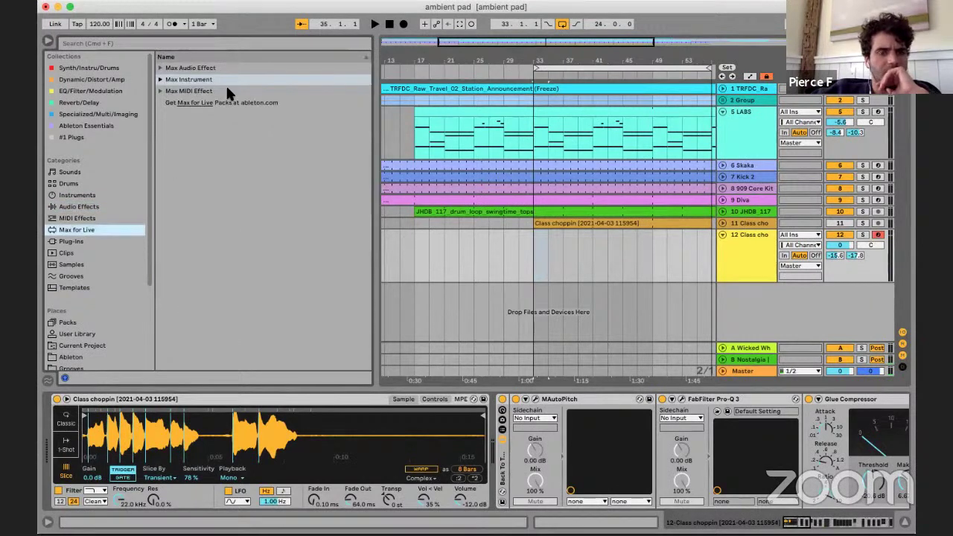
click(203, 71)
scroll(283, 193, down, 3)
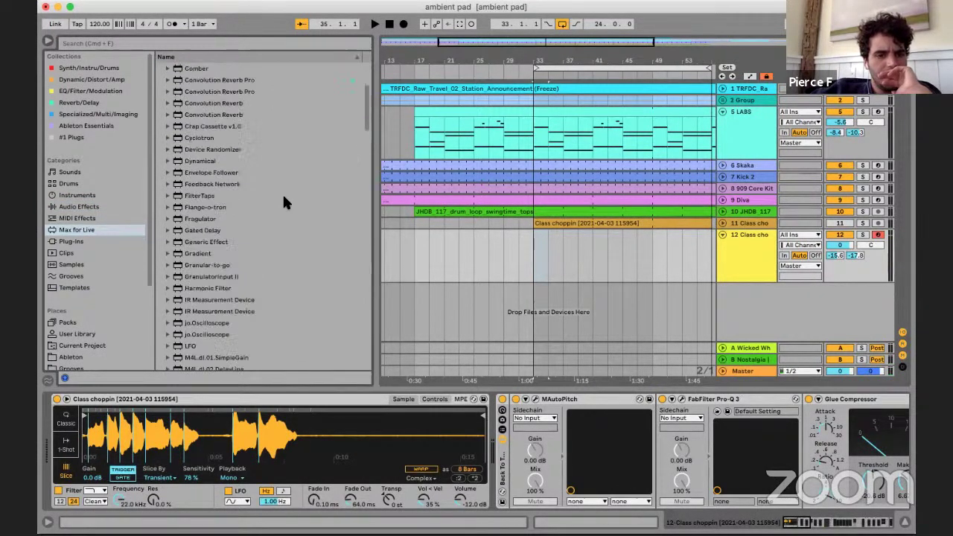
scroll(284, 198, down, 5)
scroll(283, 198, up, 10)
- Search the whole browser library for "inspired by natur" and "nature", and look through the matching files
key(super+f)
text(in)
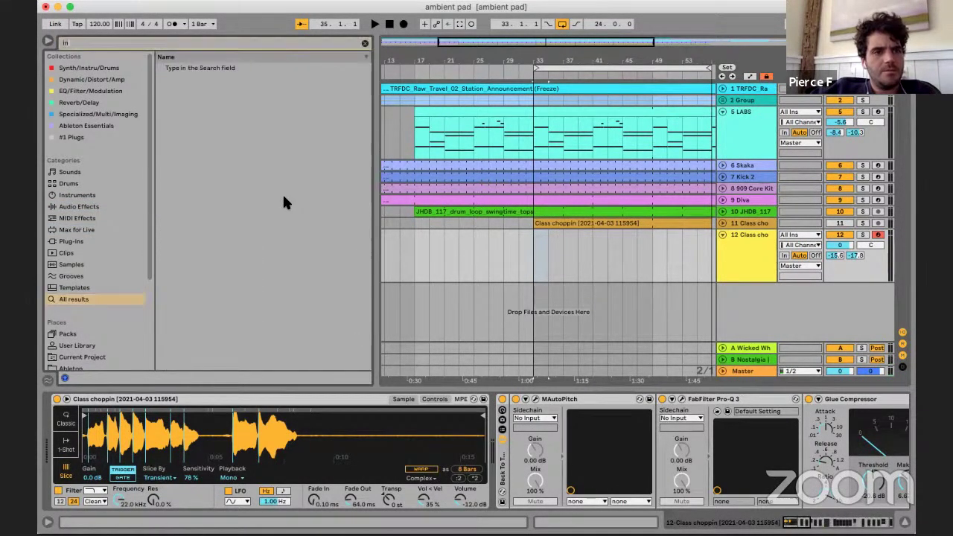
text(spired by natur)
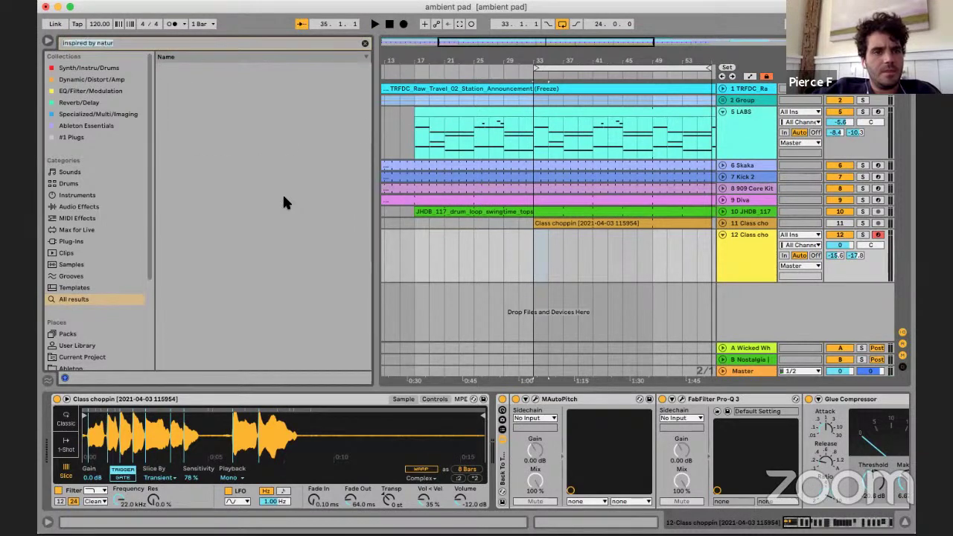
text(nature)
scroll(271, 182, down, 5)
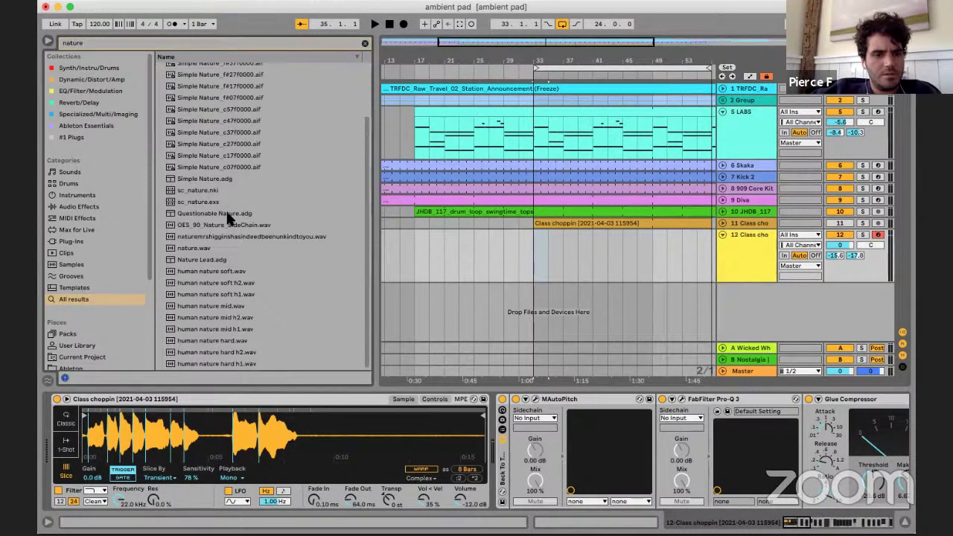
scroll(78, 354, down, 3)
- Examine the installed packs that match "nature", including the Instrument Racks folder of the Core Library
click(68, 267)
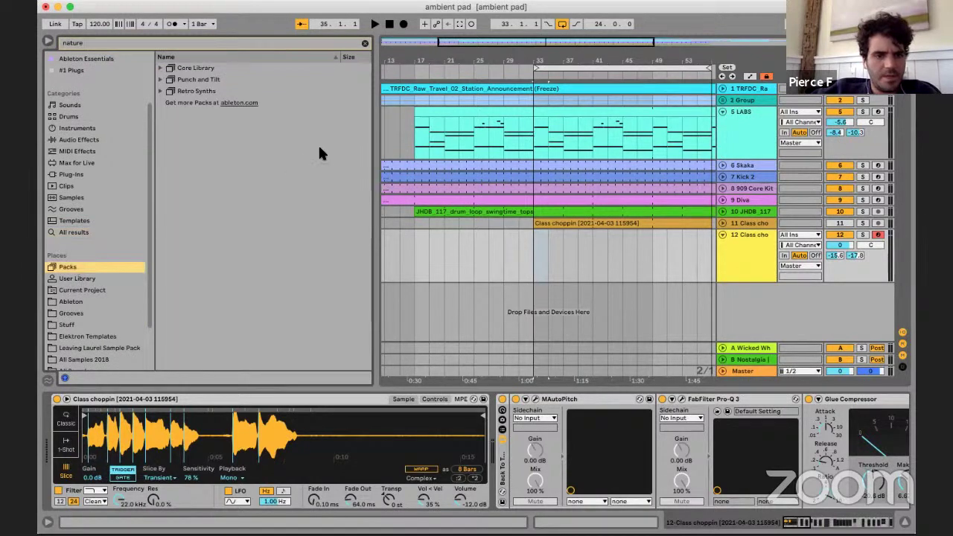
click(186, 79)
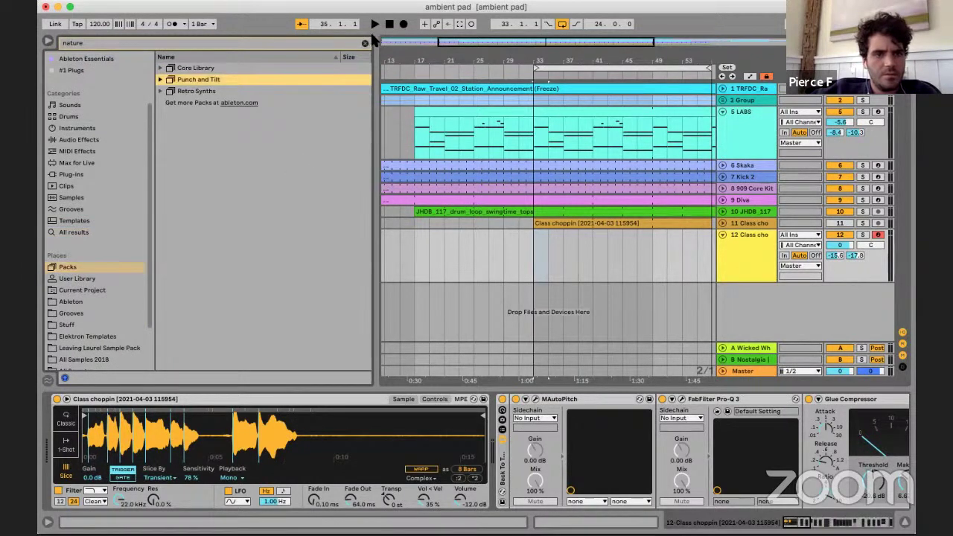
double_click(305, 68)
click(282, 79)
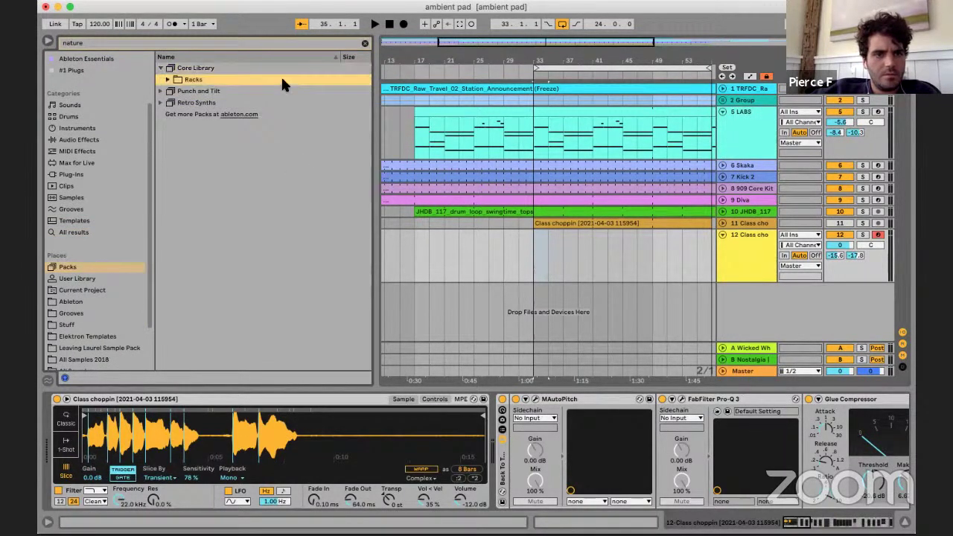
key(Right)
key(Down)
key(Right)
key(Down)
key(Right)
key(Left)
key(Left)
key(Left)
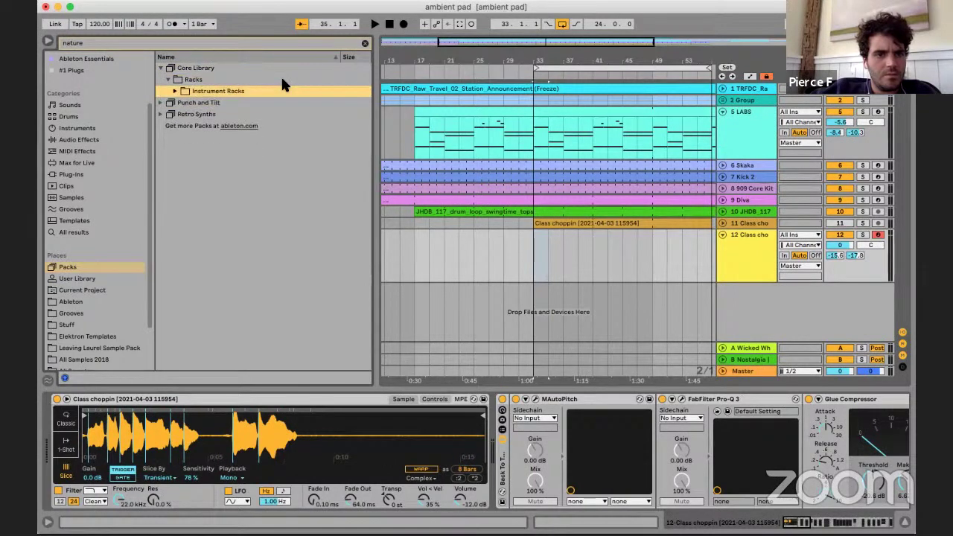
key(Left)
key(Left)
key(Left)
key(Left)
- Clear the browser search and expand the Inspired by Nature pack
click(364, 43)
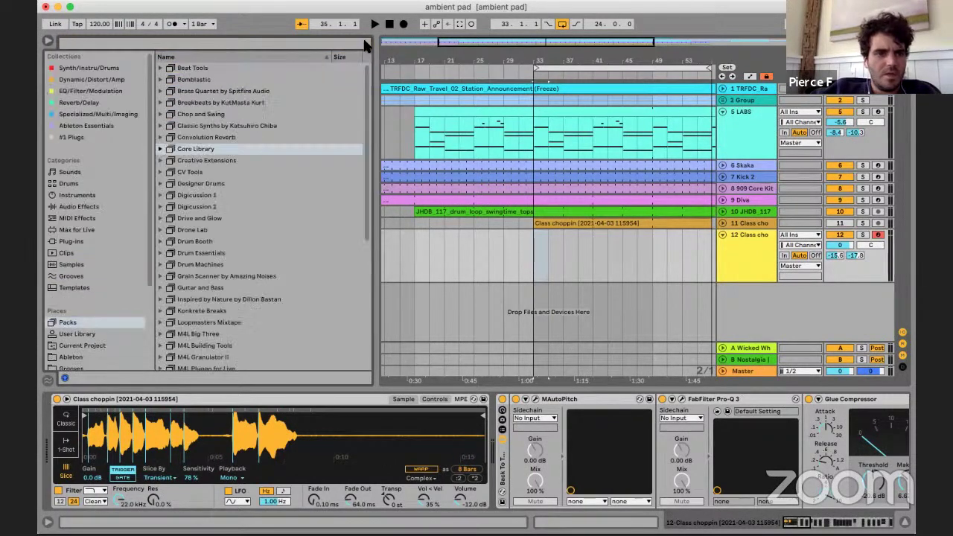
scroll(233, 177, down, 10)
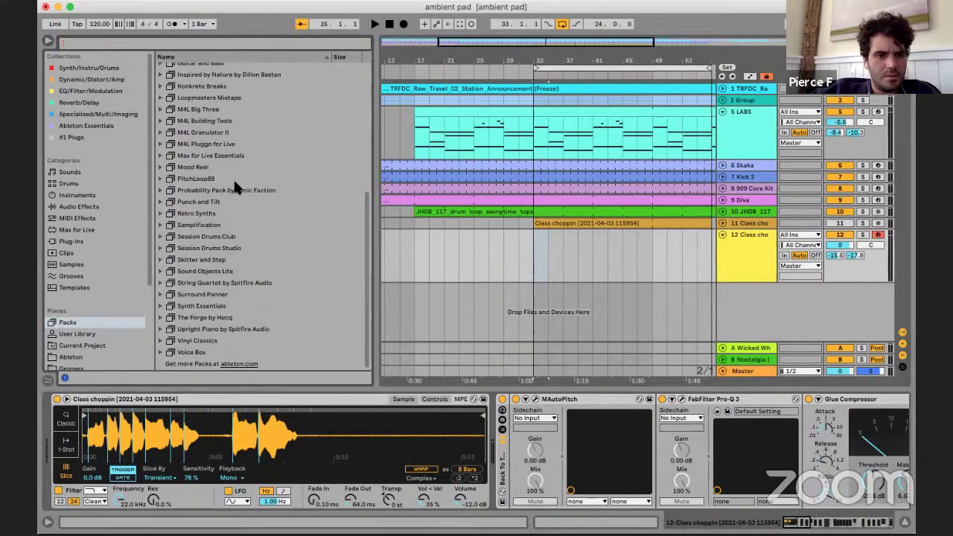
scroll(231, 134, up, 2)
click(229, 117)
key(Right)
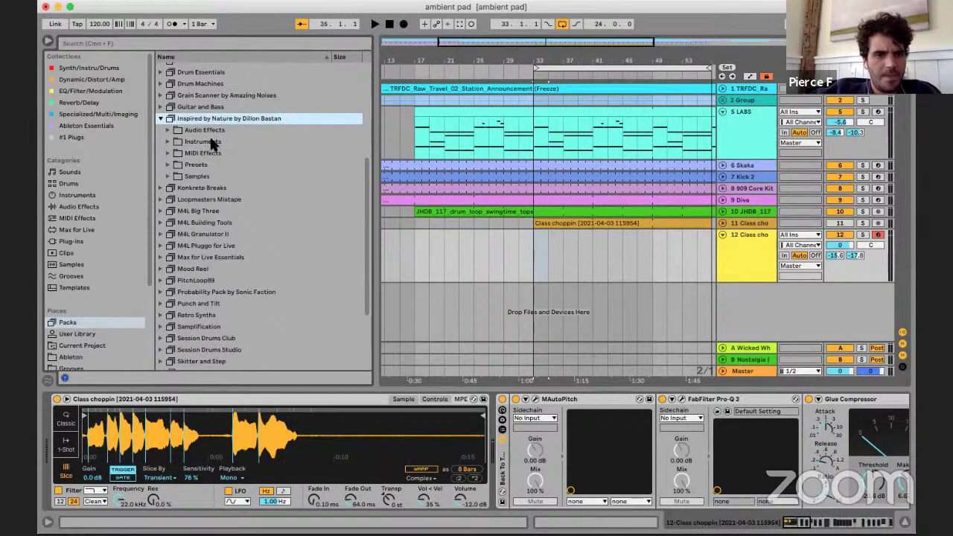
- Find Bouncy Notes among the pack's MIDI effects and add it before the Simpler on track 12
click(210, 130)
key(Right)
key(Left)
key(Down)
key(Down)
key(Right)
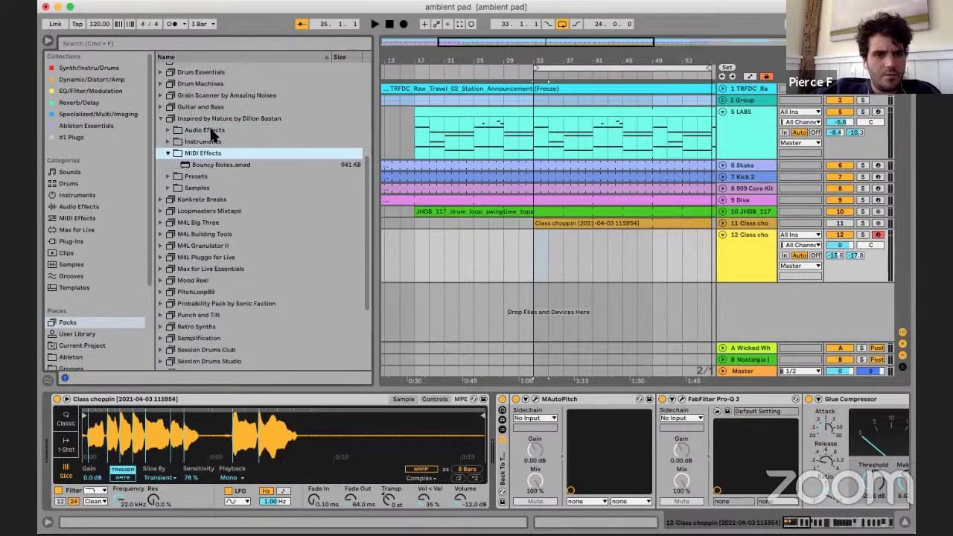
key(Down)
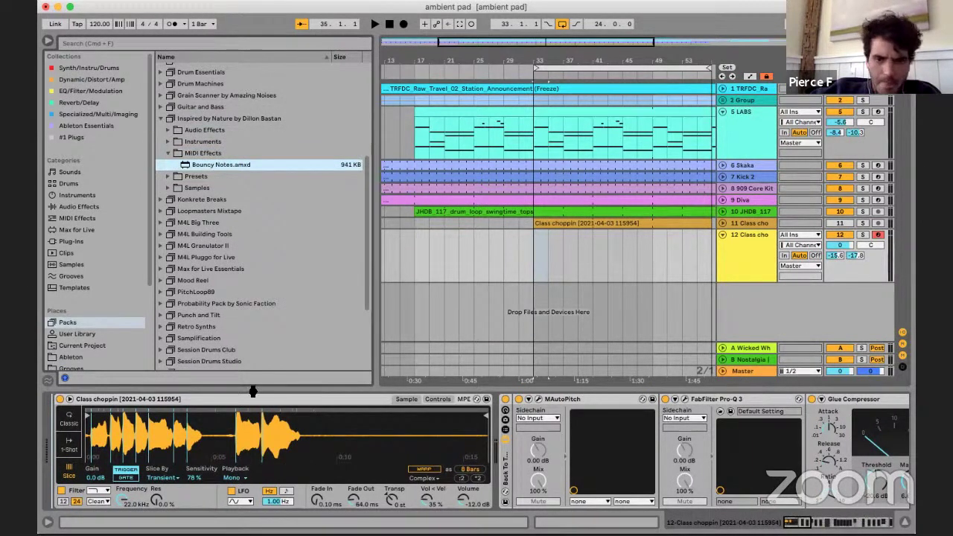
key(Return)
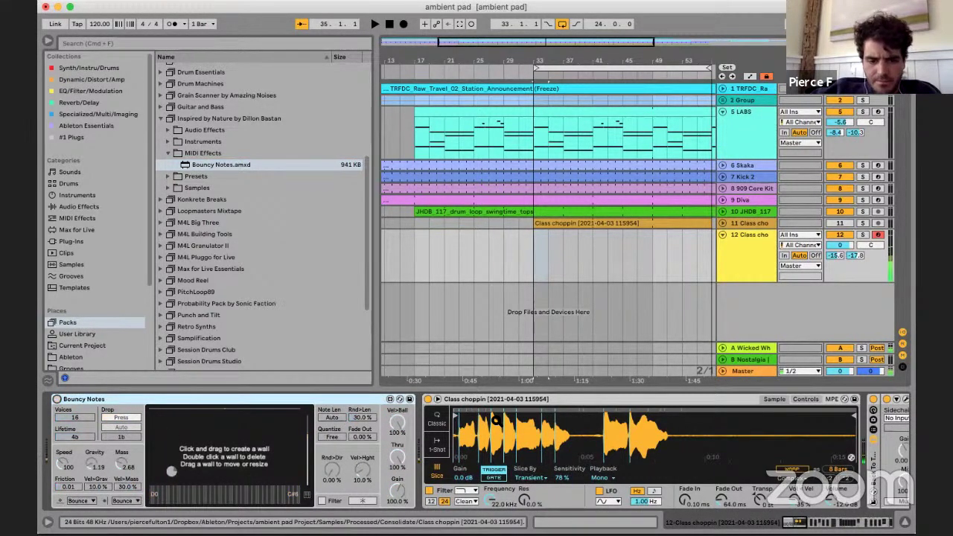
key(q)
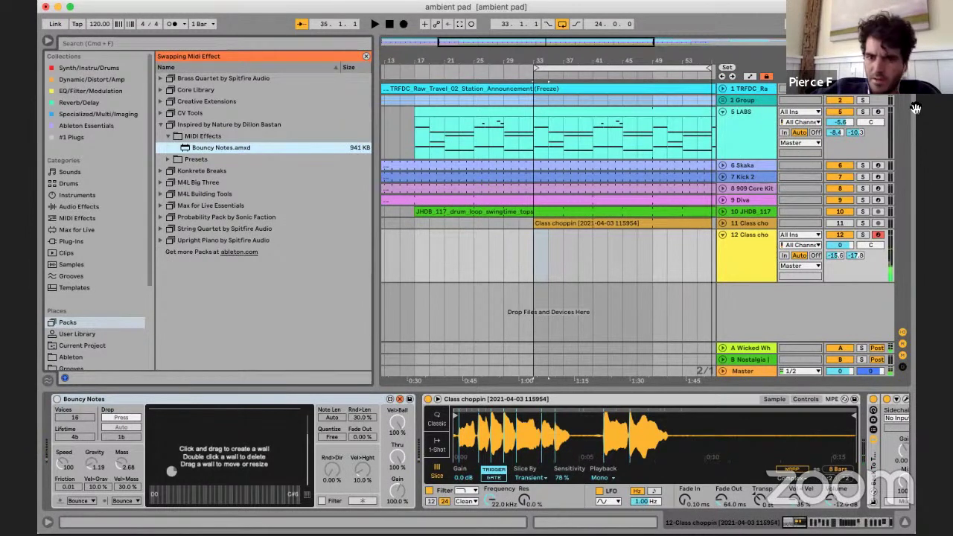
double_click(540, 249)
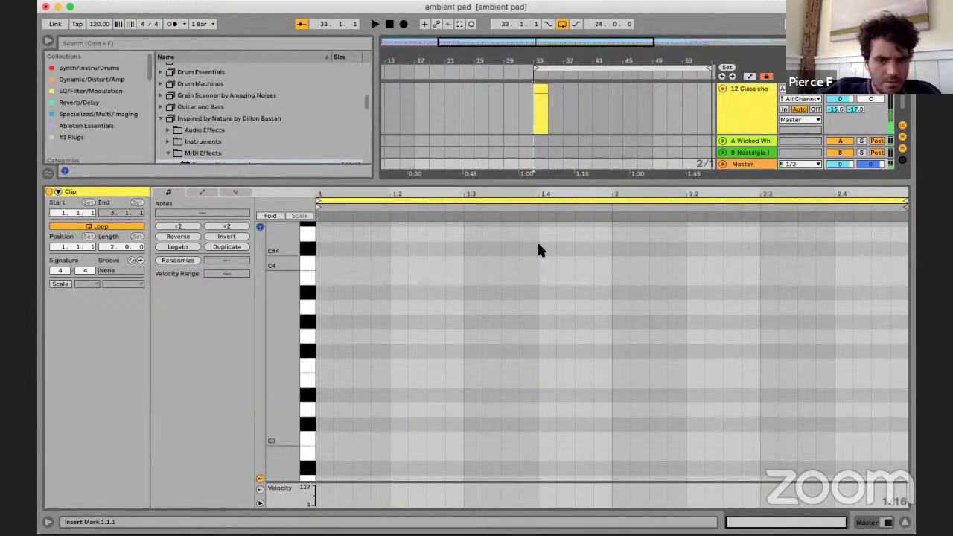
scroll(382, 348, down, 10)
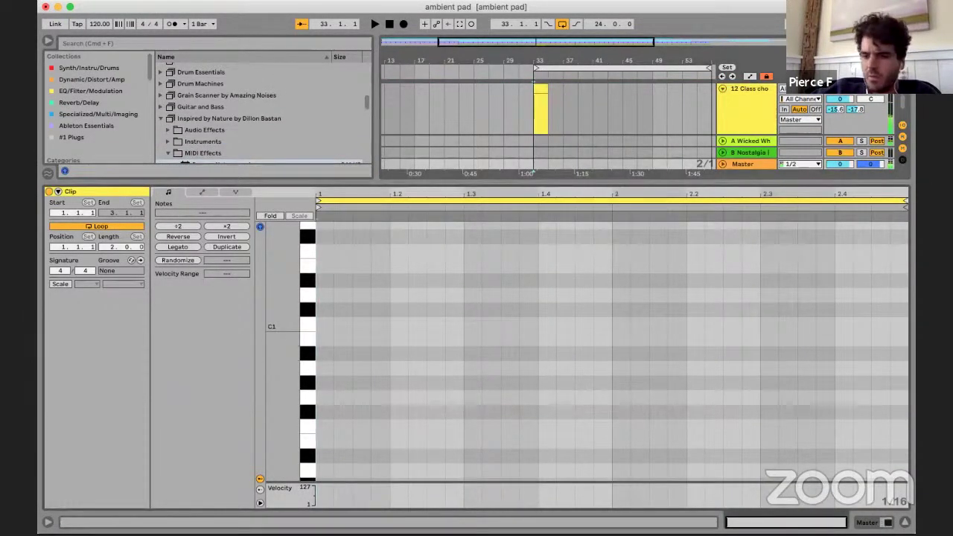
click(888, 522)
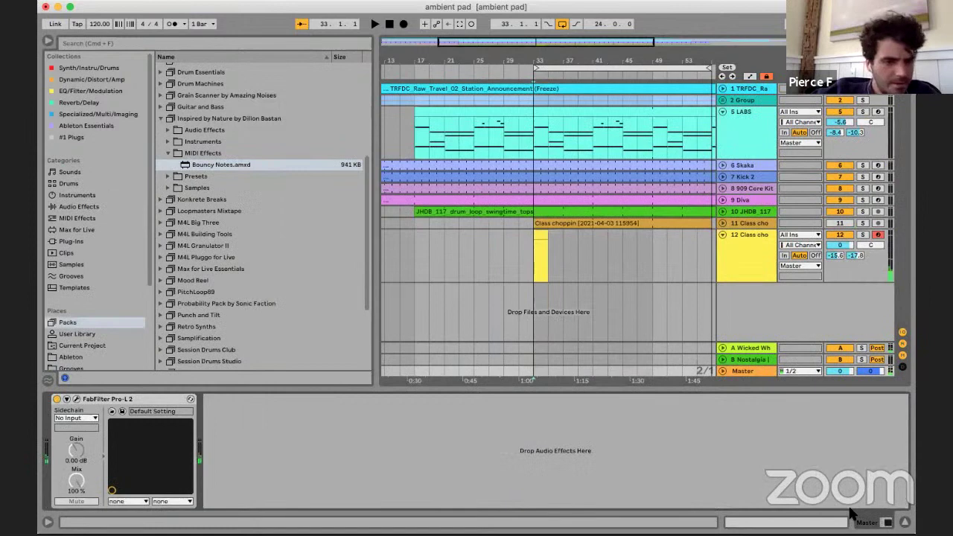
click(578, 257)
click(56, 399)
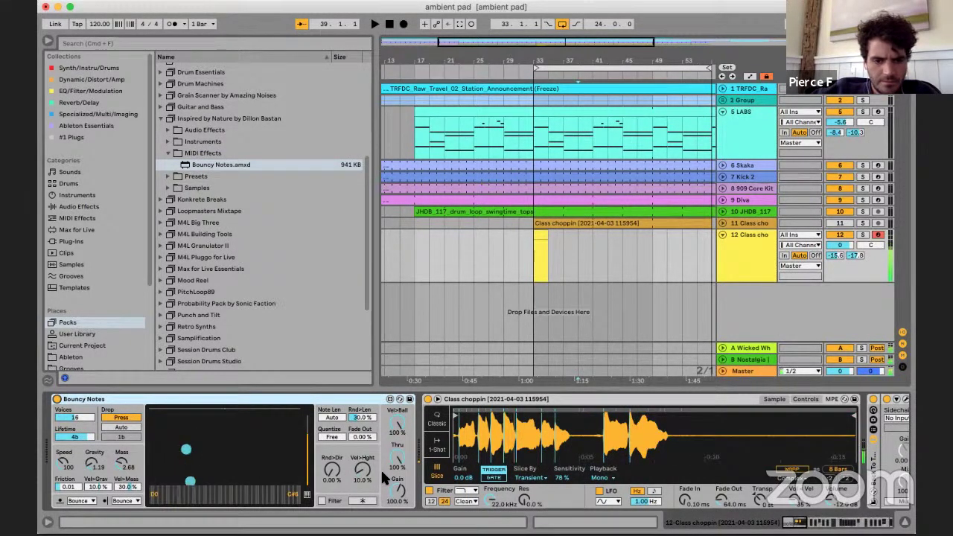
click(540, 237)
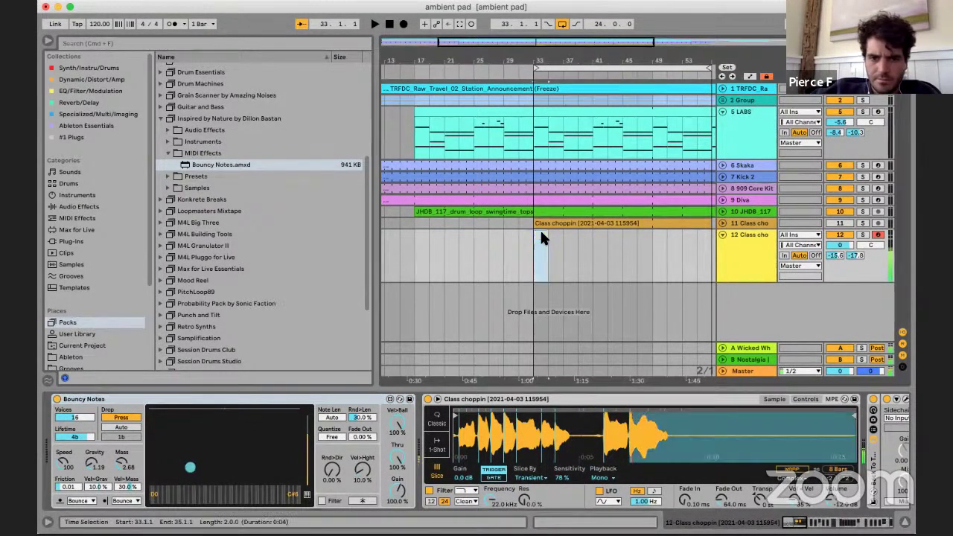
- Audition Bouncy Notes with the track and set its Gravity to 0.52 and its Speed to 56.6
key(space)
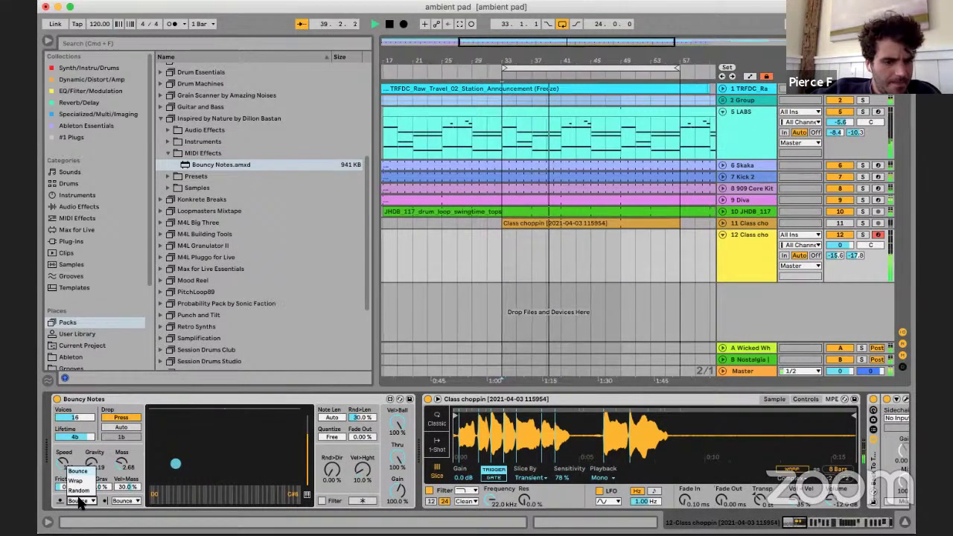
key(space)
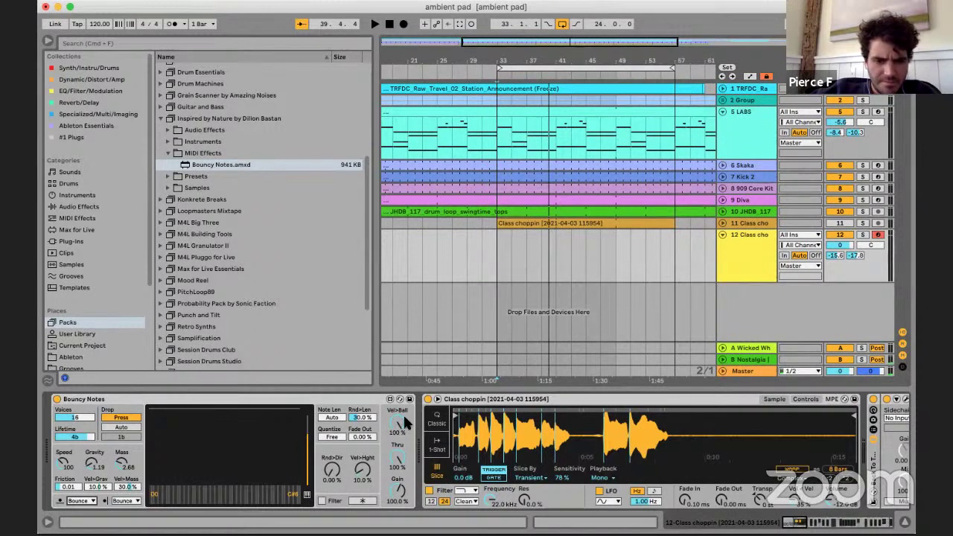
drag(402, 413, 402, 431)
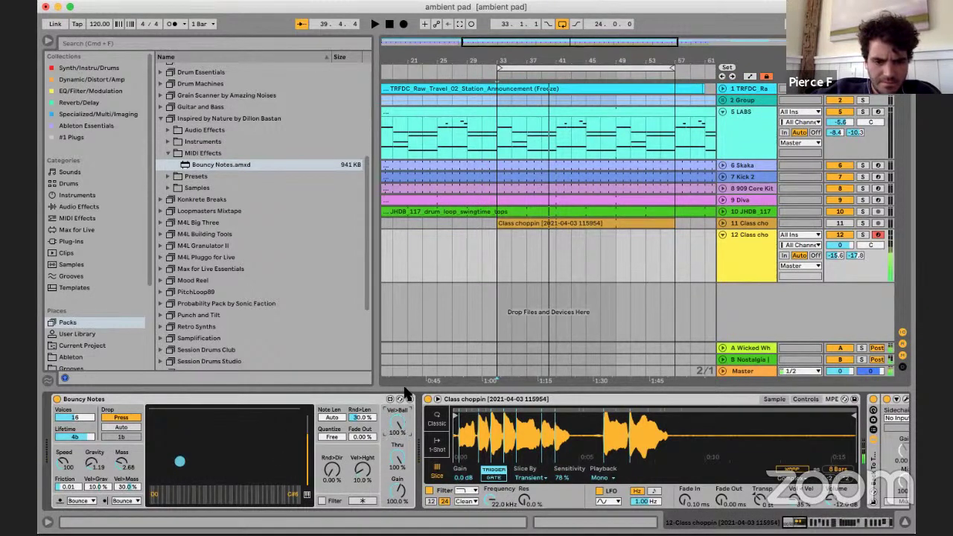
drag(94, 463, 92, 484)
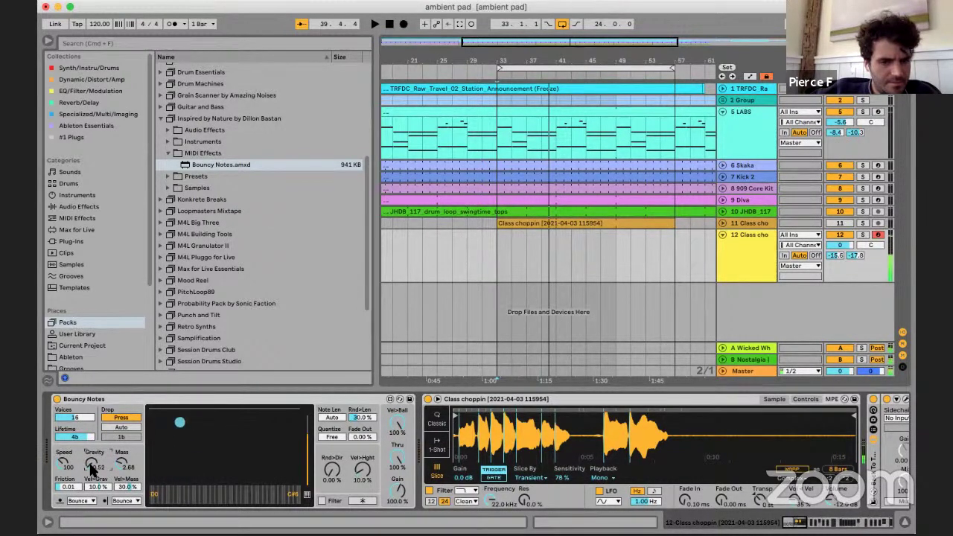
drag(64, 463, 64, 474)
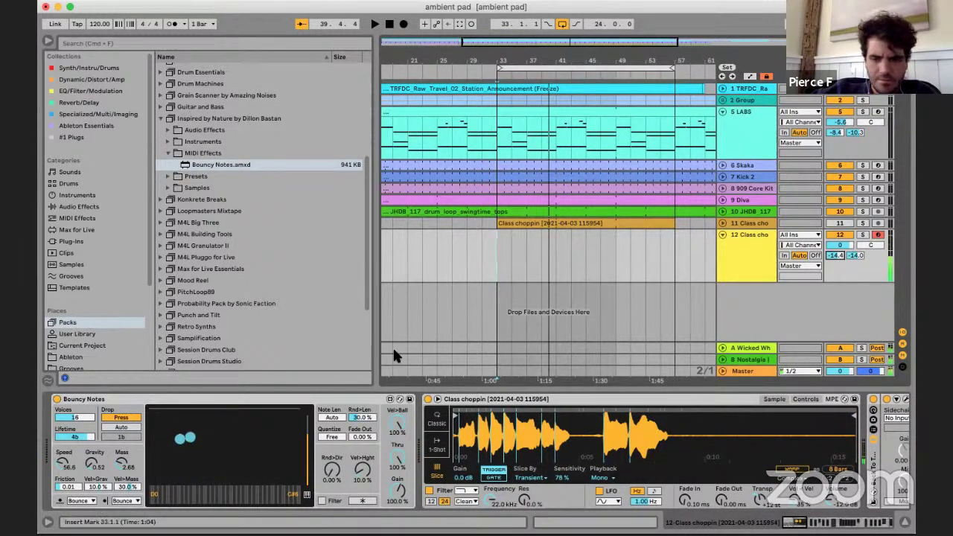
- Delete Bouncy Notes from track 12's device chain and play the arrangement
click(246, 398)
key(space)
key(Delete)
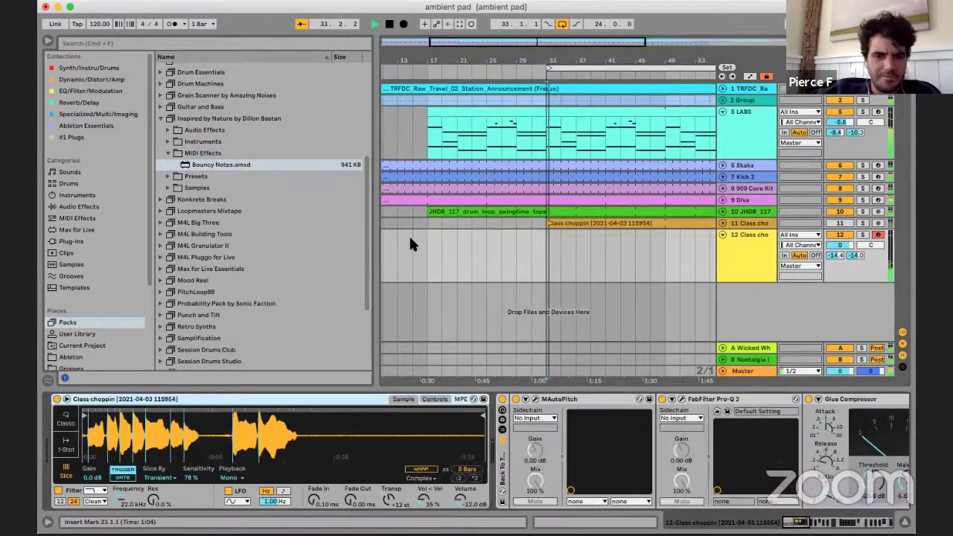
- Search the browser for "eucl" and add euclidean sequencer.amxd before the Simpler on track 12
key(super+f)
text(equ)
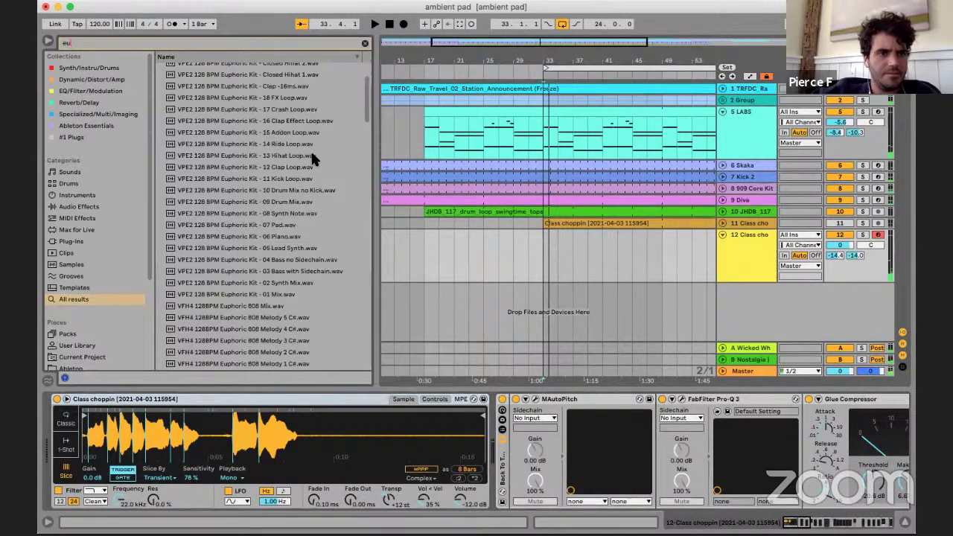
key(BackSpace)
key(BackSpace)
text(ucl)
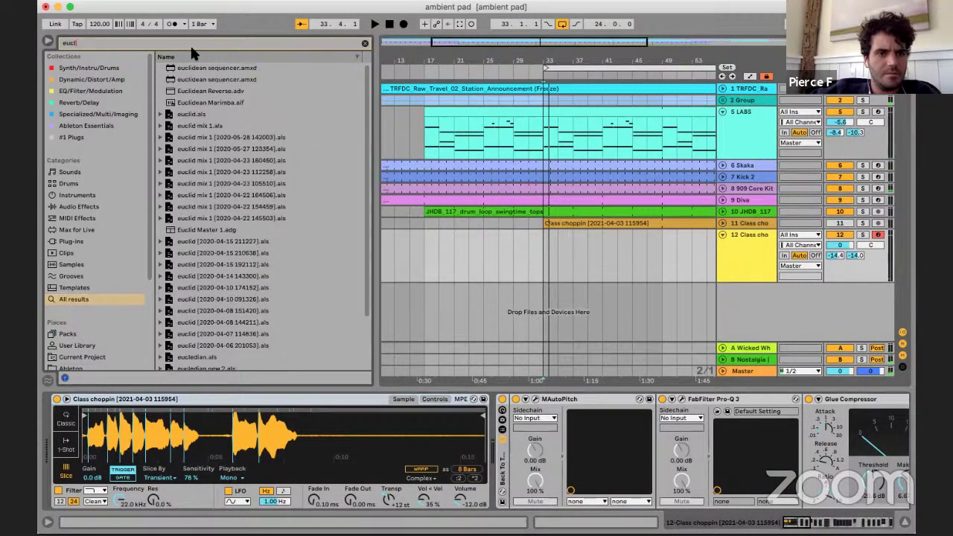
click(192, 68)
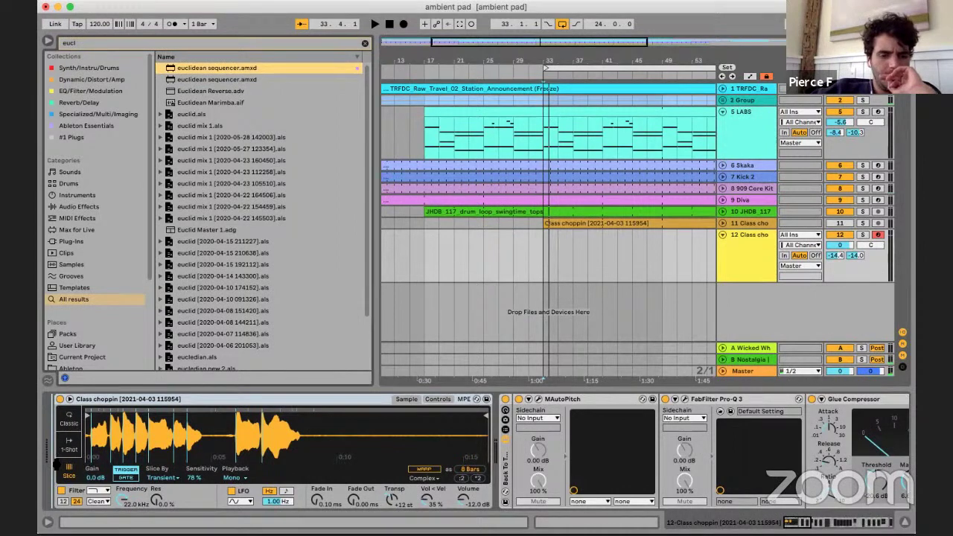
drag(58, 467, 57, 466)
- Create a two-bar MIDI clip at bar 33 on track 12, holding C3 for its full length, and play it
key(super+shift+m)
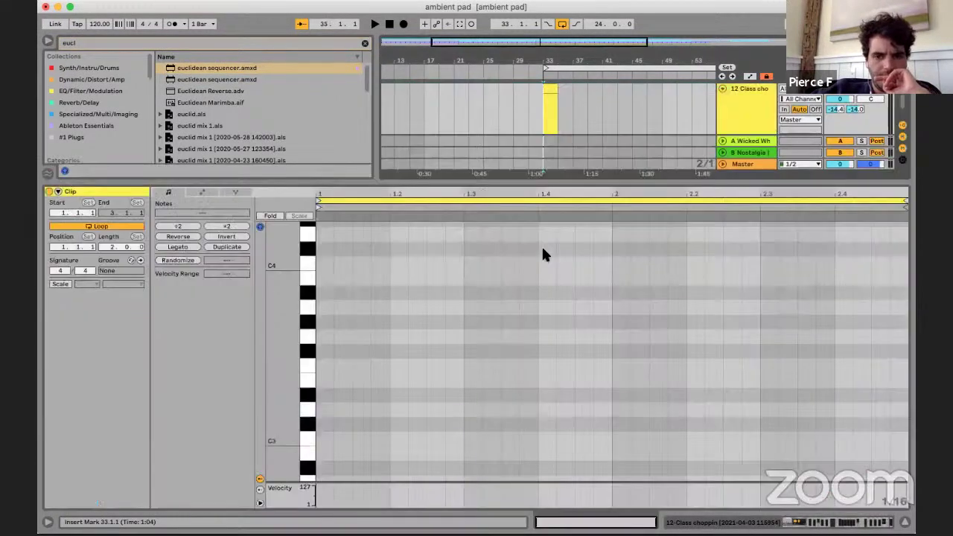
double_click(324, 403)
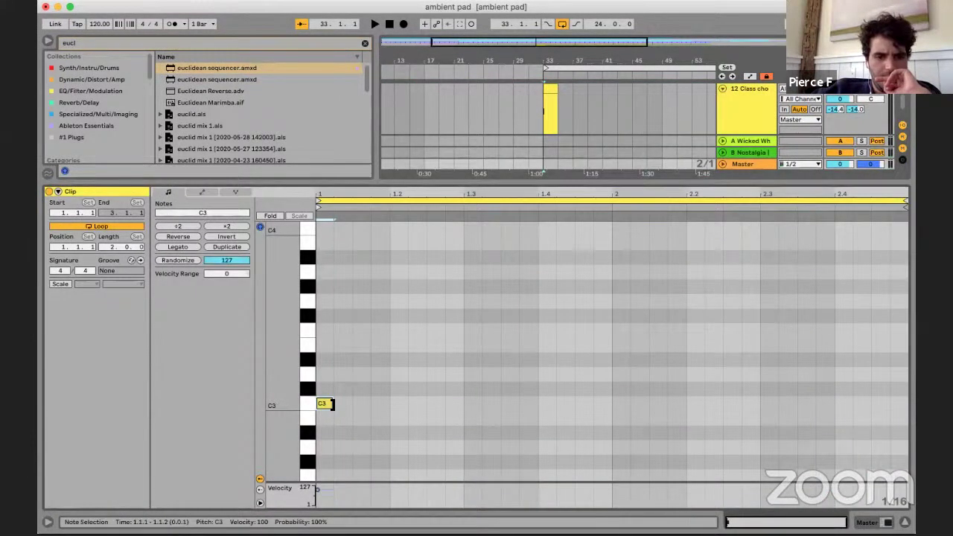
drag(332, 403, 906, 404)
key(space)
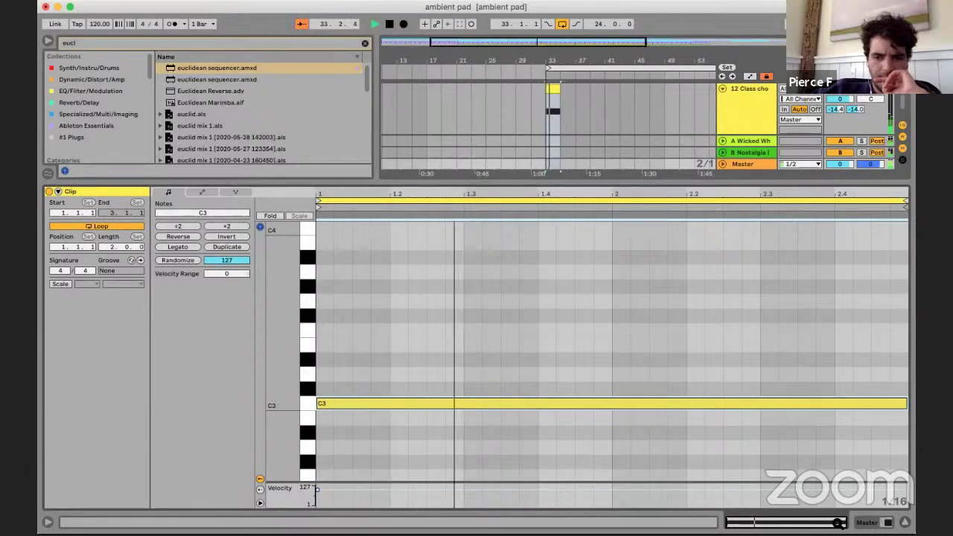
click(864, 522)
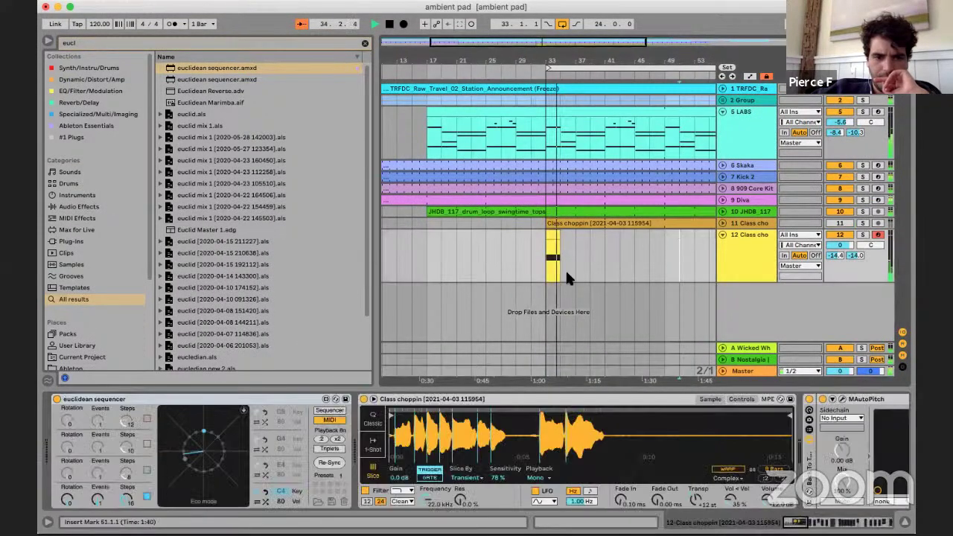
- Set the fourth Euclidean pattern's Events to 4, show the sequencer's note lanes and audition from bar 33
click(565, 269)
drag(103, 495, 98, 482)
click(329, 410)
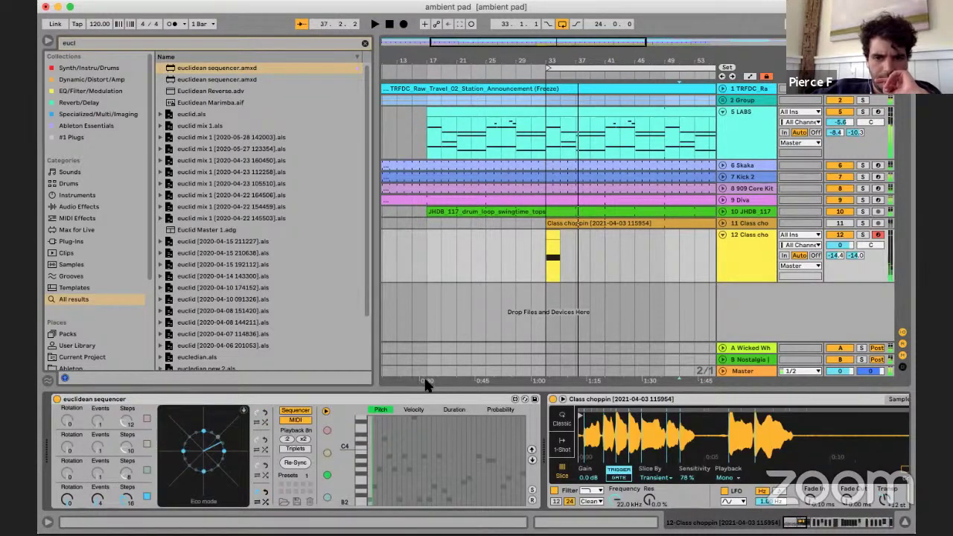
key(space)
key(space)
click(409, 255)
key(space)
key(space)
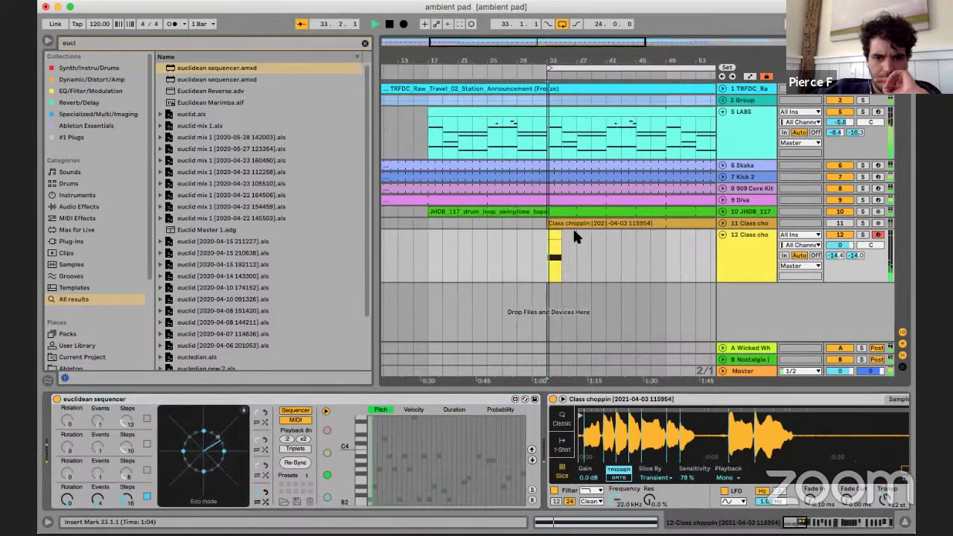
- Extend track 12's sustained C3 clip to bar 57 so it matches the loop length
drag(601, 240, 719, 237)
key(space)
scroll(539, 271, right, 4)
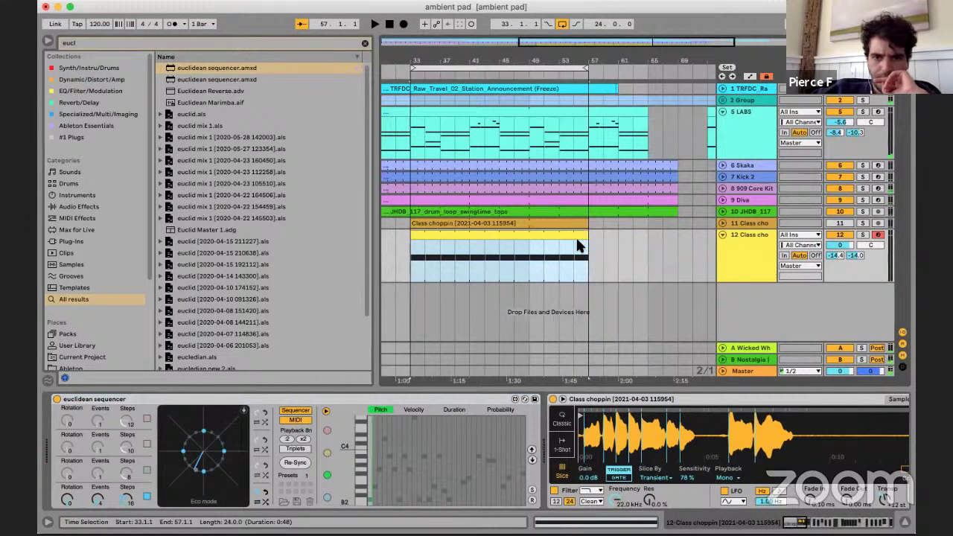
scroll(422, 450, right, 2)
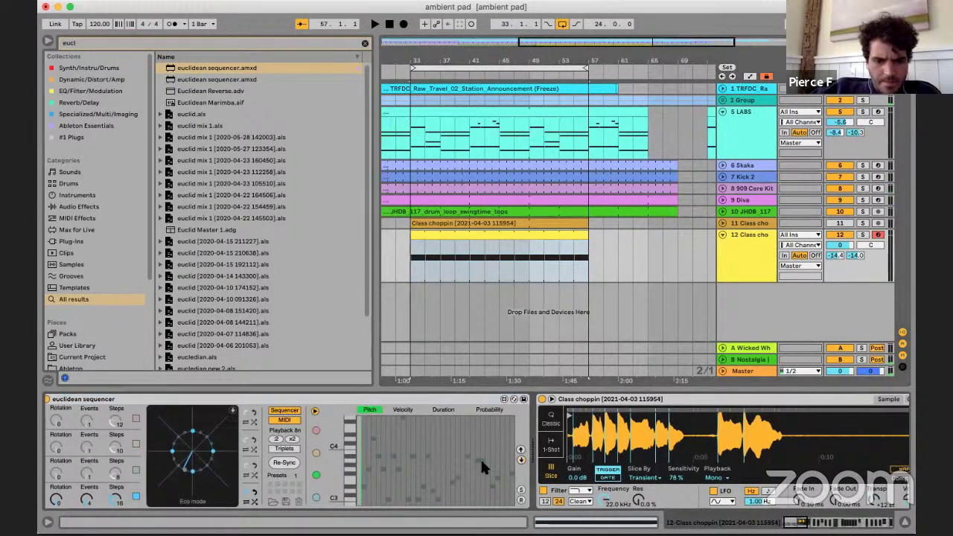
- Audition the sequenced clip and raise the fourth Euclidean pattern's Events to 8
key(space)
scroll(468, 482, right, 1)
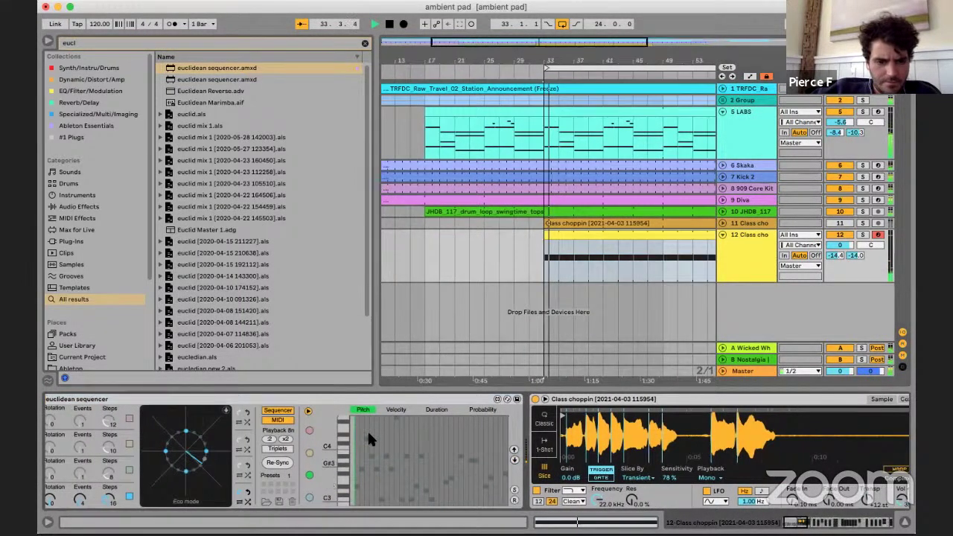
key(space)
scroll(134, 467, left, 3)
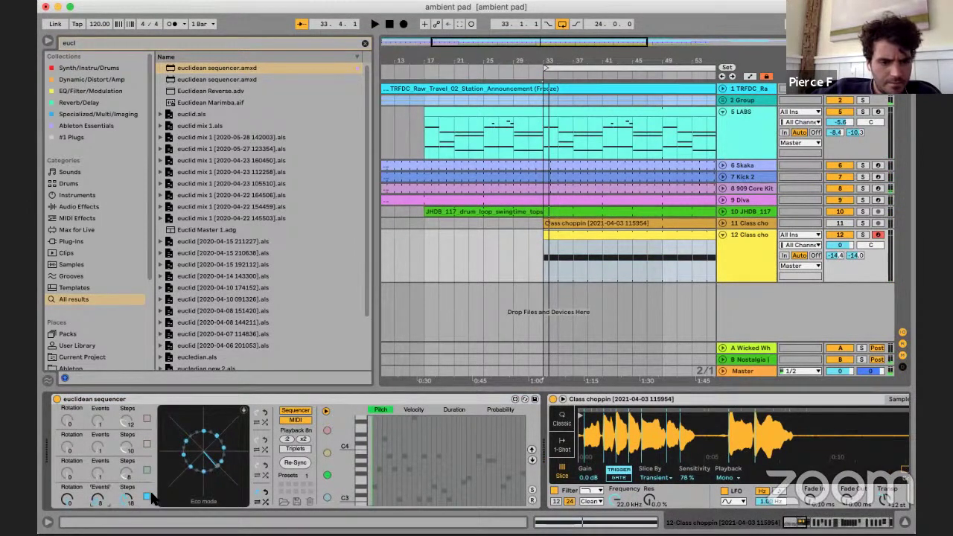
- Transpose the fourth Euclidean pattern's pitches down by octaves to around C1 and audition the pattern switched on
click(148, 497)
click(327, 498)
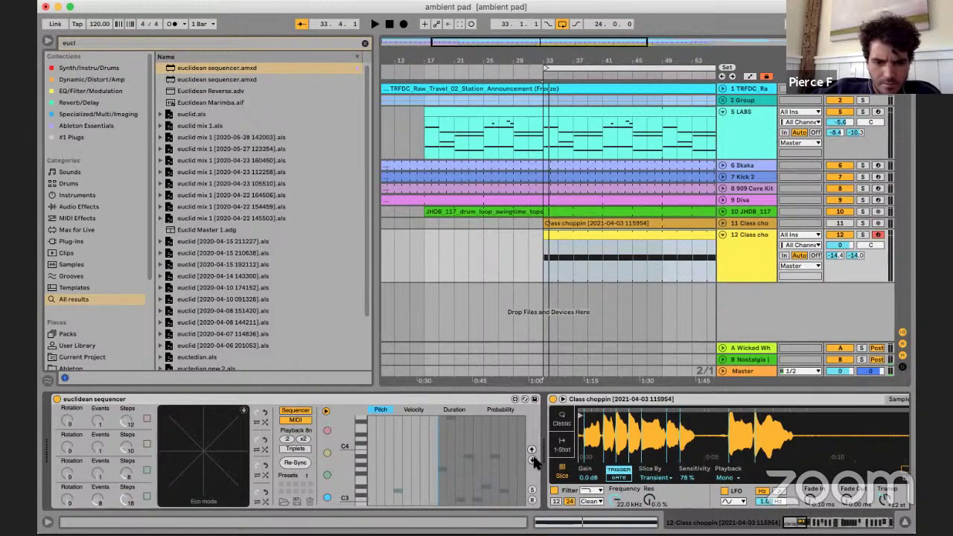
key(space)
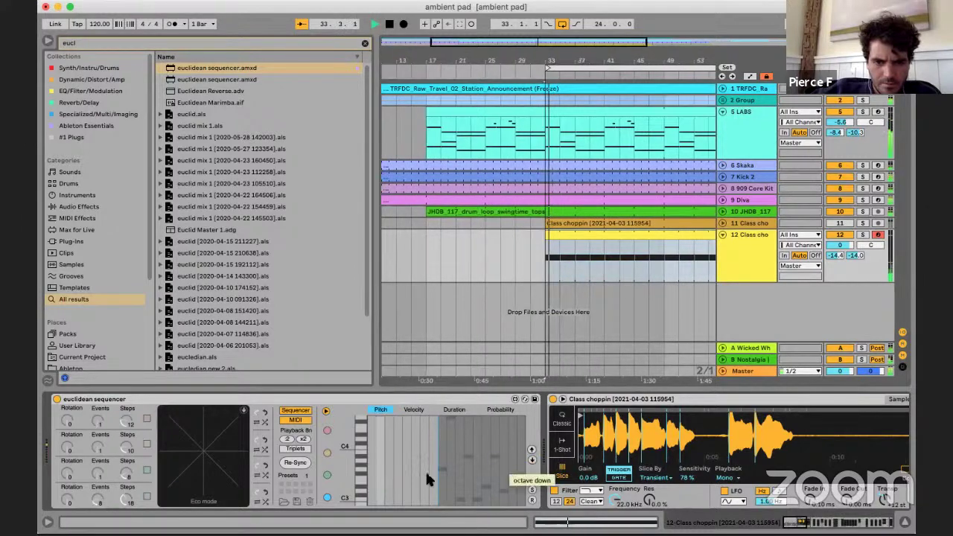
scroll(427, 473, right, 1)
scroll(426, 473, right, 1)
key(space)
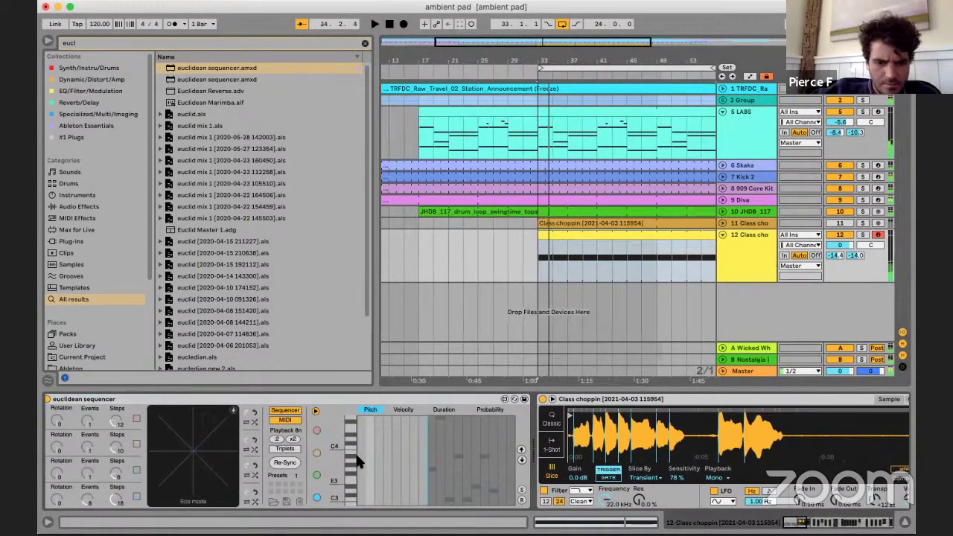
drag(350, 491, 351, 447)
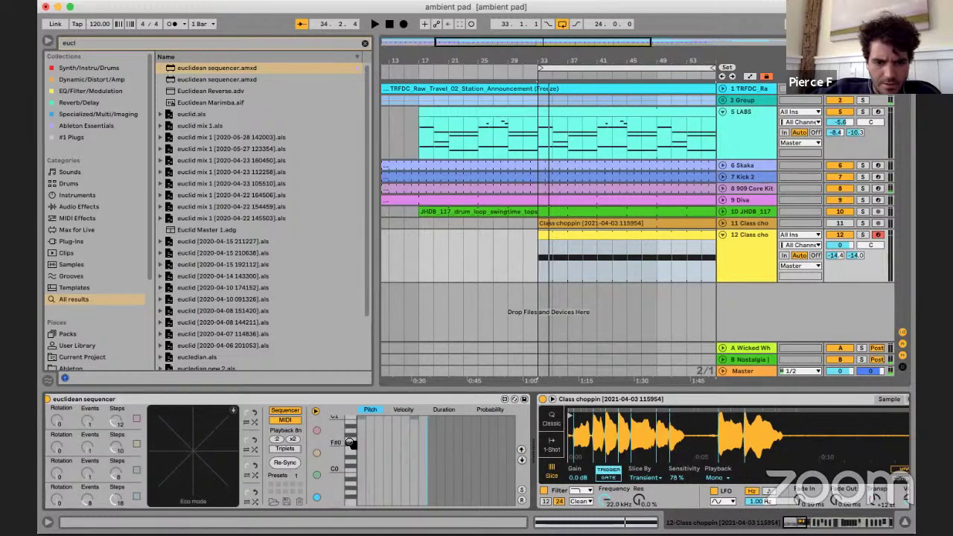
key(space)
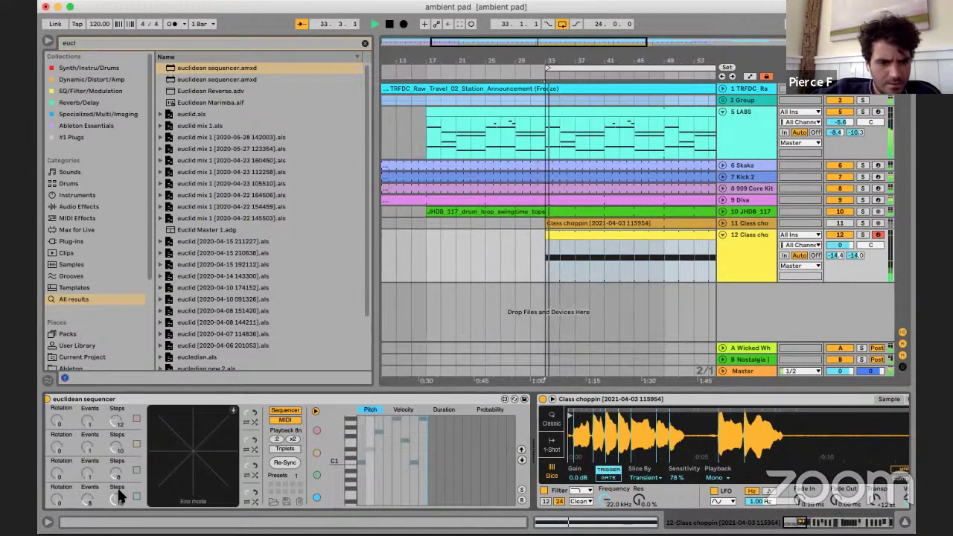
scroll(213, 495, left, 2)
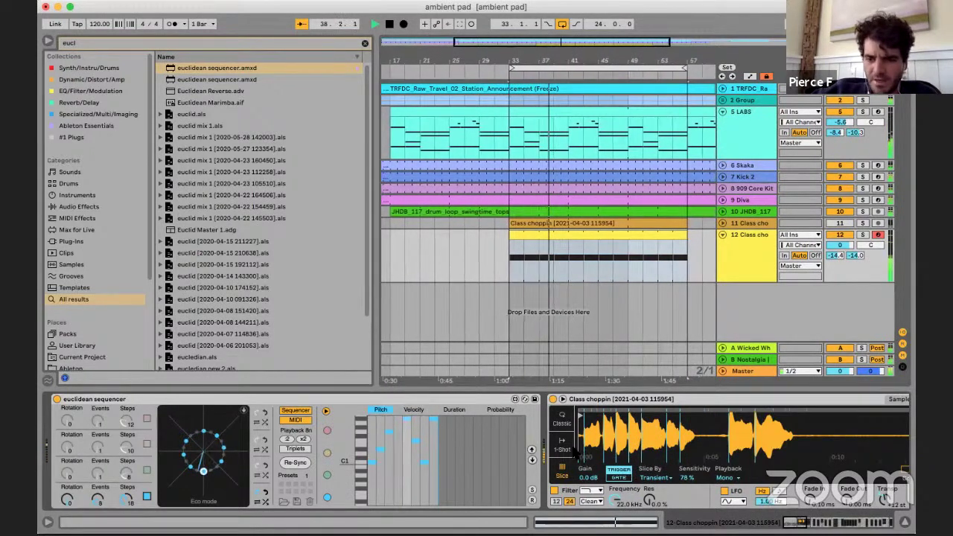
- Lower track 12's volume to -3.9 dB during playback and check its effects chain
scroll(574, 448, right, 10)
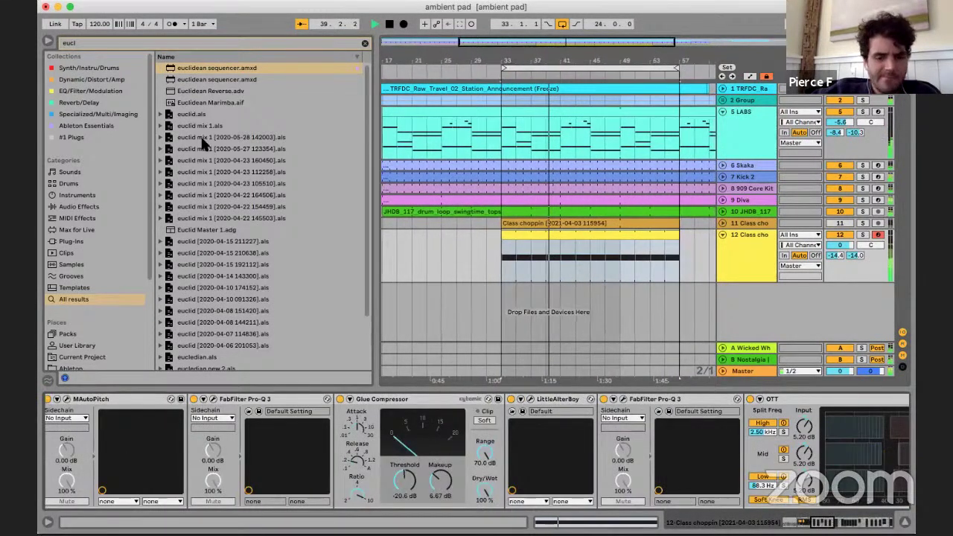
drag(849, 248, 846, 246)
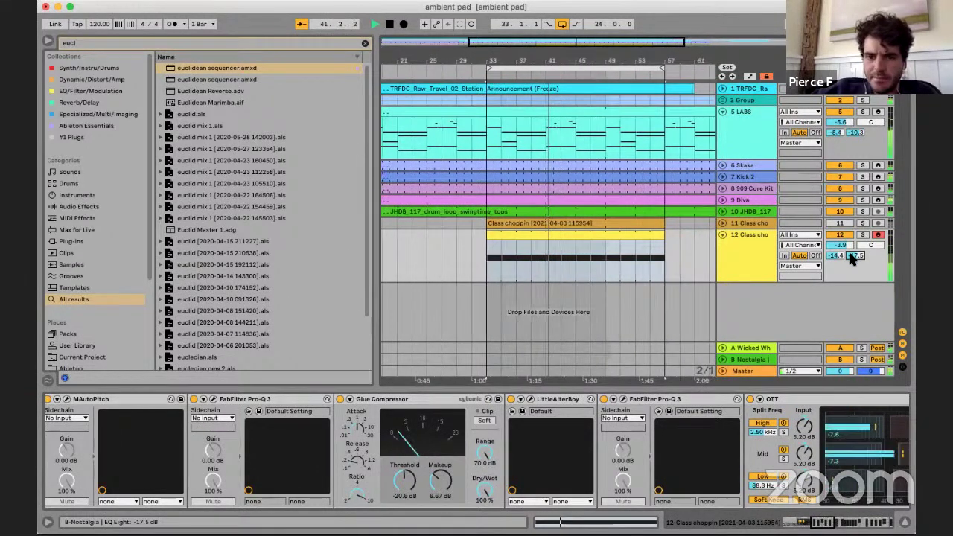
scroll(413, 428, right, 10)
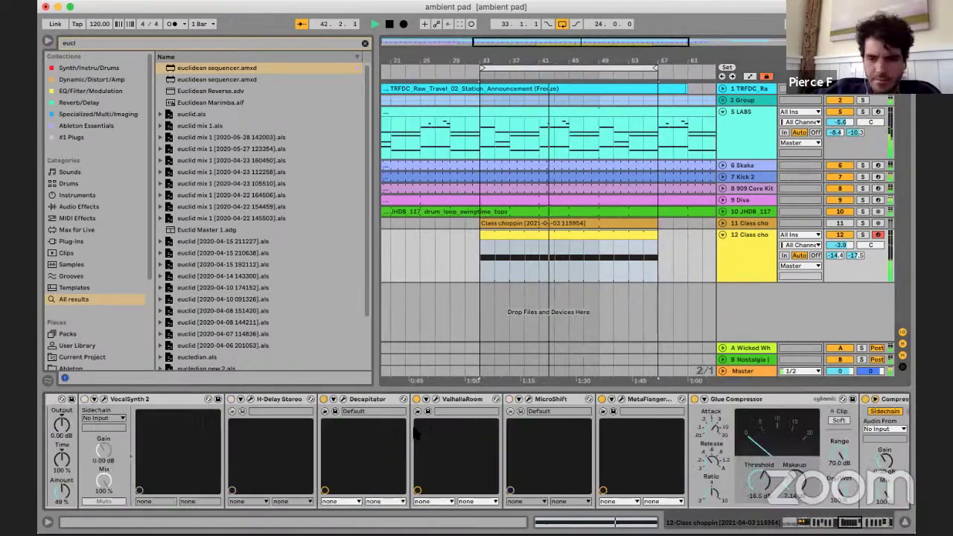
- Search the browser for "drum buss", add Drum Buss directly after the Simpler on track 12, and try adjusting the Simpler's transposition
scroll(412, 423, left, 10)
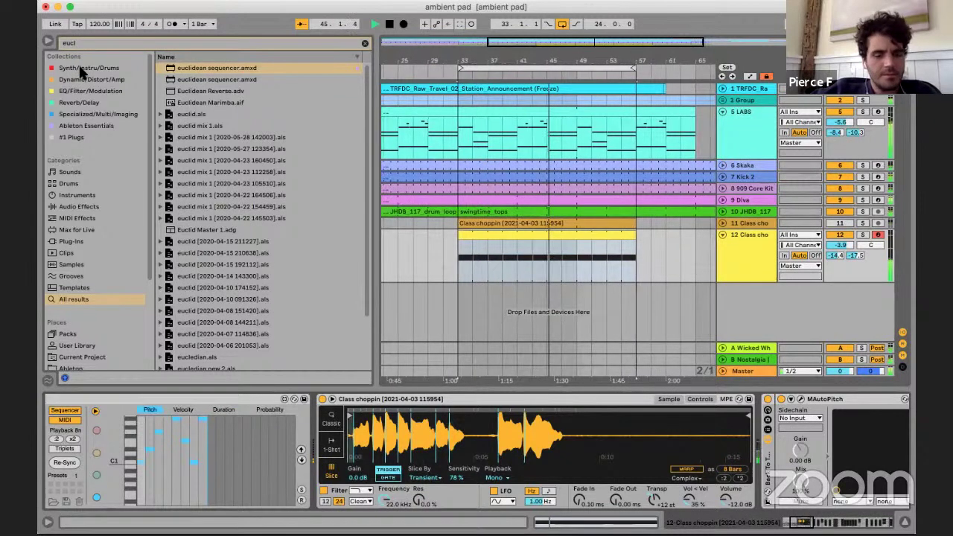
key(super+f)
text(dru)
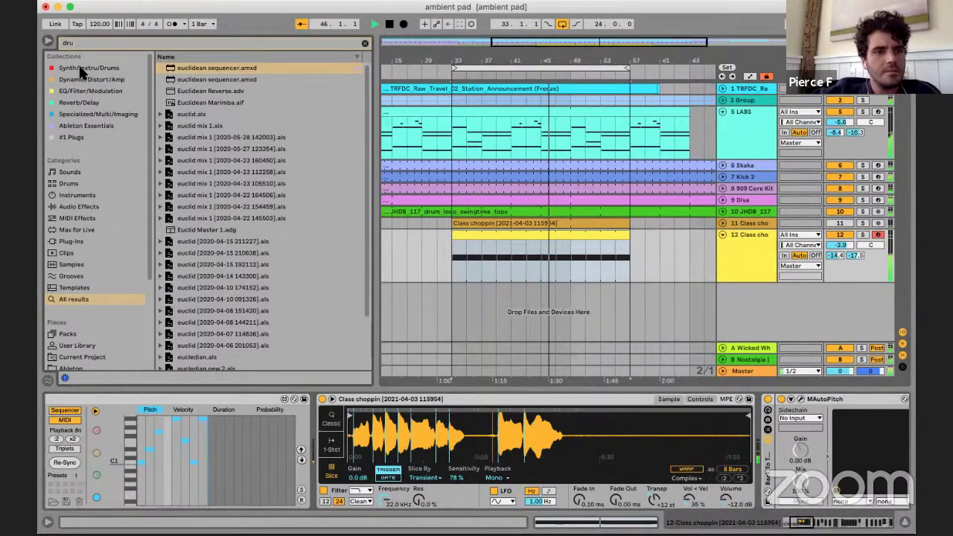
text(m buss)
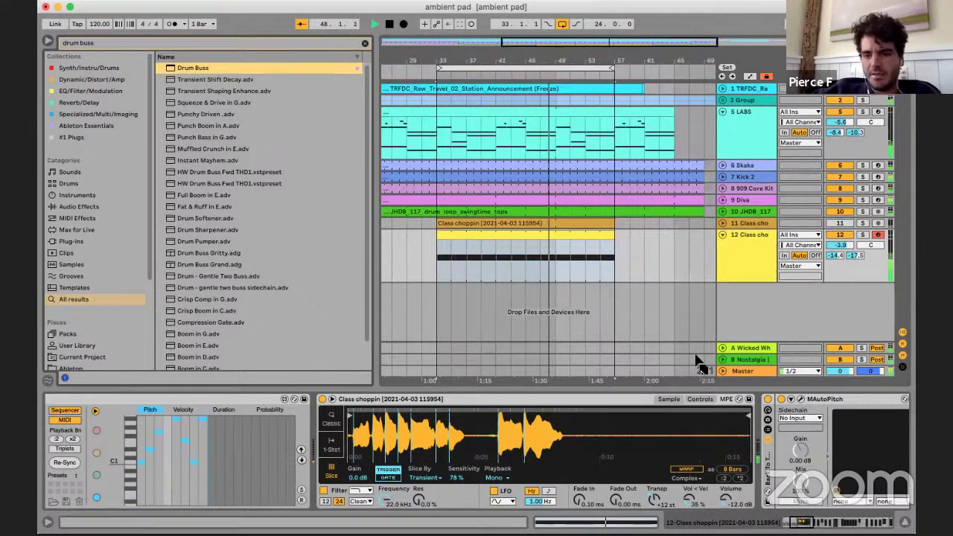
key(Return)
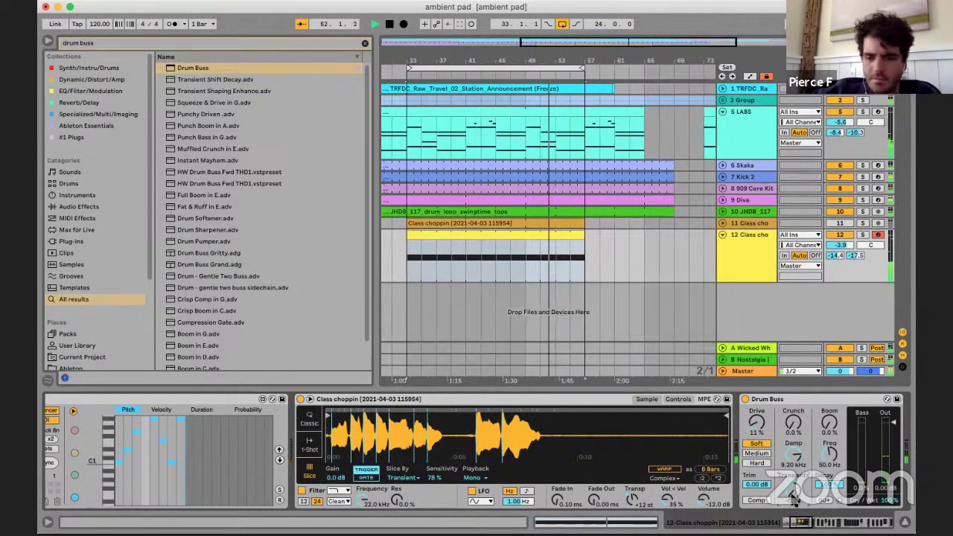
double_click(629, 497)
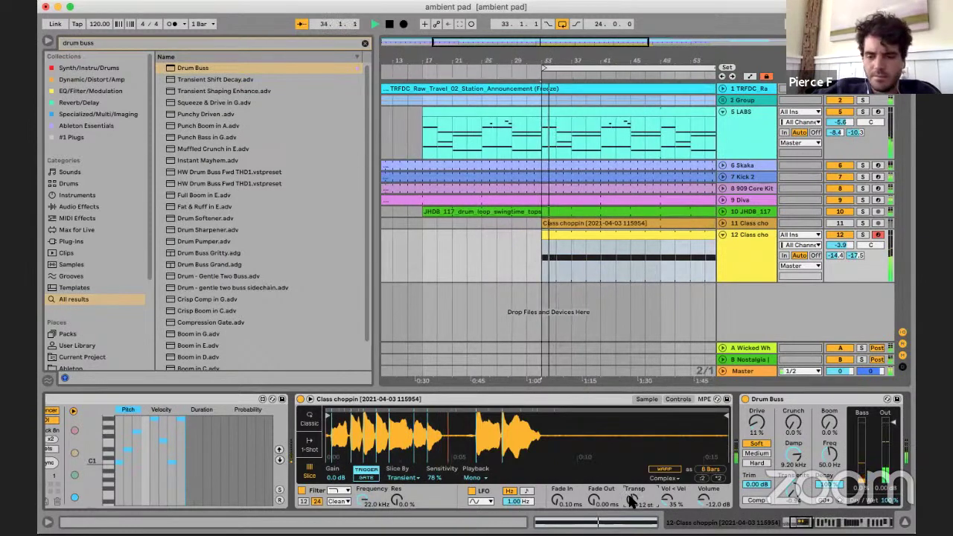
- Switch on the third Euclidean pattern and set its Events to 5
scroll(587, 490, left, 5)
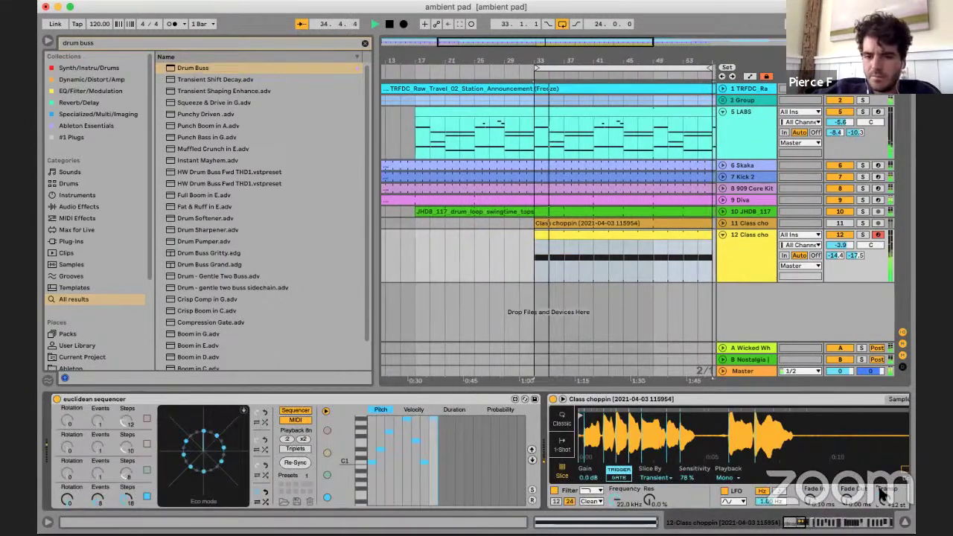
click(147, 470)
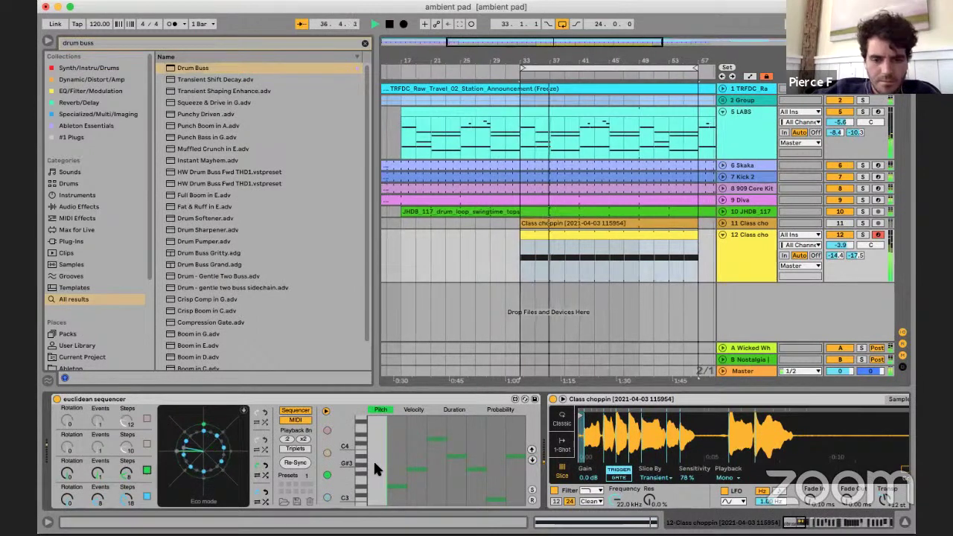
scroll(544, 449, right, 1)
scroll(361, 457, down, 5)
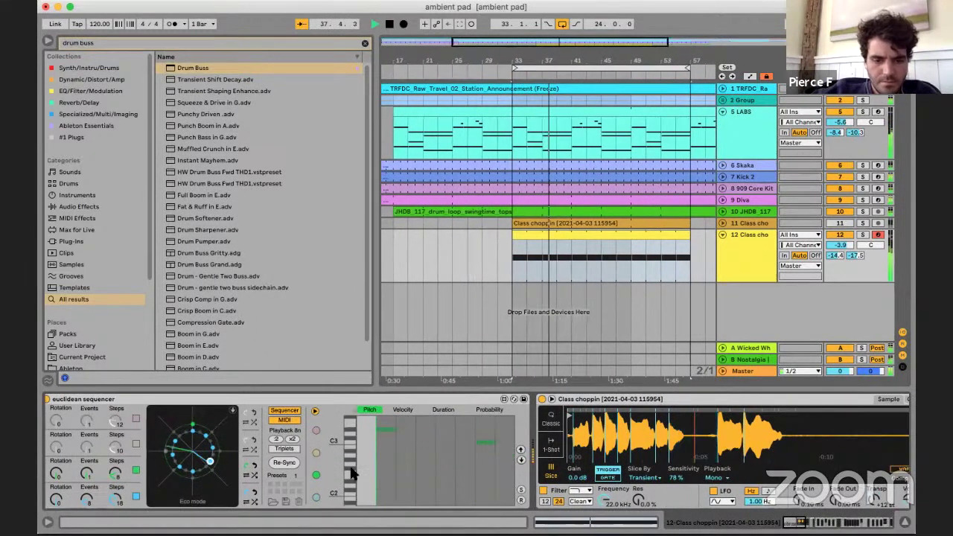
scroll(350, 458, down, 3)
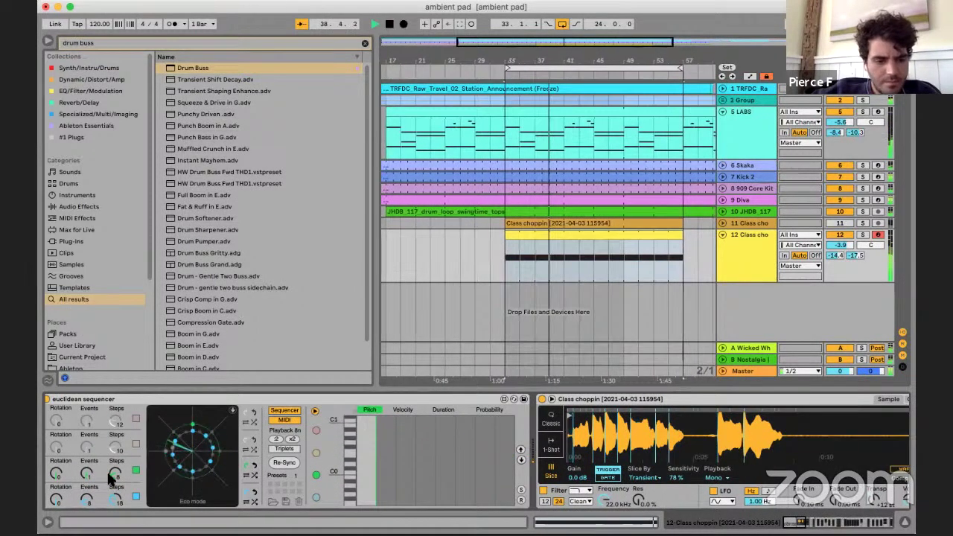
drag(90, 471, 89, 458)
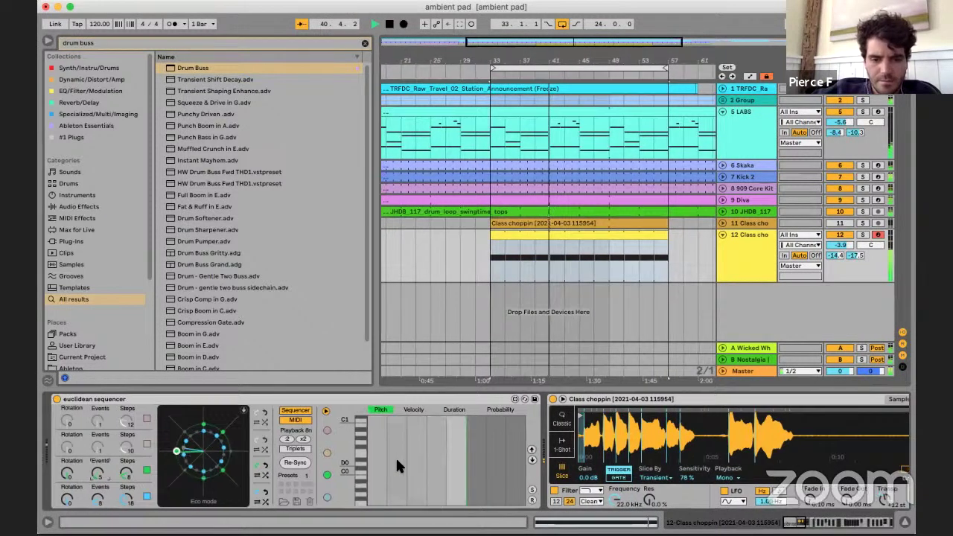
- Lower the pitches of the third Euclidean pattern's active steps by octaves to around C1
scroll(349, 447, up, 9)
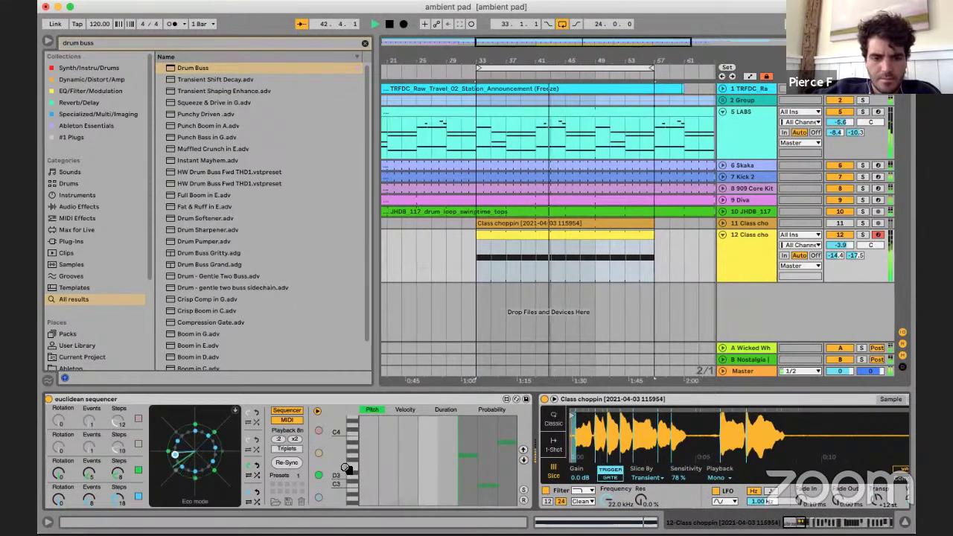
drag(353, 464, 353, 434)
scroll(353, 436, down, 9)
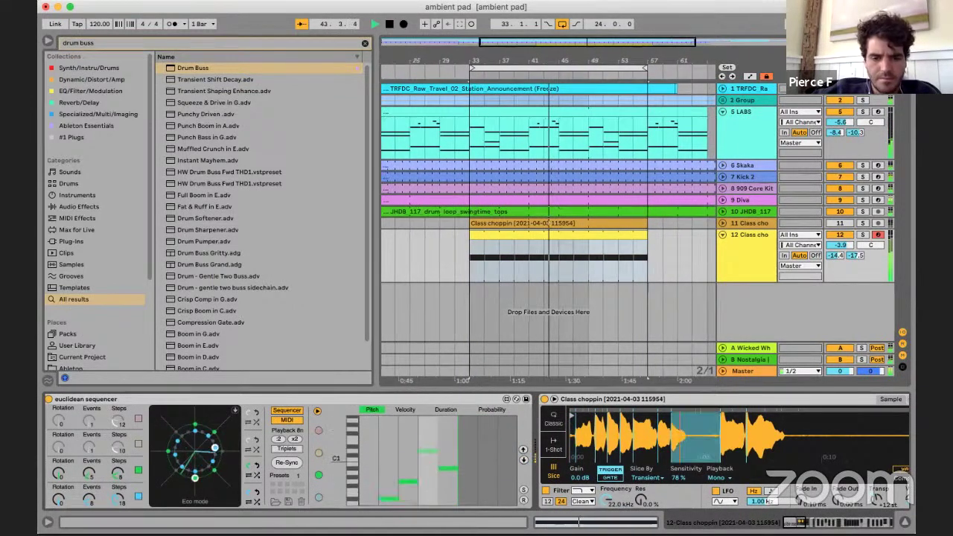
scroll(353, 437, down, 3)
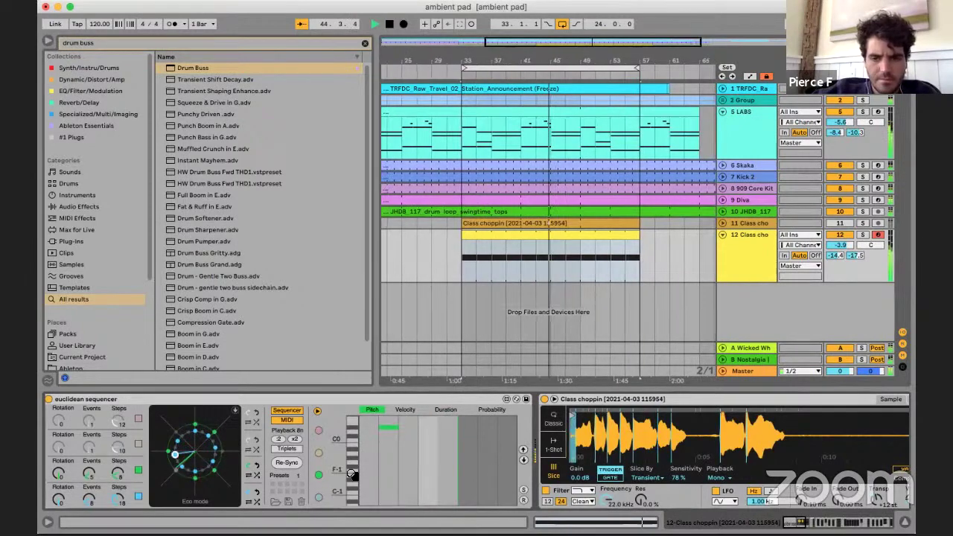
- Switch on H-Delay Stereo in track 12's effects chain and look over the H-Delay and VocalSynth 2 settings
scroll(678, 465, right, 10)
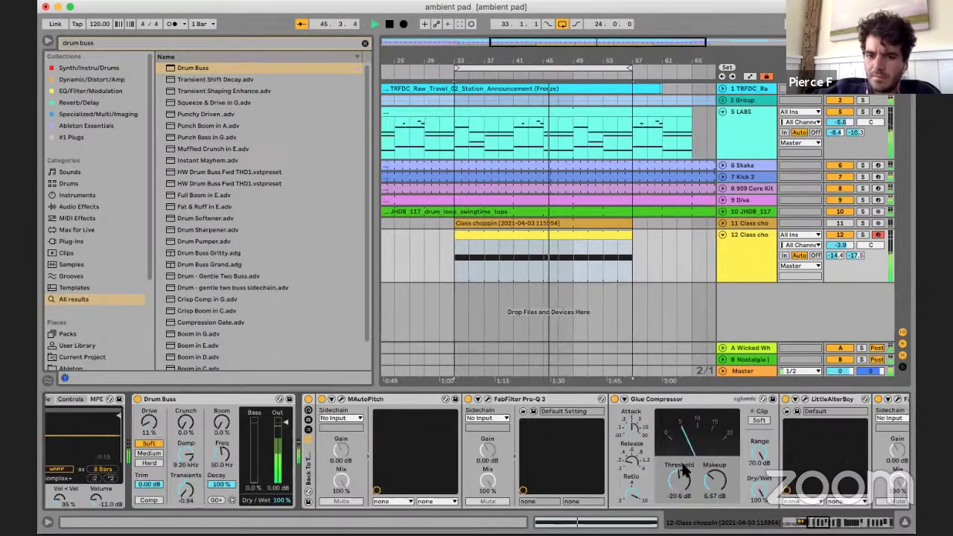
scroll(676, 460, right, 15)
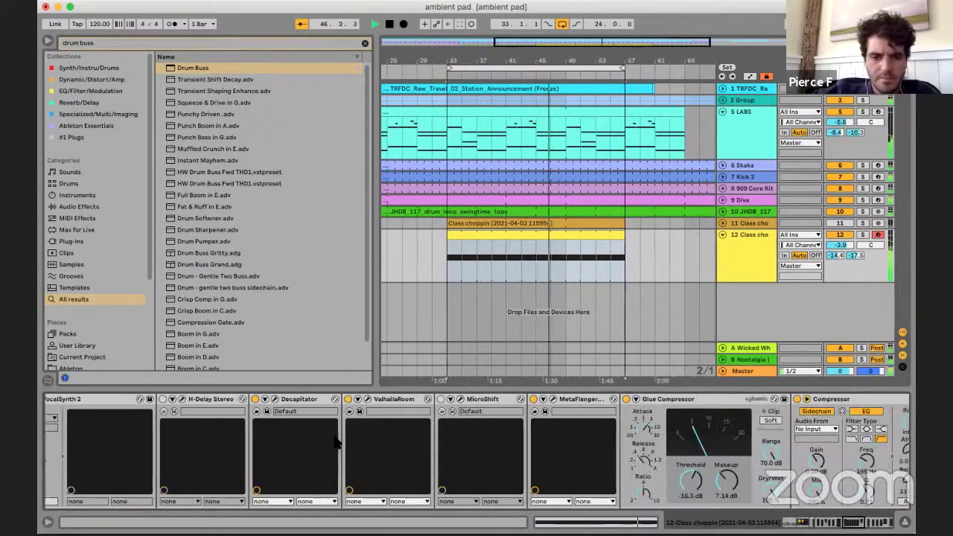
scroll(331, 431, left, 5)
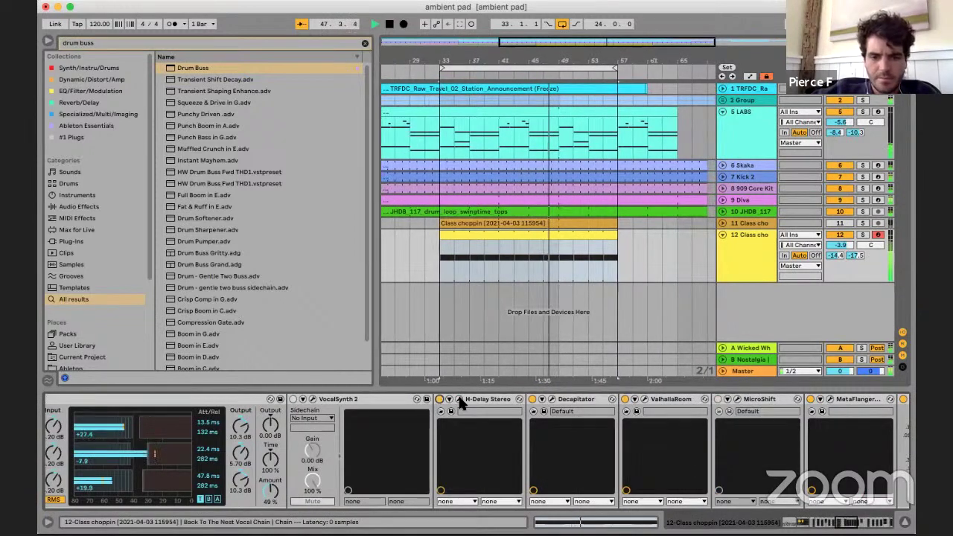
click(460, 399)
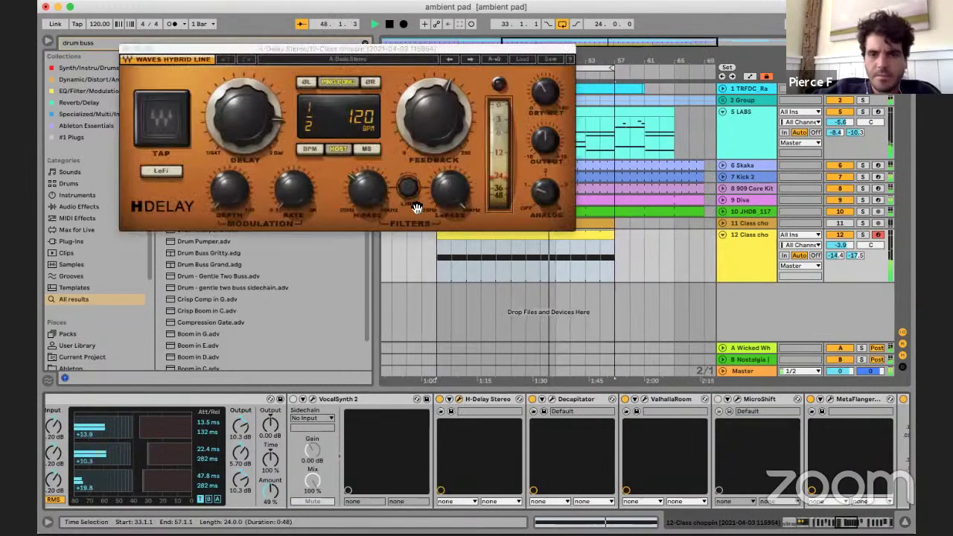
click(126, 48)
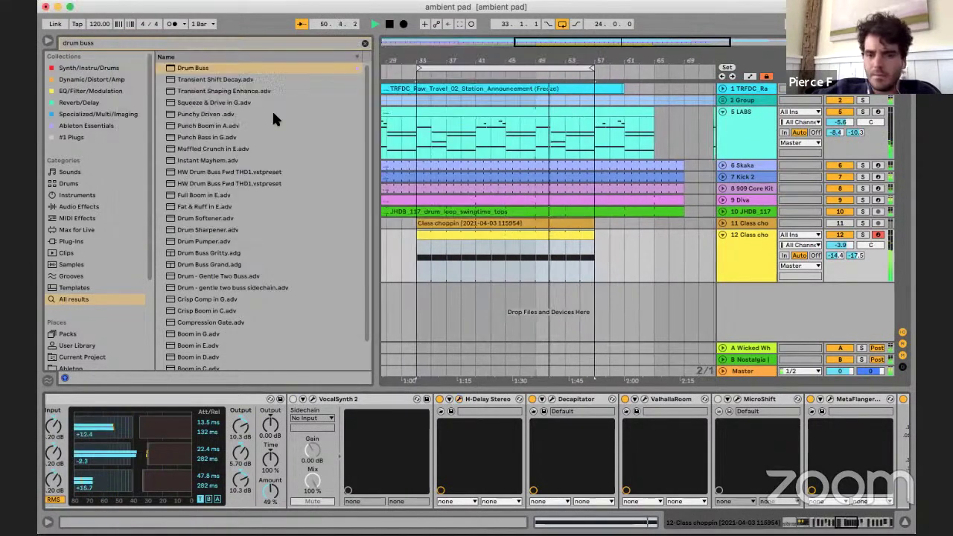
click(313, 399)
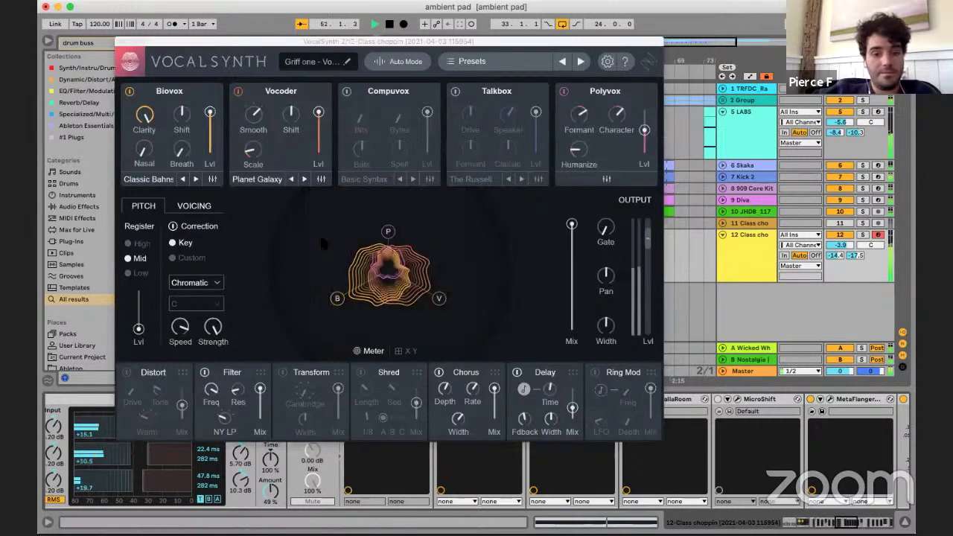
click(118, 43)
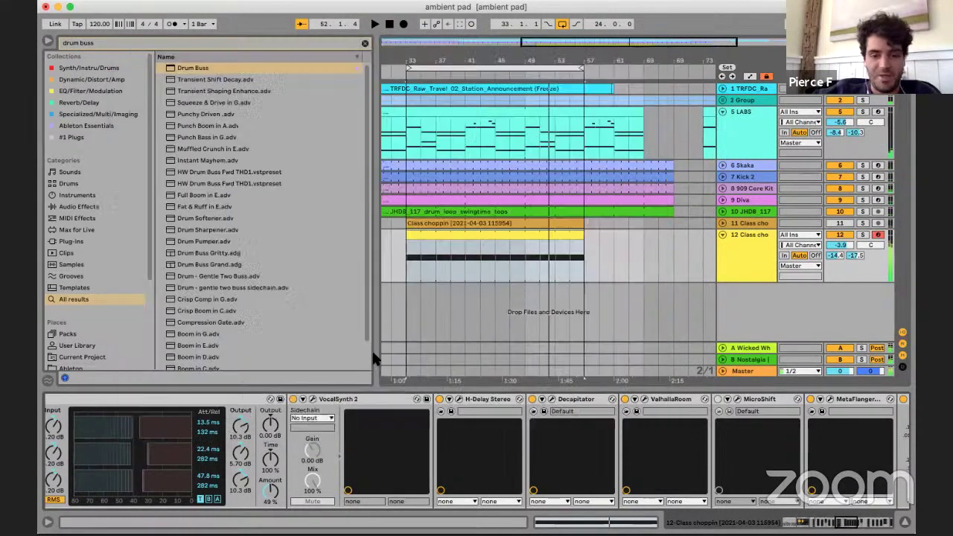
- Restart playback and lower track 12's volume to -6.6 dB
key(space)
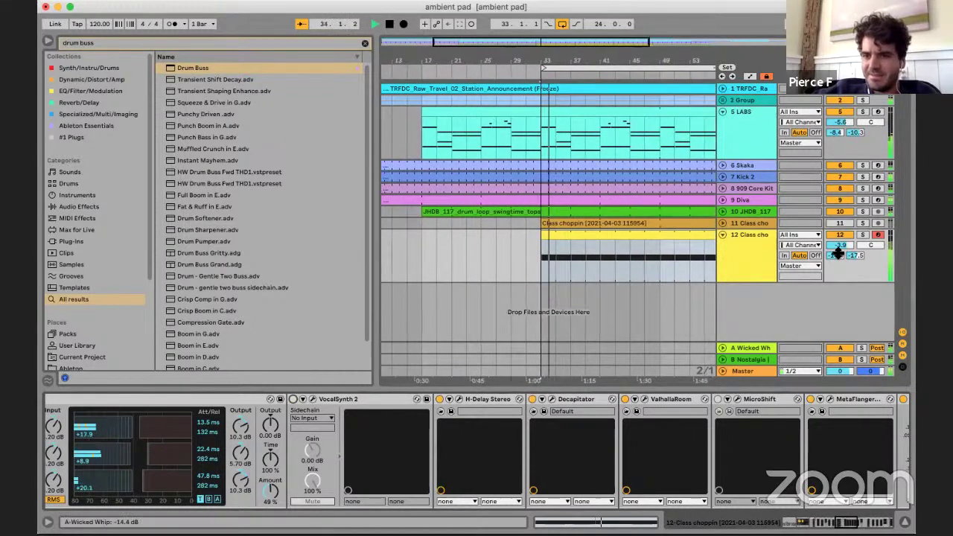
drag(840, 245, 840, 262)
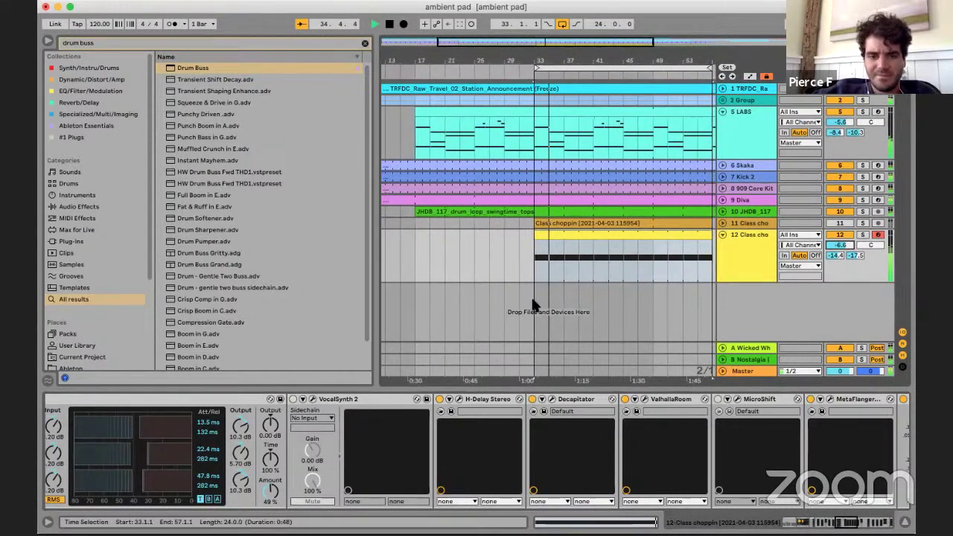
key(minus)
- Adjust H-Delay Stereo's dry/wet mix and its high-pass and low-pass filters during playback
click(459, 399)
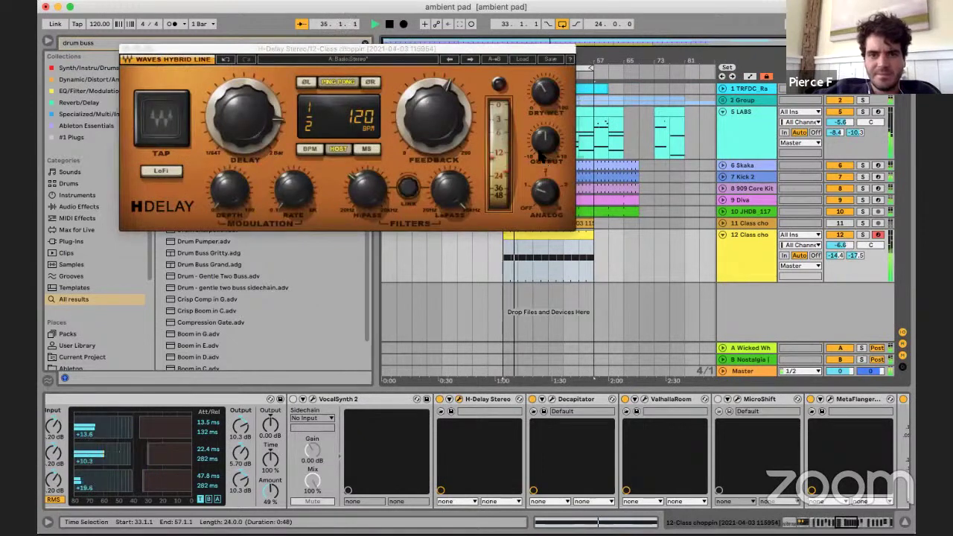
click(546, 192)
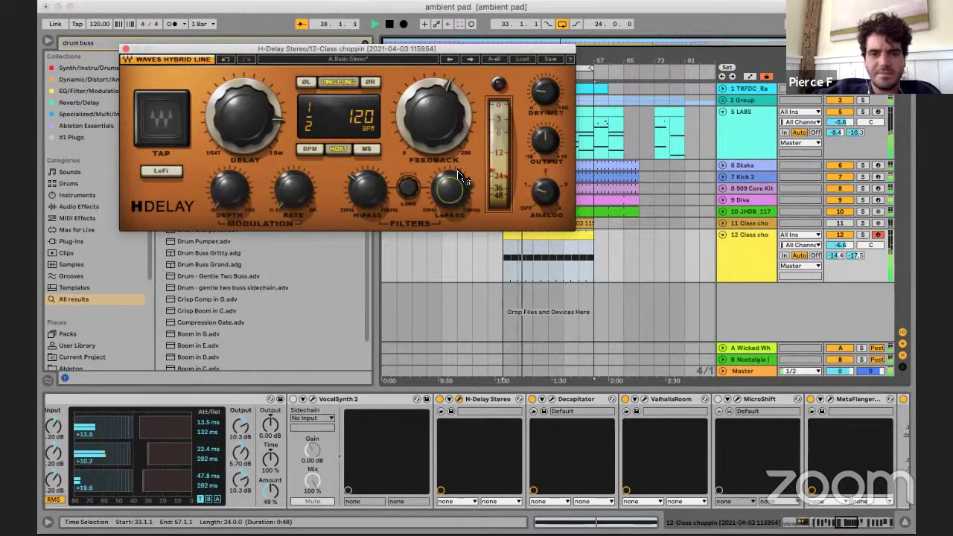
drag(456, 168, 454, 115)
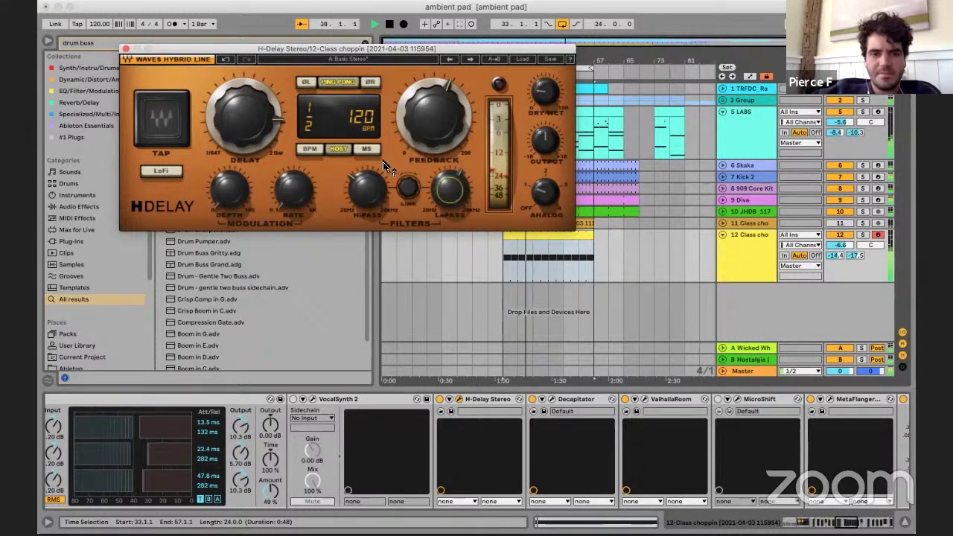
drag(381, 165, 376, 110)
drag(451, 176, 453, 101)
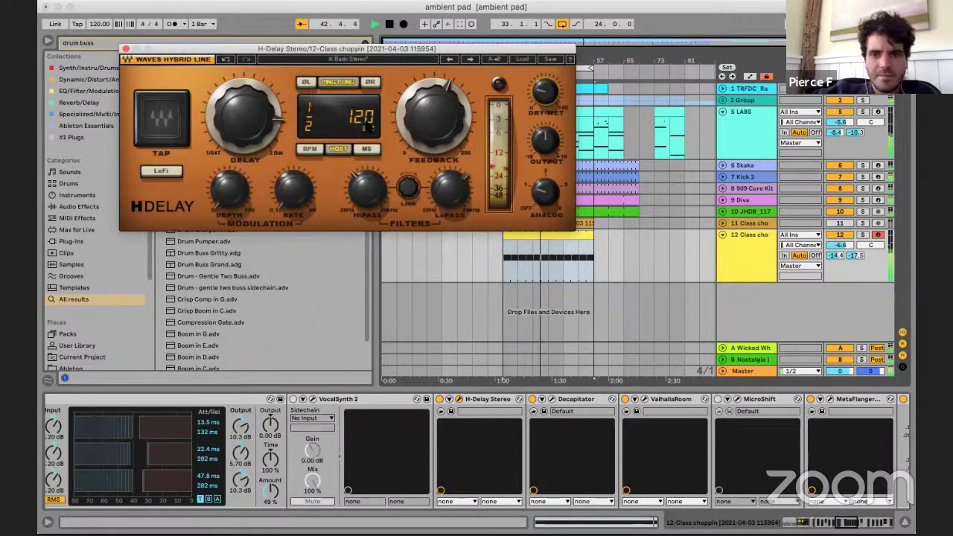
click(126, 48)
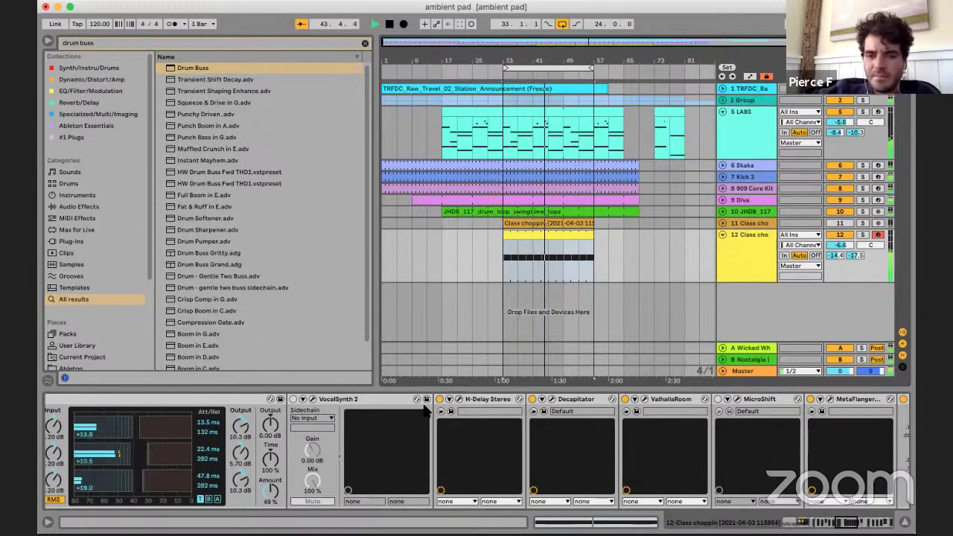
- Audition RC-20 Retro Color's Magnitude Transition 1, 2 and 3 presets, and keep Magnitude Transition 2 with an adjusted EQ cut
scroll(424, 413, right, 5)
scroll(425, 413, right, 5)
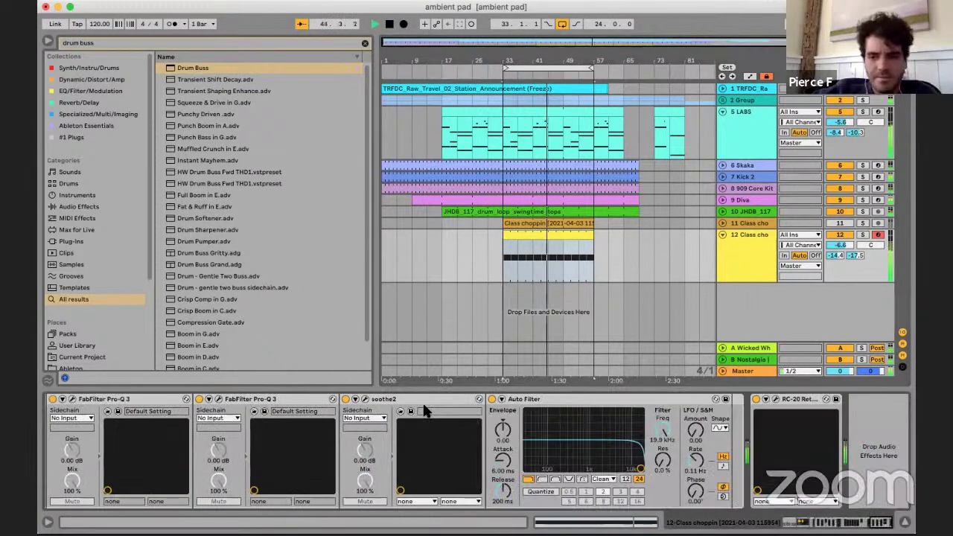
click(775, 400)
click(515, 187)
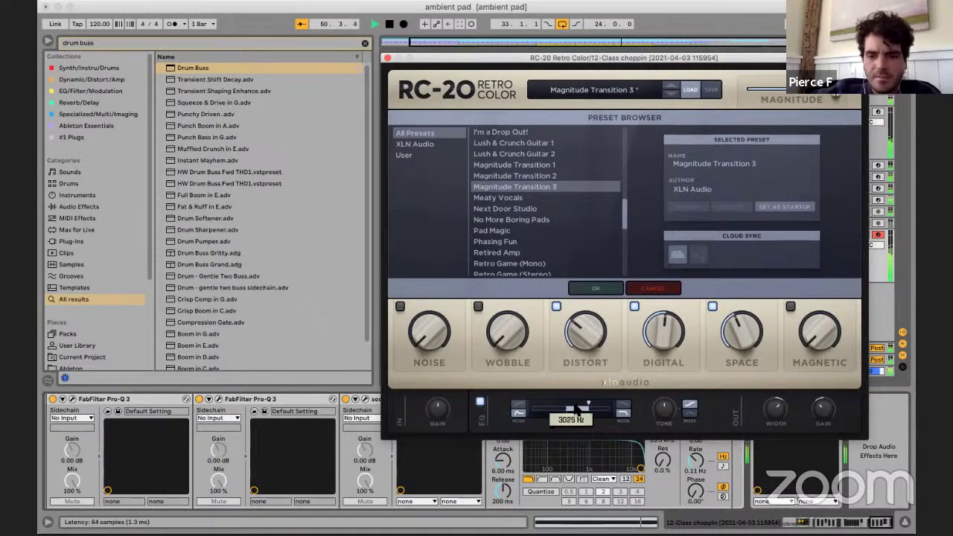
click(534, 166)
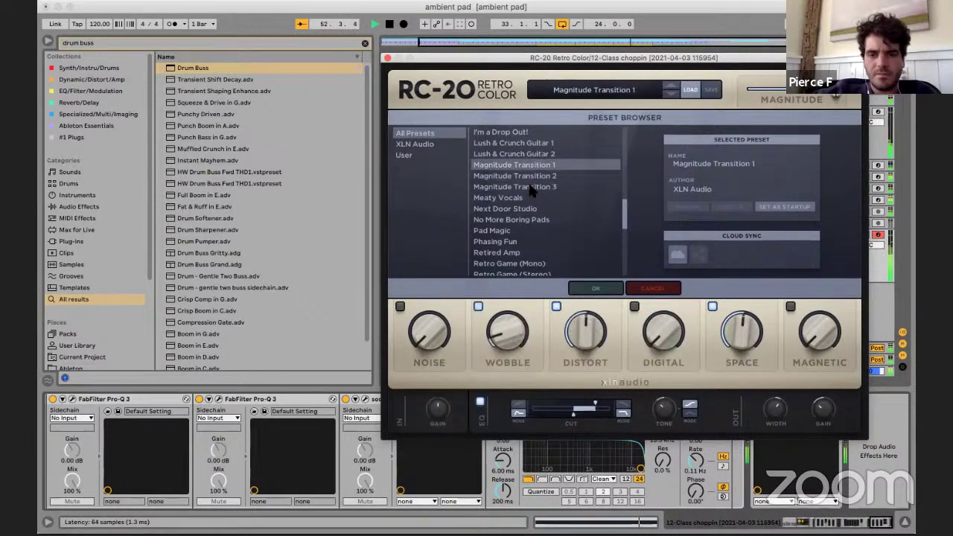
click(523, 175)
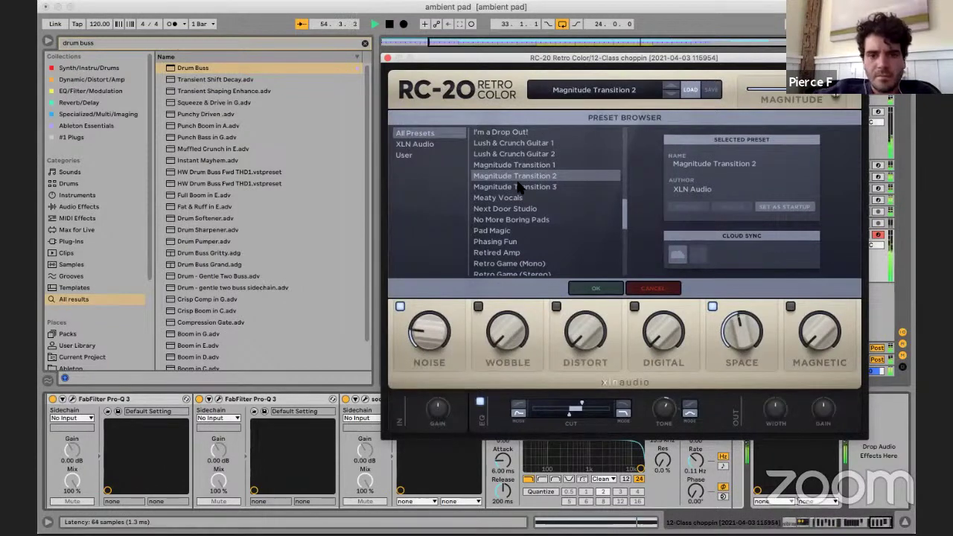
click(519, 187)
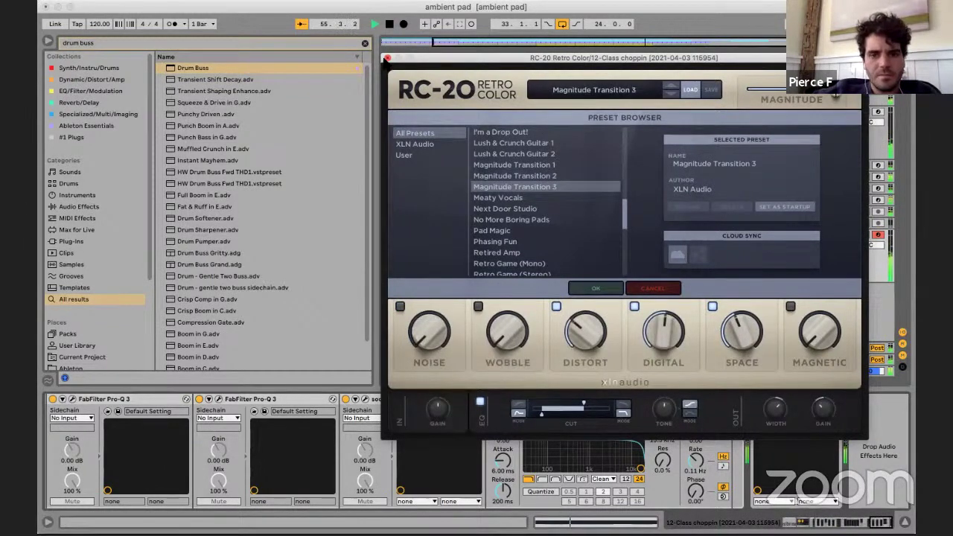
click(511, 176)
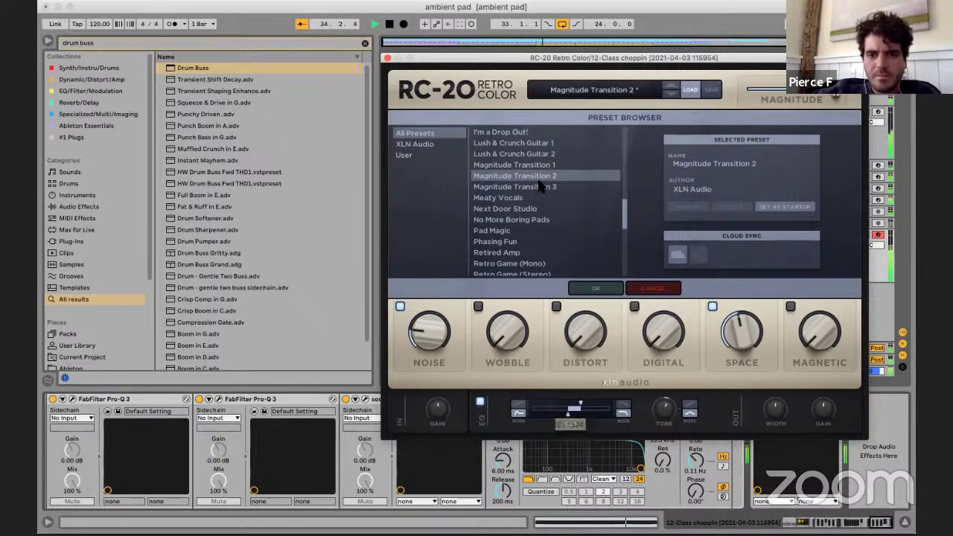
click(387, 59)
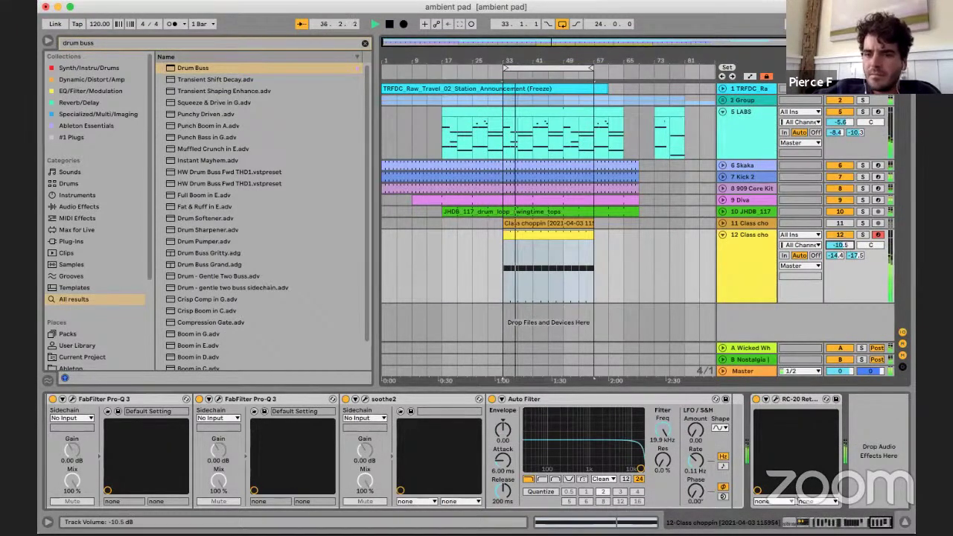
- Lower track 12's volume to -12.8 dB, and set the feedback of its H-Delay Stereo to 100
click(511, 268)
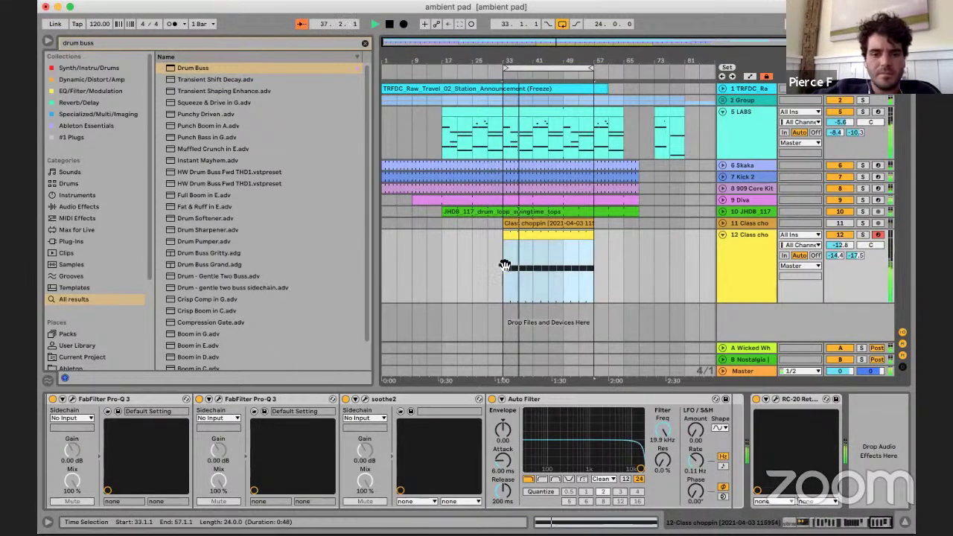
click(519, 268)
scroll(394, 423, left, 5)
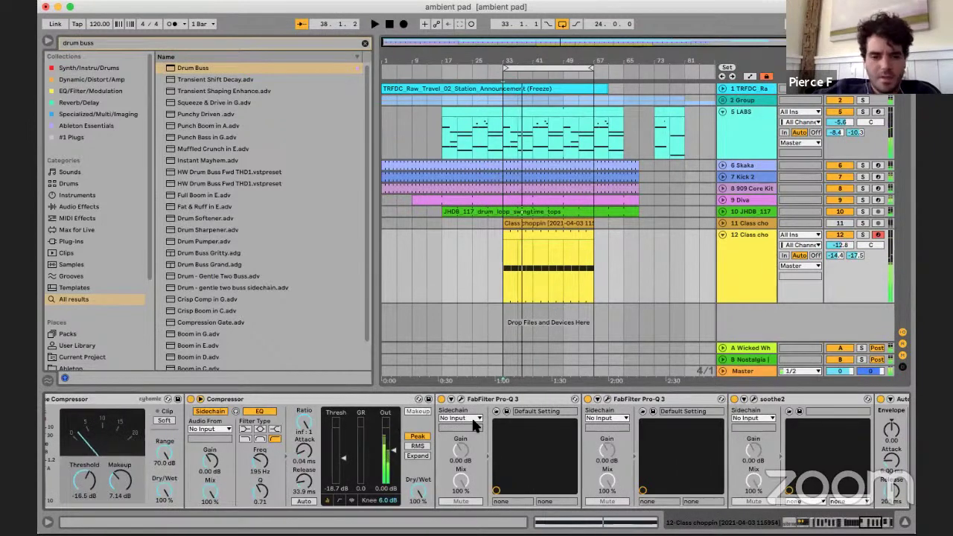
scroll(474, 425, left, 8)
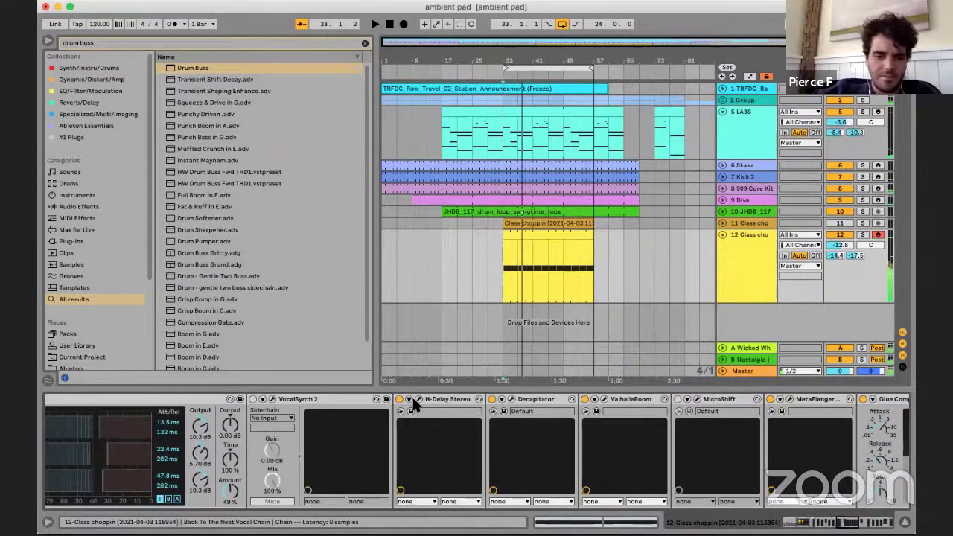
click(419, 399)
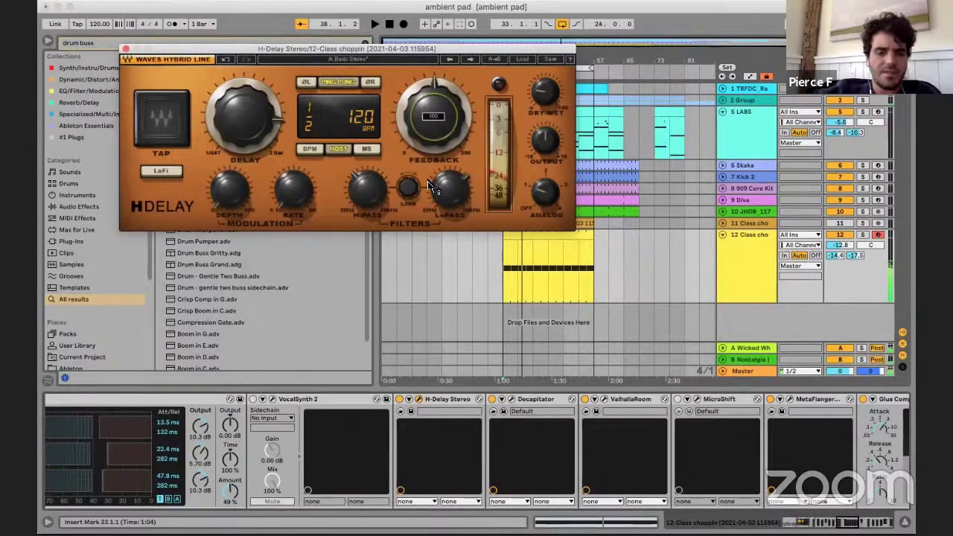
click(125, 49)
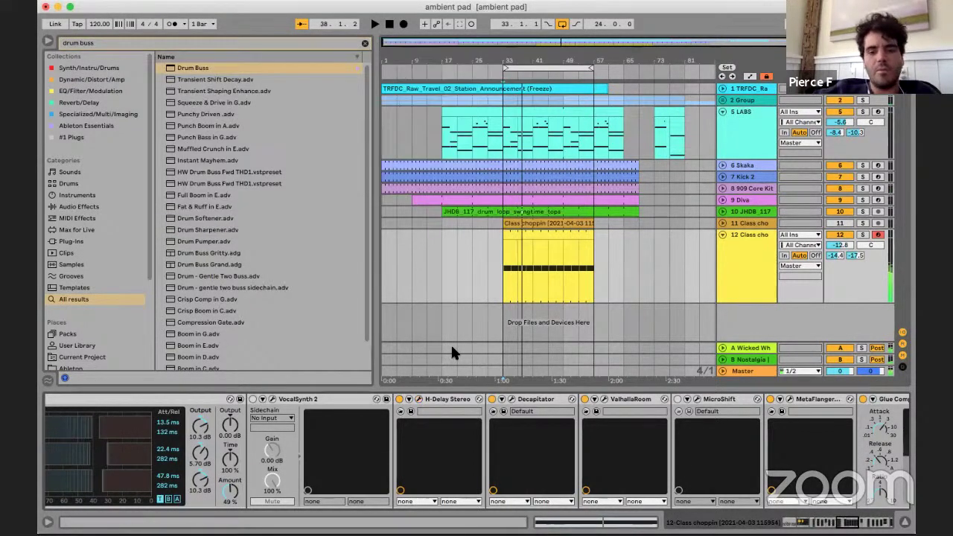
scroll(478, 461, left, 10)
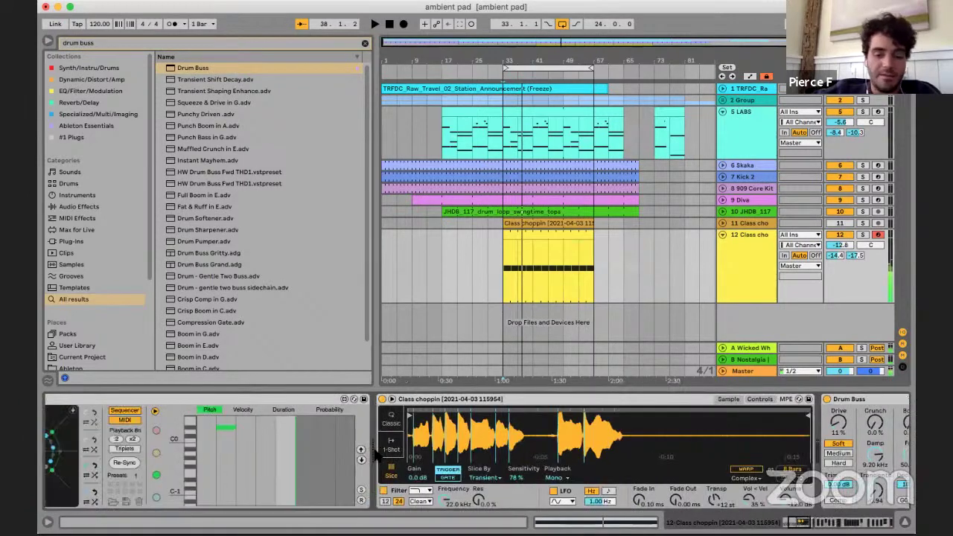
scroll(374, 453, right, 10)
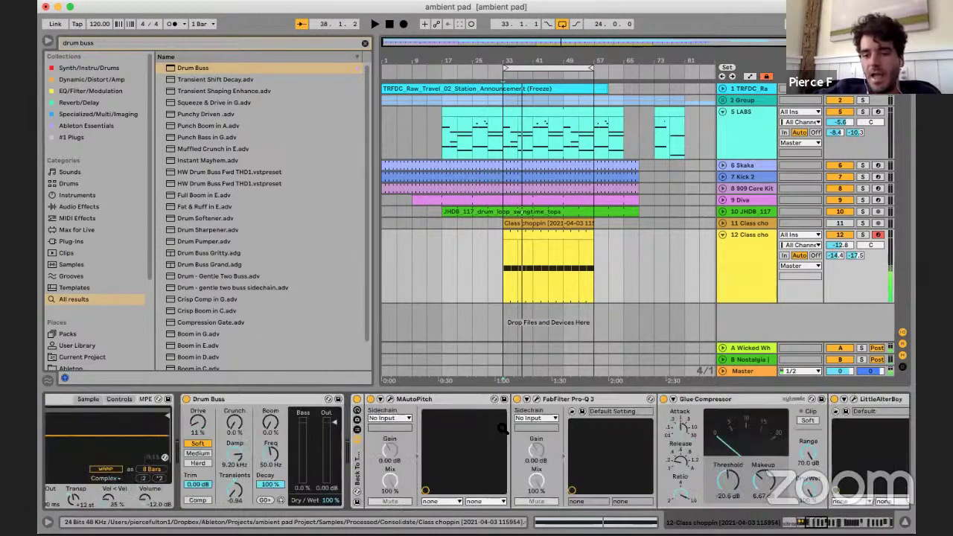
scroll(477, 452, left, 10)
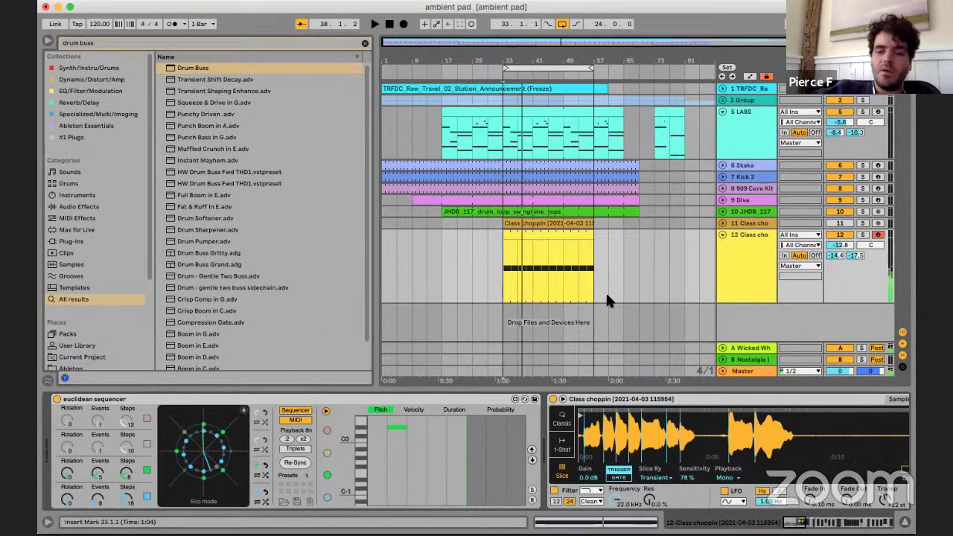
- Duplicate the LABS track with its device chain and delete all clips from the duplicate
click(753, 113)
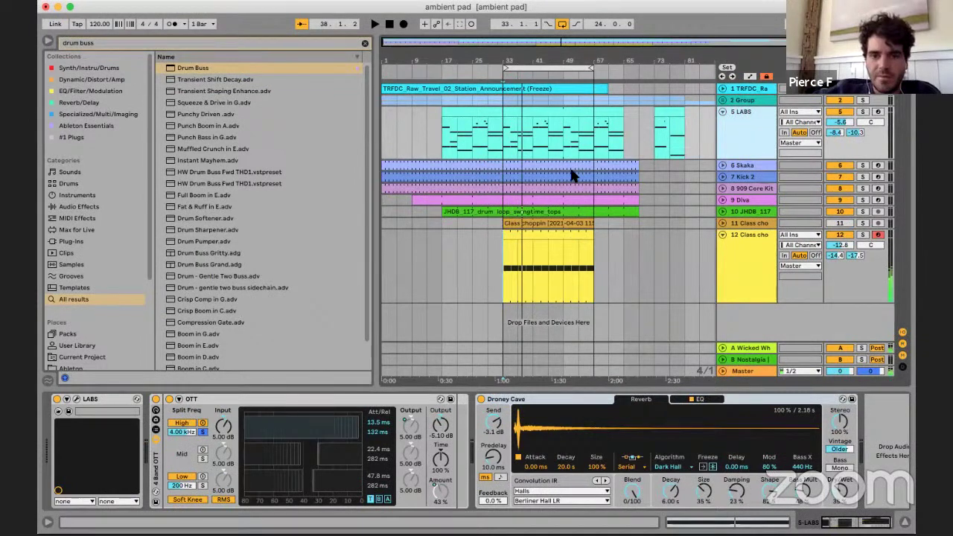
key(super+d)
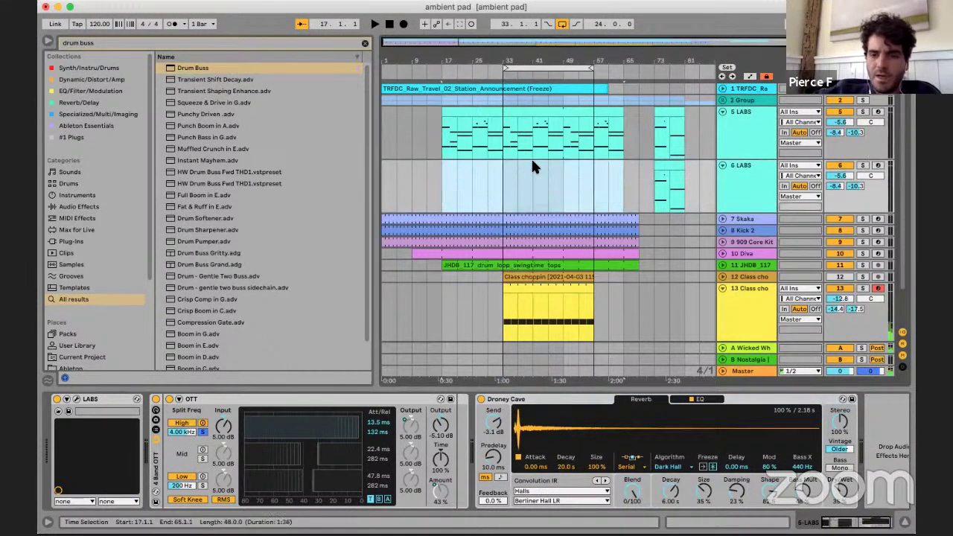
click(663, 173)
key(Delete)
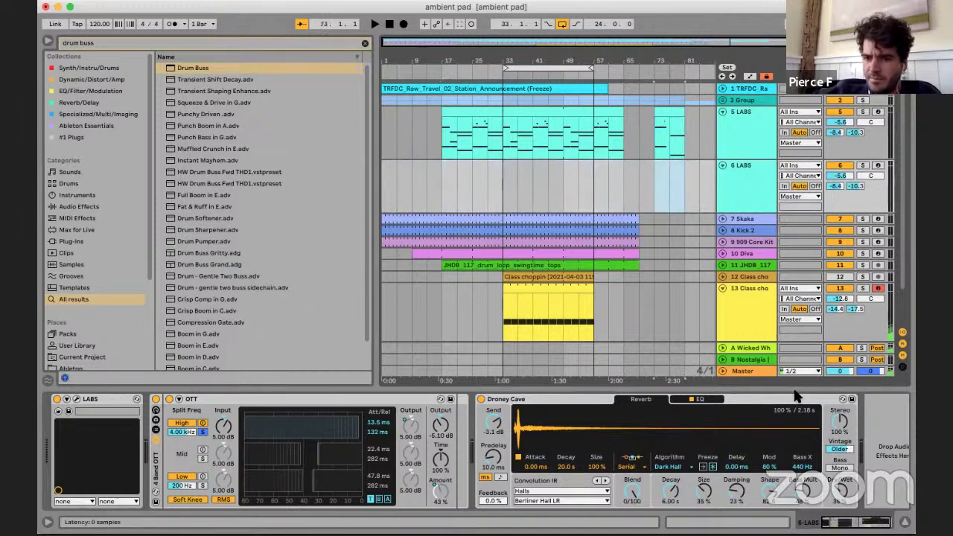
- Copy the long LABS clip from track 5 to the duplicate track 6 at bar 33, and trim its end to bar 57
click(763, 347)
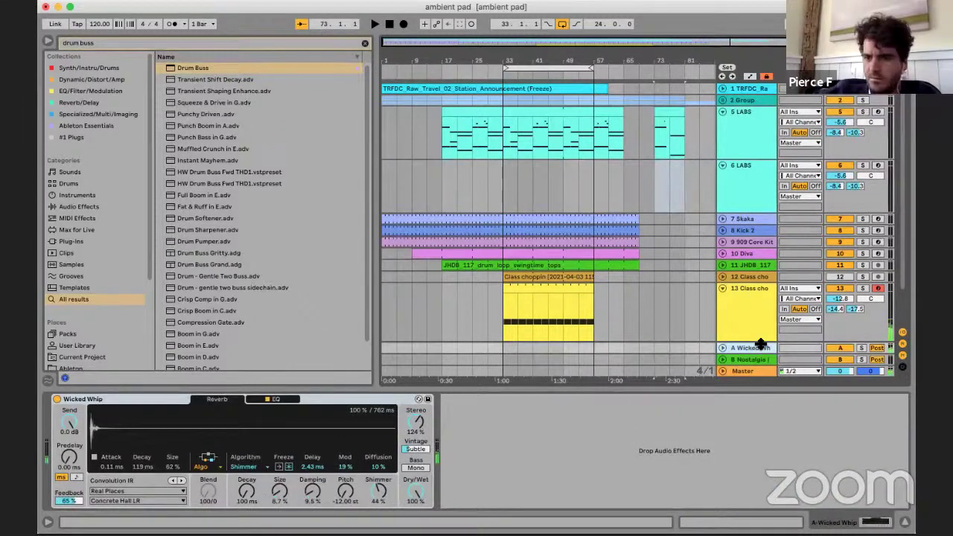
click(830, 348)
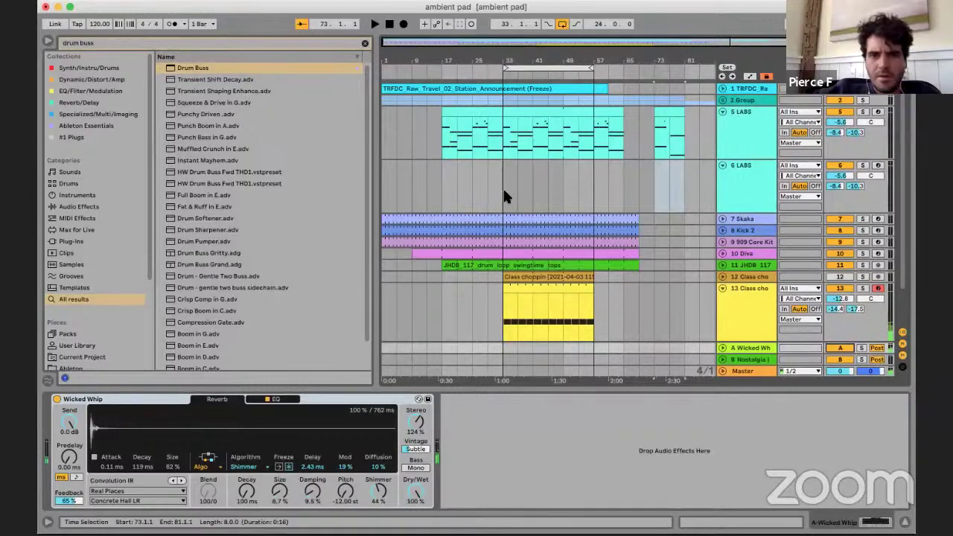
drag(464, 121, 525, 192)
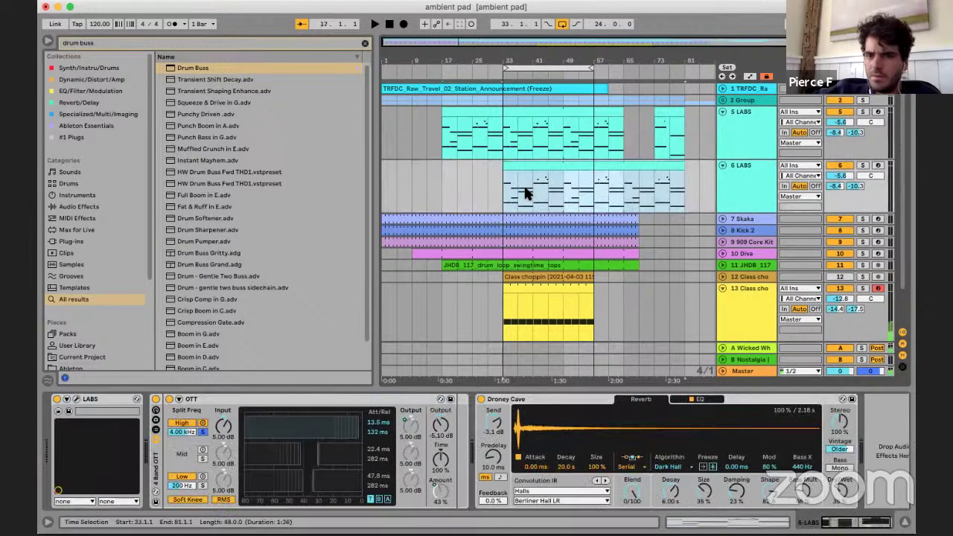
drag(684, 168, 593, 168)
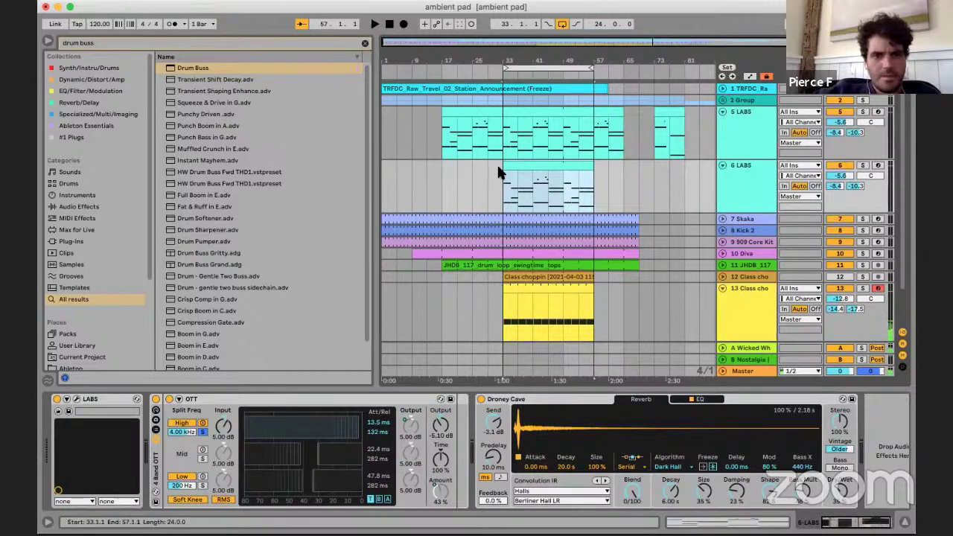
- Search the browser for "euc", load euclidean sequencer.amxd onto LABS track 6 before the instrument, and solo the track
click(495, 186)
key(super+f)
text(euc)
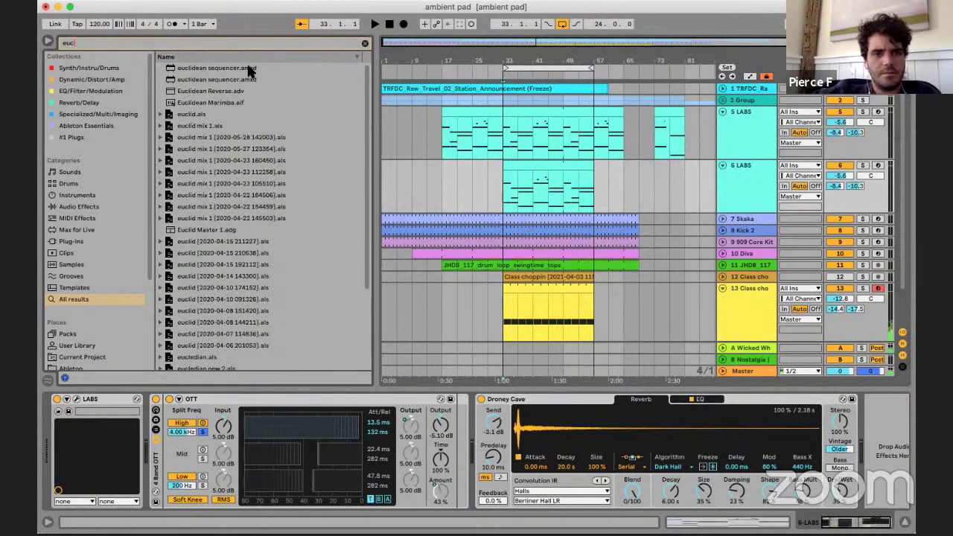
key(Down)
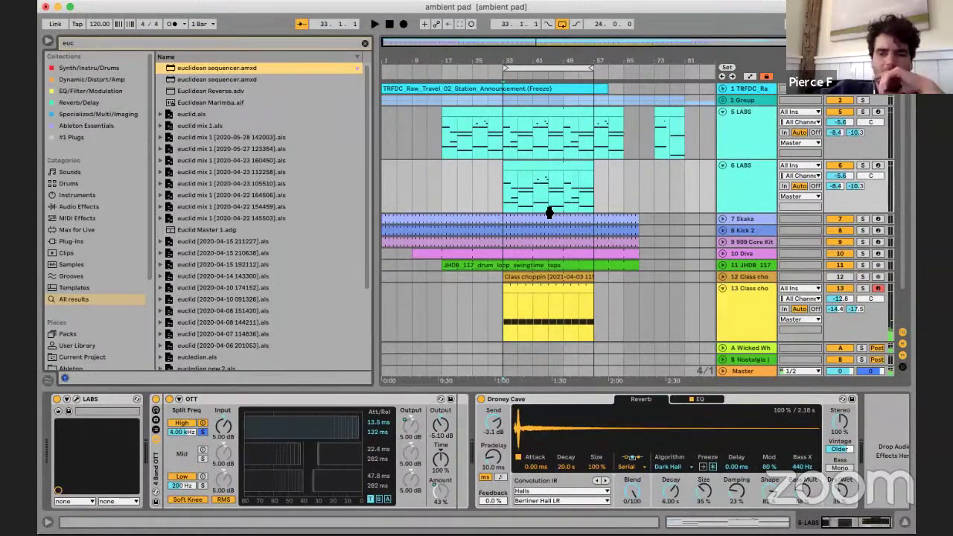
key(Return)
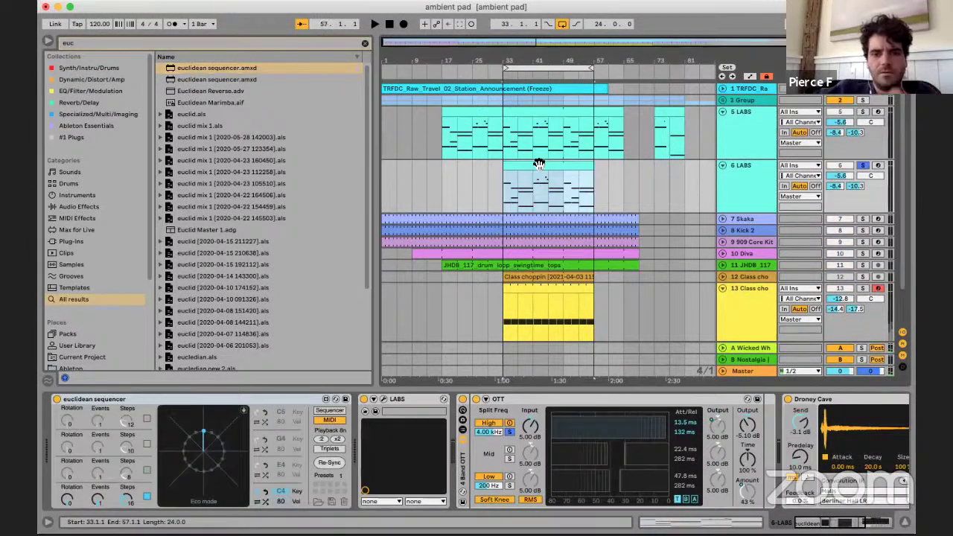
- Delete every note in track 6's LABS clip except the first D2 note
click(542, 166)
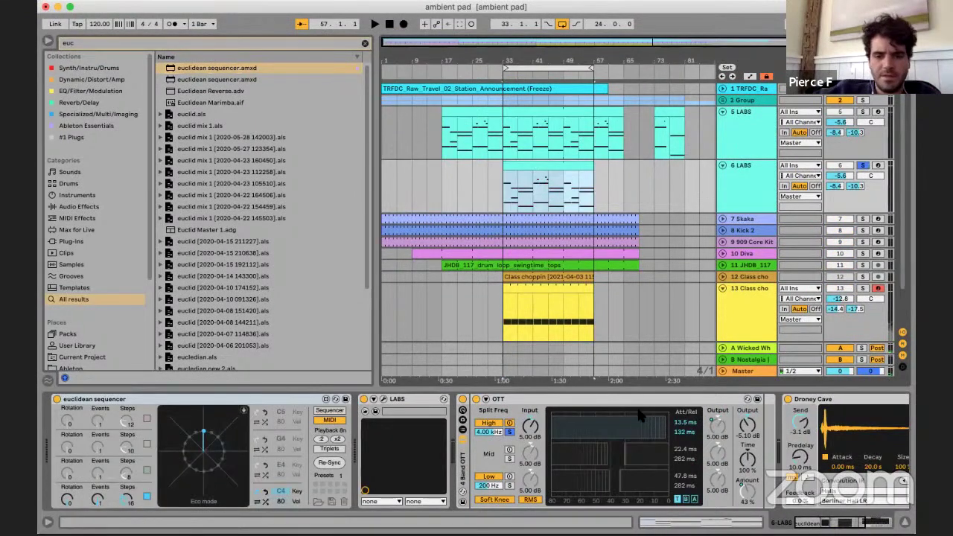
double_click(539, 166)
drag(349, 316, 616, 376)
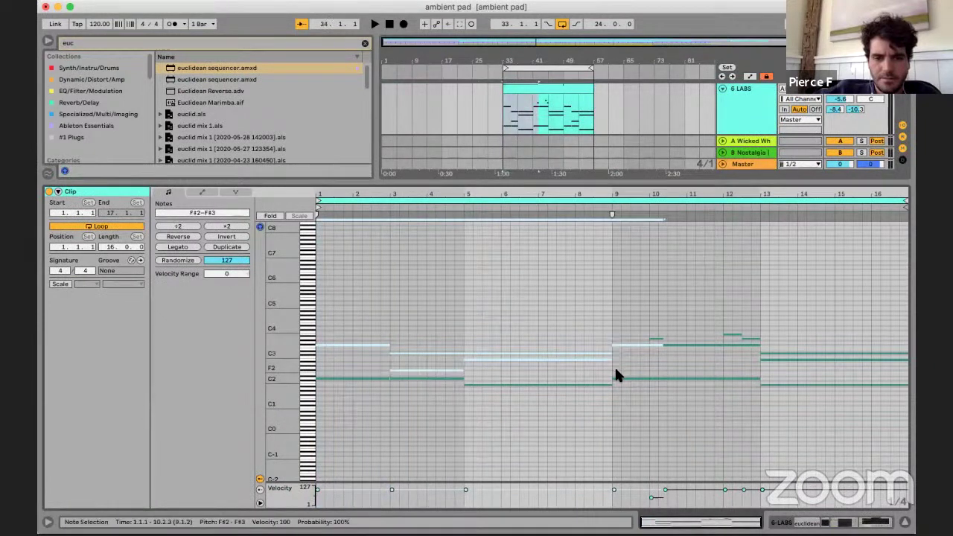
key(Delete)
drag(452, 319, 795, 491)
key(Delete)
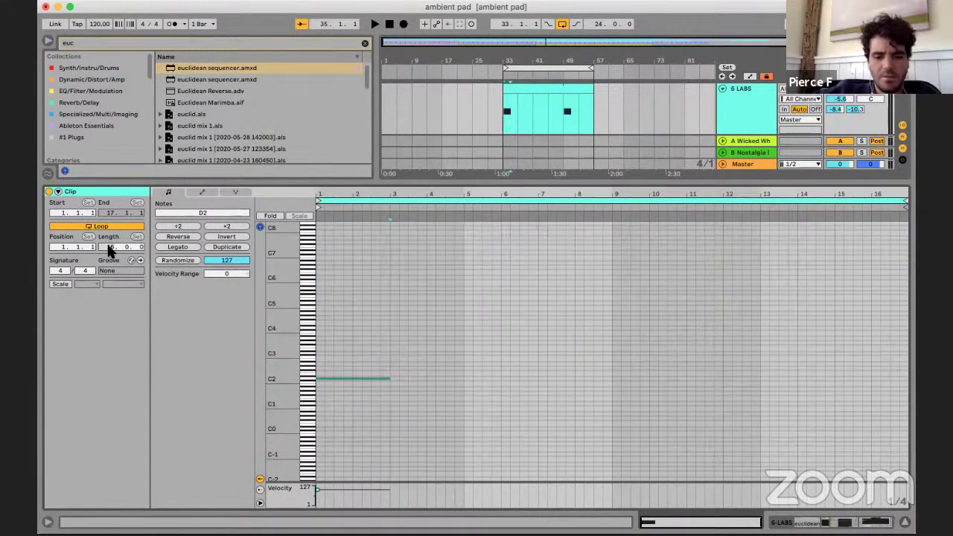
- Set the clip's loop length to 8 bars and extend the D2 note across the whole loop with Legato
text(8)
key(Return)
click(321, 291)
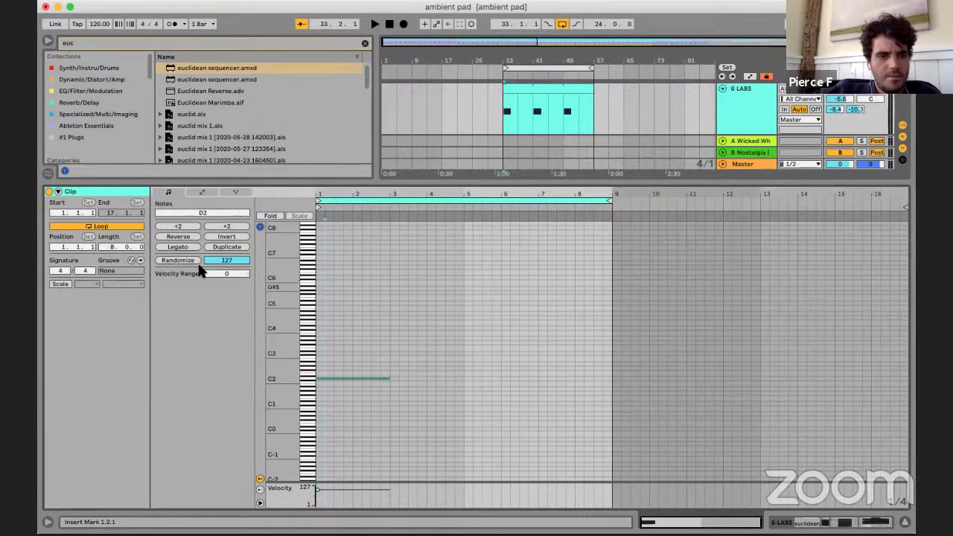
key(super+a)
click(179, 247)
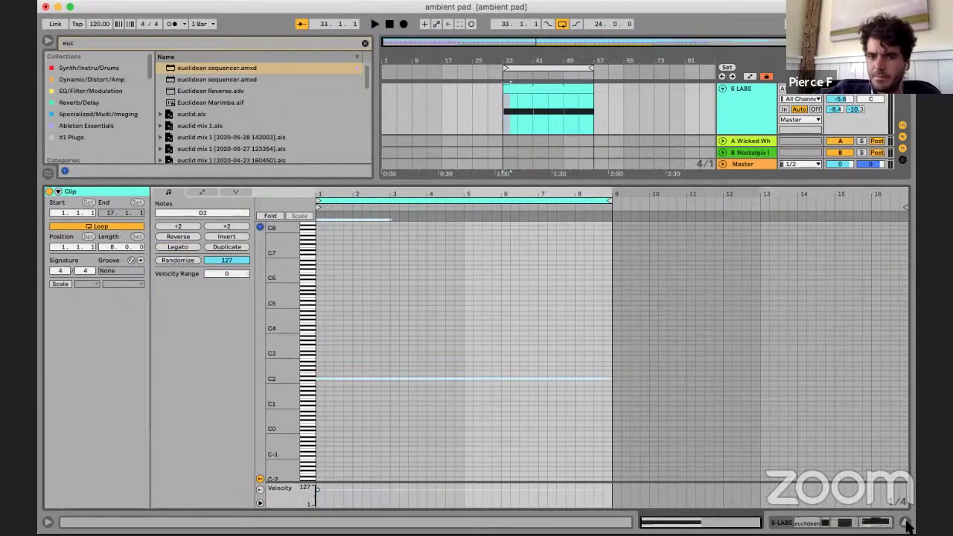
- During playback, set the Euclidean sequencer's blue sequence to 7 events, switch the device to Sequencer mode, and show that sequence's pitch pattern
key(space)
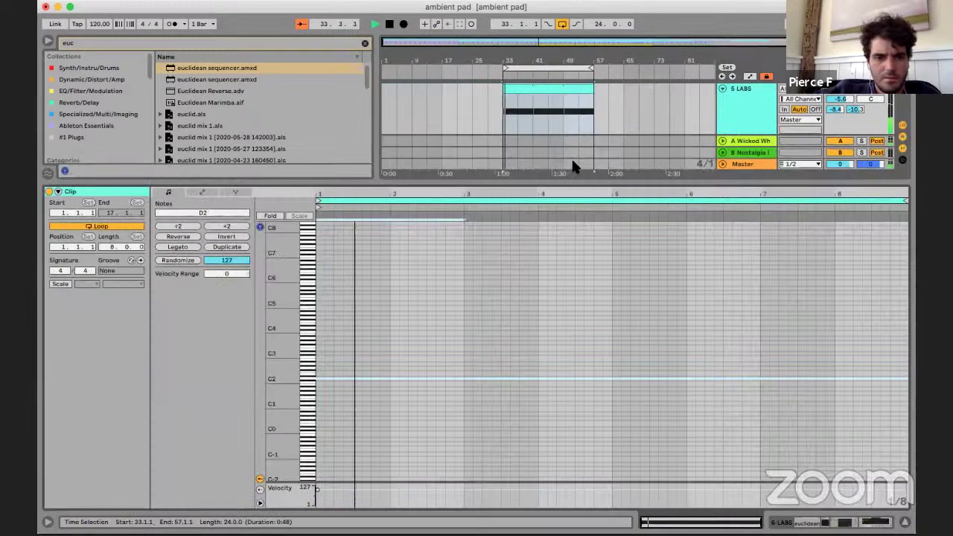
click(824, 521)
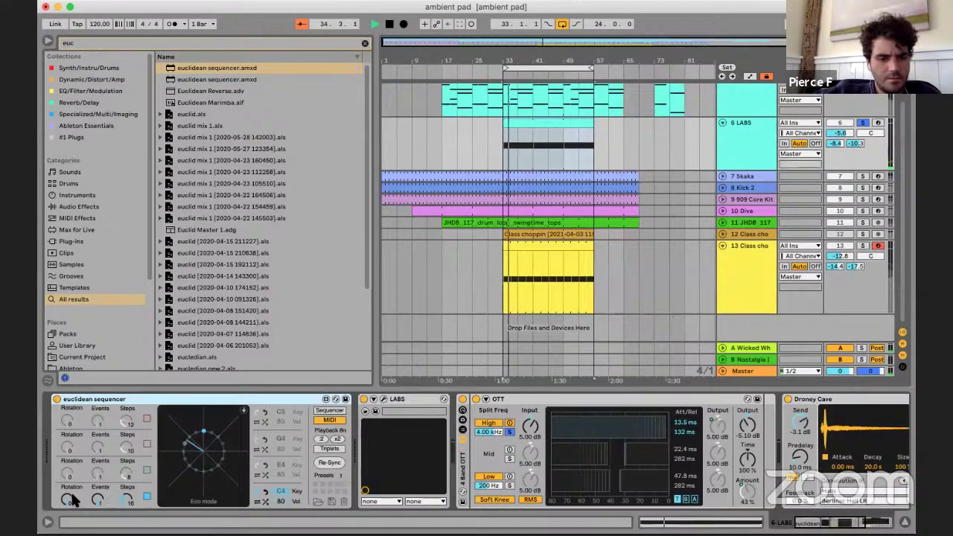
mouse_move(97, 497)
mouse_down()
mouse_move(97, 482)
mouse_move(98, 497)
mouse_up()
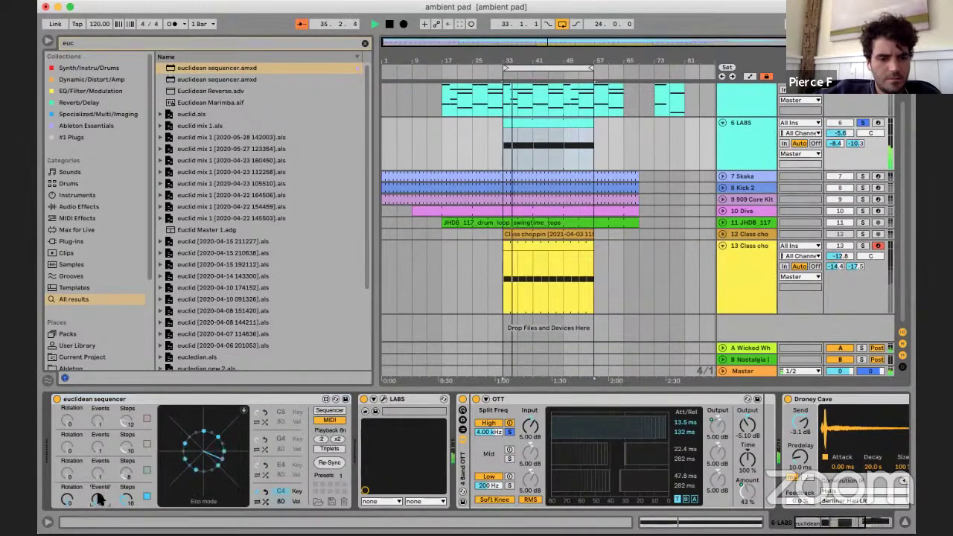
click(324, 411)
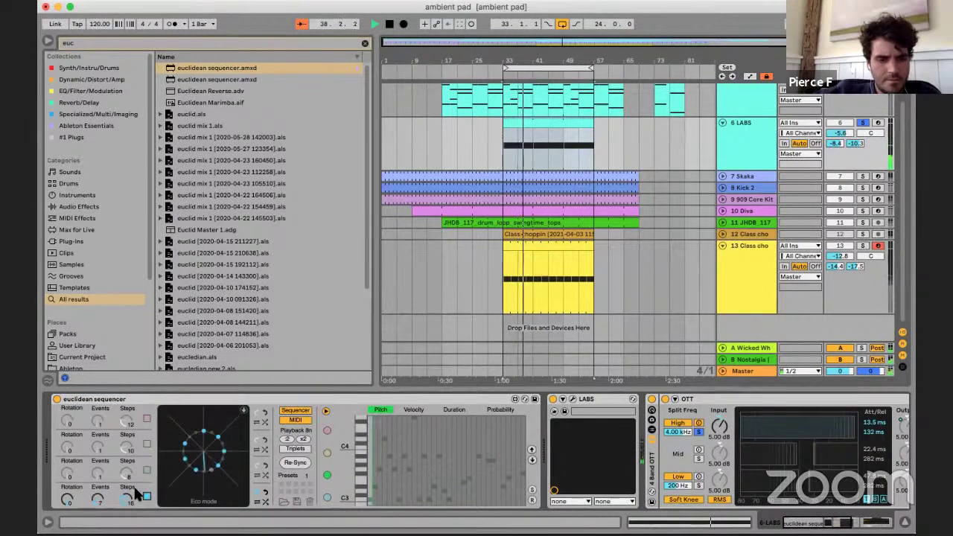
click(326, 496)
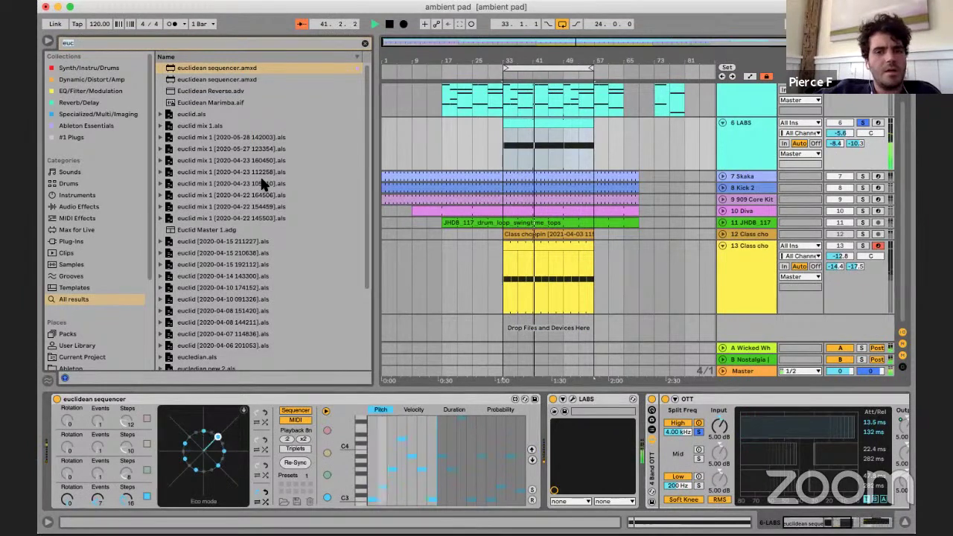
- Insert the Scale effect's Major preset between the Euclidean sequencer and LABS, with its base set to D
key(Escape)
click(78, 218)
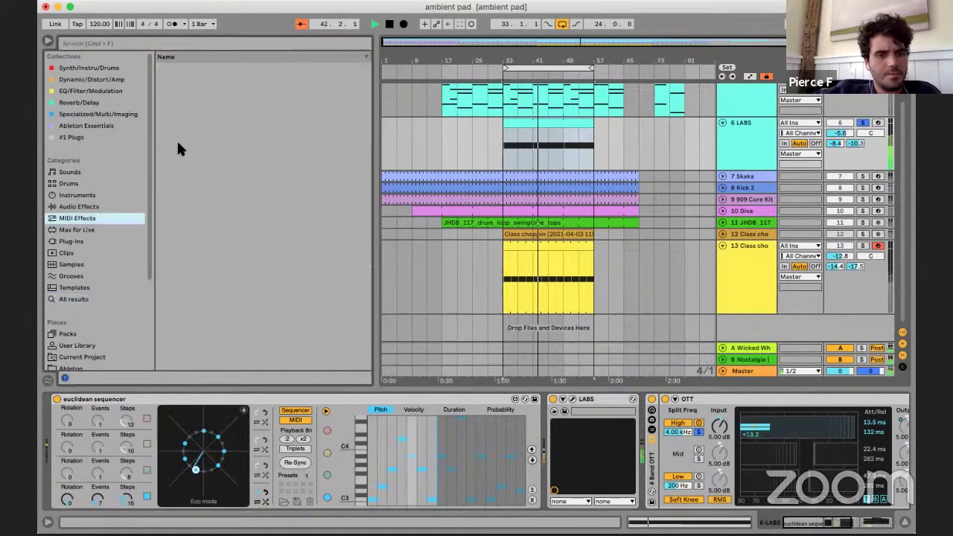
click(219, 79)
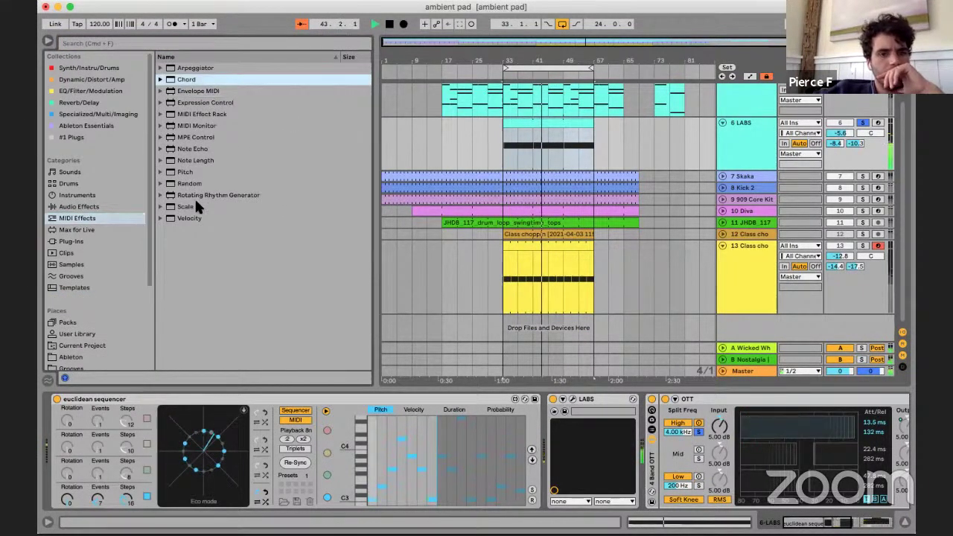
click(160, 206)
scroll(277, 219, down, 3)
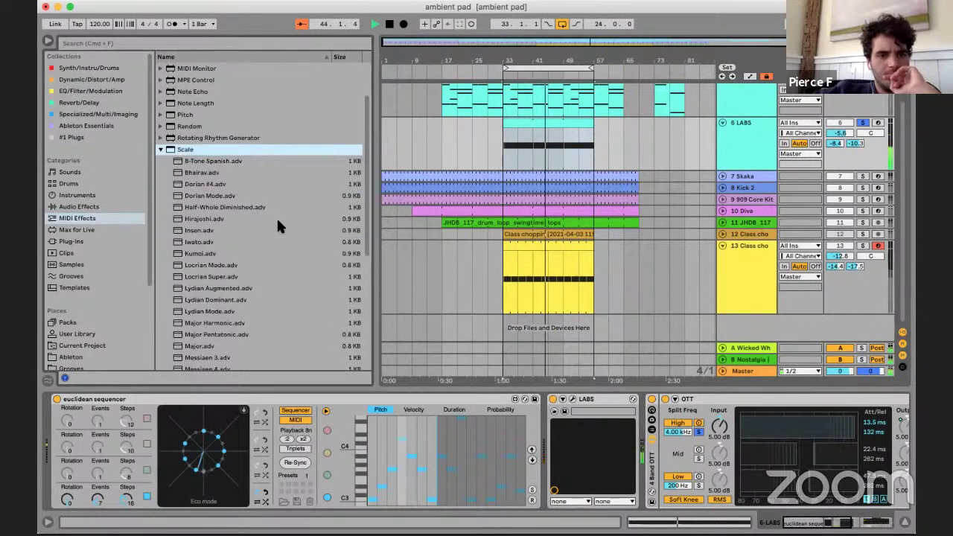
scroll(276, 216, down, 3)
click(197, 274)
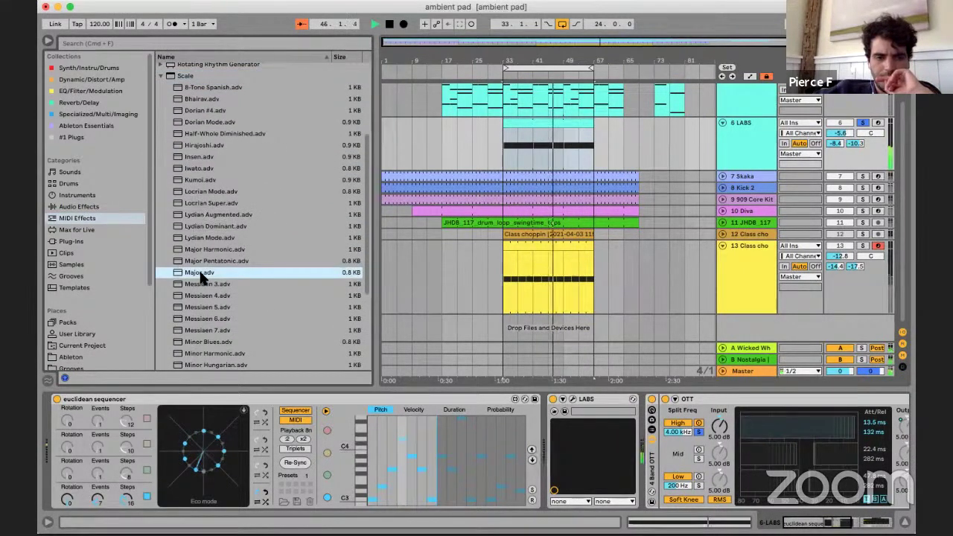
drag(201, 277, 547, 443)
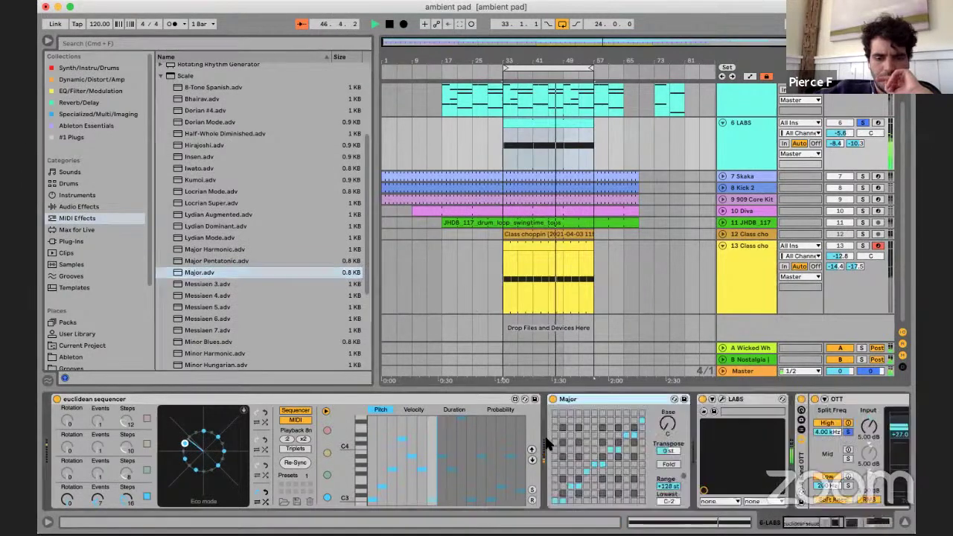
- Enable the green Euclidean sequence, set it to 10 steps with more events, and redraw the pitches of its active steps
click(145, 469)
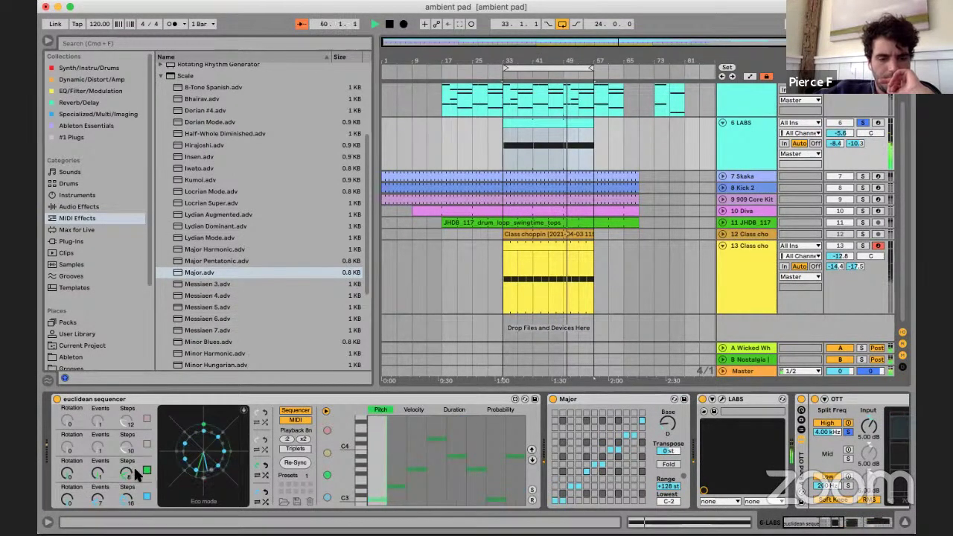
drag(125, 469, 126, 459)
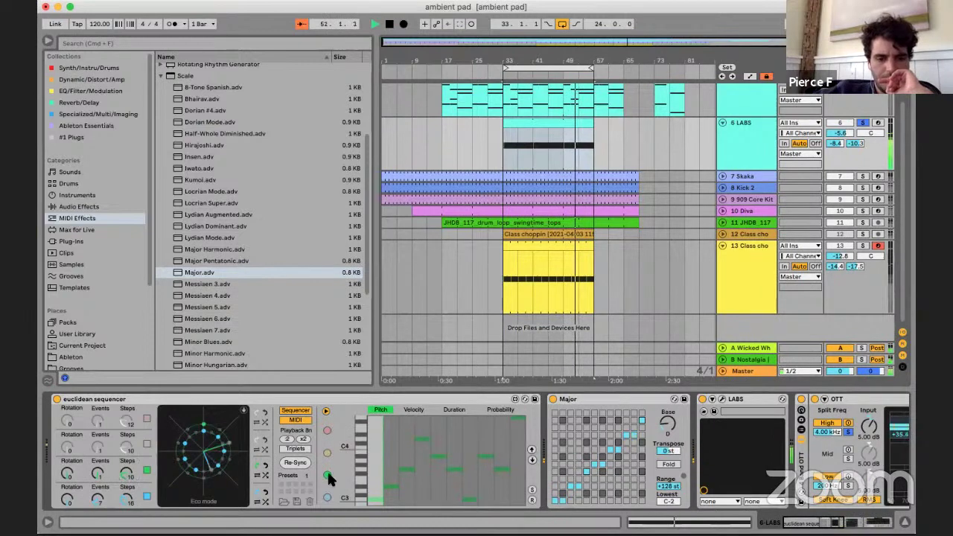
click(103, 474)
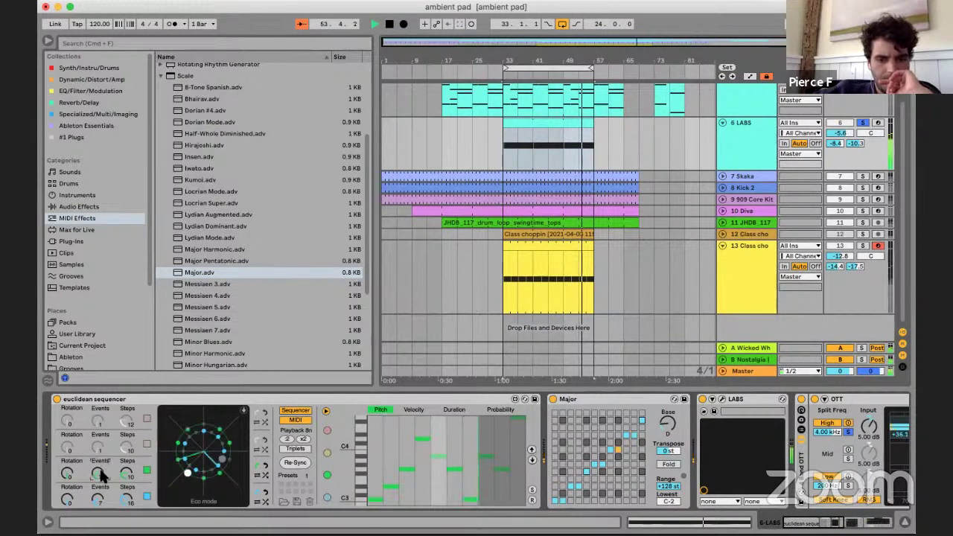
click(371, 433)
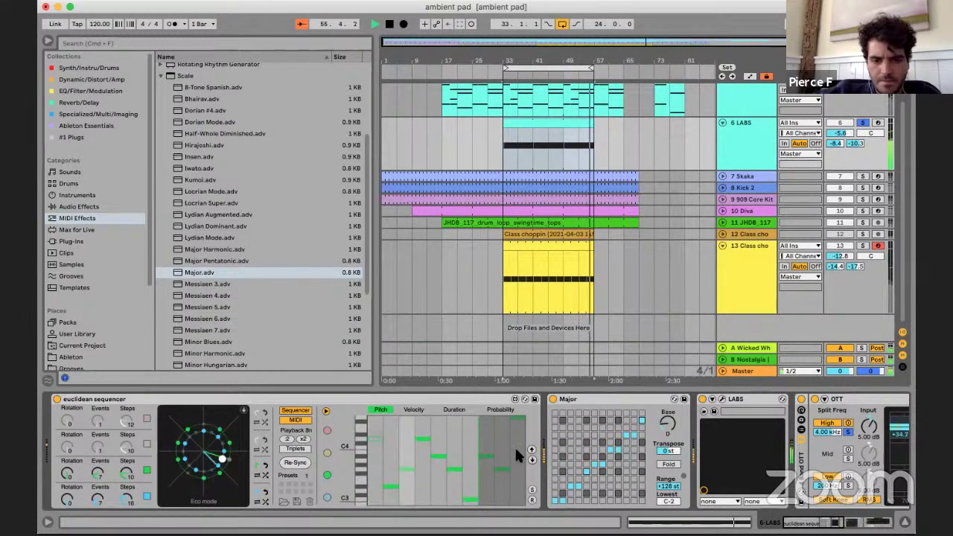
click(531, 450)
click(530, 460)
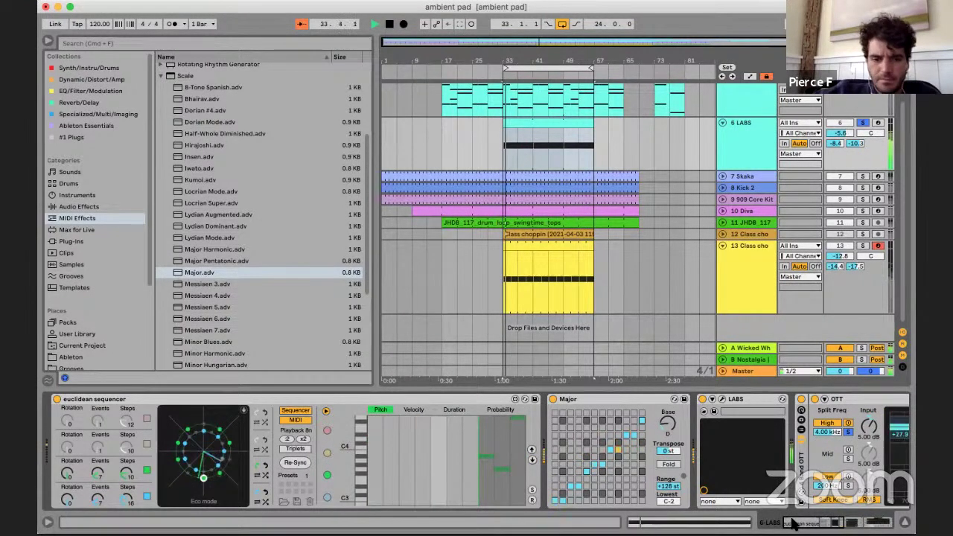
- Stop playback and freeze track 13, the sliced Class choppin Simpler track
click(902, 523)
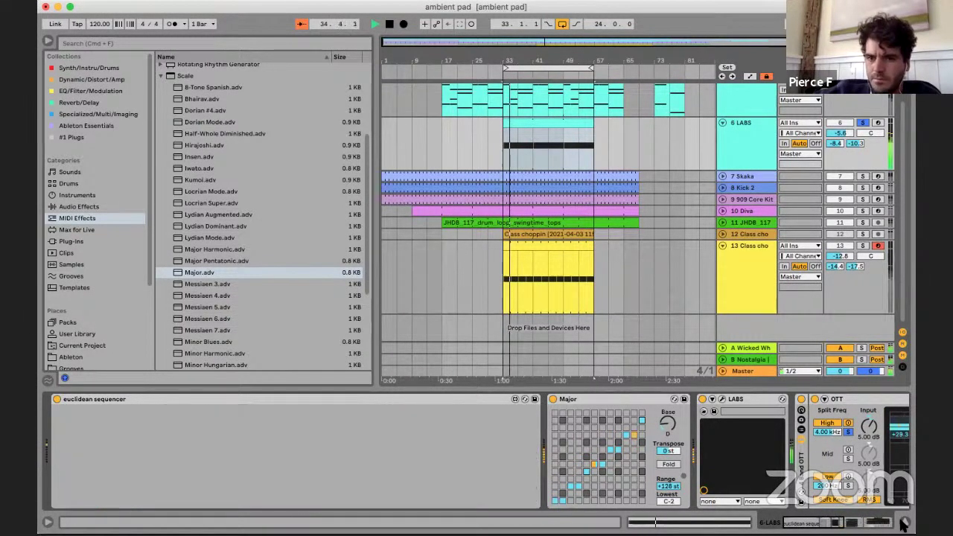
click(903, 523)
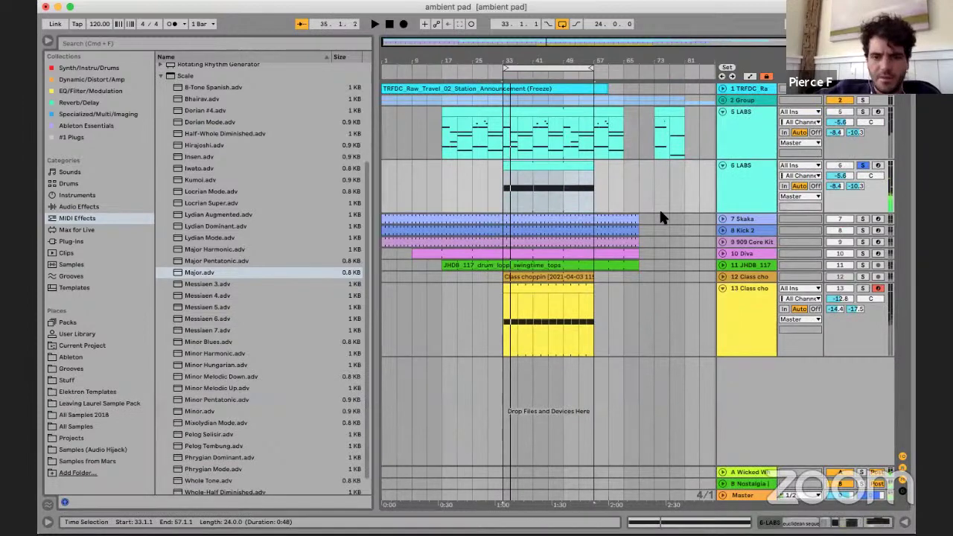
key(Tab)
scroll(662, 193, right, 3)
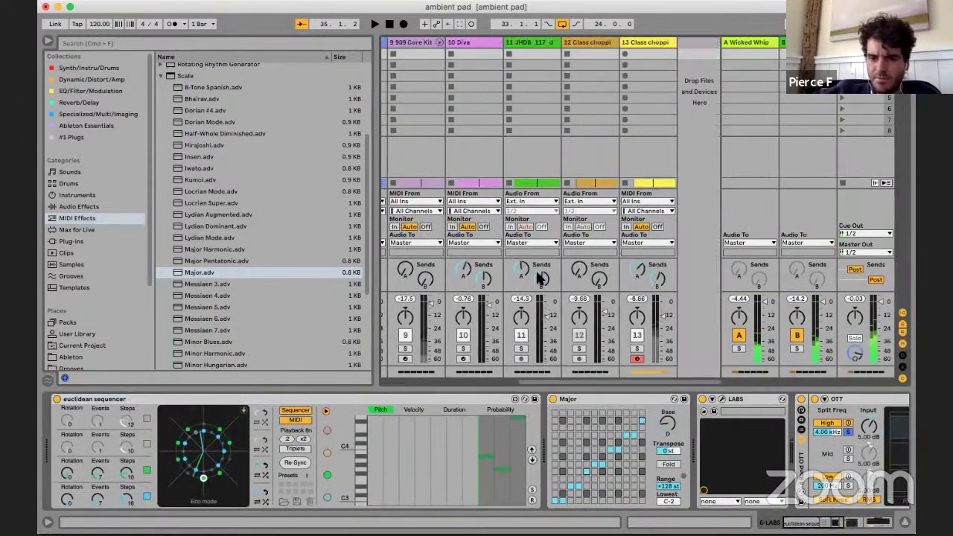
click(644, 42)
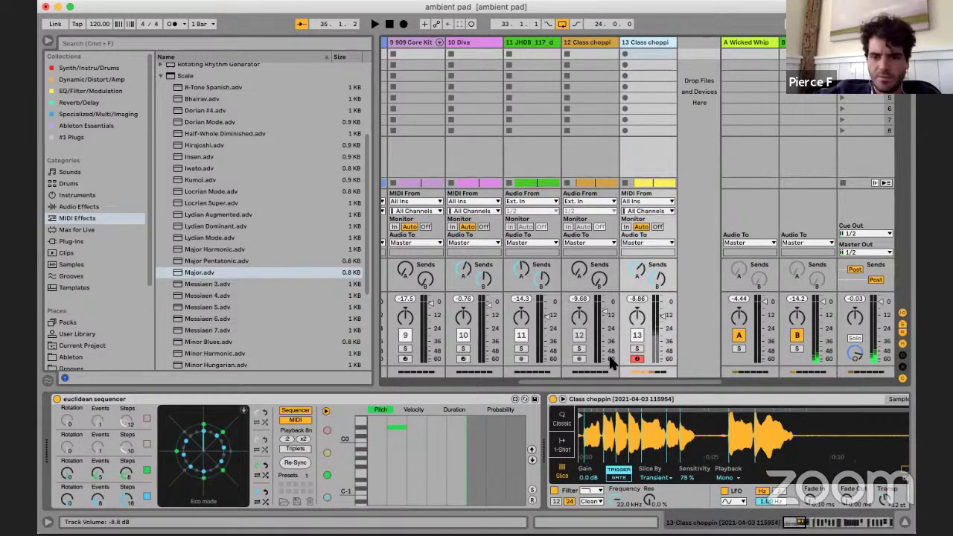
key(Tab)
right_click(745, 301)
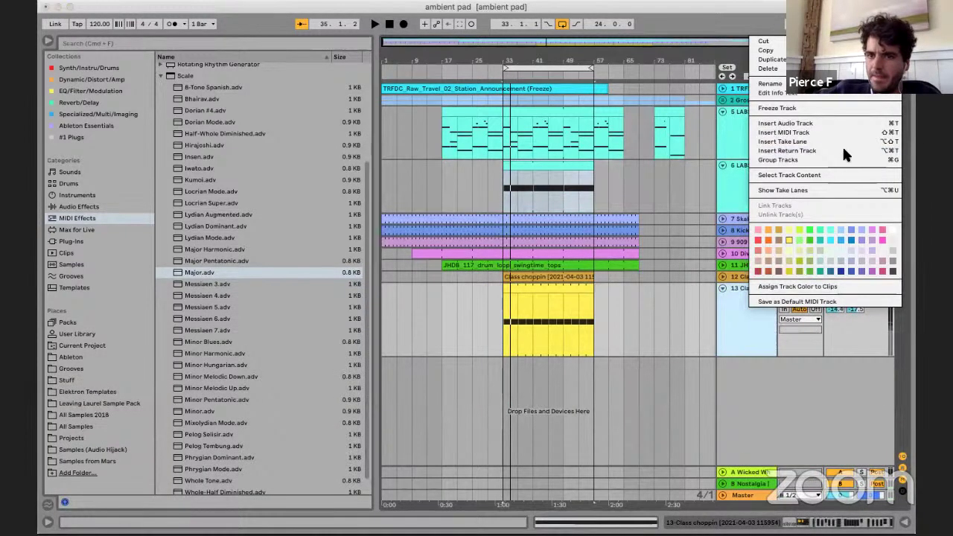
click(785, 107)
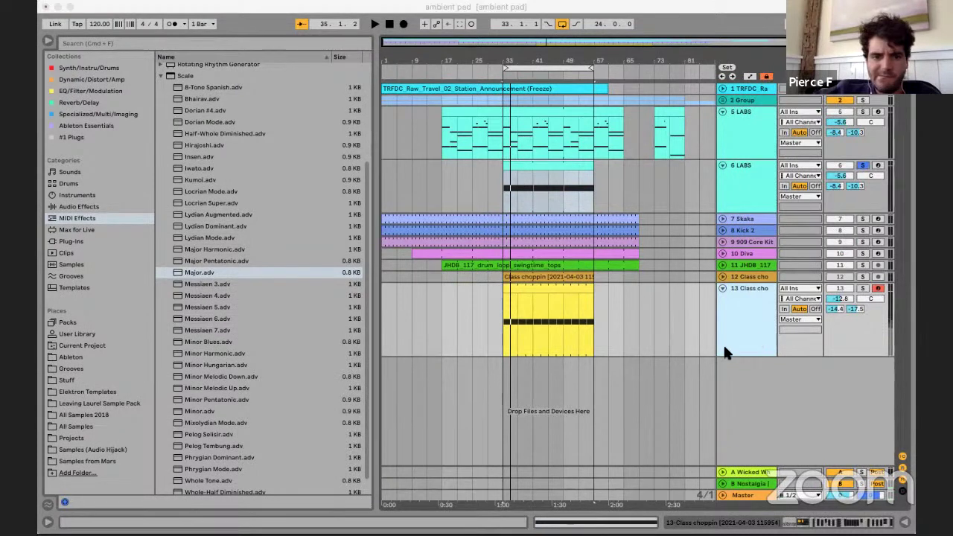
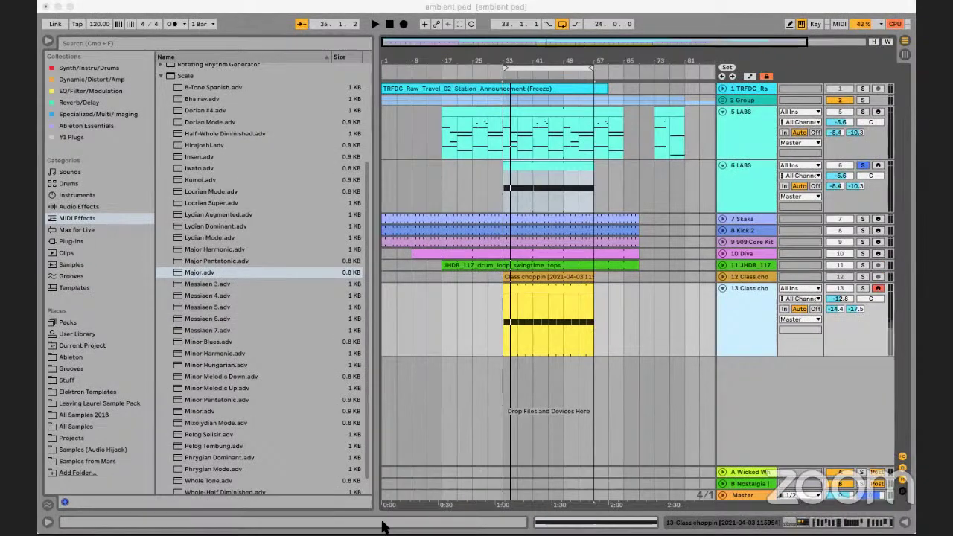
click(748, 289)
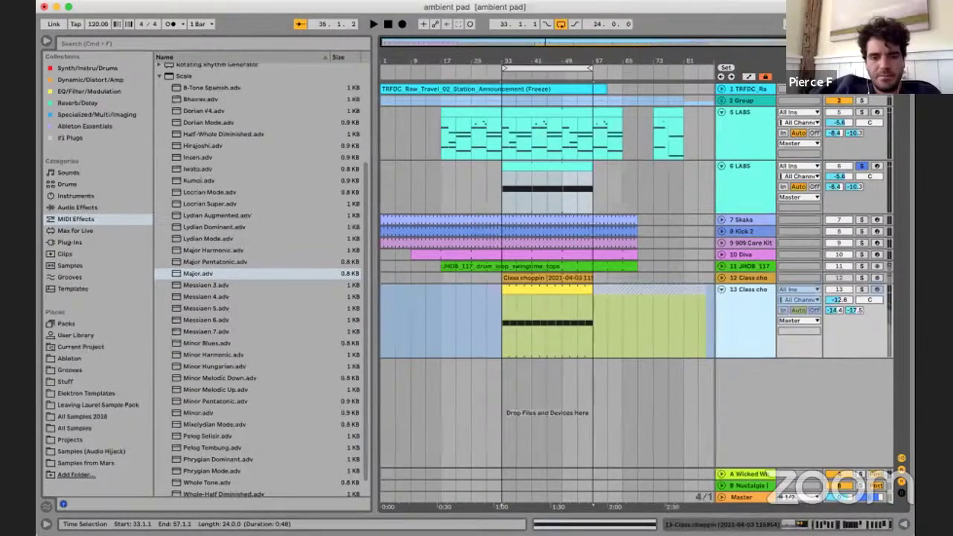
- Flatten the frozen Class choppin track 13 into audio
click(560, 290)
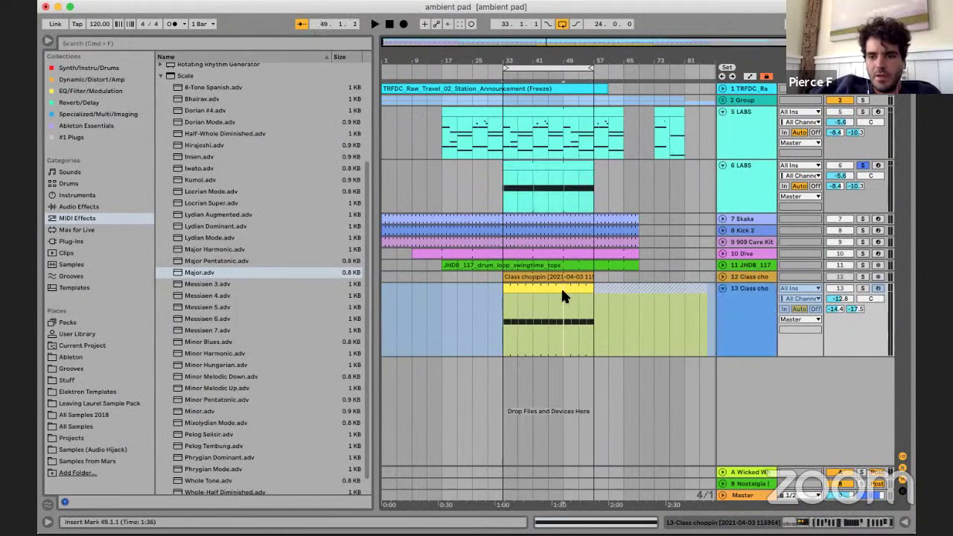
right_click(743, 308)
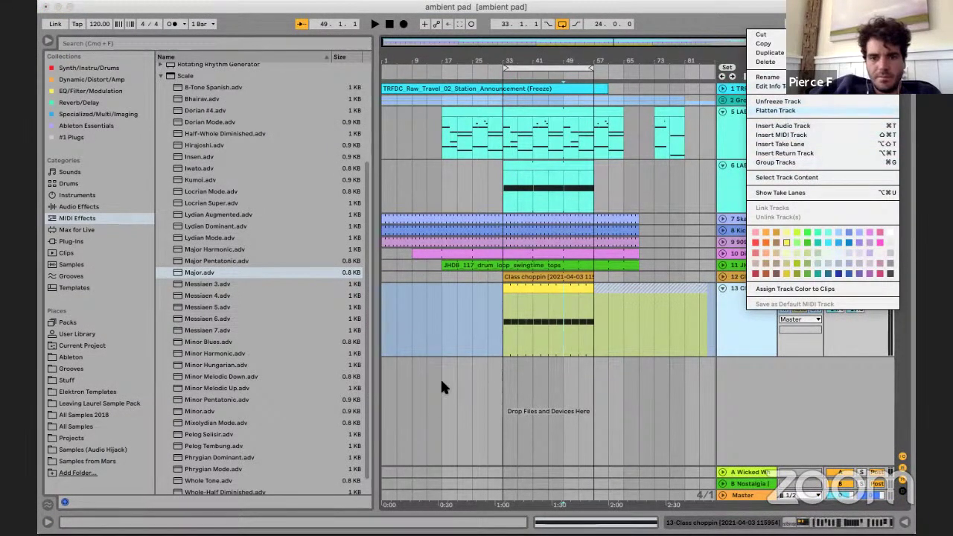
click(775, 110)
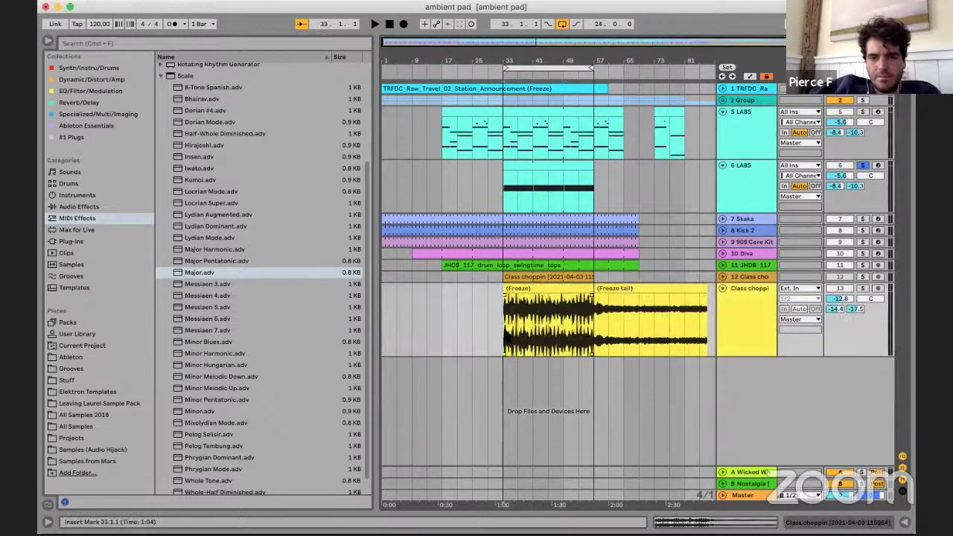
- During playback, lower LABS track 5's volume to -8.5 dB and LABS track 6's to -12 dB, then stop playback
key(space)
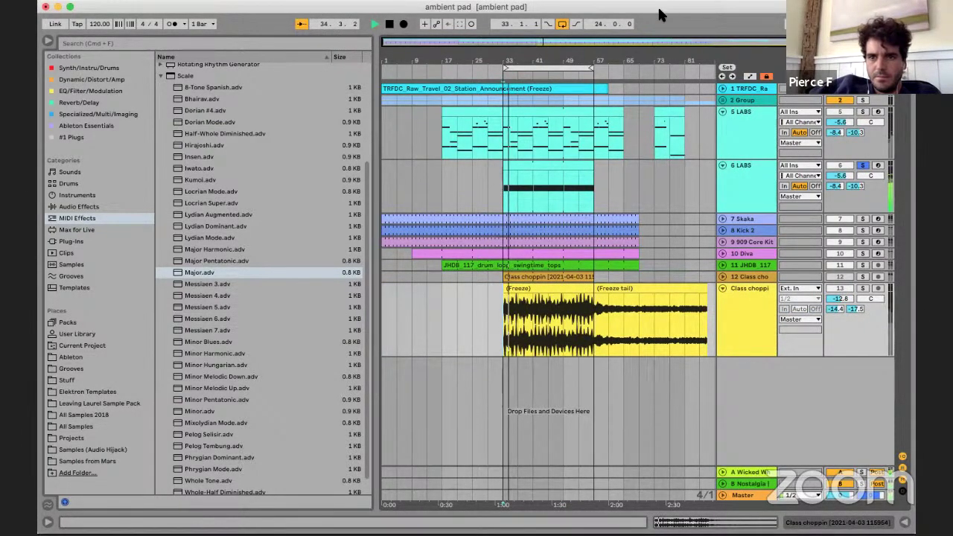
click(754, 178)
drag(849, 122, 838, 195)
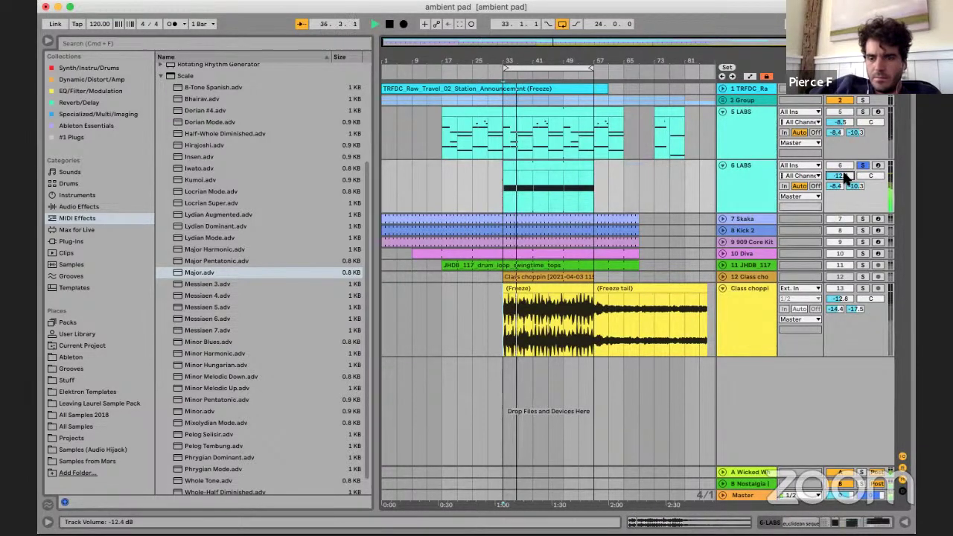
click(542, 169)
key(space)
- Show track 6's devices, randomize the velocities of the green and blue Euclidean sequences, and resume playback with the pitch pattern shown
click(851, 524)
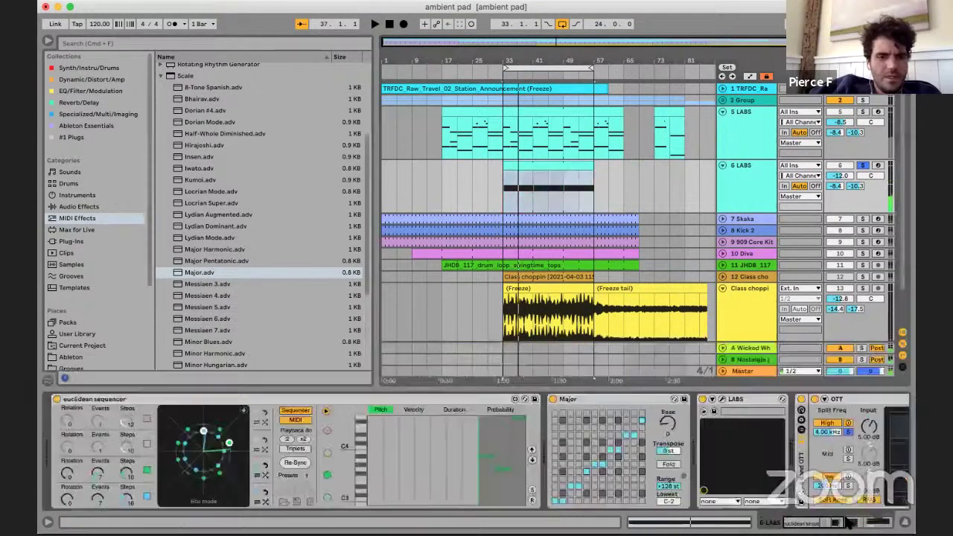
click(414, 411)
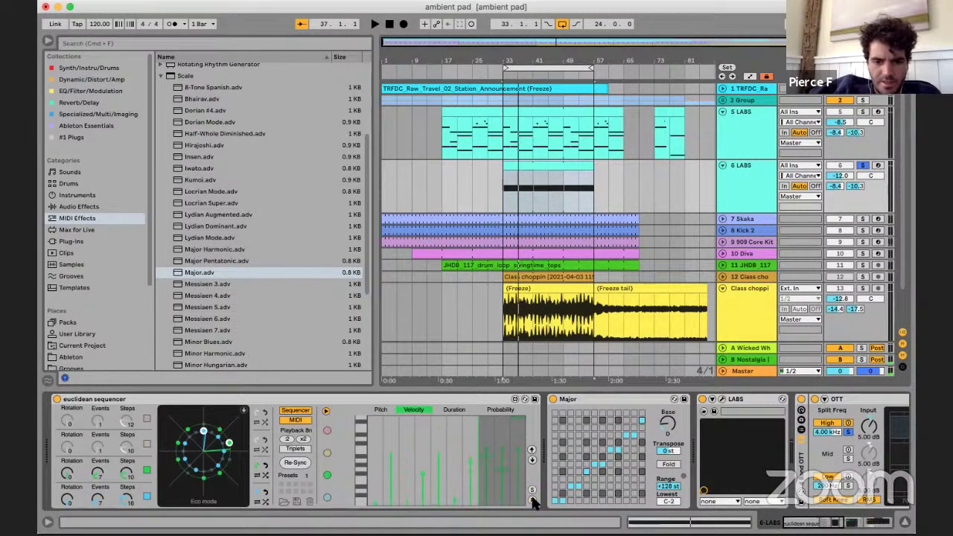
click(326, 496)
key(space)
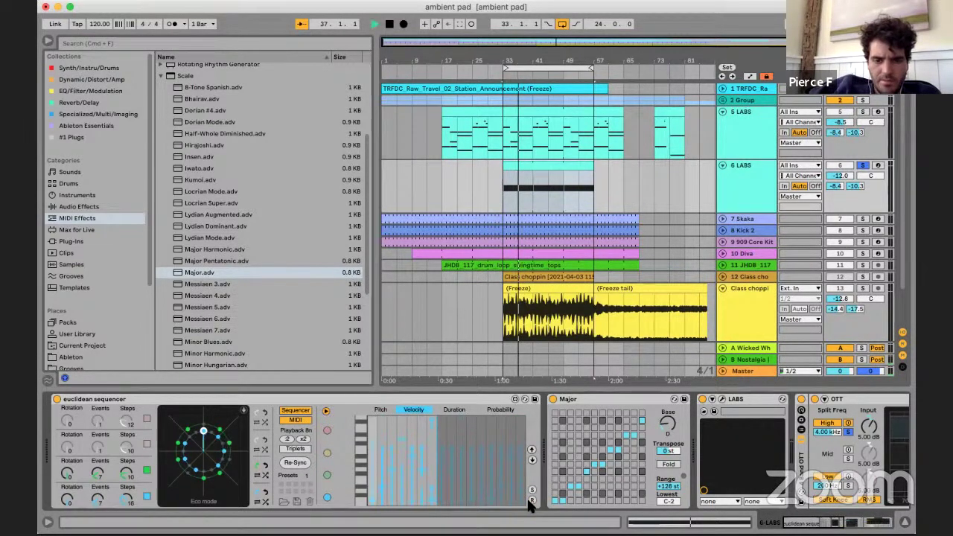
click(379, 410)
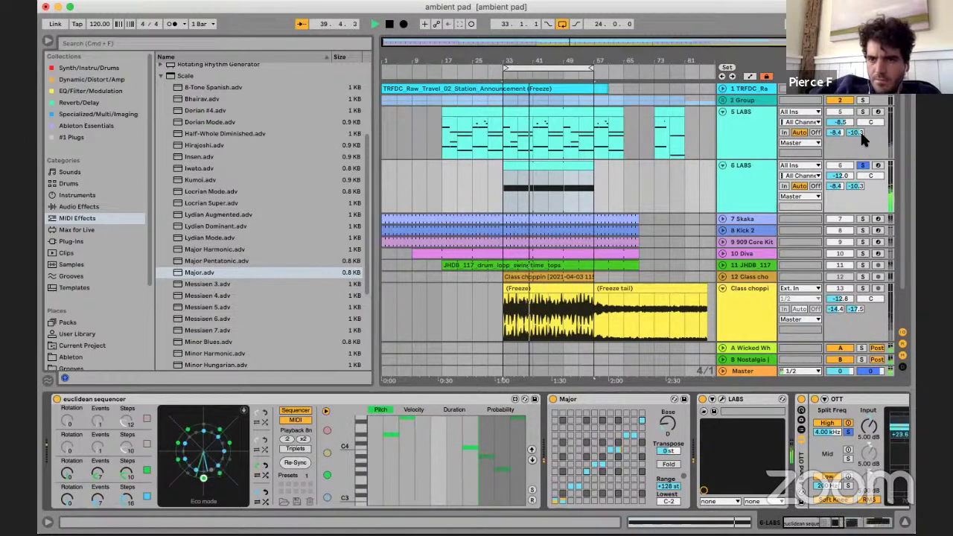
- Solo LABS track 5 together with track 6 and set track 6's volume to -14.5 dB
click(862, 110)
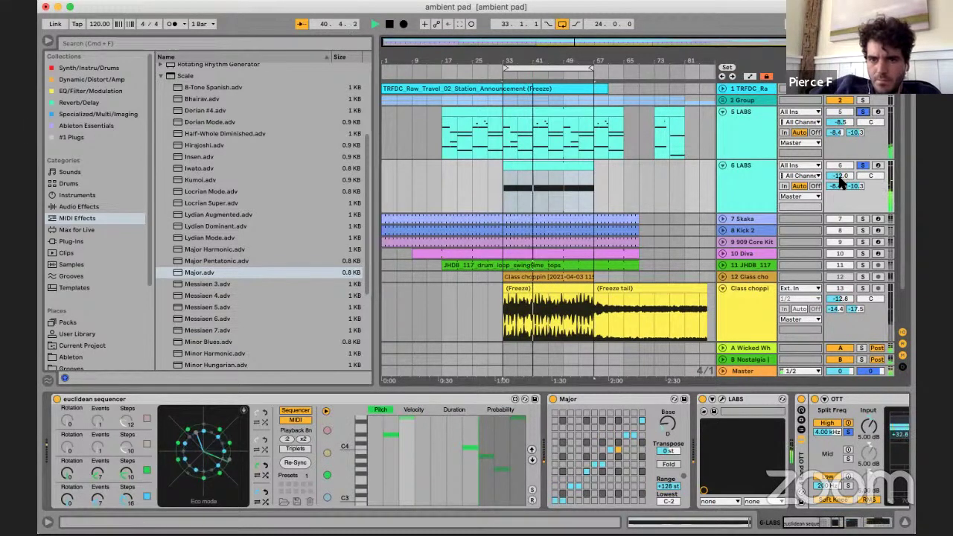
drag(839, 177, 788, 176)
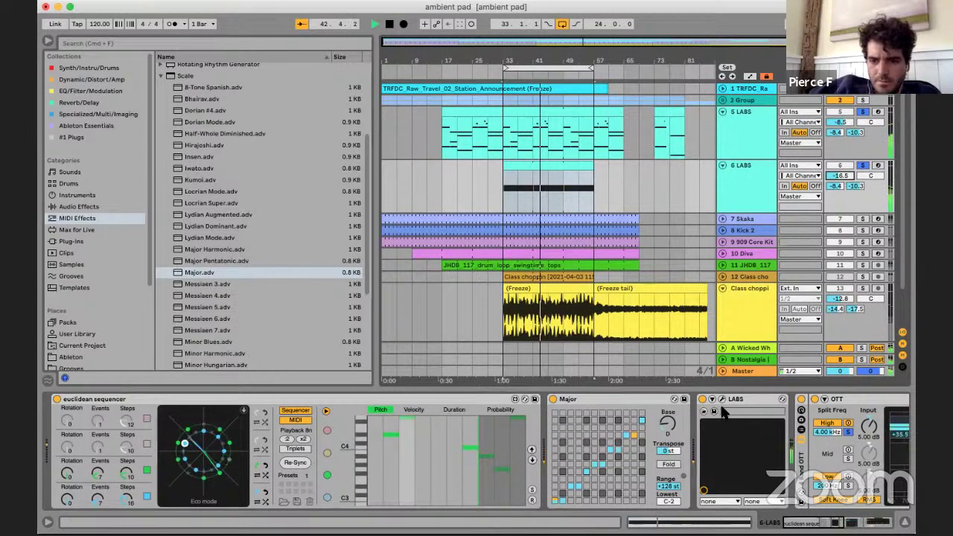
scroll(707, 409, right, 5)
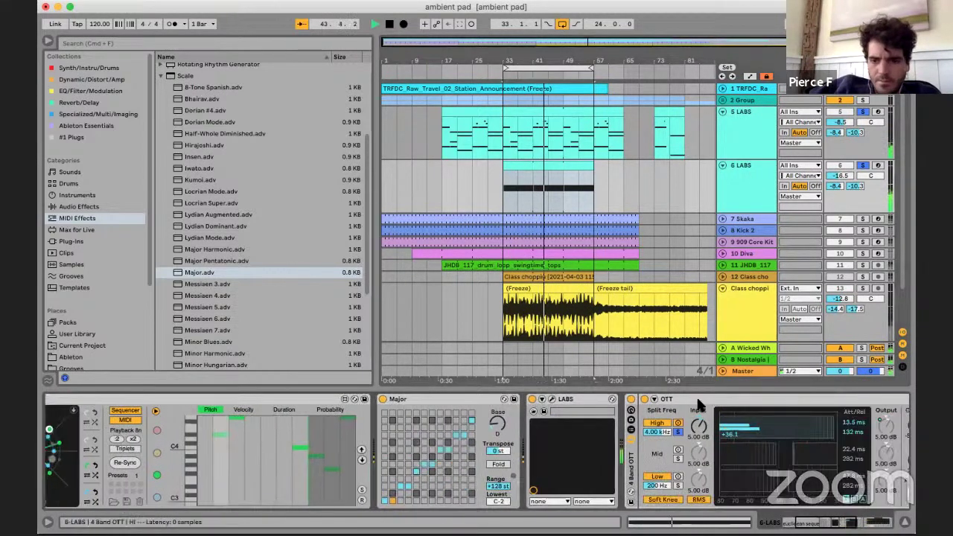
scroll(573, 406, right, 10)
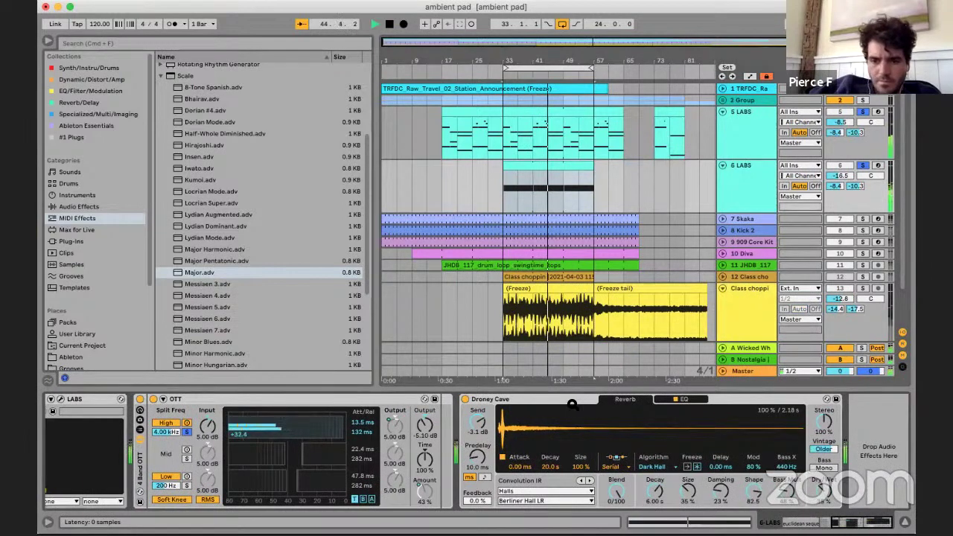
scroll(447, 439, left, 10)
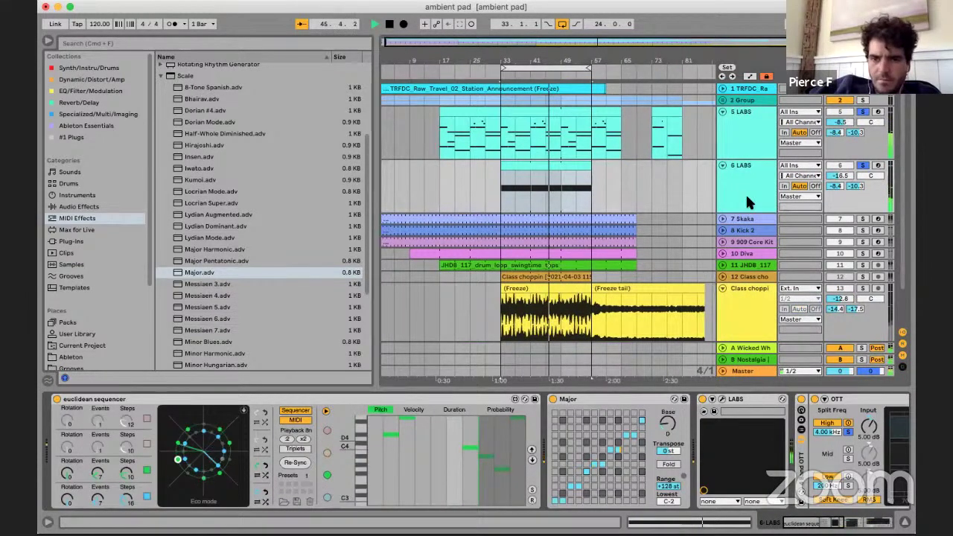
drag(832, 174, 832, 172)
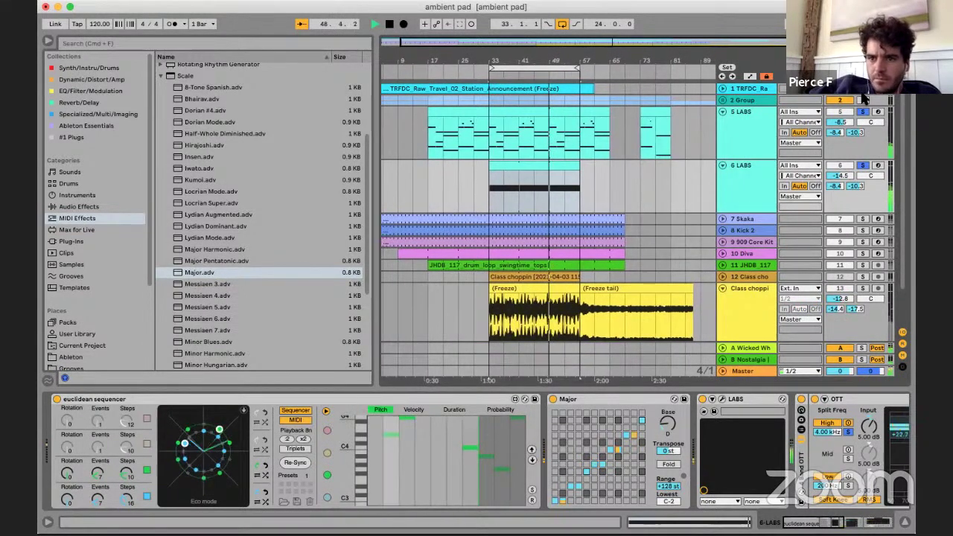
- Unfold 2 Group and add it to the soloed tracks
click(721, 103)
click(720, 101)
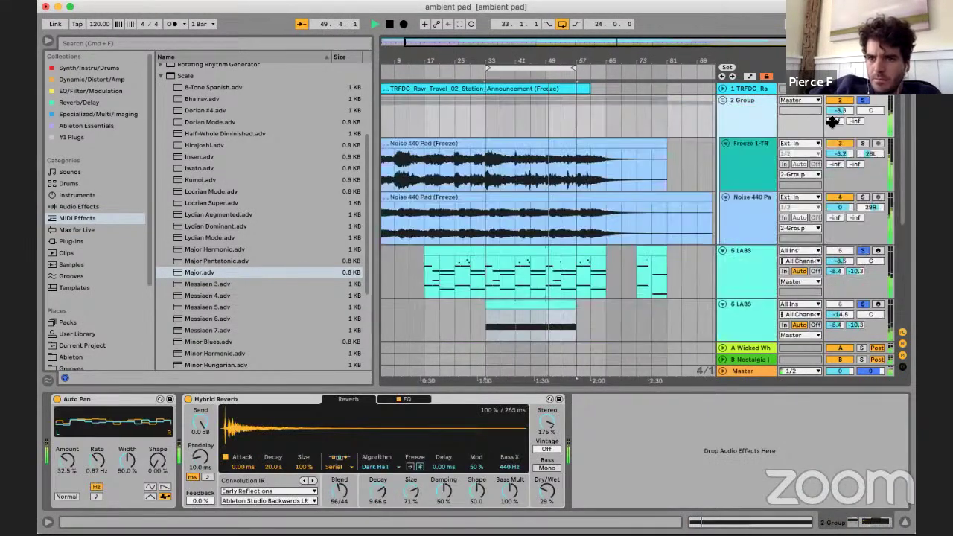
scroll(771, 283, down, 3)
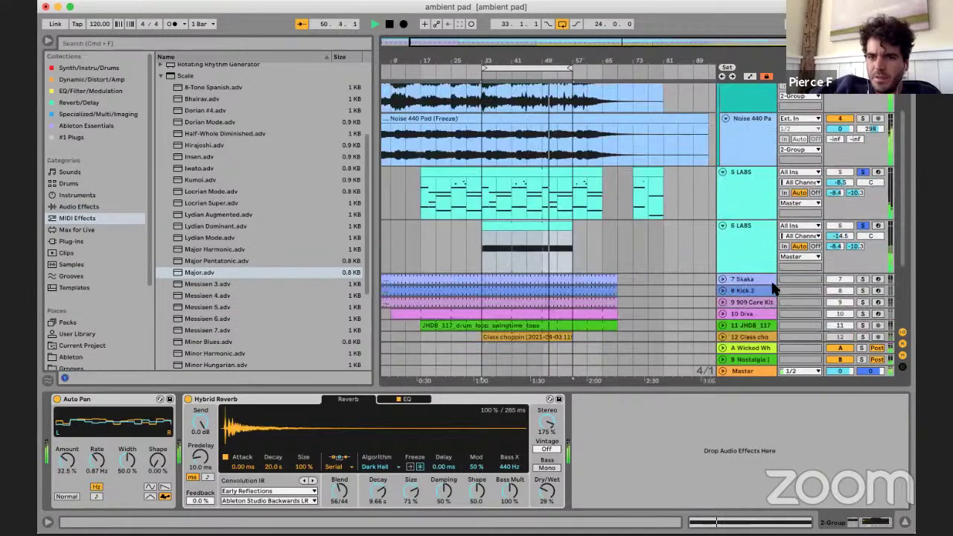
- Open the LABS instrument on track 6 and audition the Rare Groove Piano presets Short and Sustain from the Keys category
click(756, 215)
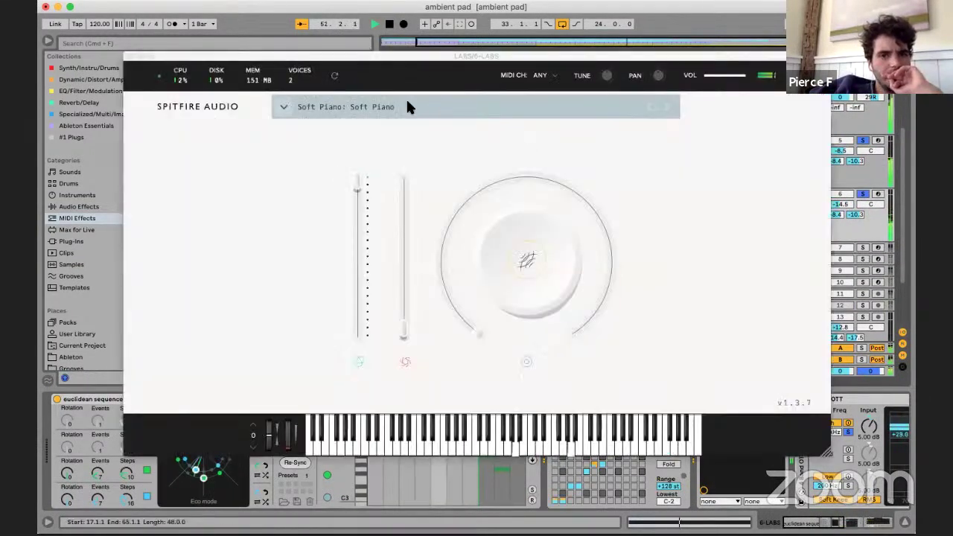
click(409, 102)
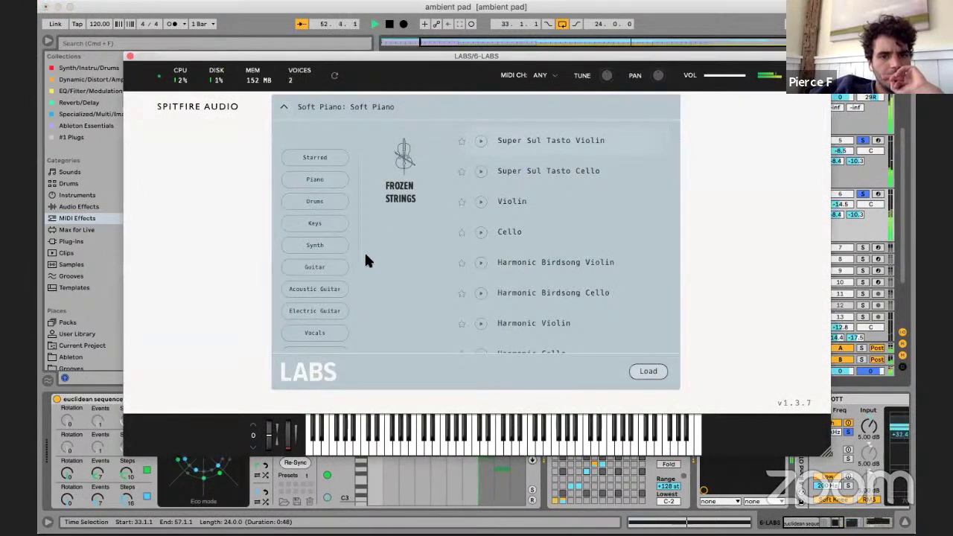
click(318, 224)
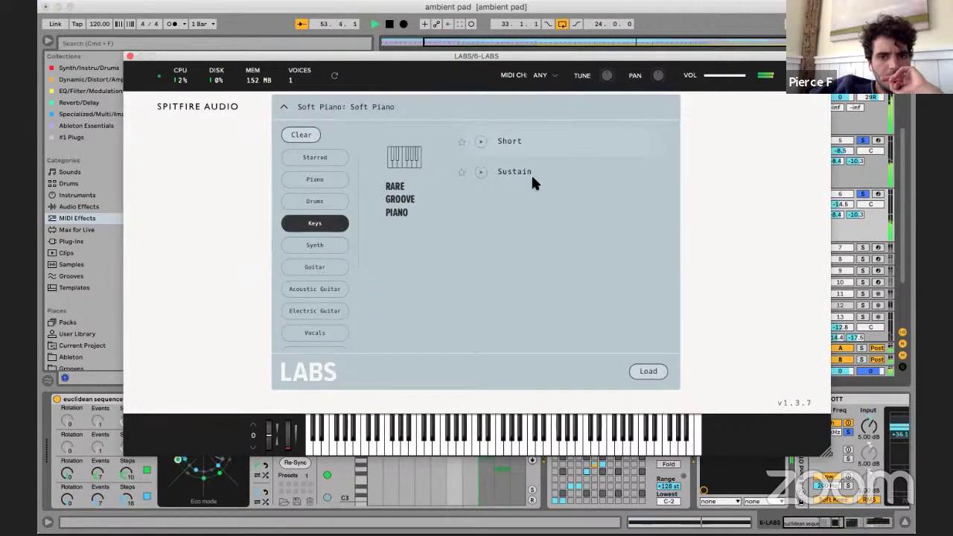
click(513, 143)
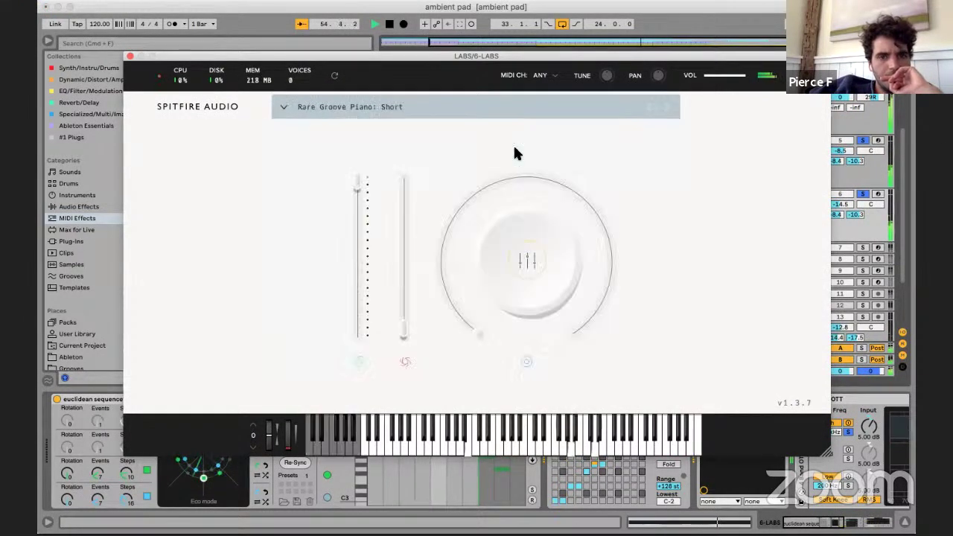
click(666, 108)
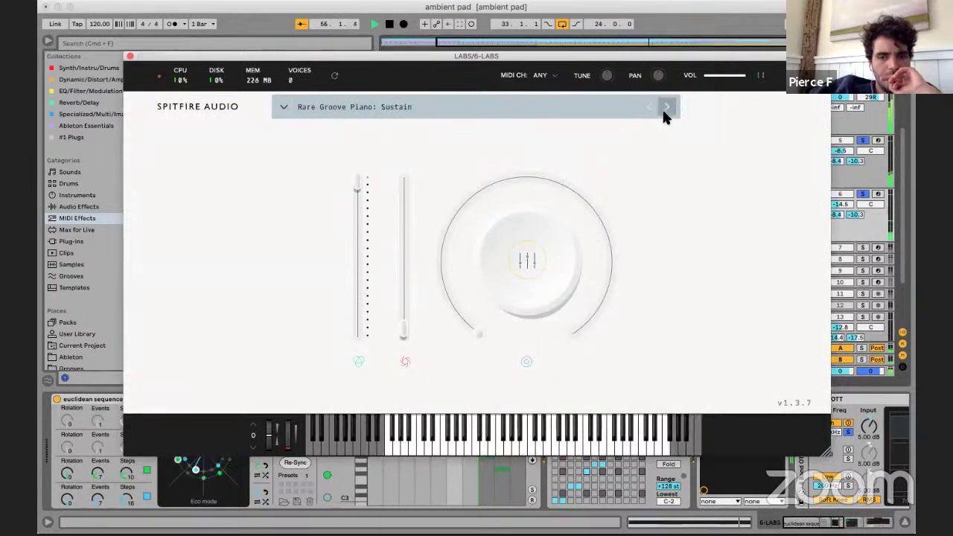
- Clear the LABS category filter, solo only track 6, and load the Modular Pianos preset 01 Granular Piano
click(410, 108)
scroll(321, 271, down, 3)
scroll(321, 271, up, 3)
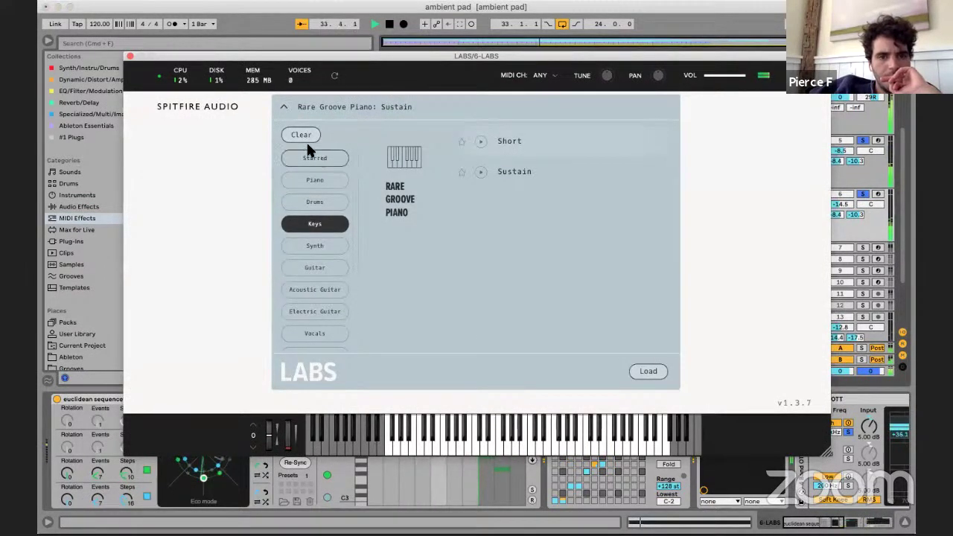
click(302, 136)
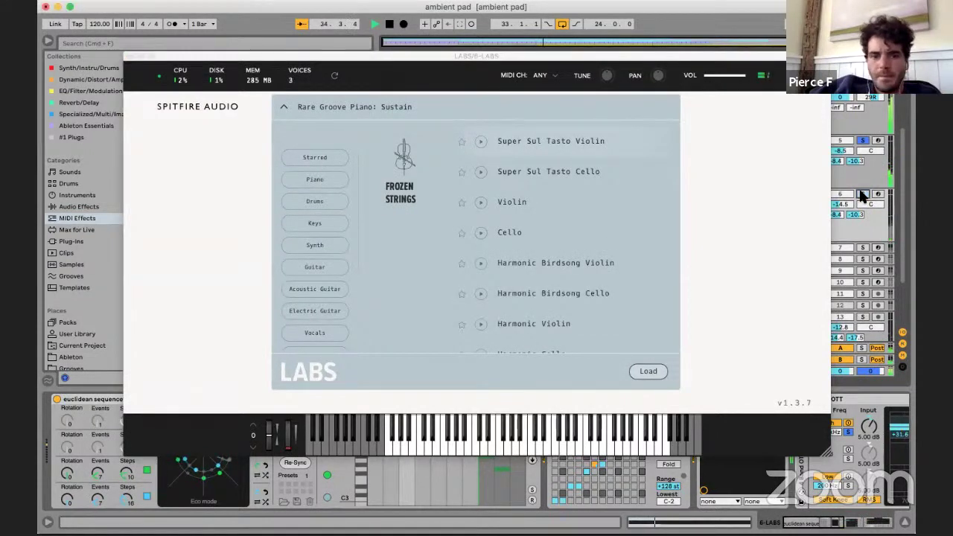
scroll(525, 232, down, 10)
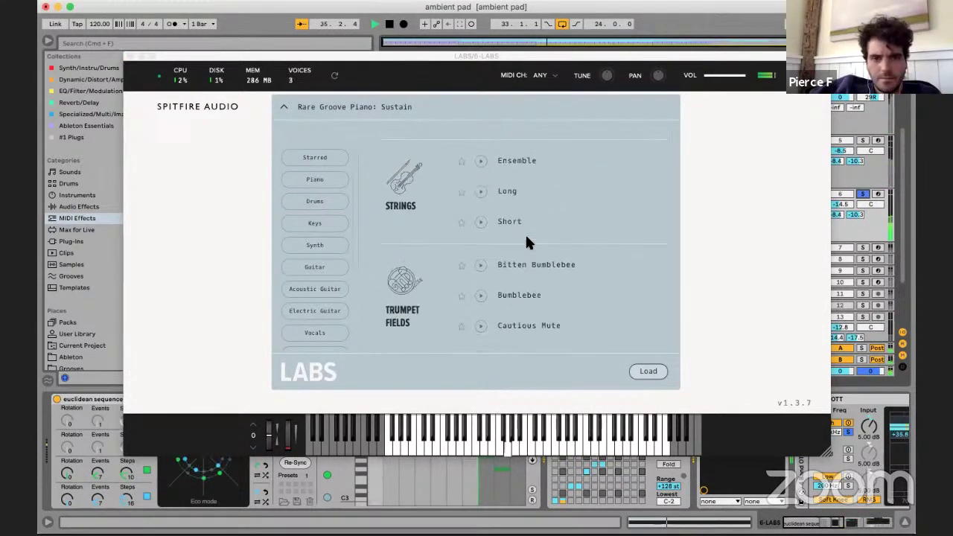
scroll(525, 237, down, 10)
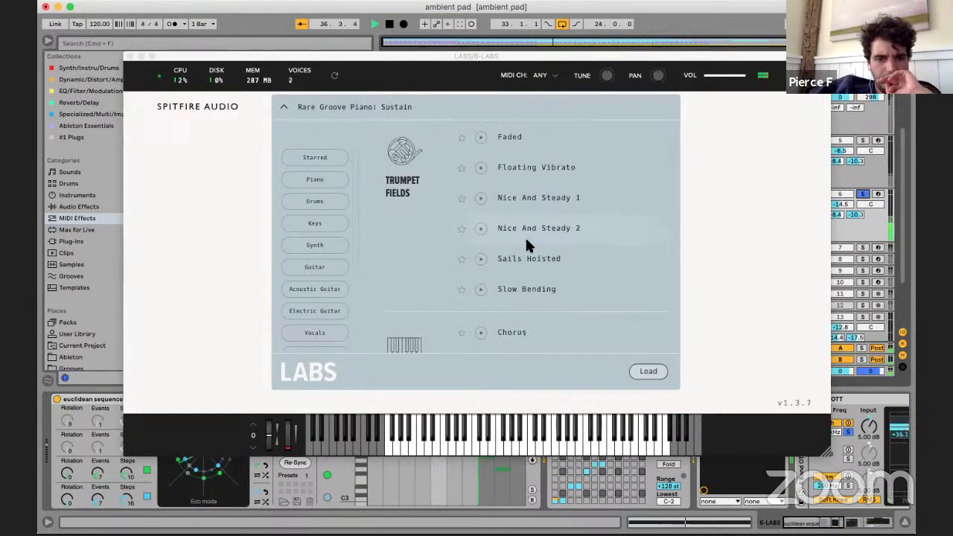
scroll(525, 246, down, 10)
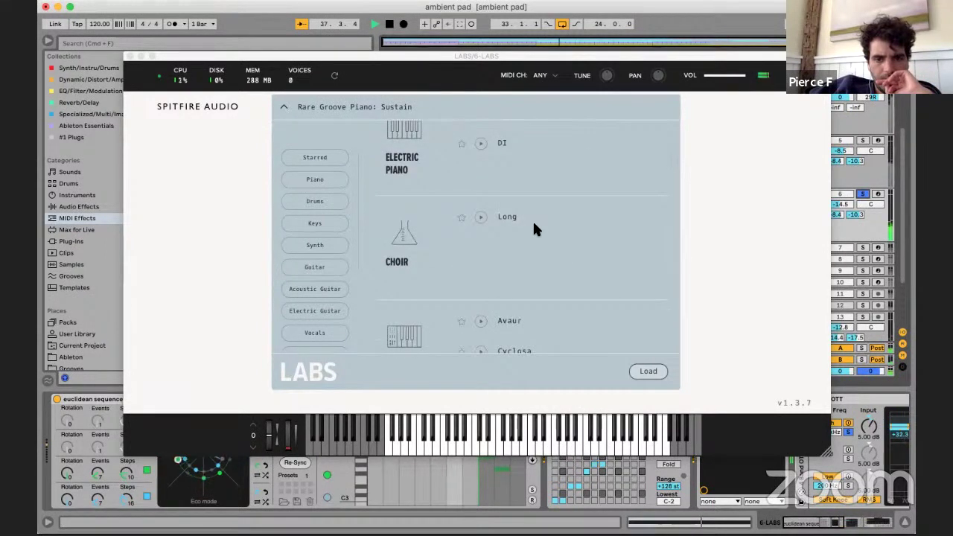
scroll(537, 211, down, 5)
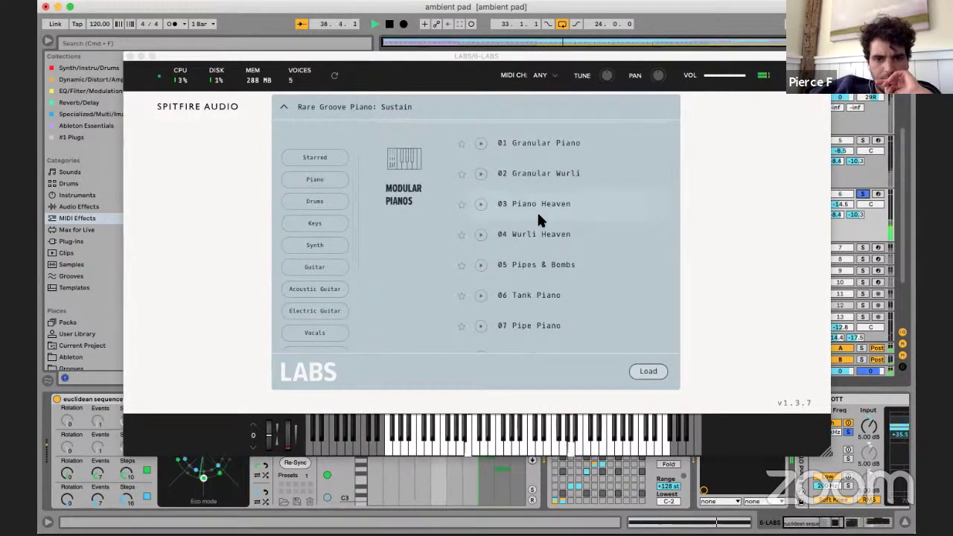
double_click(558, 142)
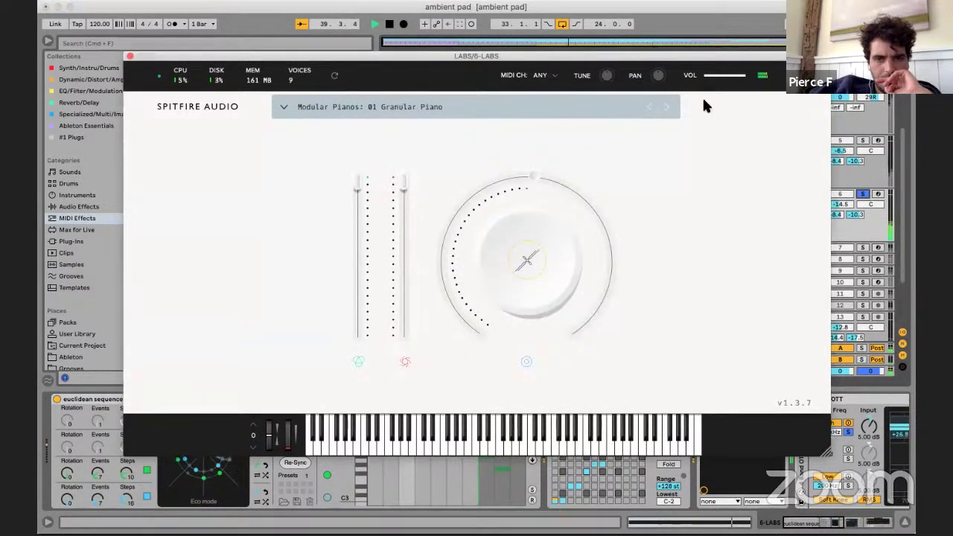
- Audition the following Modular Pianos presets up to 08 Chiff Piano, keep that one loaded, and close the LABS window
click(668, 106)
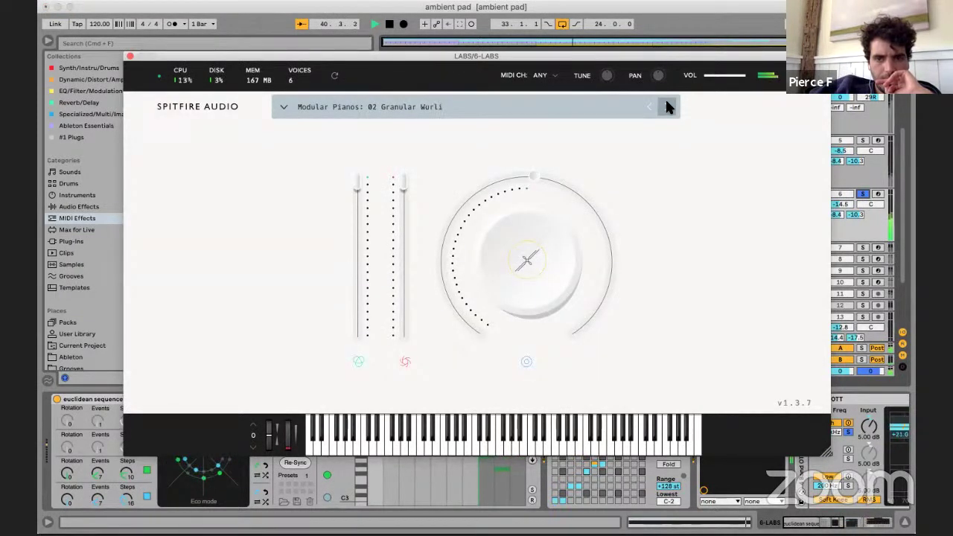
click(667, 107)
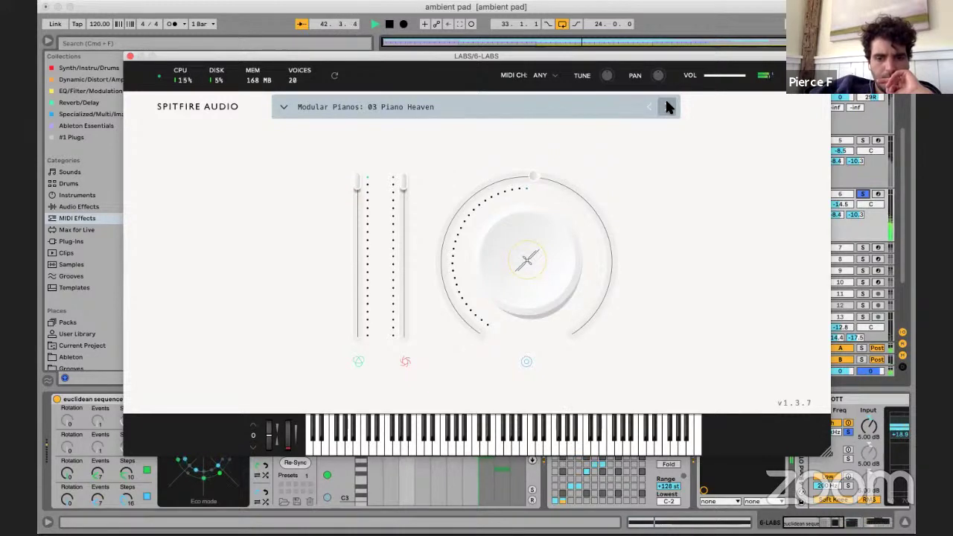
click(668, 107)
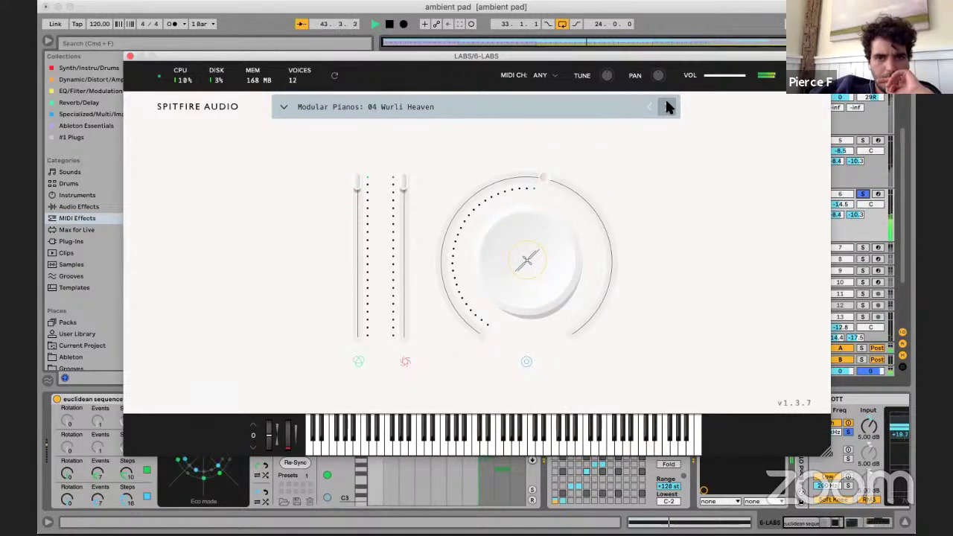
click(668, 106)
click(668, 106)
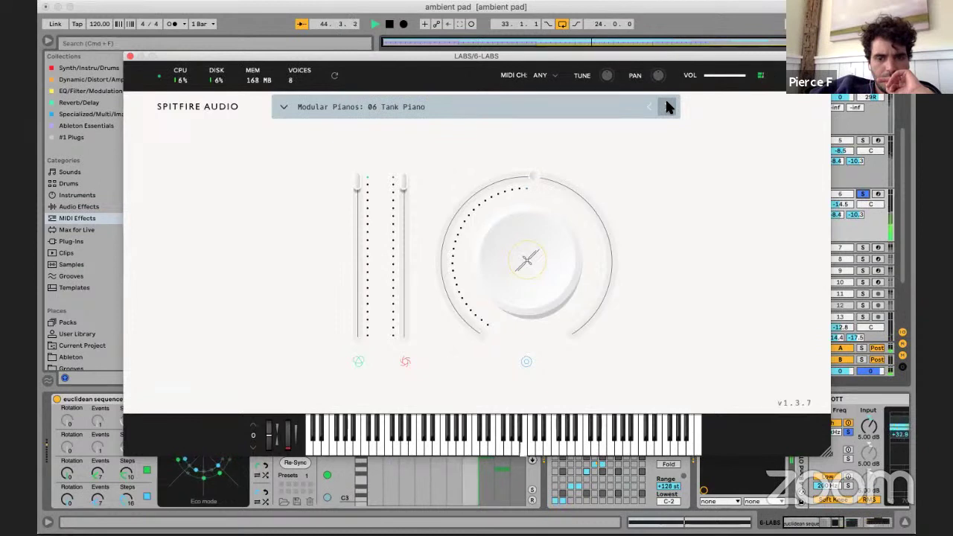
click(668, 106)
click(668, 107)
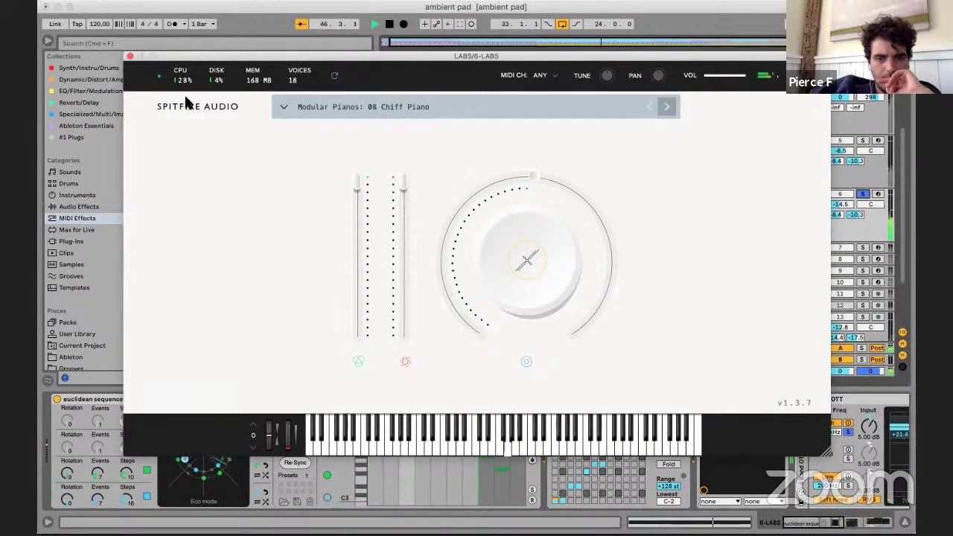
click(131, 58)
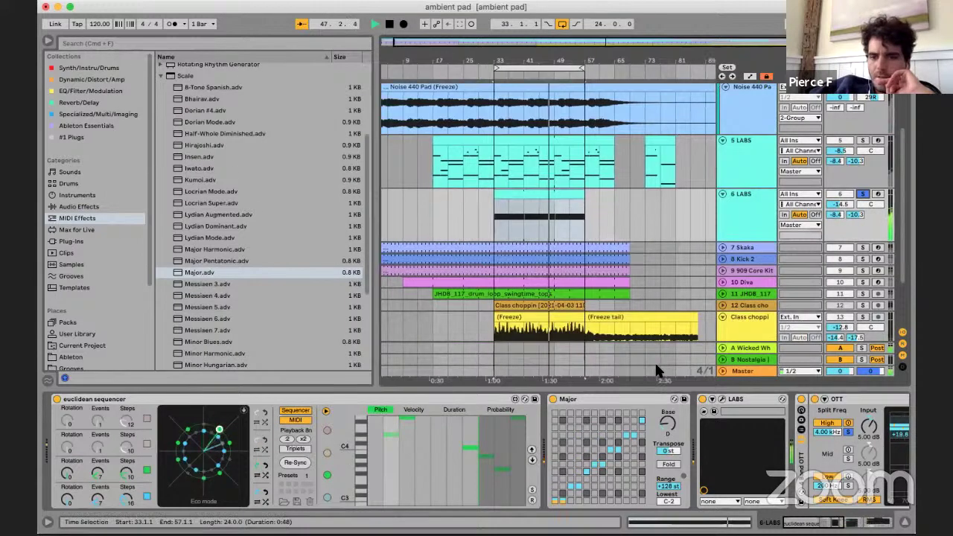
- Unsolo the second LABS part on track 6 and set its volume to -15.3 dB
click(787, 216)
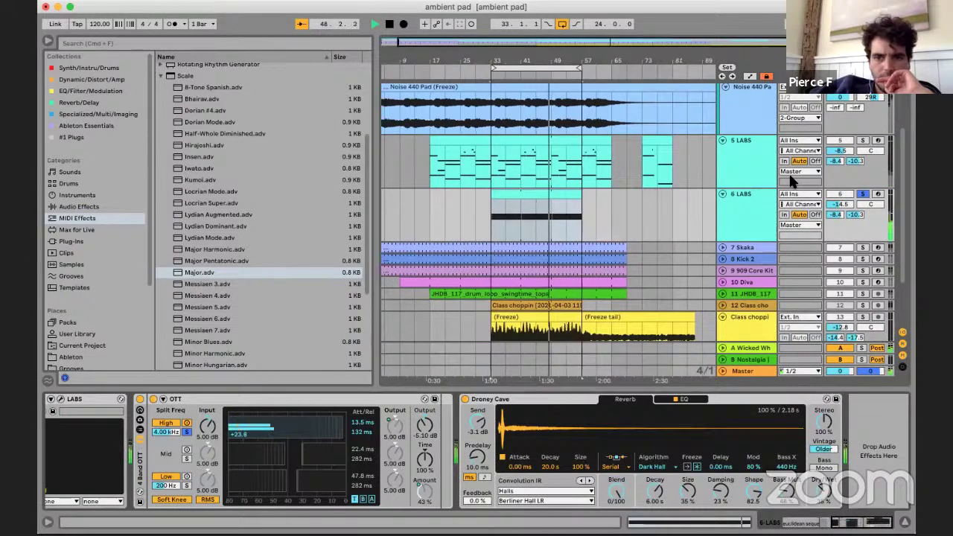
drag(839, 204, 840, 209)
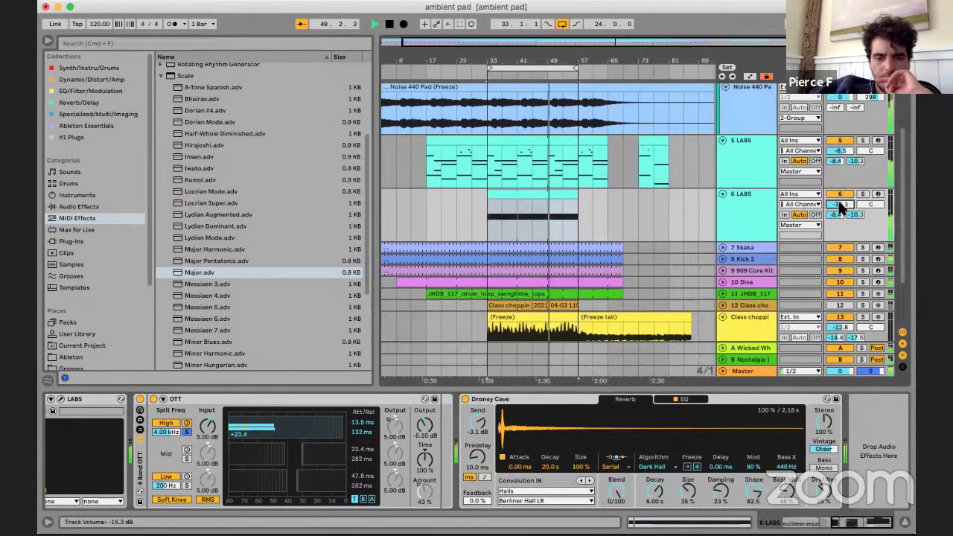
click(549, 225)
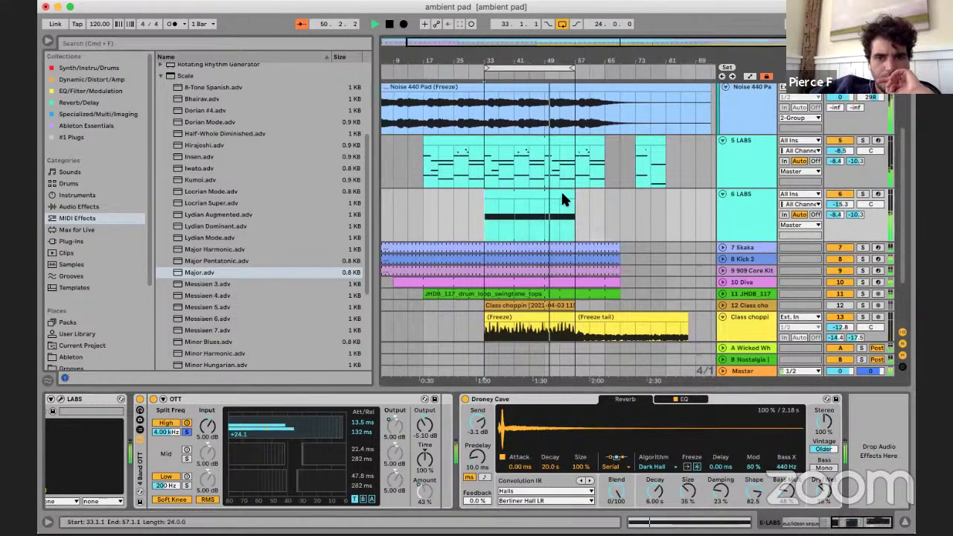
- Set the volume of the flattened Class choppin audio track 13 to -11.4 dB and stop playback
scroll(563, 197, down, 3)
drag(838, 265, 835, 261)
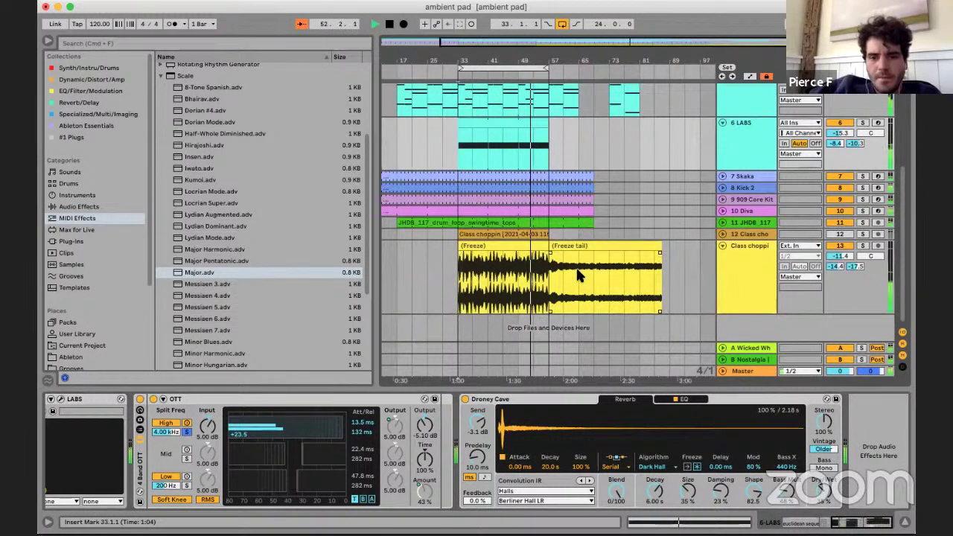
click(641, 277)
key(space)
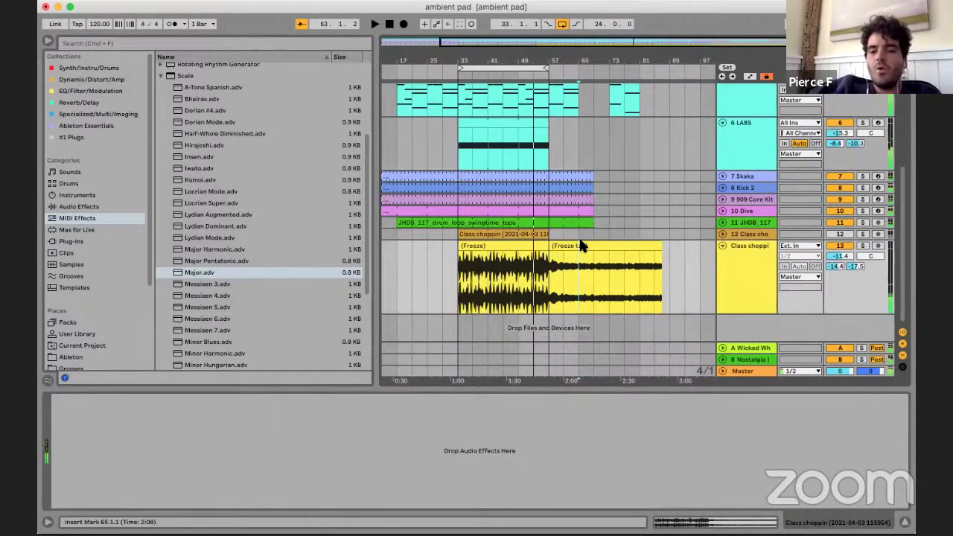
- Solo the Class choppin audio track 13 and play its freeze tail from bar 69
click(584, 270)
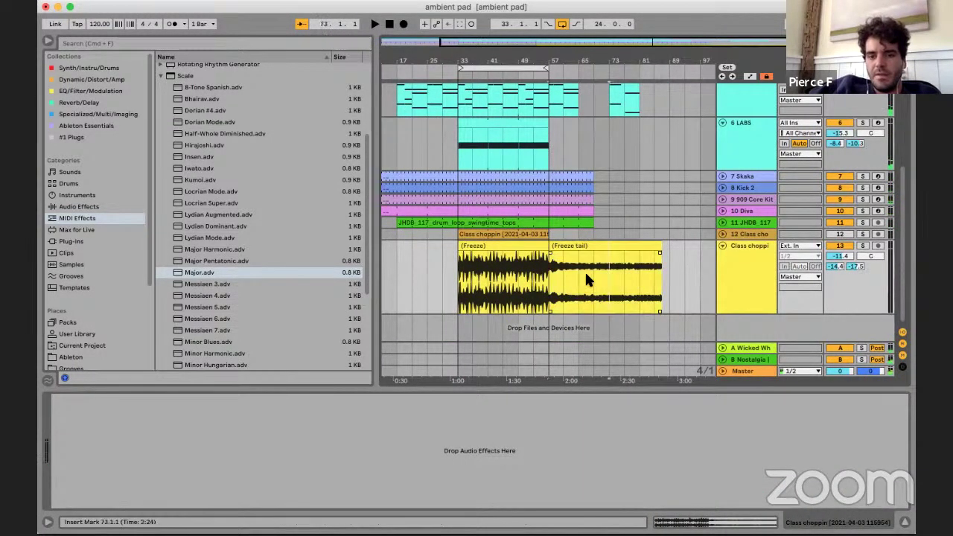
click(861, 247)
key(space)
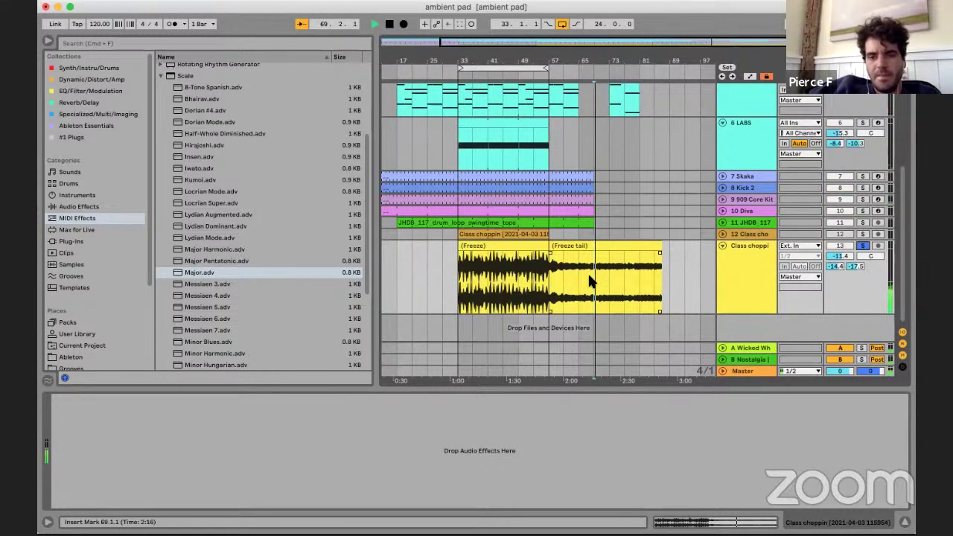
- Audition the soloed Class choppin audio from bar 41, compare it with the freeze tail from bar 73, and examine the tail's waveform through its end
click(485, 280)
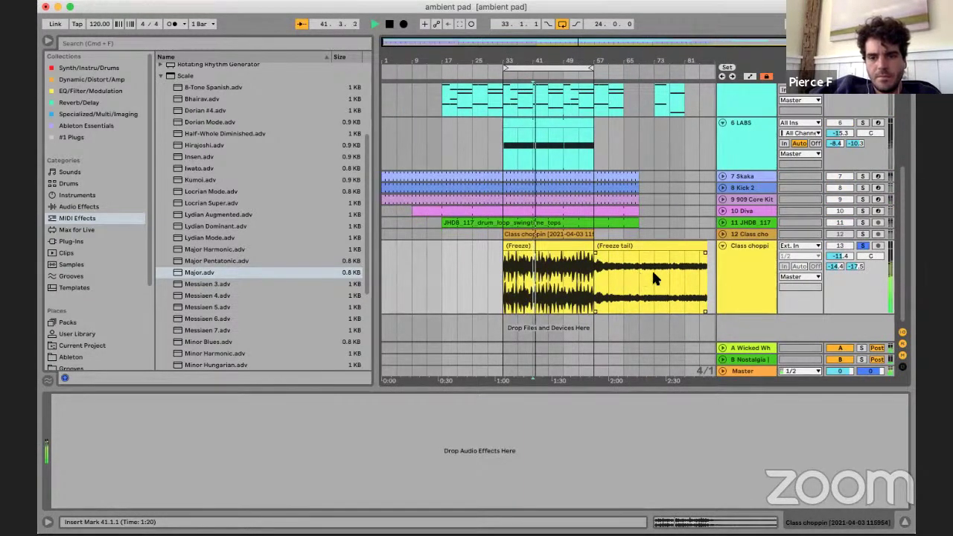
click(663, 272)
click(650, 277)
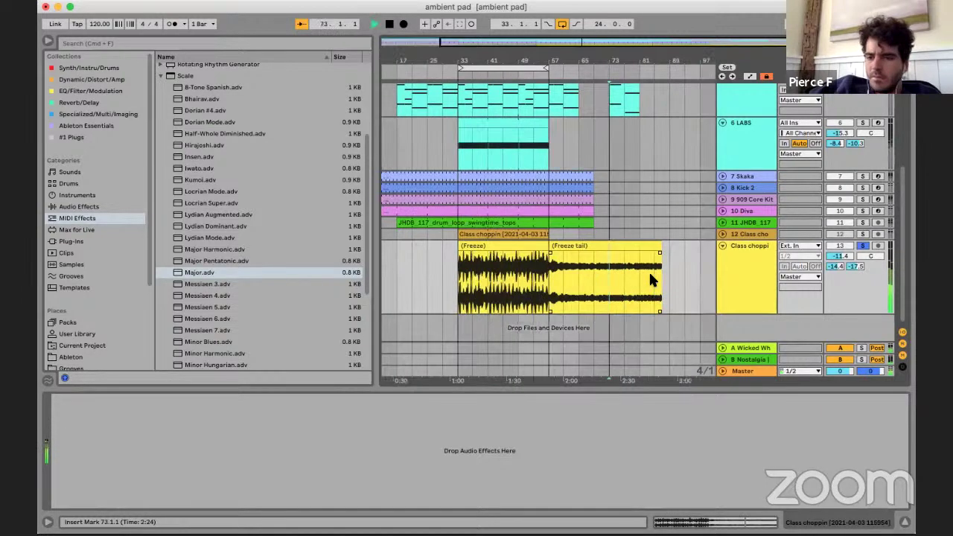
key(plus)
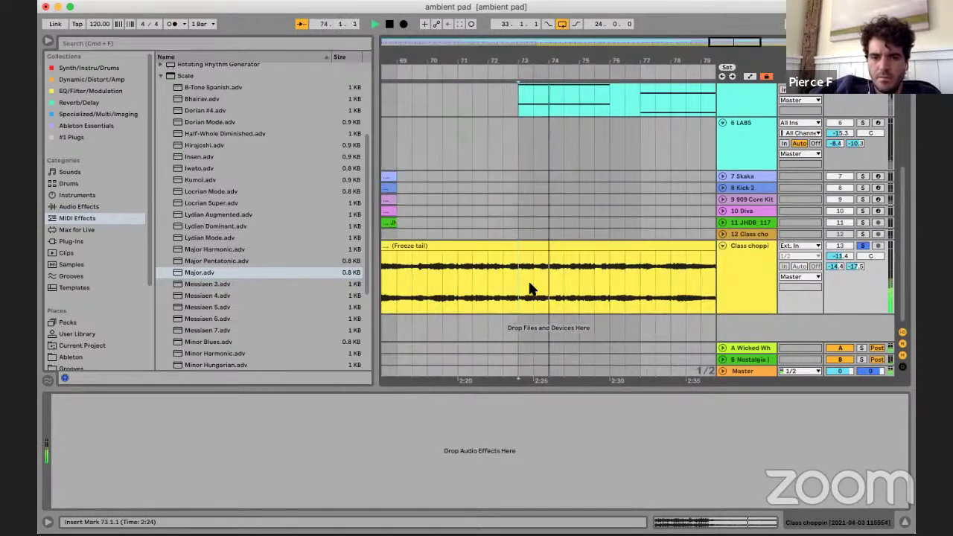
scroll(530, 289, right, 3)
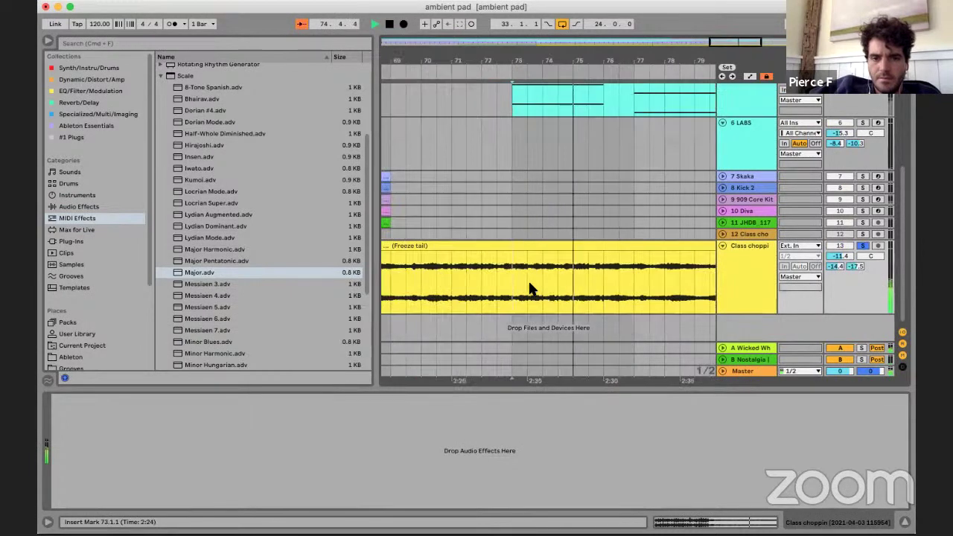
scroll(544, 283, up, 1)
scroll(547, 285, right, 3)
scroll(546, 285, down, 1)
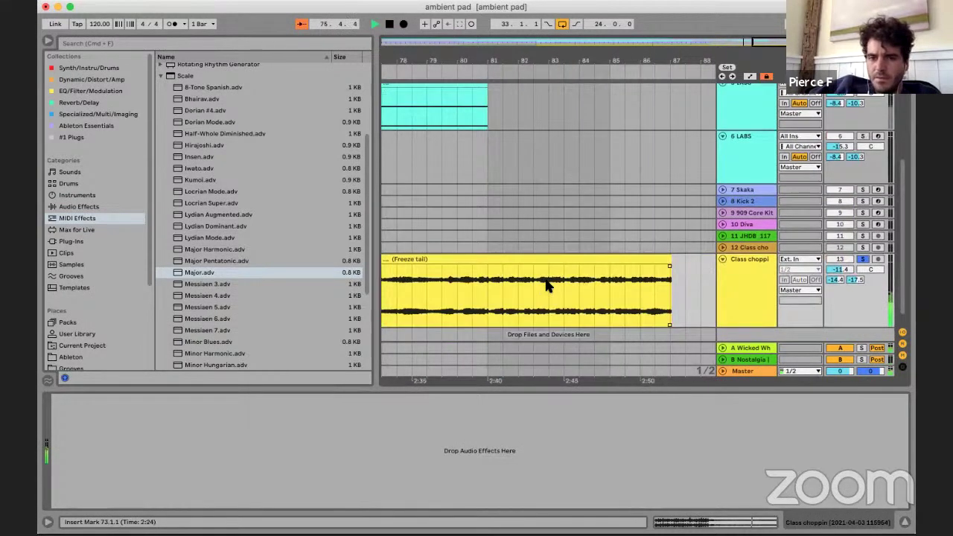
- Audition the Freeze tail clip on the Class choppin track at several points and delete it from the arrangement
scroll(547, 285, left, 2)
click(548, 285)
scroll(587, 279, right, 1)
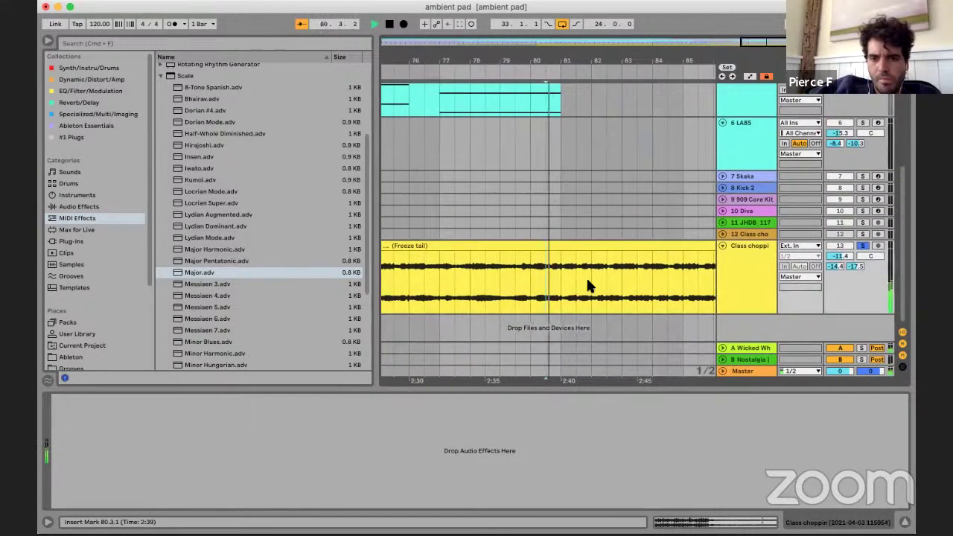
scroll(587, 280, left, 4)
click(572, 280)
key(space)
scroll(571, 283, left, 5)
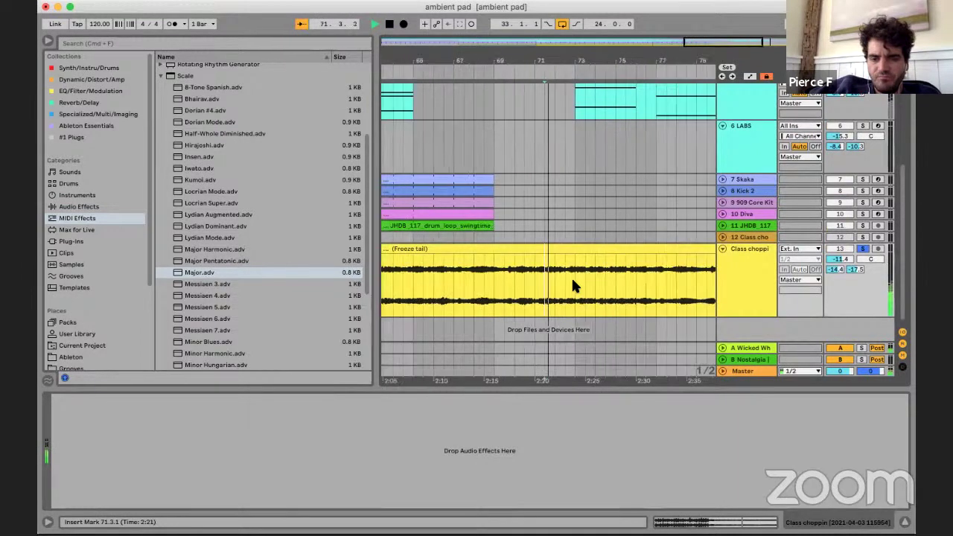
scroll(511, 278, down, 5)
click(608, 251)
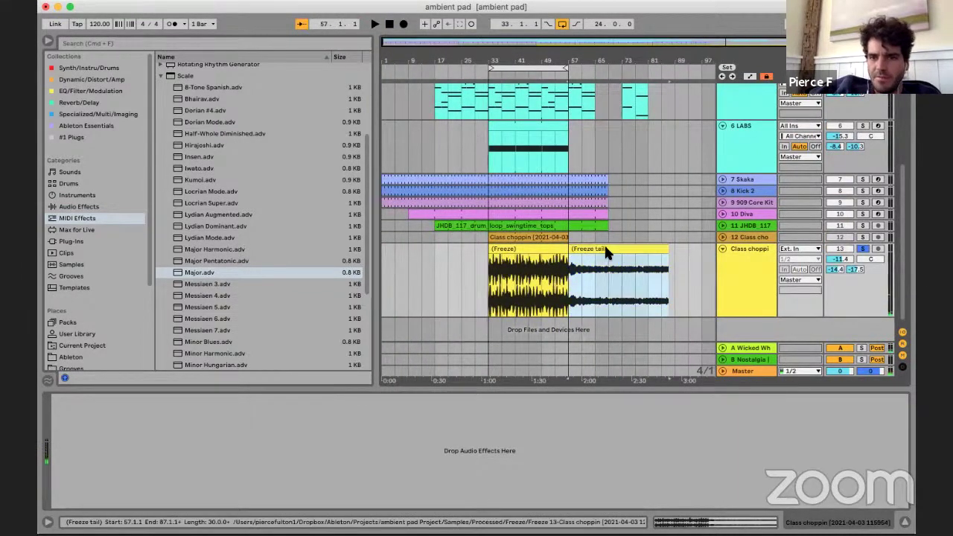
key(Delete)
- Play the full mix from bar 33 and lower the 6 LABS track volume to -17.2 dB
click(491, 287)
key(space)
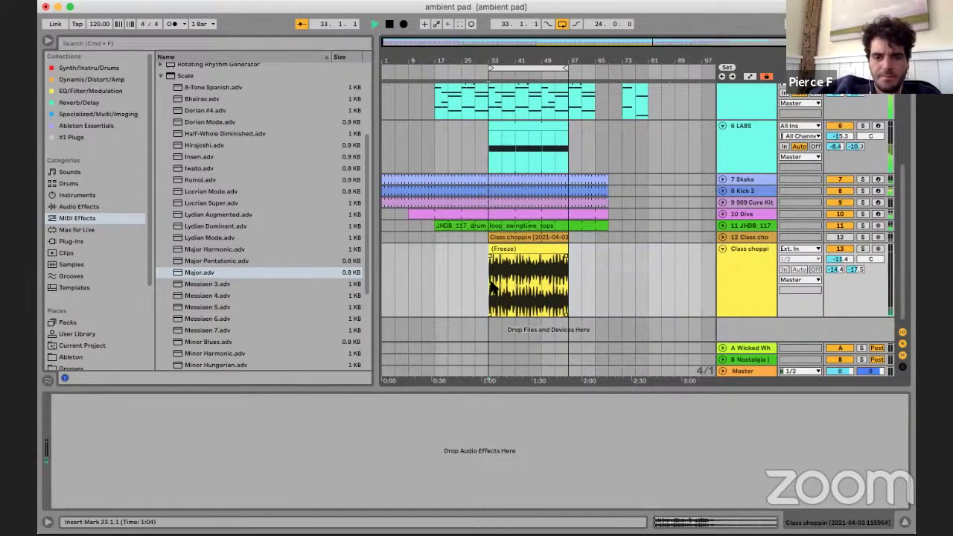
scroll(593, 247, up, 2)
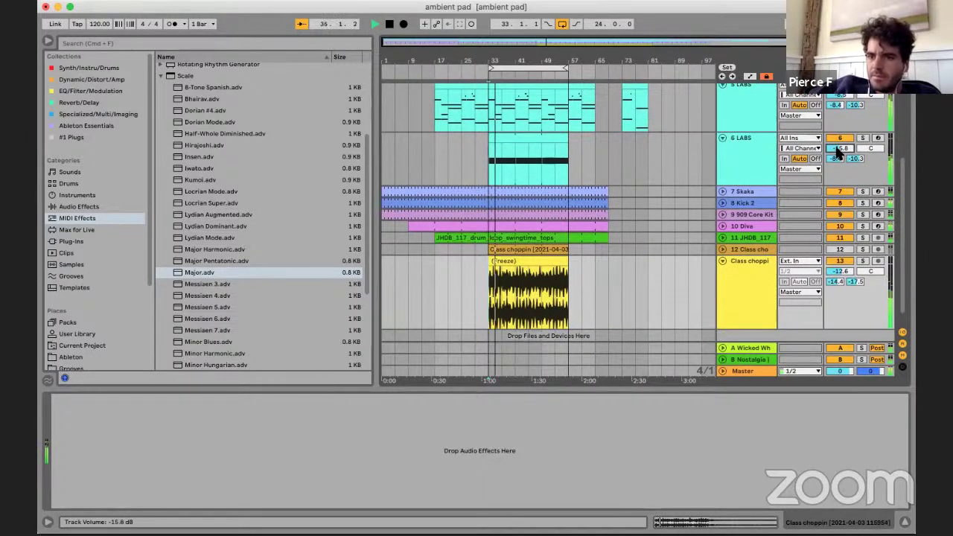
- Move the 6 LABS track below the yellow Class choppin track so it is last in the arrangement
click(733, 143)
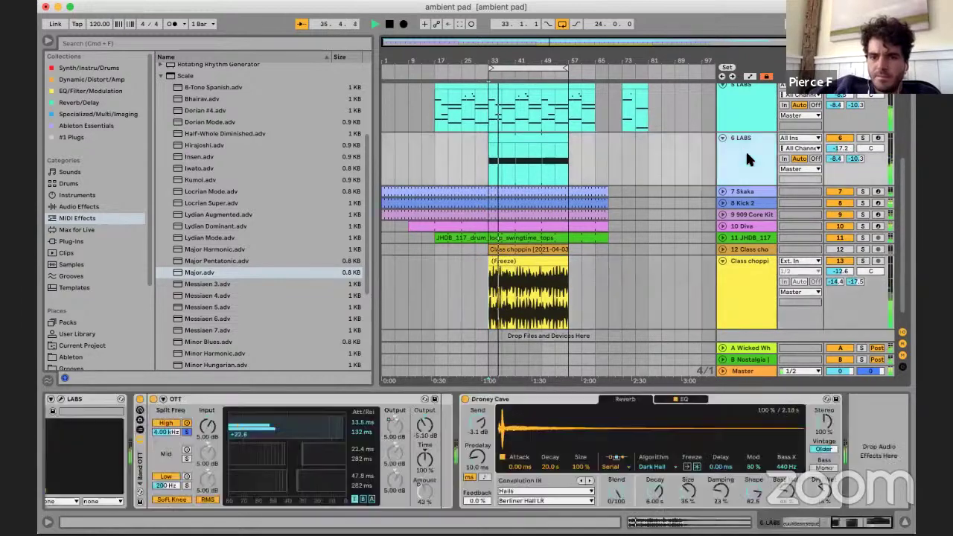
drag(744, 328, 744, 333)
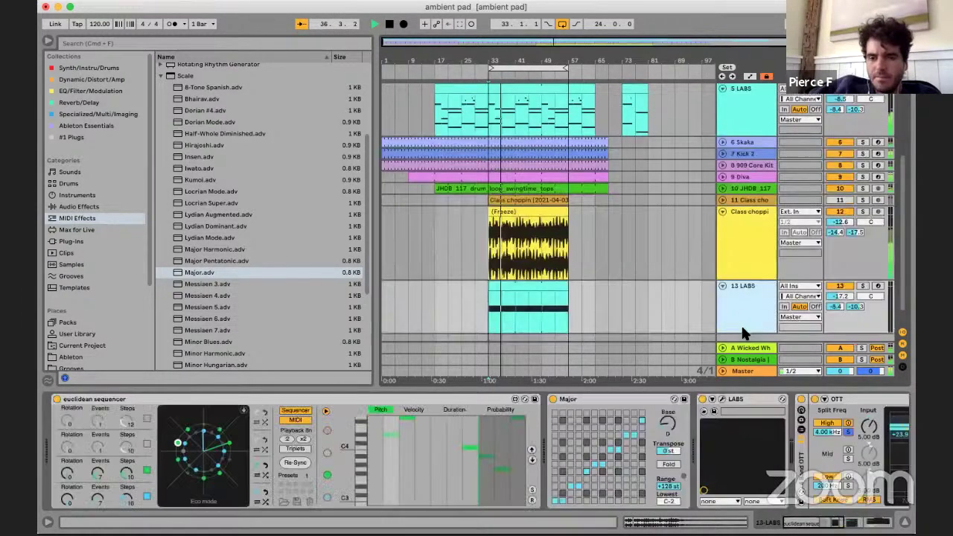
scroll(748, 255, up, 3)
scroll(746, 257, down, 3)
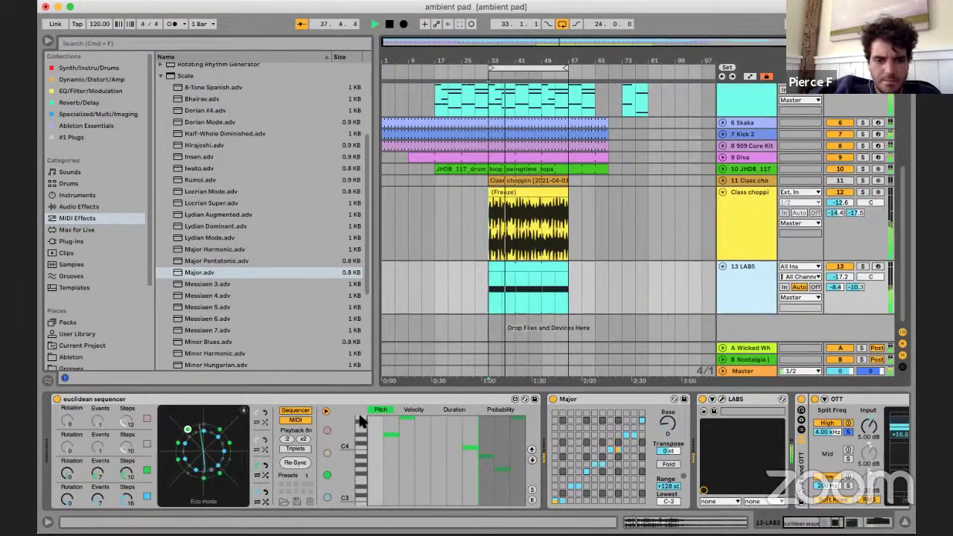
- Compare the euclidean sequencer's pattern layers while playing, toggling the yellow and green layers on and off
click(327, 495)
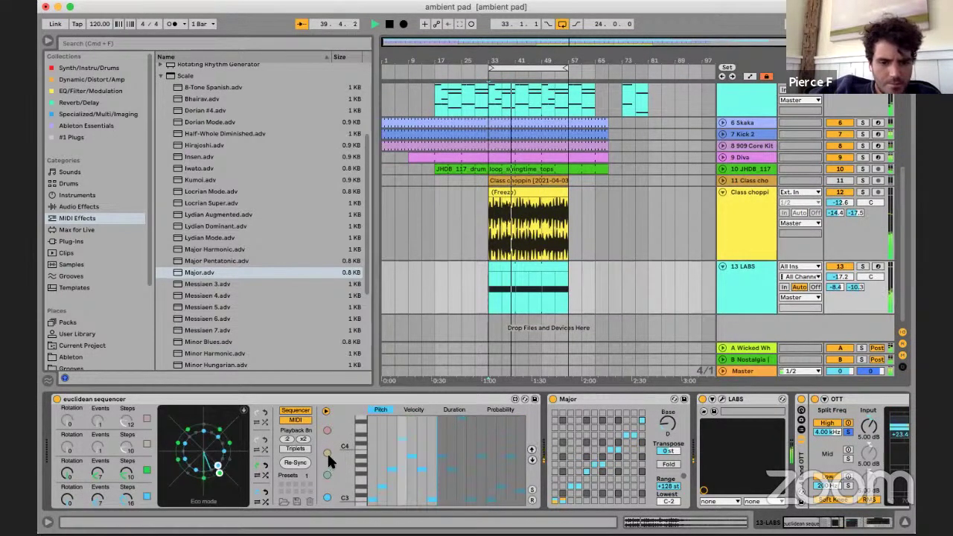
click(327, 452)
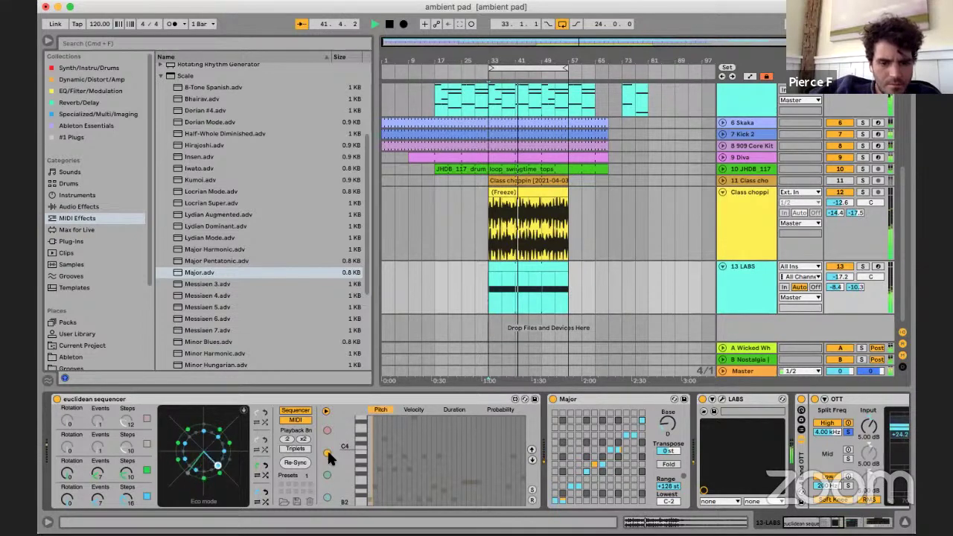
click(328, 474)
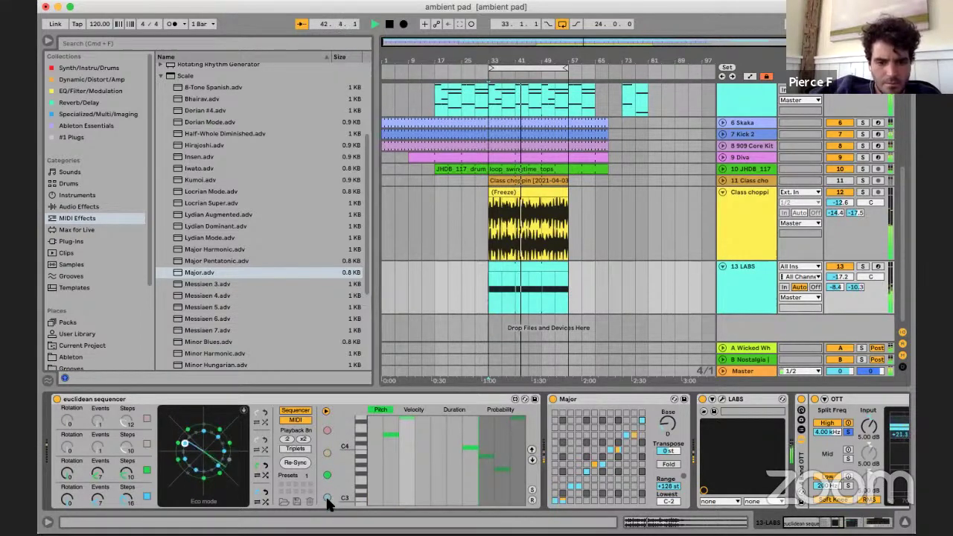
click(328, 452)
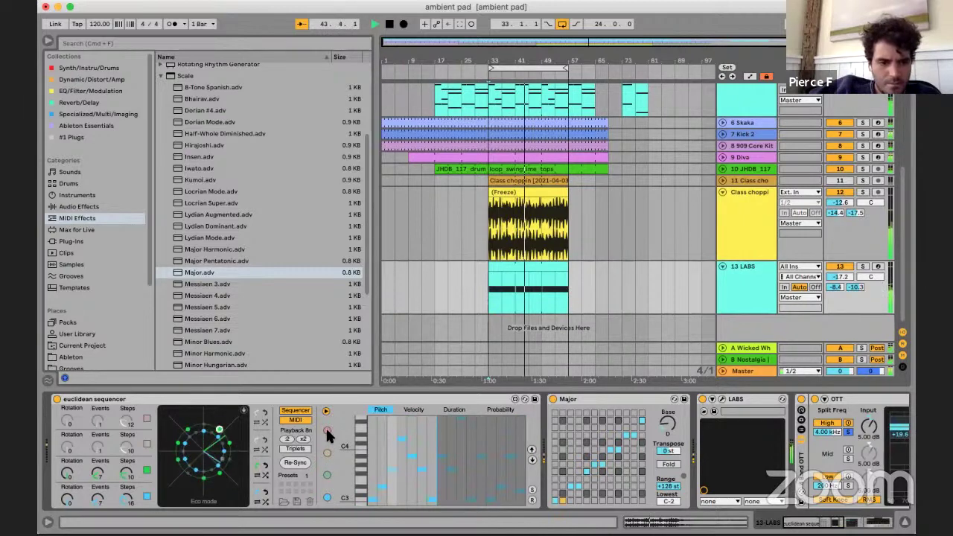
click(146, 444)
click(145, 443)
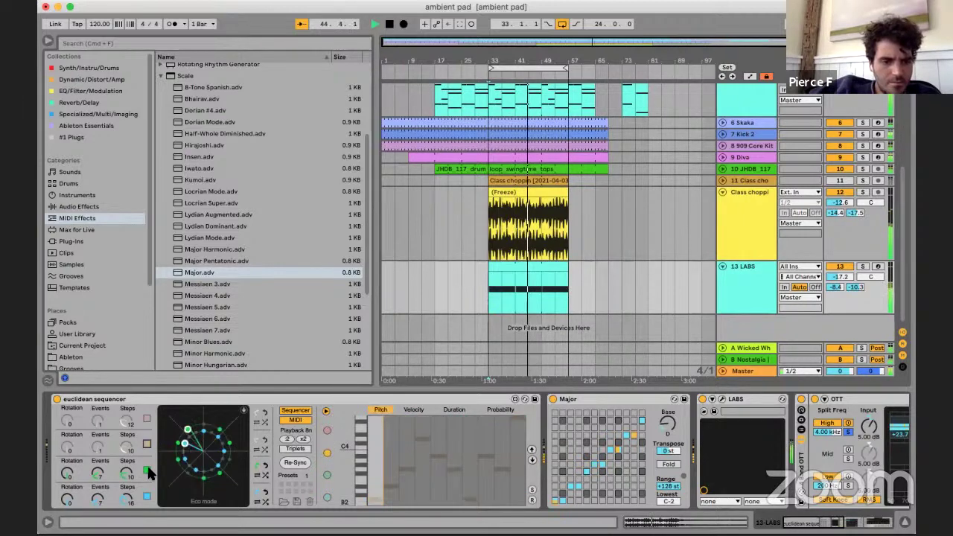
click(149, 470)
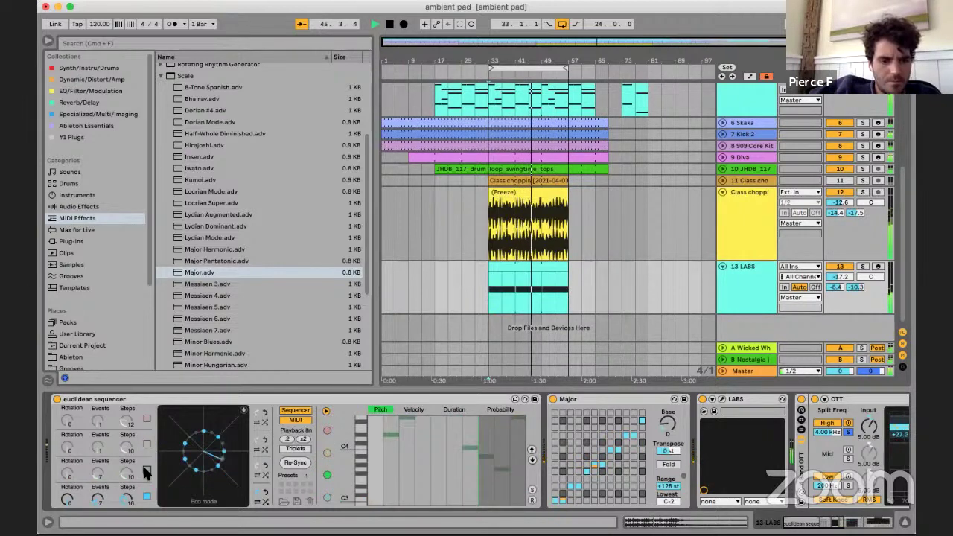
click(145, 469)
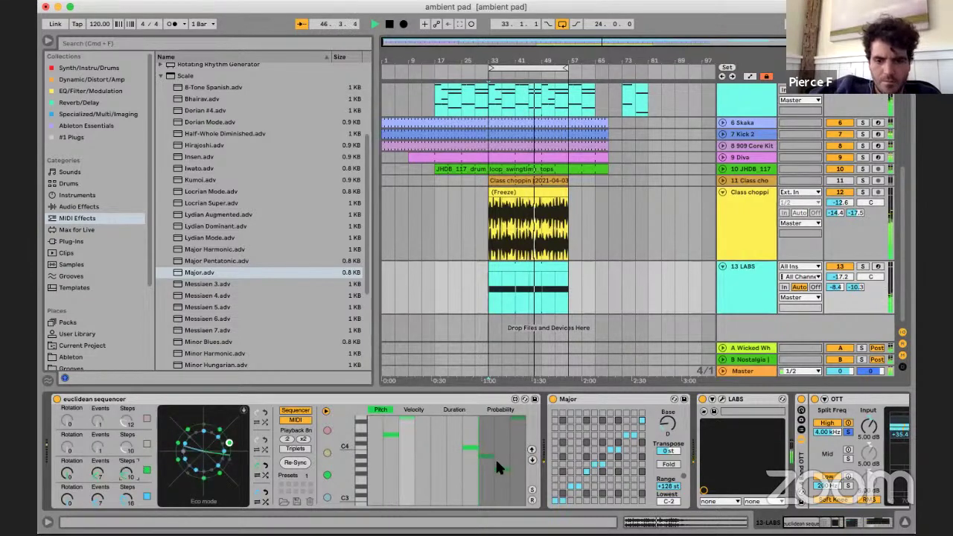
- Randomize the pitches of the euclidean sequencer's green layer and set it to 25 steps with 22 events
click(530, 500)
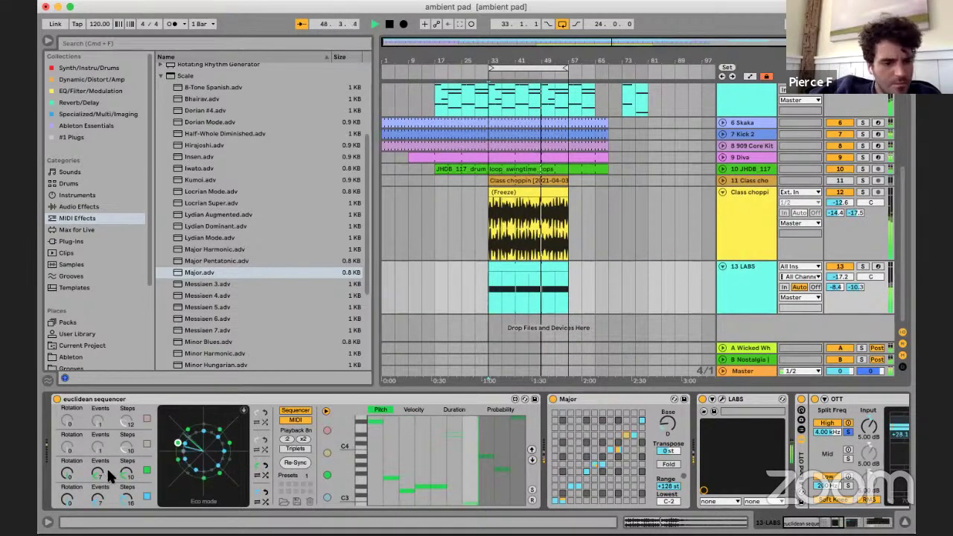
drag(127, 472, 109, 441)
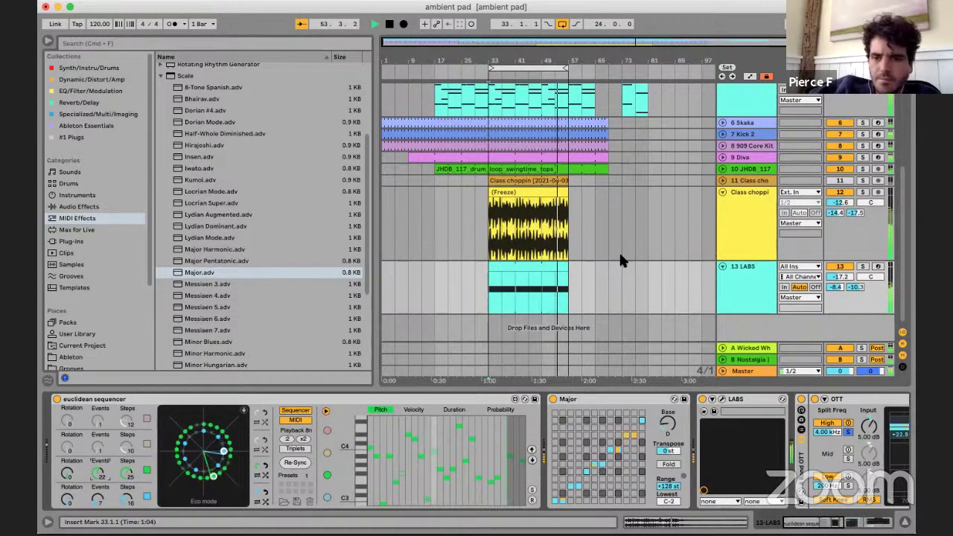
- Solo the 13 LABS track and replace its LABS instrument with Diva, found by searching for "diva"
click(862, 266)
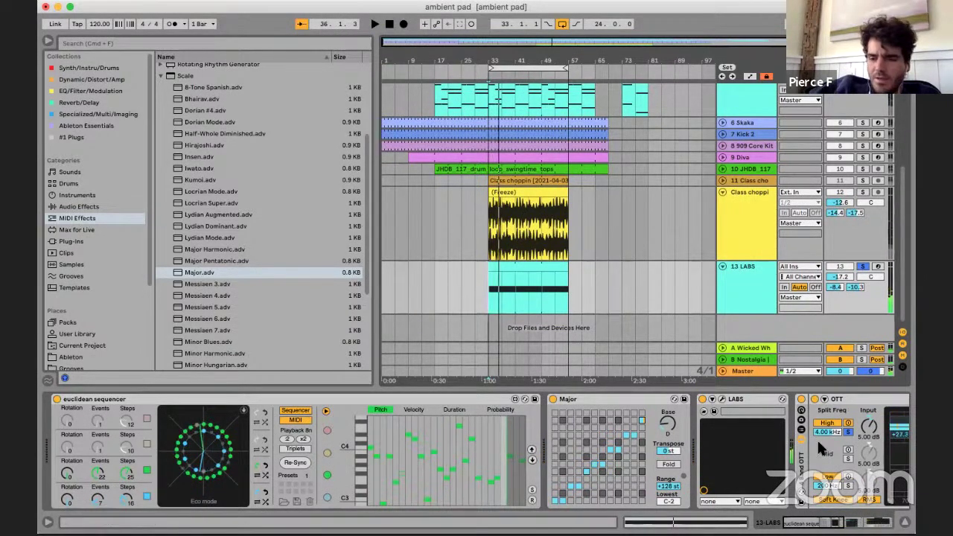
key(super+f)
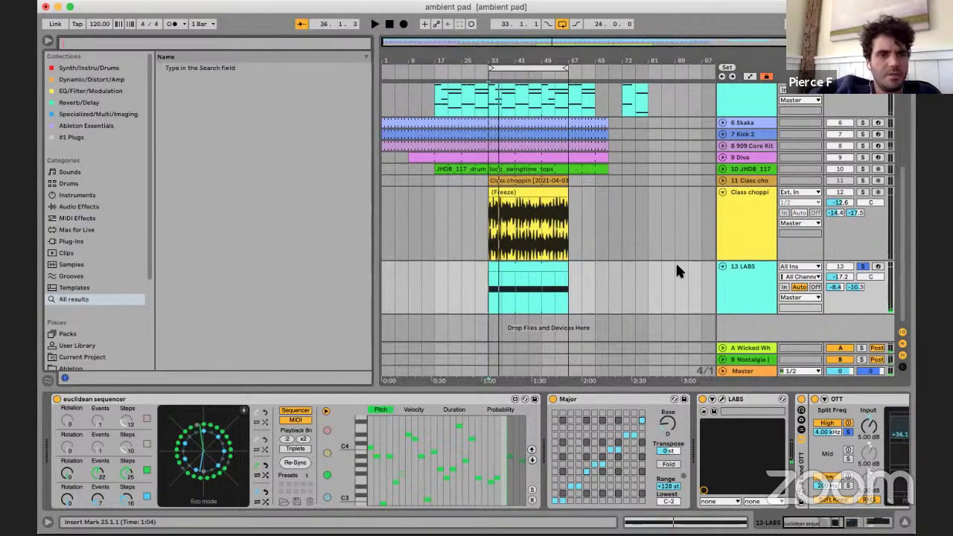
text(diva)
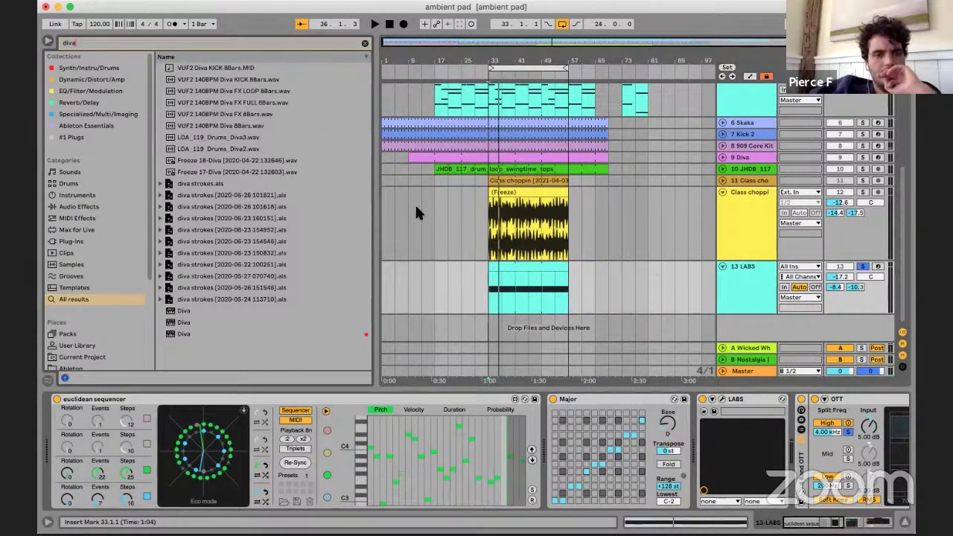
click(251, 334)
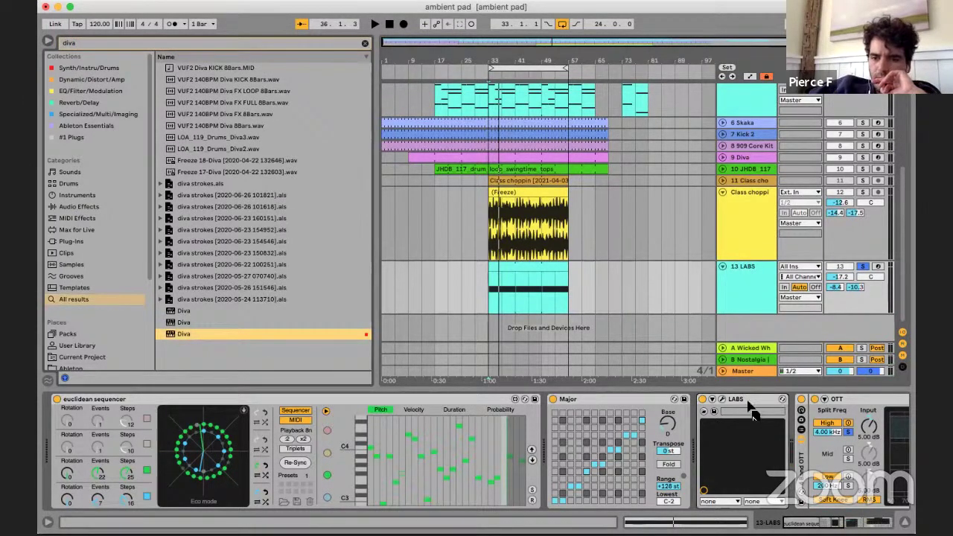
drag(741, 400, 737, 400)
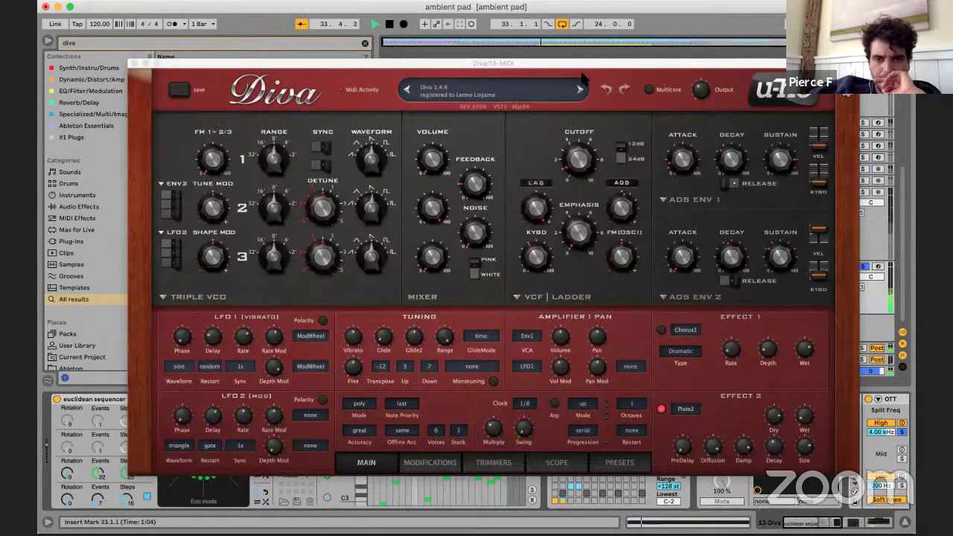
- Show Diva's preset browser and reposition the plug-in window so the preset directory is fully visible
drag(584, 63, 399, 60)
click(434, 459)
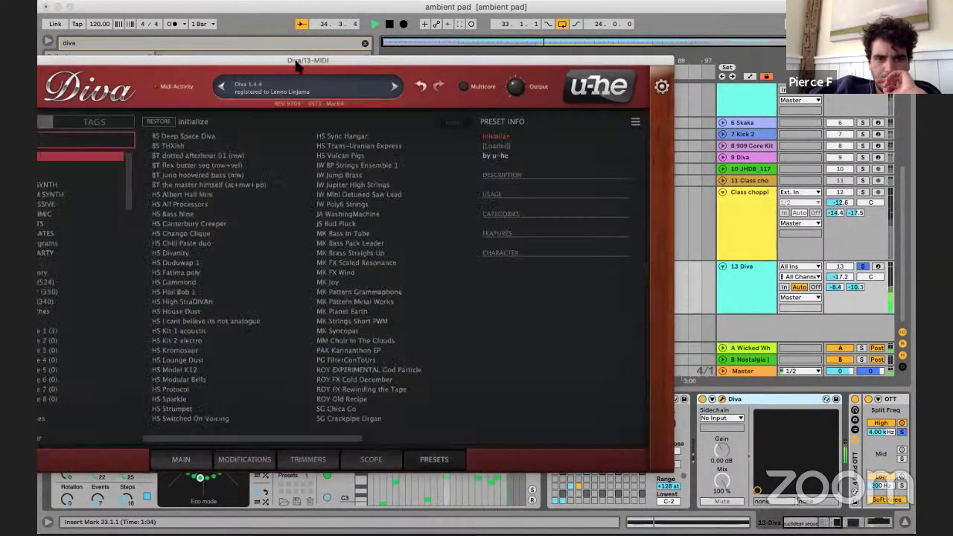
click(452, 54)
drag(331, 63, 382, 66)
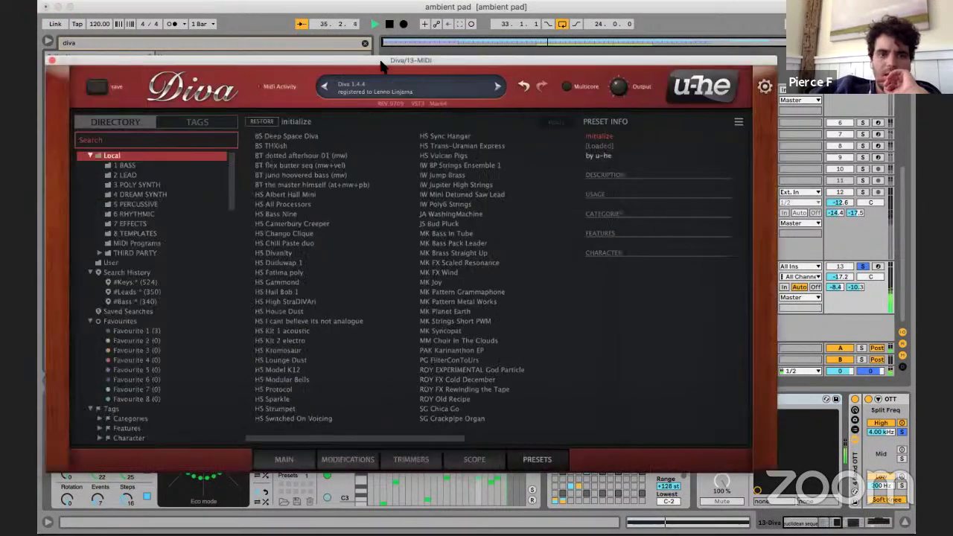
- Try HS Callisto I and HS Harpsiter 8 from 3 POLY SYNTH, and load MK Frost Piano from 4 DREAM SYNTH
click(140, 185)
click(339, 213)
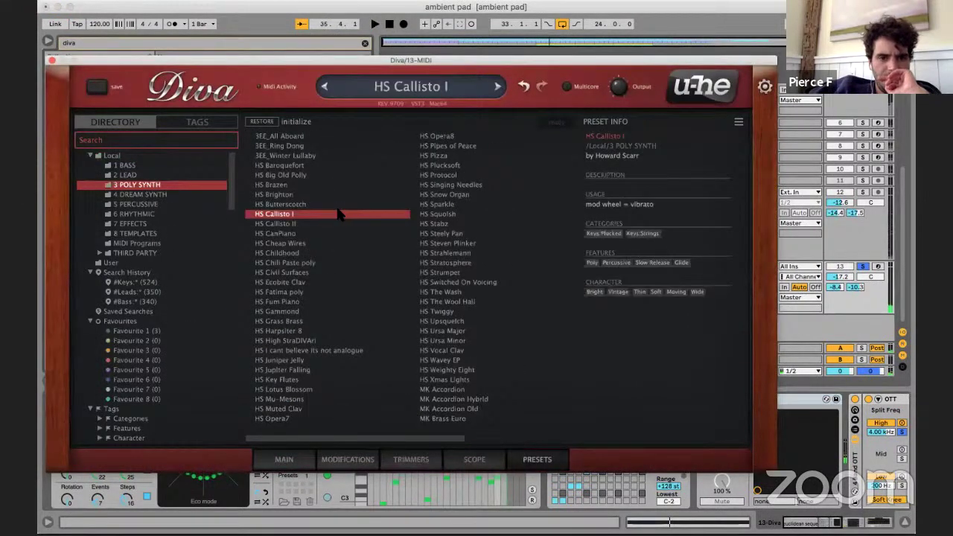
click(325, 329)
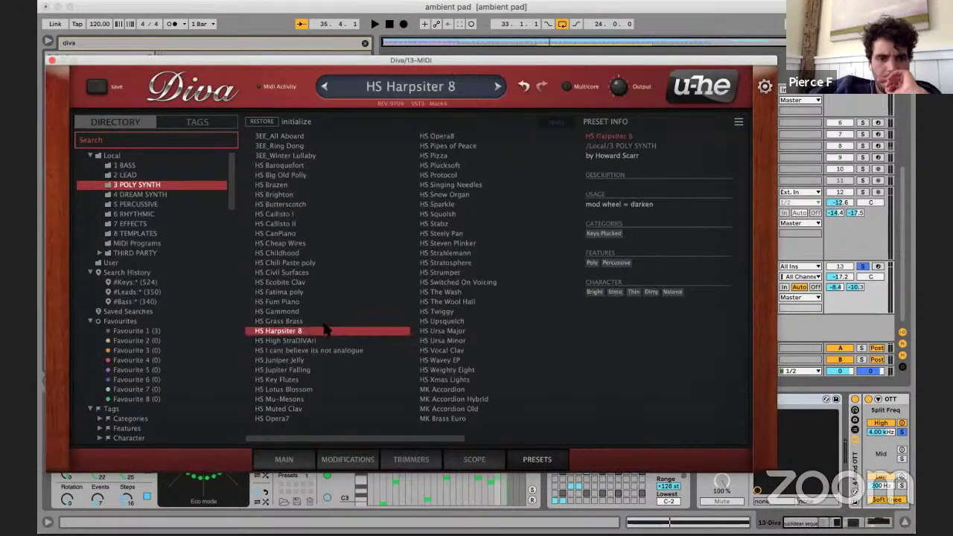
click(155, 194)
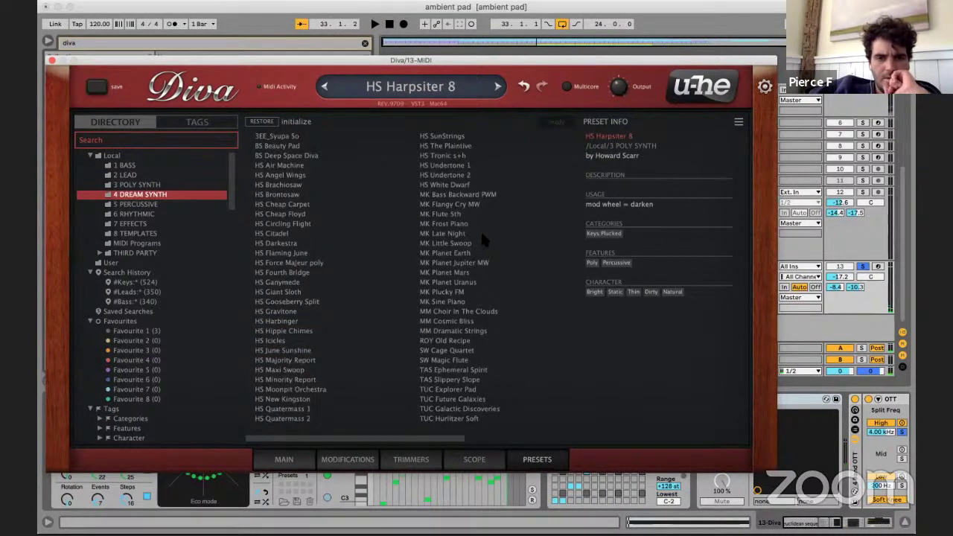
click(447, 223)
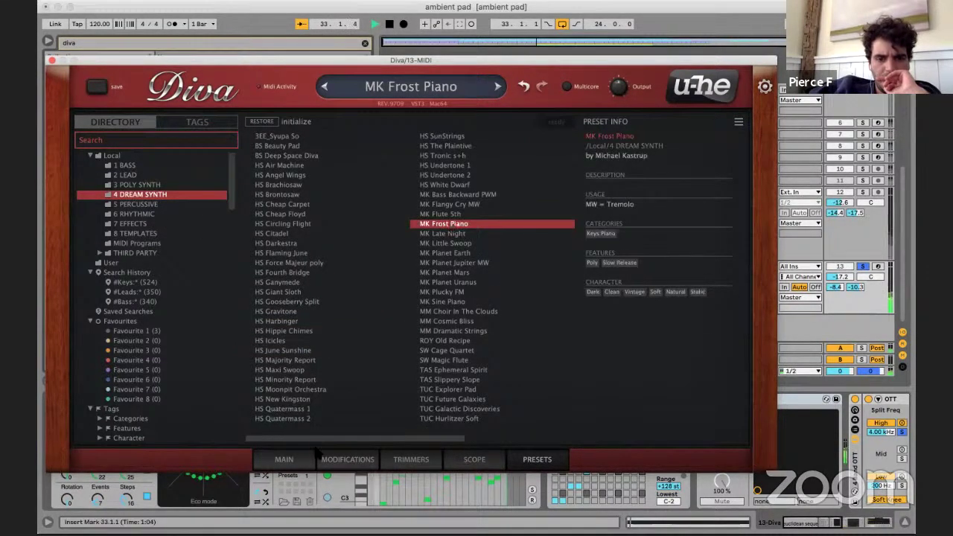
- Adjust Diva's filter cutoff, set the Env 2 filter modulation depth to 18.00, and close the plug-in window
click(291, 459)
drag(448, 188, 460, 165)
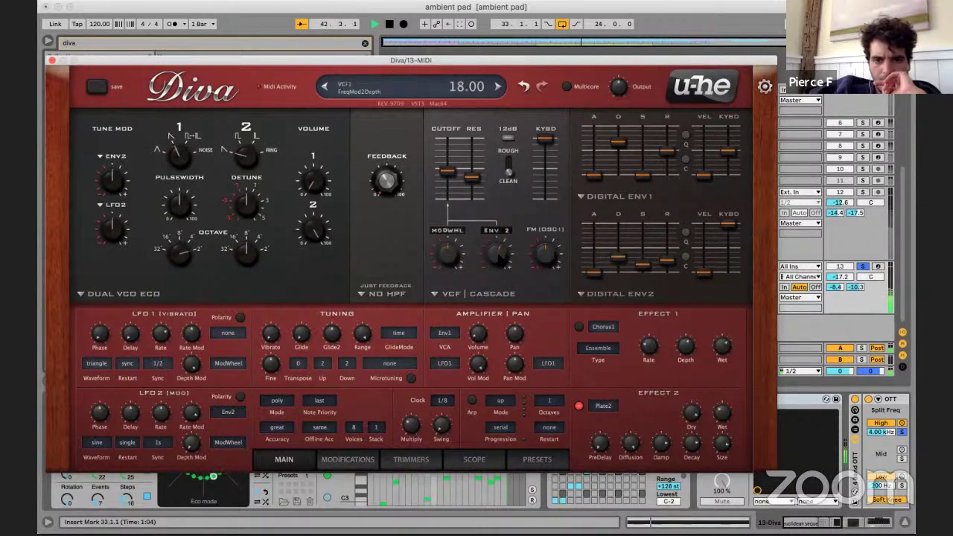
click(53, 60)
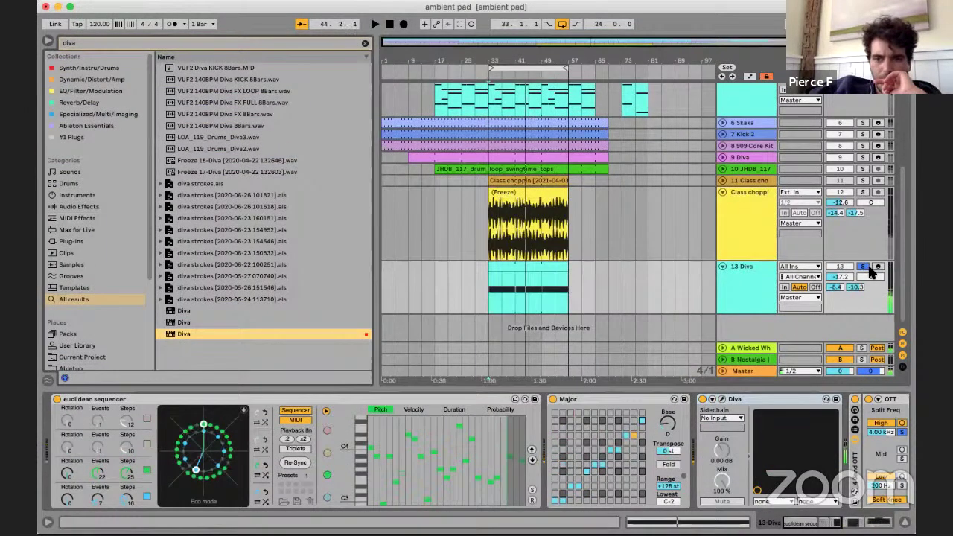
- Unsolo the 13 Diva track and play it within the full mix from bar 33, checking the mixer levels
key(space)
key(Tab)
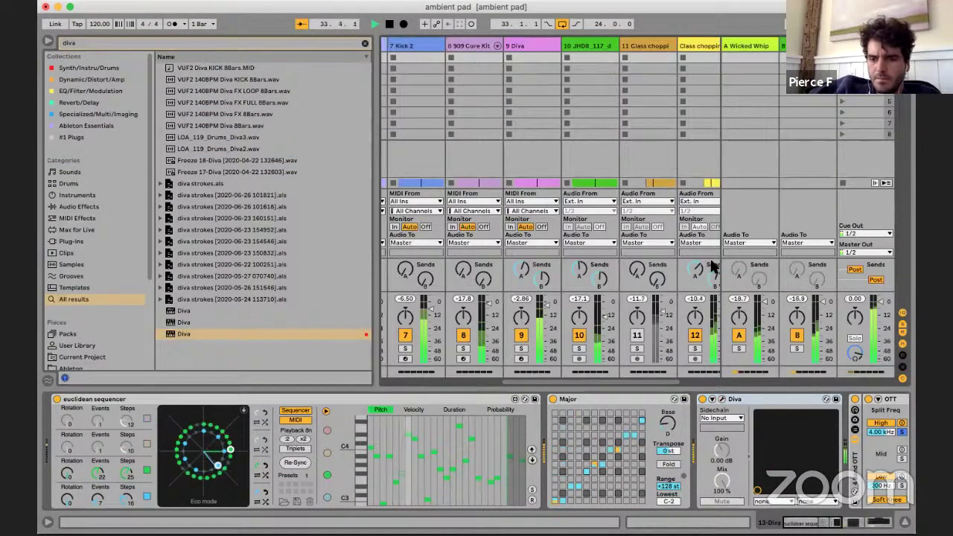
key(Tab)
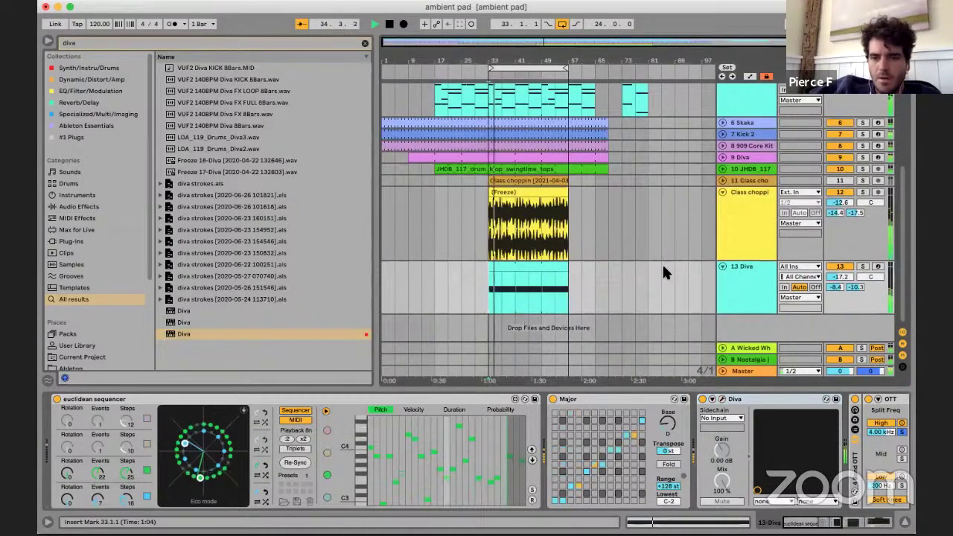
- Remove the Droney Cave reverb and the OTT rack from the 13 Diva track's device chain
scroll(590, 467, right, 10)
scroll(501, 447, left, 5)
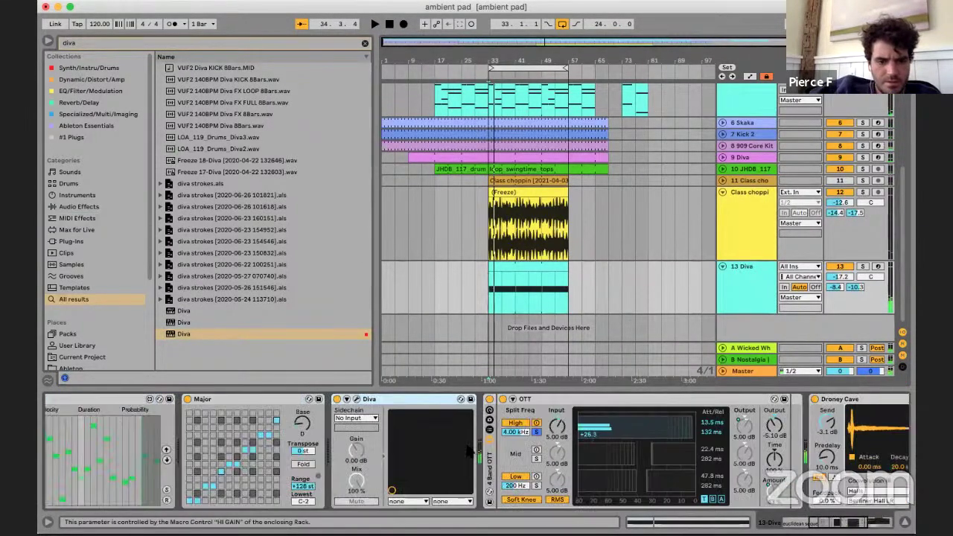
scroll(365, 429, left, 5)
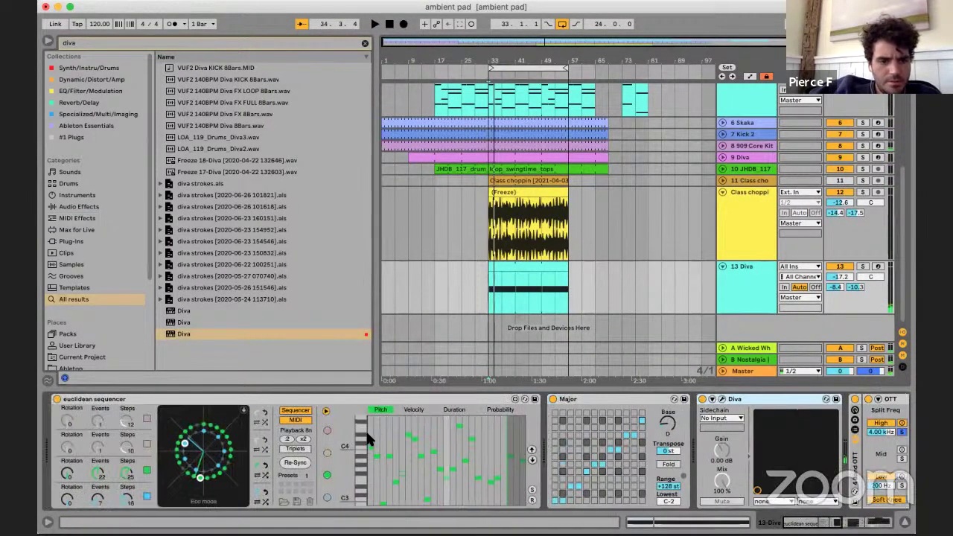
scroll(447, 446, right, 8)
click(612, 399)
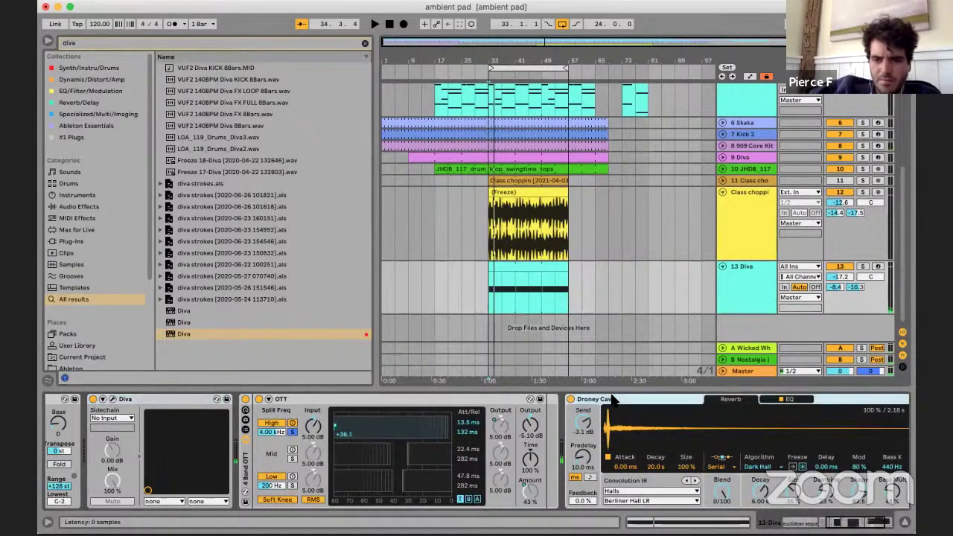
key(Delete)
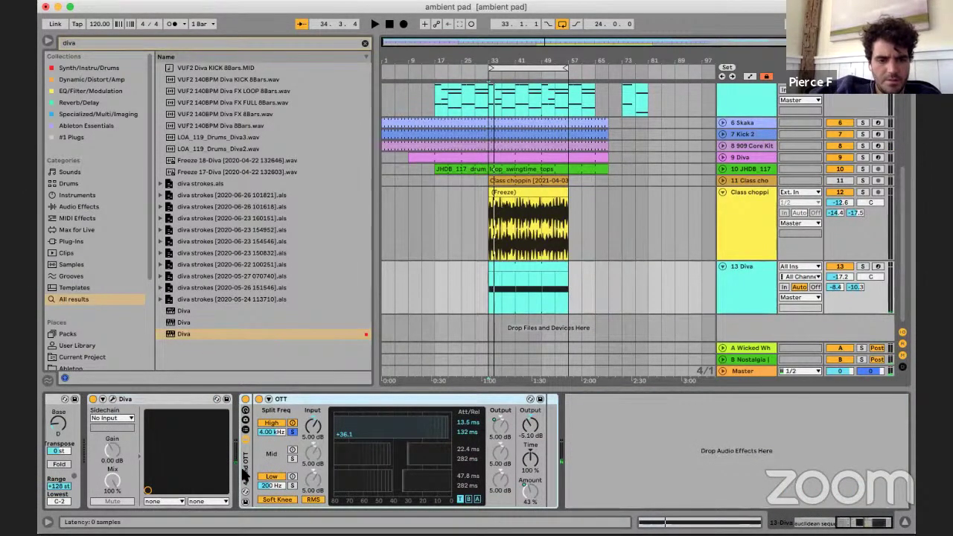
key(Delete)
- Play the soloed 13 Diva track from bar 33 and check its level and sends in the session mixer
key(space)
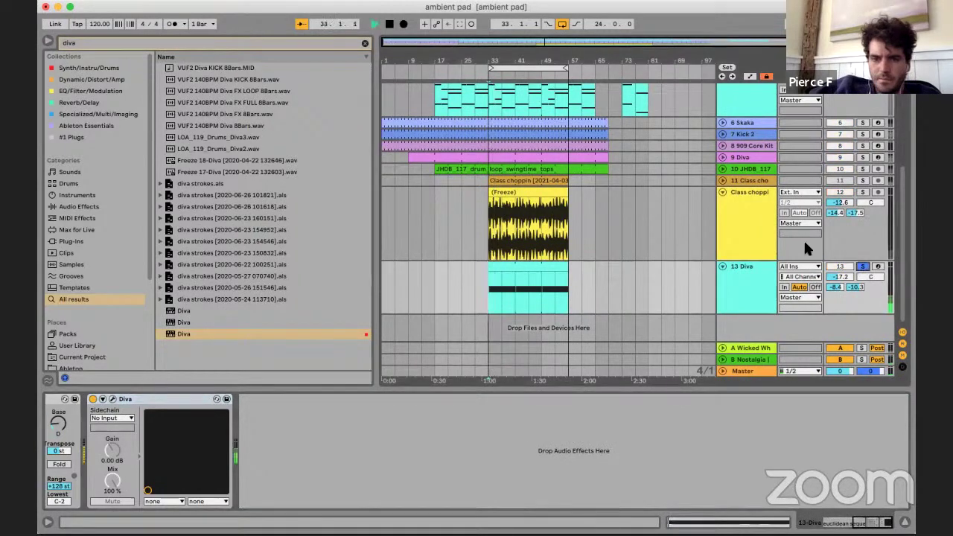
key(Tab)
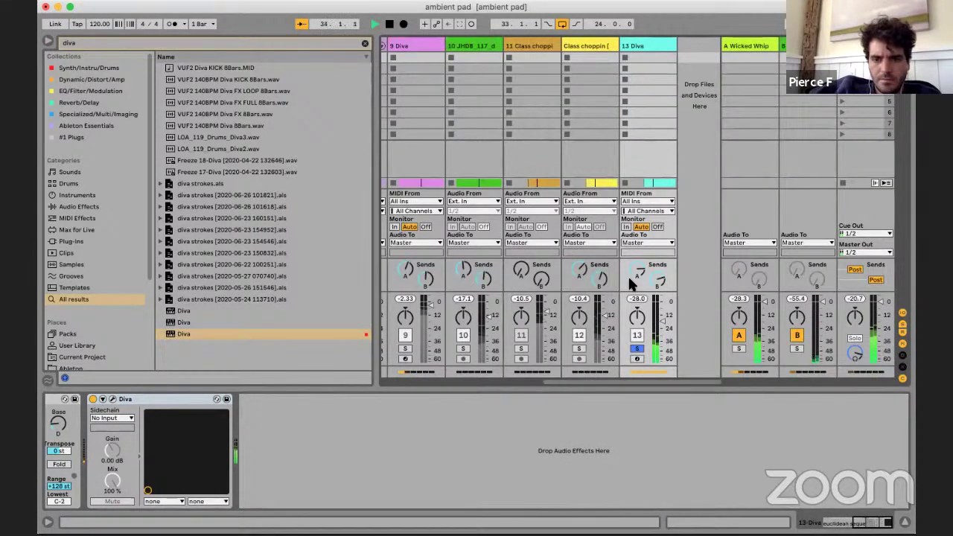
key(Tab)
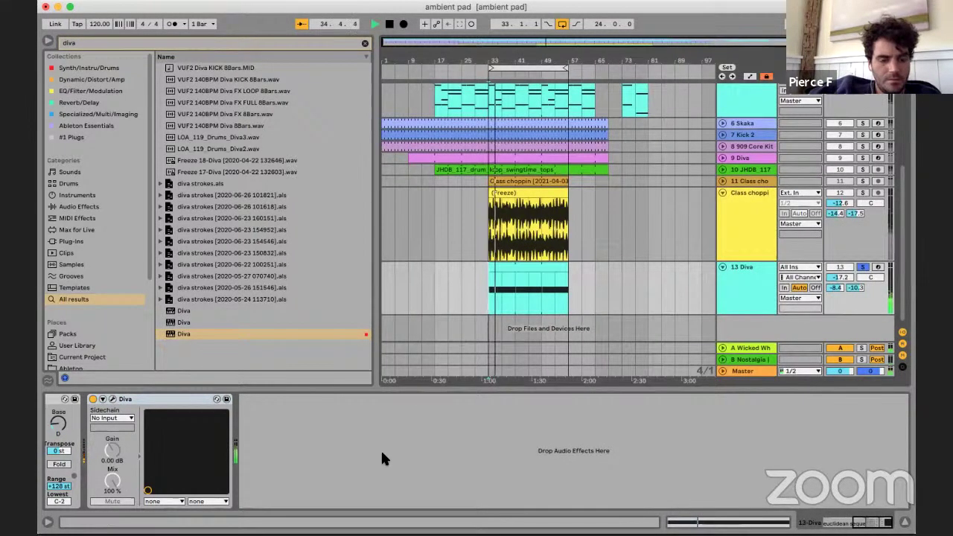
- Replace the Diva instrument on track 13 with LABS, searching the browser for "labs"
scroll(382, 457, left, 6)
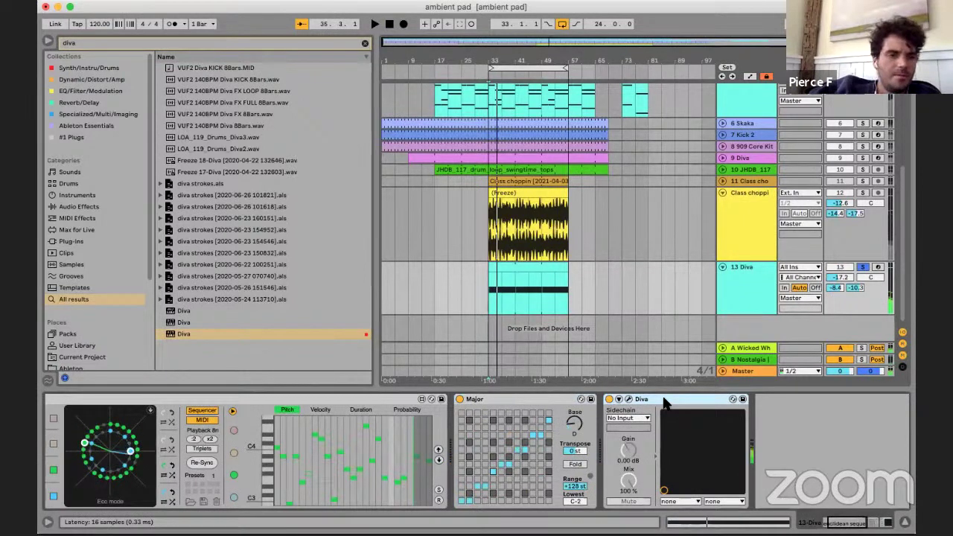
key(Delete)
key(super+f)
text(labs)
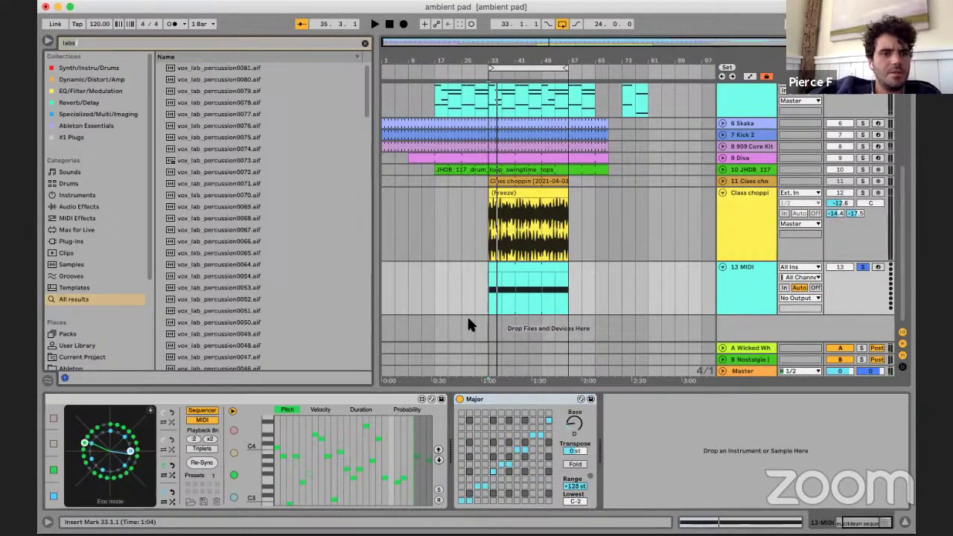
scroll(319, 339, down, 2)
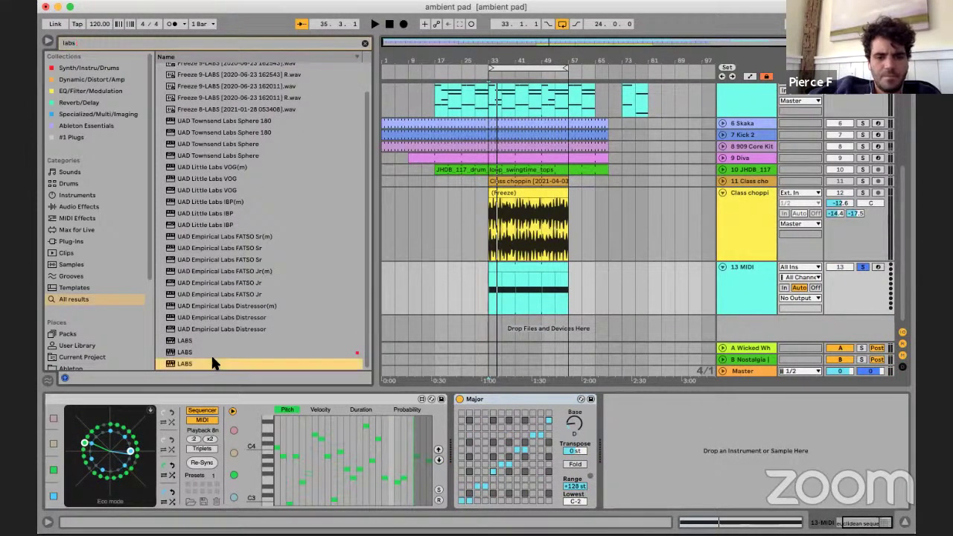
click(210, 353)
drag(683, 450, 685, 443)
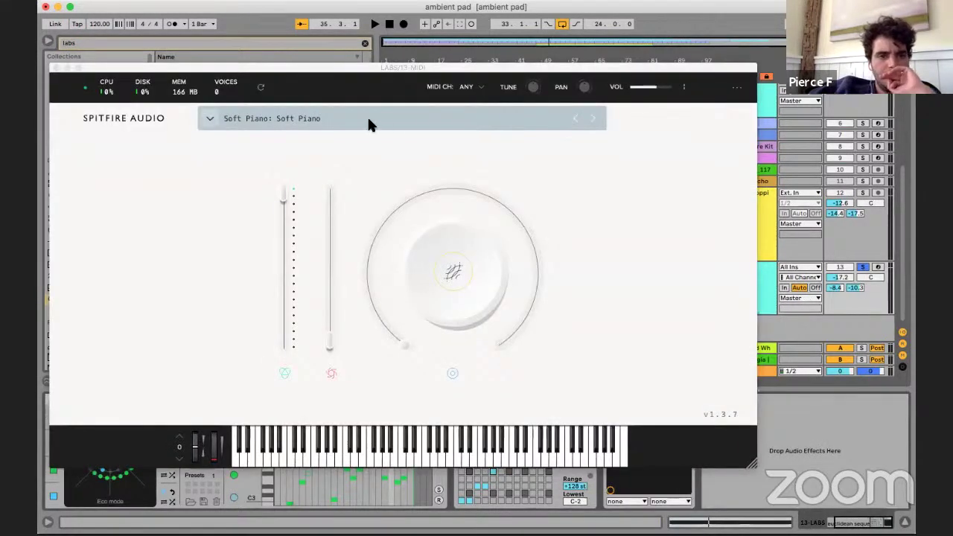
- Browse the LABS presets, load Resonator Music Box, and start playback to hear it with the sequencer
click(370, 124)
scroll(363, 305, down, 15)
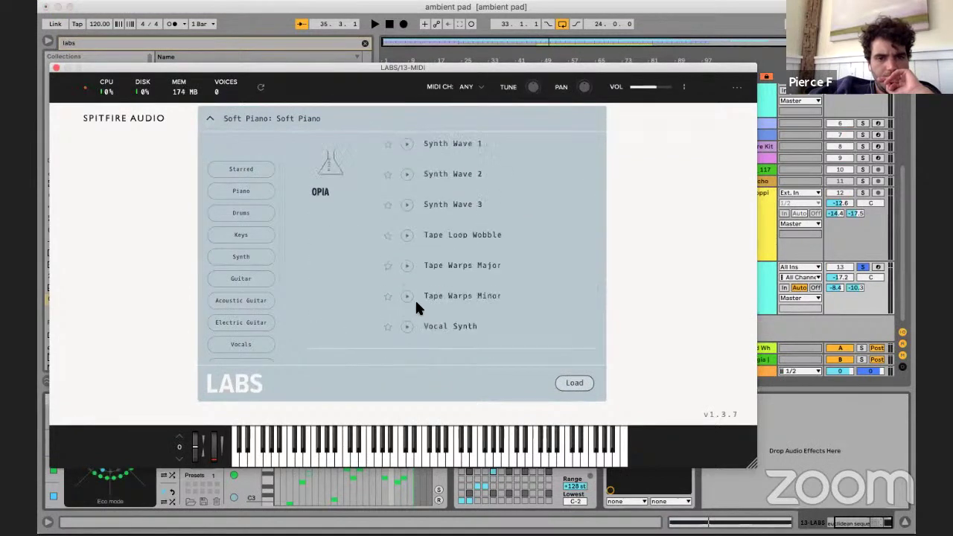
scroll(415, 305, down, 20)
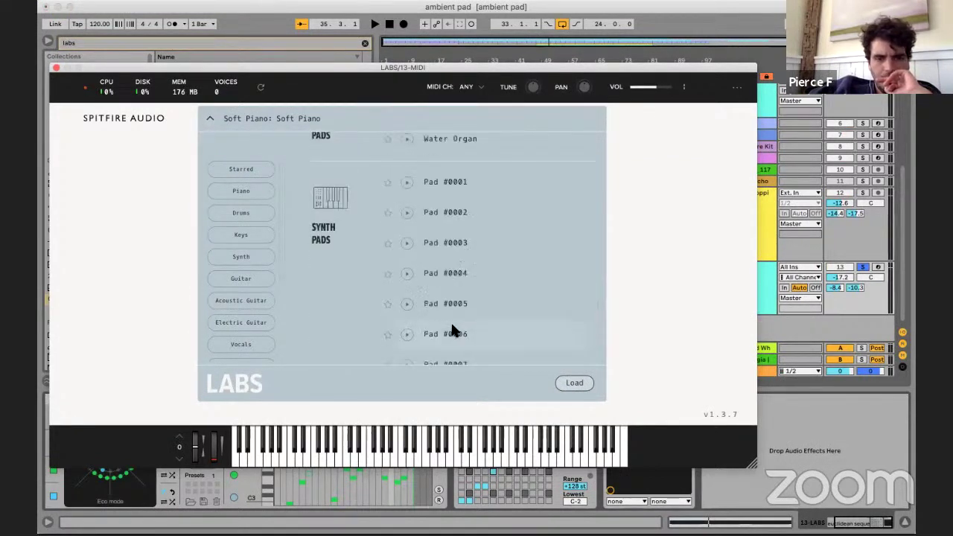
scroll(462, 271, down, 20)
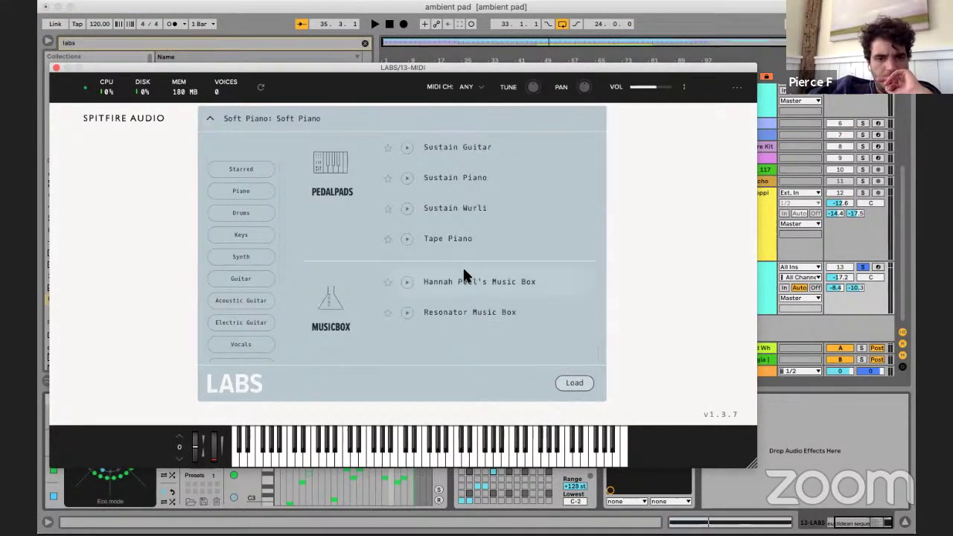
double_click(490, 312)
key(space)
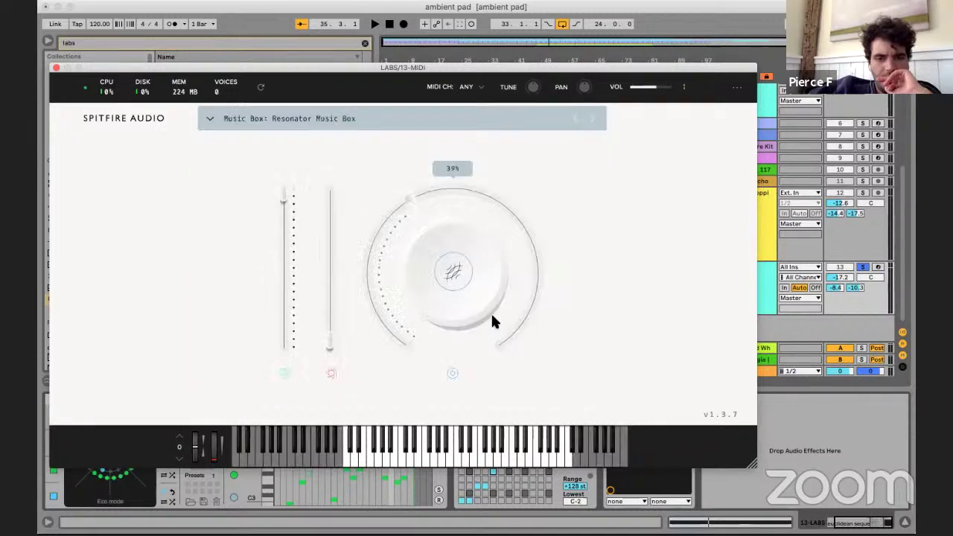
- Switch LABS to Hannah Peel's Music Box at 391% volume and raise track 13's send B to -2.0
click(575, 120)
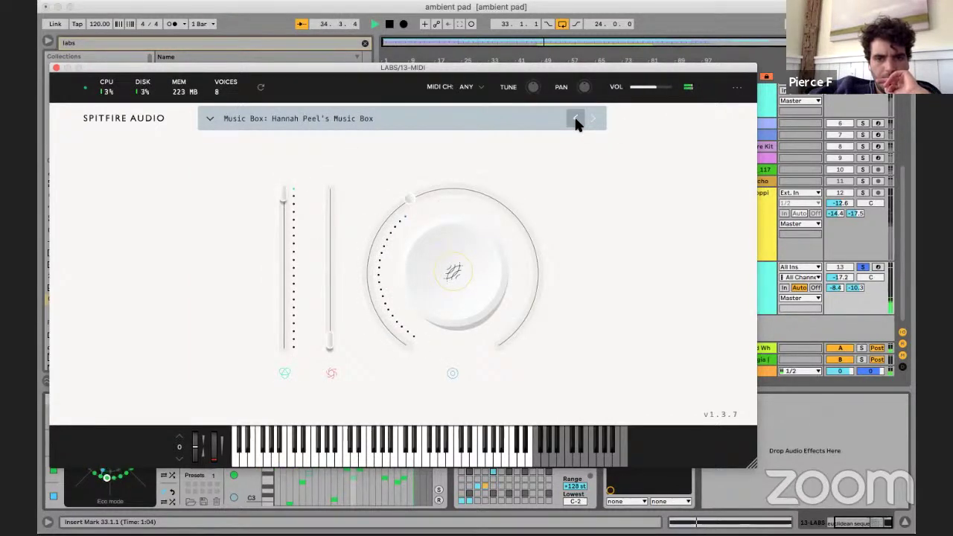
drag(655, 87, 668, 88)
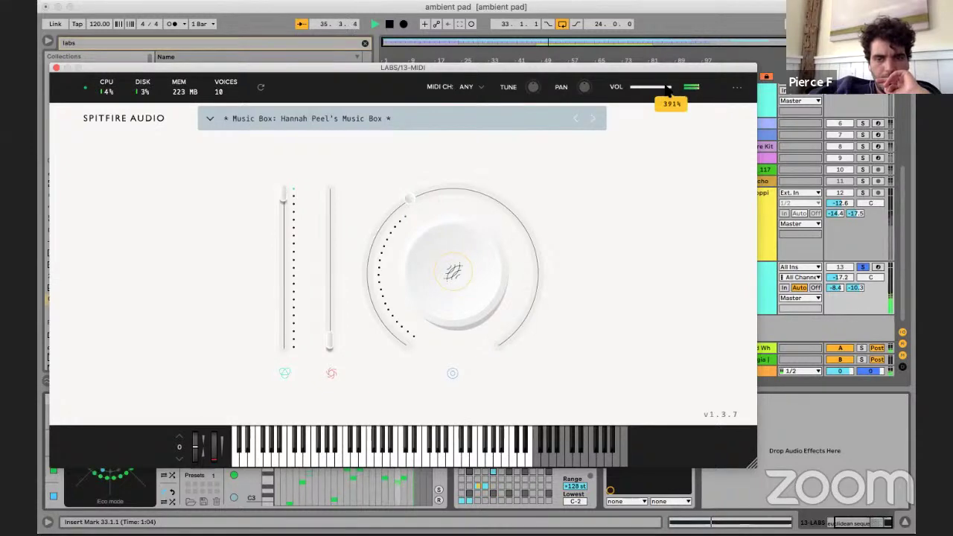
click(56, 68)
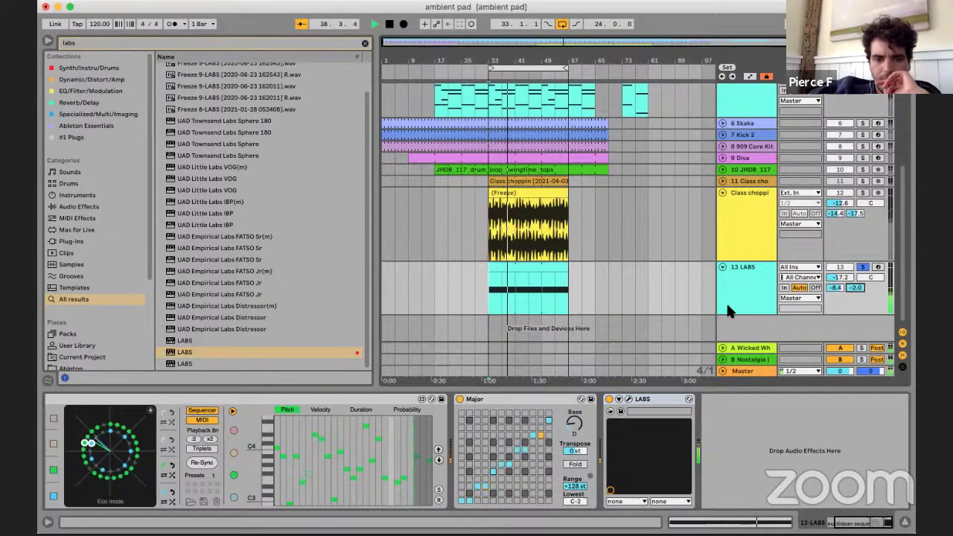
- Slow the euclidean sequencer's playback rate to 2n
click(416, 401)
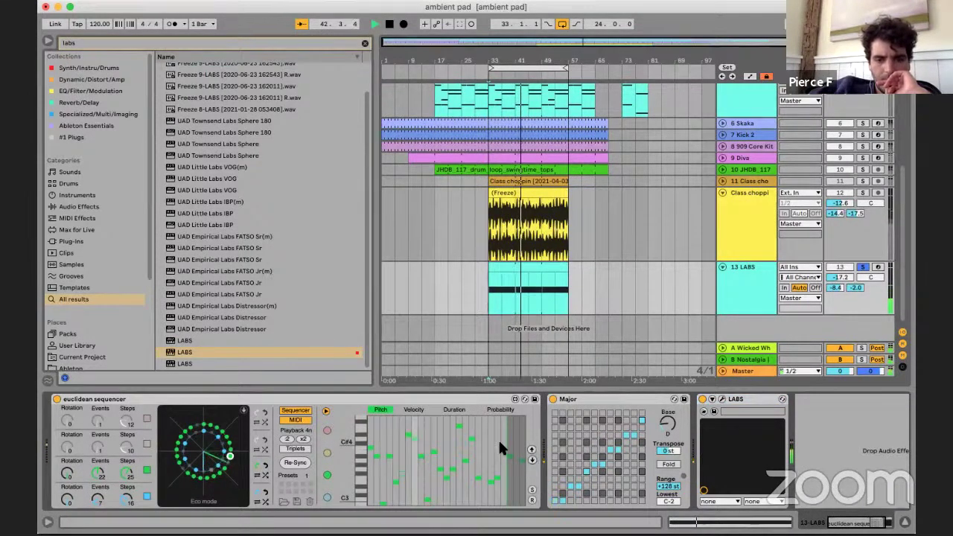
click(302, 441)
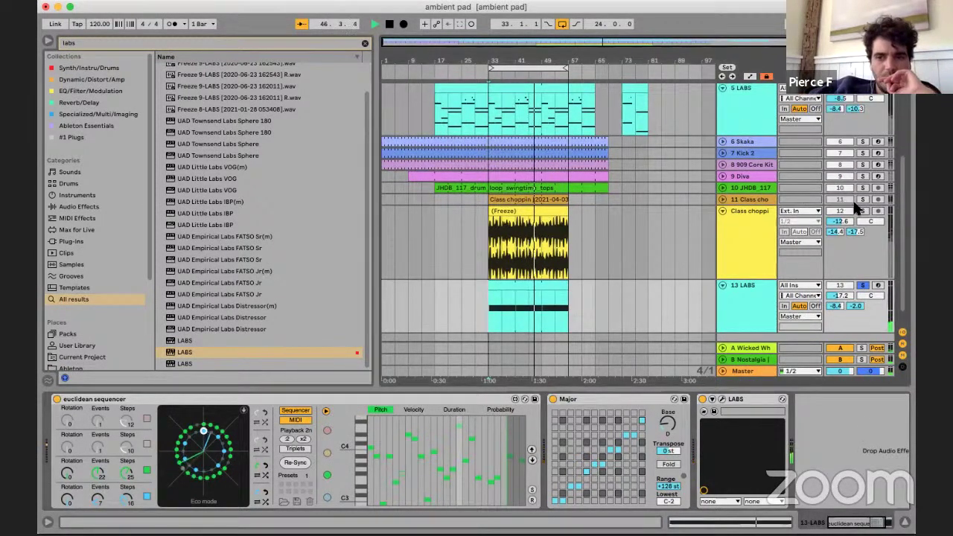
- Solo tracks 12 and 5 LABS alongside track 13, and raise the 5 LABS volume to -4.7 dB
click(862, 192)
scroll(863, 179, up, 3)
click(863, 156)
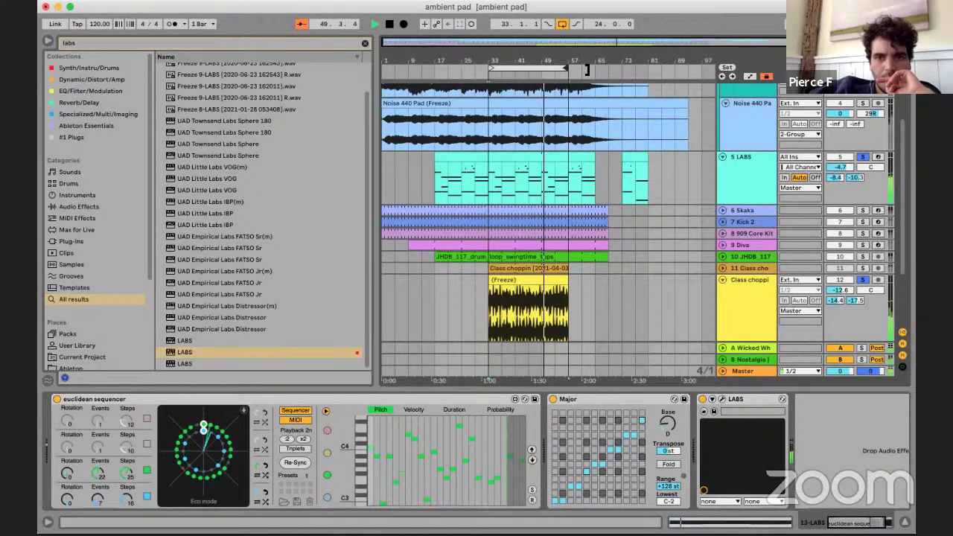
- Lengthen the loop to 32 bars and fill it by duplicating track 12's Freeze clip and extending the 13 LABS clip to bar 65
drag(587, 70, 593, 73)
scroll(574, 227, down, 3)
mouse_move(567, 193)
mouse_down()
mouse_move(587, 194)
mouse_move(567, 194)
mouse_up()
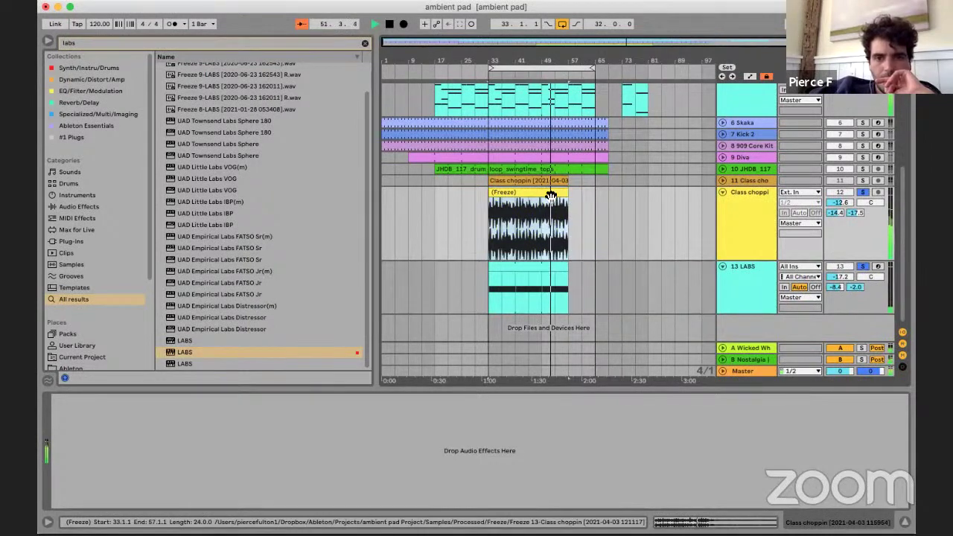
click(550, 196)
key(super+d)
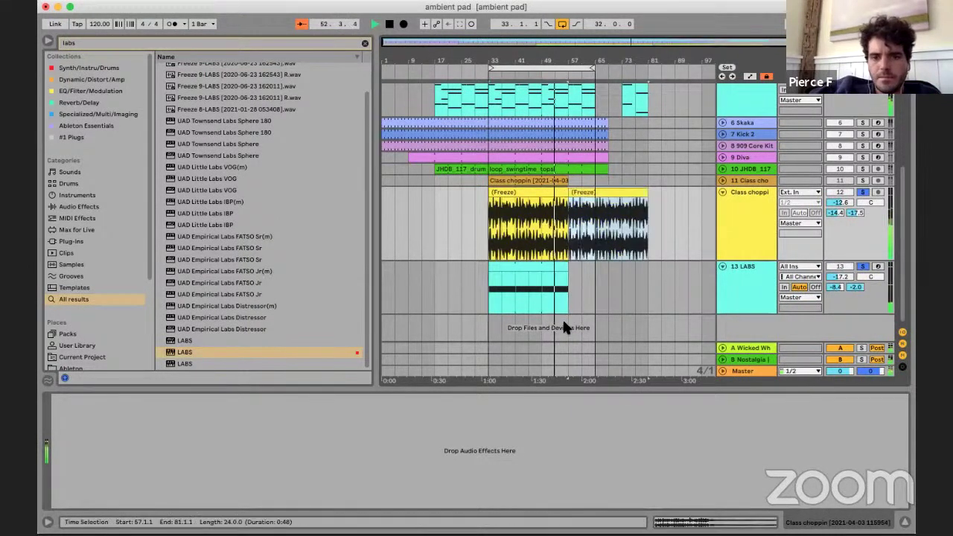
drag(569, 266, 594, 264)
- Solo the 9 Diva track and extend the Class choppin clip on track 11 to bar 69
scroll(610, 253, up, 2)
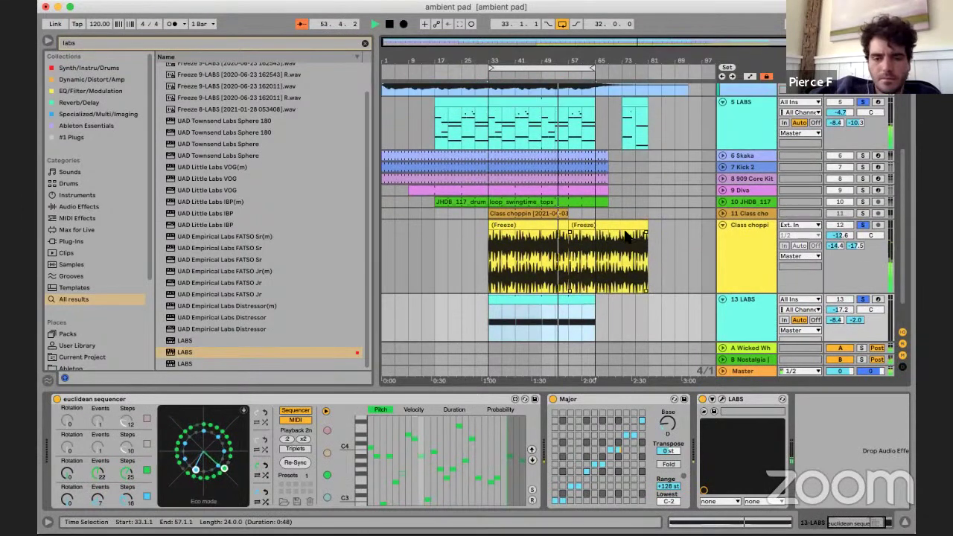
click(721, 214)
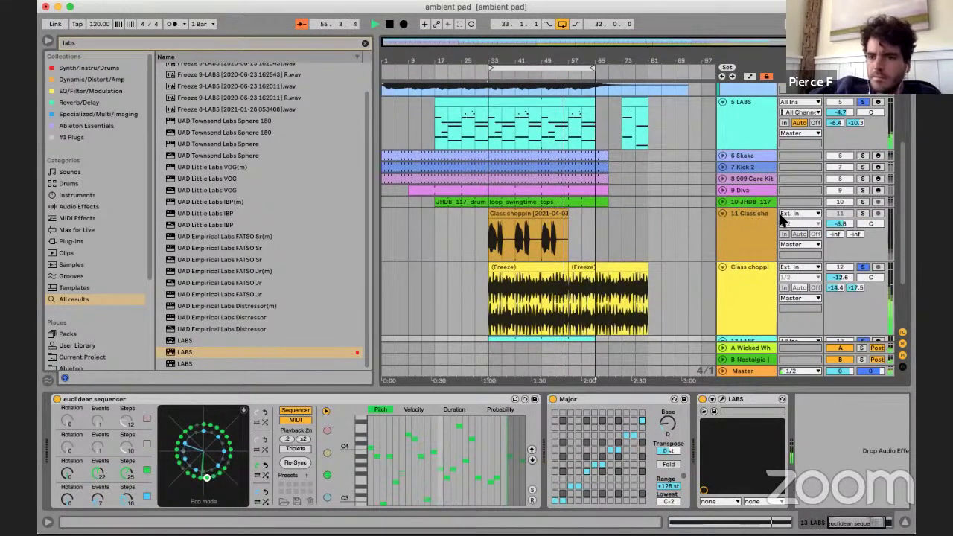
click(862, 190)
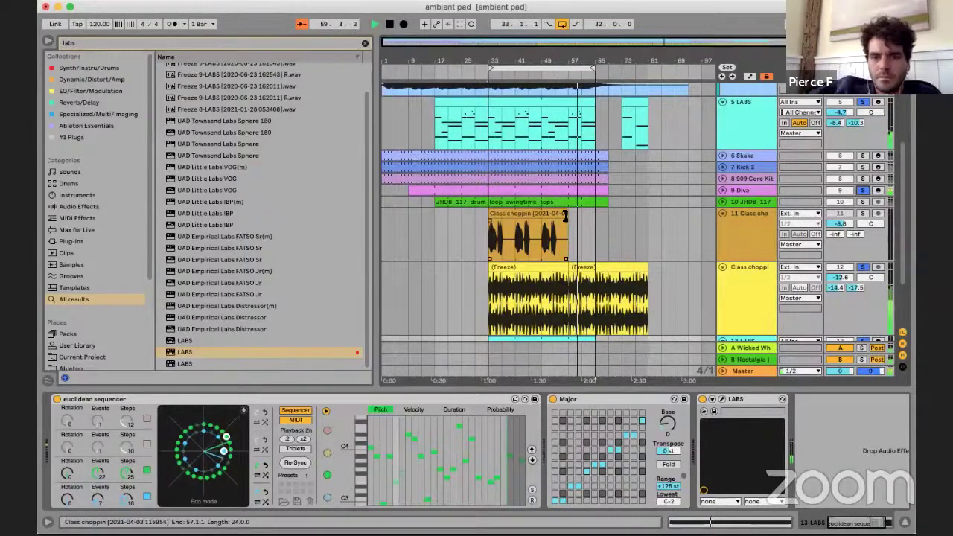
drag(568, 230, 611, 222)
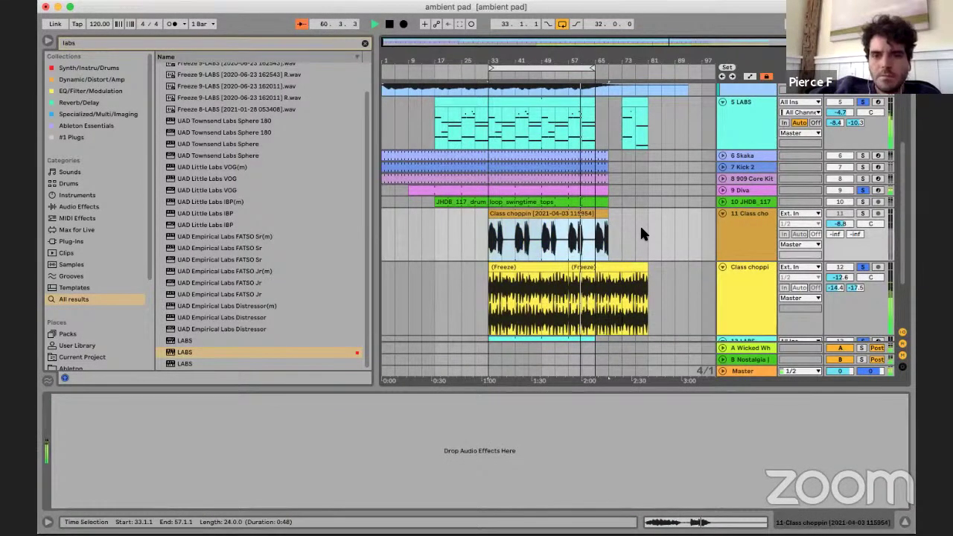
scroll(639, 227, down, 1)
click(641, 227)
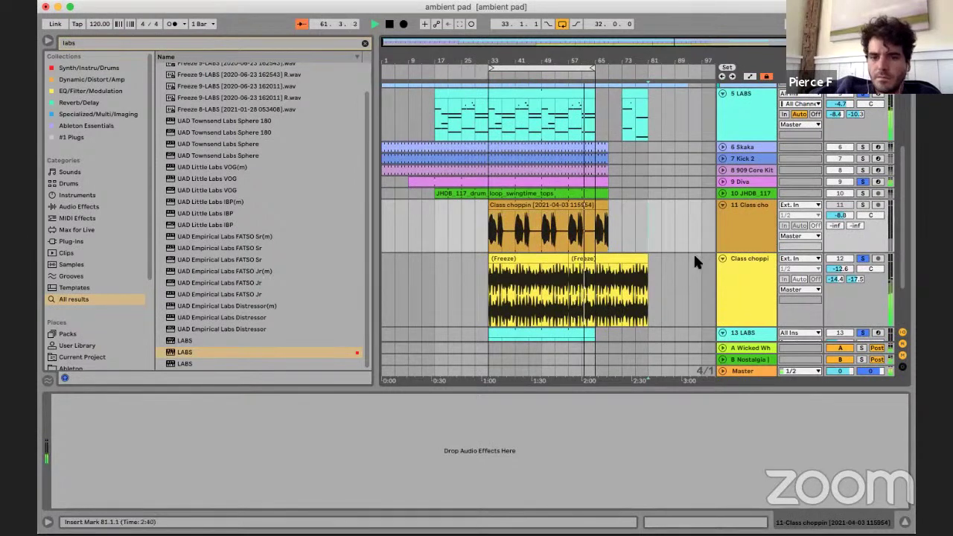
- Audition track 11 soloed with the other parts, set its volume to -11.4 dB, and unsolo it
click(750, 234)
click(749, 233)
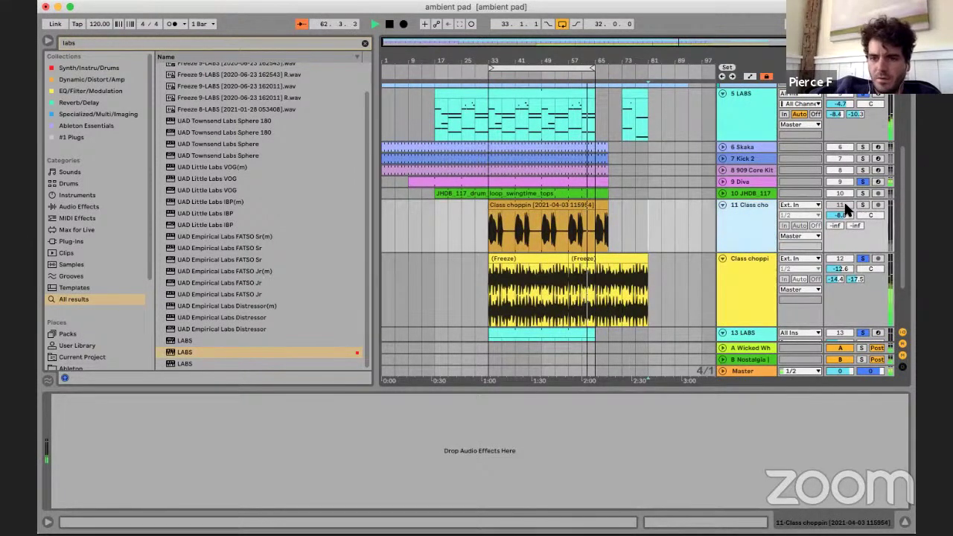
drag(839, 213, 839, 219)
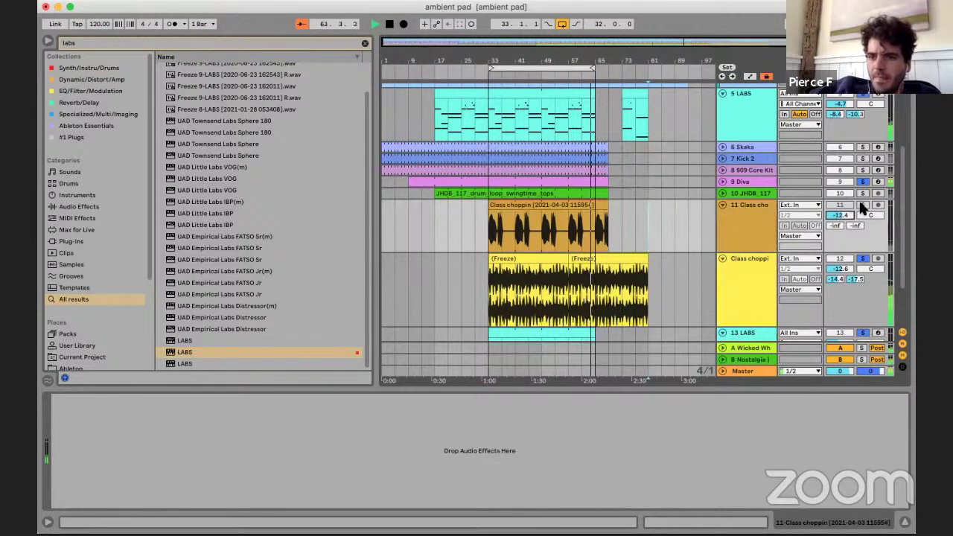
click(861, 204)
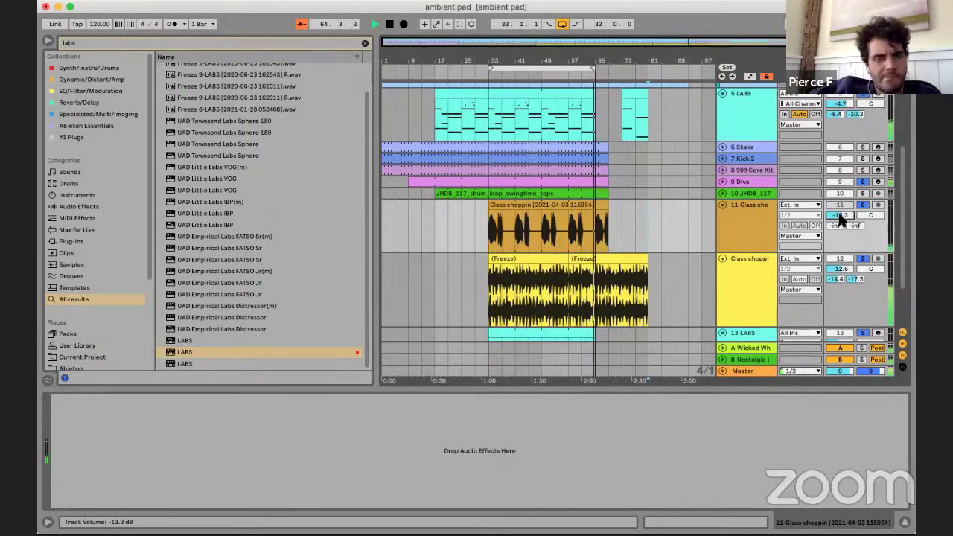
drag(840, 215, 839, 214)
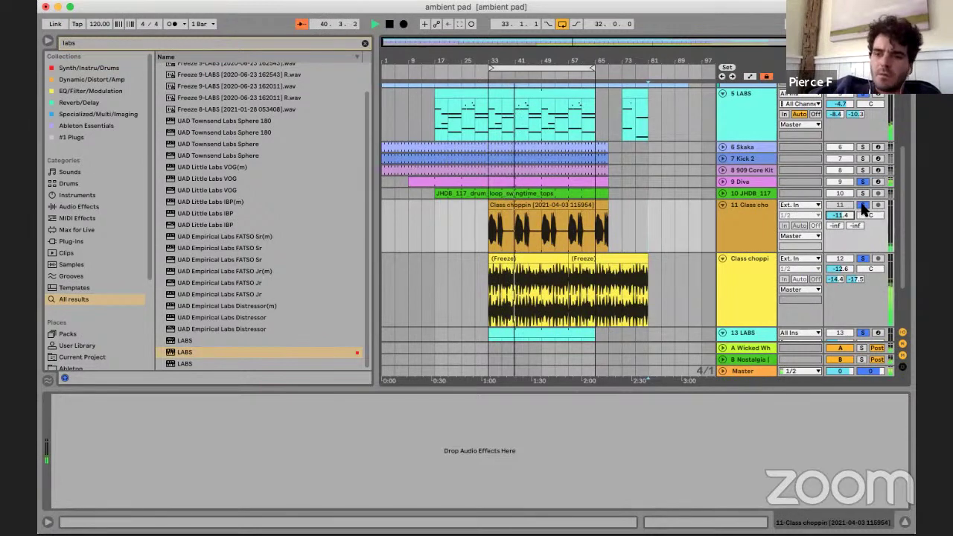
click(861, 206)
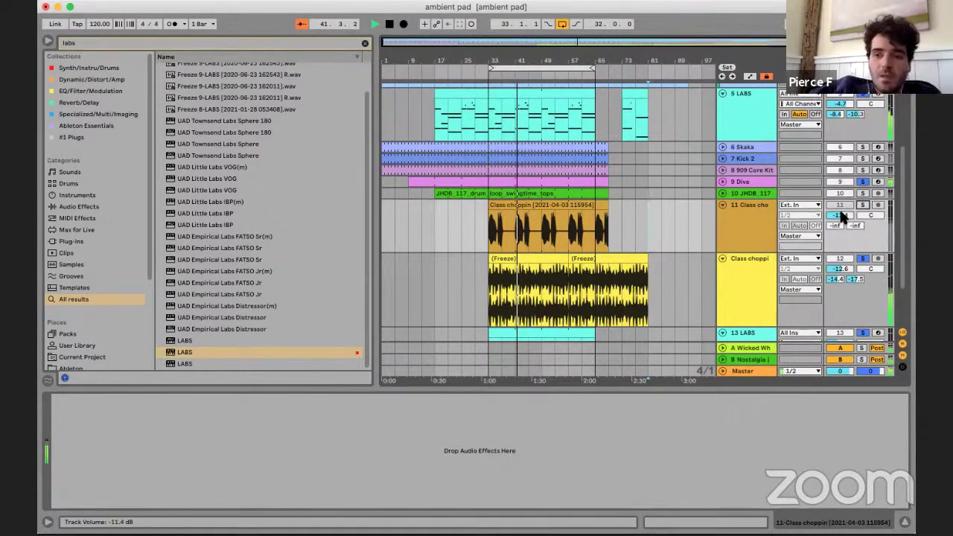
- Split track 11's Class choppin clip at bar 49 and delete the part from there to bar 69
click(543, 229)
key(plus)
key(plus)
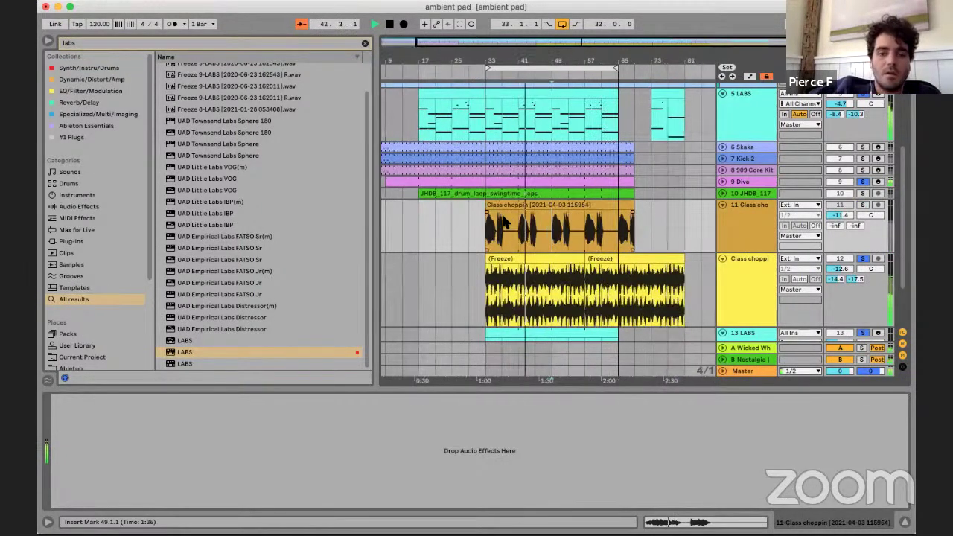
scroll(585, 230, up, 3)
scroll(507, 222, down, 5)
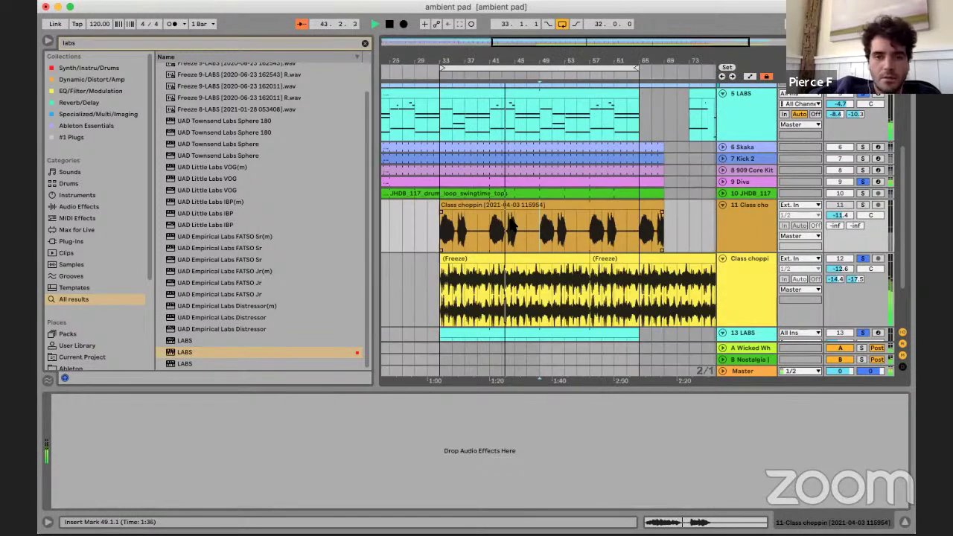
key(minus)
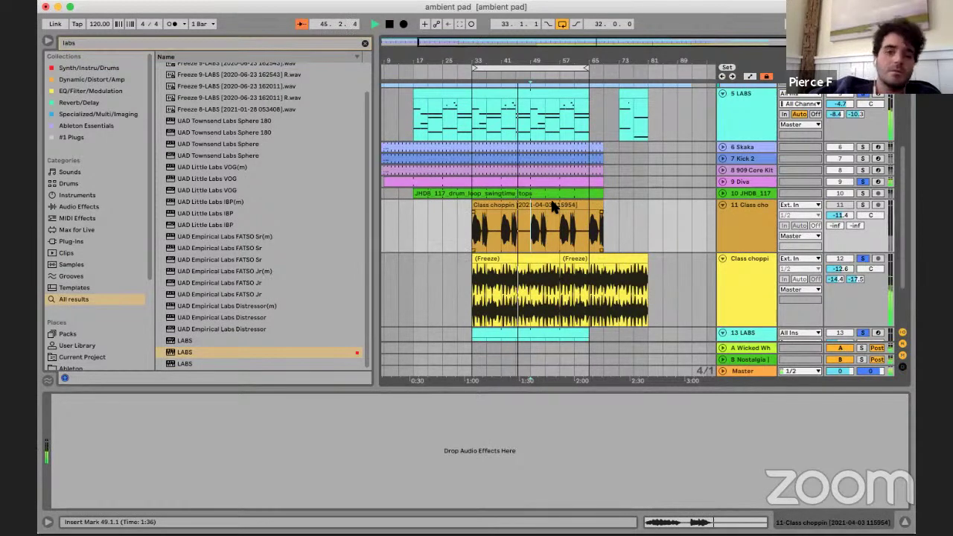
key(plus)
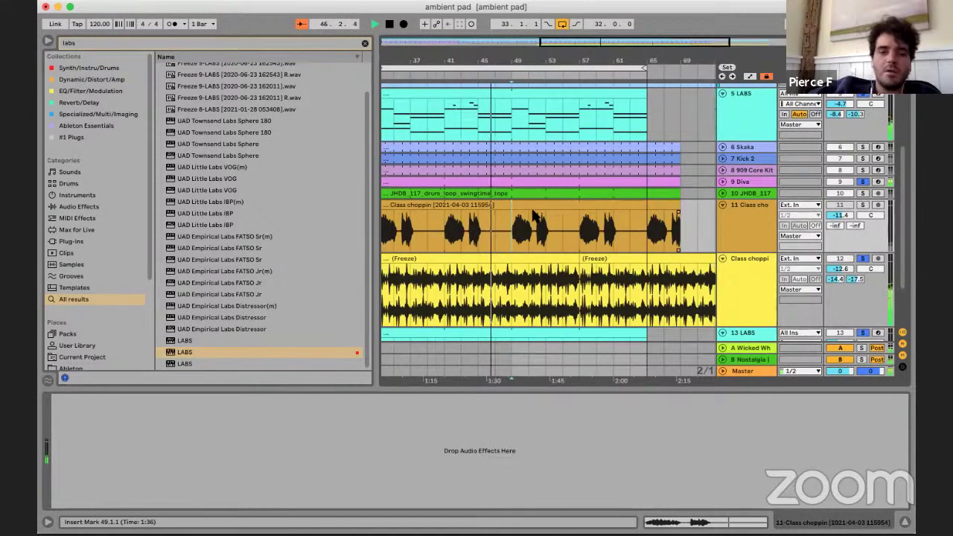
key(super+e)
click(533, 203)
key(Delete)
key(minus)
- Trim the last separate clip on the 5 LABS track to start at bar 77 and move it to bar 49
scroll(606, 228, up, 4)
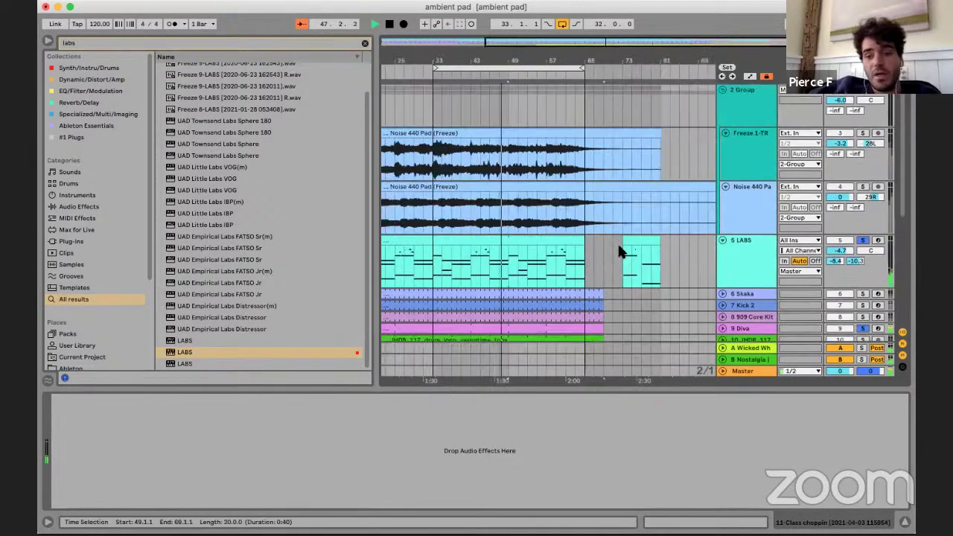
key(minus)
click(618, 248)
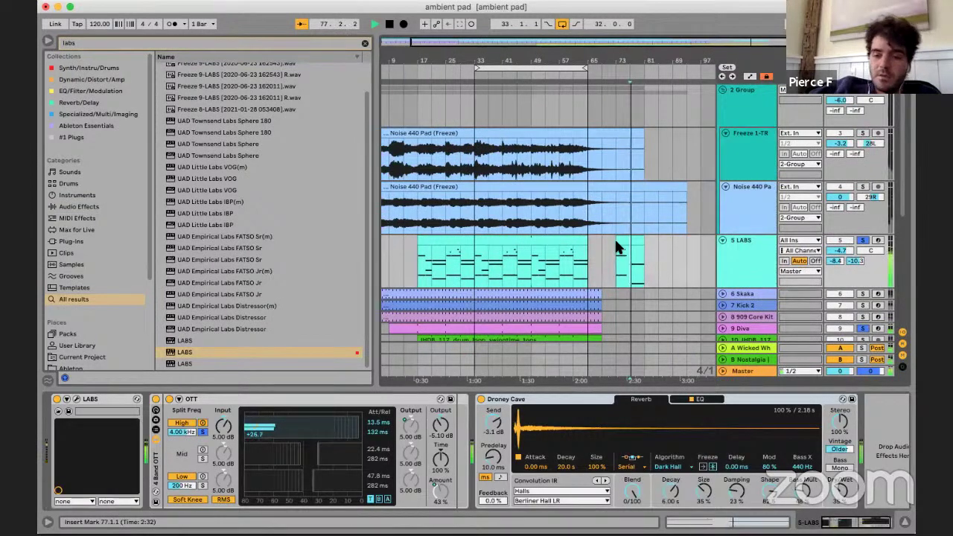
click(631, 238)
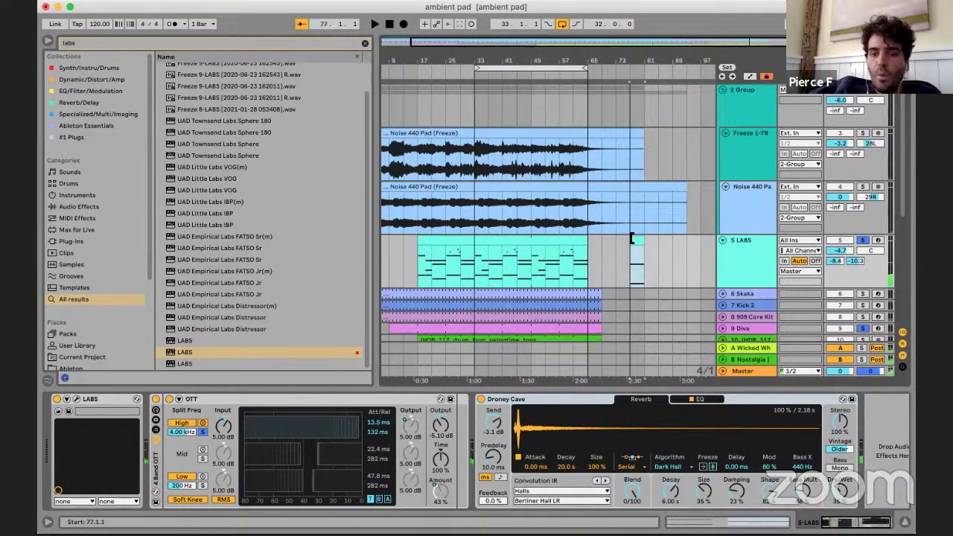
scroll(636, 244, down, 3)
scroll(636, 244, up, 3)
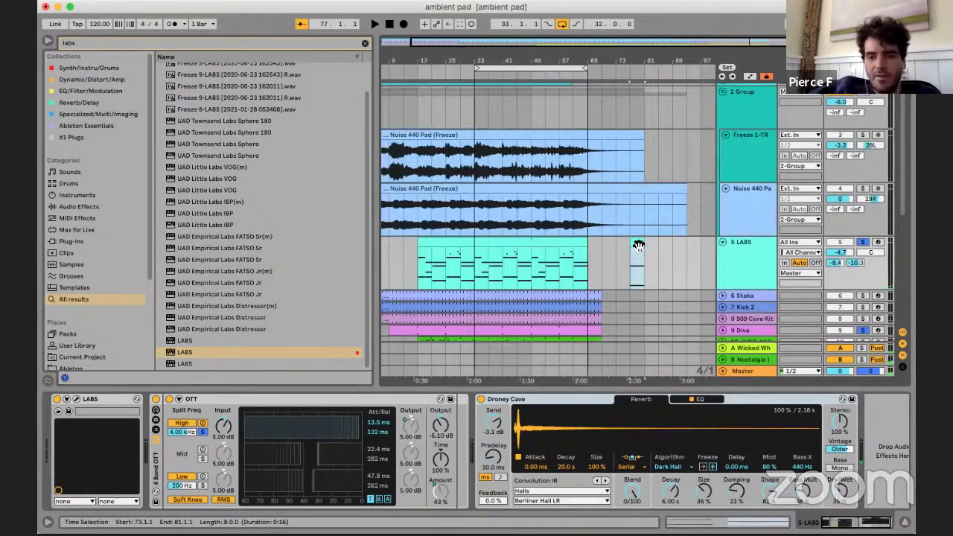
click(538, 253)
- Delete the 5 LABS material from bar 53 to bar 65
scroll(566, 257, down, 3)
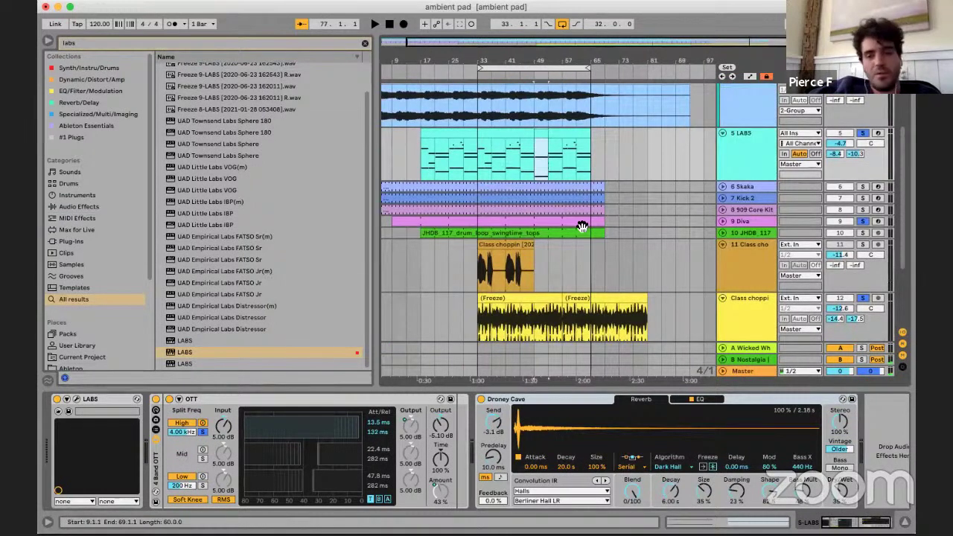
scroll(569, 193, up, 1)
click(567, 176)
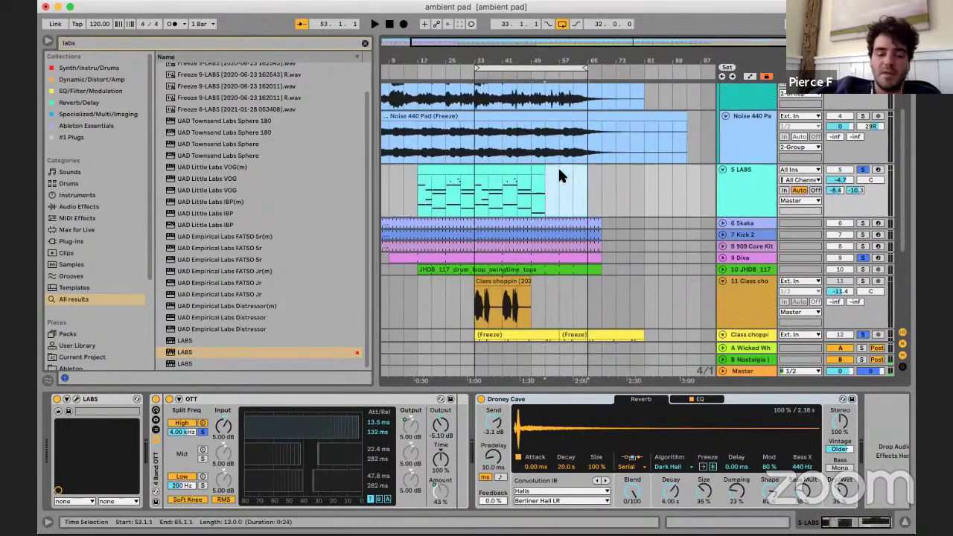
- Audition the 5 LABS passage from bar 47 and shorten the 9 Diva clip to end at bar 49
click(527, 191)
key(plus)
key(plus)
key(plus)
key(minus)
click(514, 194)
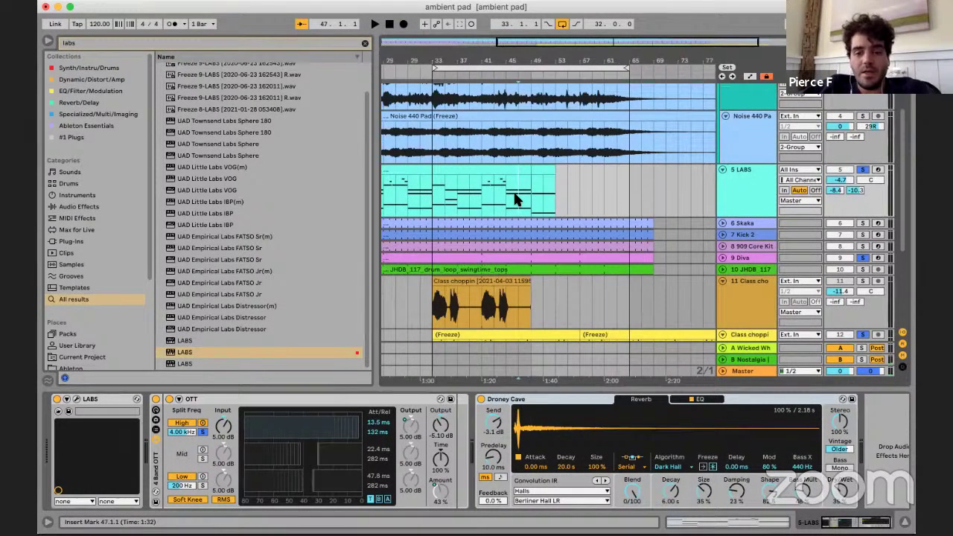
key(space)
click(566, 175)
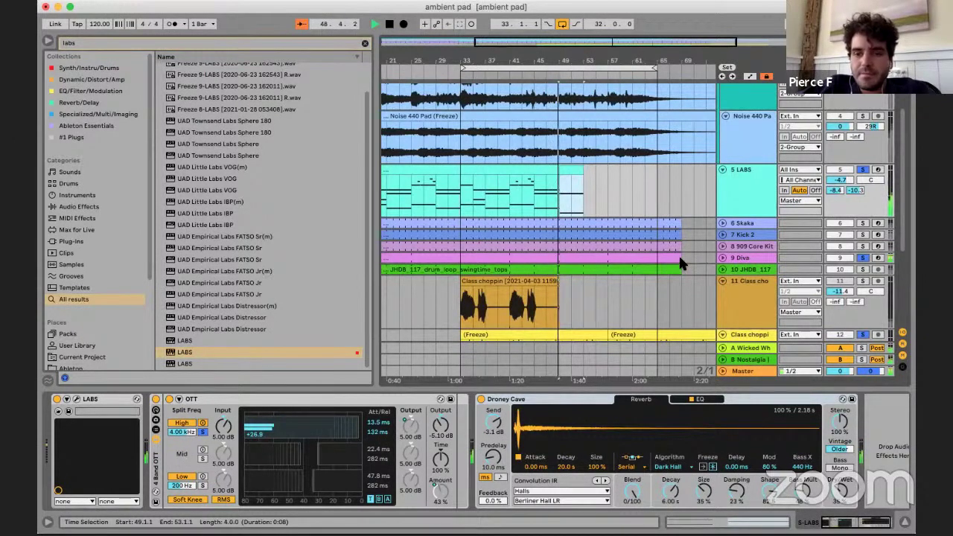
drag(678, 258, 560, 259)
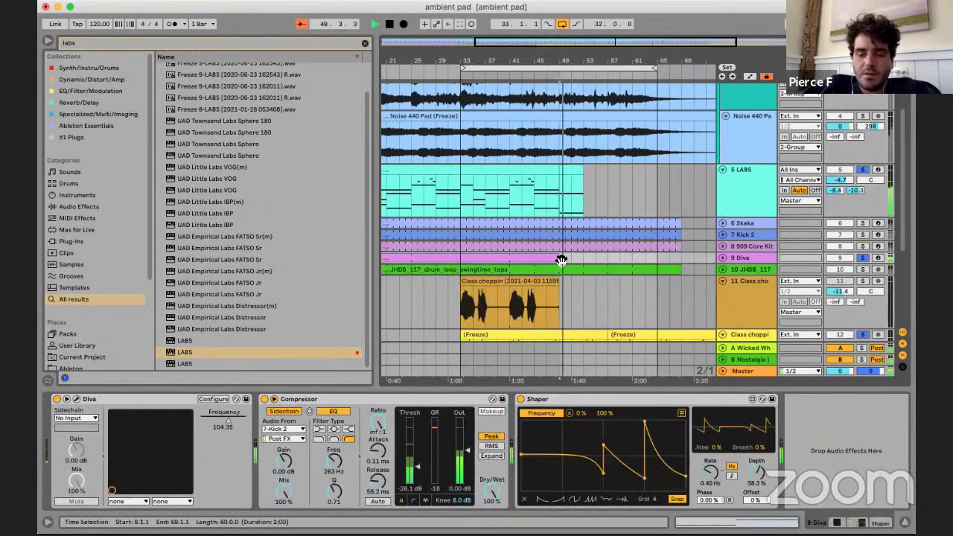
key(space)
- Open the 5 LABS clip at bar 49 and shorten its G1 note to one bar, ending at bar 6
double_click(565, 181)
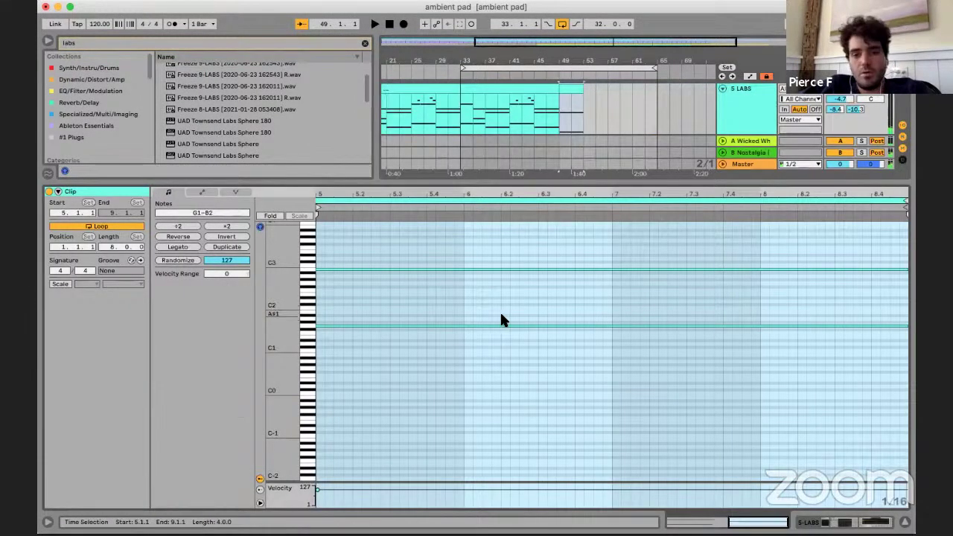
click(499, 314)
key(minus)
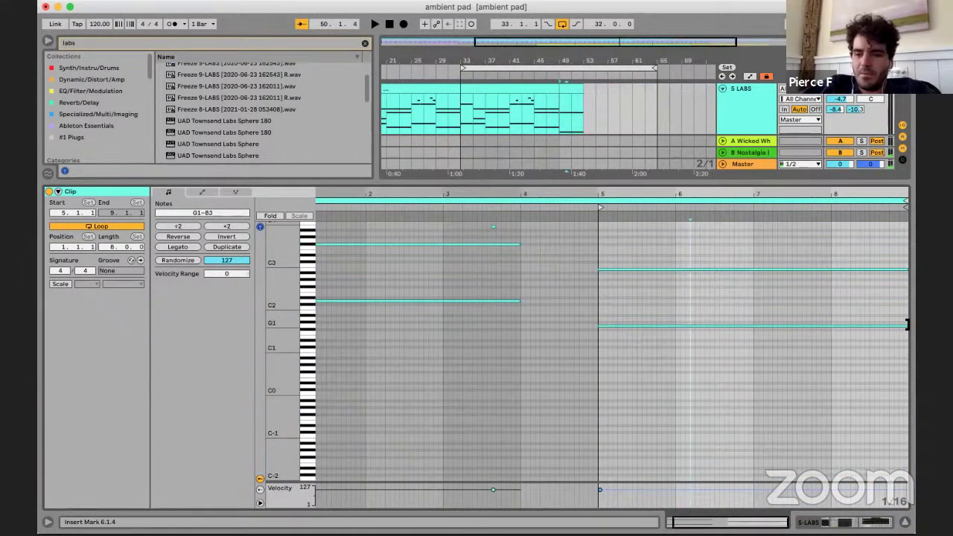
drag(906, 324, 671, 354)
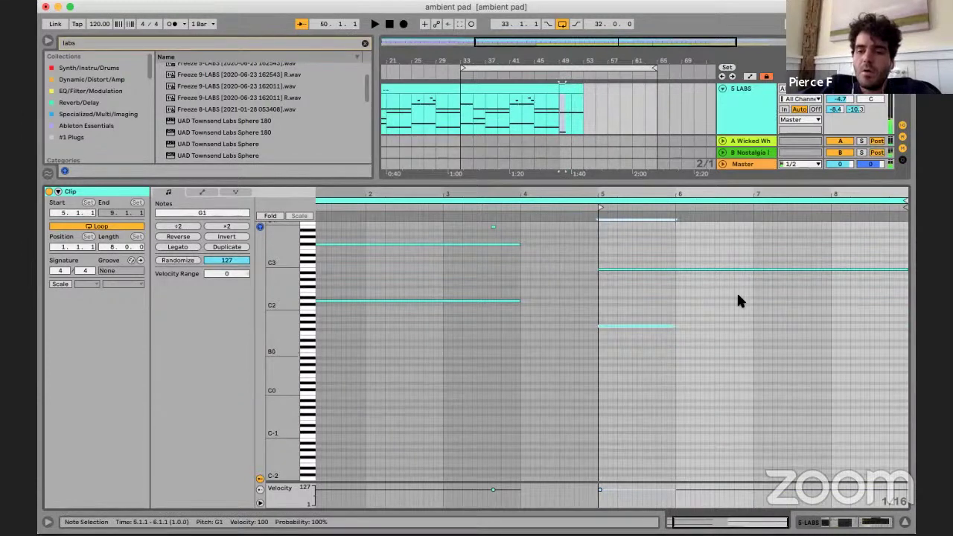
scroll(684, 214, up, 3)
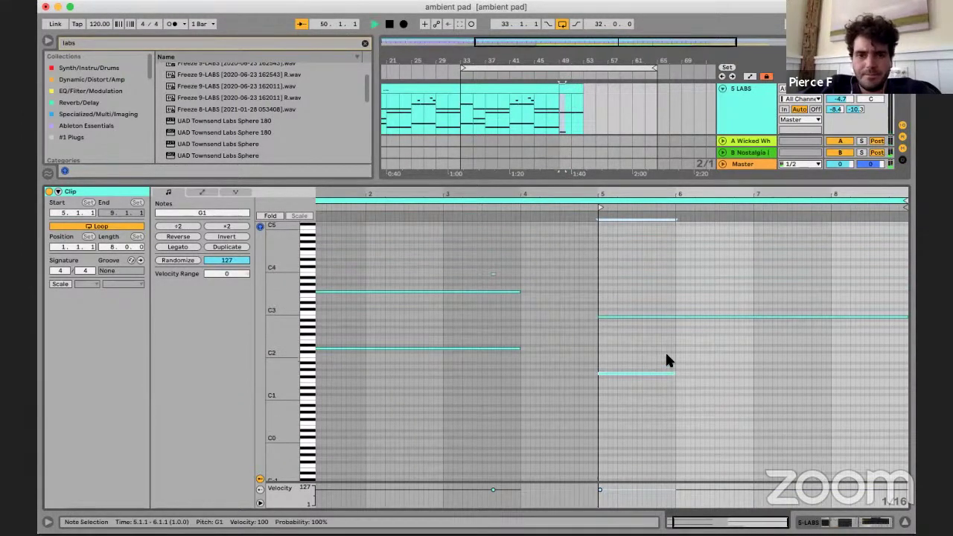
click(712, 361)
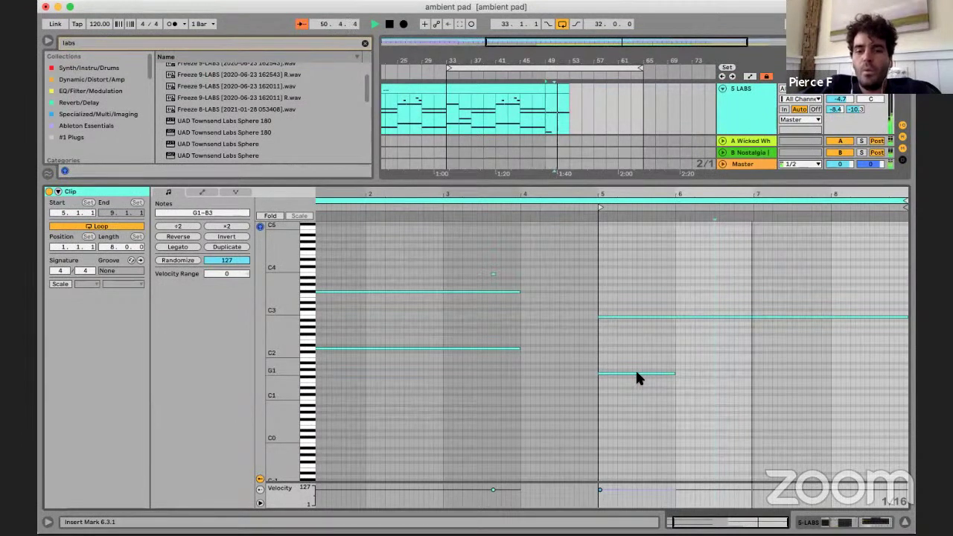
- Copy the one-bar G1 note to bar 7 of the clip as A1 and audition the passage
key(space)
alt+drag(637, 373, 792, 366)
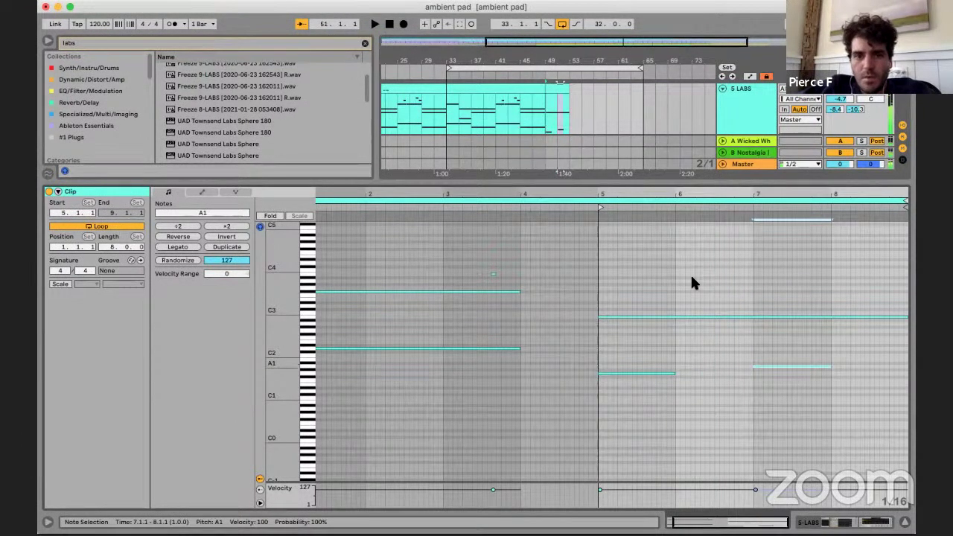
scroll(809, 351, up, 1)
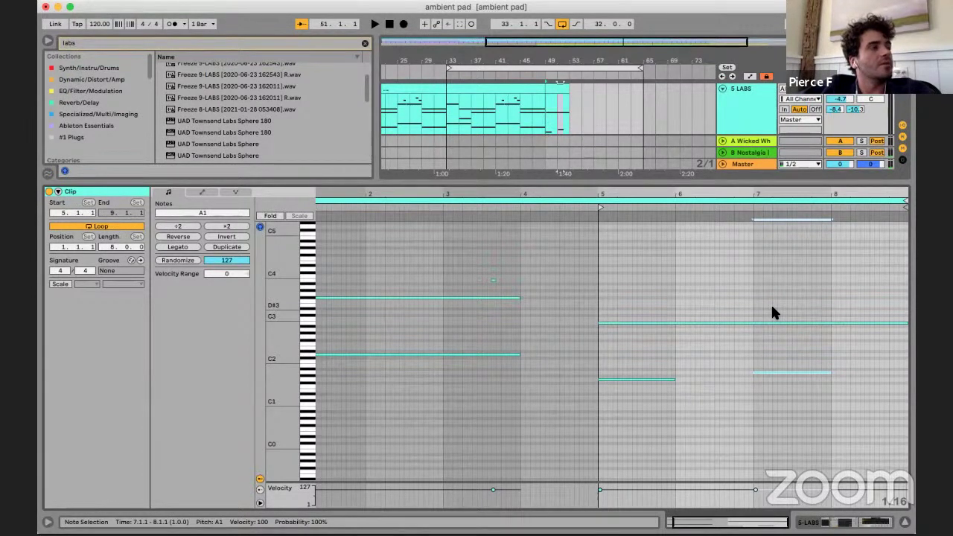
key(space)
scroll(702, 284, down, 1)
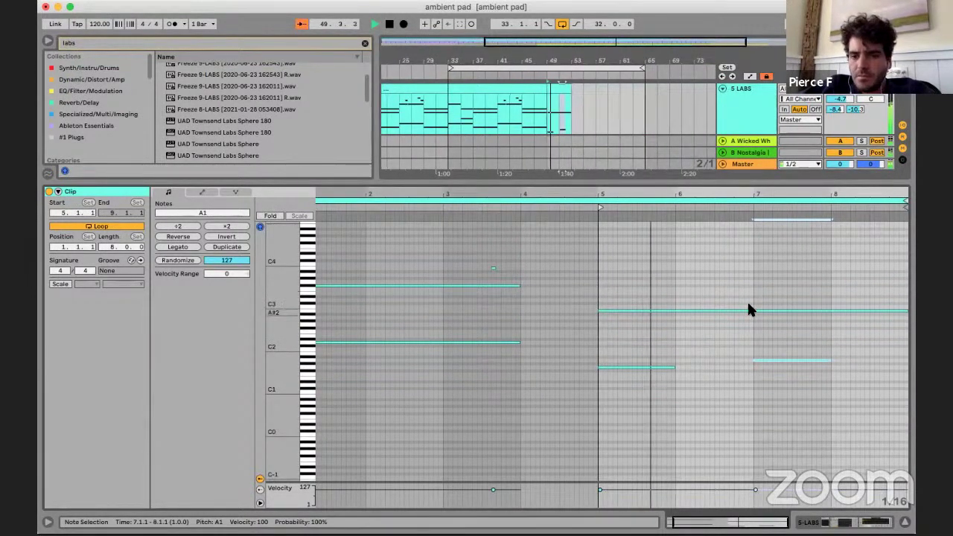
scroll(714, 293, up, 3)
key(space)
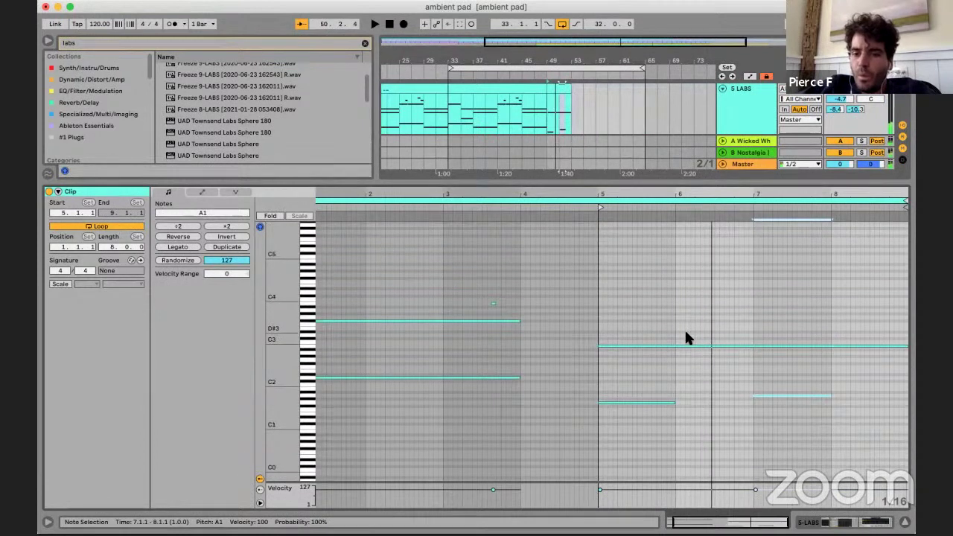
- Add half-bar C#3 and D3 notes in succession across bar 6 of the clip and play them back
double_click(685, 333)
key(Down)
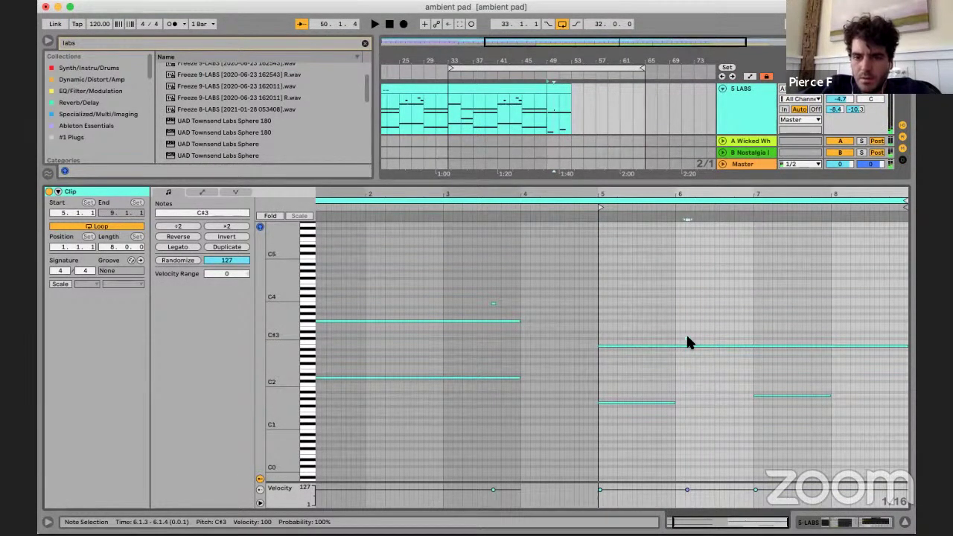
drag(686, 339, 741, 332)
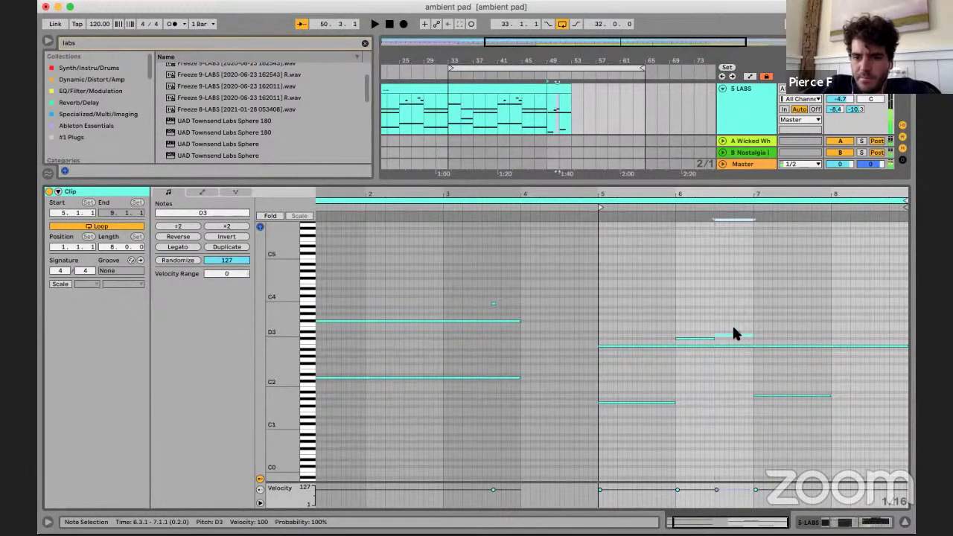
key(space)
click(660, 297)
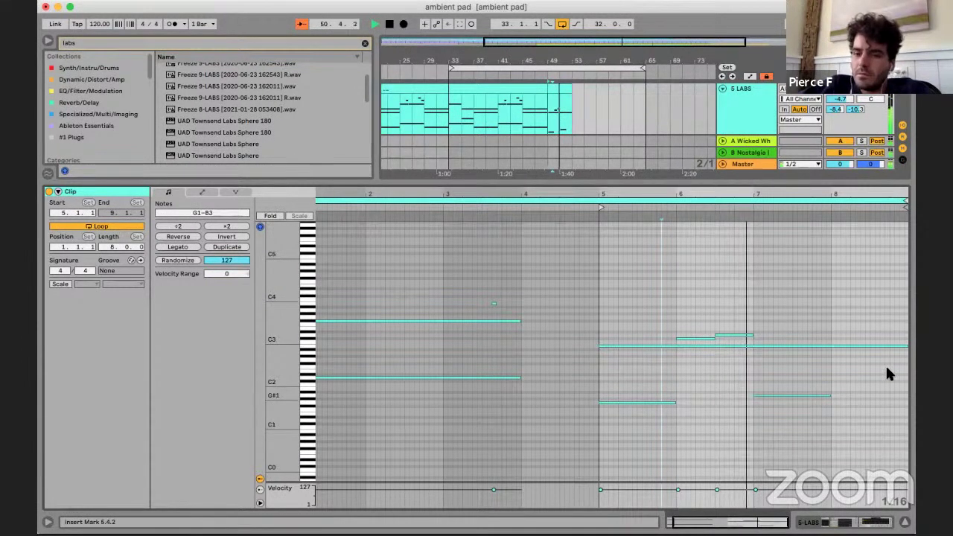
- Shorten the B2 note to end at bar 7, copy the bar 7 A1 note up to E3, and audition the result
key(space)
drag(905, 345, 750, 350)
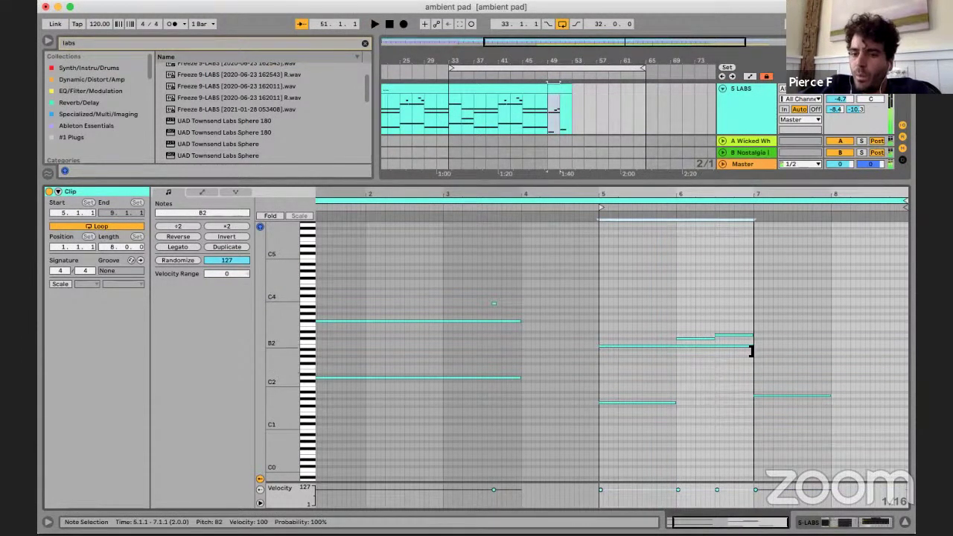
drag(790, 395, 792, 330)
key(Down)
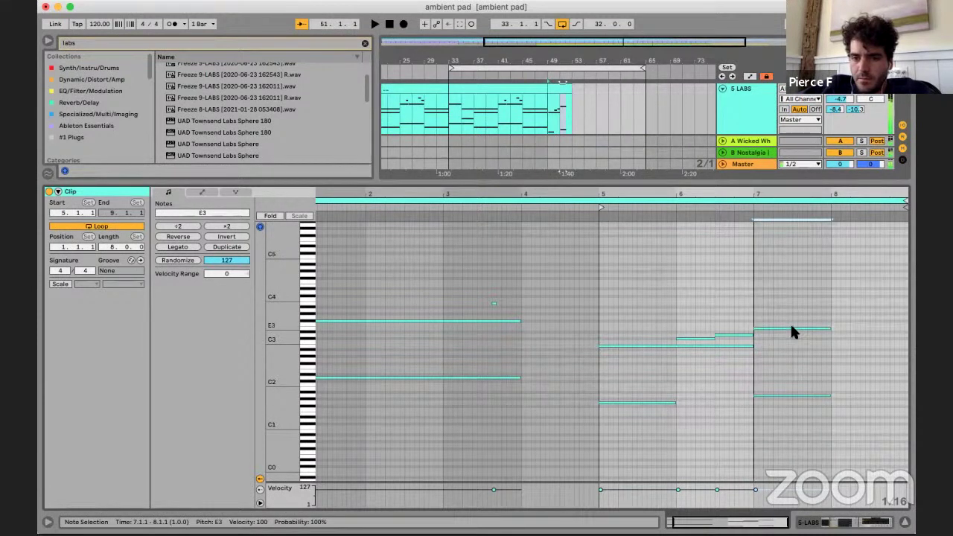
key(space)
click(857, 297)
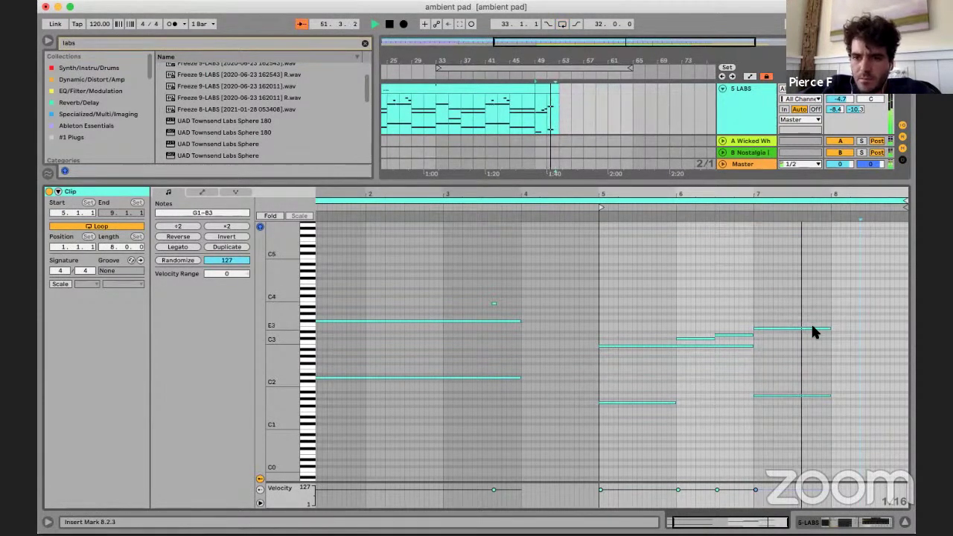
scroll(814, 329, up, 1)
key(space)
key(space)
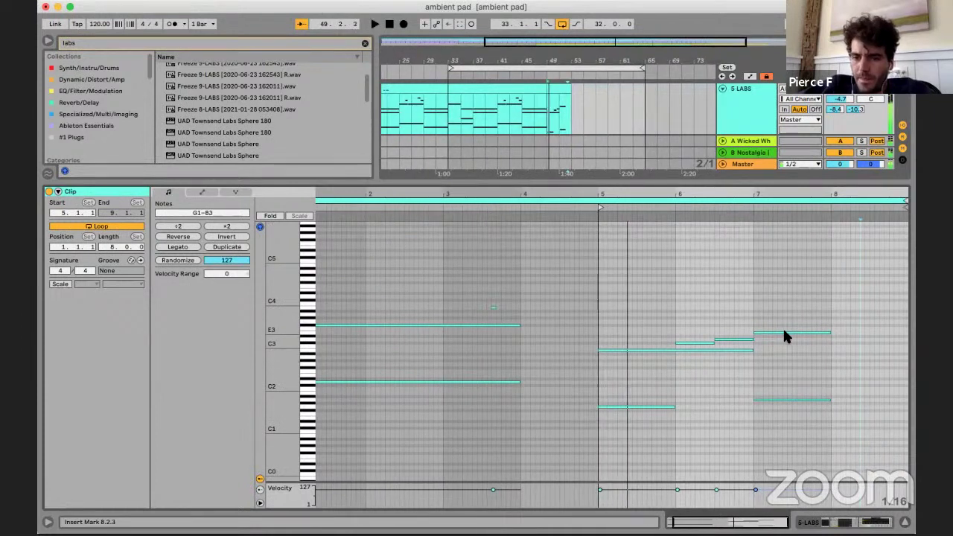
key(space)
- Copy the E3 note to bar 8 as C#3 and extend the 5 LABS clip to bar 59
drag(802, 332, 863, 347)
click(567, 112)
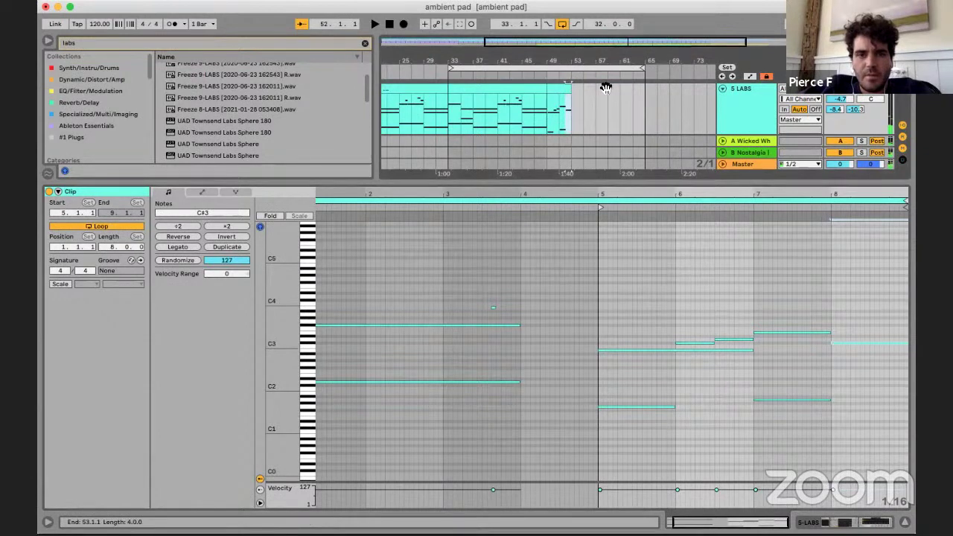
drag(606, 87, 607, 88)
- Play the 5 LABS part from bars 41 and 49 and examine the extended clip's notes
click(496, 107)
key(space)
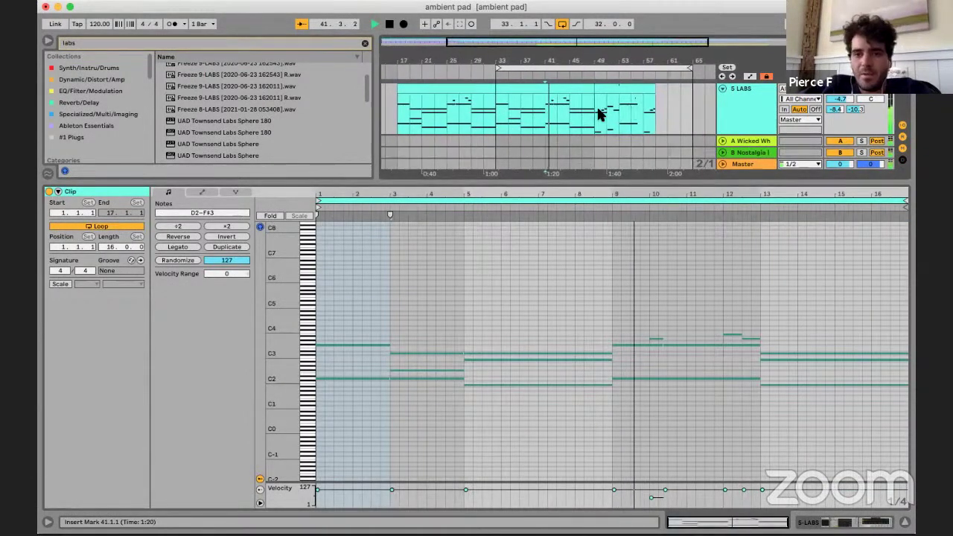
click(594, 113)
key(space)
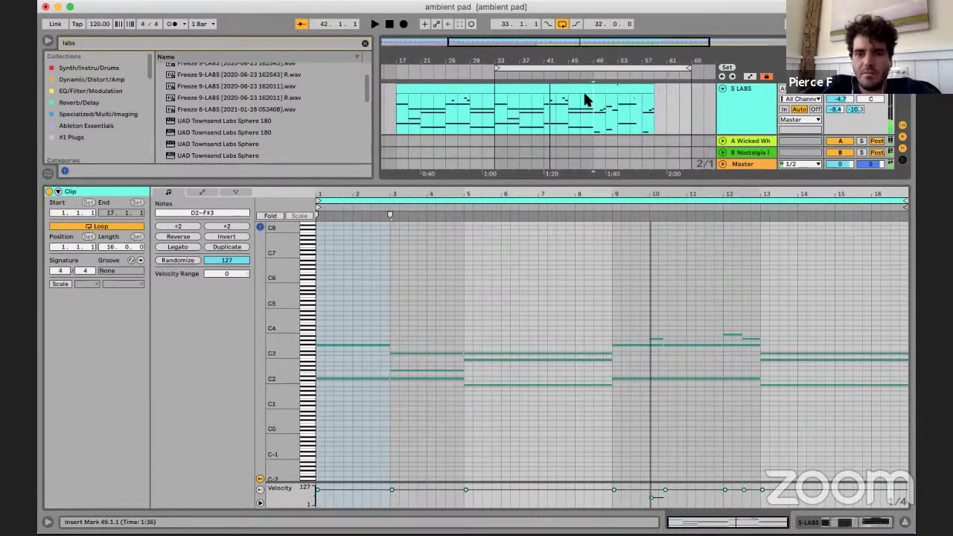
key(space)
click(574, 89)
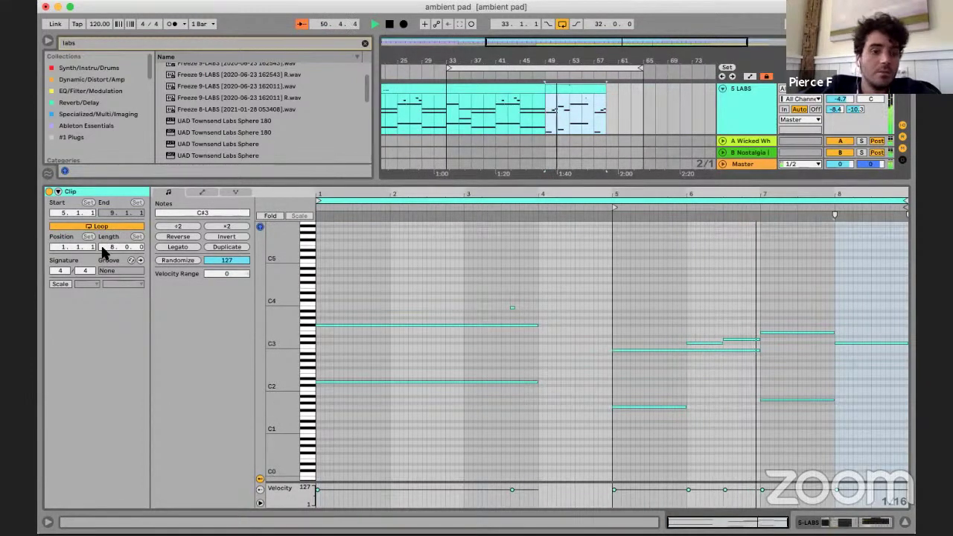
click(564, 127)
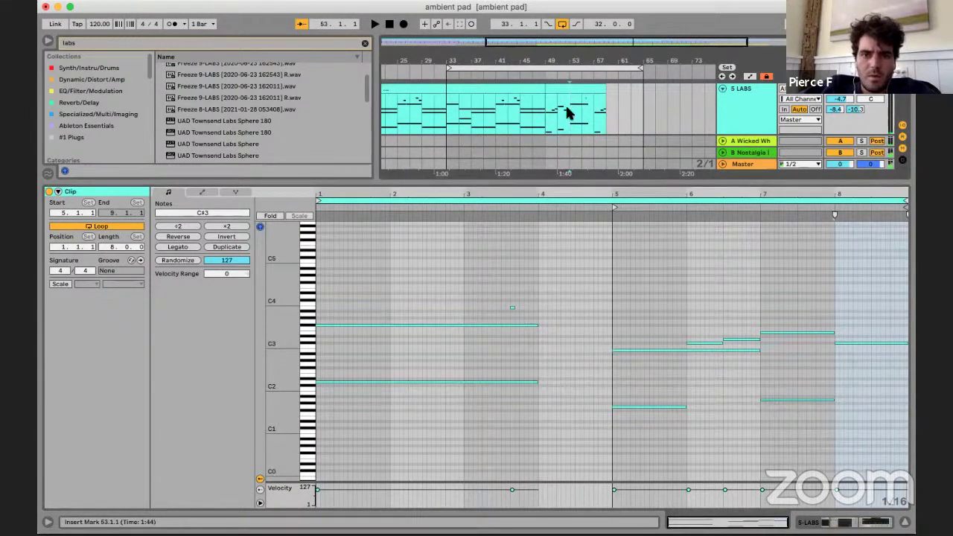
key(plus)
key(plus)
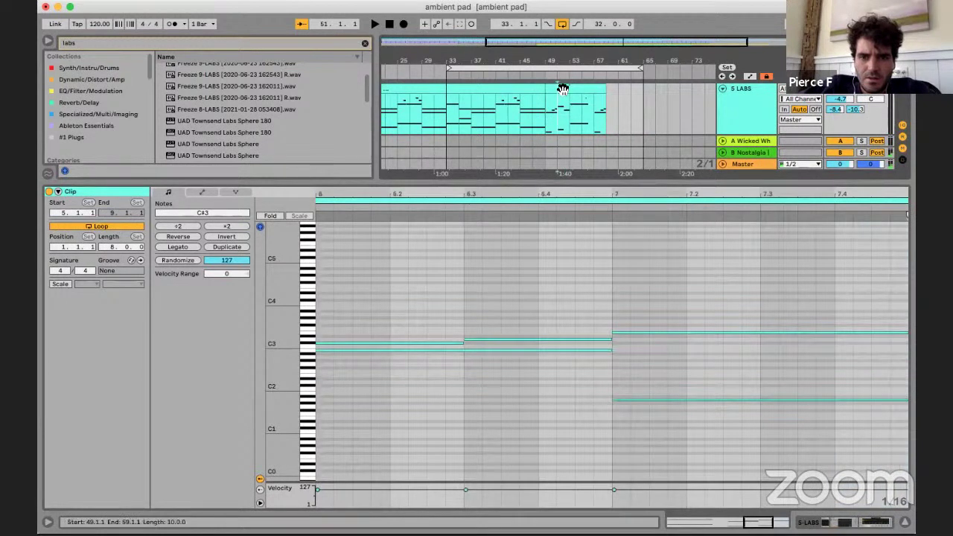
- Delete the 5 LABS material from bar 53 to 61 and play the remaining clip from bar 49
click(563, 88)
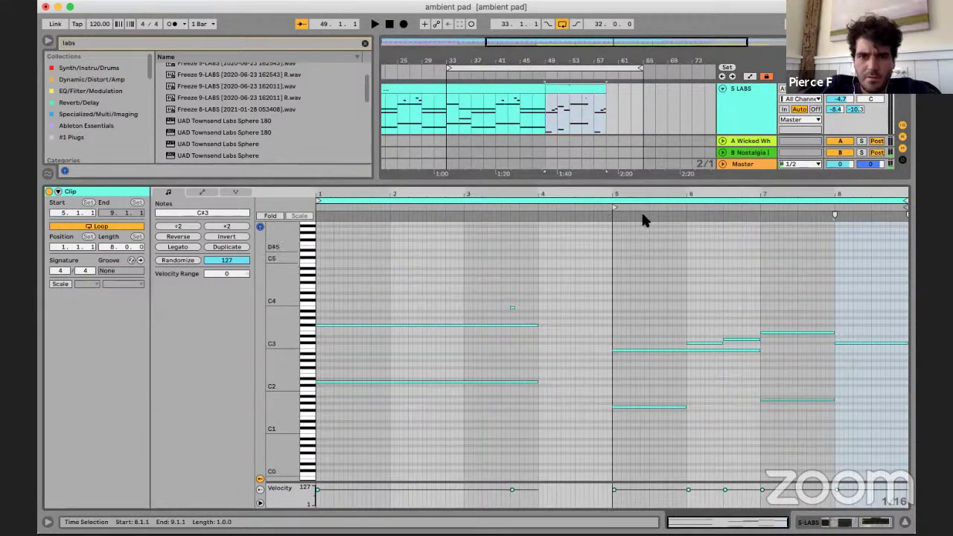
click(569, 106)
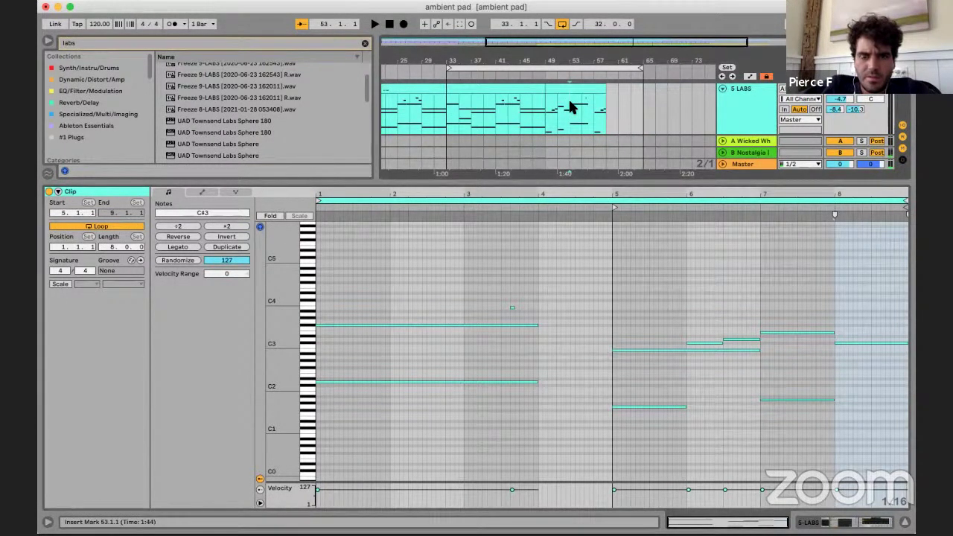
drag(569, 96, 620, 100)
key(Delete)
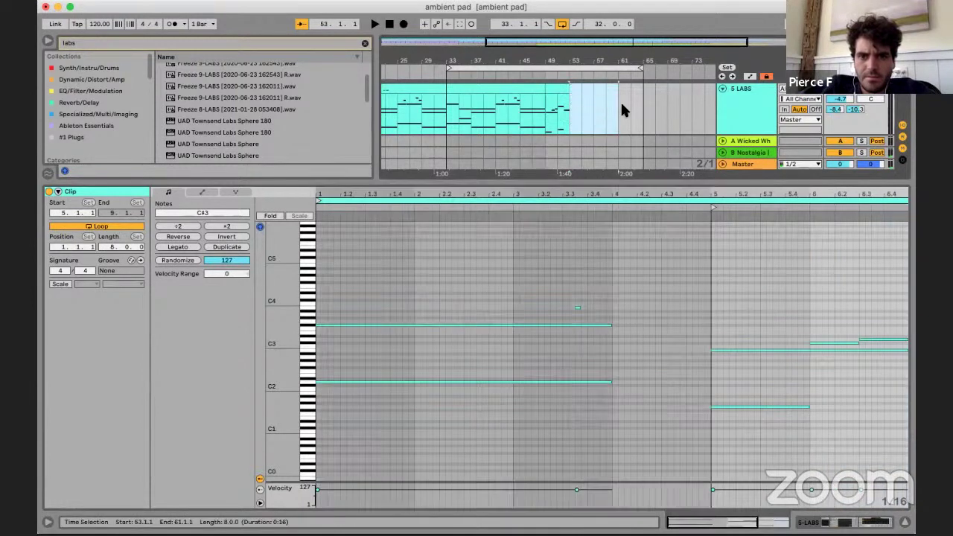
click(563, 87)
key(space)
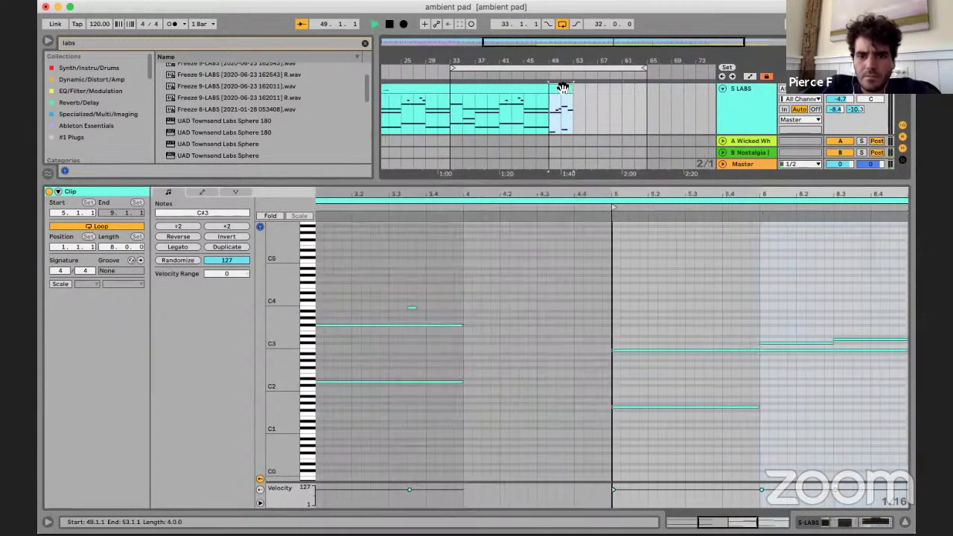
- Limit the clip's loop to its bars 5 to 9 and make bar 5 its 1.1.1 position
scroll(626, 283, down, 3)
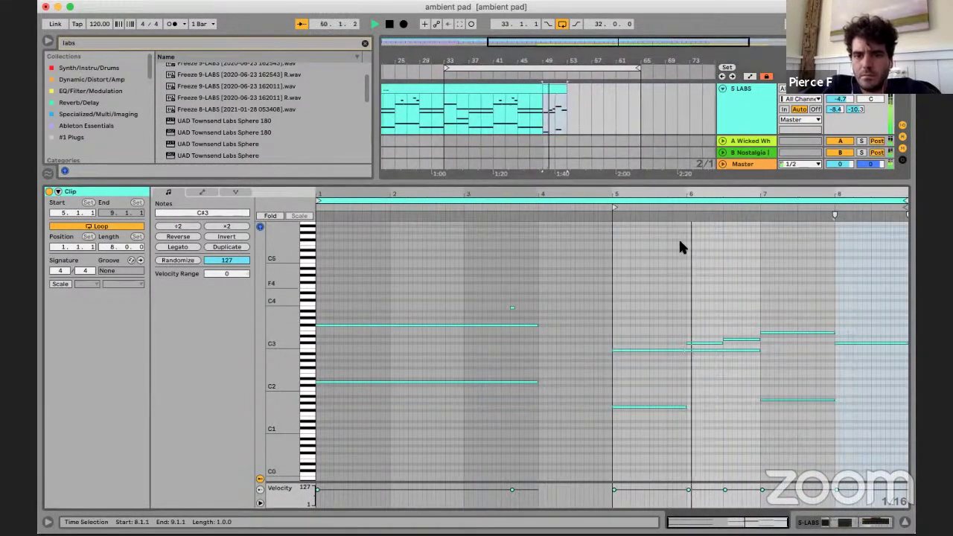
drag(406, 203, 614, 202)
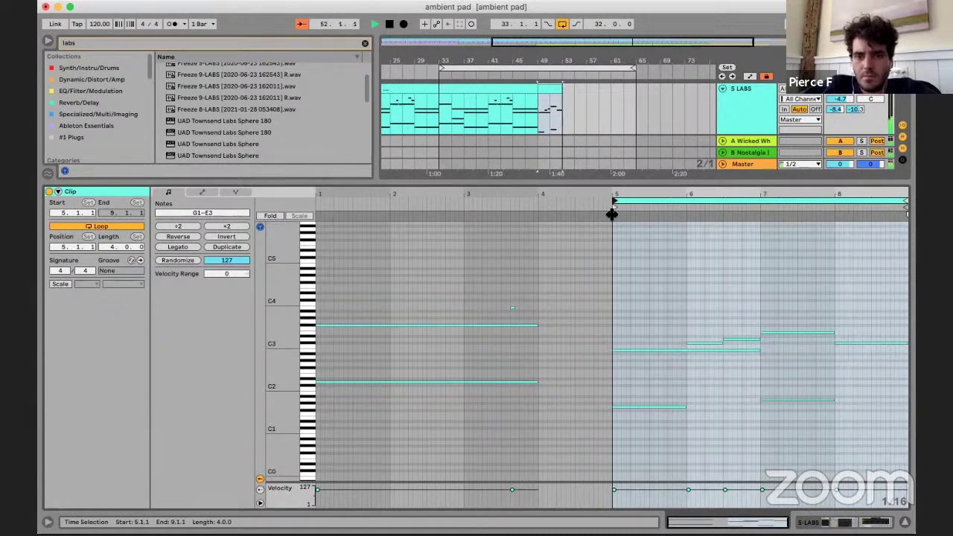
click(611, 213)
right_click(611, 214)
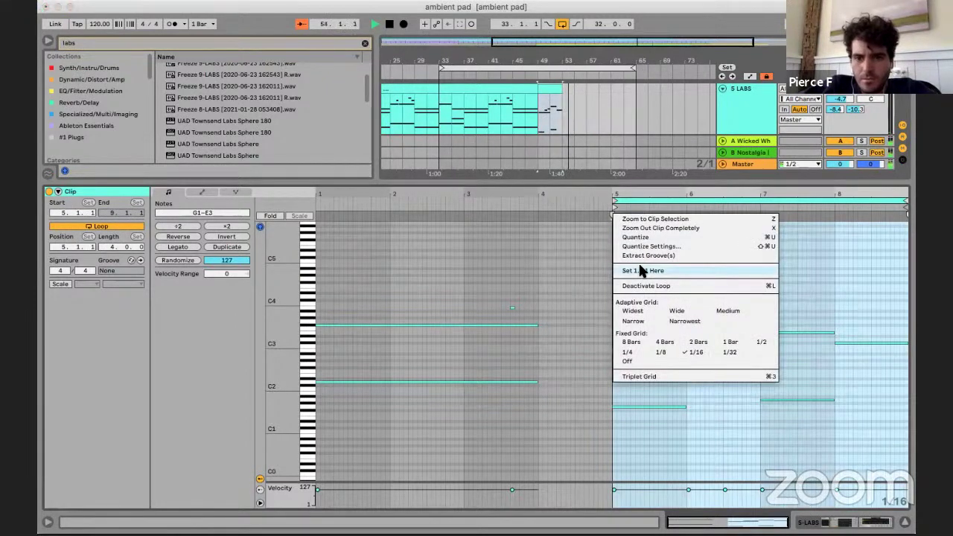
click(638, 271)
- Extend the 5 LABS clip to bar 61 in the arrangement and set its loop length to 8 bars
click(556, 141)
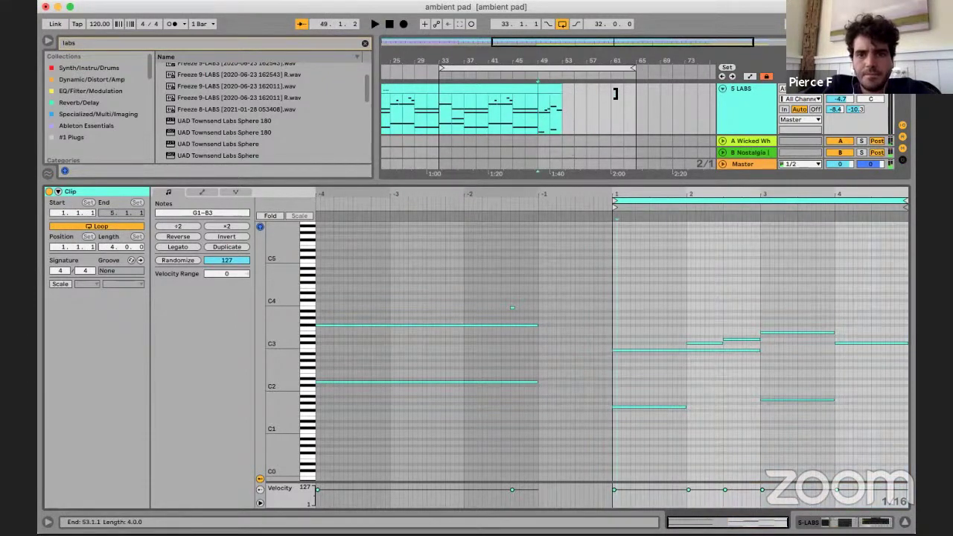
drag(615, 94, 611, 95)
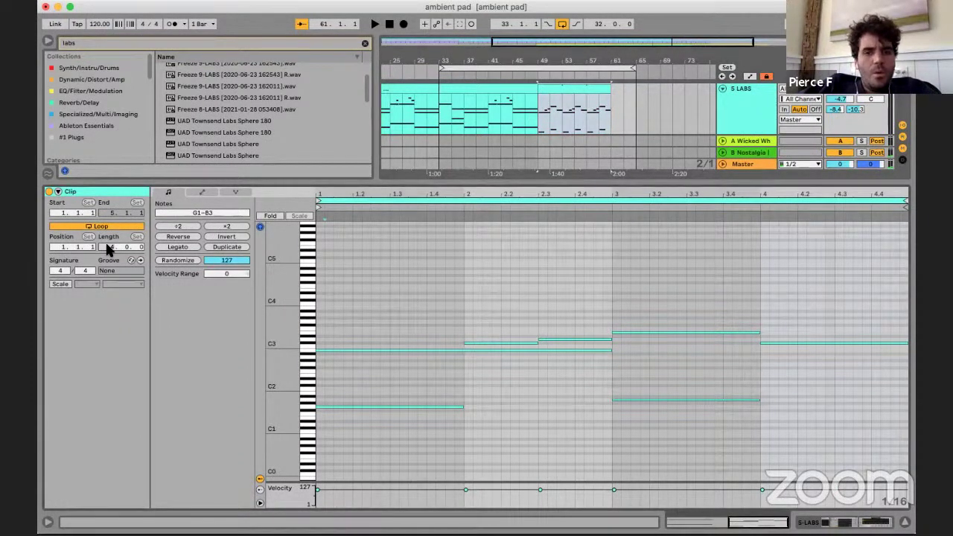
text(8)
key(Return)
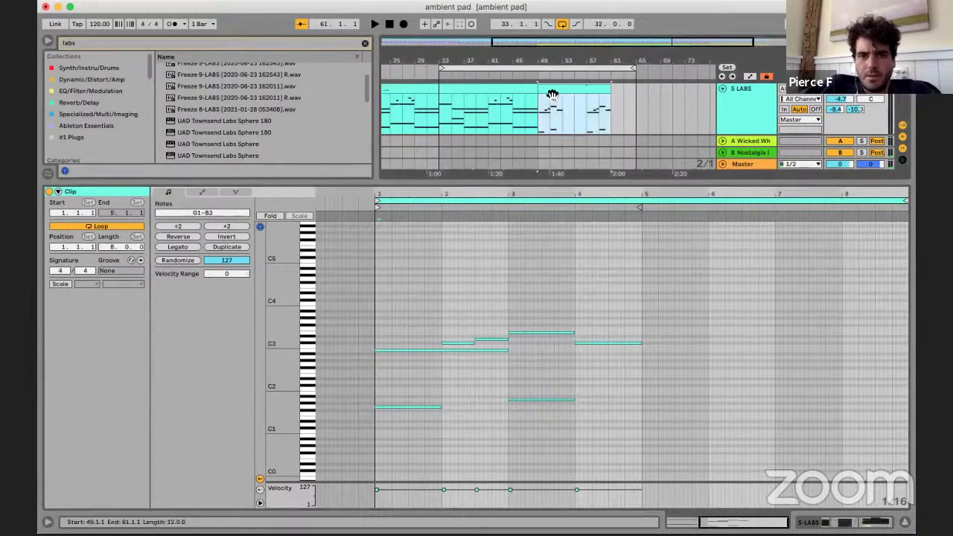
- Add a one-bar B1 note at bar 5 of the clip and copy it up to F#3
scroll(612, 335, up, 1)
scroll(594, 350, down, 3)
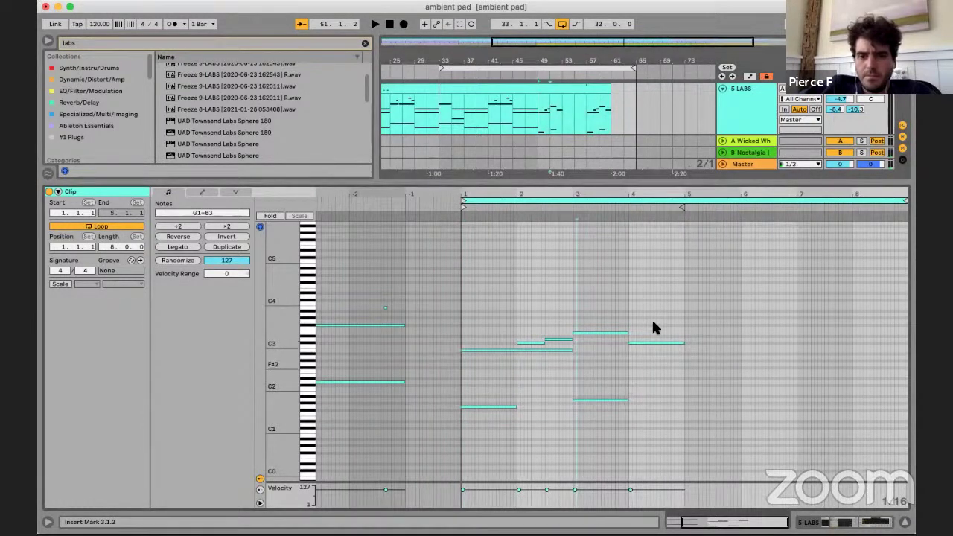
click(653, 343)
click(496, 407)
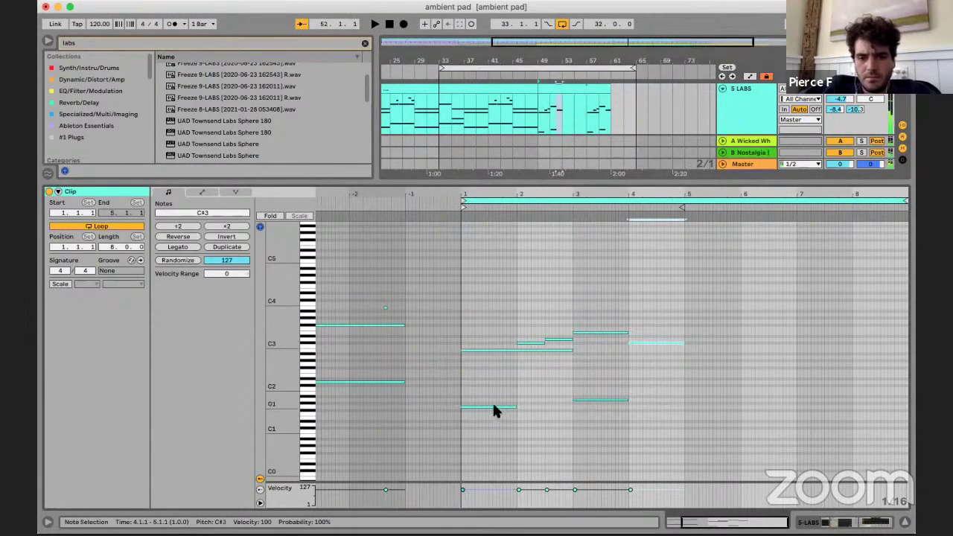
double_click(709, 394)
click(659, 343)
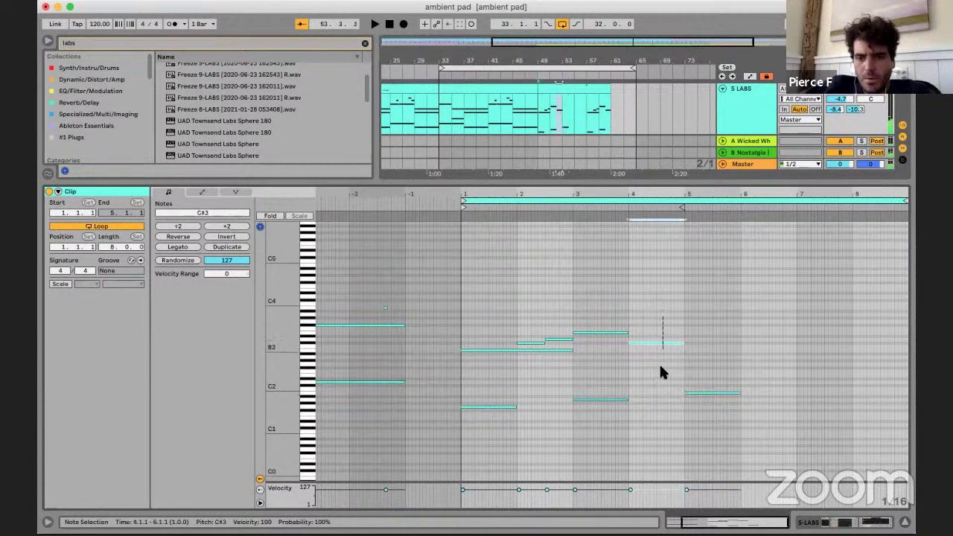
click(704, 397)
key(Up)
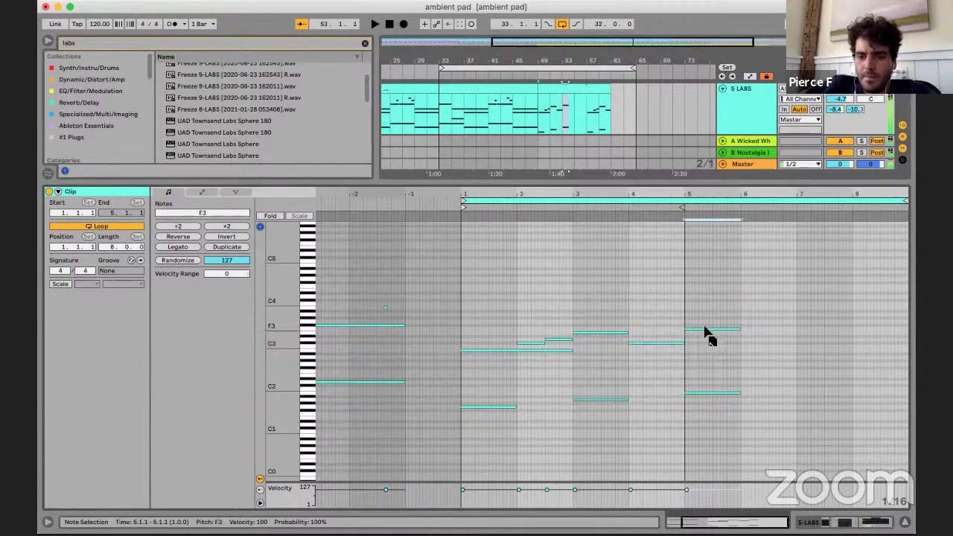
drag(704, 325, 702, 321)
click(703, 351)
scroll(708, 285, up, 1)
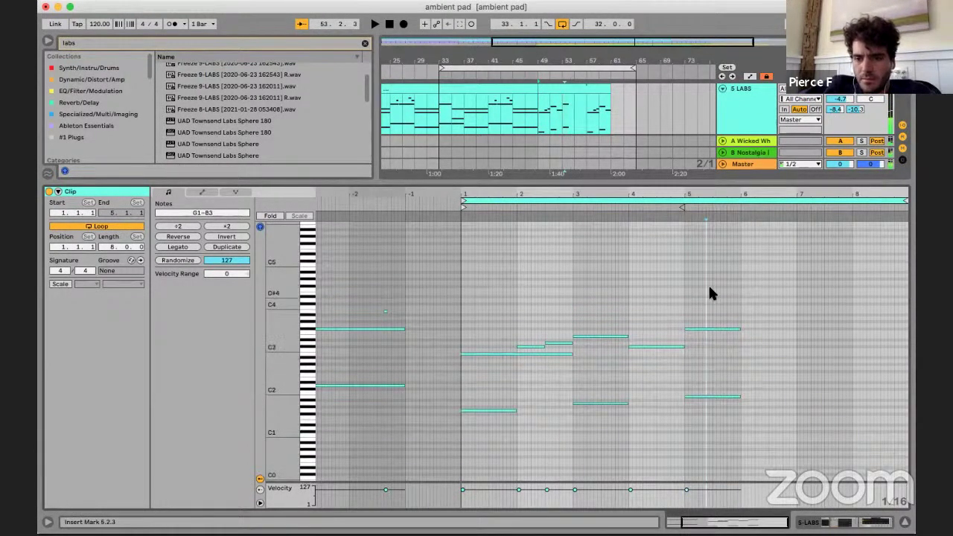
- Lengthen the B1 and F#3 notes to two bars, copy them to bar 7 as A1 and B2, and audition them
drag(709, 286, 794, 398)
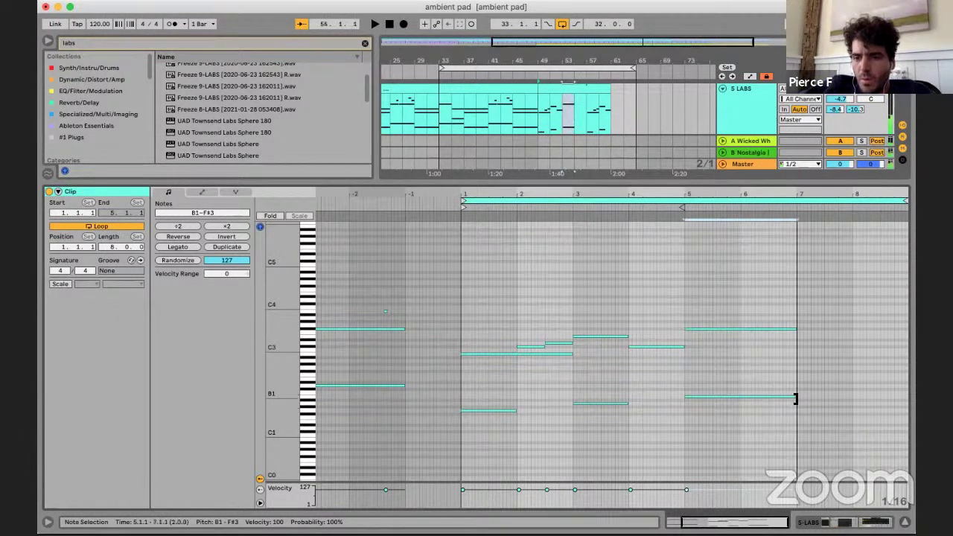
click(824, 395)
drag(730, 329, 844, 360)
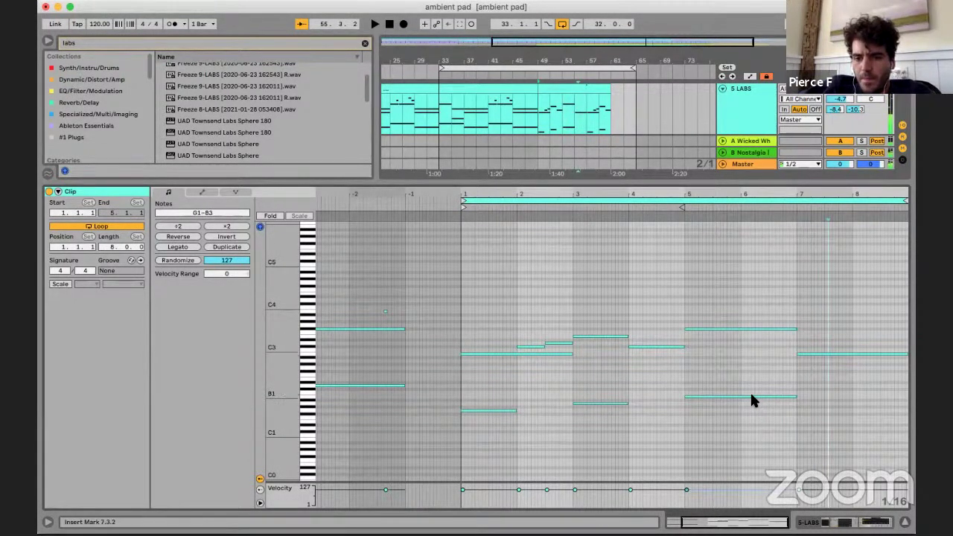
drag(749, 390, 861, 399)
key(space)
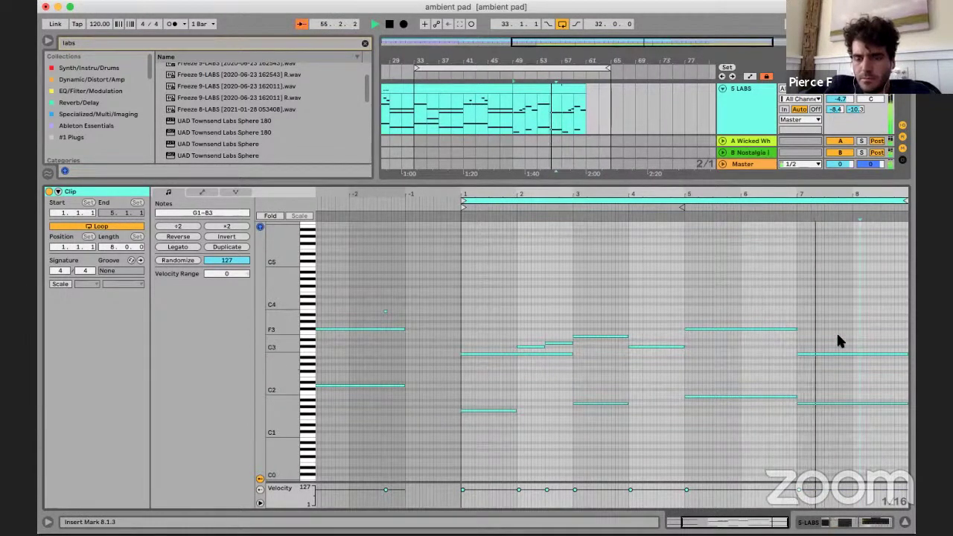
key(space)
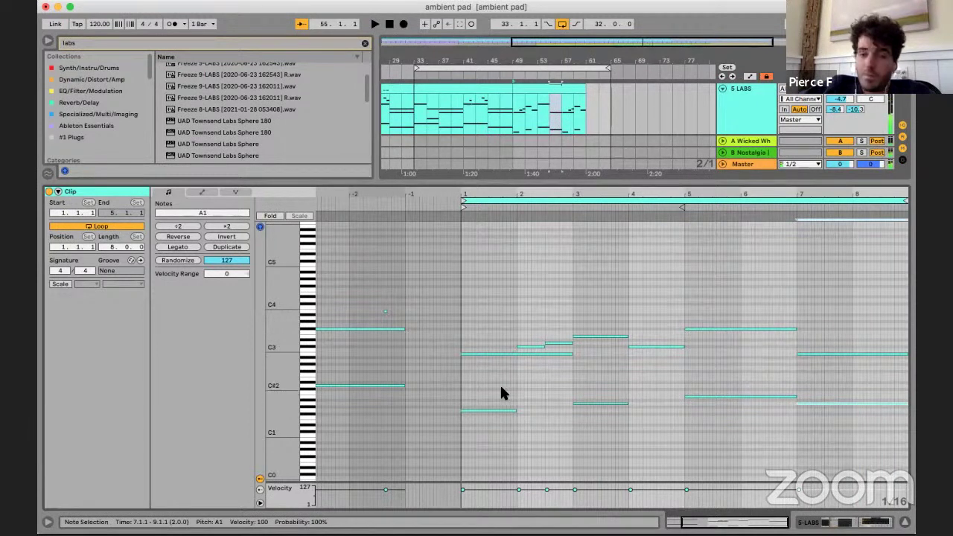
- Audition the bass notes one by one and lower the bar 7 A1 note to E1
click(502, 409)
click(618, 403)
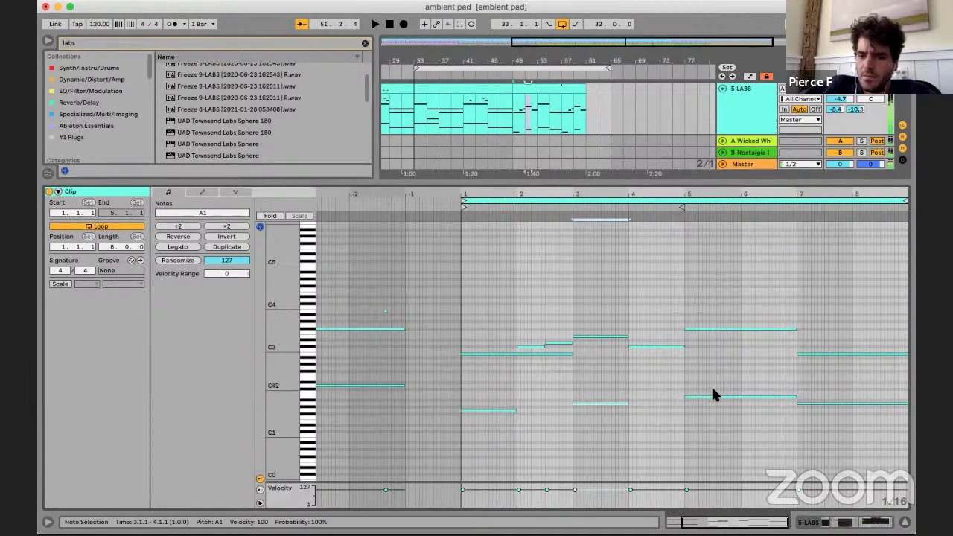
click(713, 396)
click(829, 404)
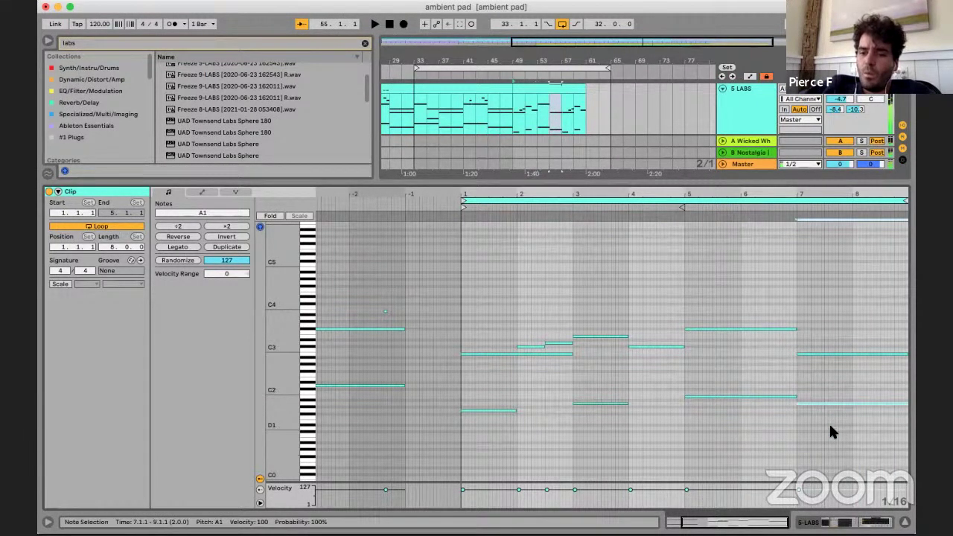
key(Down)
key(Down)
key(Down)
key(Down)
key(Down)
scroll(774, 349, left, 3)
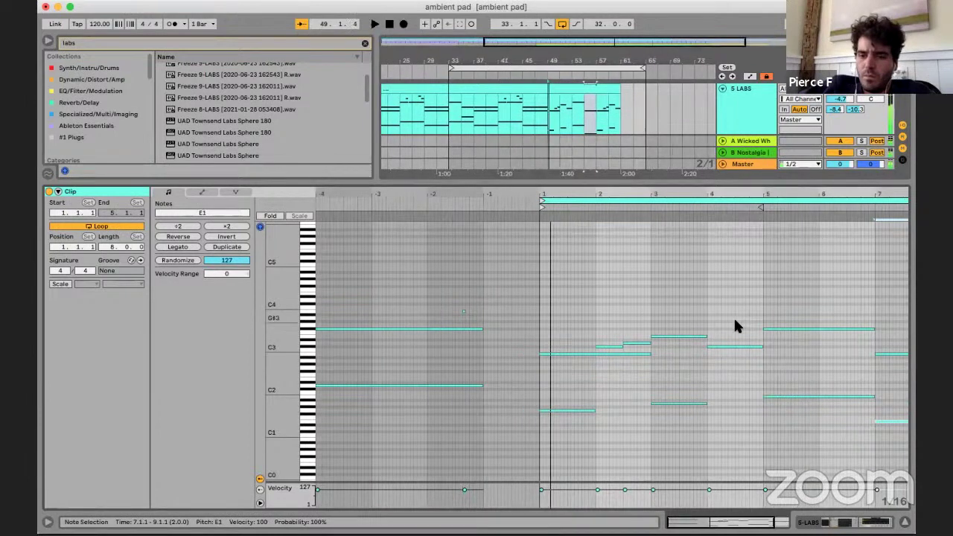
- Play the 5 LABS clip from bar 49 and listen through the new eight-bar chord progression
key(space)
key(space)
key(space)
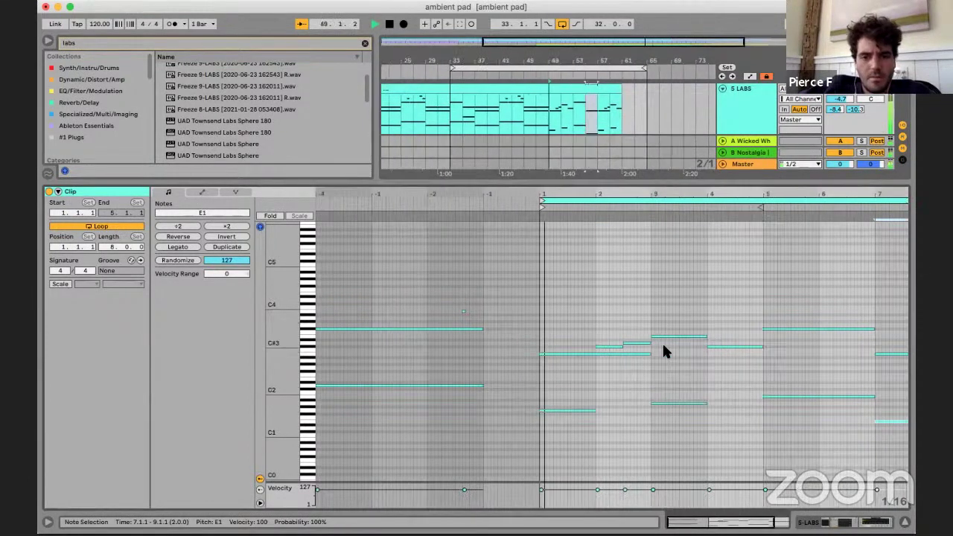
click(665, 300)
key(minus)
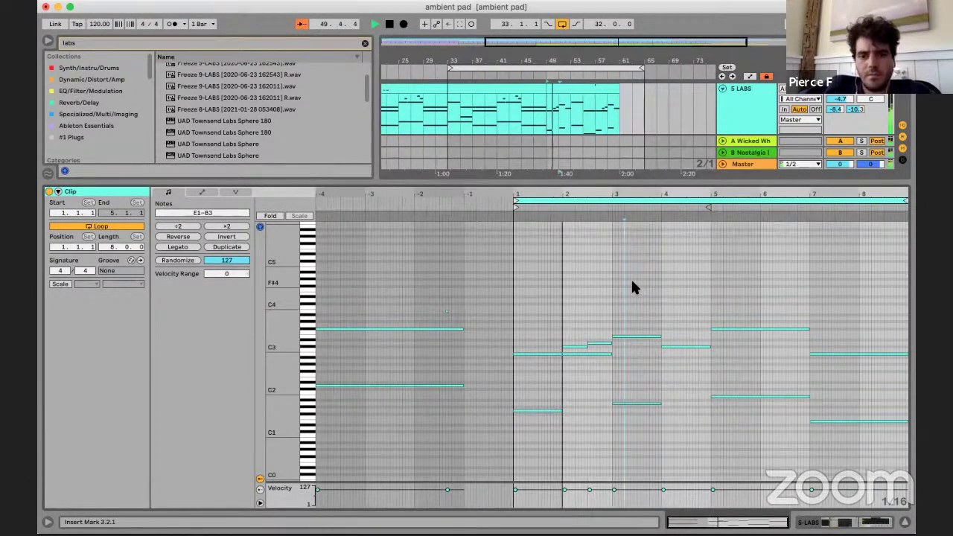
click(705, 287)
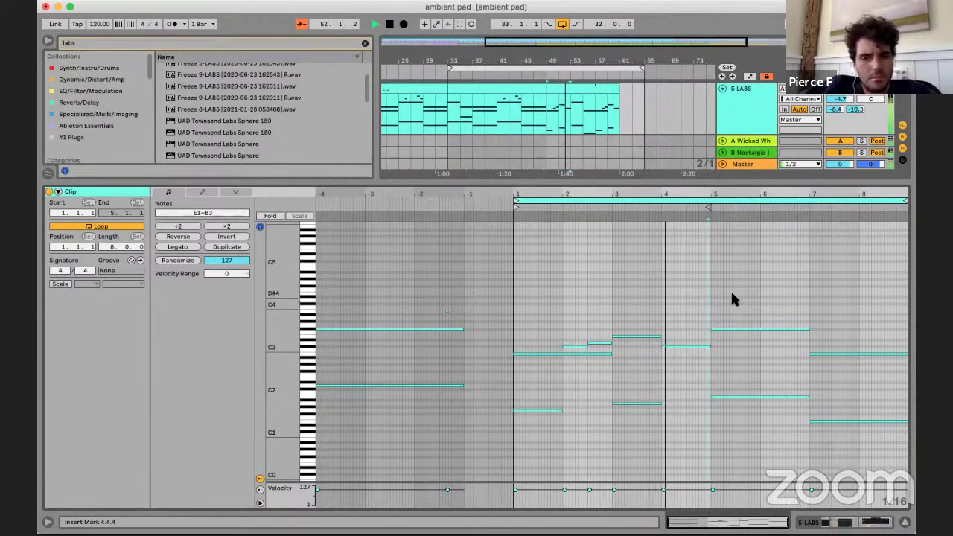
click(782, 299)
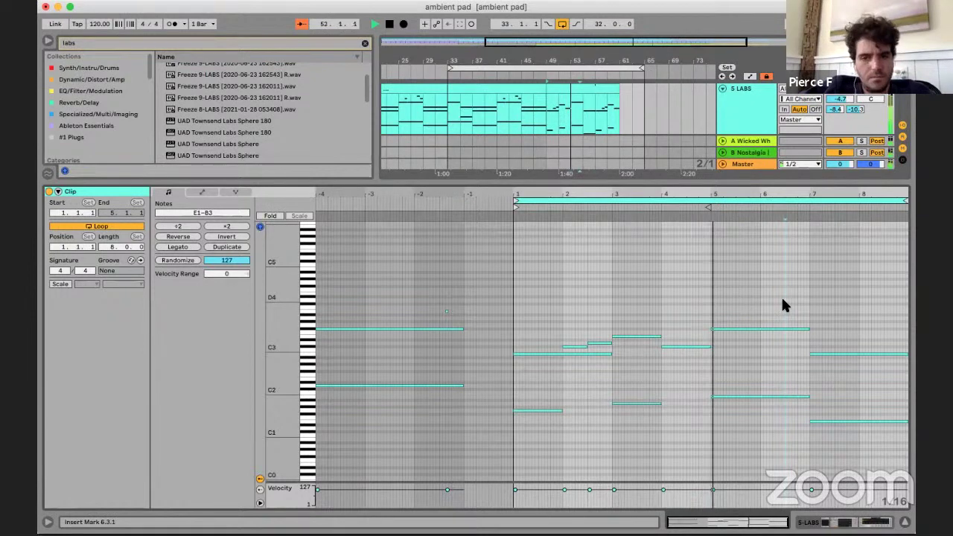
click(692, 303)
scroll(691, 303, up, 3)
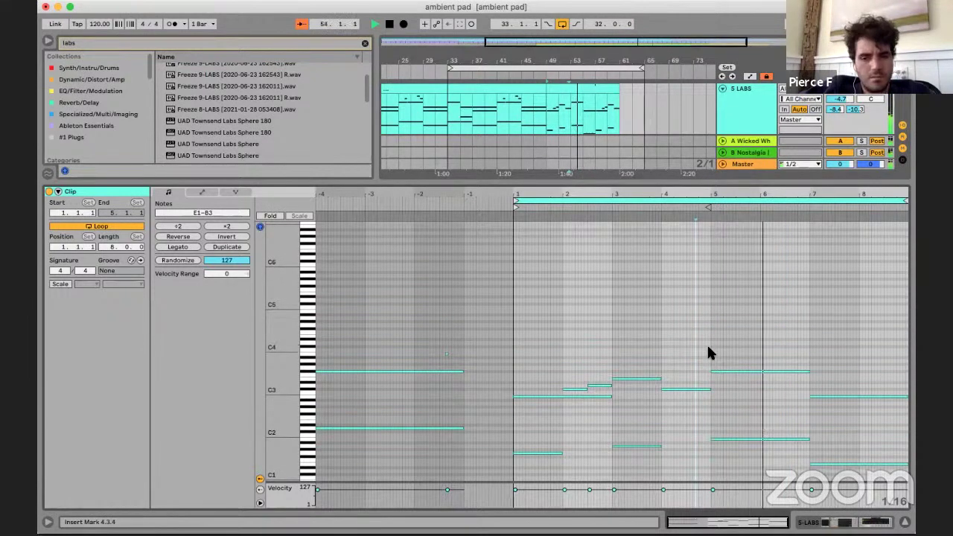
click(832, 326)
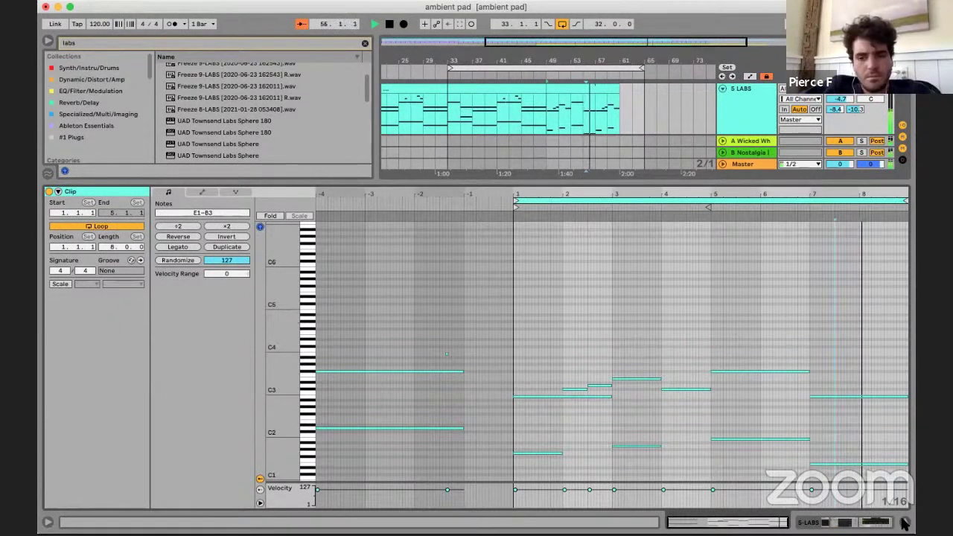
key(space)
- Add half-bar D3 and A2 notes in succession across bar 8 of the clip
click(666, 329)
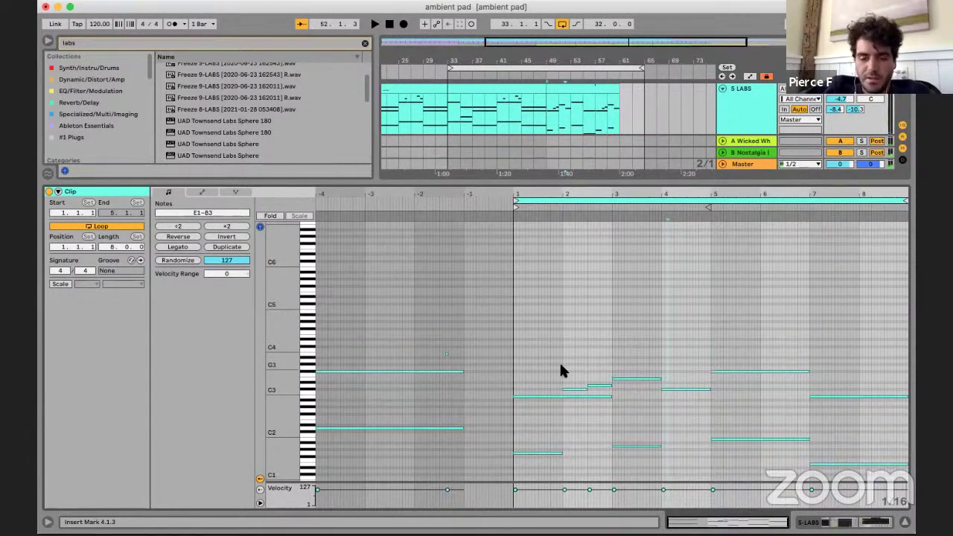
click(866, 396)
click(800, 388)
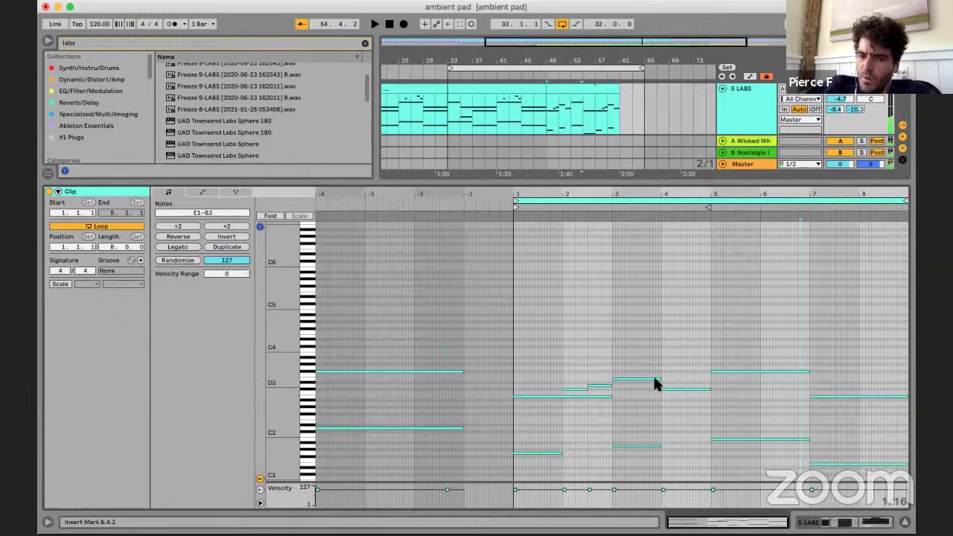
click(563, 386)
click(576, 389)
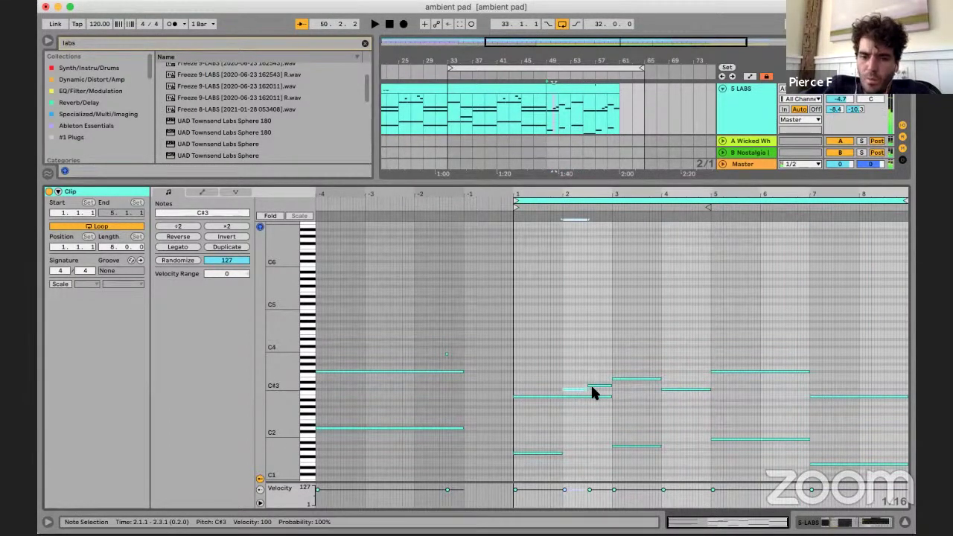
drag(571, 377, 877, 416)
click(542, 396)
scroll(881, 387, right, 2)
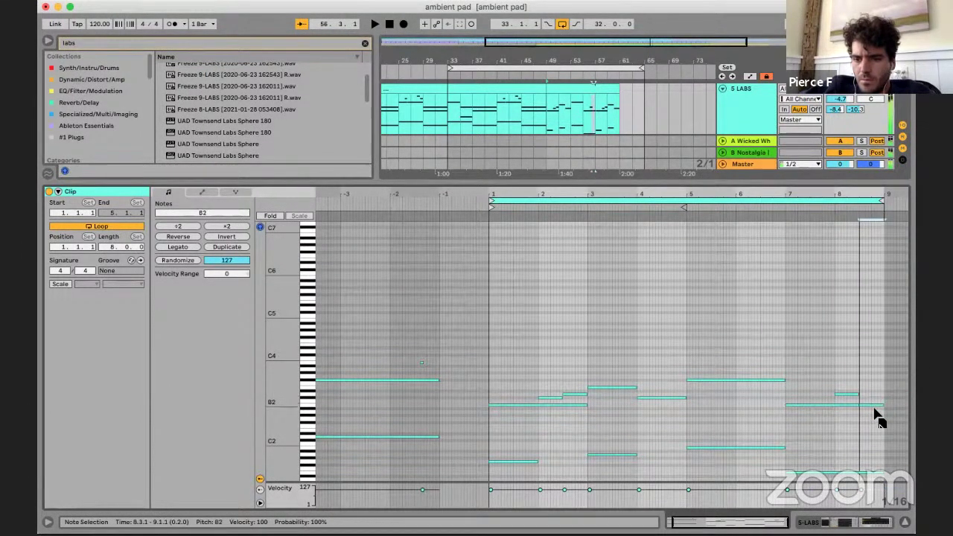
- Play the 5 LABS part from bar 49, show its device chain, and examine the surrounding tracks in the arrangement
key(space)
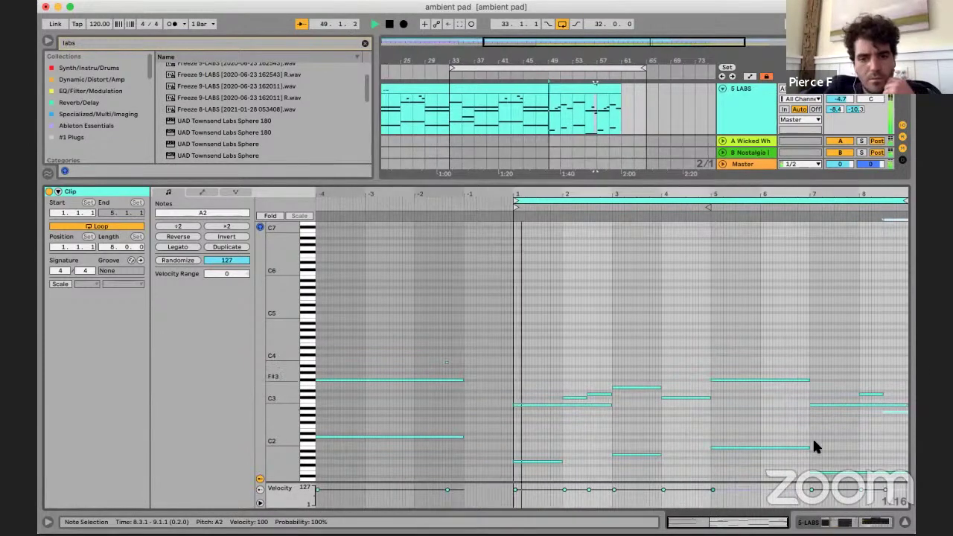
key(shift+Tab)
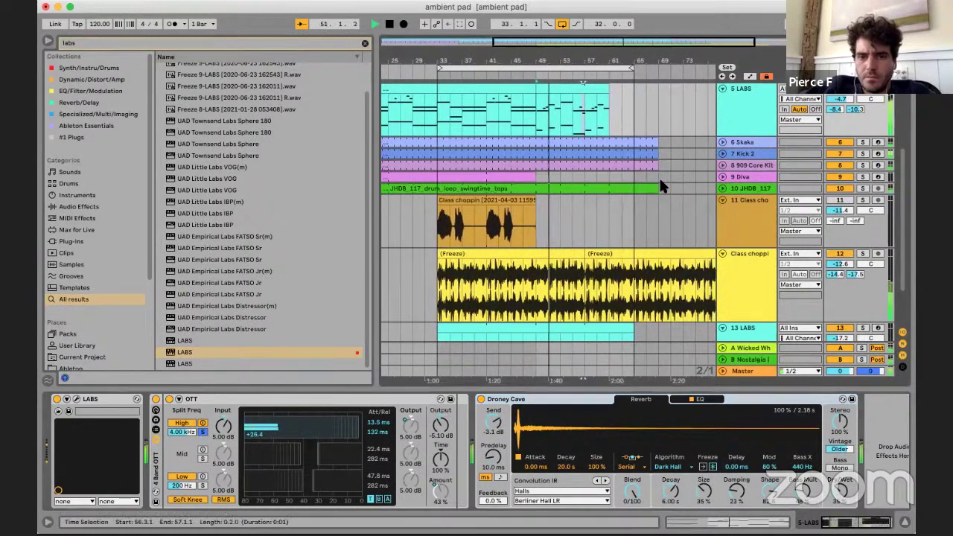
scroll(599, 173, up, 3)
scroll(600, 180, up, 1)
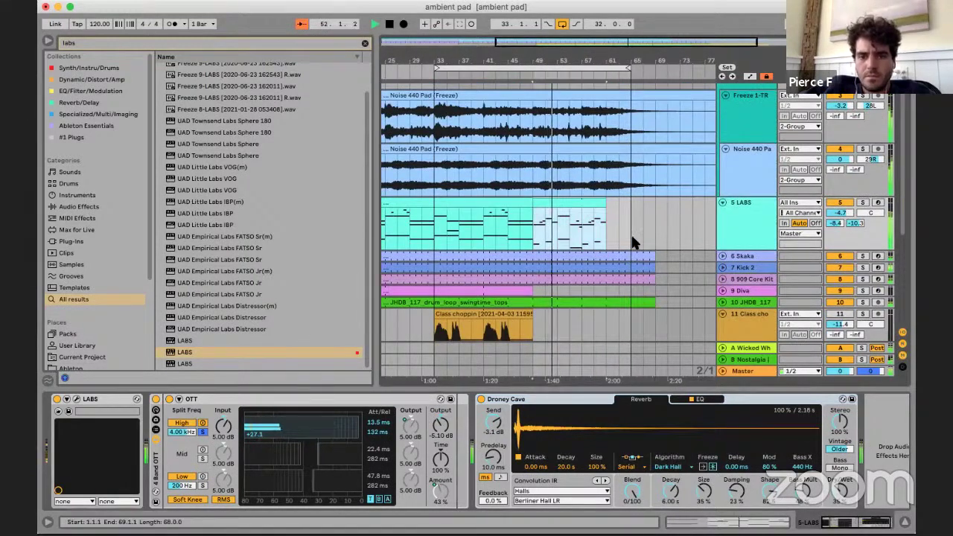
- Examine the tracks below 5 LABS and the eight-bar clip's notes while the arrangement plays
scroll(602, 228, down, 5)
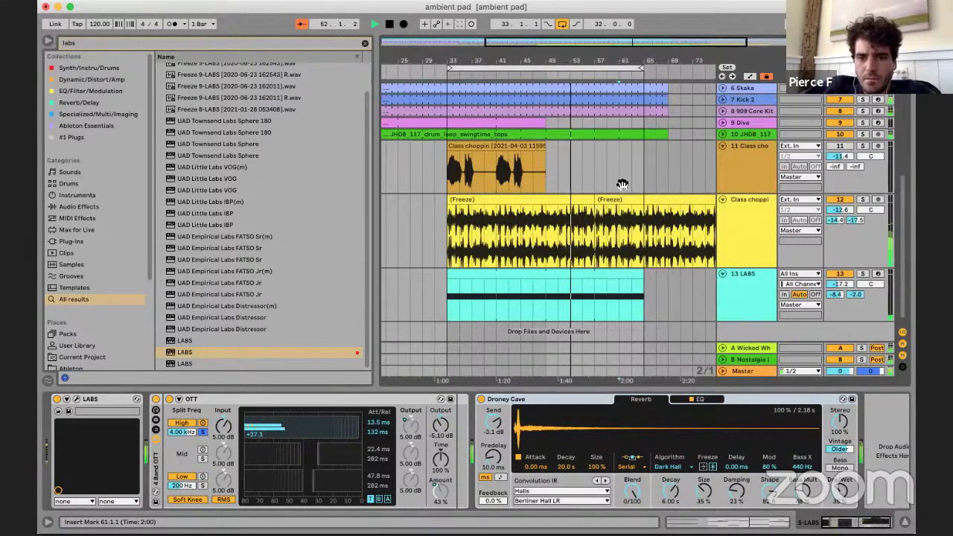
scroll(609, 186, up, 4)
drag(611, 174, 537, 171)
key(shift+Tab)
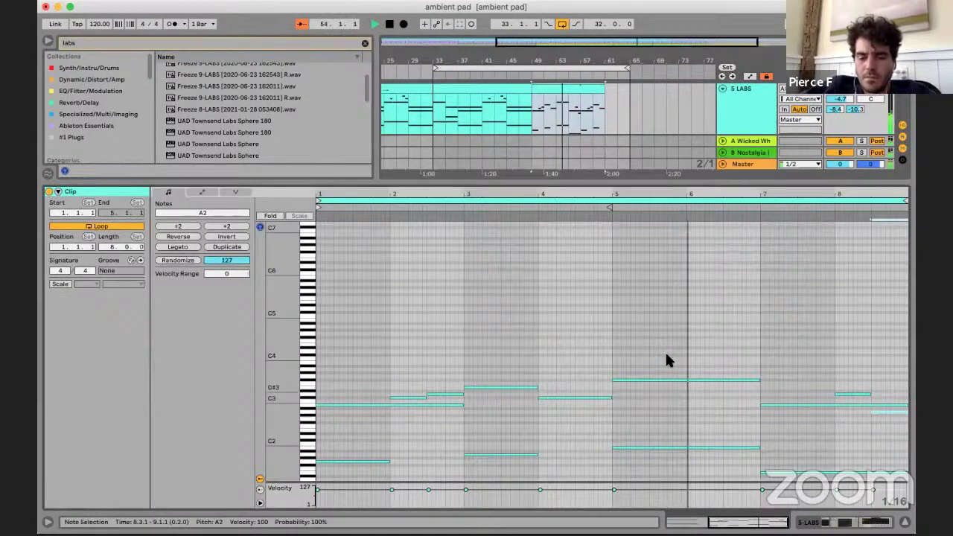
click(666, 353)
scroll(700, 340, up, 1)
scroll(652, 293, down, 3)
click(652, 292)
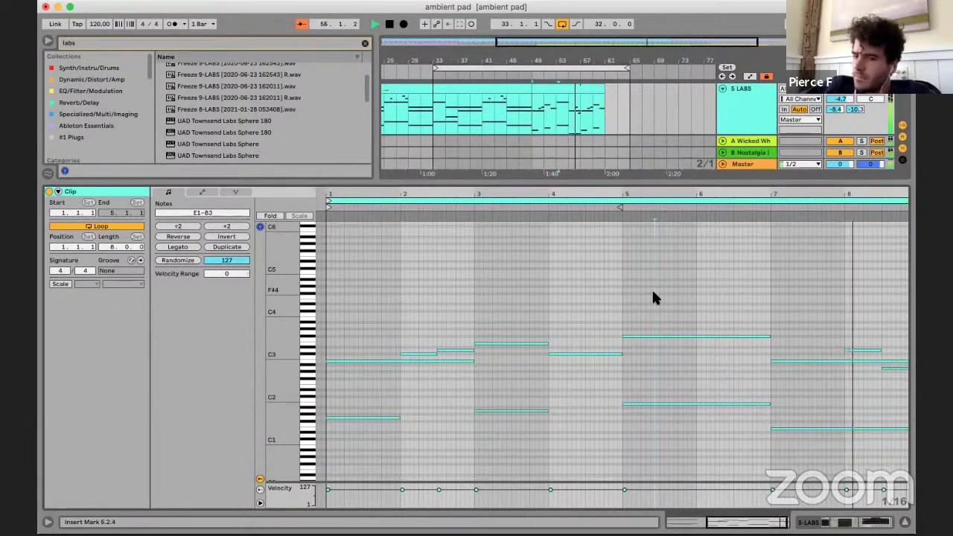
scroll(530, 273, down, 3)
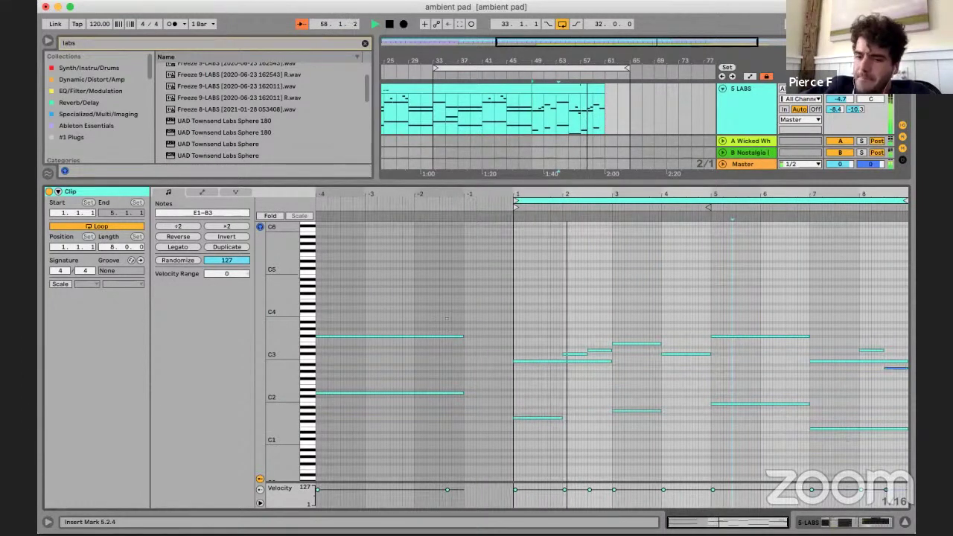
- Extend the 5 LABS variation clip to bar 67 and lengthen the arrangement loop to 34 bars to match
click(904, 521)
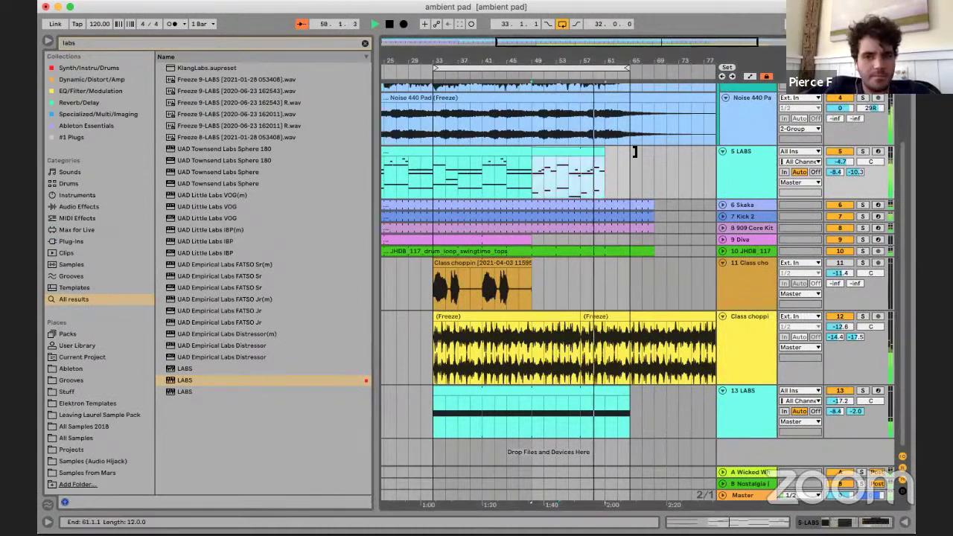
drag(602, 152, 641, 153)
drag(627, 58, 640, 58)
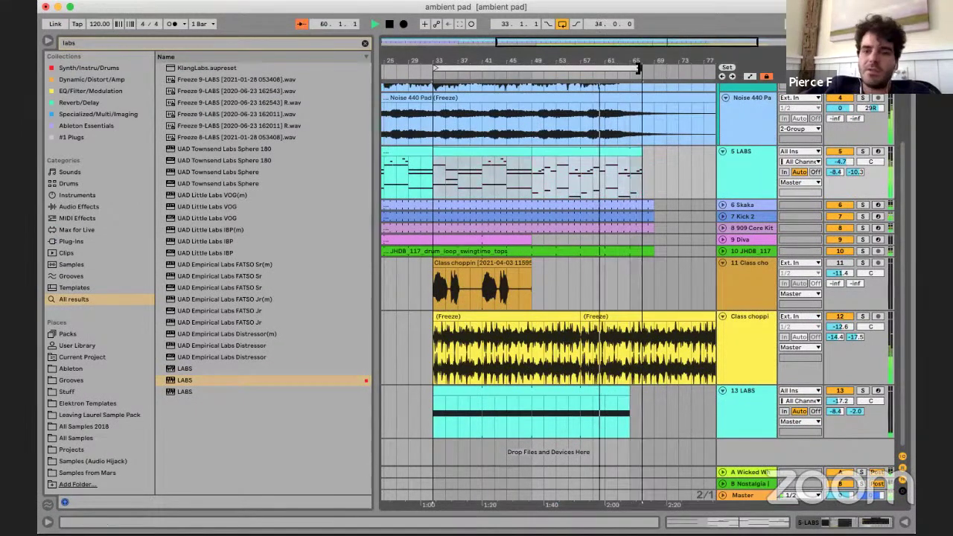
click(599, 149)
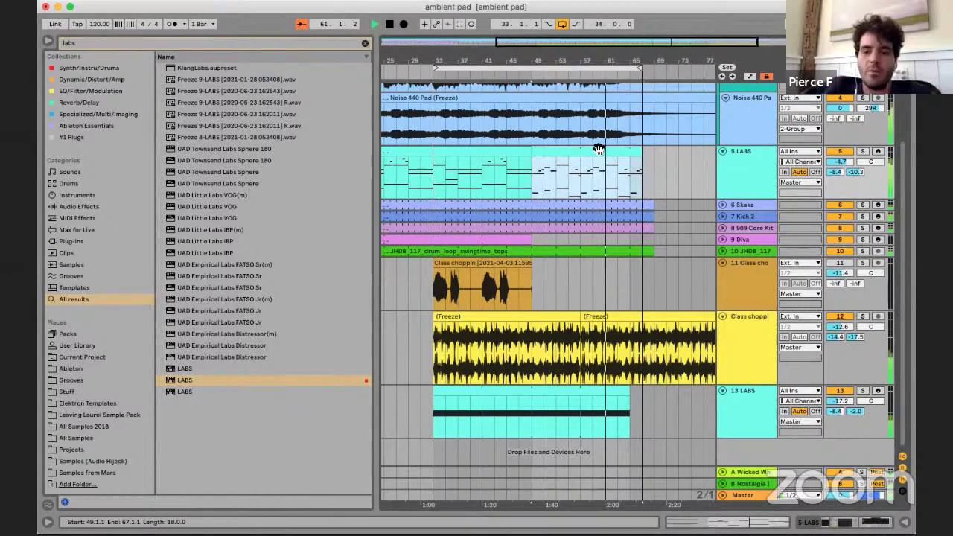
- Duplicate the two-bar B1 note at bar 5 of the 5 LABS clip and raise the copy to D3
double_click(587, 145)
click(668, 409)
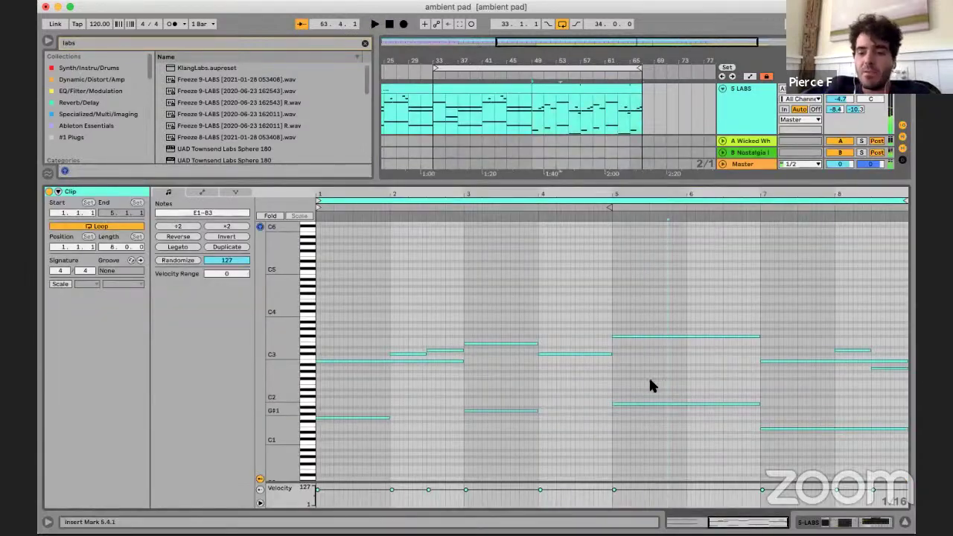
drag(649, 402, 649, 359)
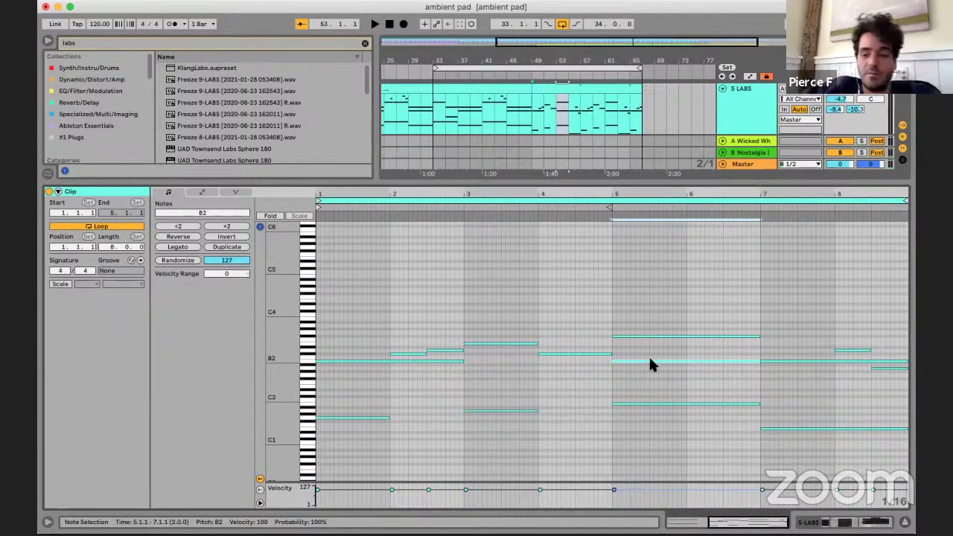
key(space)
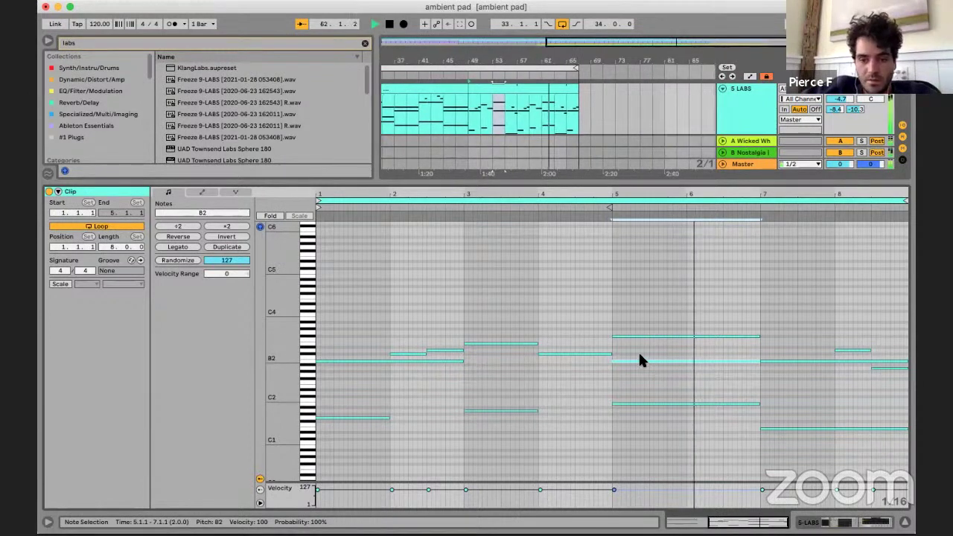
key(Up)
key(Up)
key(Up)
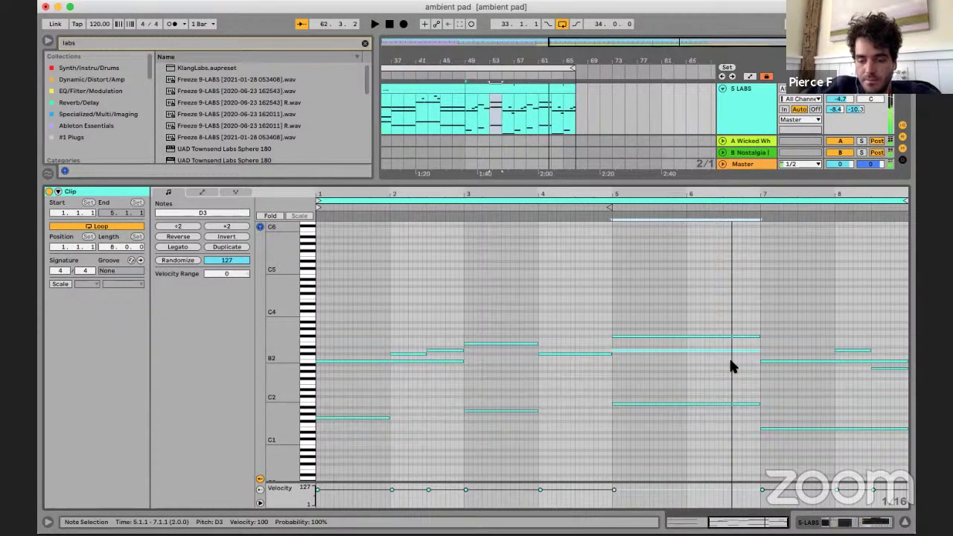
click(648, 377)
click(778, 369)
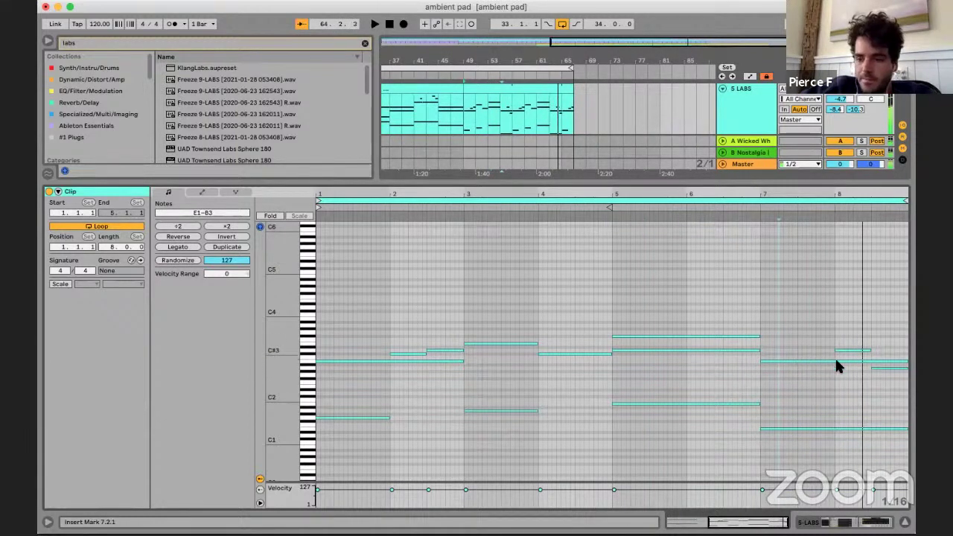
- Try raising the first D3 melody note in bar 8 to E3, and undo the change
drag(838, 351, 841, 346)
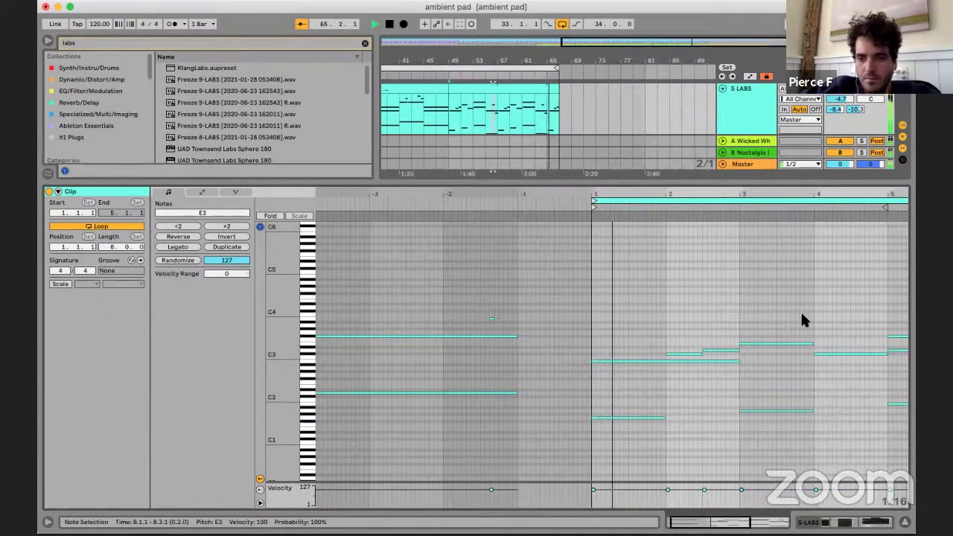
scroll(800, 312, down, 3)
key(super+z)
- Play the 5 LABS part from bar 49 and check it against the other tracks in the arrangement
key(space)
key(space)
click(617, 302)
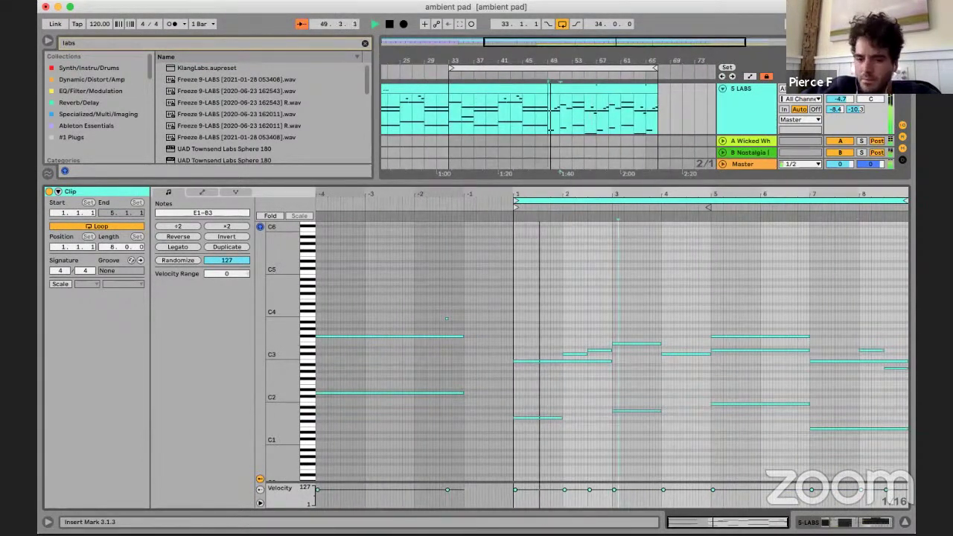
key(shift+Tab)
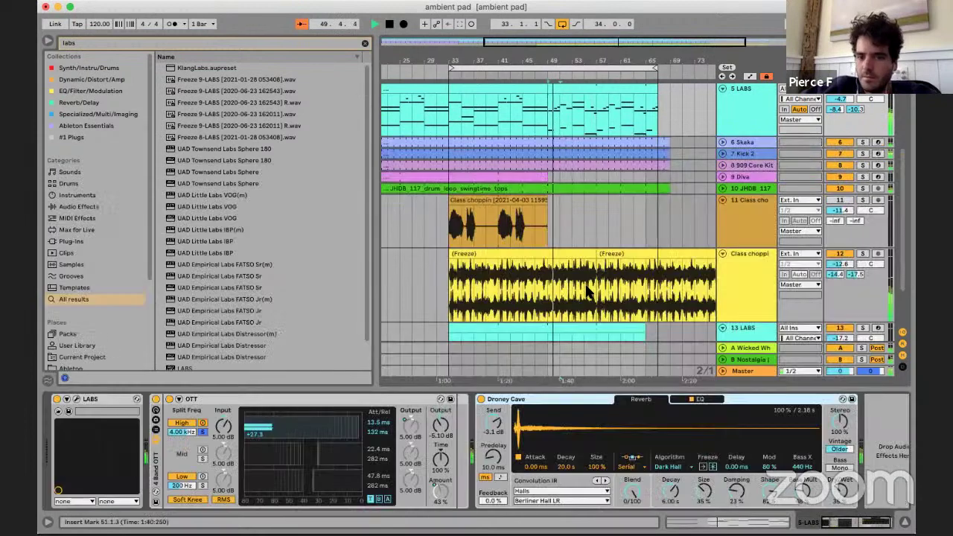
click(571, 211)
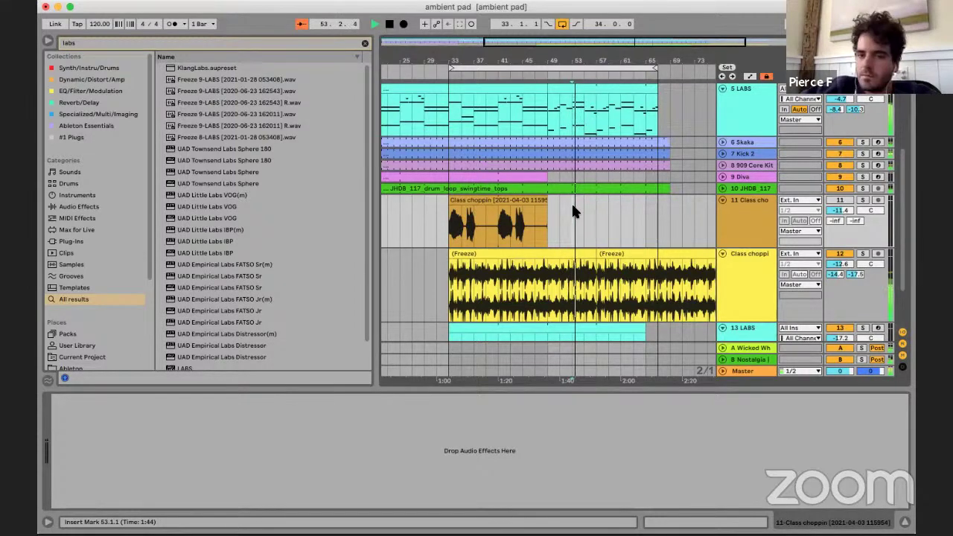
- Lower the two-bar F#3 note at bar 5 of the 5 LABS clip by an octave to F#2
double_click(610, 103)
key(space)
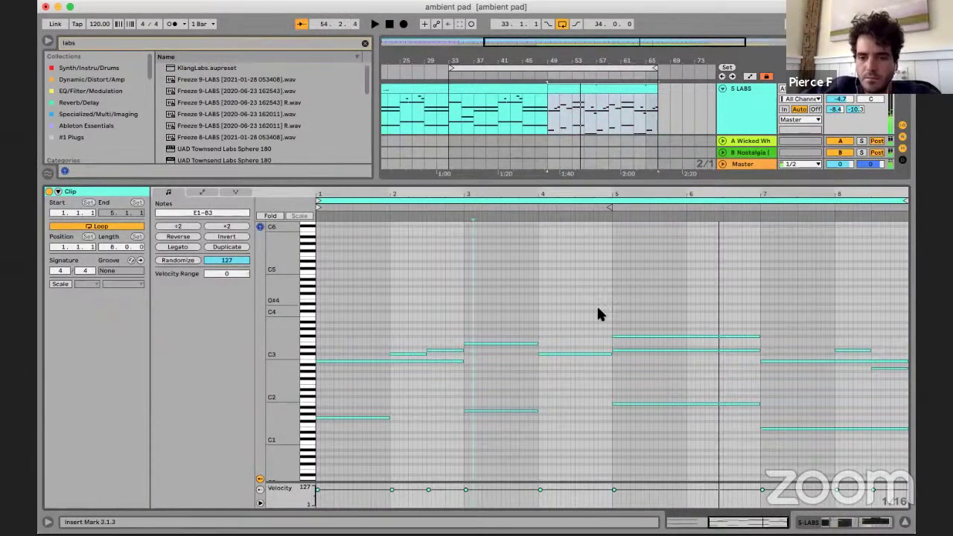
click(638, 336)
key(shift+Down)
key(shift+space)
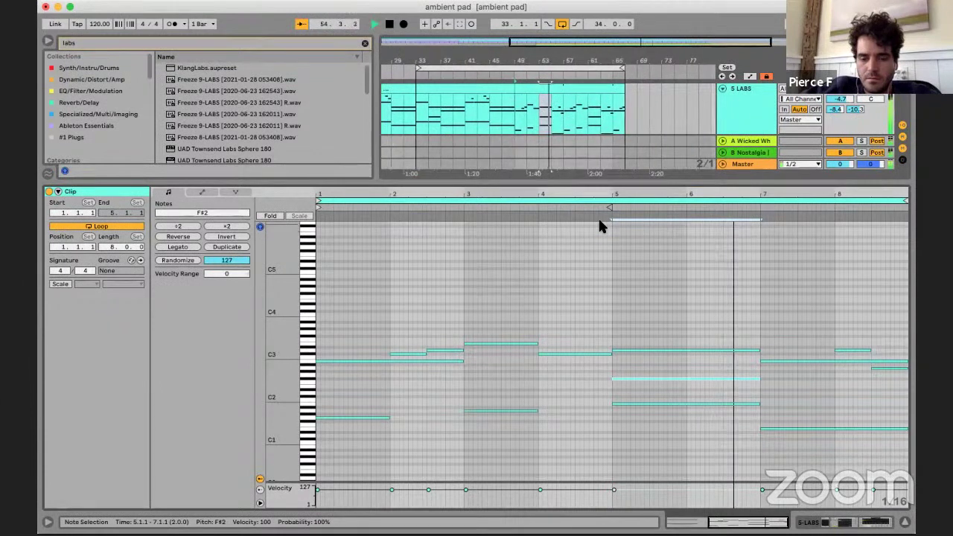
- Play the 5 LABS variation and listen to how the revised bar 5 chord fits the progression
key(super+l)
key(space)
key(space)
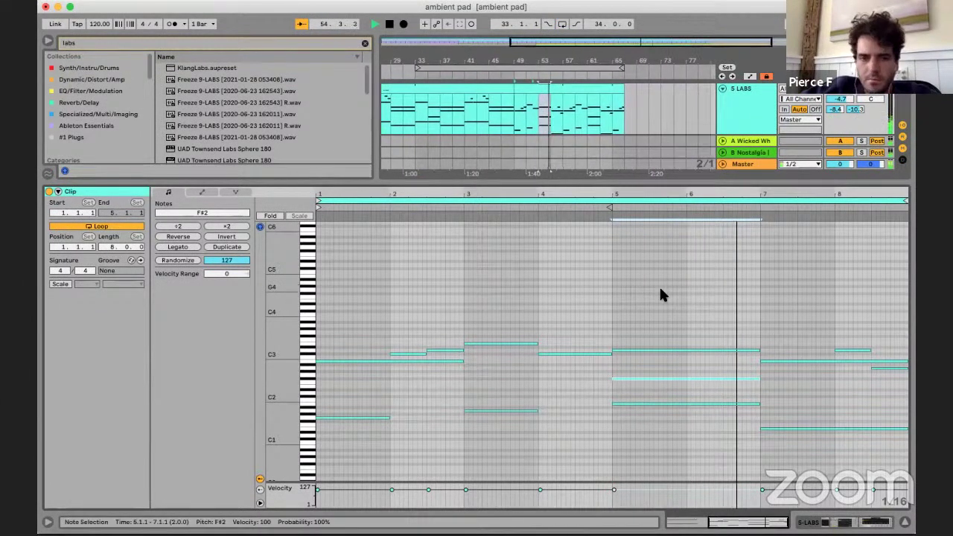
key(super+l)
key(space)
key(space)
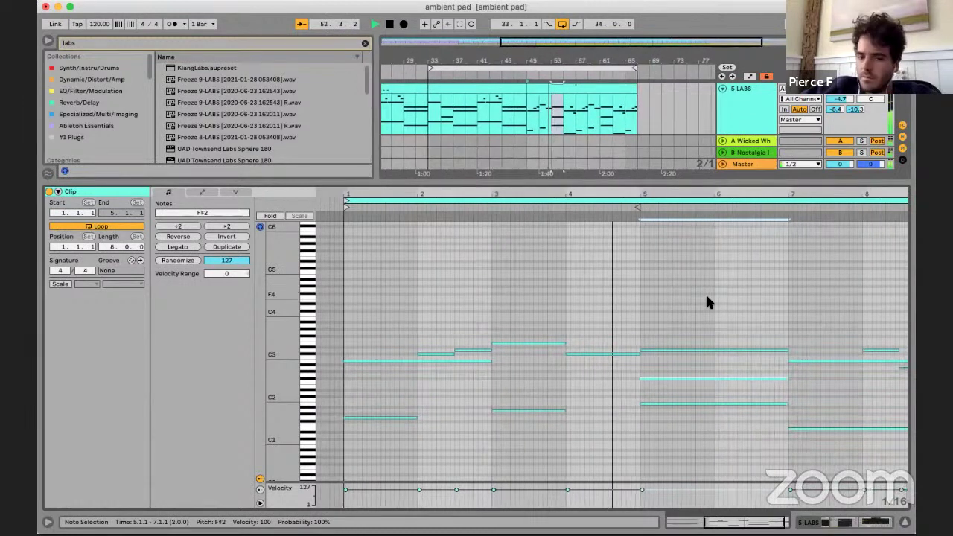
click(706, 298)
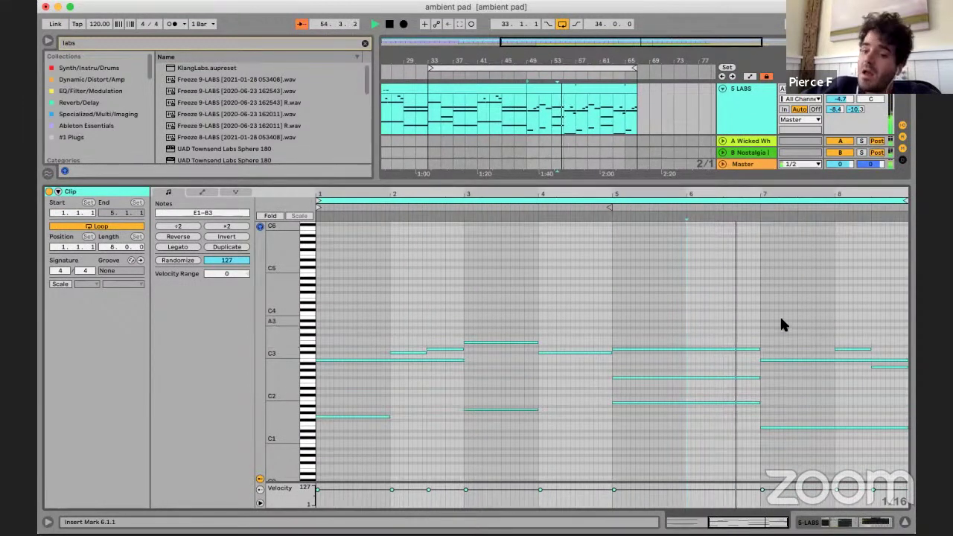
key(space)
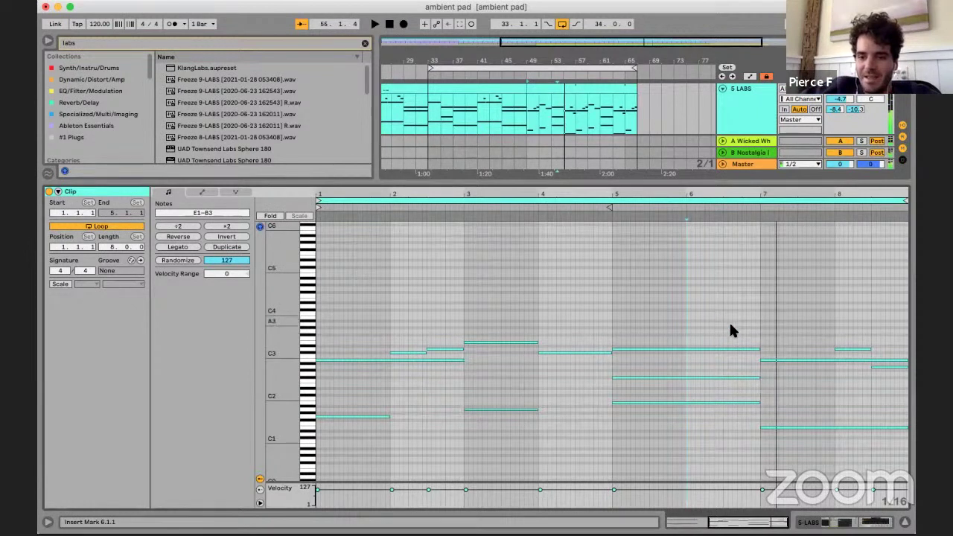
- Add a half-bar F#3 melody note filling the second half of bar 6, and play the clip
double_click(729, 321)
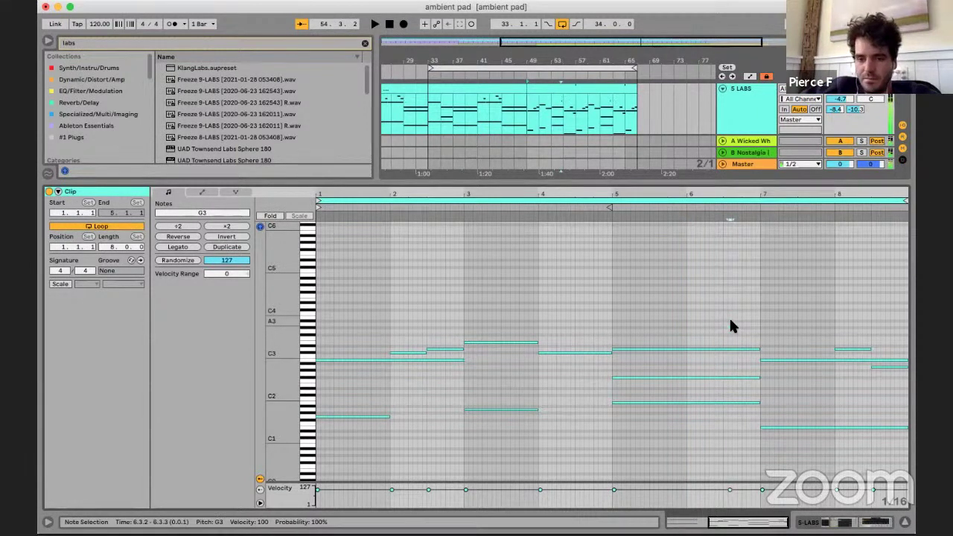
key(shift+Right)
key(shift+Right)
key(shift+Right)
key(shift+Right)
key(shift+Right)
key(shift+Right)
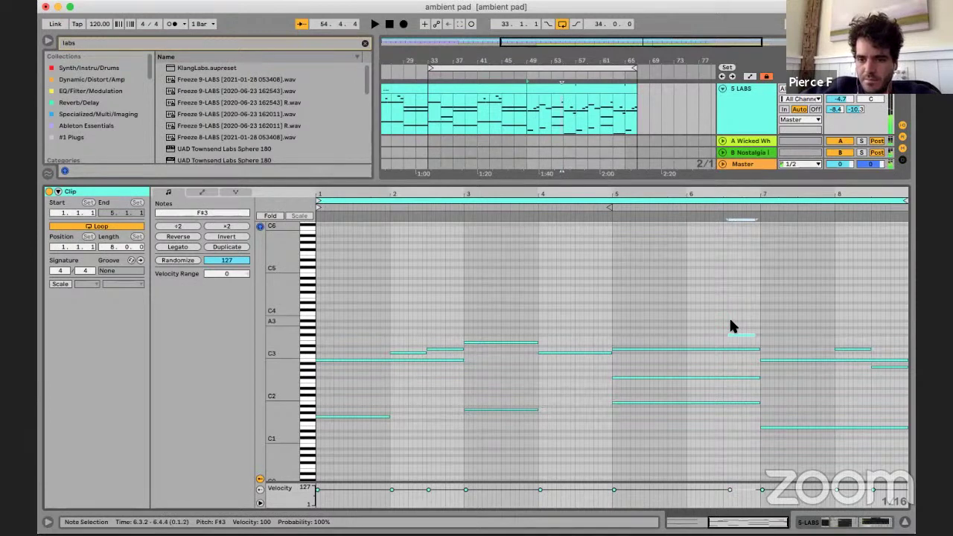
key(space)
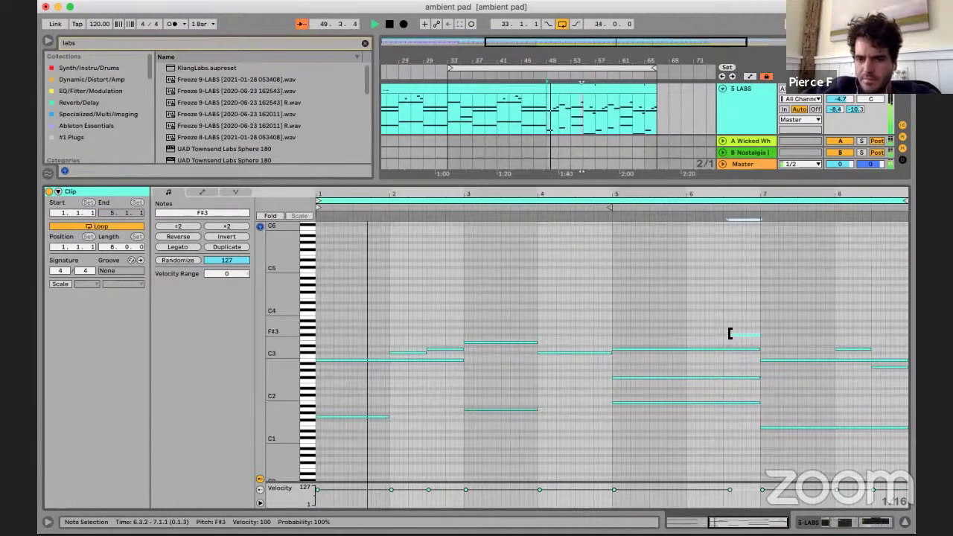
click(746, 296)
click(593, 301)
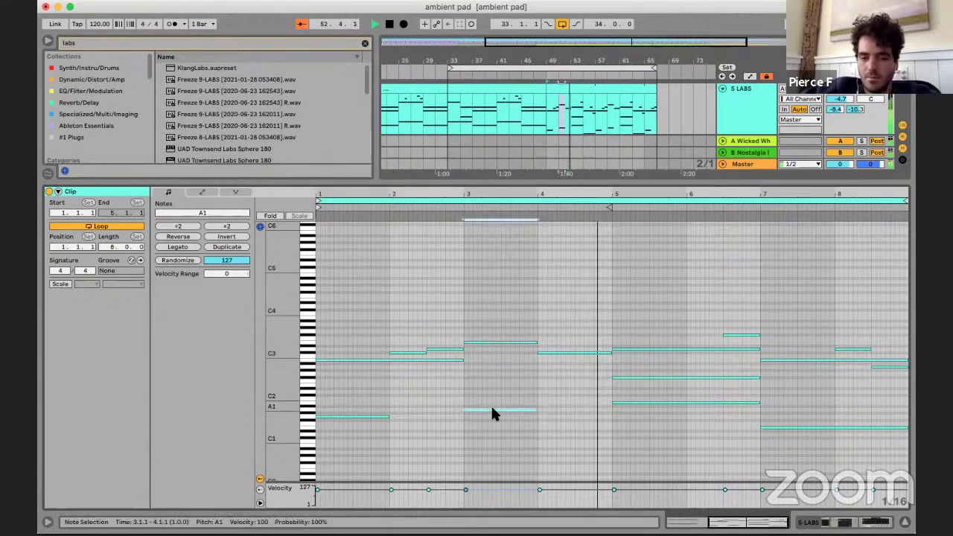
- Duplicate the A1 bass note from bar 3 into bar 4 and the G1 bass note from bar 1 into bar 2
drag(491, 409, 571, 411)
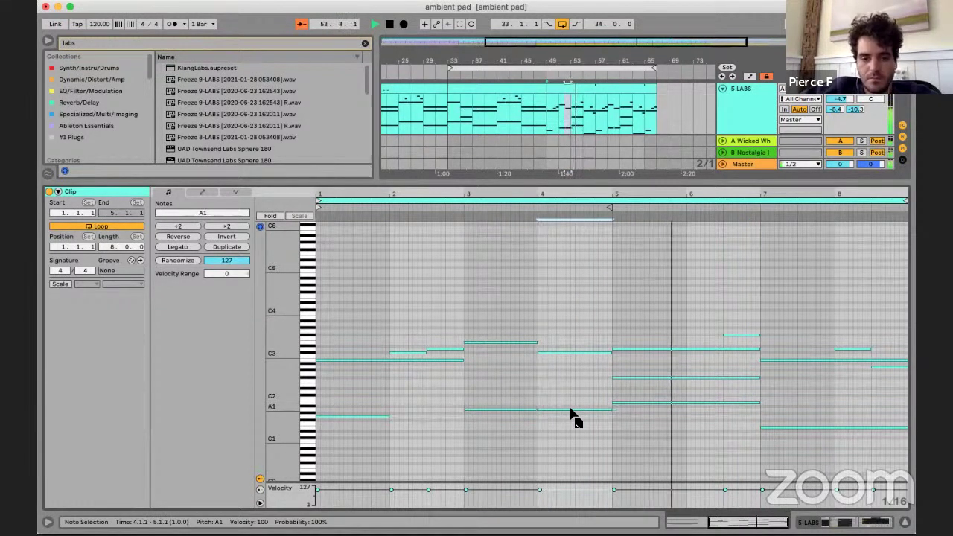
click(554, 378)
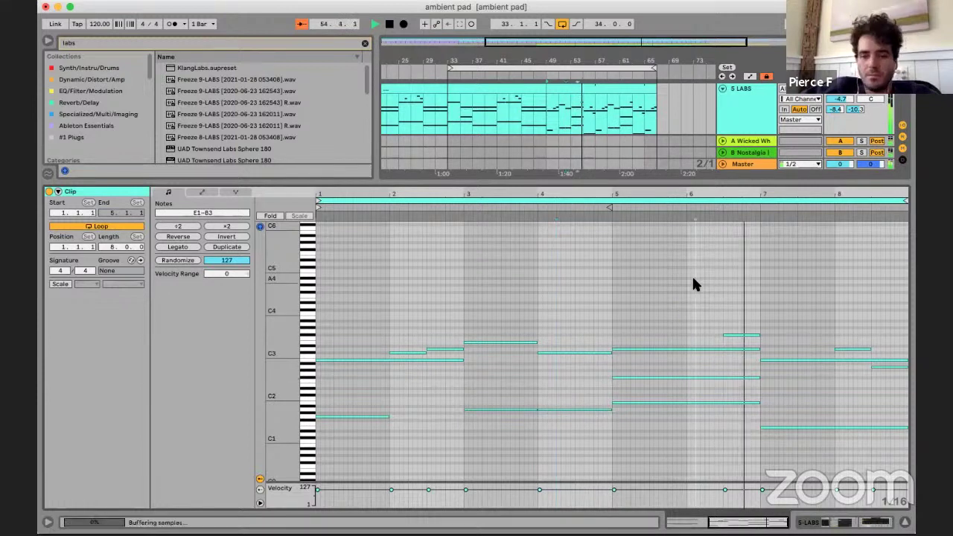
click(694, 276)
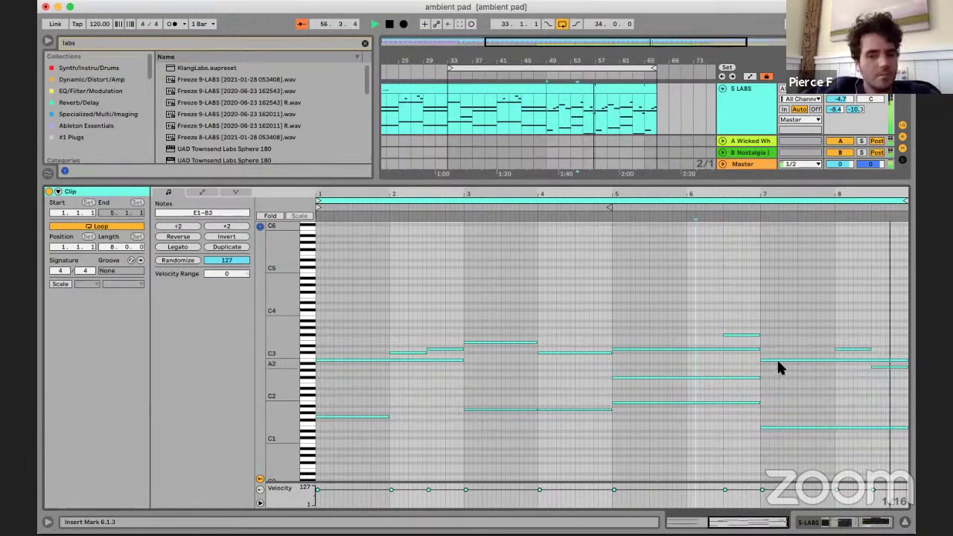
key(space)
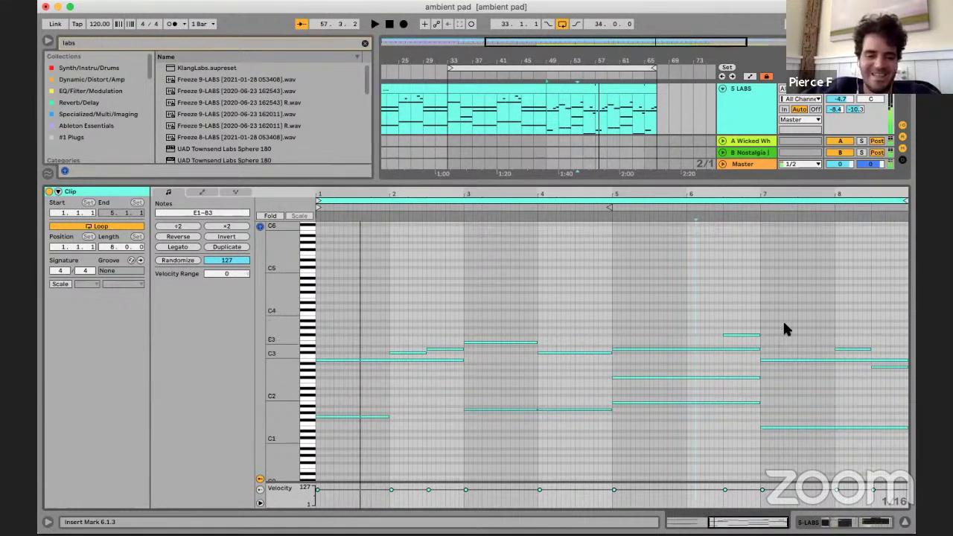
alt+drag(349, 416, 424, 415)
click(427, 400)
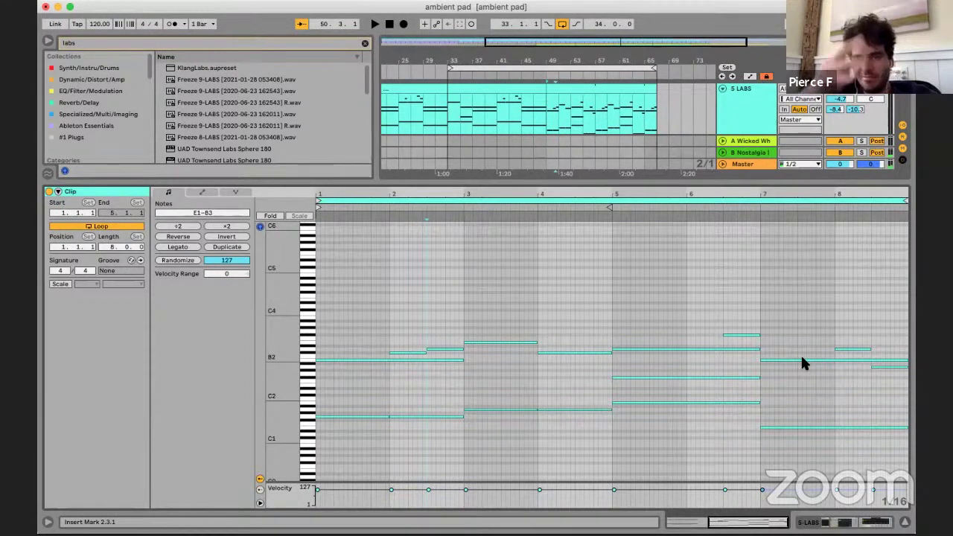
- Copy the two-bar B2 note at bar 7 down to E2 and audition the resulting chord
drag(793, 361, 795, 386)
drag(795, 463, 795, 350)
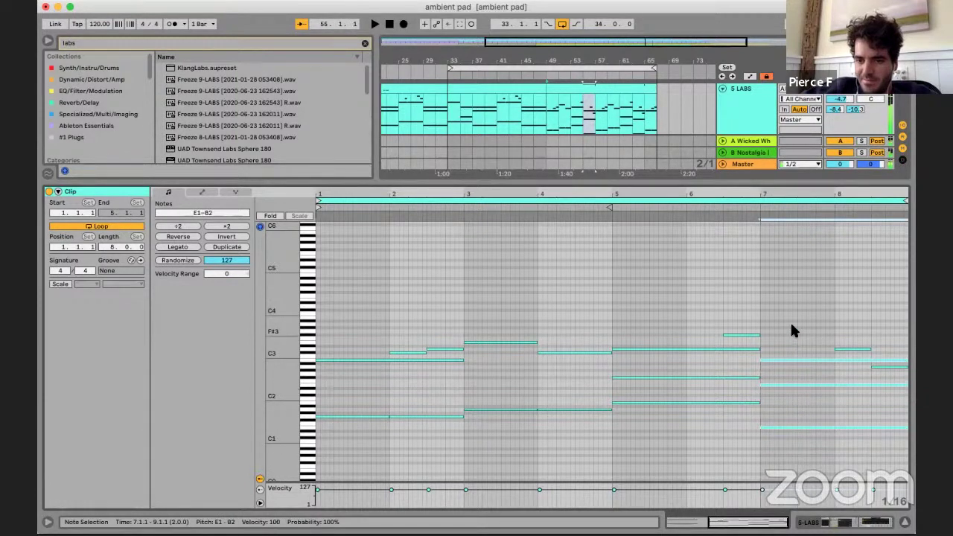
key(space)
scroll(781, 300, down, 1)
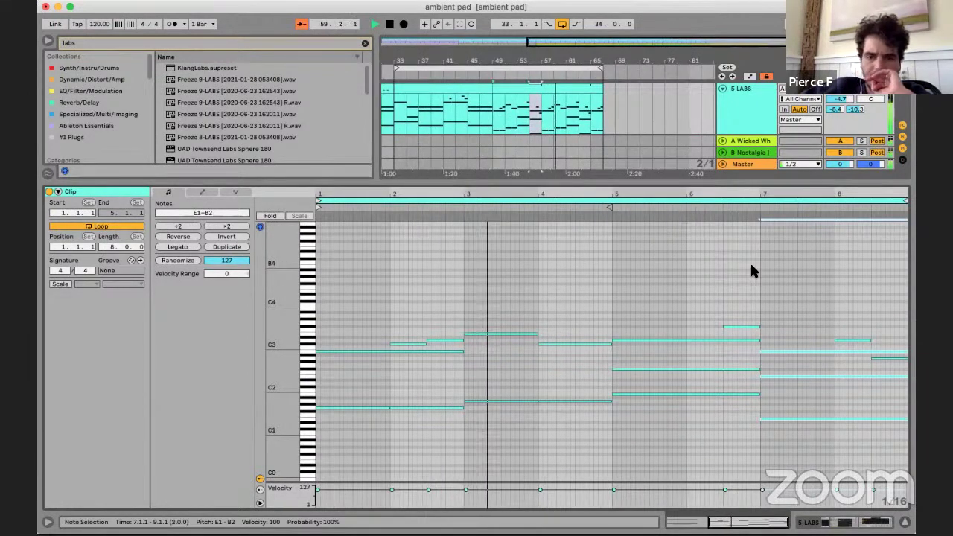
click(723, 218)
click(865, 313)
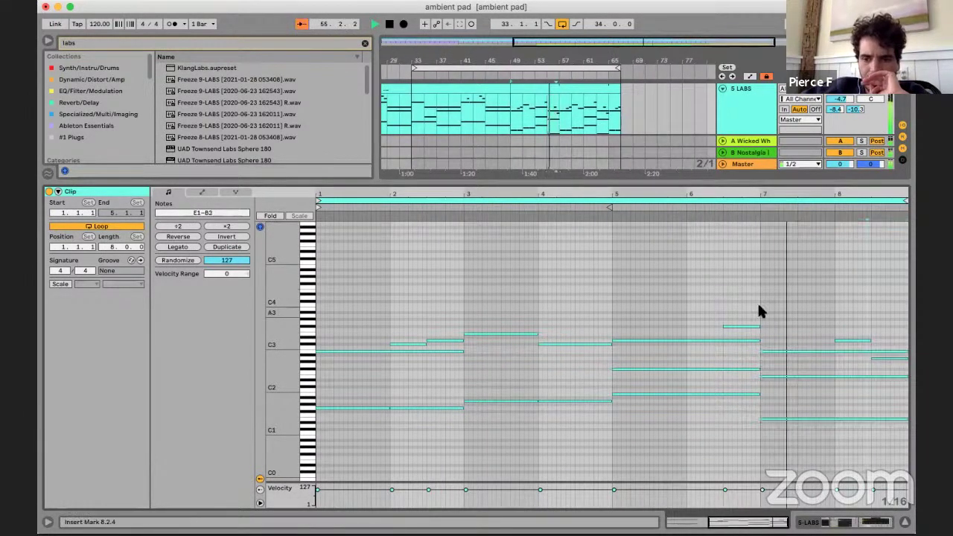
key(space)
click(785, 376)
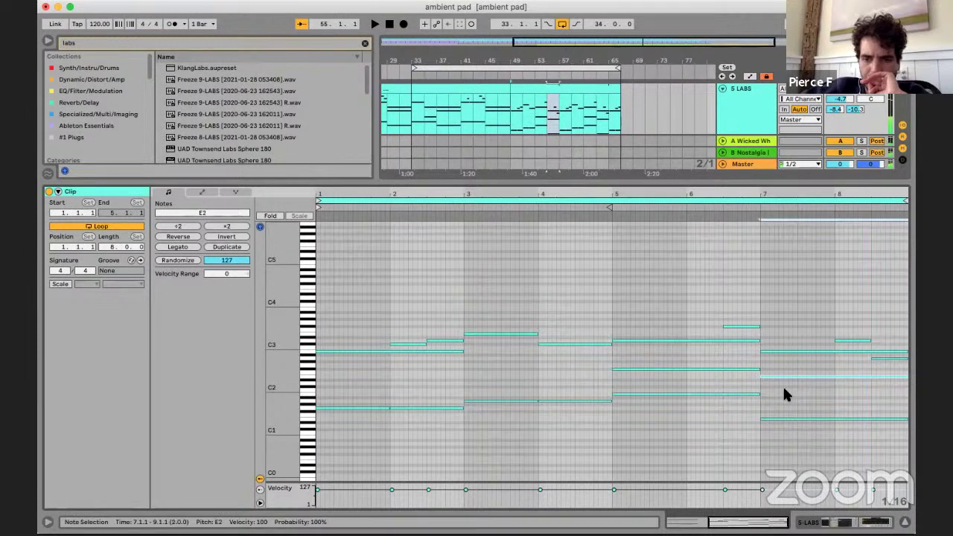
- Audition the copied bass-register note at bar 7 on D2, C#2 and lower pitches, and remove it
key(Down)
key(Down)
key(space)
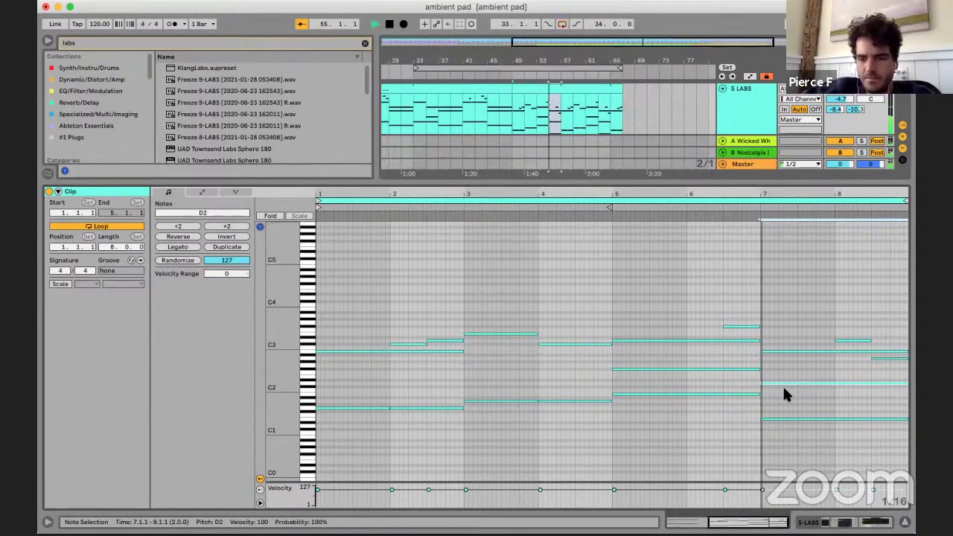
key(Down)
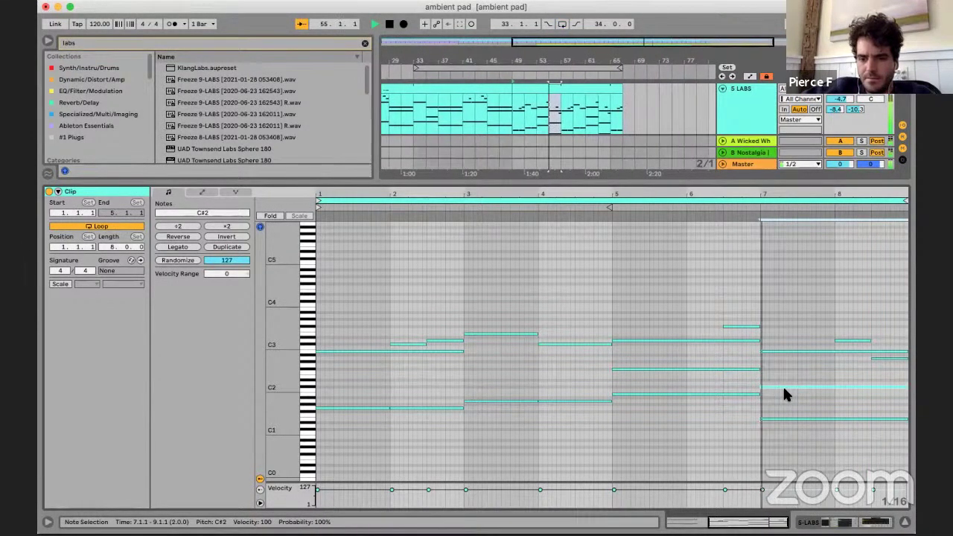
key(Down)
key(Down)
click(783, 388)
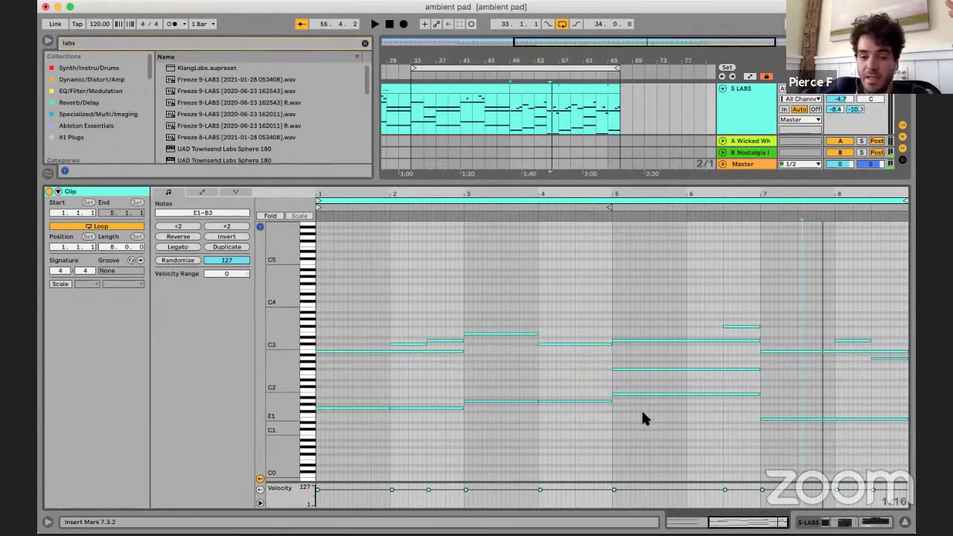
- Select the stacked notes of the chords in bars 3 to 8 to review the harmony of the progression
drag(643, 417, 648, 296)
click(647, 301)
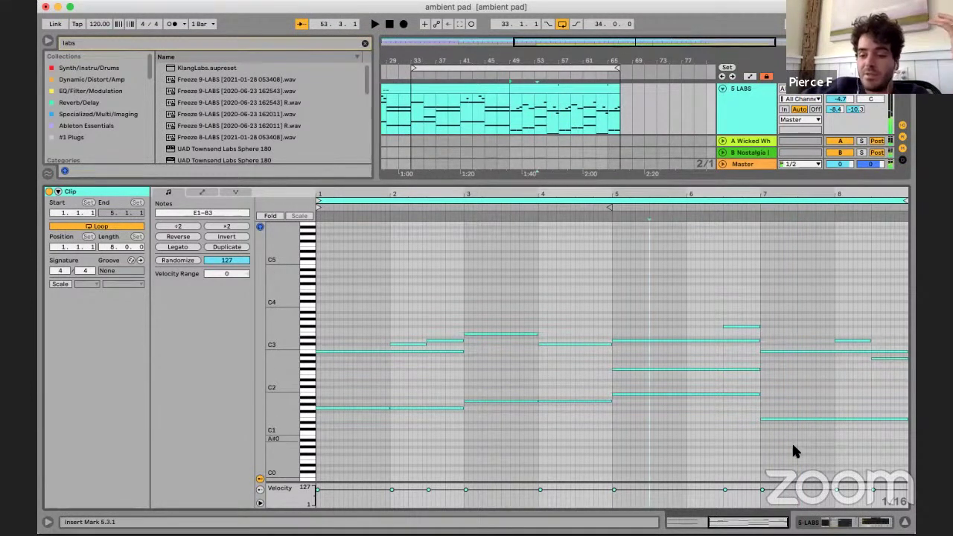
drag(792, 443, 794, 286)
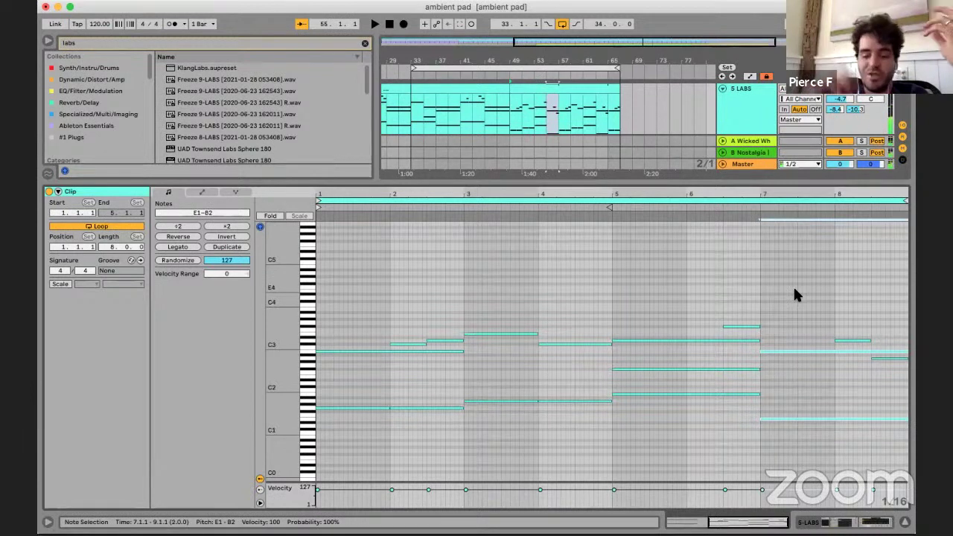
click(795, 295)
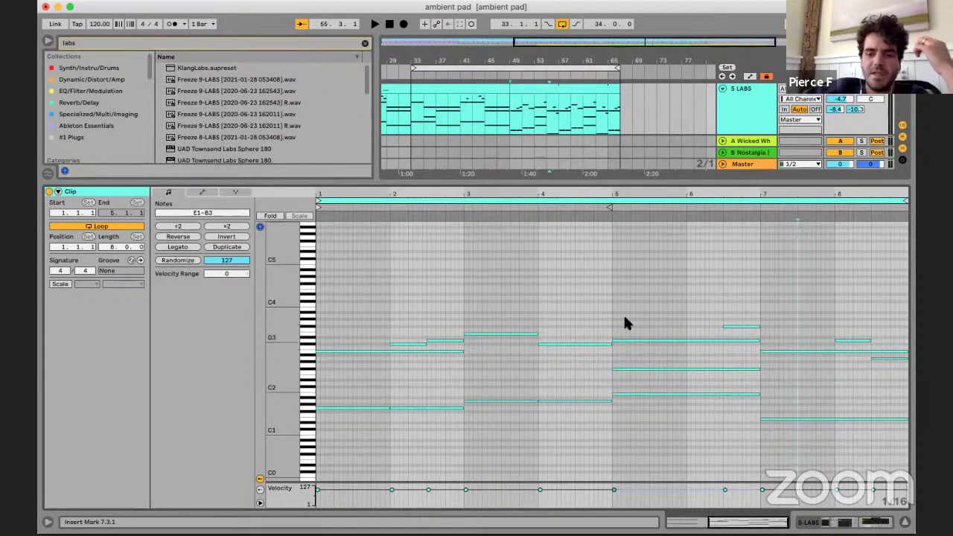
drag(658, 292, 640, 411)
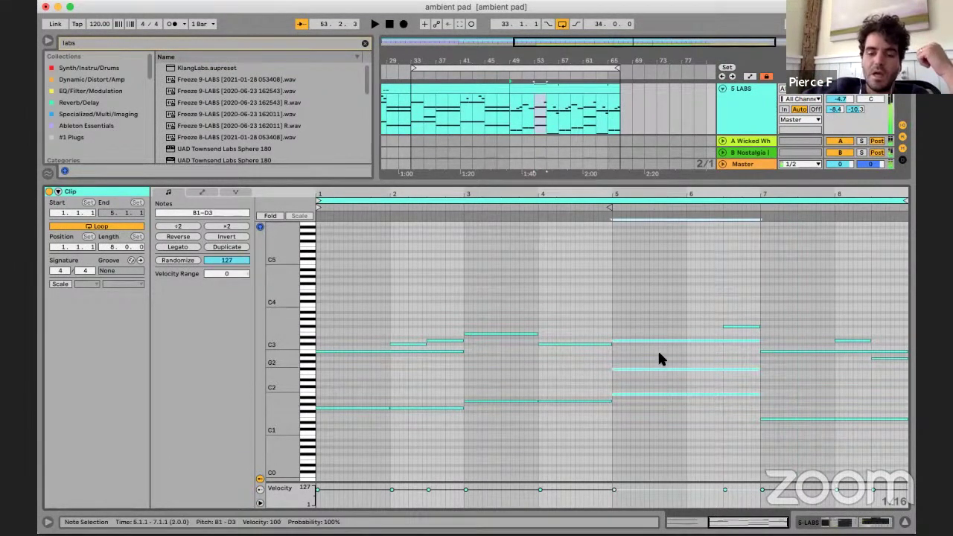
drag(564, 302, 550, 430)
drag(504, 273, 502, 414)
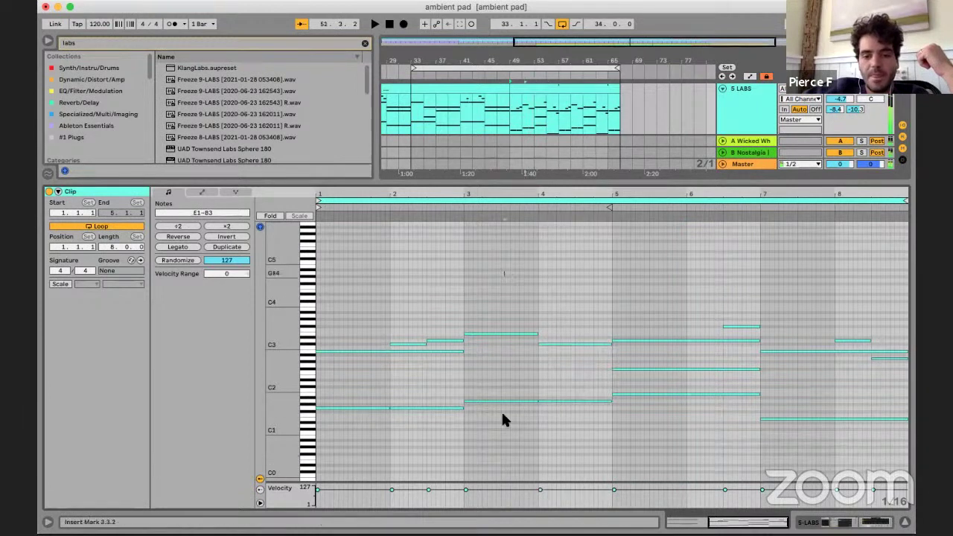
drag(588, 307, 587, 430)
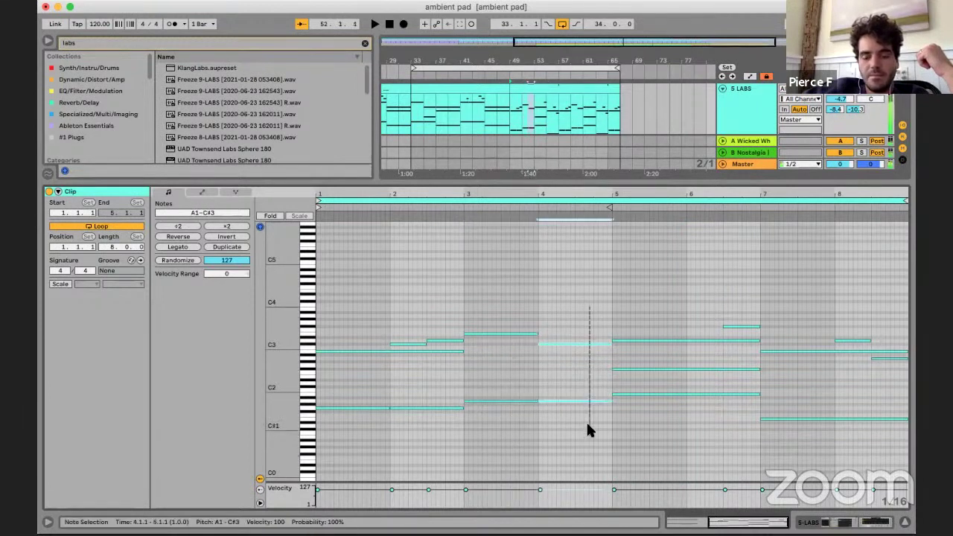
click(571, 366)
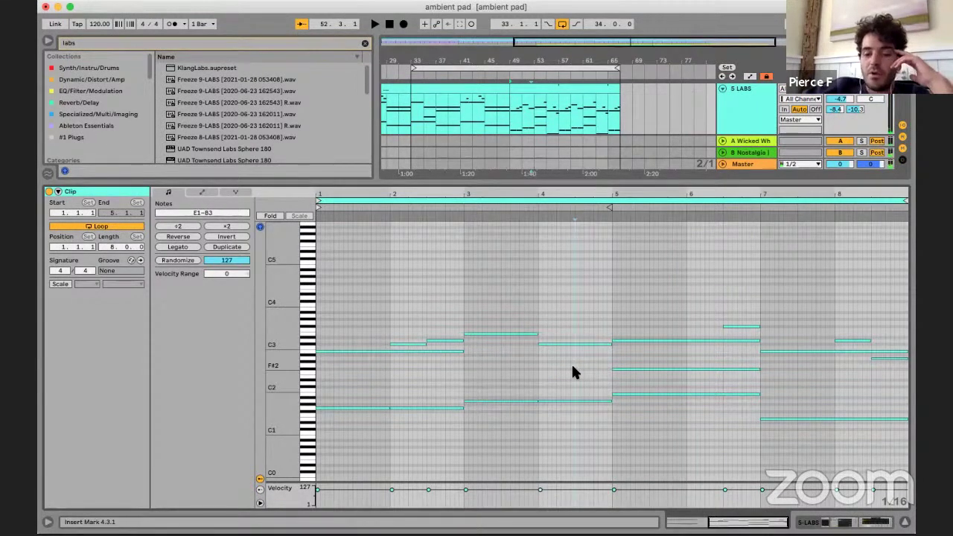
- Play the full arrangement from bar 31 and from bar 33 to hear the pad with the other tracks
click(824, 519)
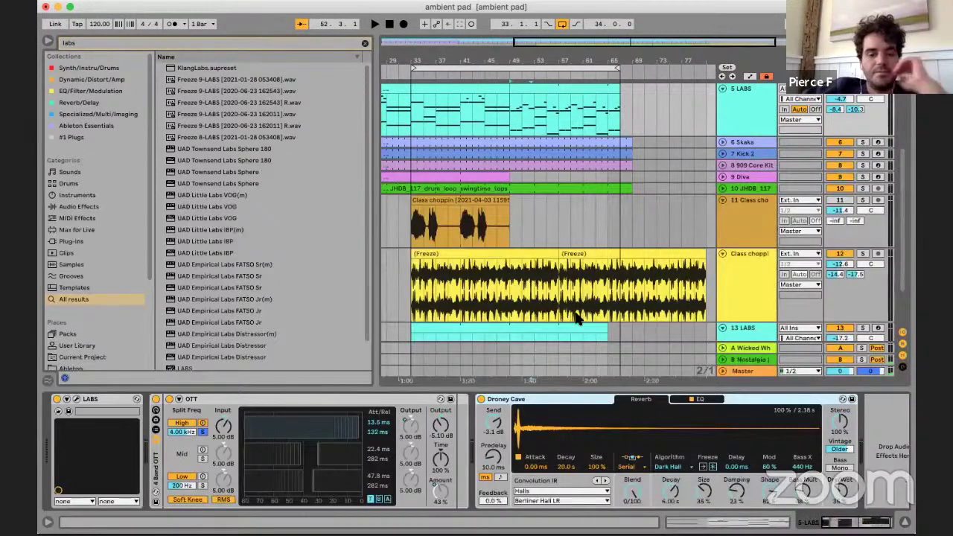
key(space)
click(429, 119)
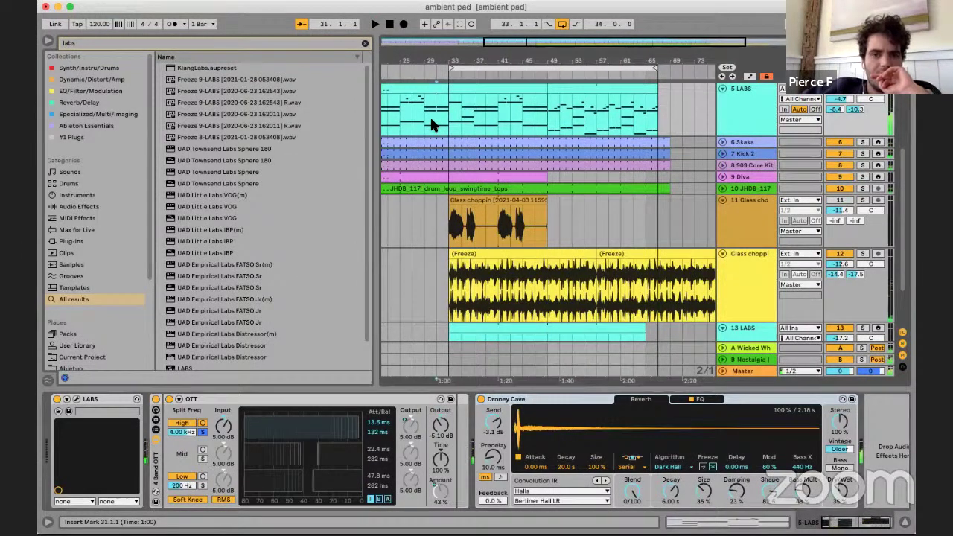
key(space)
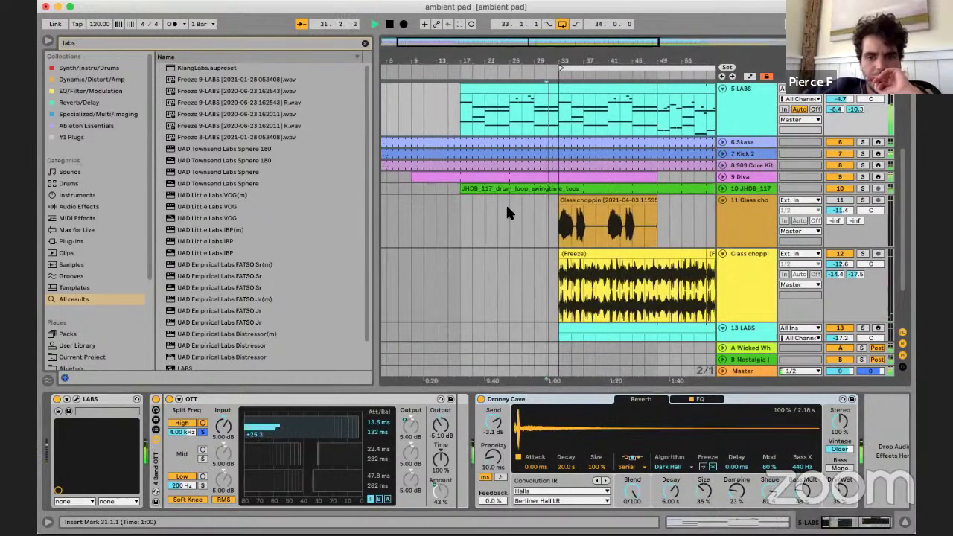
click(553, 215)
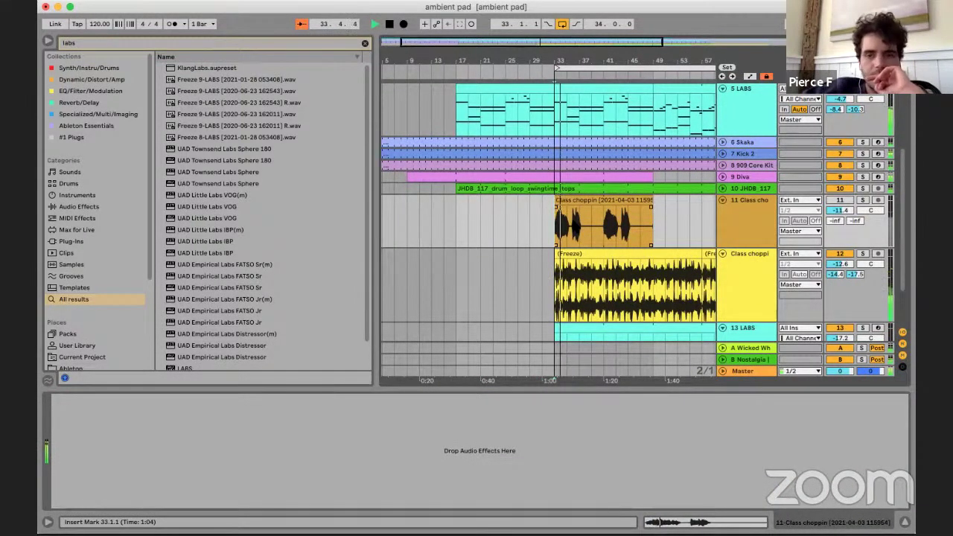
- Lower the Freeze 1-TR track volume to -5.1 dB and the Noise 440 Pad volume to -1.3 dB during playback
scroll(519, 227, right, 5)
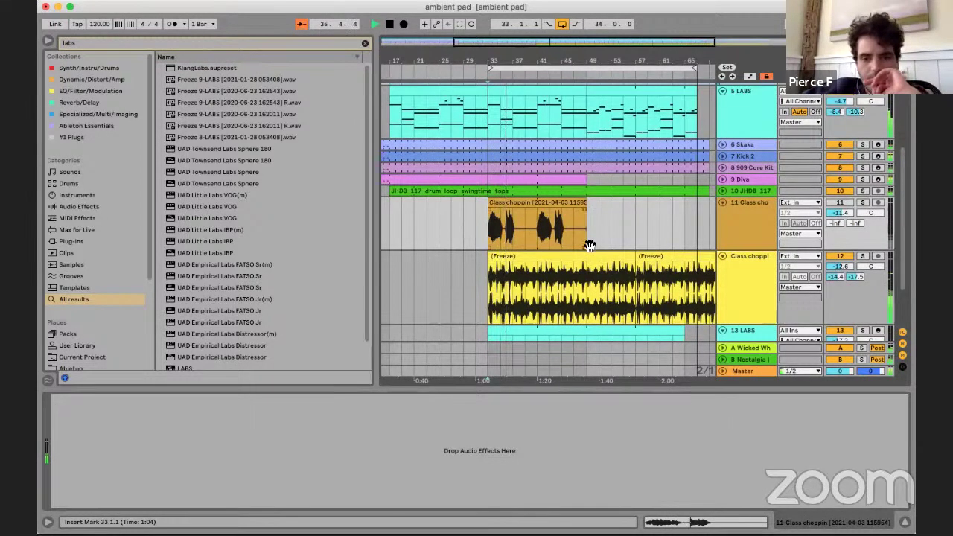
scroll(750, 146, up, 5)
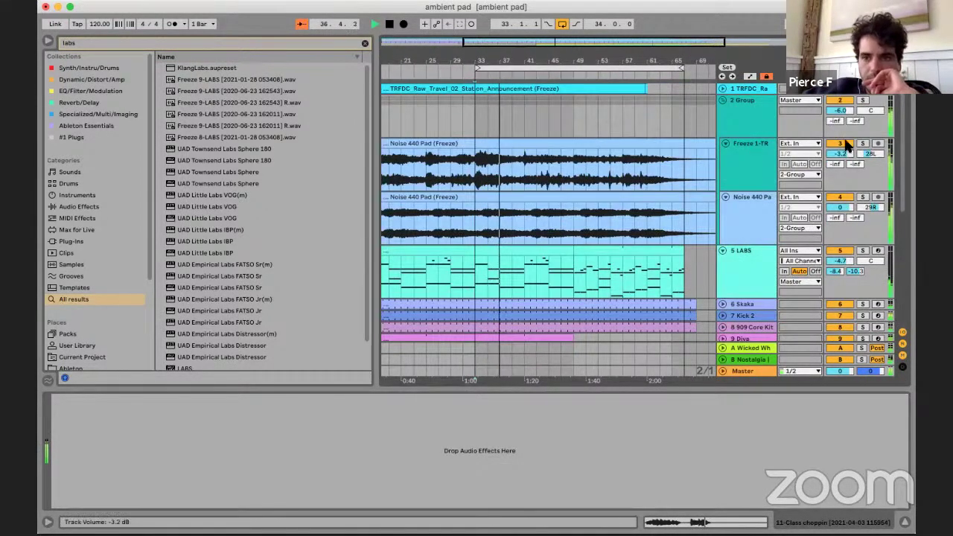
drag(845, 154, 845, 217)
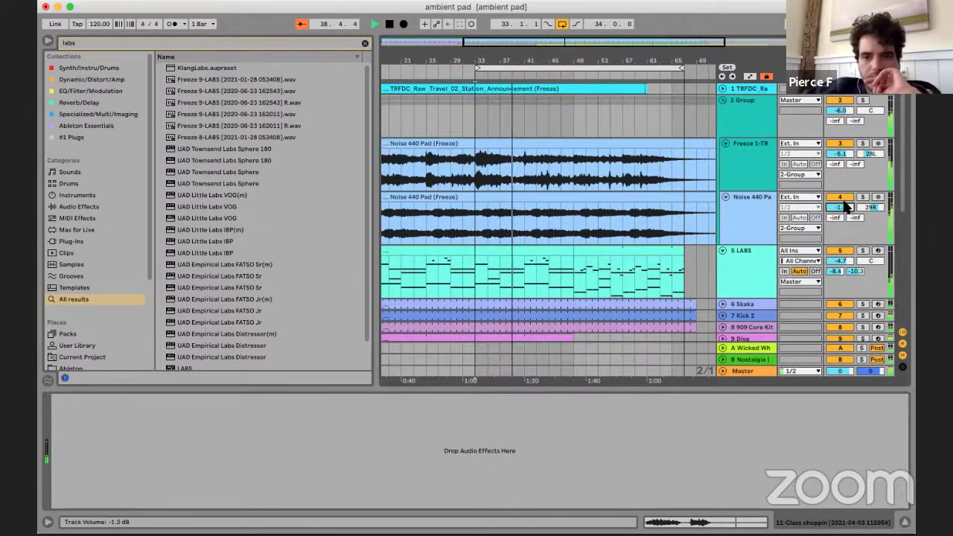
scroll(502, 197, down, 10)
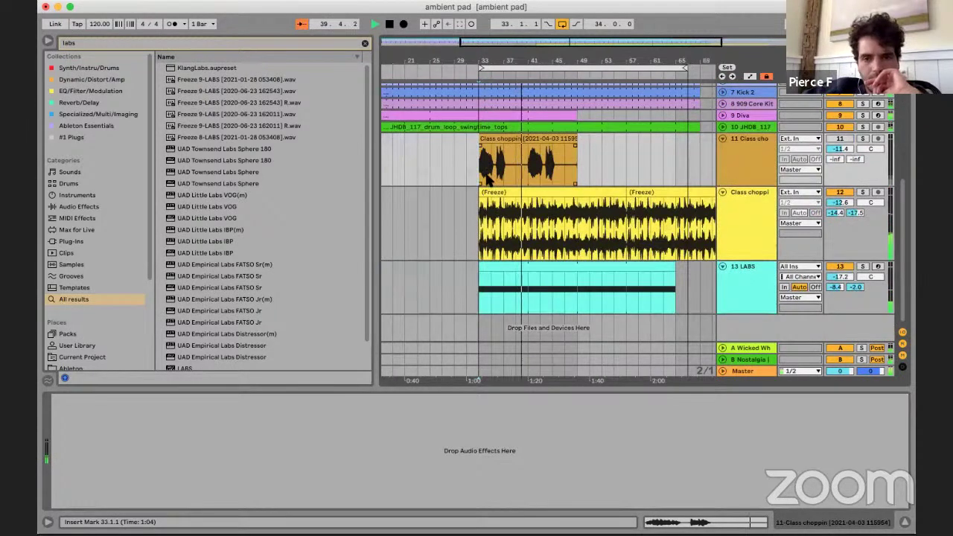
scroll(486, 180, up, 2)
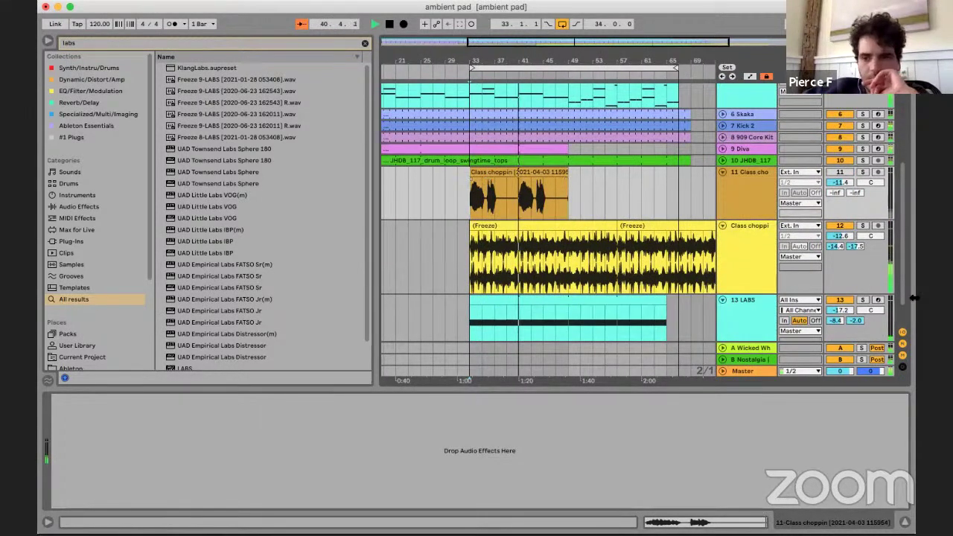
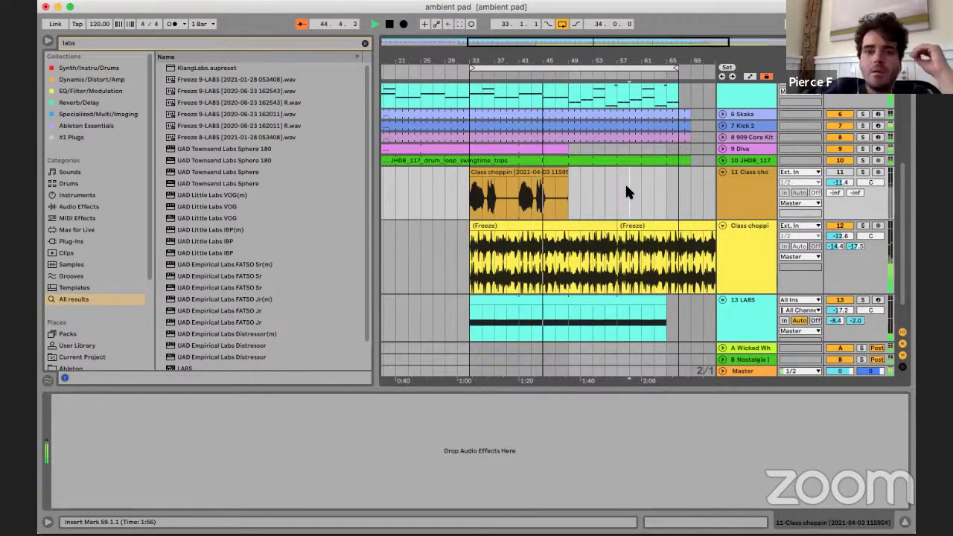
- Shorten the Kick 2 clip so it ends at bar 49, where the 5 LABS variation starts
scroll(614, 186, up, 3)
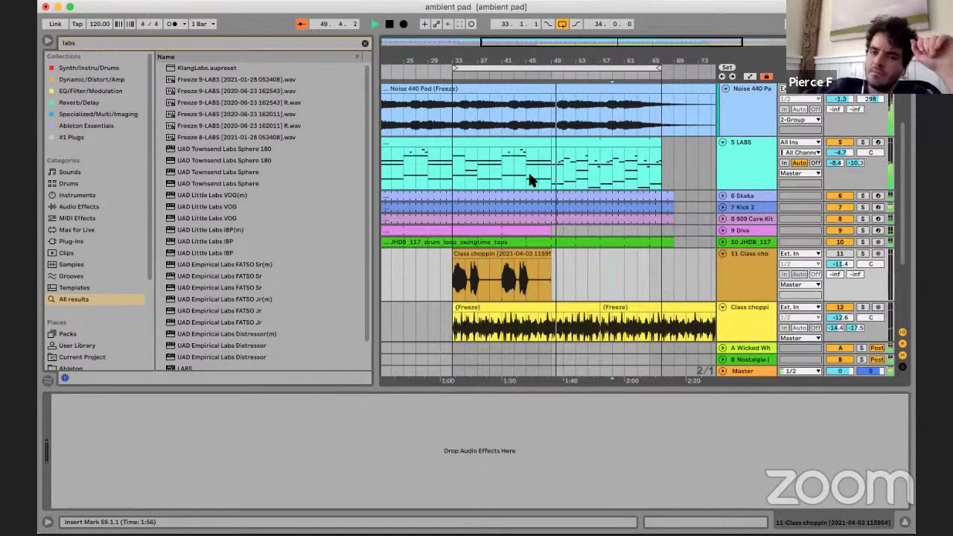
click(543, 178)
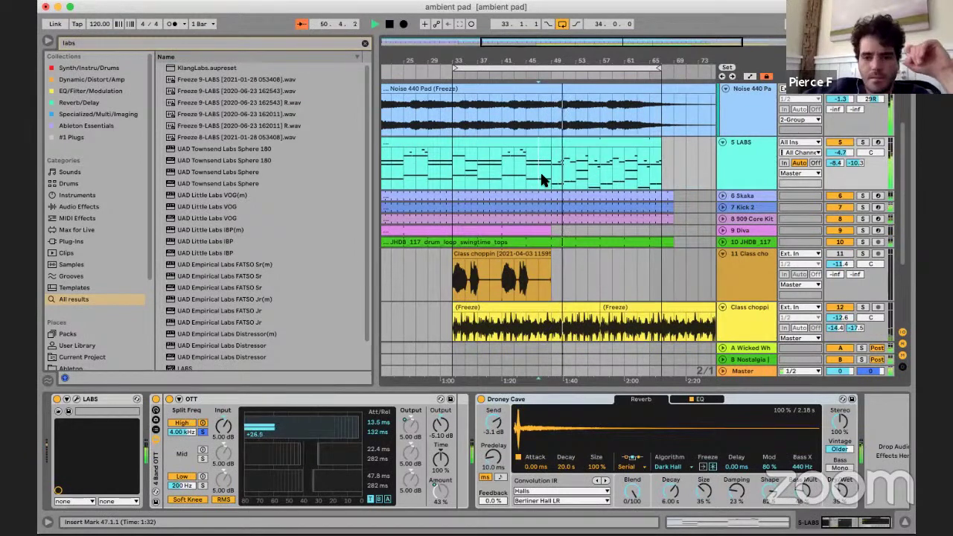
click(553, 210)
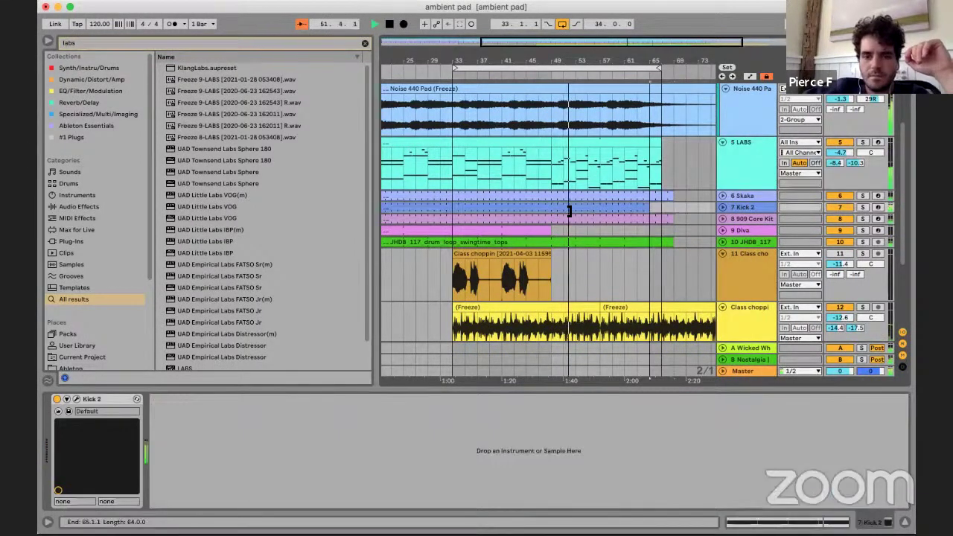
click(603, 212)
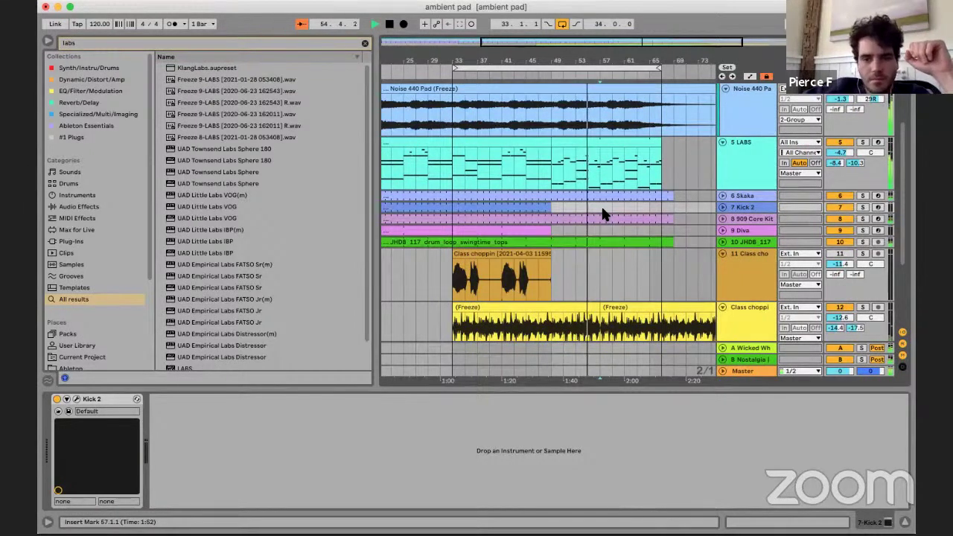
- Shorten the last 5 LABS clip, starting at bar 57, so it ends at bar 65
click(598, 165)
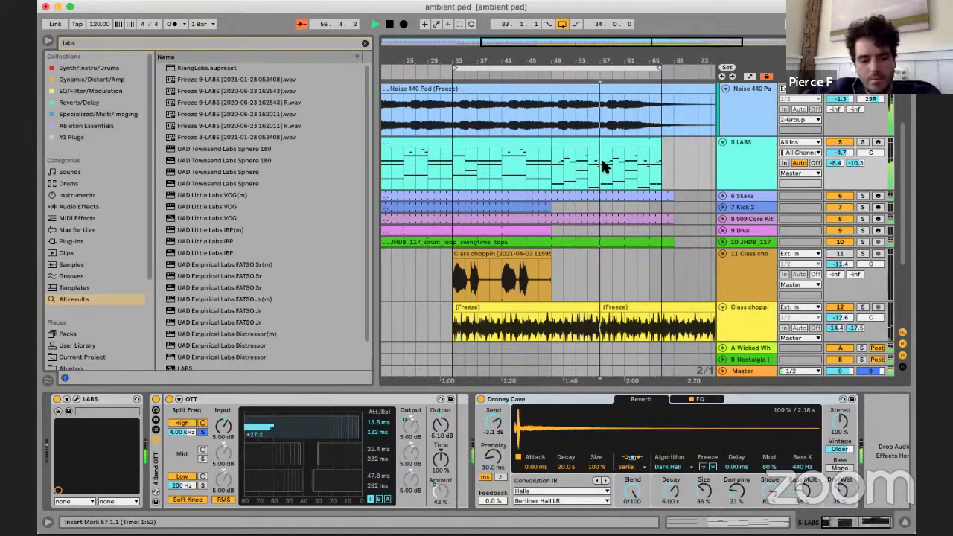
click(642, 143)
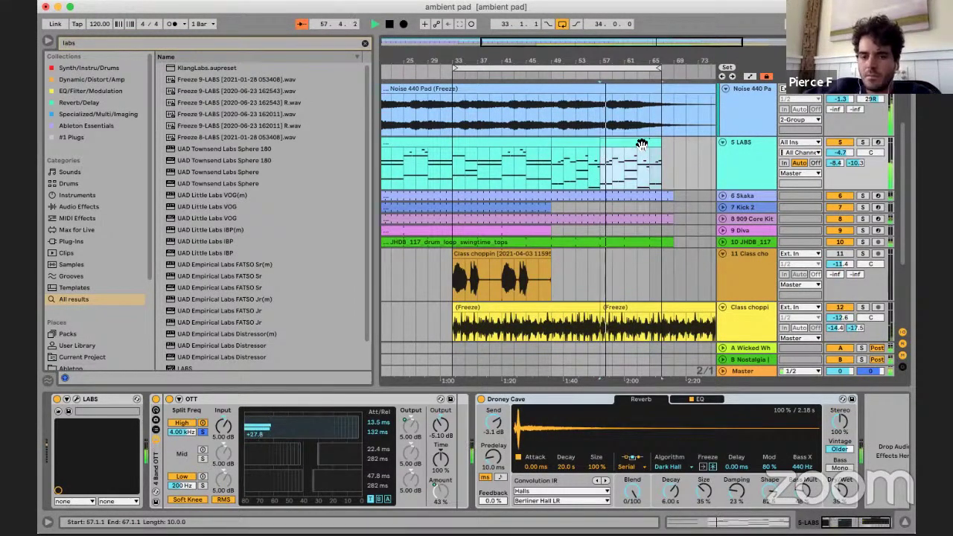
double_click(638, 141)
click(875, 524)
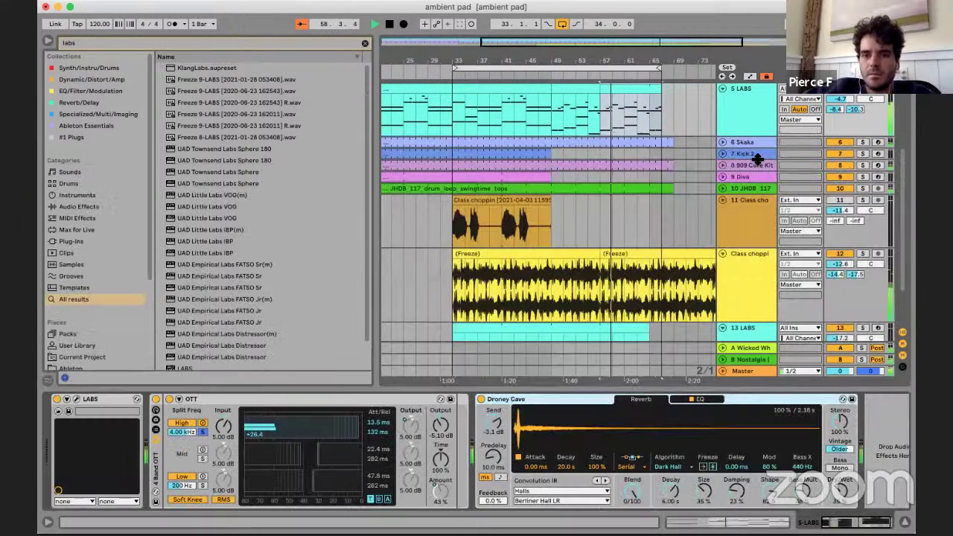
drag(659, 88, 650, 90)
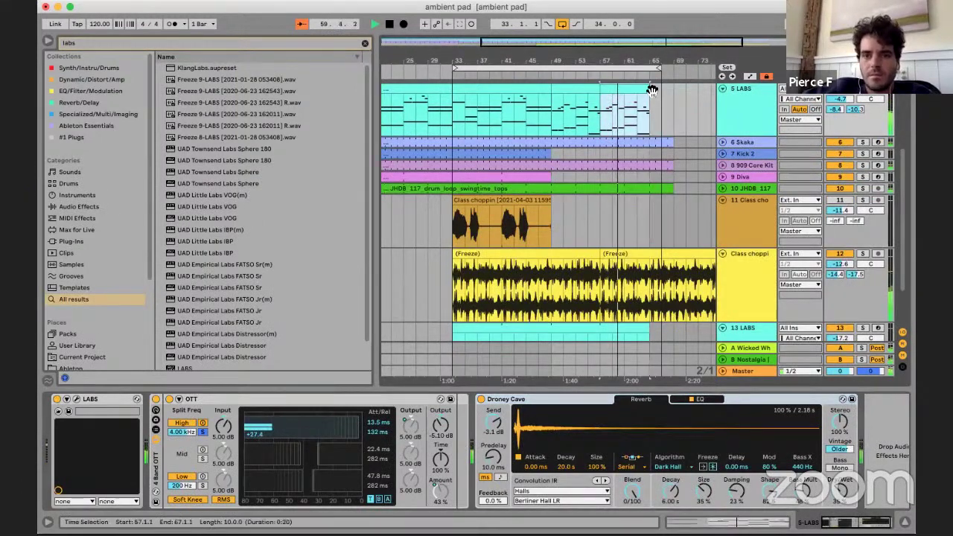
- Open the last 5 LABS clip, copy the two-bar D3 note at bar 5 up to A3, and audition the chord
double_click(651, 91)
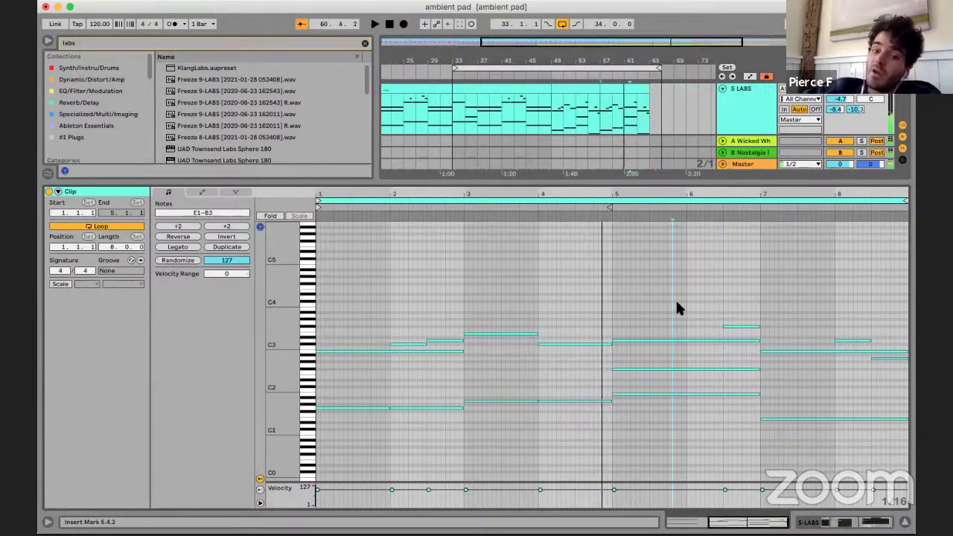
alt+drag(641, 340, 644, 312)
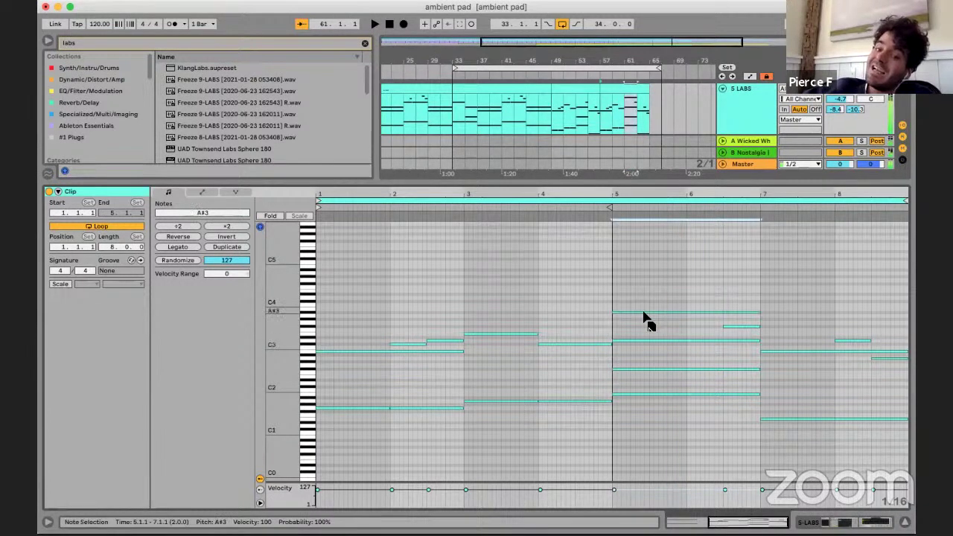
key(Down)
key(space)
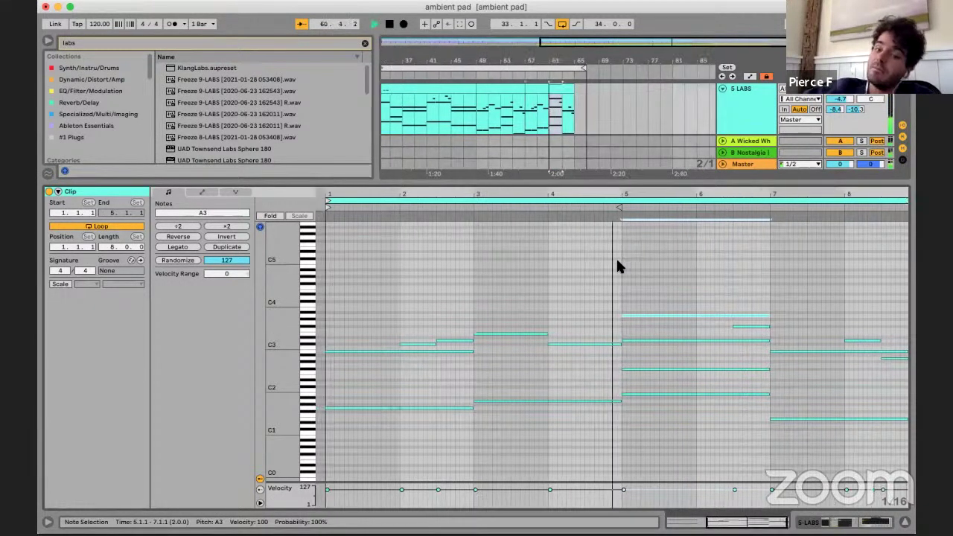
click(760, 293)
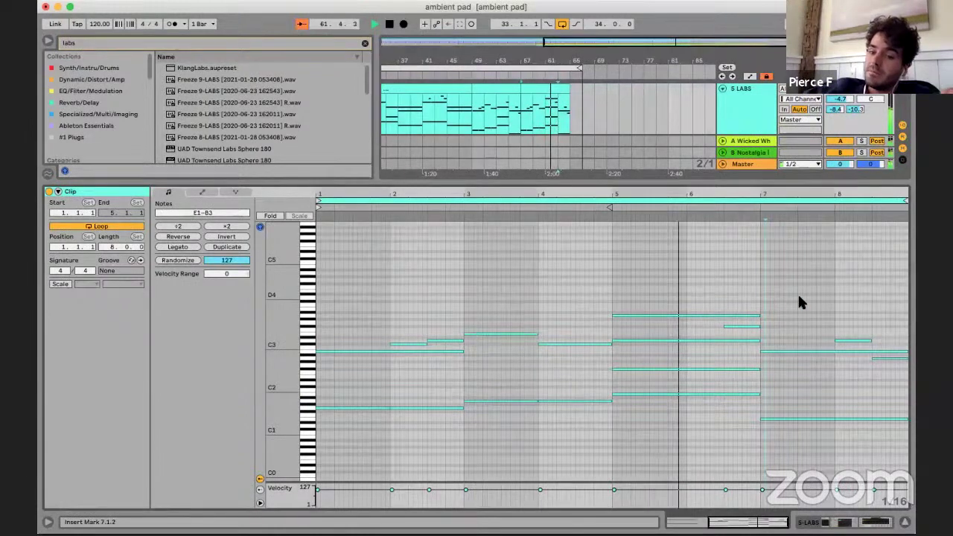
click(797, 292)
- Copy the two-bar B2 note at bar 7 up to F#3 and move bar 6's half-bar melody note down to B2
scroll(797, 292, up, 2)
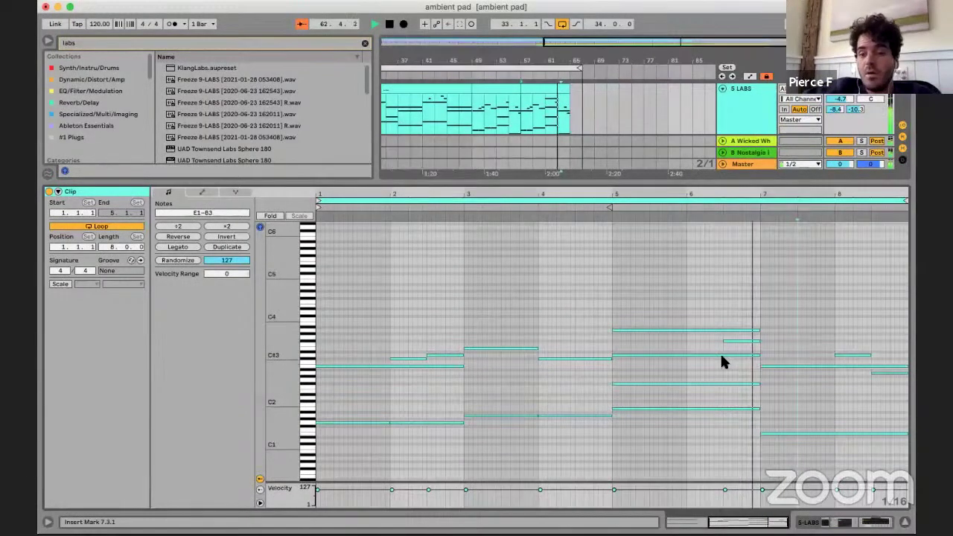
key(space)
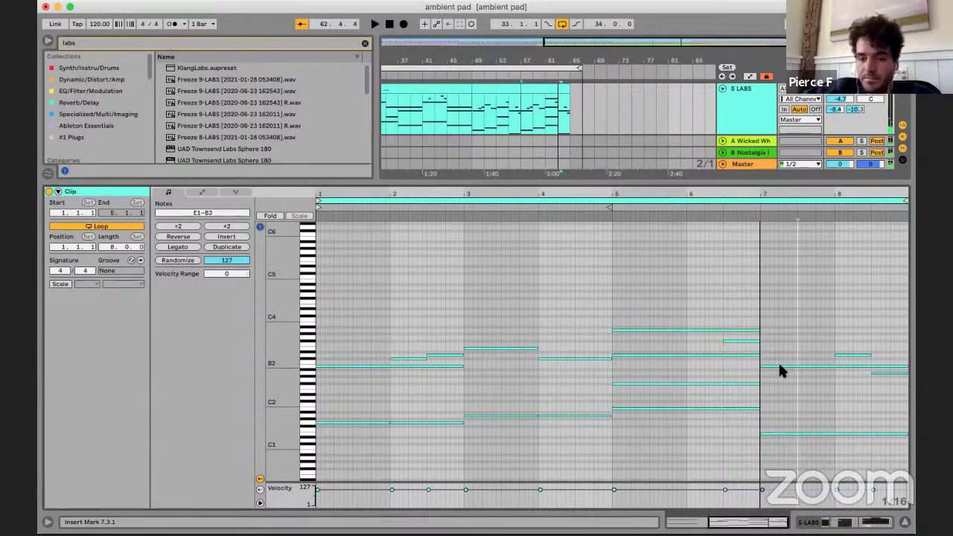
alt+drag(779, 365, 741, 374)
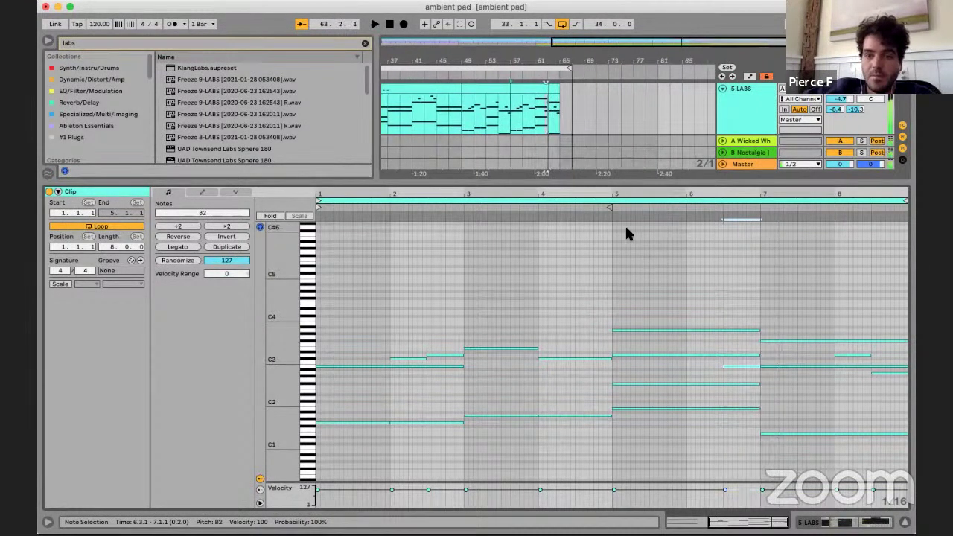
- Audition the 5 LABS variation clip from just before bar 5 to hear its second-half chords
click(607, 210)
click(593, 255)
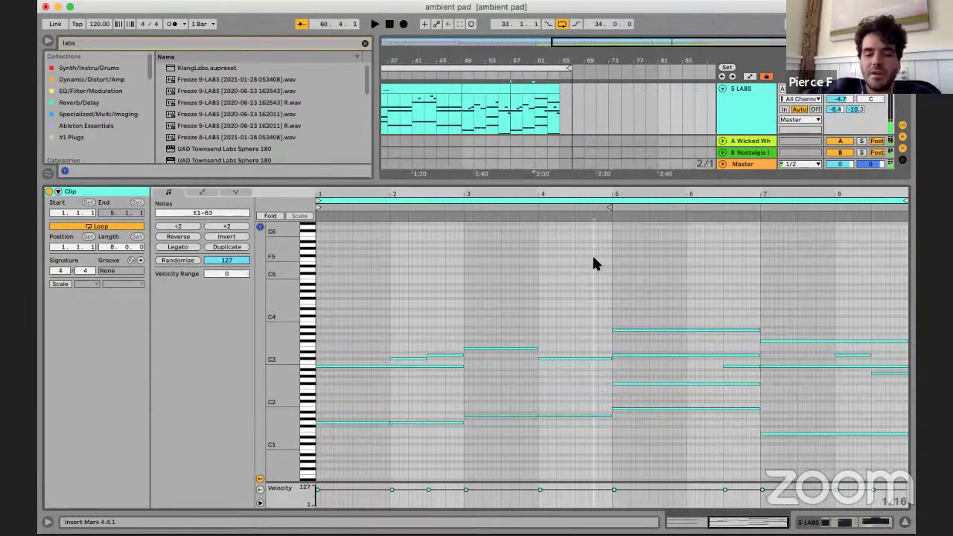
key(space)
scroll(602, 309, right, 3)
key(space)
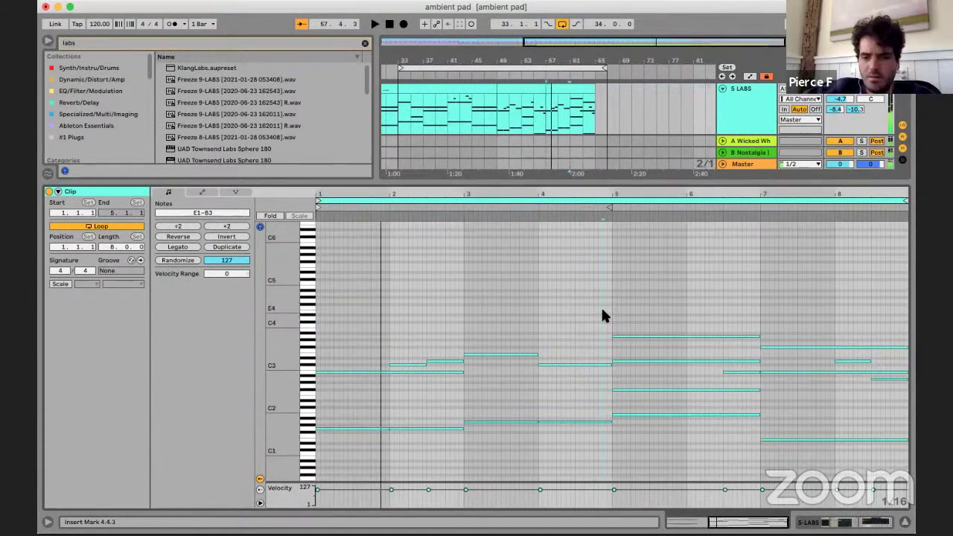
click(602, 309)
key(space)
scroll(745, 301, down, 1)
- Raise the last half-bar melody note in bar 8 of the variation clip to E3
click(760, 299)
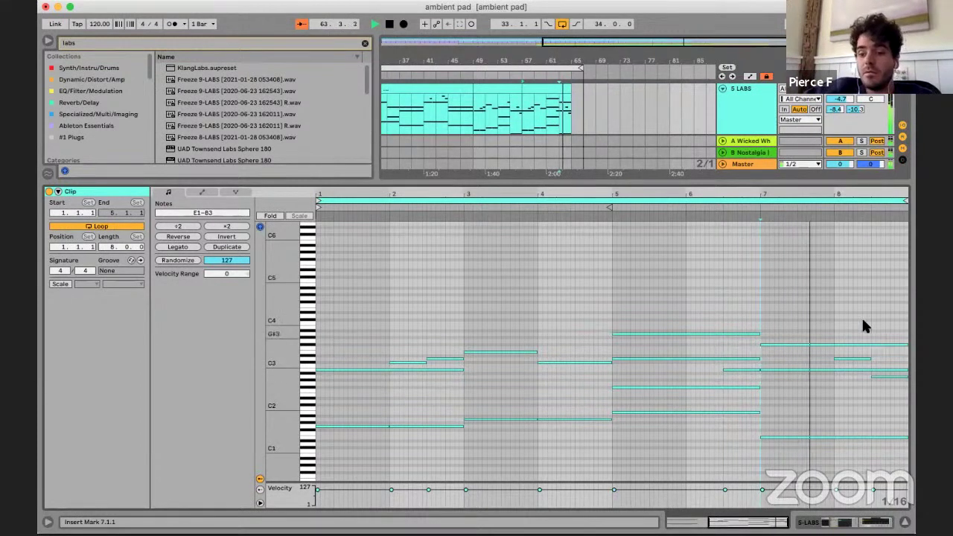
click(886, 380)
drag(887, 376, 886, 350)
key(shift+Tab)
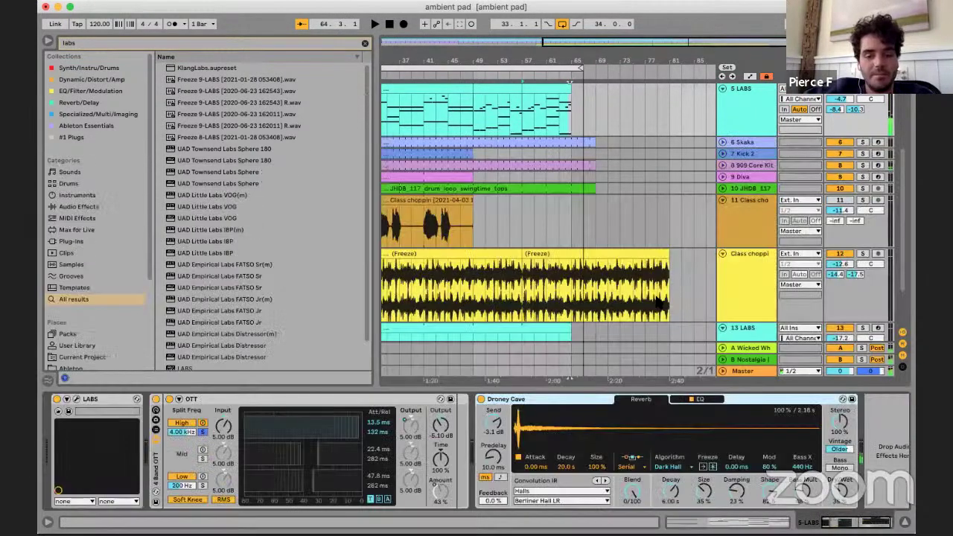
- Shorten the arrangement loop so it ends at bar 65
key(super+z)
scroll(538, 106, left, 3)
scroll(537, 105, up, 1)
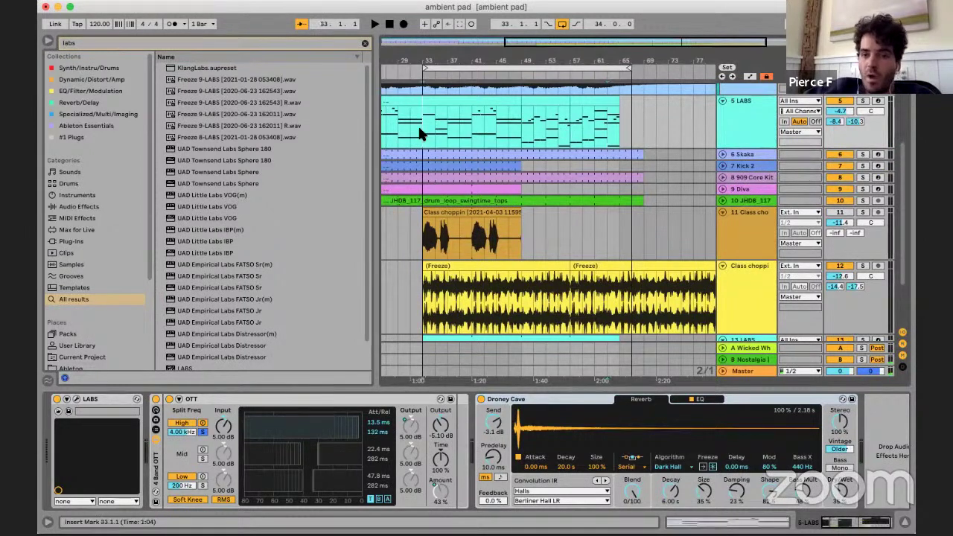
drag(629, 68, 619, 69)
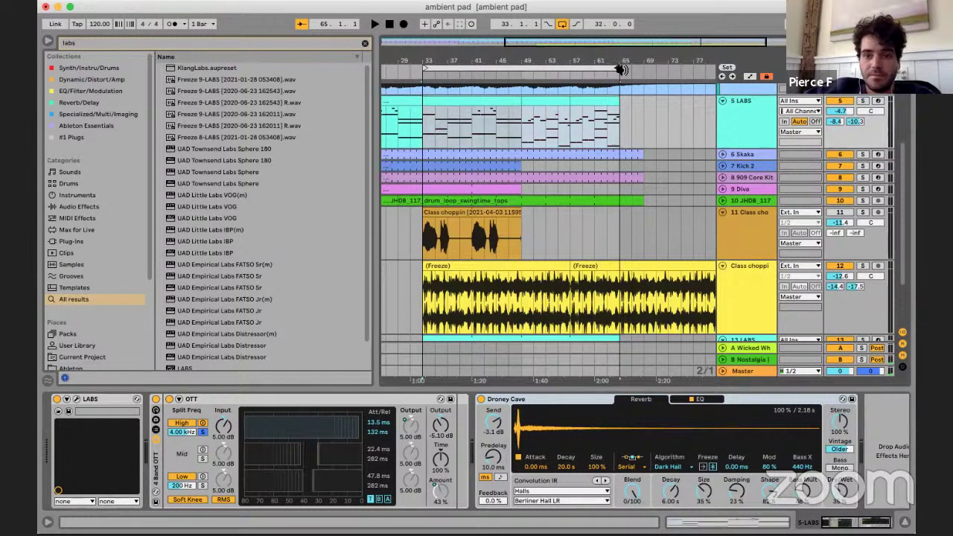
- Play the arrangement from bar 61 to hear the end of the variation loop back to bar 33
click(589, 124)
key(space)
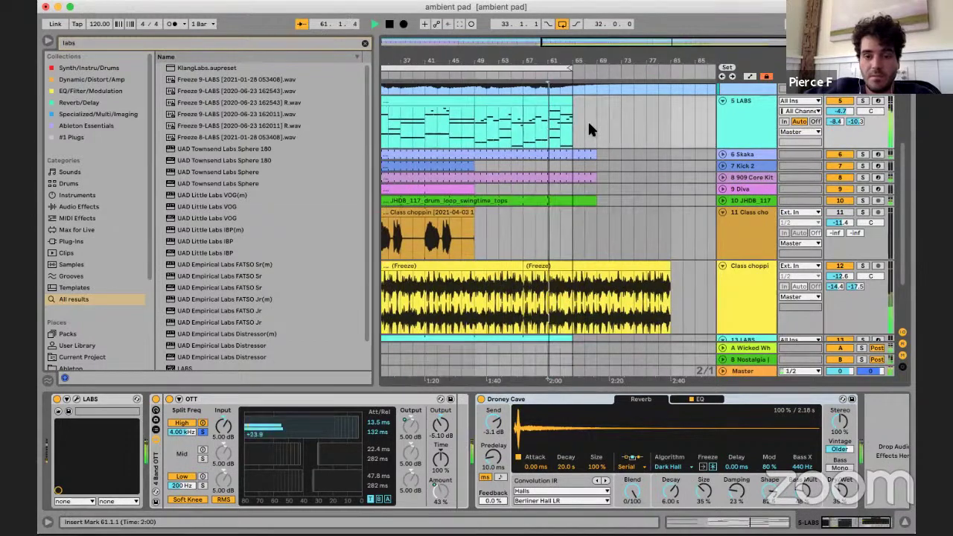
scroll(658, 155, left, 3)
scroll(658, 156, right, 2)
scroll(658, 155, up, 1)
scroll(658, 152, right, 1)
scroll(657, 153, up, 1)
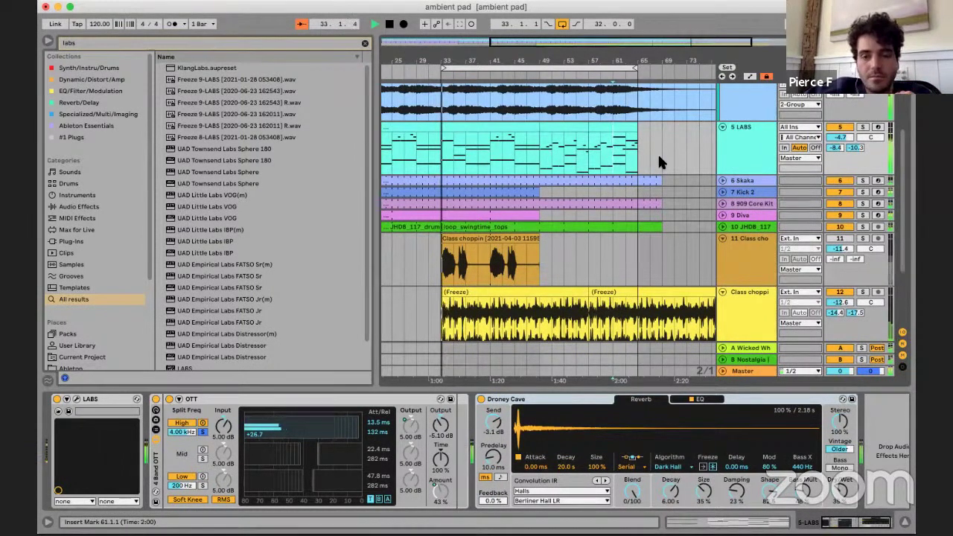
key(space)
- Reopen the 5 LABS clip at bar 57, raise bar 8's last half-bar melody note to A3, and audition it
click(612, 129)
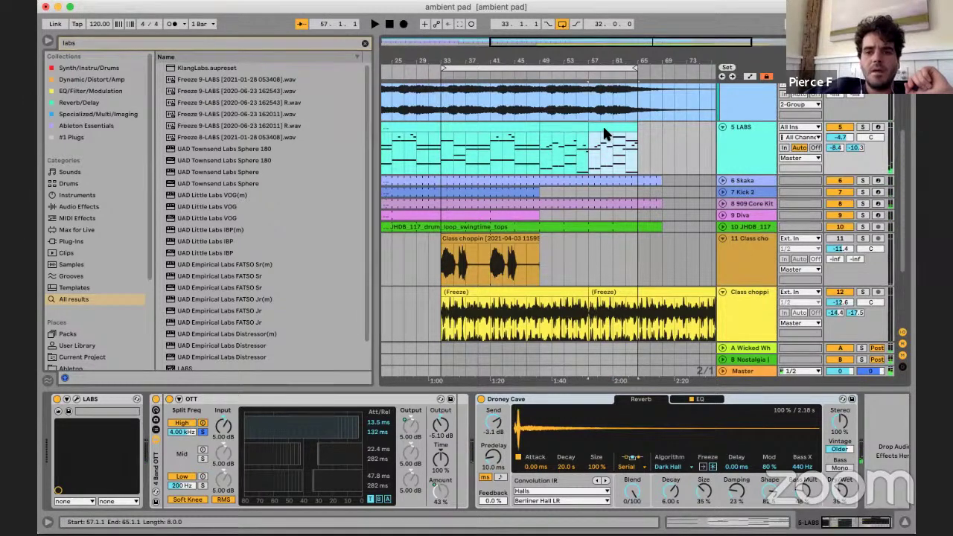
double_click(604, 129)
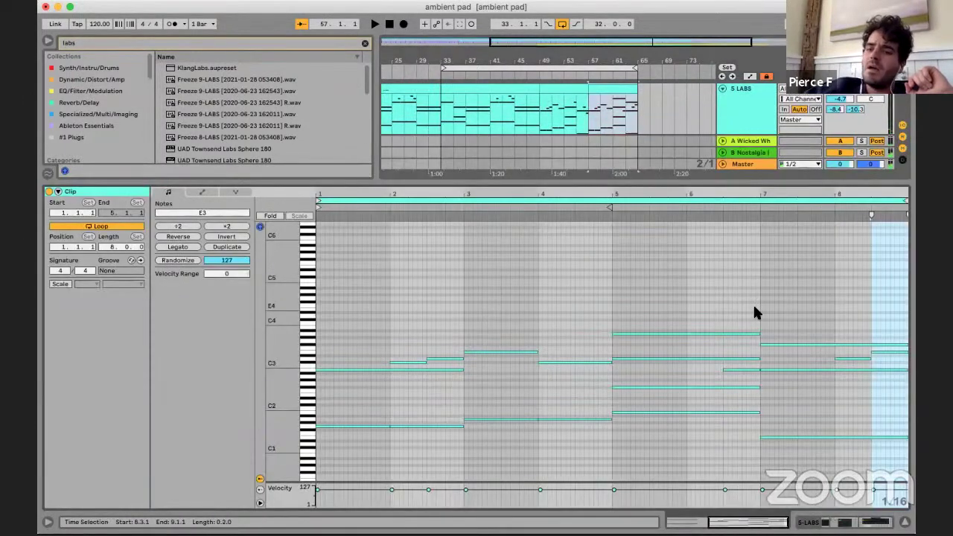
click(844, 358)
click(890, 349)
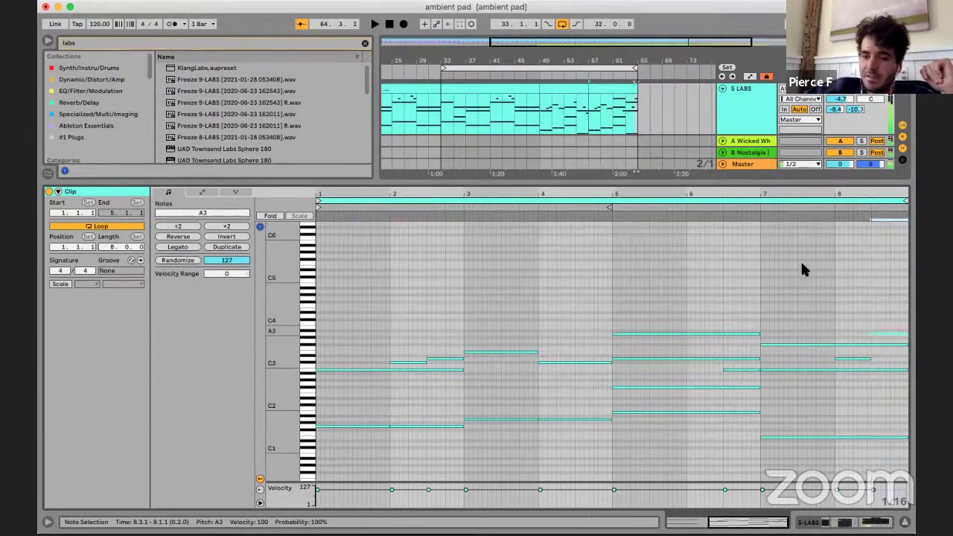
click(754, 247)
key(space)
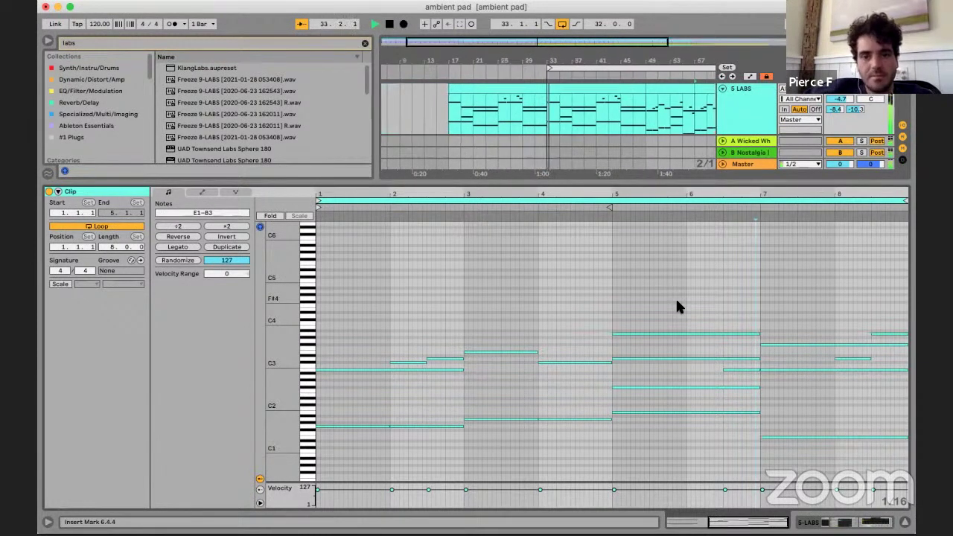
key(space)
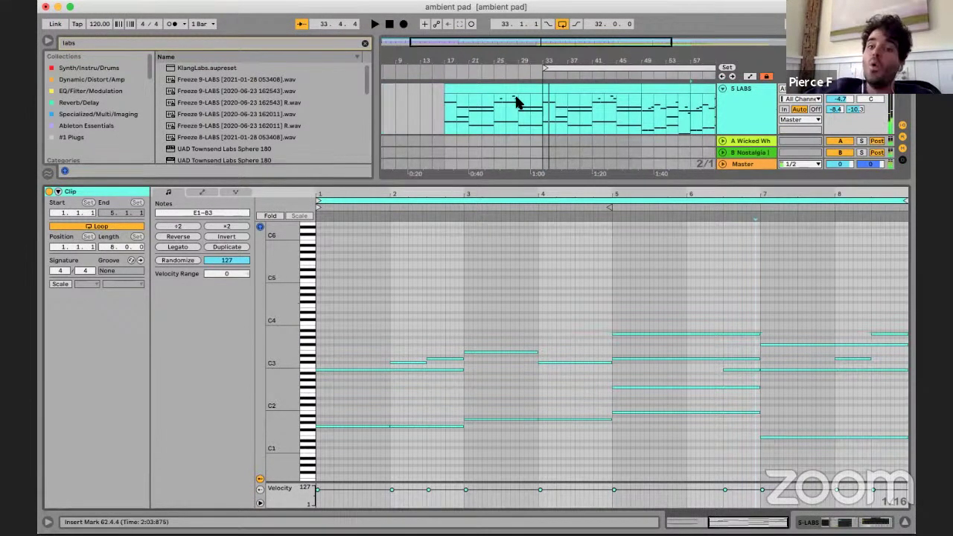
- Copy the 32-bar 5 LABS clip that starts at bar 17 to bar 65, right after the variation
scroll(519, 102, right, 3)
click(484, 91)
scroll(486, 104, up, 1)
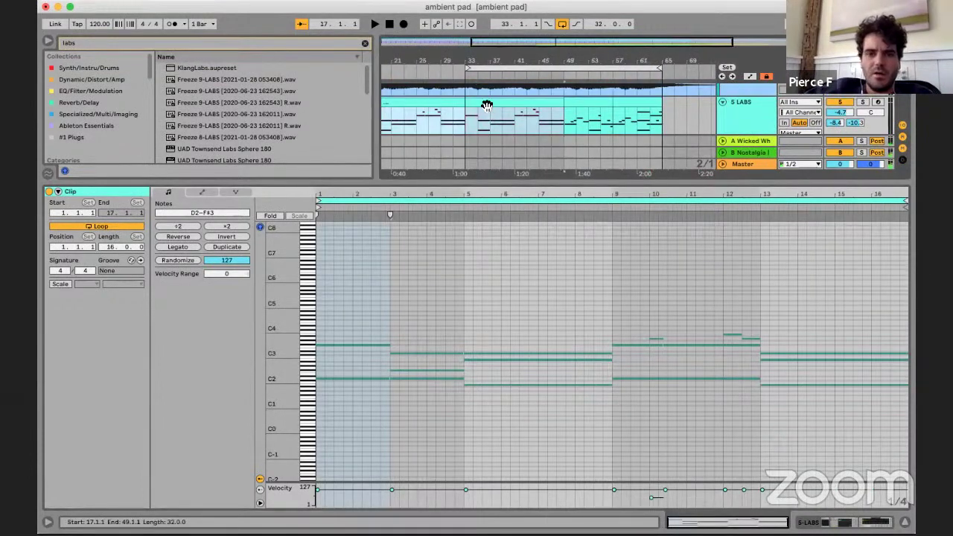
drag(486, 105, 694, 125)
drag(698, 115, 698, 114)
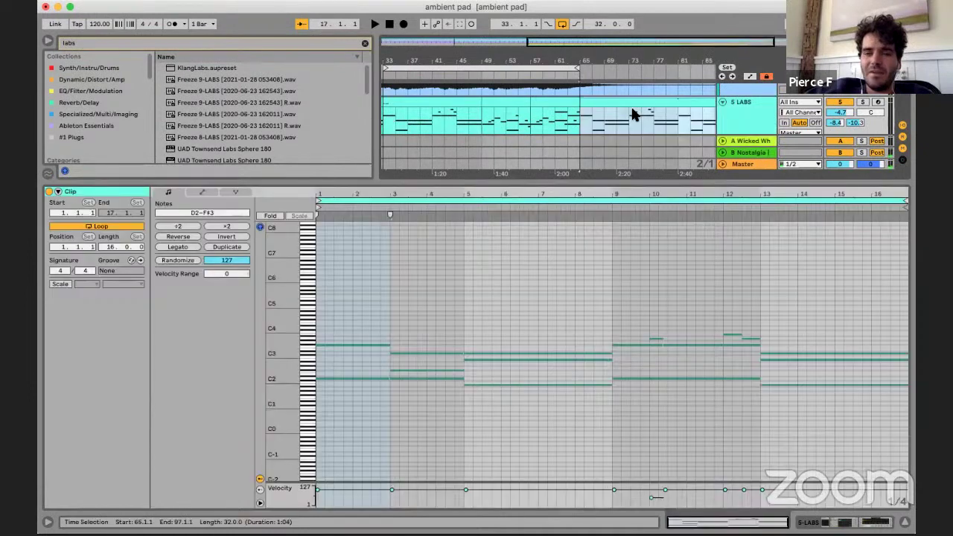
scroll(632, 113, down, 3)
scroll(594, 96, up, 2)
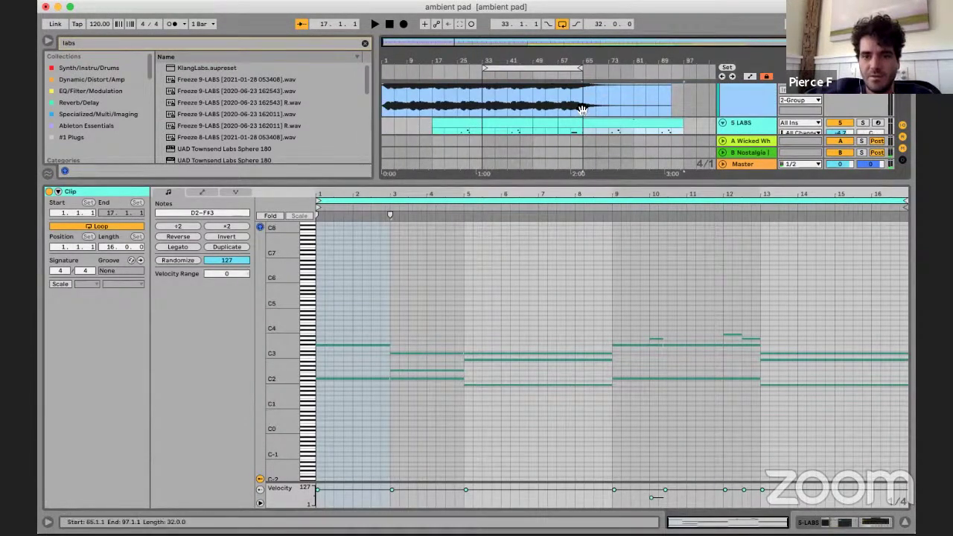
- Move the 32-bar arrangement loop to start at bar 57 and briefly play from there
scroll(582, 109, down, 2)
drag(551, 71, 622, 68)
key(space)
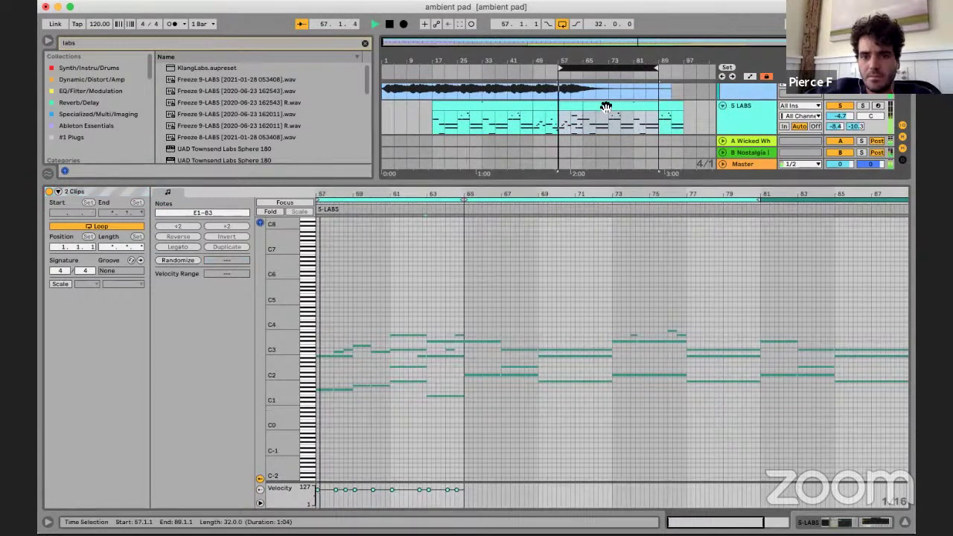
click(605, 106)
key(space)
click(525, 304)
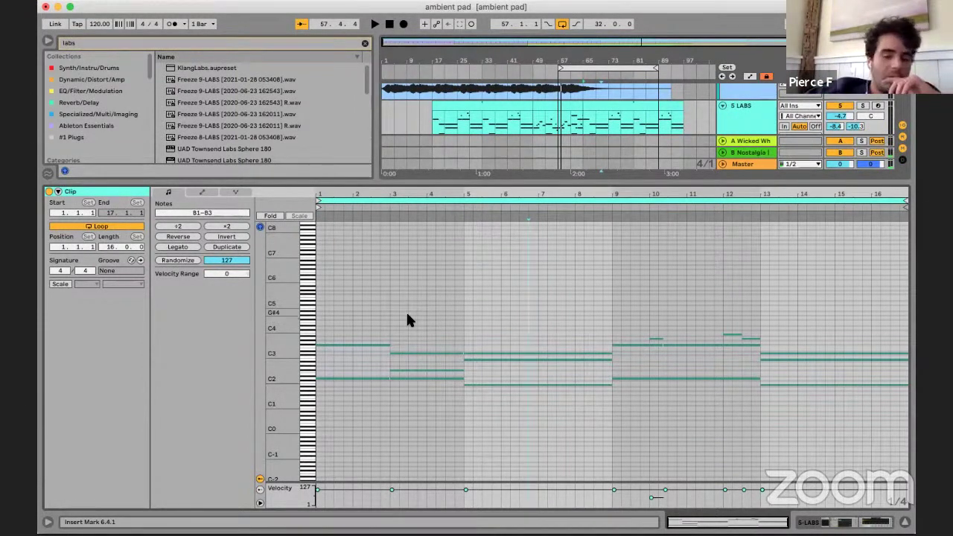
- Play from bar 61 into the copied 5 LABS clip and examine its opening chords
scroll(343, 310, up, 2)
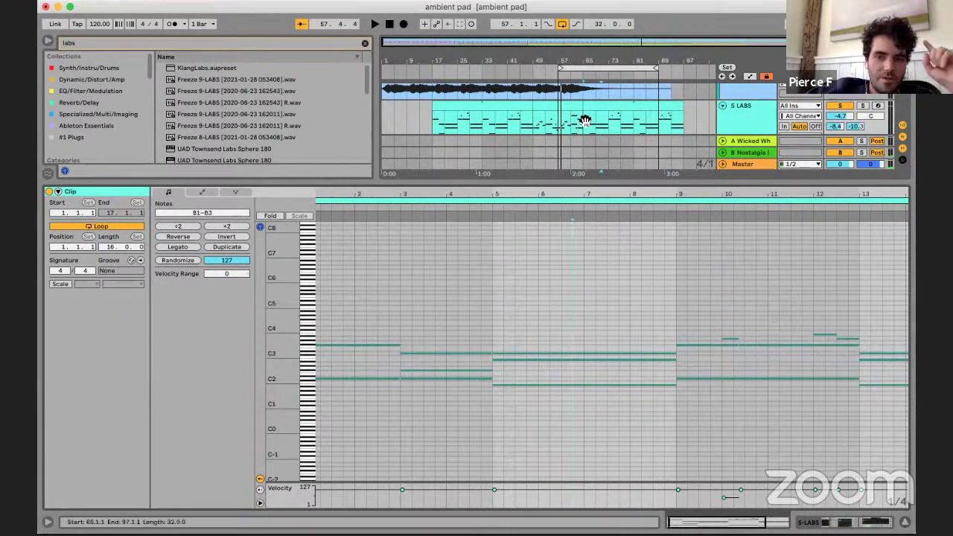
scroll(585, 121, up, 3)
click(548, 124)
key(space)
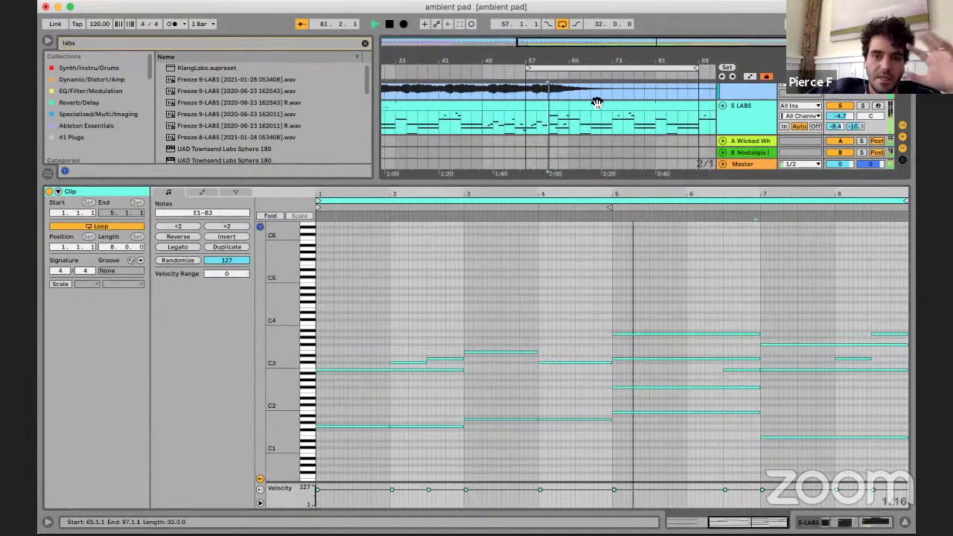
click(596, 103)
scroll(476, 307, up, 2)
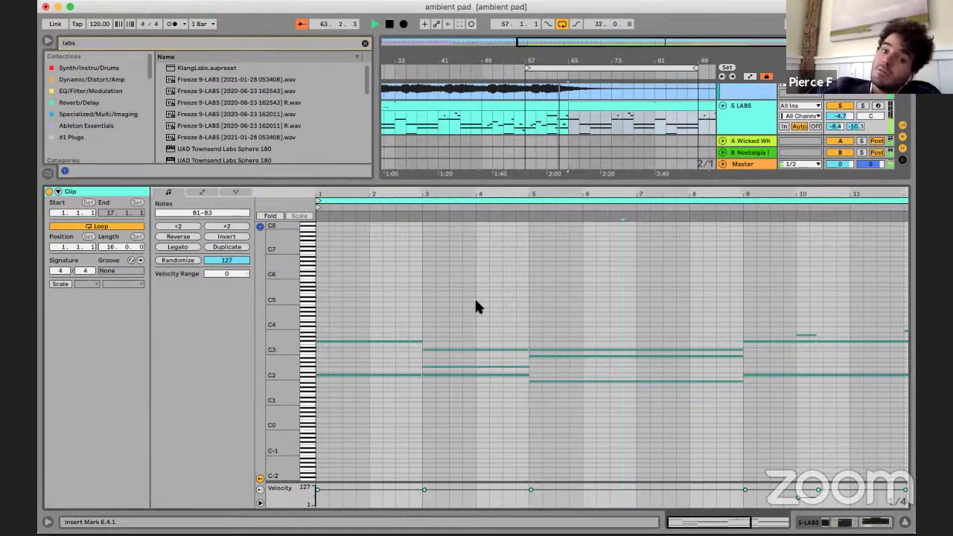
scroll(477, 307, up, 2)
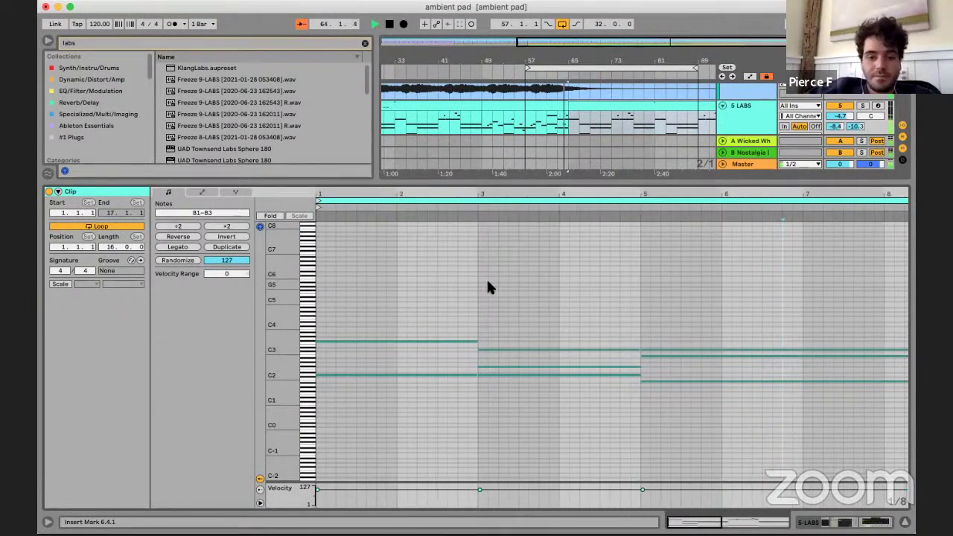
key(space)
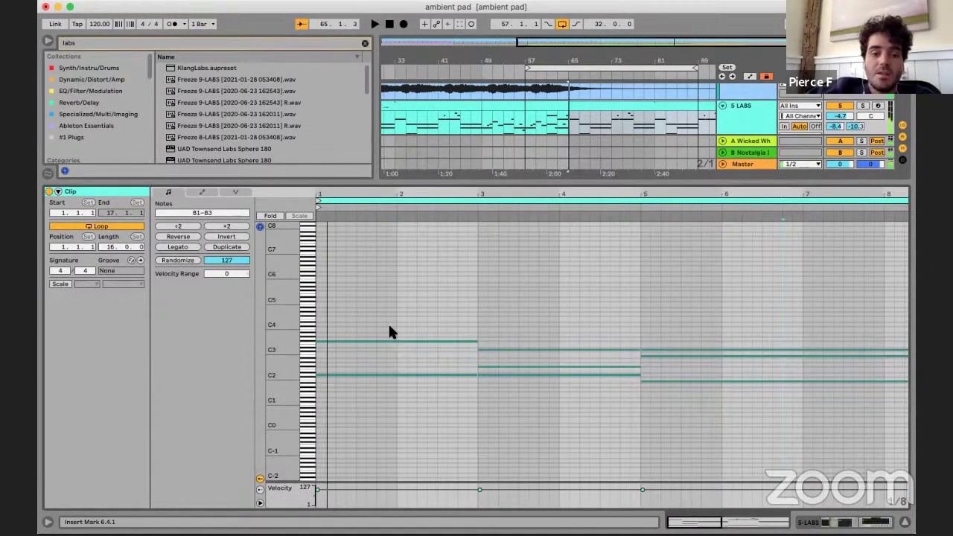
- In the clip at bar 65, copy the opening two-bar F#3 note up to A3 and the D2 note down to B0
click(387, 321)
mouse_move(343, 341)
mouse_down()
mouse_move(345, 323)
mouse_move(344, 336)
mouse_up()
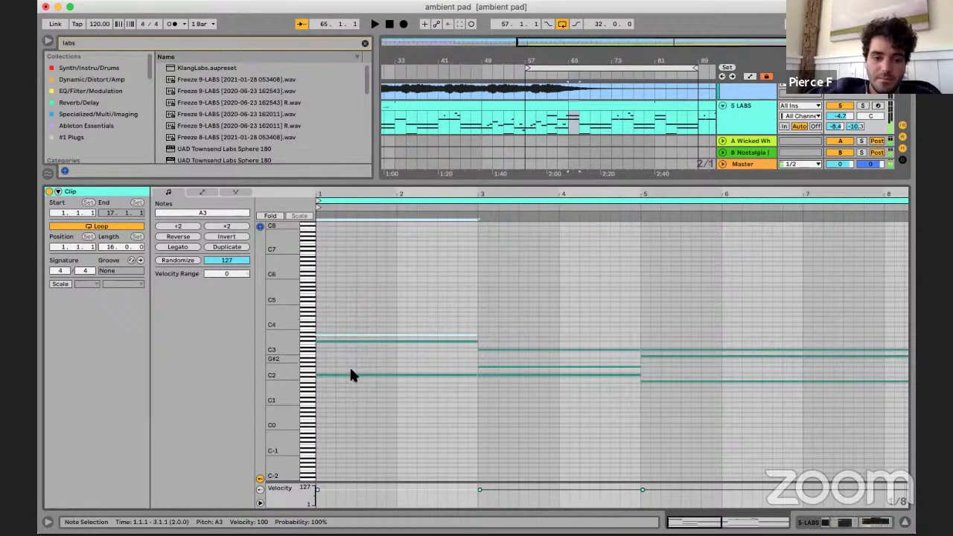
drag(350, 374, 378, 394)
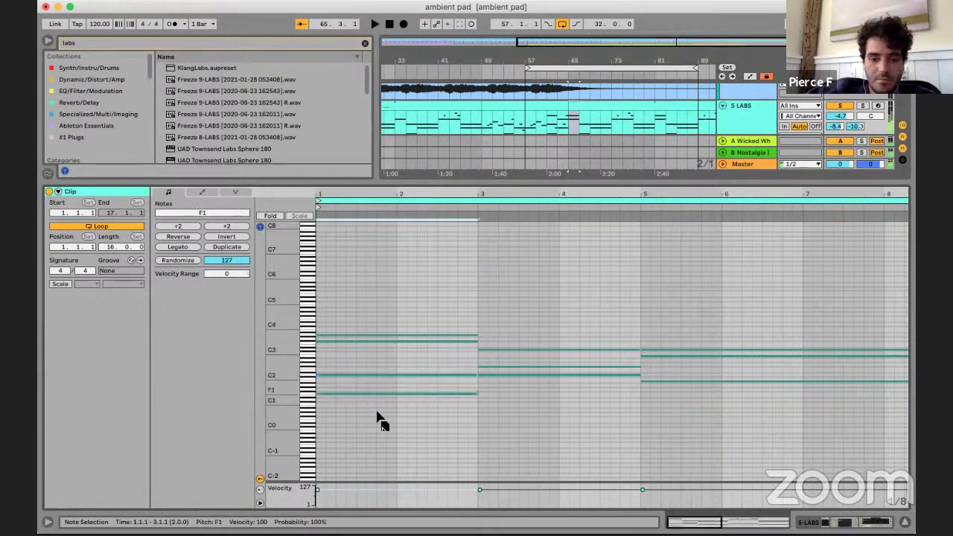
key(Down)
key(Down)
key(Down)
key(Down)
key(Down)
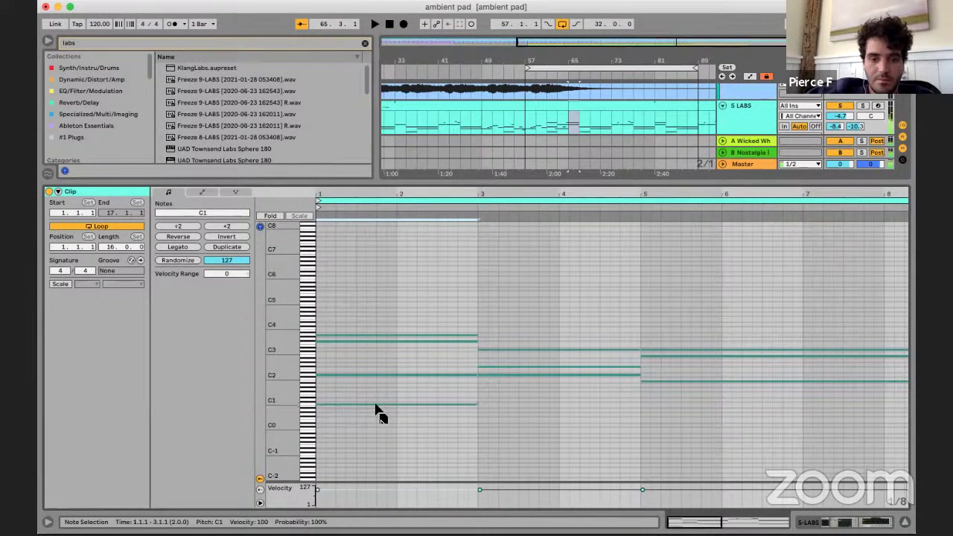
key(Down)
key(space)
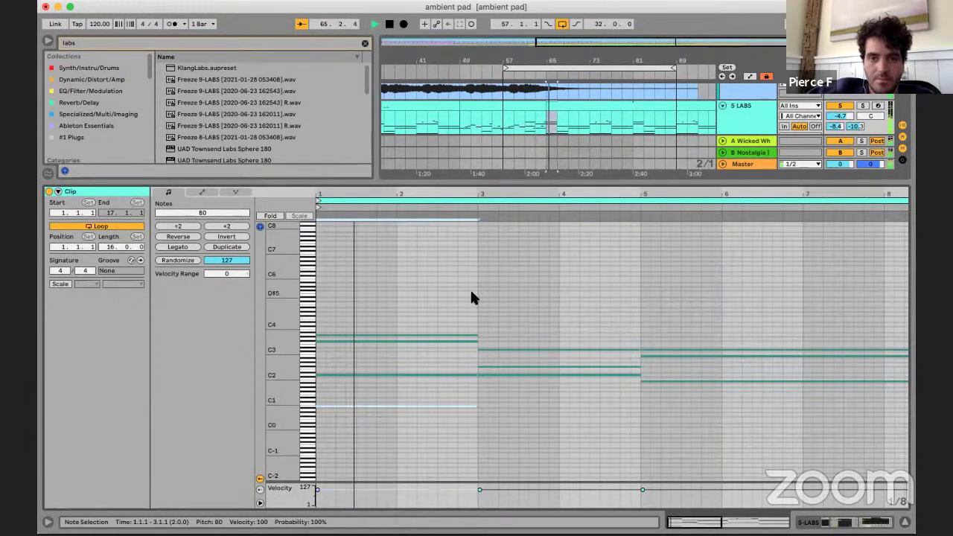
- Play the transition from bar 61 into the clip at bar 65 to hear its expanded opening chord
key(space)
key(space)
click(520, 121)
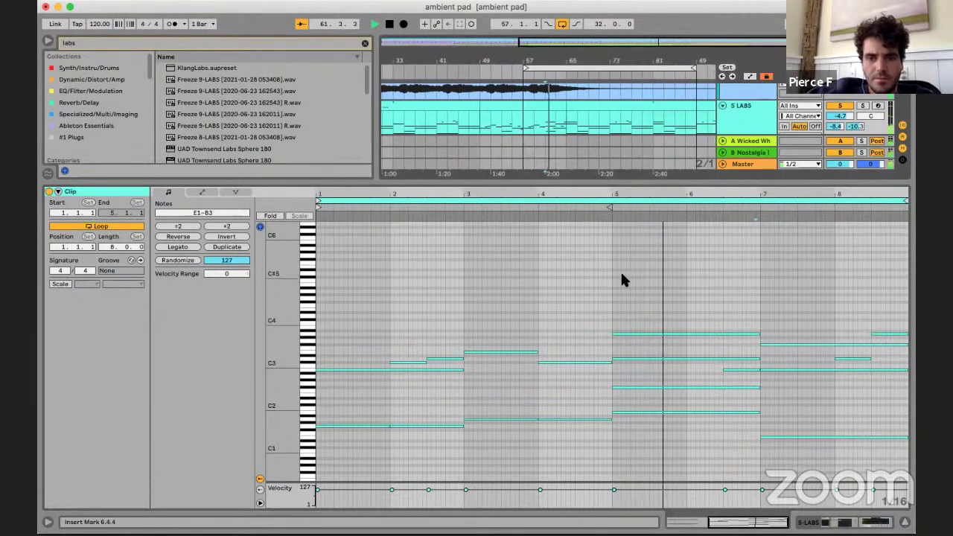
click(592, 109)
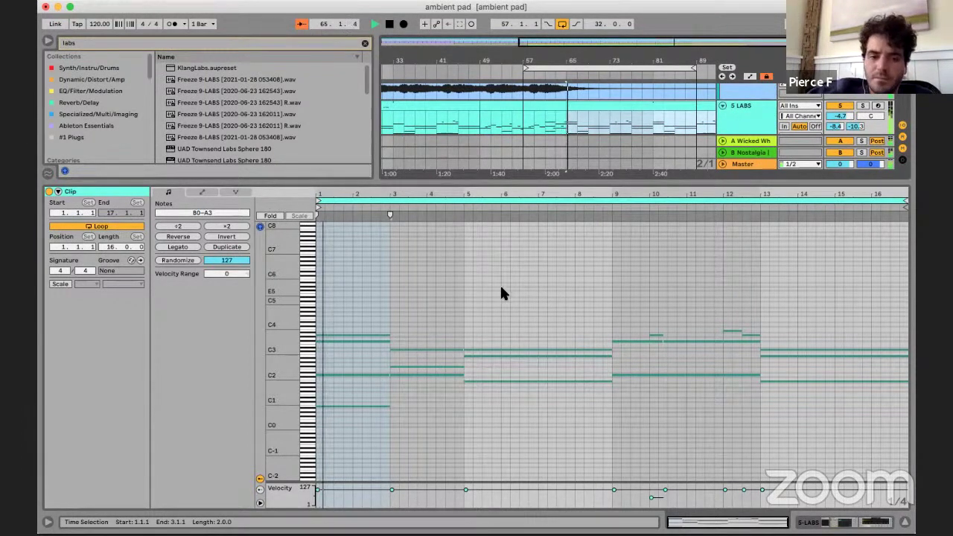
key(space)
- Raise the low B0 note in the opening chord of the clip at bar 65 to D1
click(346, 406)
key(Up)
key(Up)
key(Up)
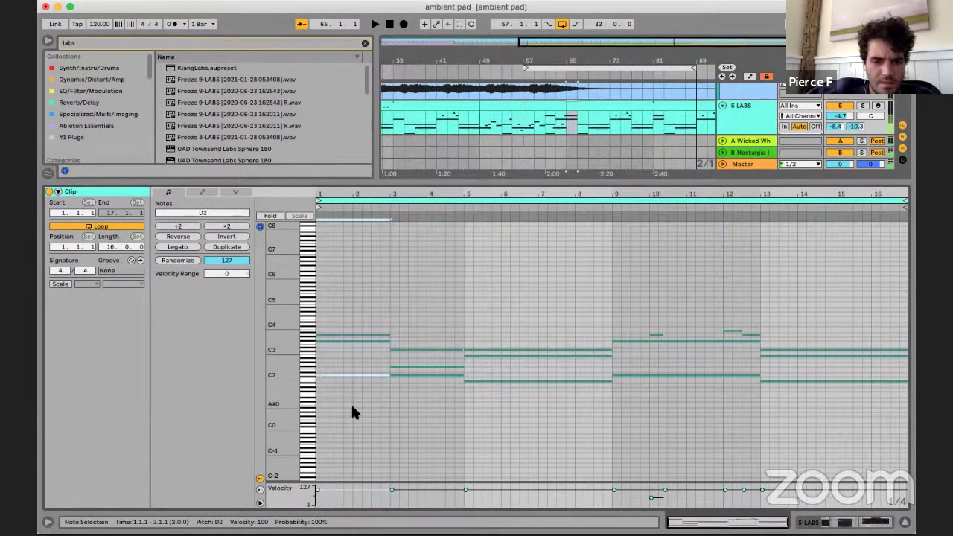
- Play from bar 64 into the clip at bar 65 to hear the opening chord with its D1 bass
click(551, 177)
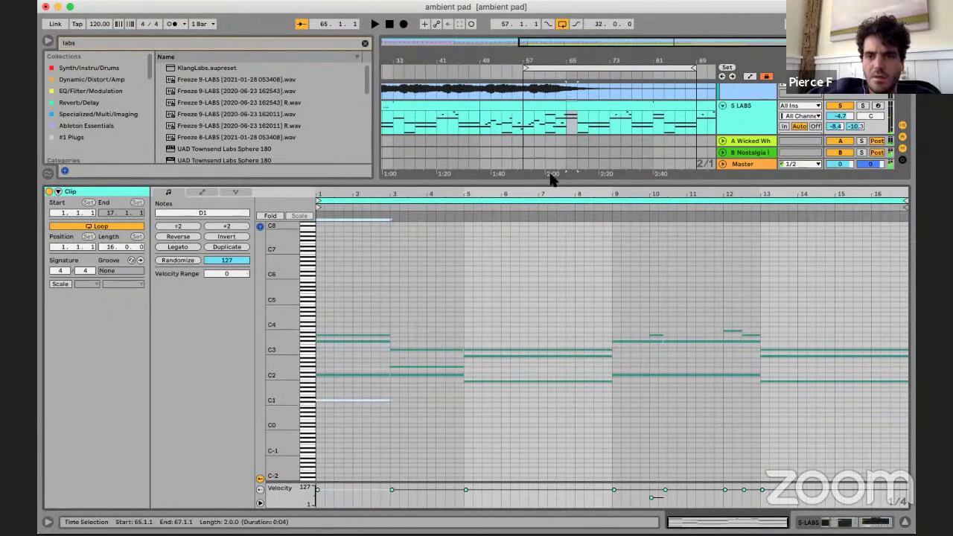
click(565, 125)
key(plus)
click(552, 126)
key(space)
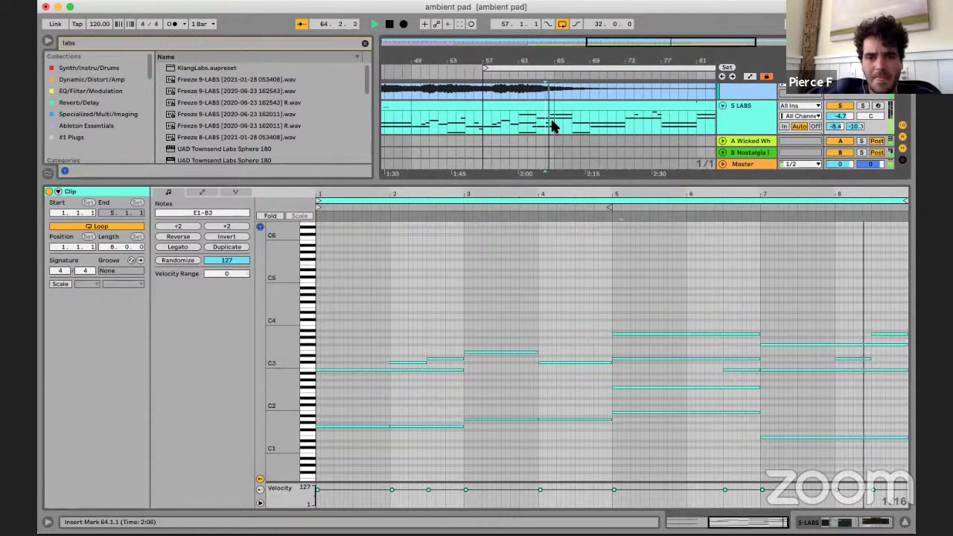
click(574, 105)
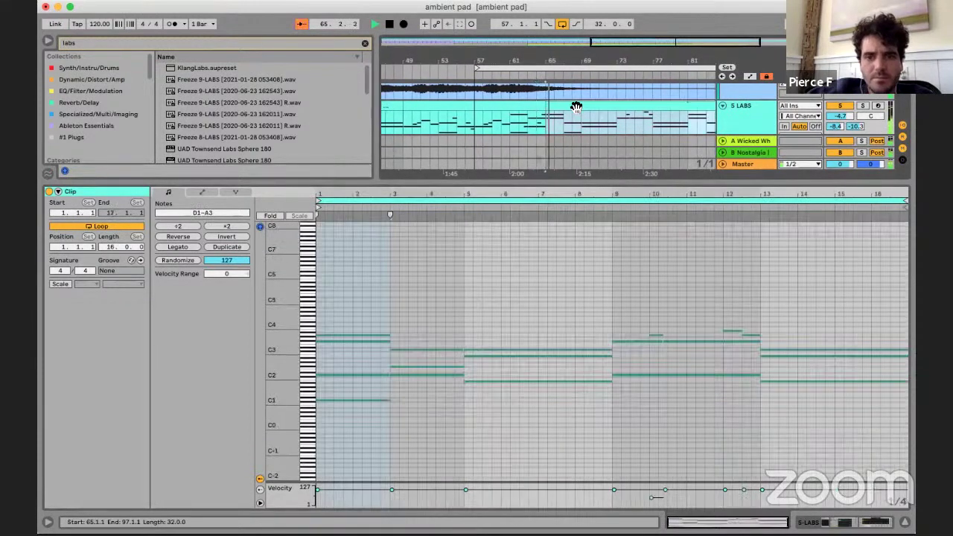
- Stop playback and copy the top two-bar note at bar 3 of the clip up to F#3
click(473, 317)
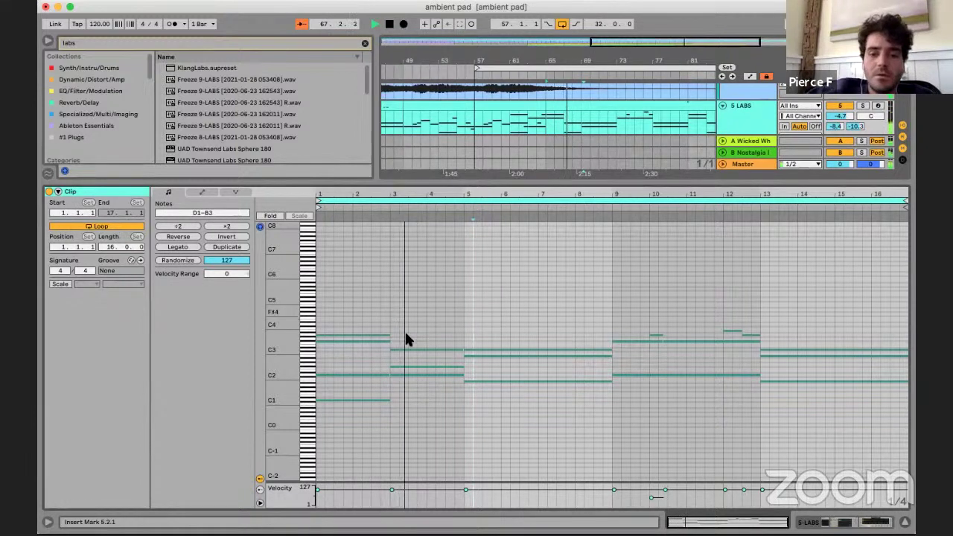
key(space)
drag(406, 349, 404, 341)
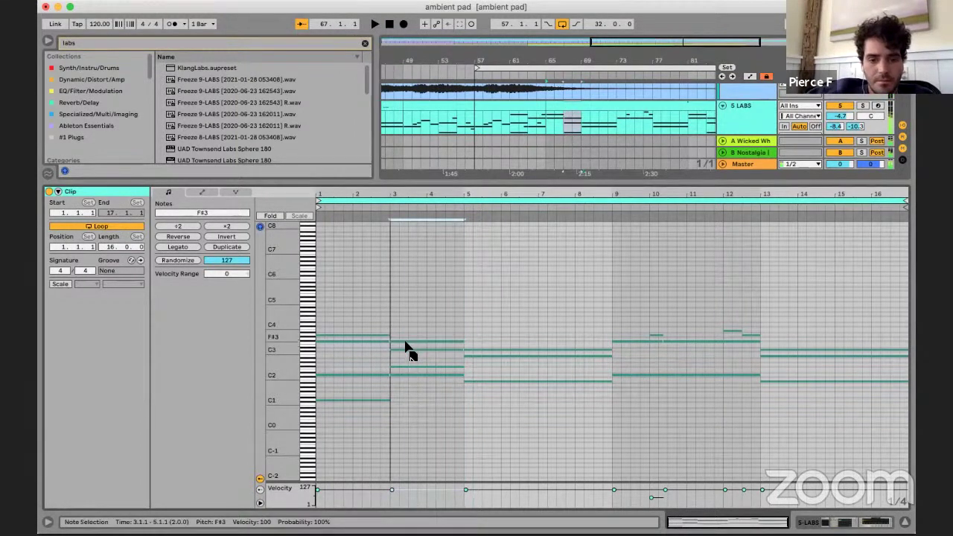
- Copy the top four-bar note at bar 5 of the clip up to F#3
drag(473, 335, 485, 394)
click(501, 332)
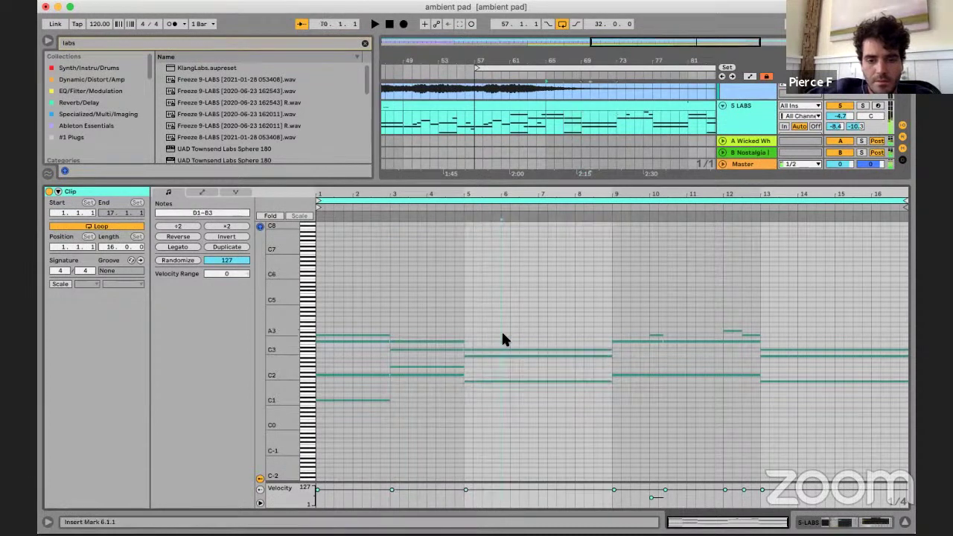
double_click(490, 344)
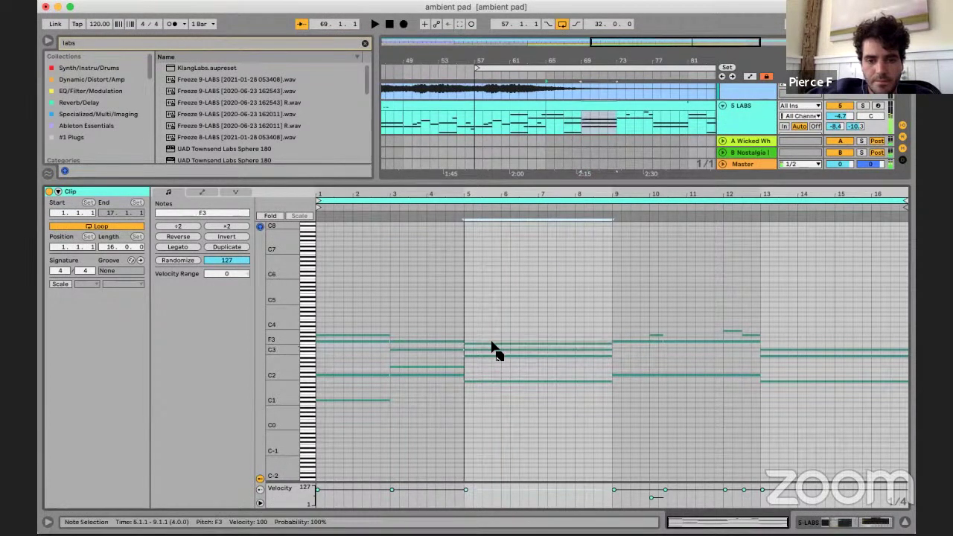
drag(491, 344, 489, 336)
- Try a copy of the opening chord's F#3 note at A2 and listen to it
double_click(342, 341)
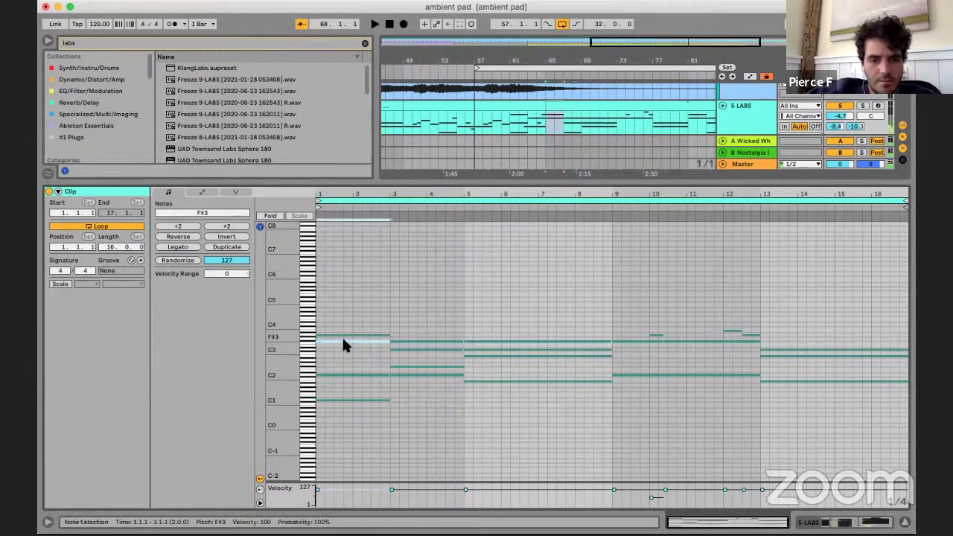
drag(343, 343, 345, 363)
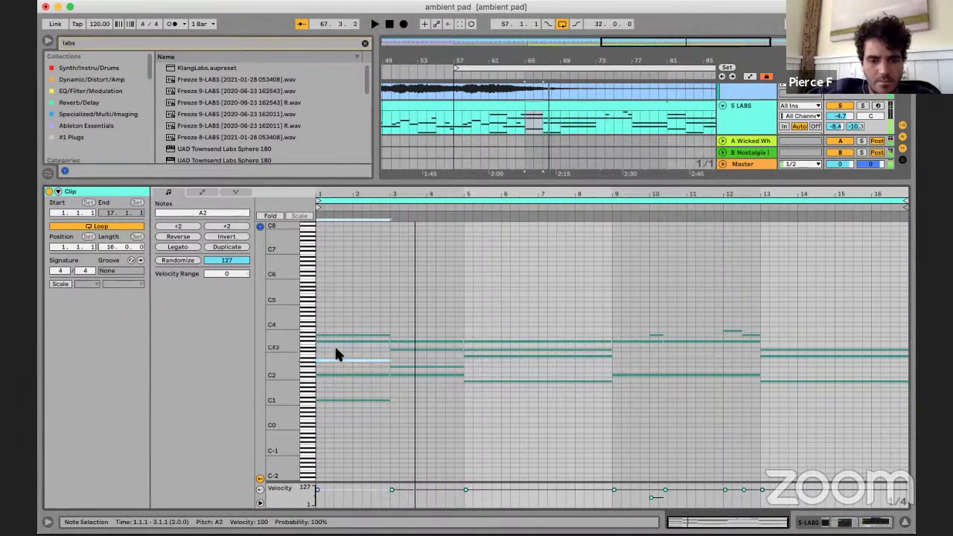
key(space)
key(space)
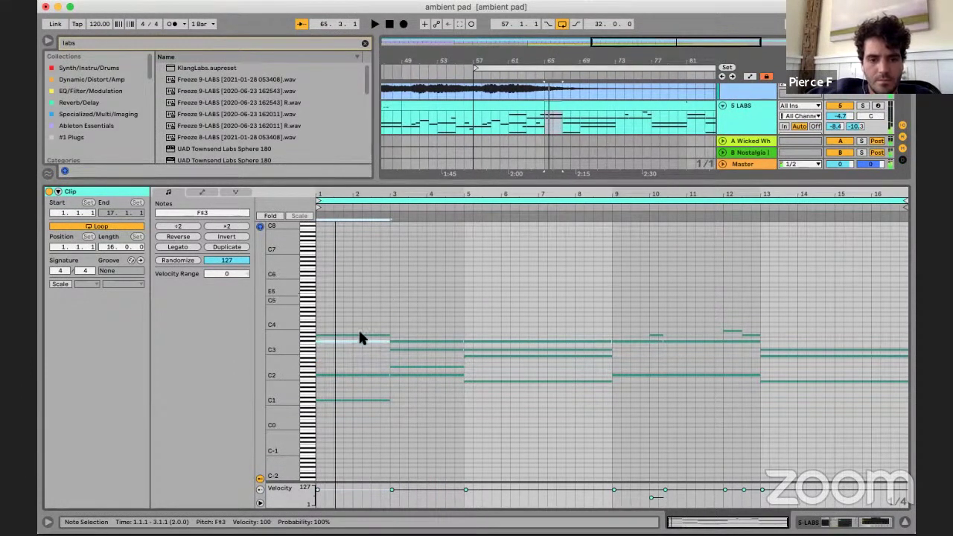
- Copy the opening chord's F#3 note down to C#3, auditioning the added voice in playback
click(354, 346)
drag(354, 346, 357, 364)
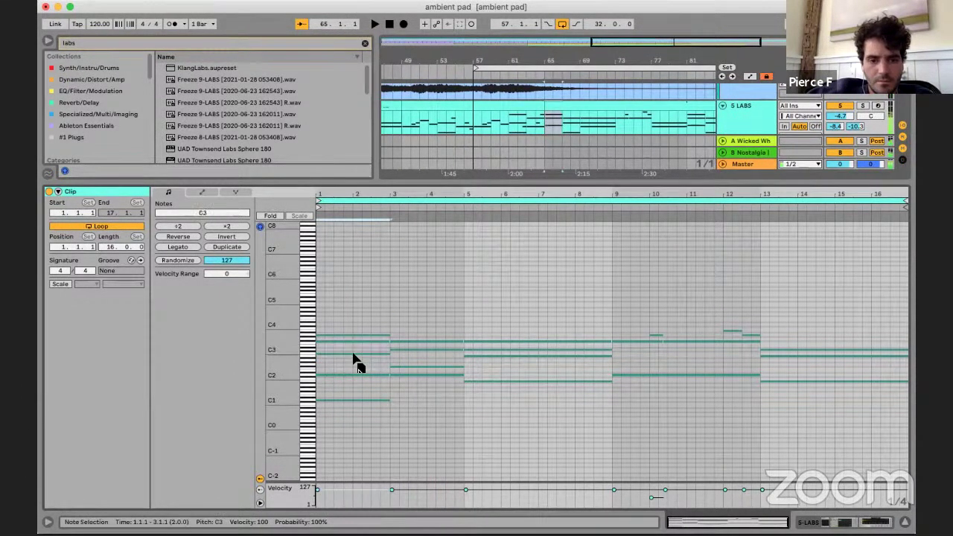
key(space)
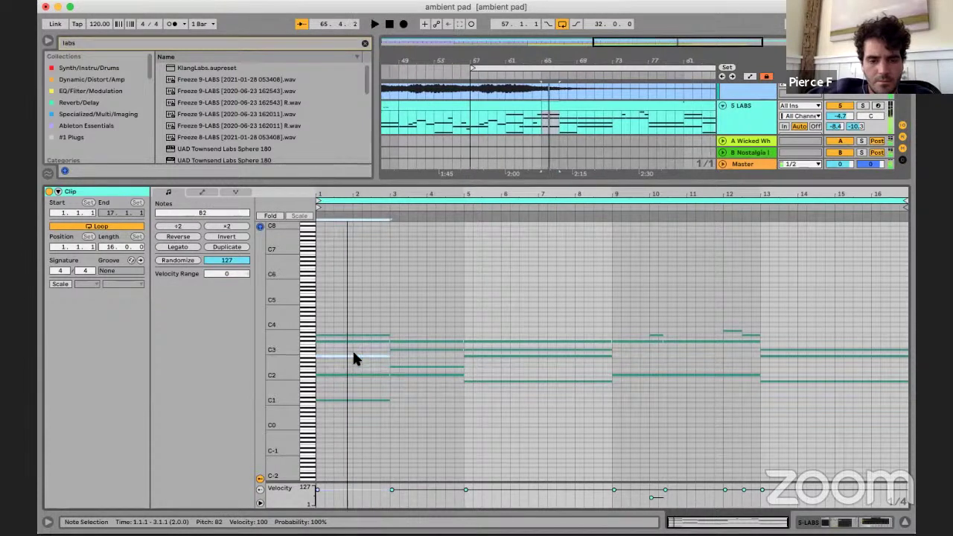
key(Up)
key(Up)
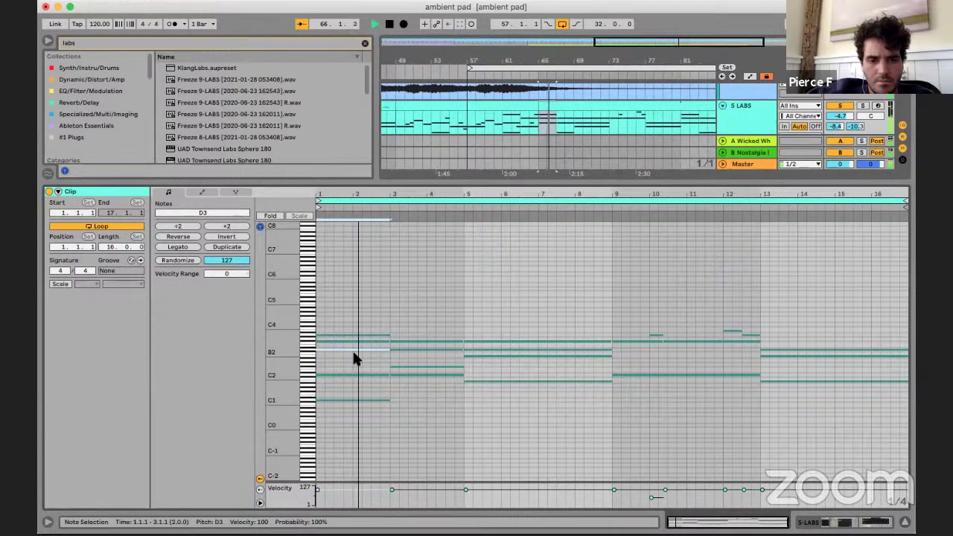
click(425, 313)
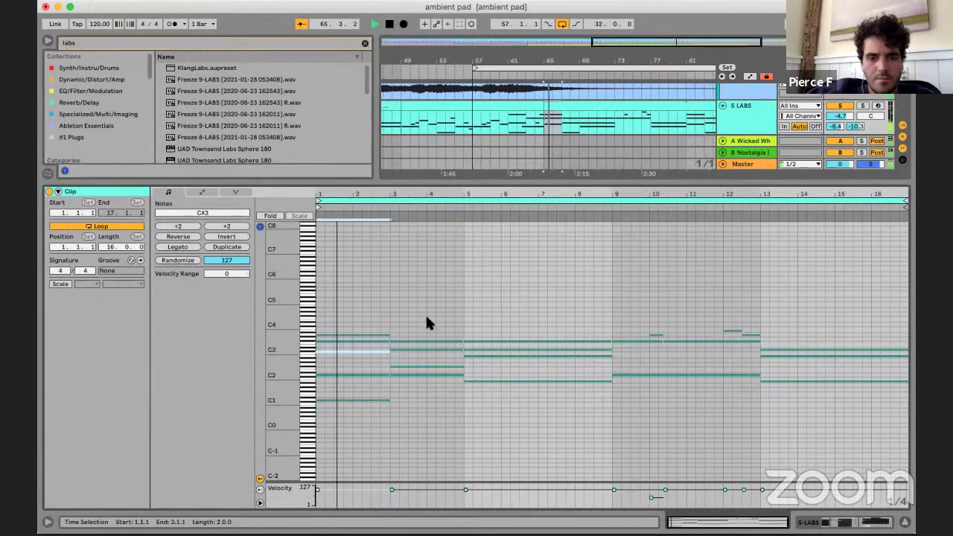
click(516, 287)
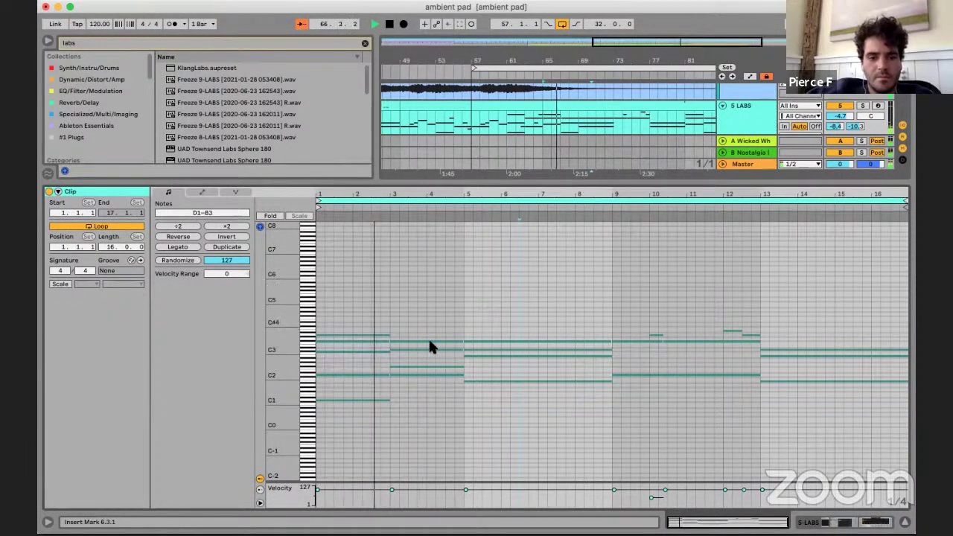
- Stop playback and lower the D3 note at bar 3 of the clip to C#3
key(space)
click(417, 352)
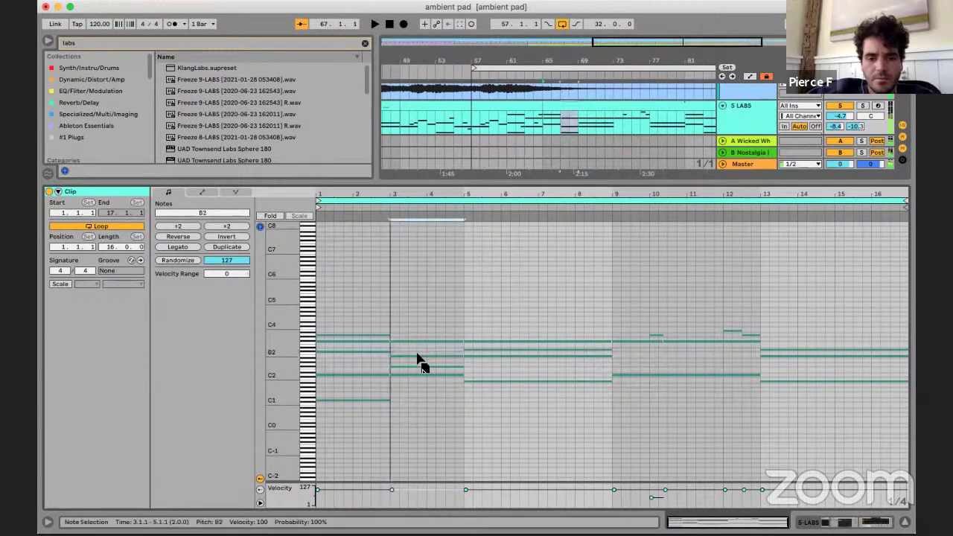
click(482, 343)
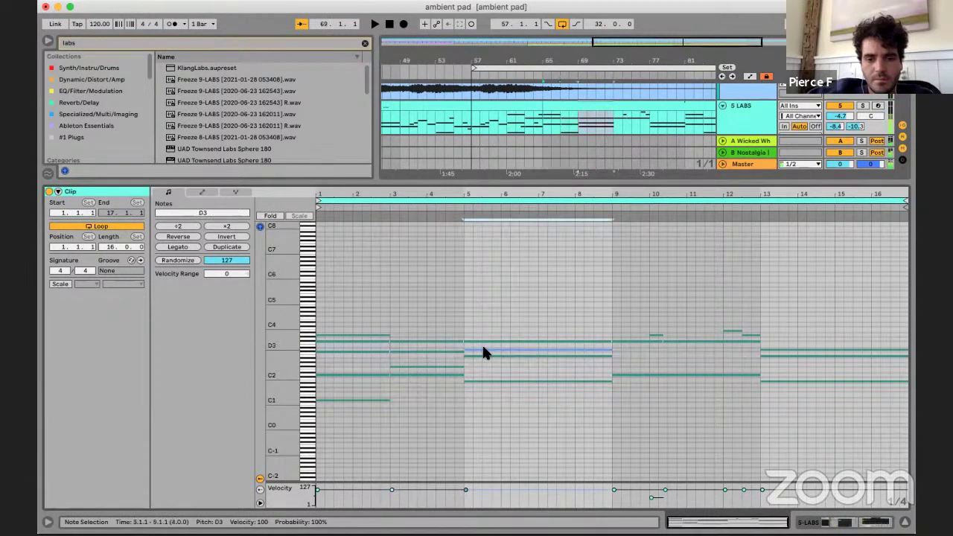
- Play from bar 61 through the clip at bar 65 with its notes open, up to bar 69
click(542, 122)
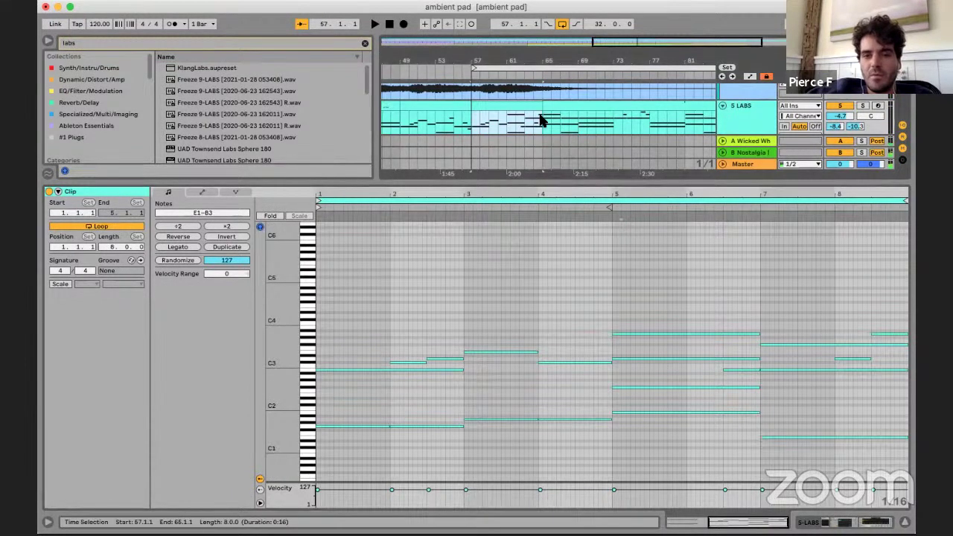
click(503, 128)
key(space)
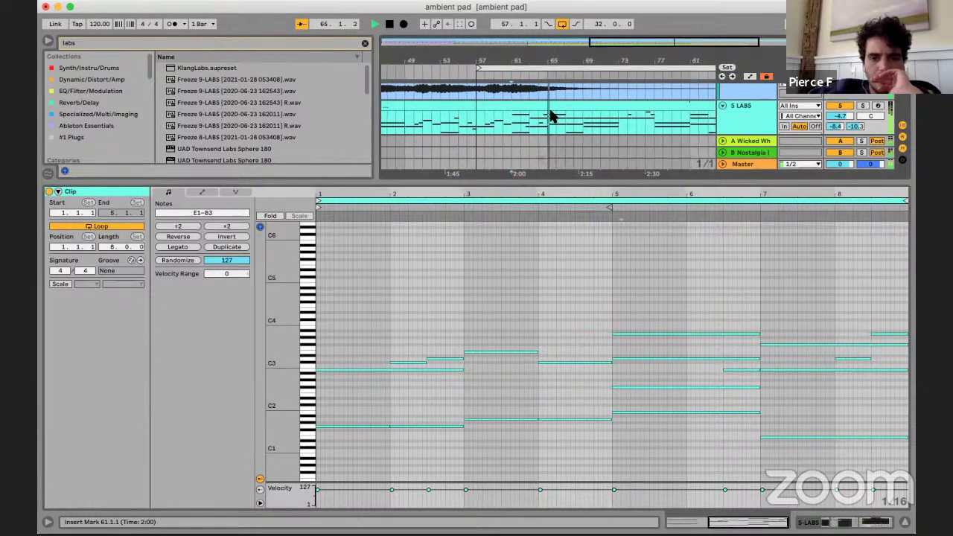
click(582, 107)
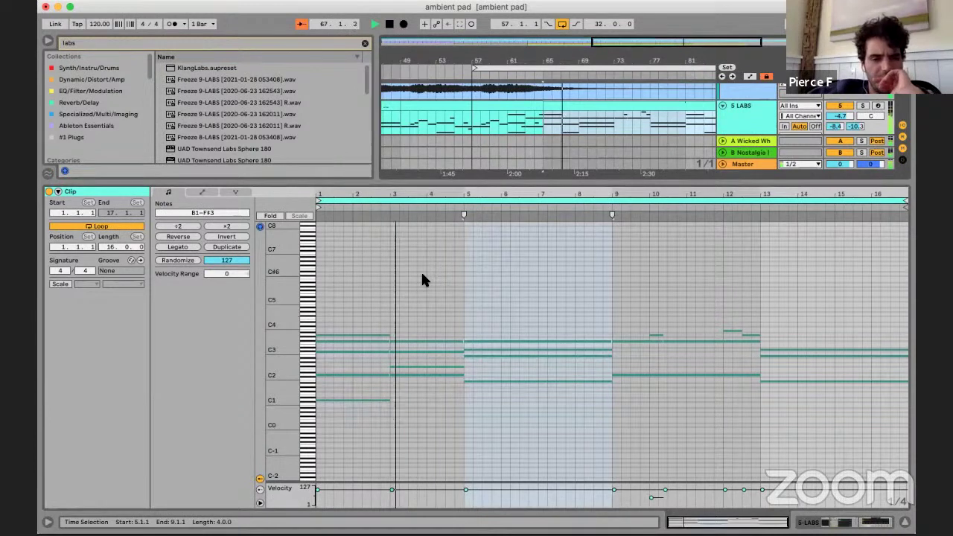
click(488, 304)
click(465, 302)
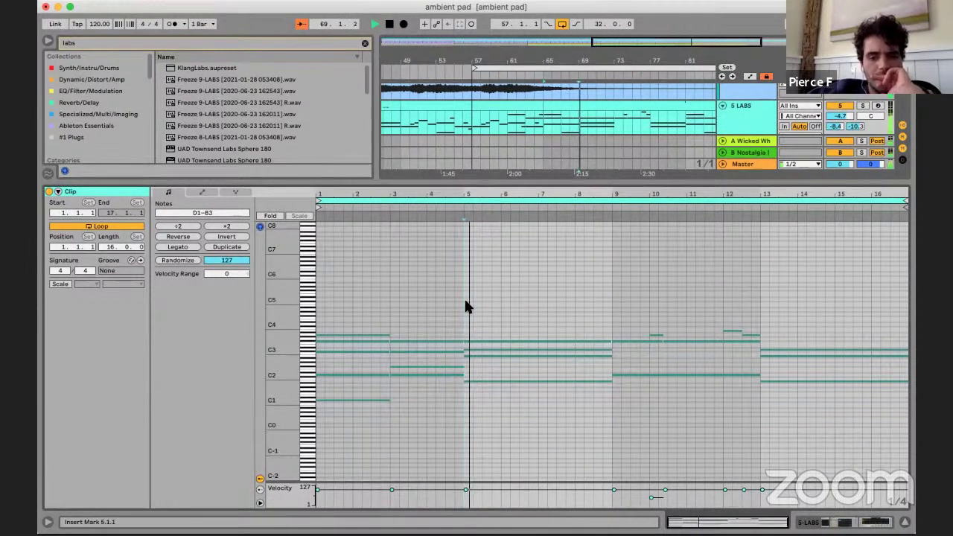
- Copy the F#3 note at bar 5 of the clip up to A3 and play from bar 65
click(480, 343)
drag(480, 347, 481, 340)
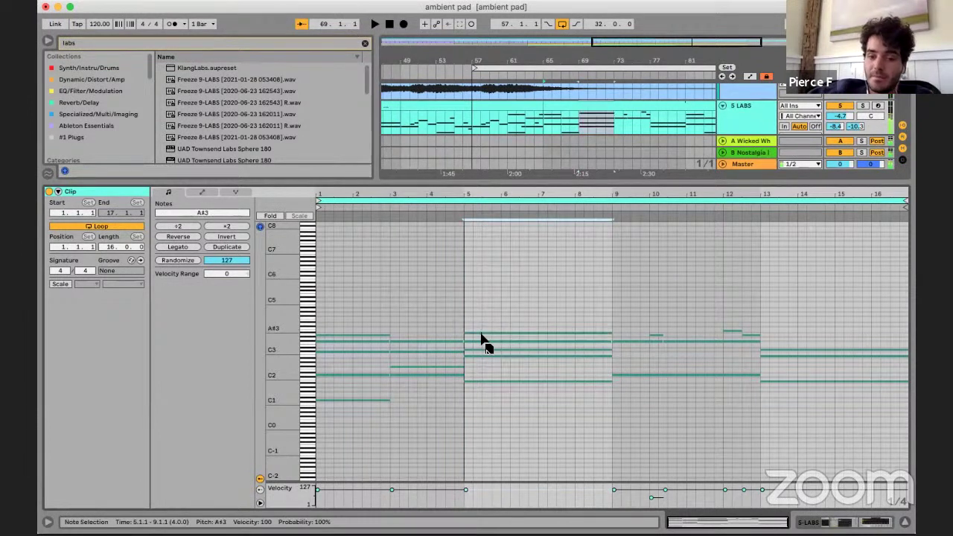
click(483, 299)
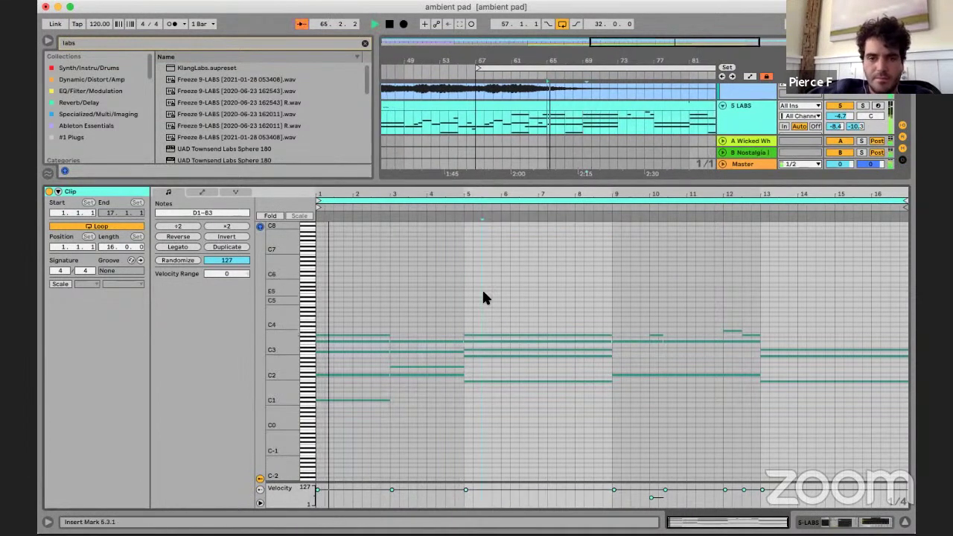
- Lower the velocity of the two C#3 notes at bars 1 and 3 of the clip to about 62 and play them
click(404, 352)
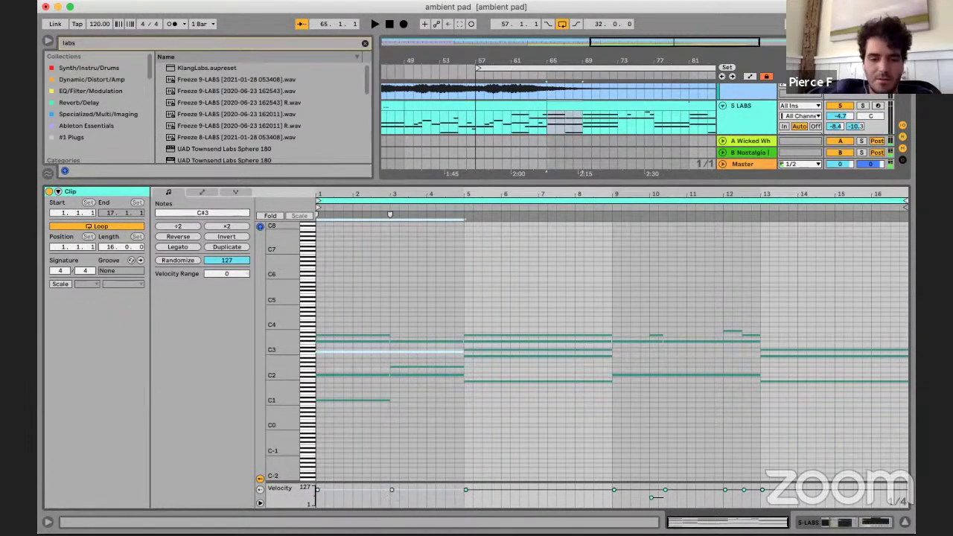
drag(390, 489, 391, 493)
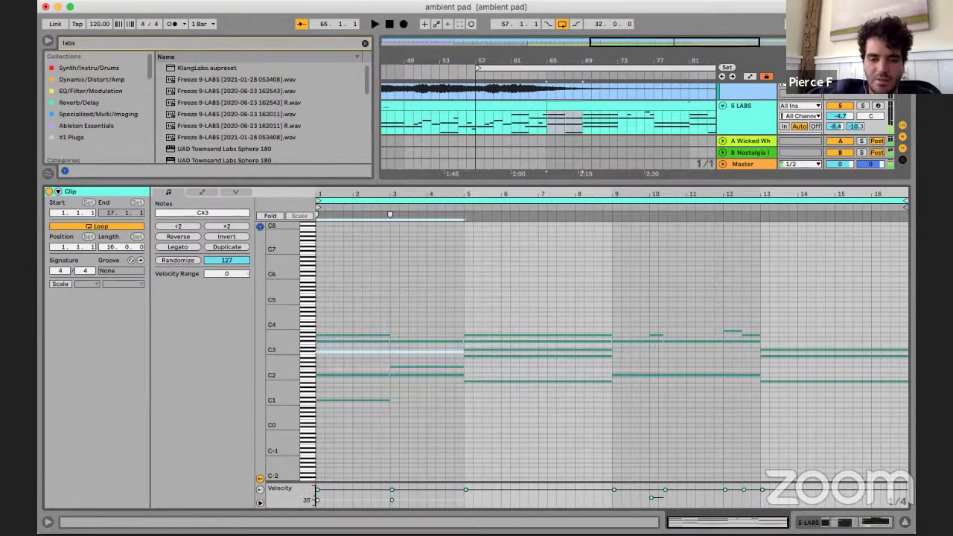
drag(391, 498, 390, 496)
key(space)
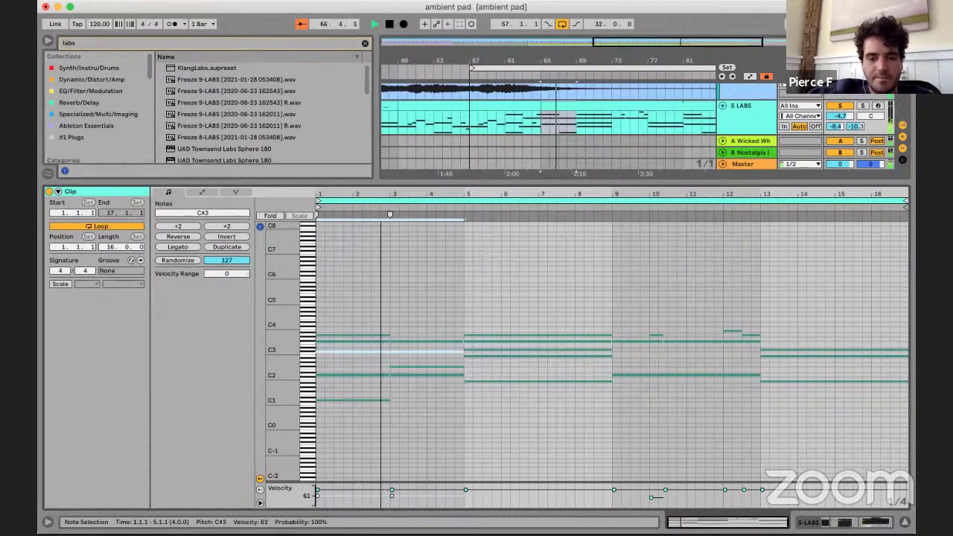
- Raise the C#3 note at bar 3 of the clip to D3 during playback
click(436, 302)
click(416, 351)
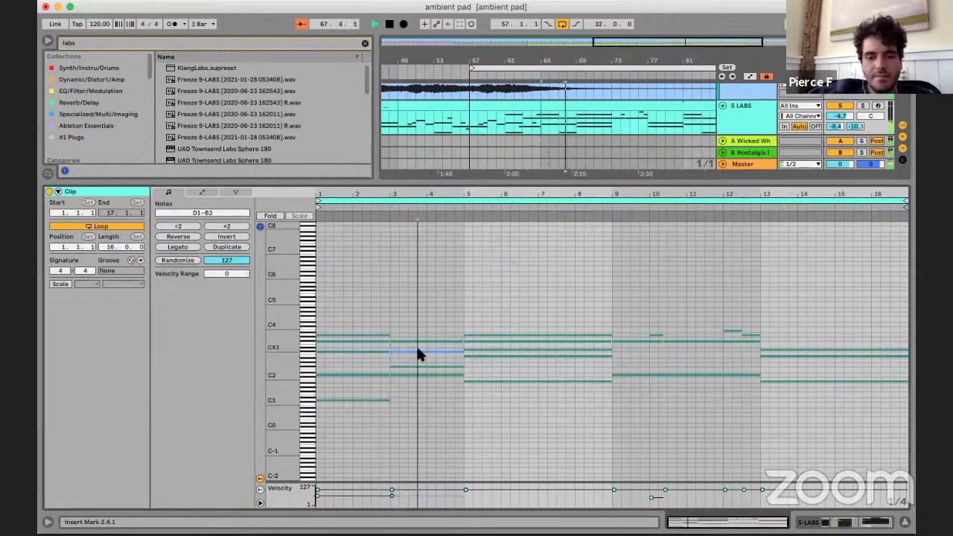
click(591, 271)
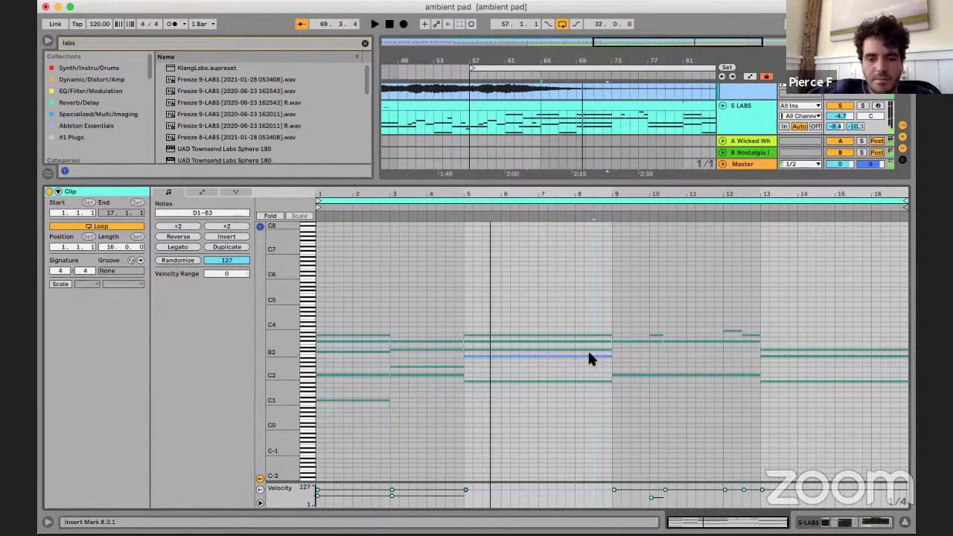
- Try the B2 note at bar 5 of the clip an octave higher in playback, then return it to B2
click(501, 344)
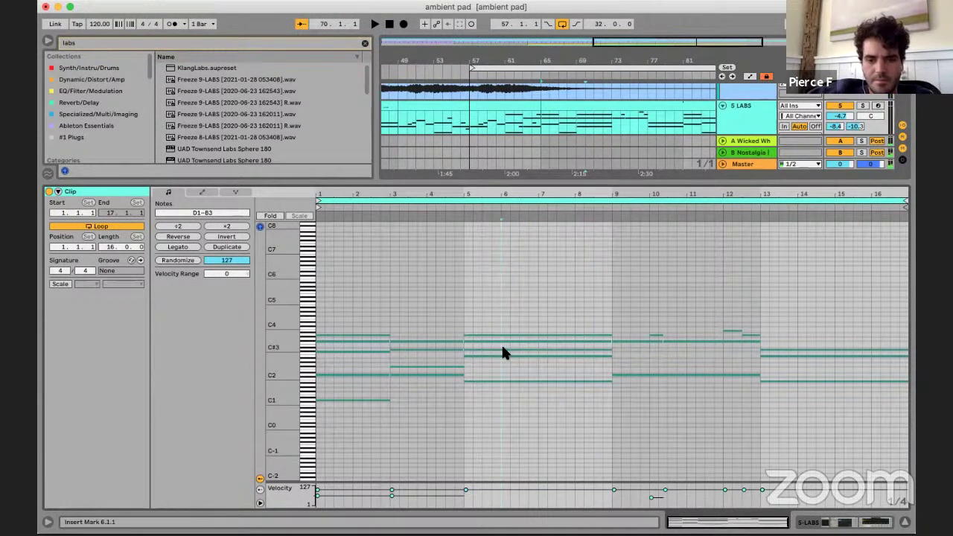
click(501, 357)
key(shift+Up)
key(space)
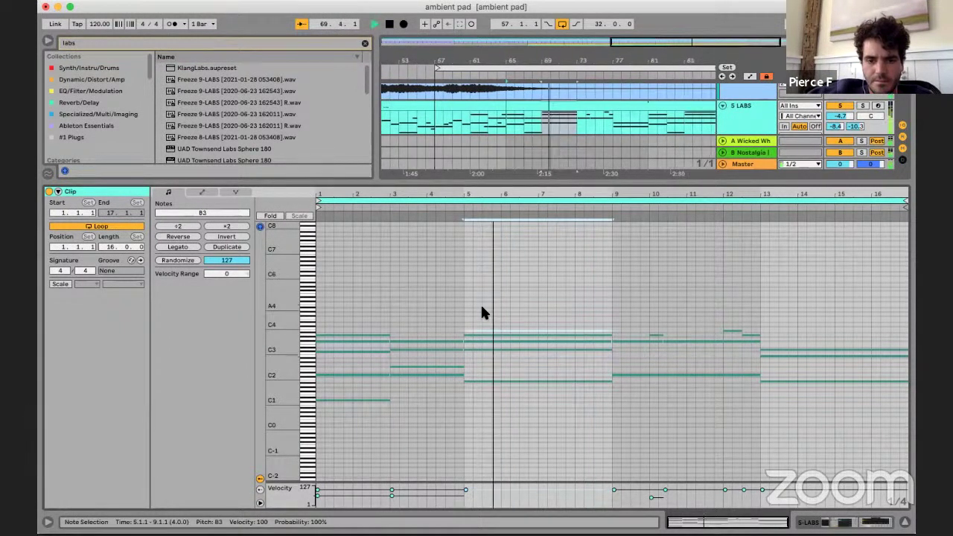
key(shift+Down)
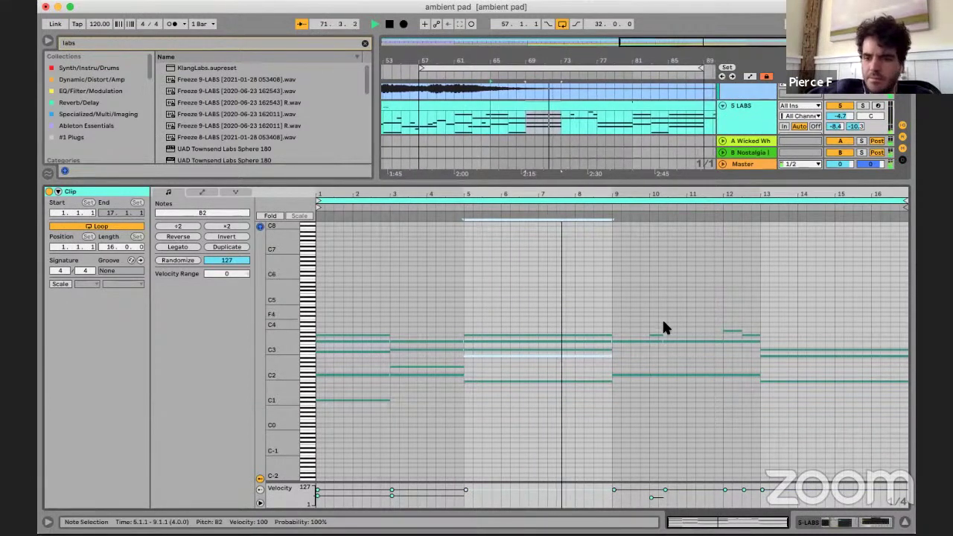
key(space)
- Play the clip from bar 65 and return the D3 note at its bar 3 to C#3
click(804, 380)
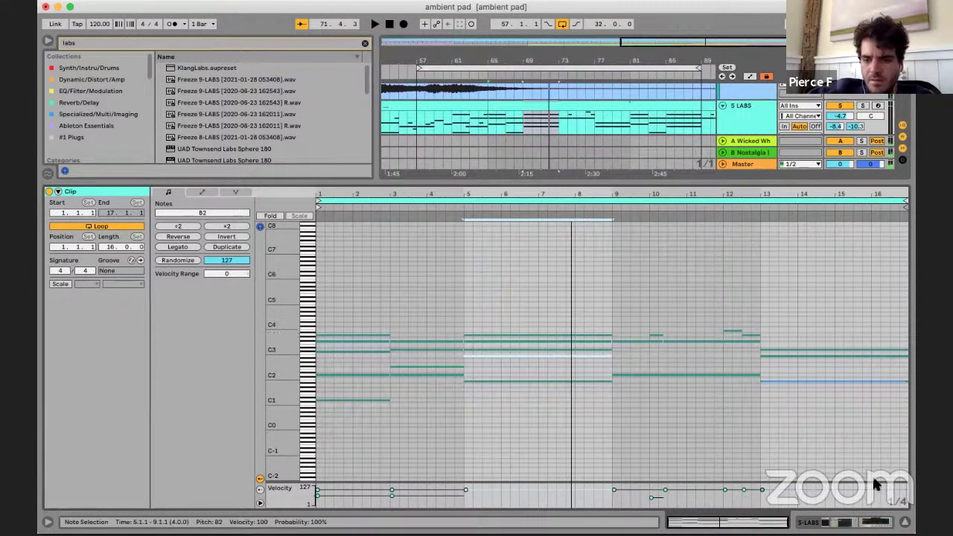
click(347, 349)
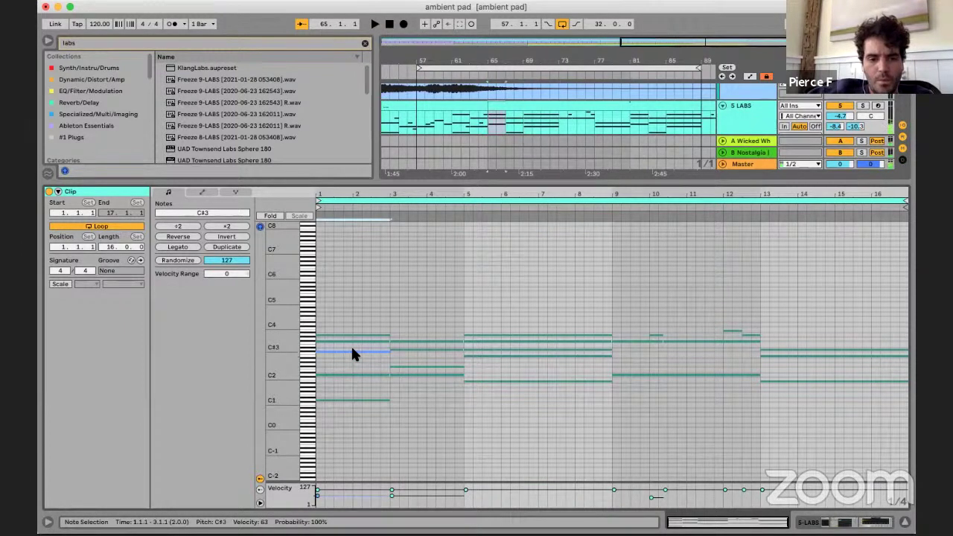
key(space)
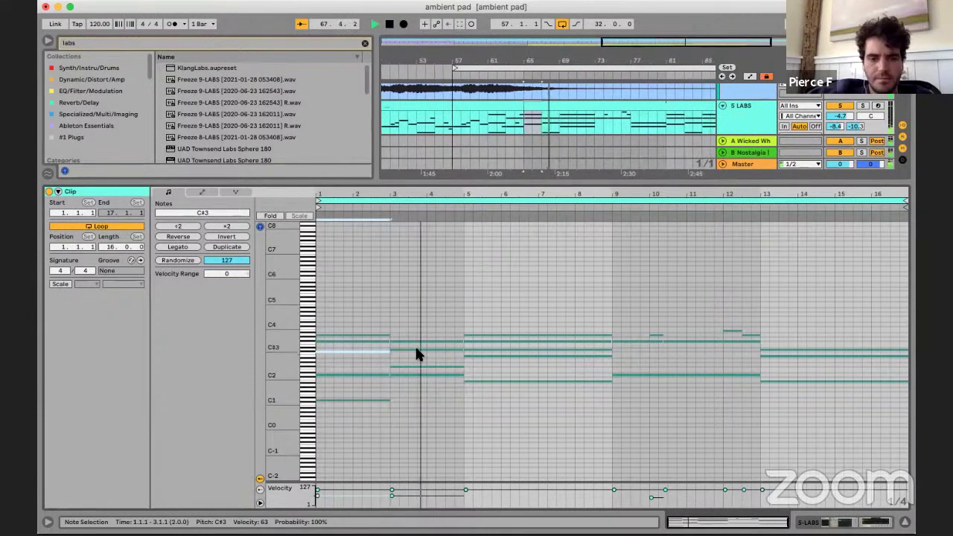
key(super+d)
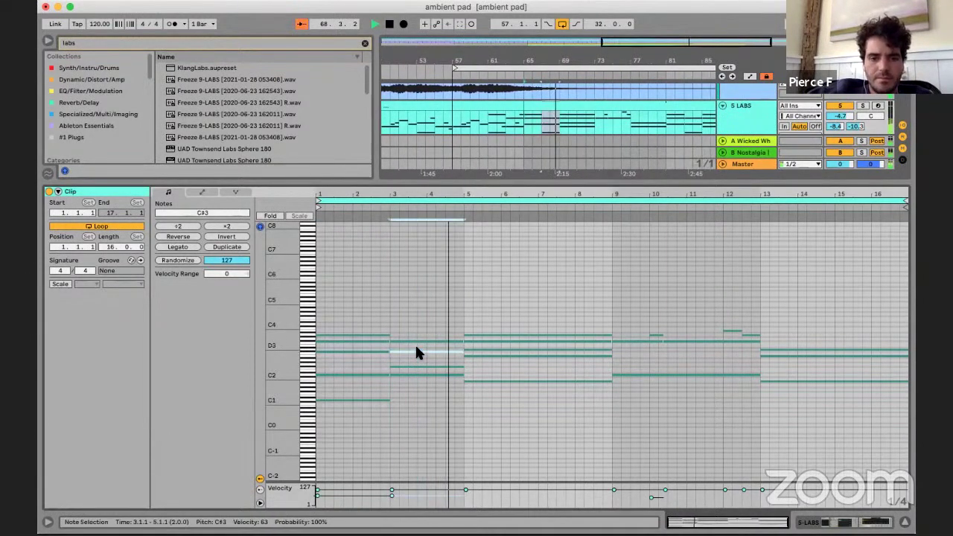
click(581, 303)
- Show the 5 LABS device chain, zoom the arrangement out and play it from bar 33
click(875, 523)
key(minus)
key(minus)
key(minus)
key(minus)
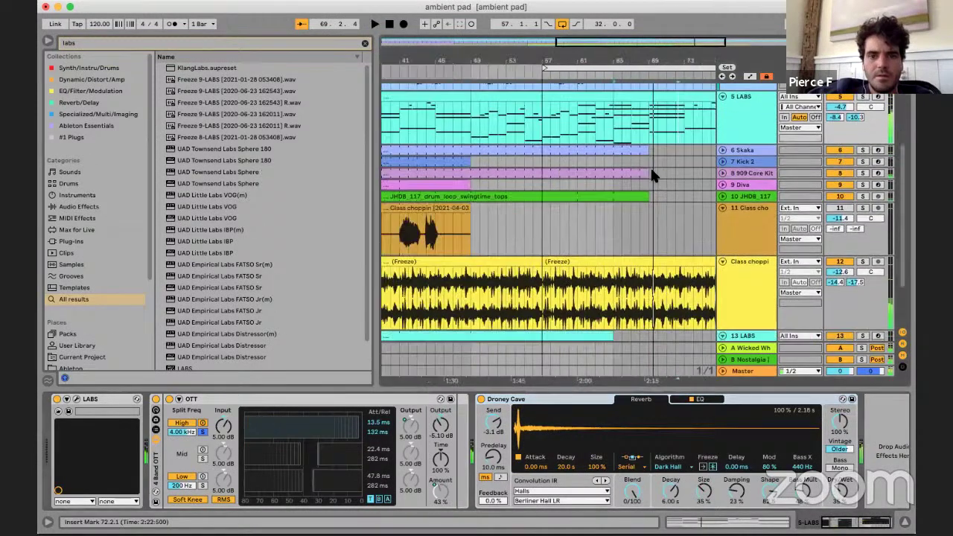
key(space)
click(489, 145)
key(space)
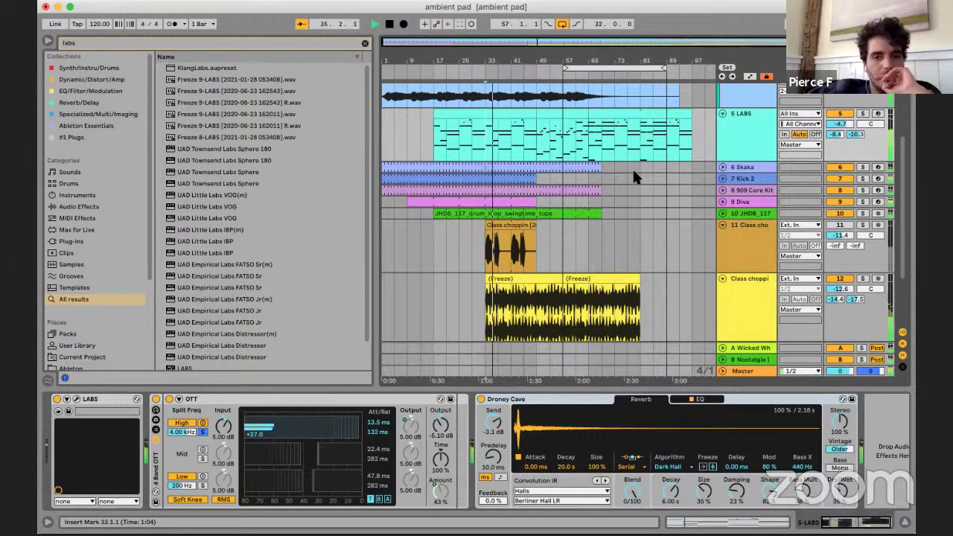
- Move both frozen Noise 440 Pad clips together so they start at bar 17
scroll(631, 176, up, 4)
scroll(593, 128, up, 2)
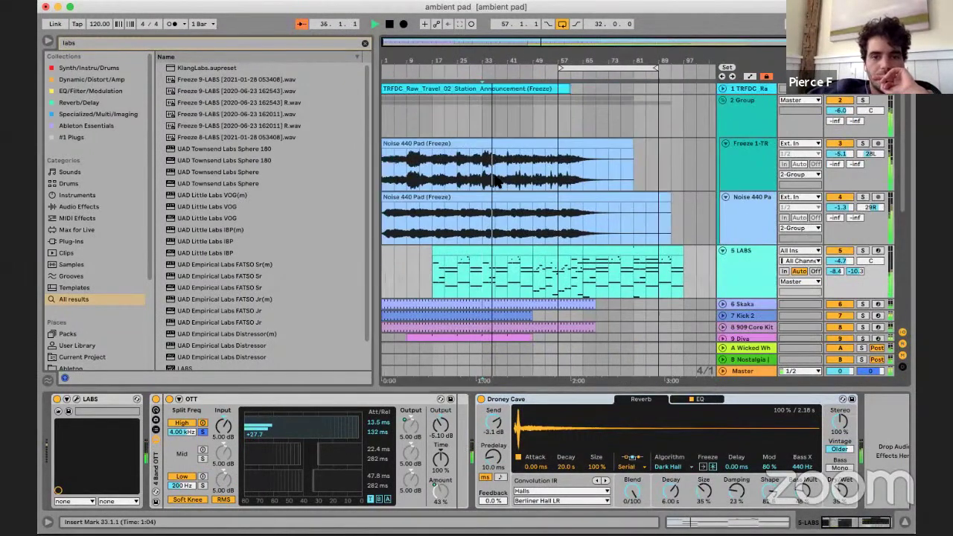
click(457, 143)
shift+click(459, 196)
alt+drag(438, 196, 493, 204)
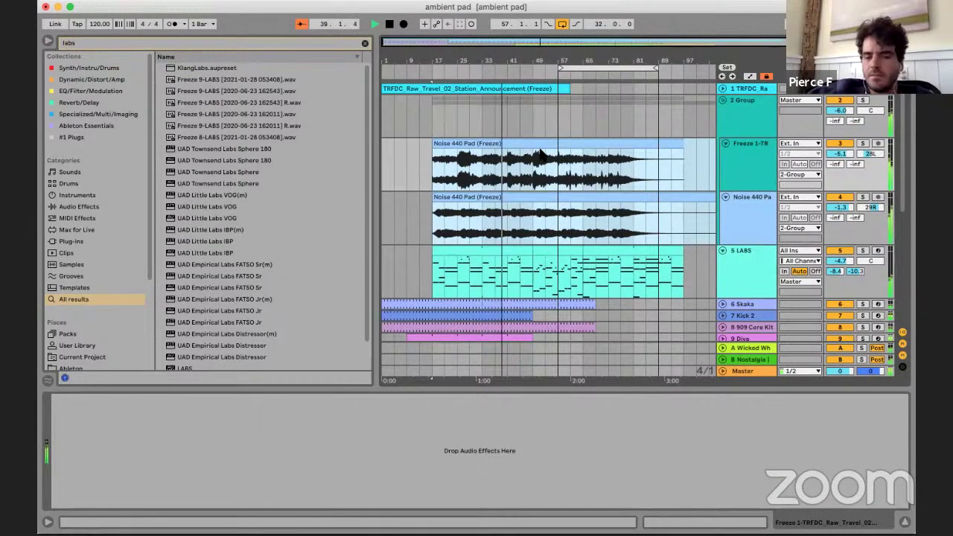
scroll(521, 110, up, 3)
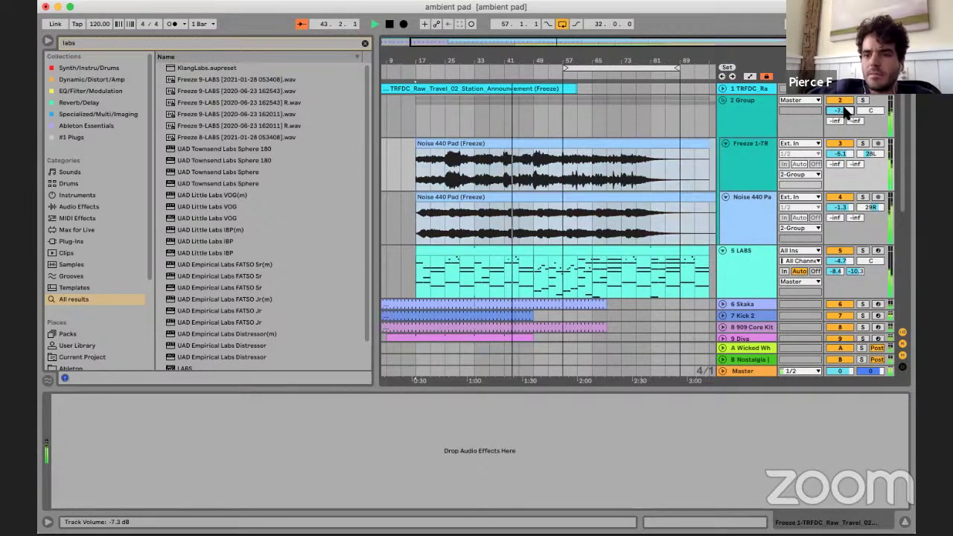
- Raise the Freeze 1-TR track's volume to -4.0 dB and look over the lower tracks
drag(846, 155, 845, 150)
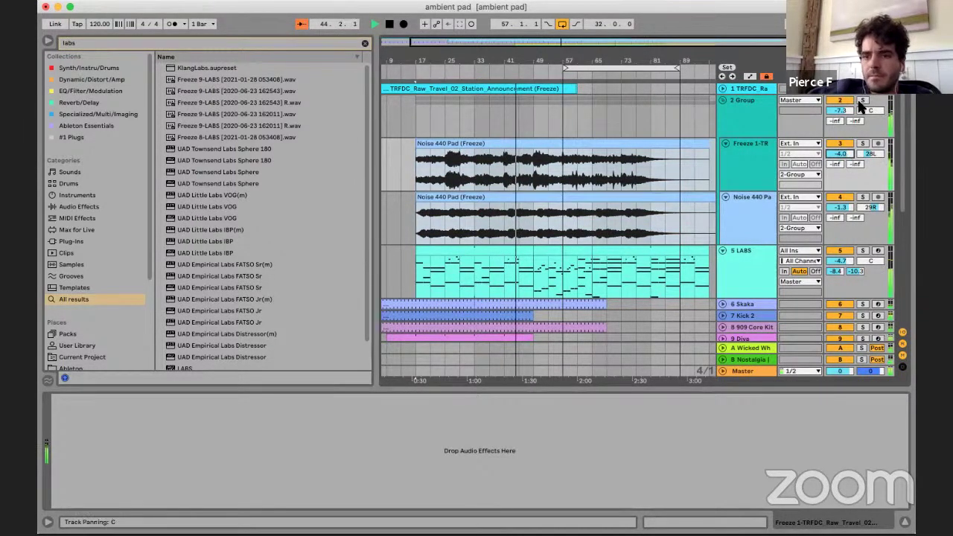
scroll(592, 178, down, 6)
scroll(593, 178, up, 3)
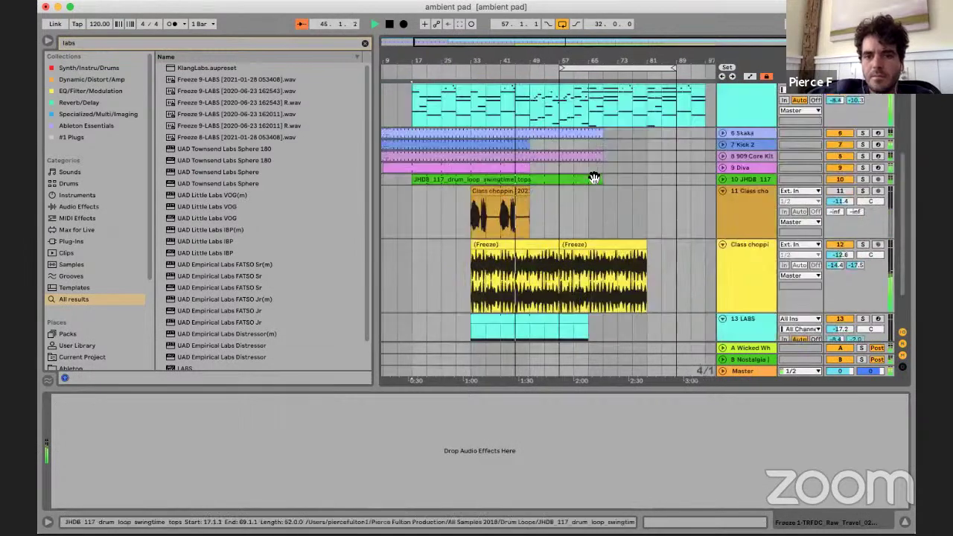
scroll(585, 193, down, 2)
scroll(599, 260, up, 2)
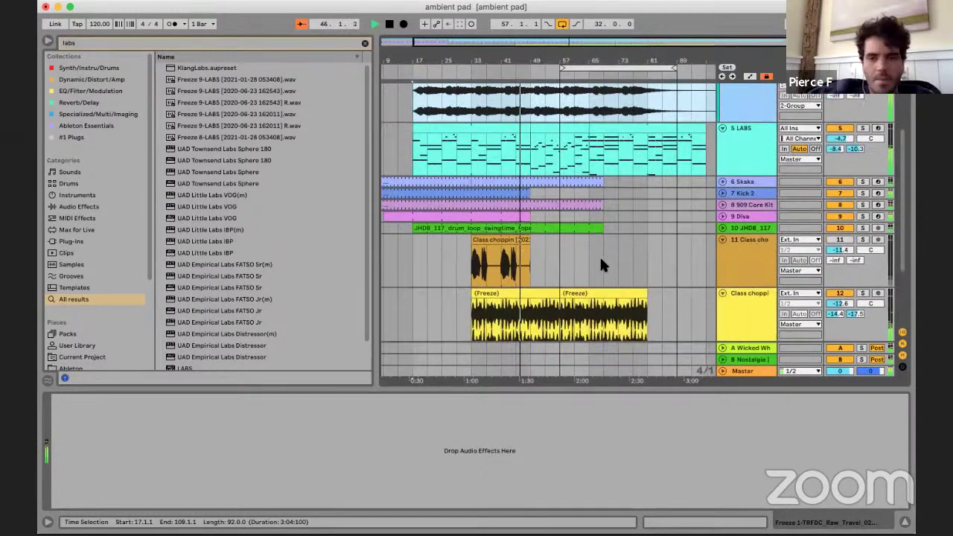
click(607, 274)
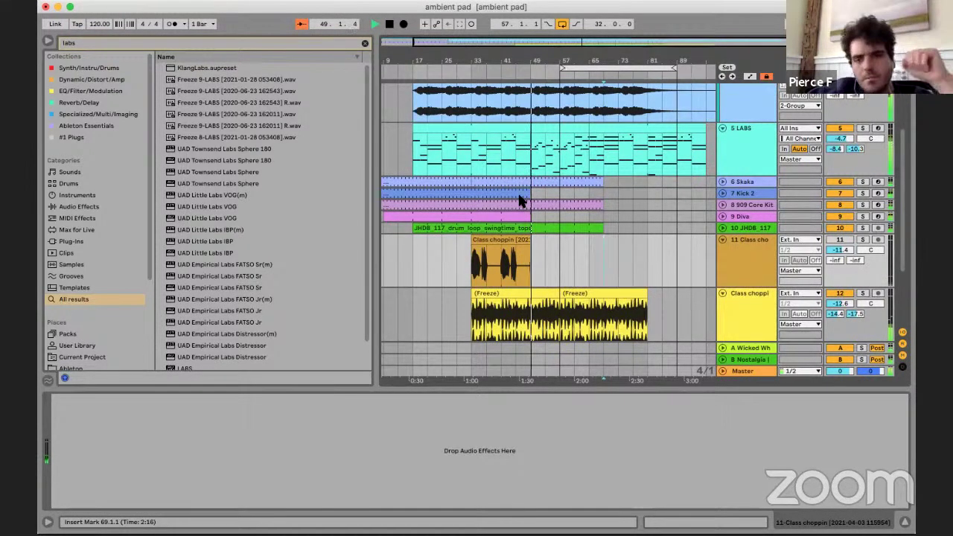
- Copy the Kick 2 clip to bar 65 and extend the Skaka, 909 Core Kit and JHDB_117 loop clips to bar 89
scroll(485, 189, down, 2)
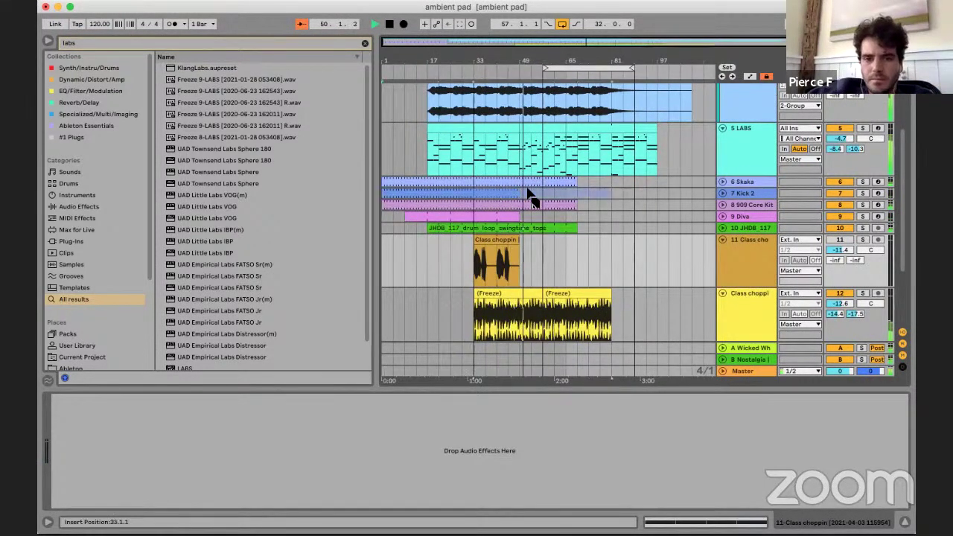
click(568, 192)
drag(594, 191, 637, 188)
drag(573, 205, 637, 212)
drag(575, 227, 622, 225)
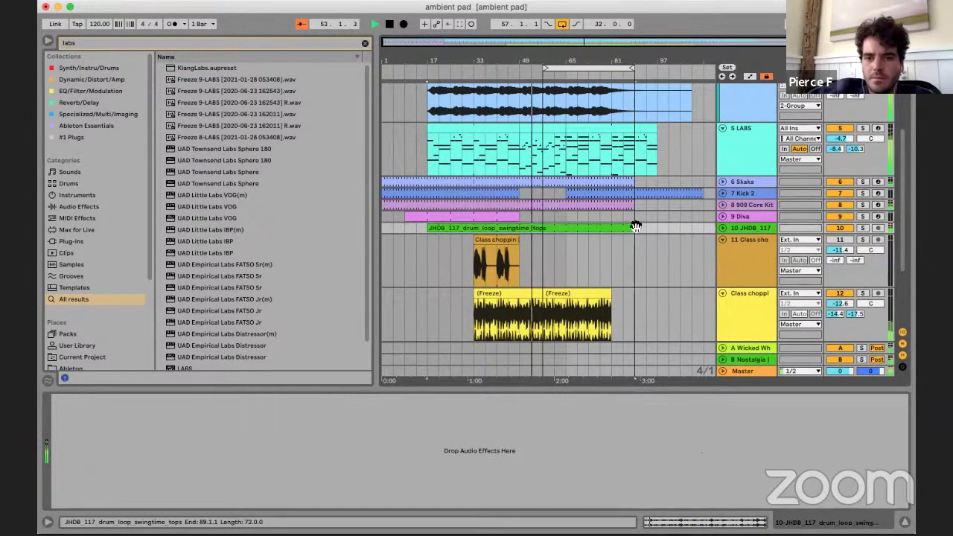
- Copy the Diva clip along its track so the copy starts at bar 65
drag(434, 215, 585, 215)
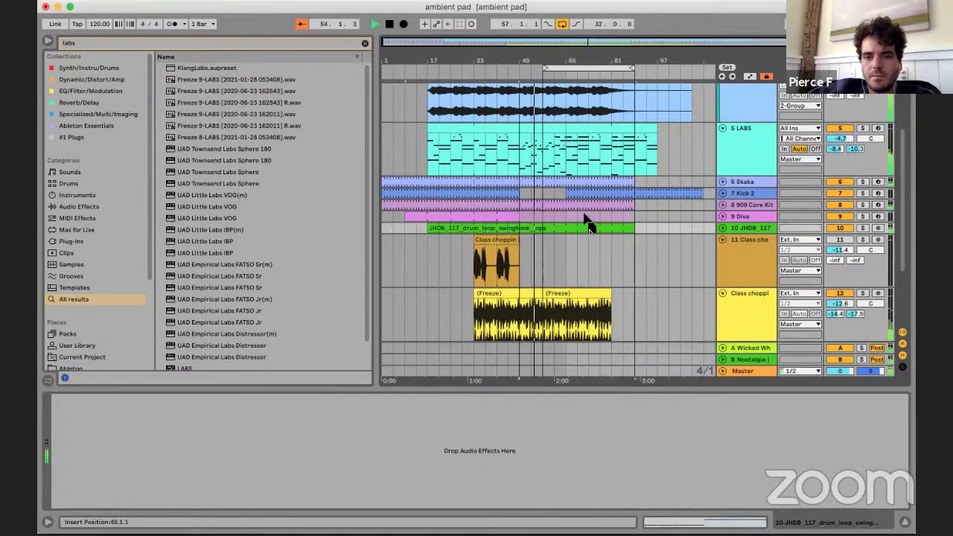
click(600, 218)
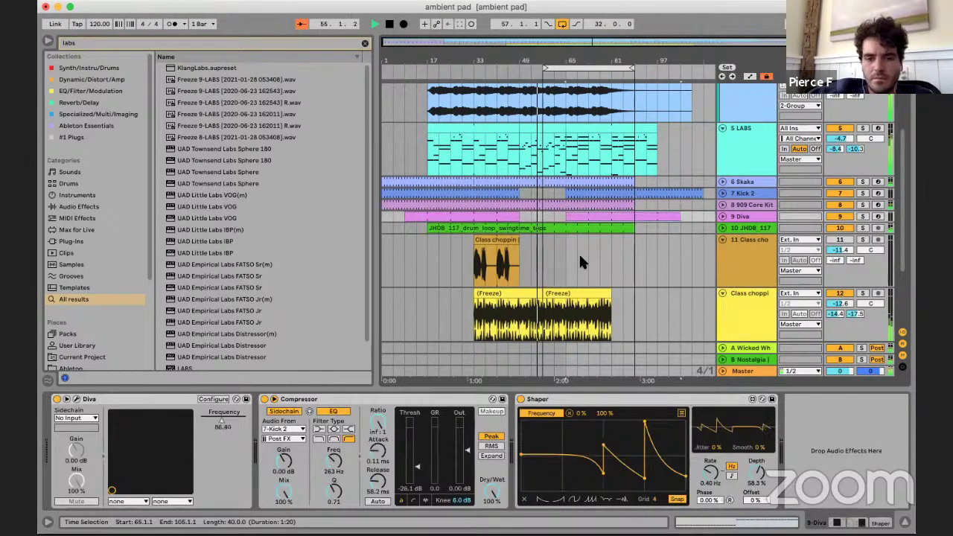
click(597, 242)
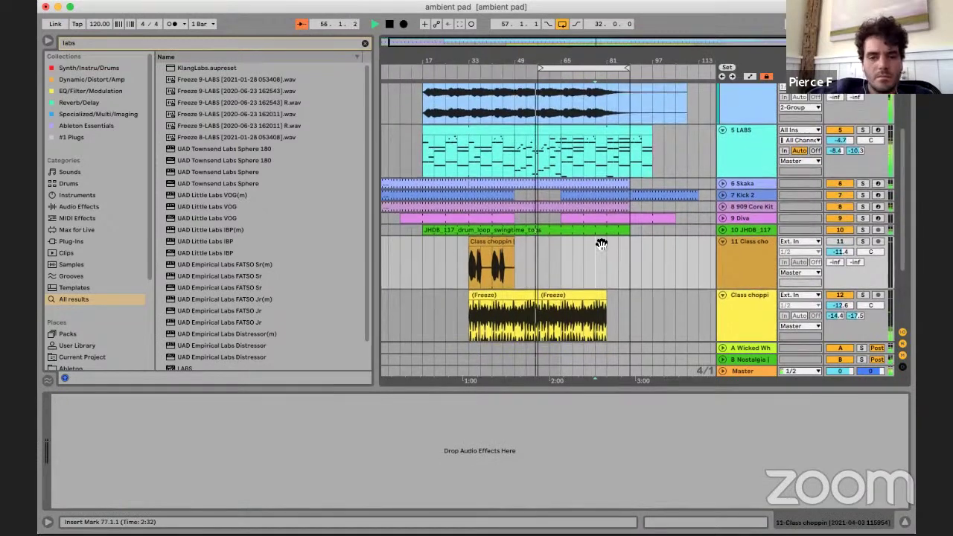
- Extend the 13 LABS clip that starts at bar 33 so it ends at bar 105
scroll(601, 244, up, 3)
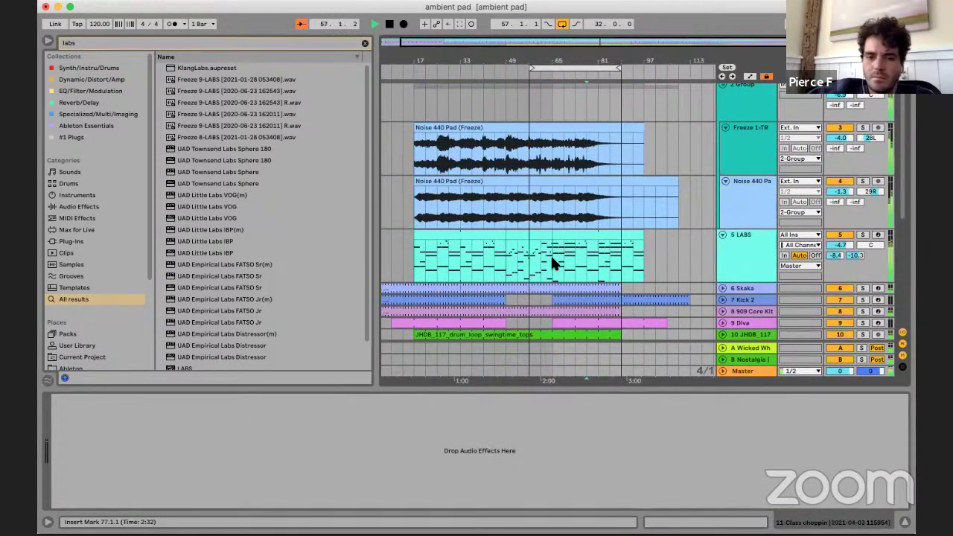
scroll(553, 257, up, 3)
scroll(571, 241, down, 3)
scroll(596, 202, down, 4)
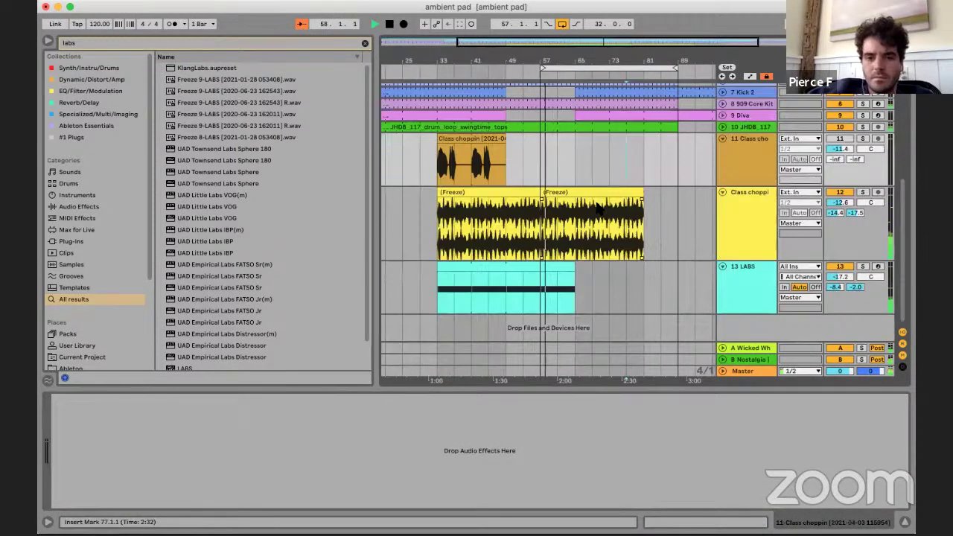
scroll(557, 255, down, 3)
click(549, 265)
drag(654, 273, 752, 279)
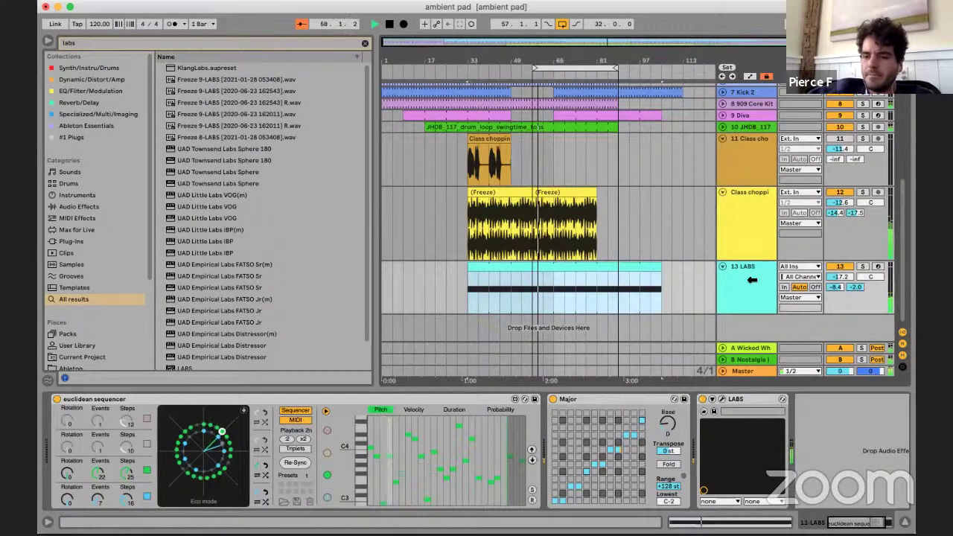
- Copy the second frozen Class choppin clip so the copy starts at bar 81
scroll(595, 276, up, 3)
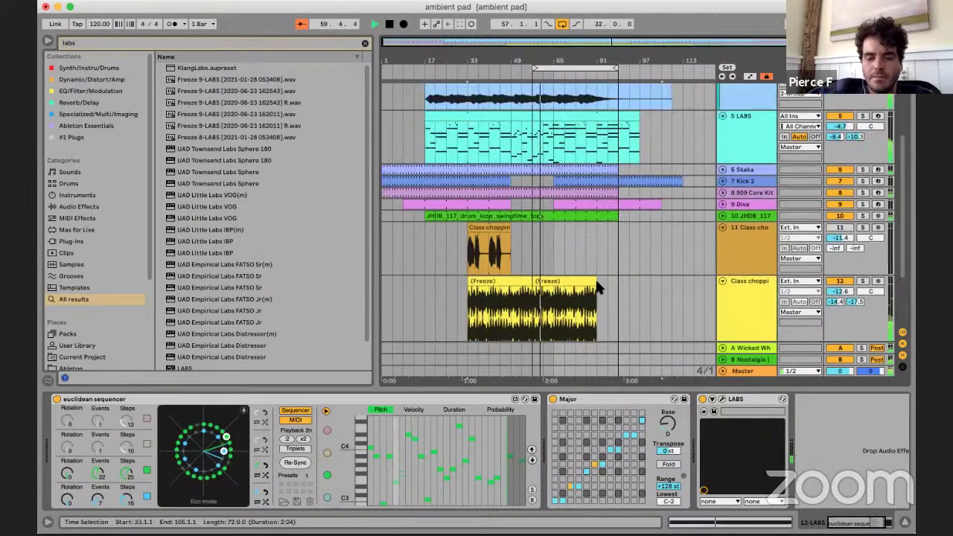
drag(593, 280, 638, 280)
key(super+z)
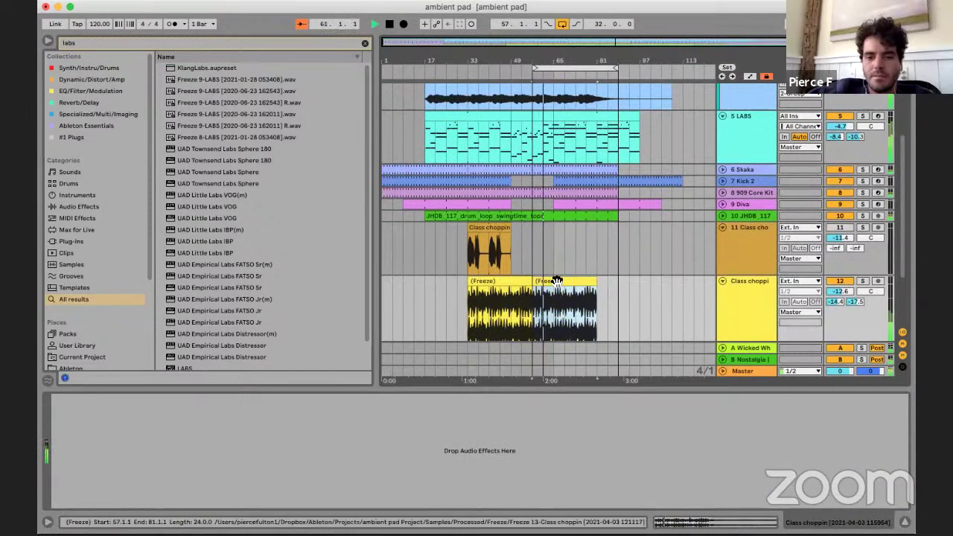
drag(557, 281, 617, 274)
scroll(584, 226, up, 3)
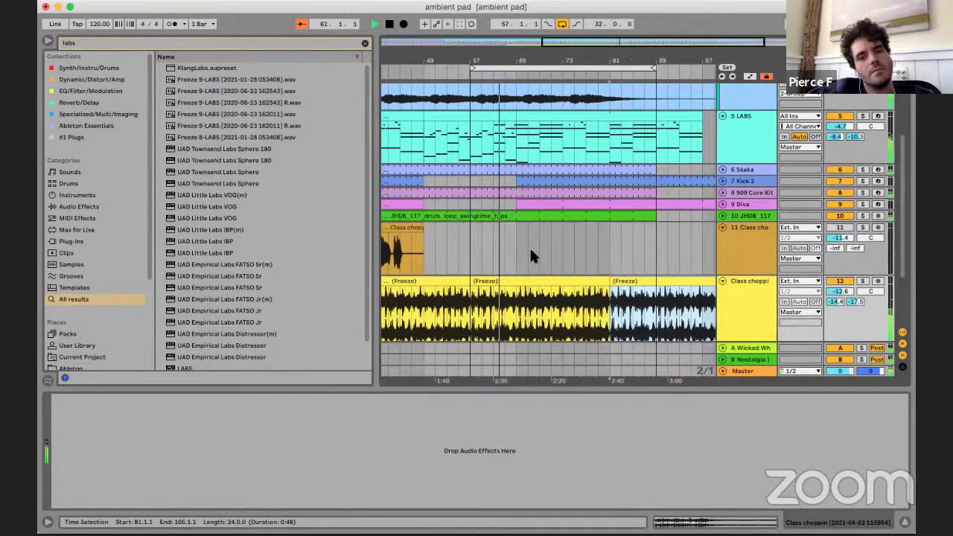
click(530, 247)
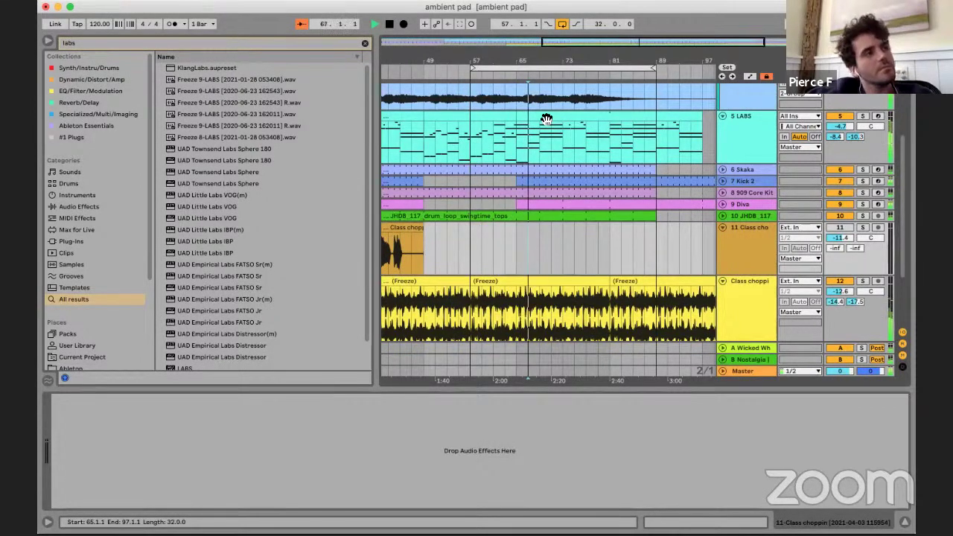
- Stop playback and insert a new MIDI track directly below 5 LABS
click(588, 128)
click(555, 118)
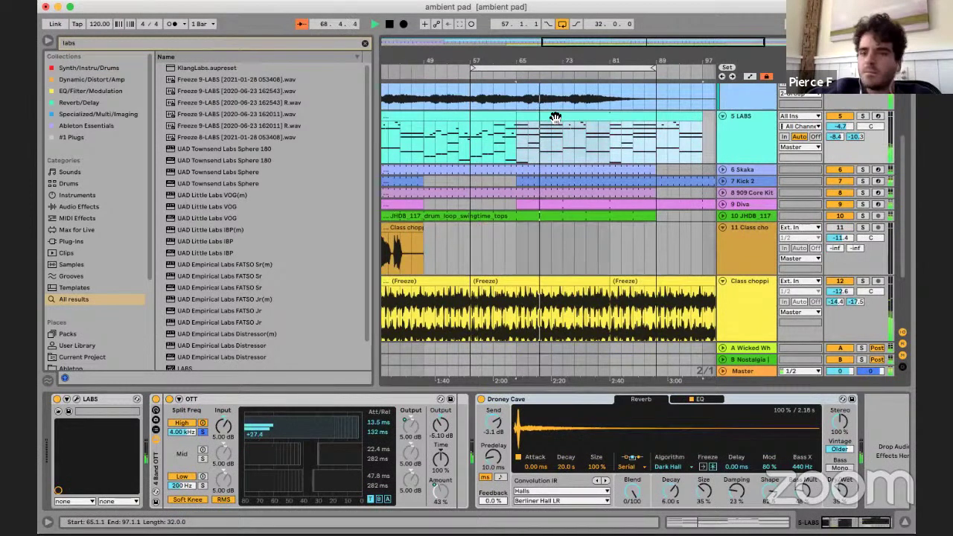
key(space)
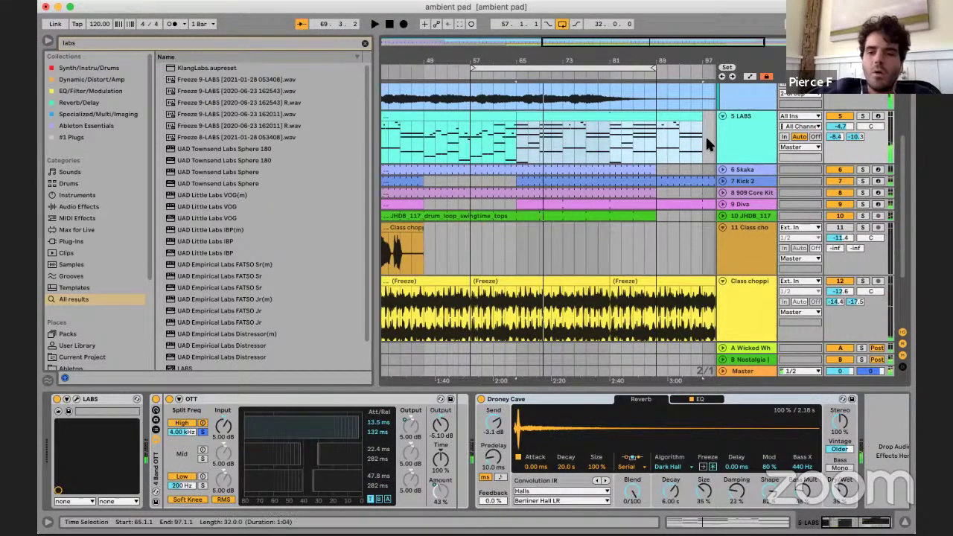
click(733, 145)
key(super+shift+t)
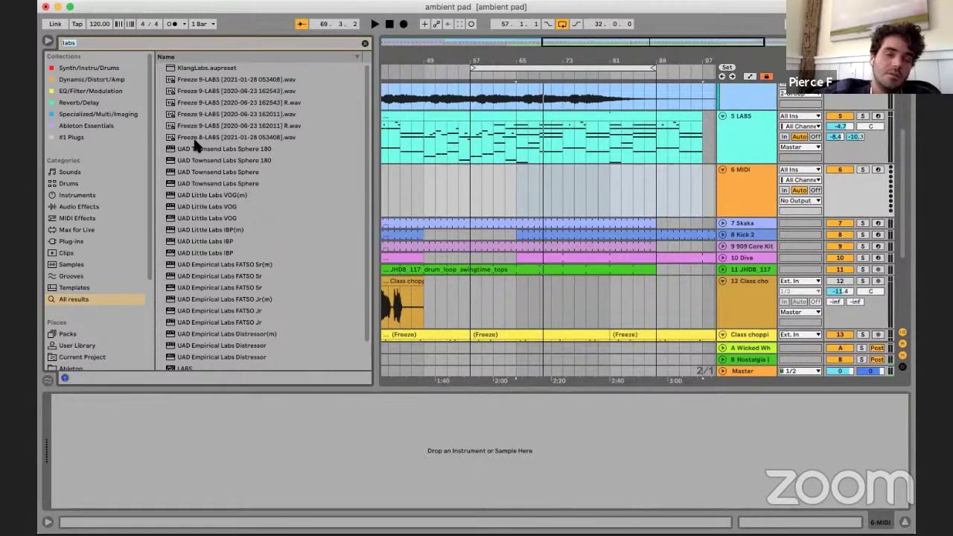
- Clear the browser search and list the Audio Units plug-ins by manufacturer
key(Escape)
click(77, 195)
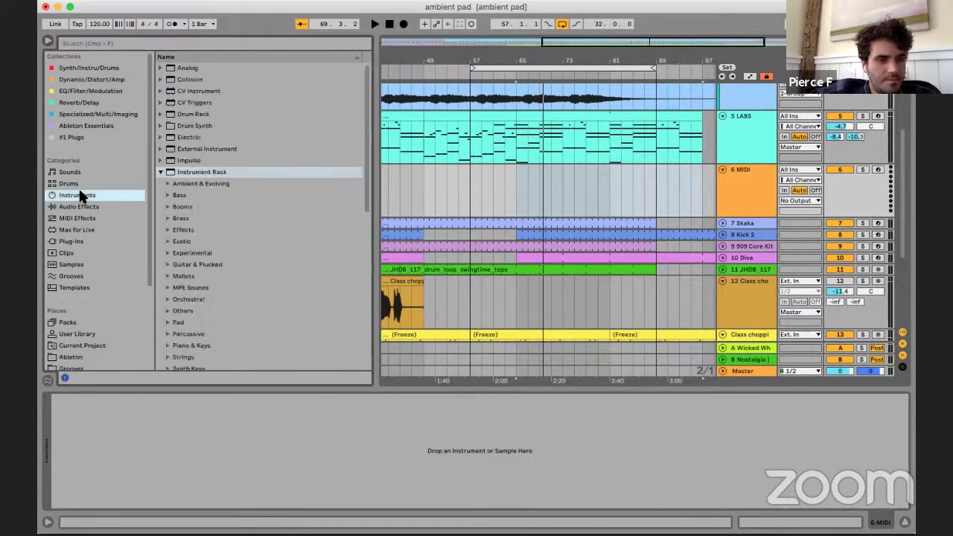
click(78, 229)
click(78, 241)
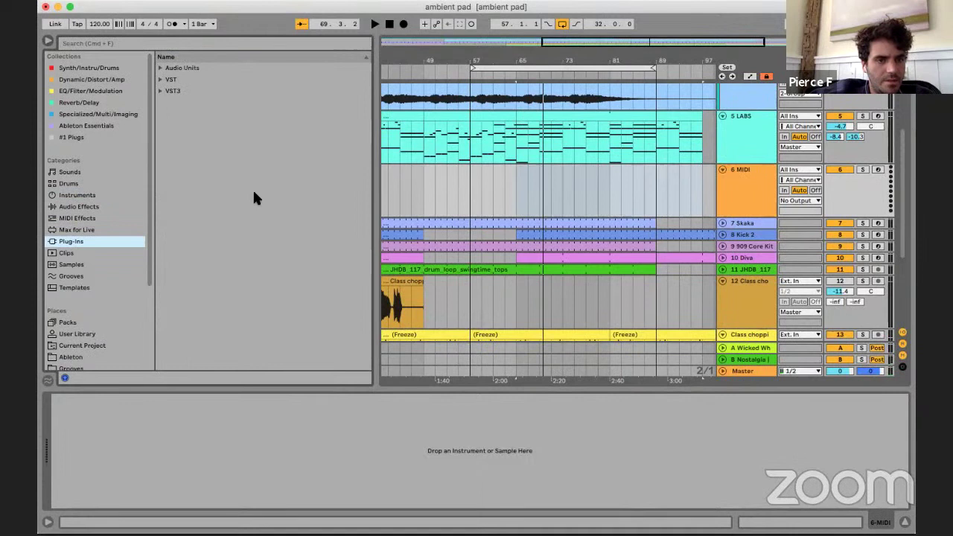
click(175, 69)
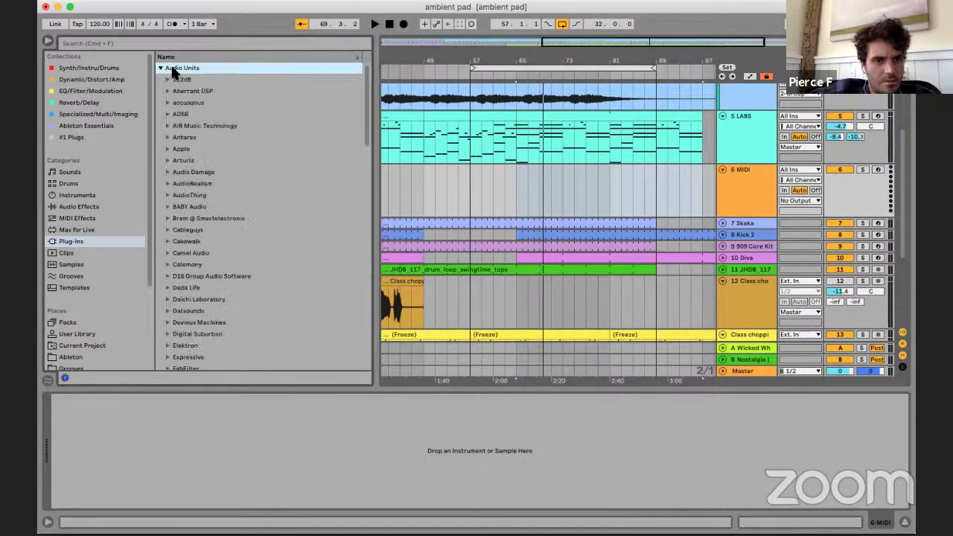
click(170, 76)
click(171, 69)
click(170, 69)
- Load TAL NoiseMaker Plugin from TAL-Togu Audio Line onto the new MIDI track
scroll(253, 290, down, 15)
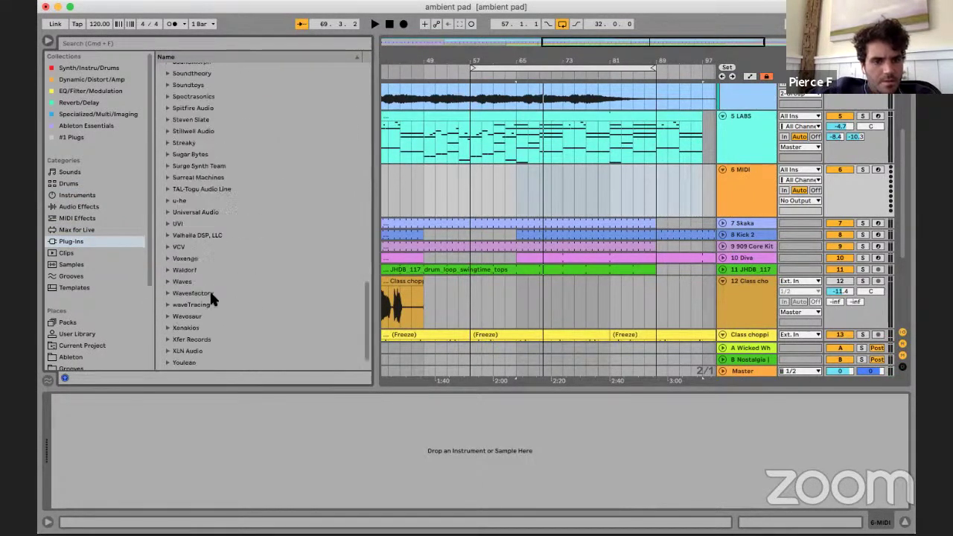
scroll(211, 294, down, 2)
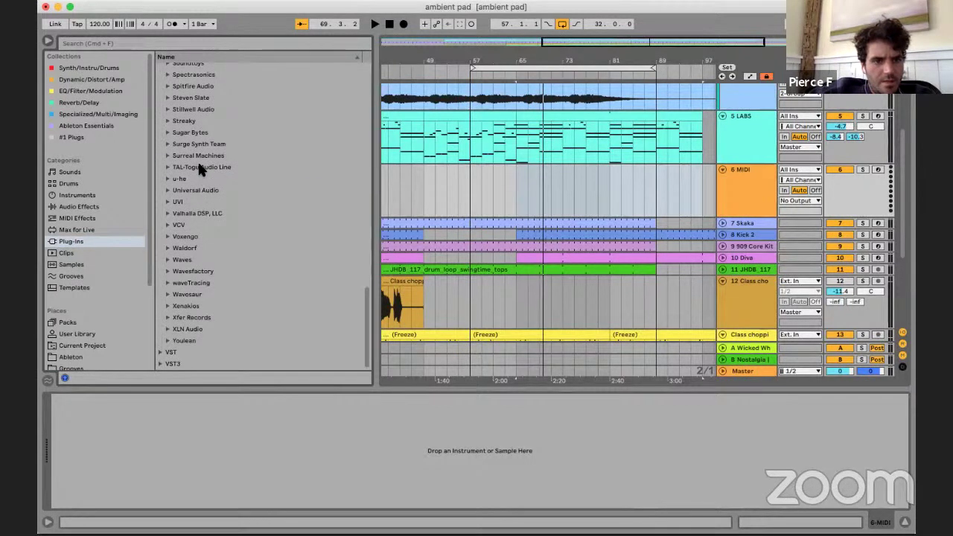
click(198, 167)
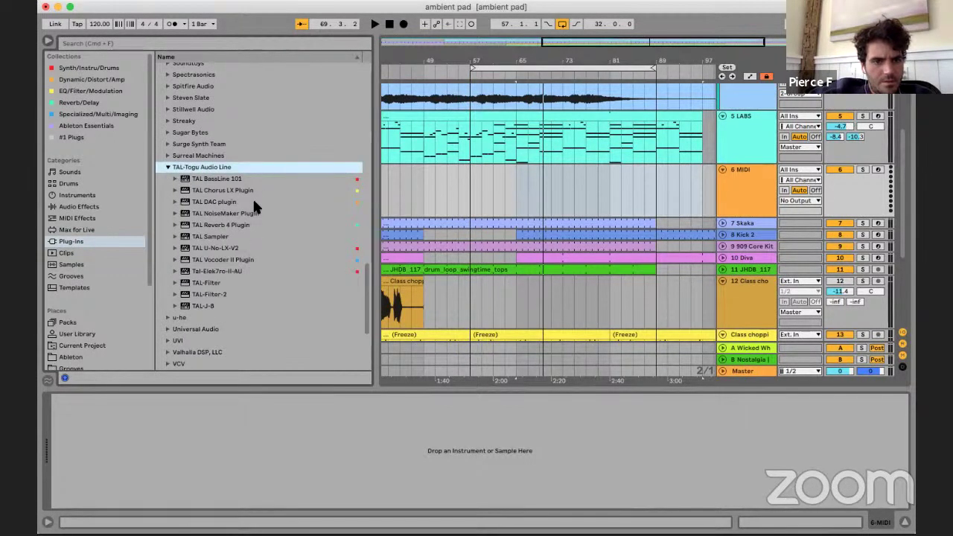
drag(246, 213, 521, 195)
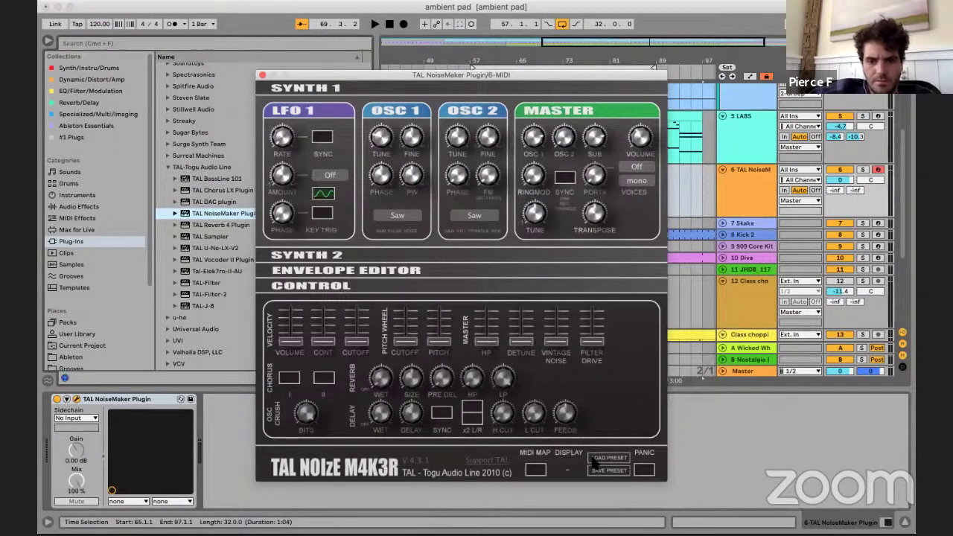
- Load a preset from the Leaving Laurel Sample Pack folder into TAL NoiseMaker and close the plug-in window
click(601, 457)
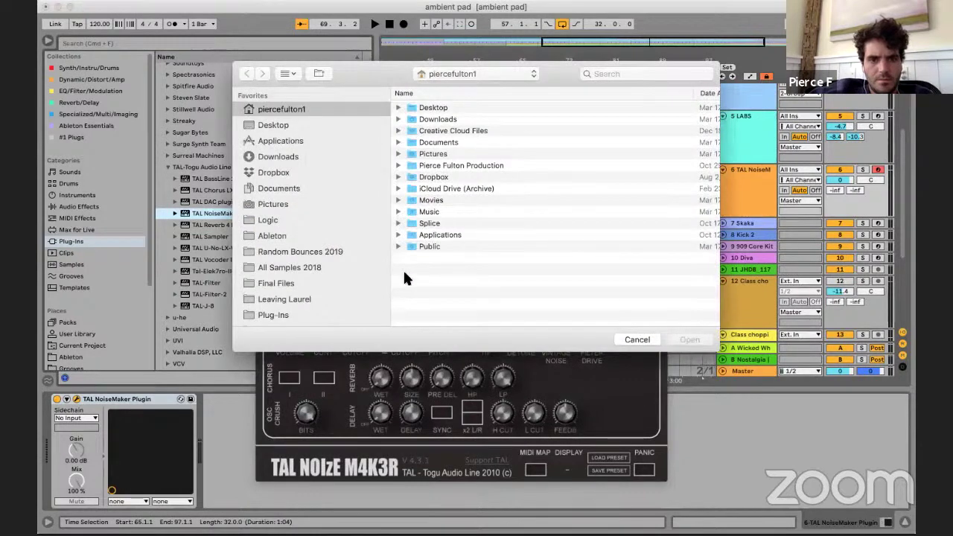
click(309, 299)
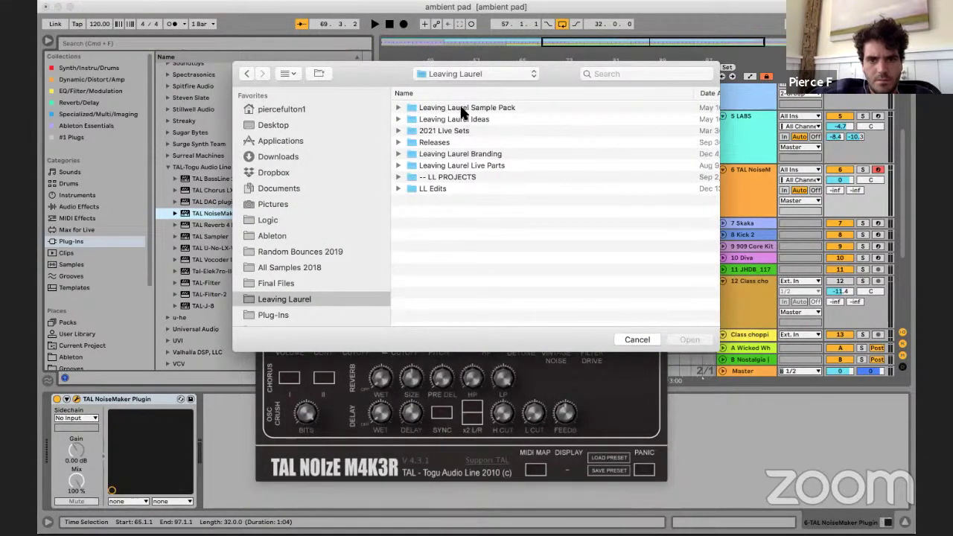
double_click(461, 111)
scroll(506, 198, down, 10)
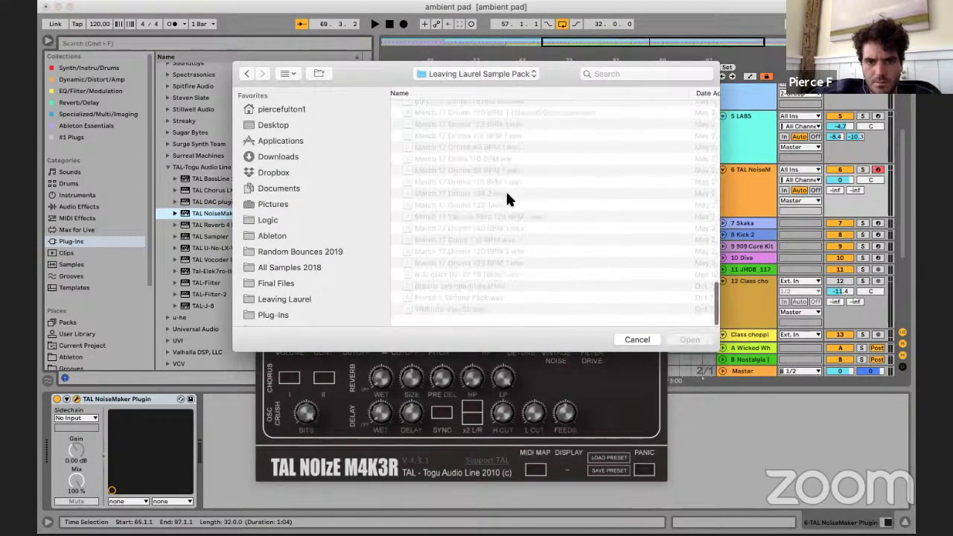
scroll(505, 195, up, 5)
double_click(491, 203)
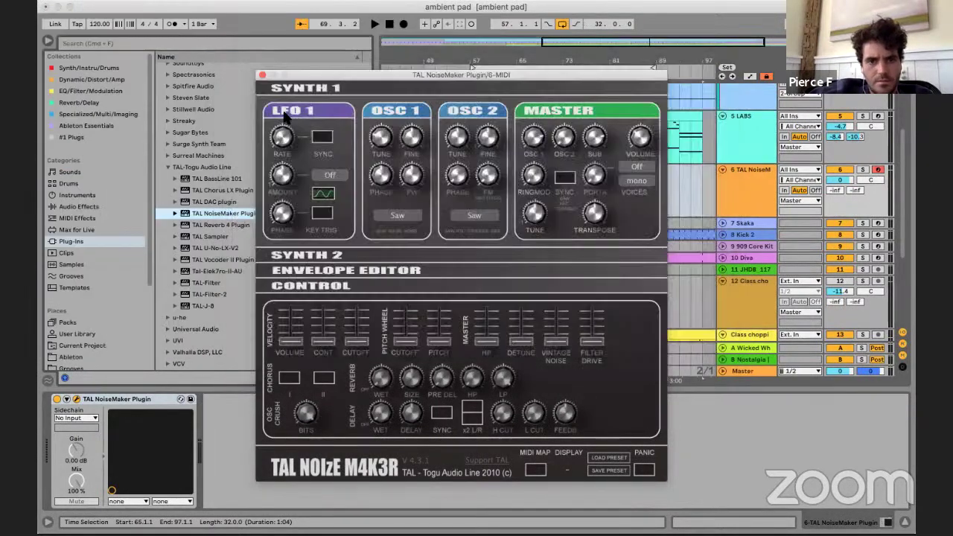
click(262, 75)
- Copy the 5 LABS clips from bar 65 onto the TAL NoiseMaker track and play them soloed at -12.8 dB
click(554, 122)
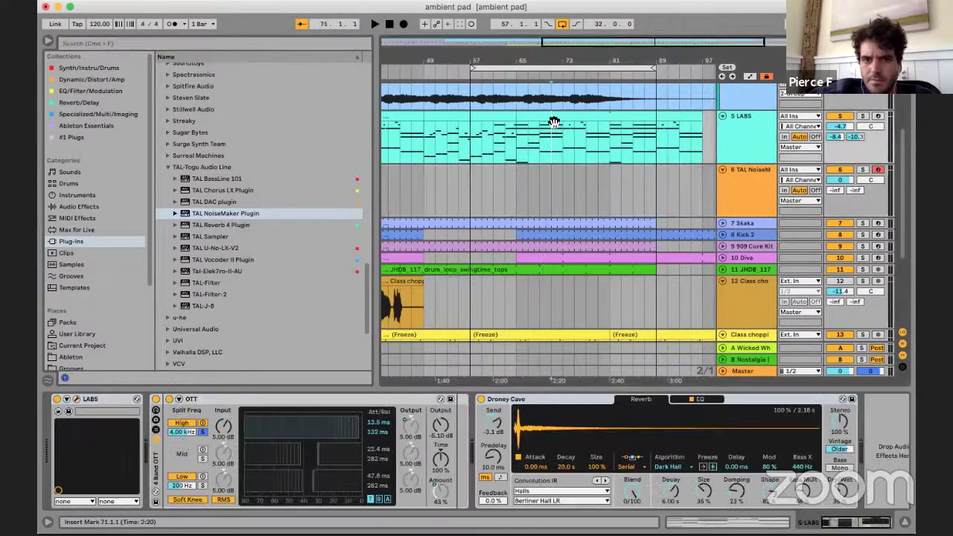
drag(553, 119, 550, 184)
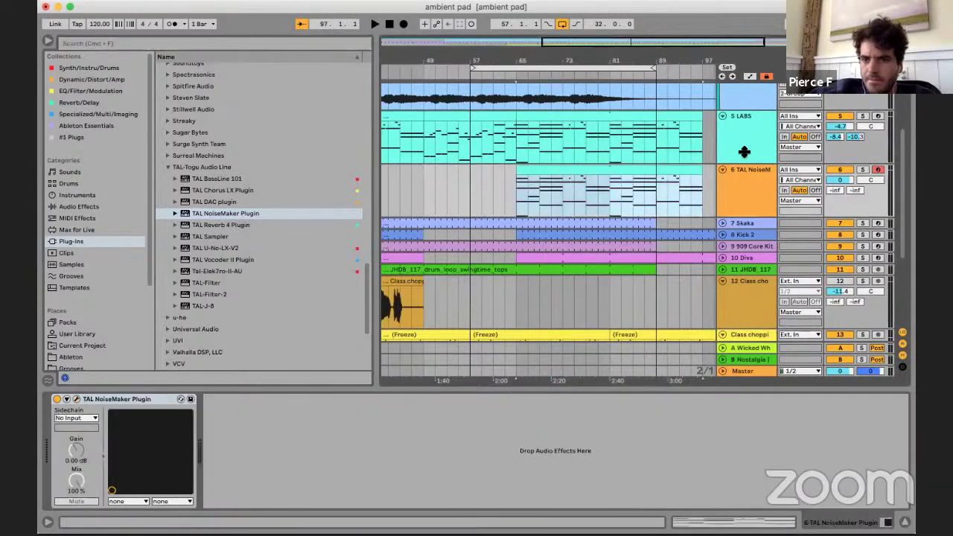
click(860, 169)
drag(841, 180, 840, 192)
key(space)
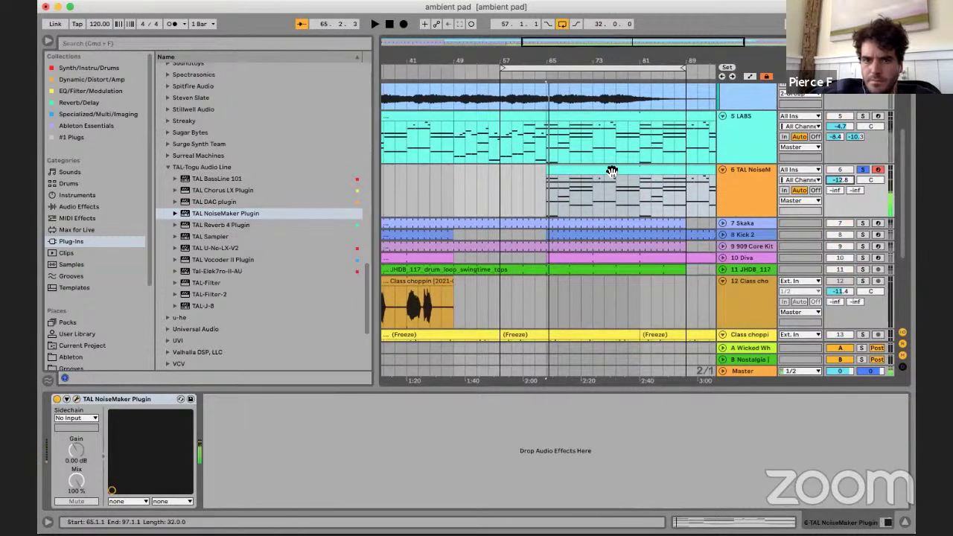
- Show all notes of the TAL NoiseMaker clip at bar 65 selected, and return to the track's device chain
double_click(610, 171)
key(super+a)
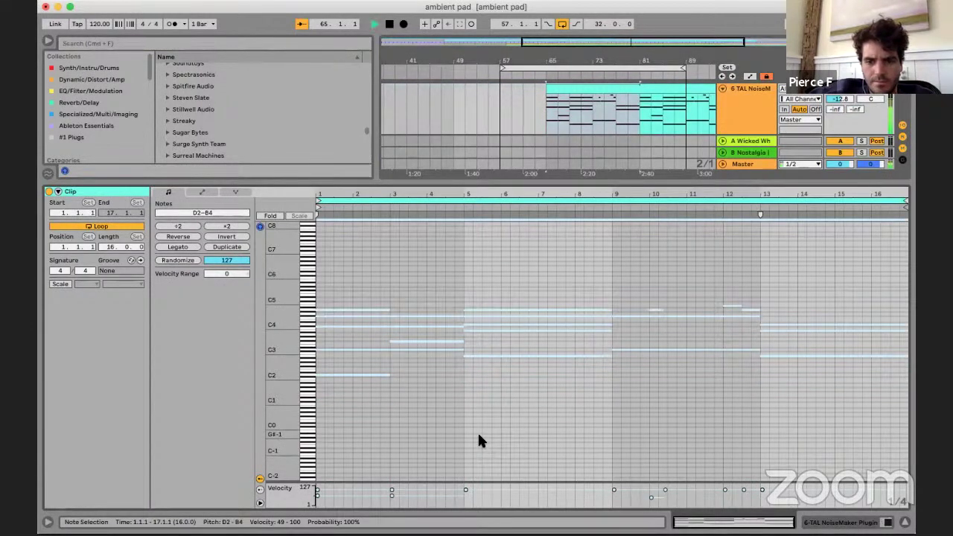
click(808, 520)
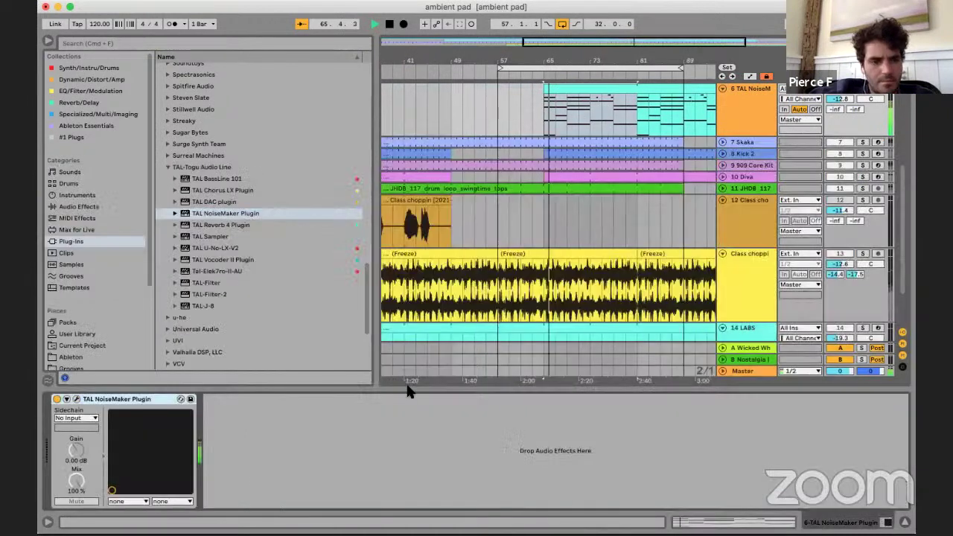
- Add a Compressor after TAL NoiseMaker and sidechain it from the 8-Kick 2 track
key(super+f)
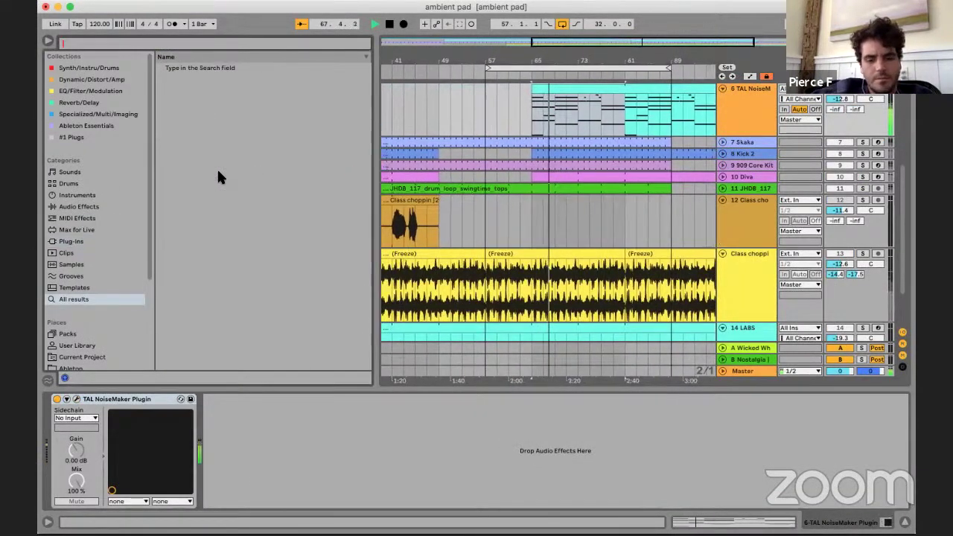
text(compres)
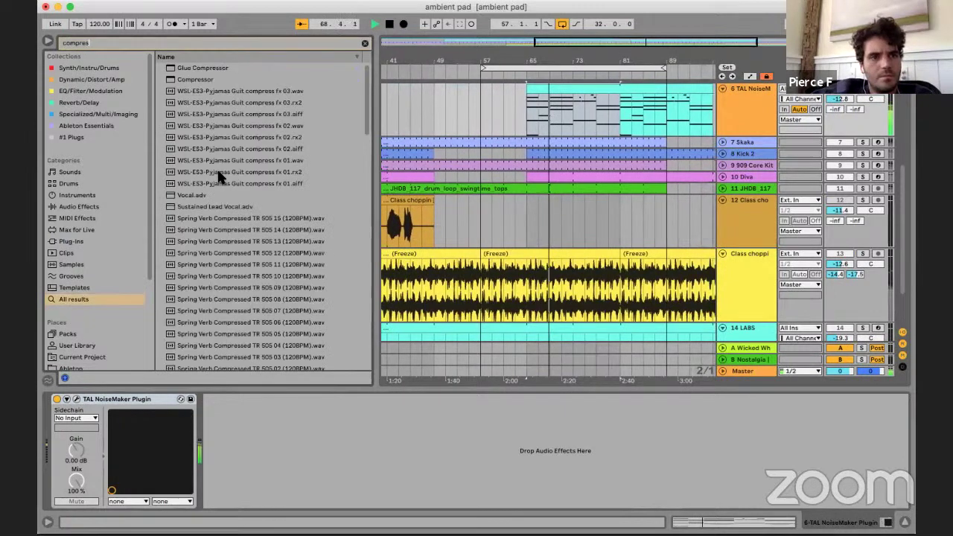
text(sor)
drag(186, 78, 275, 445)
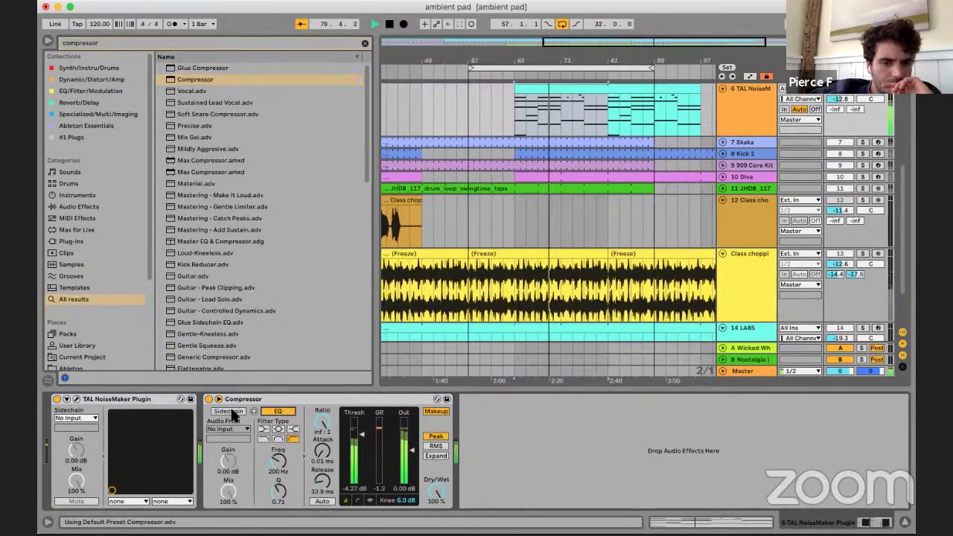
click(227, 428)
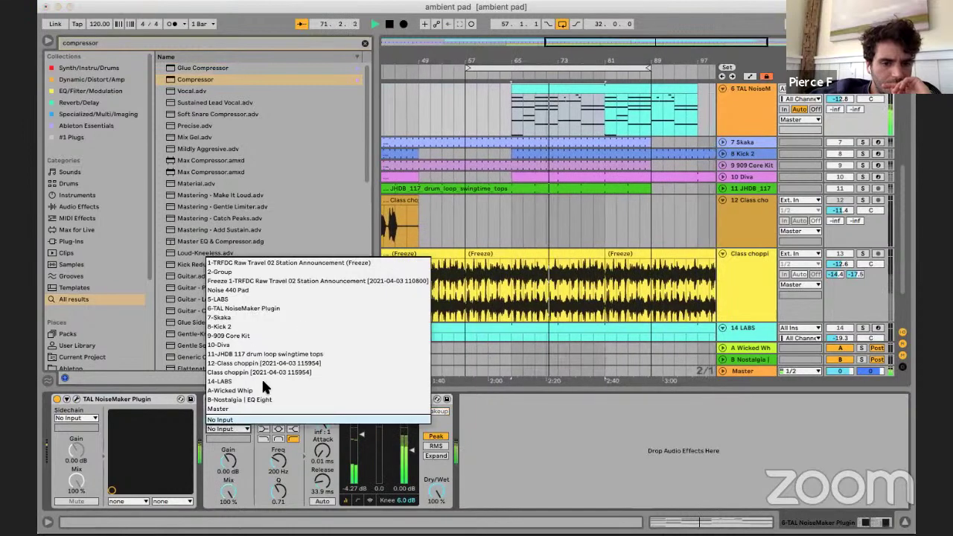
click(223, 326)
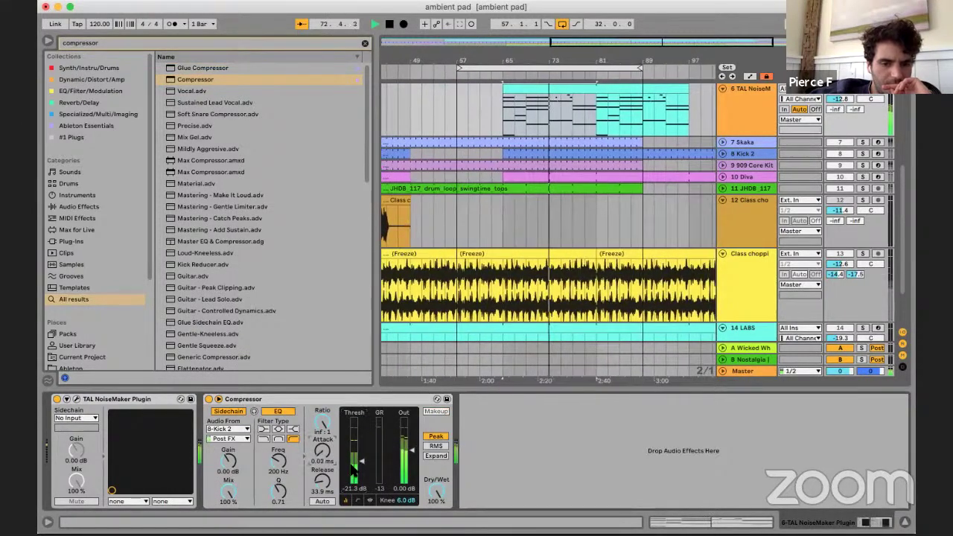
- Tune the Compressor during playback: threshold -29.0 dB, sidechain EQ frequency 276 Hz and attack 0.22 ms
drag(351, 466, 351, 462)
key(space)
key(space)
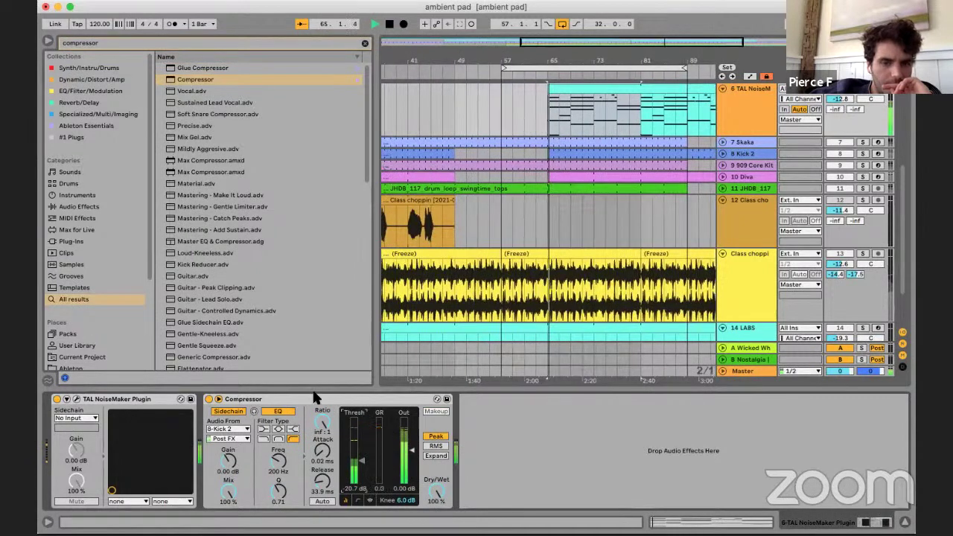
drag(279, 461, 279, 452)
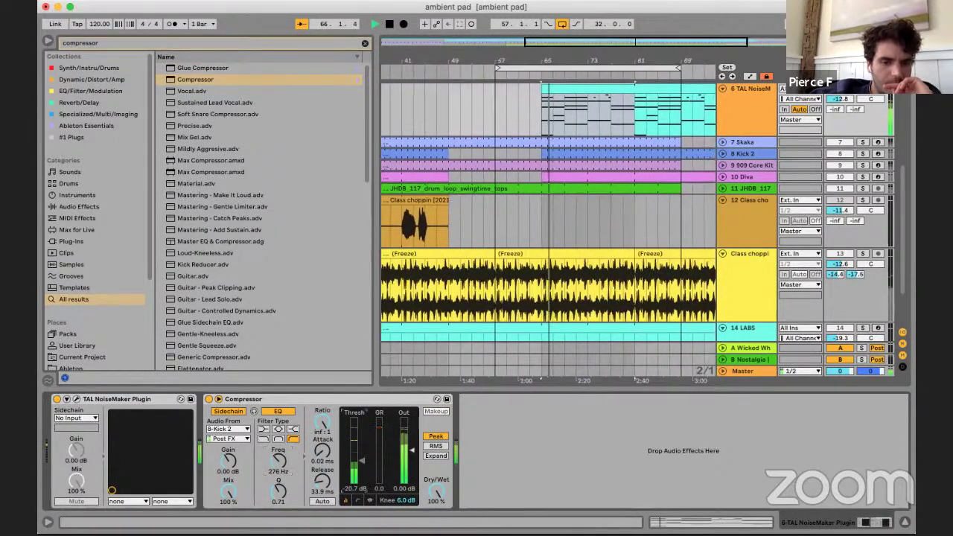
drag(361, 460, 331, 449)
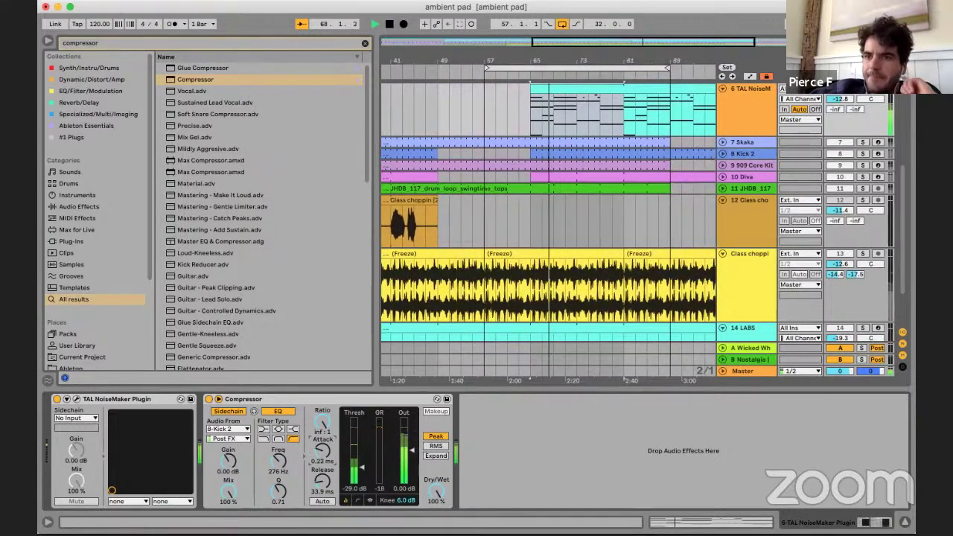
- Make the TAL NoiseMaker track slightly taller in the arrangement and stop playback
double_click(769, 90)
double_click(769, 90)
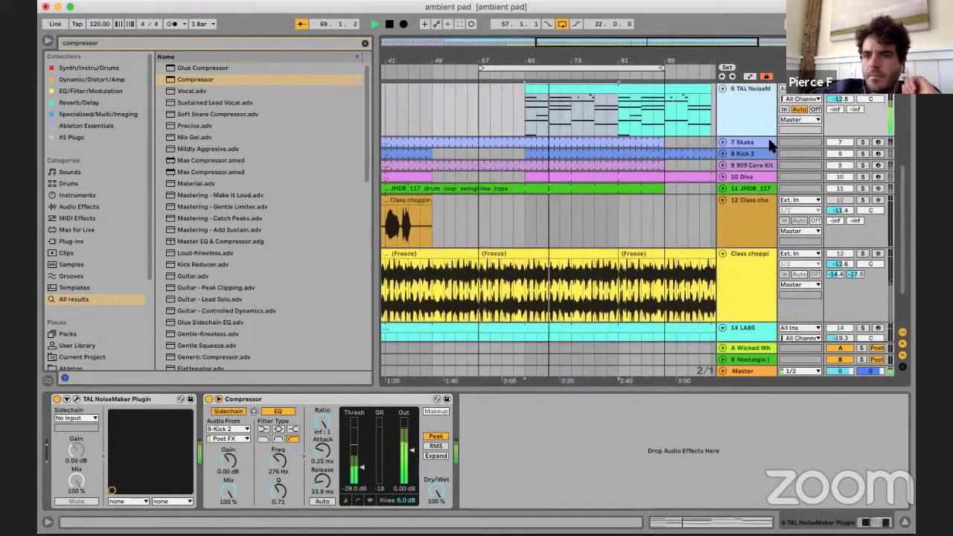
drag(767, 137, 767, 148)
drag(835, 109, 855, 94)
key(space)
- Search the browser for "chorus" and insert Chorus DIMENSION-D between TAL NoiseMaker and the Compressor
click(286, 43)
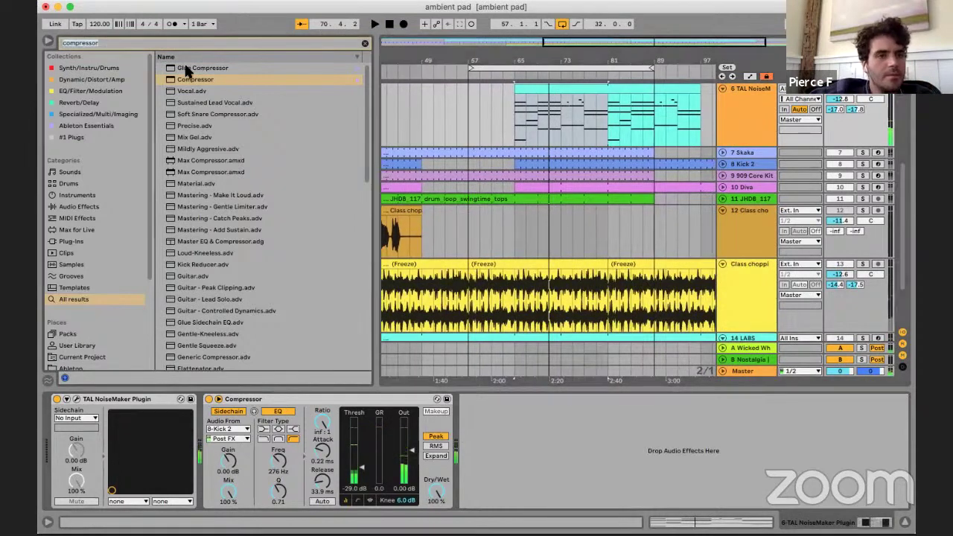
key(super+f)
text(chorus)
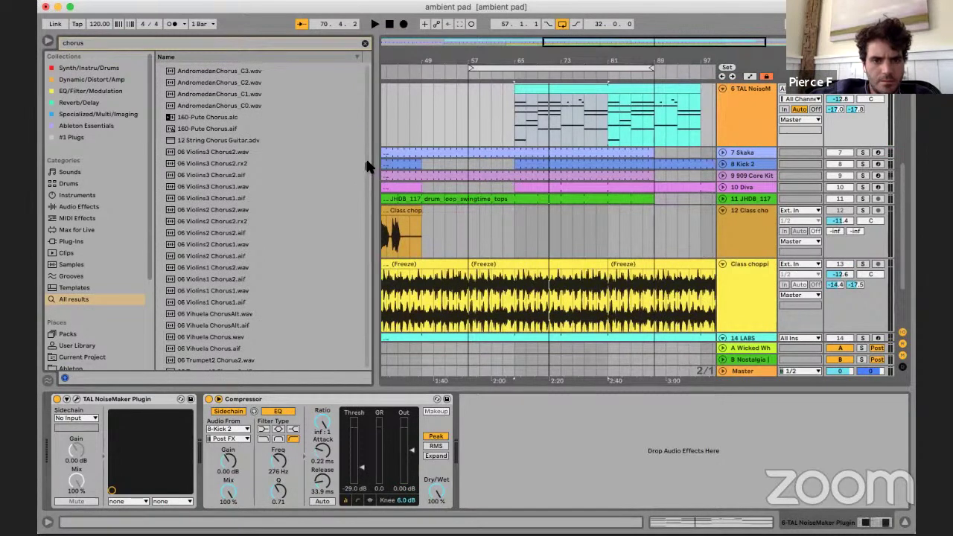
drag(367, 163, 371, 482)
click(267, 330)
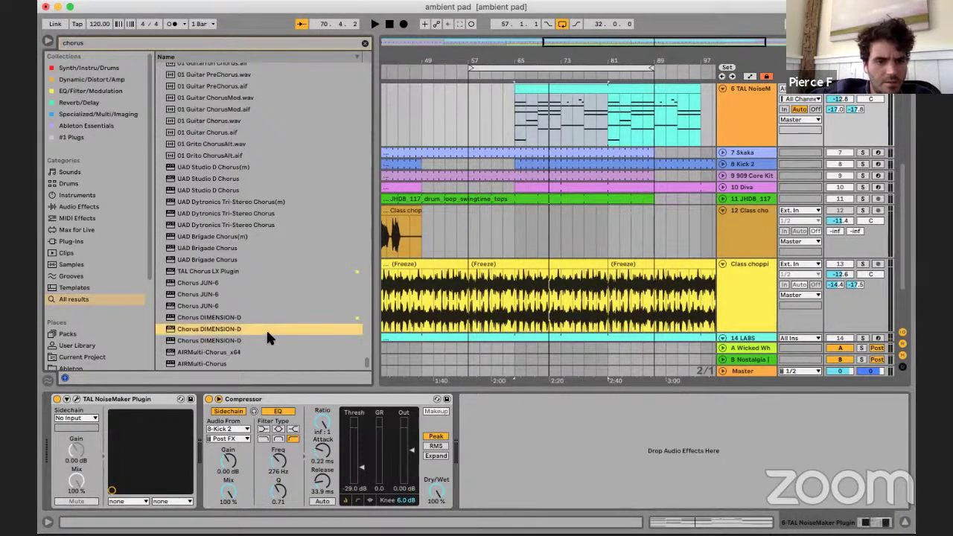
double_click(249, 317)
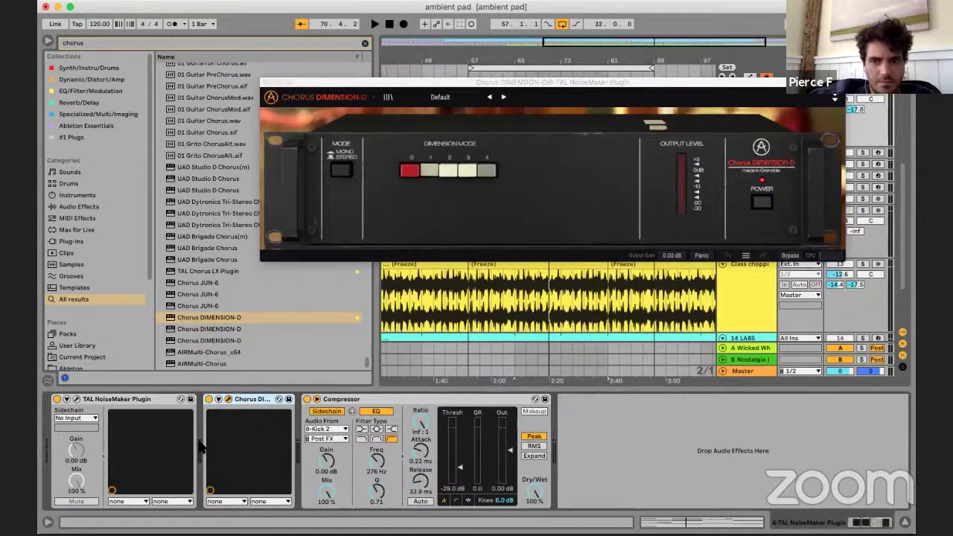
- Insert Chorus JUN-6 directly after TAL NoiseMaker and delete Chorus DIMENSION-D from the device chain
click(226, 293)
click(212, 304)
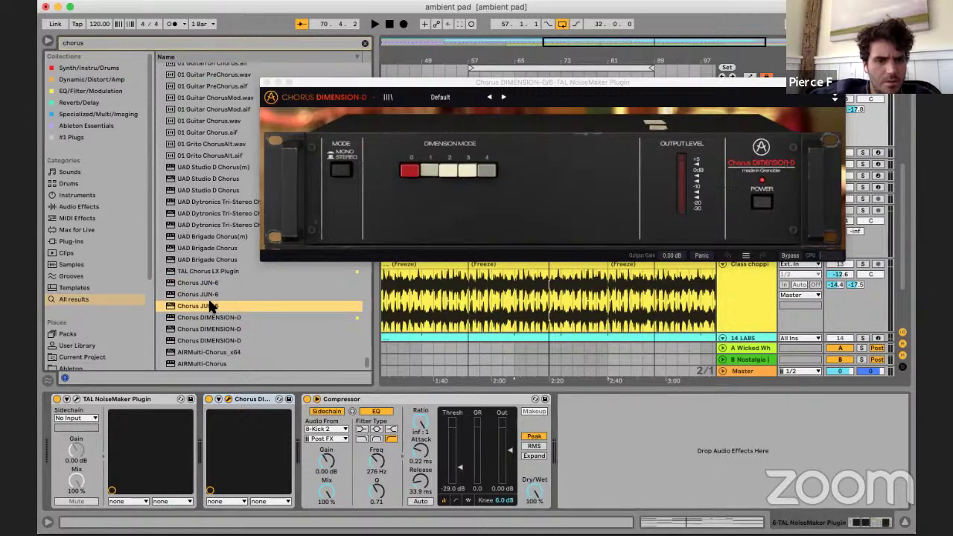
drag(217, 355, 217, 434)
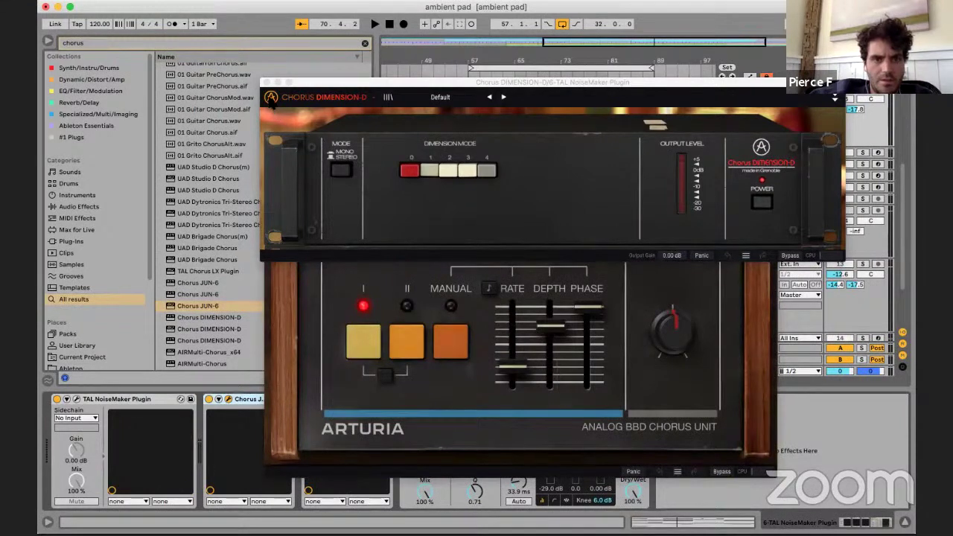
click(267, 82)
drag(374, 99, 556, 53)
click(345, 398)
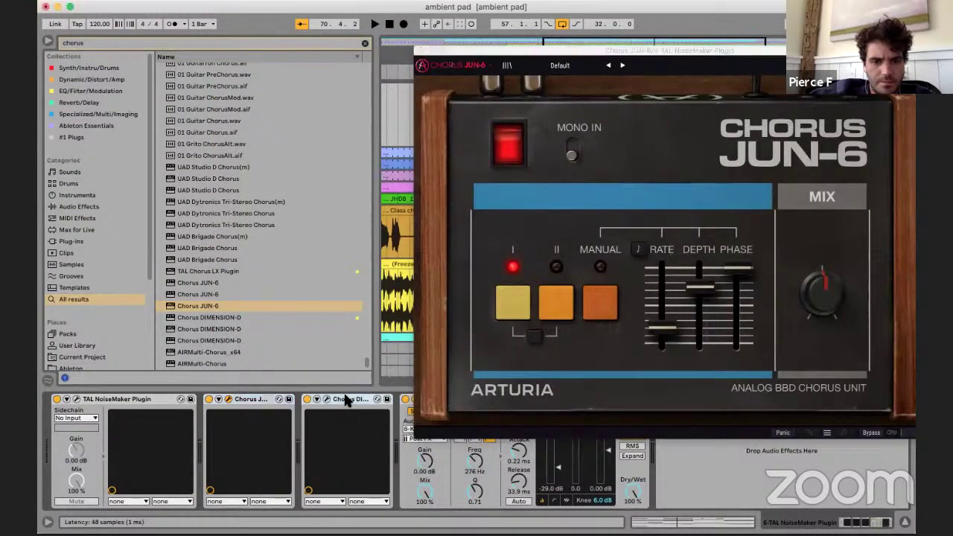
key(Delete)
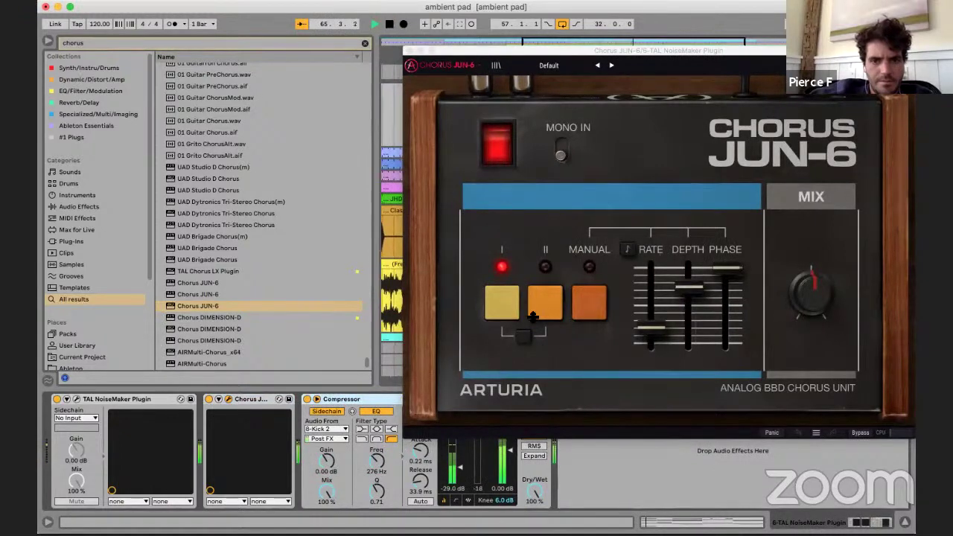
- Switch Chorus JUN-6 to mode II, lower its mix, and close the plug-in window
click(535, 316)
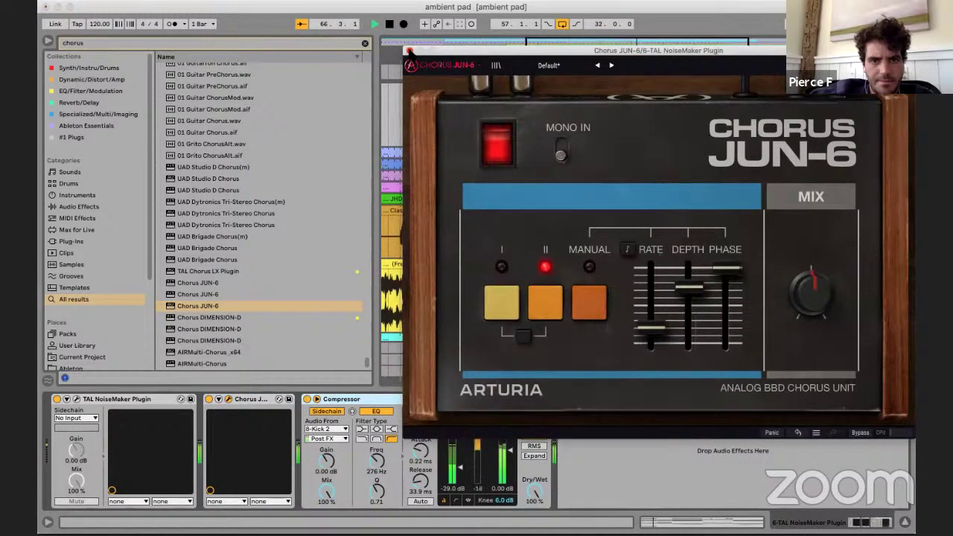
click(409, 51)
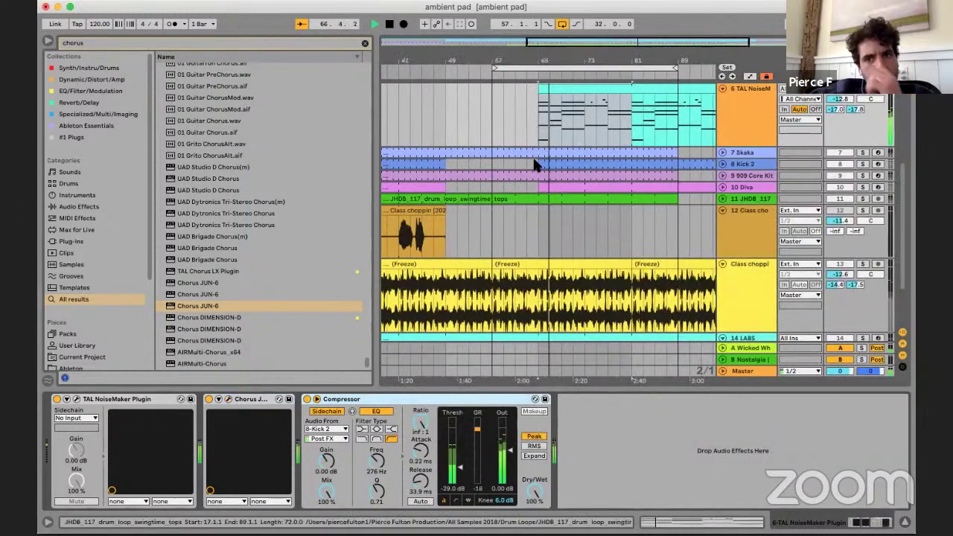
click(236, 399)
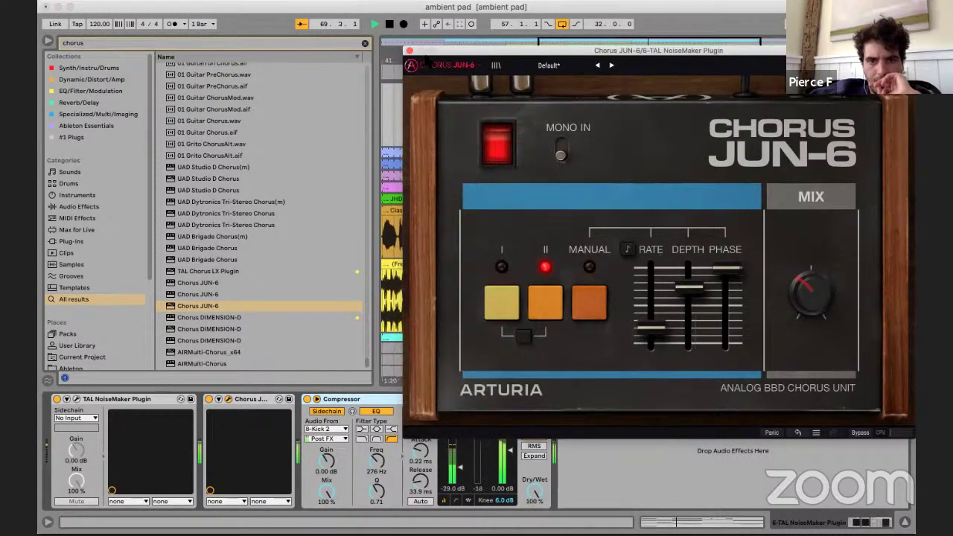
click(408, 51)
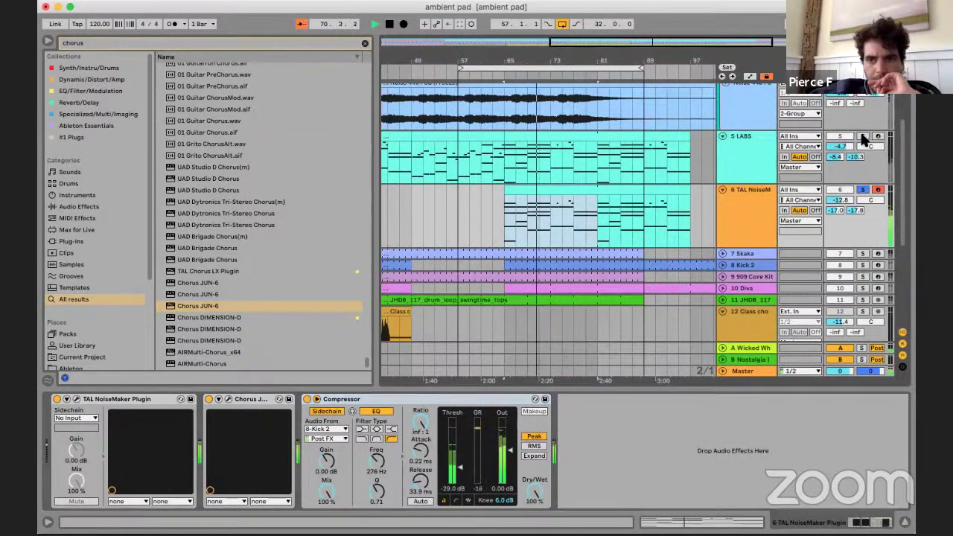
- Solo LABS and Diva alongside TAL NoiseMaker, and set the loop from bar 65 to bar 81
click(504, 171)
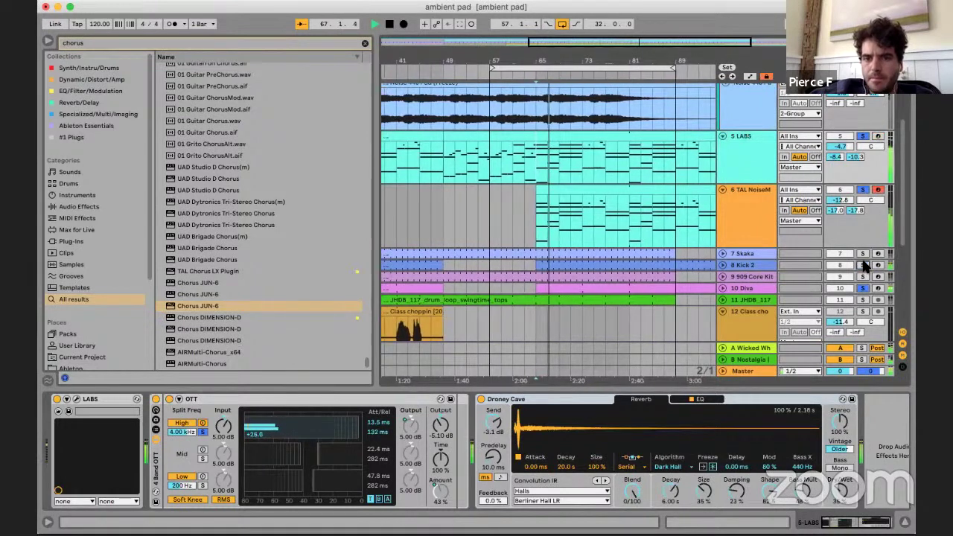
shift+click(611, 230)
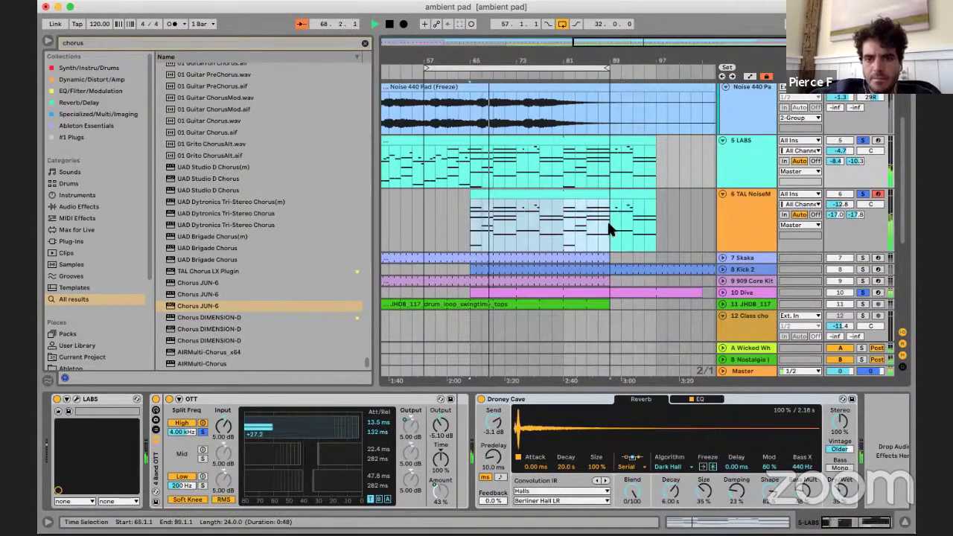
drag(562, 234, 564, 233)
key(super+l)
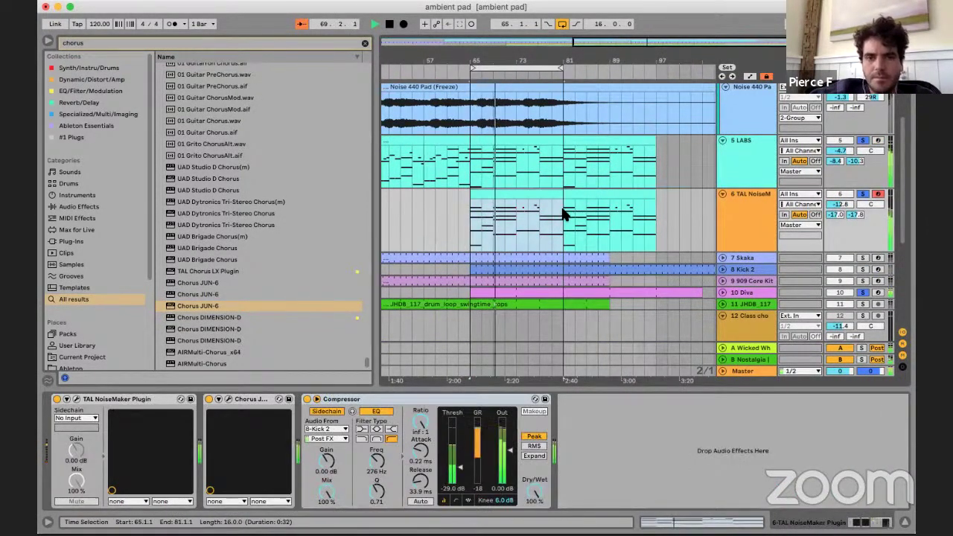
click(500, 195)
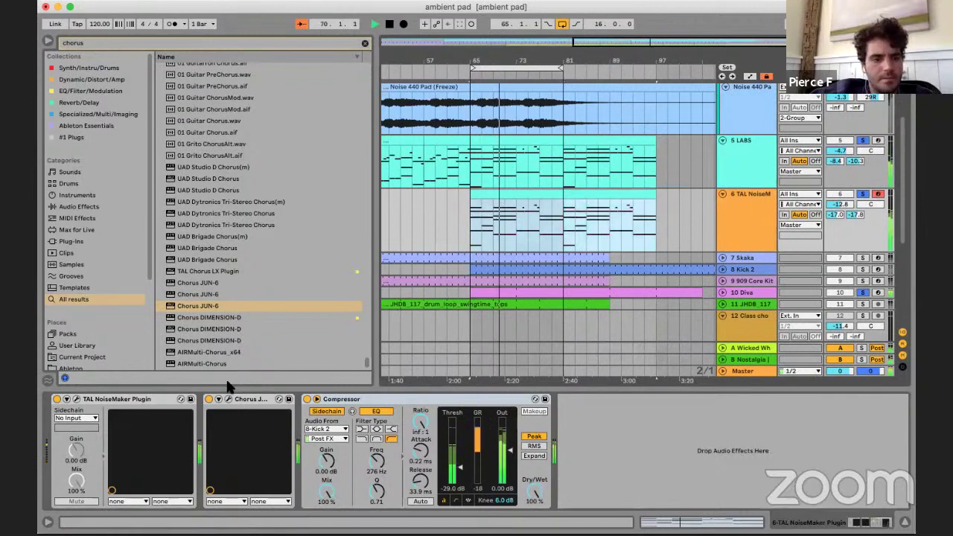
- Search the browser for "lfo" and insert the LFO device between TAL NoiseMaker and Chorus JUN-6
click(75, 400)
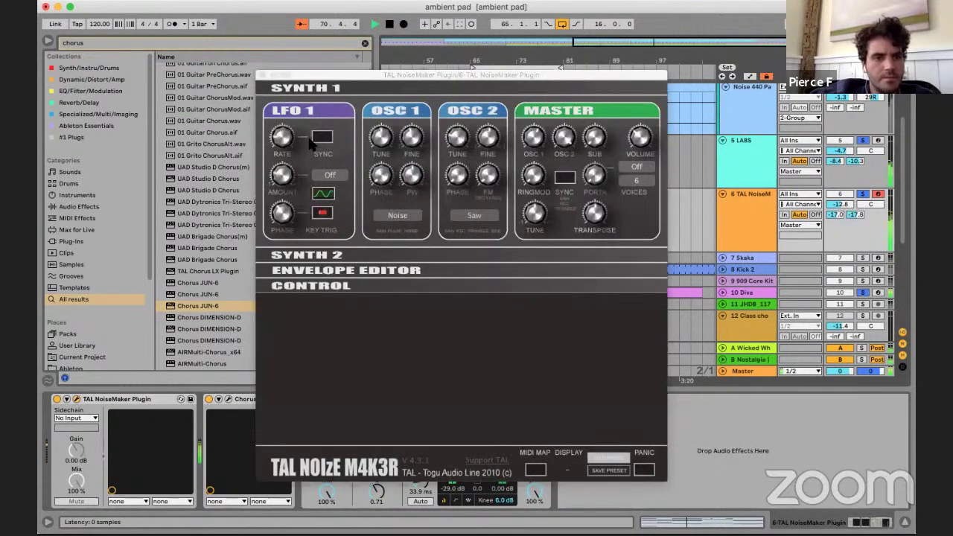
click(262, 77)
key(super+f)
text(lfo)
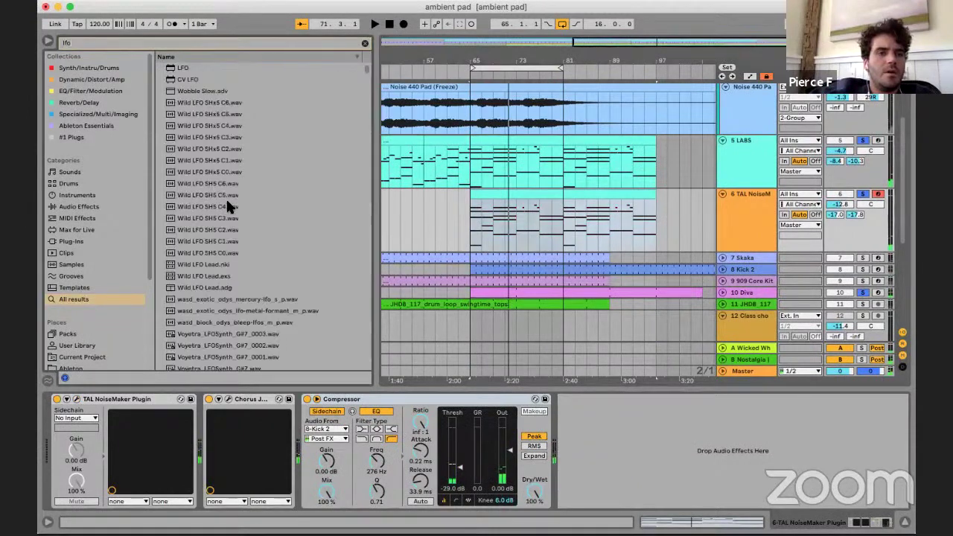
key(Down)
drag(214, 404, 210, 414)
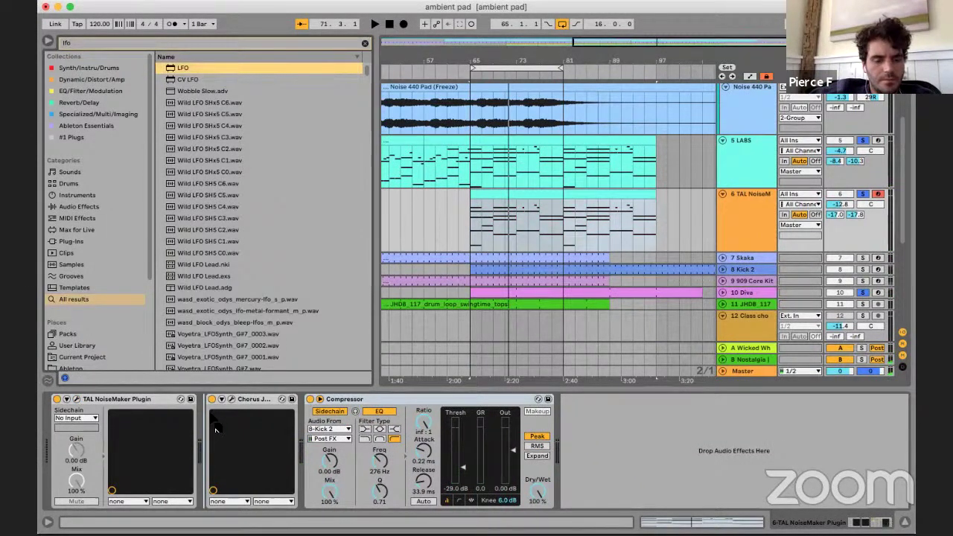
- Expose TAL NoiseMaker's filter cutoff as a configured parameter and map the LFO to it
click(66, 399)
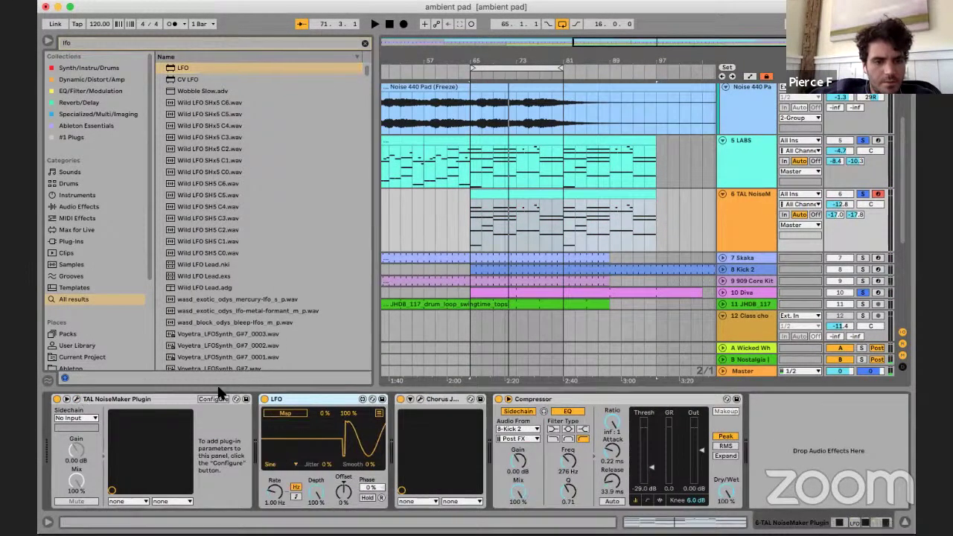
click(212, 399)
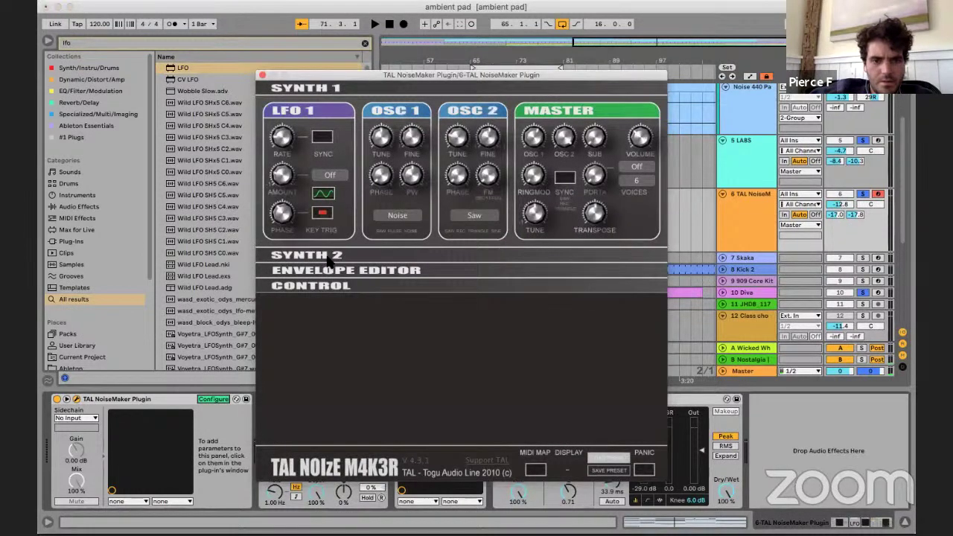
click(331, 260)
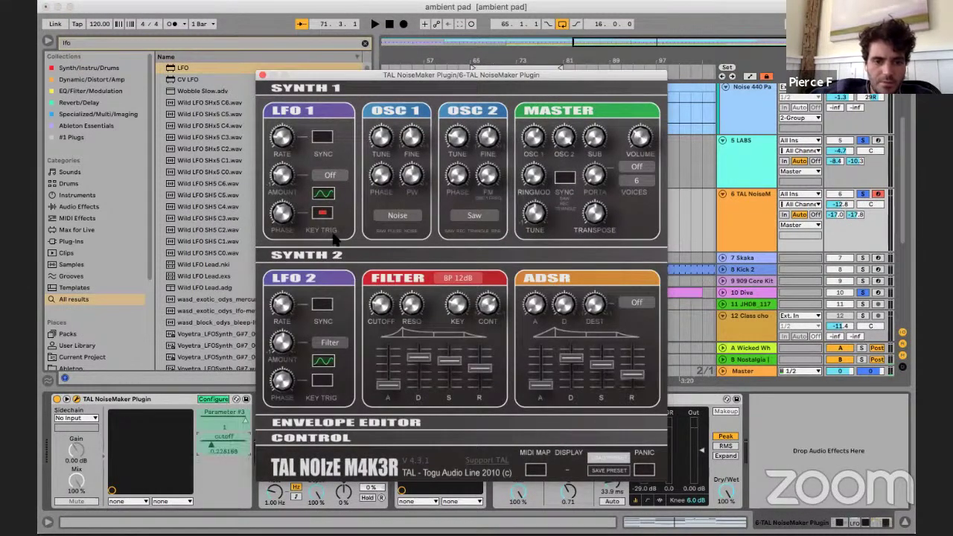
click(262, 74)
click(205, 441)
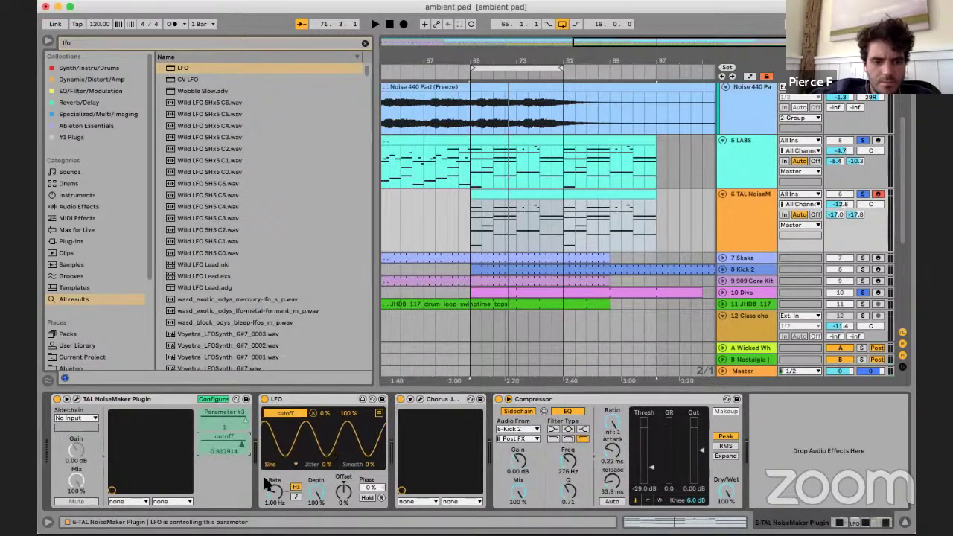
- Set the LFO to Random at 1.00 Hz with 11% jitter, 23% smooth and a 13–39% mapping range, and play the loop
drag(275, 491, 274, 512)
click(291, 465)
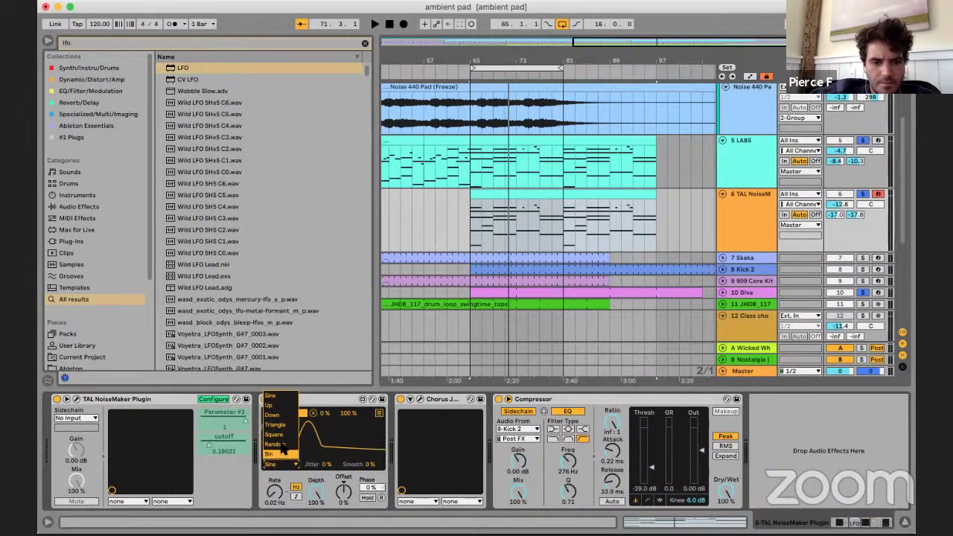
click(290, 480)
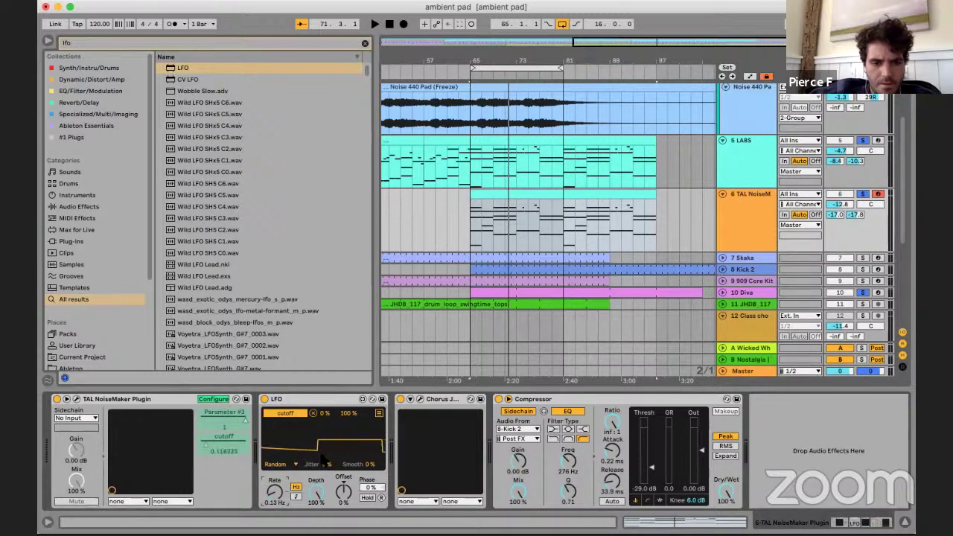
key(space)
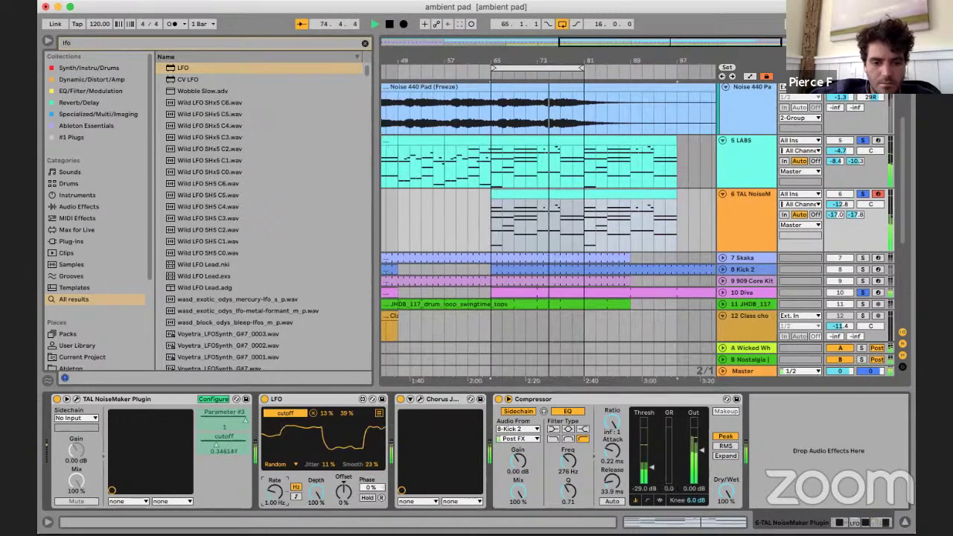
- Change the cutoff LFO to a Sine shape at 0.09 Hz with 6% offset and a 35–44% mapping range
drag(274, 489, 274, 507)
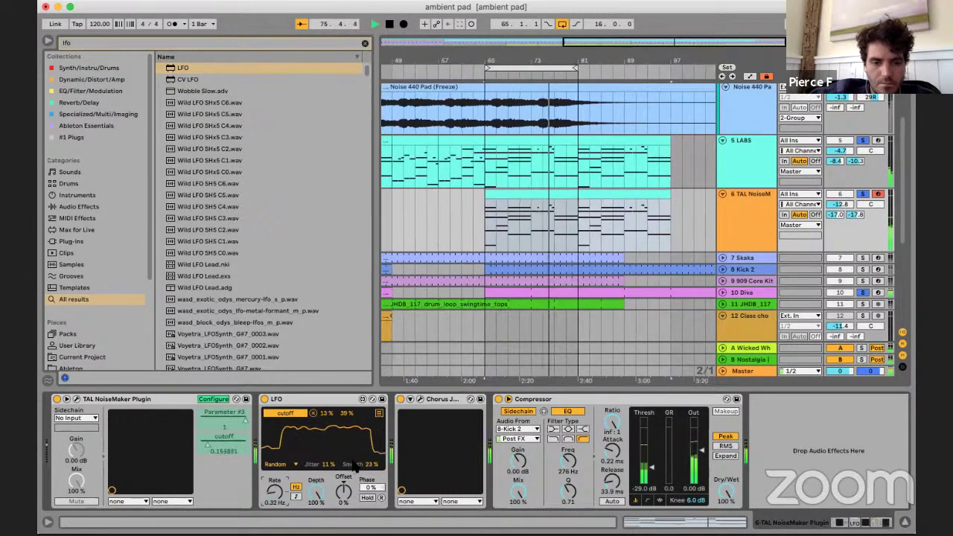
click(281, 464)
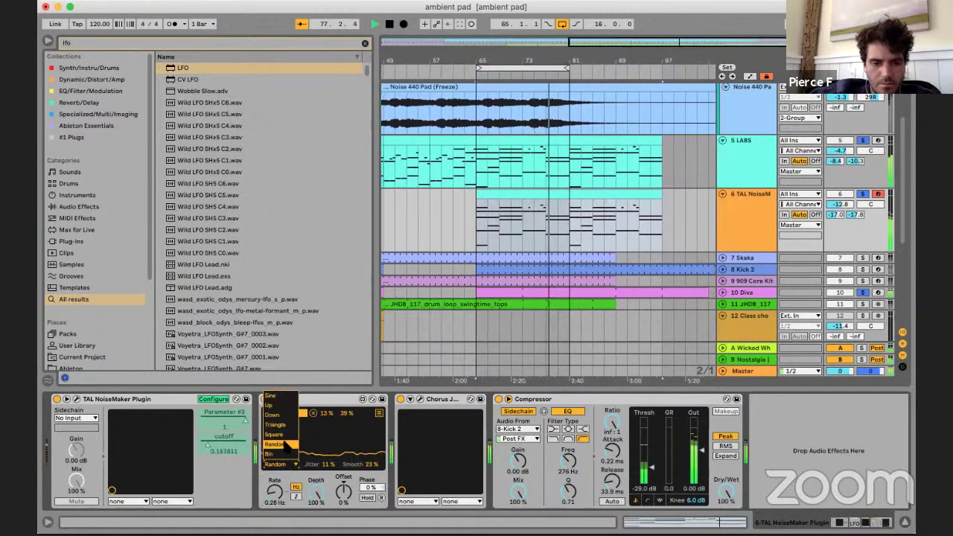
click(274, 396)
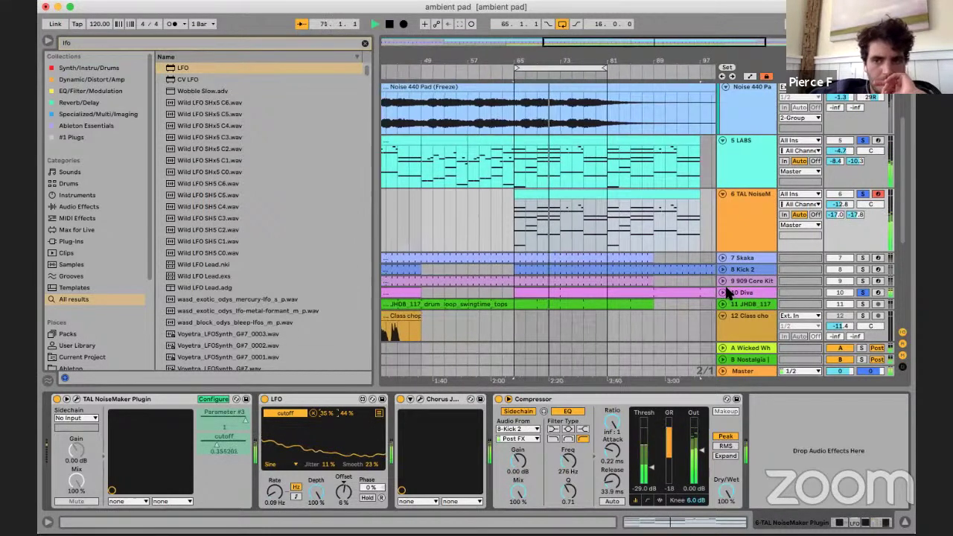
- Clear the soloed tracks and set the TAL NoiseMaker track volume to -11.6 dB
click(862, 140)
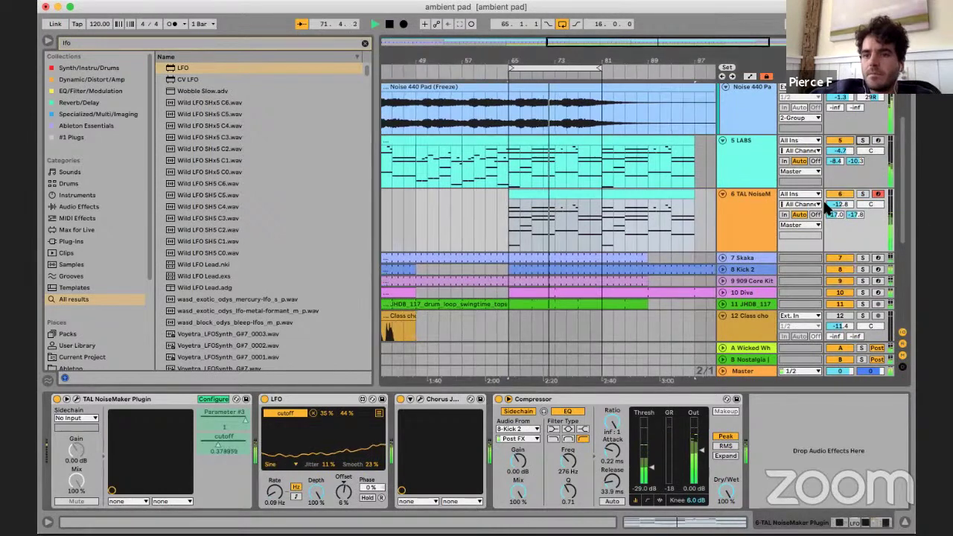
drag(837, 204, 837, 195)
click(681, 228)
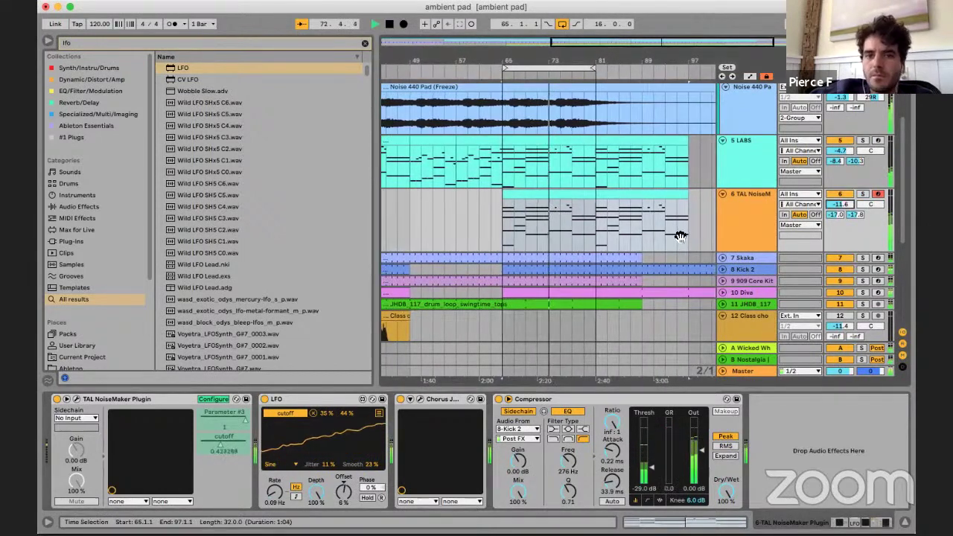
- Play the full mix through the transition into bar 65 and inspect the notes of the TAL NoiseMaker clip
click(512, 160)
click(523, 255)
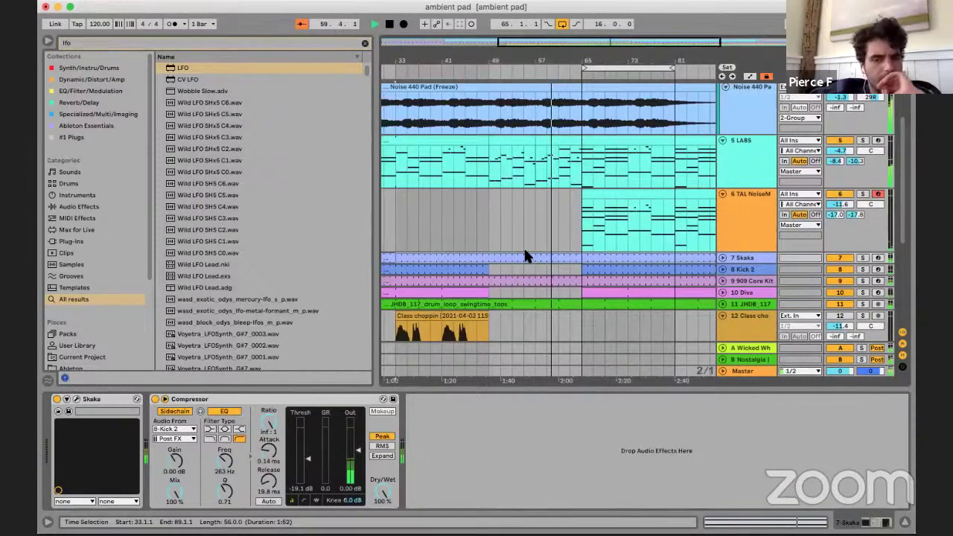
click(563, 230)
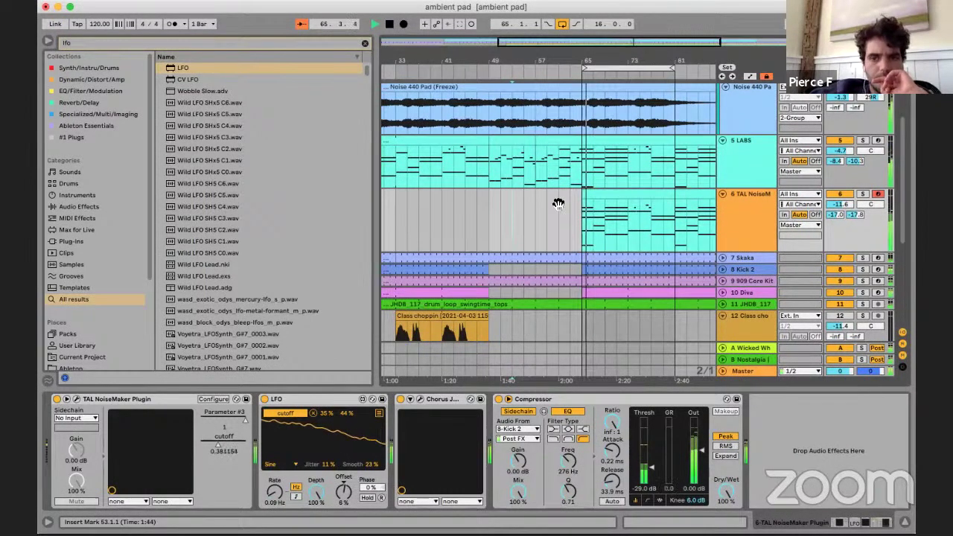
click(616, 201)
double_click(616, 201)
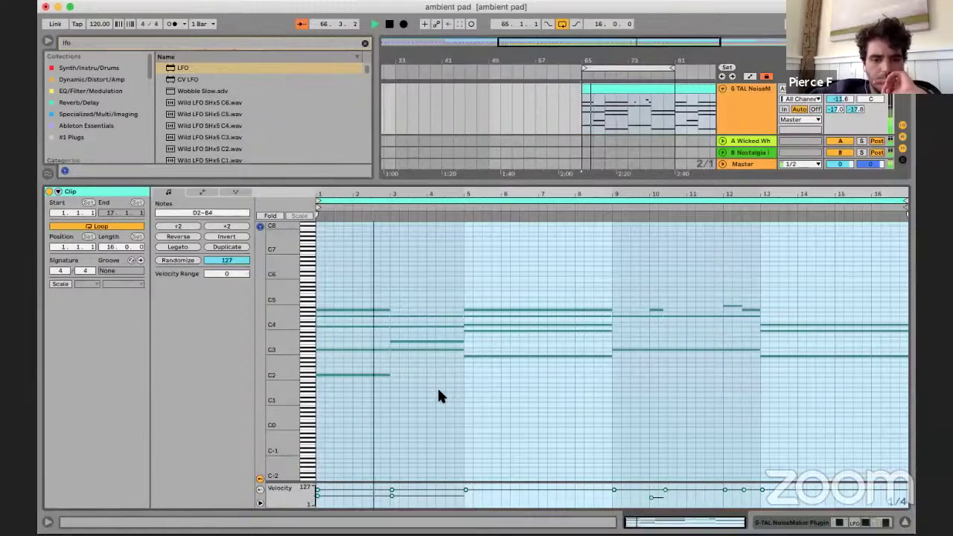
click(471, 270)
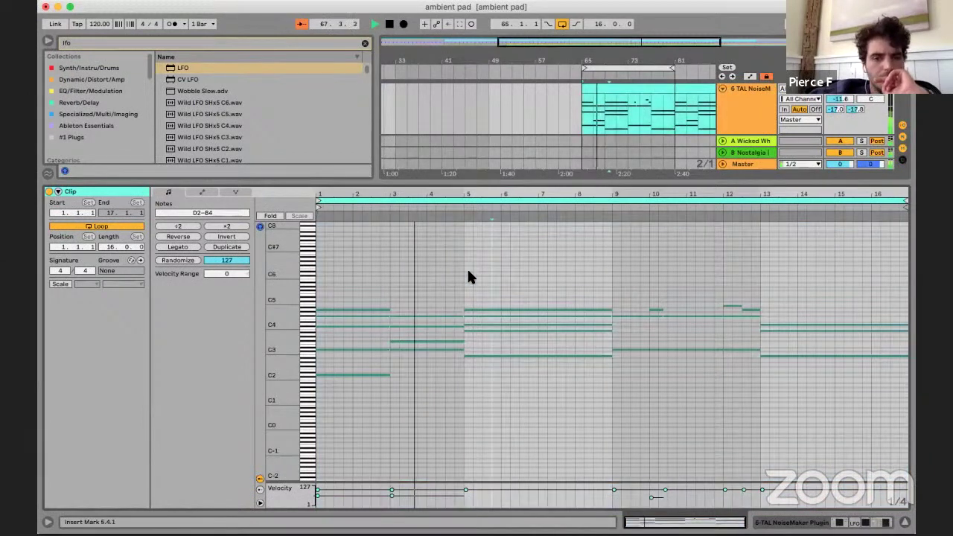
click(509, 273)
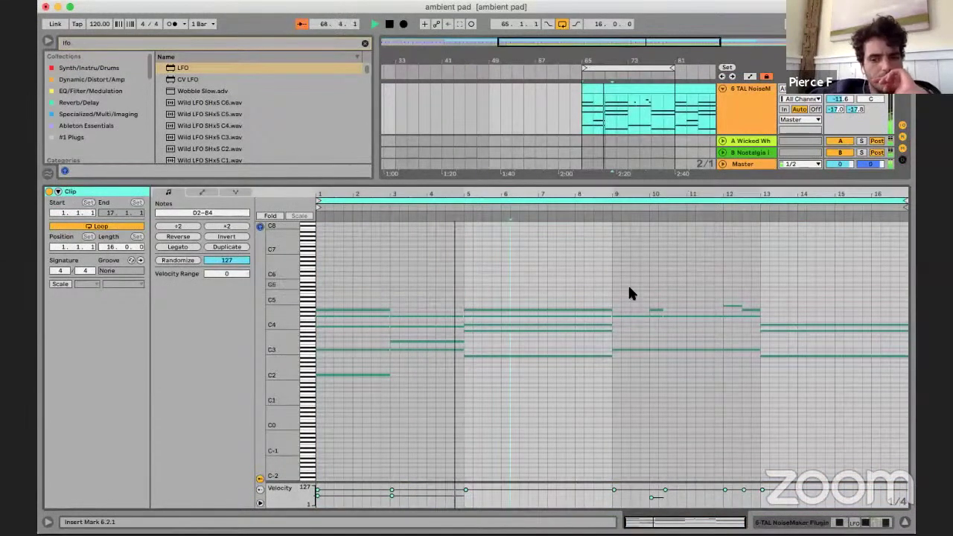
- Check the TAL NoiseMaker synth settings in its plug-in window and look over the tracks around bar 65 during playback
click(834, 521)
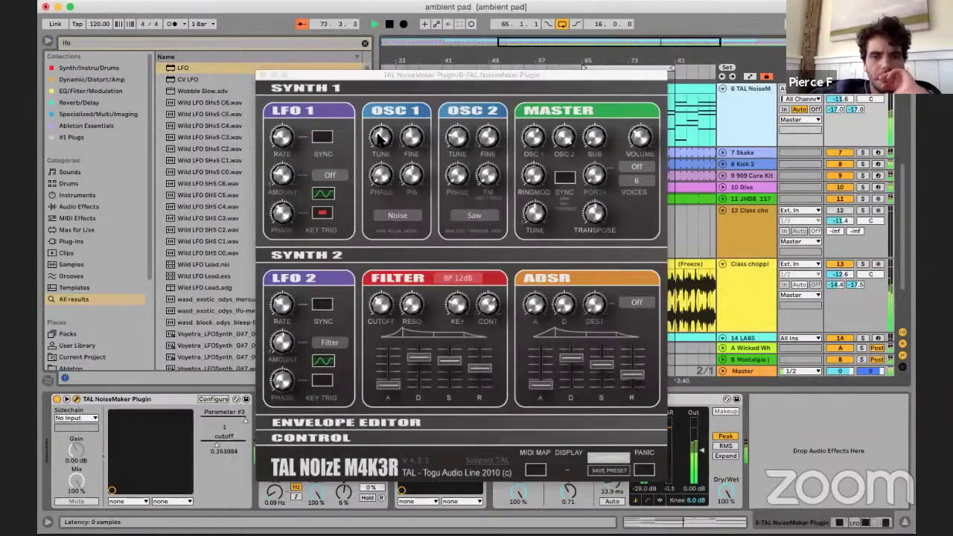
click(261, 76)
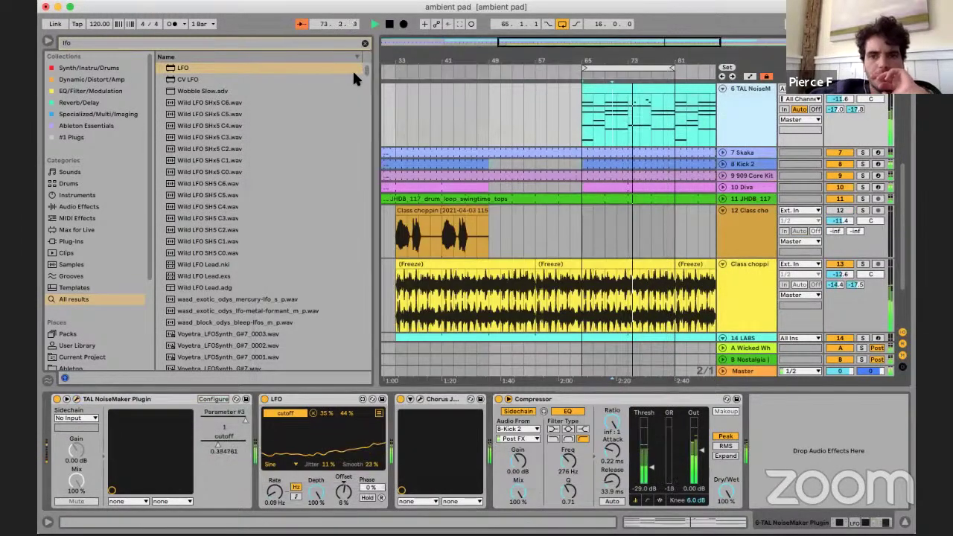
scroll(649, 152, up, 8)
scroll(565, 181, right, 3)
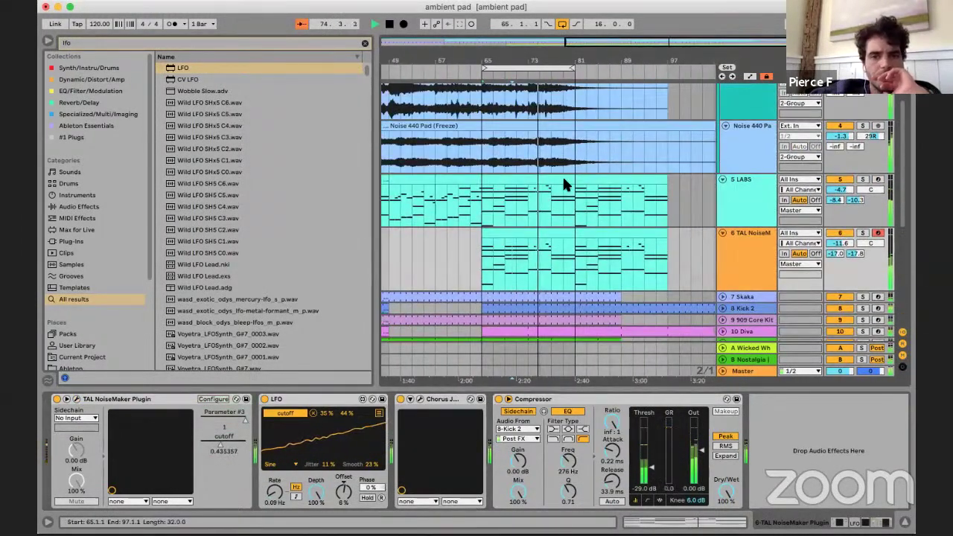
scroll(563, 186, down, 3)
scroll(563, 198, down, 5)
scroll(646, 169, up, 3)
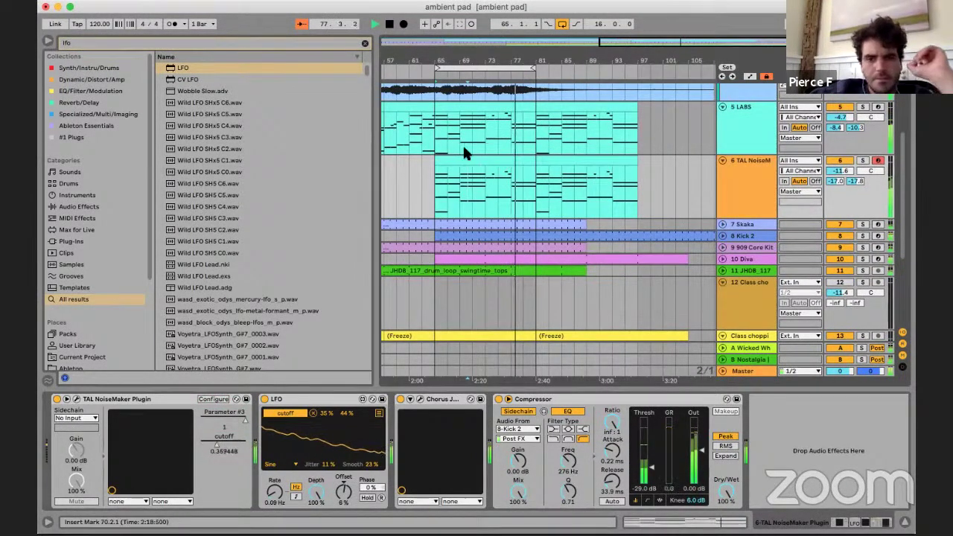
- Replay the section from bar 65, stop playback, and solo LABS and TAL NoiseMaker
key(space)
scroll(410, 191, left, 5)
key(space)
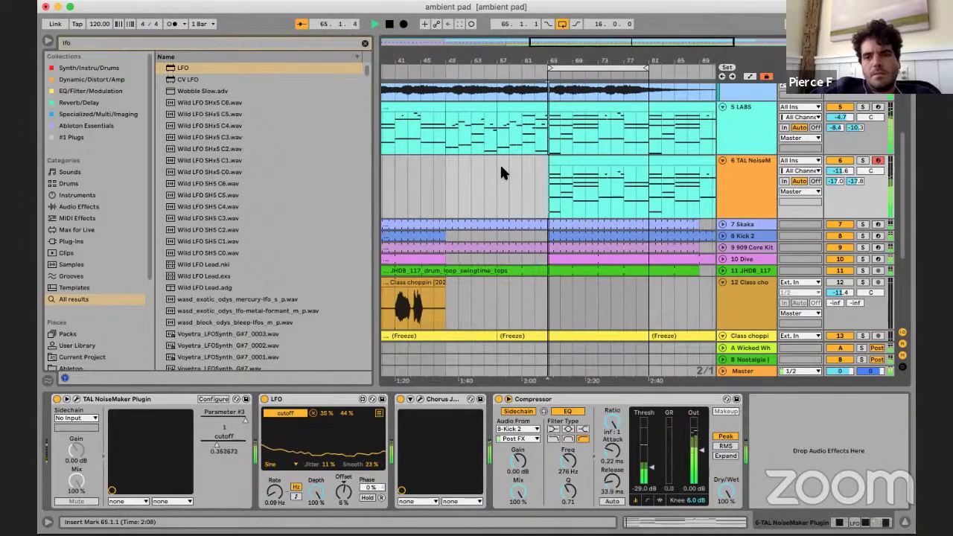
key(space)
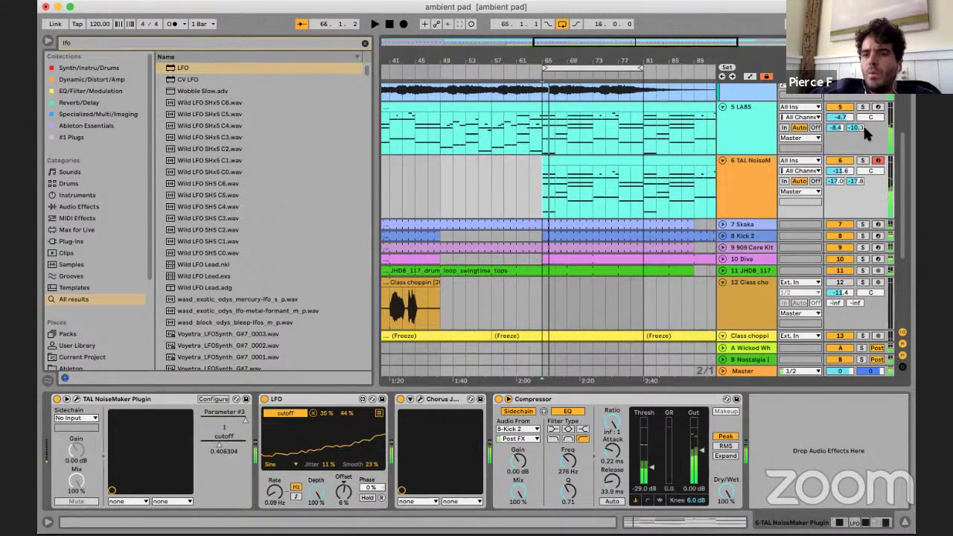
click(862, 106)
super+click(862, 160)
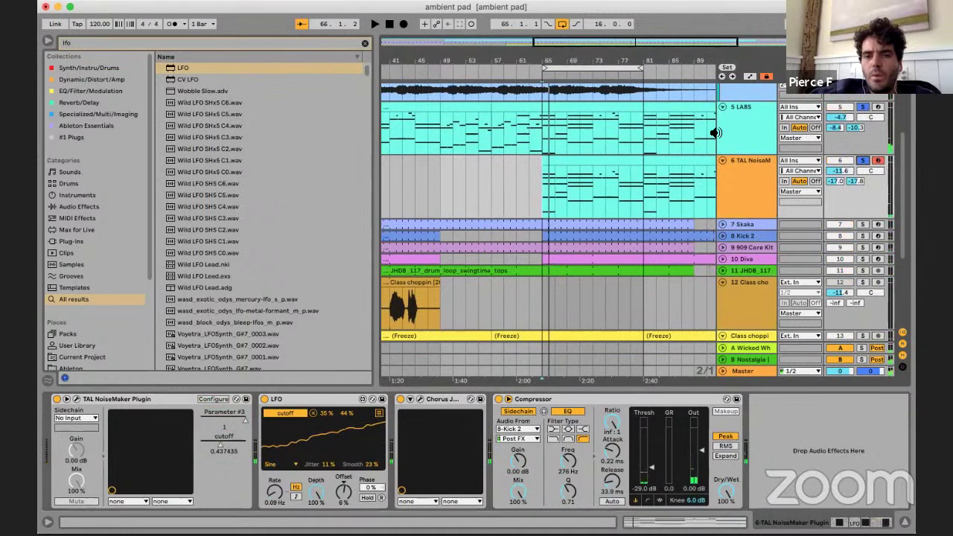
- In the LABS clip at bar 65, shorten both opening C#3 notes to one bar and add D3 in bar 2 and E3 in bar 4
double_click(576, 105)
click(390, 332)
click(385, 351)
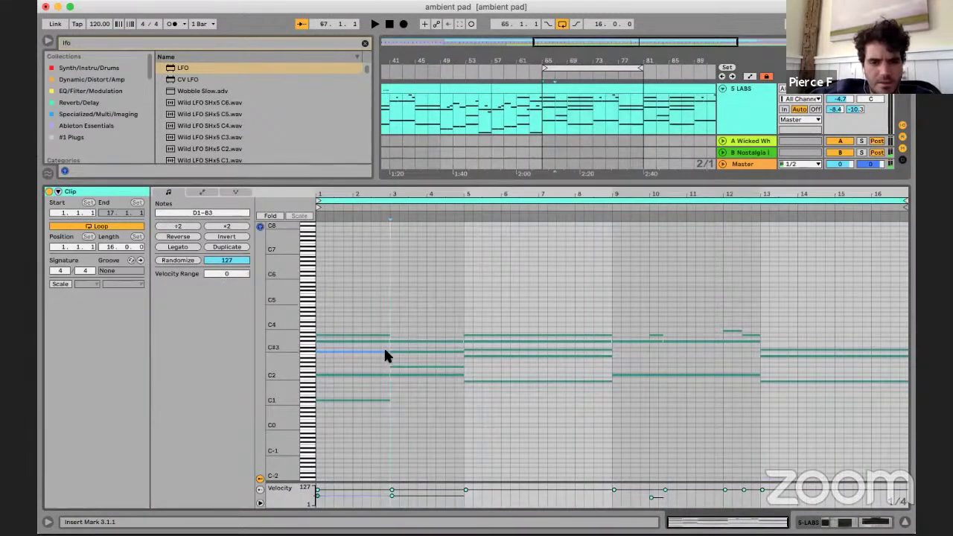
mouse_move(389, 352)
mouse_down()
mouse_move(336, 351)
mouse_move(387, 358)
mouse_move(376, 346)
mouse_up()
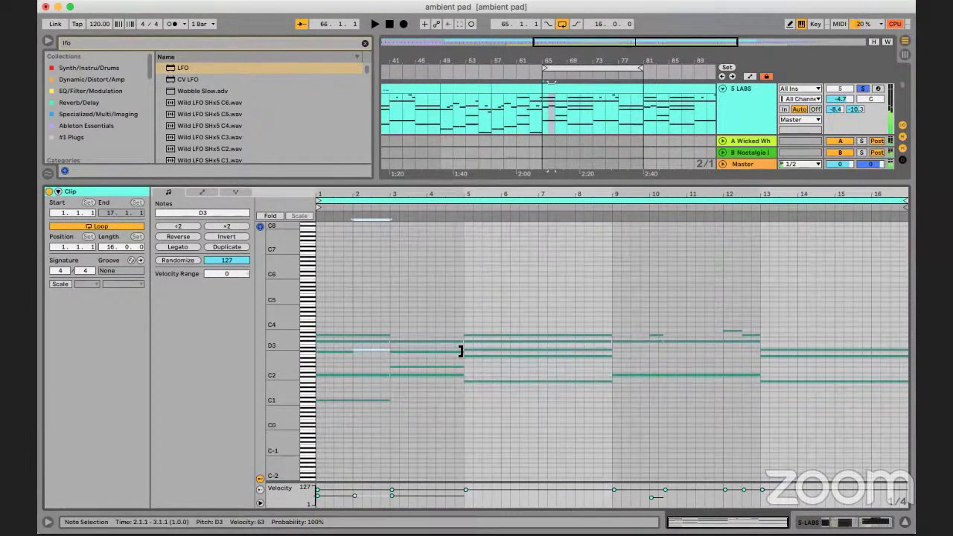
drag(462, 352, 411, 354)
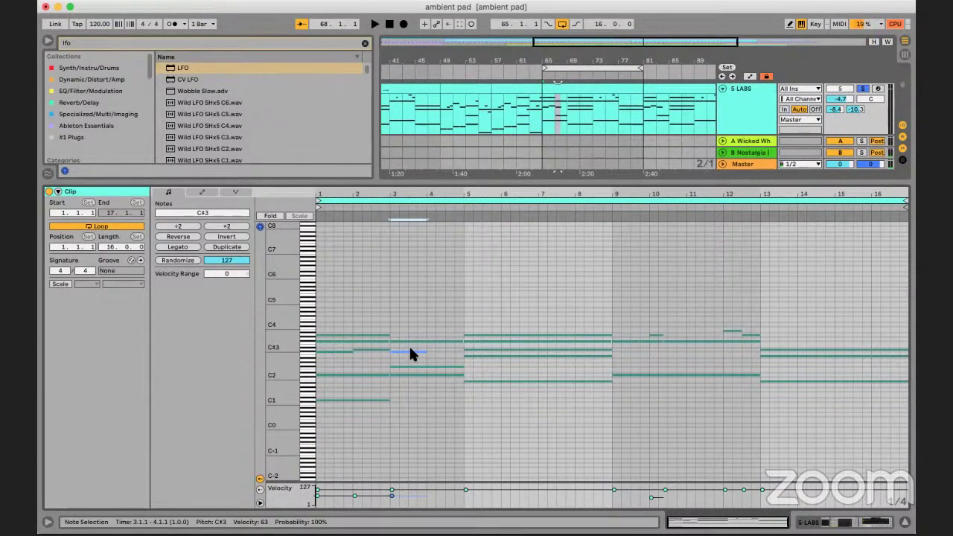
drag(410, 350, 450, 348)
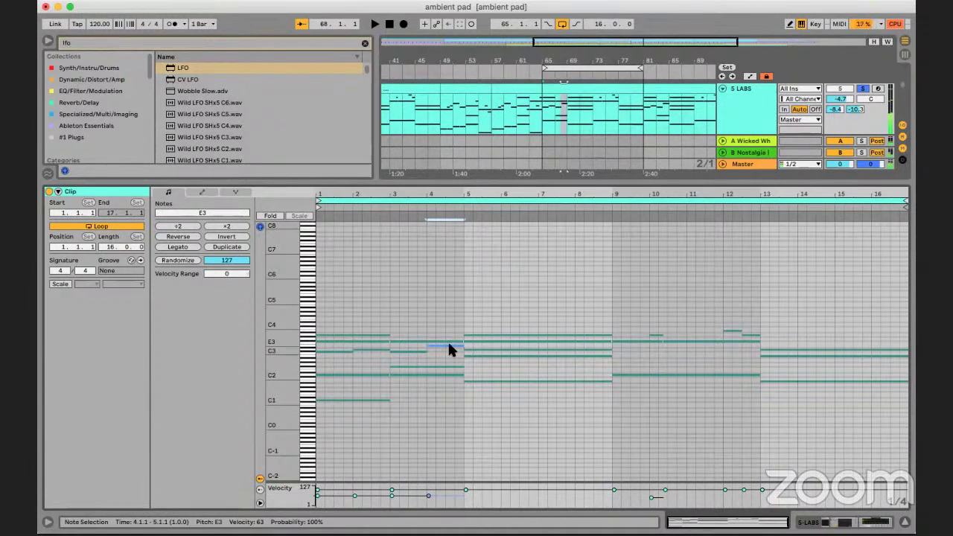
- Copy the edited LABS clip at bar 65 onto the TAL NoiseMaker track, replacing its clip
click(851, 517)
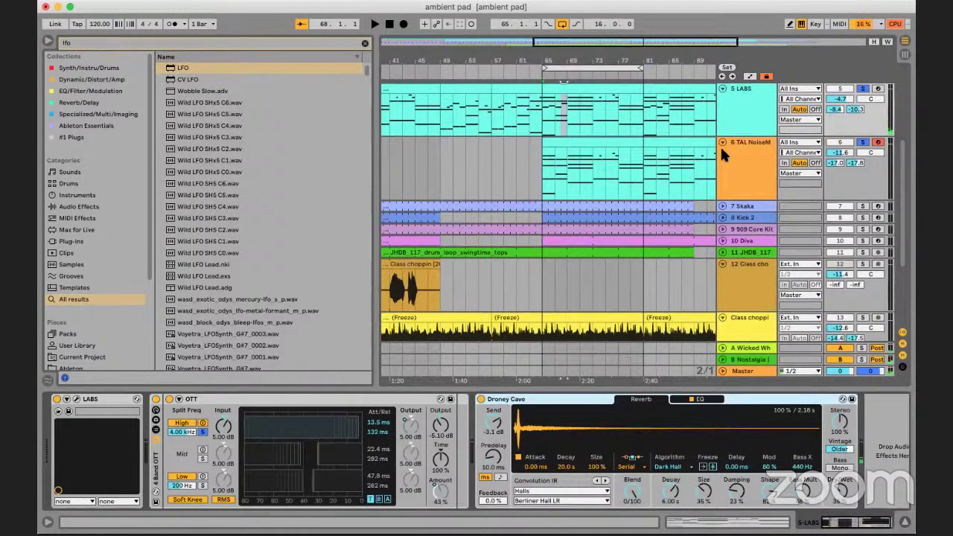
click(584, 135)
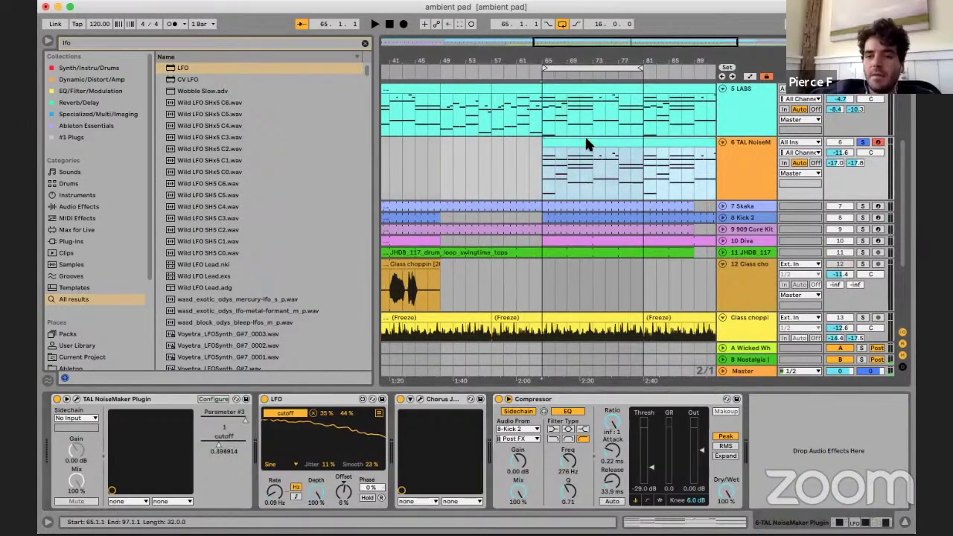
drag(579, 90, 578, 168)
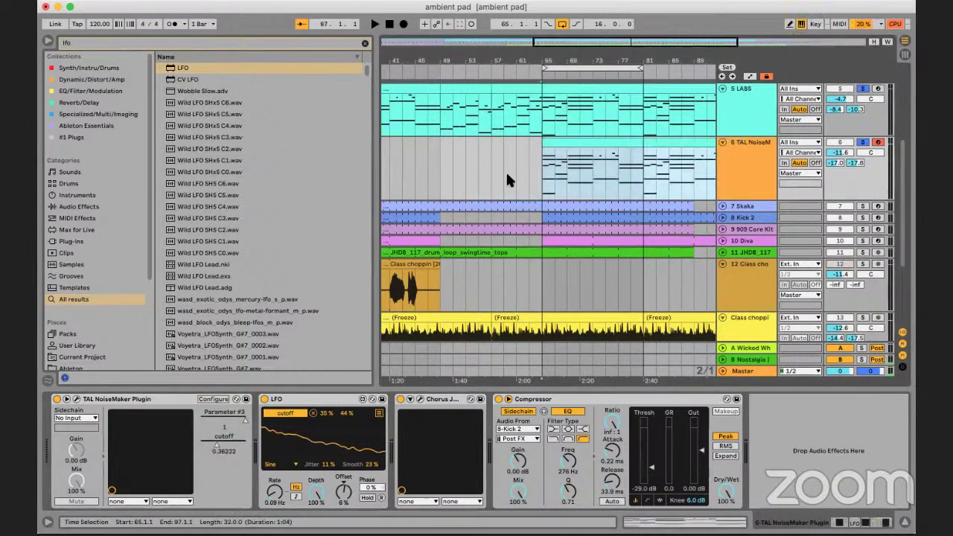
- Insert a new audio track directly below the TAL NoiseMaker track
scroll(505, 170, right, 2)
scroll(500, 170, down, 3)
click(480, 171)
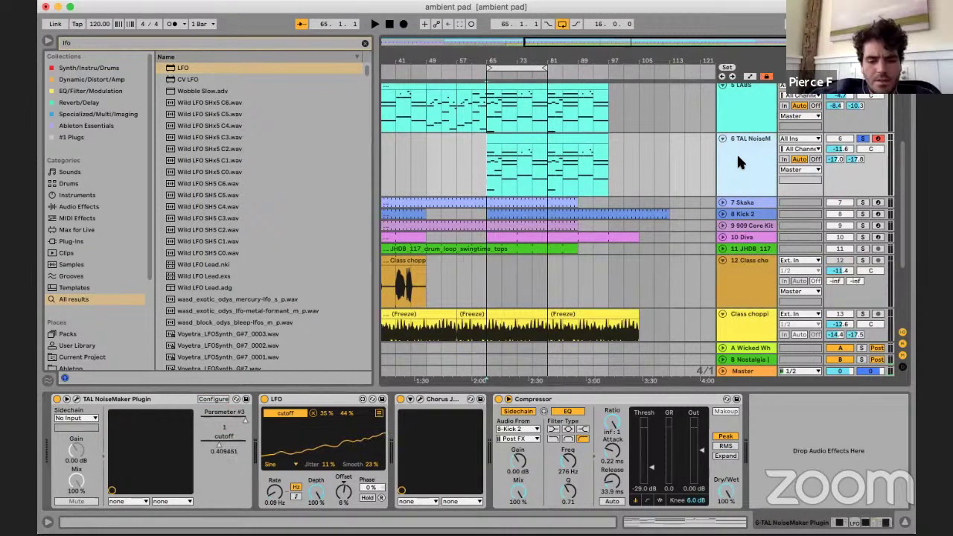
key(super+t)
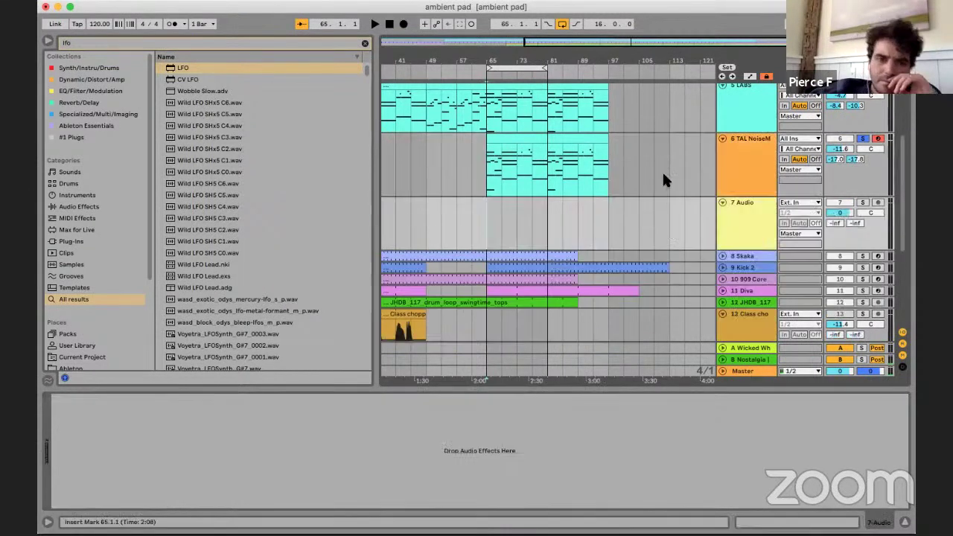
- Clear the browser search and open the All Samples 2018 folder
click(364, 43)
scroll(122, 238, down, 3)
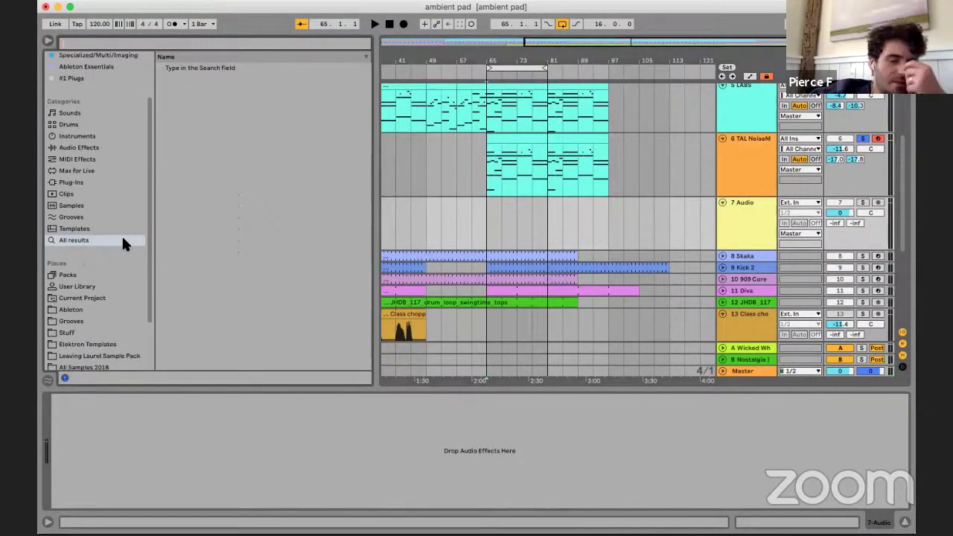
scroll(123, 240, down, 2)
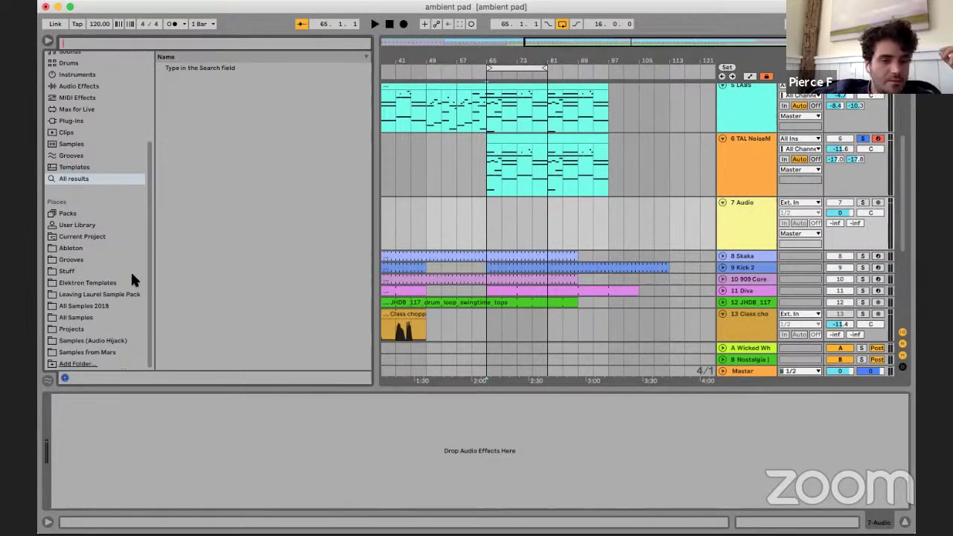
click(123, 292)
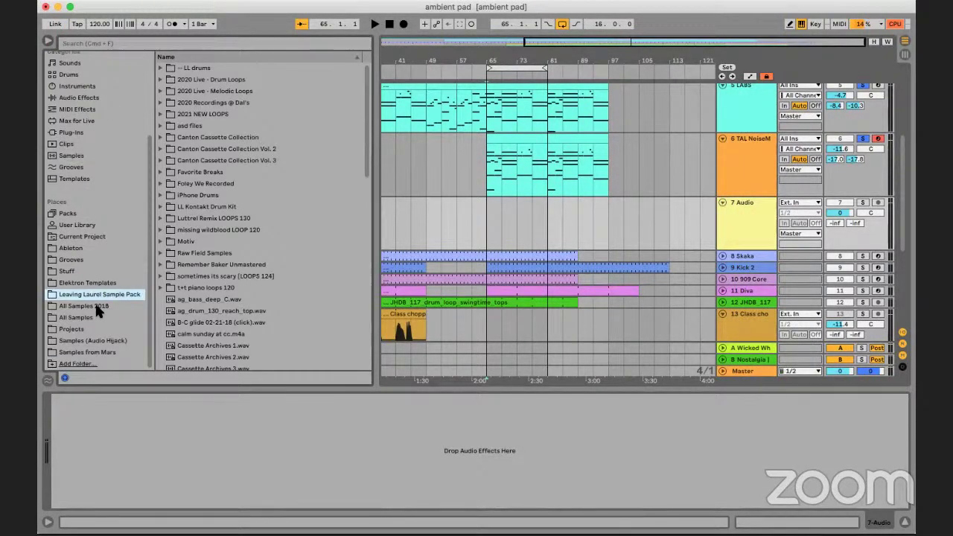
click(83, 306)
scroll(220, 183, up, 10)
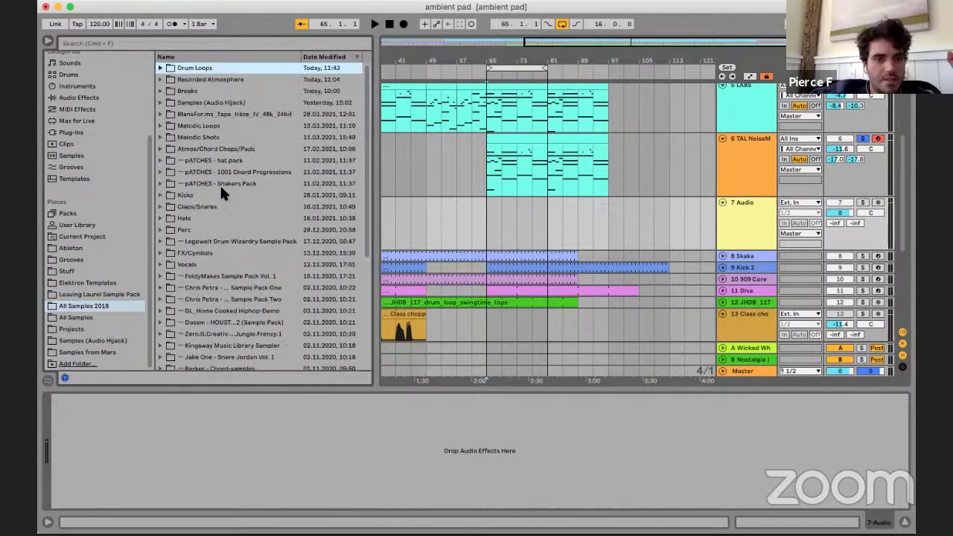
- Unfold the TRFDC Station Announcement track and audition its clip
scroll(560, 160, up, 5)
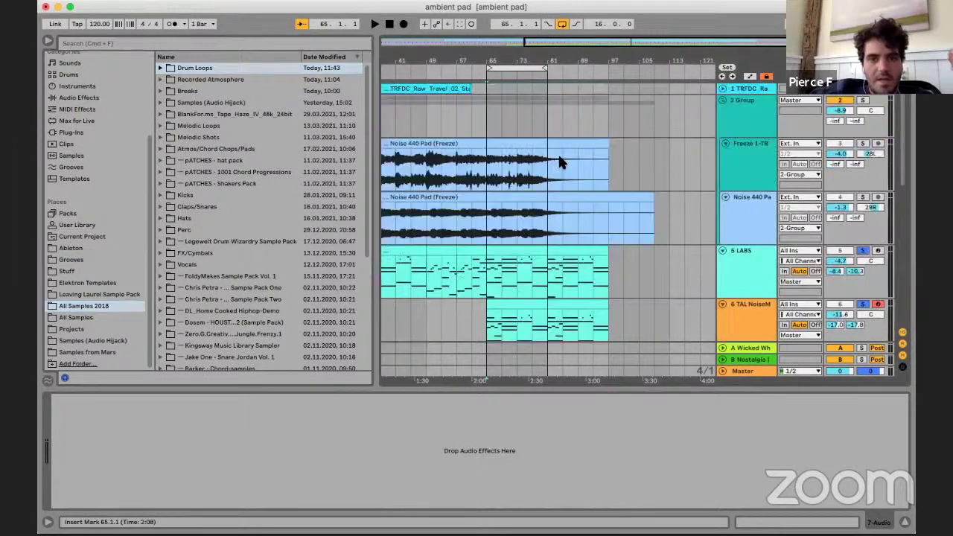
click(423, 87)
key(minus)
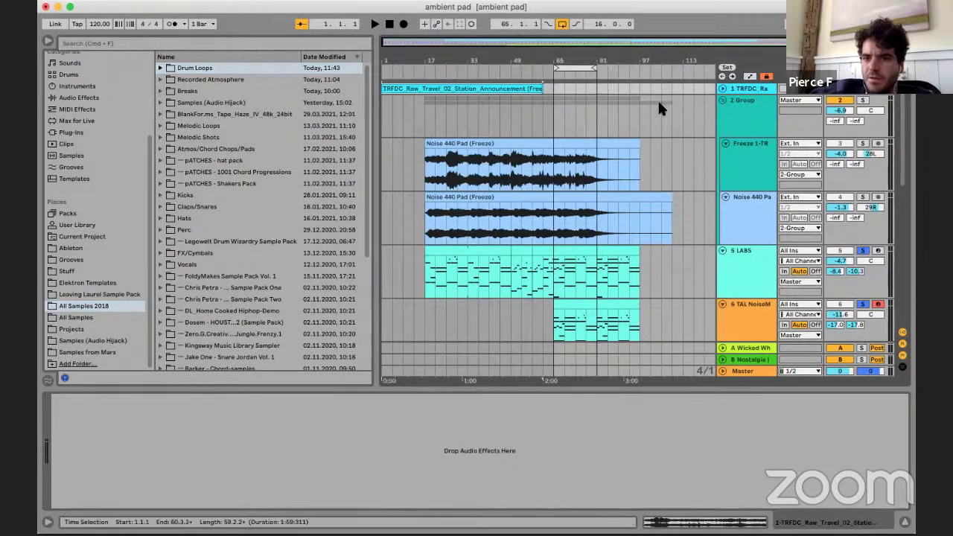
click(721, 88)
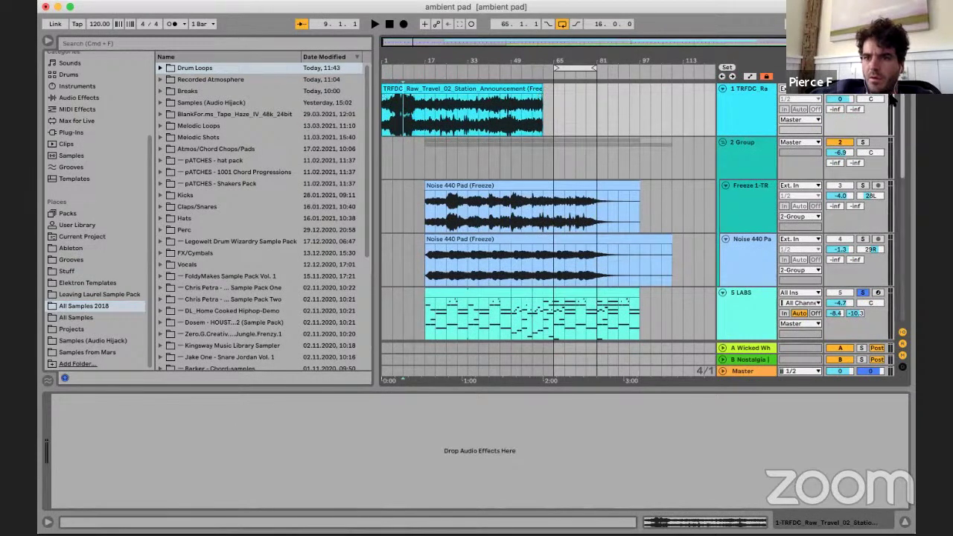
key(space)
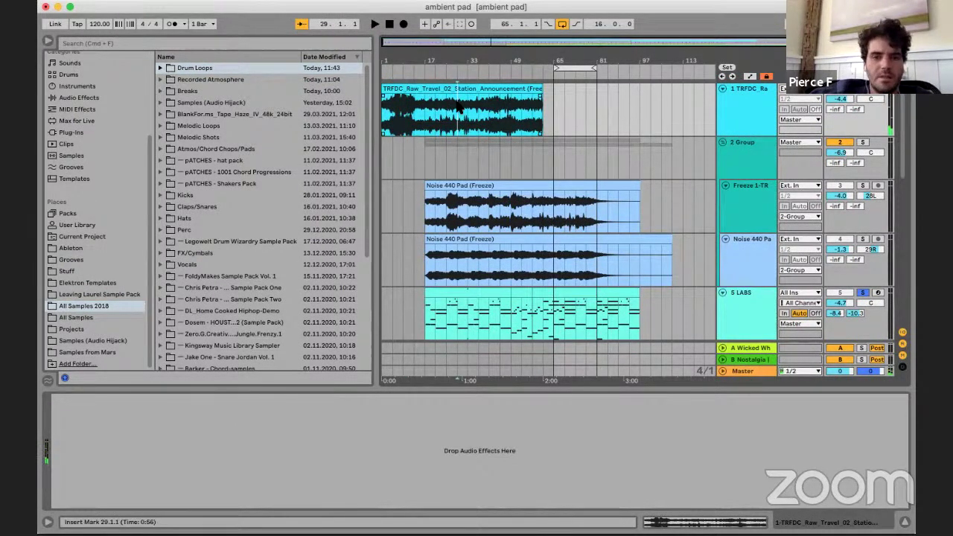
- Open the Recorded Atmosphere folder and look through its samples for the station announcement recording
double_click(206, 79)
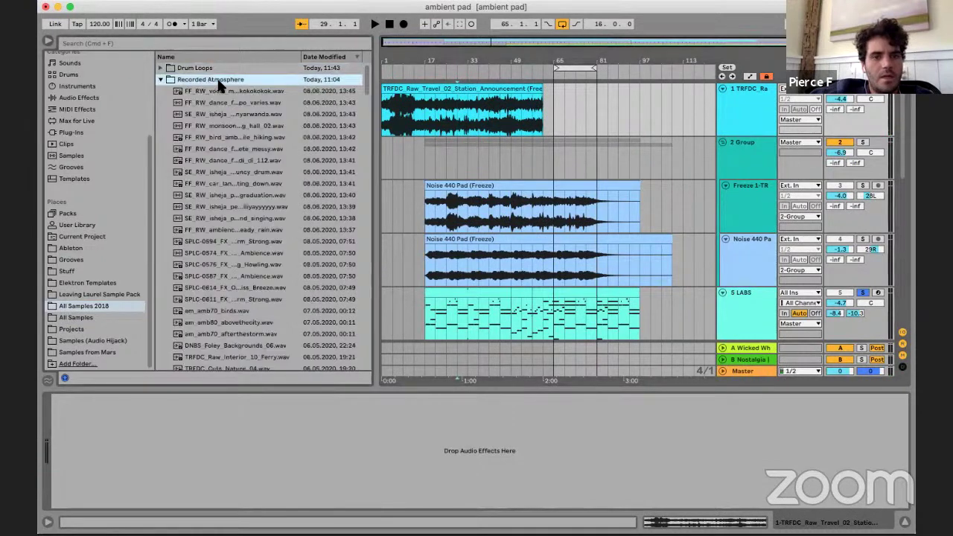
scroll(260, 176, down, 4)
scroll(260, 176, up, 3)
scroll(260, 176, down, 20)
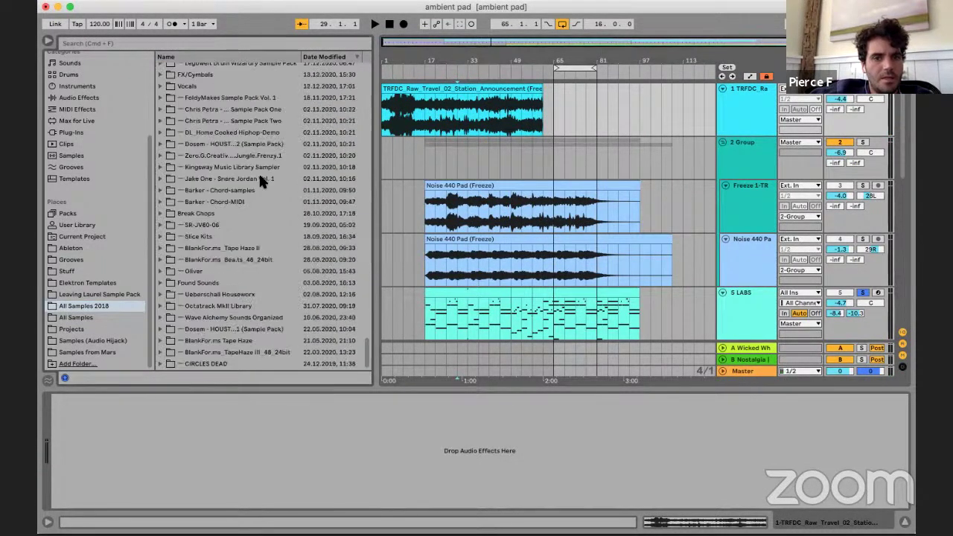
scroll(255, 136, up, 6)
scroll(255, 132, up, 5)
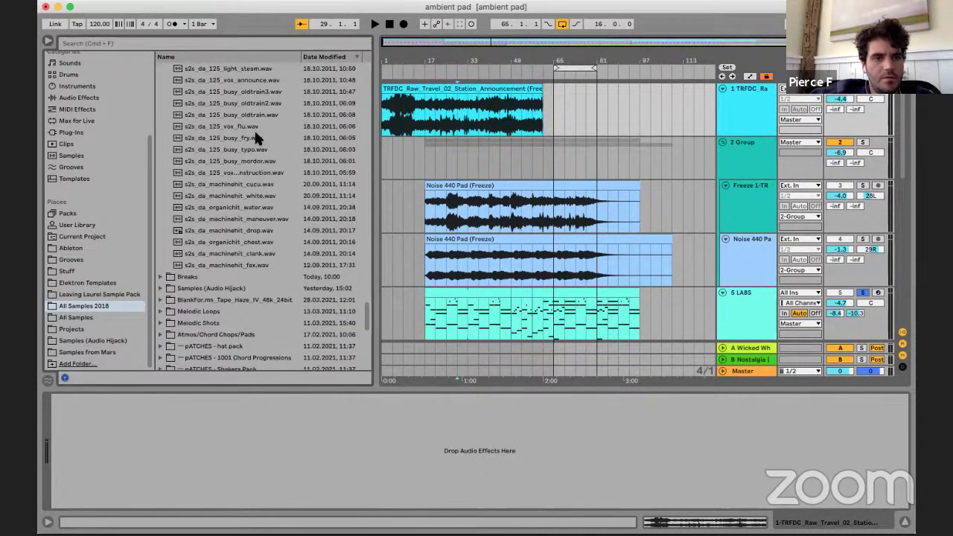
- Search the browser for "Raw_travel" and place TRFDC_Raw_Travel_02_Station_Announcement.wav at bar 65 on the empty audio track 7
key(super+f)
text(Raw)
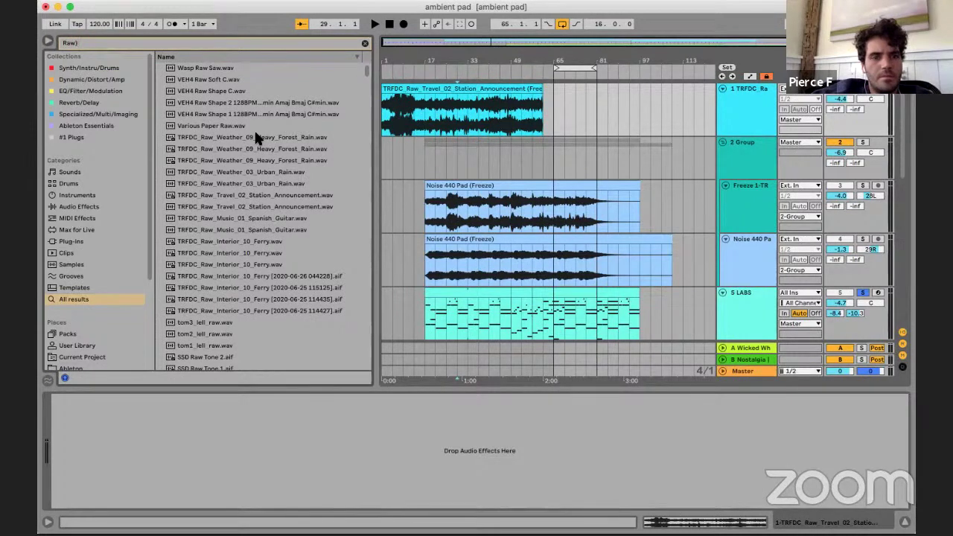
text(_trave)
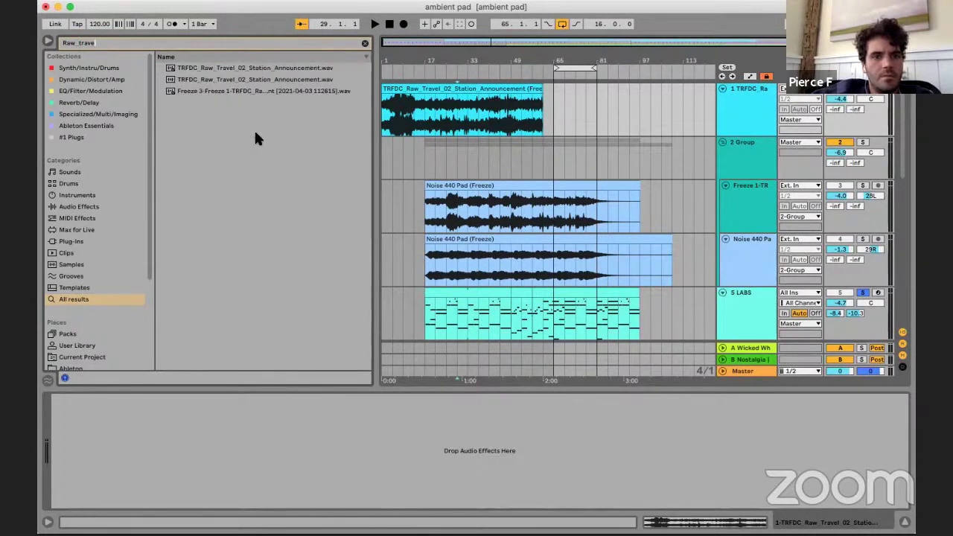
text(l)
click(231, 69)
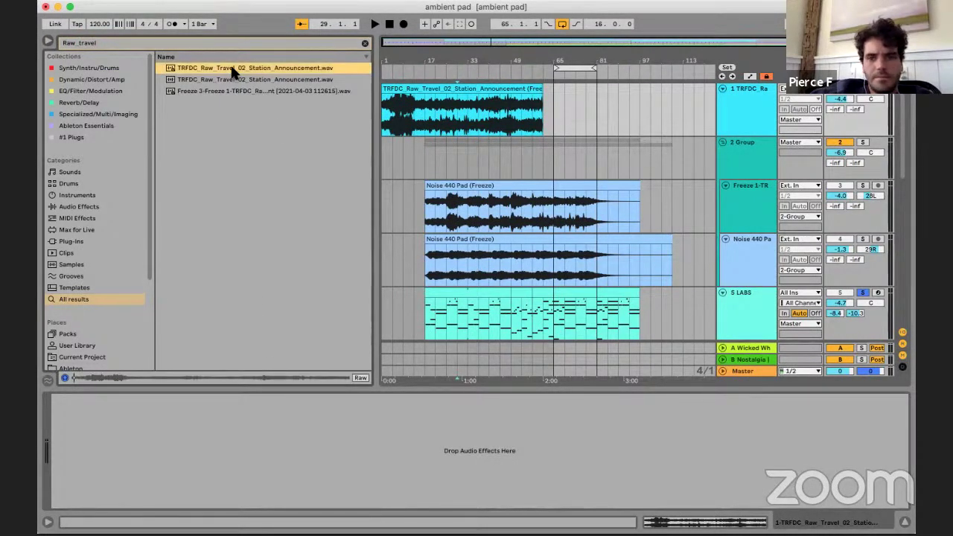
scroll(543, 175, down, 8)
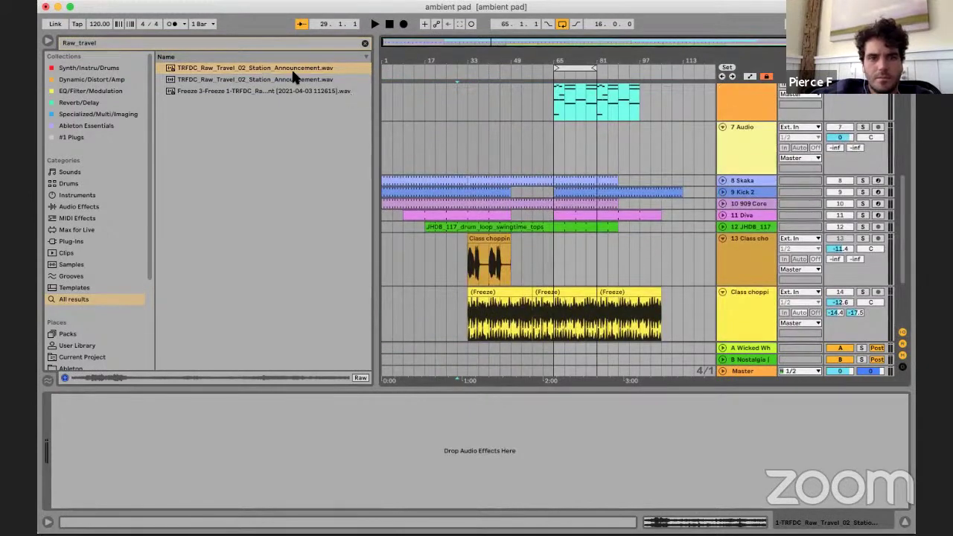
drag(292, 72, 559, 145)
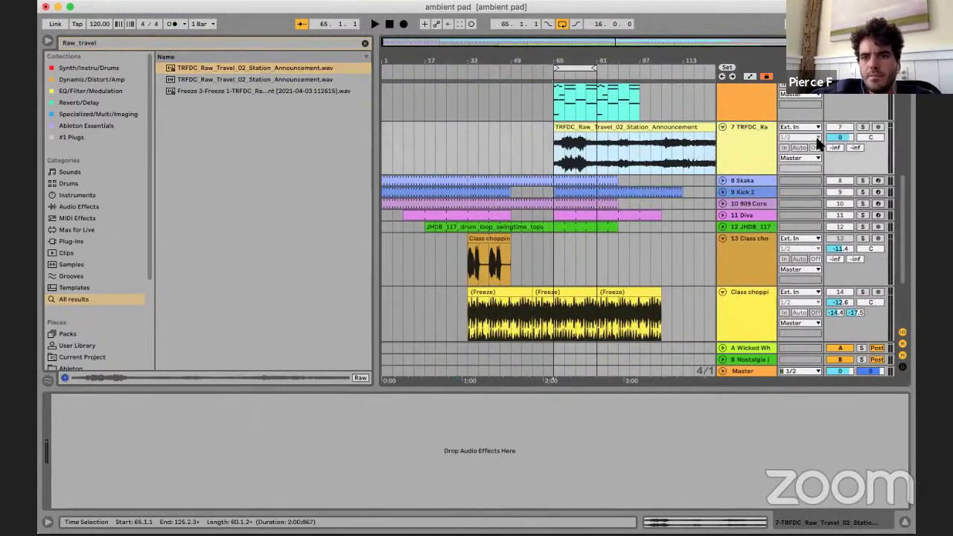
- Set the new station announcement track to -5.8 dB, solo it, and audition the opening bars of its clip
click(862, 127)
click(564, 145)
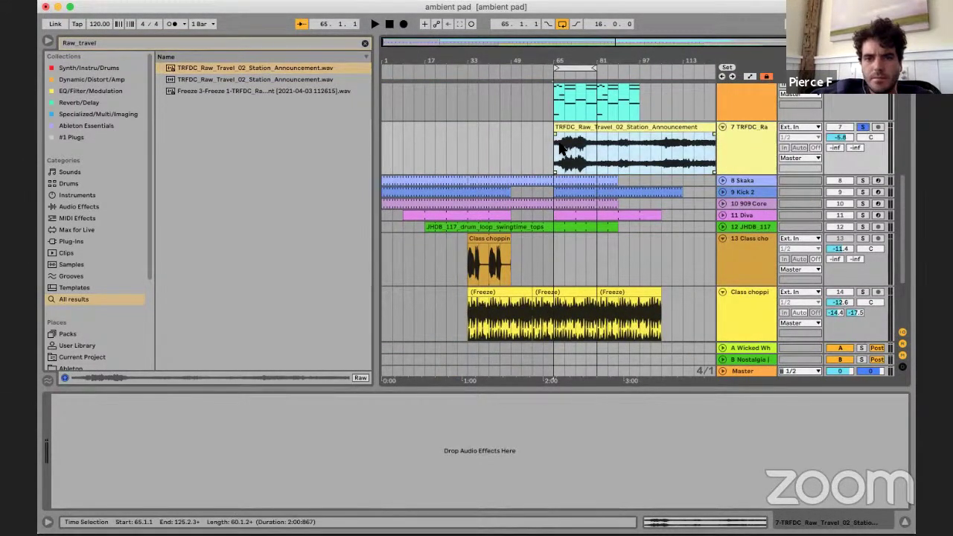
key(plus)
key(plus)
key(space)
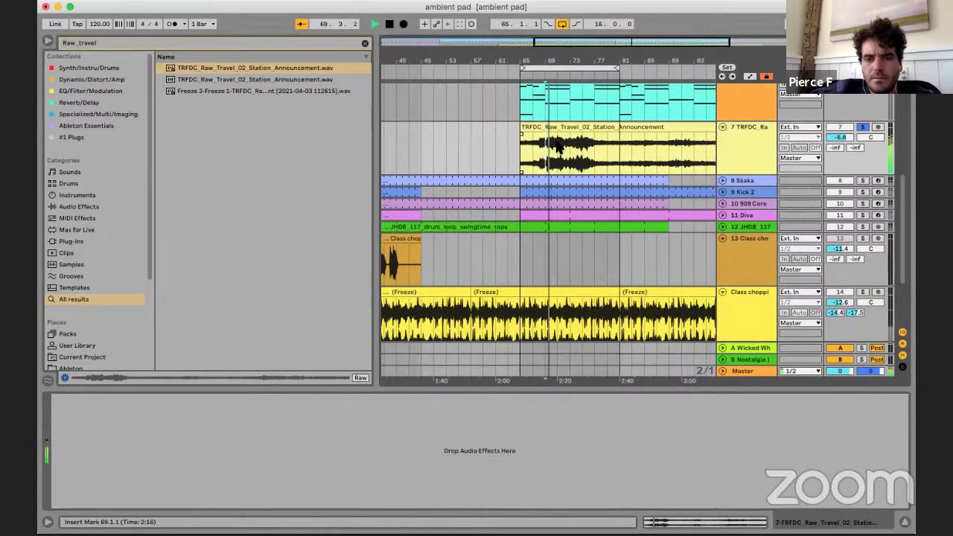
key(space)
scroll(533, 152, up, 4)
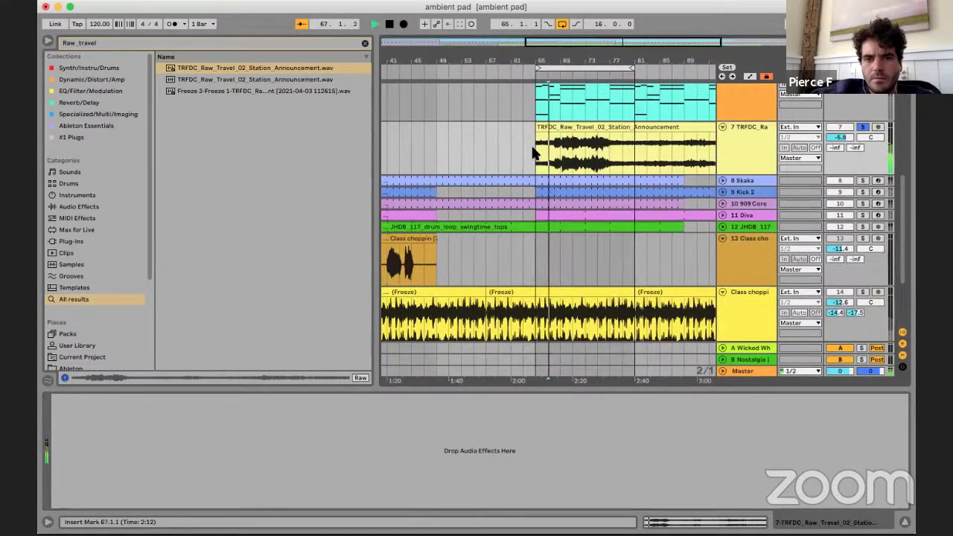
click(549, 153)
key(space)
scroll(556, 156, up, 1)
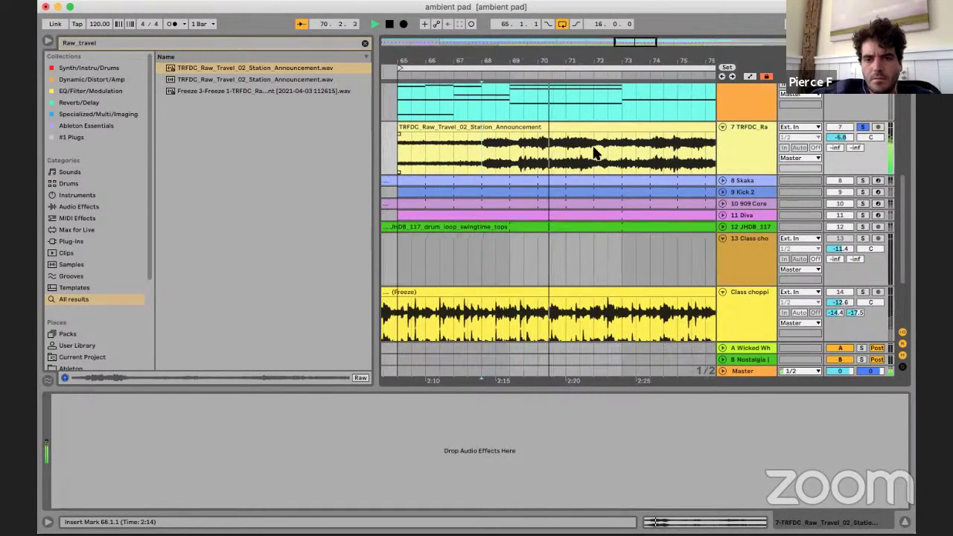
- Audition the station announcement clip on track 7 from bars 72, 83 and 95 in search of a usable sound
click(594, 153)
scroll(648, 152, down, 3)
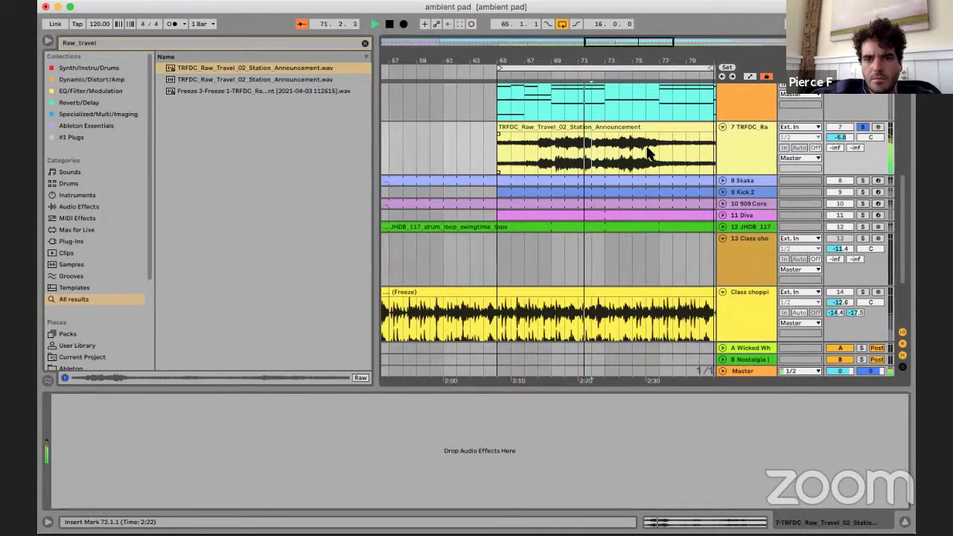
scroll(628, 153, right, 4)
click(587, 155)
key(space)
key(space)
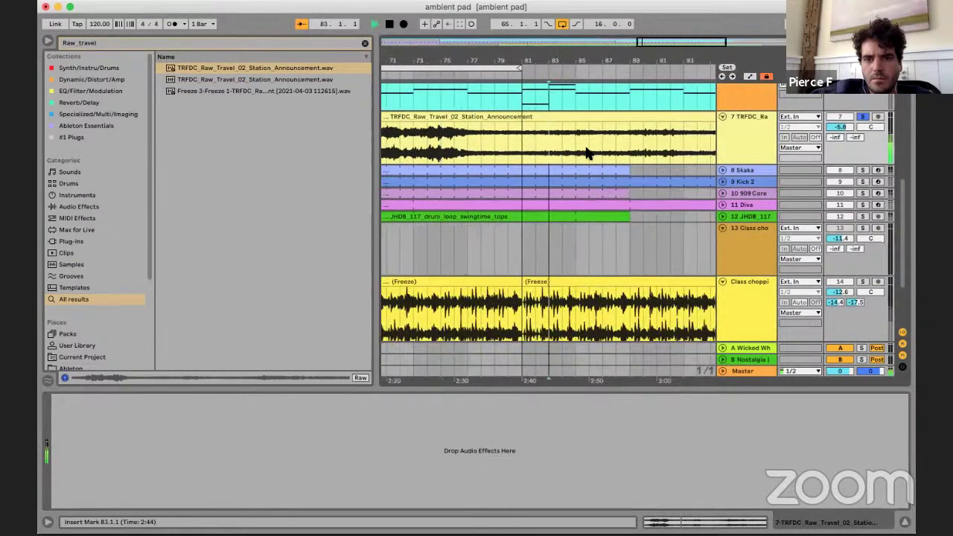
scroll(538, 121, right, 4)
key(space)
key(space)
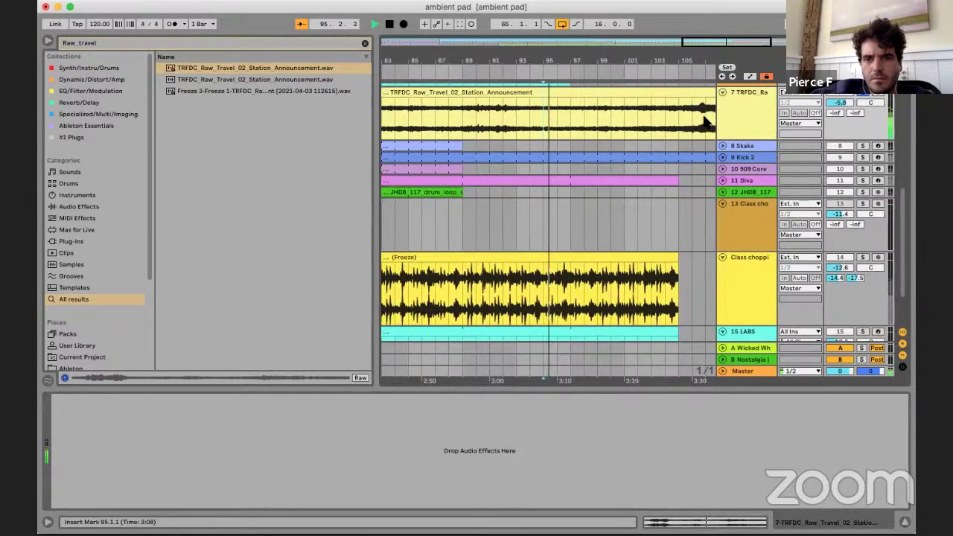
- Audition the loud swell in the station announcement clip around bars 106 and 107 to locate a cut point
click(701, 119)
key(space)
key(space)
scroll(513, 125, up, 3)
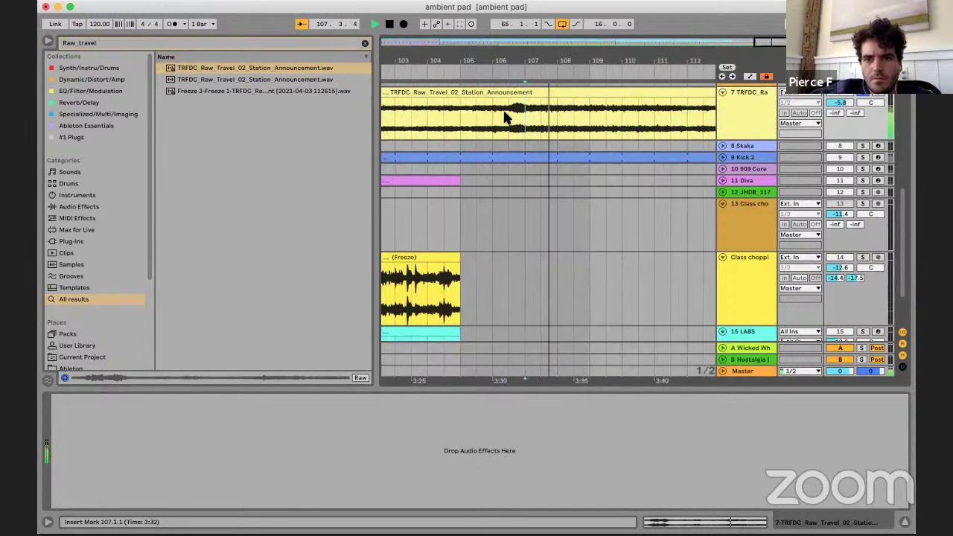
click(506, 116)
key(space)
scroll(508, 118, up, 4)
key(space)
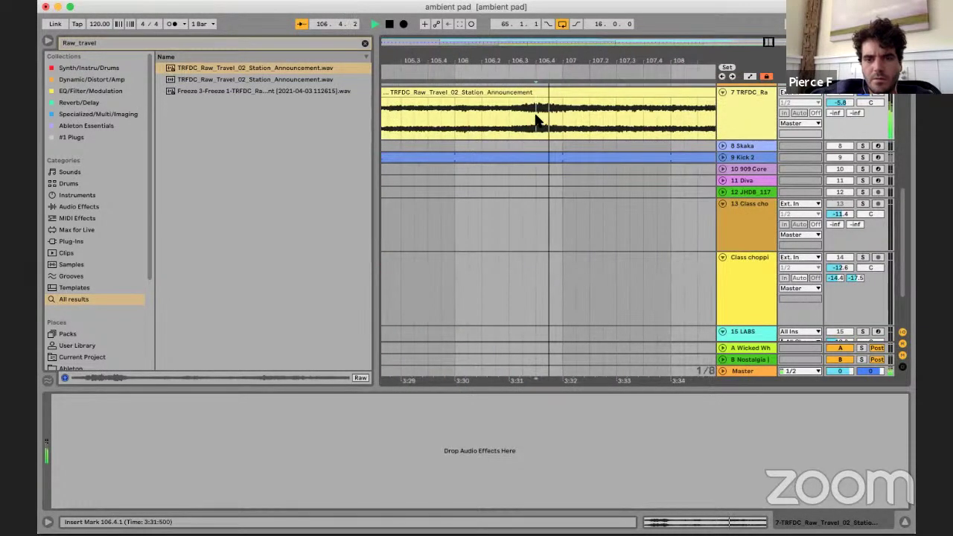
- Split the station announcement clip at 106.4.3 and delete the portion before the cut
click(494, 113)
key(space)
click(483, 117)
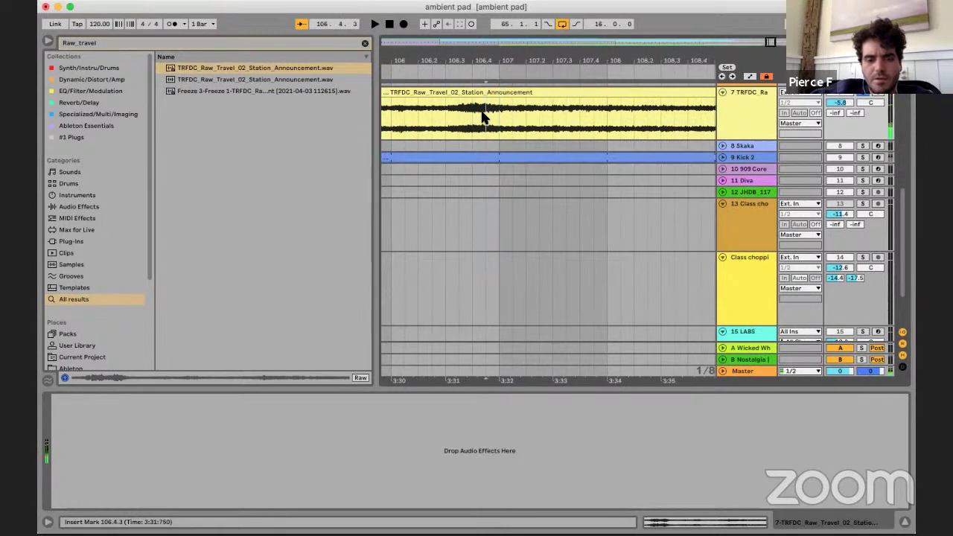
key(super+e)
click(471, 94)
key(Delete)
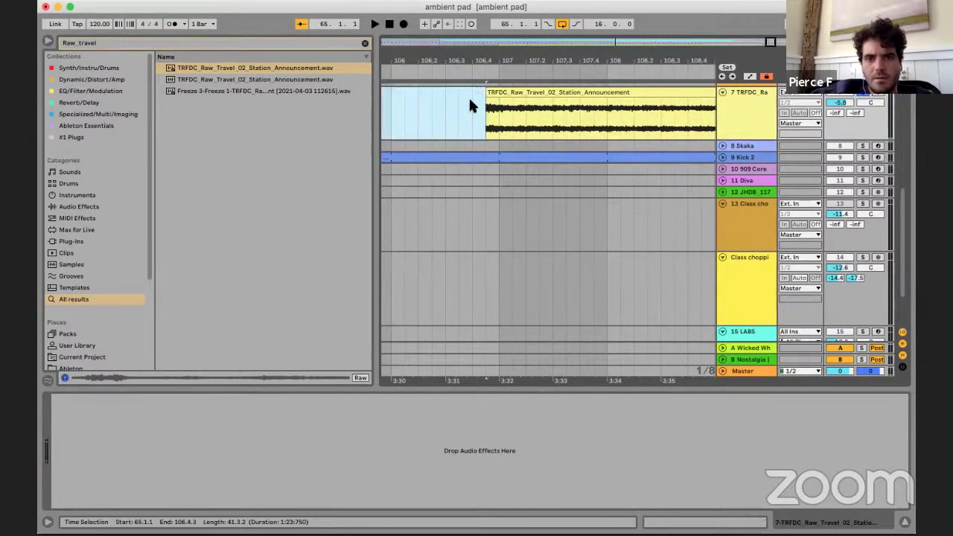
- Move the remaining station announcement clip back so it starts at bar 65
scroll(468, 95, down, 10)
drag(649, 100, 558, 135)
scroll(559, 136, up, 5)
key(space)
scroll(521, 140, right, 3)
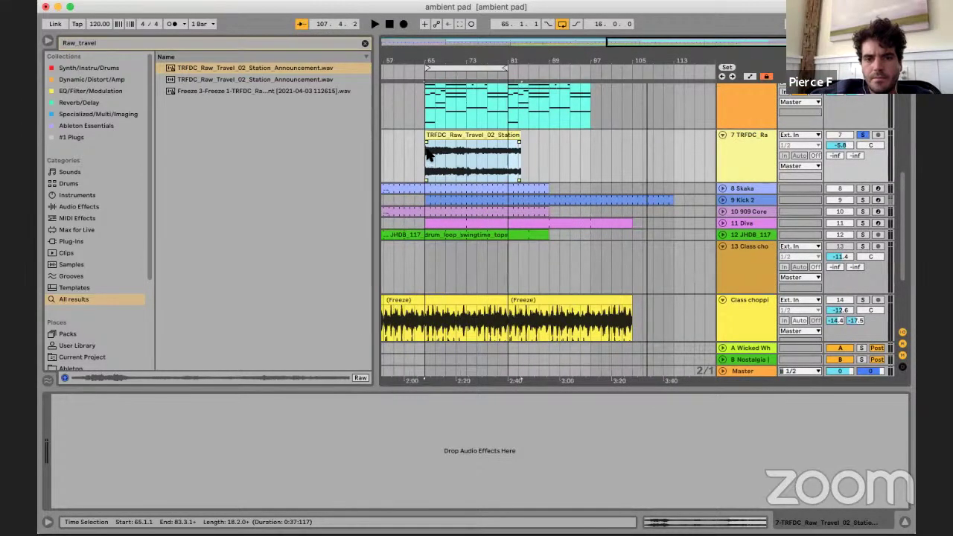
click(427, 152)
scroll(429, 149, left, 3)
- Transpose the station announcement clip to -2 st and shorten it to two bars with a fade-out, ending at bar 67
double_click(617, 136)
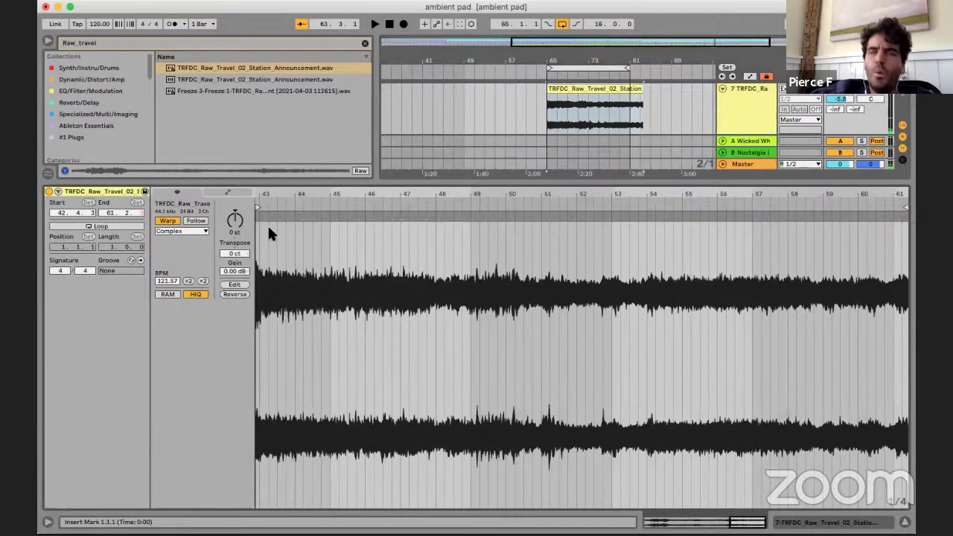
click(578, 134)
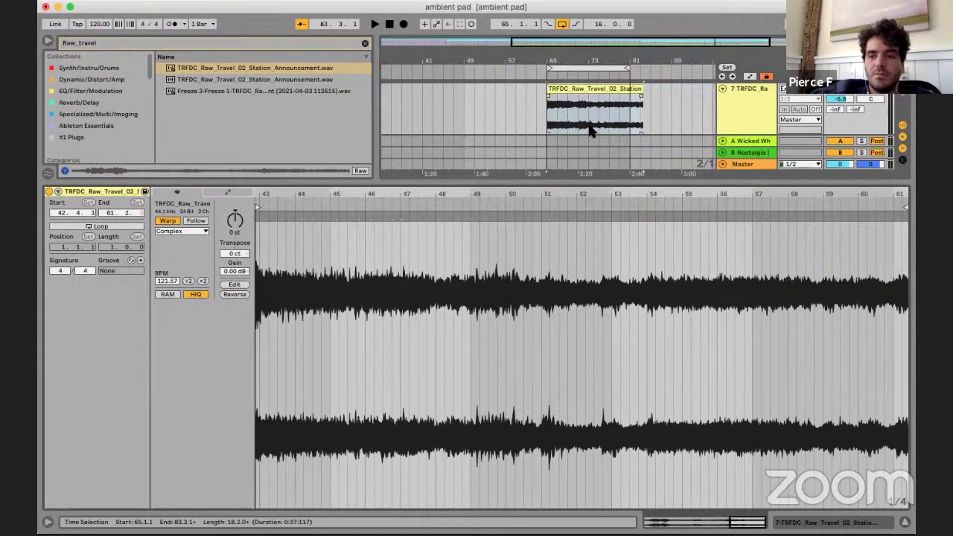
key(space)
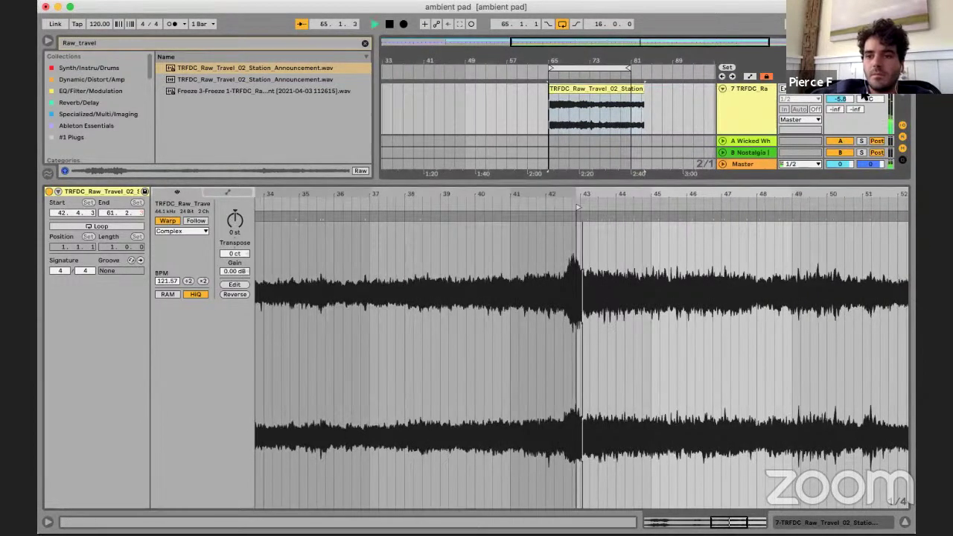
key(space)
click(602, 89)
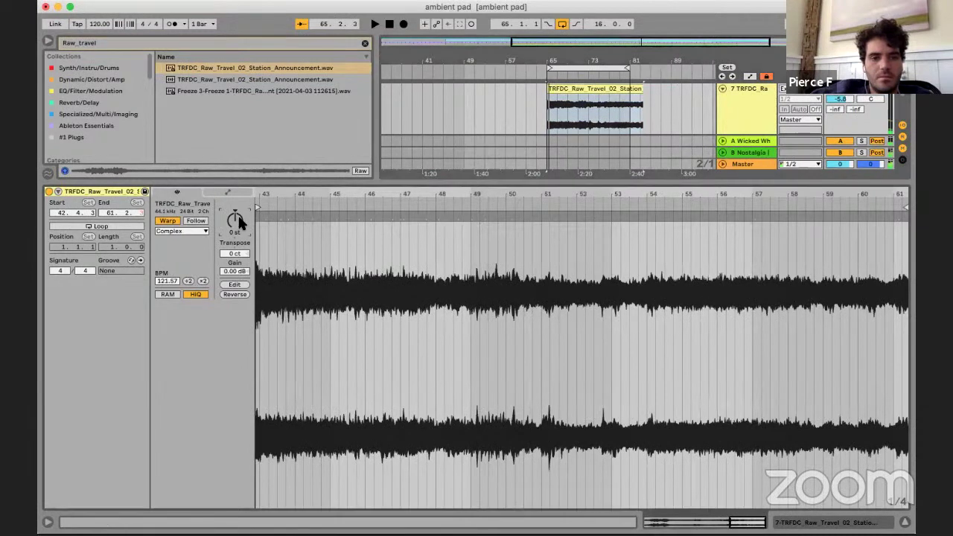
key(space)
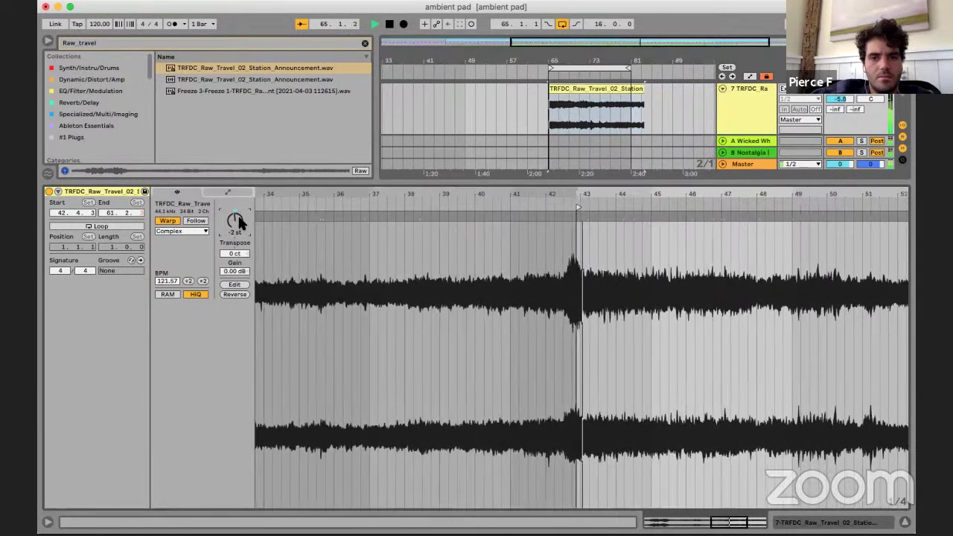
key(space)
scroll(597, 107, up, 3)
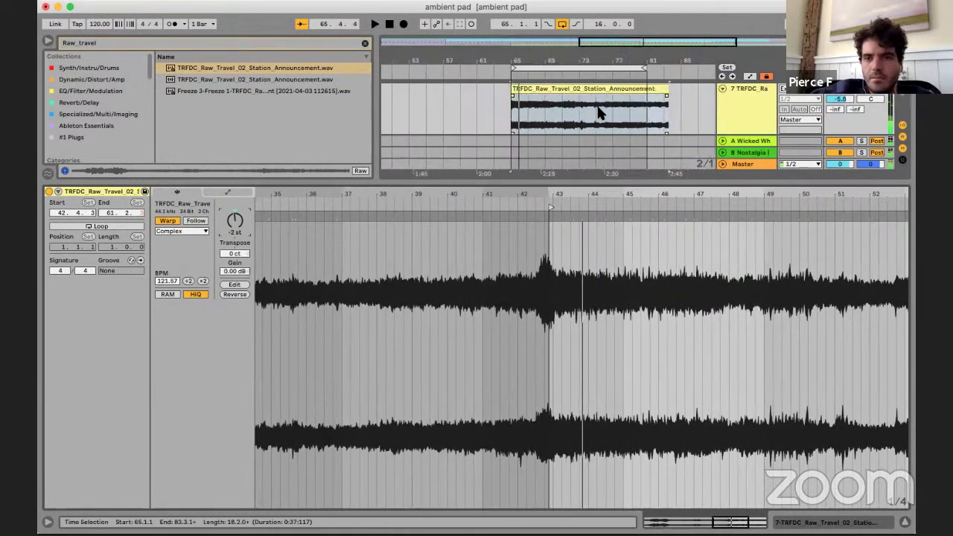
drag(668, 90, 493, 97)
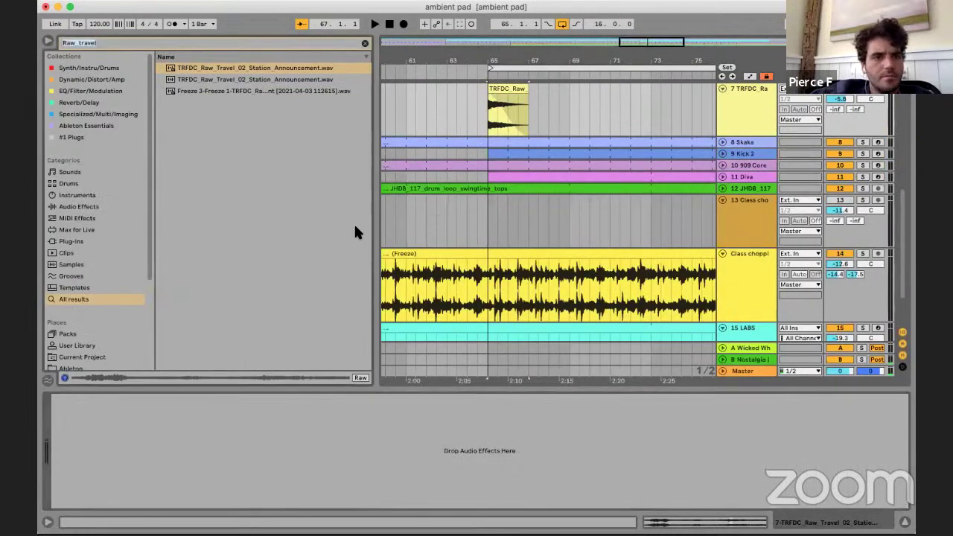
- Find the Vinyl Distortion effect, load it on the station announcement track and play the result
key(super+f)
text(vinyl dit)
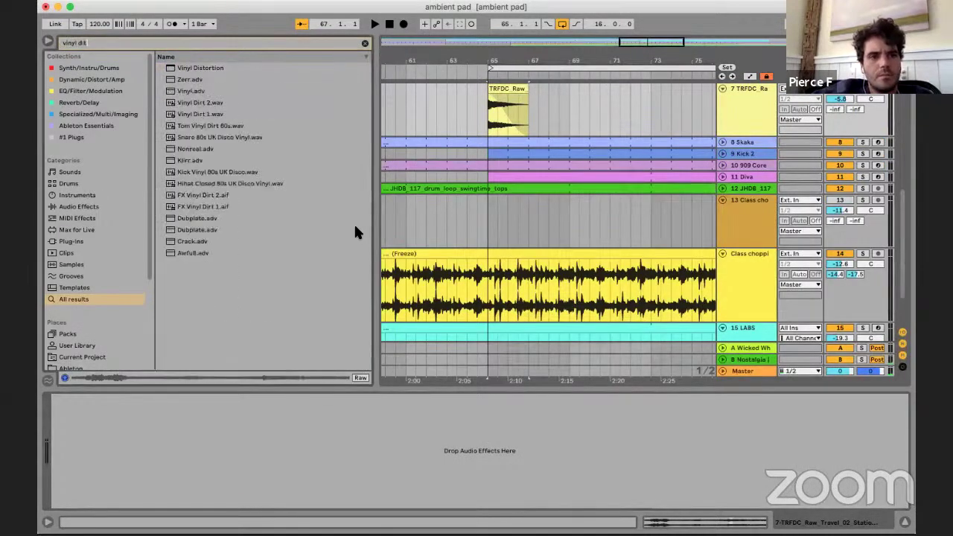
key(BackSpace)
key(Down)
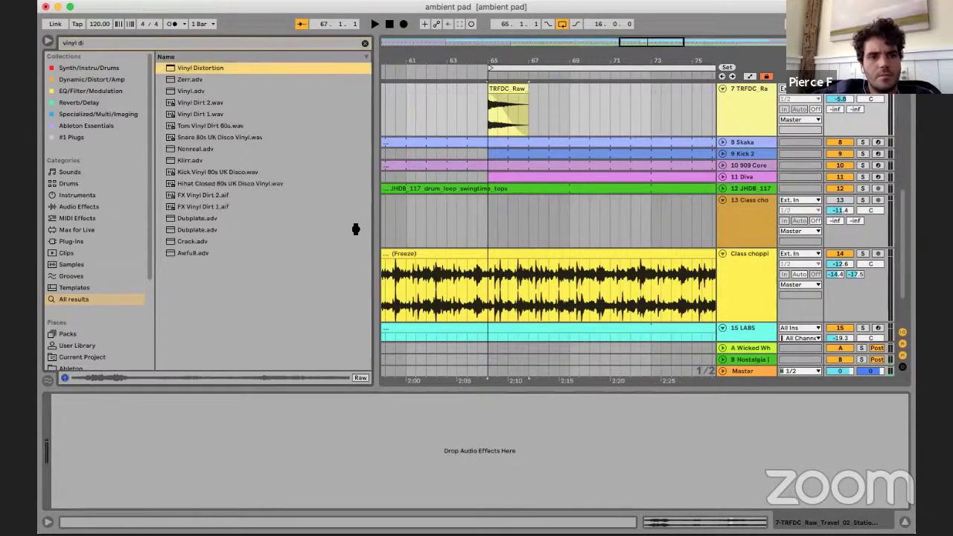
key(Return)
key(space)
key(space)
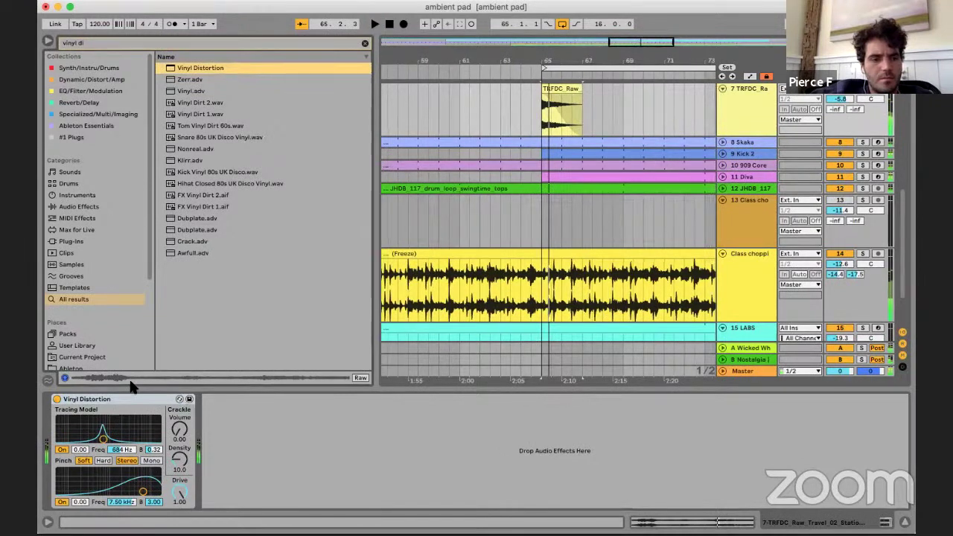
- Find the Erosion effect and add it to the station announcement track's device chain
key(super+f)
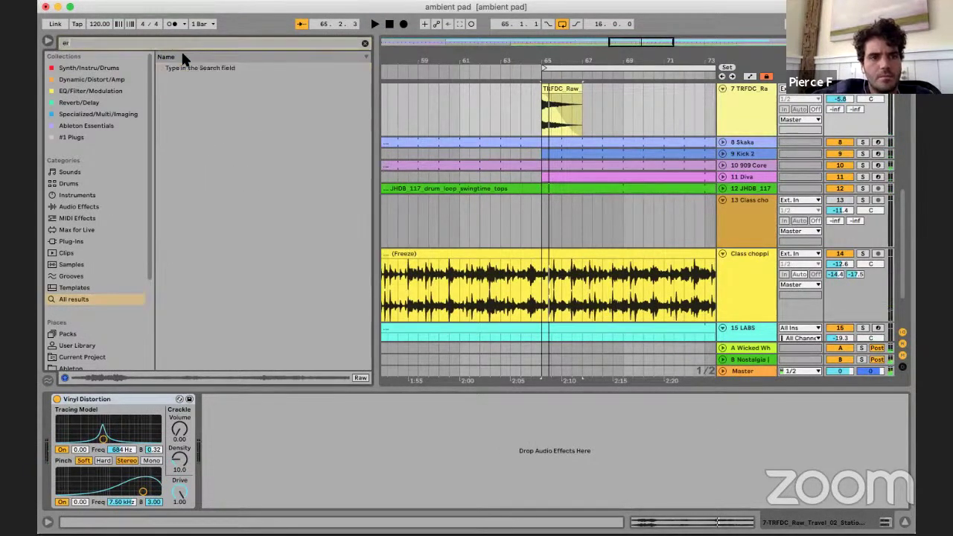
text(erosion)
key(Down)
key(Return)
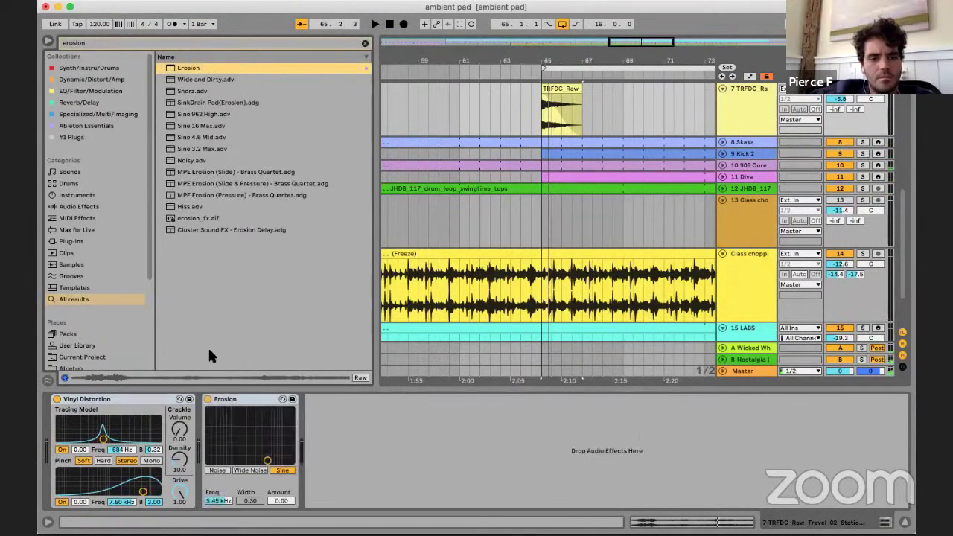
- Set Erosion to Noise mode with a frequency of 12.9 kHz and an amount of 40.7, checking it in playback
click(250, 470)
drag(267, 460, 287, 430)
drag(287, 429, 290, 415)
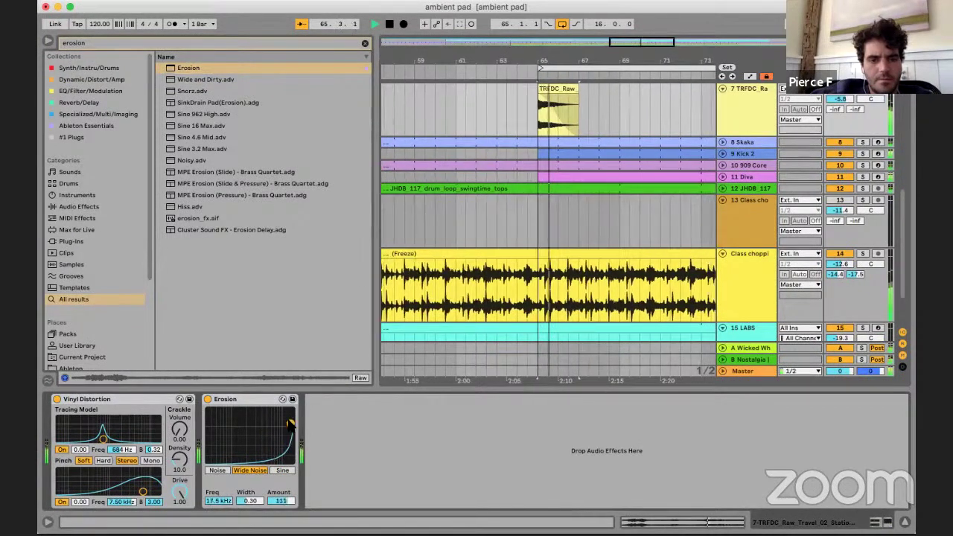
click(217, 470)
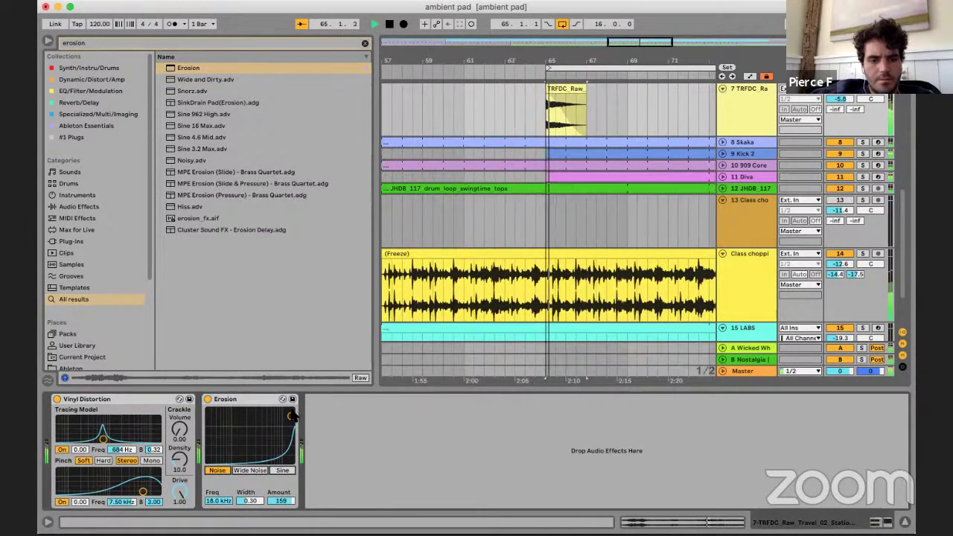
drag(290, 415, 284, 438)
key(space)
key(space)
key(space)
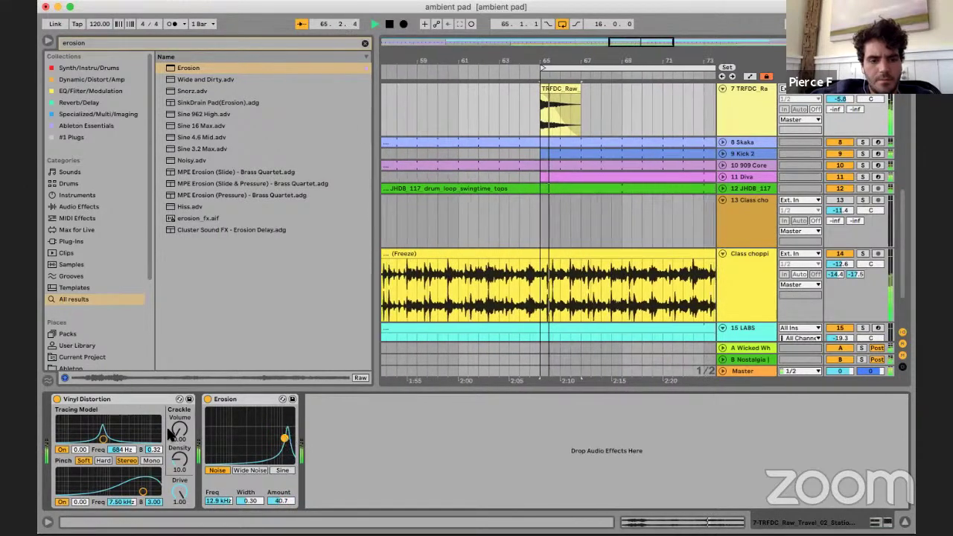
- Solo the station announcement track and play it with its effects
key(space)
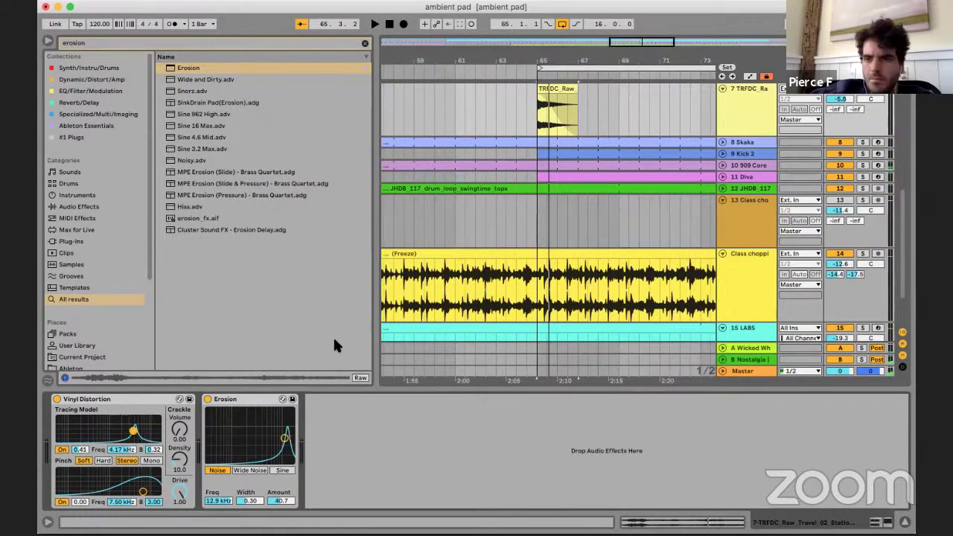
key(s)
key(space)
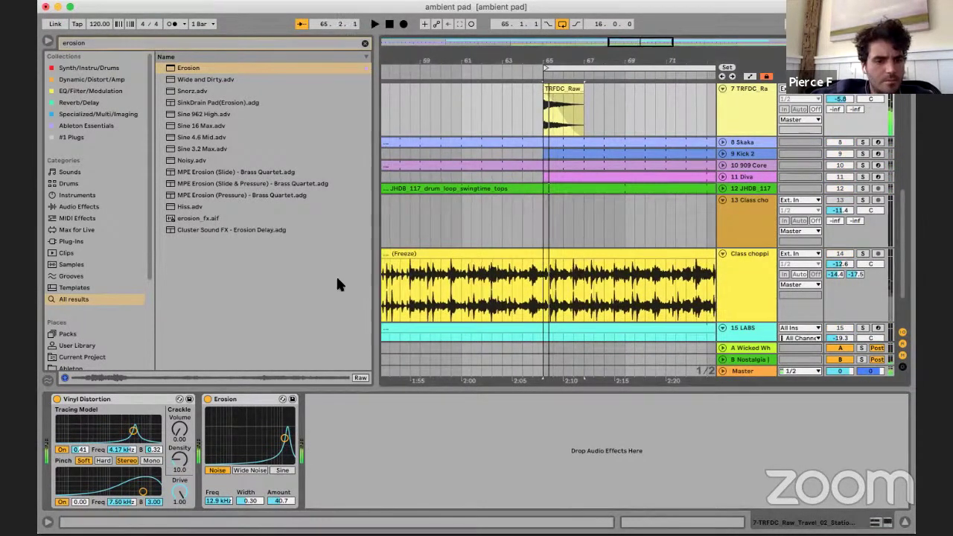
- Set Vinyl Distortion's Pinch to 0.35 at 7.49 kHz, and remove the device from the track
drag(142, 492, 137, 474)
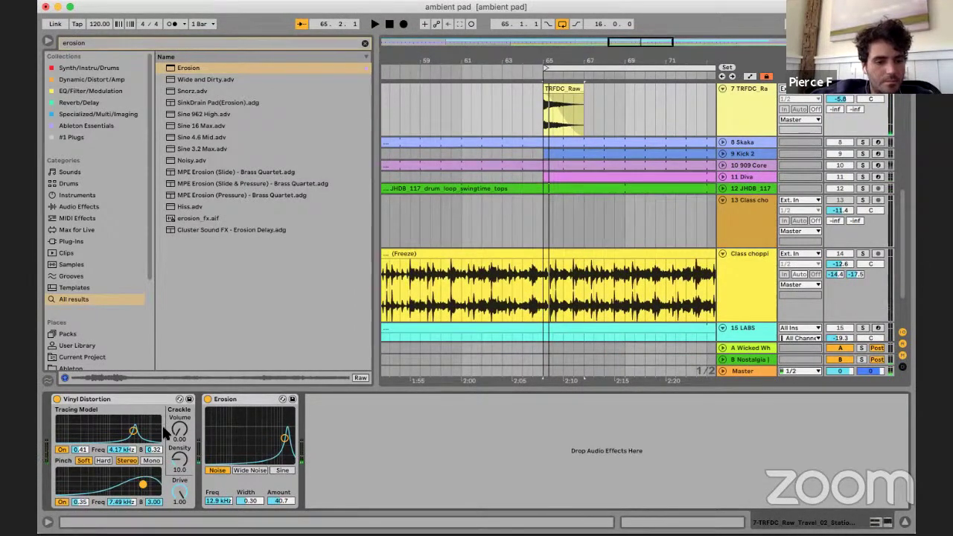
click(83, 400)
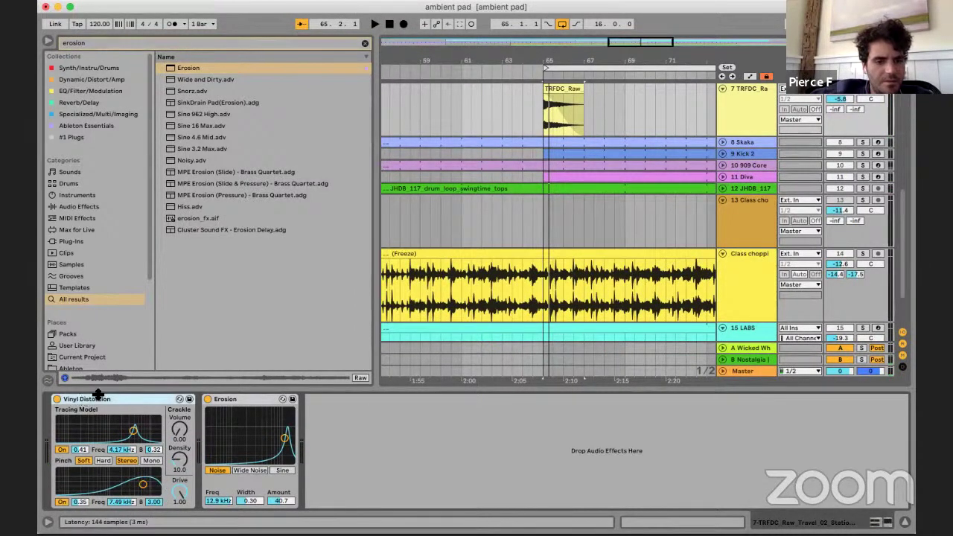
key(Delete)
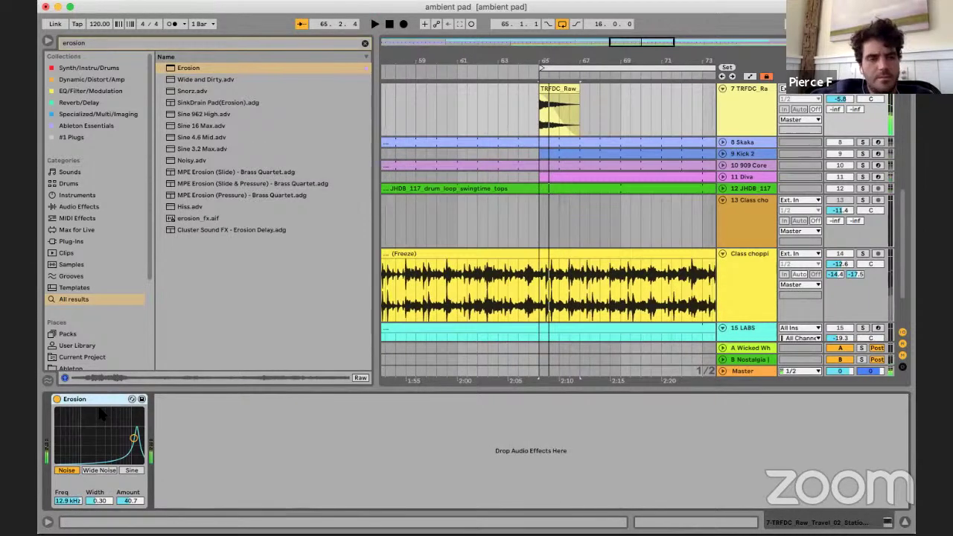
- Add Hybrid Reverb after Erosion and set its Dry/Wet to 32%
key(super+f)
text(hybrid)
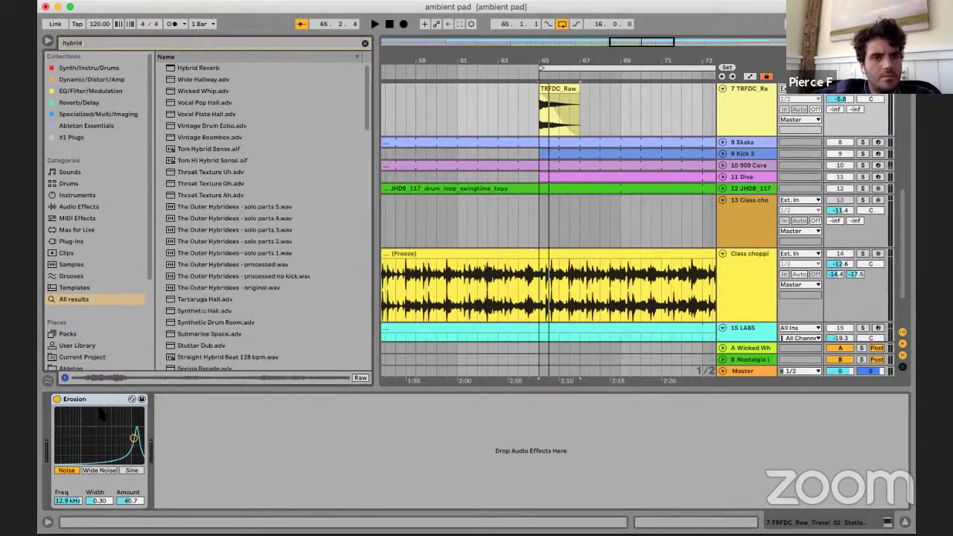
key(Down)
key(Return)
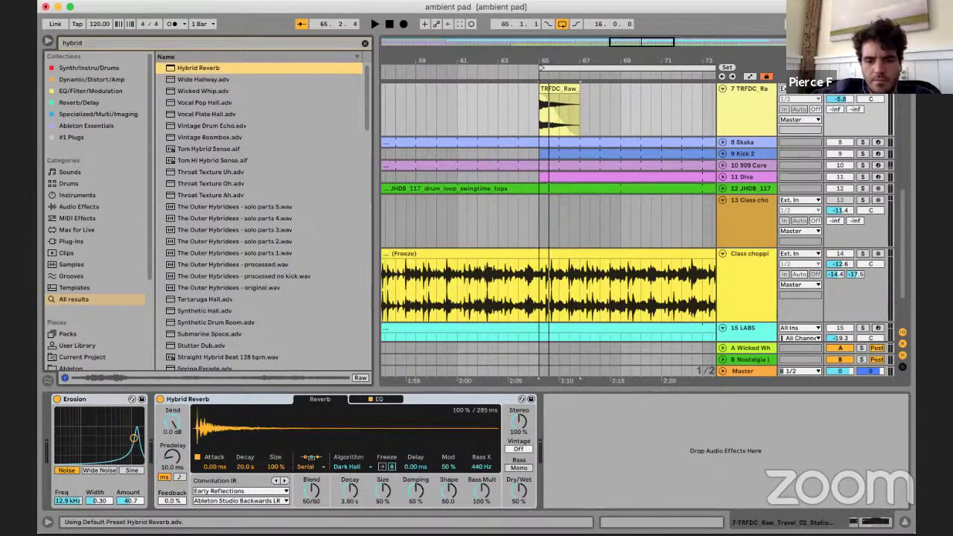
drag(519, 491, 518, 511)
- Find the Echo audio effect and add it after Hybrid Reverb on the station announcement track
key(super+f)
text(echo)
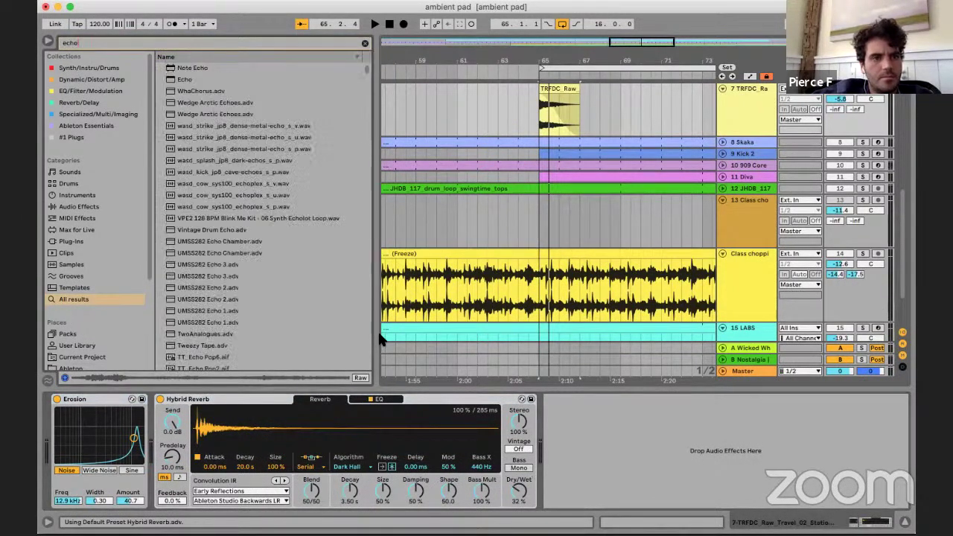
key(Down)
key(Down)
key(Return)
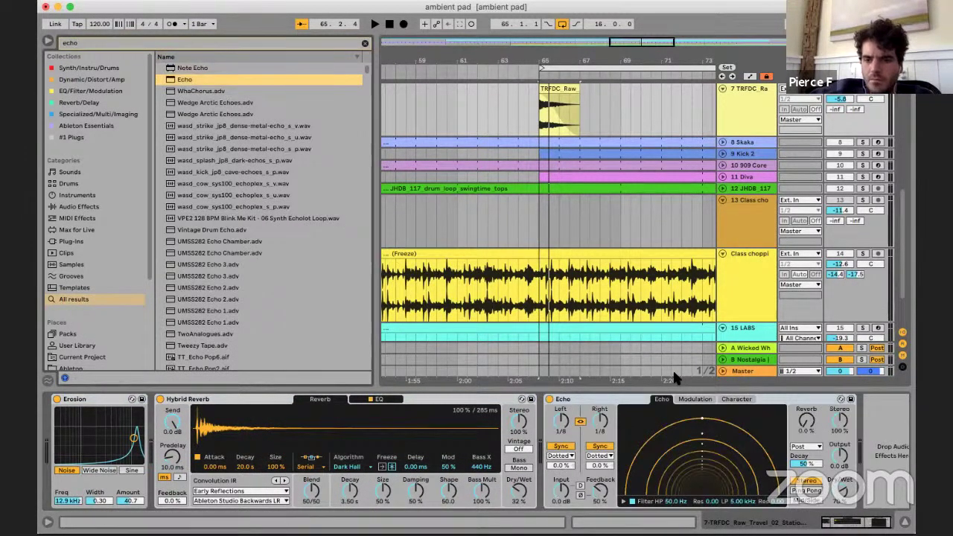
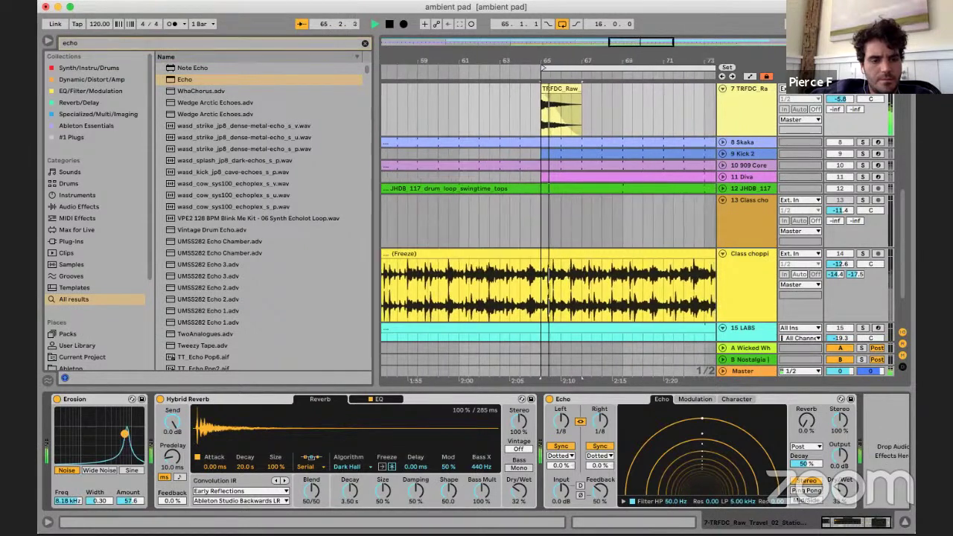
- Stop playback and select the two-bar station announcement clip at bar 65
click(559, 88)
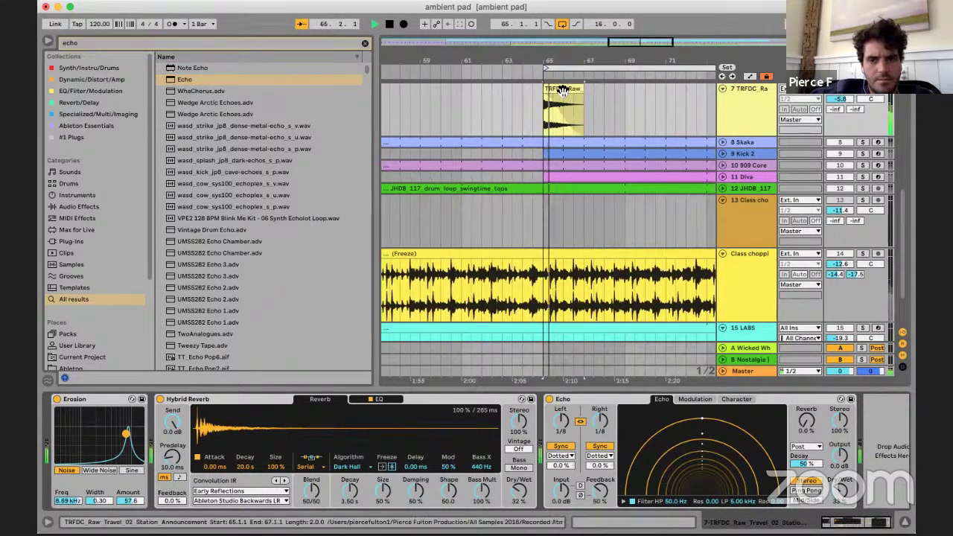
key(space)
click(562, 90)
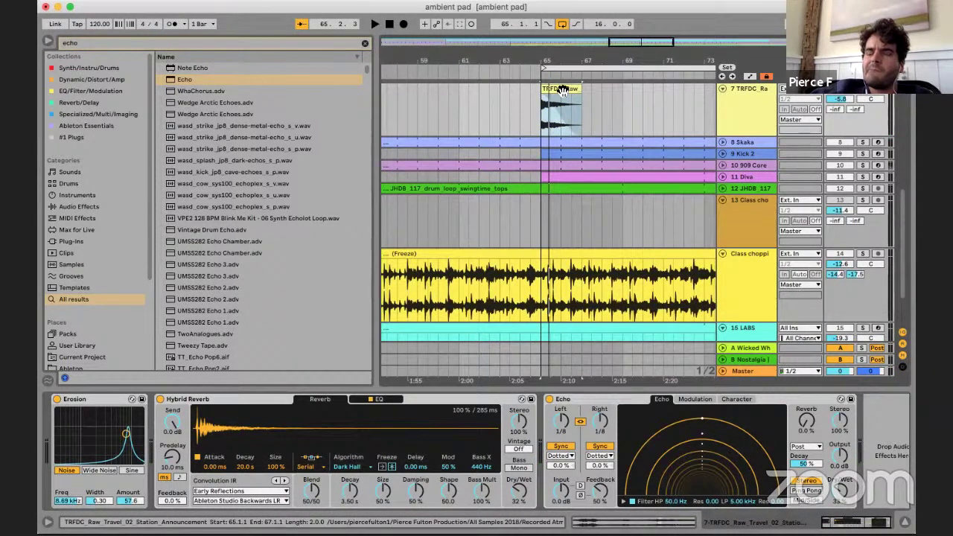
text(simpler)
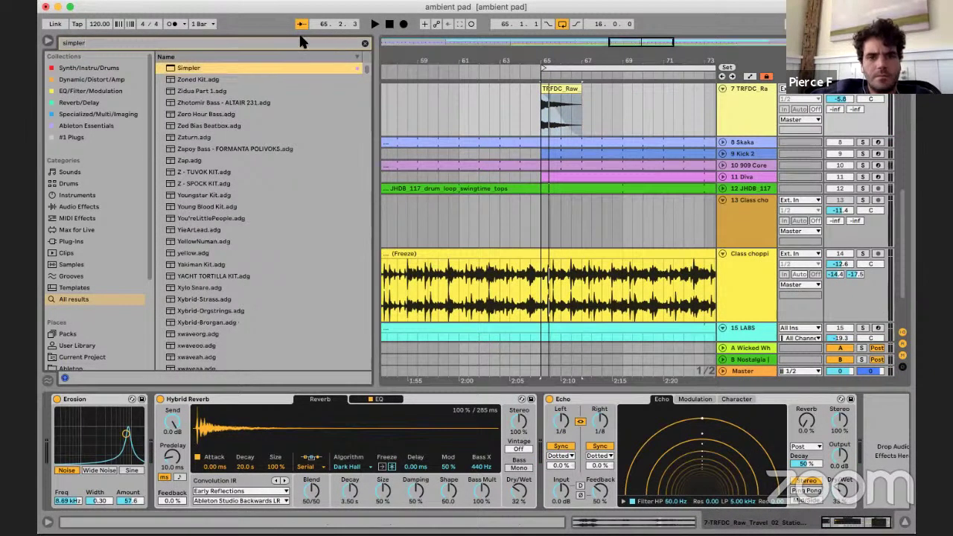
mouse_move(249, 67)
mouse_down()
mouse_move(560, 128)
mouse_move(265, 75)
mouse_up()
right_click(560, 92)
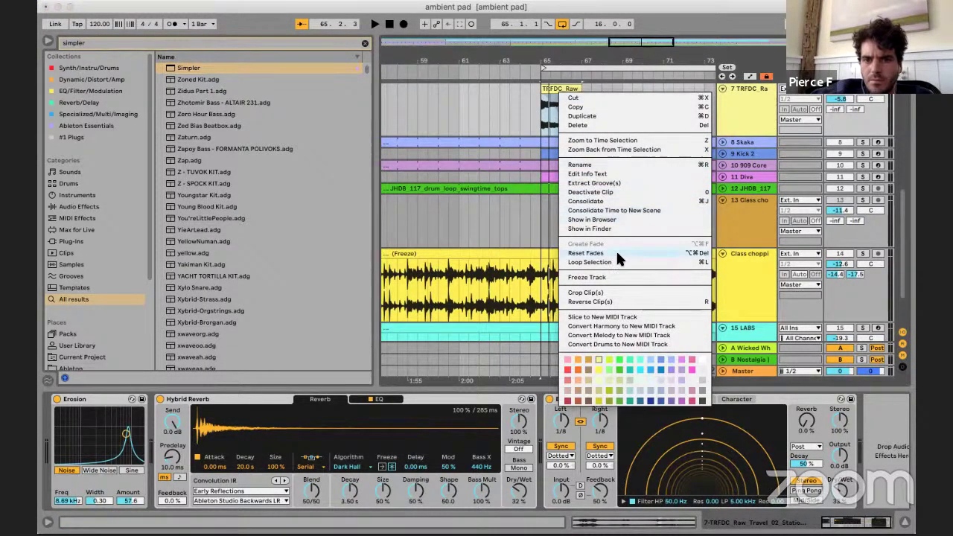
click(488, 88)
- Play the station announcement clip from bar 65 and raise Hybrid Reverb's Dry/Wet to about 50%
click(510, 95)
key(space)
click(575, 121)
key(space)
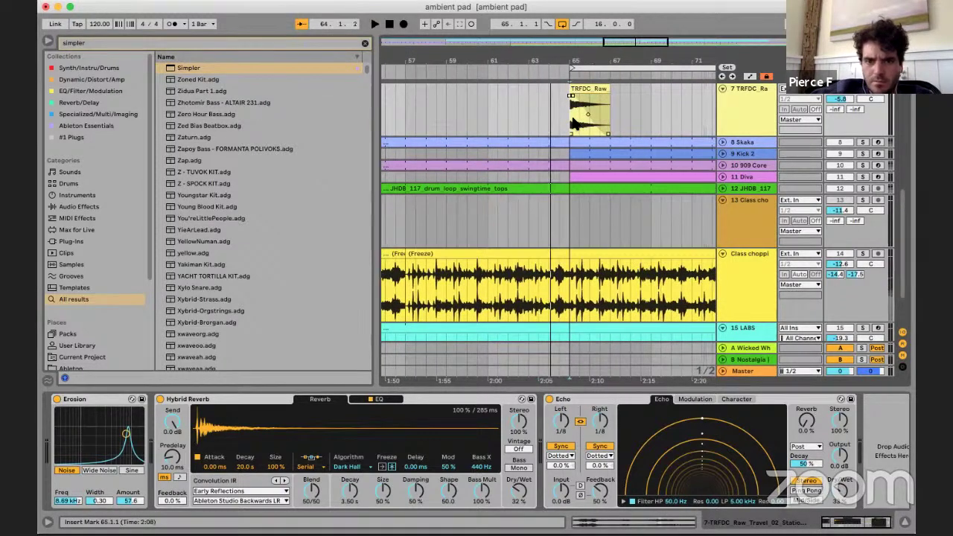
key(space)
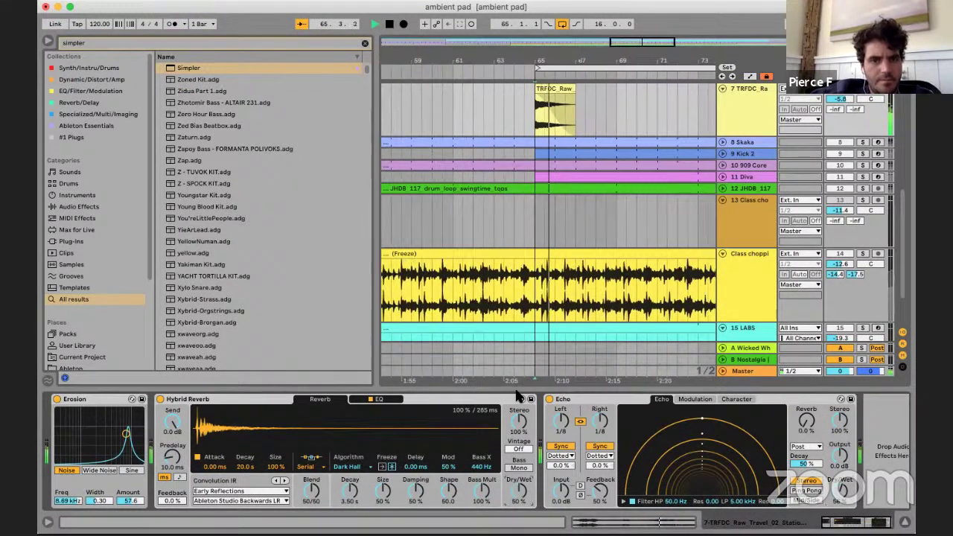
key(space)
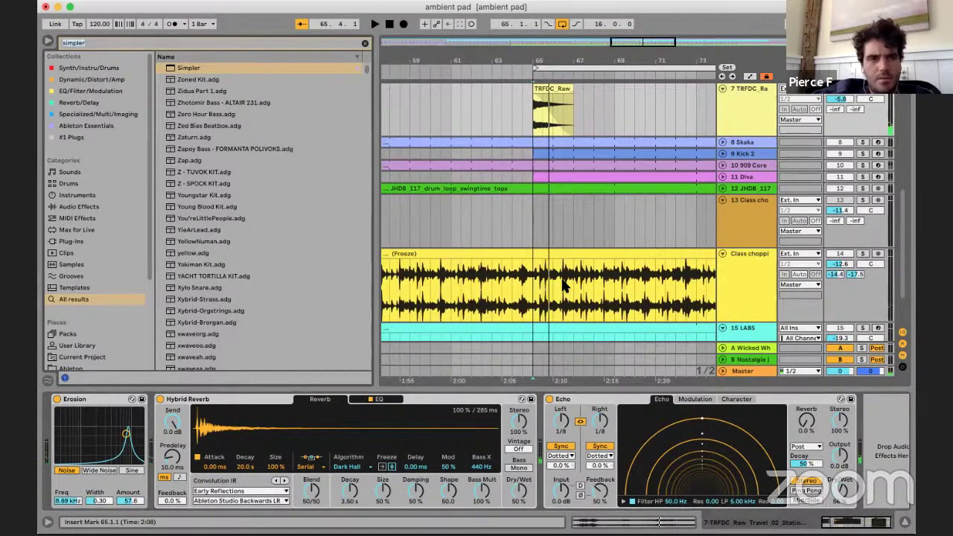
- Find the Compressor audio effect and add it after Echo on the station announcement track
text(compressor)
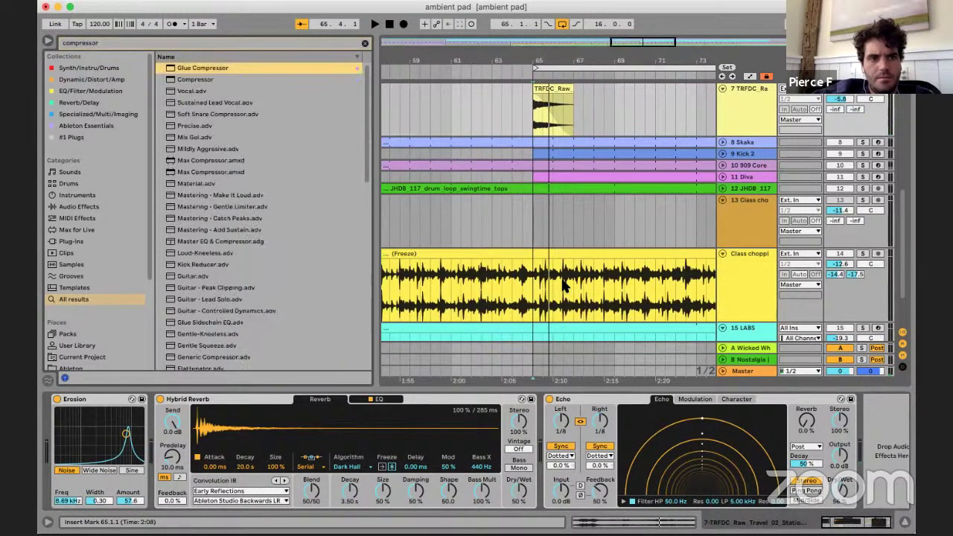
key(Down)
key(Return)
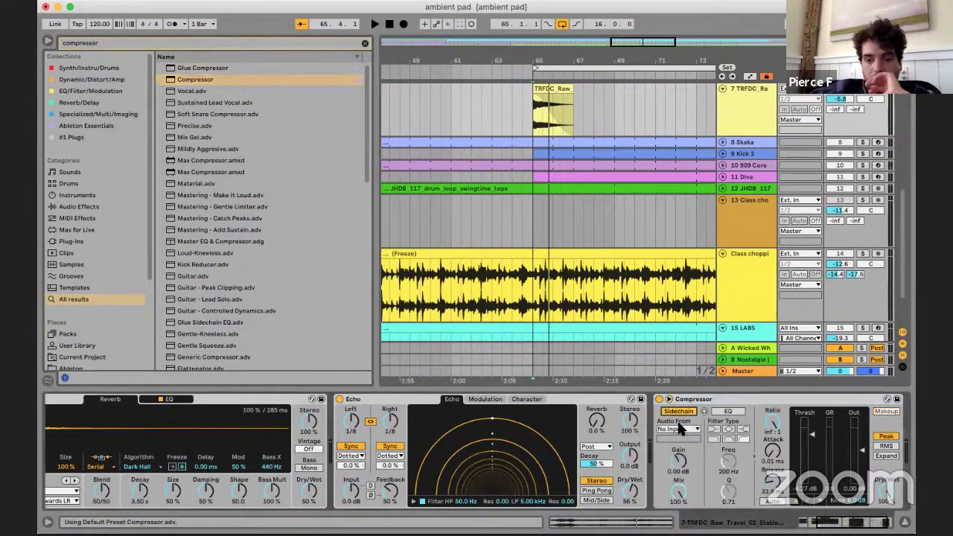
- Sidechain the Compressor from 9-Kick 2 with its sidechain EQ at 290 Hz, attack 0.14 ms and threshold -27.2 dB
click(677, 429)
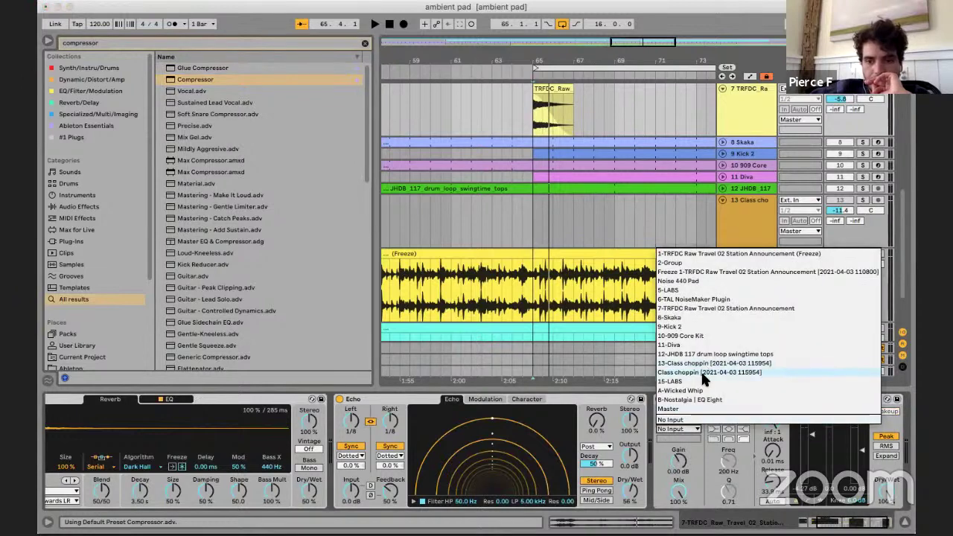
click(689, 317)
click(685, 430)
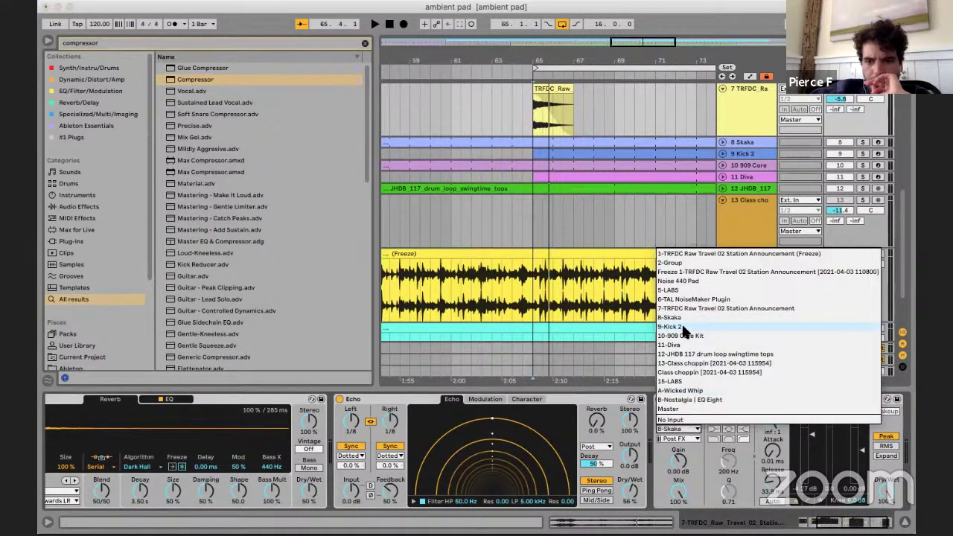
click(685, 330)
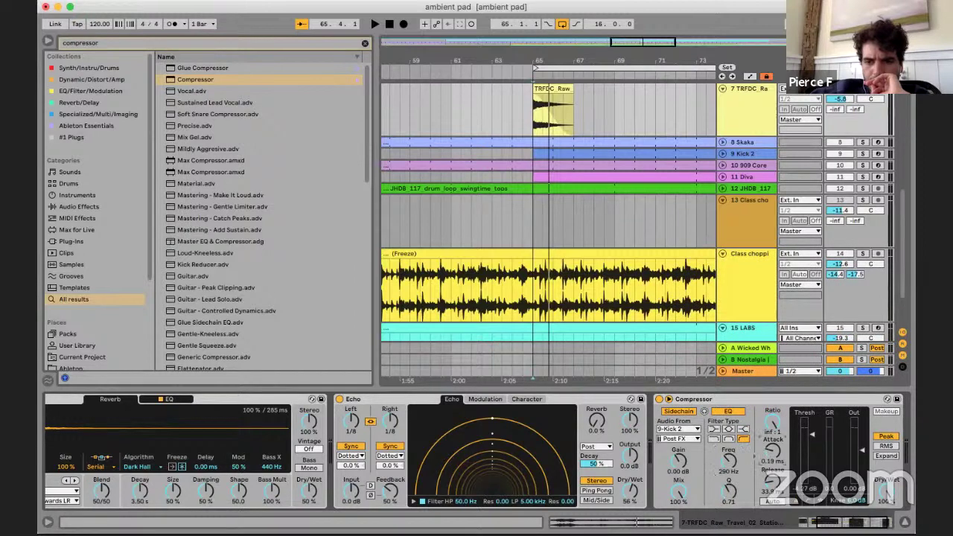
key(space)
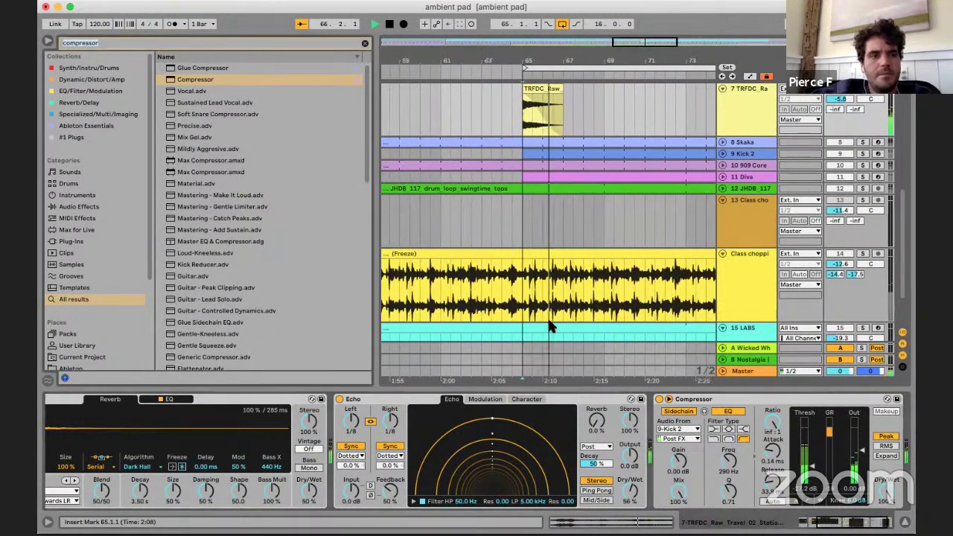
- Find EQ Eight and add it after the Compressor on the station announcement track
key(super+f)
text(eq eight)
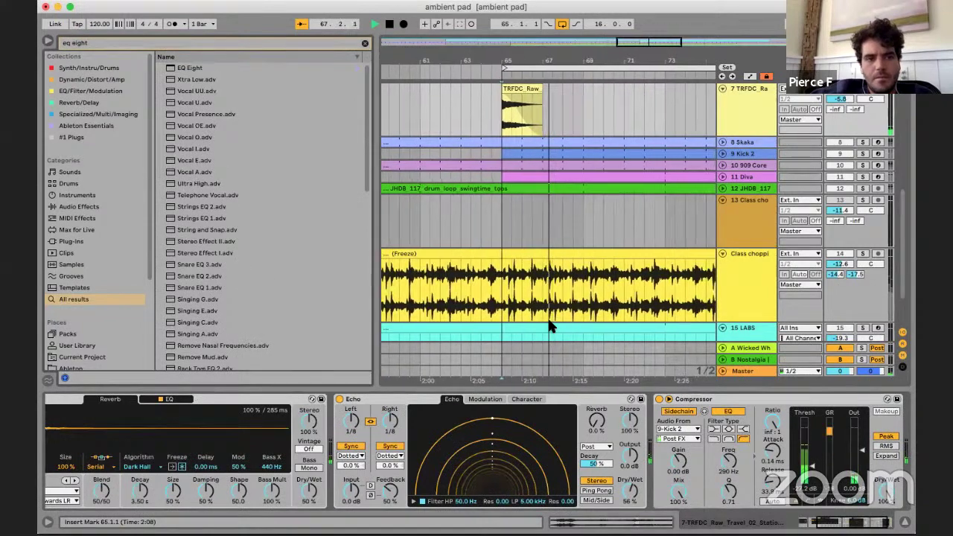
click(230, 68)
drag(230, 67, 650, 425)
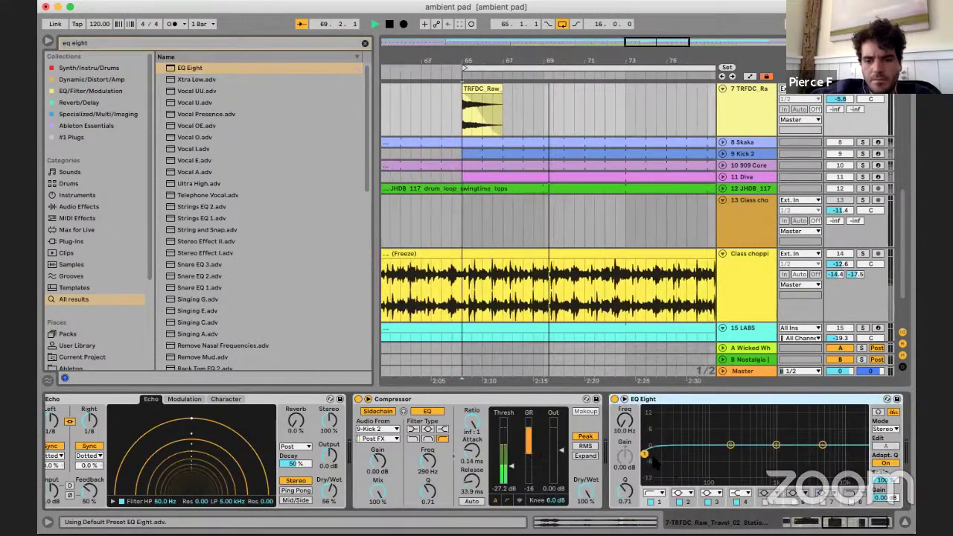
- Set EQ Eight's first band to cut the lows below about 261 Hz while auditioning the clip from bar 65
key(space)
key(space)
drag(681, 464, 742, 460)
key(space)
key(space)
key(space)
key(space)
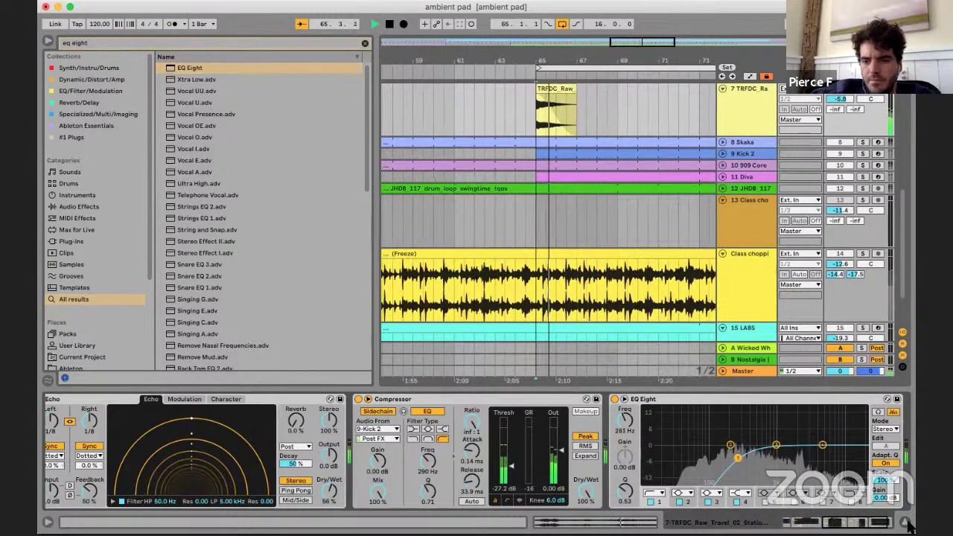
- Unsolo the station announcement track and set its volume to -2.5 dB while the full mix plays
click(904, 522)
key(space)
click(862, 151)
key(space)
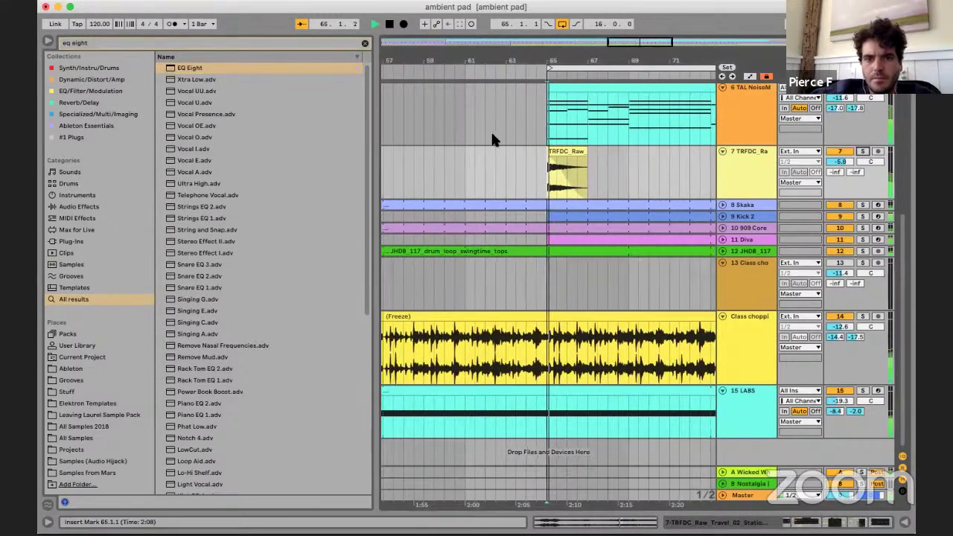
mouse_move(841, 161)
mouse_down()
mouse_move(842, 153)
mouse_move(844, 166)
mouse_up()
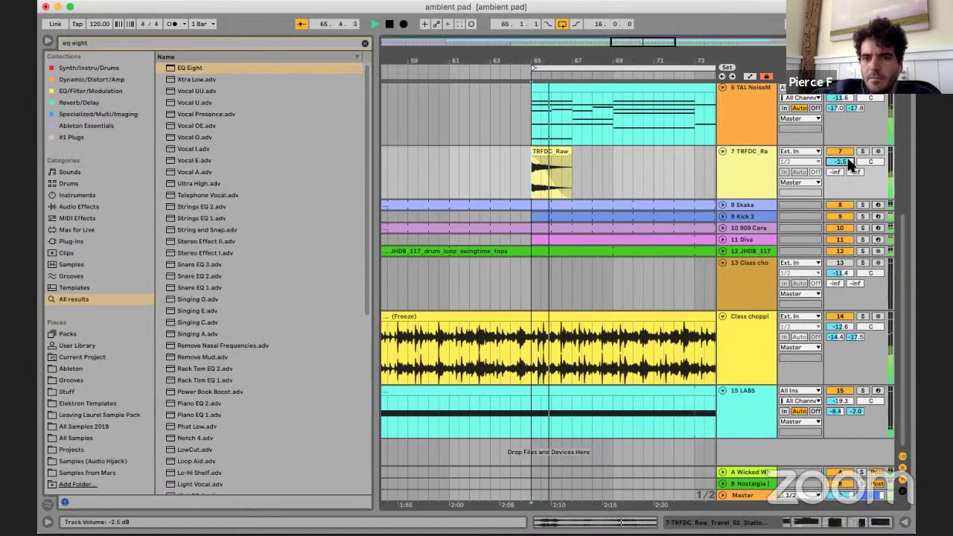
- Play the transition from bar 63 in the full mix and lower the station announcement track's volume to -3.8 dB
click(478, 117)
key(space)
key(space)
key(minus)
scroll(562, 176, up, 5)
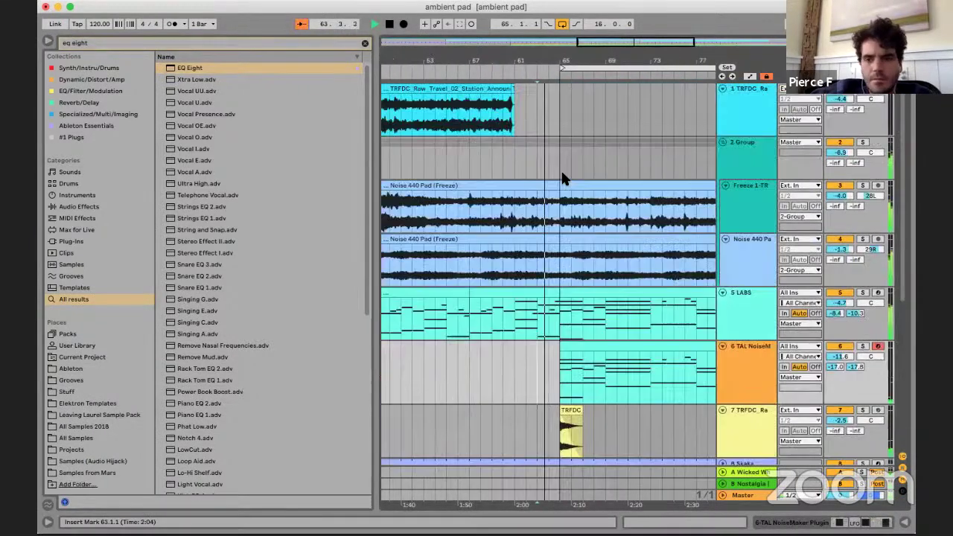
click(558, 409)
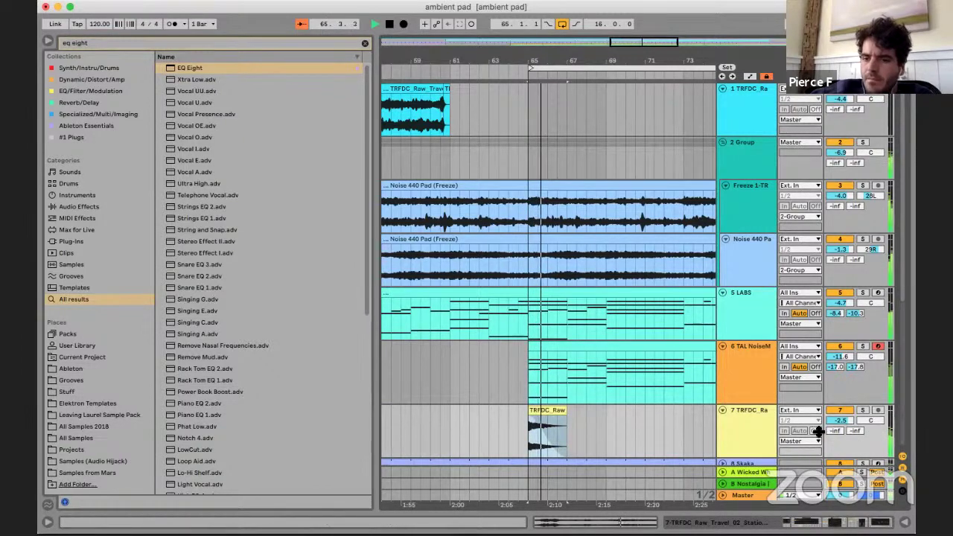
- Transpose the bar 65 station announcement clip to -6 st and adjust its fine detune while auditioning it
double_click(551, 409)
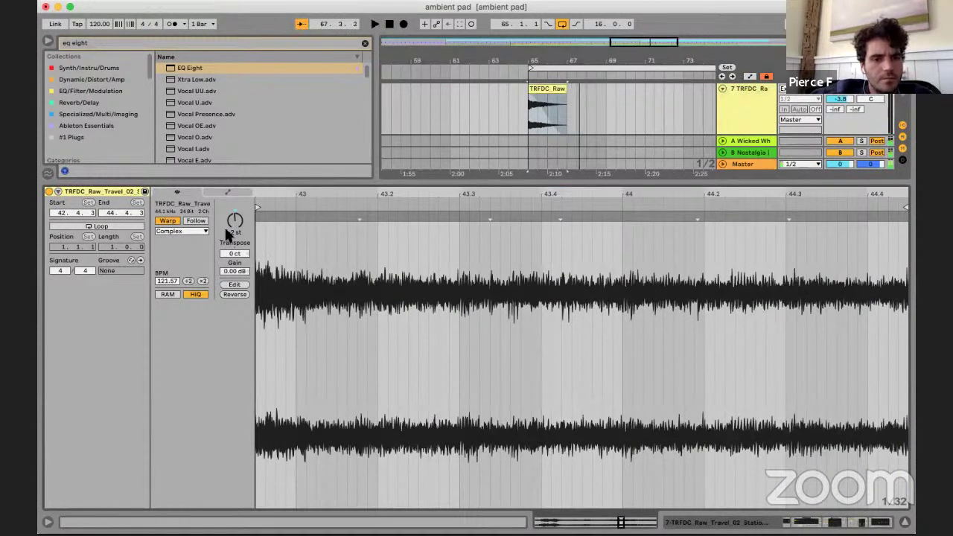
key(space)
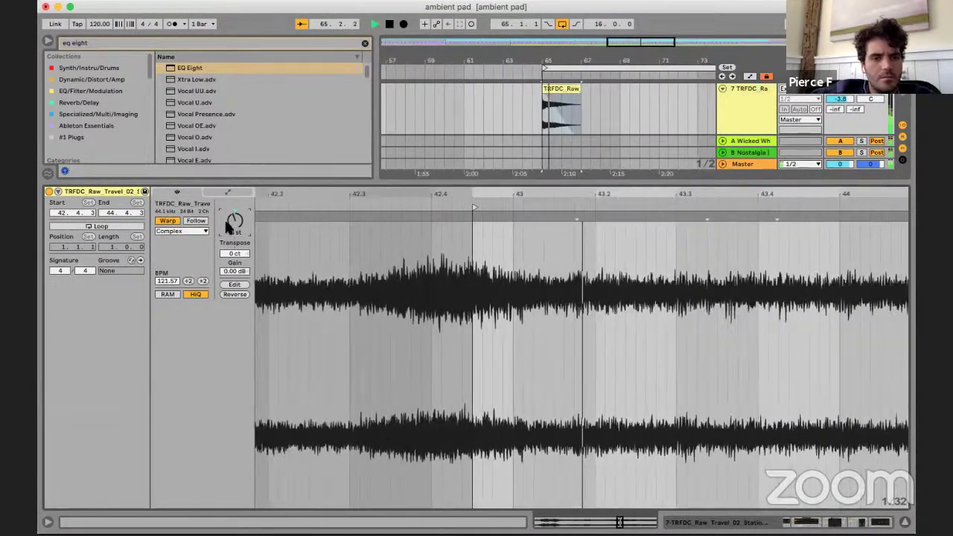
drag(240, 254, 240, 257)
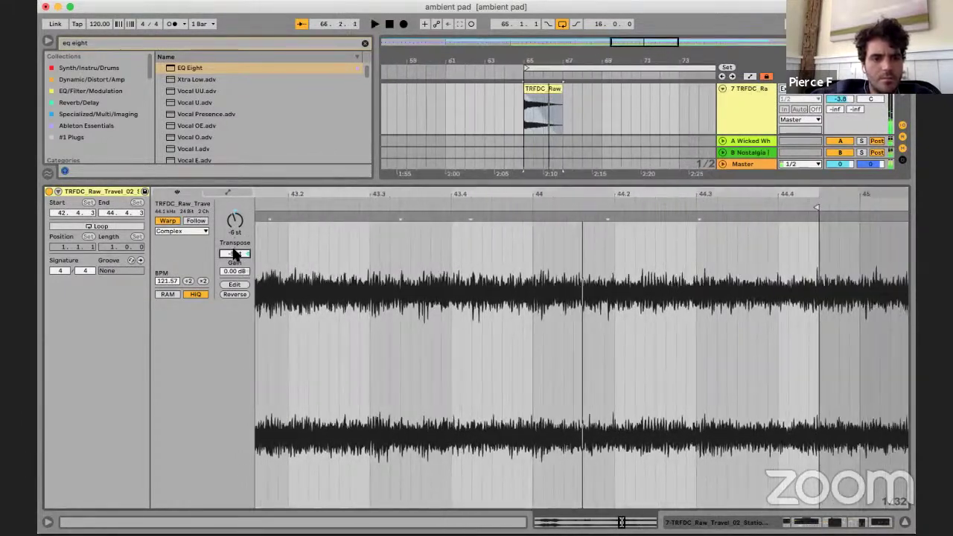
key(space)
key(space)
key(space)
key(space)
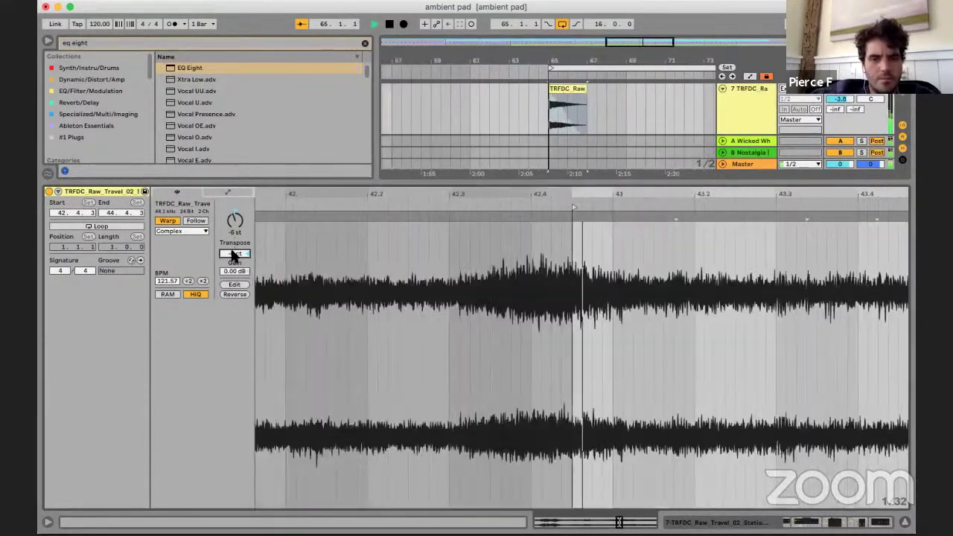
- Stop playback and examine the LABS and TAL NoiseMaker clips before and after bar 65 across the arrangement
click(856, 522)
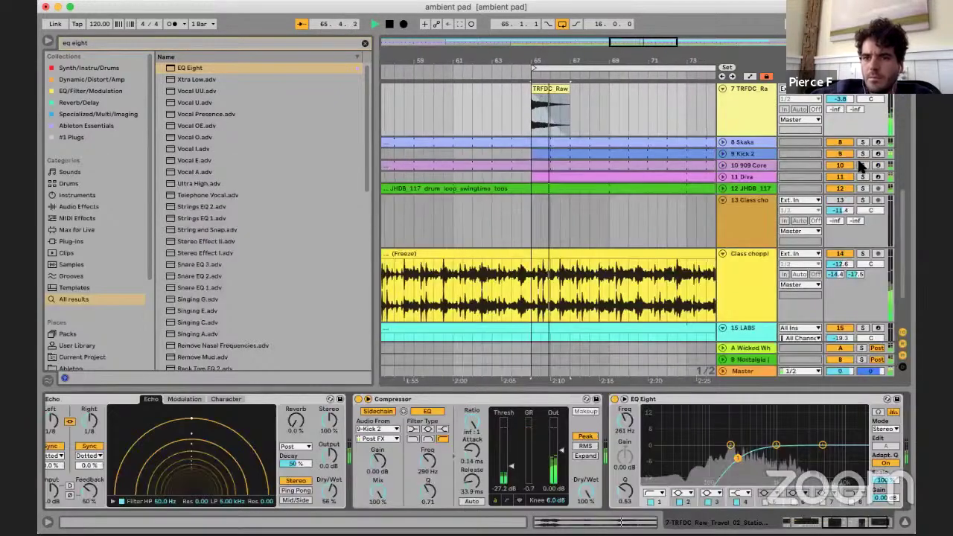
key(space)
scroll(582, 126, up, 6)
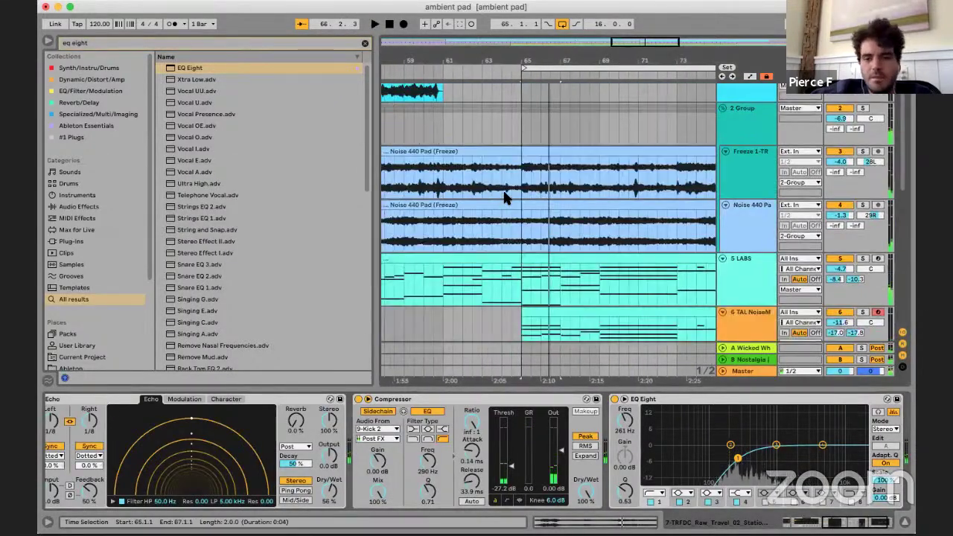
scroll(543, 220, down, 3)
click(617, 182)
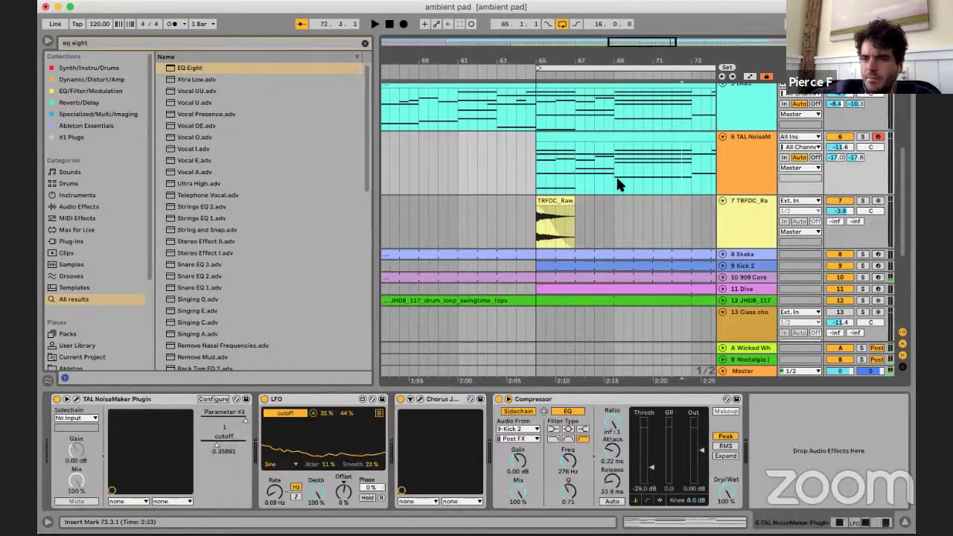
key(minus)
key(space)
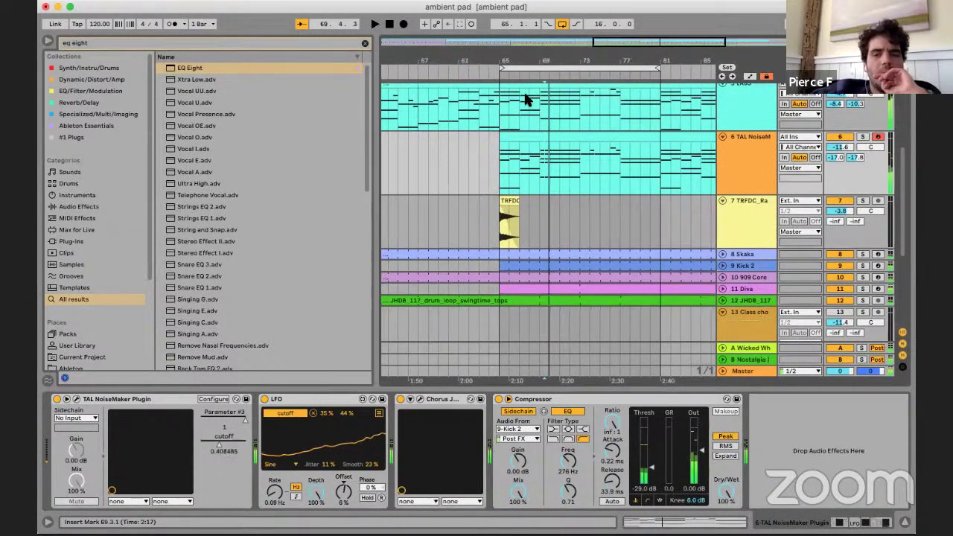
drag(525, 97, 548, 163)
key(minus)
scroll(548, 163, down, 1)
click(555, 182)
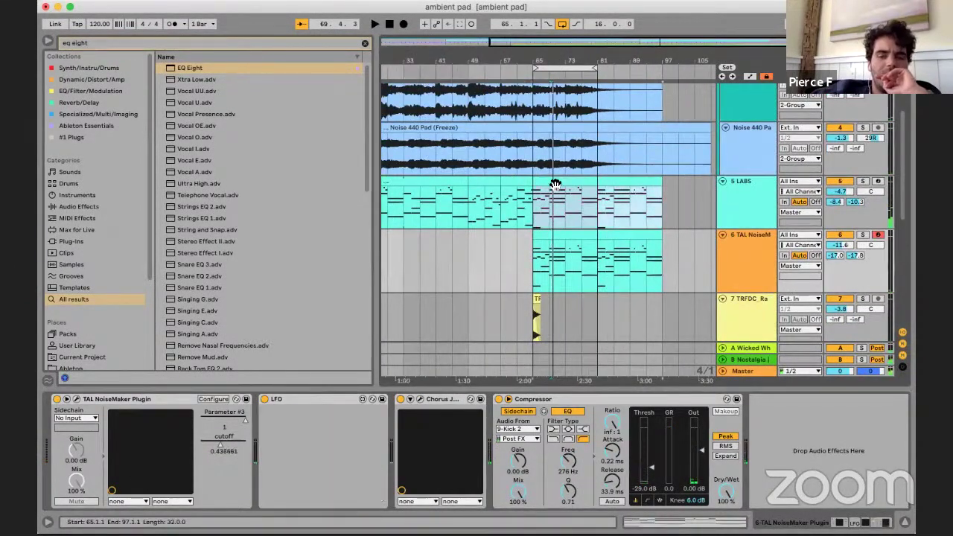
key(minus)
click(463, 186)
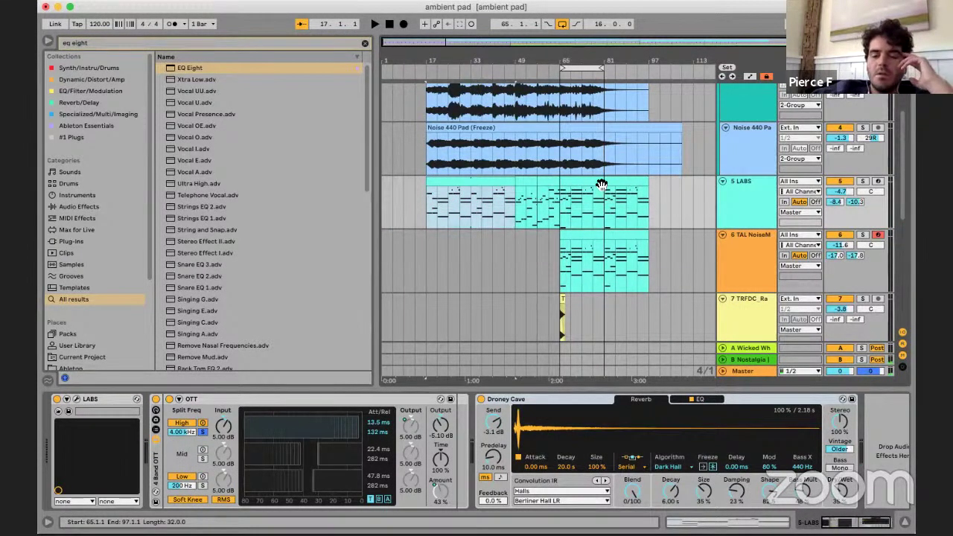
scroll(554, 195, down, 3)
- Play the arrangement from bar 45 and look over the tracks leading into the bar 65 section
click(495, 192)
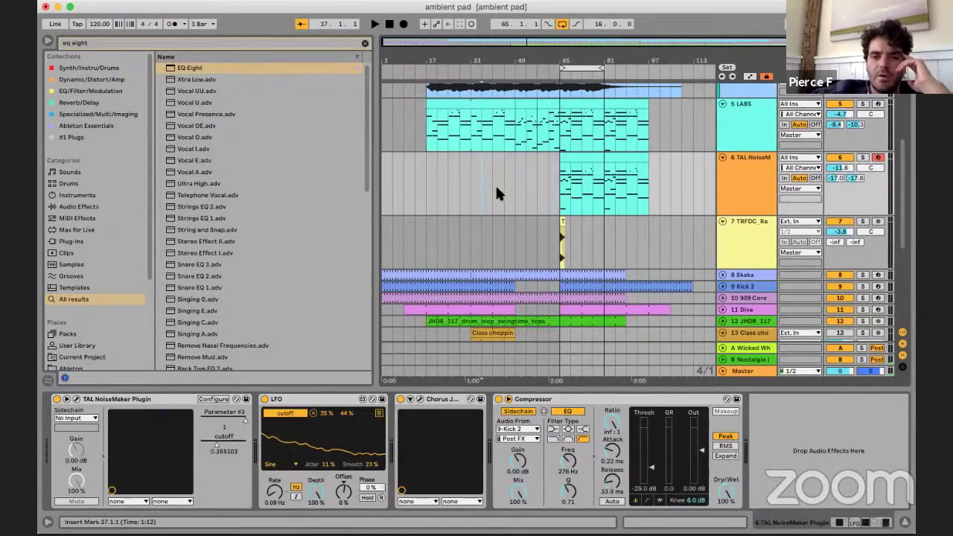
key(space)
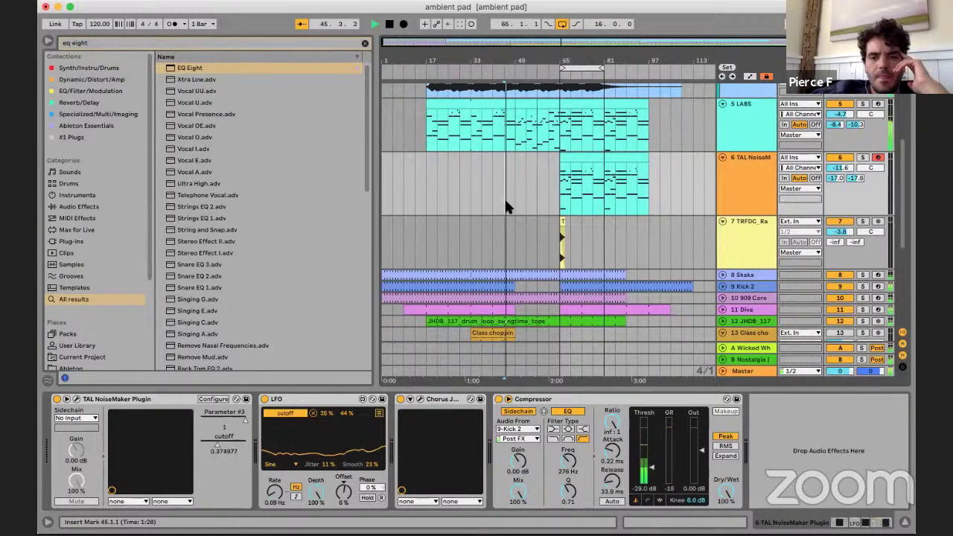
scroll(504, 196, down, 5)
scroll(513, 183, up, 5)
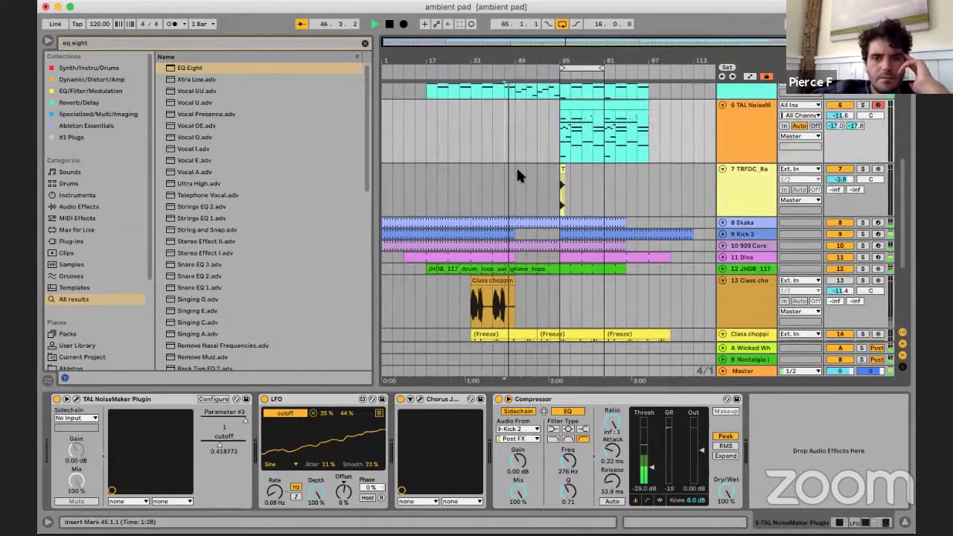
scroll(531, 151, up, 2)
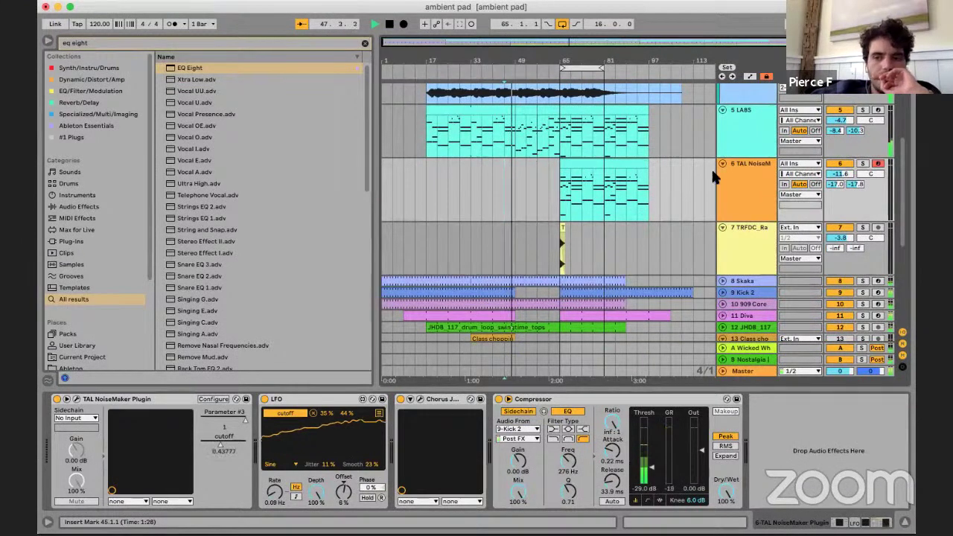
scroll(638, 228, down, 3)
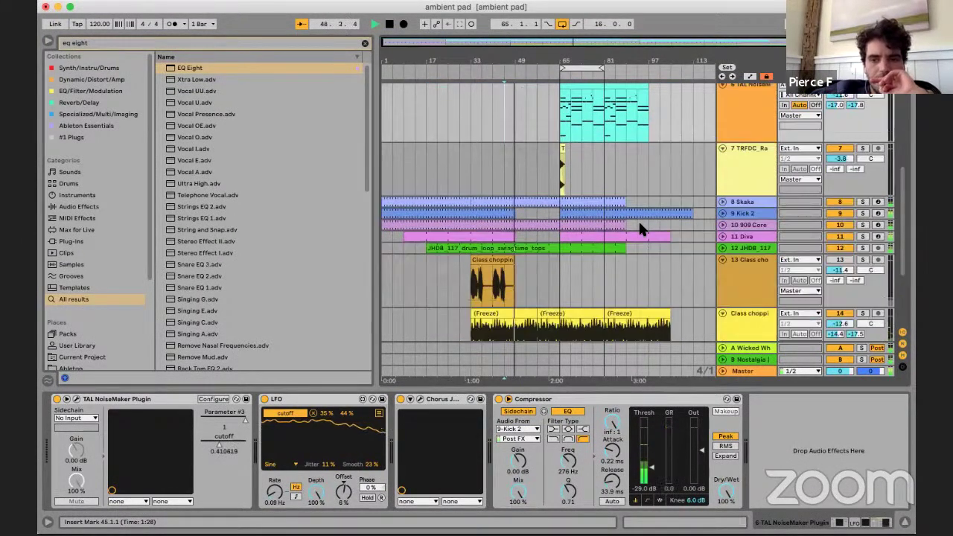
- Automate the Diva track's Shaper Offset to rise from 0% just before bar 65 to about 30% at bar 65
click(583, 239)
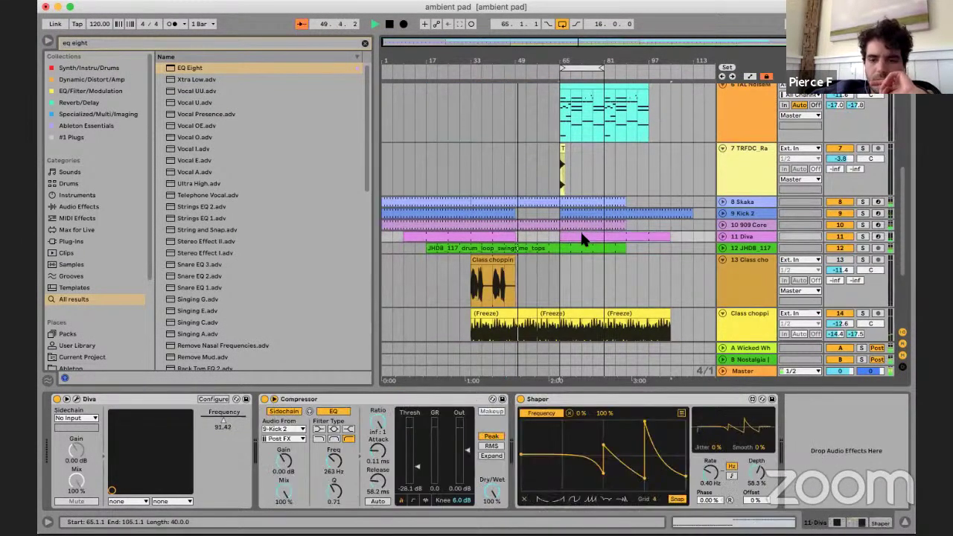
right_click(752, 502)
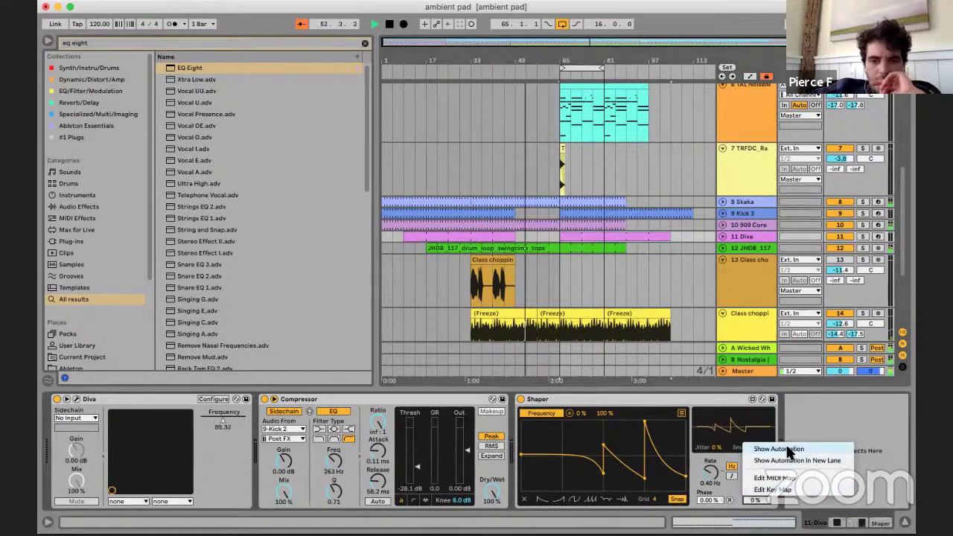
click(786, 450)
scroll(626, 229, up, 3)
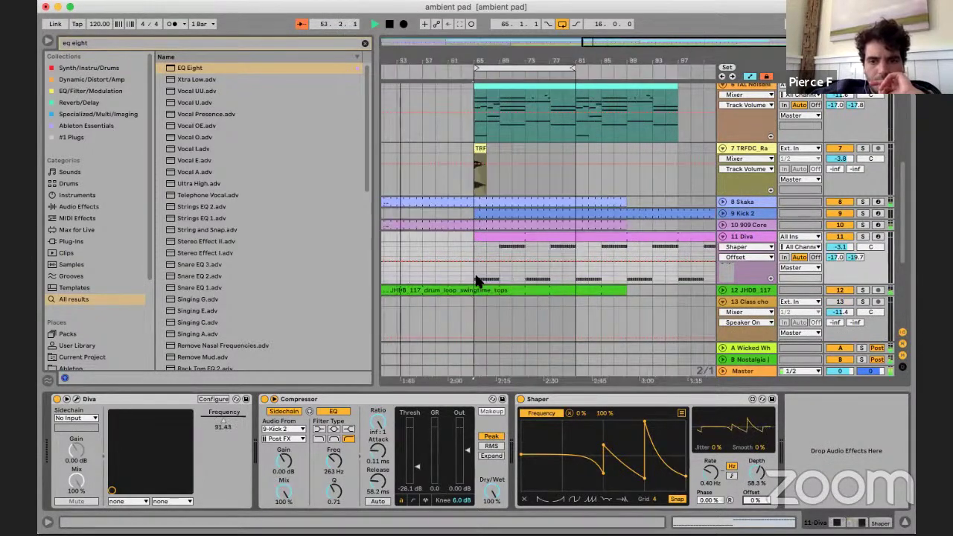
click(472, 266)
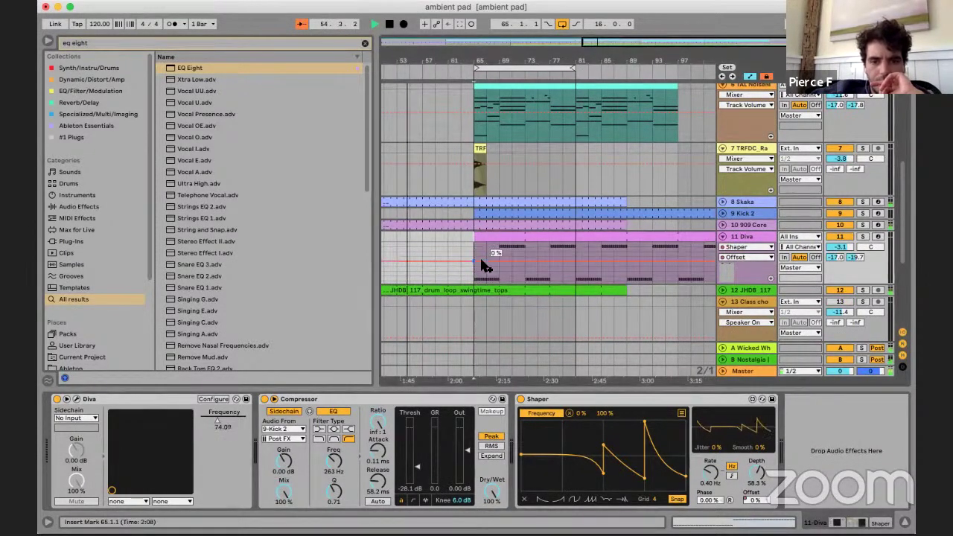
click(462, 260)
drag(471, 260, 450, 242)
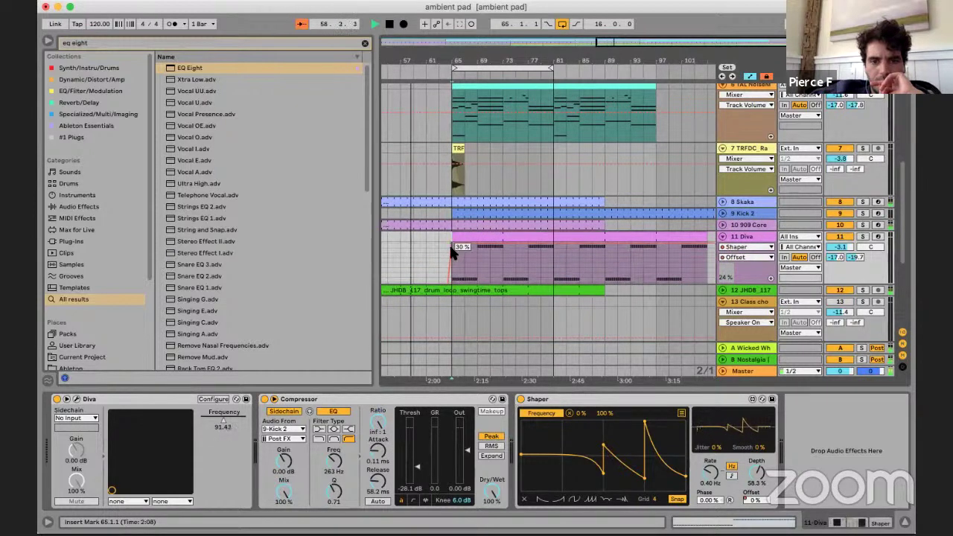
key(minus)
key(plus)
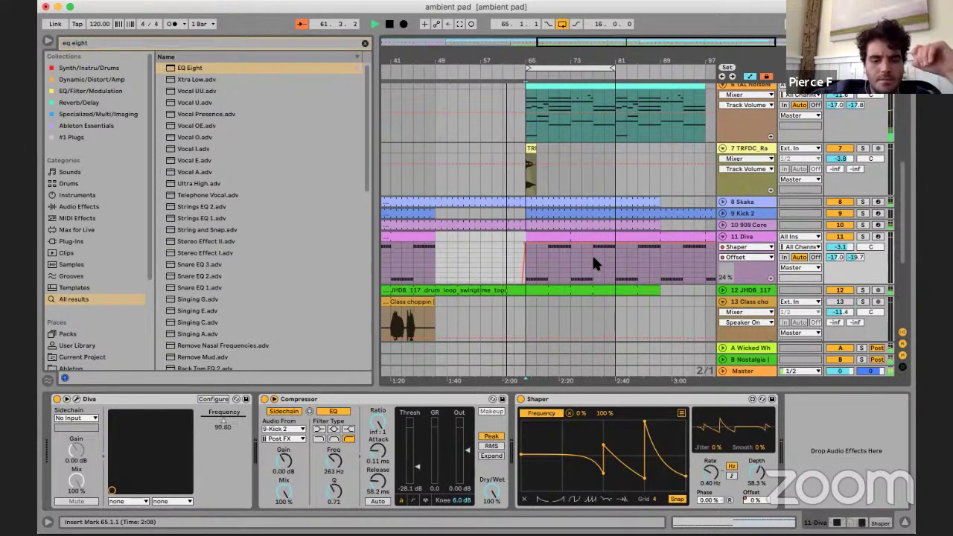
key(a)
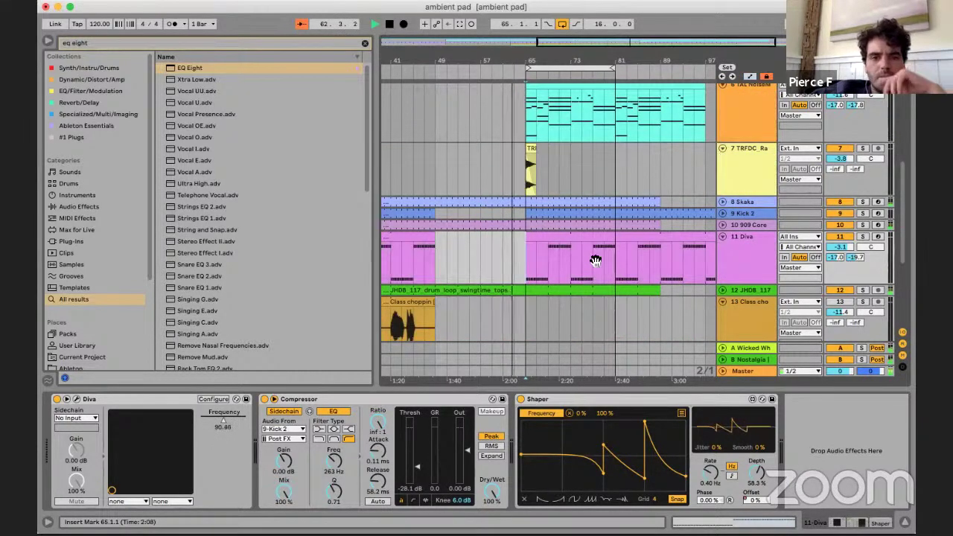
- Lower the station announcement track's volume to -7.0 dB and the Diva track's volume to -5.0 dB
scroll(538, 222, up, 2)
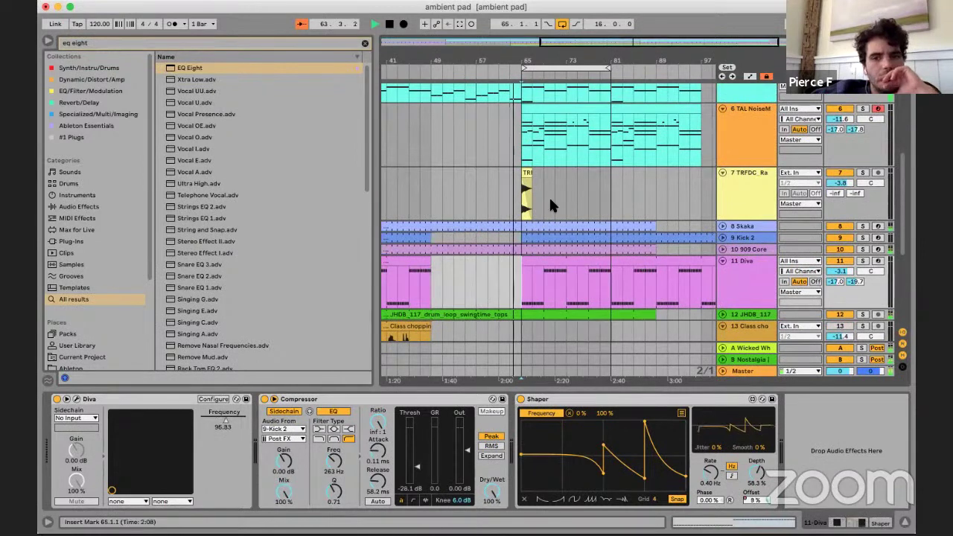
scroll(557, 190, up, 3)
scroll(527, 177, up, 1)
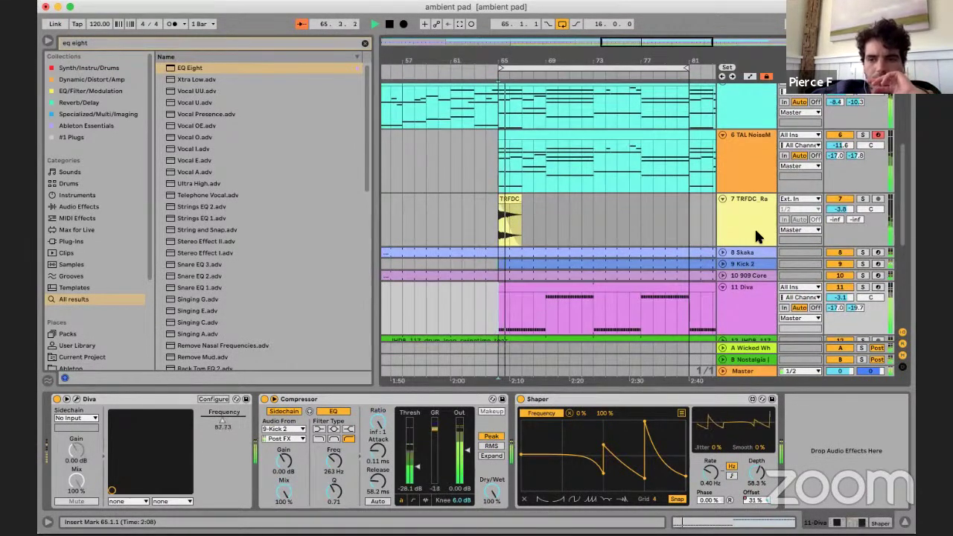
drag(828, 208, 837, 231)
scroll(671, 241, down, 2)
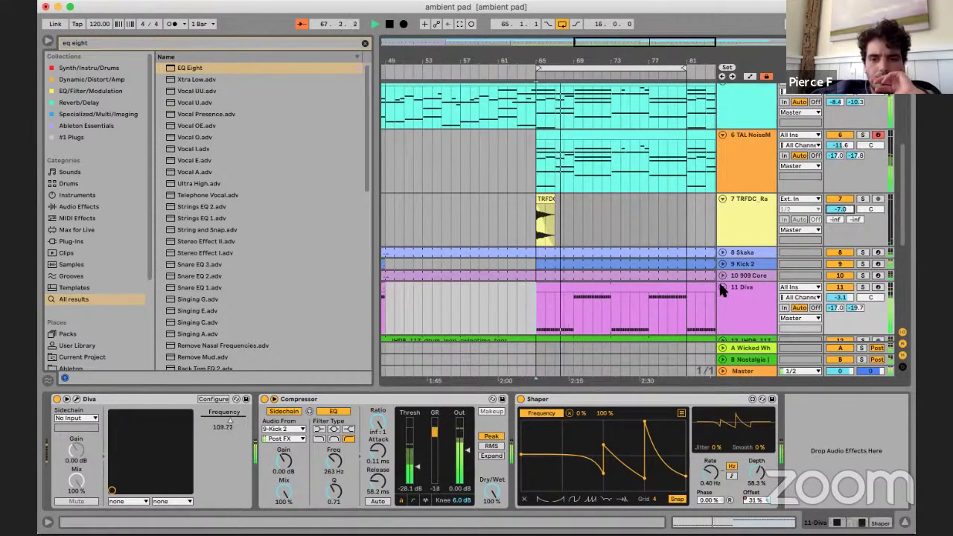
drag(840, 297, 844, 301)
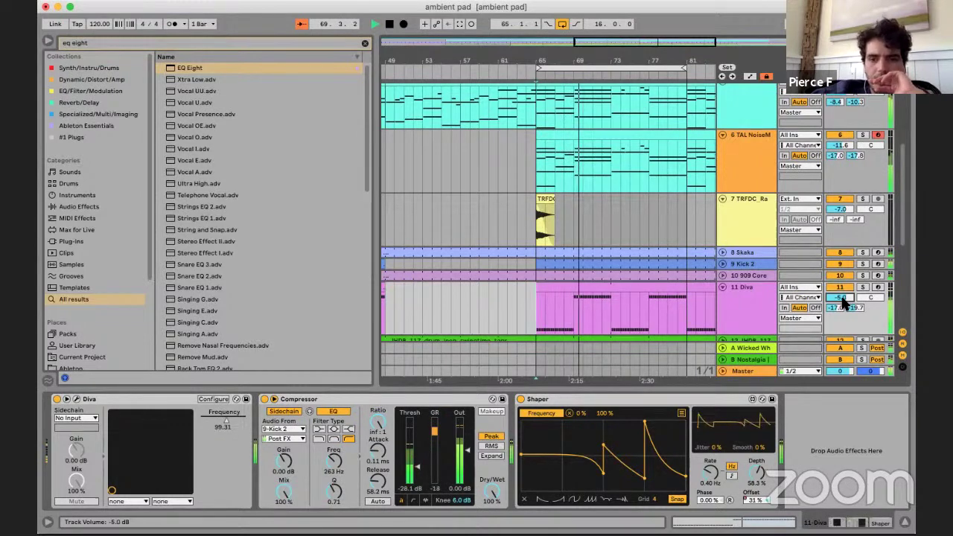
- Solo the upper LABS and TAL NoiseMaker tracks and play them together from bar 65
scroll(605, 169, up, 1)
scroll(605, 169, right, 2)
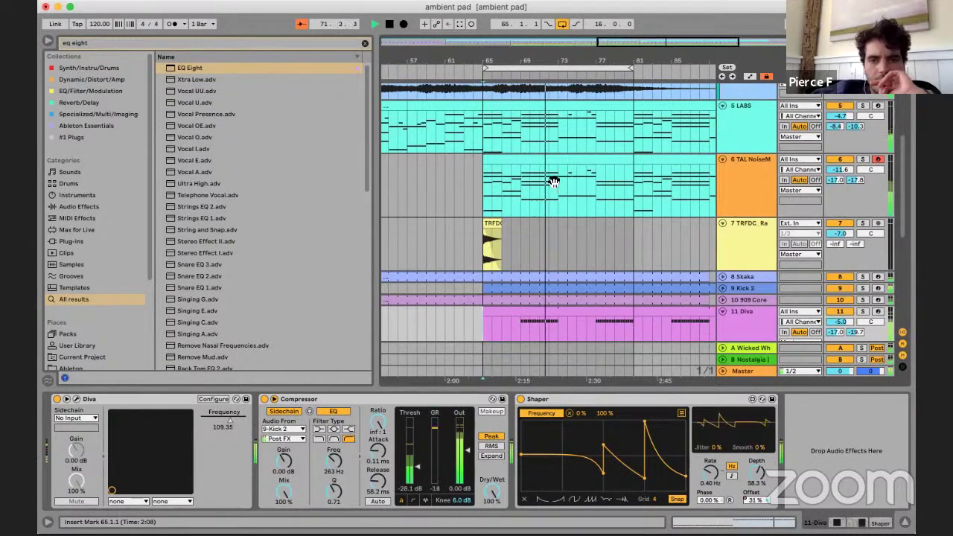
click(862, 106)
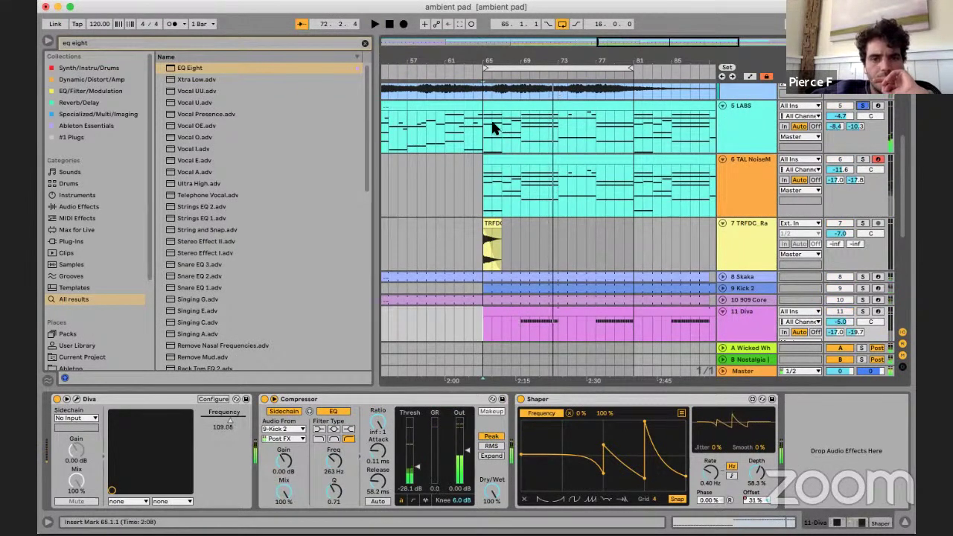
click(480, 129)
key(space)
key(space)
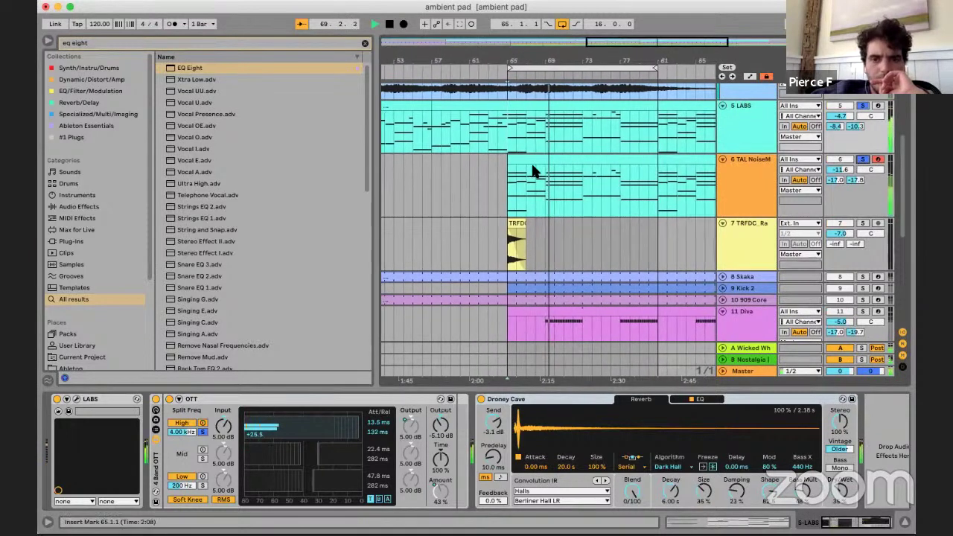
click(503, 183)
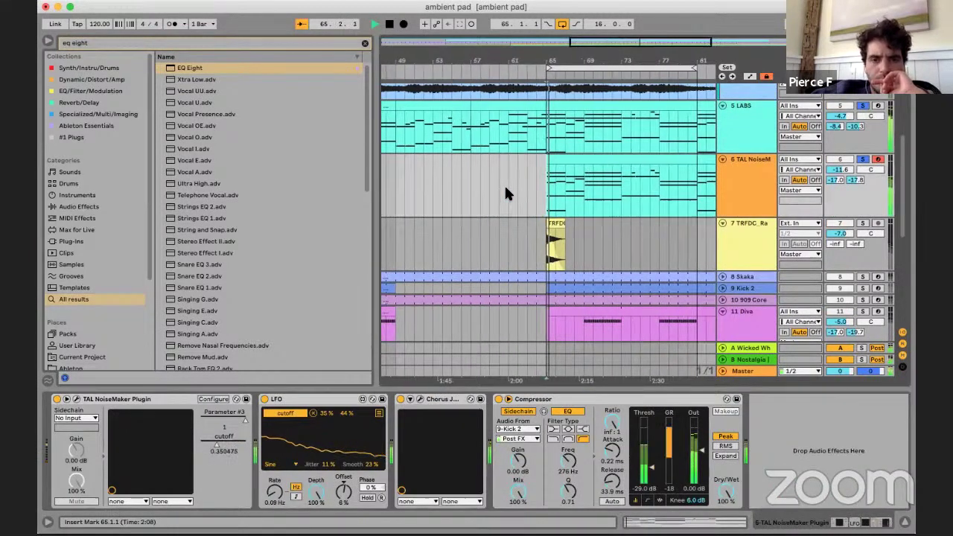
- Transpose all notes of the TAL NoiseMaker clip at bar 65 up one octave and lower that track's volume to -12.3 dB
double_click(583, 164)
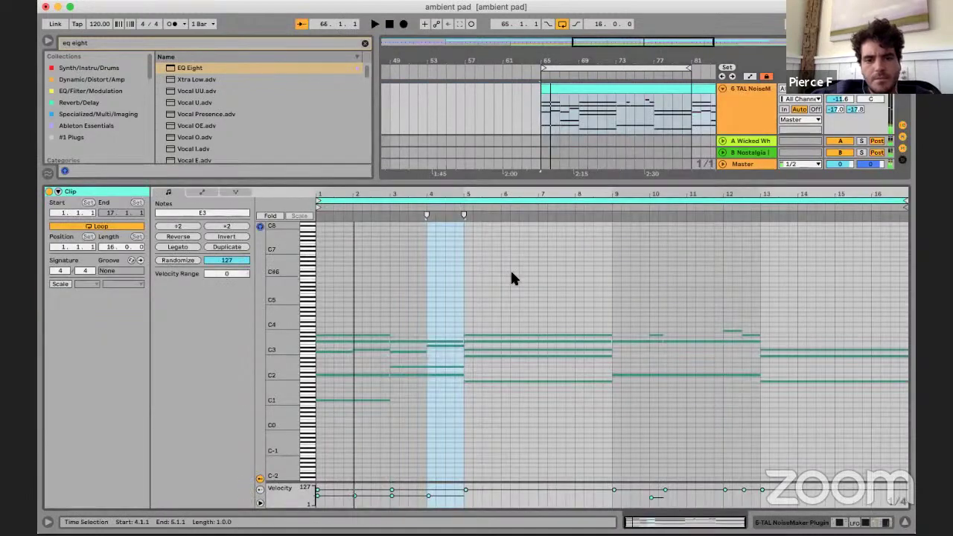
key(super+a)
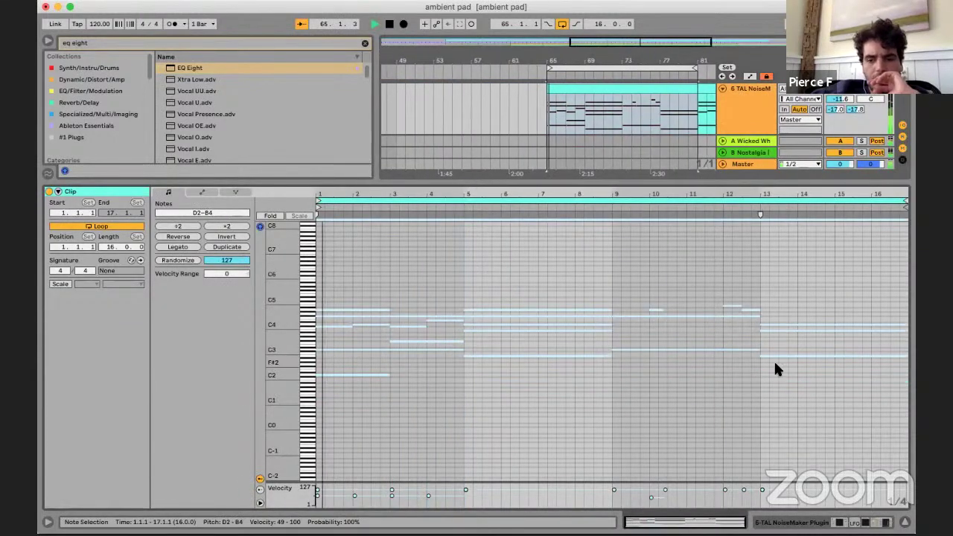
click(774, 515)
scroll(697, 146, up, 3)
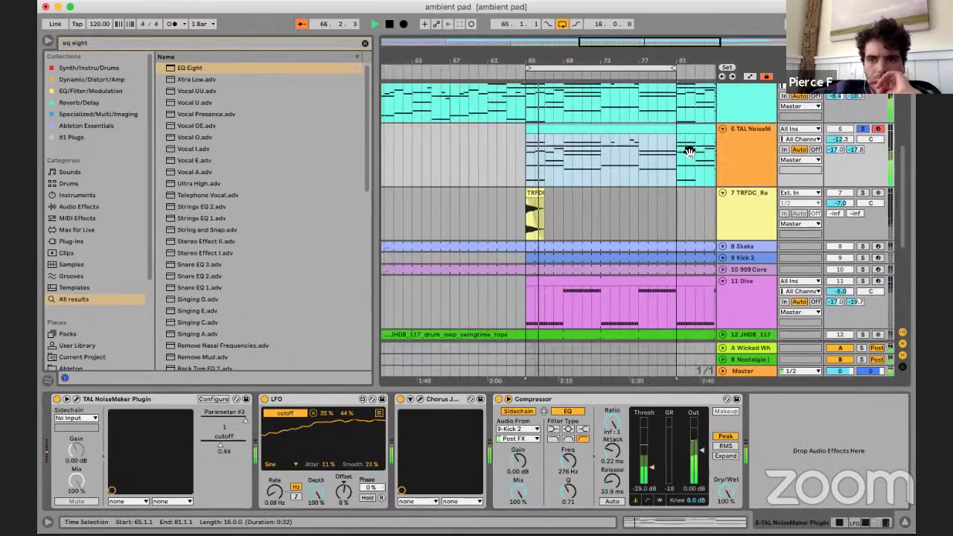
scroll(584, 186, up, 3)
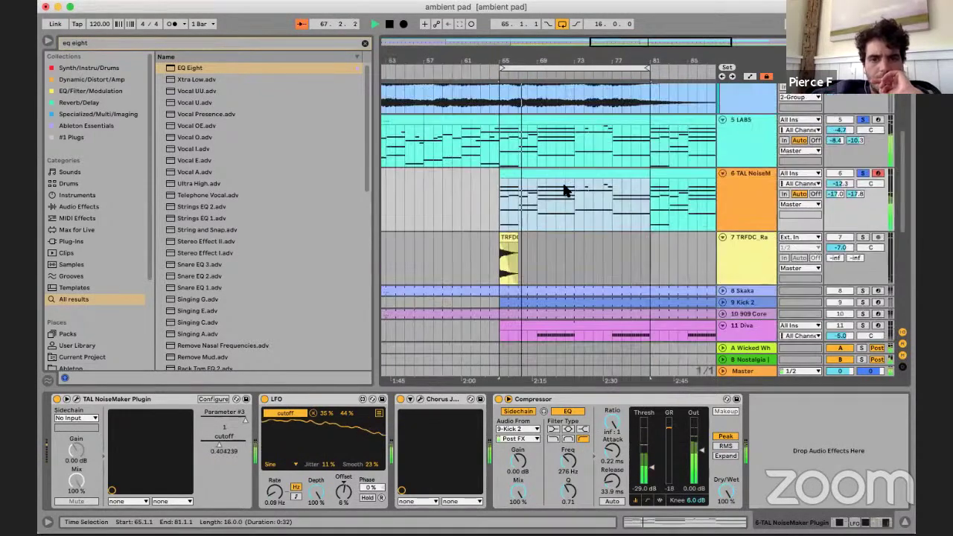
click(500, 207)
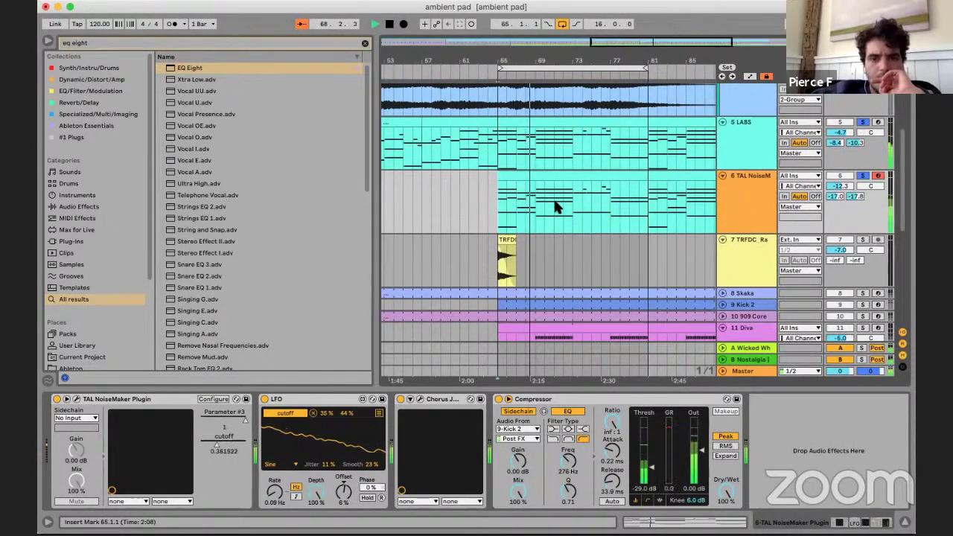
- Add the Diva and frozen Class choppin tracks to the solo and raise the frozen track's volume to -10.5 dB
scroll(875, 221, down, 6)
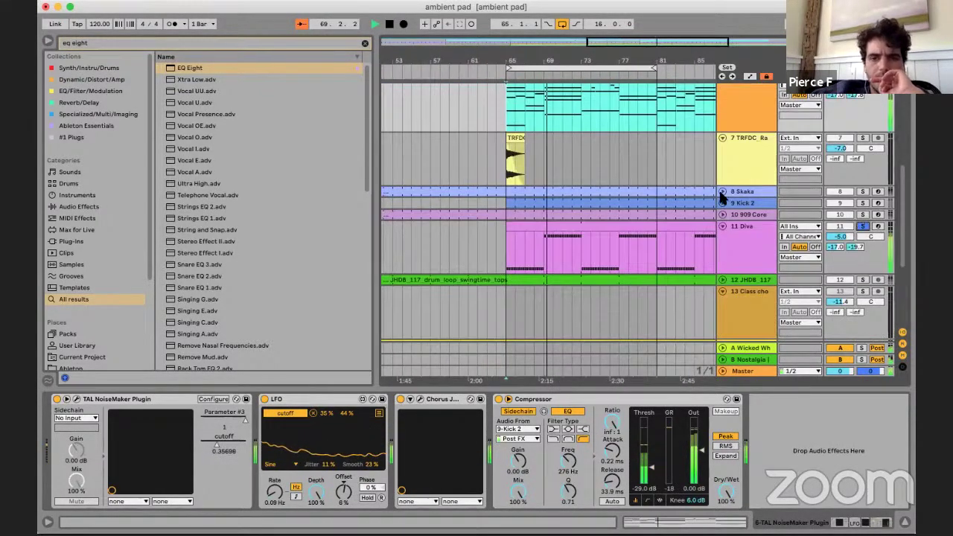
scroll(861, 225, up, 6)
scroll(812, 200, down, 15)
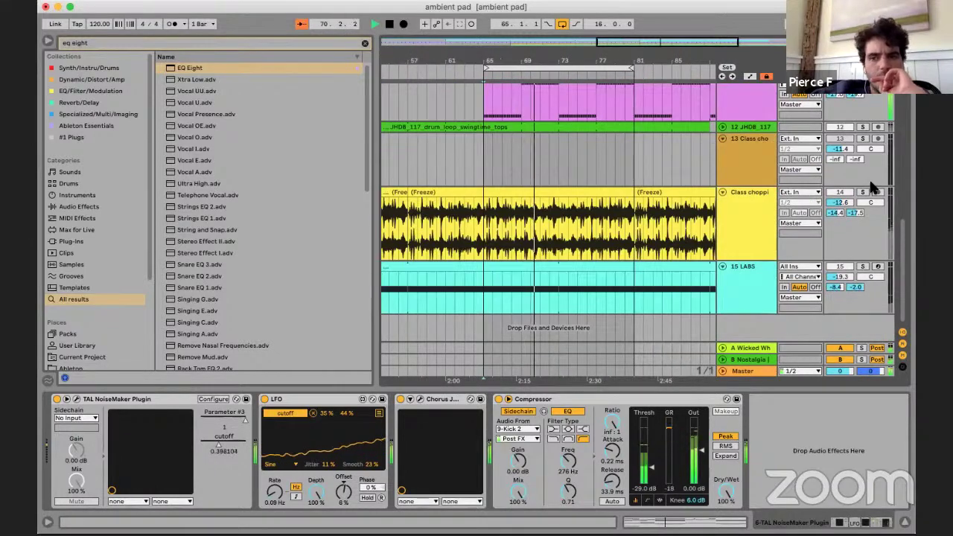
click(862, 192)
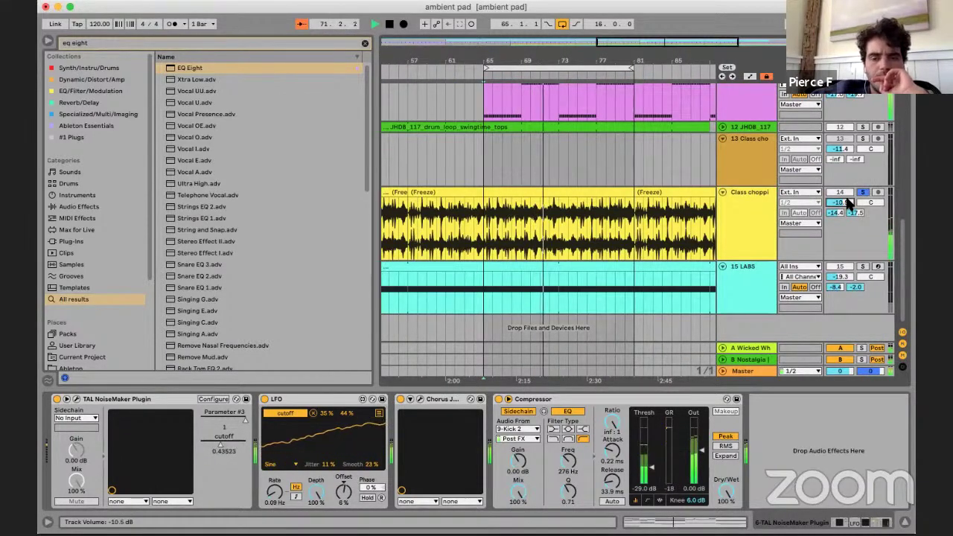
drag(844, 202, 832, 197)
- Look over the soloed section around bar 65 and clear all solos to hear the full mix
key(minus)
scroll(614, 211, up, 5)
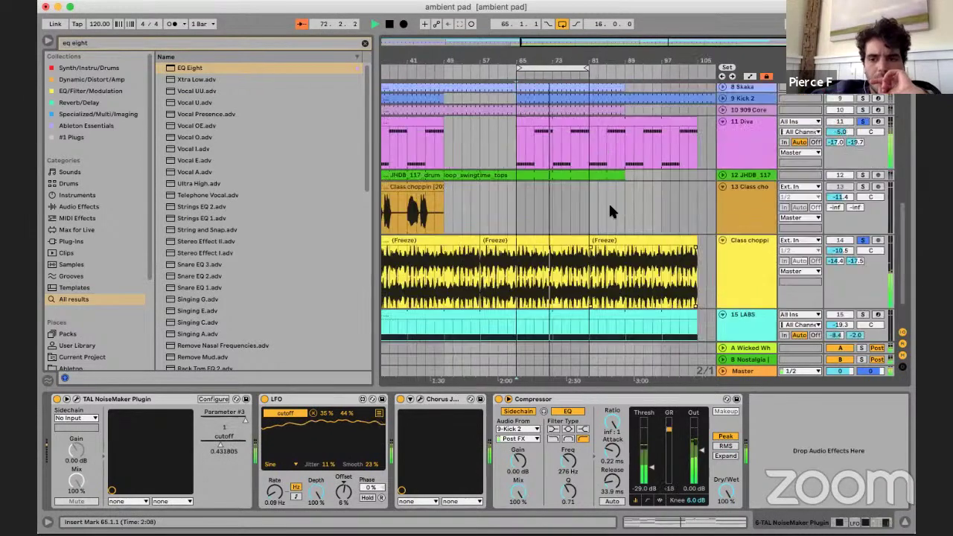
scroll(590, 216, down, 2)
scroll(593, 204, up, 6)
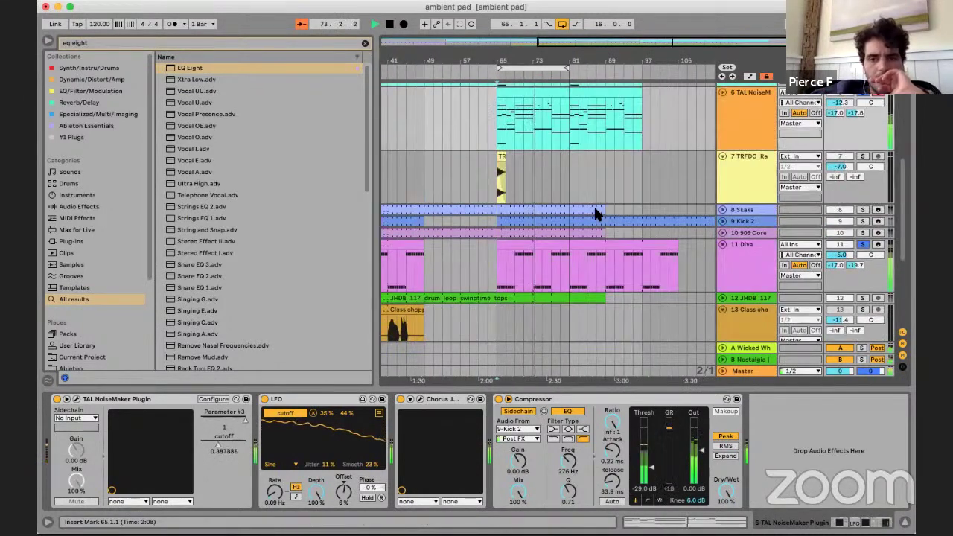
scroll(600, 180, down, 8)
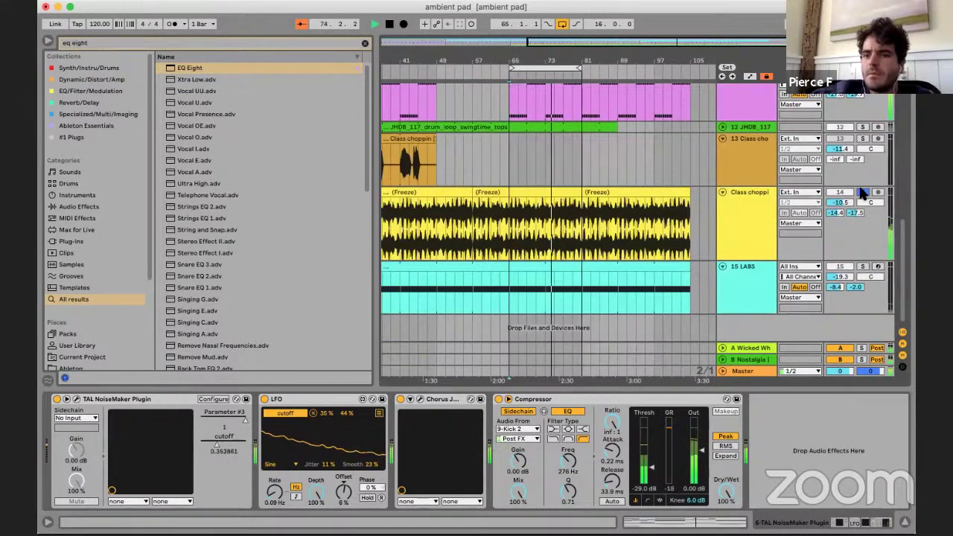
click(862, 192)
click(528, 137)
scroll(528, 194, up, 3)
scroll(530, 202, up, 5)
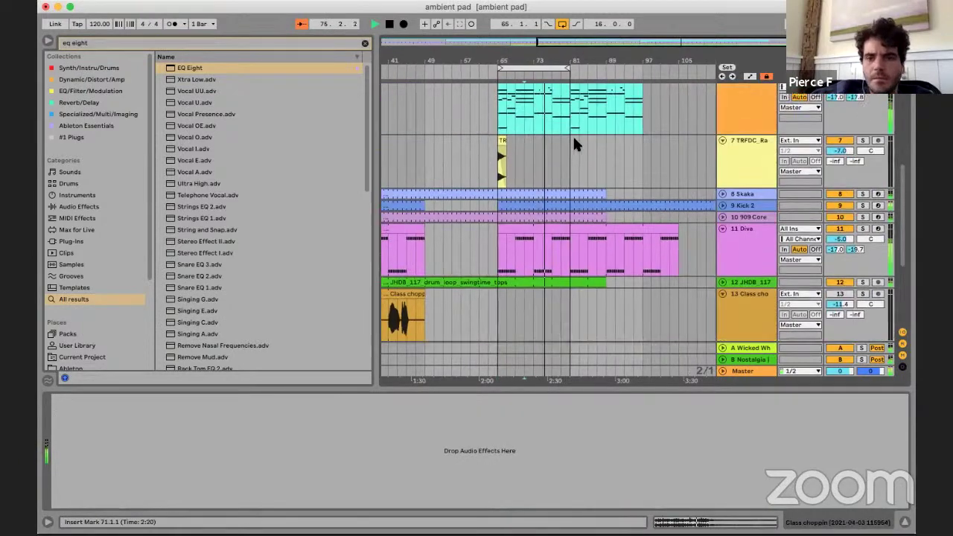
- Open the LABS clip at bar 65 and transpose its short top melody notes in bars 10 to 12 up two octaves
click(540, 142)
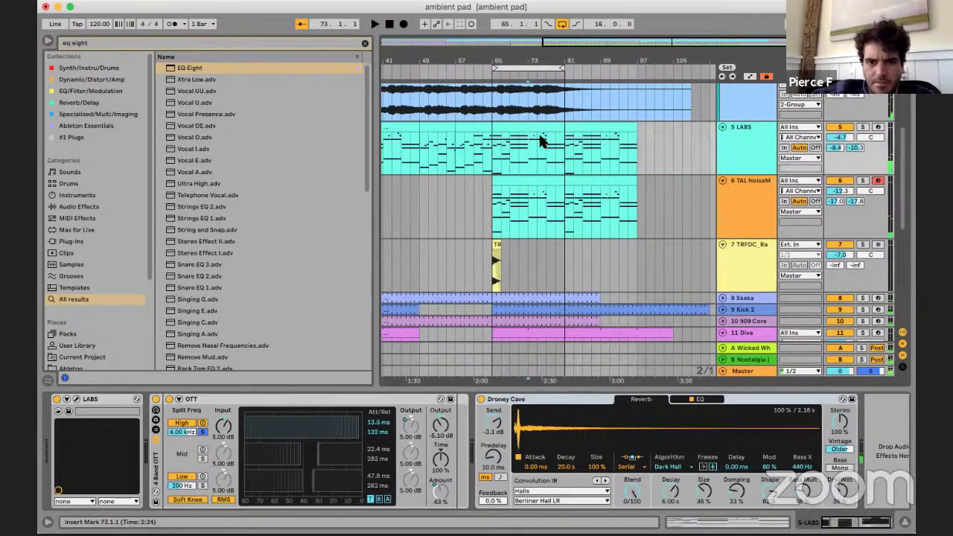
double_click(541, 127)
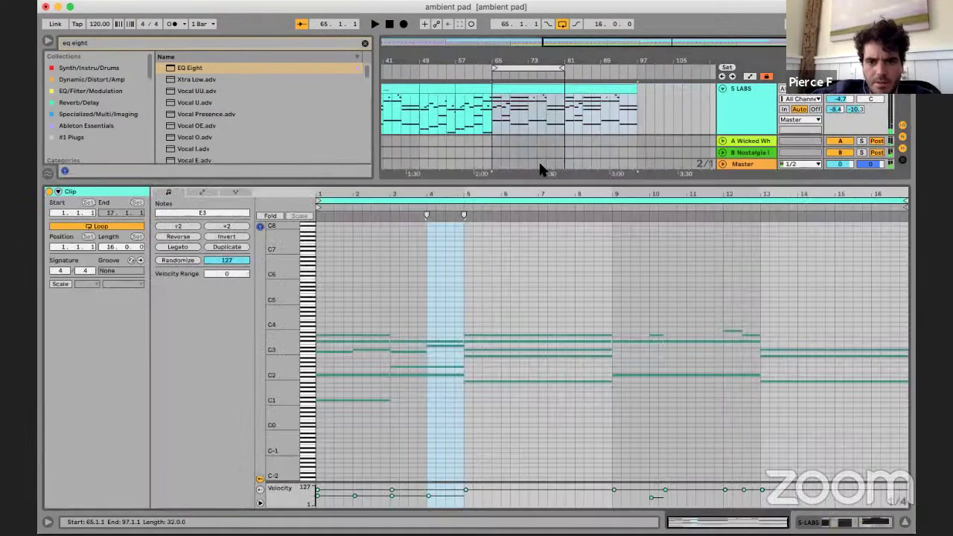
drag(691, 310, 760, 331)
click(655, 318)
key(shift+Up)
key(shift+Up)
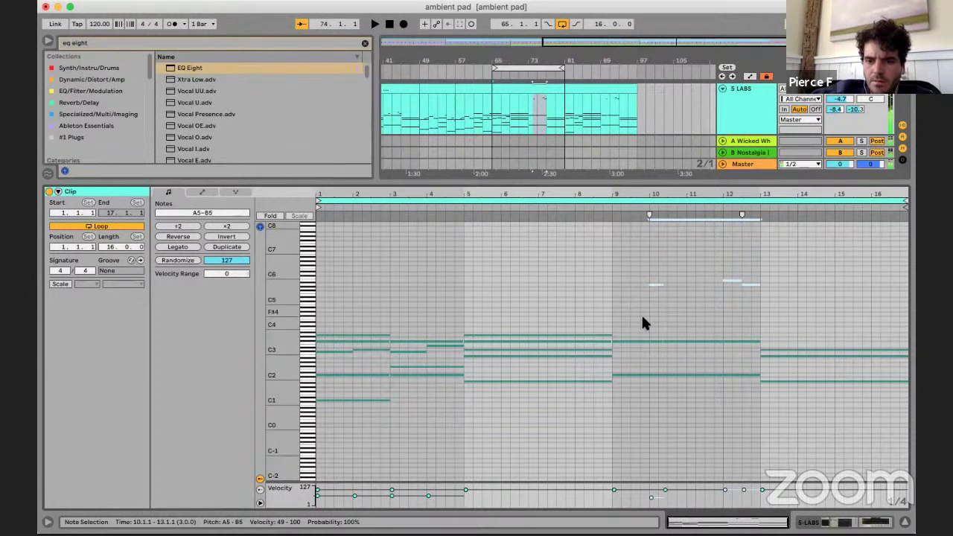
- Delete the LABS clip's chord notes from bar 9 onward and duplicate the chords of bars 1 to 8 into bars 9 to 16
drag(644, 323, 867, 442)
key(Delete)
drag(605, 320, 310, 446)
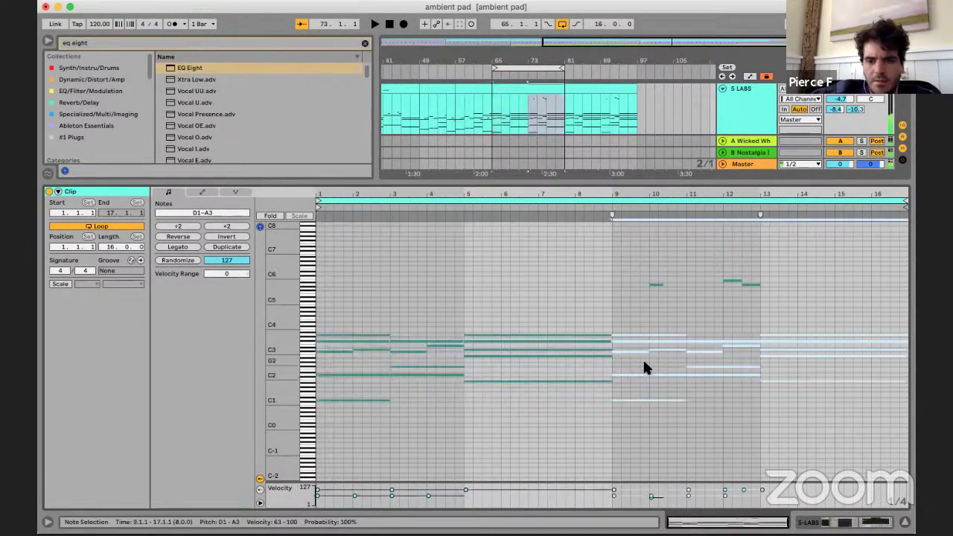
key(ctrl+d)
- Transpose the separated melody notes in bars 10 to 12 back down two octaves into the duplicated chords
drag(632, 255, 770, 304)
key(shift+Down)
key(shift+Down)
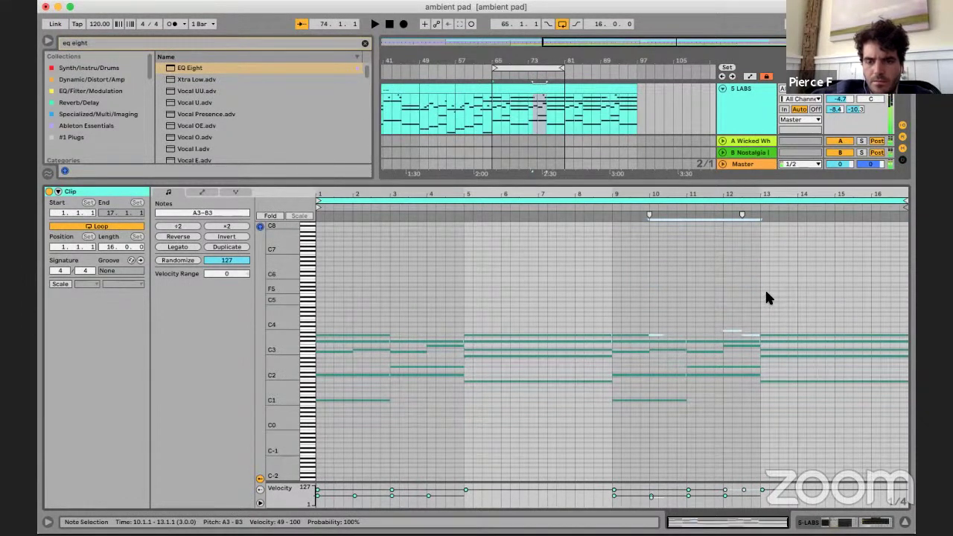
- Play the edited LABS chords from bar 9 of the clip and return to the track's device chain
click(607, 211)
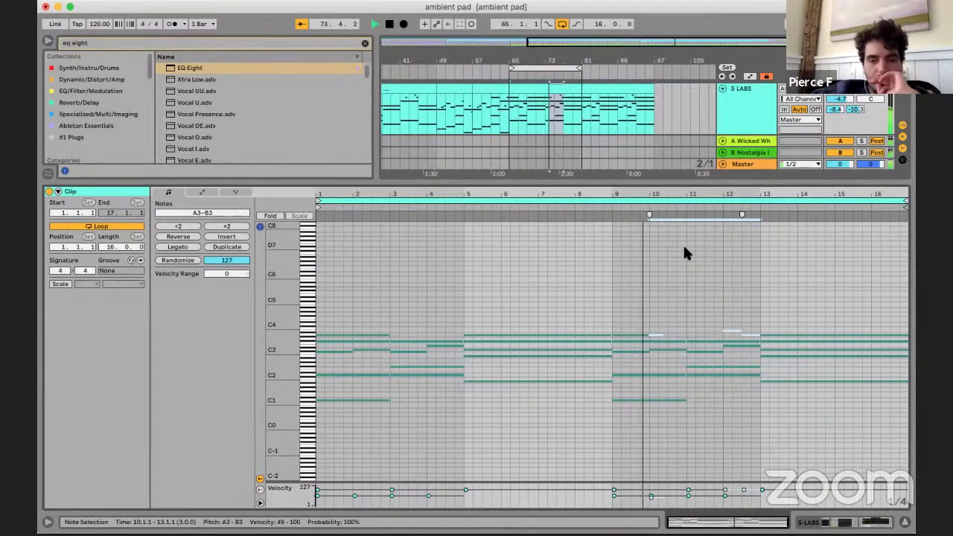
click(698, 288)
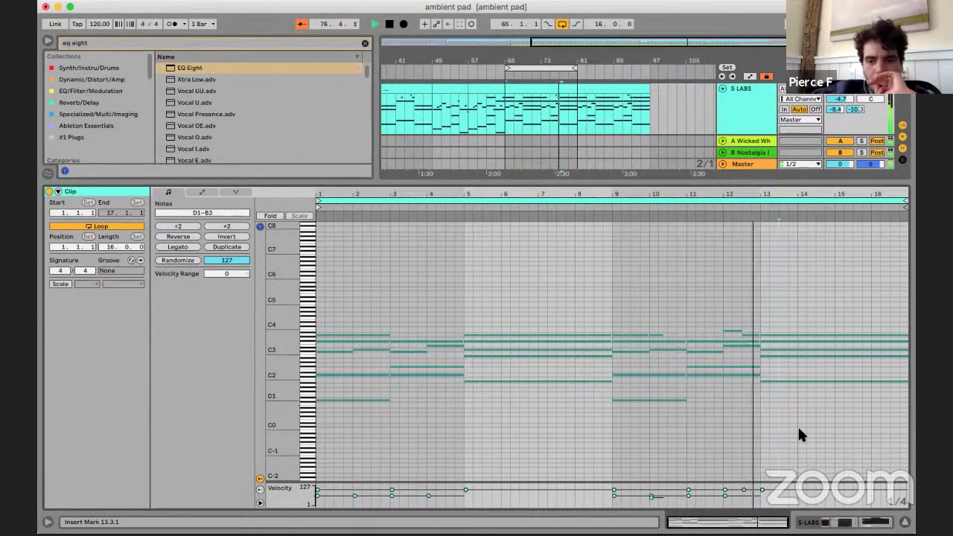
click(841, 521)
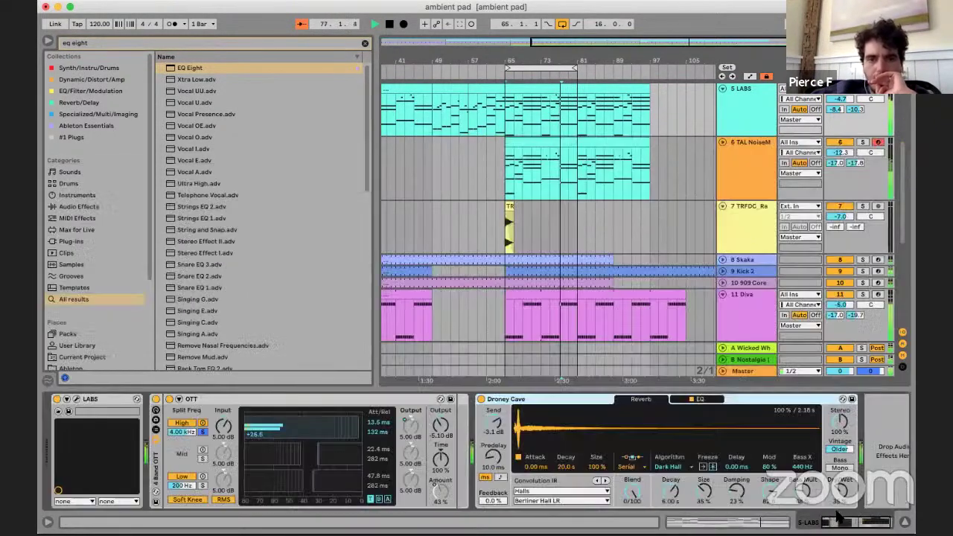
- Copy the LABS clip at bar 65 onto the TAL NoiseMaker track and transpose its notes up one octave
click(546, 152)
scroll(544, 143, up, 2)
drag(528, 134, 530, 182)
double_click(531, 182)
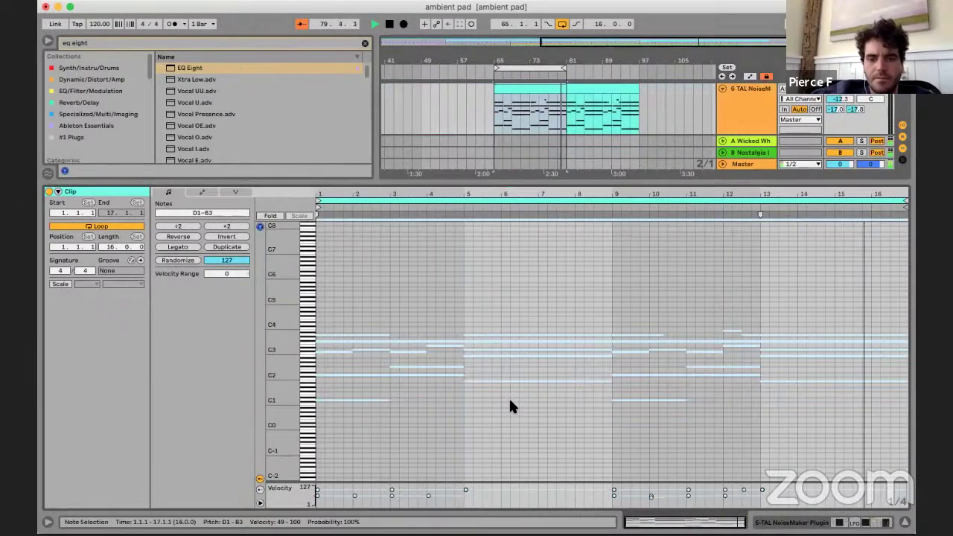
- Lower the TAL NoiseMaker track volume to -12.8 dB while playing the section from bar 65, and stop playback
click(833, 518)
scroll(563, 117, left, 2)
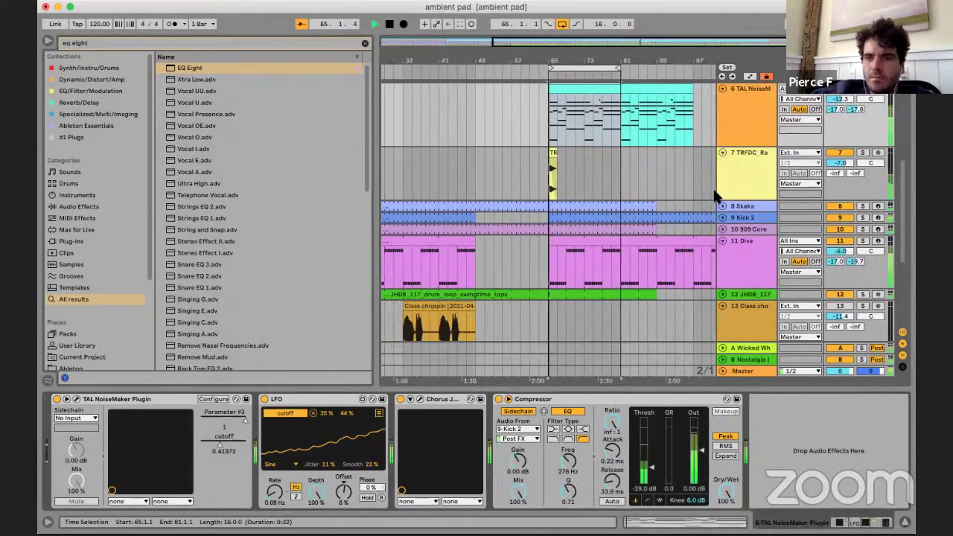
scroll(714, 194, up, 4)
scroll(623, 226, down, 2)
scroll(614, 223, down, 3)
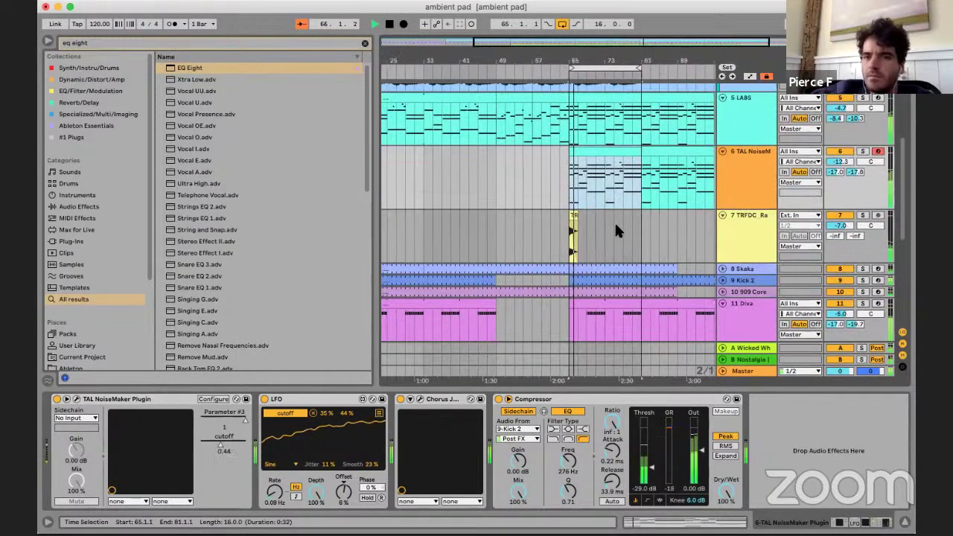
key(minus)
click(491, 194)
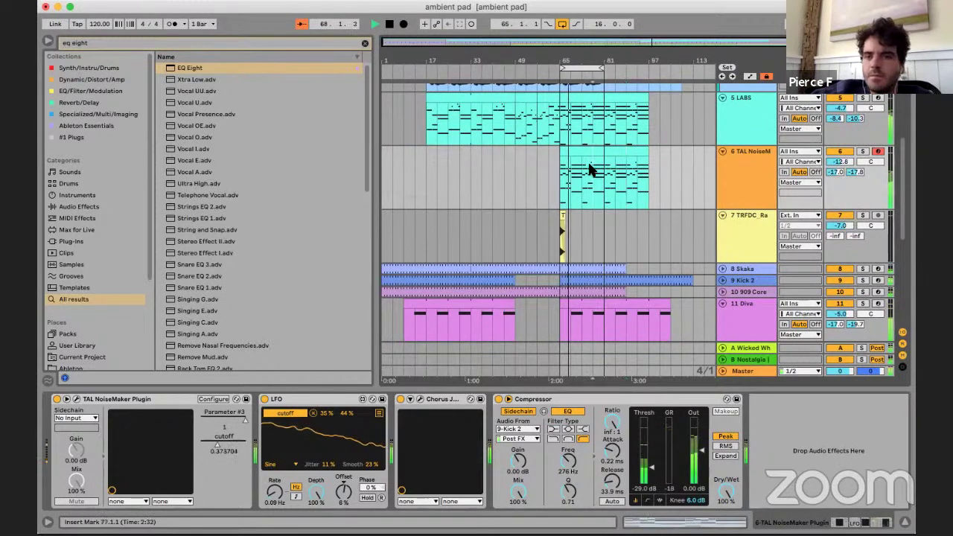
scroll(634, 186, up, 1)
scroll(634, 181, up, 3)
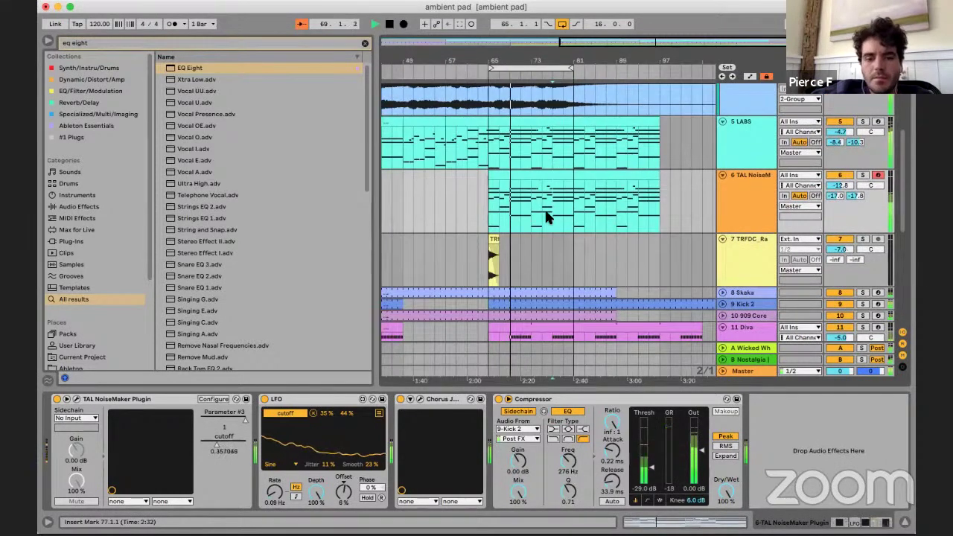
key(space)
- Search the browser for the TAL U-No synth, trying "uno" and refining the query to "tal-U"
key(super+f)
key(super+f)
text(uno)
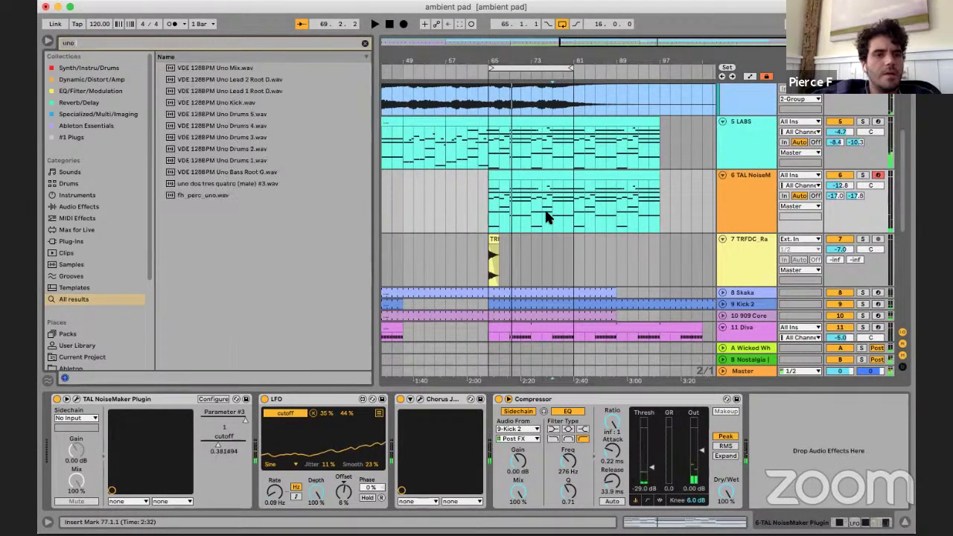
key(super+f)
text(tal)
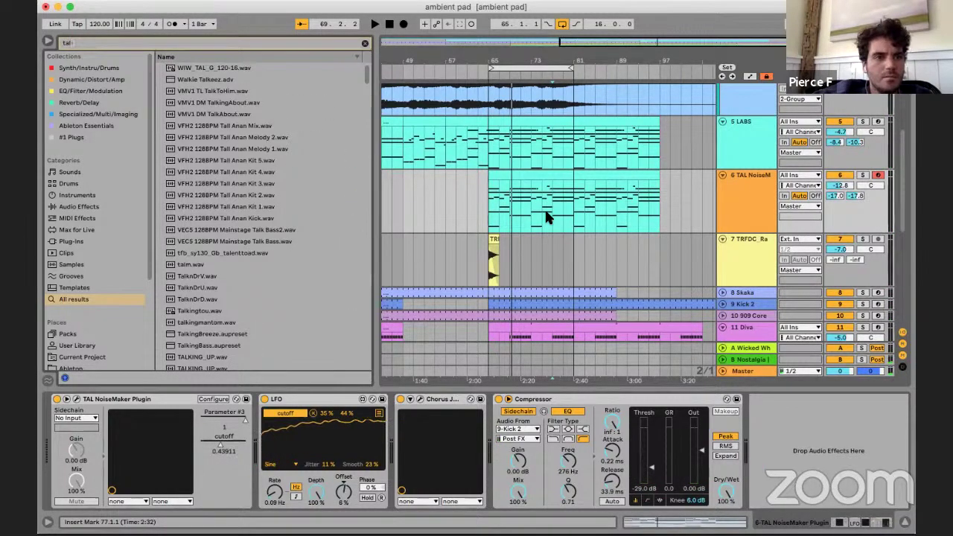
text(-U)
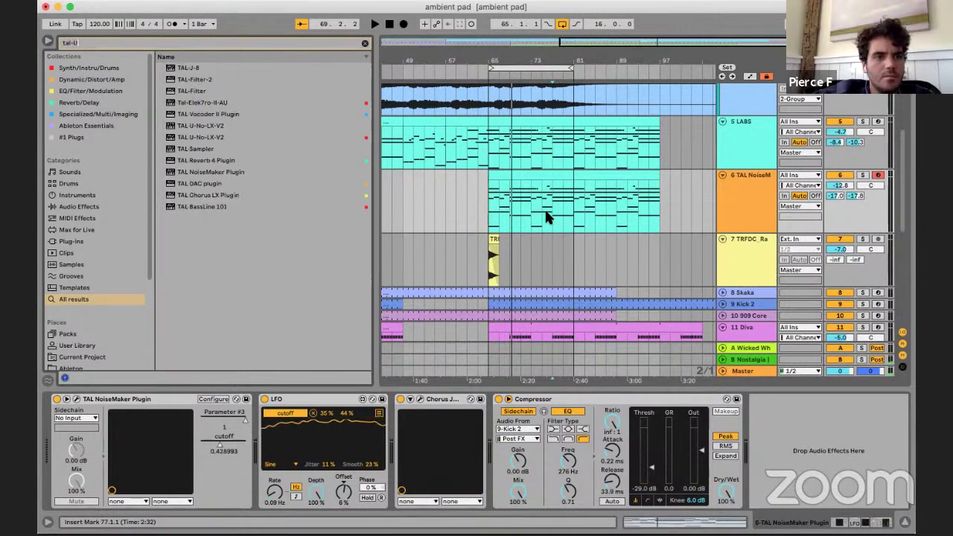
- Add a MIDI track below TAL NoiseMaker, load TAL U-No-LX-V2 on it and close the plug-in window
click(726, 207)
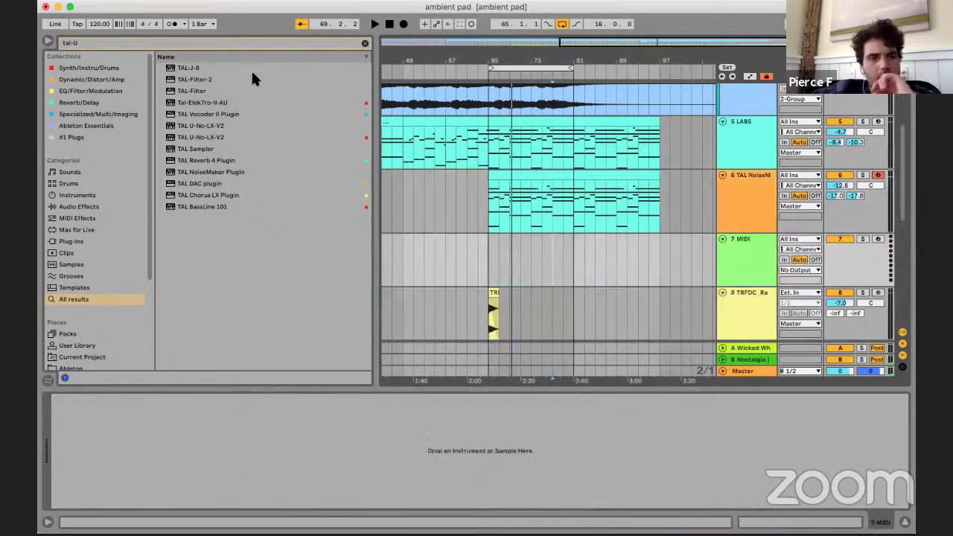
key(super+shift+t)
click(199, 138)
drag(197, 136, 489, 255)
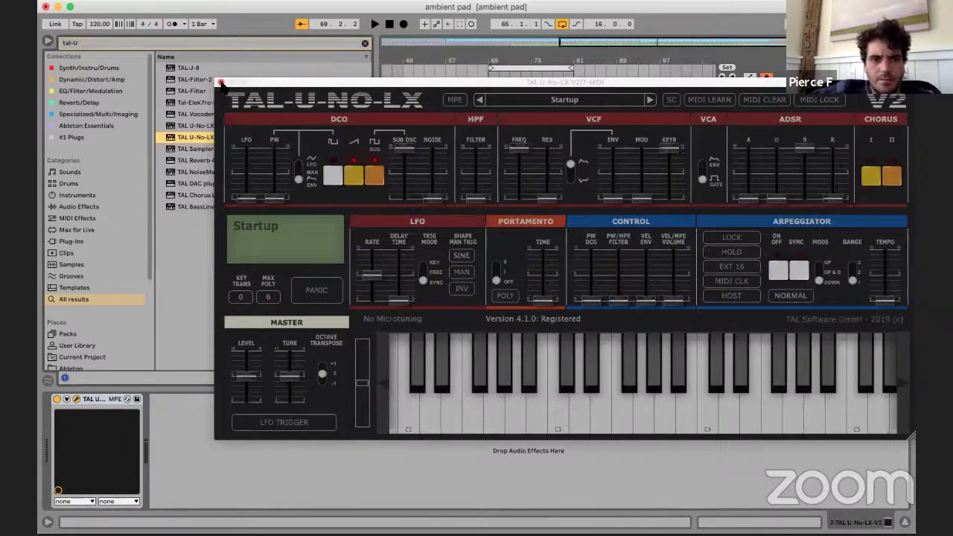
click(220, 82)
- Copy the TAL NoiseMaker clip onto the TAL U-No-LX track, solo that track and play from bar 65
drag(554, 186, 548, 251)
click(484, 262)
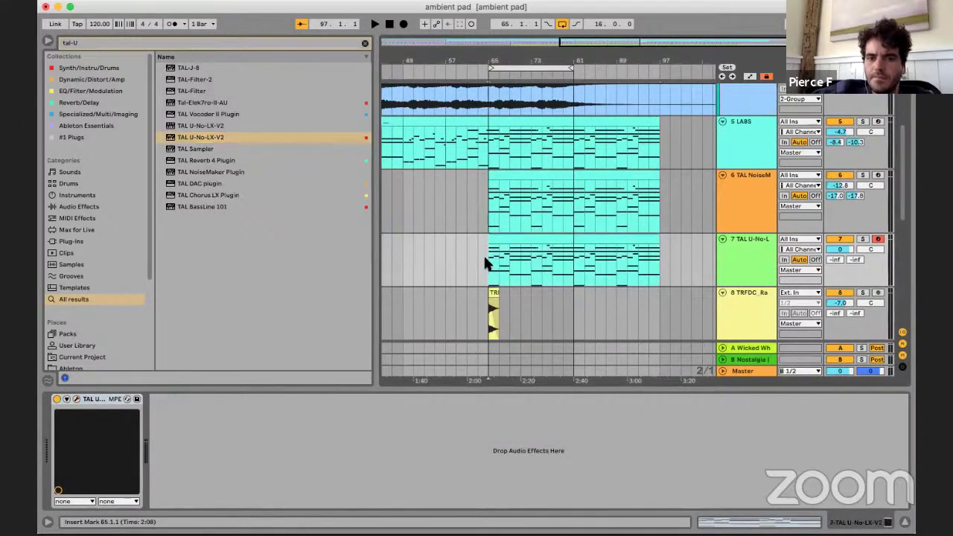
click(862, 239)
key(space)
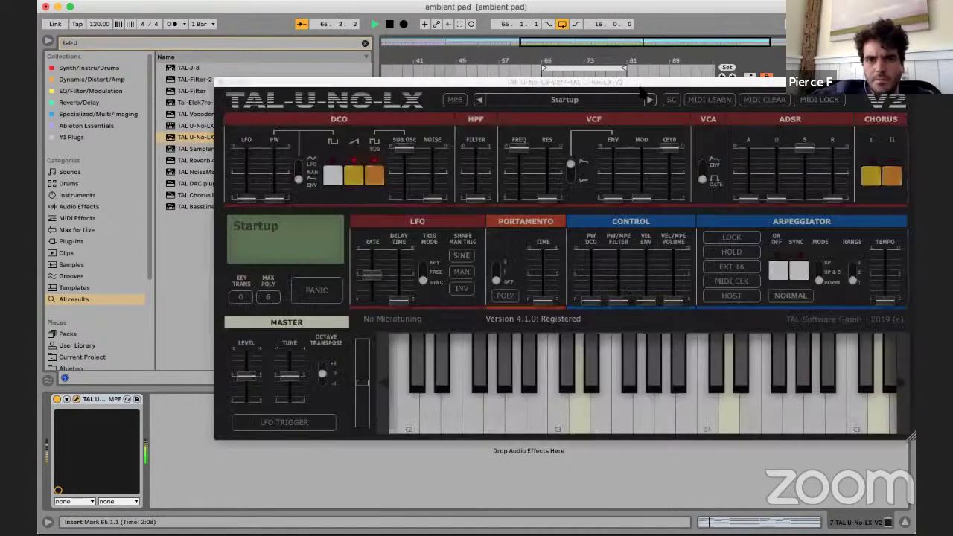
- Lower the TAL U-No-LX VCF frequency to about halfway and set the track volume to -5.6 dB
drag(515, 81, 354, 89)
mouse_move(357, 169)
mouse_down()
mouse_move(357, 195)
mouse_move(357, 175)
mouse_up()
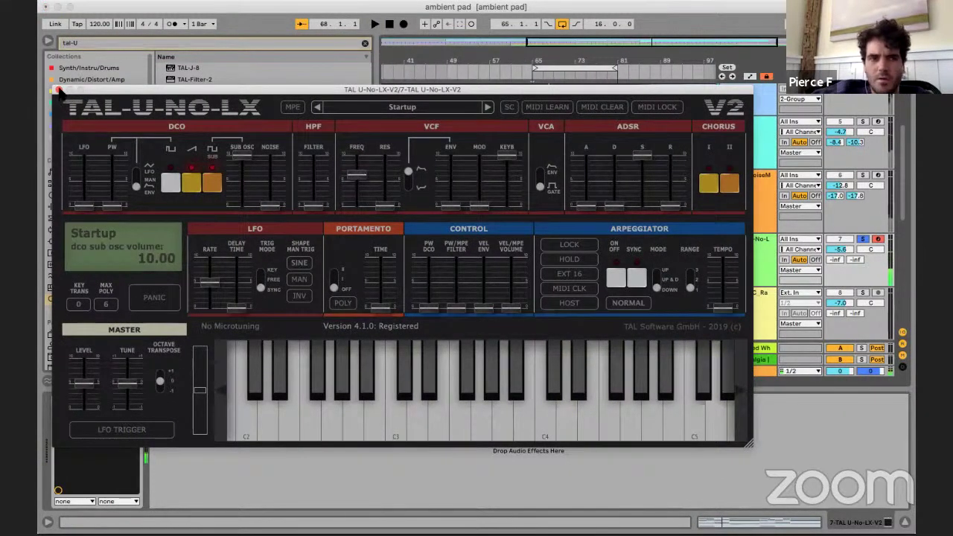
click(59, 89)
- In the TAL U-No-LX clip, split the bar 3 F#3 note at bar 4, raise its first half to A3 and play it
double_click(549, 239)
key(space)
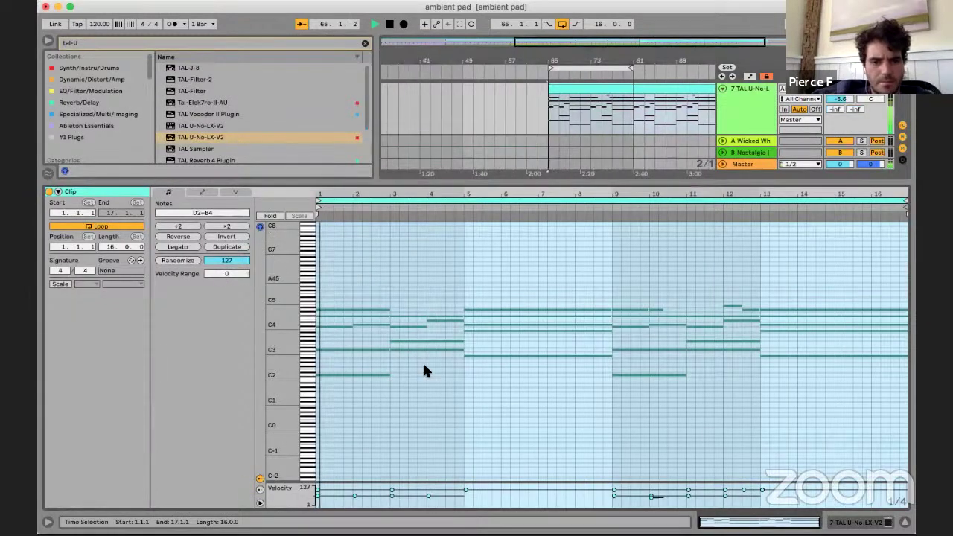
key(plus)
click(593, 261)
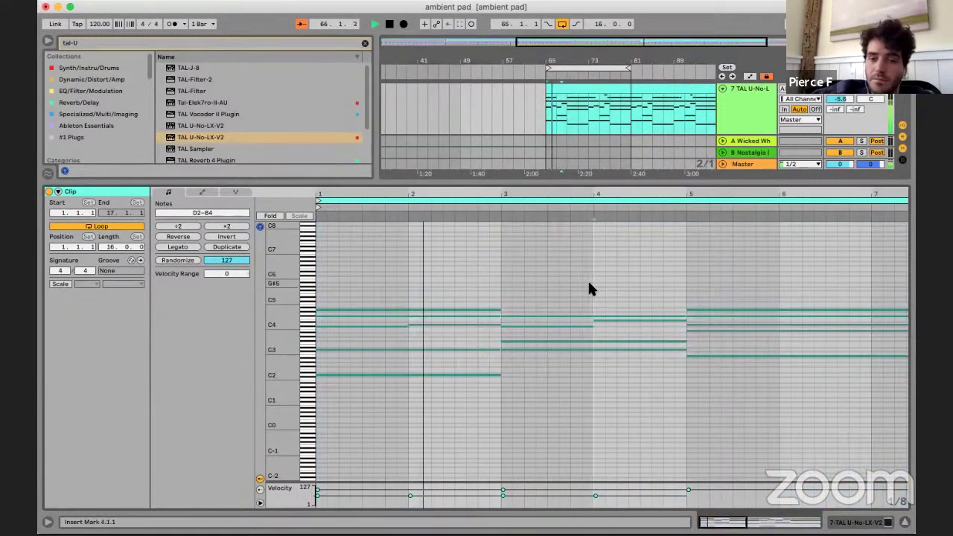
click(542, 325)
click(593, 343)
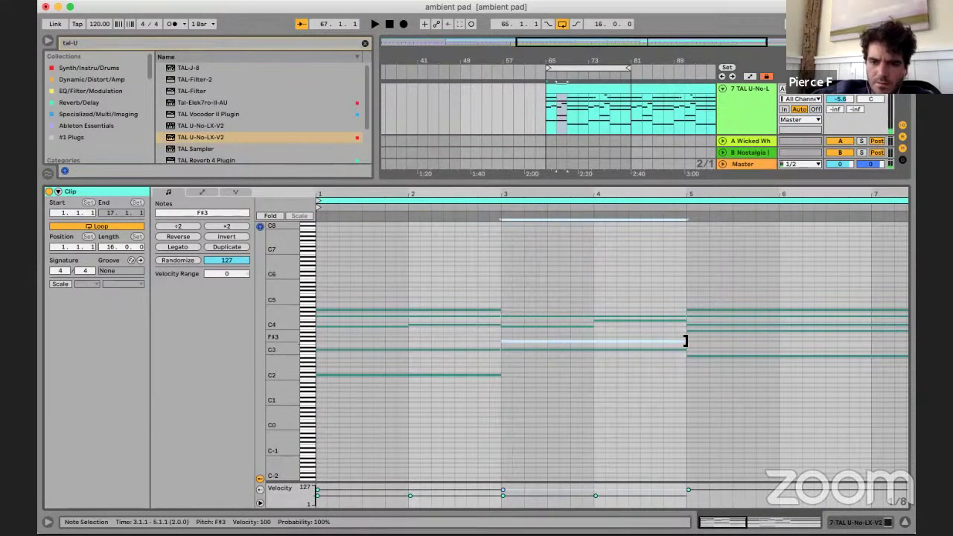
mouse_move(685, 342)
mouse_down()
mouse_move(598, 346)
mouse_move(673, 345)
mouse_up()
drag(572, 334, 576, 332)
key(space)
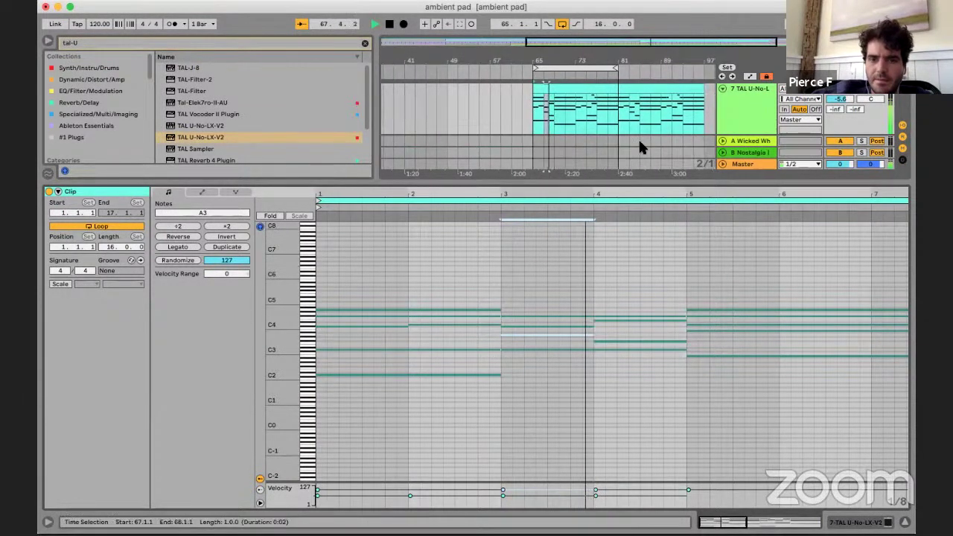
- In the TAL NoiseMaker clip, split the bar 3 F#3 note at bar 4, raise its first half to A3 and solo the track
scroll(598, 128, up, 3)
scroll(566, 127, up, 1)
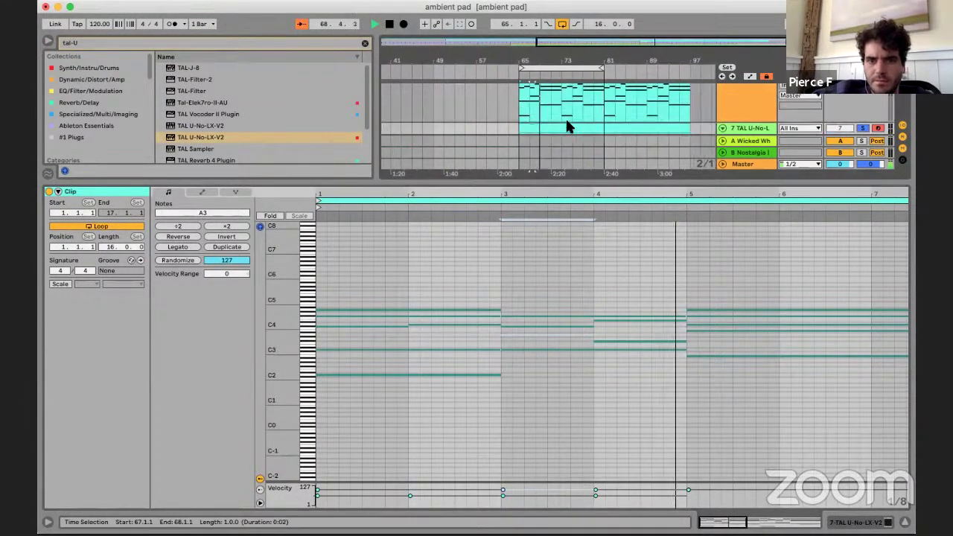
scroll(536, 99, up, 3)
key(space)
click(535, 100)
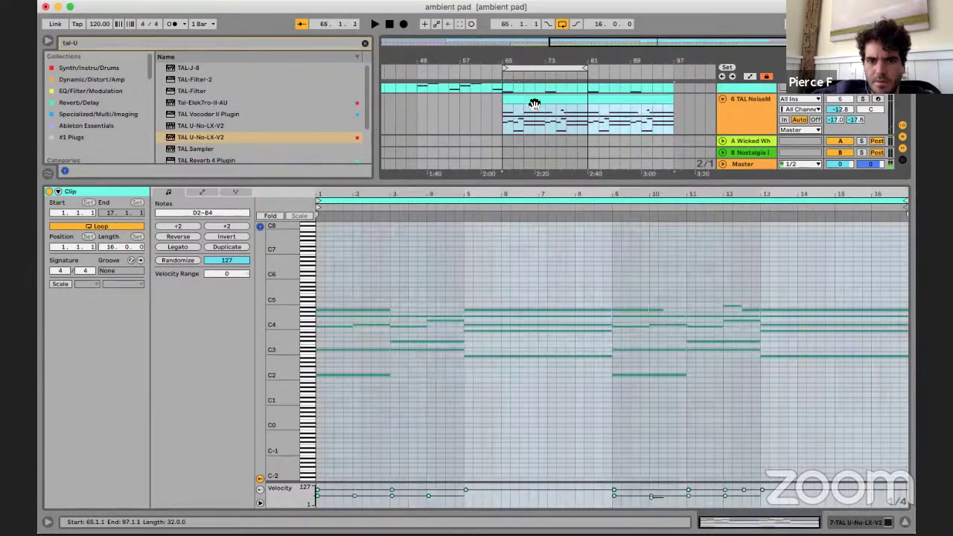
key(super+a)
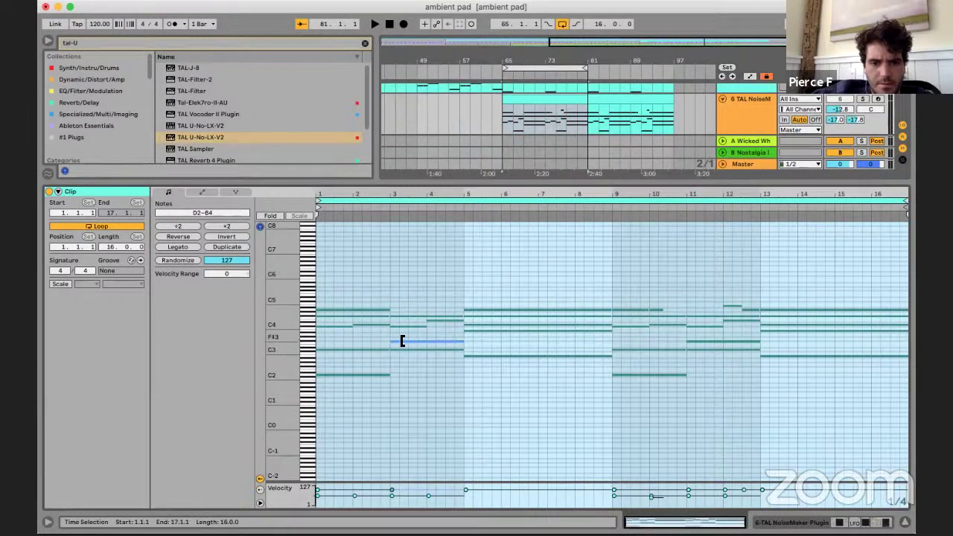
mouse_move(402, 341)
mouse_down()
mouse_move(426, 341)
mouse_move(395, 335)
mouse_up()
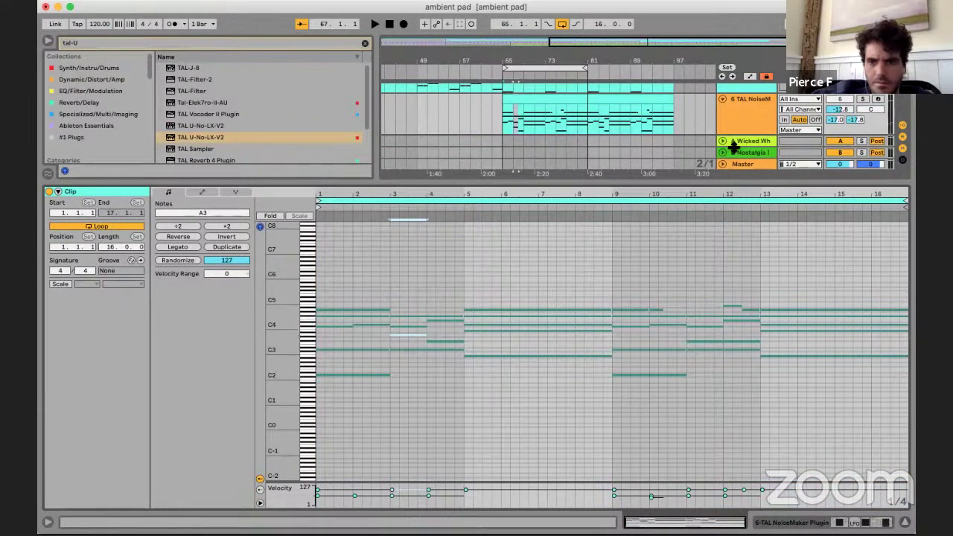
click(862, 98)
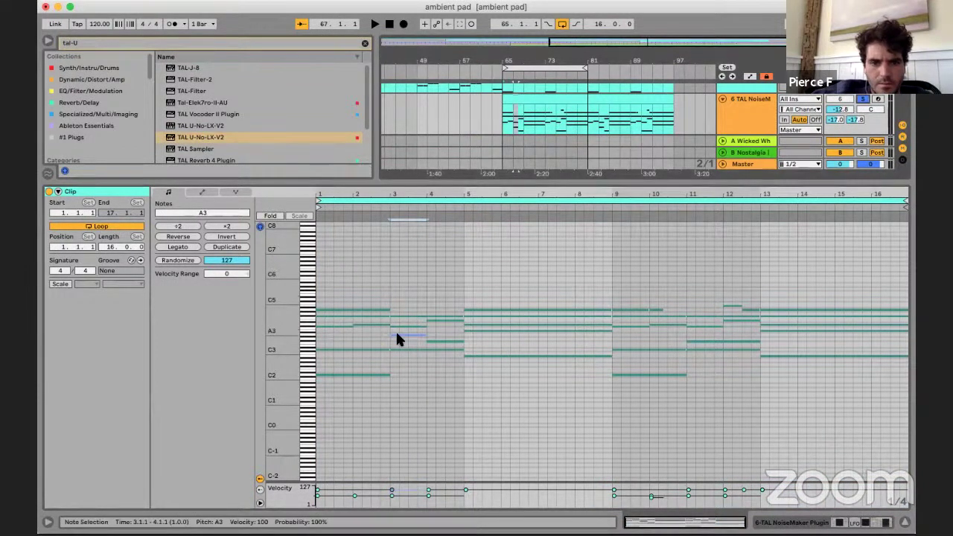
- Solo LABS and split its clip's F#2 notes at bars 4 and 12, raising the bar 3 and bar 11 halves to A2
scroll(566, 129, up, 3)
double_click(529, 110)
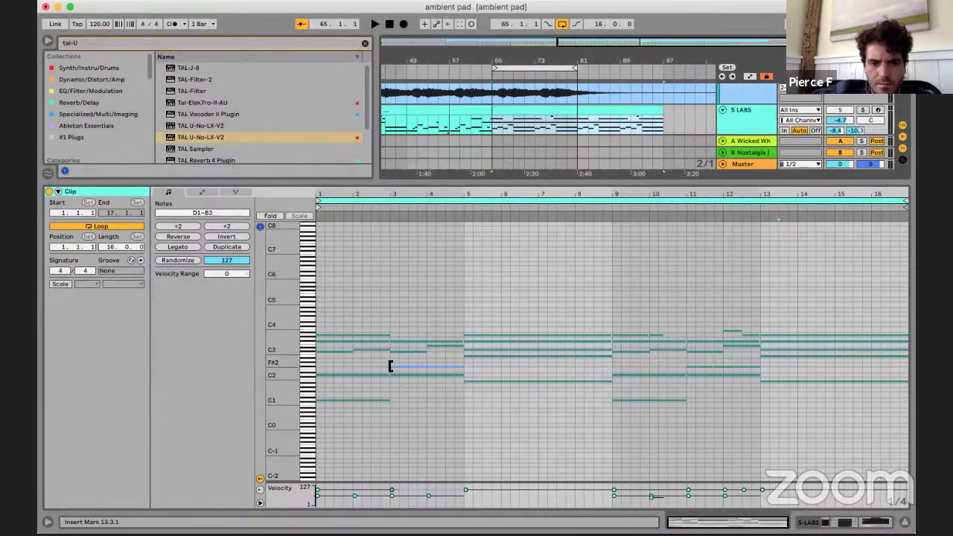
click(425, 366)
drag(439, 367, 400, 359)
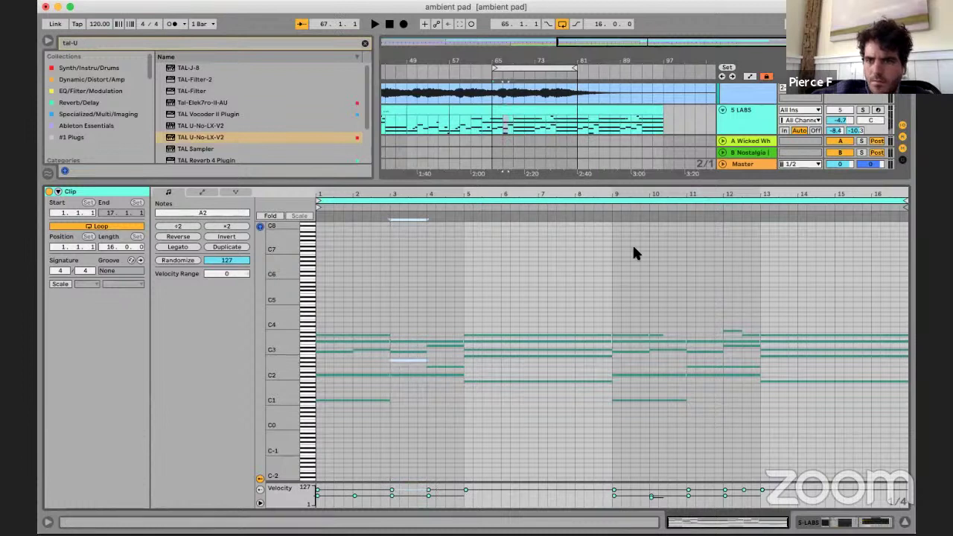
click(863, 110)
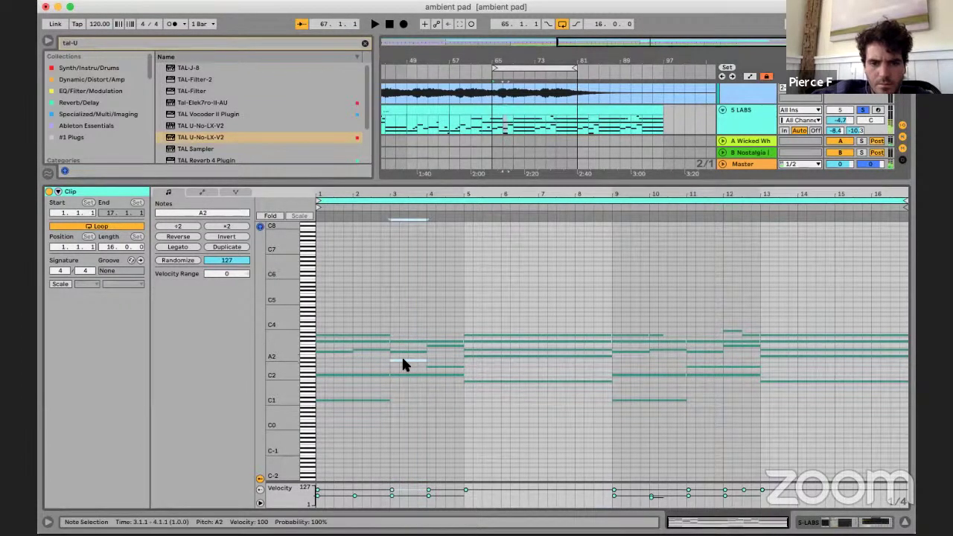
key(super+z)
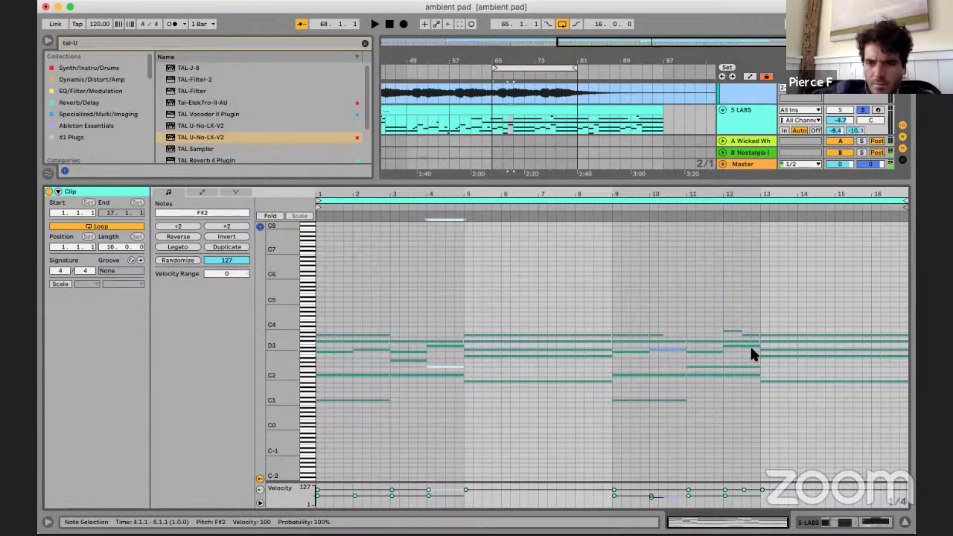
drag(688, 367, 706, 360)
- In the TAL NoiseMaker clip, split the bar 11 F#3 note at bar 12 and raise its first half to A3
scroll(757, 105, down, 2)
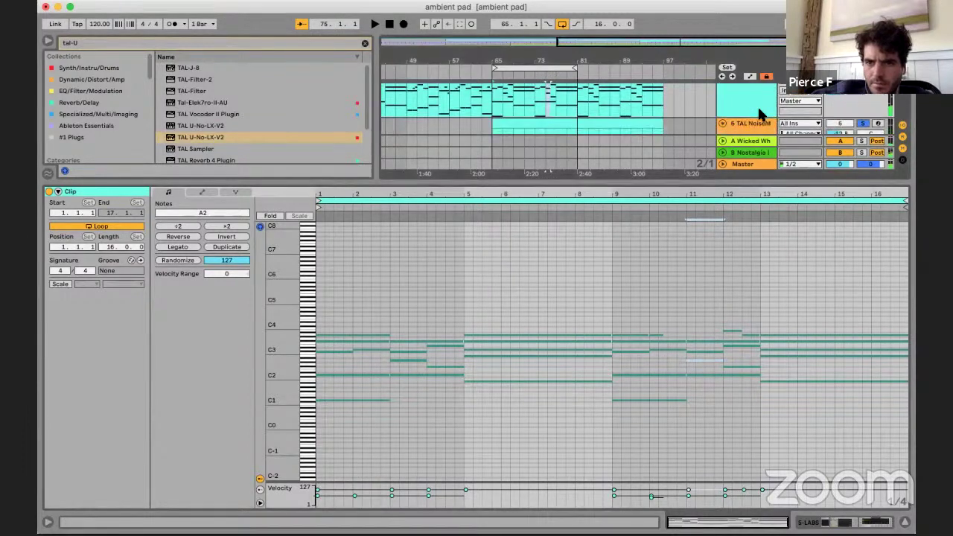
click(553, 97)
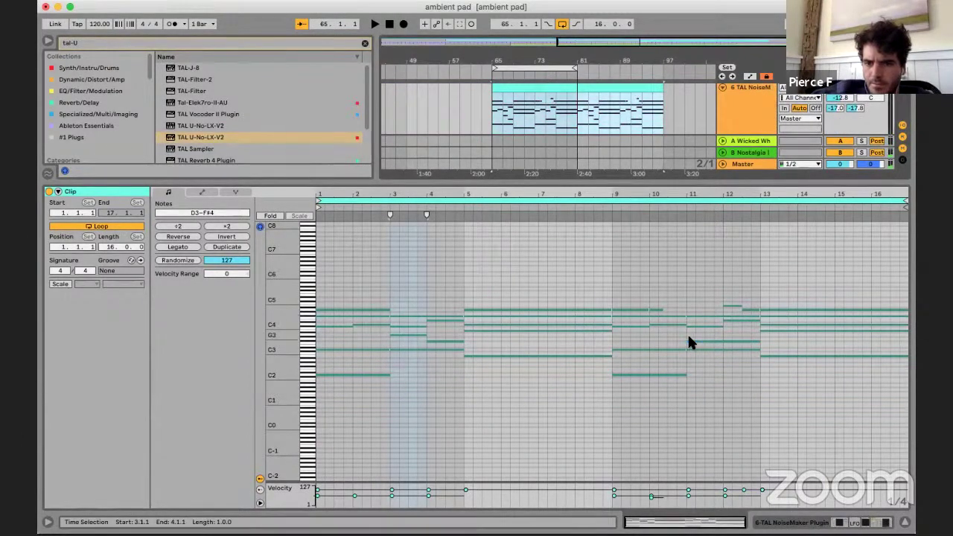
drag(689, 341, 723, 345)
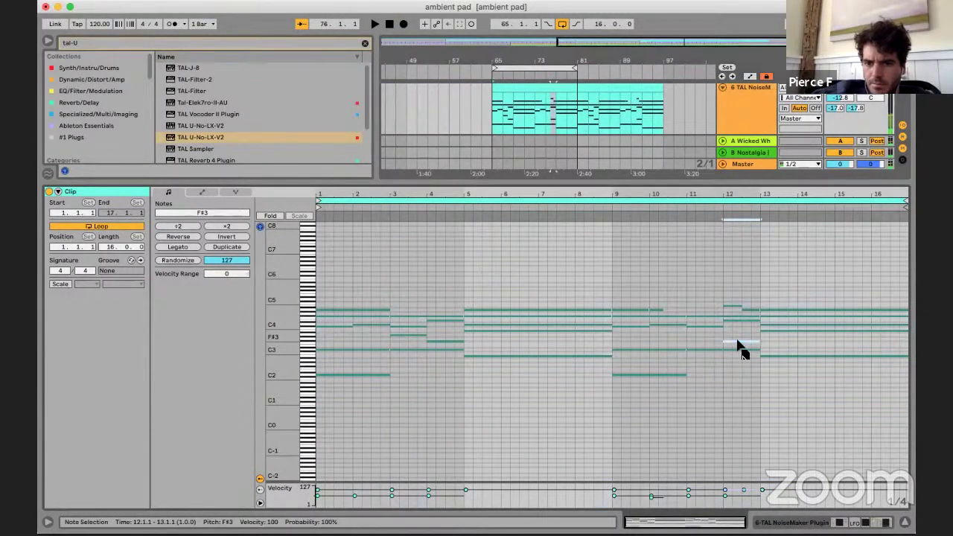
click(699, 333)
- Raise the bar 11 half of the TAL U-No-LX clip's F#3 note to A3, start playback and return to the device chain
scroll(693, 93, down, 2)
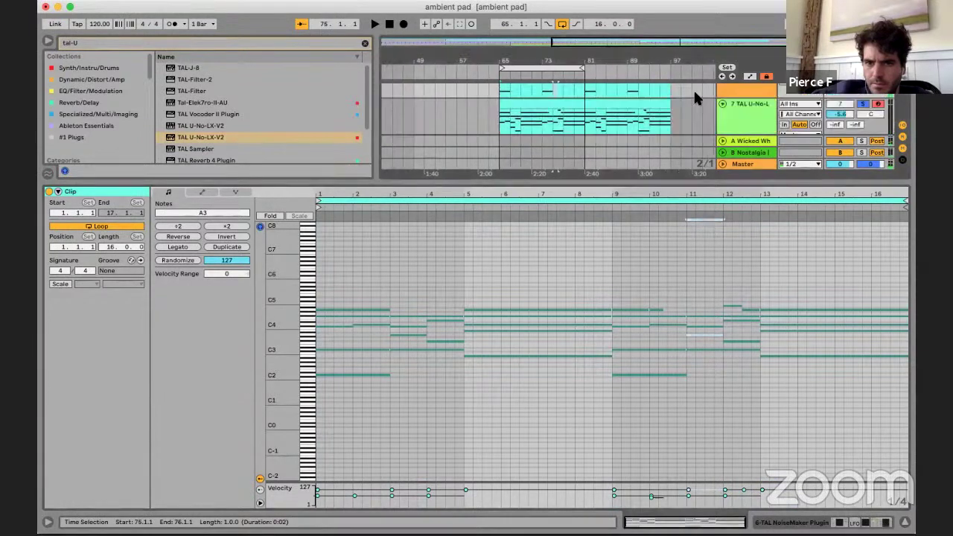
click(570, 96)
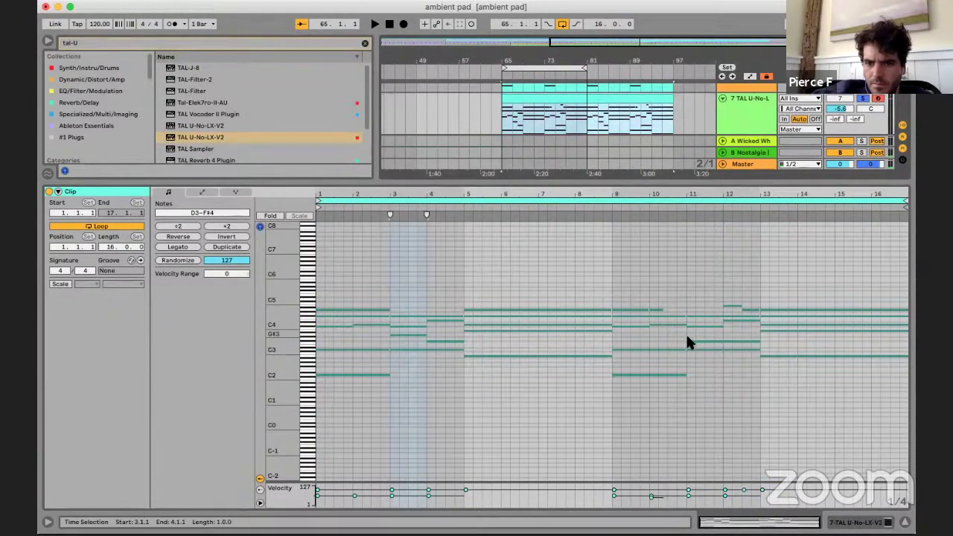
drag(715, 342, 697, 334)
key(space)
click(859, 522)
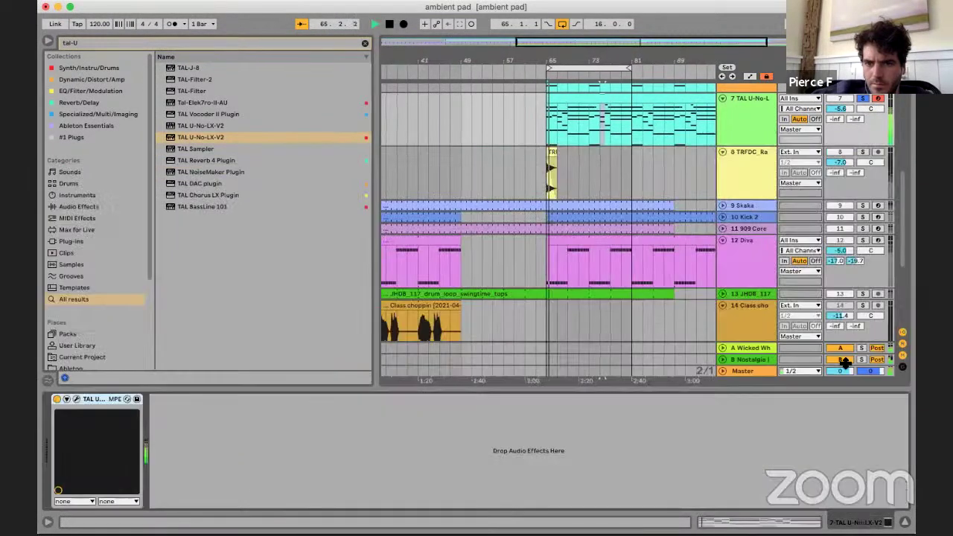
- Unsolo the TAL NoiseMaker track, reopen the TAL U-No-LX plug-in and lower its VCF frequency further
scroll(840, 297, up, 5)
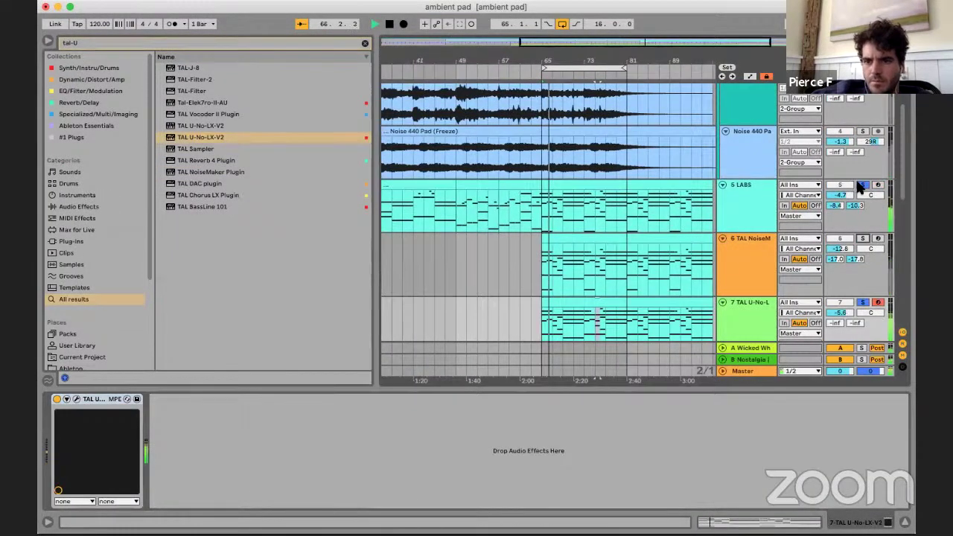
scroll(534, 221, down, 3)
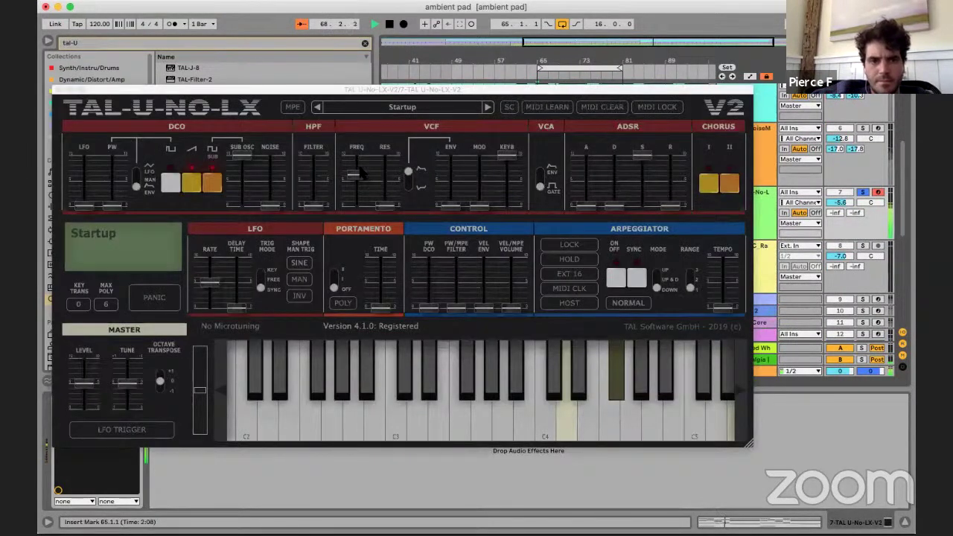
drag(359, 170, 360, 189)
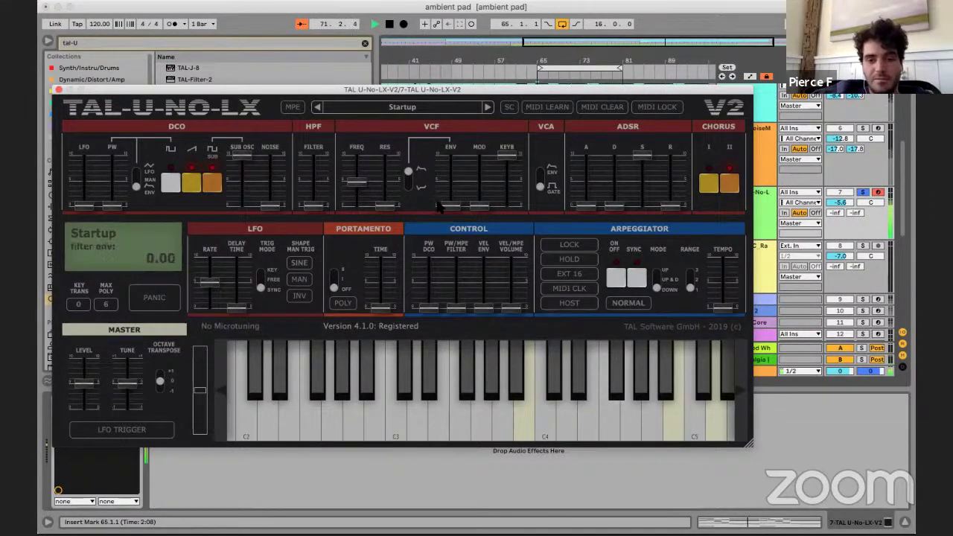
- Raise the TAL U-No-LX filter envelope amount and shape the ADSR with a mid-range decay and a low sustain
drag(445, 192, 446, 199)
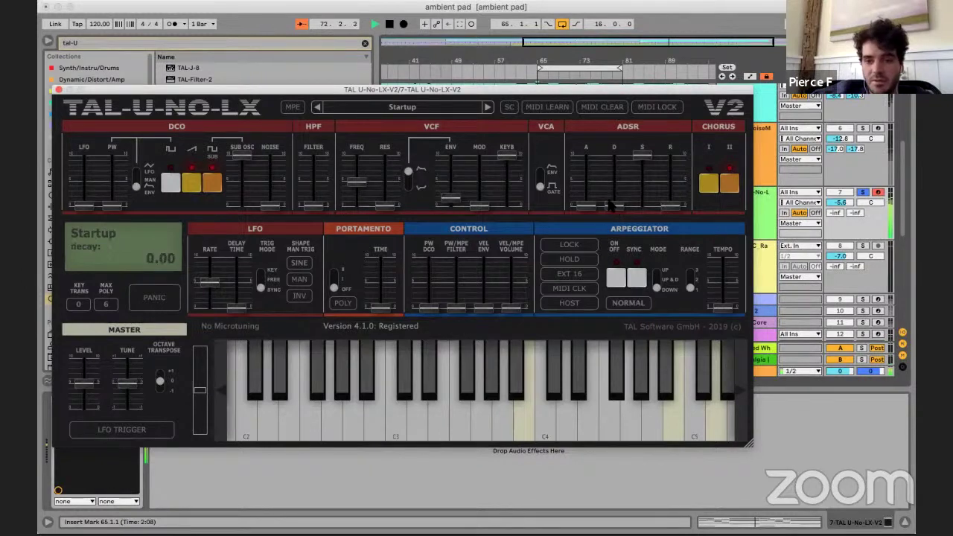
scroll(632, 198, up, 3)
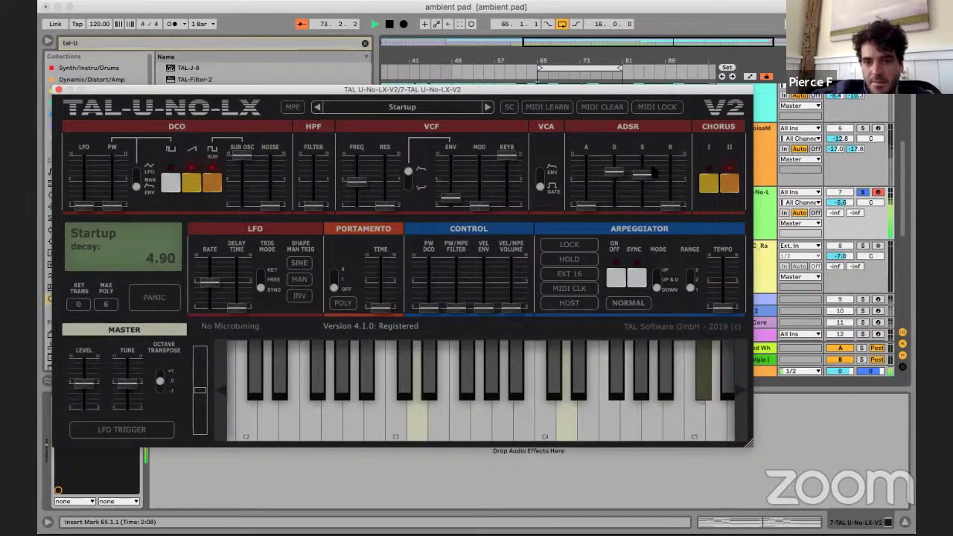
drag(460, 181, 464, 173)
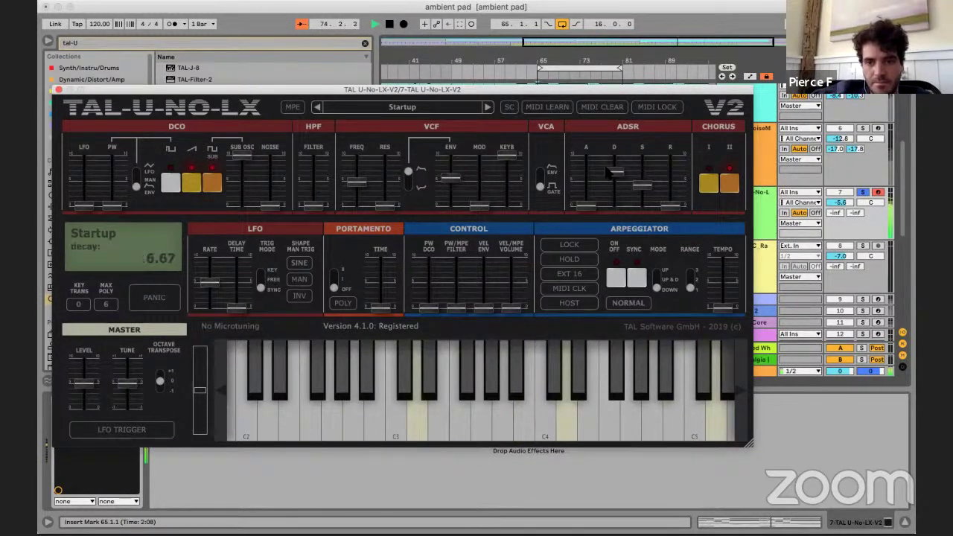
scroll(645, 192, down, 2)
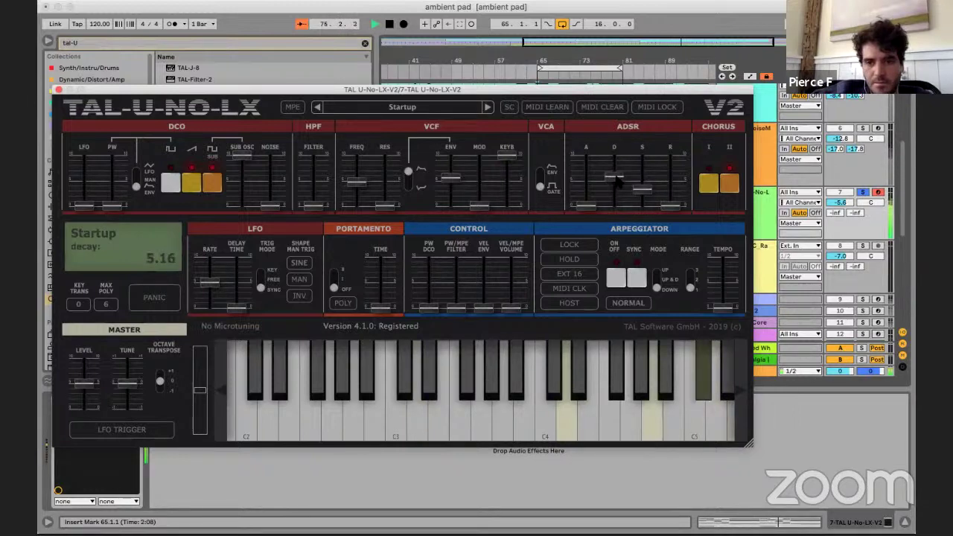
scroll(638, 195, down, 1)
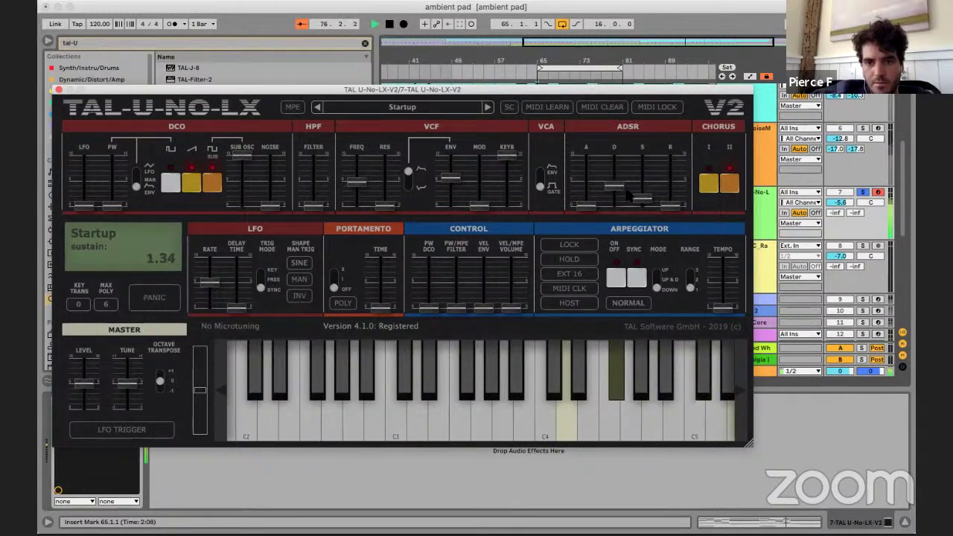
drag(622, 193, 618, 189)
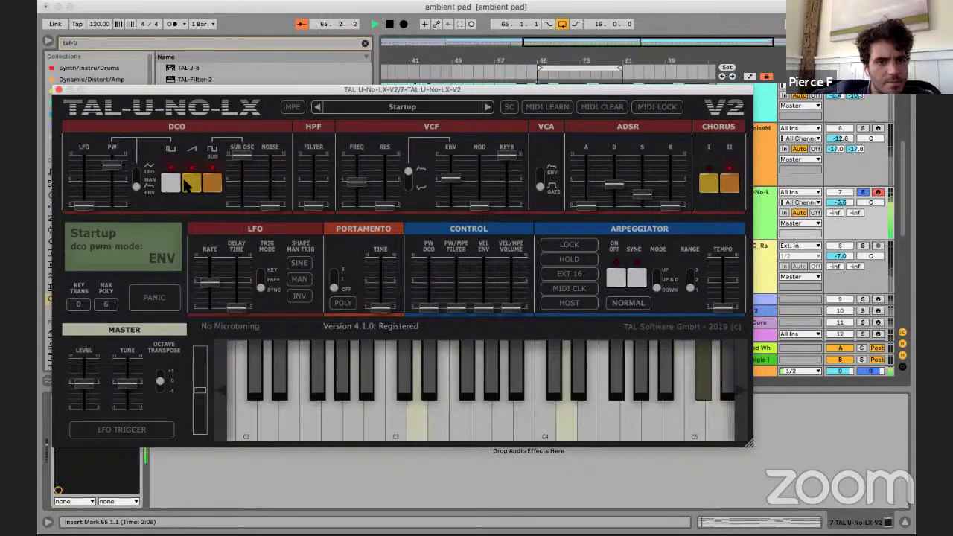
- Add the pulse wave with a high pulse width, set the PWM mode to LFO and close the TAL U-No-LX window
drag(117, 180, 115, 195)
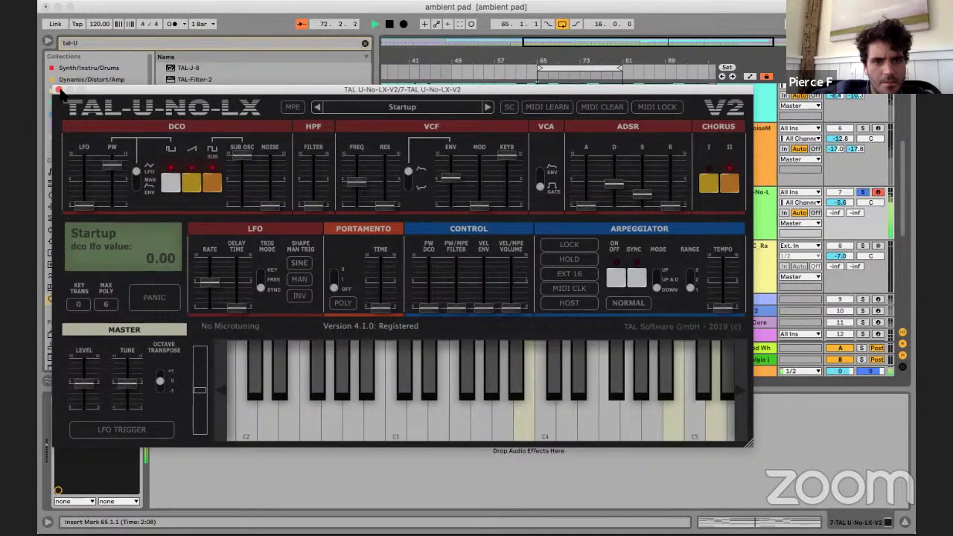
click(60, 90)
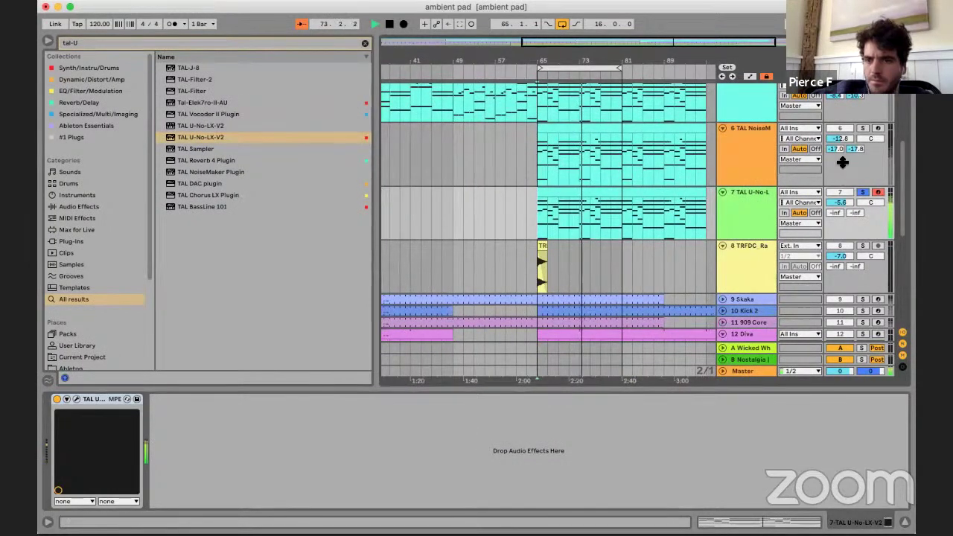
- Solo the TAL NoiseMaker track alongside TAL U-No-LX and lower the TAL U-No-LX track volume to about -10.2 dB
super+click(862, 128)
drag(844, 202, 844, 226)
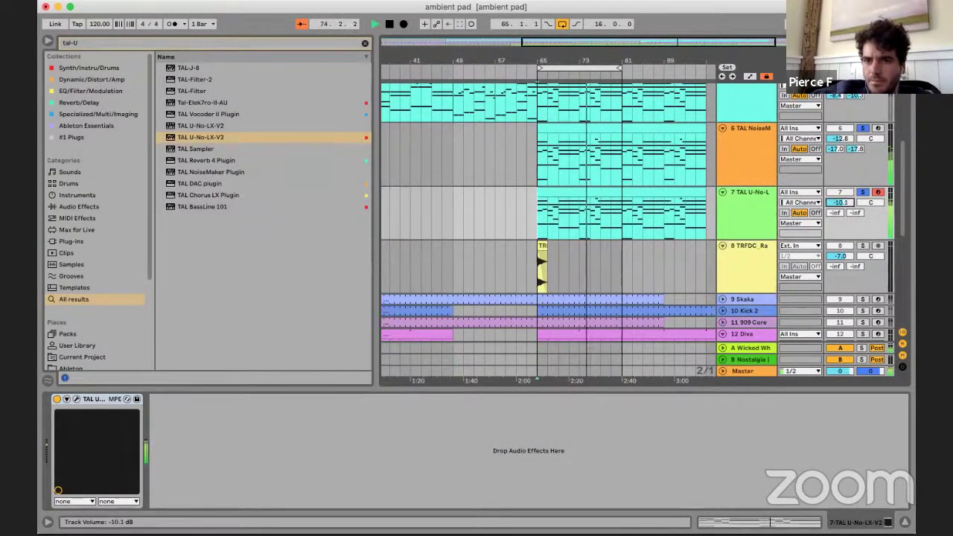
scroll(830, 151, down, 6)
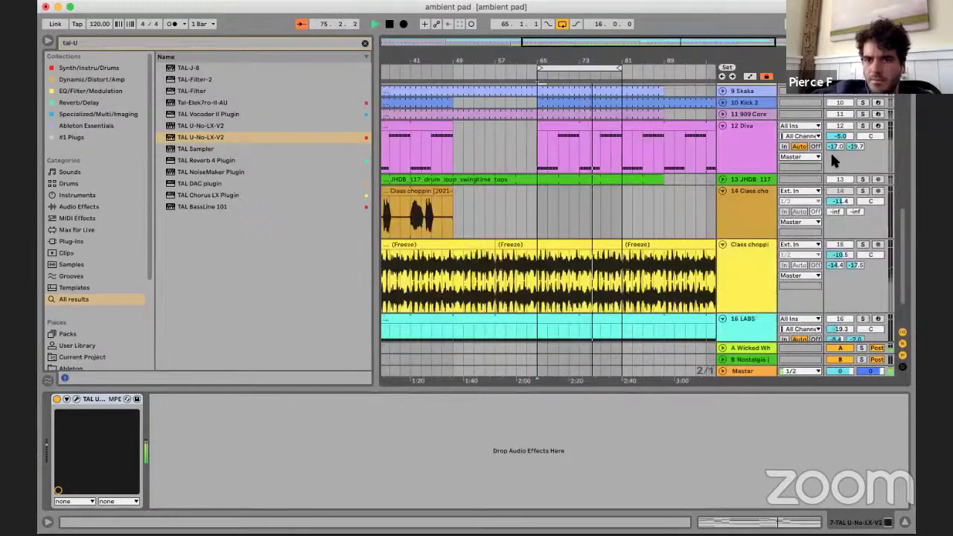
scroll(672, 139, up, 3)
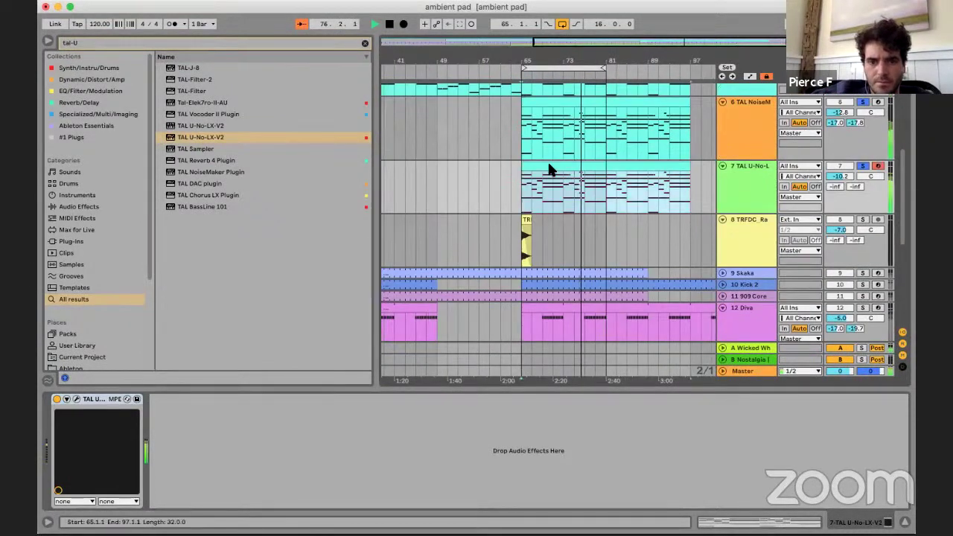
- Transpose all notes in the TAL U-No-LX clip down an octave, restart playback and return to the device chain
double_click(551, 166)
key(super+a)
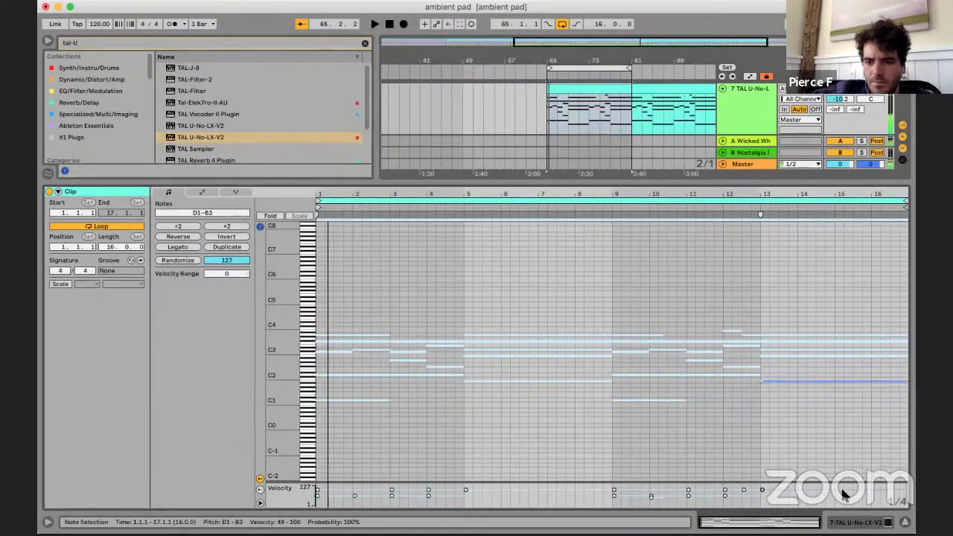
click(845, 521)
scroll(812, 203, up, 1)
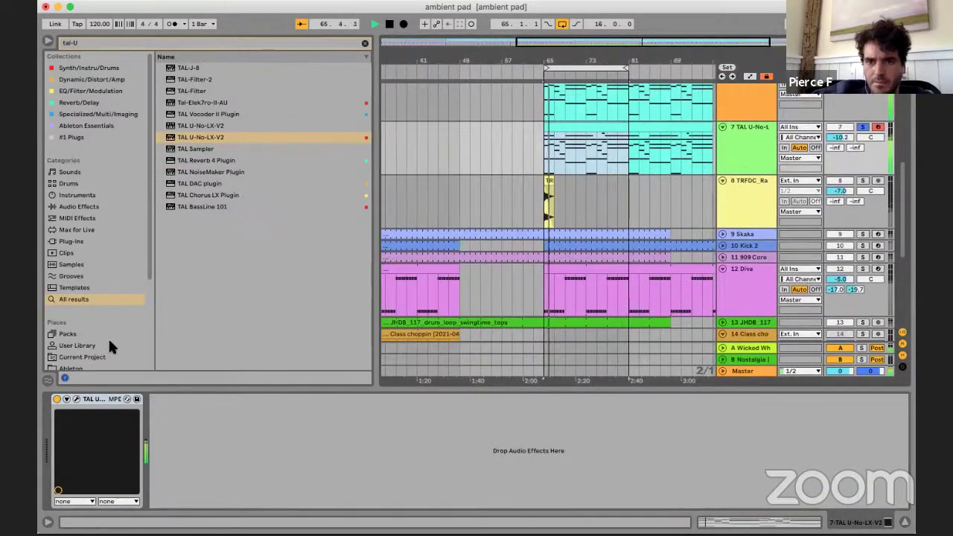
- In TAL U-No-LX, raise the pulse width slightly and set the sub oscillator volume to 5.33, then close its window
click(76, 399)
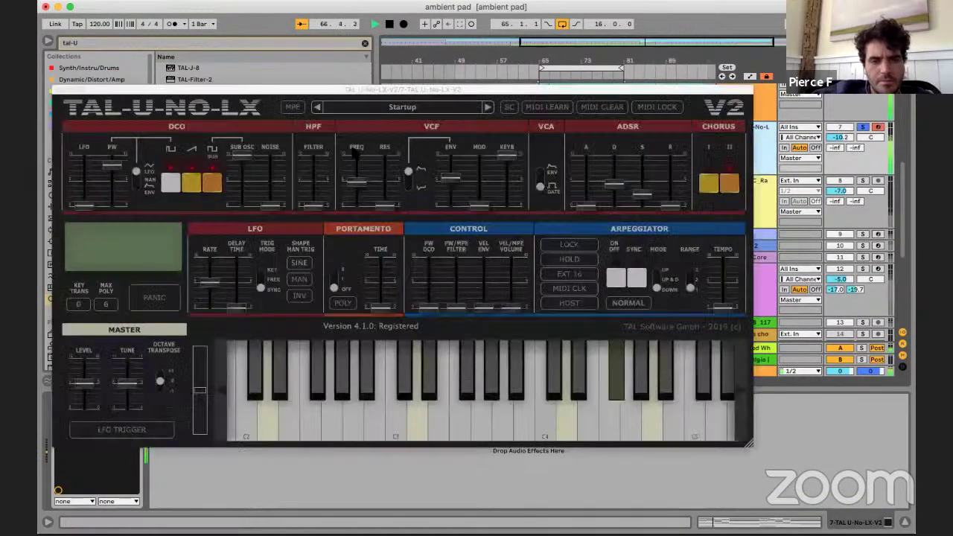
click(211, 179)
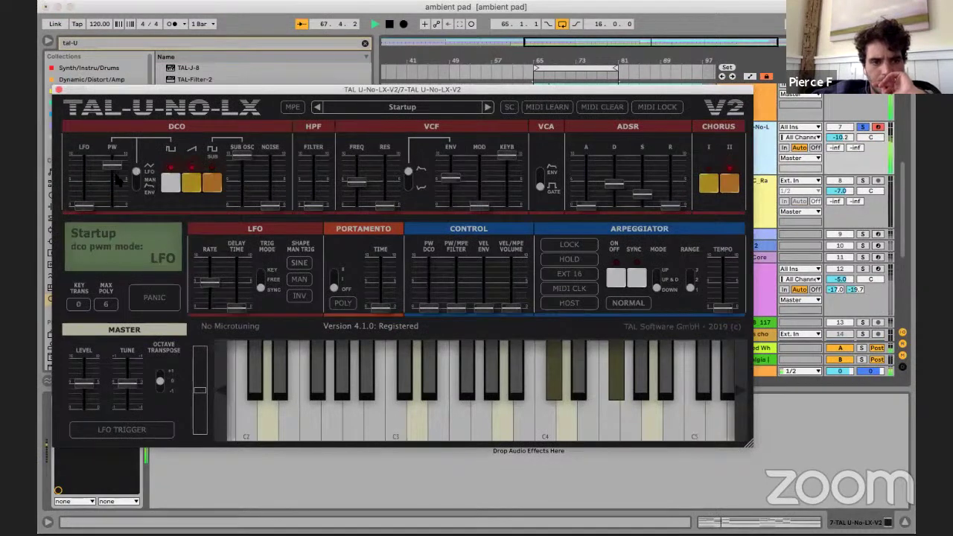
mouse_move(115, 170)
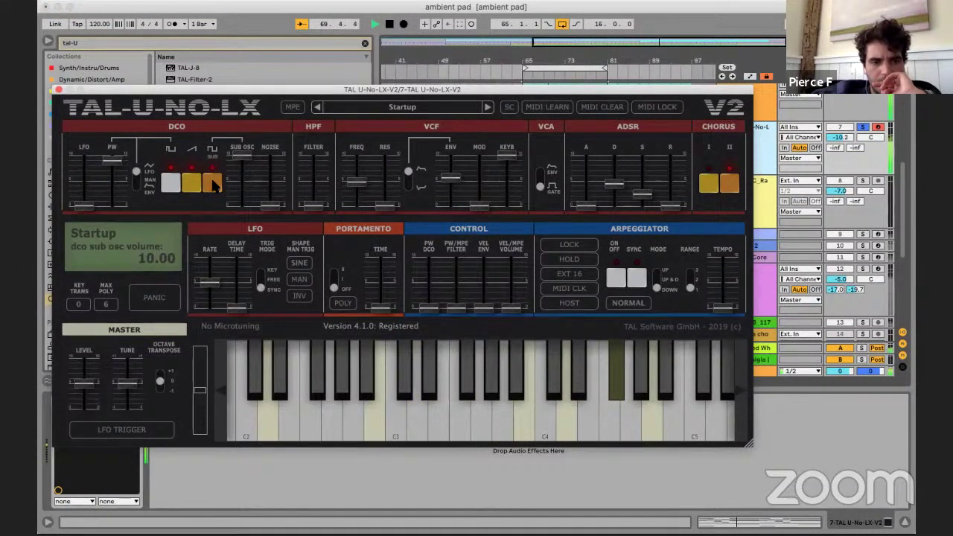
drag(244, 173, 245, 190)
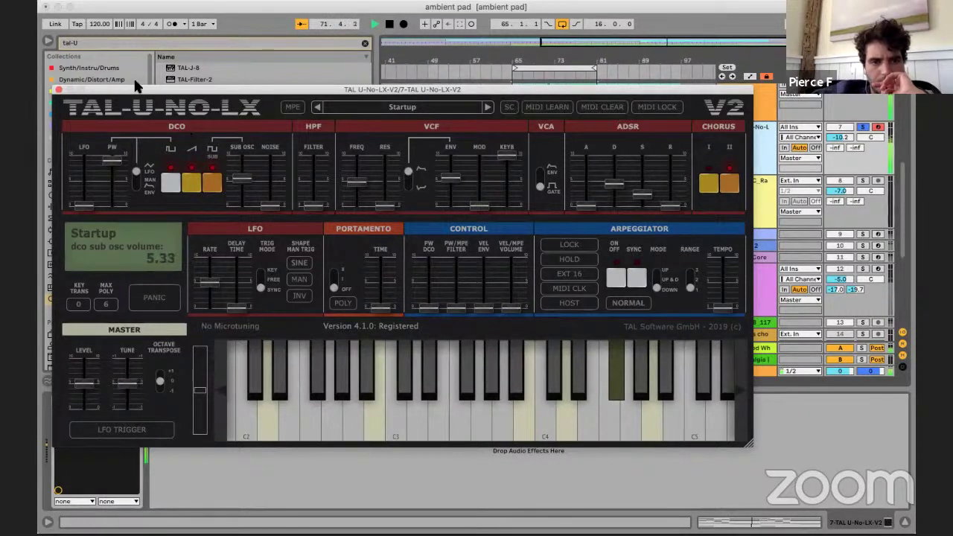
click(57, 90)
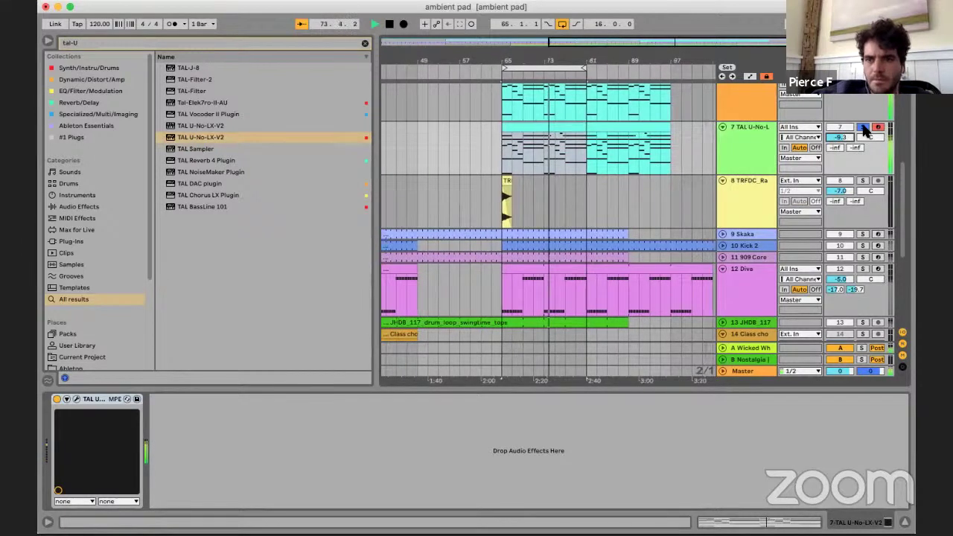
- Unsolo the pad tracks, raise the TAL U-No-LX track volume to -7.2 dB and restart playback from bar 65
drag(845, 137, 845, 131)
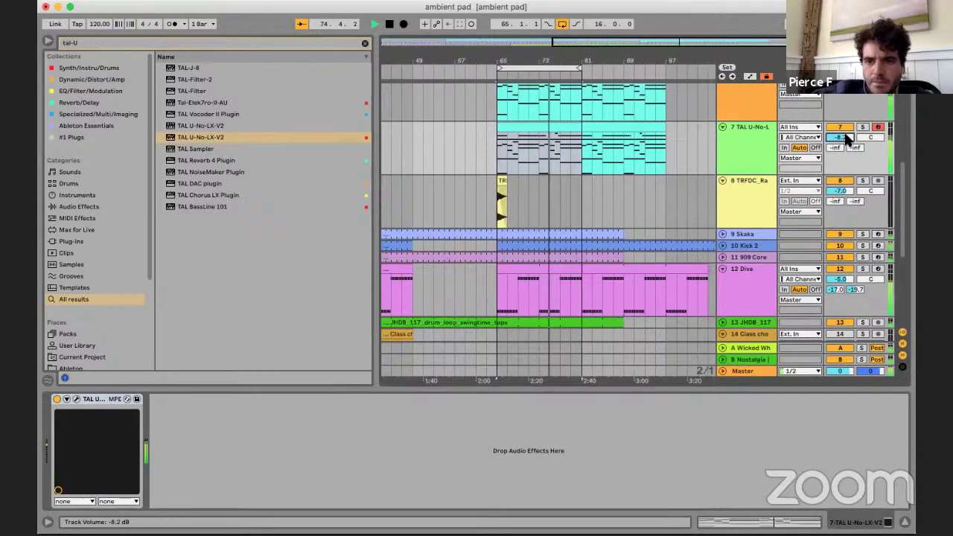
double_click(526, 144)
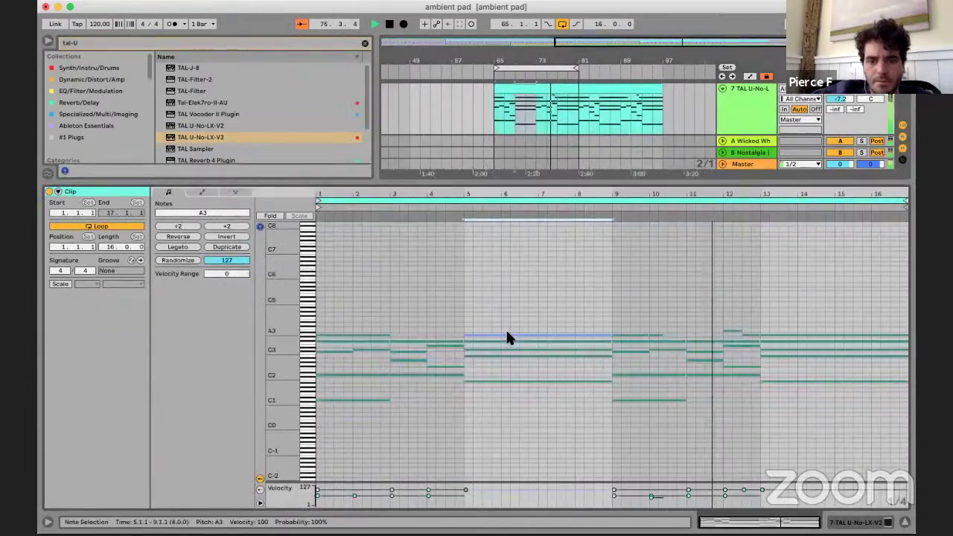
click(842, 521)
key(space)
key(space)
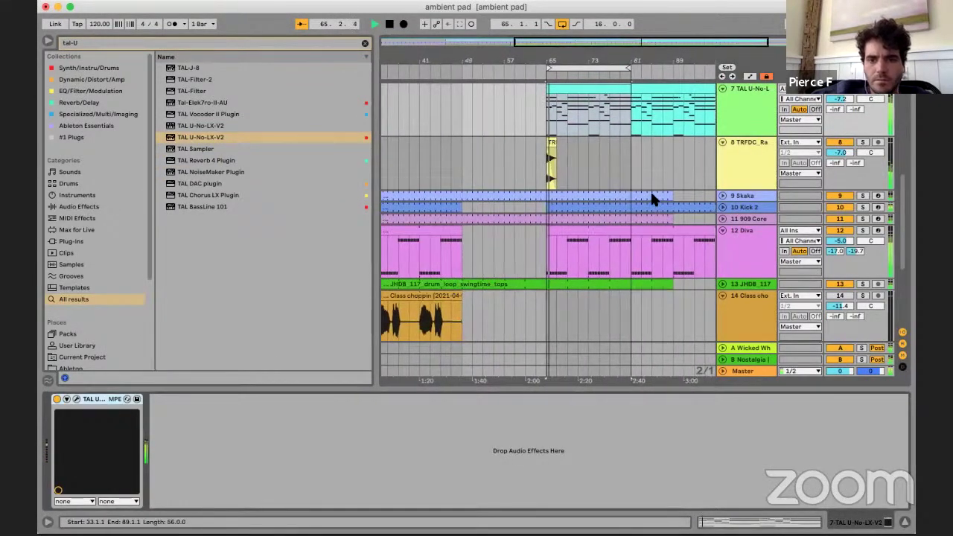
- Reopen the TAL U-No-LX plug-in, set its filter cutoff to 4.58 and close the window
scroll(646, 202, up, 5)
key(minus)
click(595, 258)
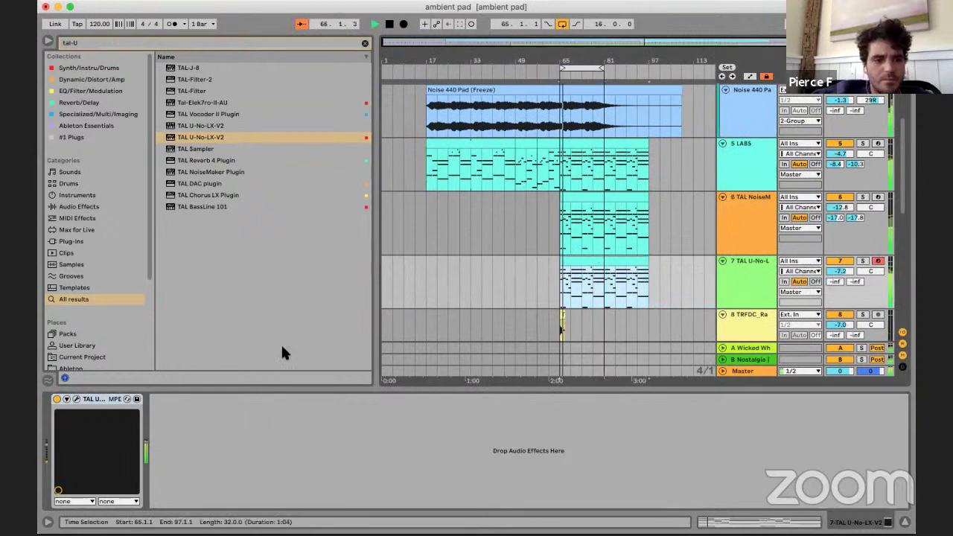
click(76, 399)
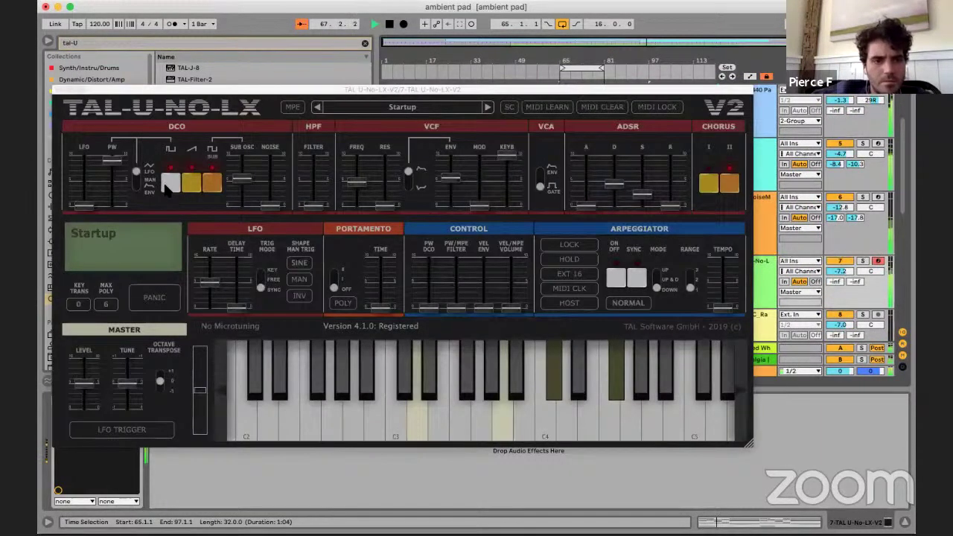
drag(358, 181, 359, 177)
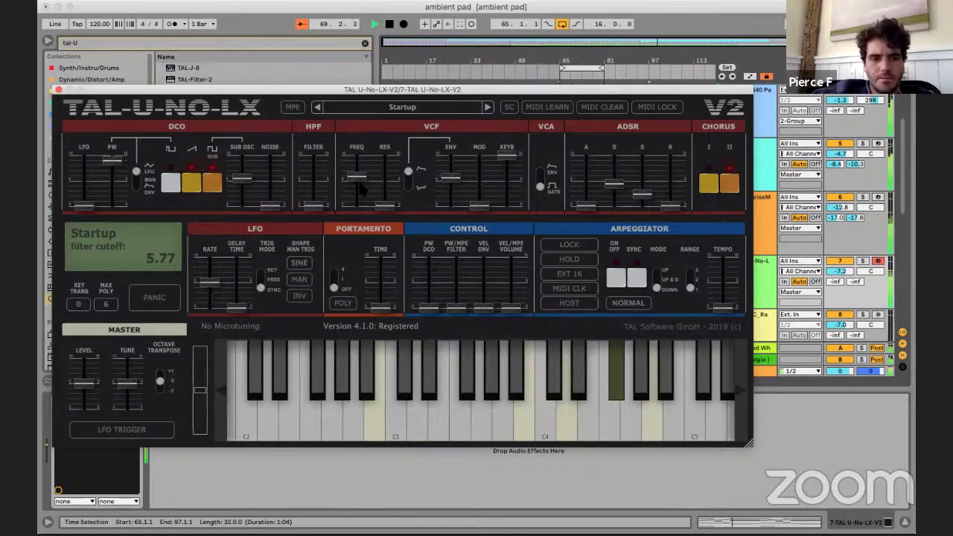
drag(361, 187, 361, 189)
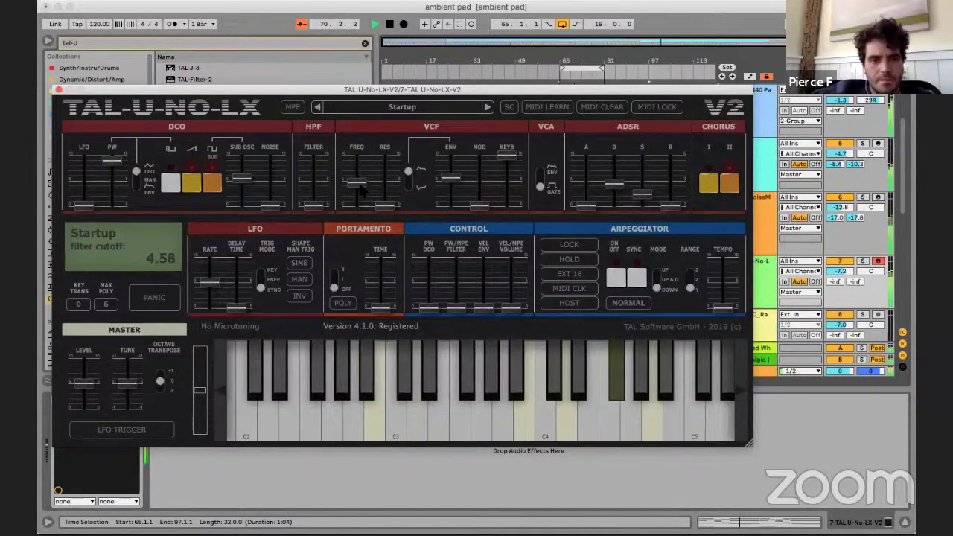
click(58, 90)
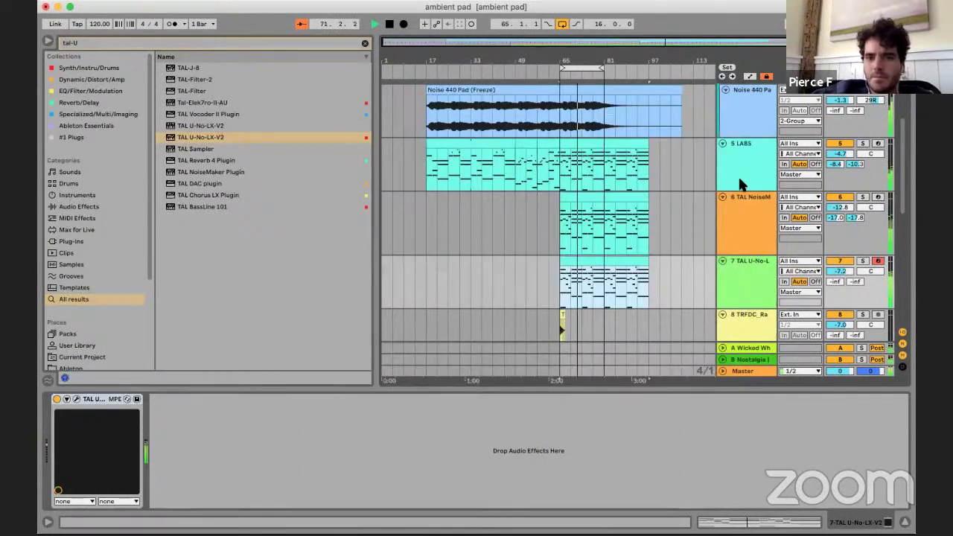
- Copy the kick-sidechained Compressor from the TAL NoiseMaker track to the TAL U-No-LX track
click(562, 242)
click(562, 274)
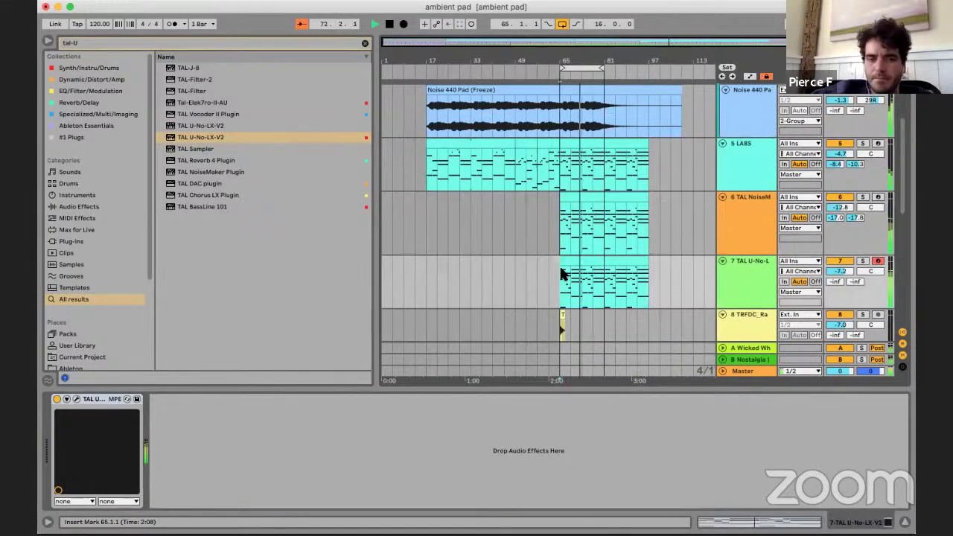
scroll(526, 258, down, 4)
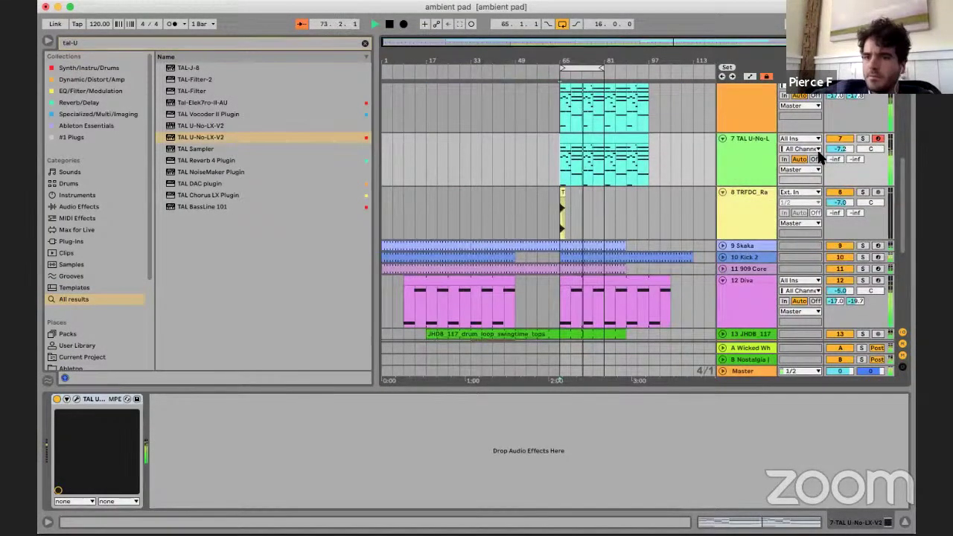
scroll(850, 151, down, 1)
click(742, 103)
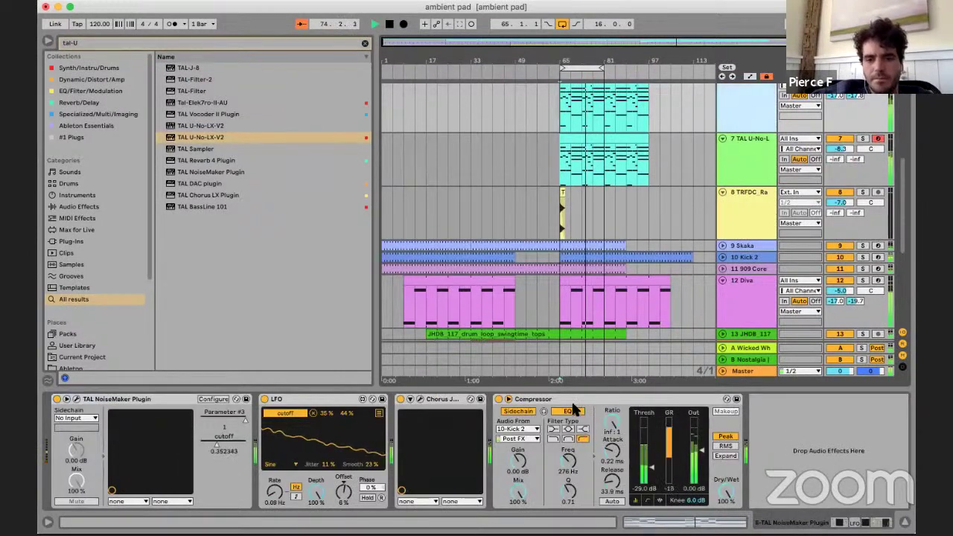
click(754, 163)
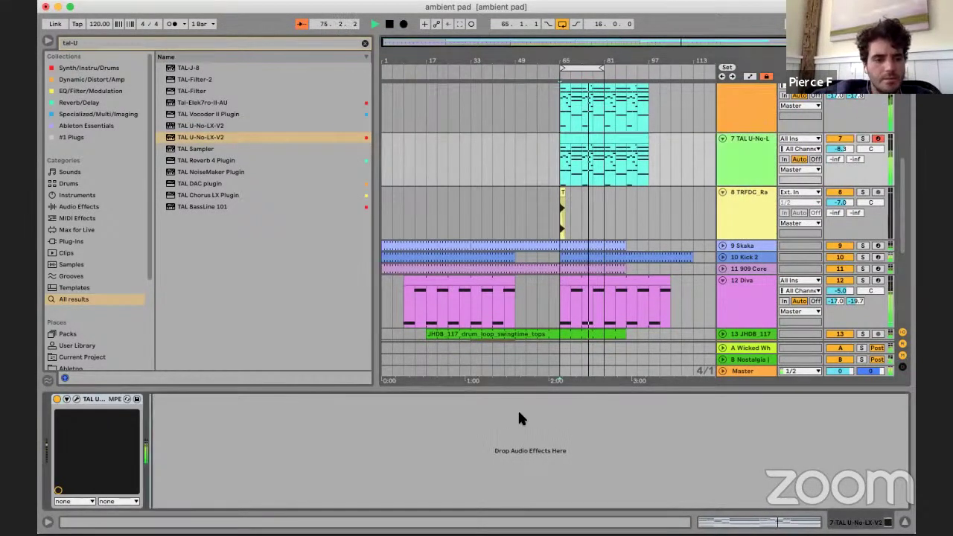
key(super+v)
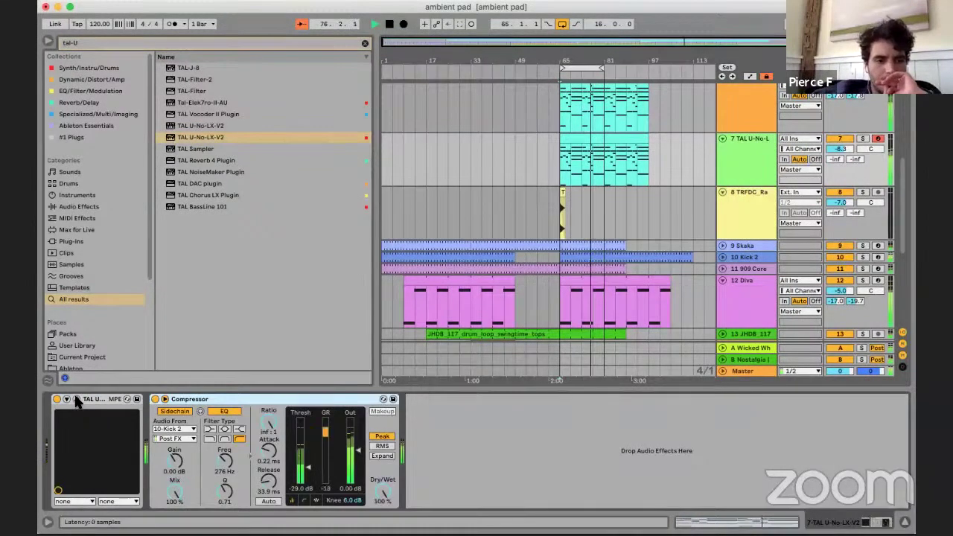
- In TAL U-No-LX, raise the decay, sustain and release, set the filter cutoff to 4.68 and close the window
key(super+alt+p)
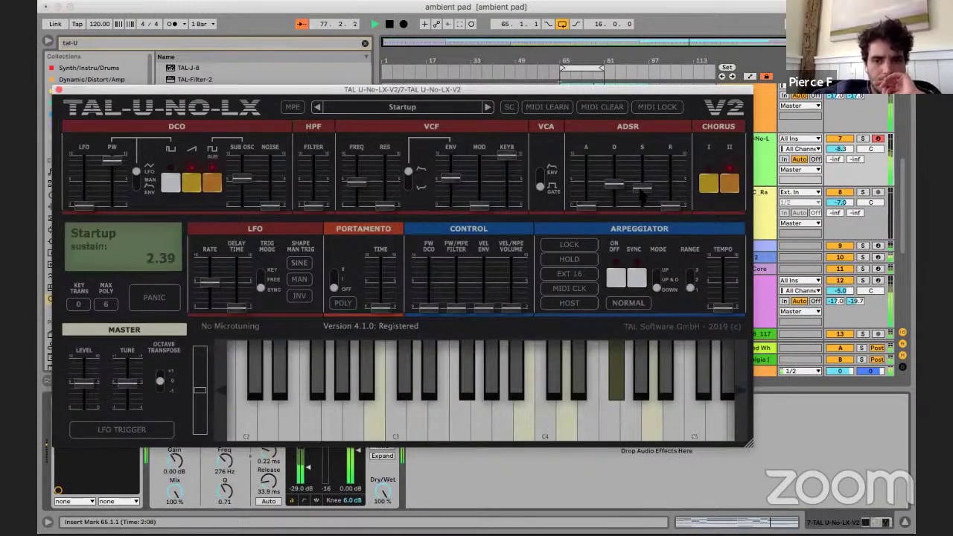
drag(611, 187, 664, 186)
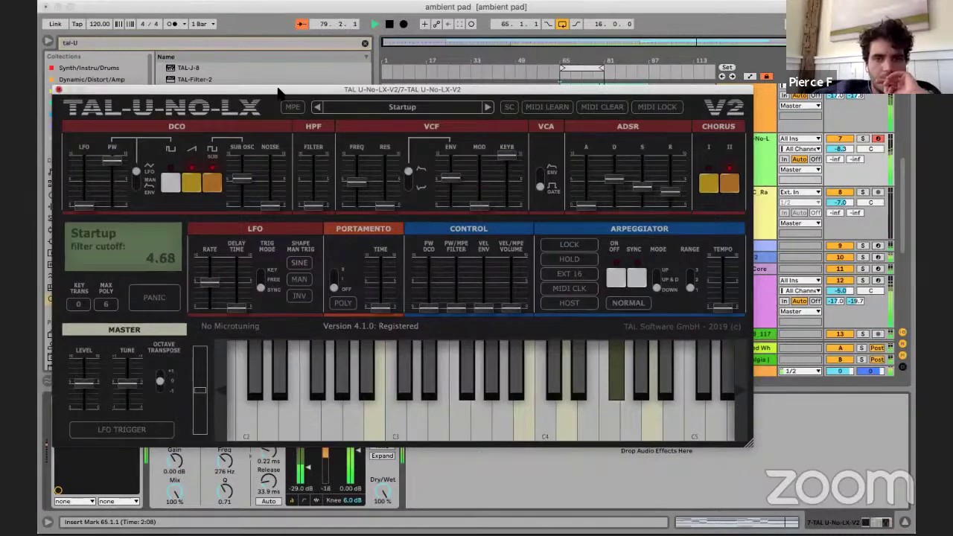
click(58, 90)
- Set the TAL U-No-LX track's sends to -12.2 dB for A-Wicked Whip and -16.6 dB for return B
drag(855, 159, 829, 112)
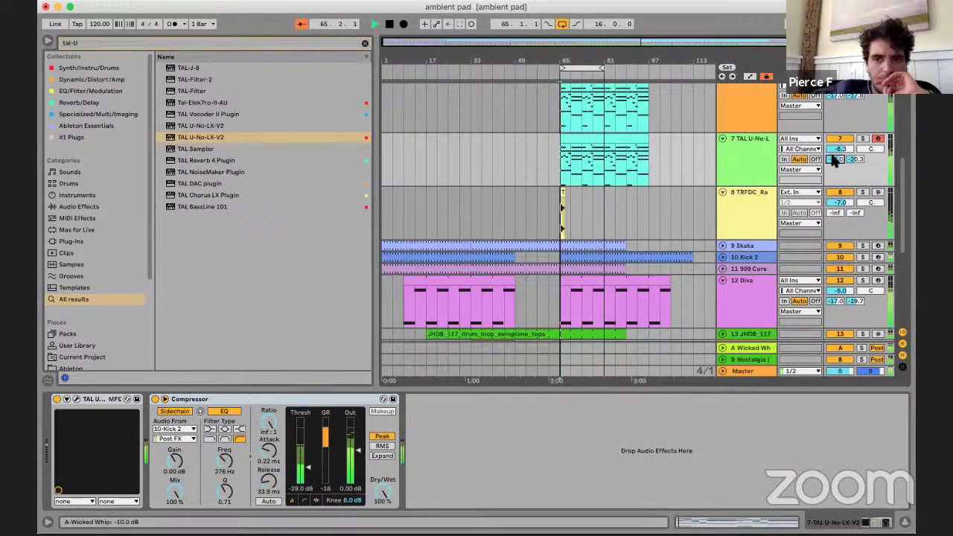
drag(832, 160, 832, 167)
mouse_move(834, 160)
mouse_down()
mouse_move(835, 168)
mouse_move(858, 157)
mouse_move(835, 162)
mouse_up()
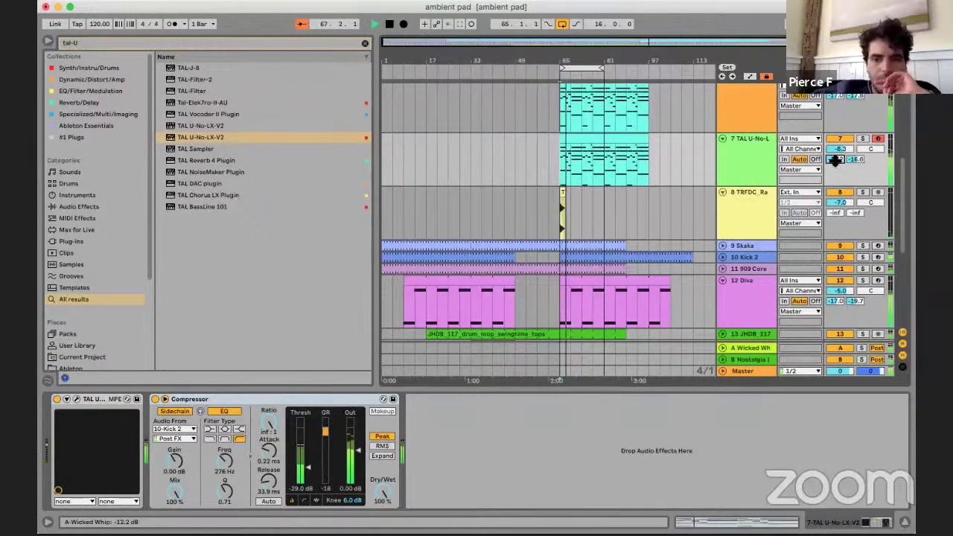
- Audition the A-Wicked Whip reverb return by soloing it, showing its device and toggling it off and on, leaving it active and unsoloed
click(861, 348)
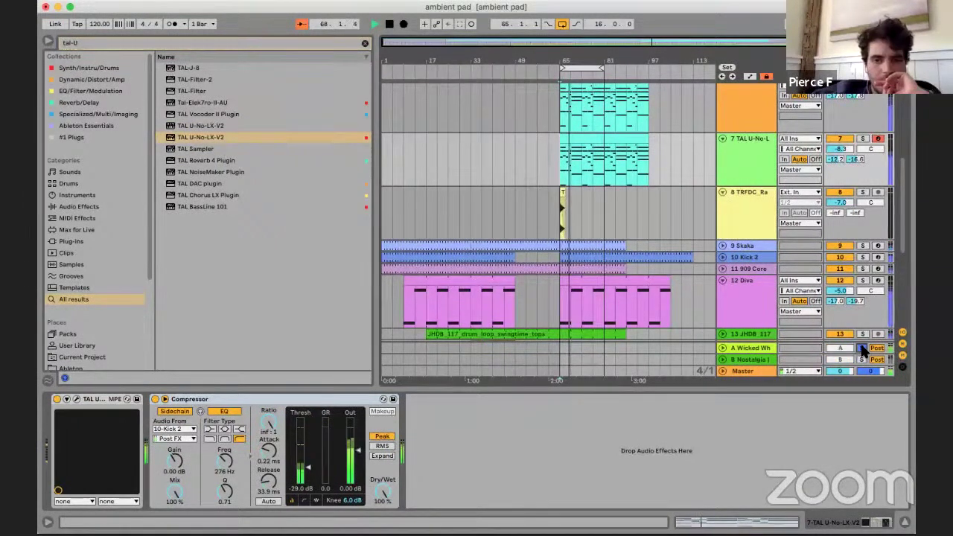
click(756, 349)
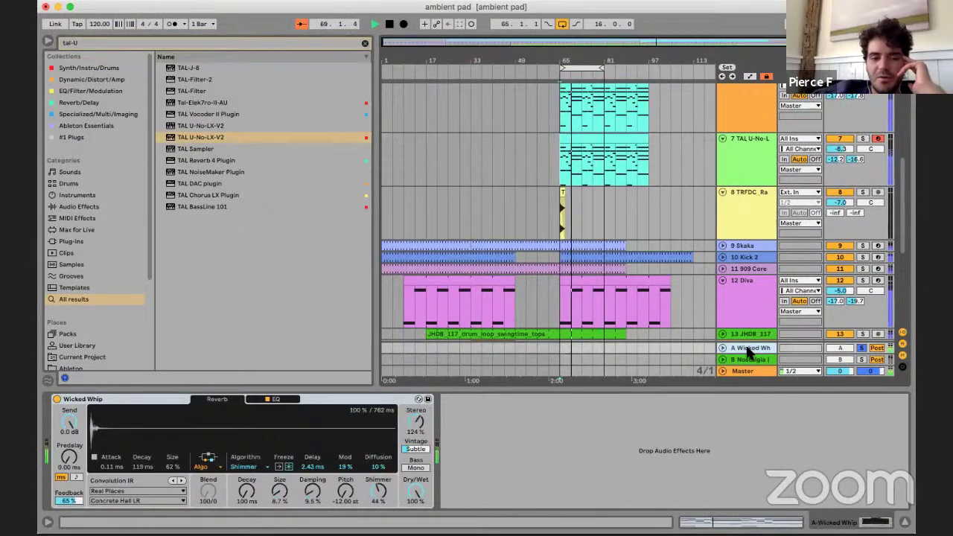
click(862, 348)
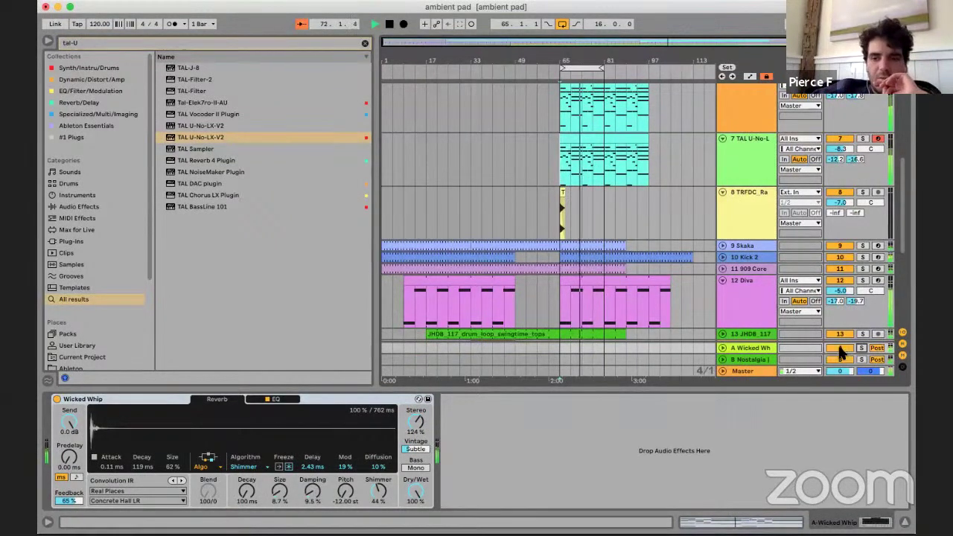
click(840, 349)
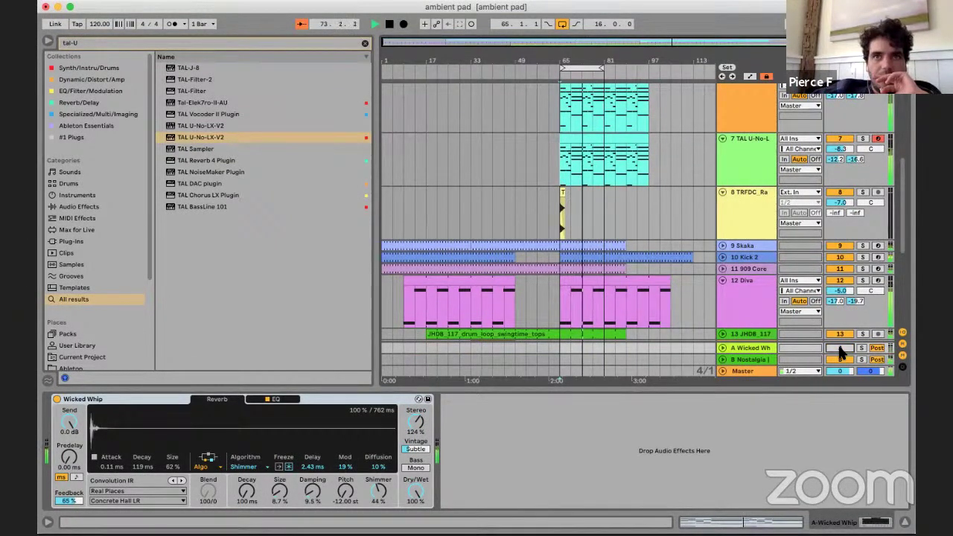
click(863, 349)
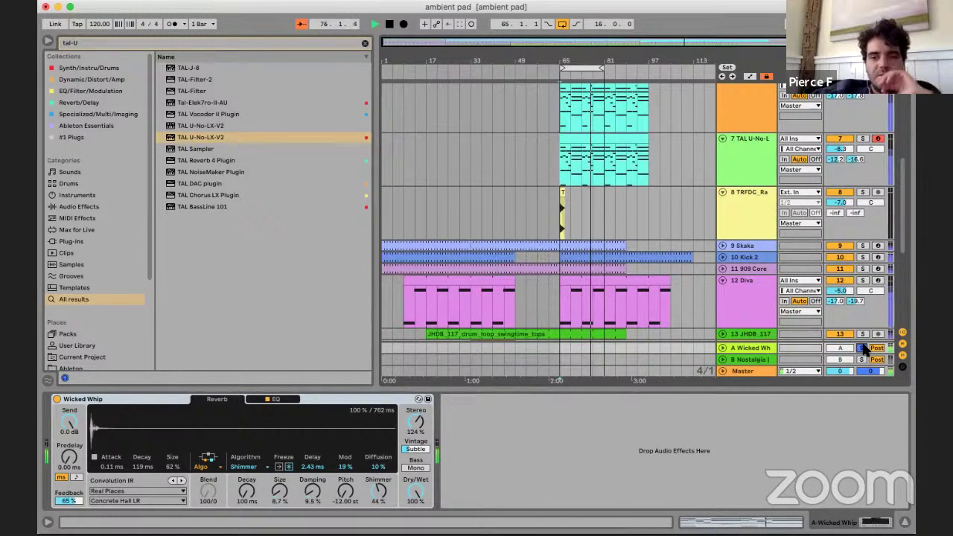
click(862, 348)
- Lower the TAL U-No-LX track volume to -9.6 dB and the TAL NoiseMaker track volume to -13.5 dB
scroll(666, 206, up, 3)
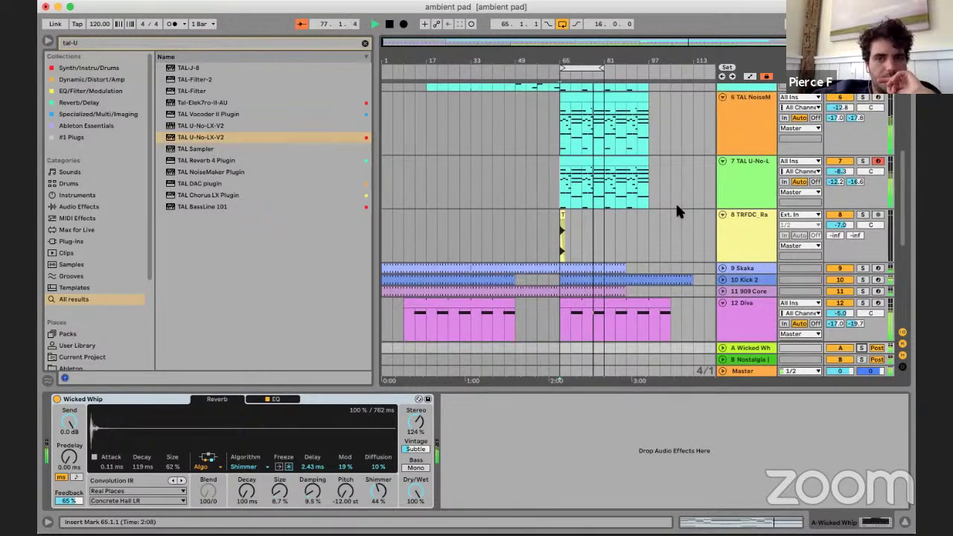
drag(843, 230, 843, 236)
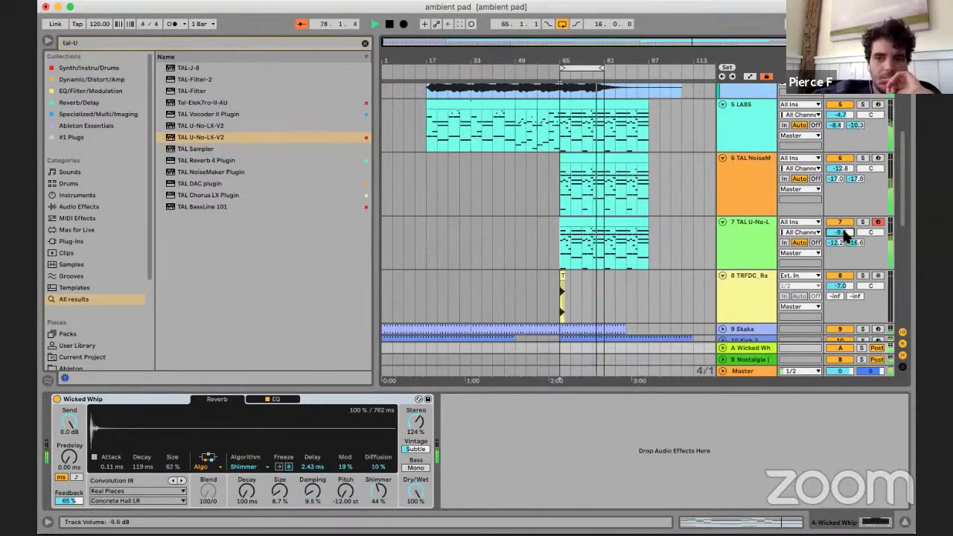
drag(843, 167, 843, 172)
- Listen to the arrangement from bar 17 and bar 29 while reviewing the pad, drum, bass and Class choppin tracks
click(562, 186)
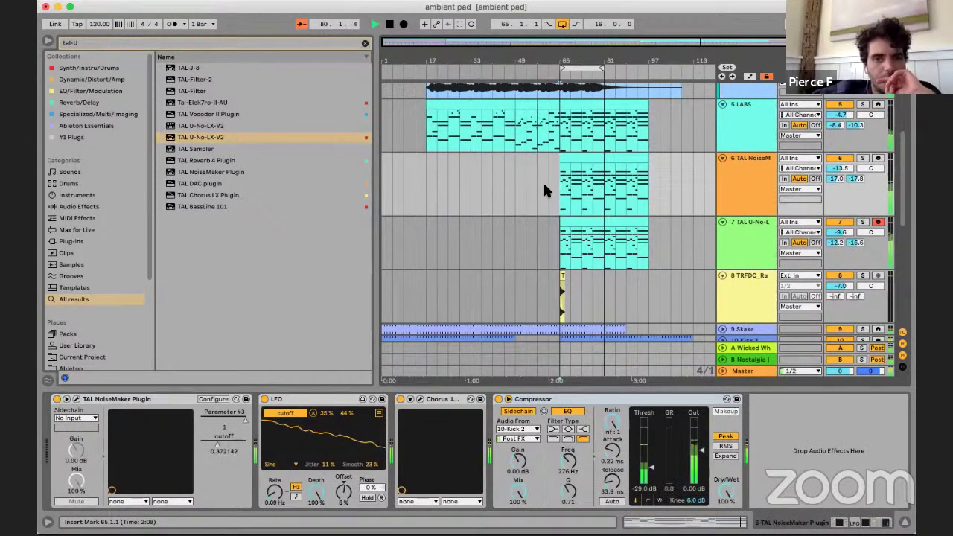
click(434, 161)
click(423, 173)
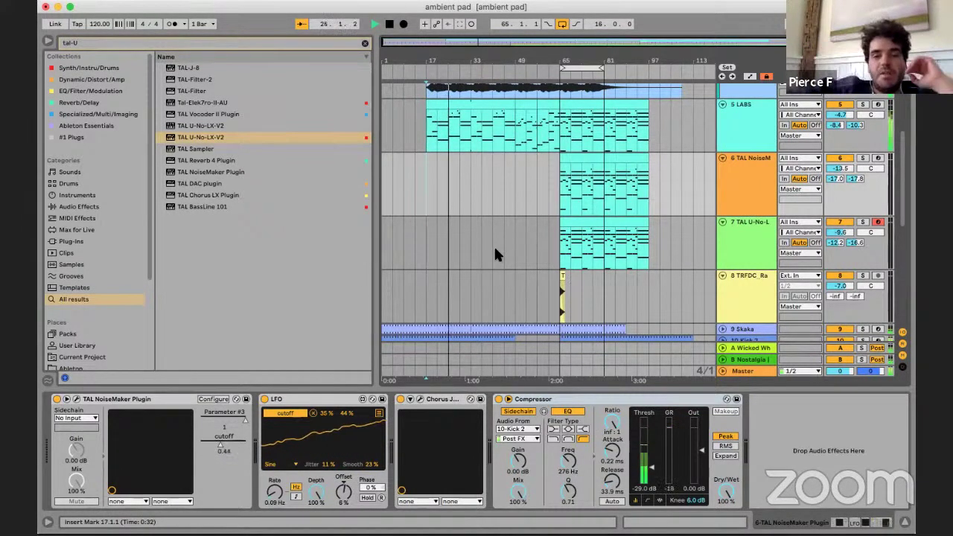
scroll(515, 187, up, 3)
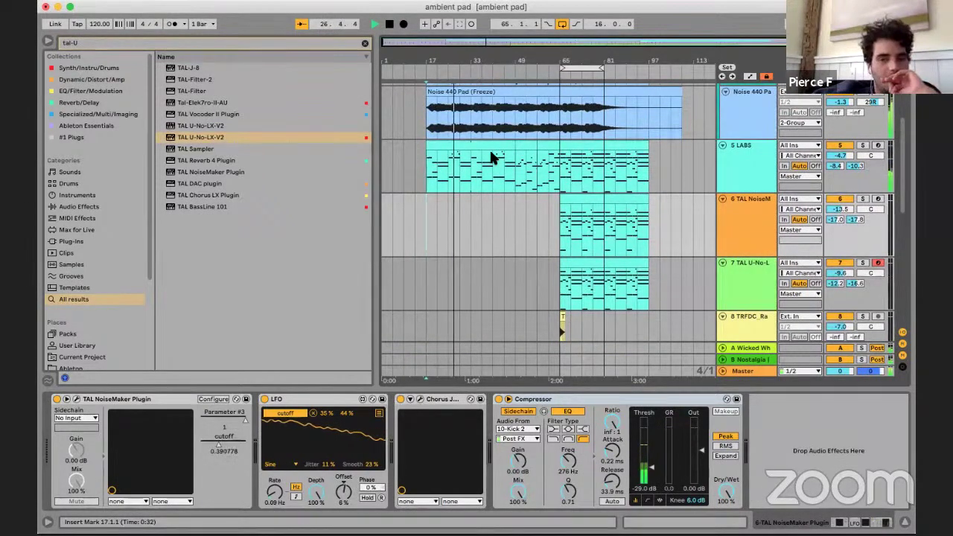
scroll(491, 157, down, 6)
scroll(491, 157, up, 3)
scroll(493, 157, down, 10)
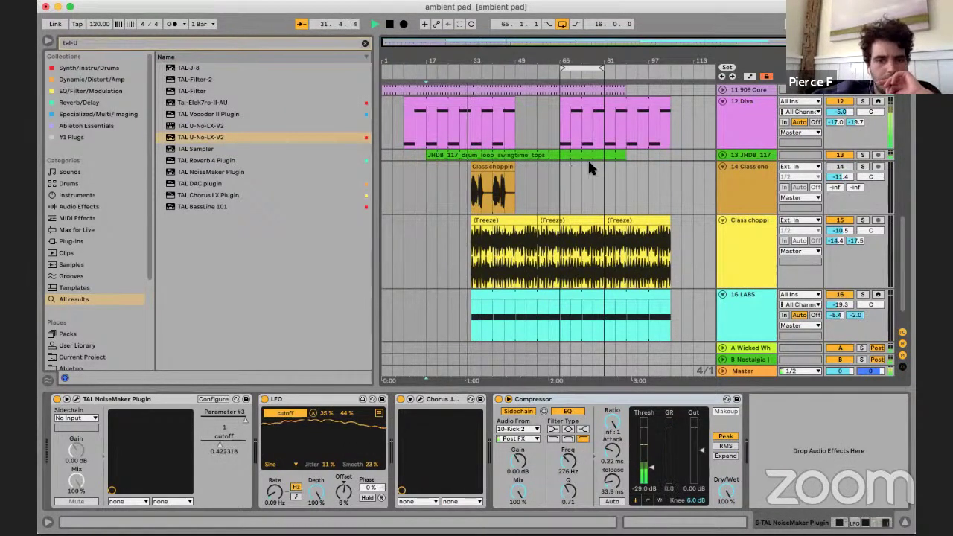
click(462, 189)
scroll(600, 173, up, 3)
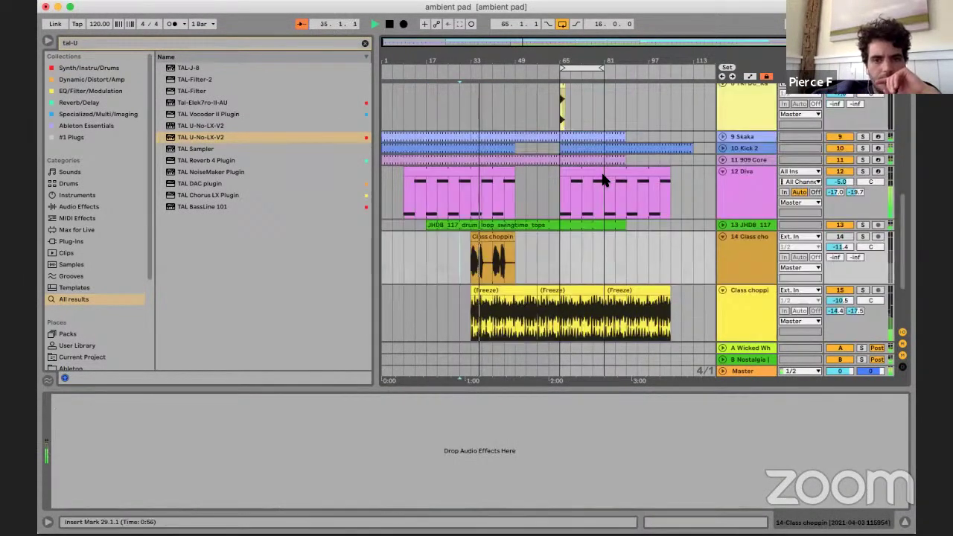
scroll(603, 179, up, 10)
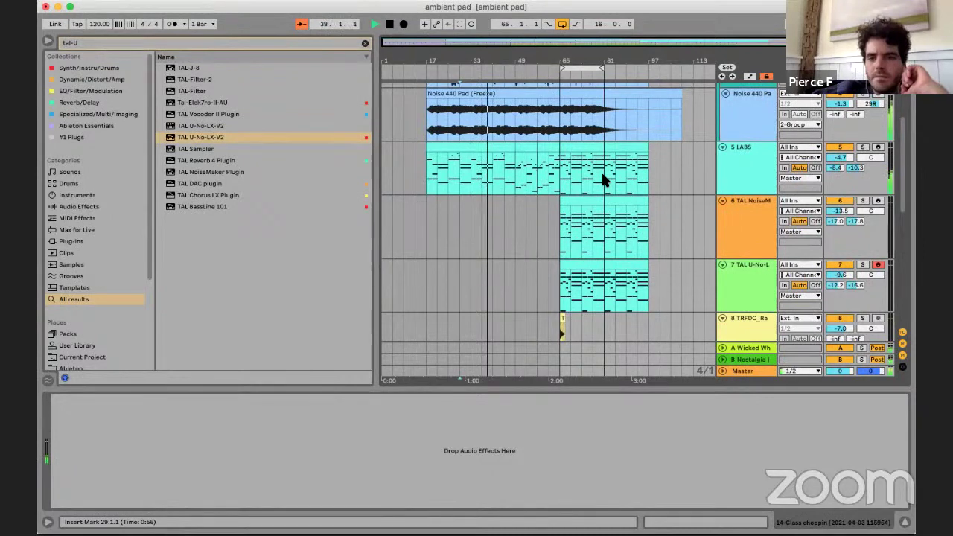
scroll(603, 180, down, 12)
- Unfold the Kick 2 track and raise its volume to -3.9 dB
scroll(633, 167, up, 3)
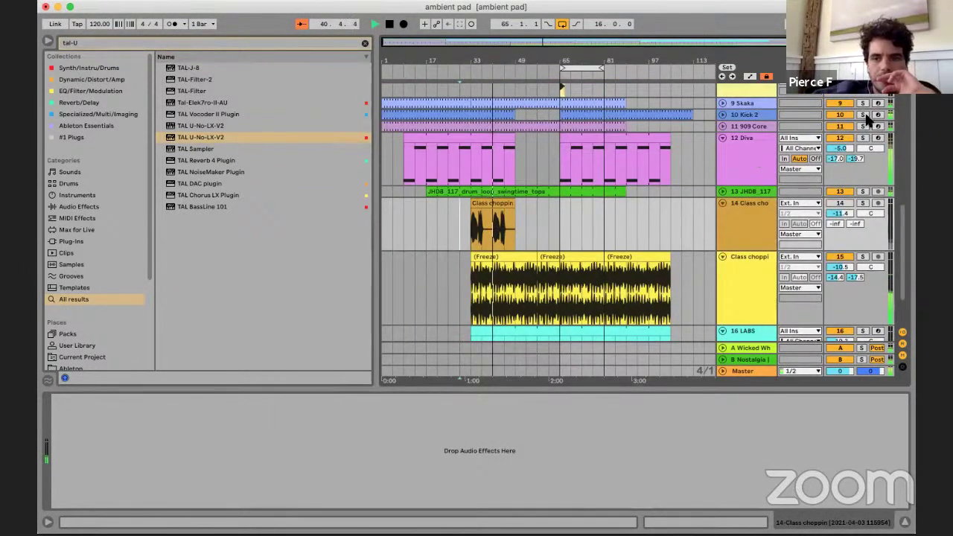
click(722, 115)
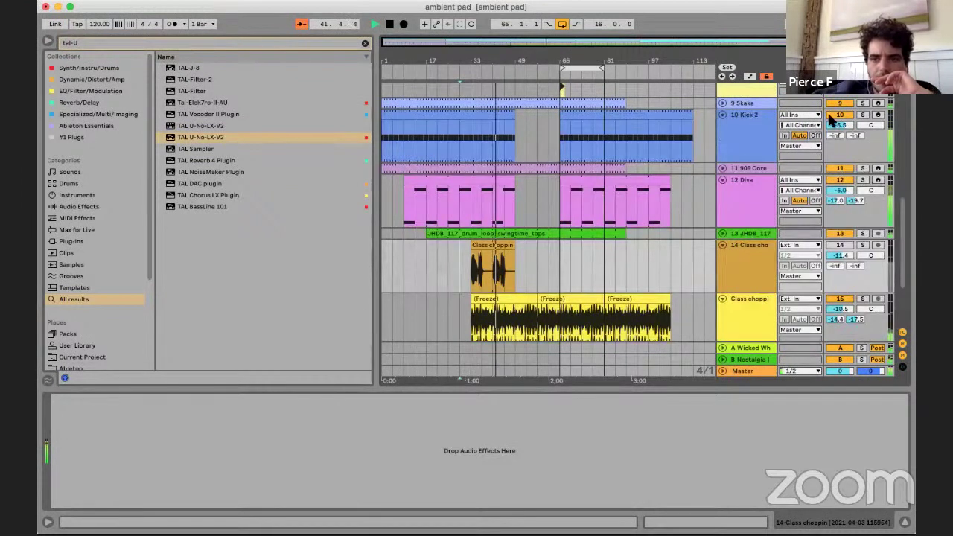
click(842, 125)
click(843, 127)
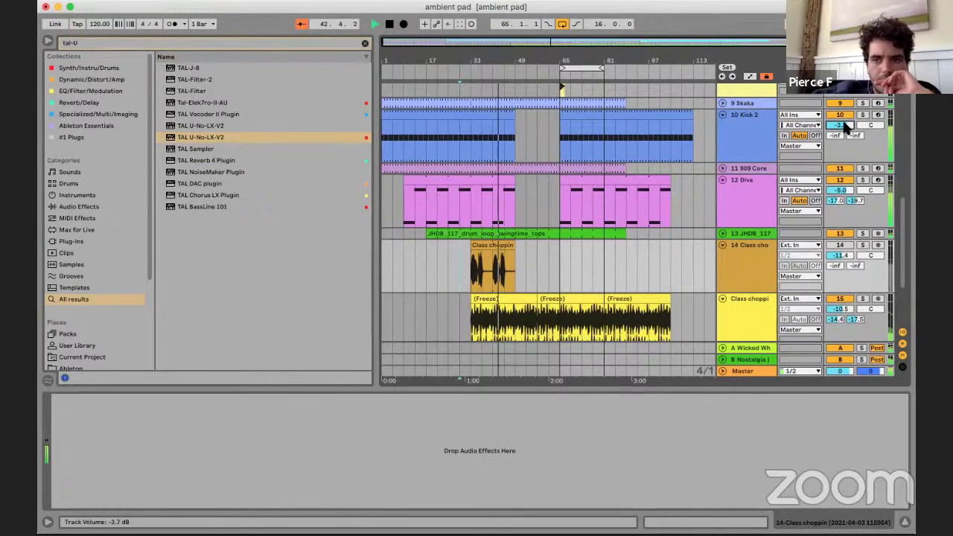
drag(842, 123, 843, 127)
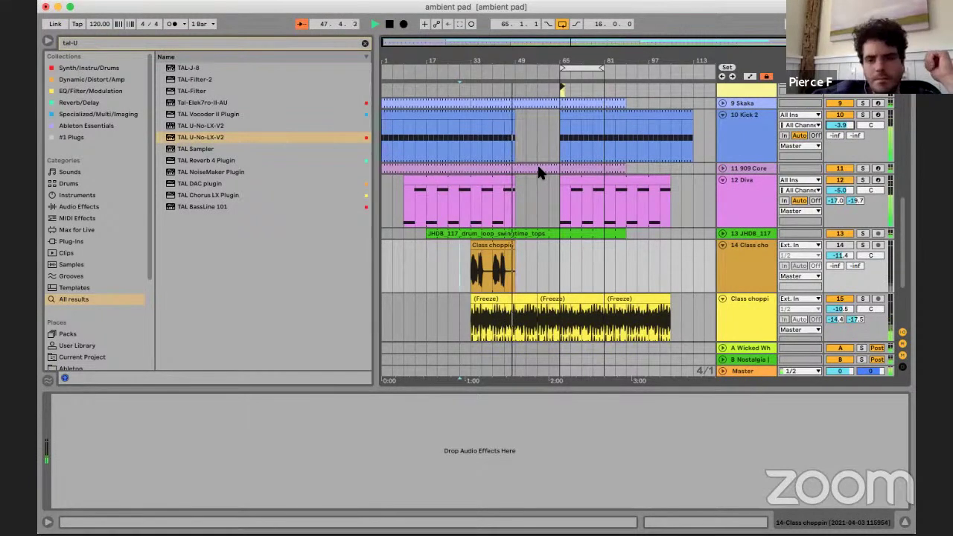
- Review all tracks during playback, place the insert marker at bar 61 on the Class choppin track and examine the build into bar 65
scroll(539, 171, up, 2)
scroll(537, 163, up, 10)
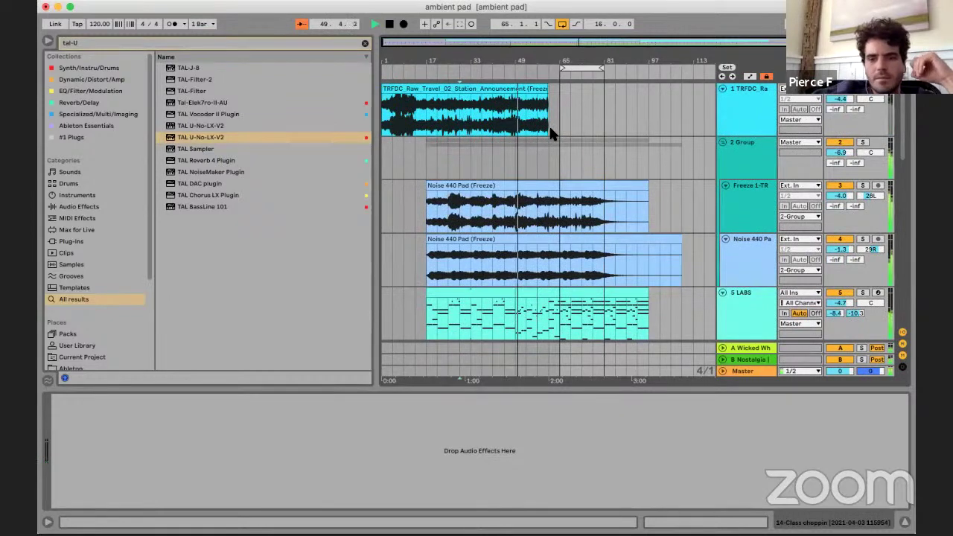
scroll(529, 156, down, 7)
scroll(529, 159, down, 3)
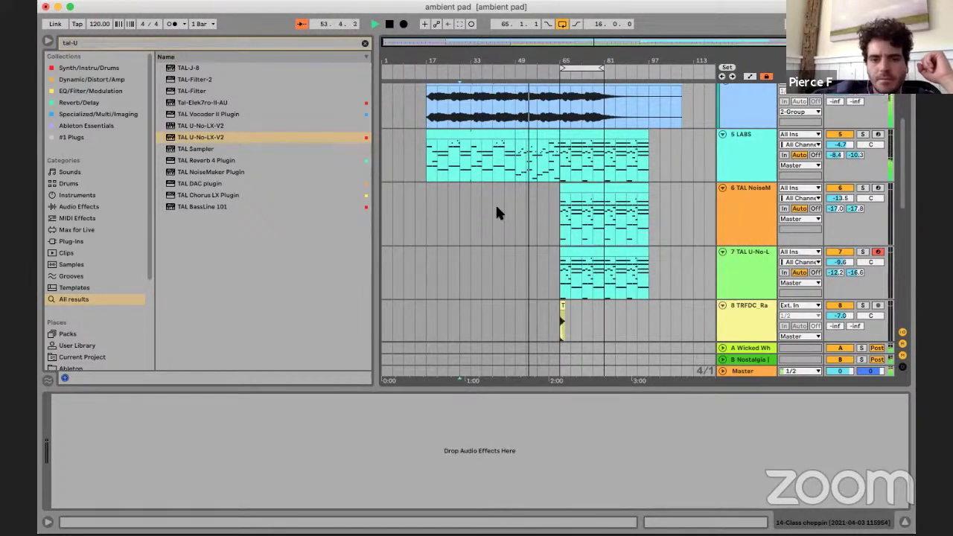
scroll(500, 211, down, 20)
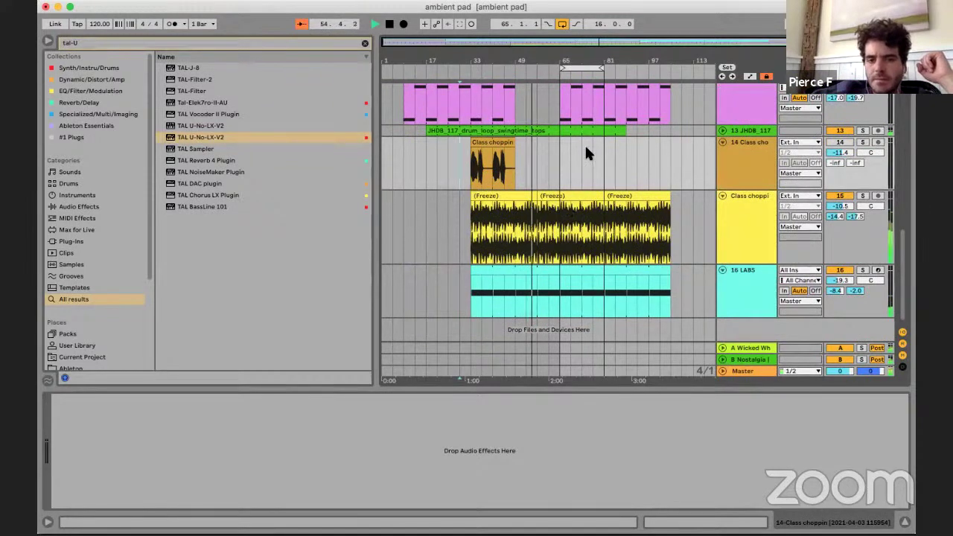
click(546, 160)
key(plus)
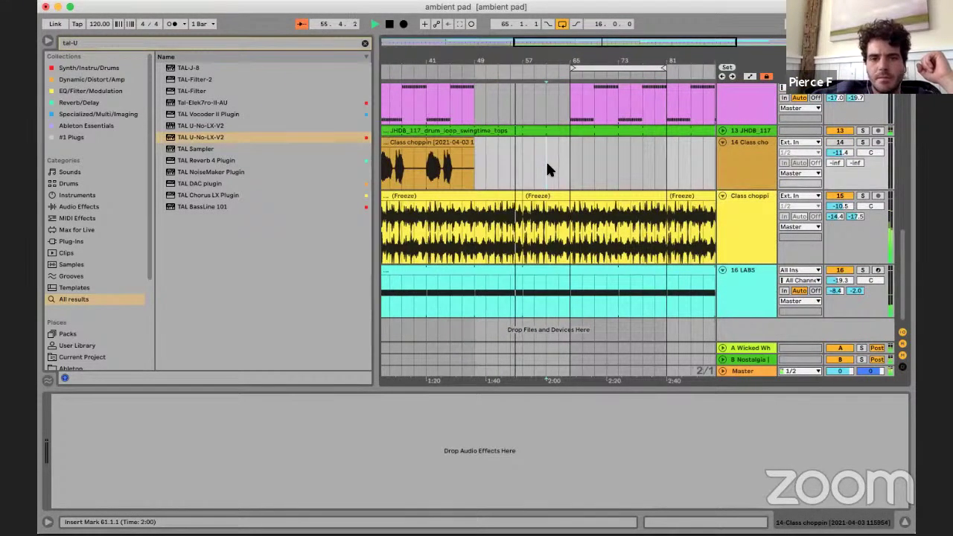
- Lower the TAL U-No-LX track volume to -13.6 dB
scroll(546, 160, up, 8)
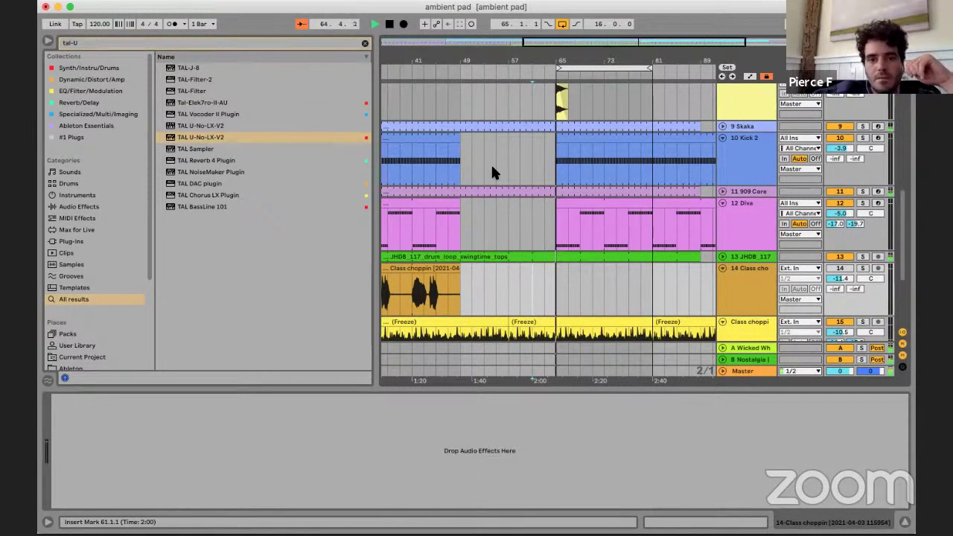
scroll(766, 212, up, 3)
scroll(767, 212, up, 3)
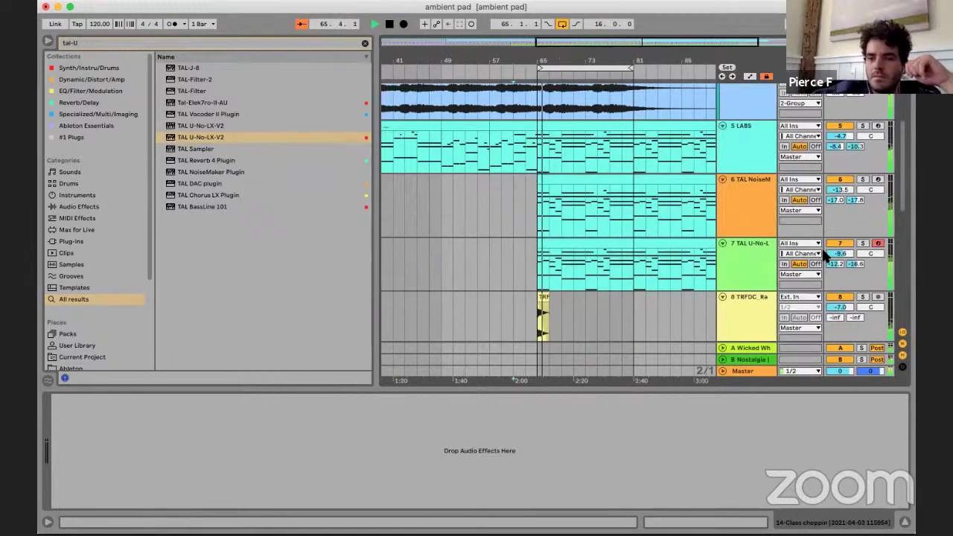
drag(841, 253, 844, 255)
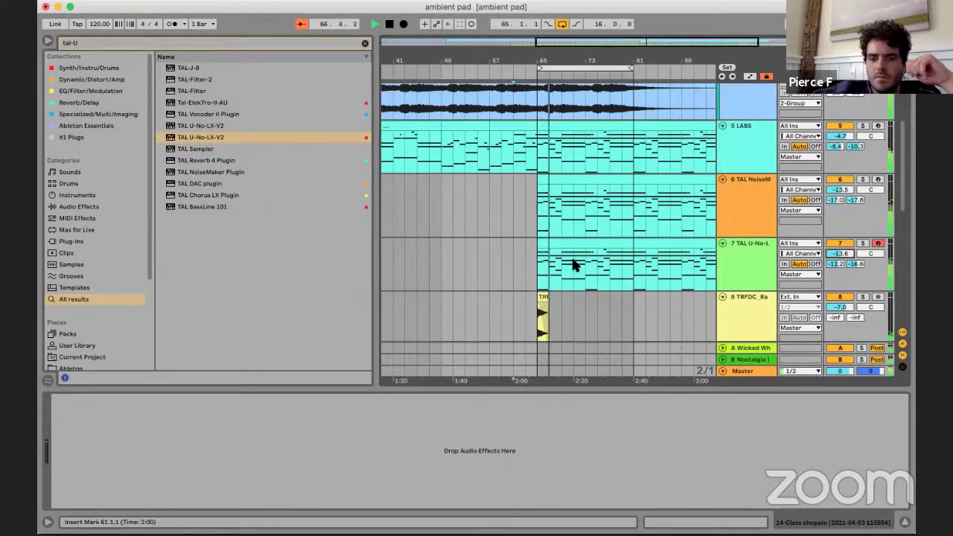
- Open the TAL U-No-LX plug-in from its track, lower the filter cutoff to 3.02 and close the window
click(535, 262)
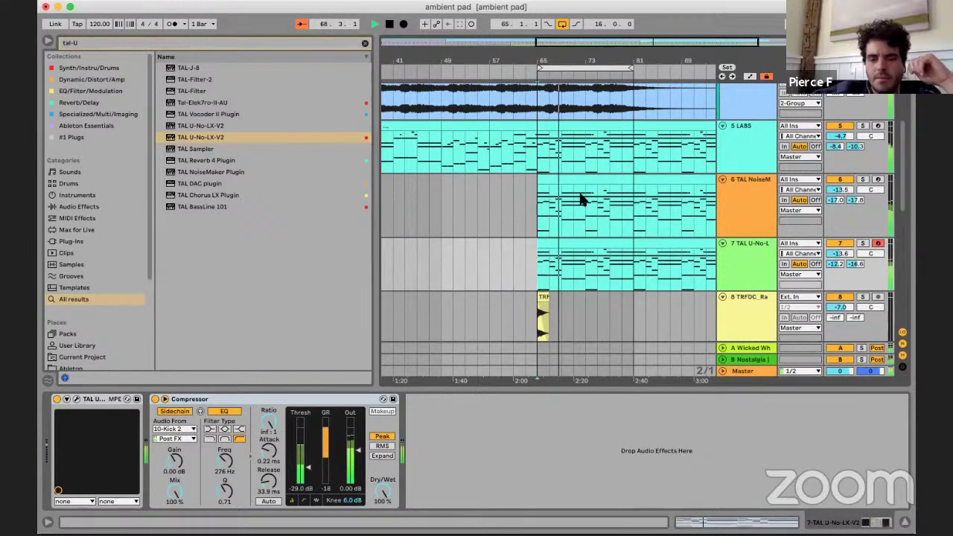
click(76, 399)
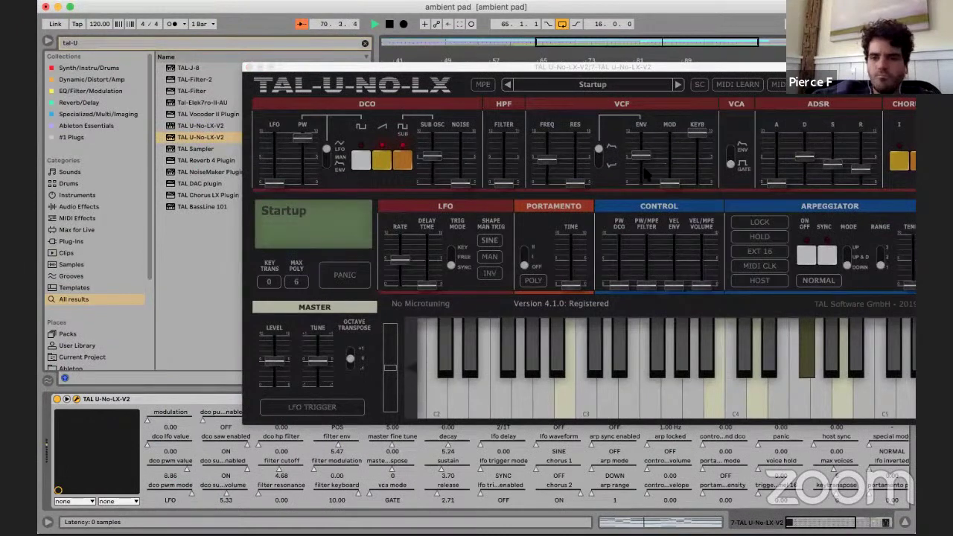
click(550, 161)
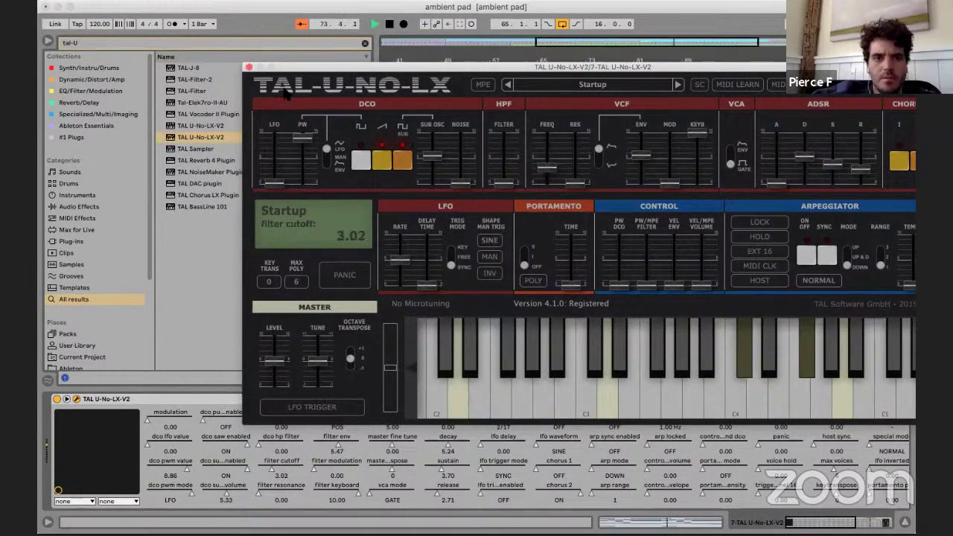
click(249, 68)
- Find the filter cutoff among TAL U-No-LX's exposed parameters and show its automation lane in the arrangement
scroll(400, 428, right, 5)
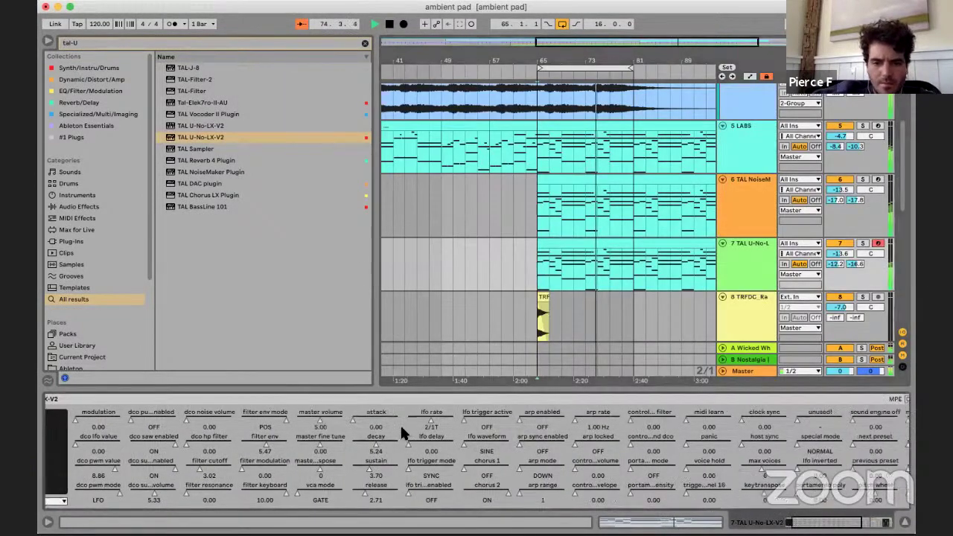
scroll(401, 432, left, 5)
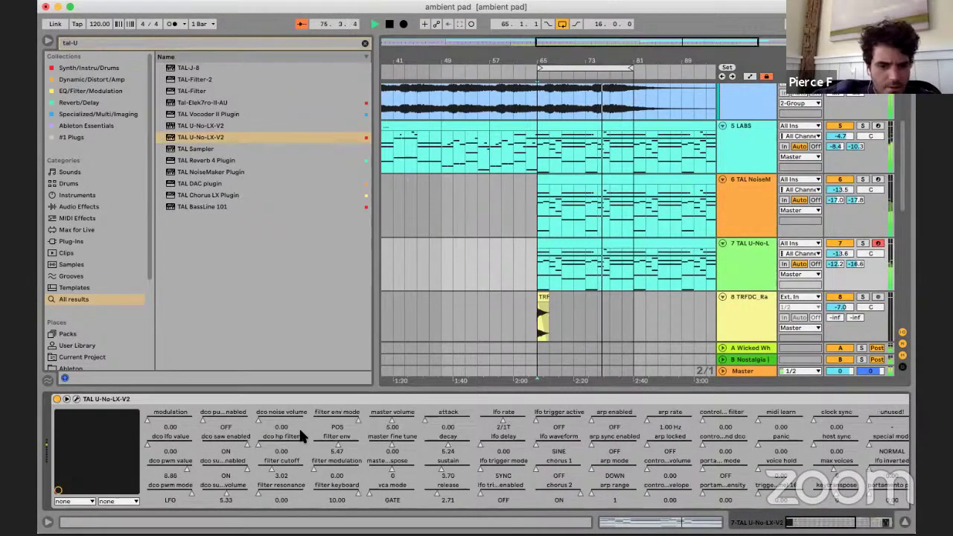
scroll(399, 432, right, 1)
scroll(400, 430, right, 8)
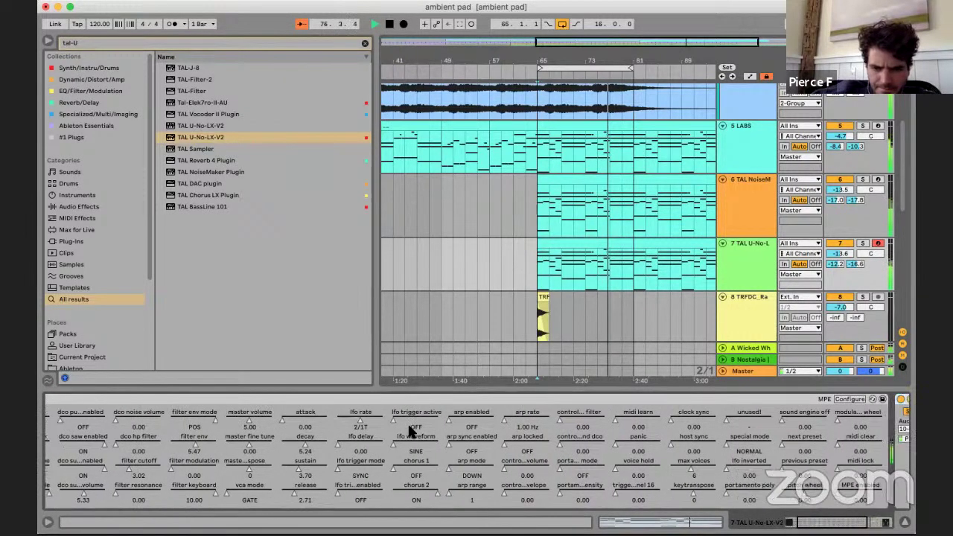
scroll(407, 430, left, 9)
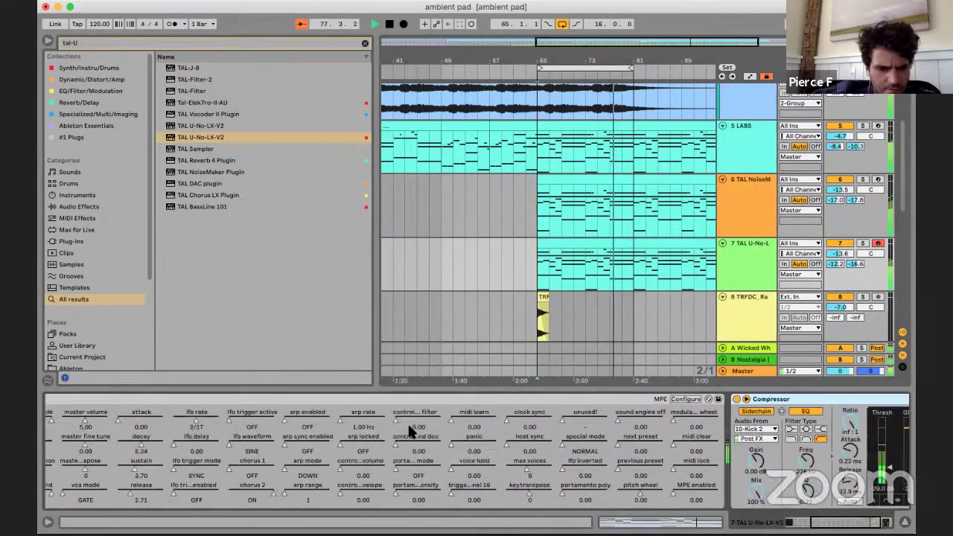
scroll(410, 431, left, 1)
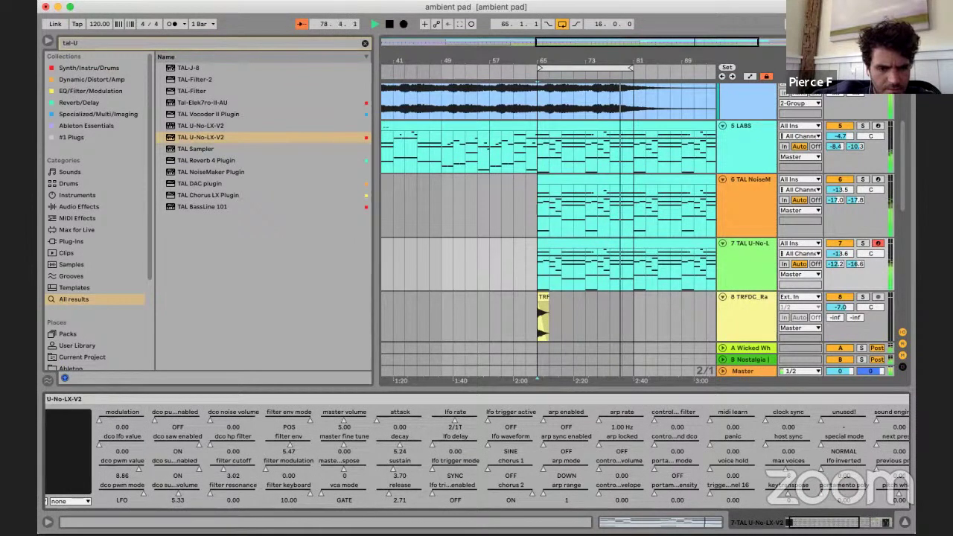
right_click(224, 472)
key(a)
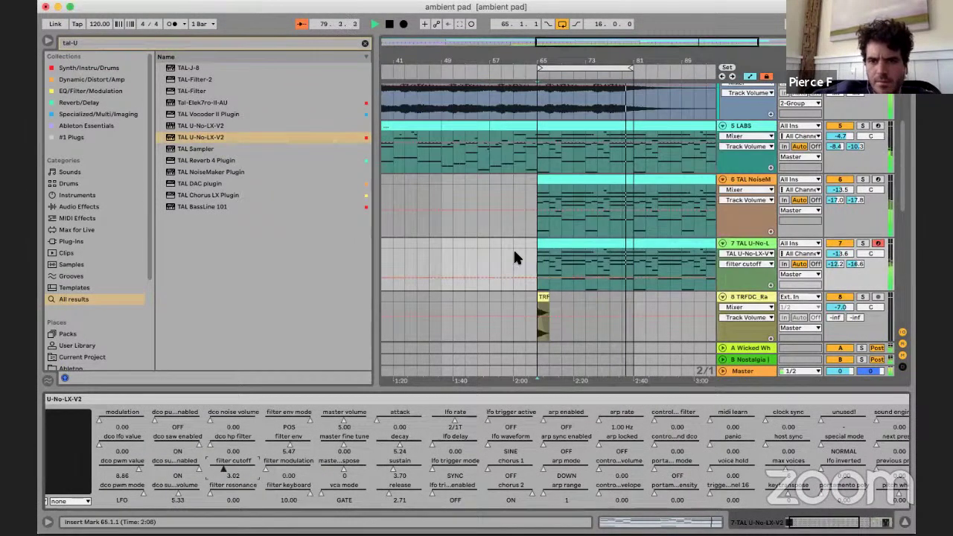
- Draw a rising filter cutoff automation ramp on the TAL U-No-LX track from bar 65 to about bar 92
scroll(513, 248, right, 5)
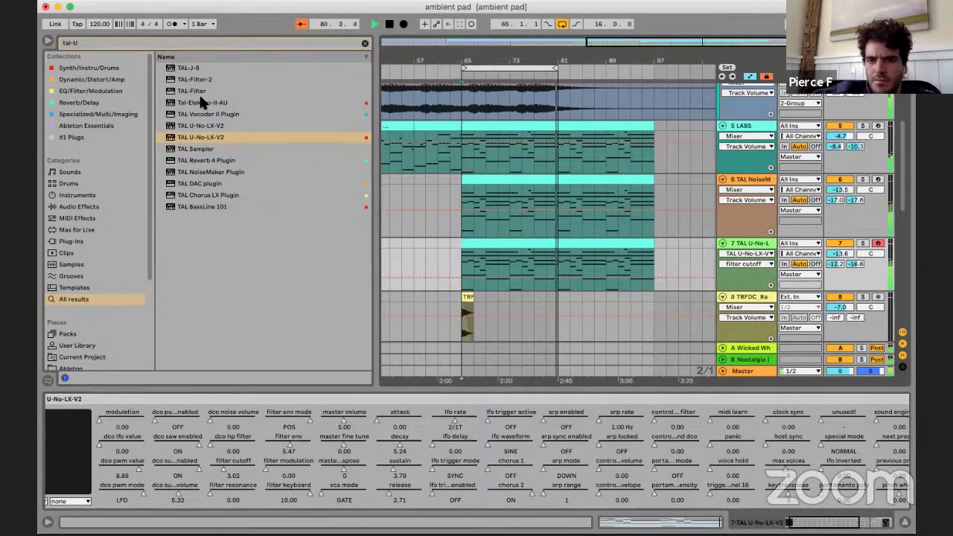
click(458, 282)
drag(546, 277, 629, 256)
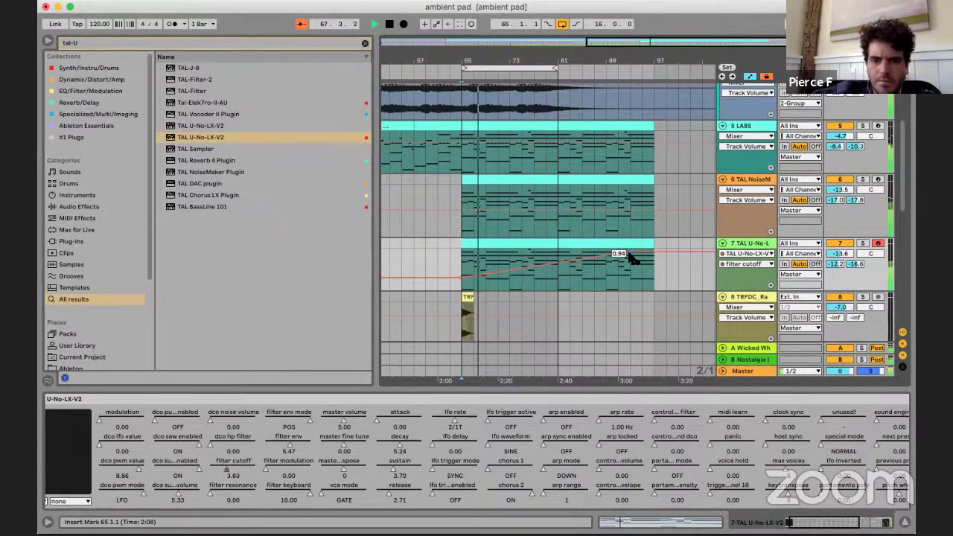
- Raise the start point of the TAL U-No-LX filter cutoff ramp slightly at bar 65 and hide the automation
drag(463, 277, 462, 273)
key(a)
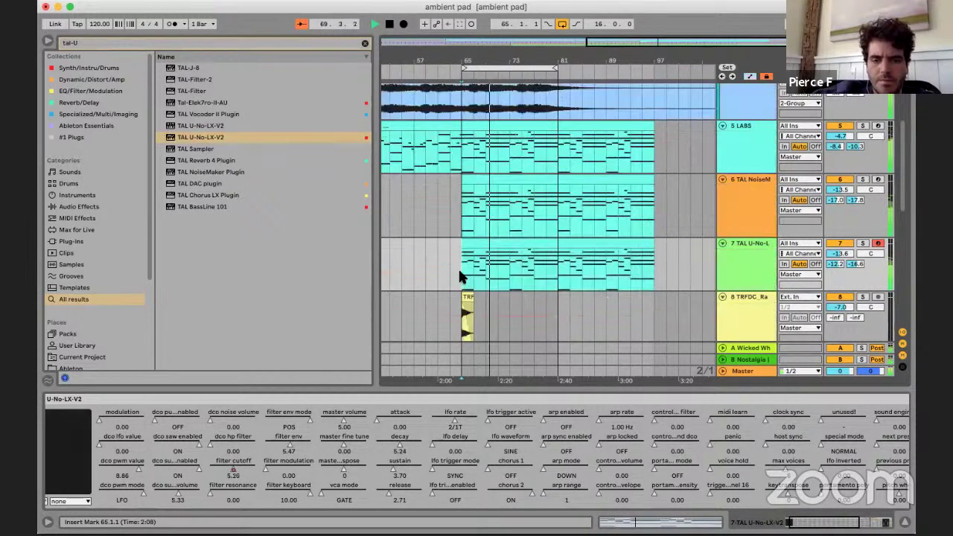
- Unfold the 909 Core Kit track and set the insert marker at 65.1.1 on it
scroll(565, 253, down, 10)
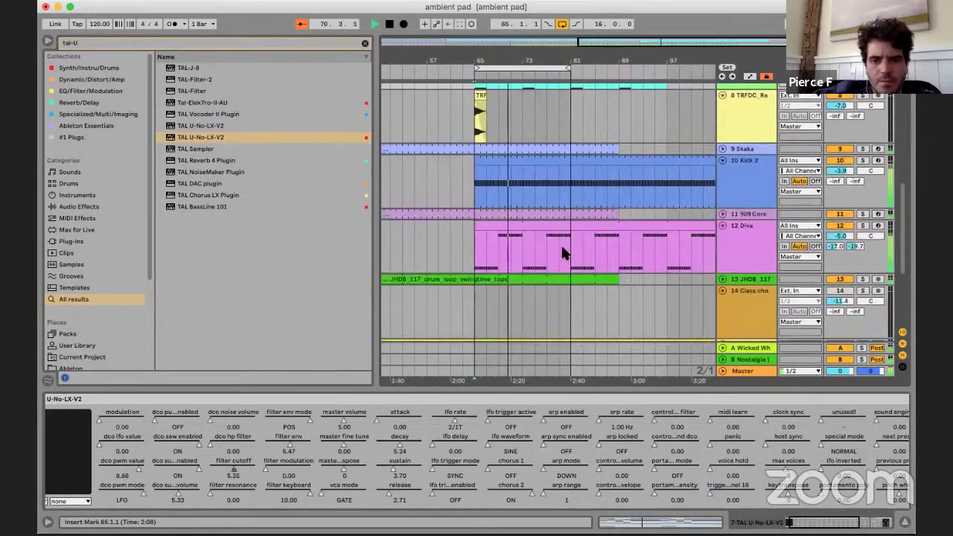
scroll(541, 205, up, 1)
scroll(572, 202, up, 2)
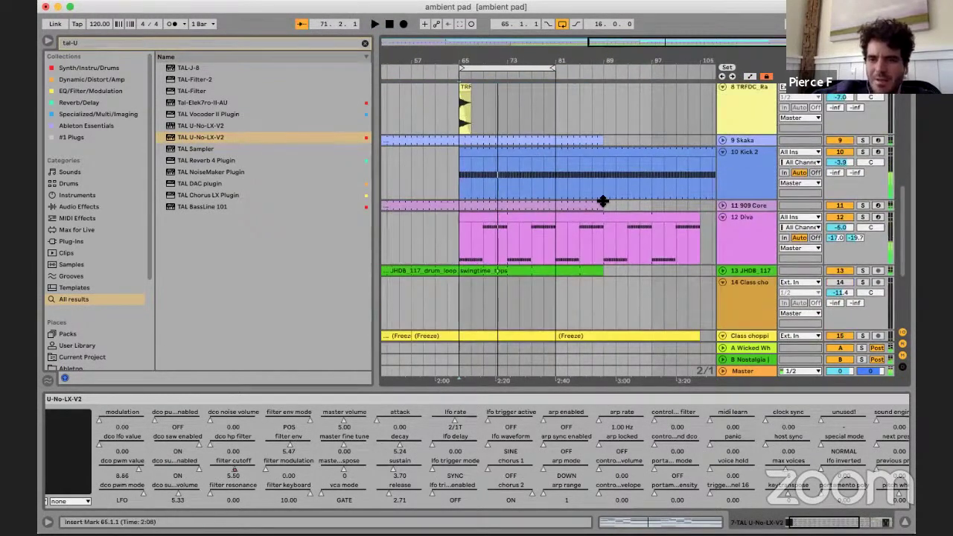
click(722, 205)
click(455, 228)
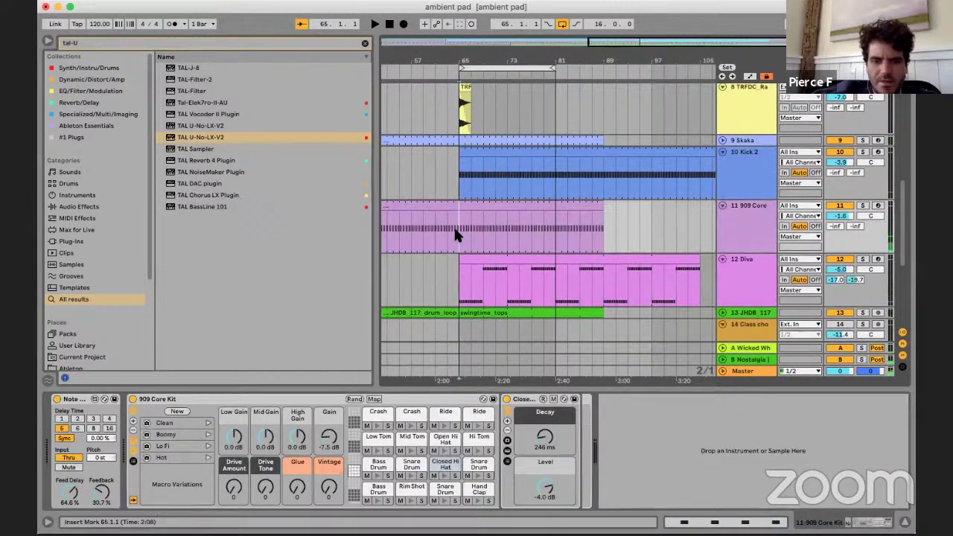
- Copy the first beat of the Kick 2 clip, from 65.1.1 to 65.2.1, and narrow the arrangement grid to 1/16
scroll(458, 187, up, 3)
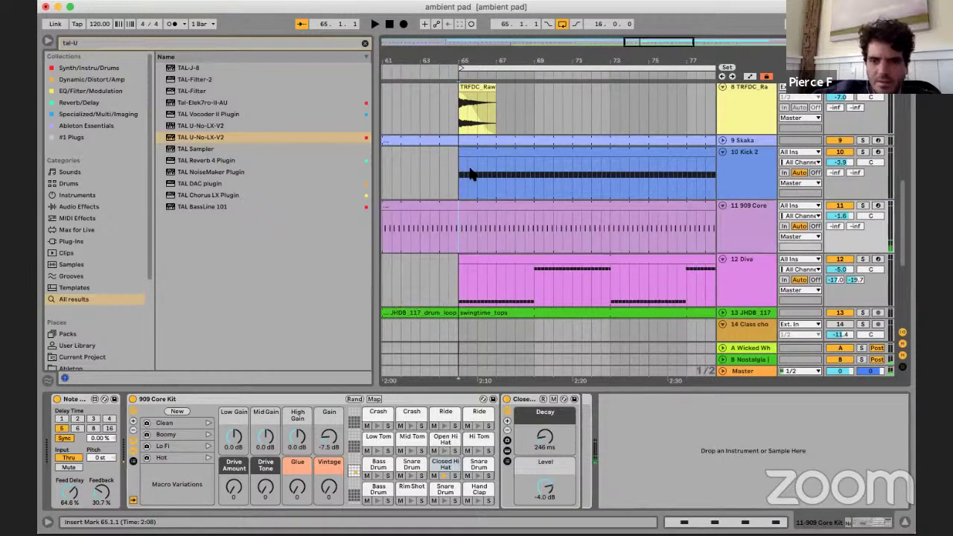
key(plus)
key(plus)
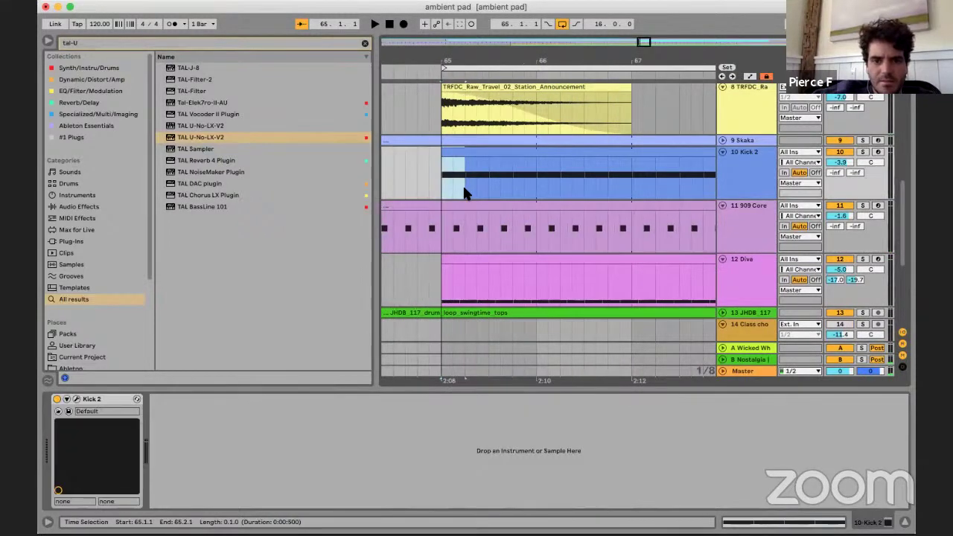
scroll(466, 173, left, 2)
click(468, 174)
scroll(468, 173, left, 1)
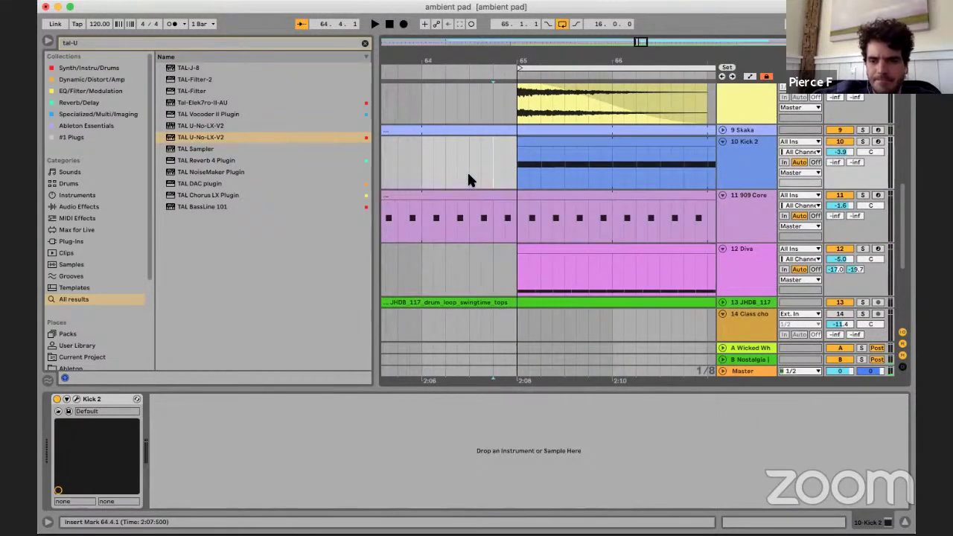
right_click(469, 179)
click(552, 295)
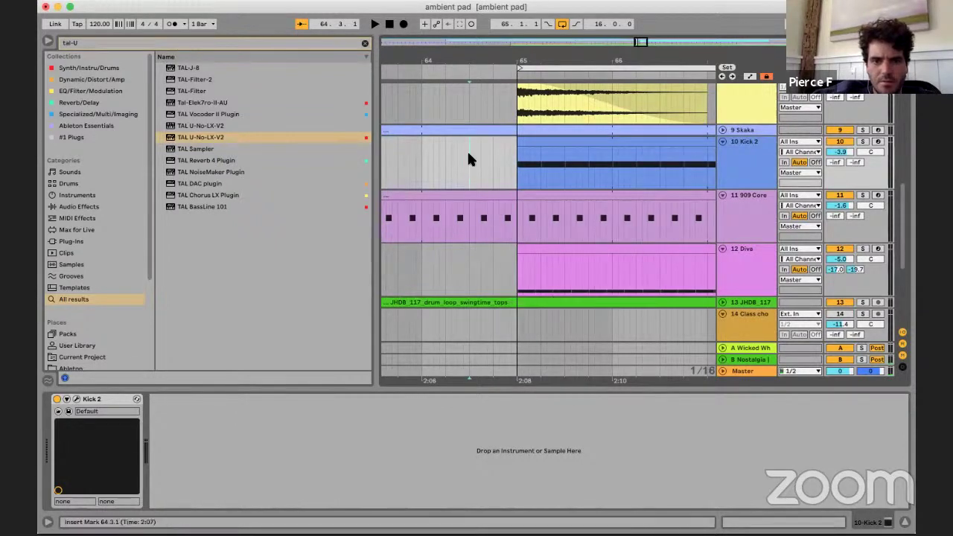
- Paste the copied kick beat at 64.4.3 on the Kick 2 track as a pickup before bar 65
click(488, 159)
key(plus)
click(507, 163)
key(super+v)
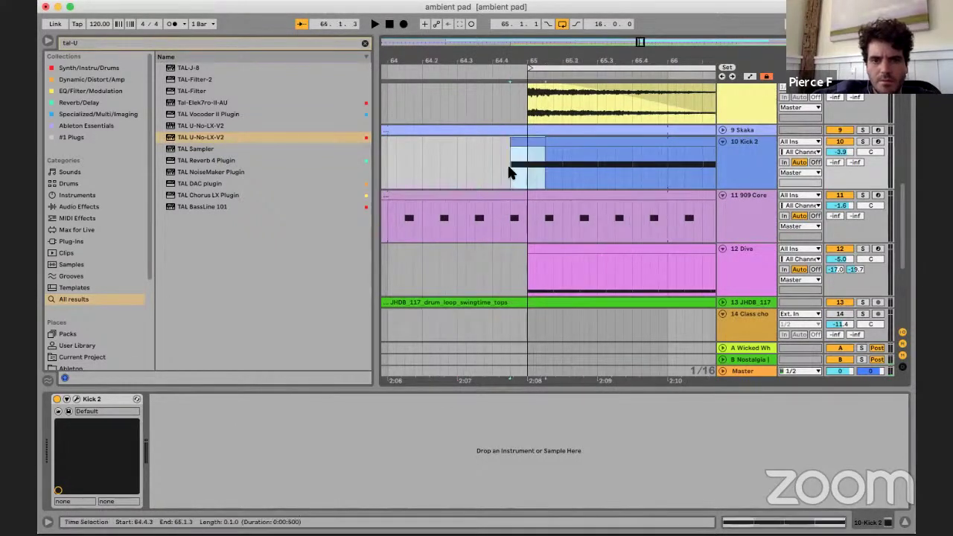
- Extend the main Kick 2 clip's start back to 65.1.1 and play the transition into bar 65
drag(545, 142, 535, 141)
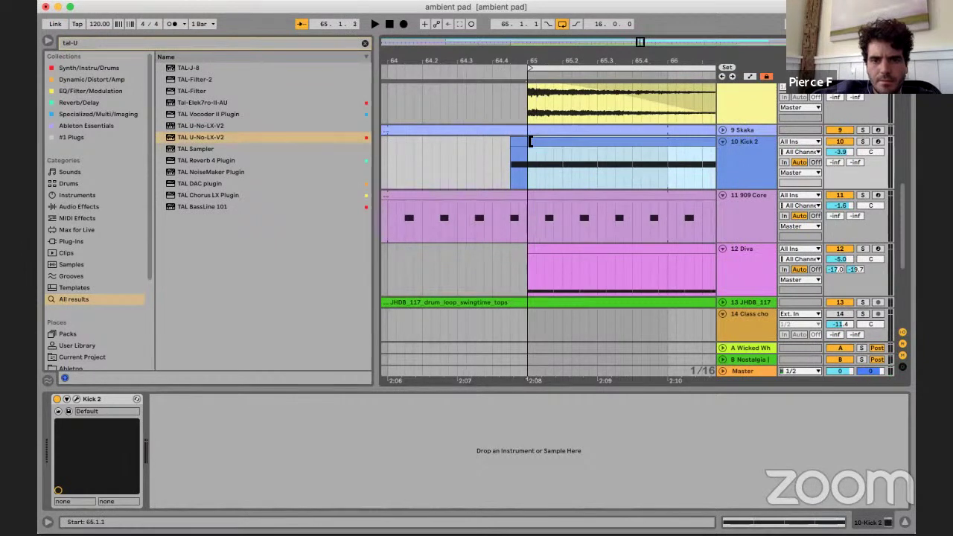
click(473, 157)
key(space)
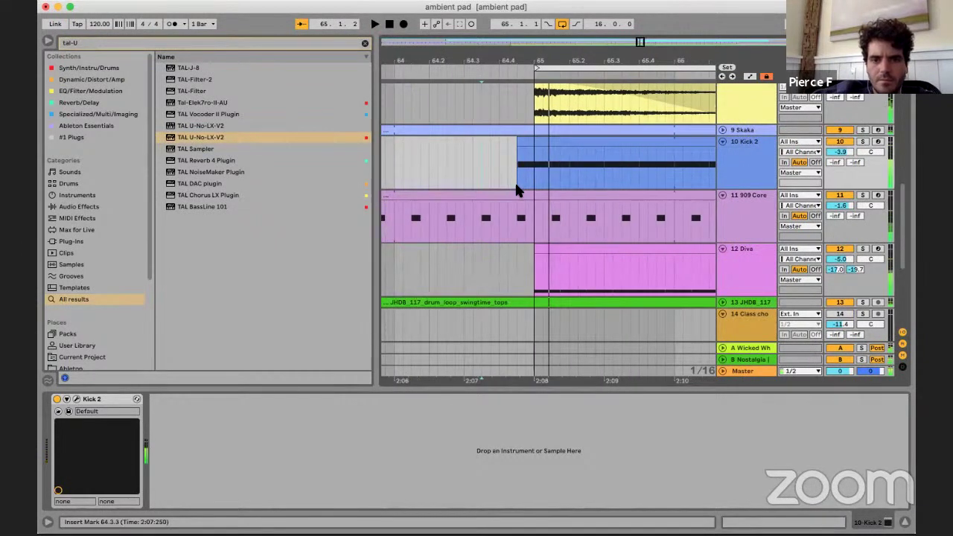
- Separate the 909 Core Kit clip's beat from 64.4.1 to 65.1.1, look at its notes and close the note editor
scroll(516, 188, down, 2)
click(511, 219)
scroll(528, 223, up, 2)
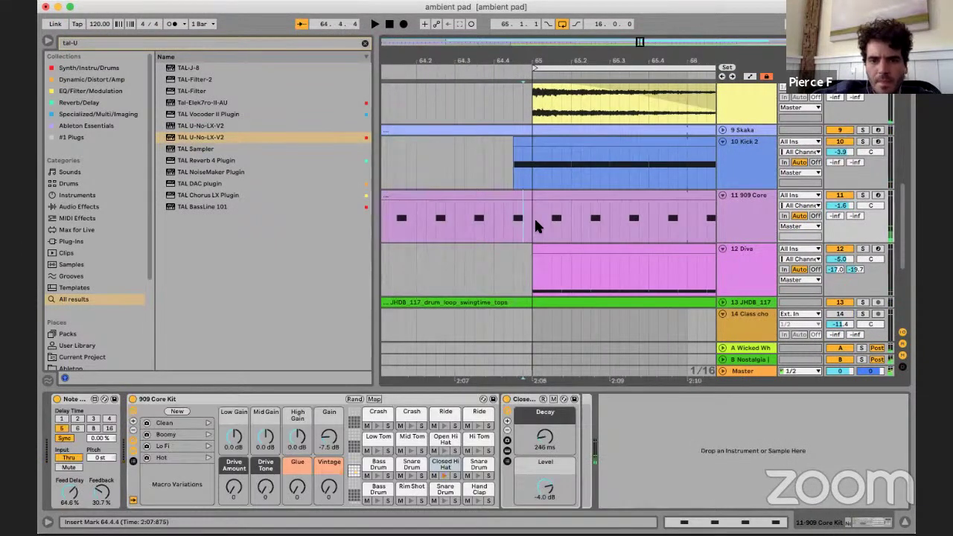
click(495, 216)
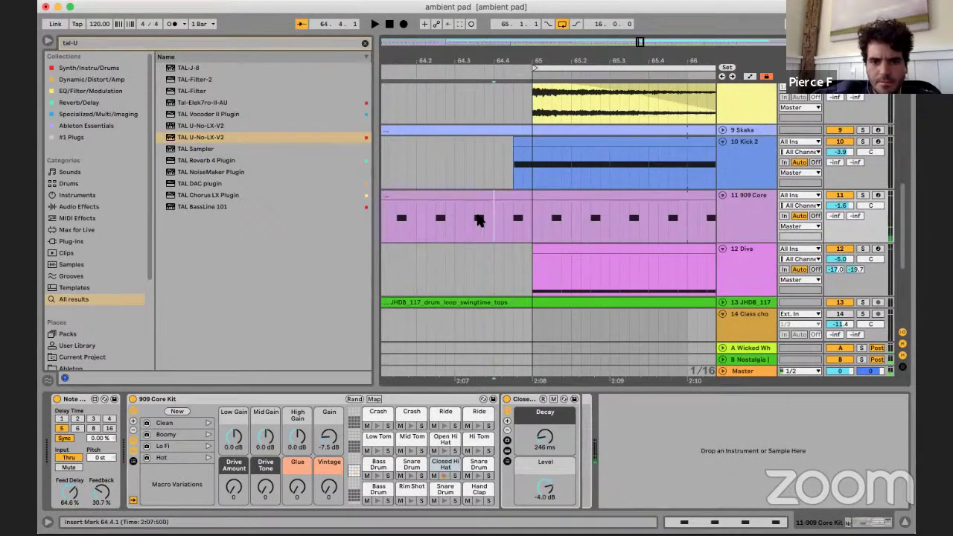
double_click(507, 196)
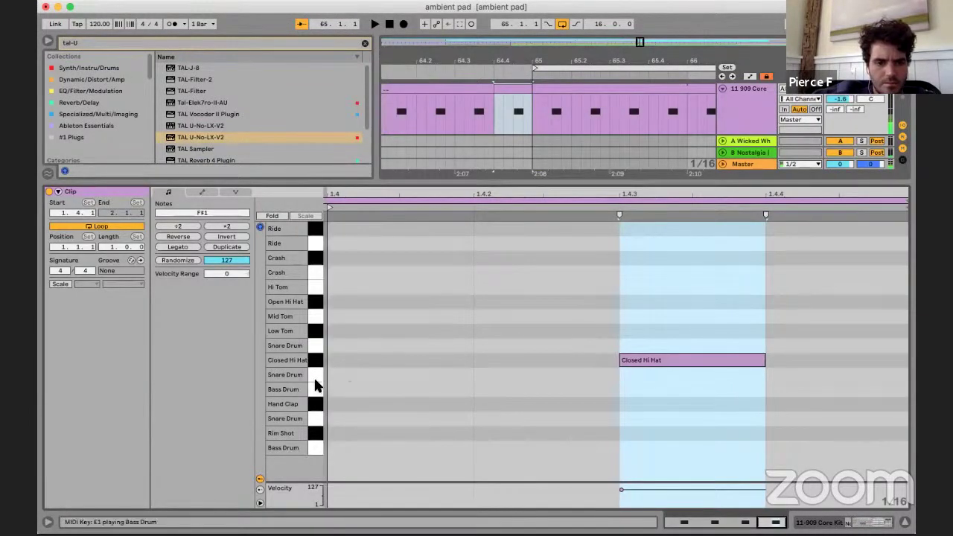
click(905, 521)
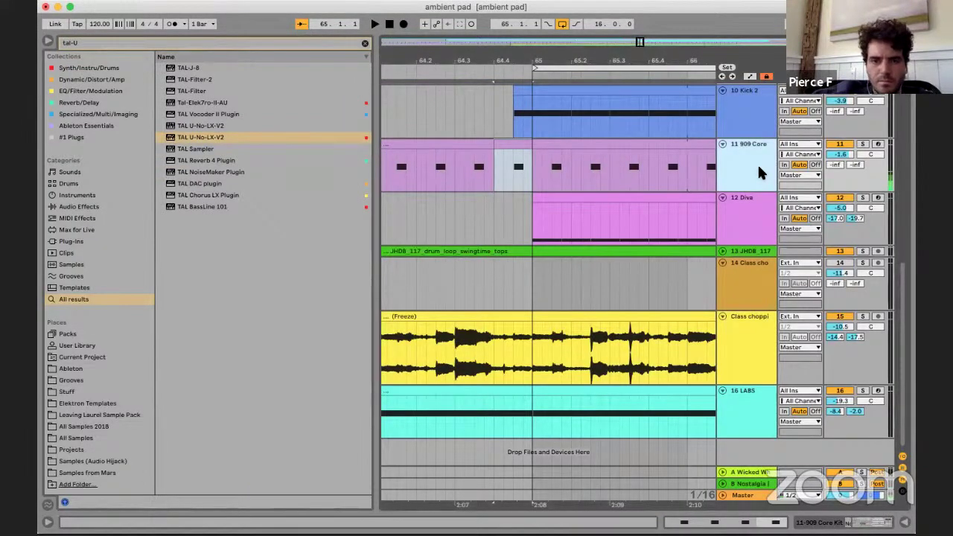
- Duplicate all four Closed Hi Hat notes in the 909 Core Kit clip from bar 65 onto the lower Ride row and play it
double_click(621, 146)
click(420, 316)
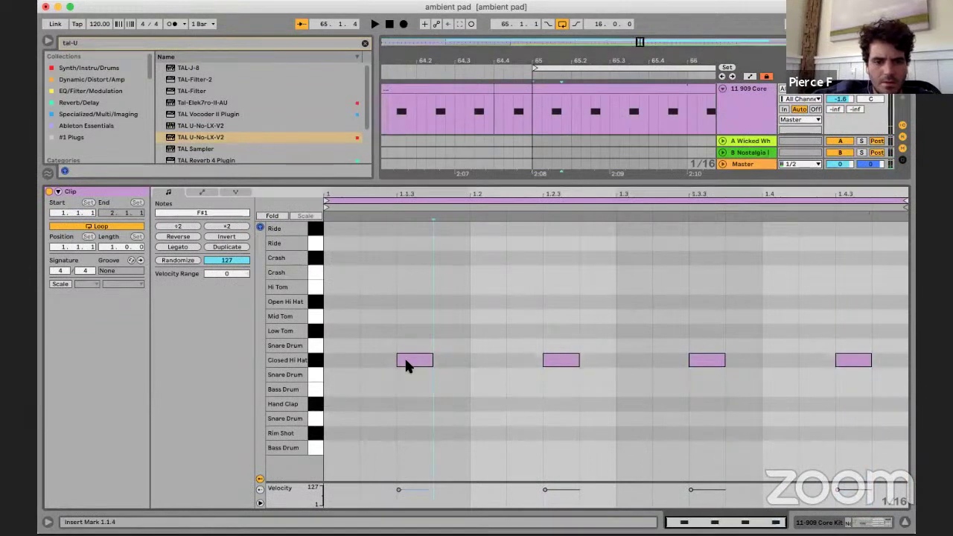
drag(393, 321, 882, 409)
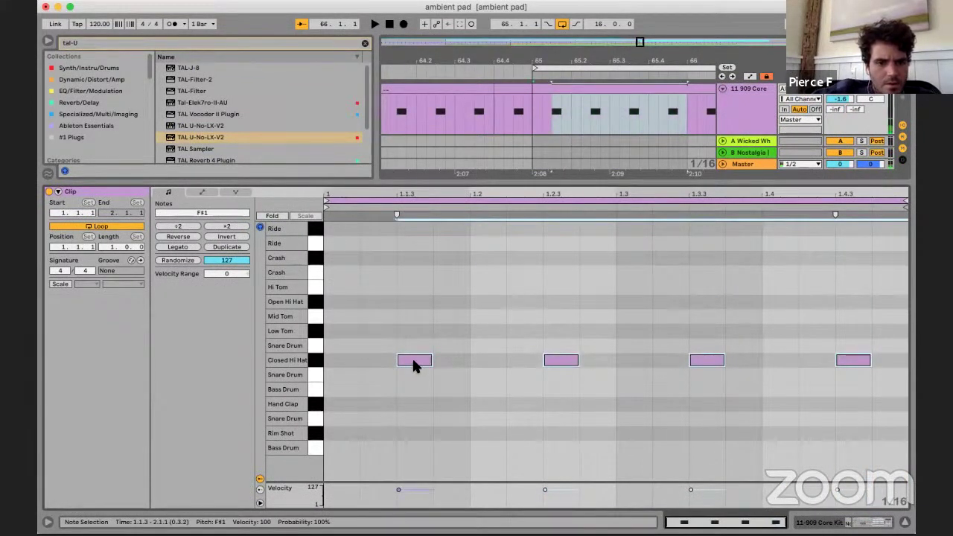
drag(411, 360, 411, 248)
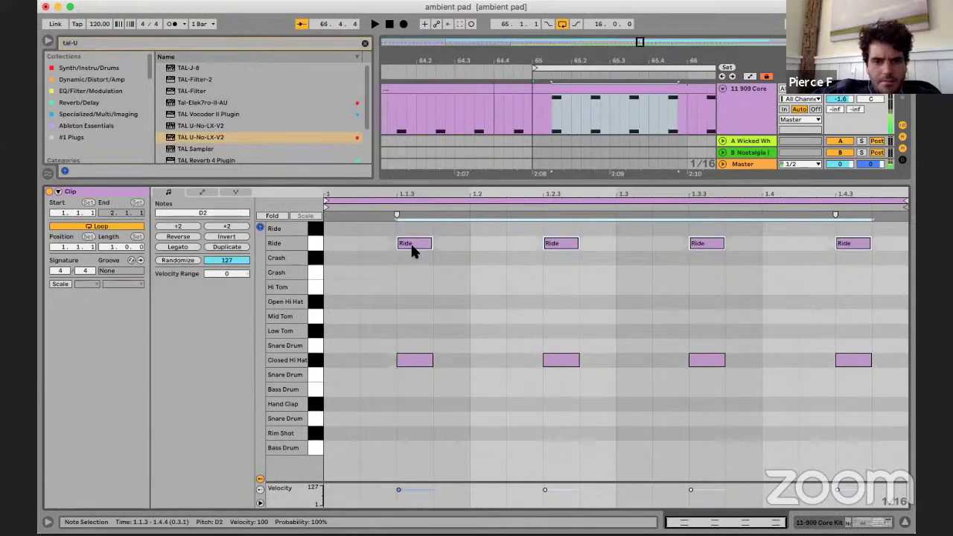
key(space)
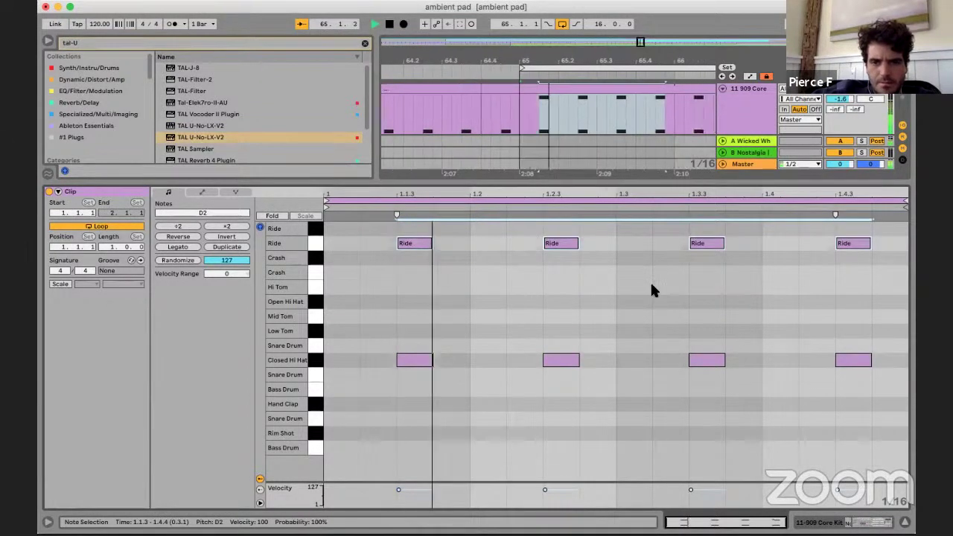
- Set the 909 Core Kit's Ride pad to Tune 32 and lower its Level to -9.117 dB
key(shift+Tab)
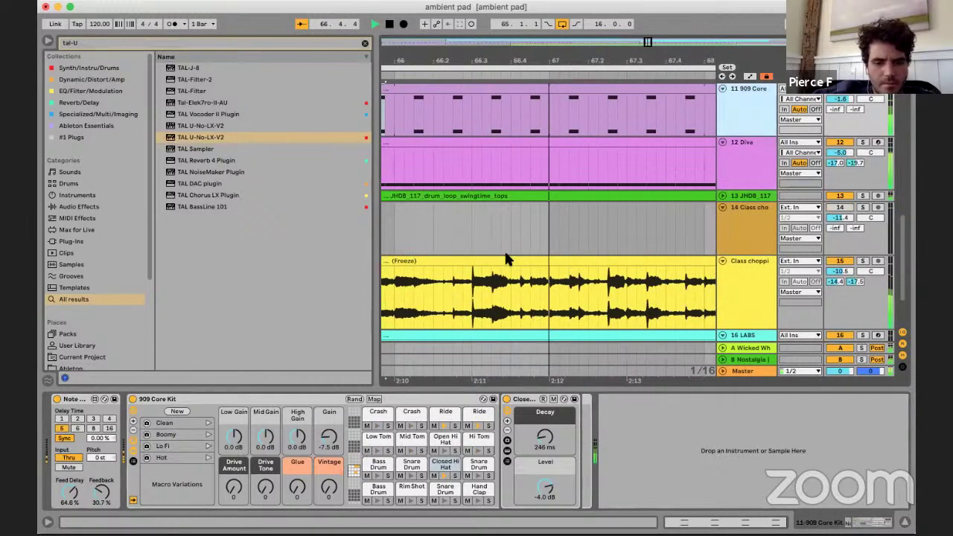
click(444, 413)
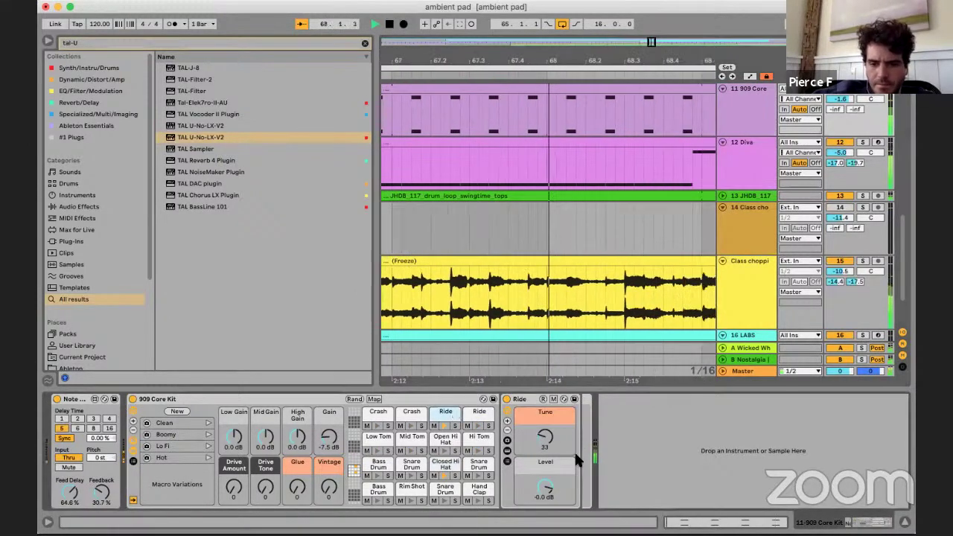
drag(545, 488, 544, 512)
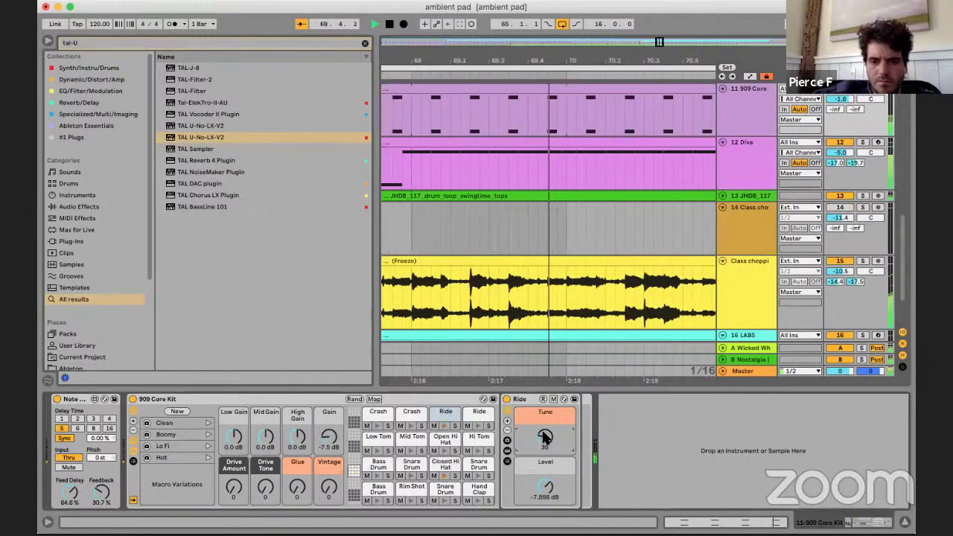
drag(543, 433, 543, 430)
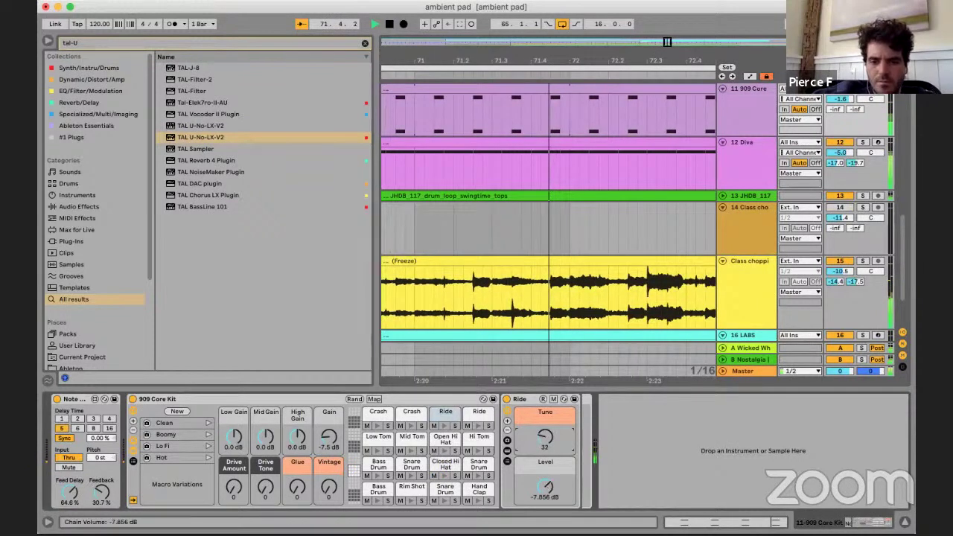
drag(546, 486, 546, 491)
key(minus)
key(minus)
key(minus)
key(minus)
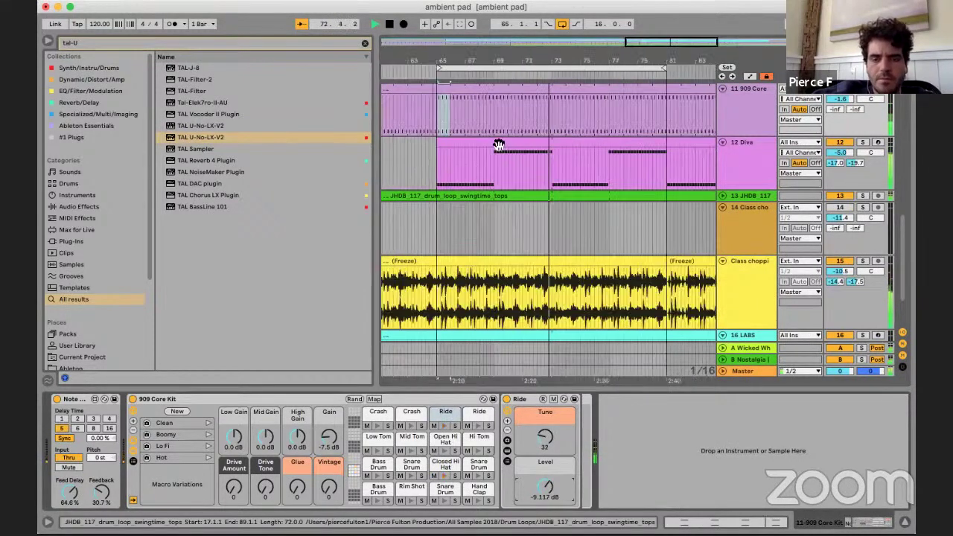
click(504, 144)
scroll(542, 146, up, 2)
click(544, 148)
key(minus)
key(minus)
key(minus)
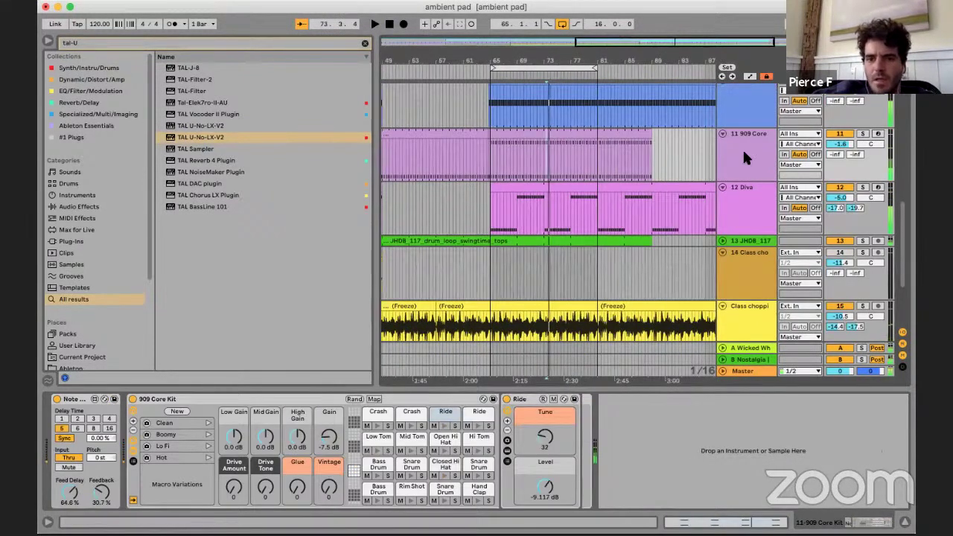
click(742, 148)
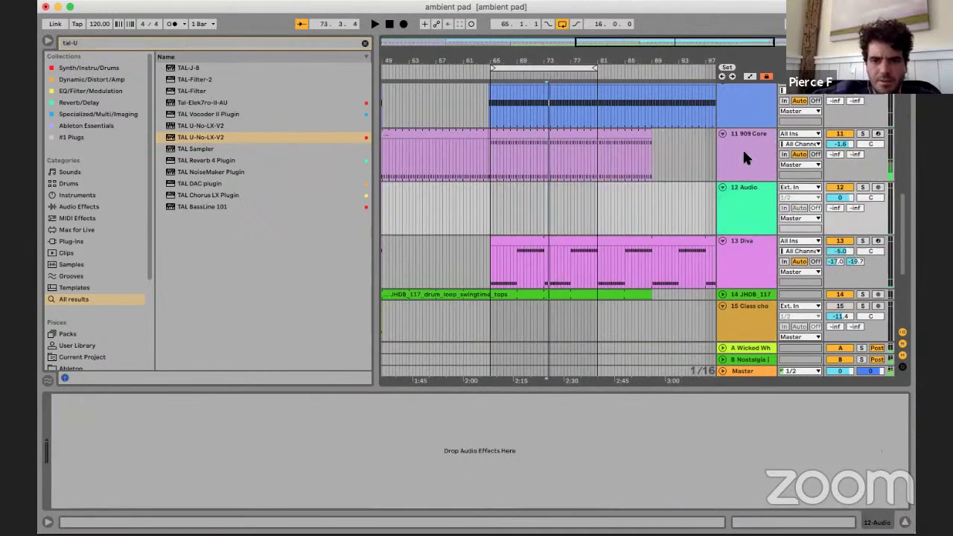
- Search the browser for "nerv" and find the Nerve plug-in among the results
click(548, 195)
key(super+f)
text(nerv)
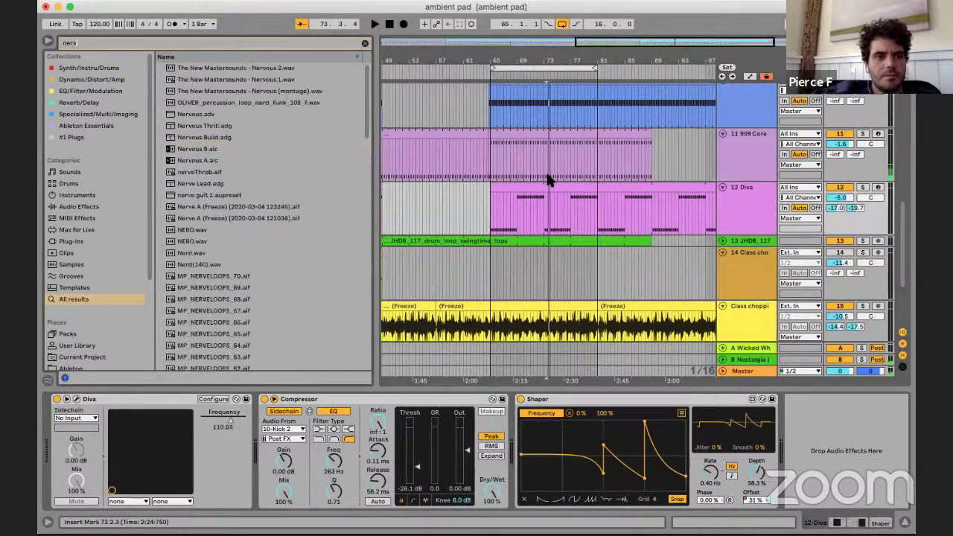
scroll(291, 160, down, 10)
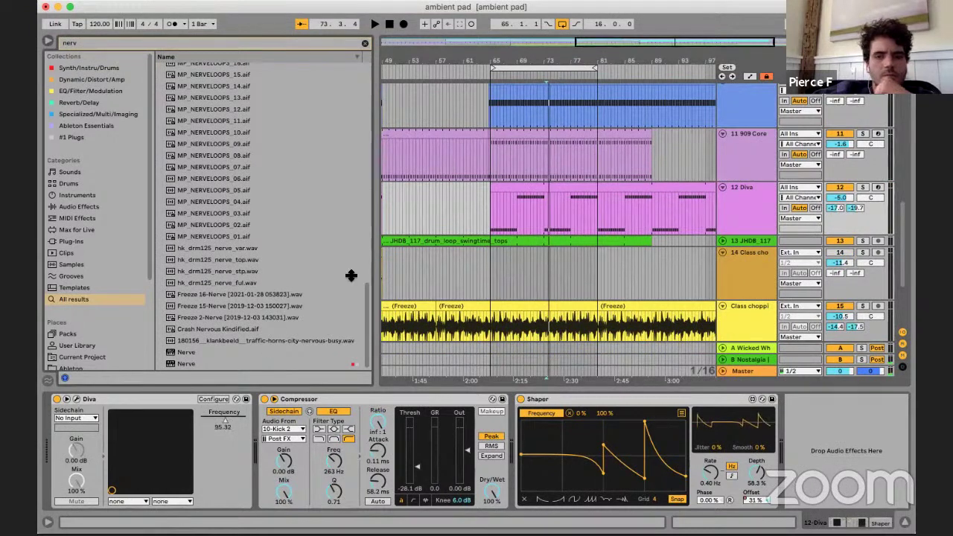
- Insert a MIDI track directly below the 909 Core Kit track and load the Nerve plug-in on it
click(747, 158)
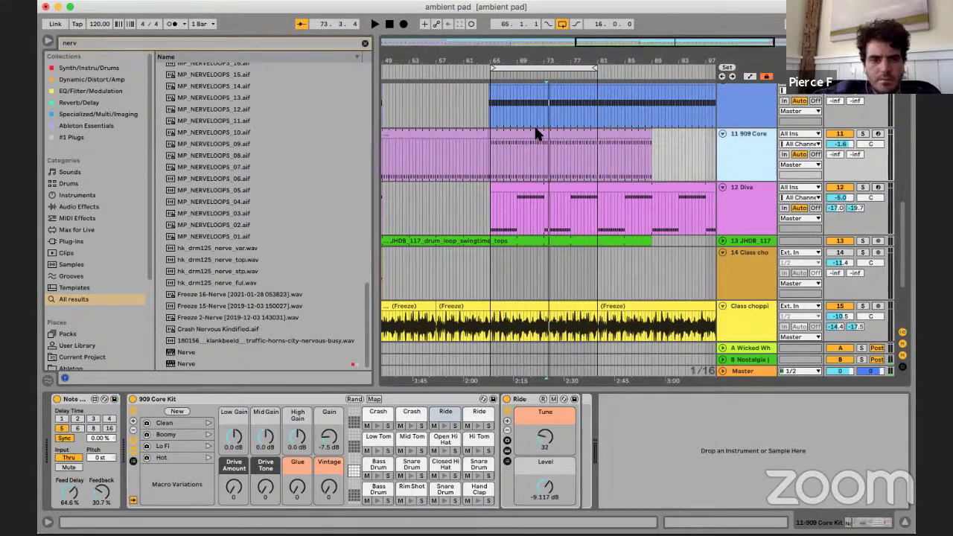
key(super+shift+t)
drag(195, 362, 527, 247)
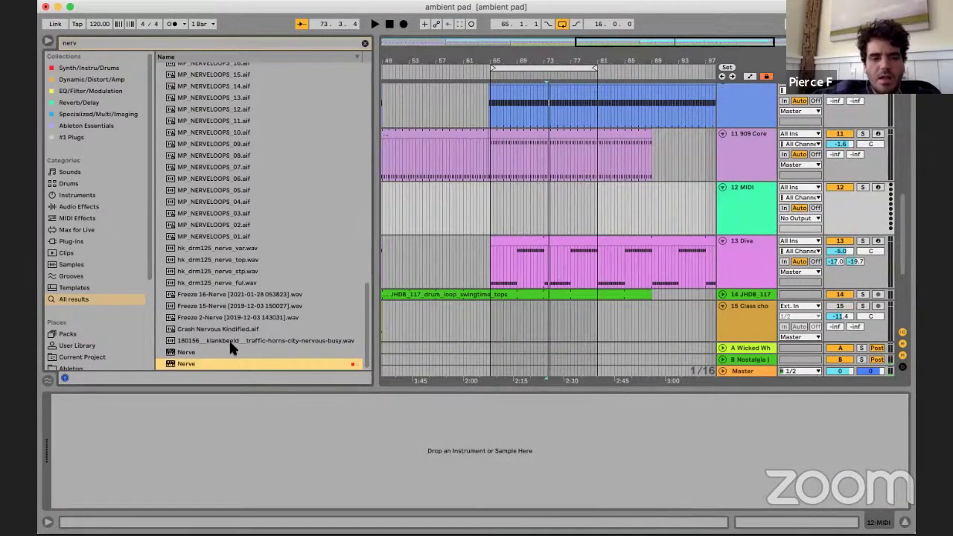
drag(524, 208, 524, 208)
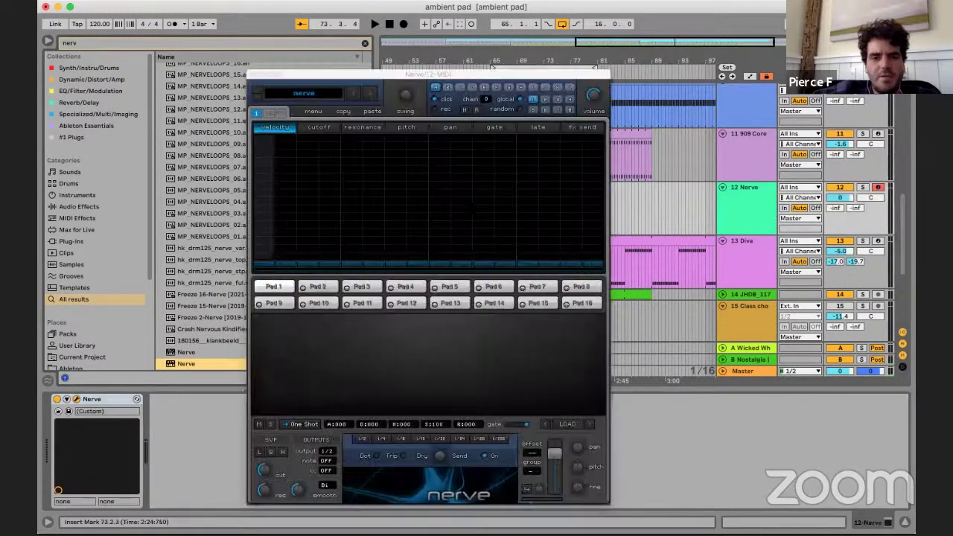
- Select Pad 2 in Nerve, uncover the browser beside the plug-in window and clear the browser search
click(316, 287)
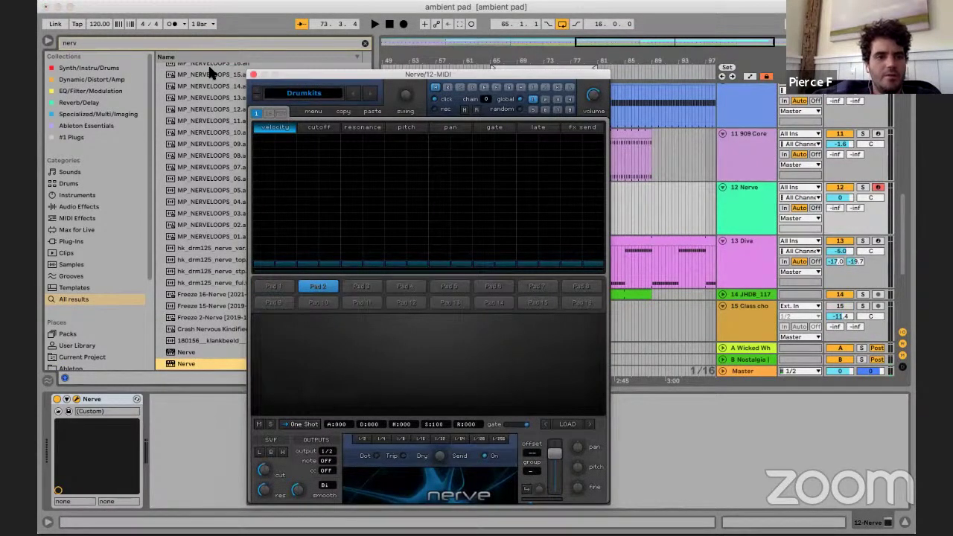
drag(283, 78, 441, 63)
click(365, 43)
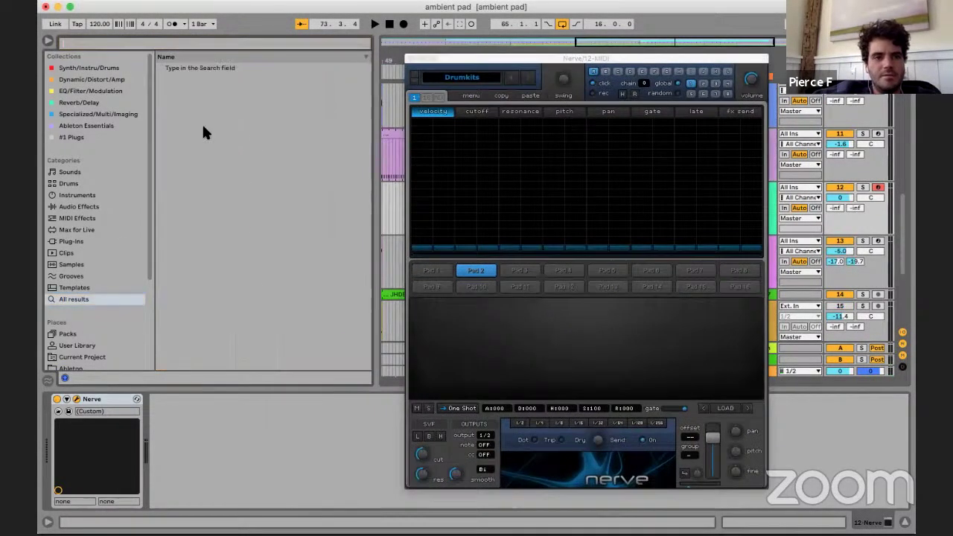
- Open the All Samples 2018 place, collapse Recorded Atmosphere, sort the folders by name and expand Claps/Snares
scroll(87, 286, down, 4)
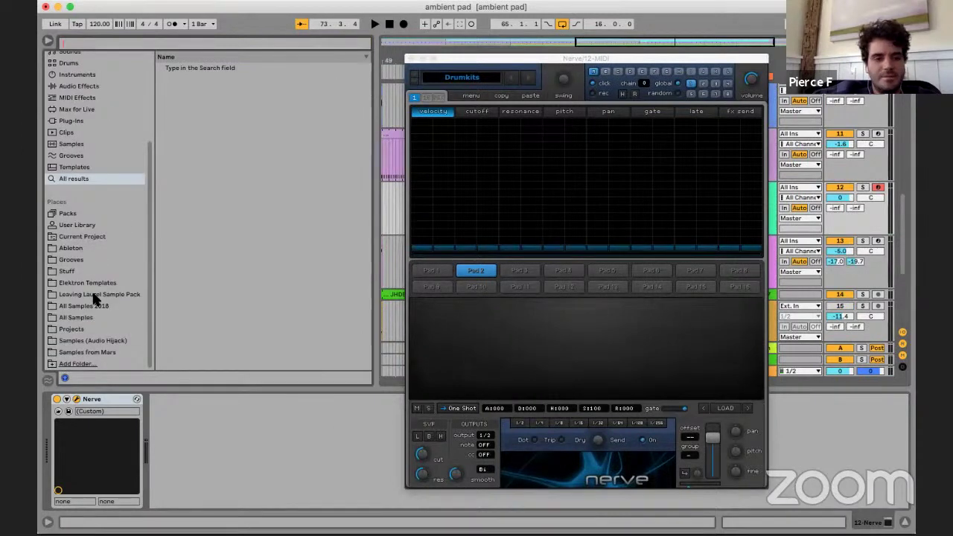
click(84, 306)
click(262, 185)
key(Left)
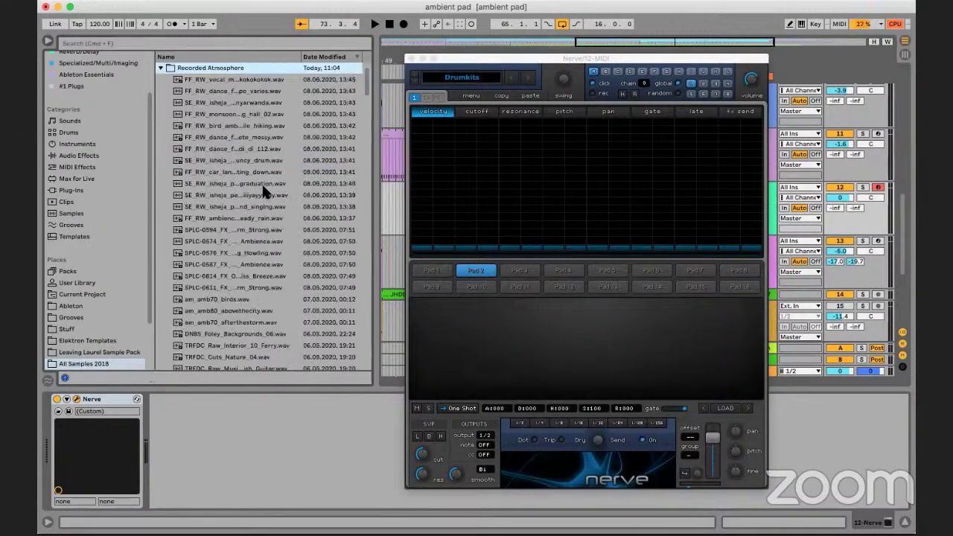
key(Left)
scroll(230, 131, up, 1)
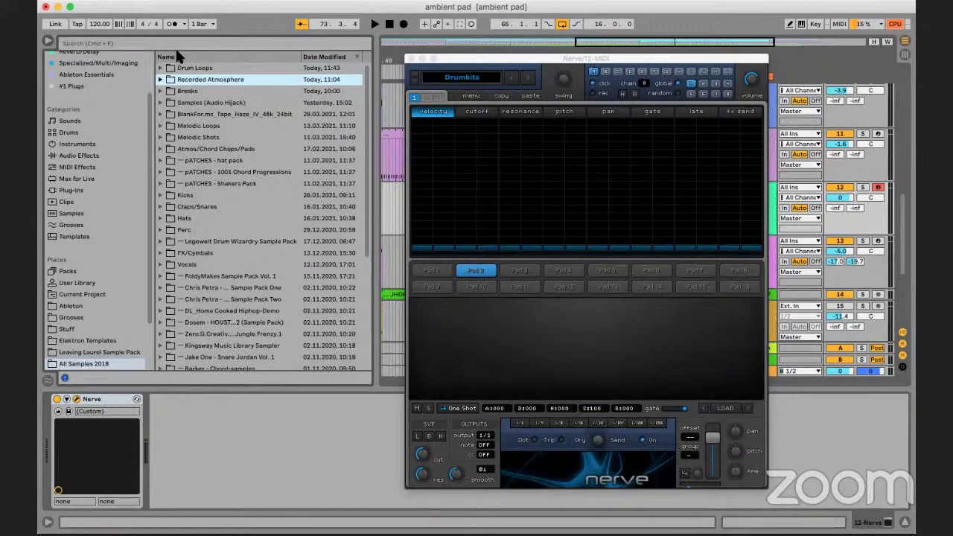
click(178, 57)
click(238, 114)
key(Right)
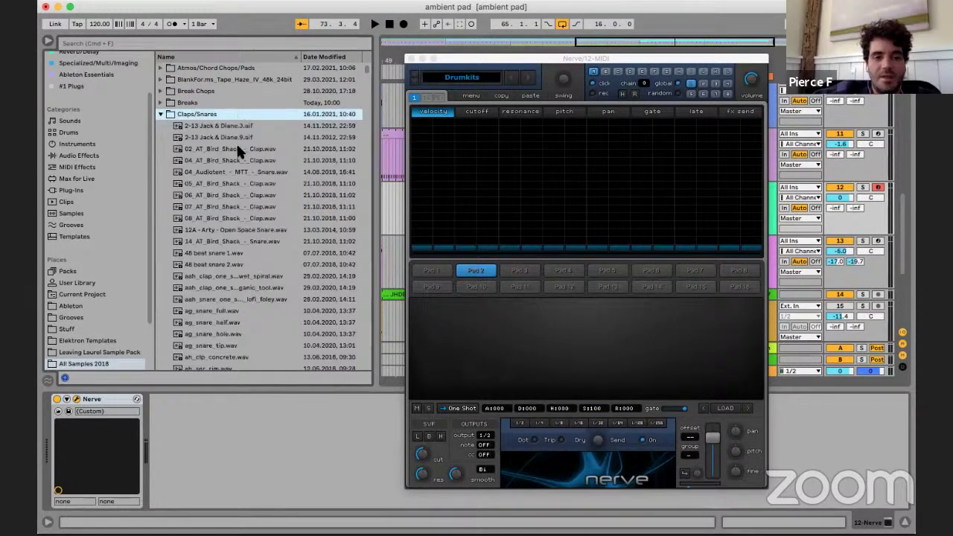
- Audition claps and snares in the Claps/Snares folder, from the chl_snr samples through the DECAP, cw_virus and CVS one-shots
scroll(270, 223, down, 15)
click(261, 232)
click(230, 209)
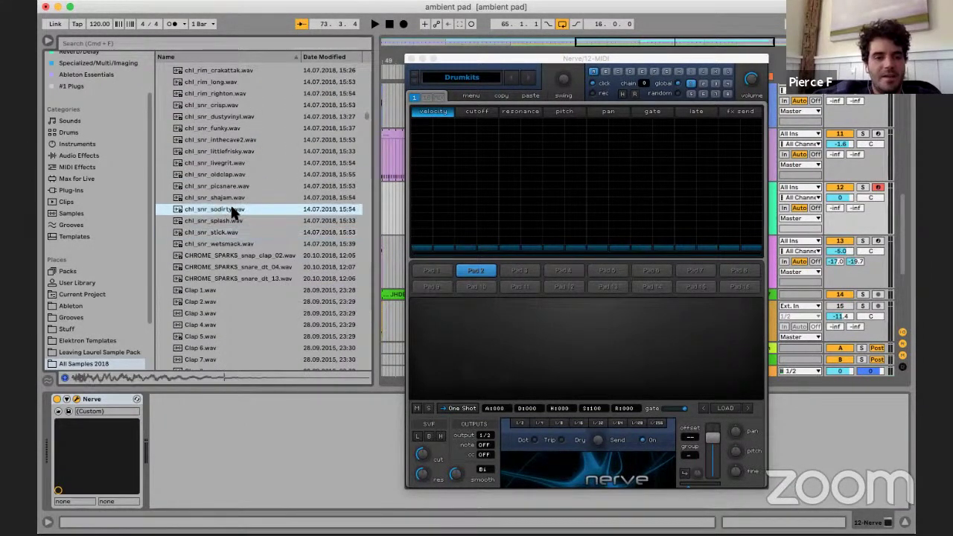
scroll(262, 230, down, 3)
click(262, 231)
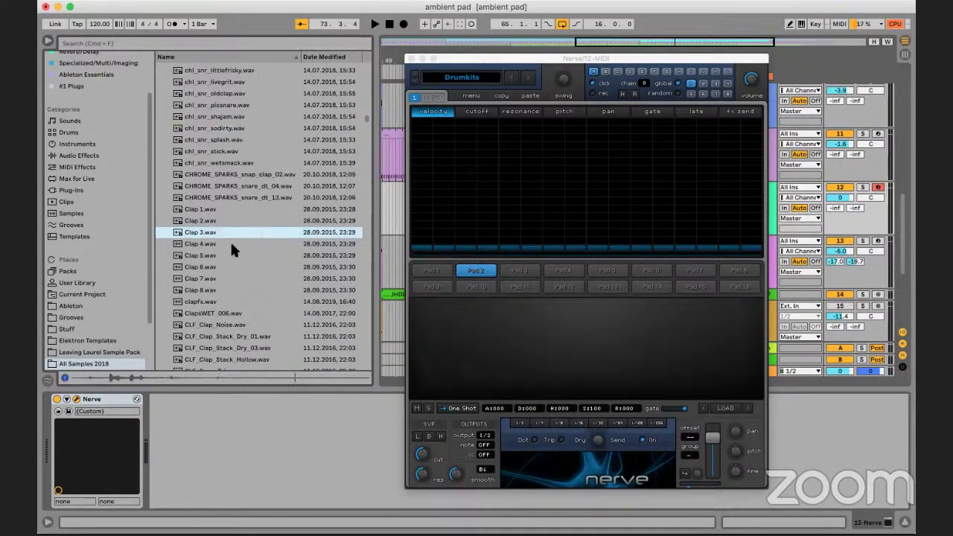
click(231, 244)
click(226, 281)
scroll(223, 304, down, 8)
click(223, 313)
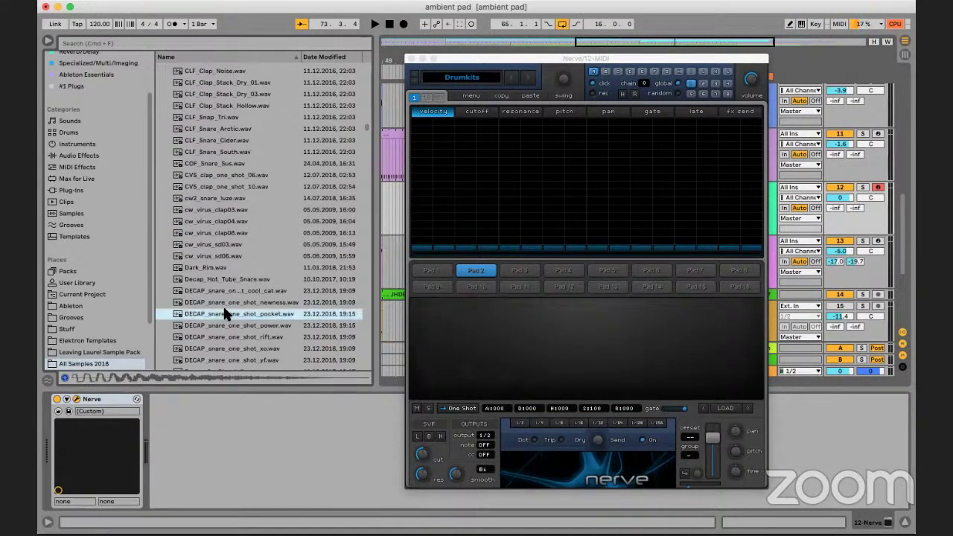
click(228, 244)
click(231, 232)
click(262, 186)
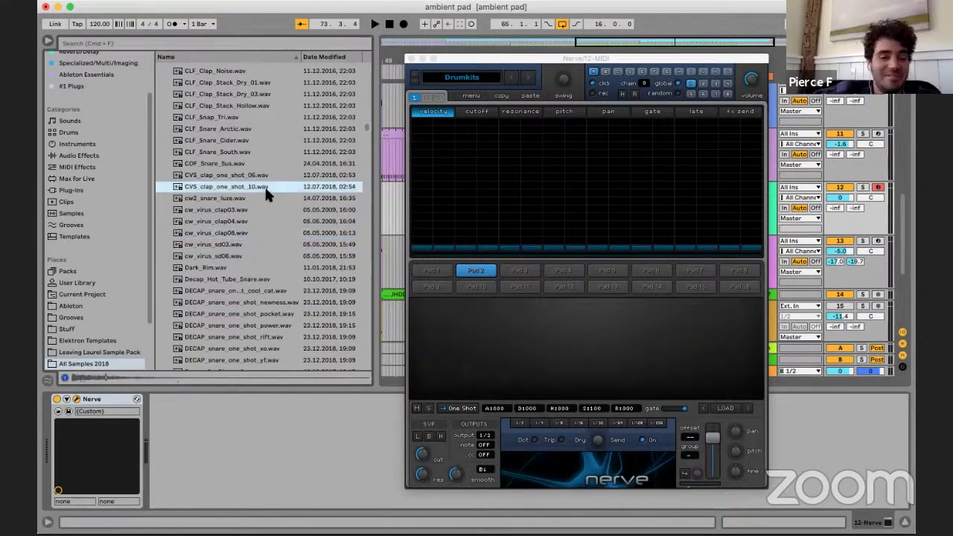
- Audition further claps and snares in the folder, from the dh_oneshot samples down to the ESM_Iconic Old_School snares
scroll(219, 152, down, 8)
click(221, 157)
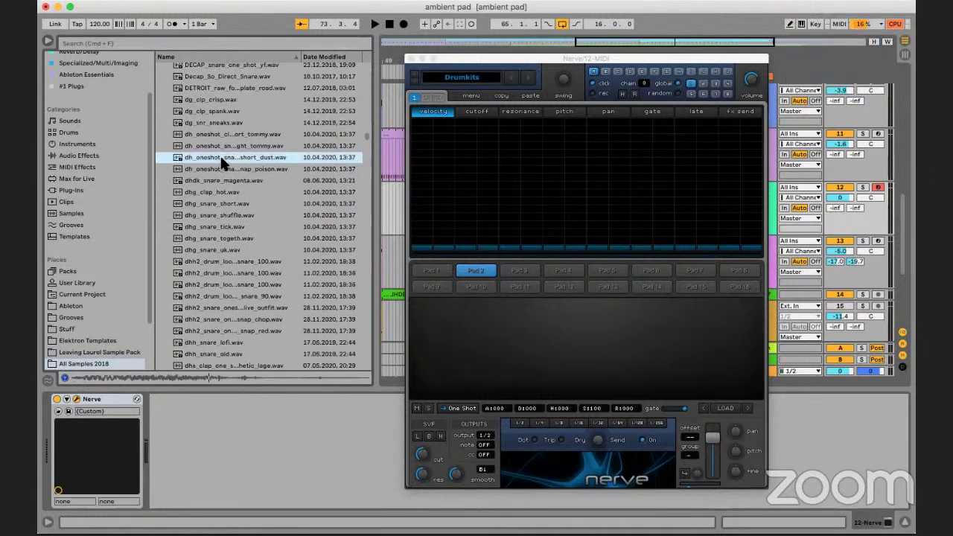
click(231, 238)
scroll(231, 237, down, 2)
scroll(230, 236, down, 2)
click(230, 235)
scroll(230, 235, down, 3)
click(230, 236)
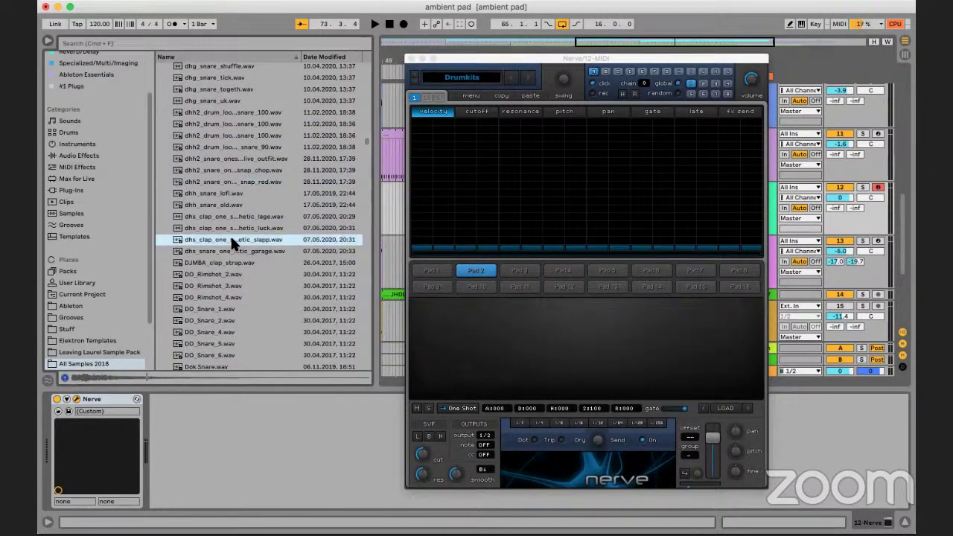
click(240, 316)
scroll(241, 316, down, 4)
scroll(241, 318, down, 1)
click(241, 320)
scroll(240, 322, down, 5)
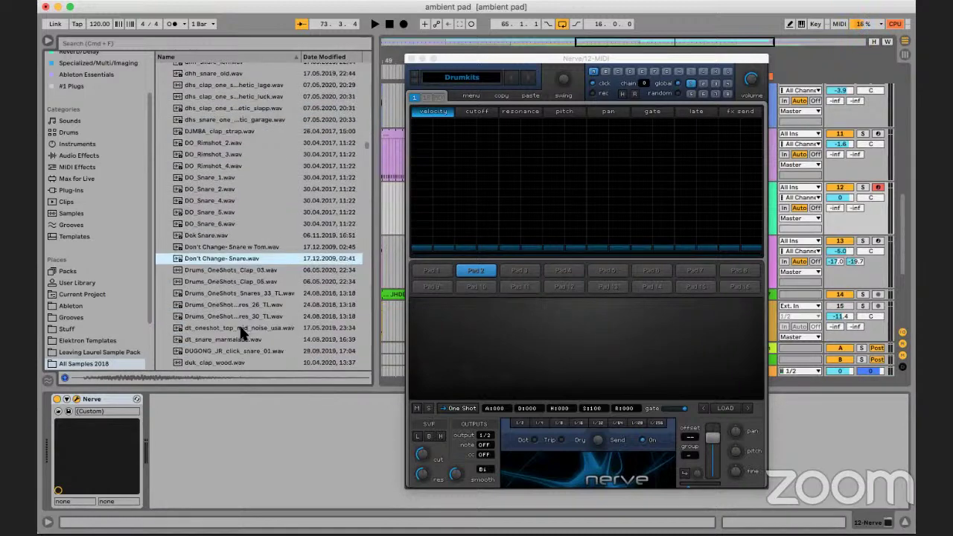
click(240, 330)
scroll(240, 330, down, 3)
click(239, 328)
scroll(239, 329, down, 4)
click(240, 335)
scroll(239, 335, down, 5)
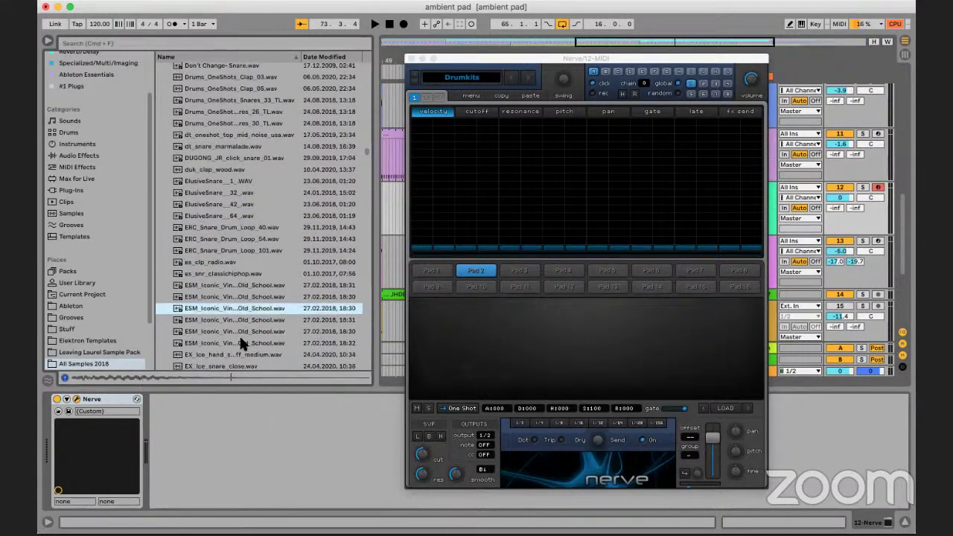
- Load the auditioned ESM_Iconic Vintage Snare sample onto Nerve's Pad 2 and add full-velocity hits on sequencer steps 5 and 13
drag(231, 209, 476, 270)
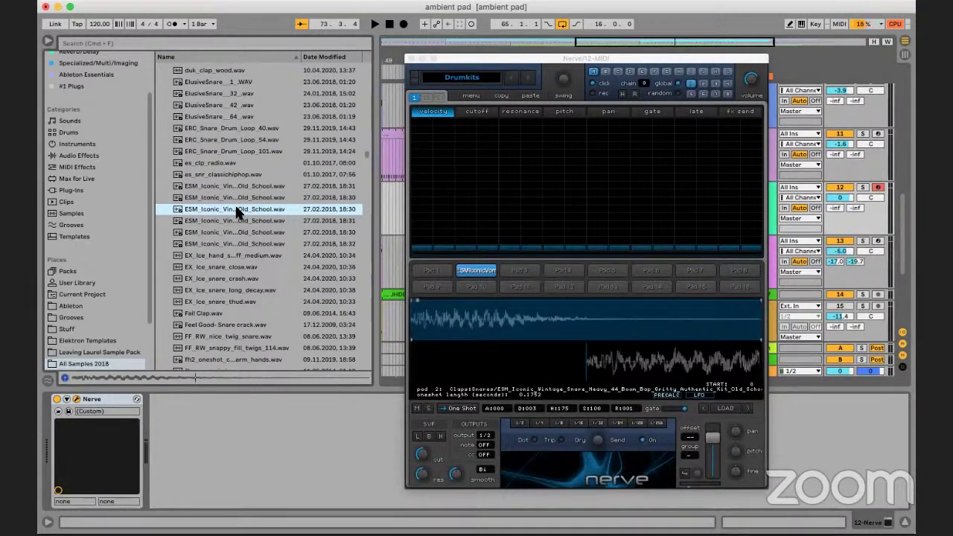
click(511, 123)
click(683, 124)
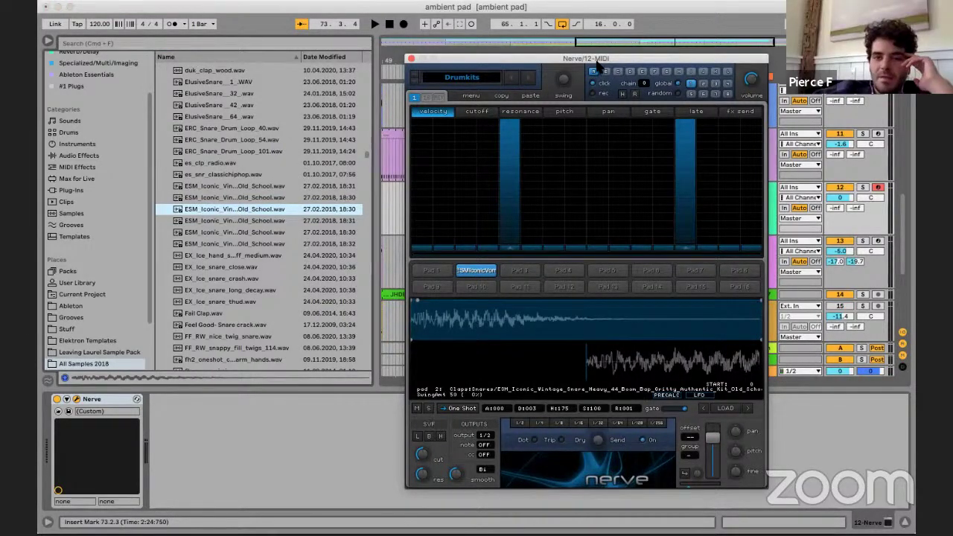
- Move the Nerve window clear of the arrangement, hide the detail view and select a short span after bar 65 on the Nerve track
drag(446, 58, 228, 47)
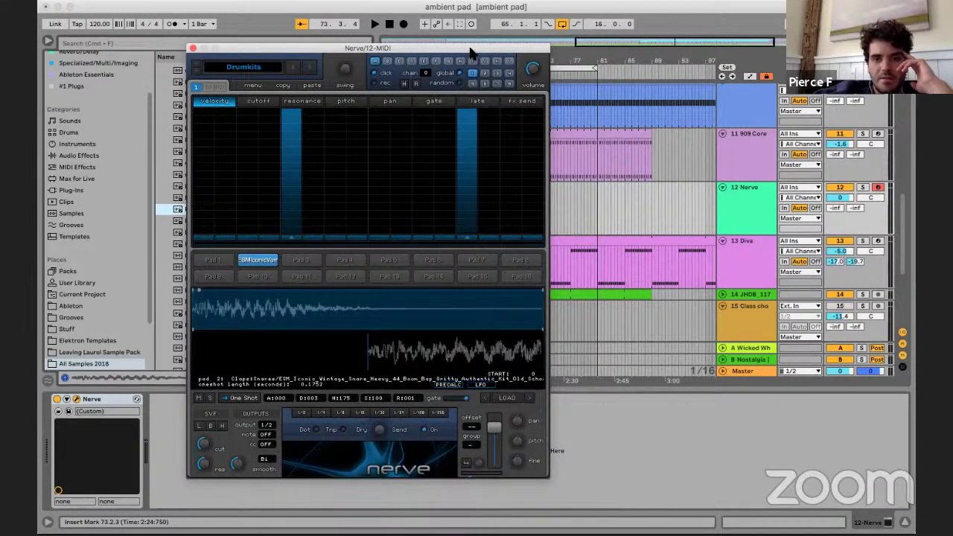
drag(470, 52, 364, 51)
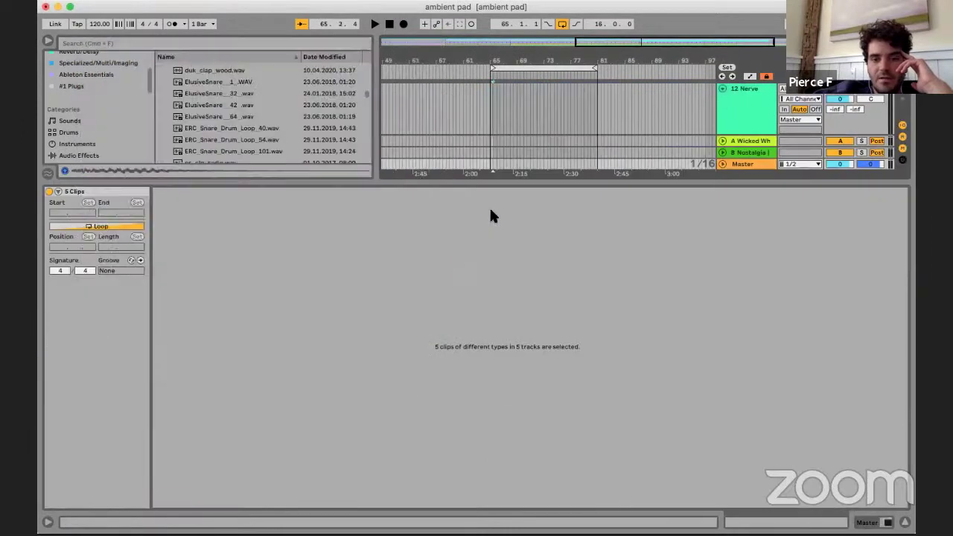
click(905, 524)
scroll(468, 190, up, 3)
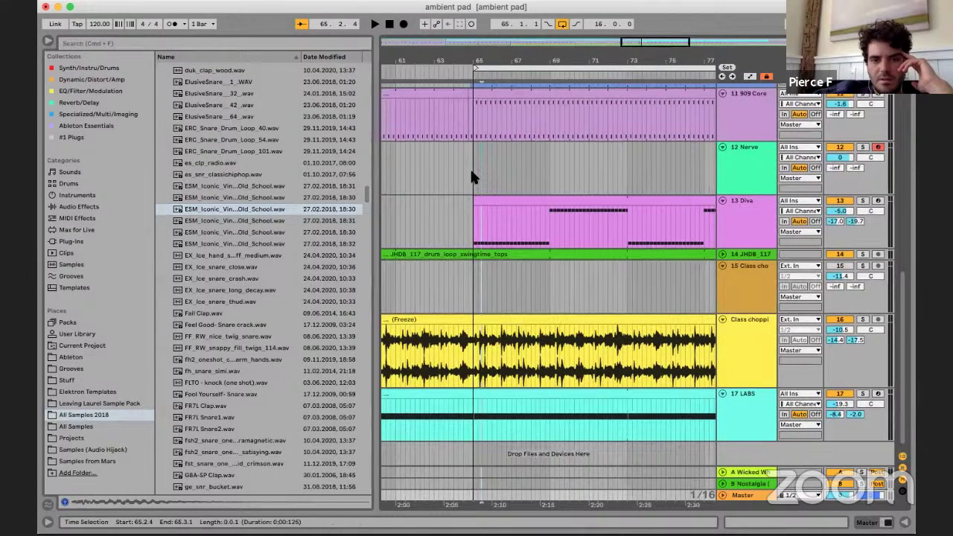
click(472, 171)
drag(471, 171, 548, 142)
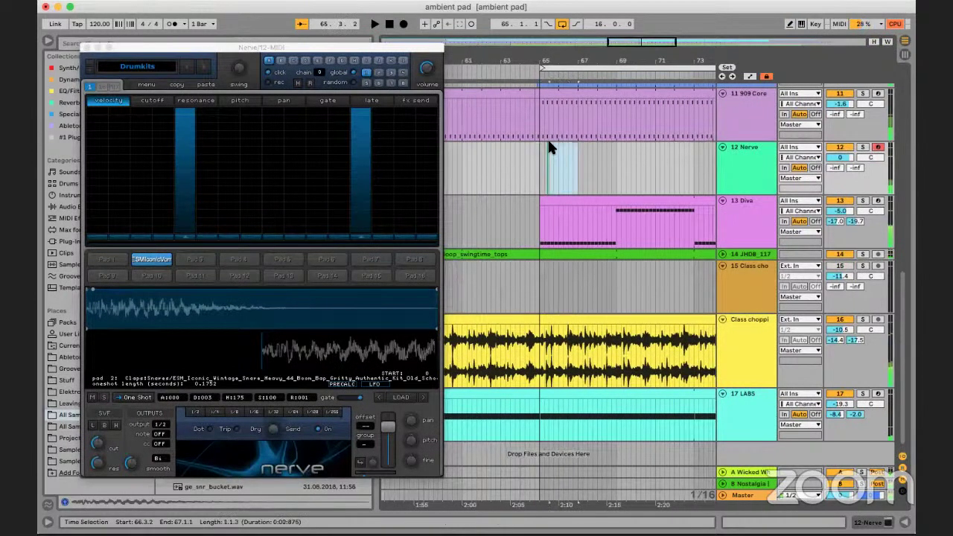
right_click(570, 167)
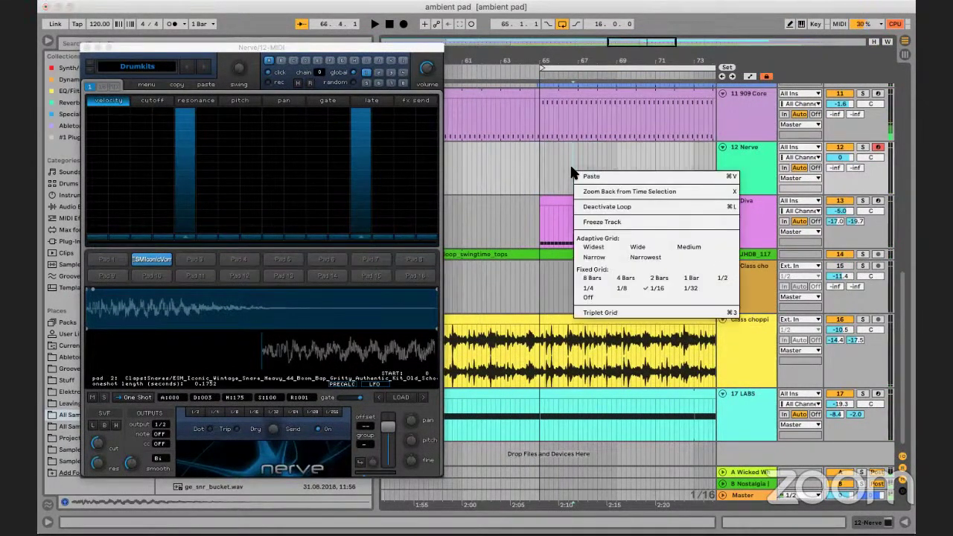
click(608, 232)
scroll(609, 233, up, 3)
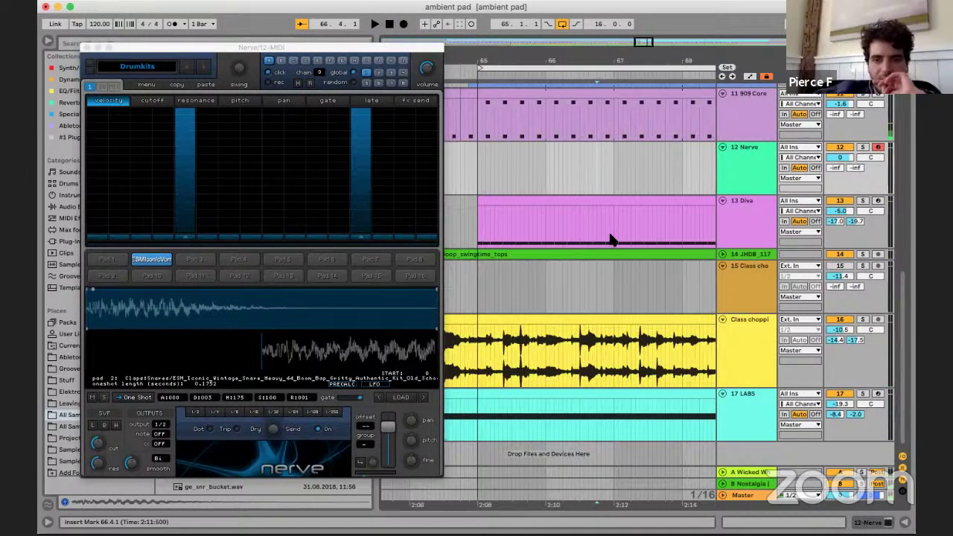
scroll(583, 208, down, 2)
right_click(551, 178)
key(Escape)
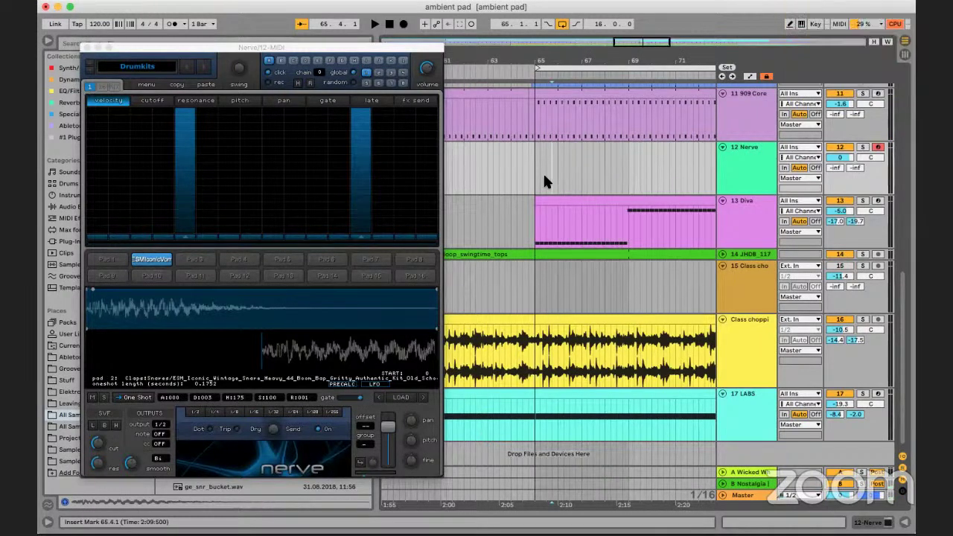
scroll(542, 171, up, 2)
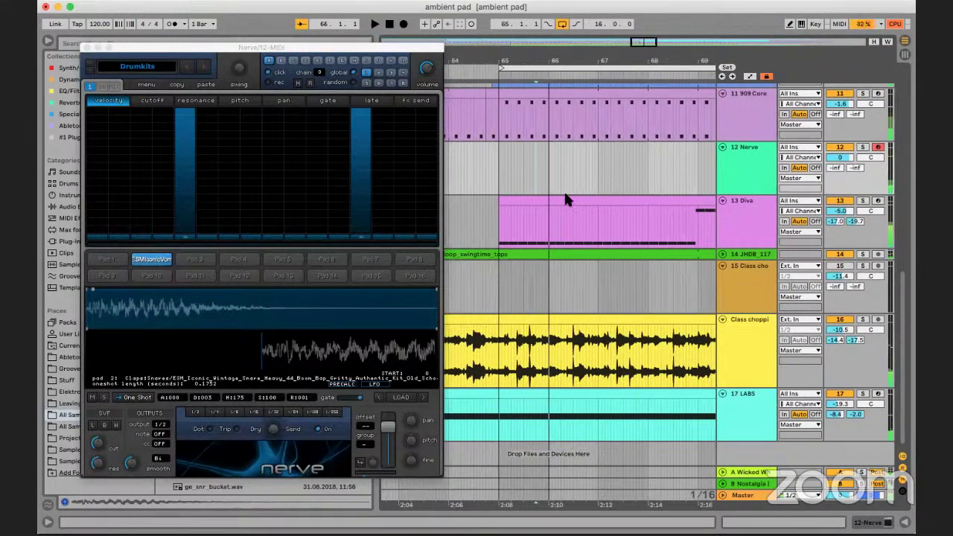
scroll(499, 179, up, 2)
- Change the arrangement's adaptive grid to Wide and then to Medium
right_click(499, 179)
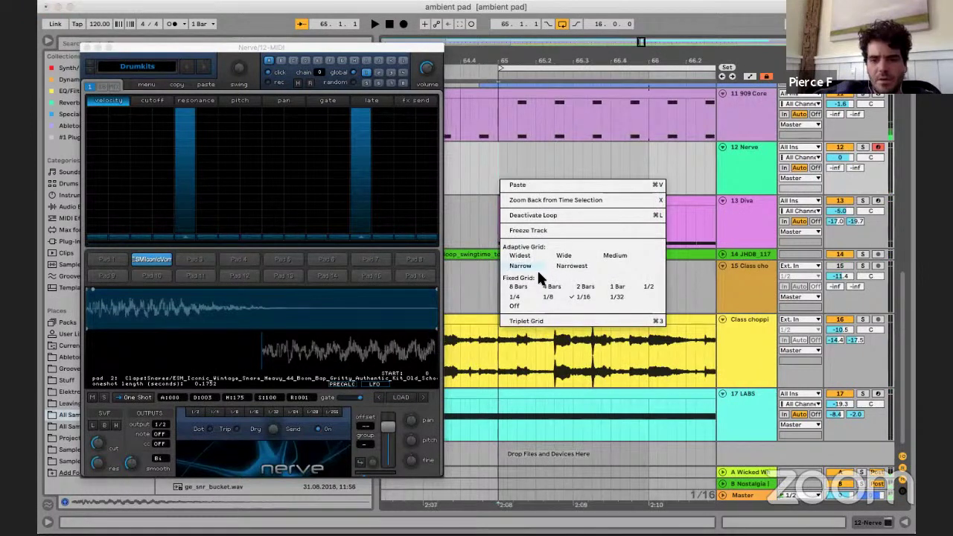
click(569, 256)
right_click(537, 190)
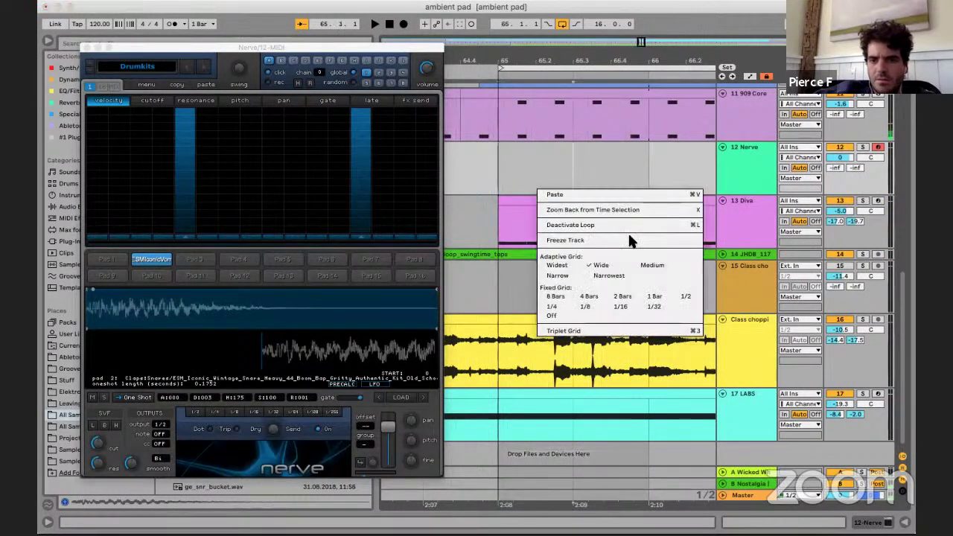
click(646, 263)
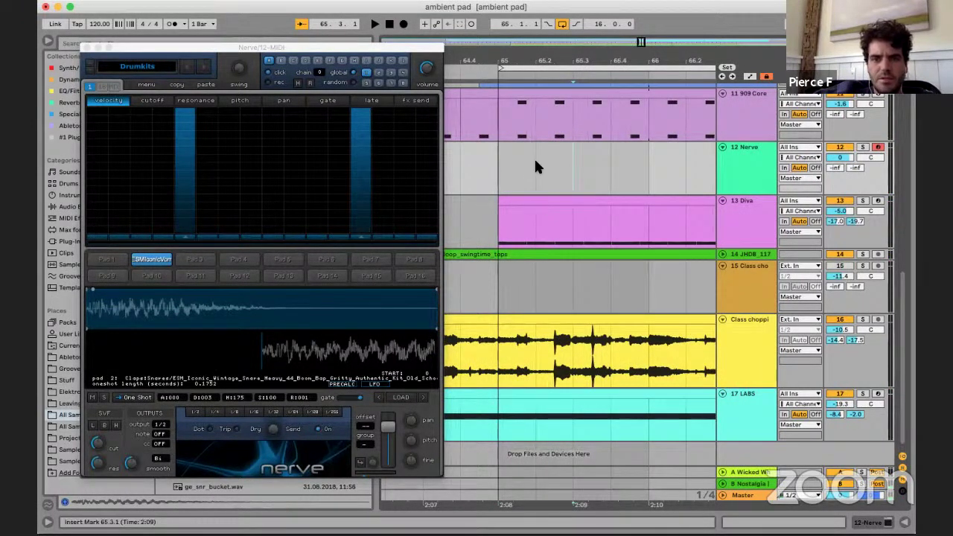
- Play from bar 65 and swap Pad 2's sample through other Claps/Snares files until Big Beat- Snare Long 2.wav is loaded
scroll(523, 168, down, 5)
key(space)
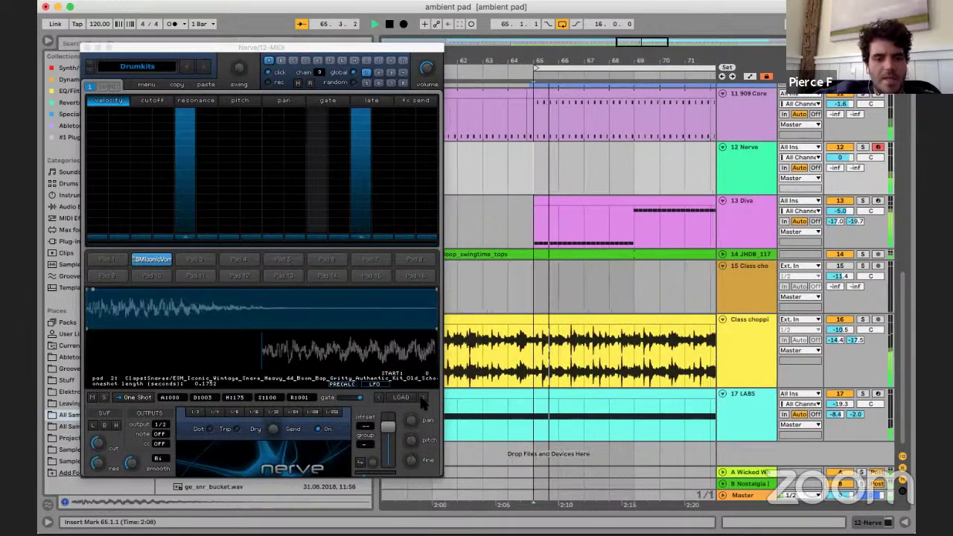
click(422, 401)
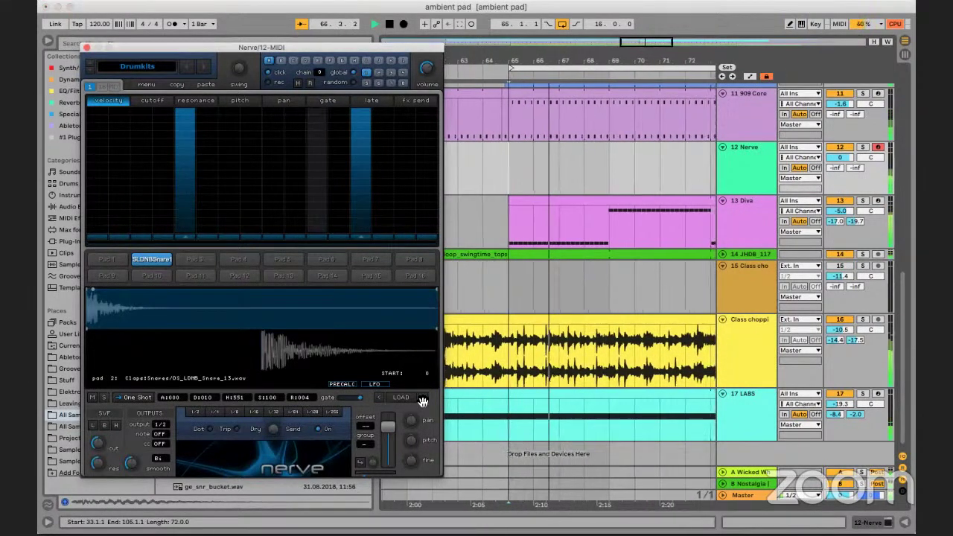
click(422, 400)
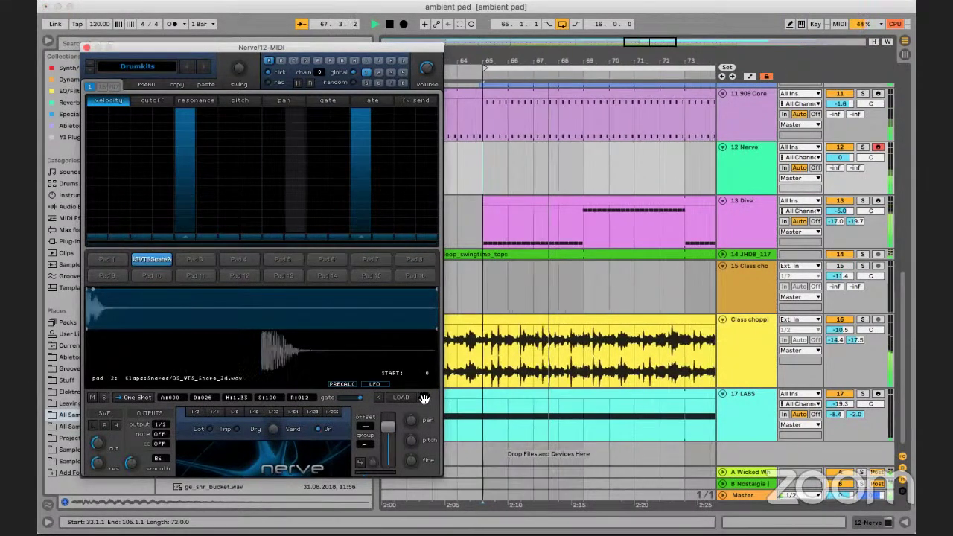
click(424, 399)
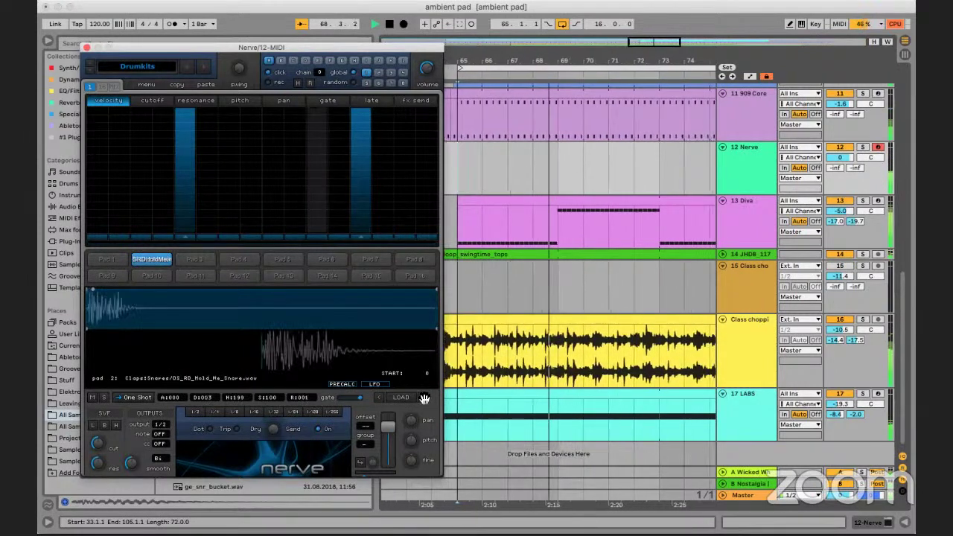
click(424, 399)
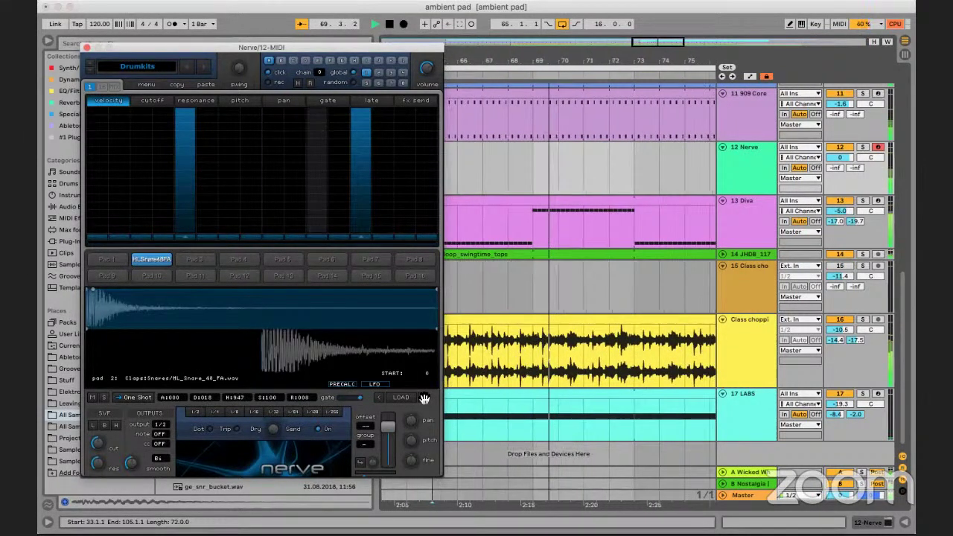
click(424, 399)
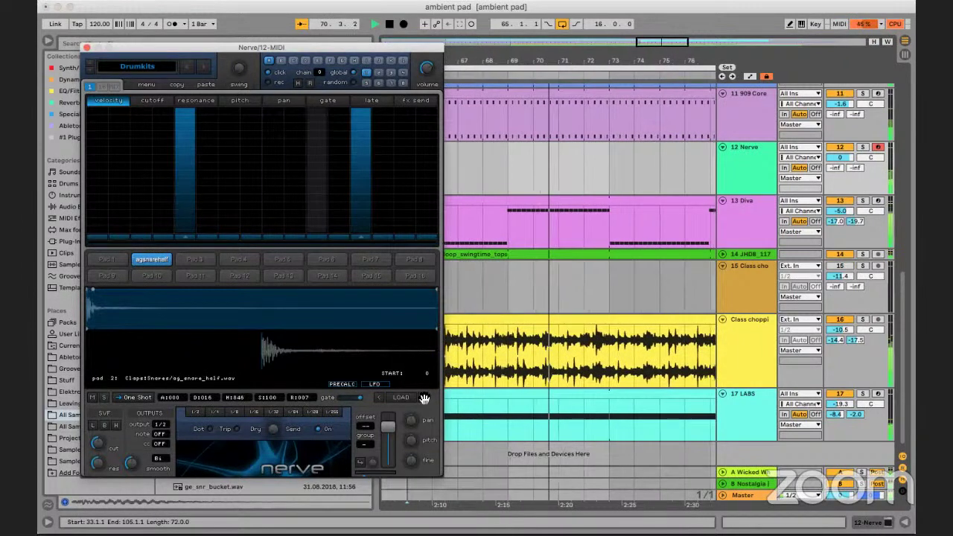
click(423, 399)
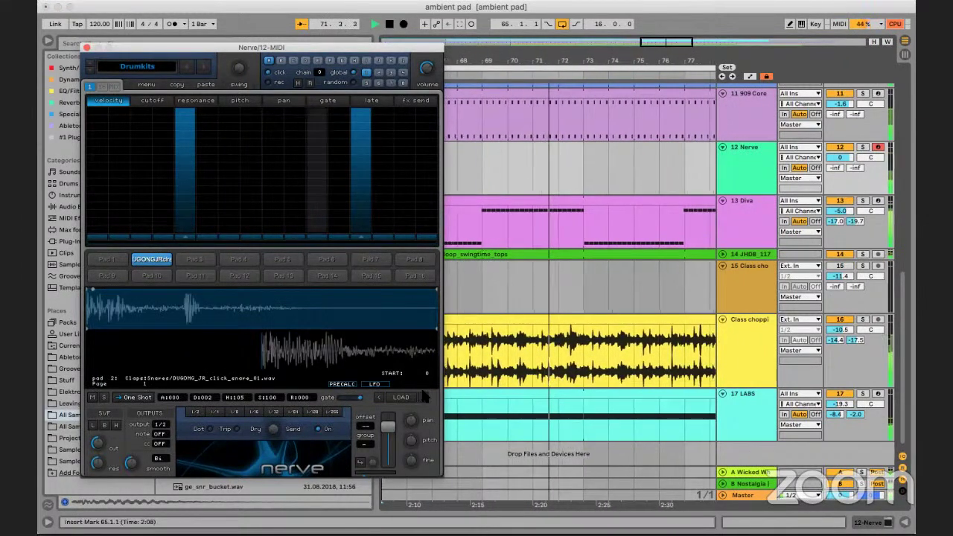
drag(376, 46, 601, 47)
click(651, 396)
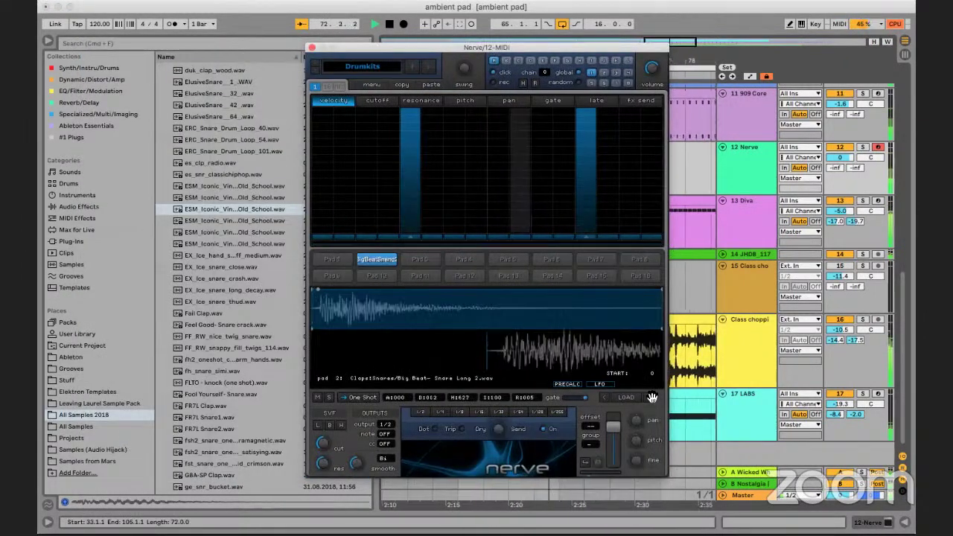
- Swap Pad 2's sample through further Claps/Snares files during playback until Rim 8.wav is loaded
click(652, 396)
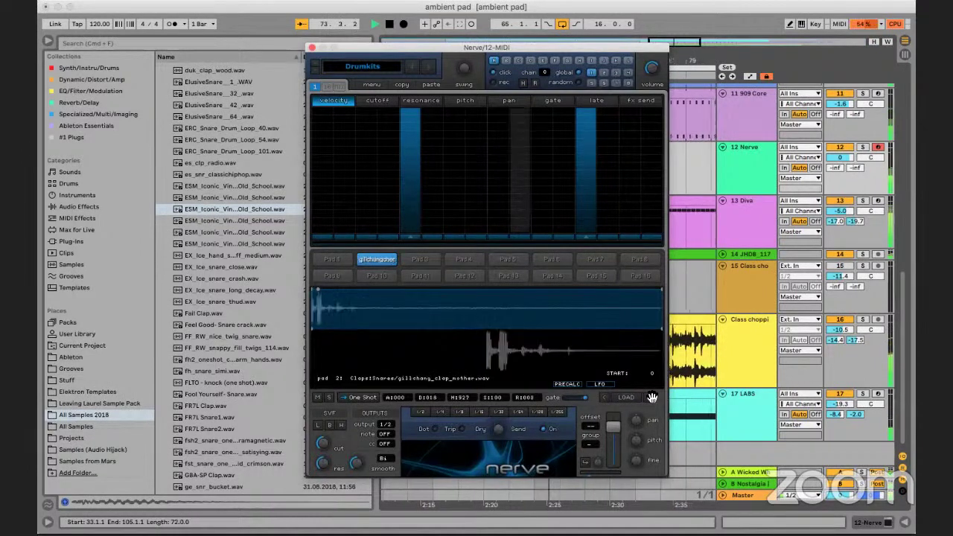
click(652, 397)
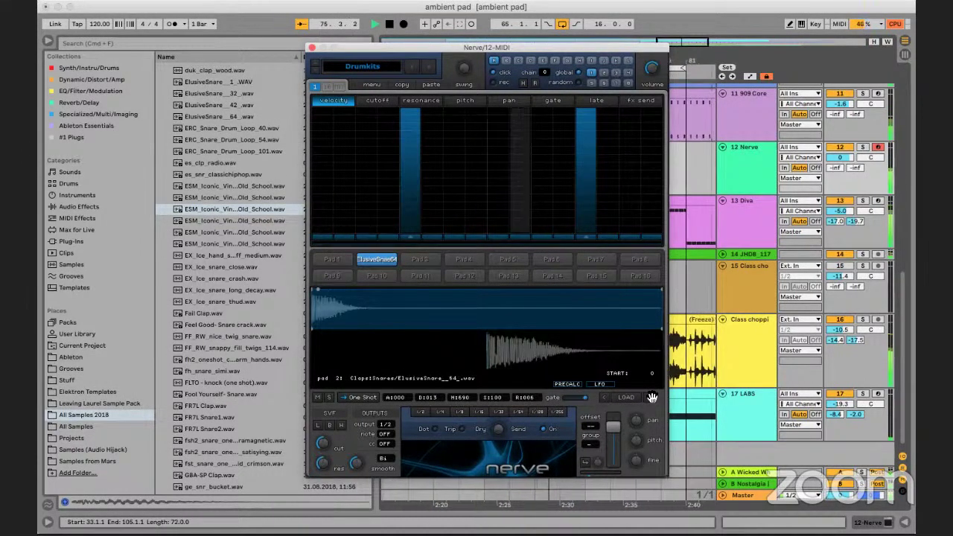
click(652, 396)
click(652, 397)
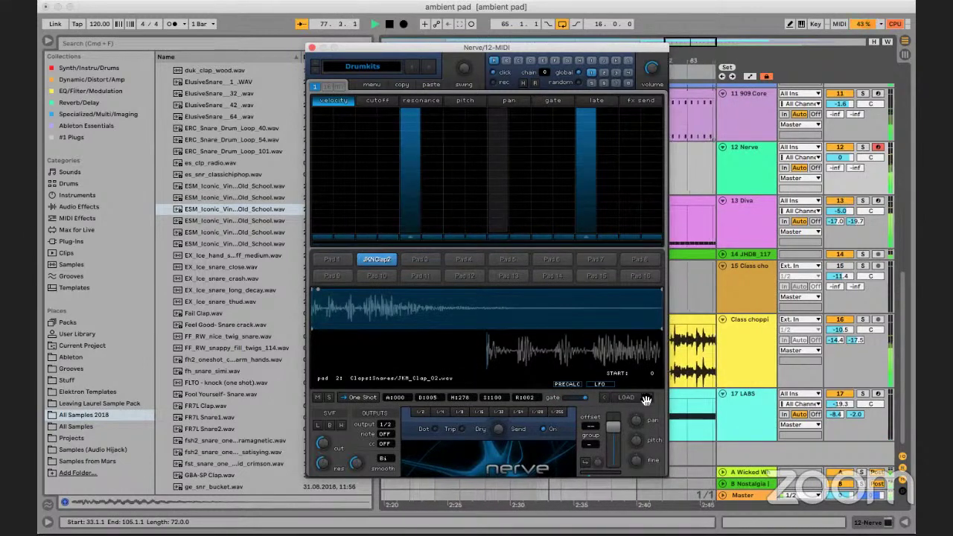
click(646, 400)
click(646, 400)
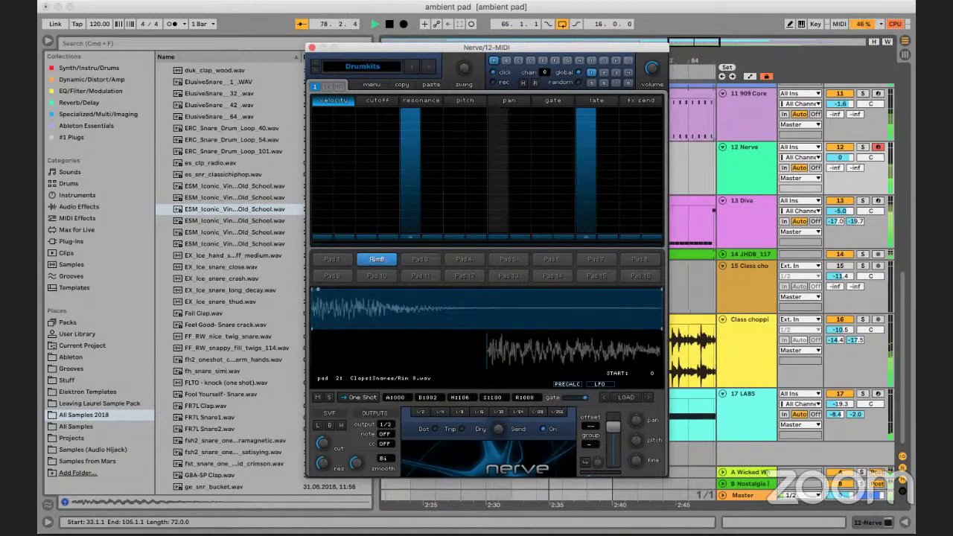
- Close the Nerve window, stop playback, collapse the current browser folder and expand the Oliver sample folder
click(312, 47)
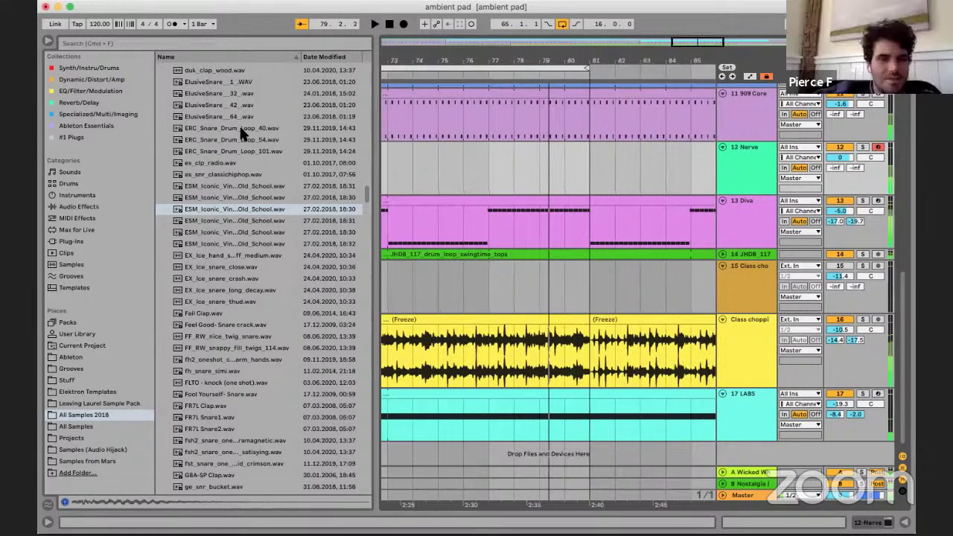
key(space)
key(Left)
key(Left)
scroll(246, 362, down, 1)
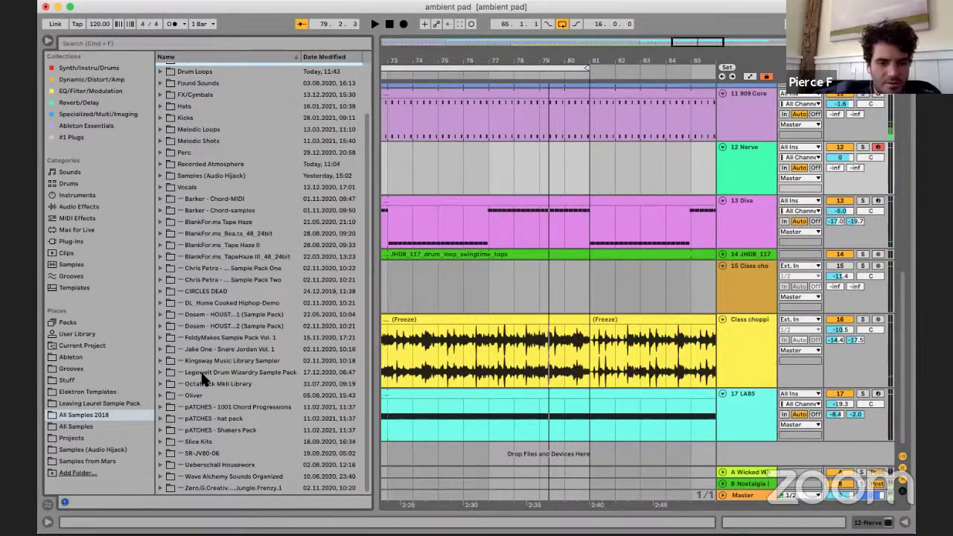
click(209, 396)
key(Right)
scroll(286, 316, down, 5)
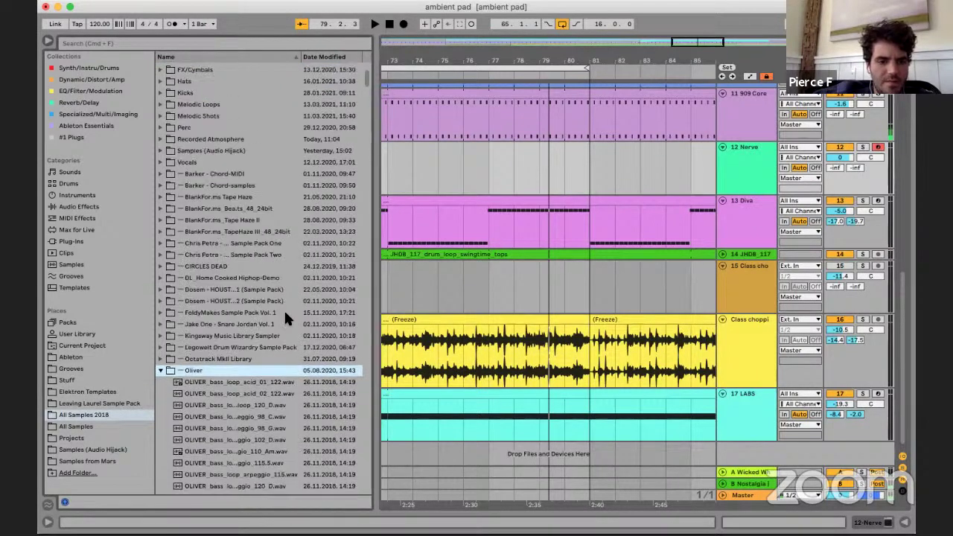
- Audition Oliver samples, going back up to the claps and selecting OLIVER_clap_one_shot_live_disco_01.wav
scroll(286, 316, down, 5)
click(265, 254)
scroll(253, 201, up, 10)
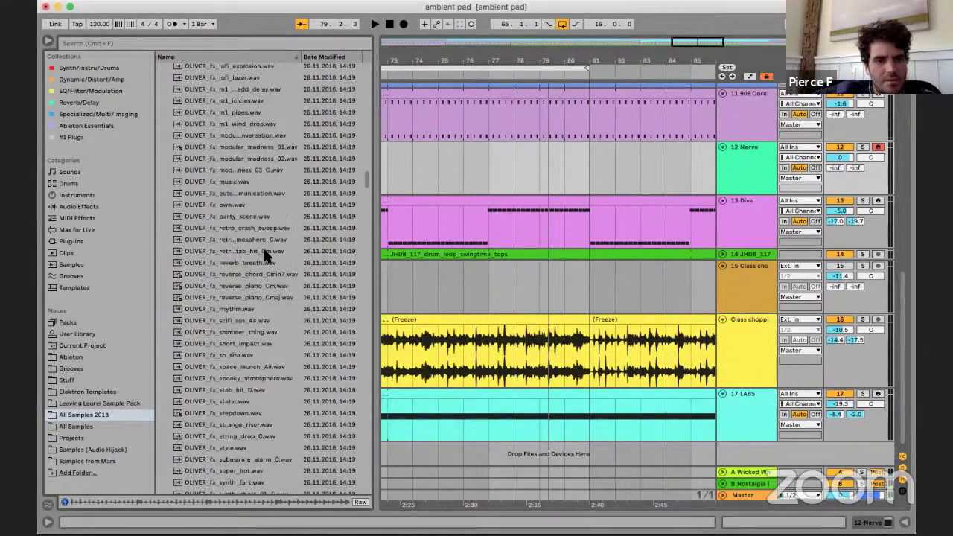
click(233, 123)
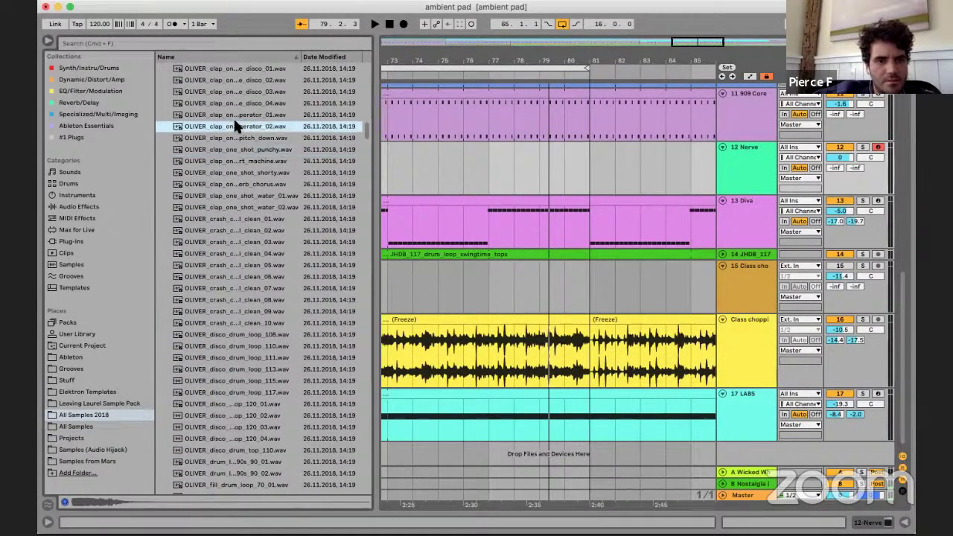
scroll(233, 123, up, 3)
click(233, 122)
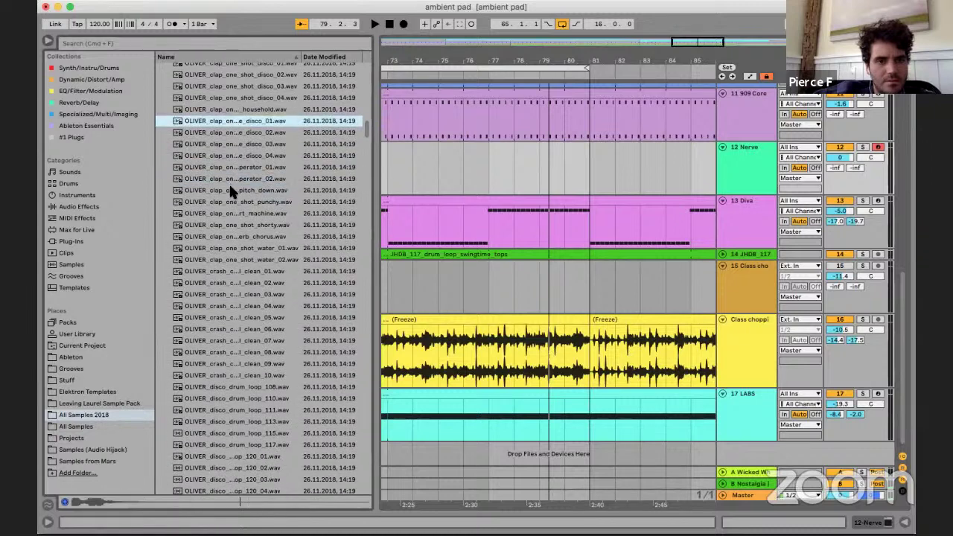
- Reopen Nerve, load the live_disco_01 clap onto Pad 2, play from bar 75 and lower the pad's level slightly
click(441, 157)
key(shift+Tab)
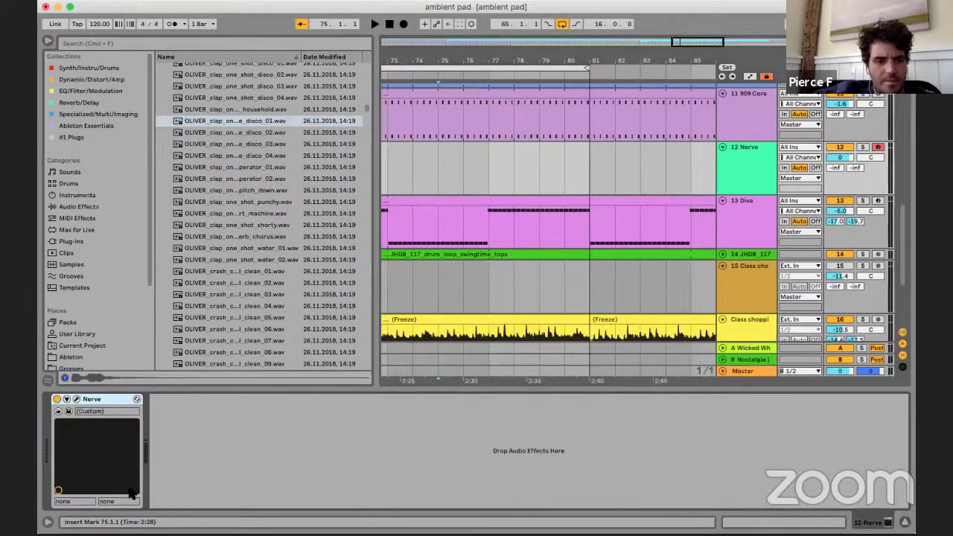
click(76, 400)
drag(195, 120, 197, 123)
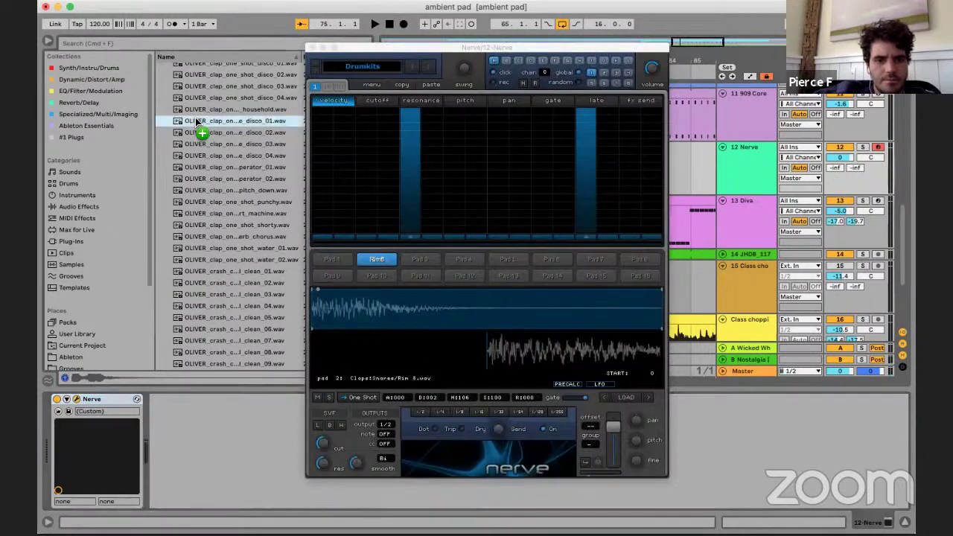
drag(379, 256, 379, 259)
key(space)
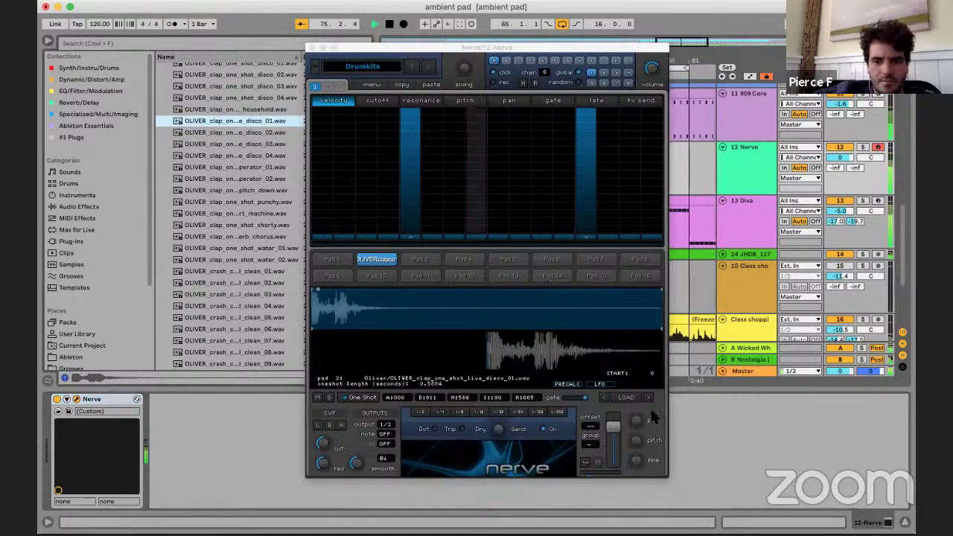
drag(615, 427, 617, 435)
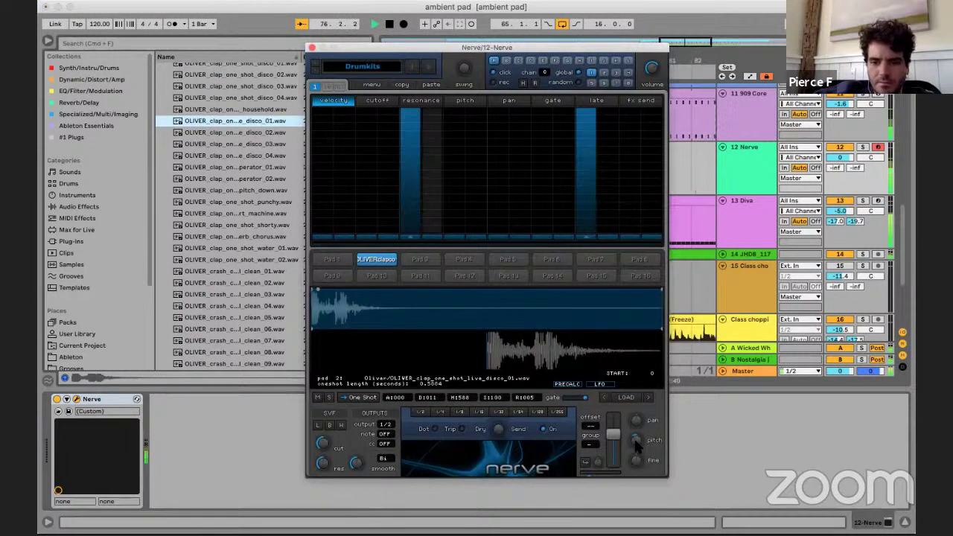
- Swap Pad 2's sample through other Oliver files during playback until OLIVER_one_shot_misc_bass_08_C.wav is loaded
click(647, 399)
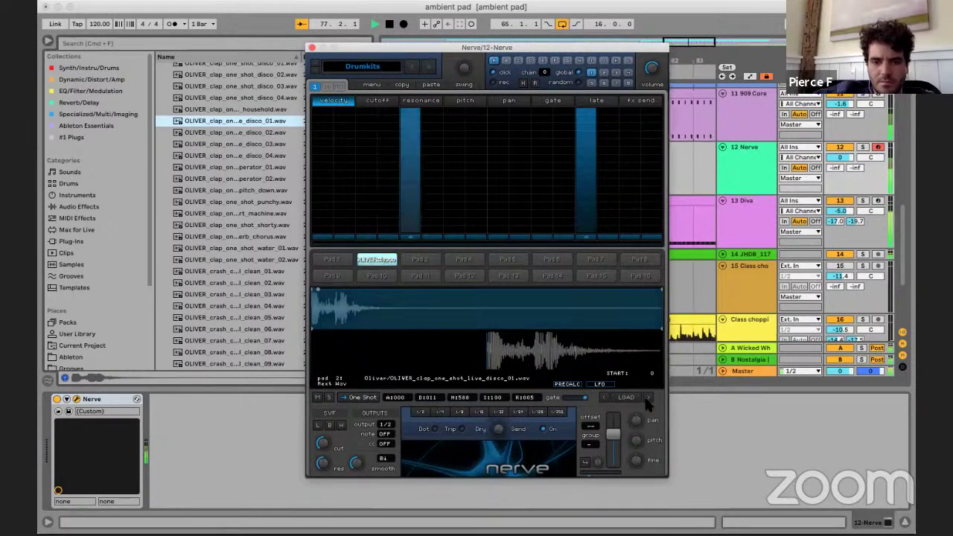
click(646, 399)
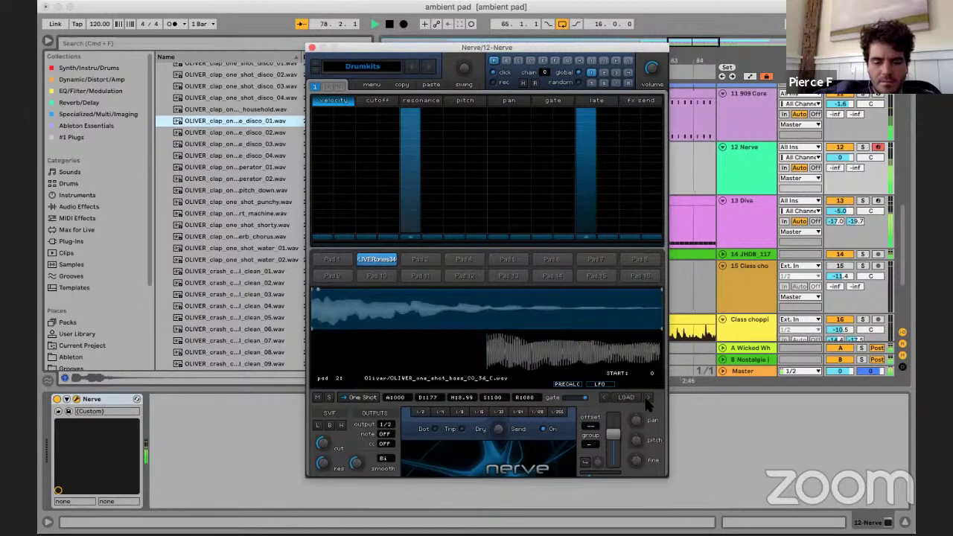
click(647, 399)
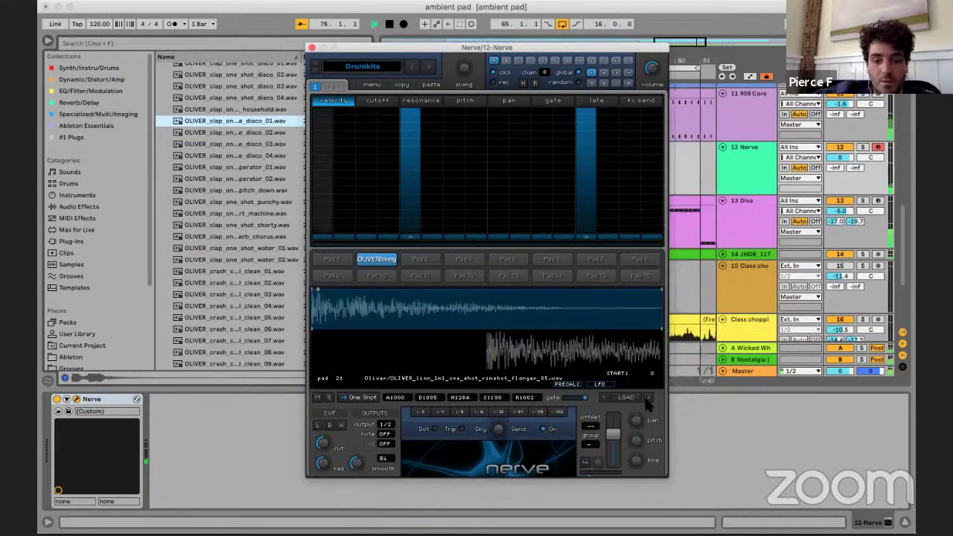
drag(613, 432, 613, 432)
click(646, 398)
click(647, 399)
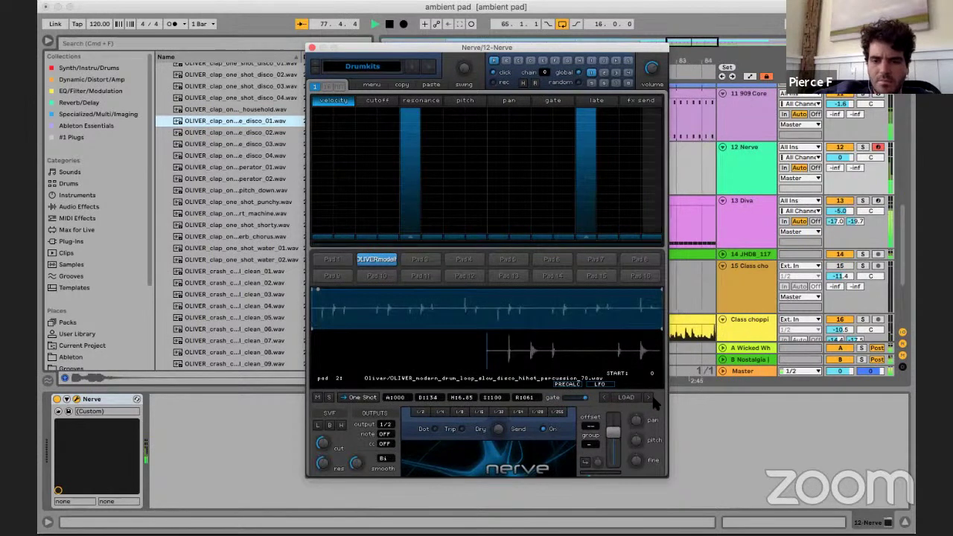
click(650, 397)
click(649, 397)
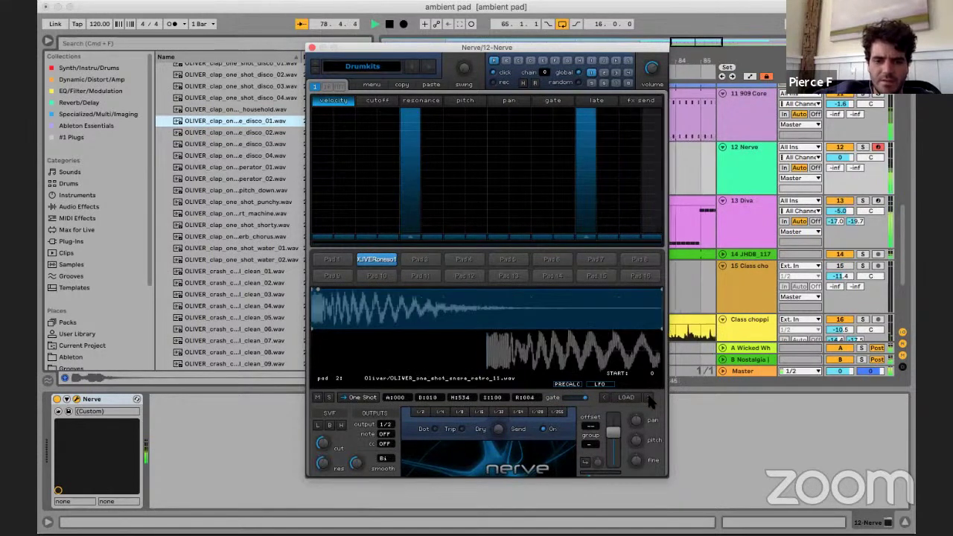
click(648, 396)
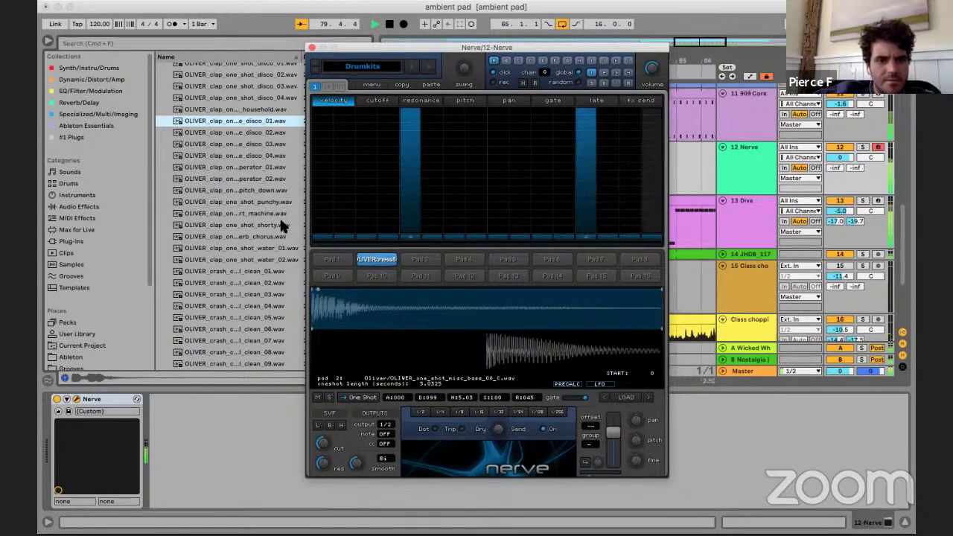
- Try the shorty and verb_chorus Oliver claps on Pad 2, then load OLIVER_clap_one_shot_water_02.wav onto it
drag(279, 178, 279, 260)
click(240, 225)
drag(240, 225, 376, 259)
click(236, 236)
drag(237, 236, 383, 261)
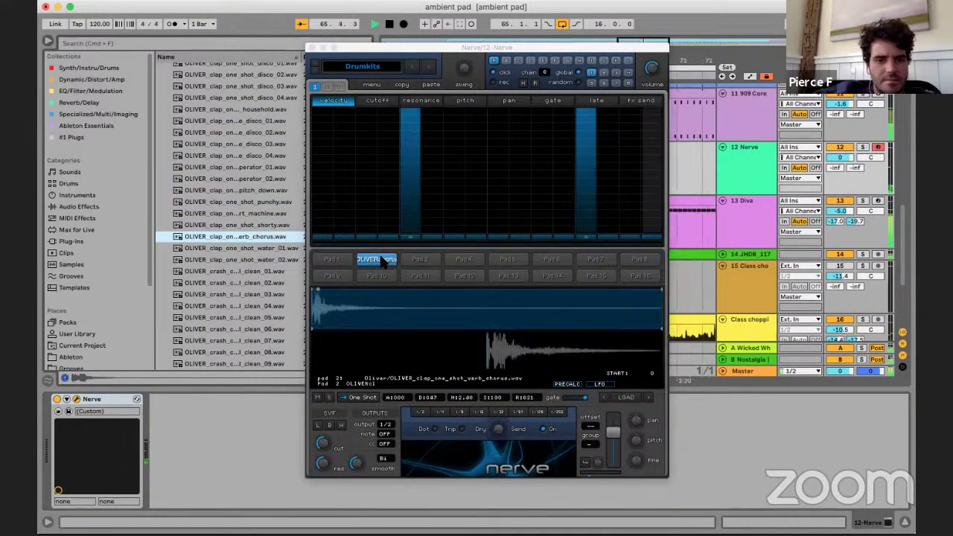
drag(221, 260, 376, 260)
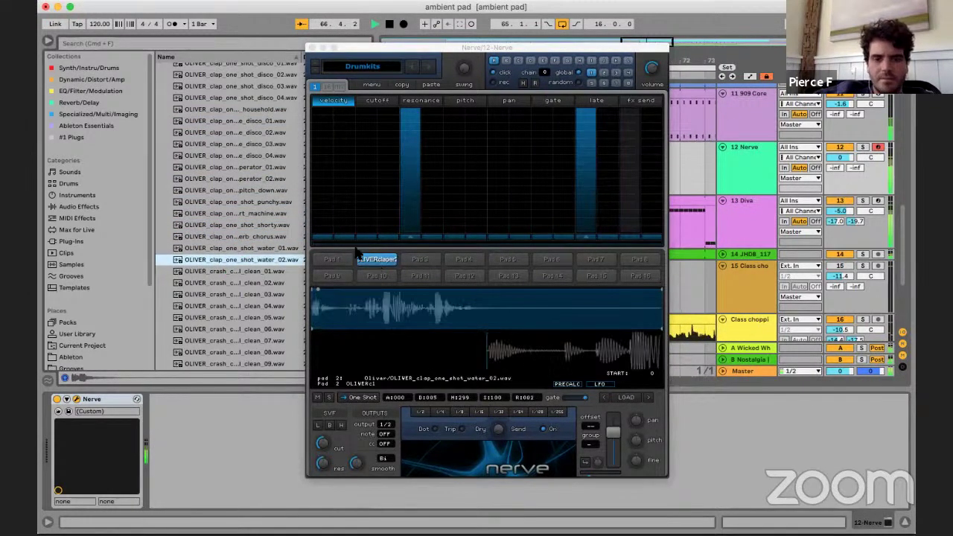
- Stop playback and audition the Oliver claps one by one, from the pitch_down clap back through the disco, live and boogie ones
click(233, 190)
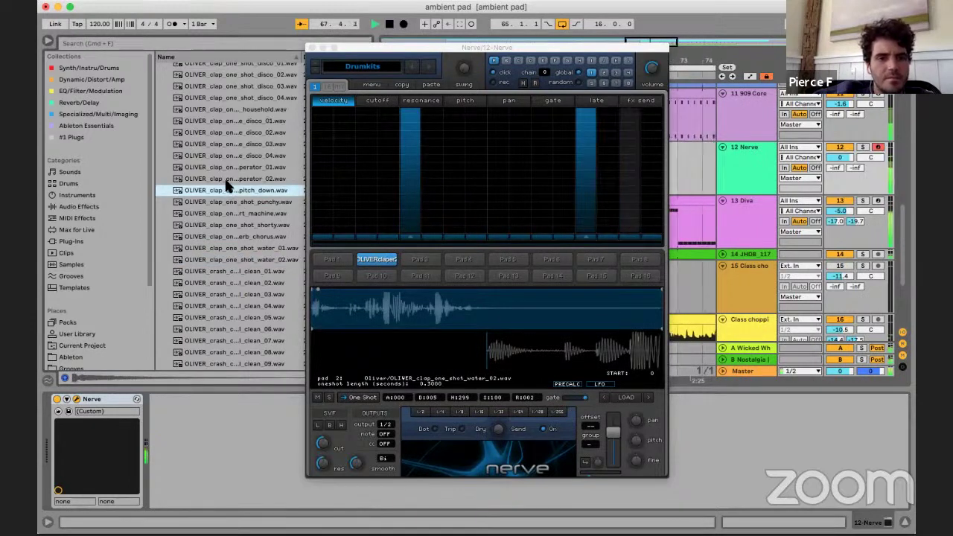
click(215, 144)
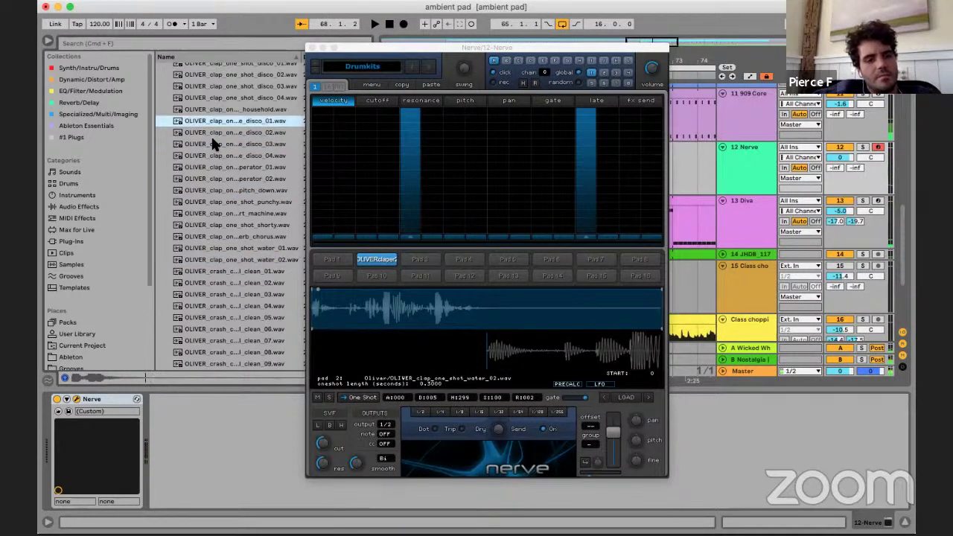
key(Up)
key(Up)
key(Up)
scroll(212, 144, up, 1)
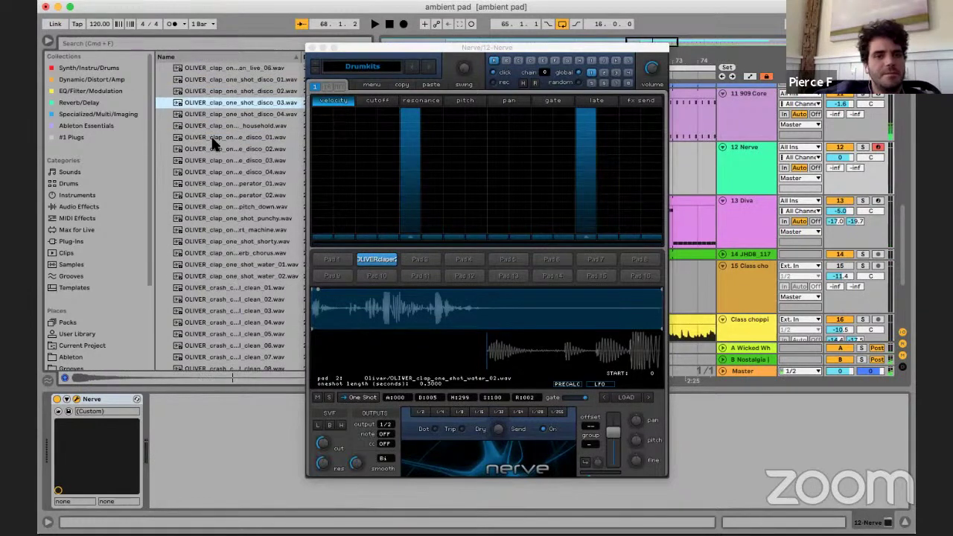
scroll(212, 144, up, 5)
key(Up)
key(Up)
key(Up)
key(Up)
key(Up)
key(Up)
key(Up)
key(Up)
key(Up)
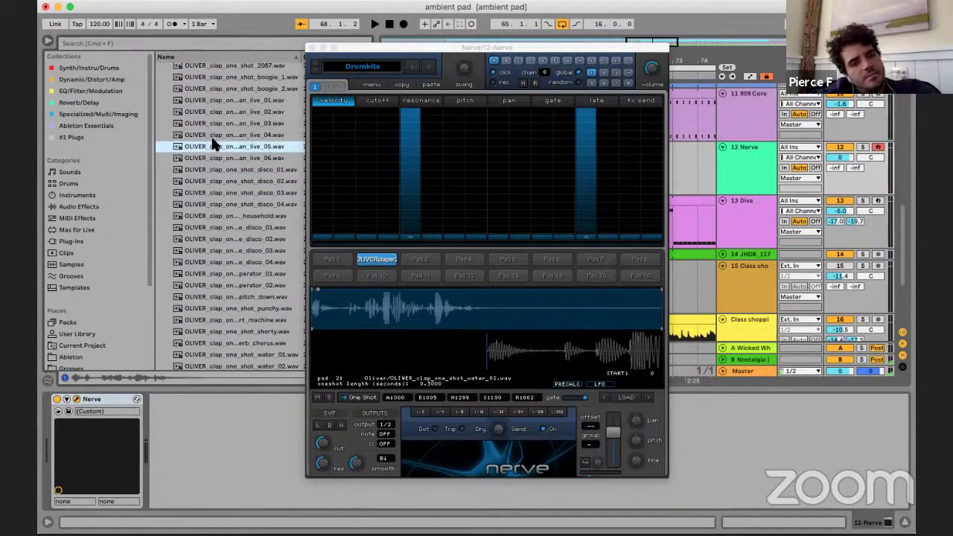
scroll(212, 144, up, 4)
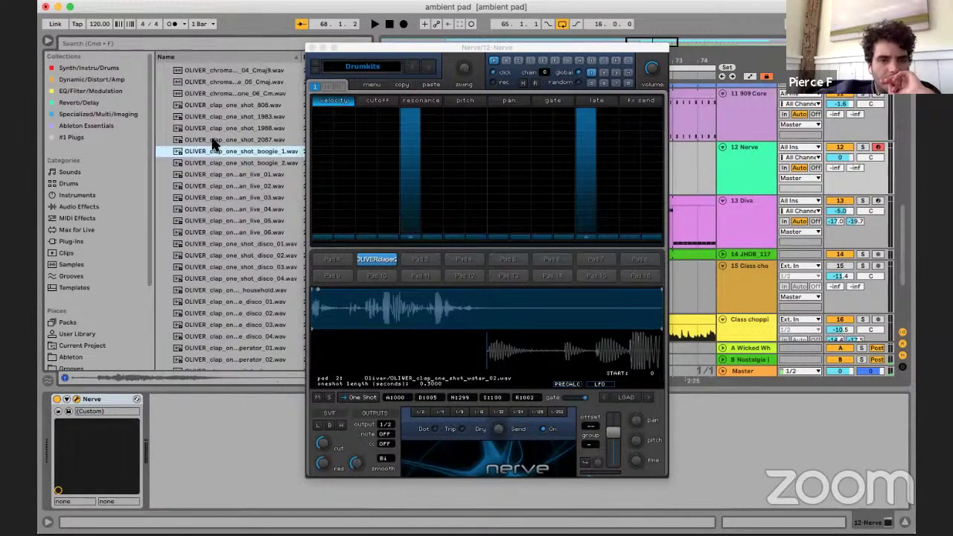
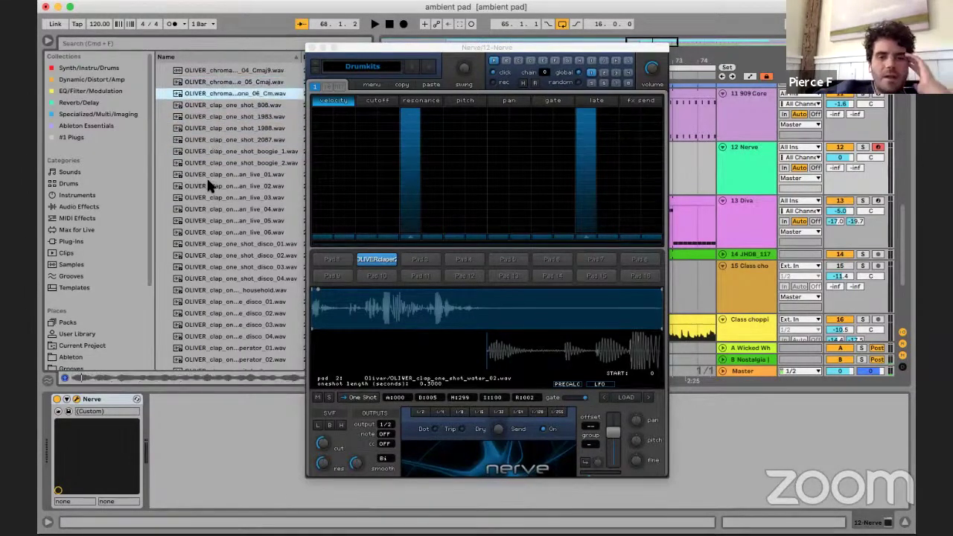
- Audition the later Oliver claps, including water_01 and water_02, and the drum loops down to the 90s_90_01 loop
scroll(206, 209, down, 7)
click(206, 211)
scroll(207, 211, down, 5)
click(206, 209)
scroll(212, 201, down, 2)
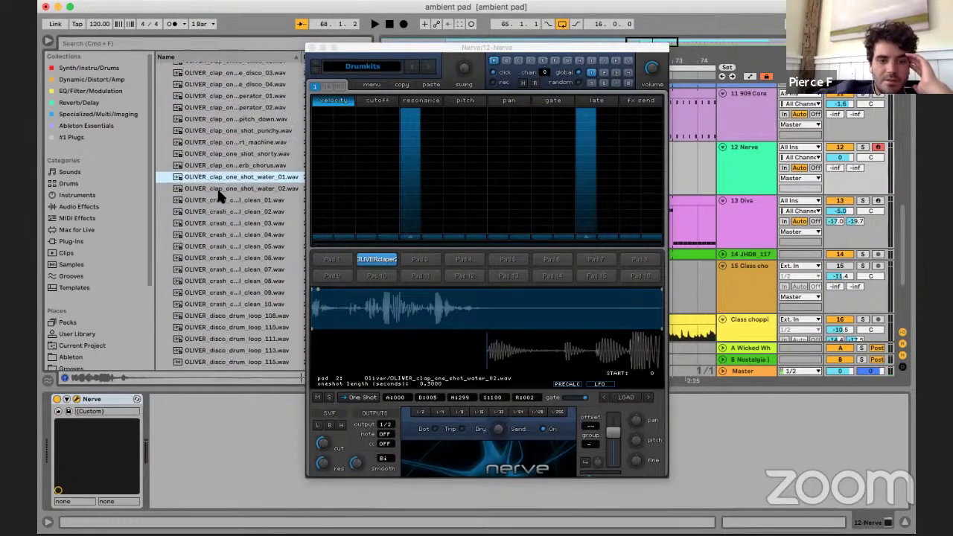
click(216, 188)
scroll(217, 186, down, 5)
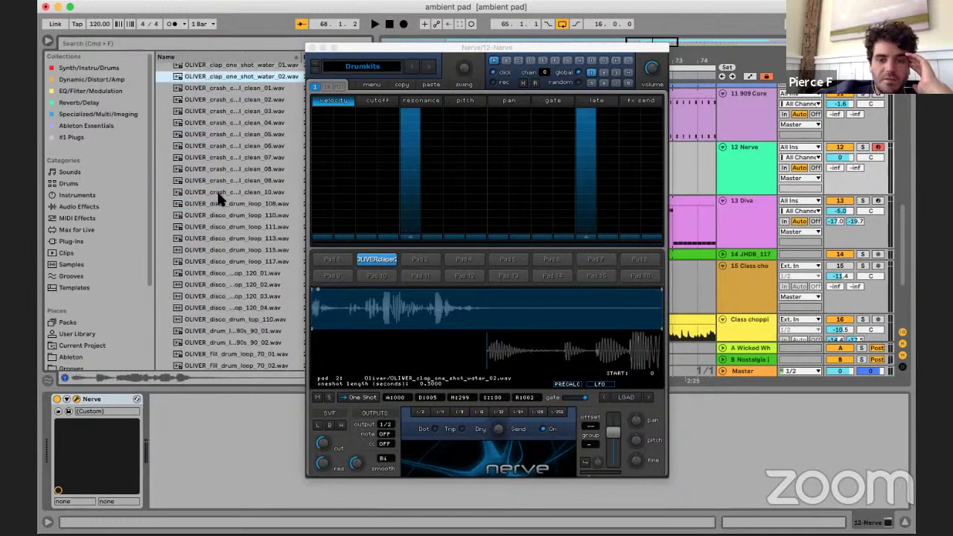
scroll(255, 269, down, 5)
click(255, 269)
click(240, 235)
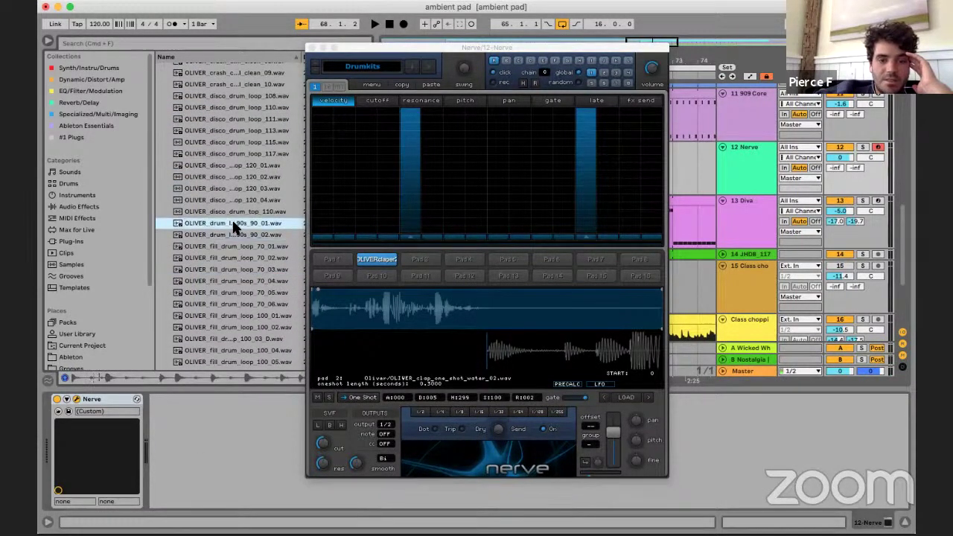
- Look through the Oliver folder's fx, glitch loop and kick samples, then collapse the folder
scroll(273, 242, down, 10)
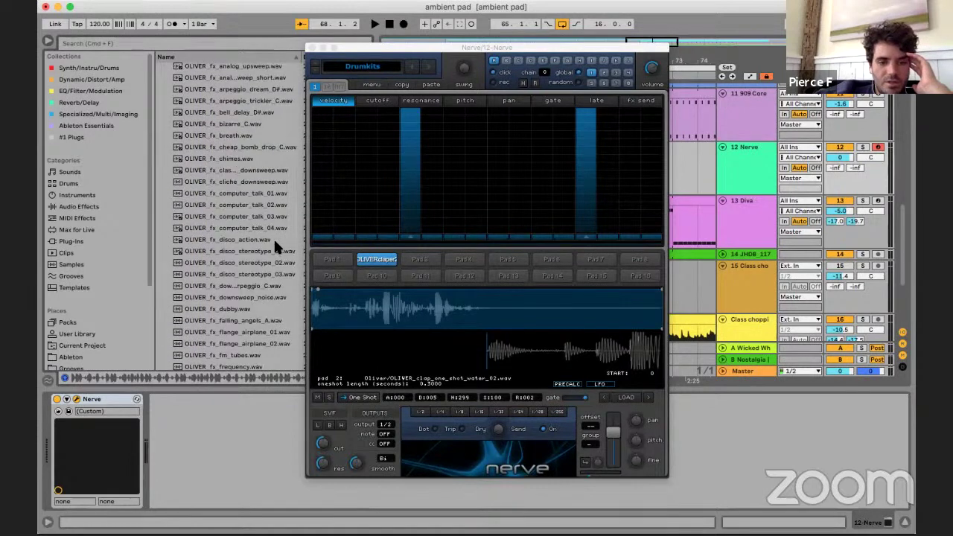
scroll(274, 242, down, 15)
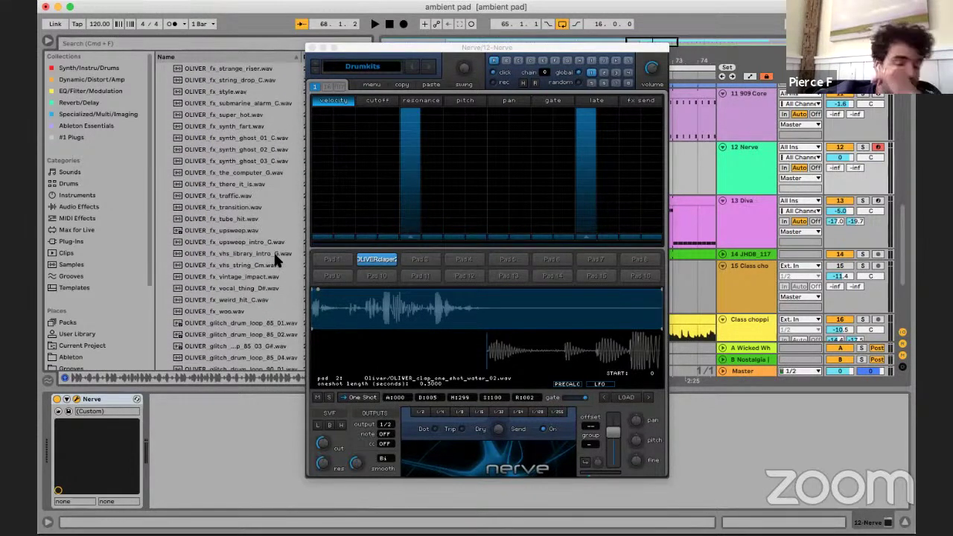
scroll(274, 255, down, 5)
scroll(238, 221, up, 20)
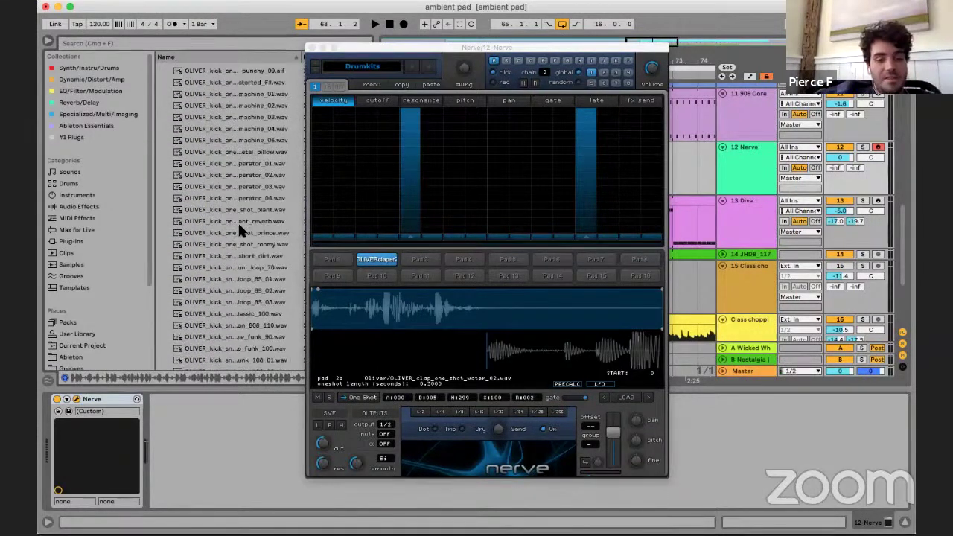
scroll(227, 284, down, 5)
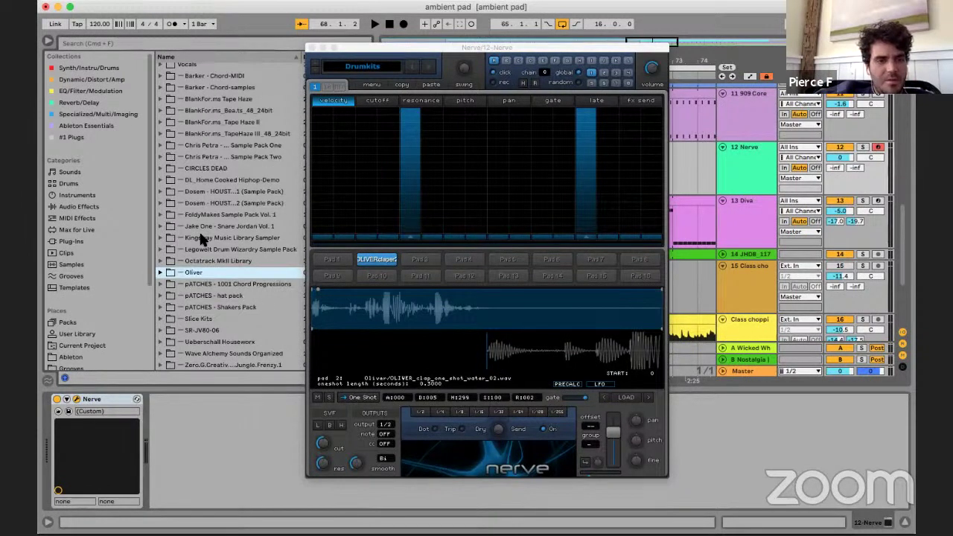
- Open the Claps/Snares folder and load chl_snr_livegrit.wav onto Nerve's Pad 2
scroll(226, 166, up, 5)
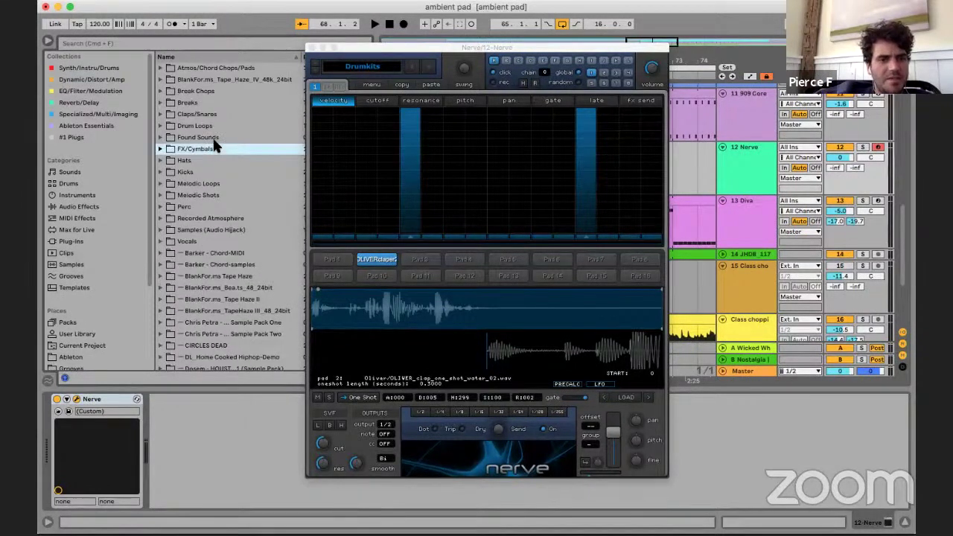
double_click(212, 112)
scroll(291, 185, down, 20)
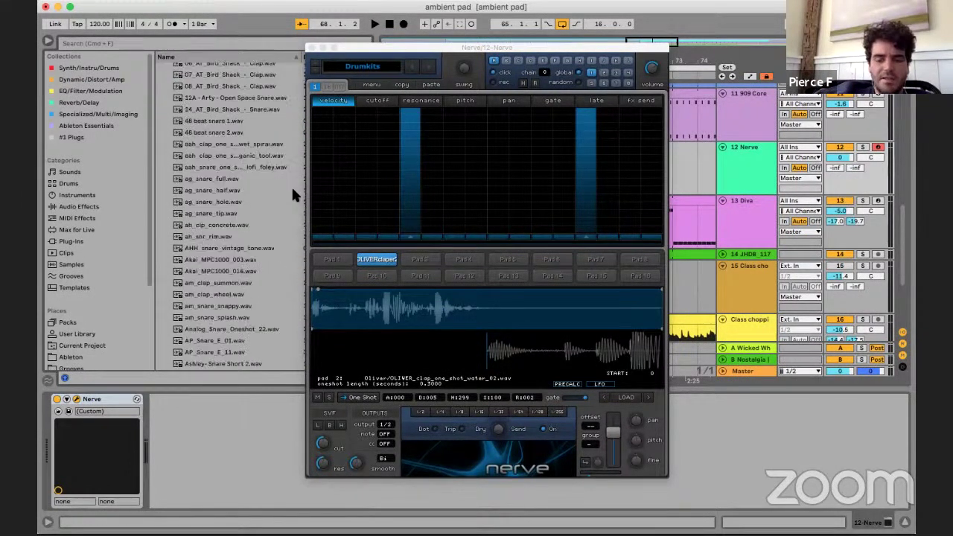
drag(209, 301, 374, 261)
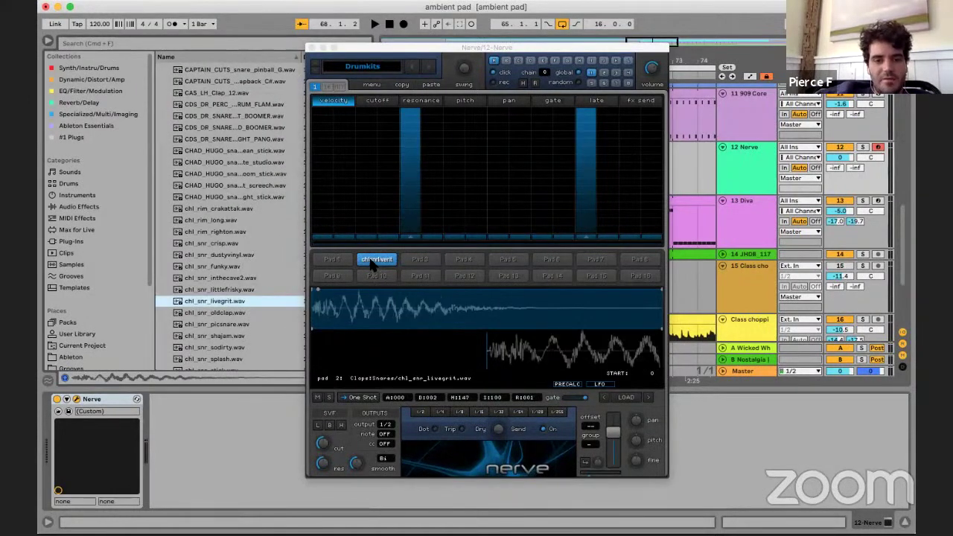
- Play the loop, swap Pad 2 through other claps and snares to chl_snr_dustyvinyl.wav, and set the pad's volume to -6.26
click(650, 398)
key(space)
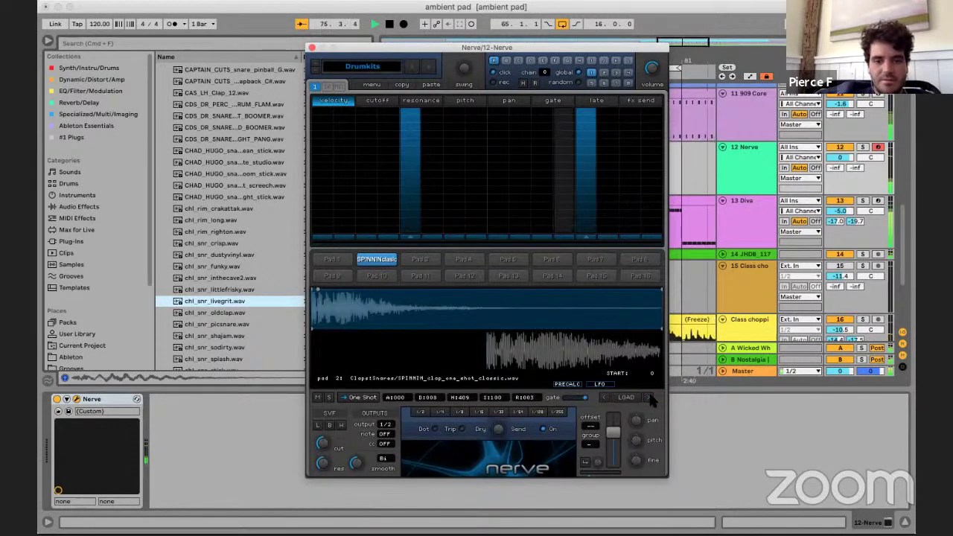
click(650, 399)
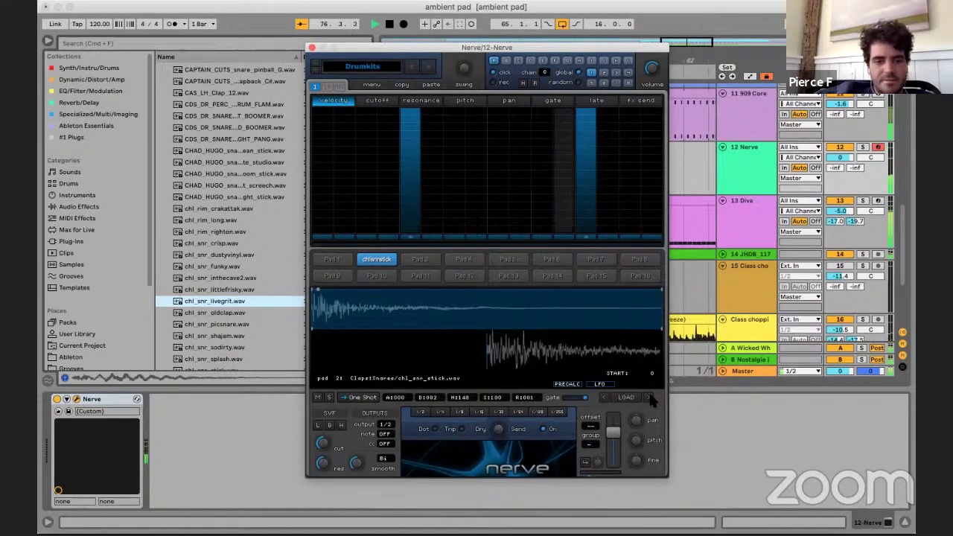
click(650, 398)
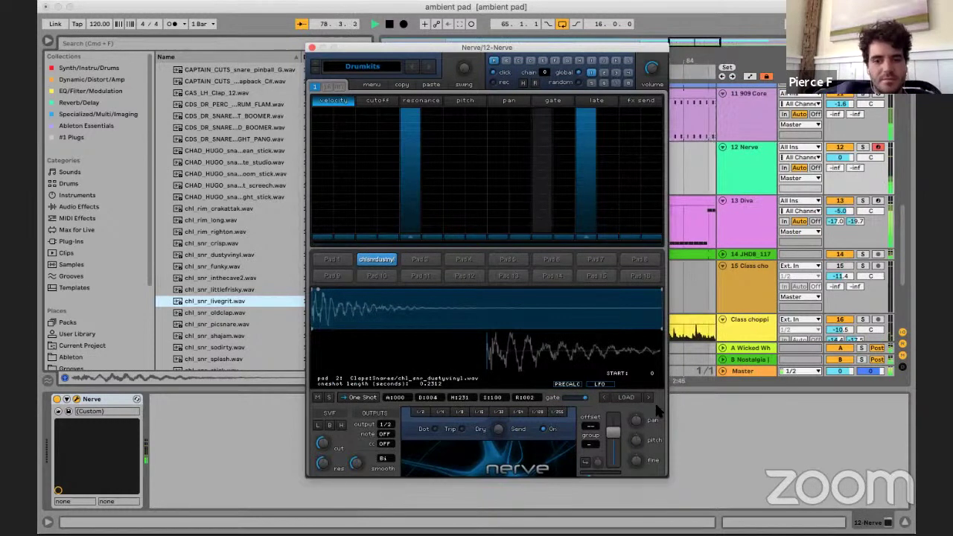
drag(613, 431, 613, 425)
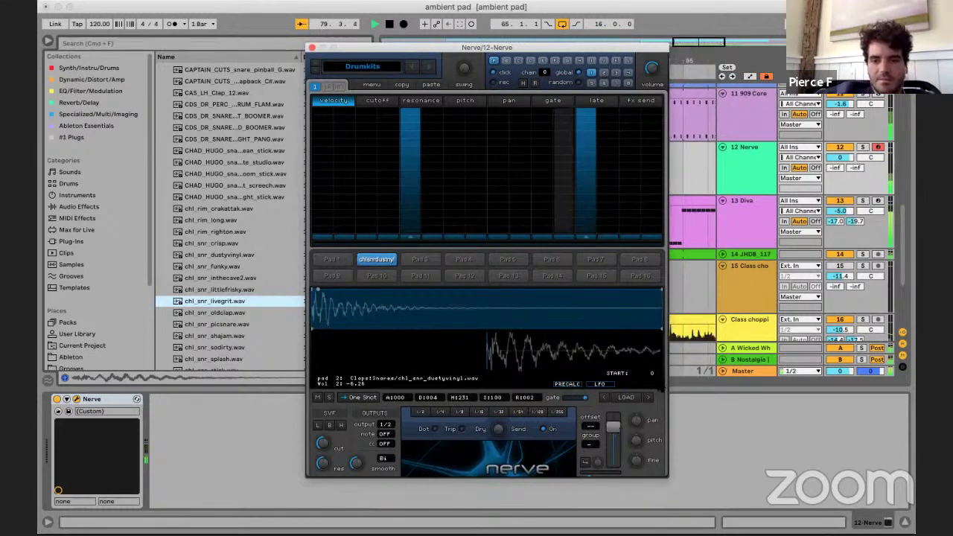
- Try more snares and rims from the Claps/Snares folder on Pad 2 until OS_SFM_Snare_27.wav is loaded
click(648, 397)
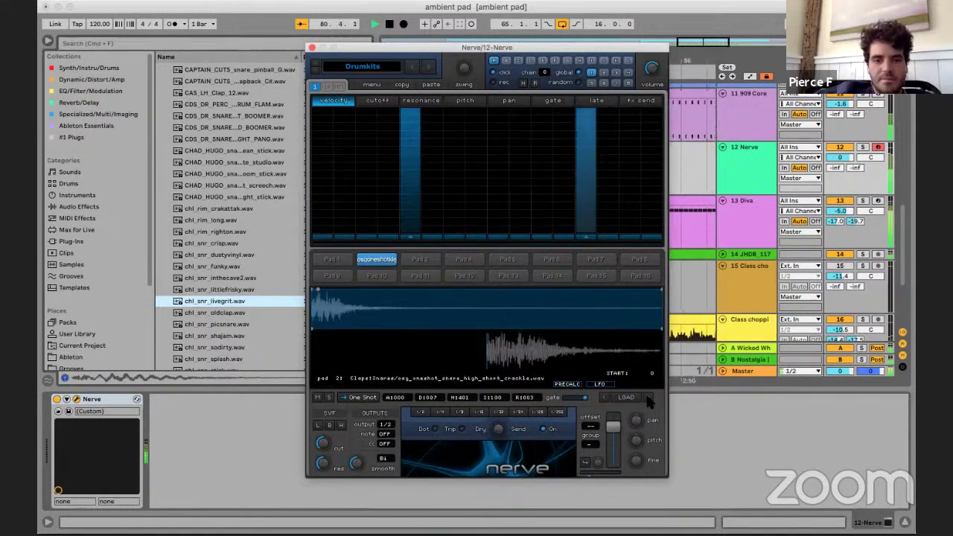
click(648, 397)
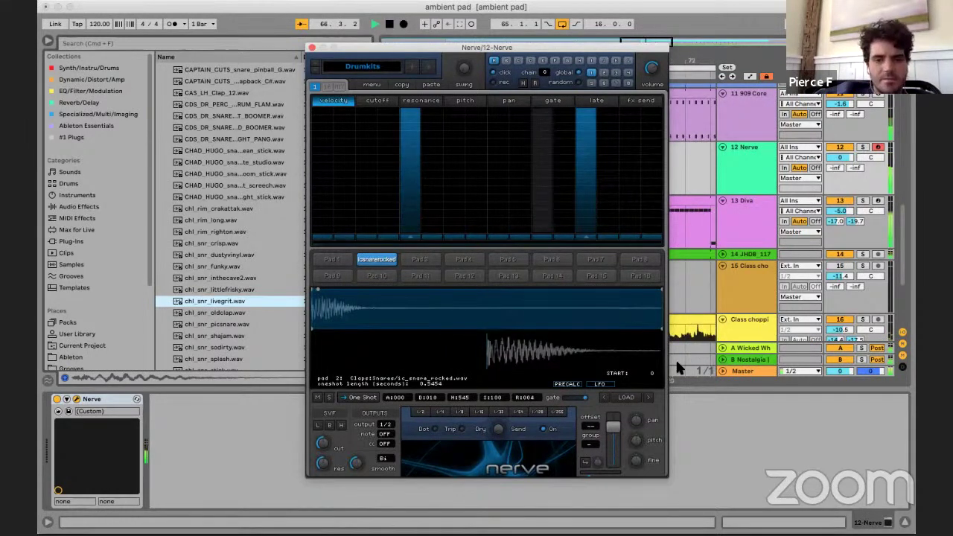
click(648, 398)
click(649, 398)
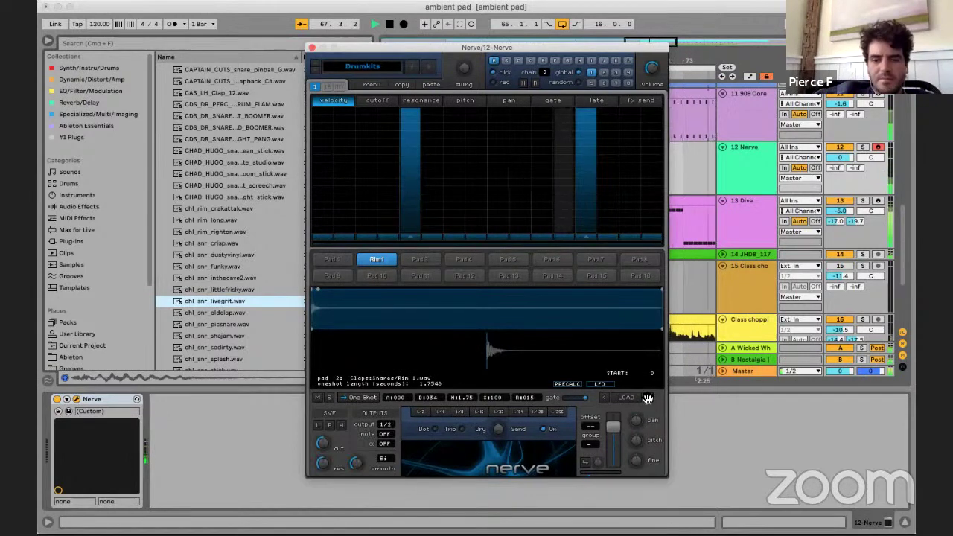
click(649, 399)
click(649, 398)
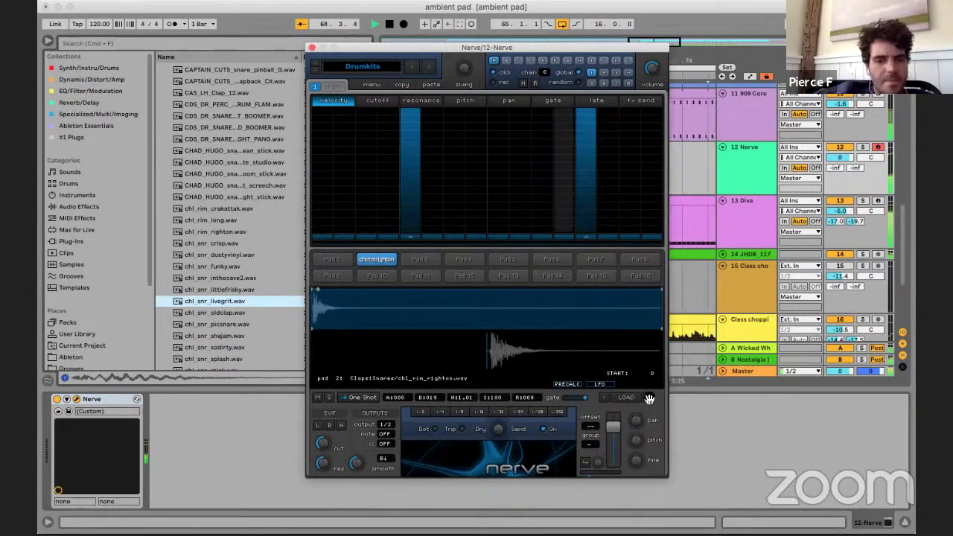
click(649, 398)
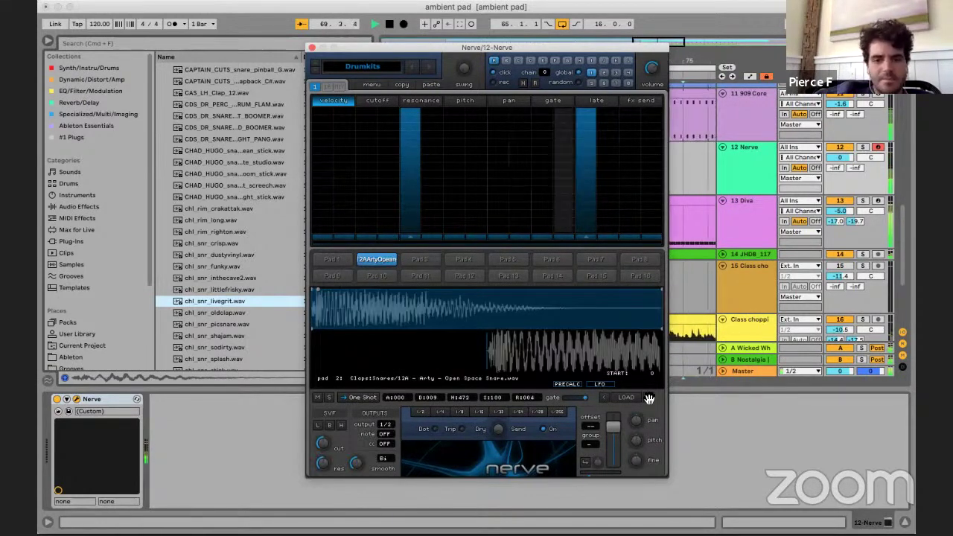
click(649, 398)
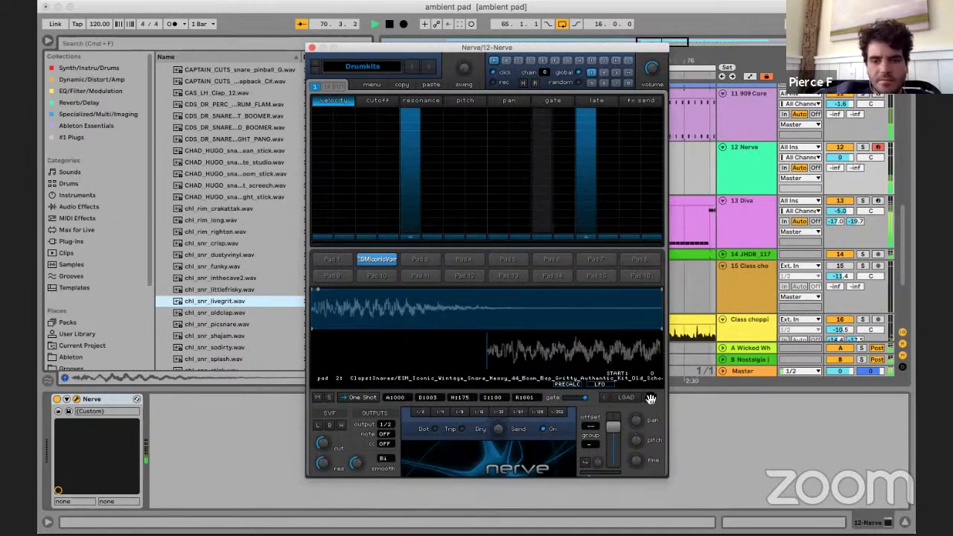
click(649, 398)
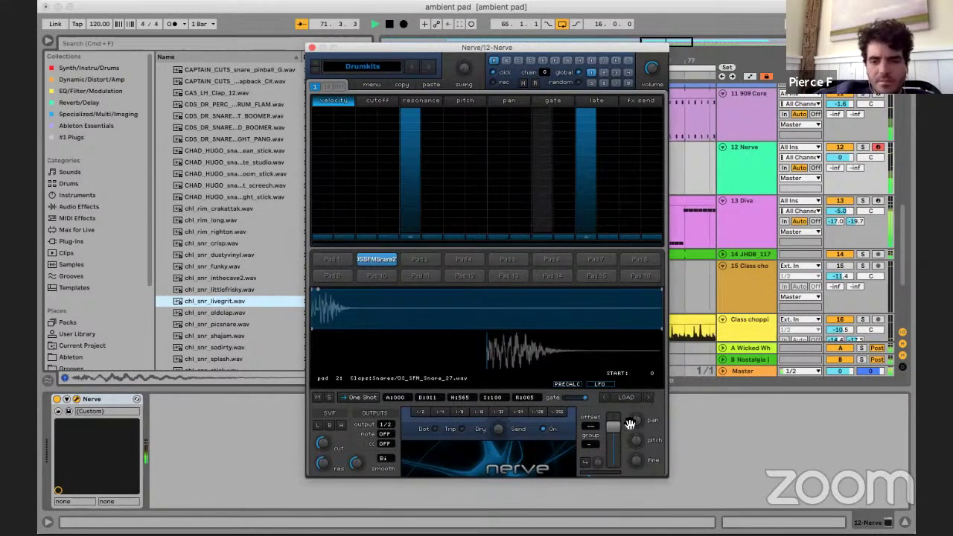
- Shorten Pad 2's snare envelope to decay 134 with sustain 0, and set the pad's pitch to 2
mouse_move(617, 430)
drag(318, 290, 383, 329)
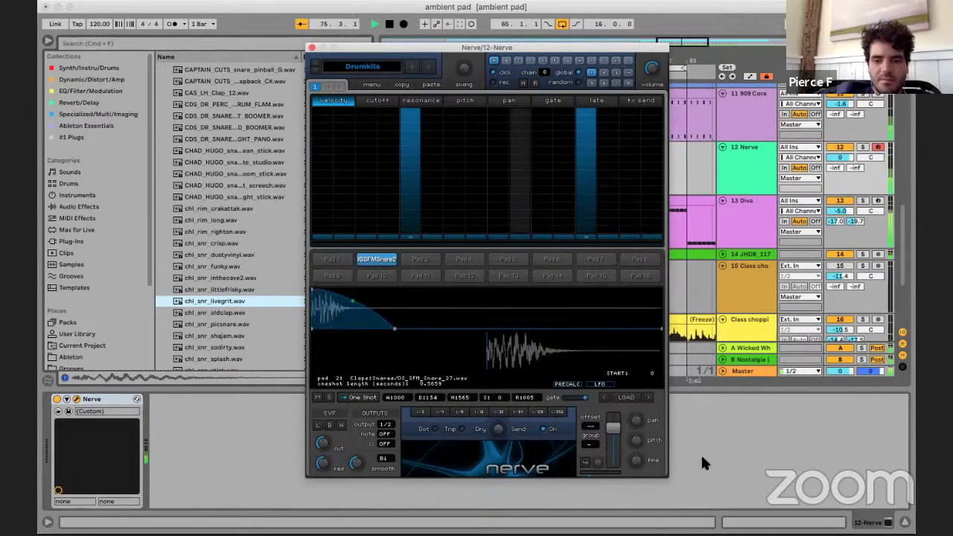
drag(638, 442, 639, 436)
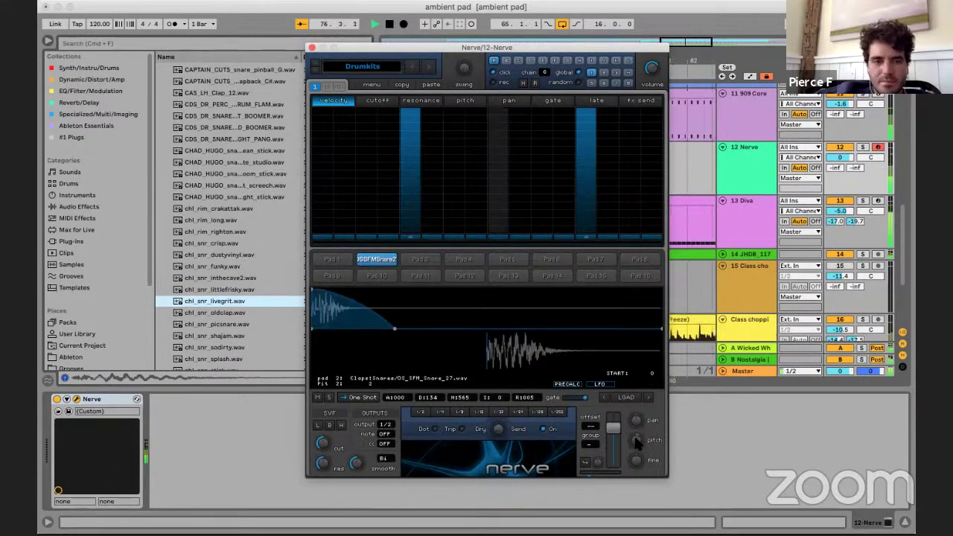
- Collapse the Claps/Snares folder, stop playback and open the Samples from Mars location
click(258, 182)
key(Left)
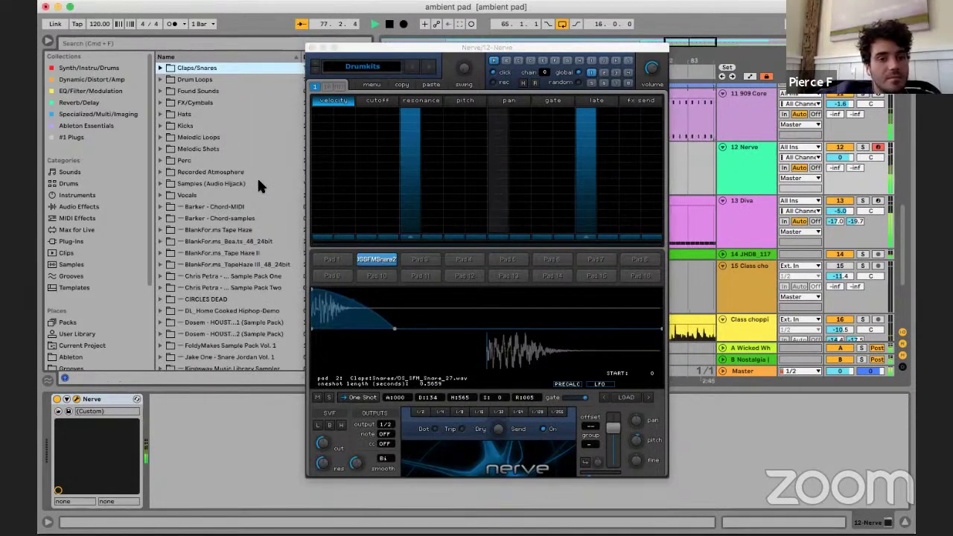
scroll(257, 176, up, 2)
key(space)
scroll(208, 143, down, 5)
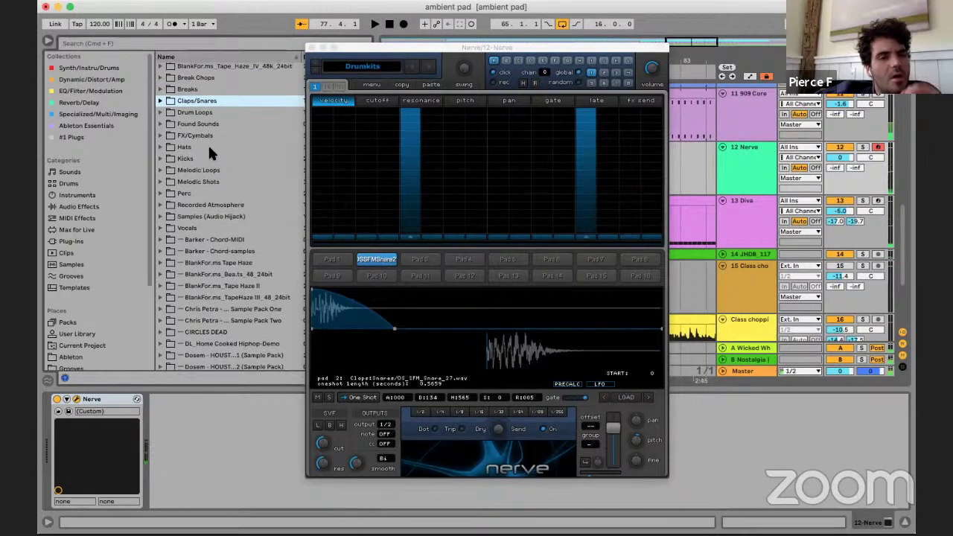
scroll(112, 331, down, 3)
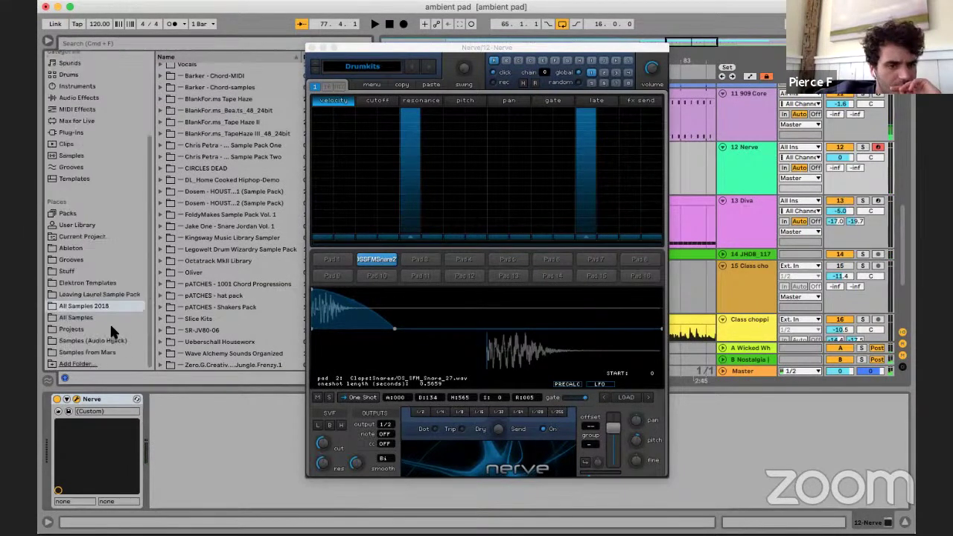
click(94, 348)
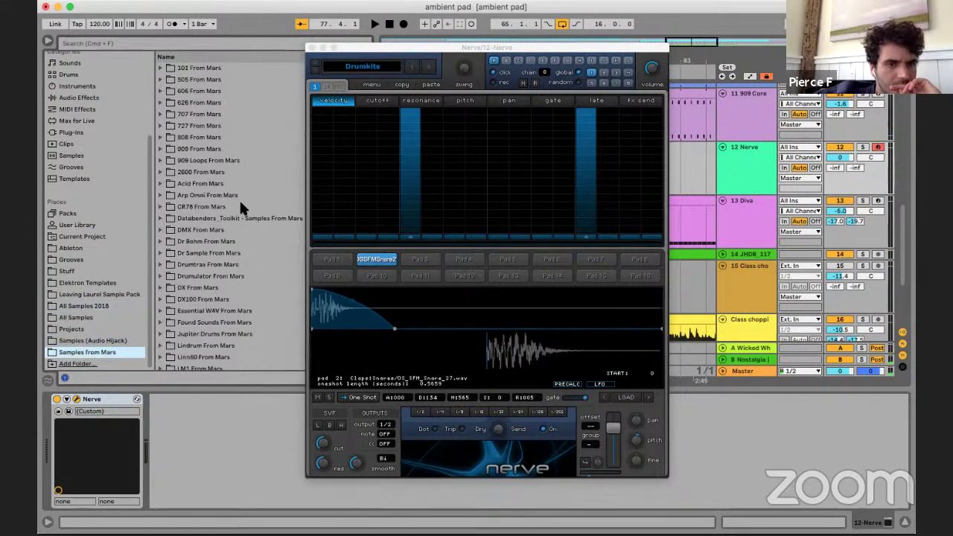
- Expand Essential WAV From Mars, its Drums and 01. Individual Hits folders, and open 05. Rim
scroll(239, 199, down, 3)
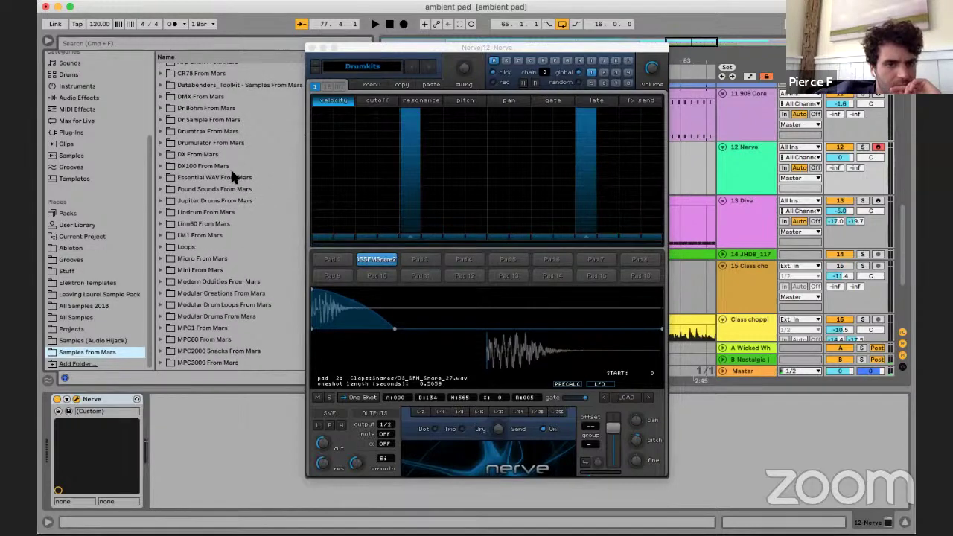
click(232, 178)
key(Down)
key(Right)
key(Down)
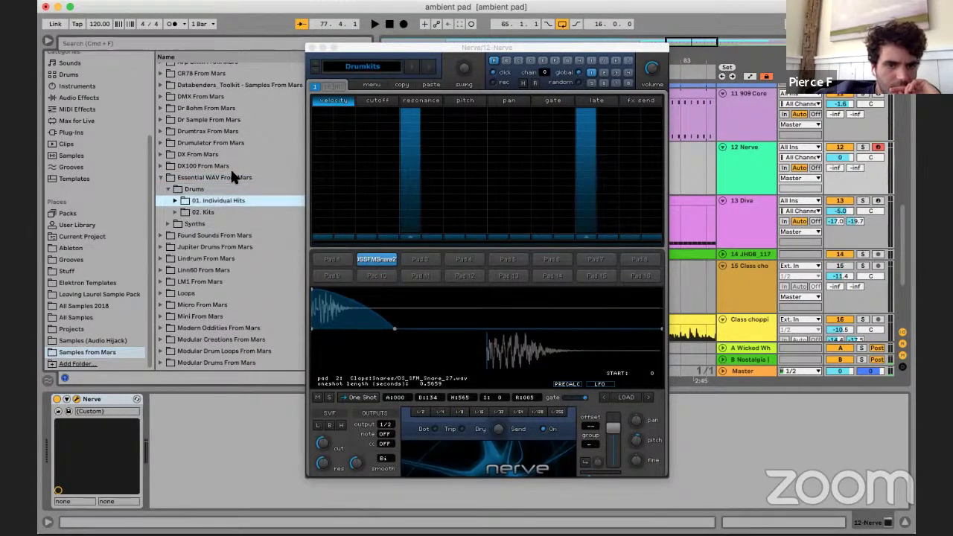
key(Right)
scroll(232, 170, down, 1)
double_click(219, 174)
- Audition the rim samples and load Rim 707 Mod 03.wav onto Pad 3
click(236, 287)
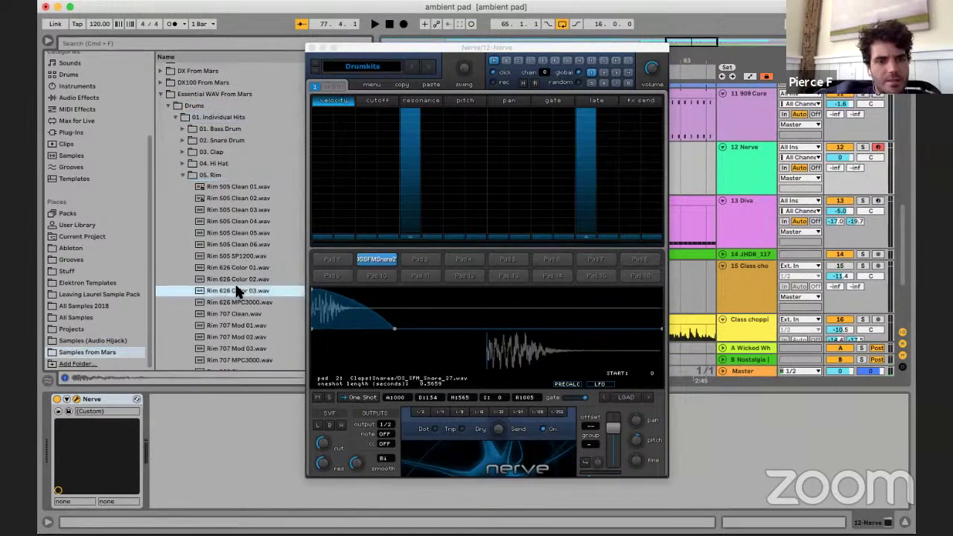
scroll(235, 285, down, 4)
click(229, 232)
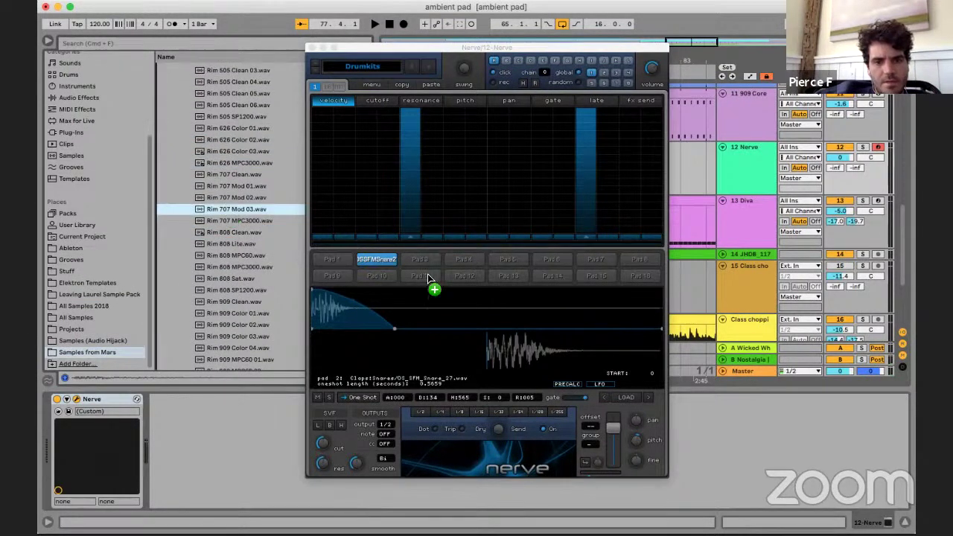
drag(425, 268, 421, 262)
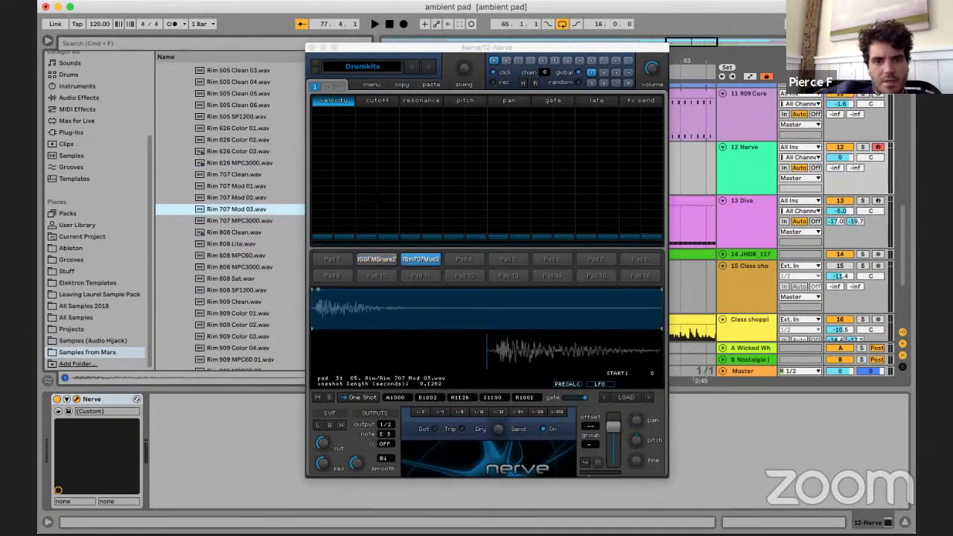
- Randomize Pad 3's velocity step pattern several times and start playback to hear the rim rhythm
click(534, 82)
click(533, 84)
click(533, 84)
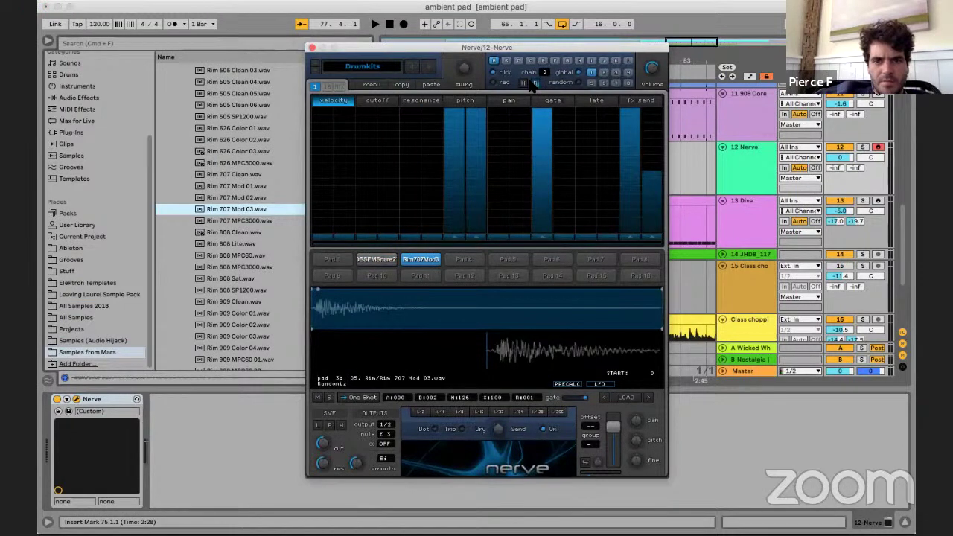
click(533, 83)
key(space)
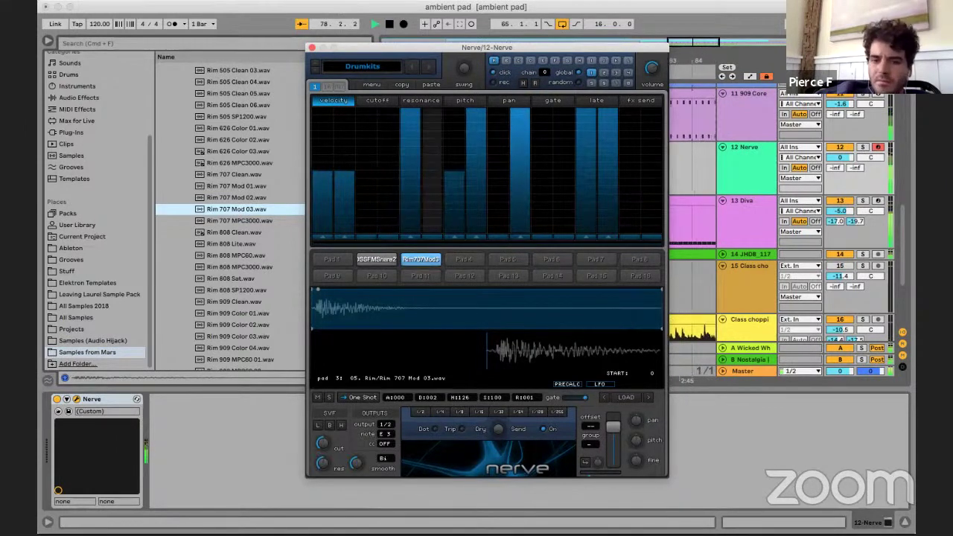
- Swap Pad 3's rim through Rim 707 MPC3000.wav until Rim 808 Lite.wav is loaded
click(647, 398)
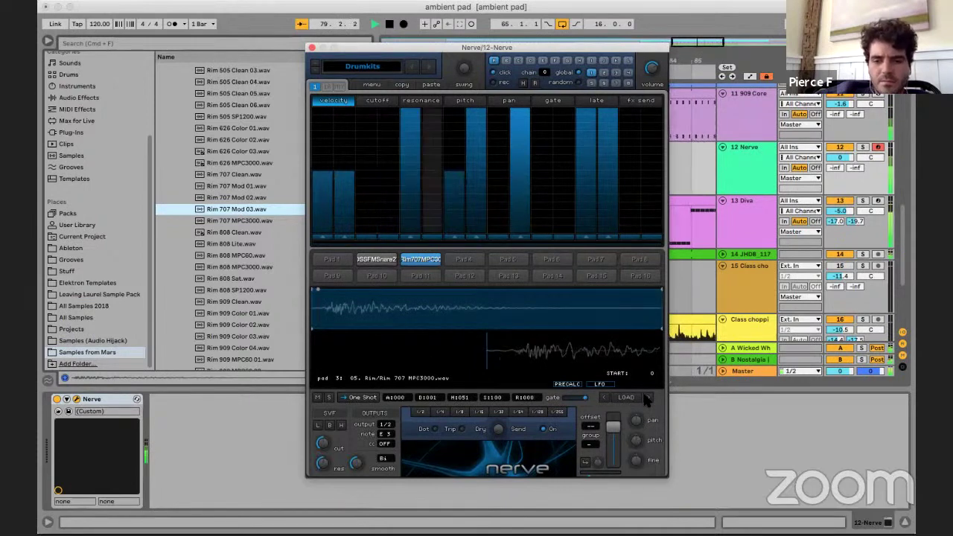
click(646, 397)
click(646, 397)
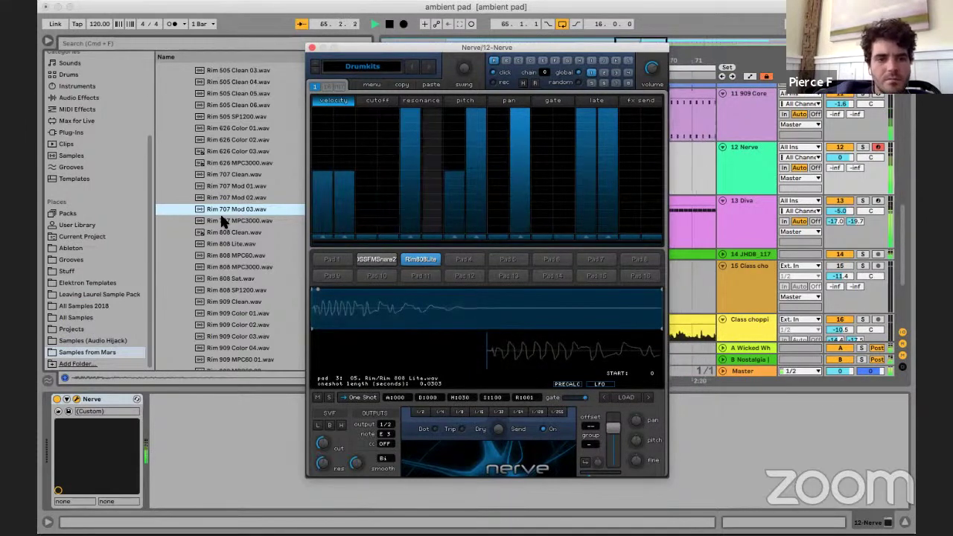
- Load Clap 505 Clean 05.wav from the 03. Clap folder onto Pad 4, with hits on steps 5 and 13
key(Left)
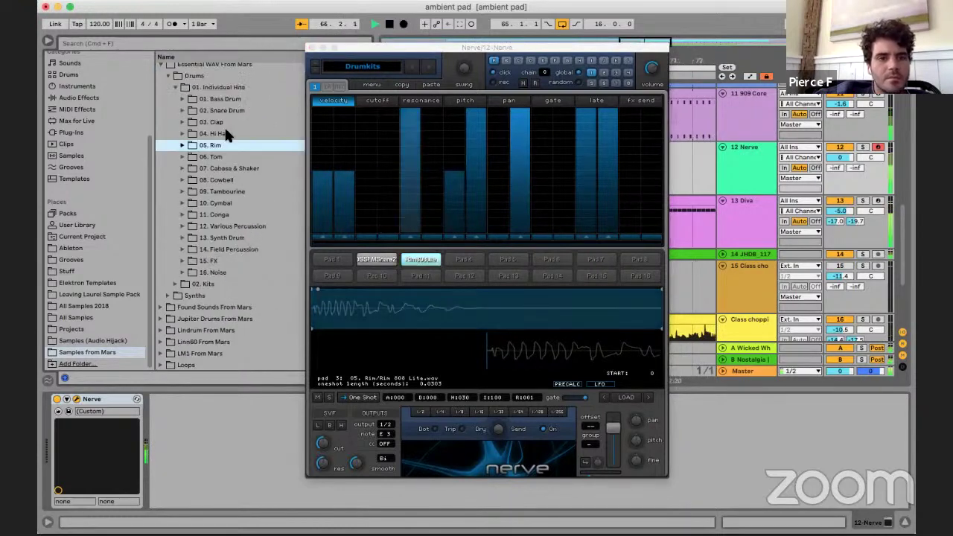
click(219, 123)
key(Right)
drag(223, 179, 464, 260)
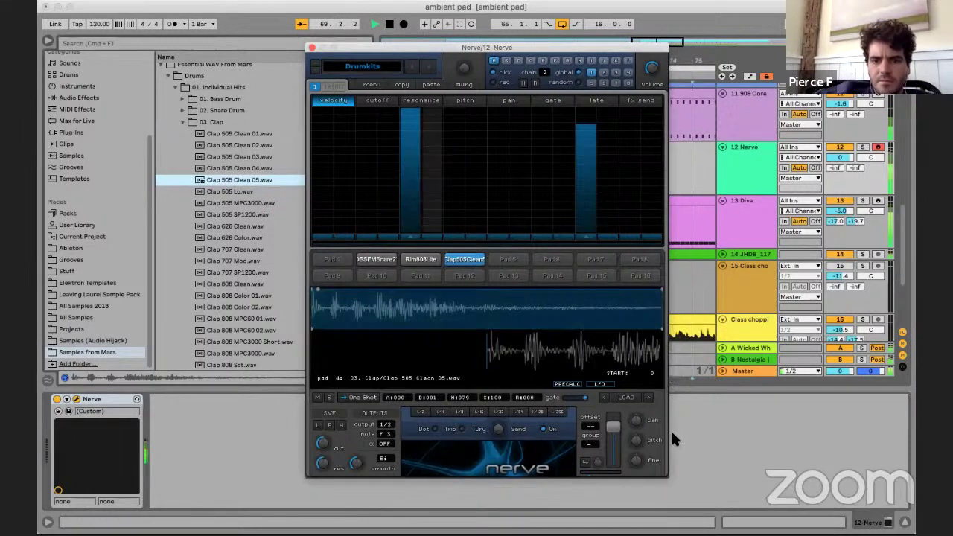
- Swap in other samples on Pads 2, 3 and 4, and cycle Pad 4's claps to Clap Lindrum Legacy 02.wav
click(647, 397)
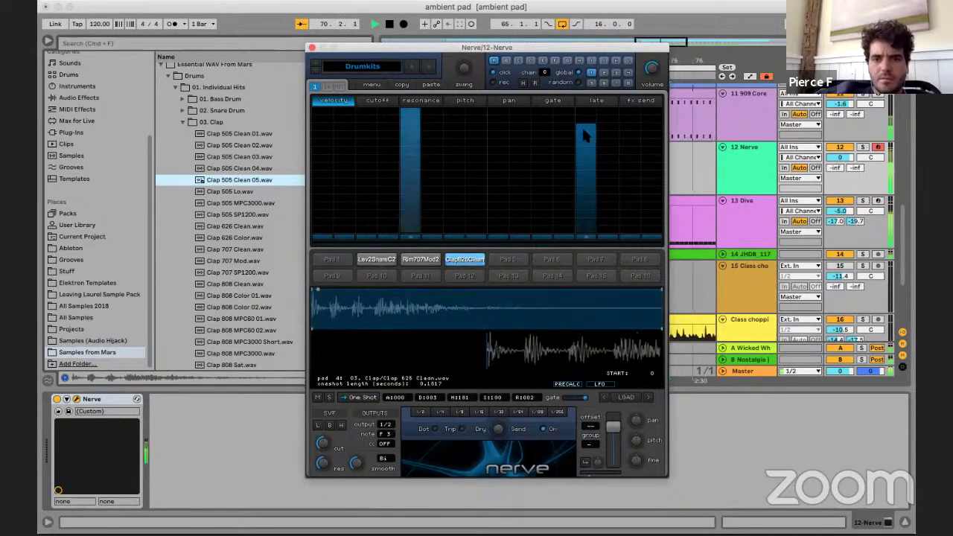
click(649, 397)
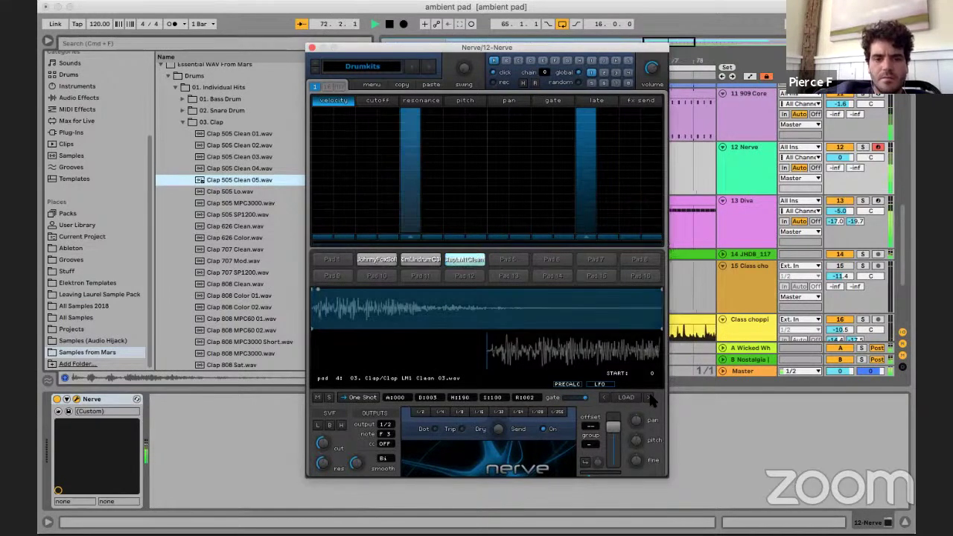
click(649, 400)
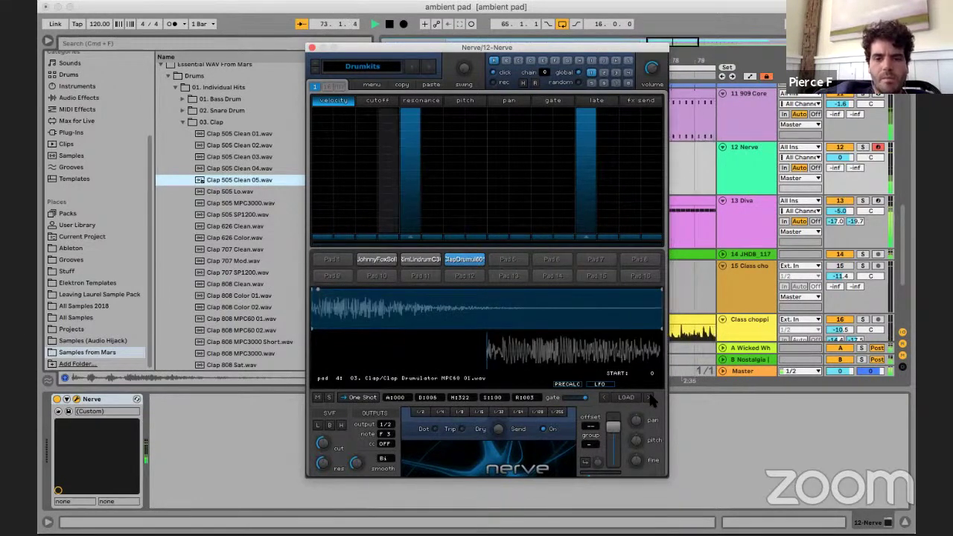
click(650, 400)
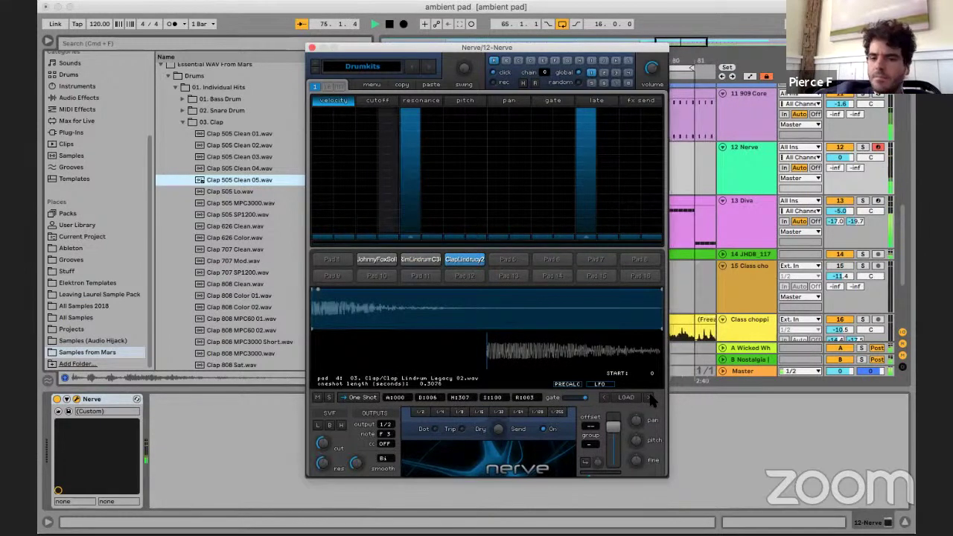
- Swap Pad 4's clap for Clap 707 Clean.wav from the same sample folder
click(650, 400)
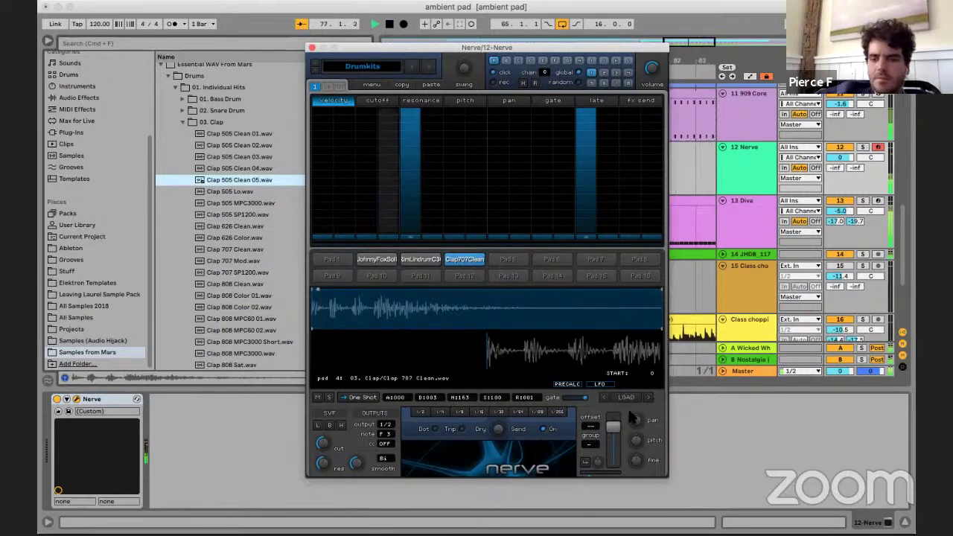
click(650, 399)
- Adjust the velocities of Pad 3's first two steps and set the pad's volume to about -6.10
click(432, 260)
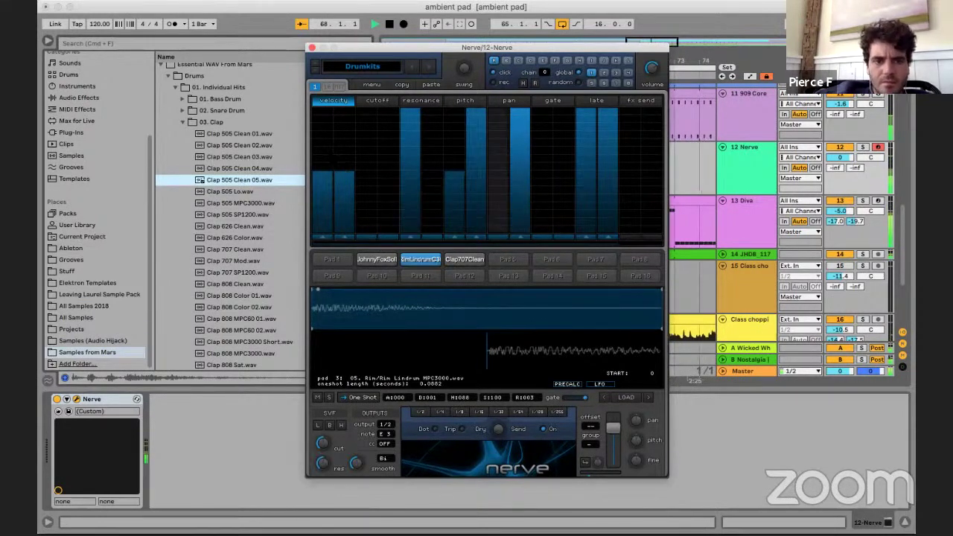
mouse_move(327, 158)
mouse_down()
mouse_move(325, 112)
mouse_move(323, 147)
mouse_up()
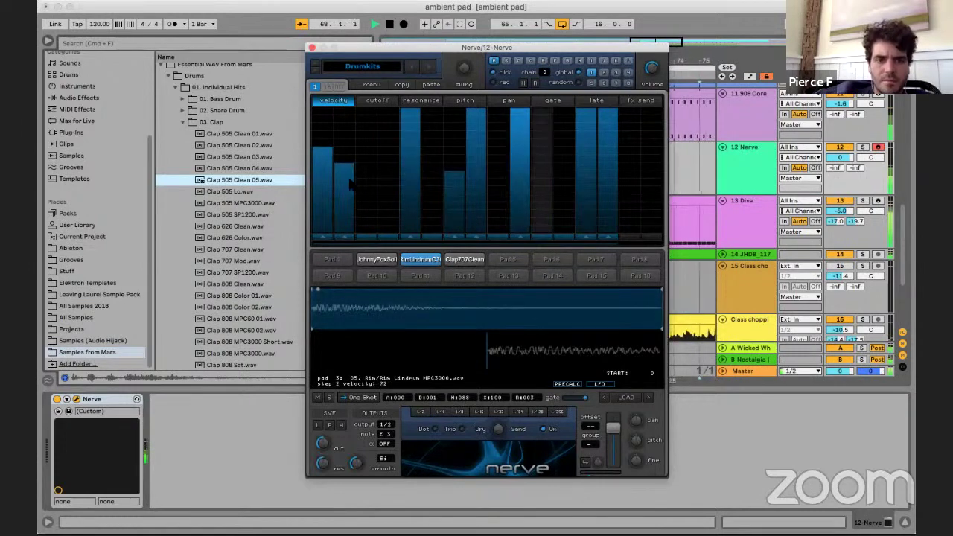
mouse_move(609, 426)
mouse_down()
mouse_move(612, 434)
mouse_move(610, 426)
mouse_up()
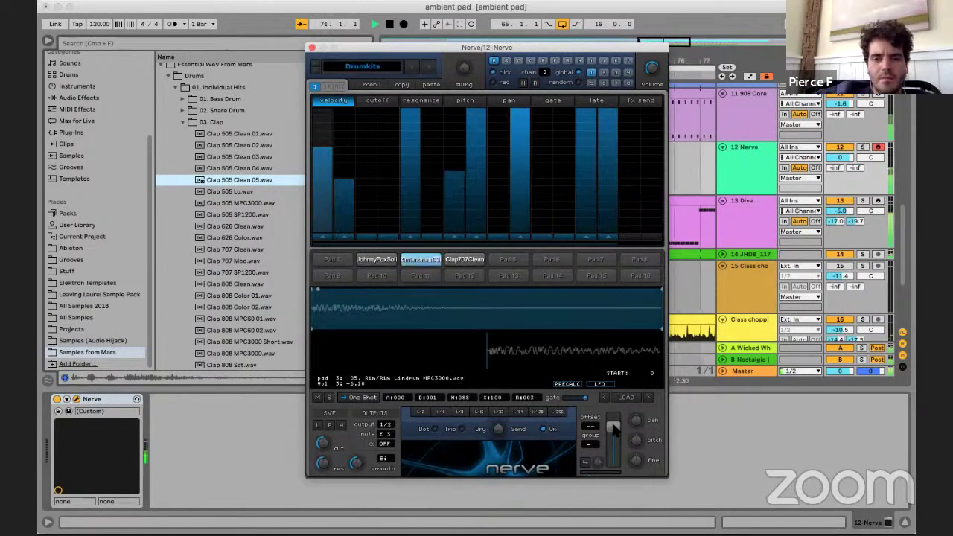
- Lower Pad 3's velocities on steps 1, 5, 7 and 13, with step 5 at 56, and swap its sample to Rim DMX Color 01.wav
click(651, 398)
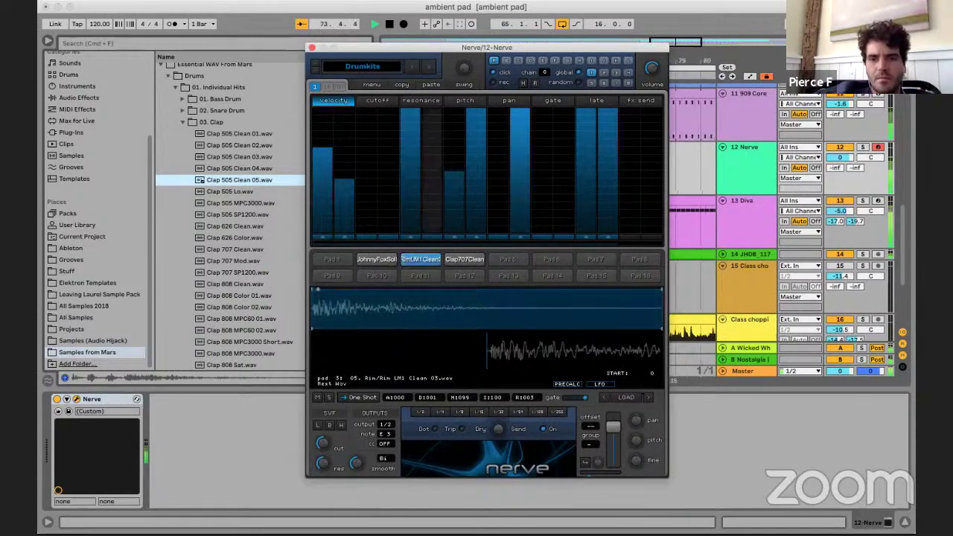
click(586, 178)
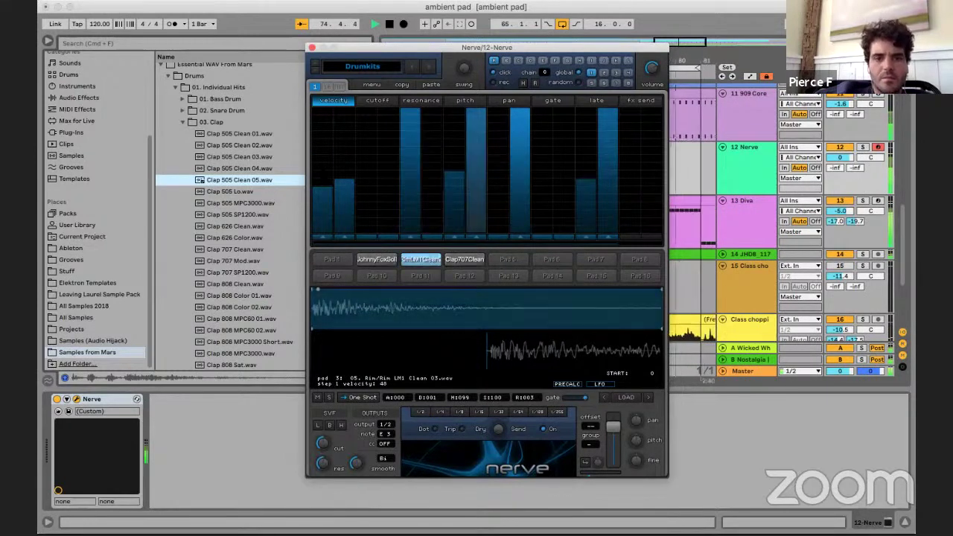
click(410, 210)
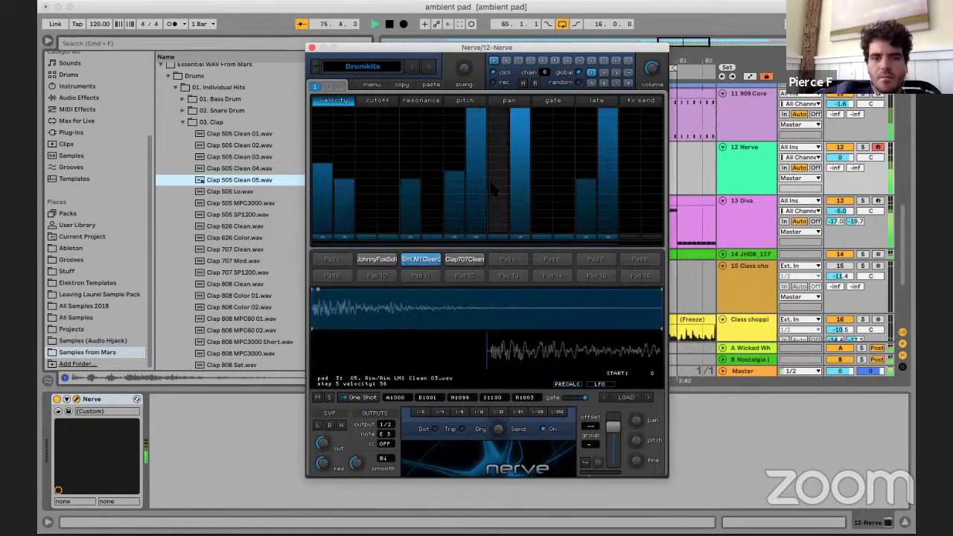
click(451, 187)
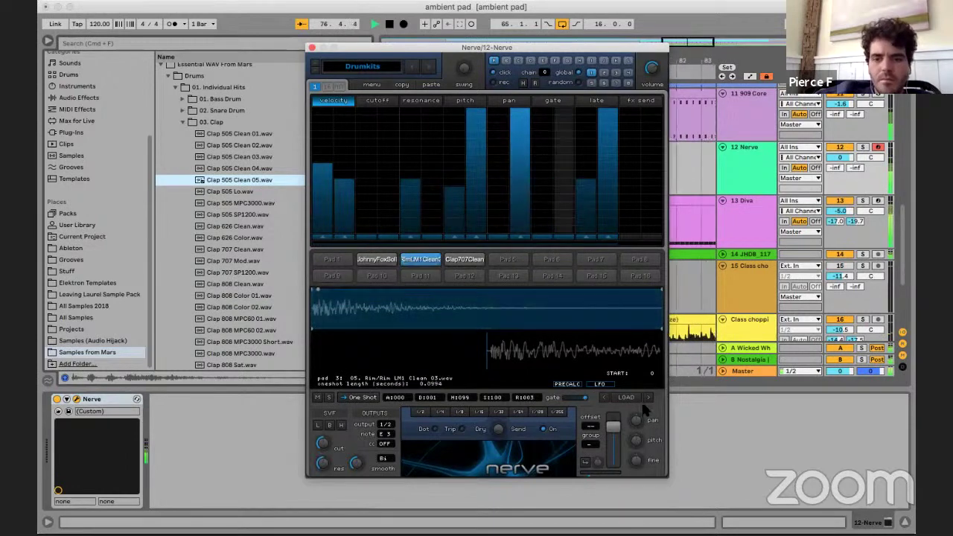
click(605, 397)
click(604, 397)
click(604, 396)
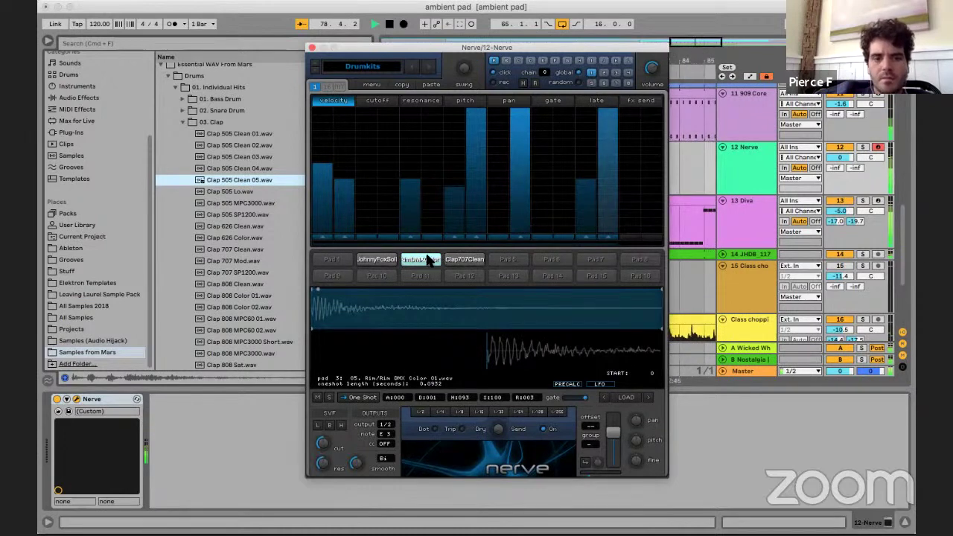
- Load Snare.wav on Pad 2, restart playback and raise its amplitude envelope's sustain to 100
click(376, 258)
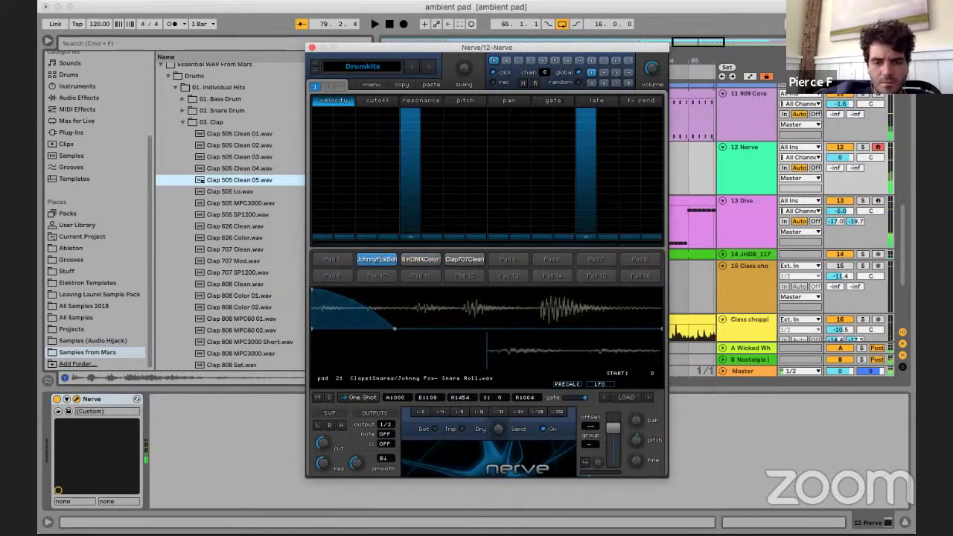
click(648, 396)
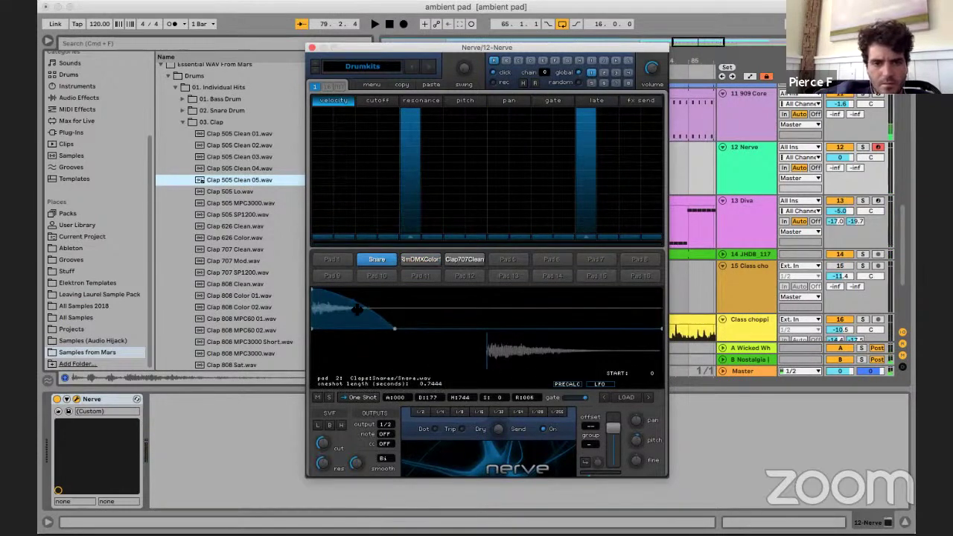
key(space)
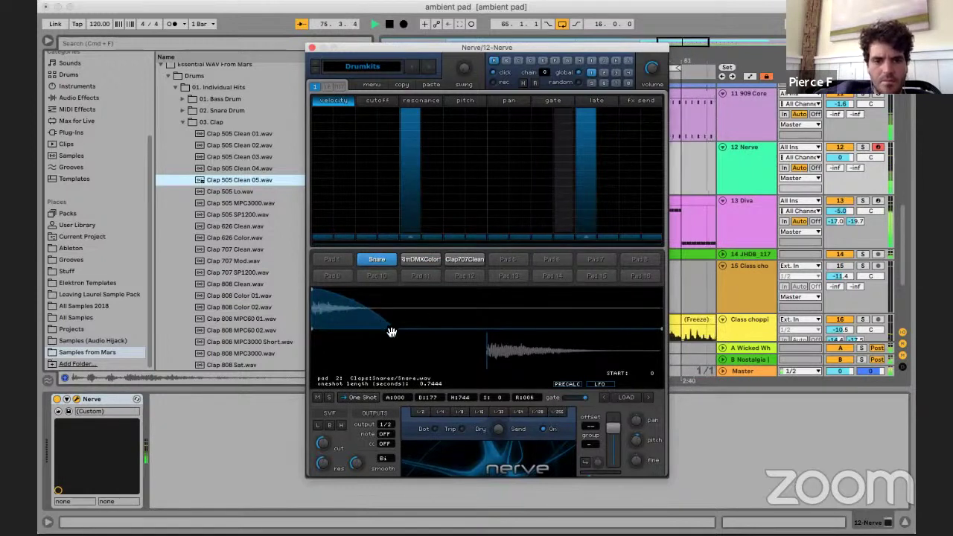
drag(393, 328, 387, 289)
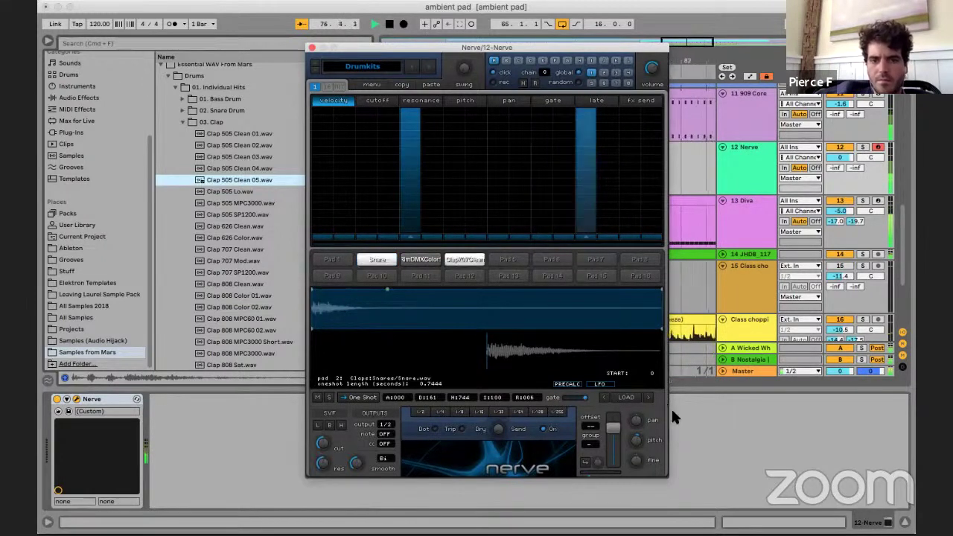
- Cycle Pad 2's snare samples until bs_snare_processed_side.wav is loaded
click(647, 396)
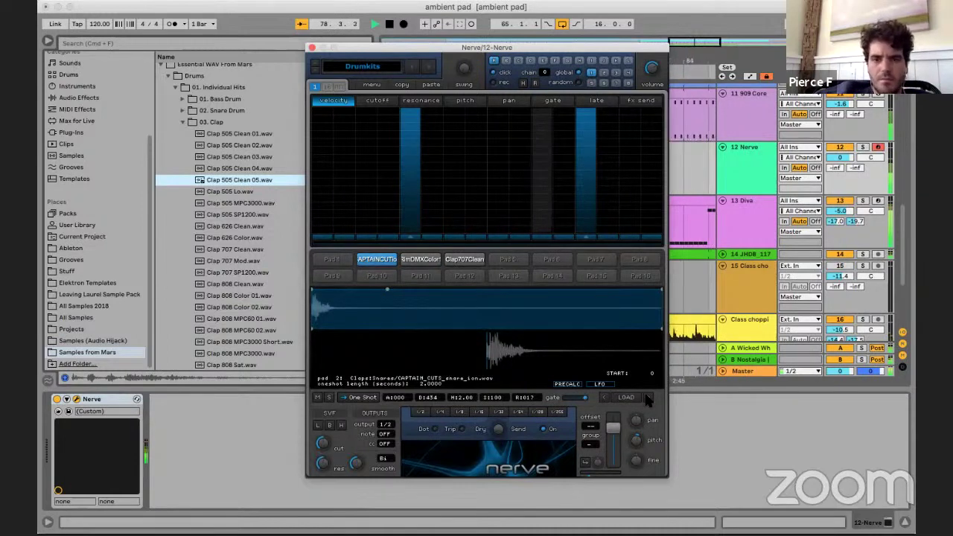
click(647, 397)
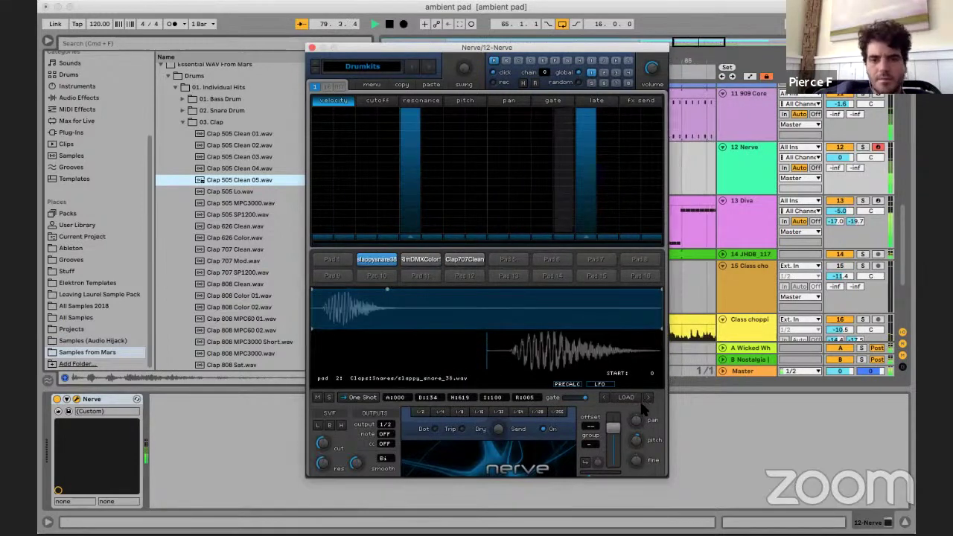
click(647, 398)
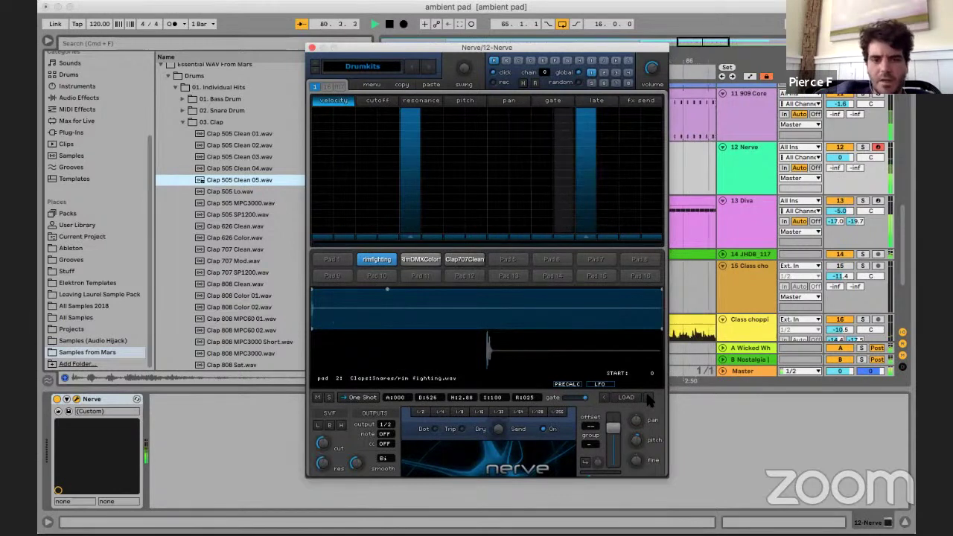
click(648, 398)
click(648, 398)
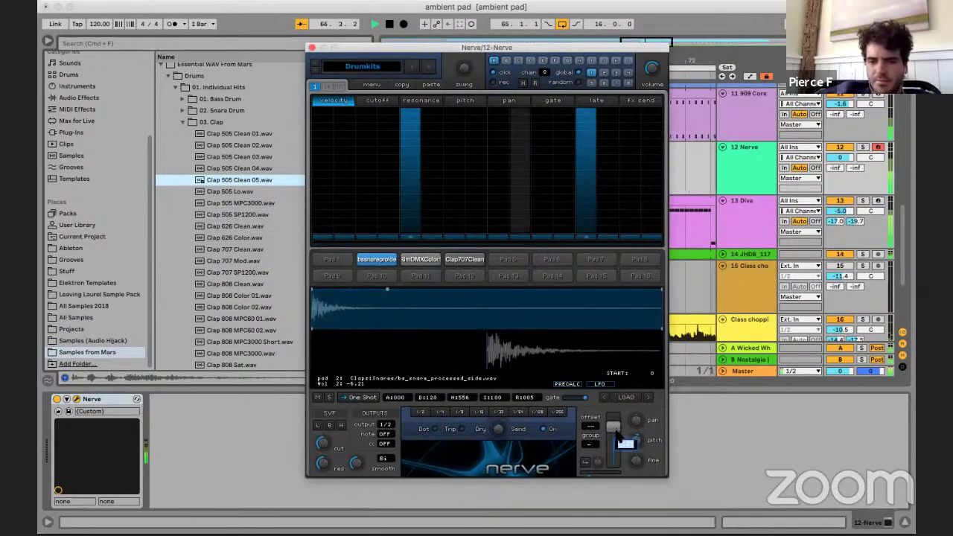
- Stop playback and lower Pad 2's snare volume to about -10.5
drag(611, 428, 614, 431)
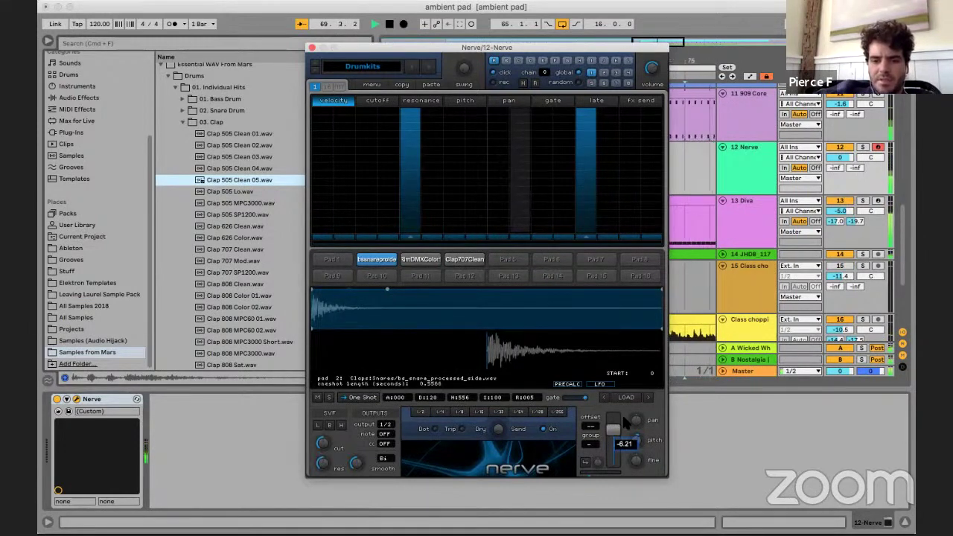
key(space)
drag(613, 435, 614, 426)
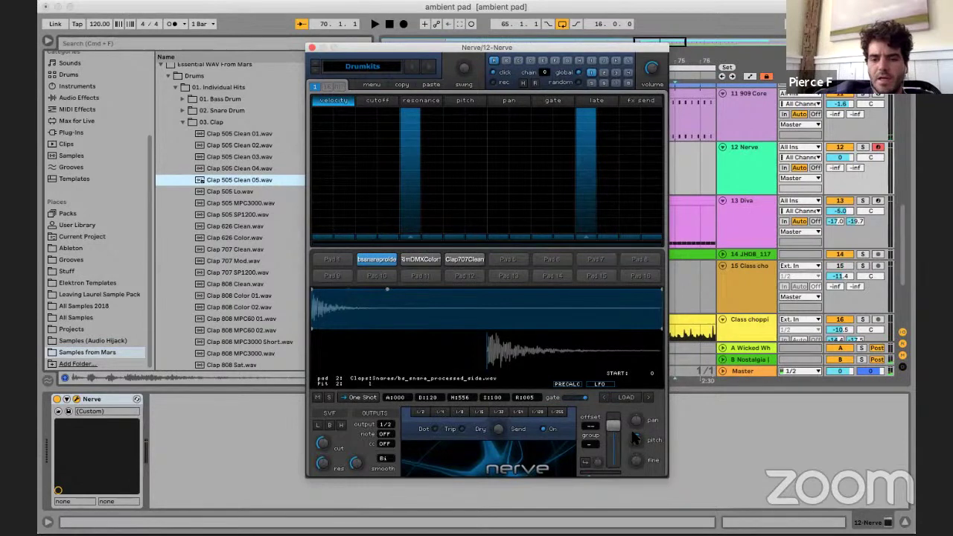
drag(612, 426, 612, 433)
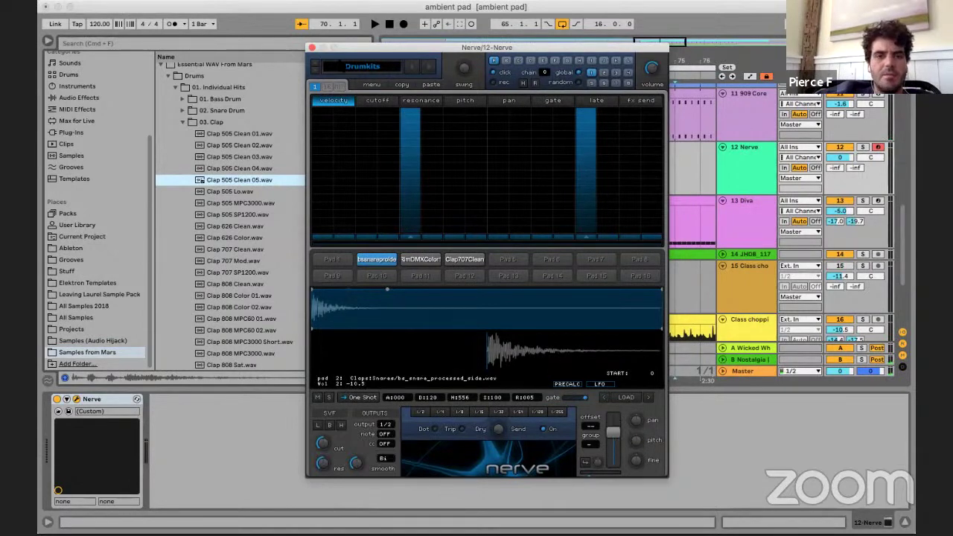
- Close the Nerve plug-in window and save the project
click(312, 47)
click(582, 177)
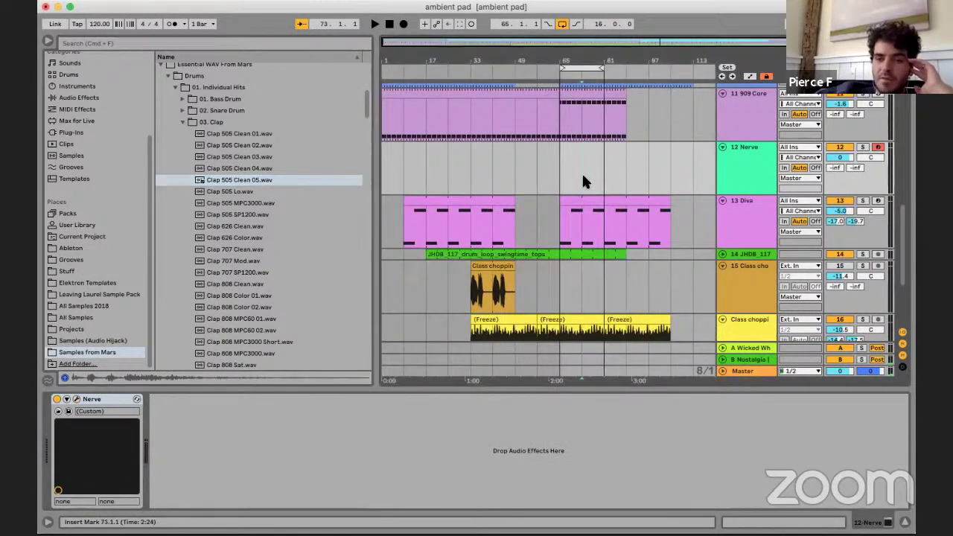
click(458, 167)
key(super+s)
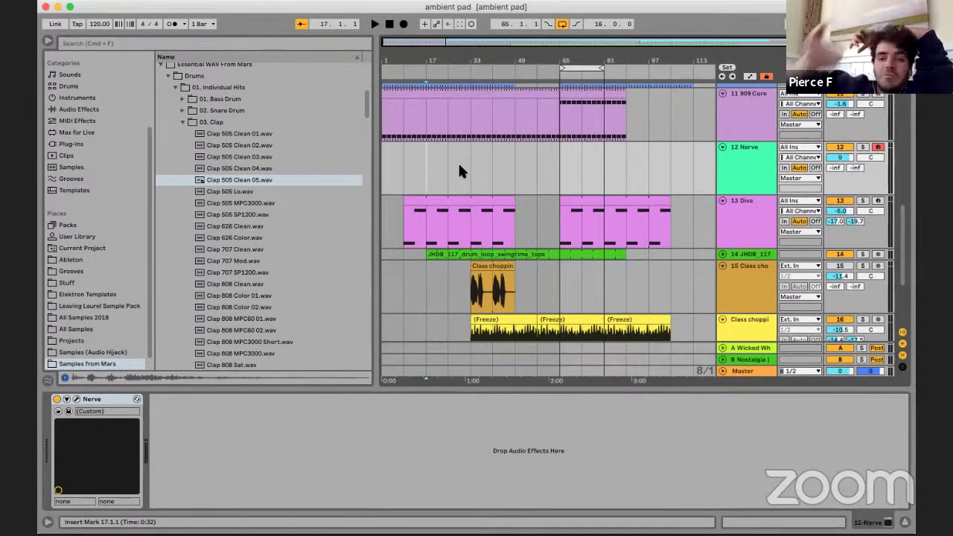
- Look over the synth and drum tracks from bar 65 and collapse the 03. Clap sample folder
scroll(568, 158, up, 10)
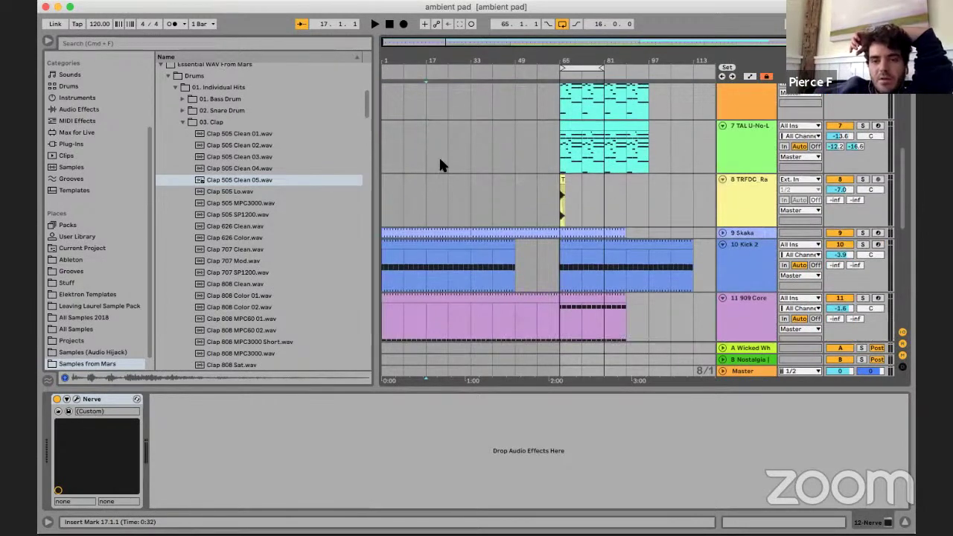
scroll(620, 242, down, 2)
click(585, 186)
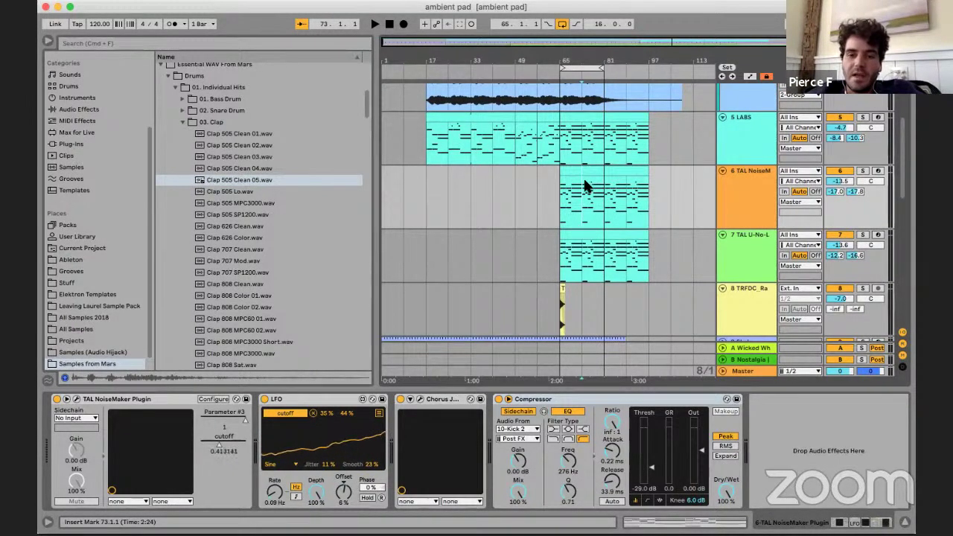
click(562, 193)
scroll(561, 188, up, 3)
scroll(556, 190, down, 5)
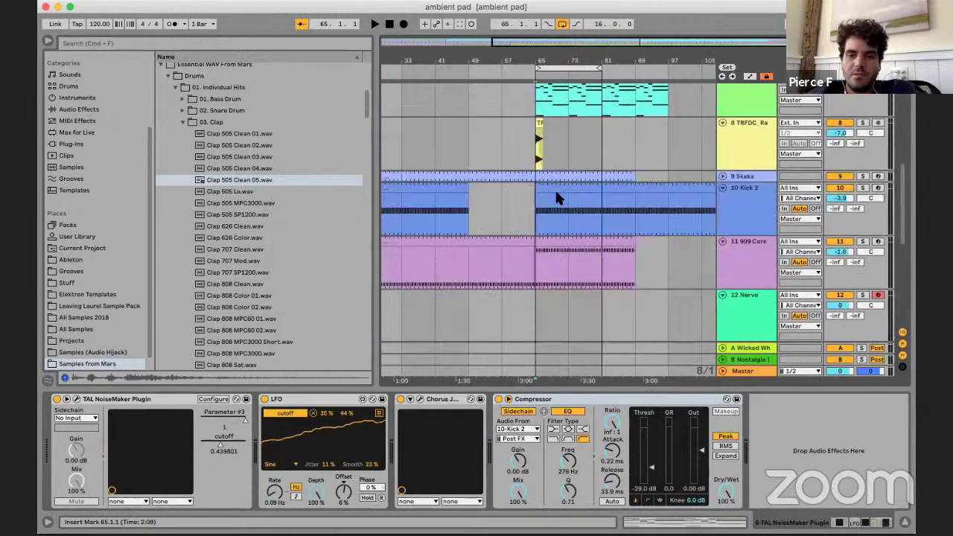
scroll(556, 190, up, 4)
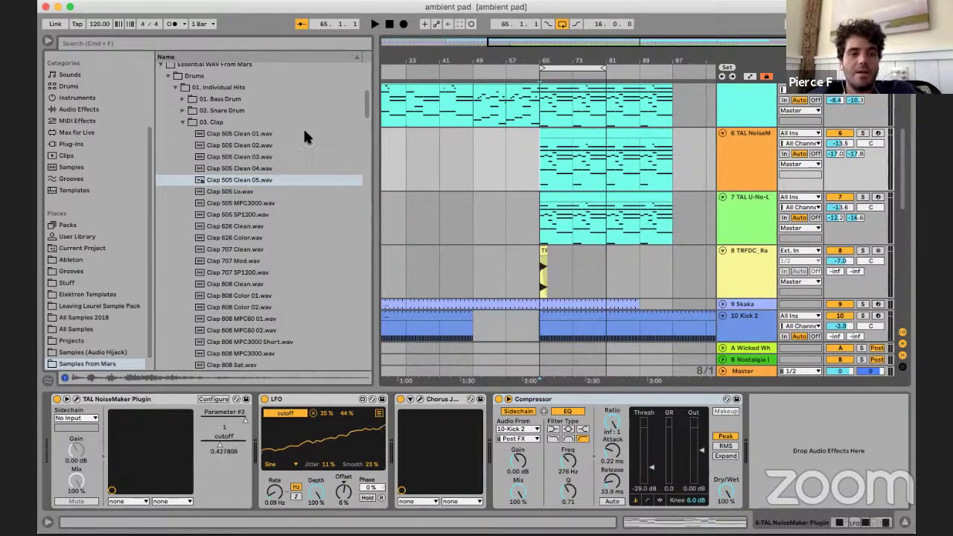
click(182, 121)
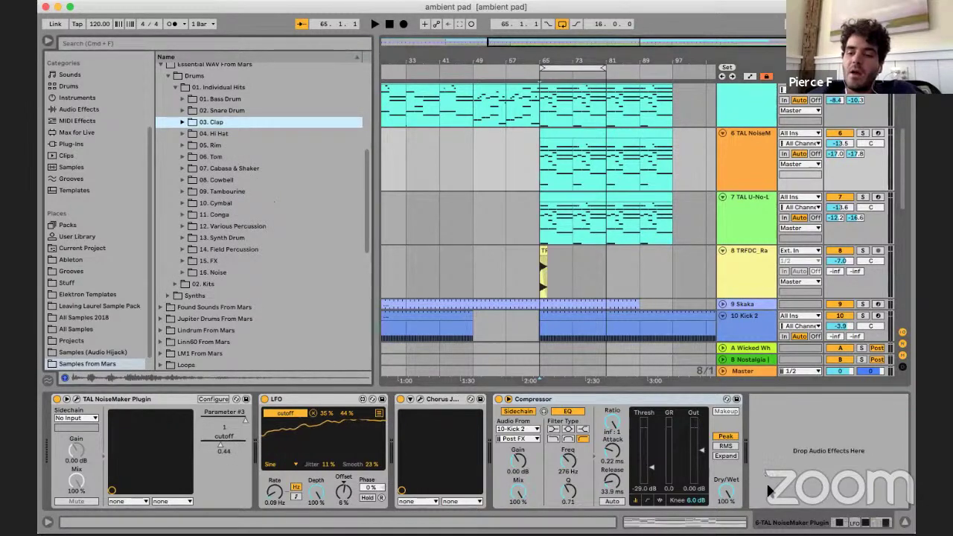
- Review the whole arrangement's tracks, inspecting the device chains of the TRFDC_Raw and LABS tracks
click(524, 246)
key(minus)
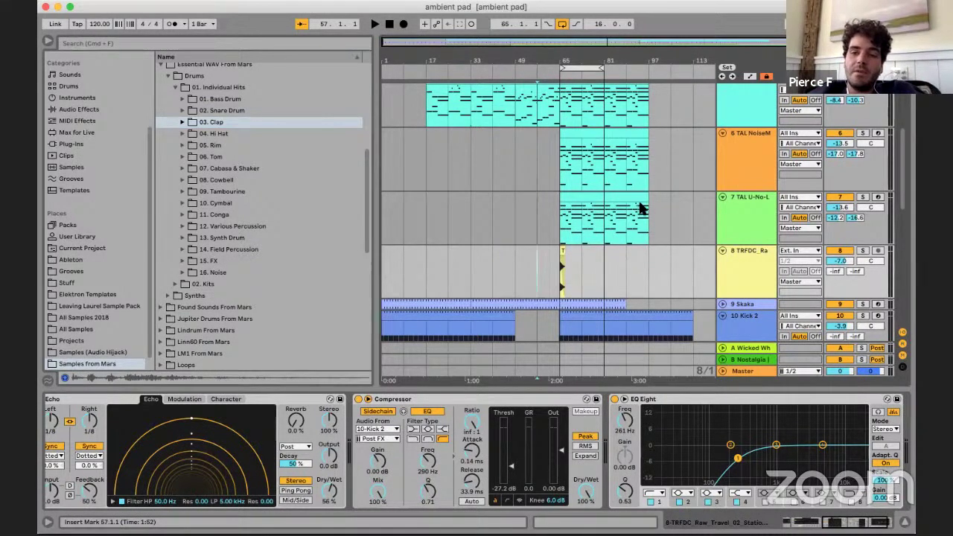
scroll(551, 190, up, 3)
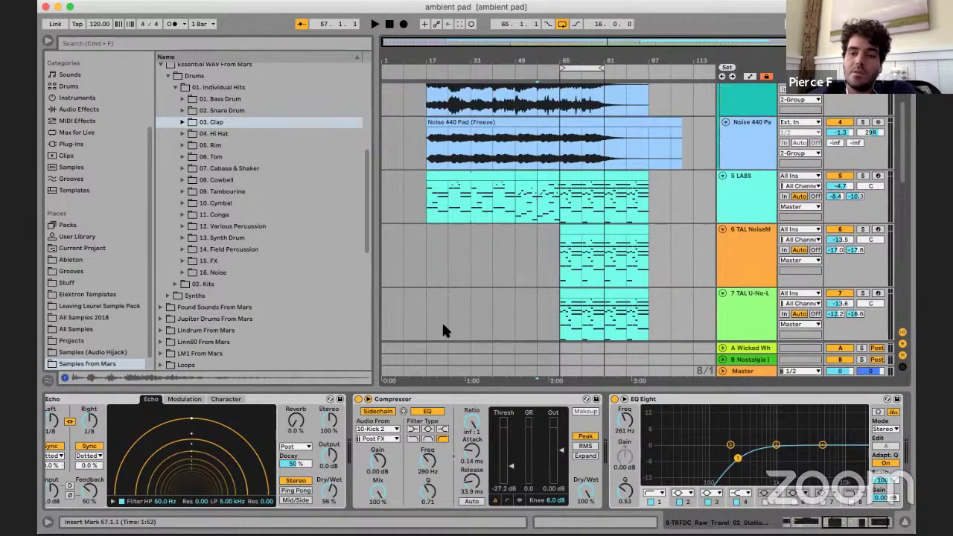
scroll(621, 153, down, 7)
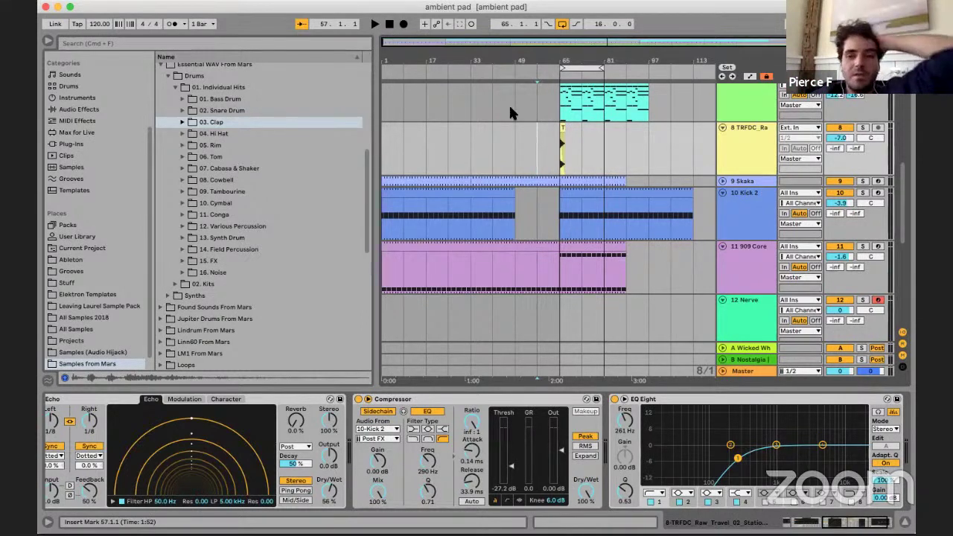
scroll(512, 111, up, 5)
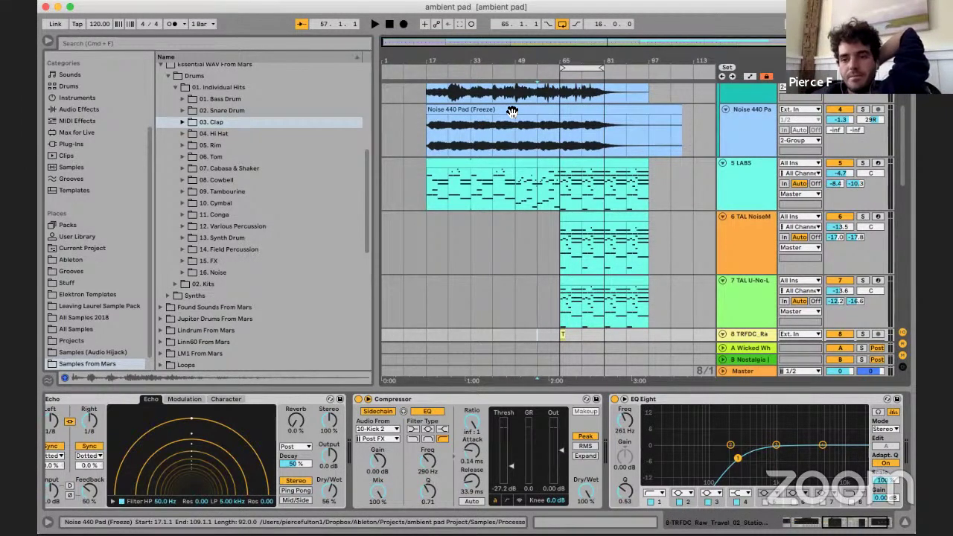
scroll(496, 243, down, 5)
scroll(497, 242, up, 4)
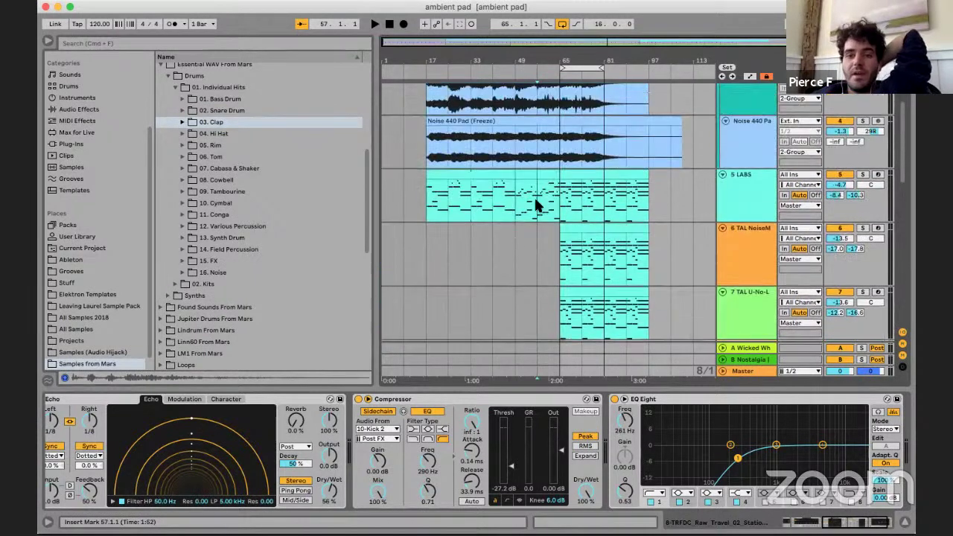
click(563, 199)
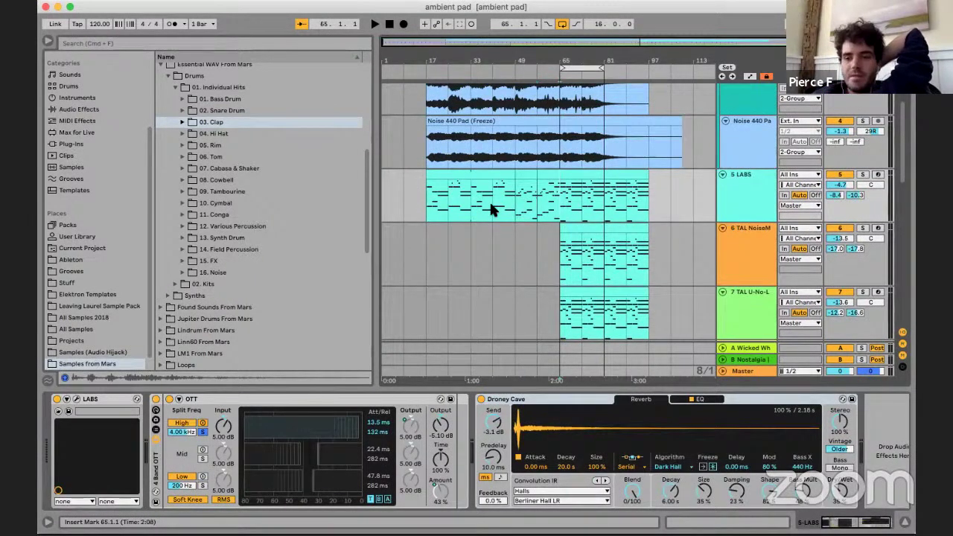
scroll(439, 306, down, 2)
click(447, 275)
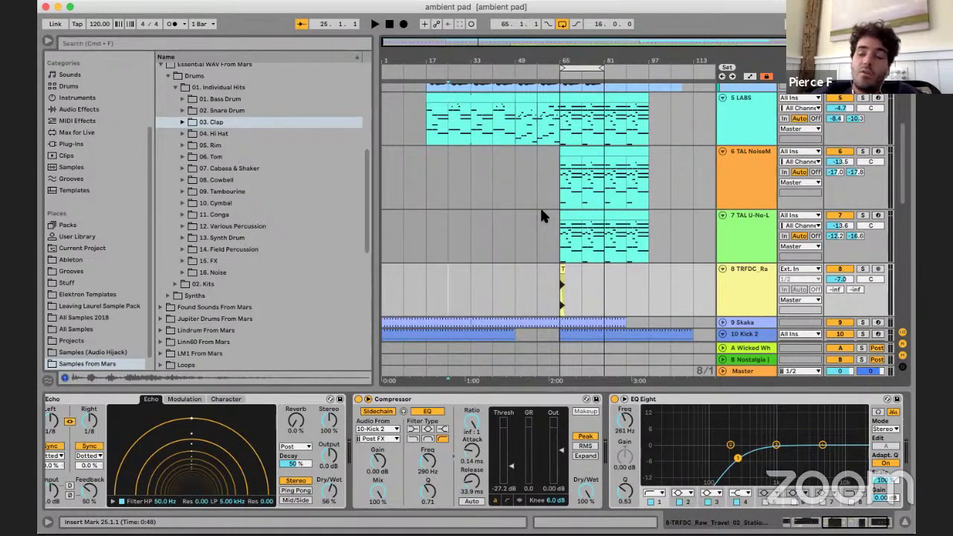
scroll(507, 205, down, 5)
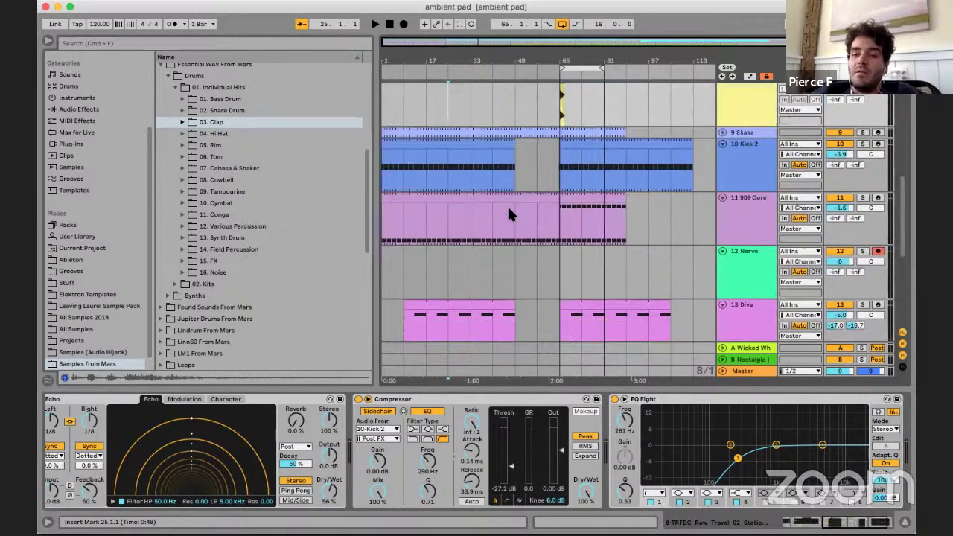
- Audition the frozen Class choppin track on its own from bar 33, ending with playback stopped and the track unsoloed
scroll(508, 208, down, 5)
click(466, 237)
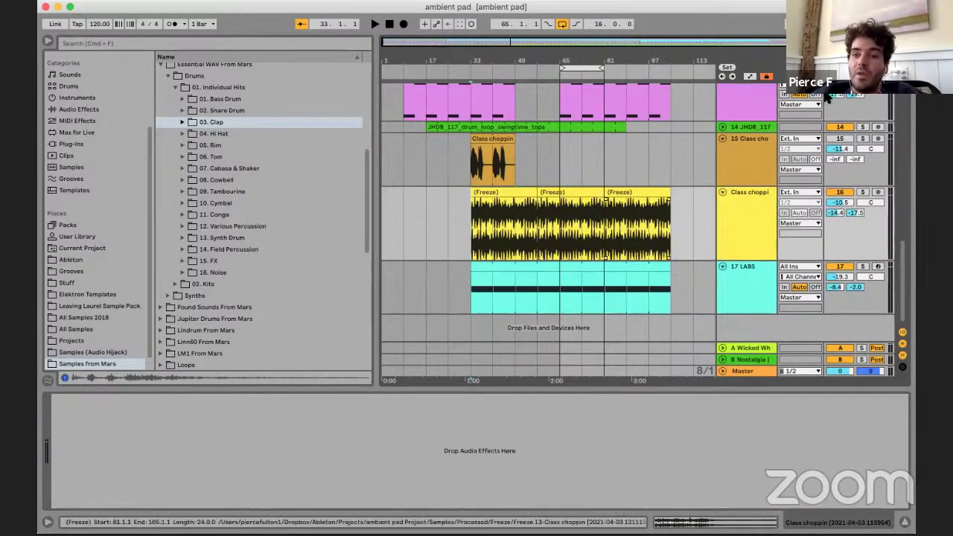
click(862, 192)
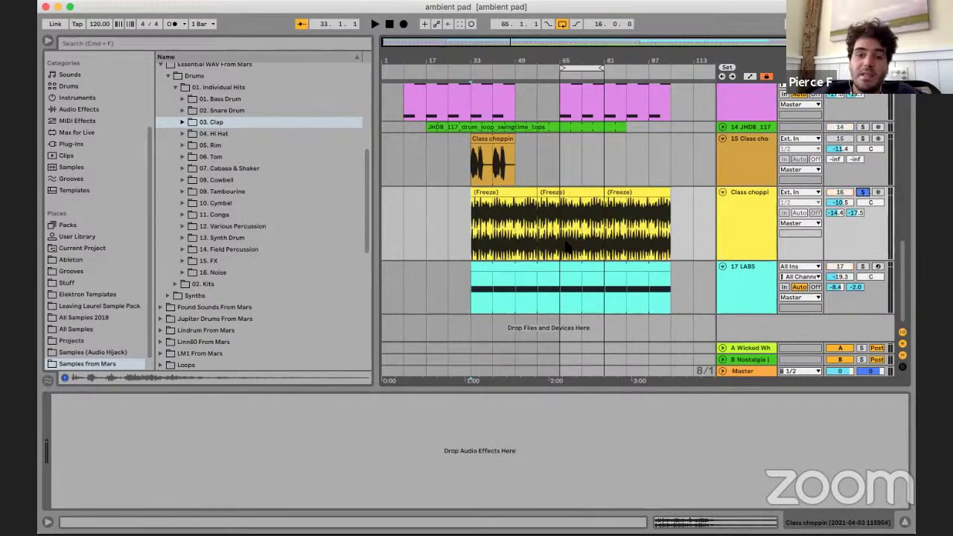
key(space)
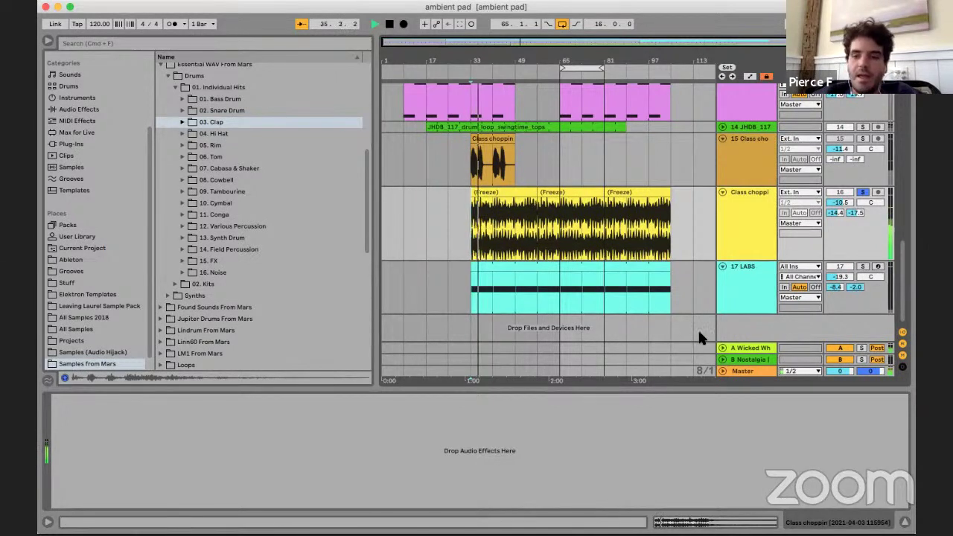
click(862, 192)
key(space)
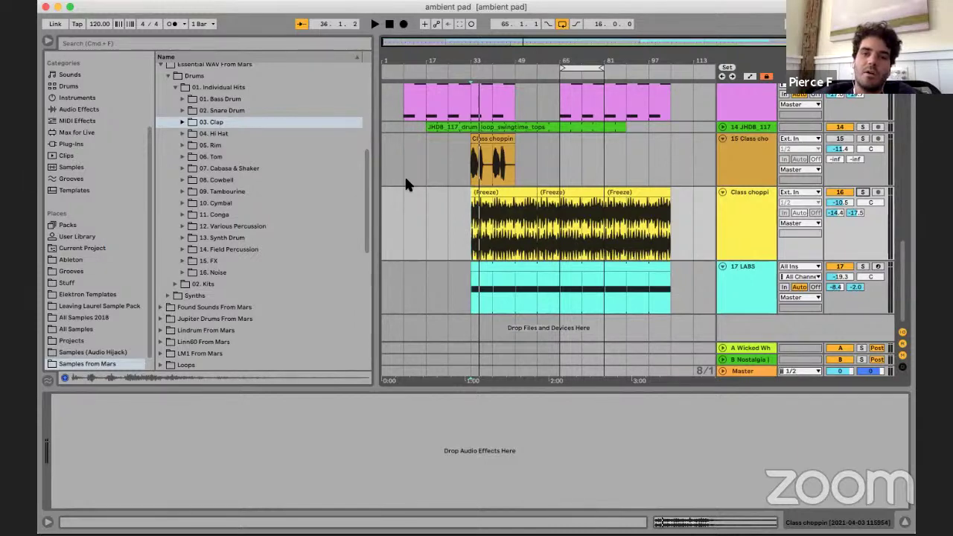
scroll(472, 155, up, 10)
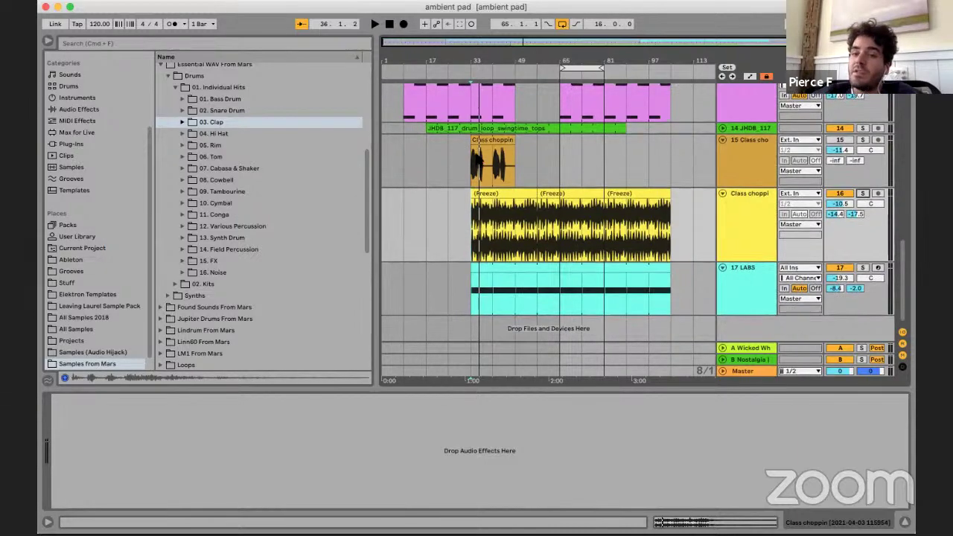
click(449, 118)
click(492, 113)
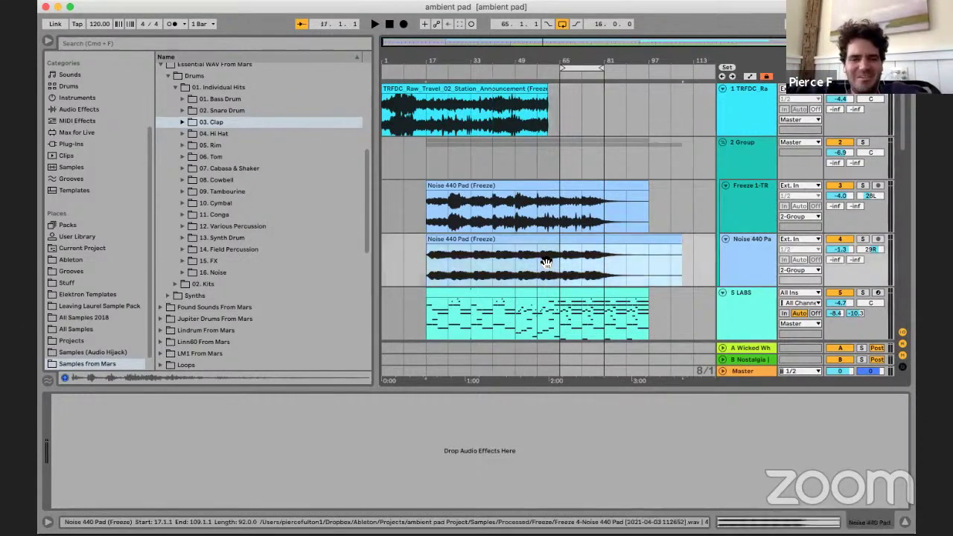
click(507, 201)
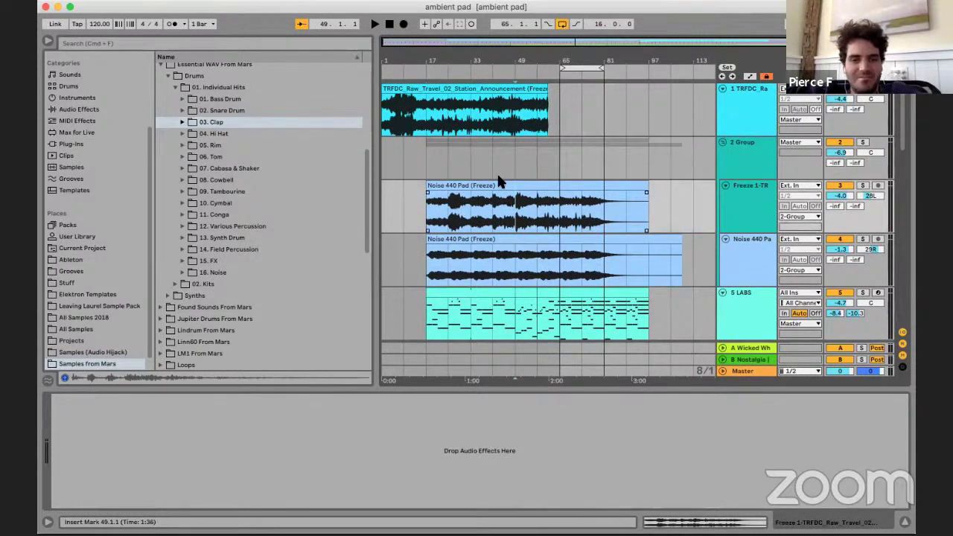
click(498, 182)
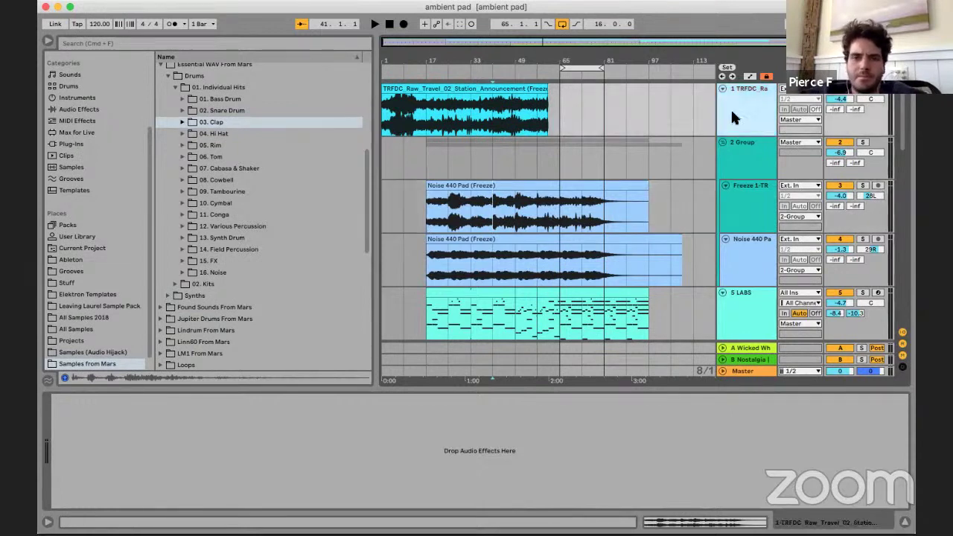
- Collapse the Essential WAV From Mars sample folder together with its Drums and 01. Individual Hits subfolders
scroll(253, 179, up, 3)
click(204, 160)
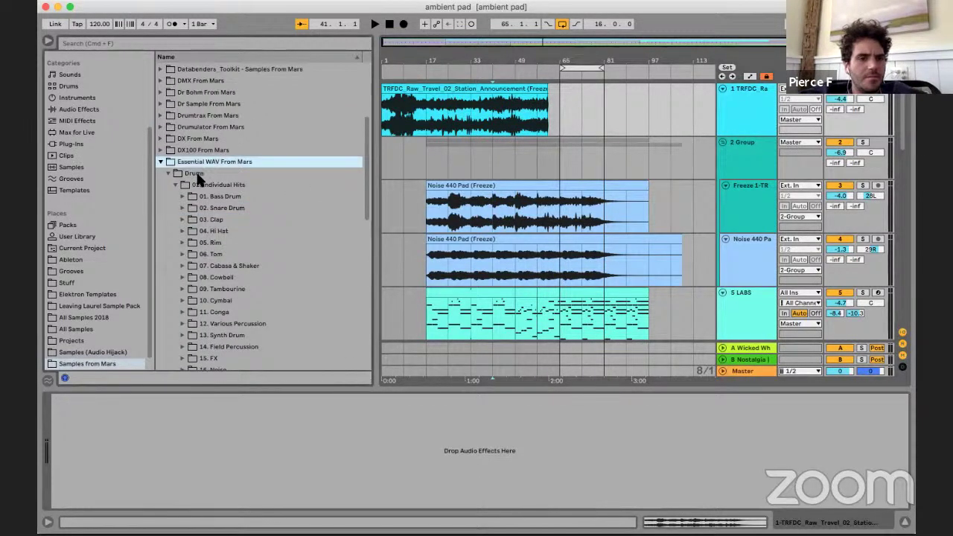
click(197, 175)
click(197, 185)
key(Left)
key(Left)
key(Left)
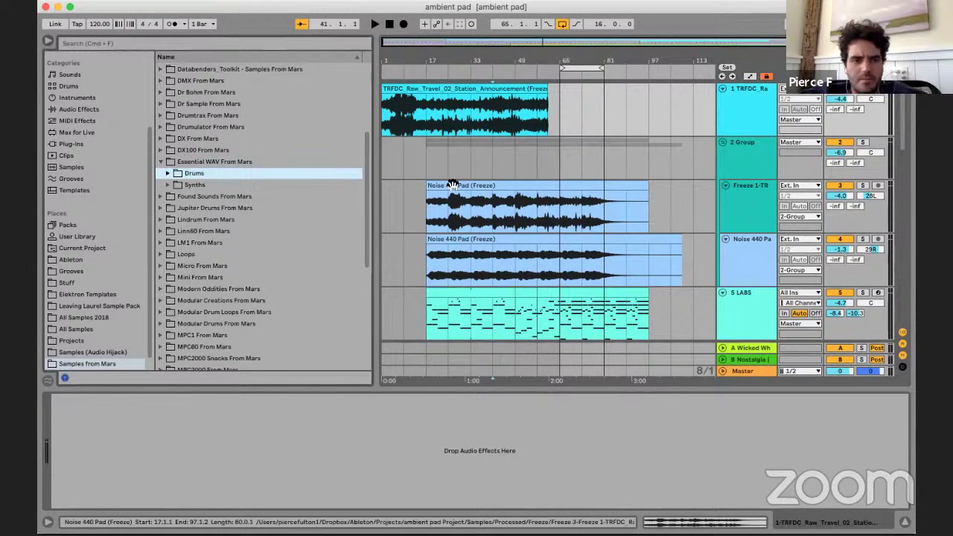
click(451, 185)
click(211, 160)
key(Left)
click(478, 195)
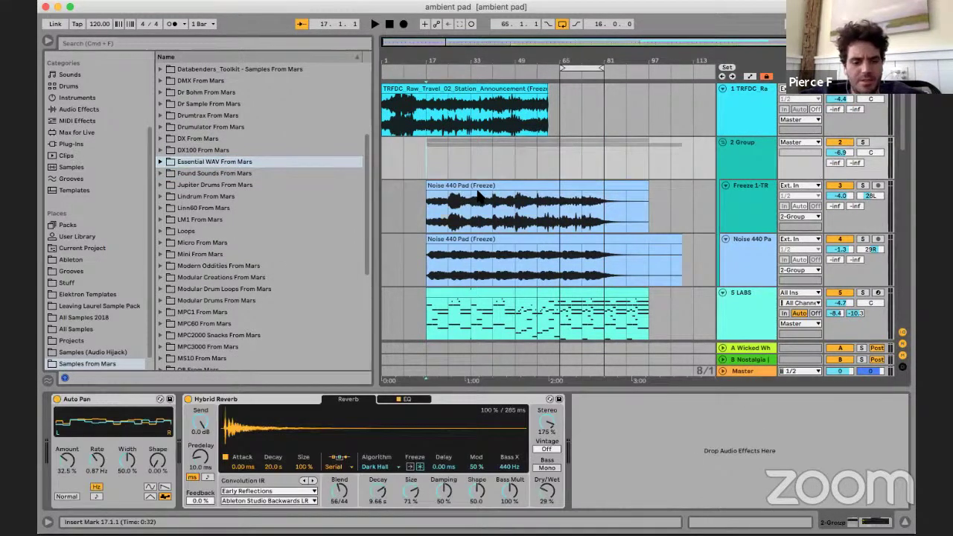
key(super+a)
click(529, 159)
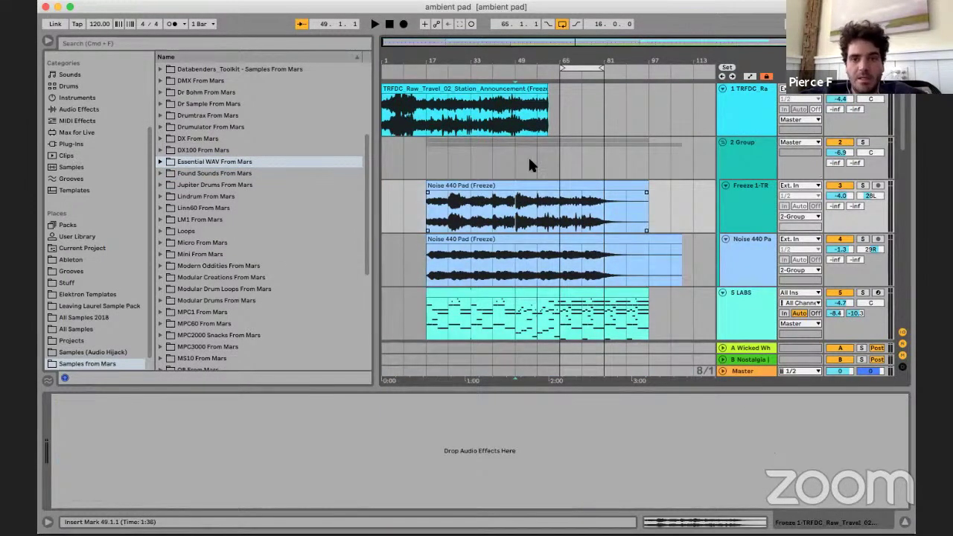